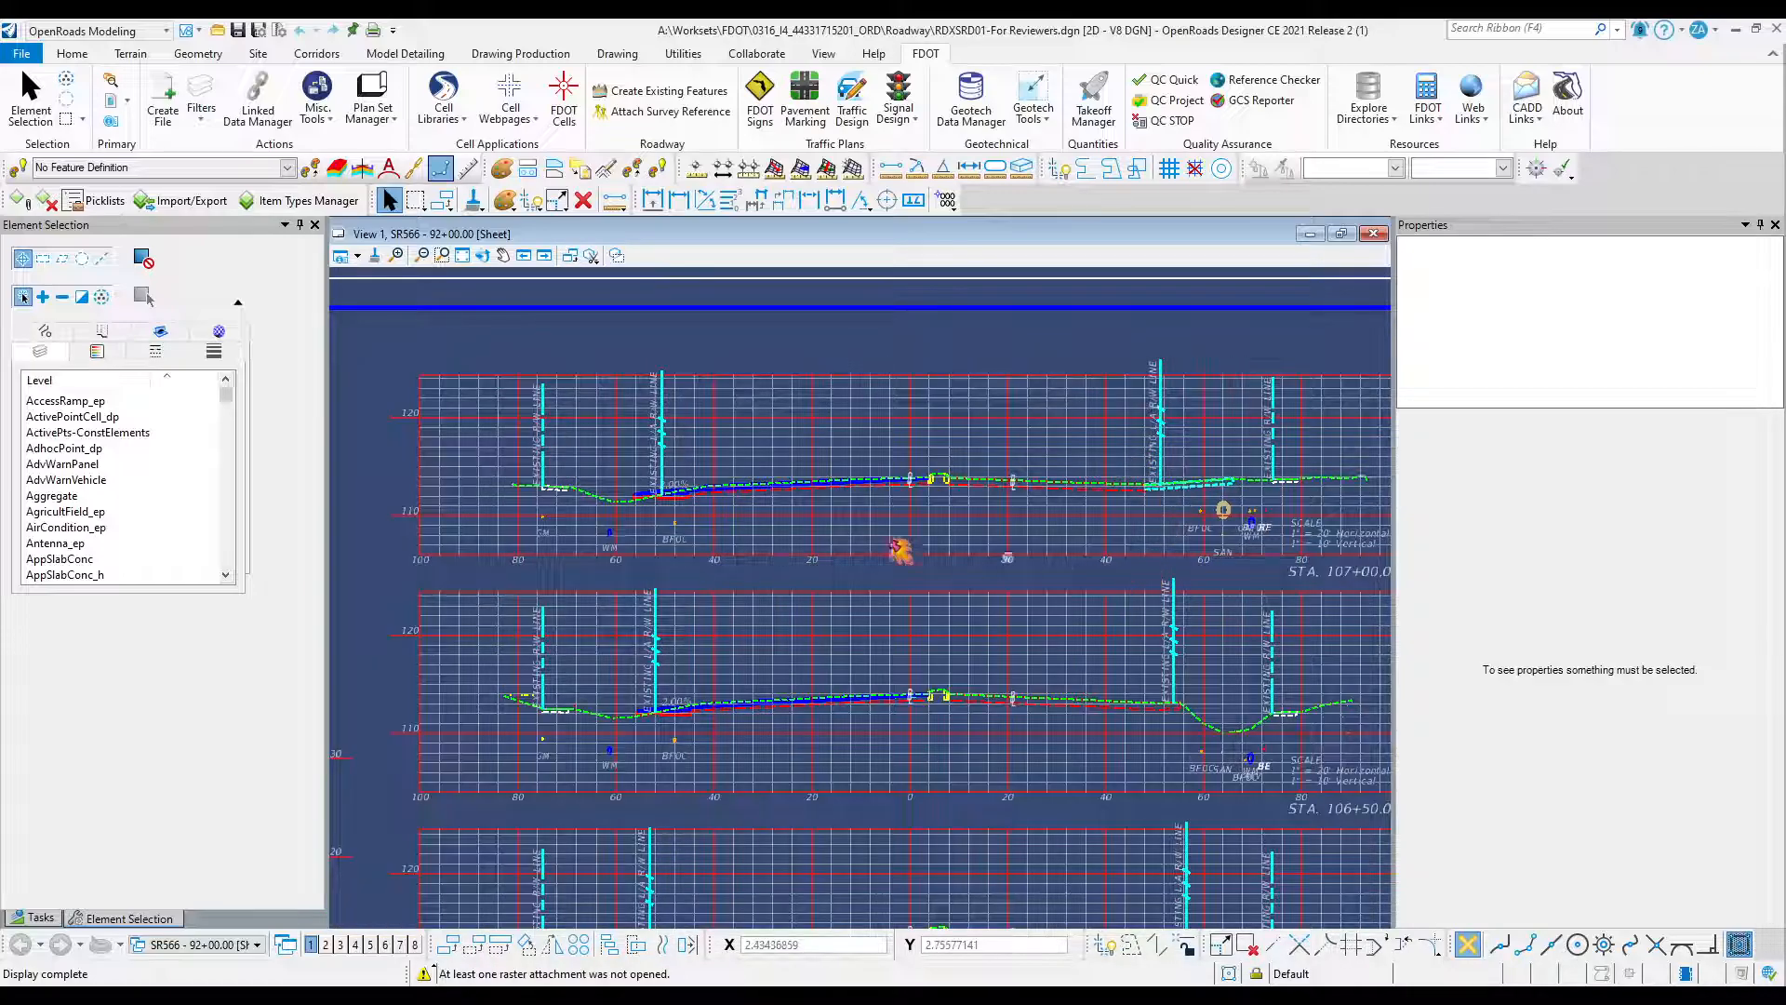
Examine the STA. 107+00.00 cross section from the existing right-of-way line on the negative-offset side across the roadway to the median.
scroll(575, 433, up, 2)
scroll(575, 434, up, 3)
scroll(586, 435, down, 3)
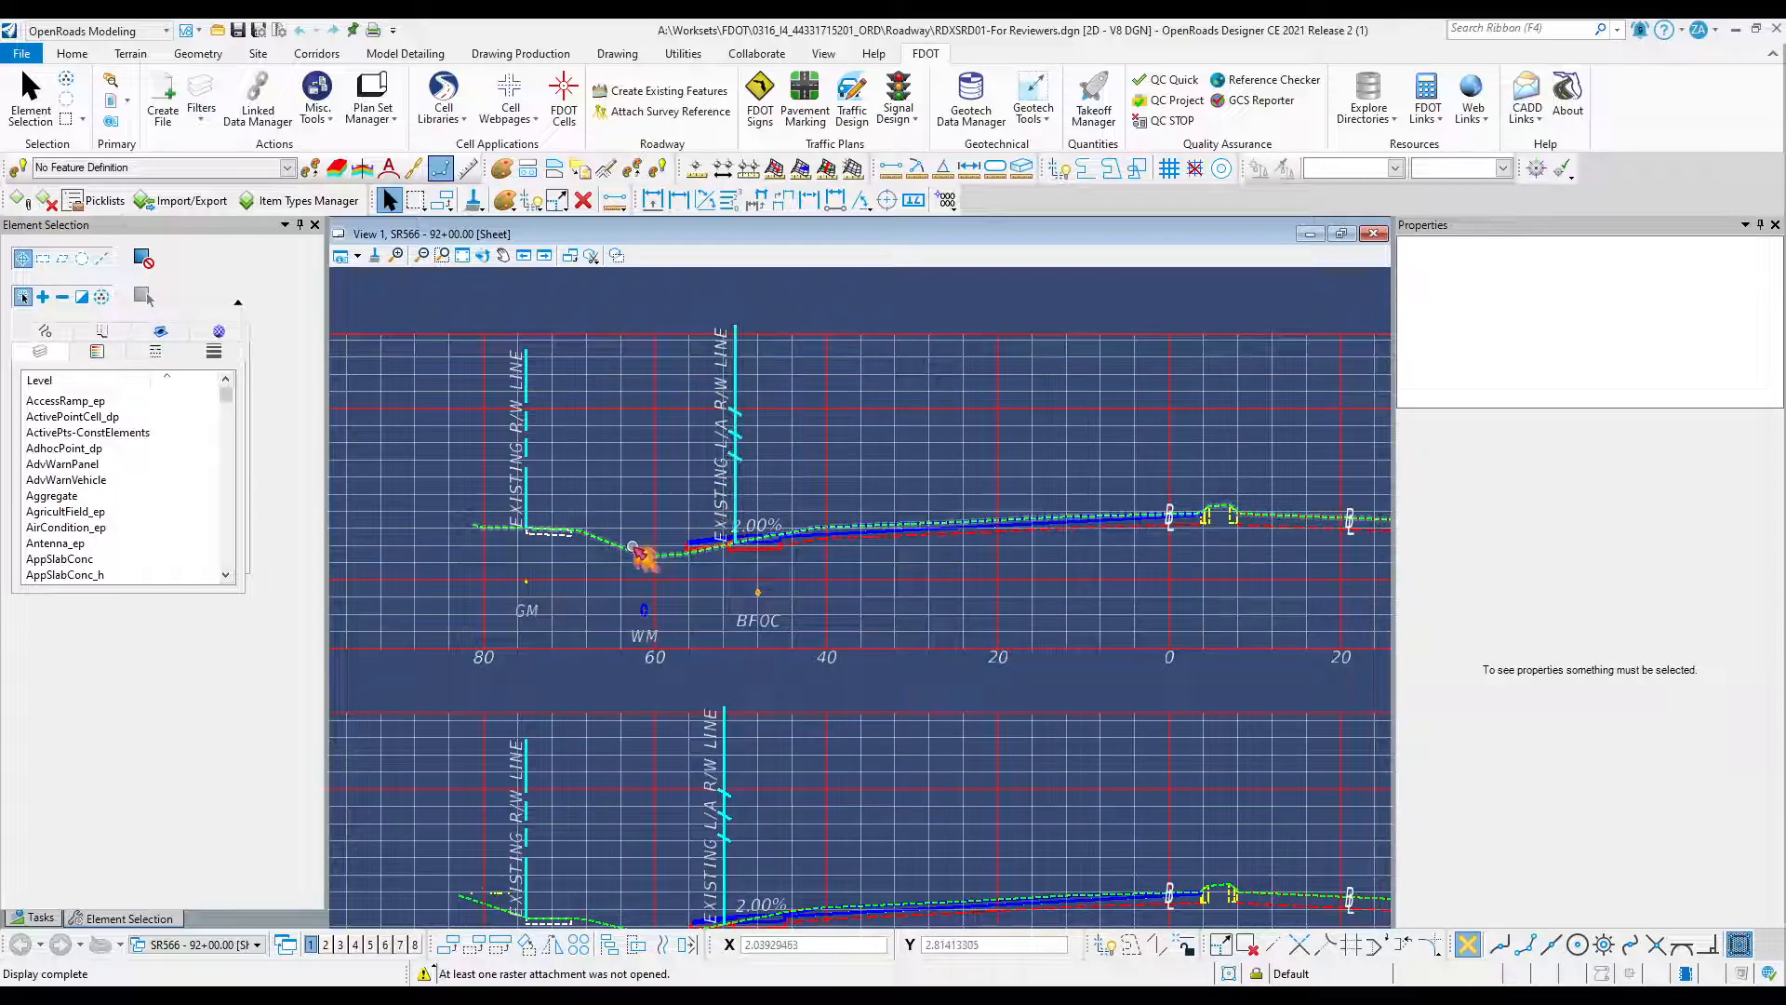
scroll(632, 549, down, 2)
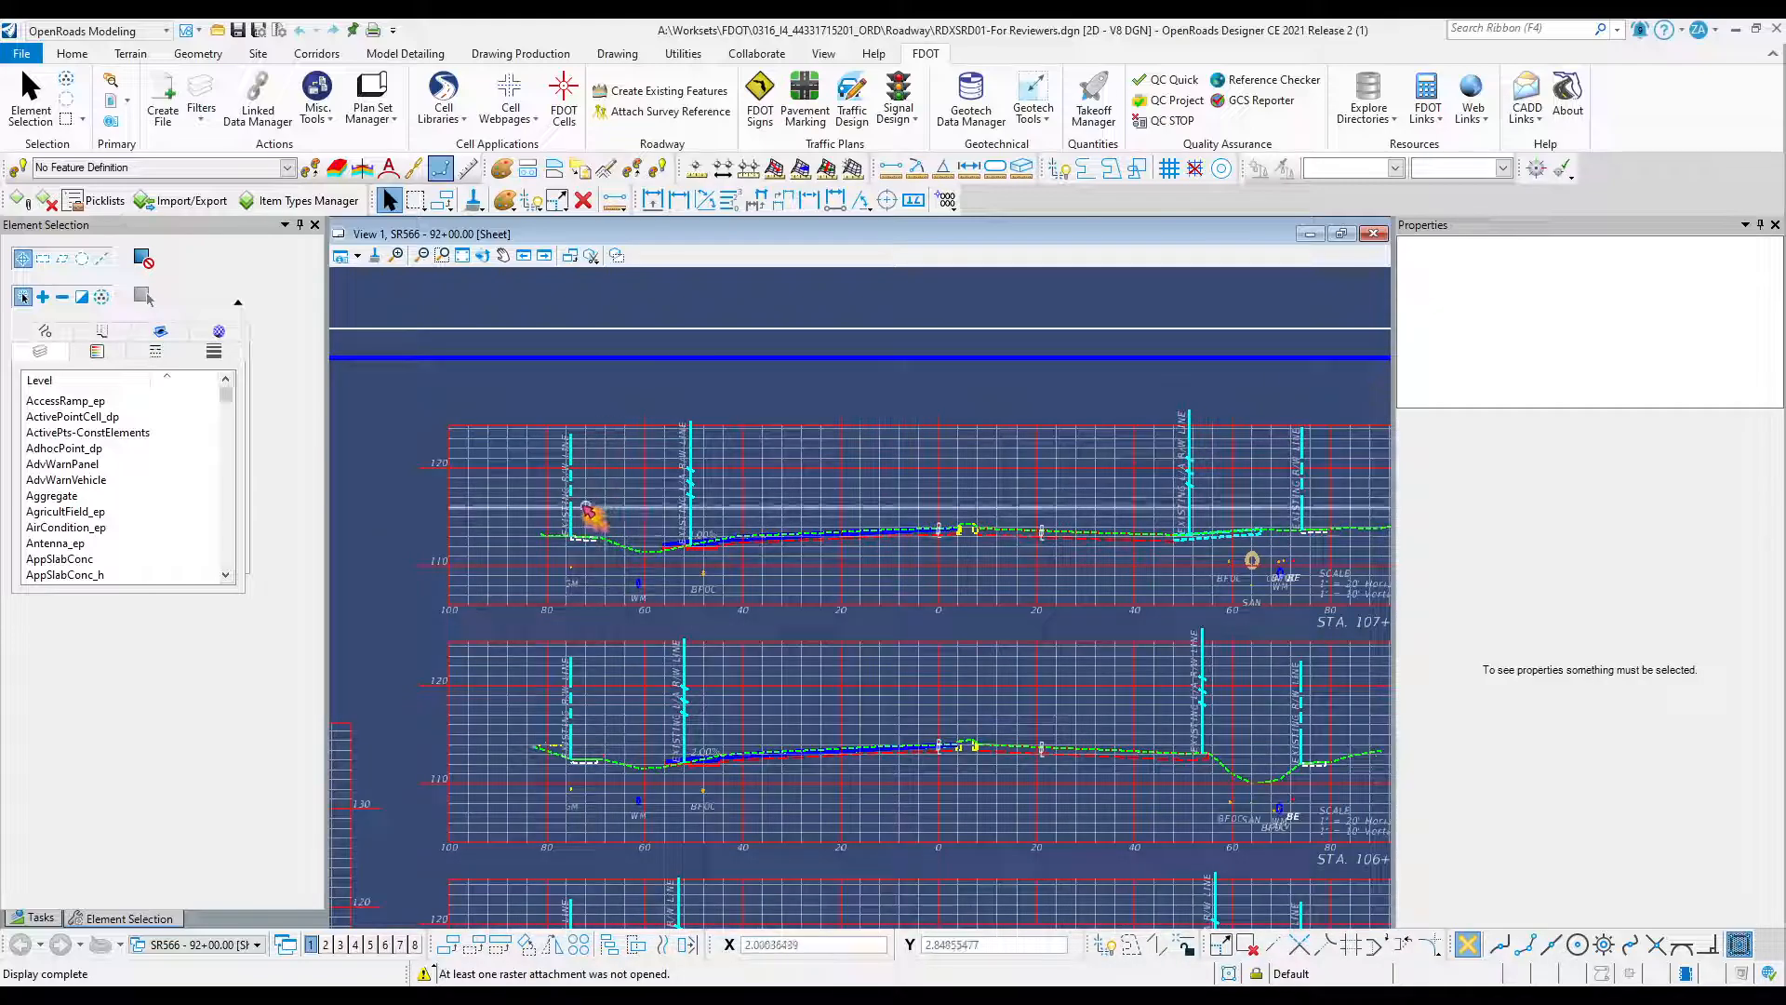
scroll(857, 511, down, 1)
scroll(837, 506, up, 1)
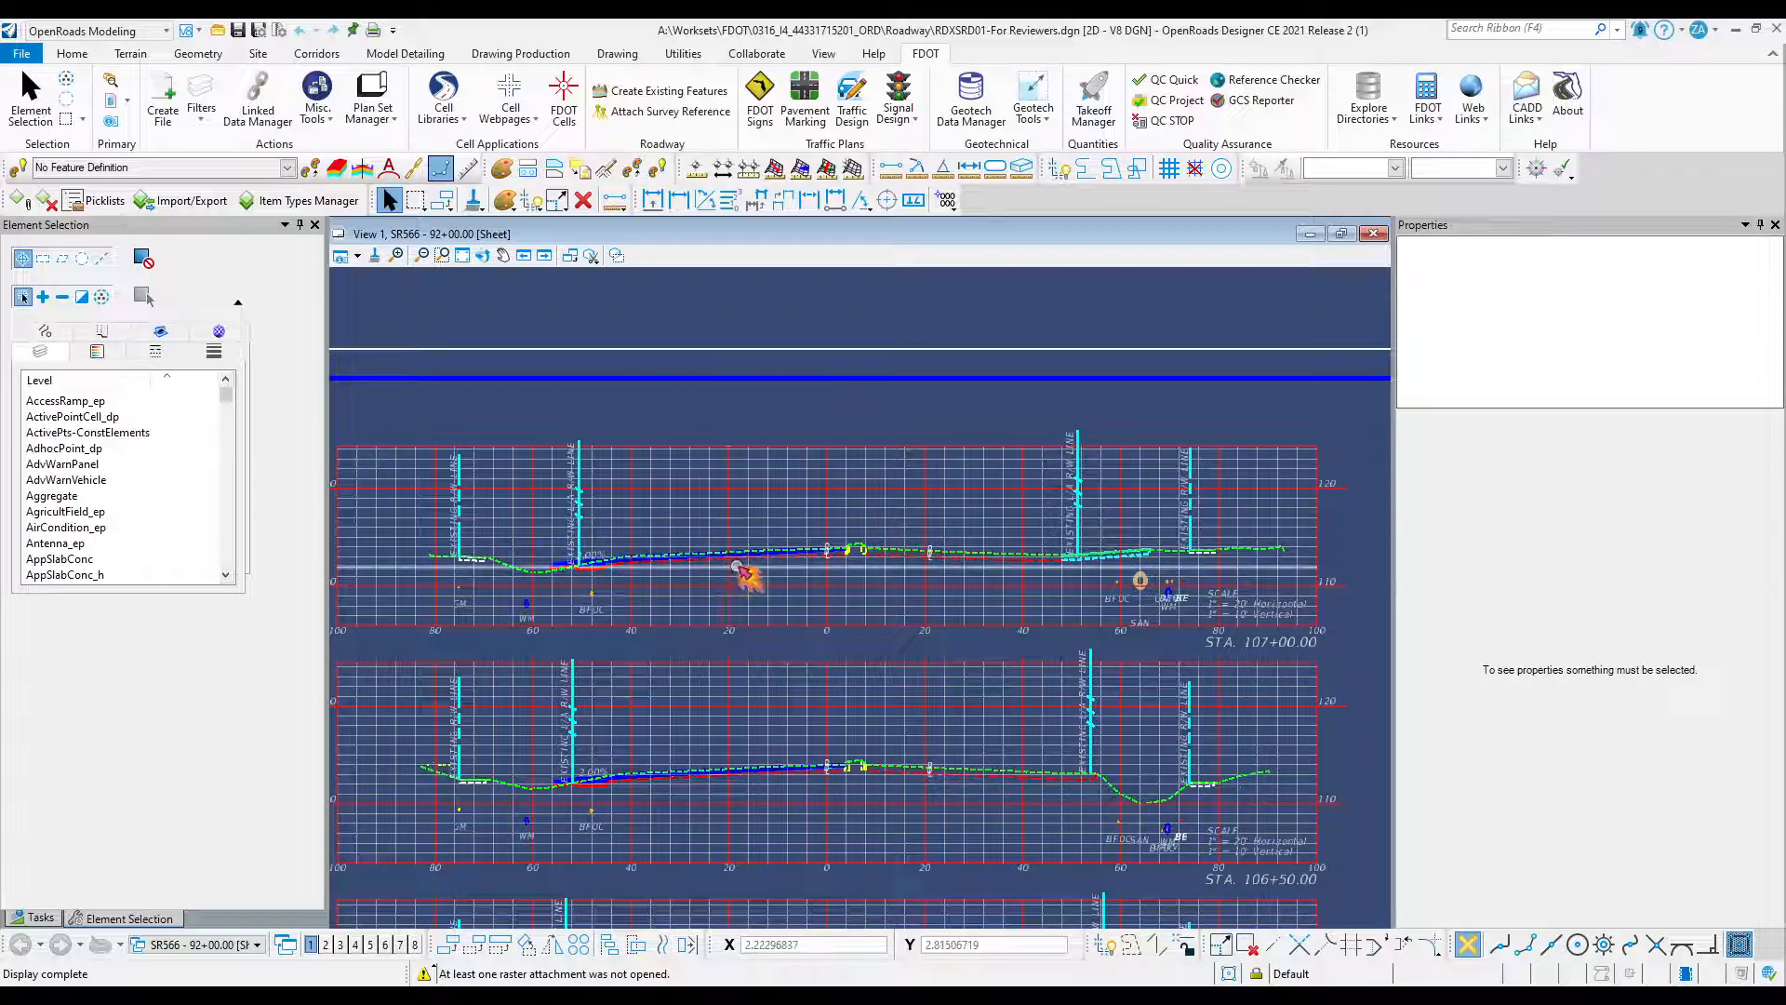
scroll(515, 569, up, 3)
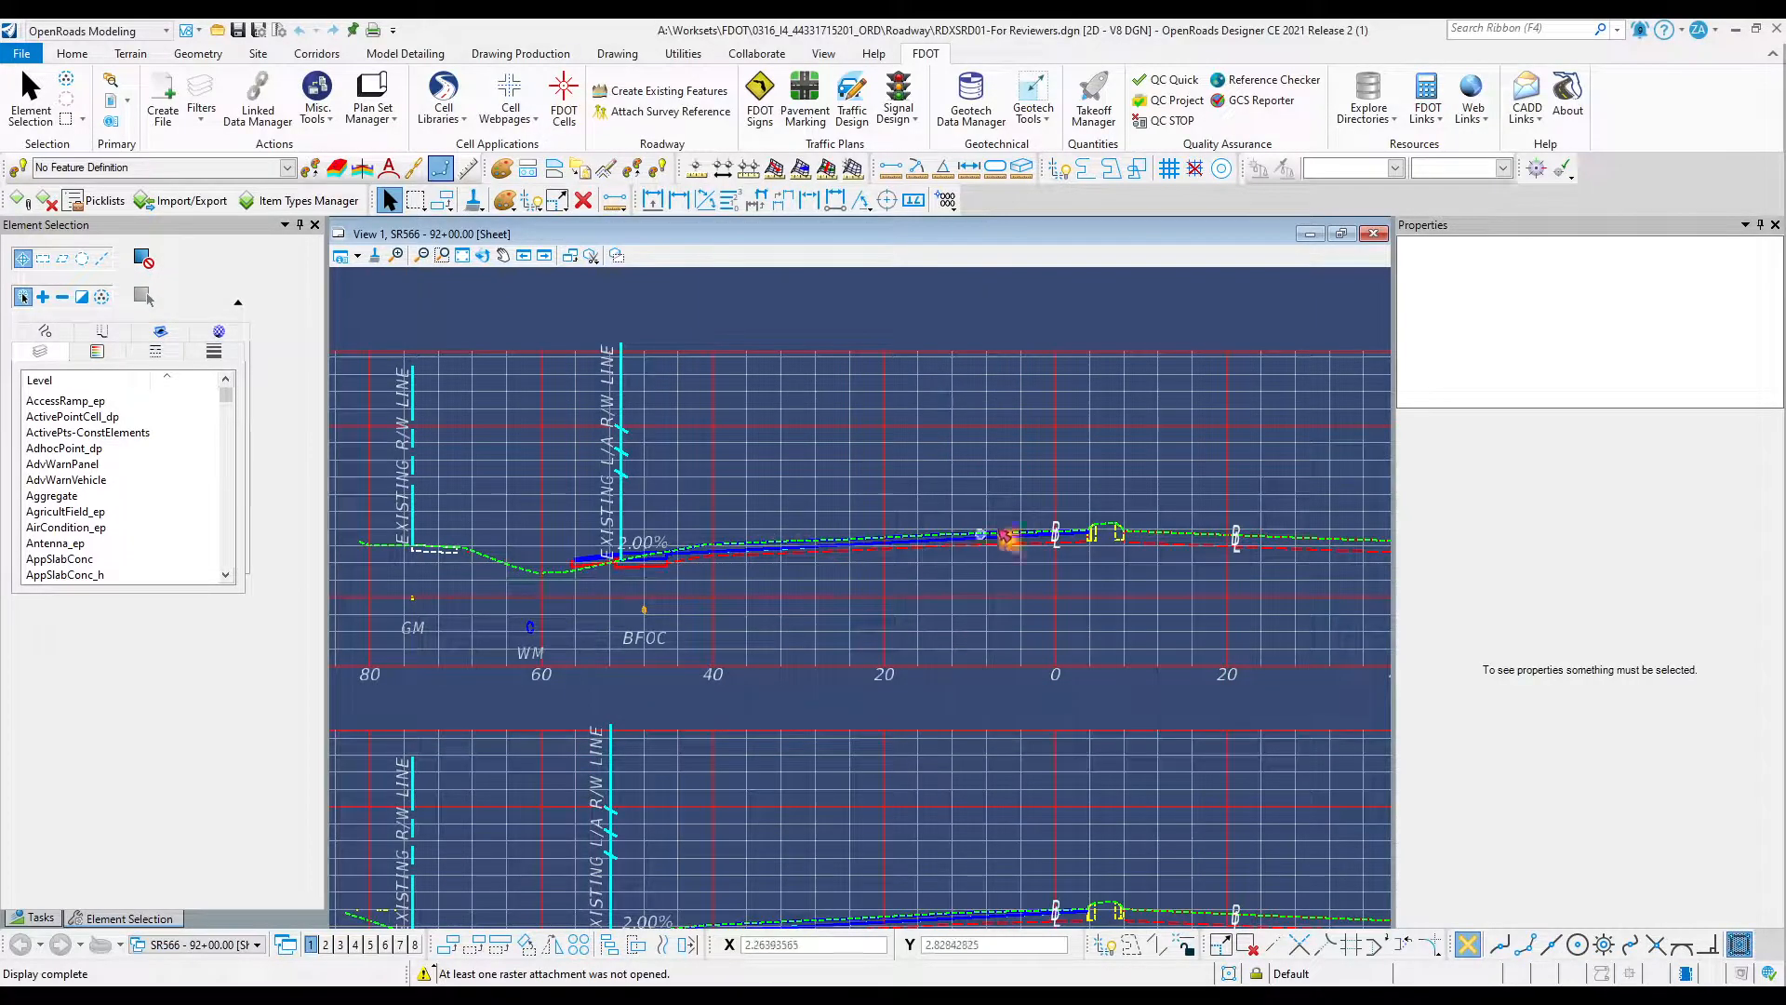
scroll(1245, 551, up, 4)
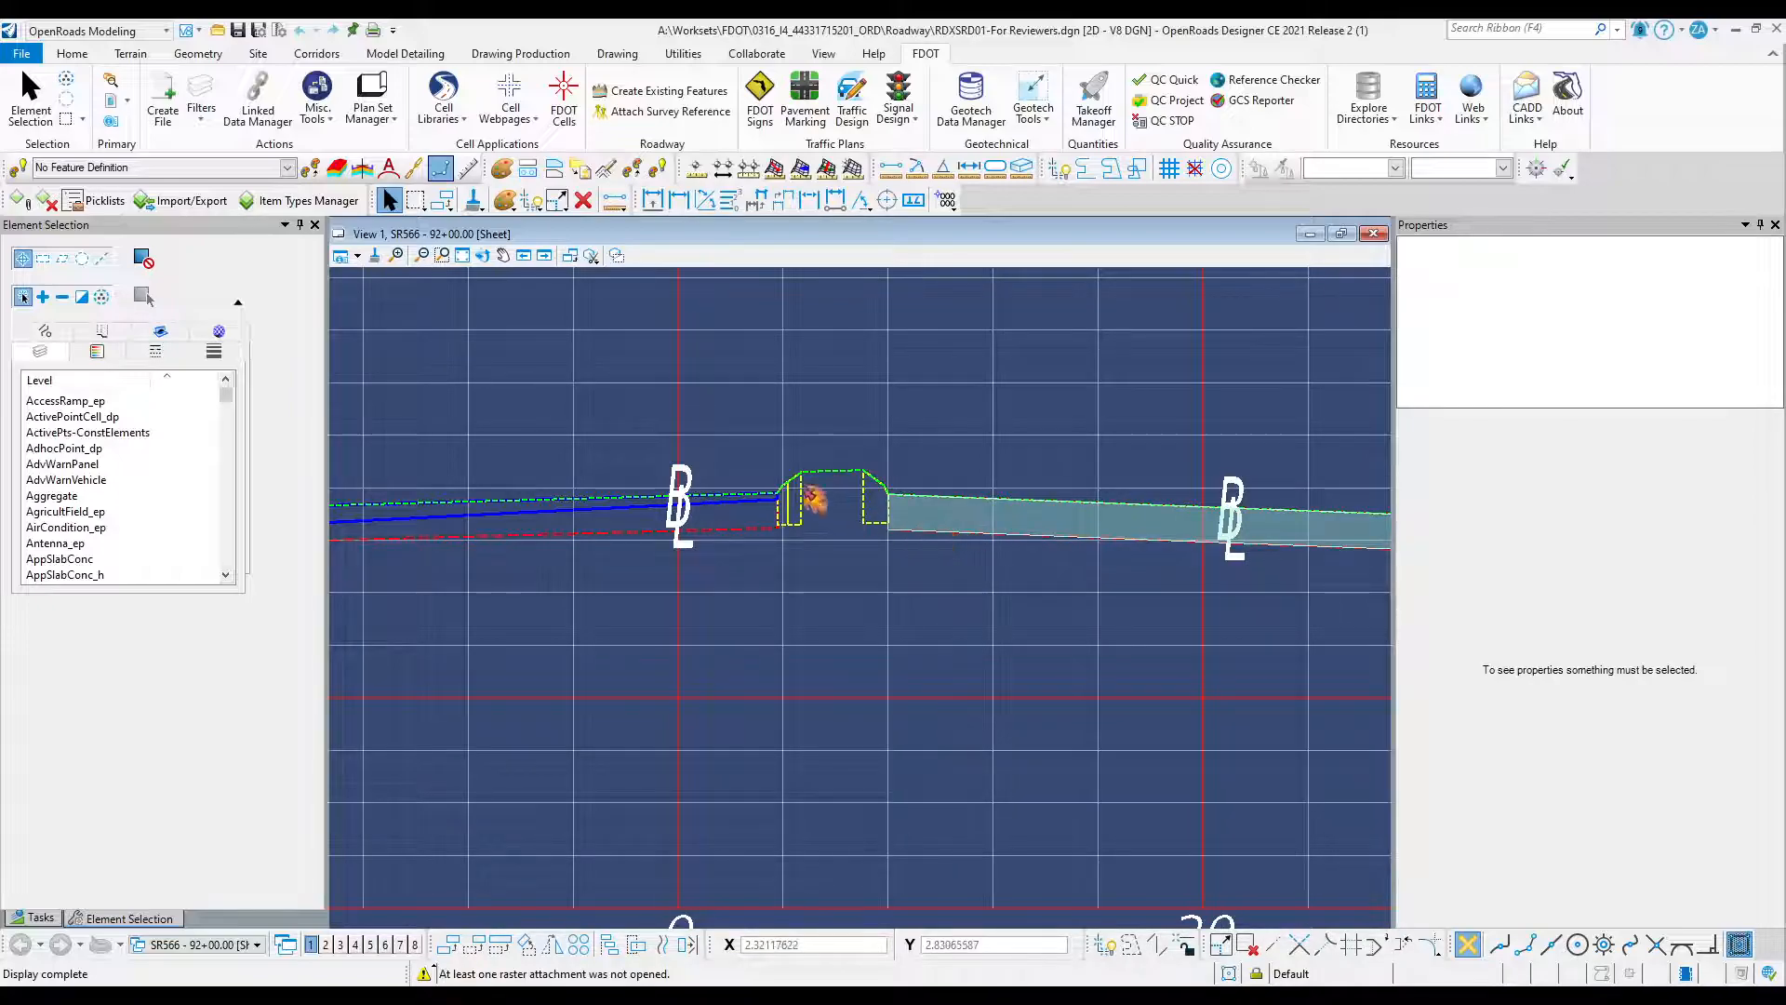
scroll(817, 500, down, 5)
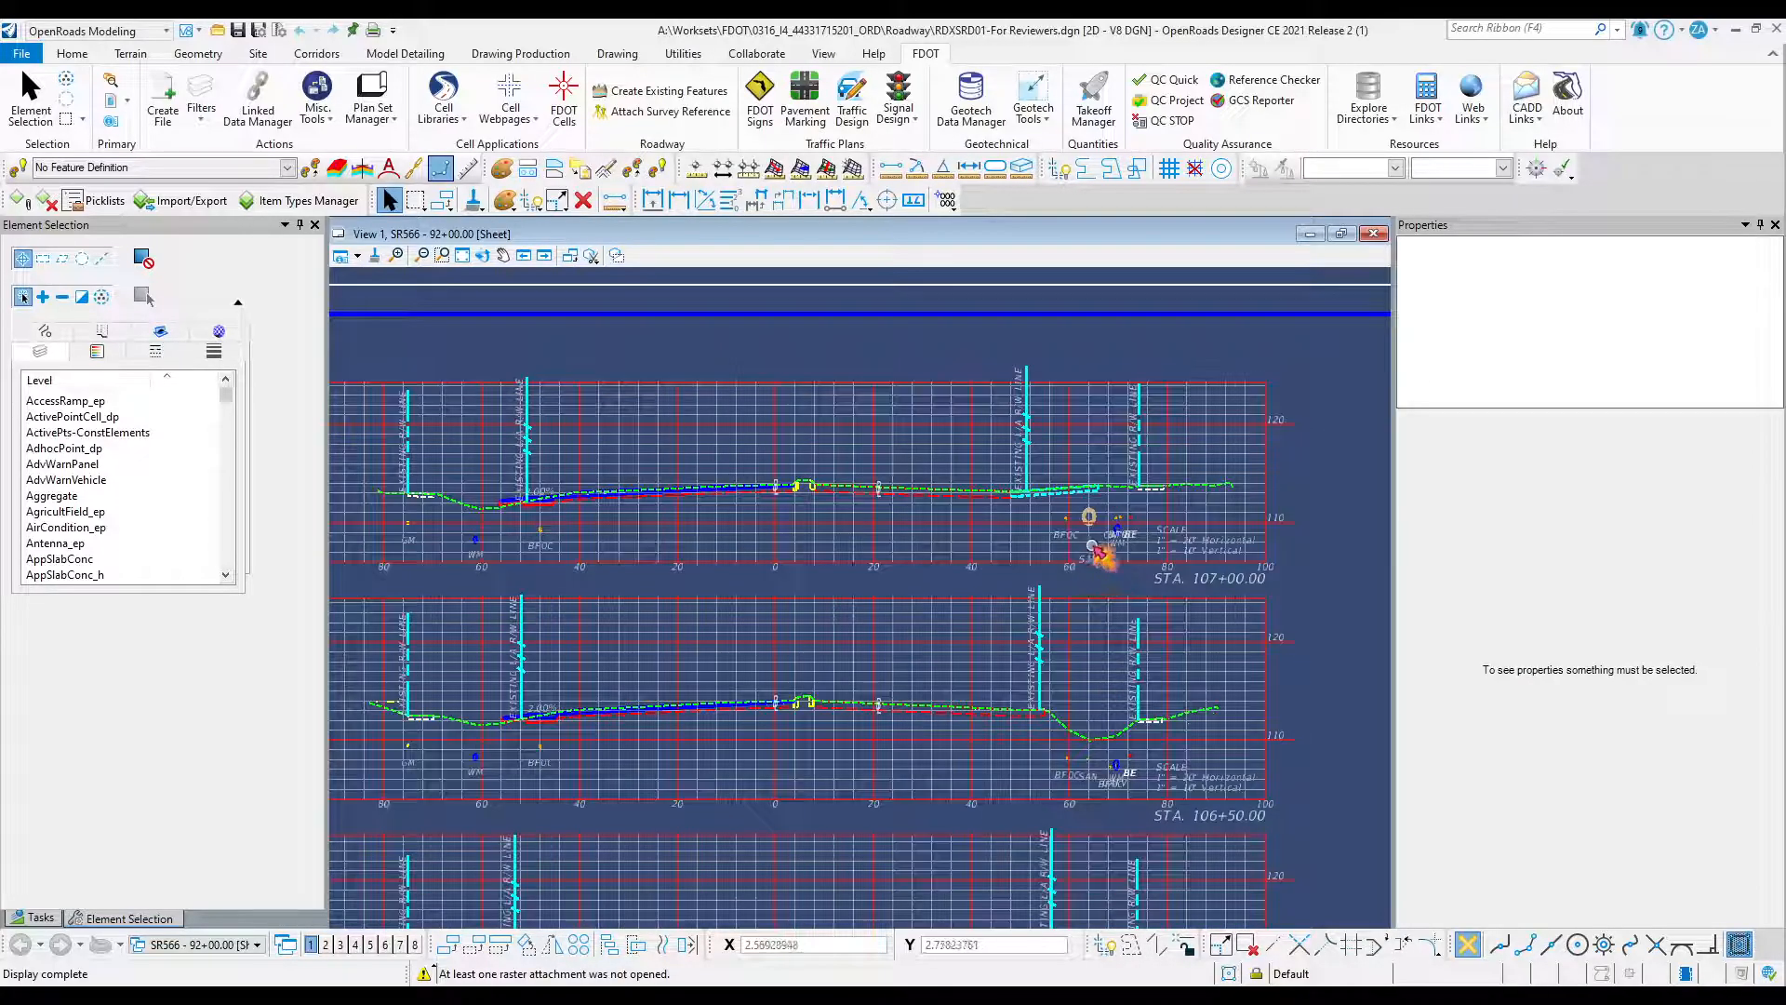
Examine the existing utilities near offset 60 and the pavement and shoulder components near the 2.00% slope label at STA. 107+00.00.
scroll(1094, 547, up, 2)
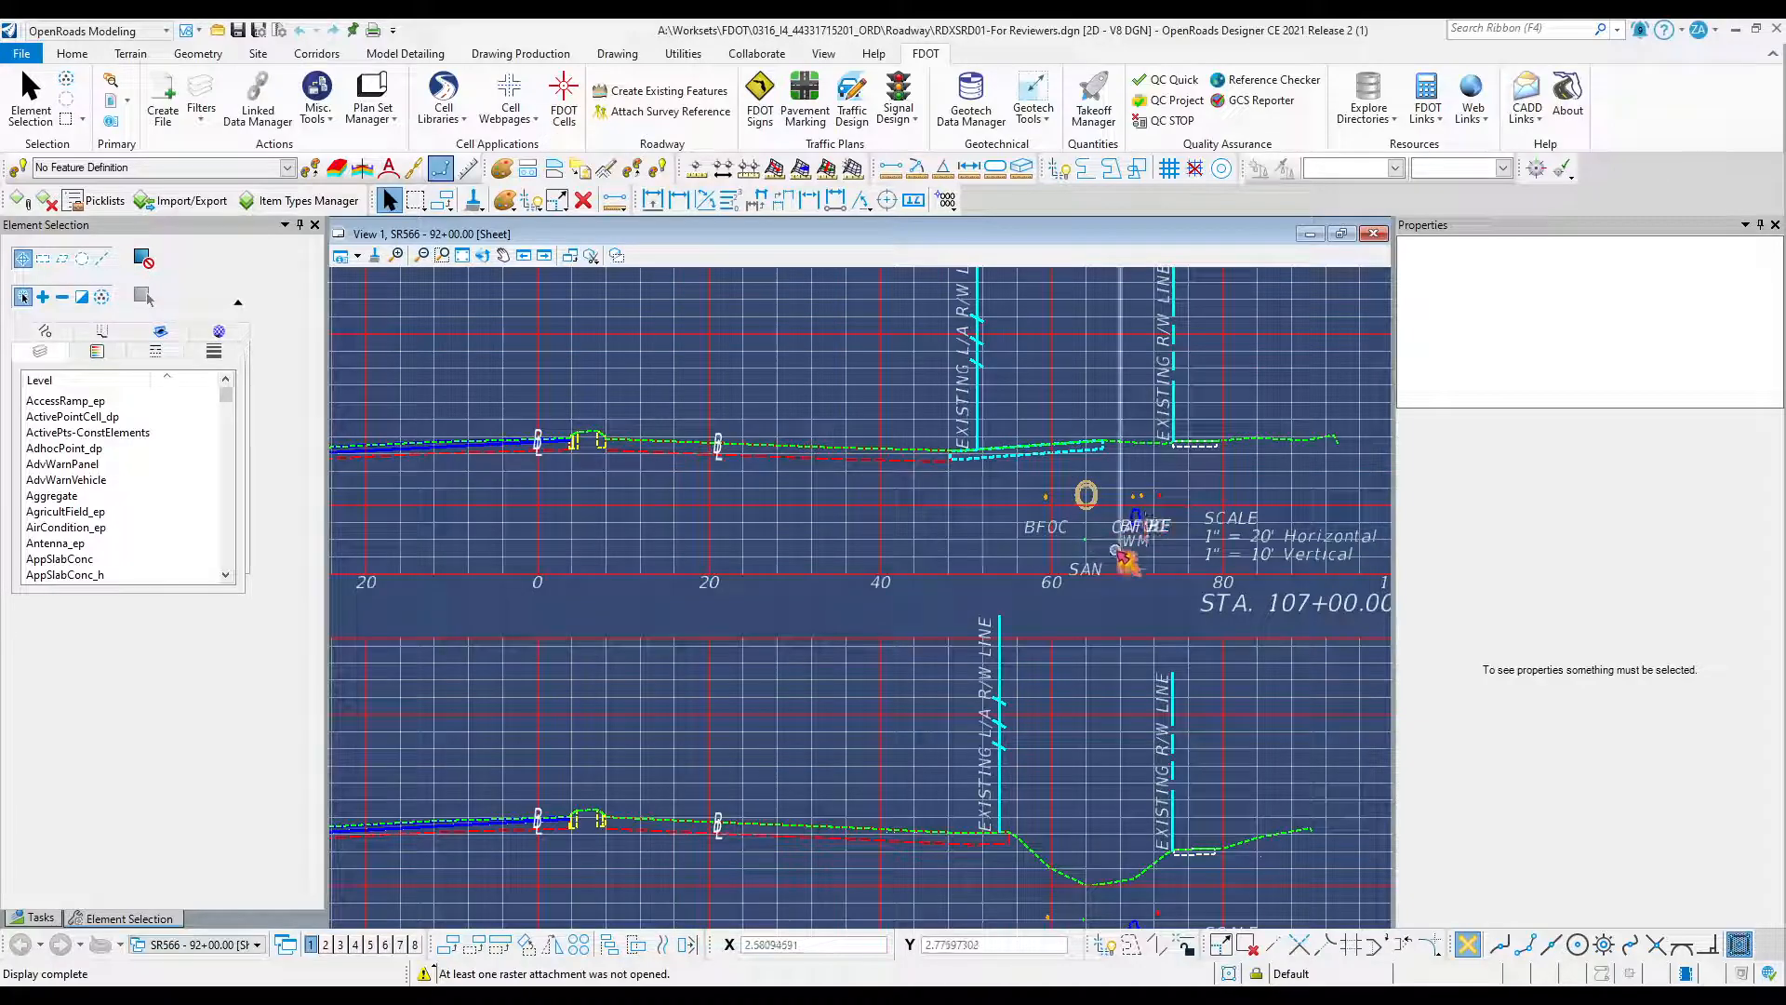
scroll(1128, 542, up, 4)
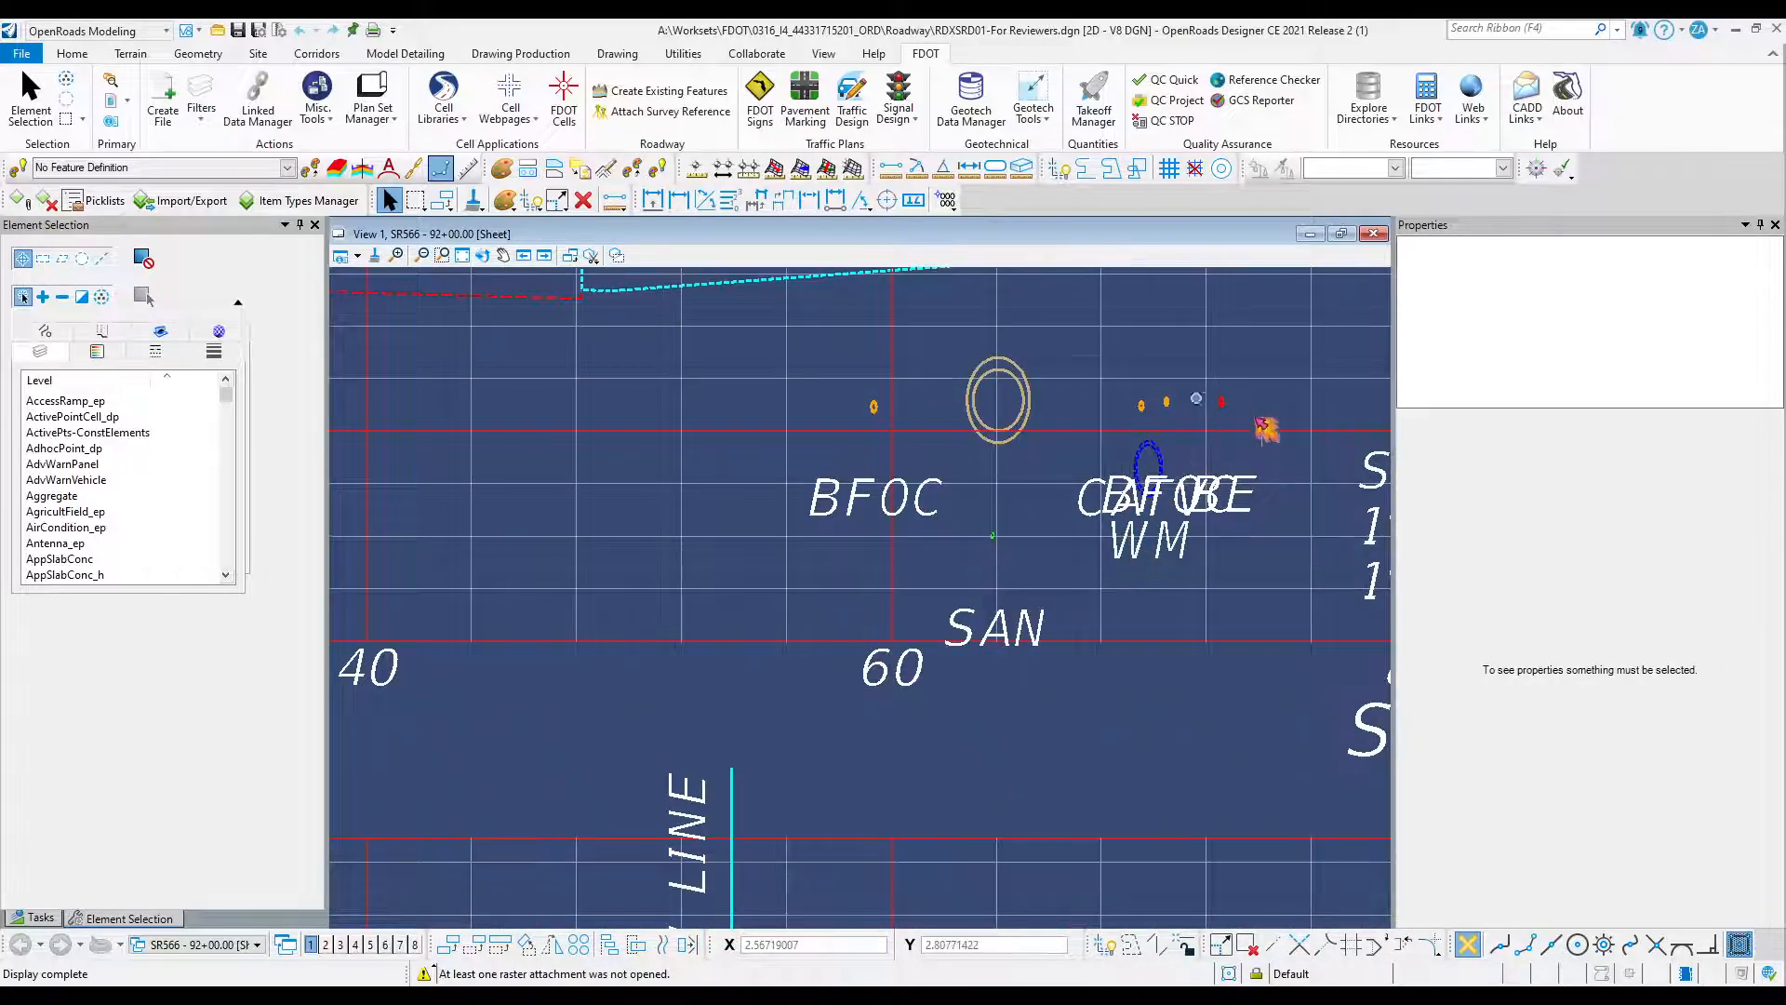
scroll(1112, 569, down, 6)
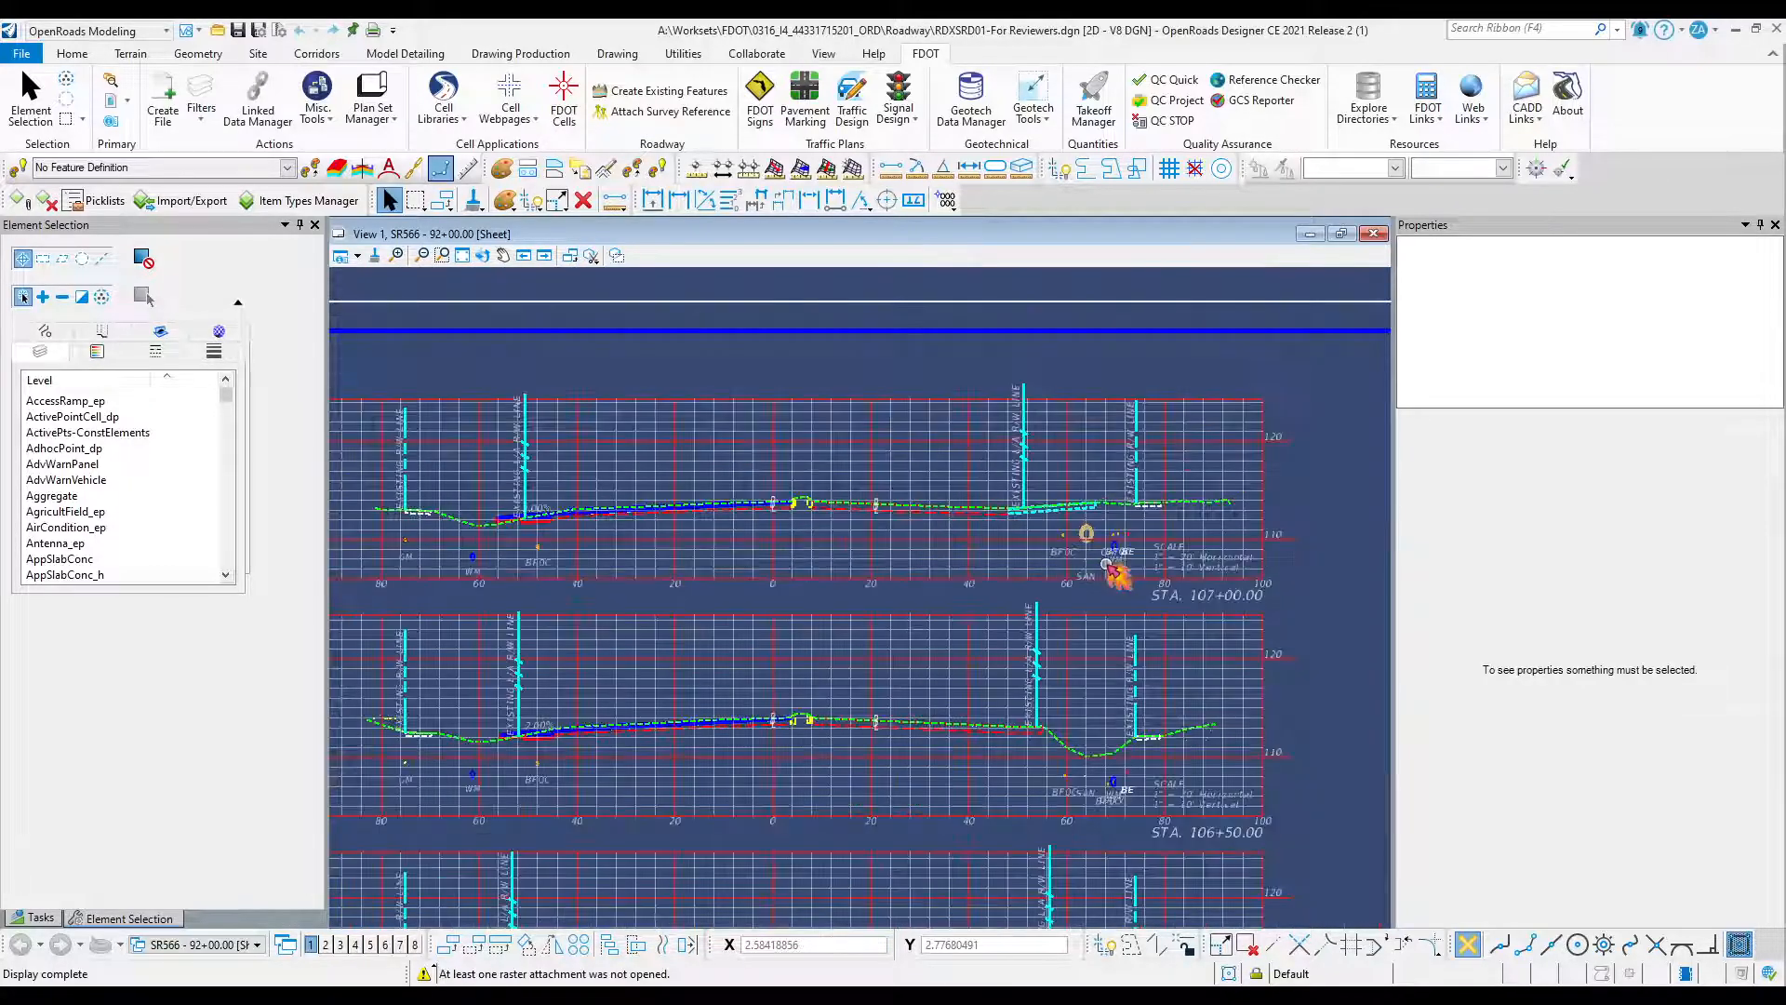
scroll(1182, 528, up, 4)
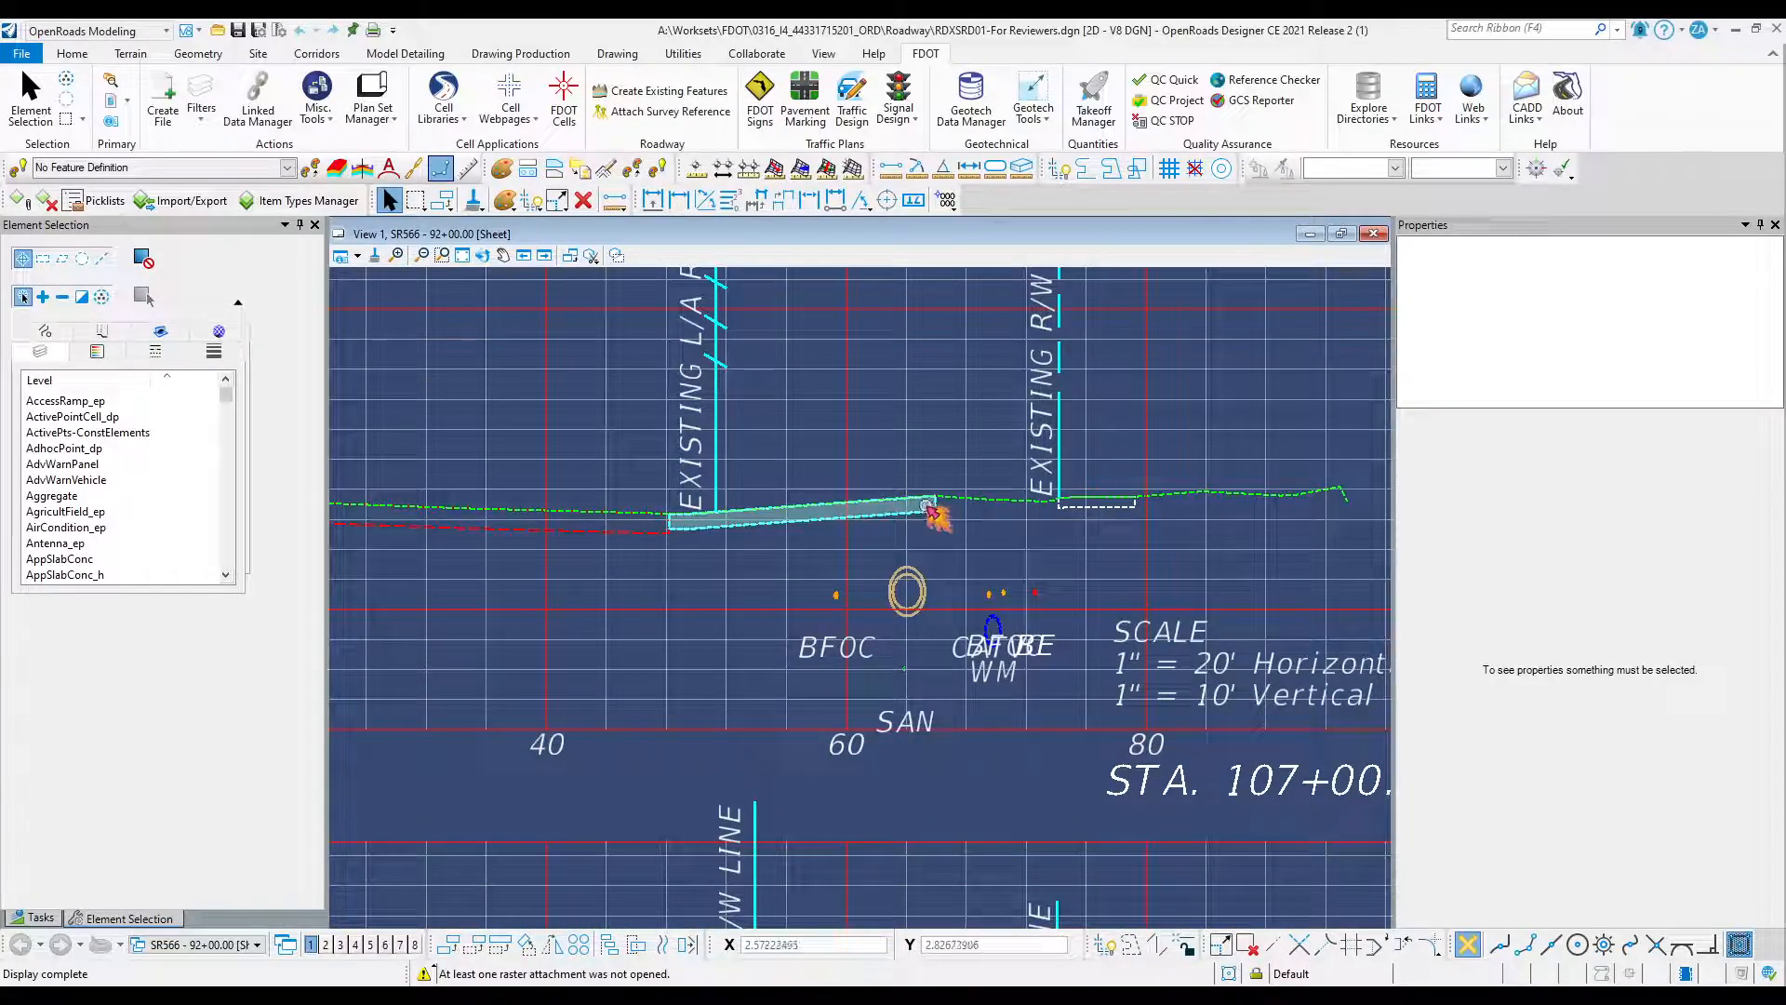
scroll(1055, 533, down, 4)
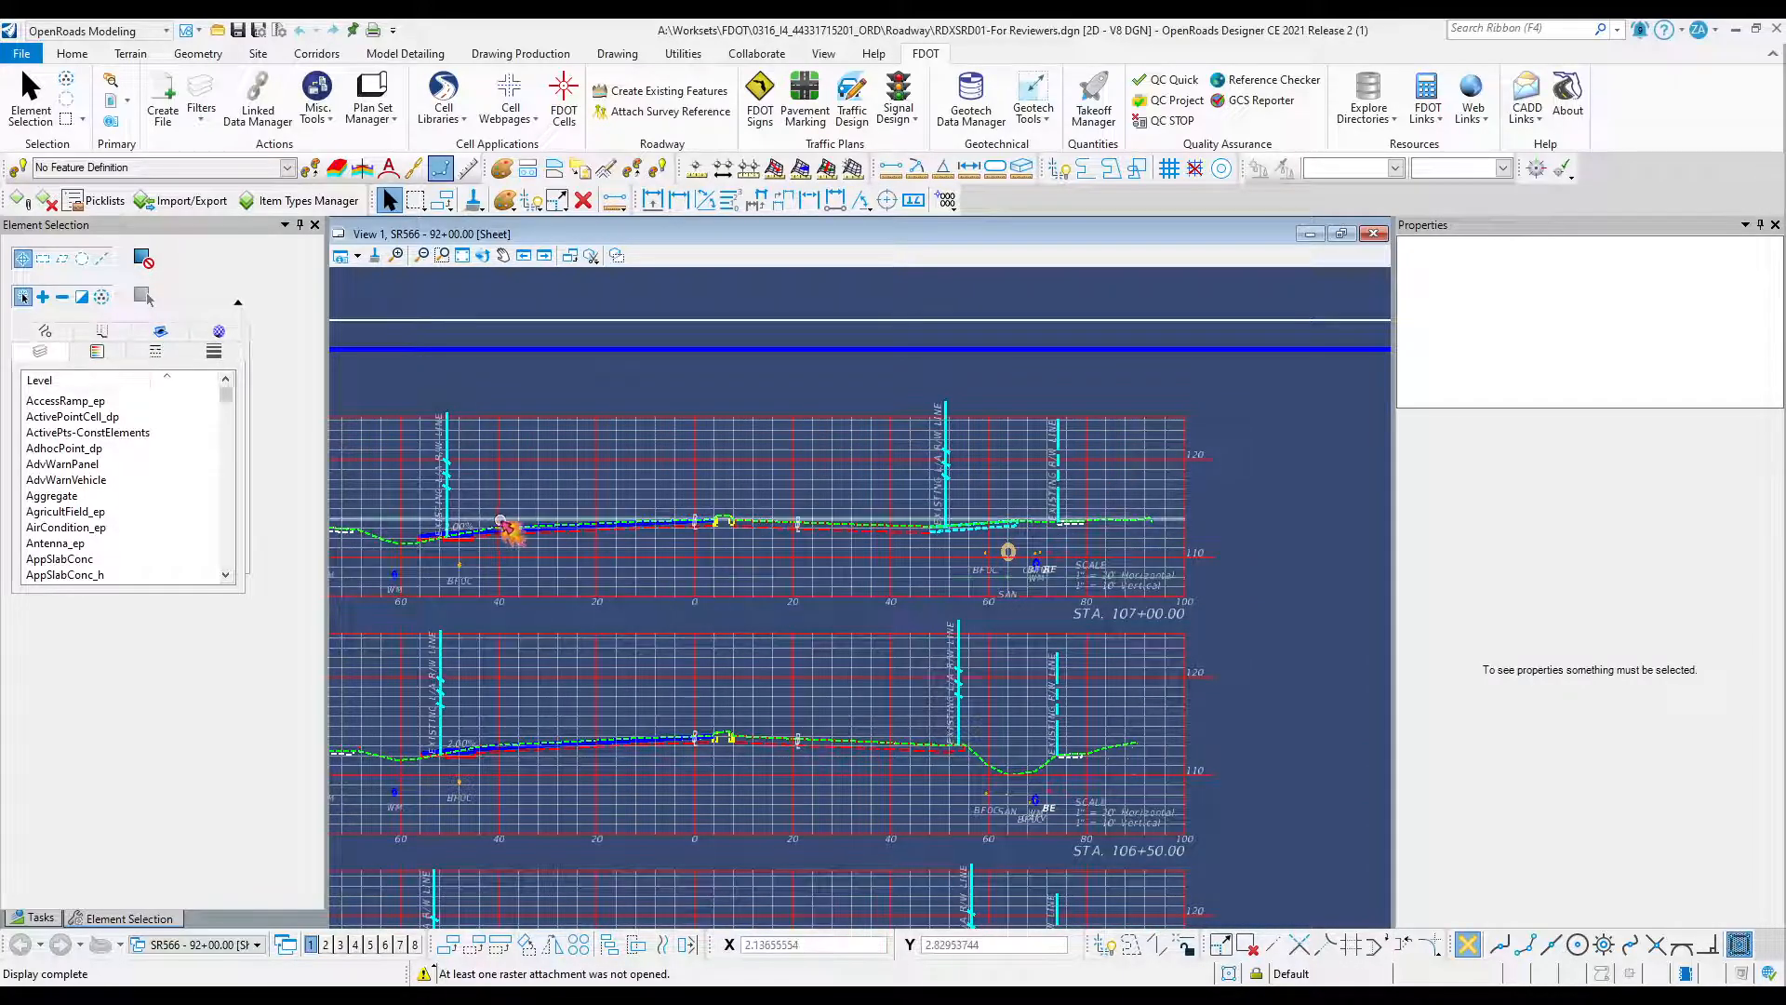
scroll(414, 538, up, 5)
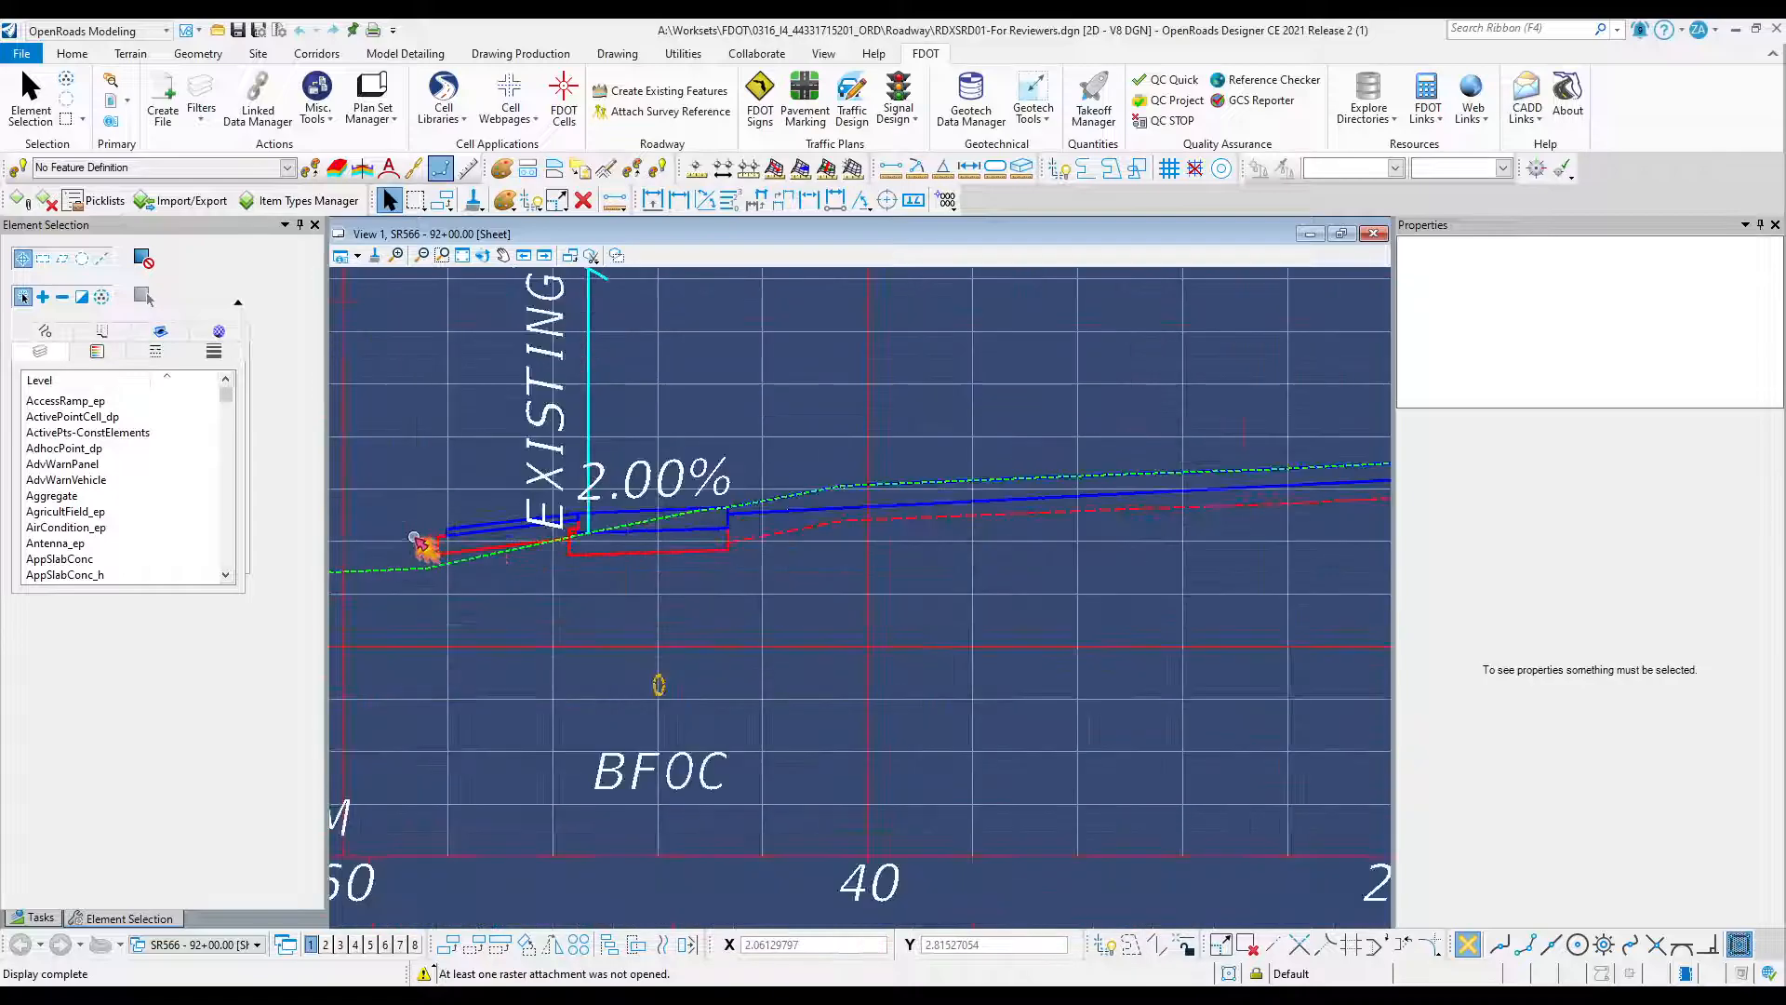
scroll(447, 542, up, 4)
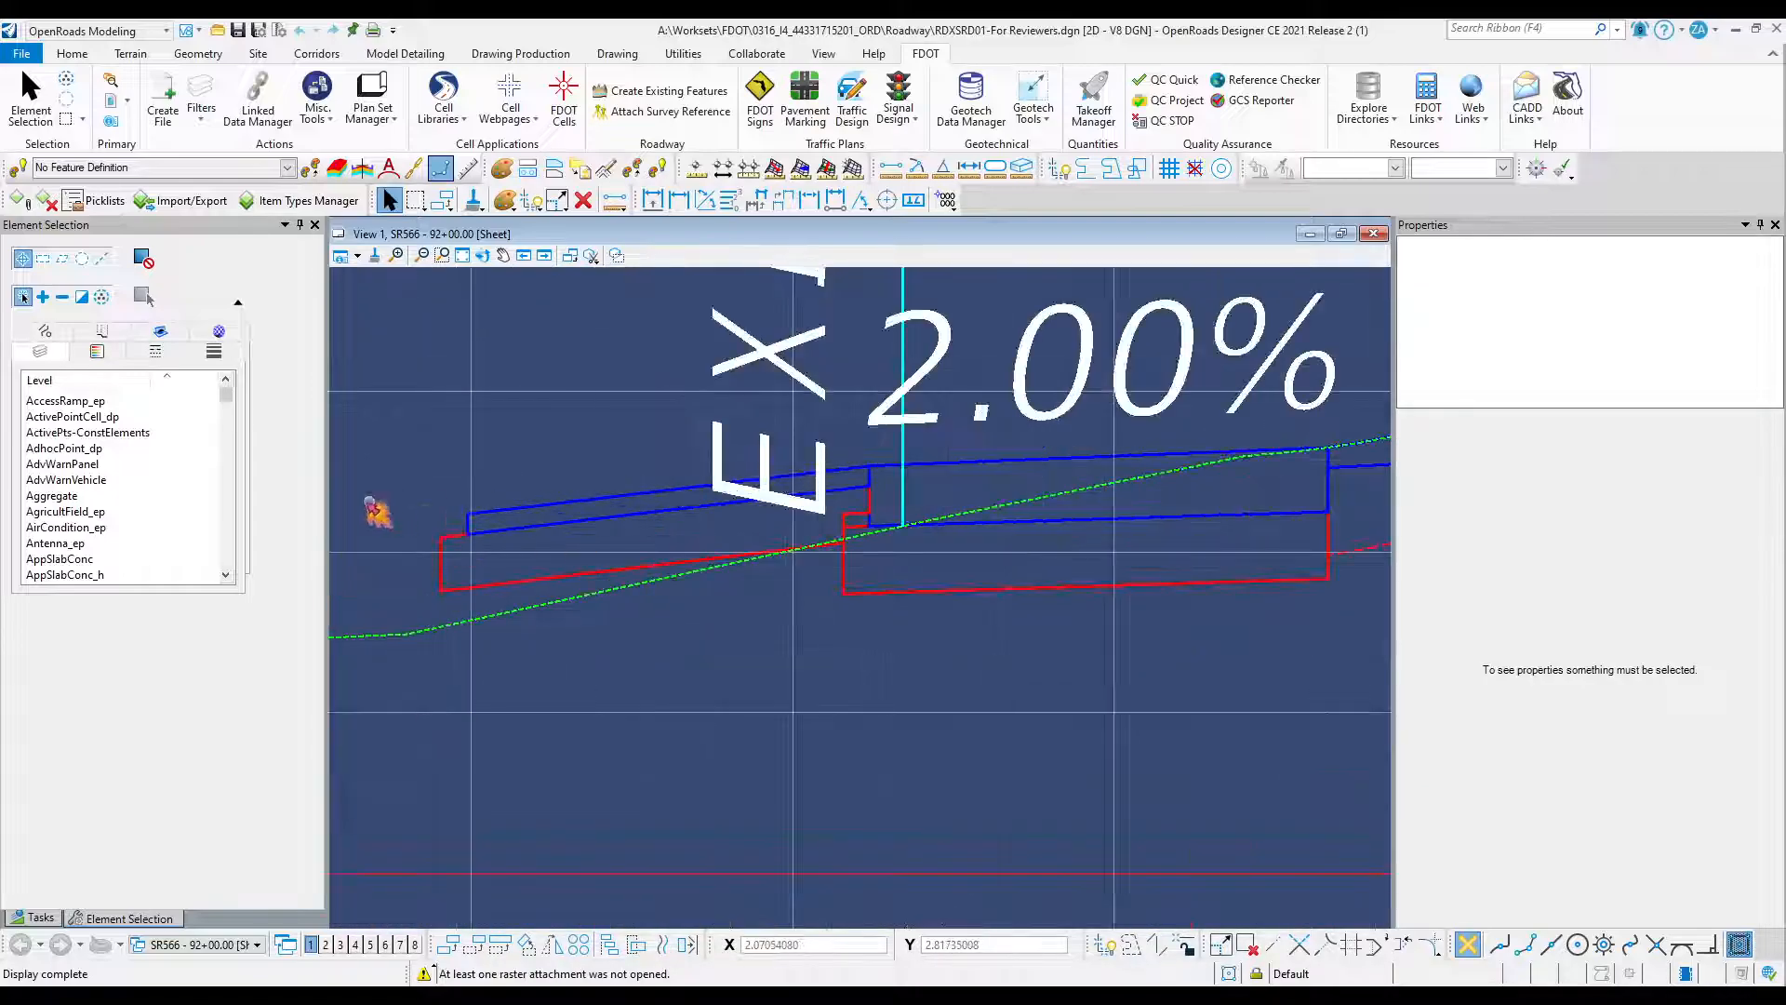
scroll(572, 560, down, 3)
scroll(610, 566, down, 6)
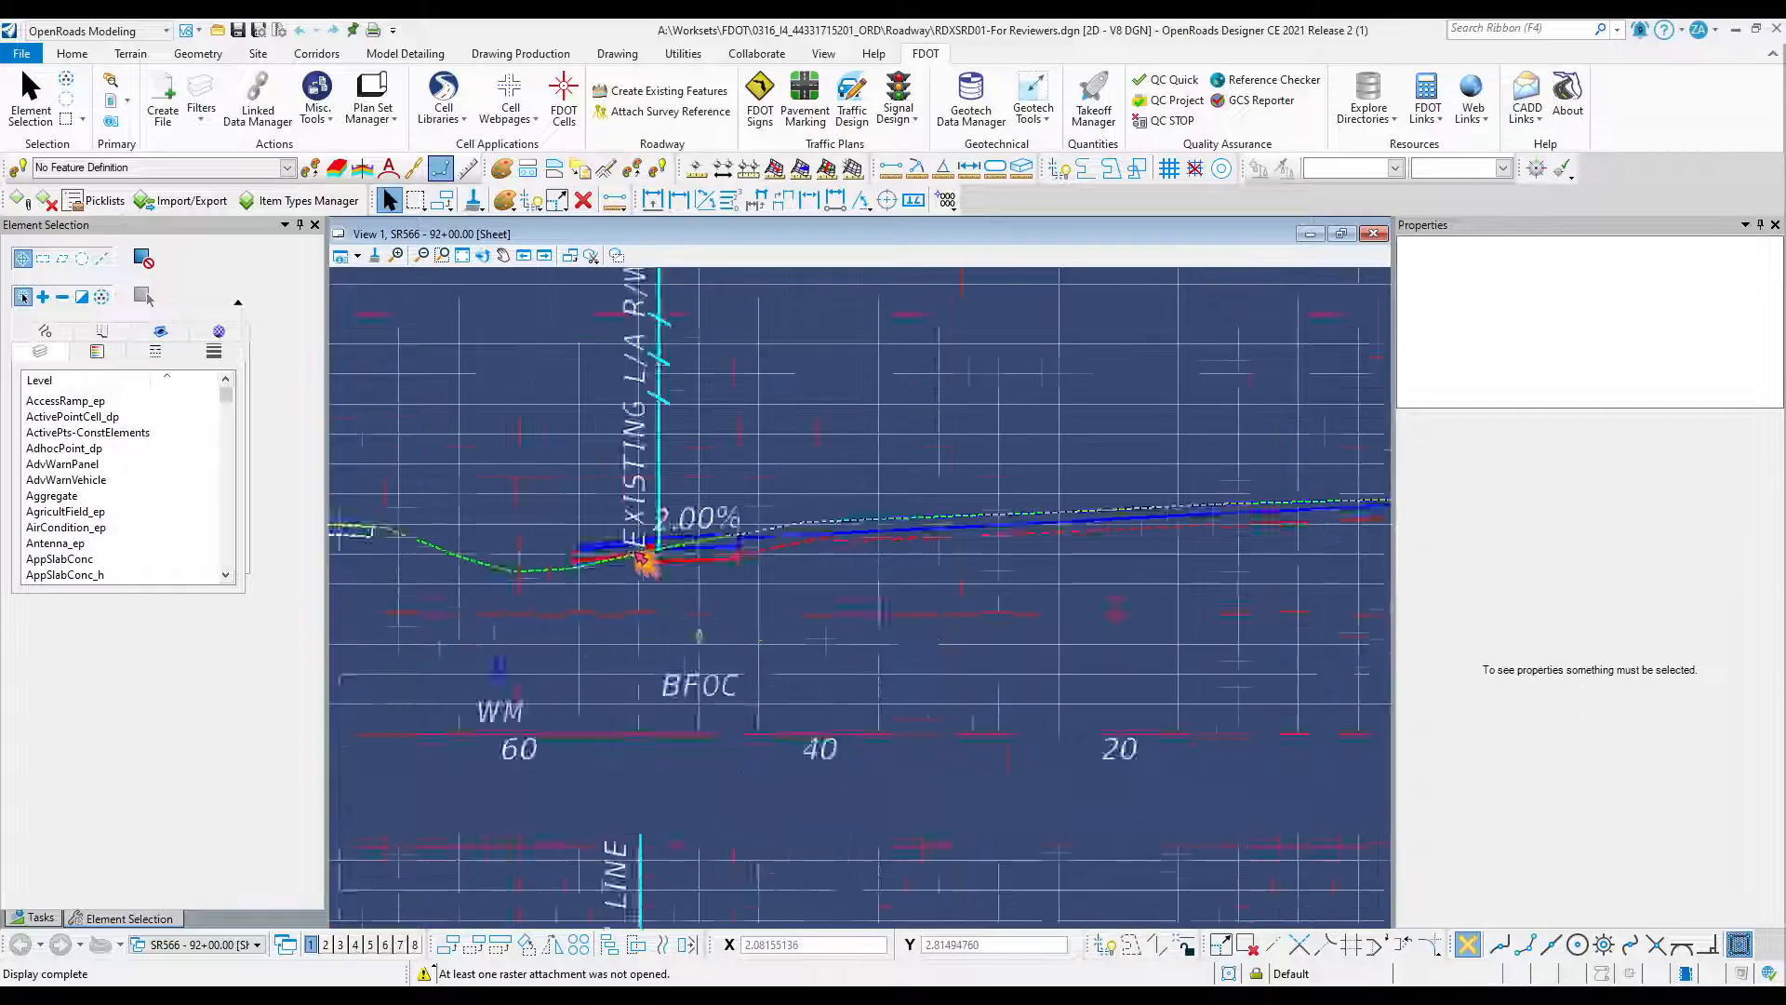
scroll(698, 565, down, 2)
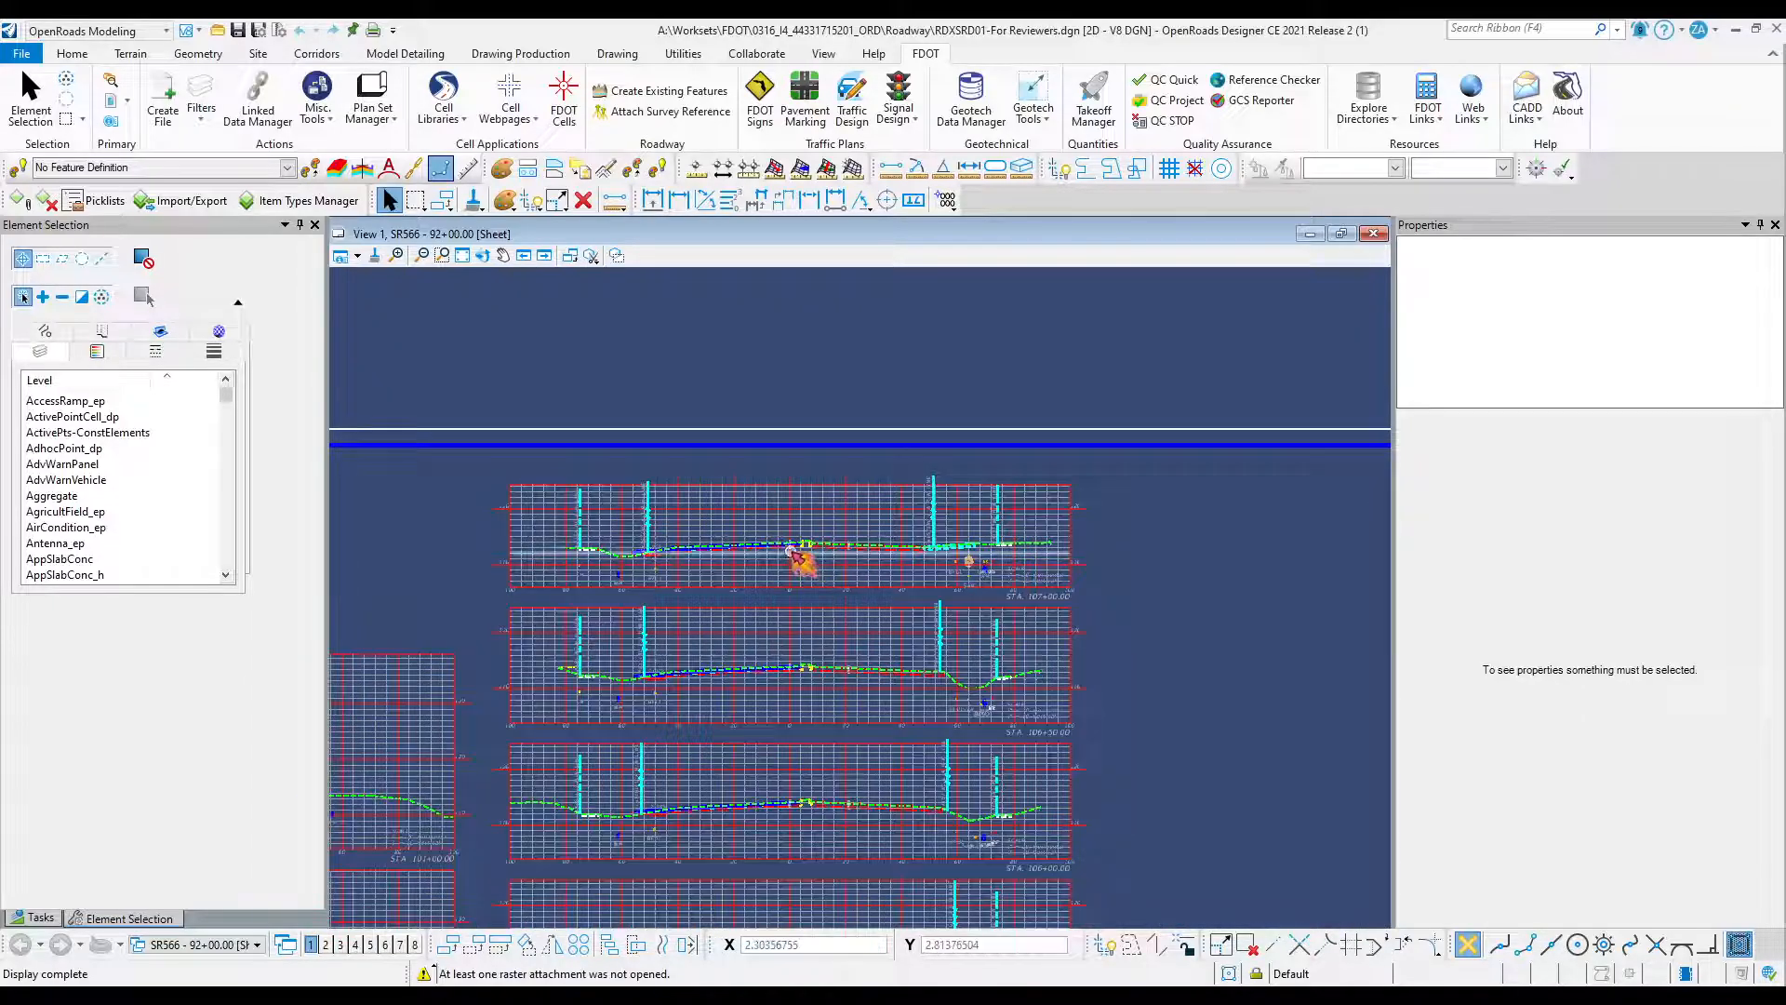
scroll(793, 557, up, 2)
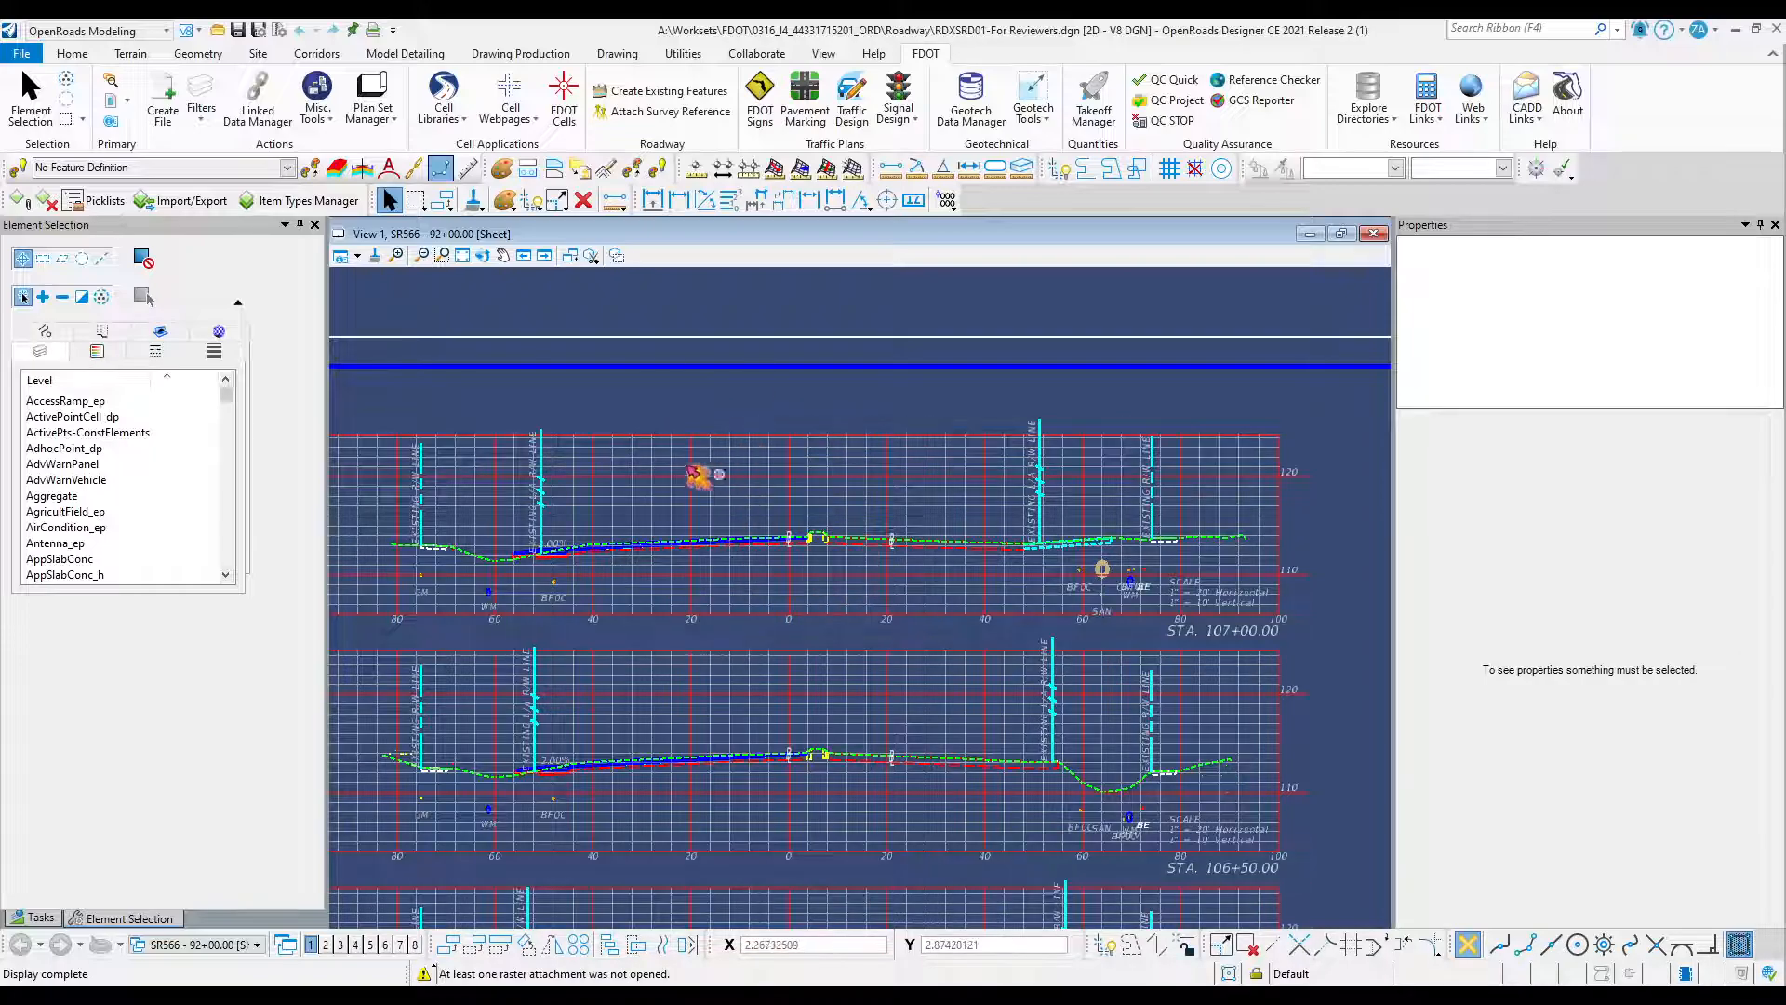
Switch from the cross-section sheet to the Default model and fit the whole project in View 1.
click(200, 944)
scroll(223, 800, up, 5)
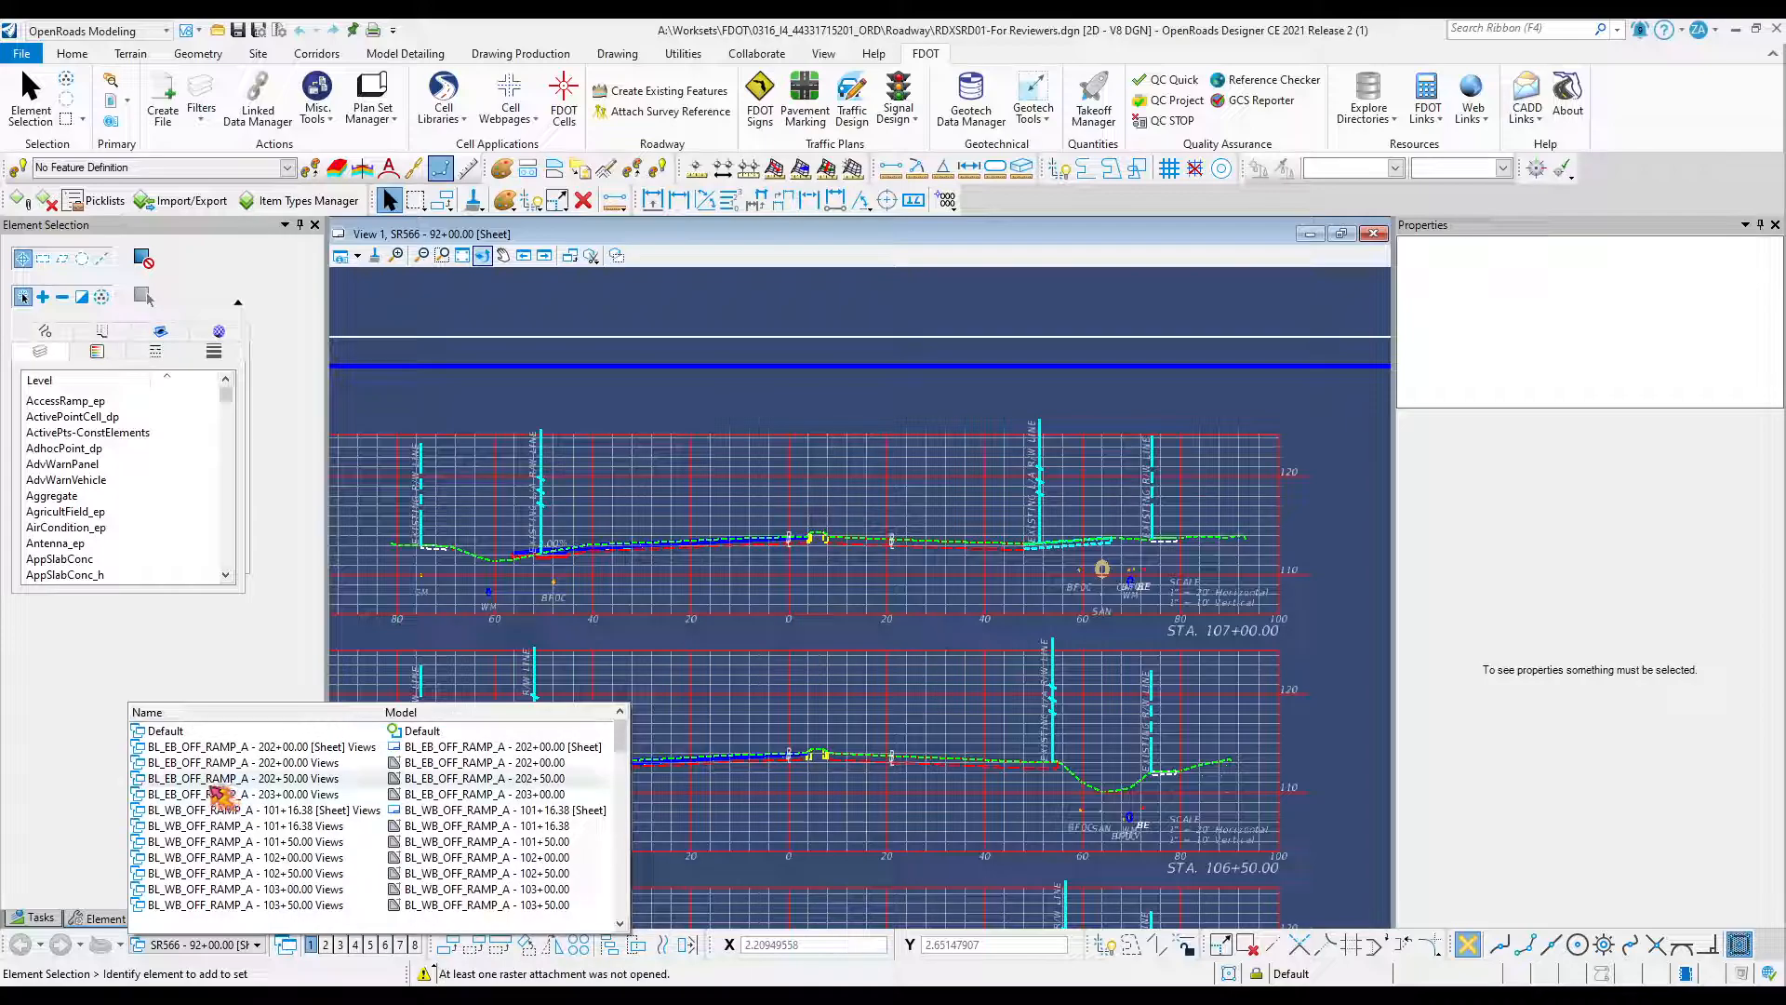
click(224, 732)
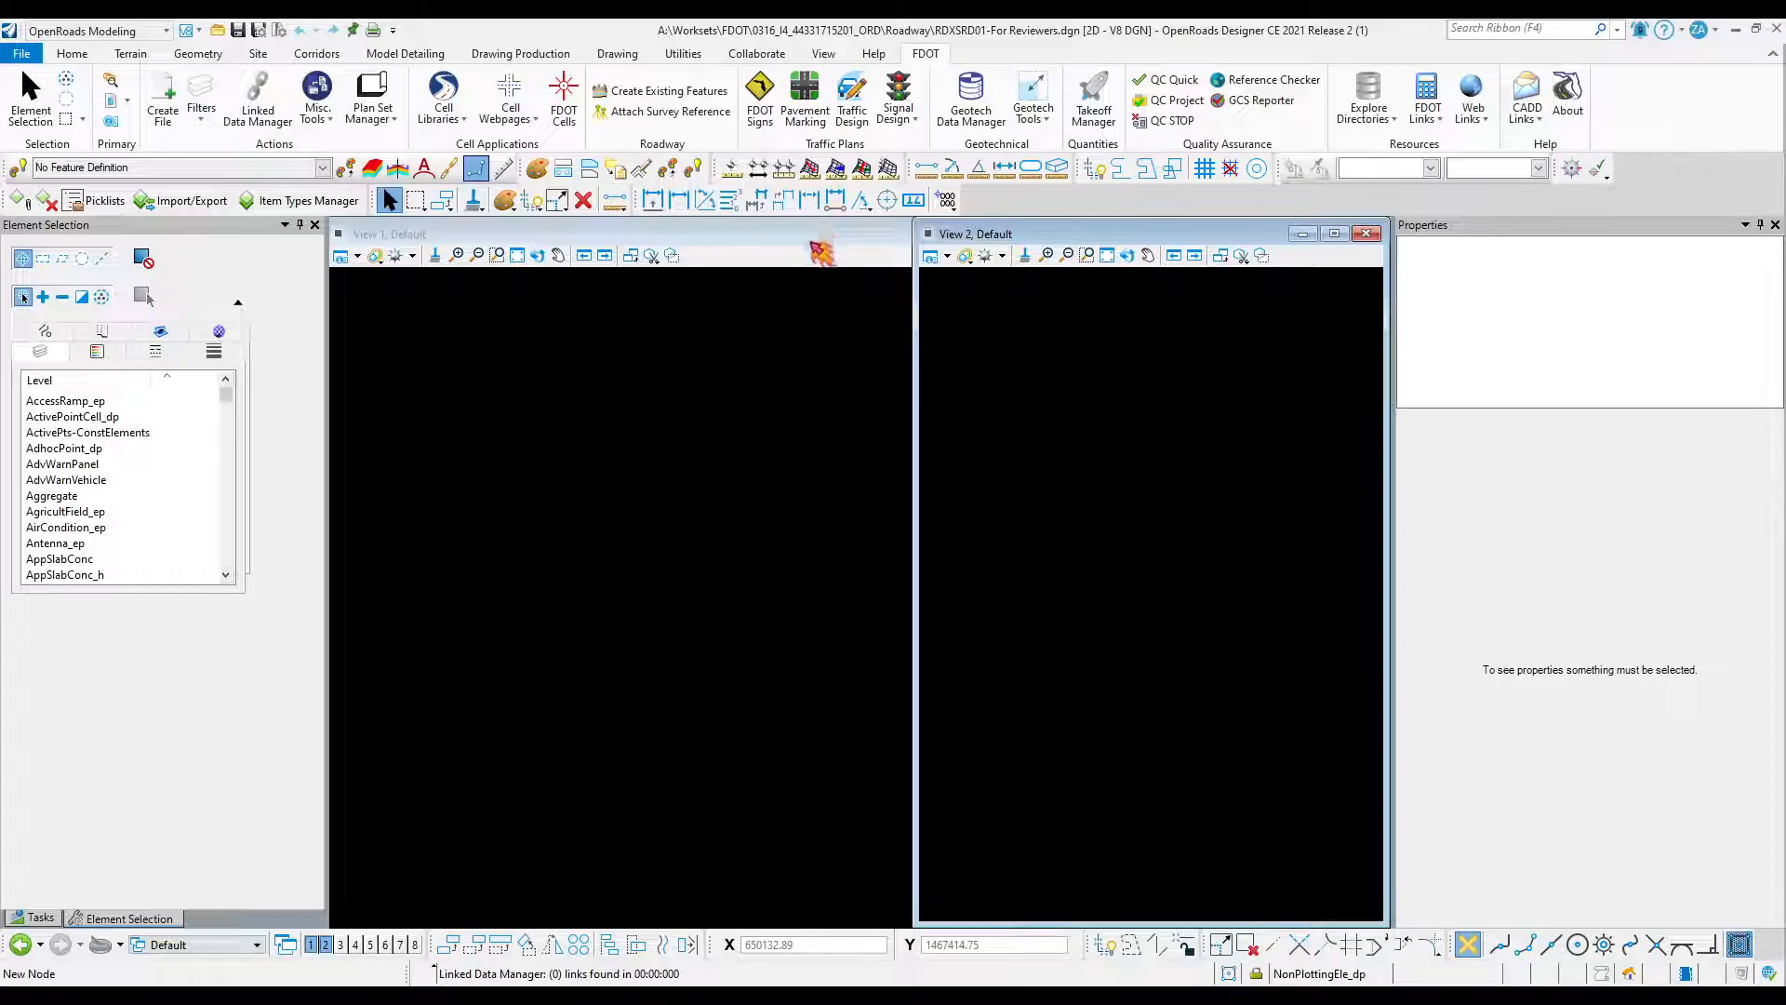
click(517, 255)
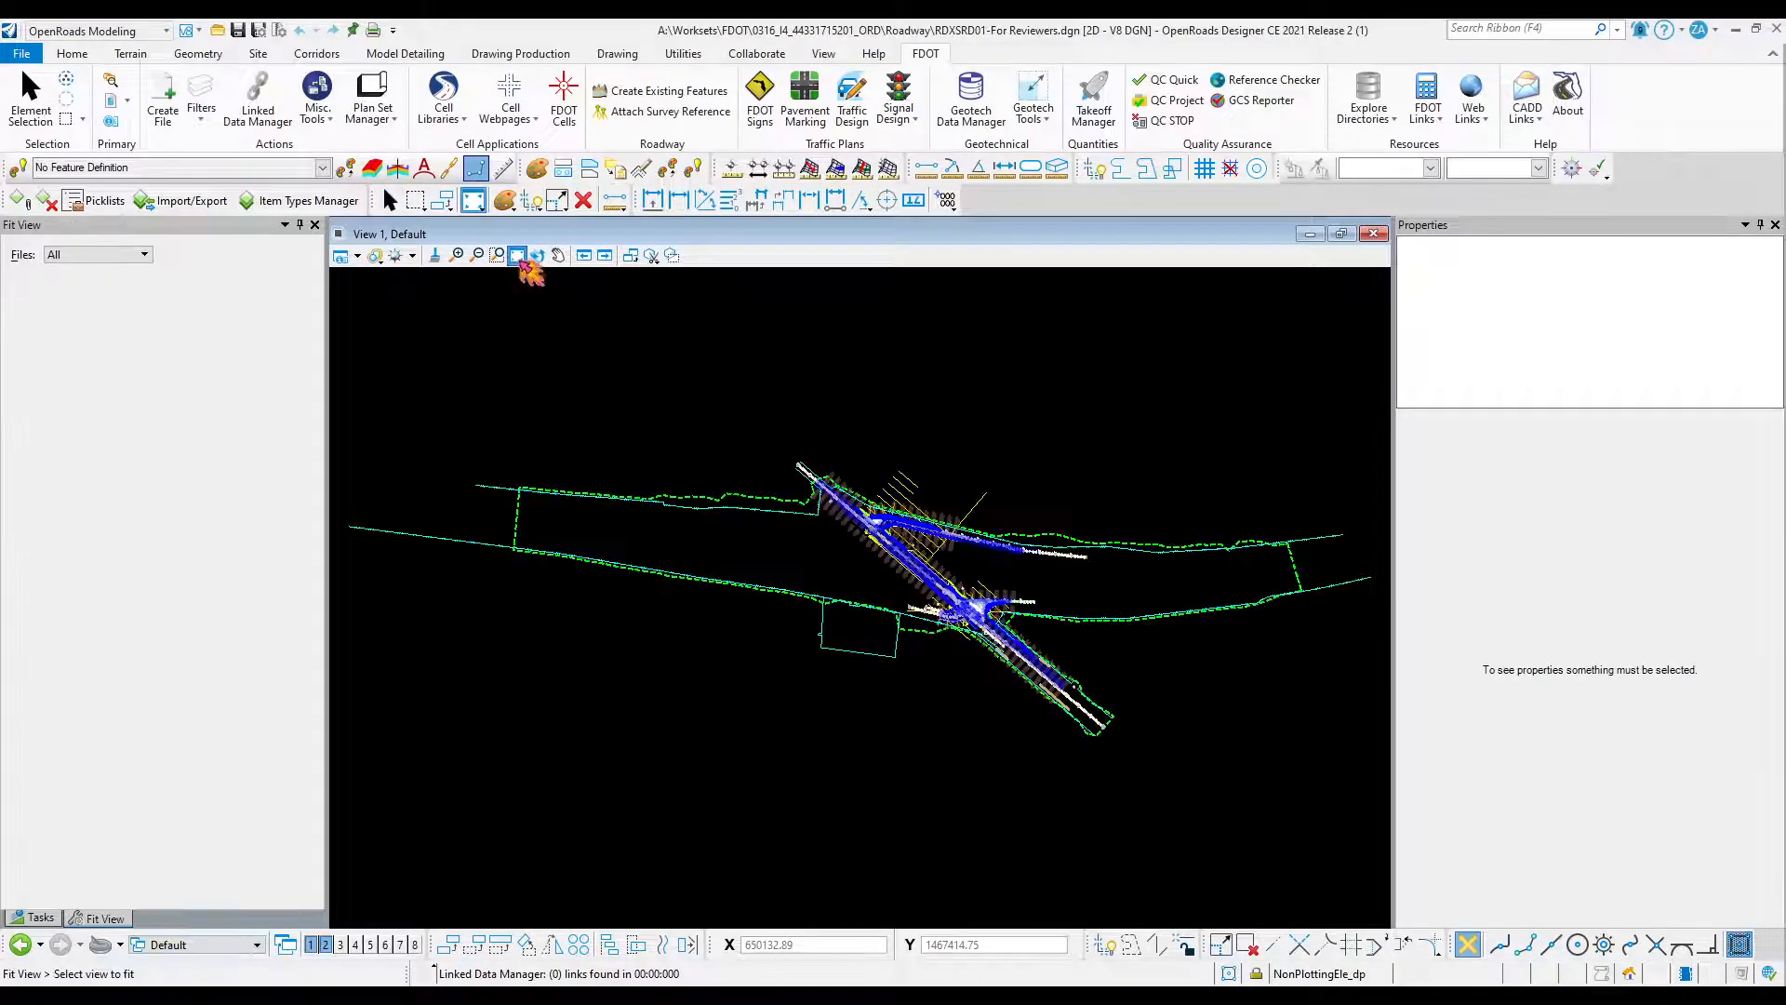
Set up a two-view layout showing the Default plan beside the Default-3D model.
scroll(1014, 605, up, 5)
click(30, 93)
right_click(499, 438)
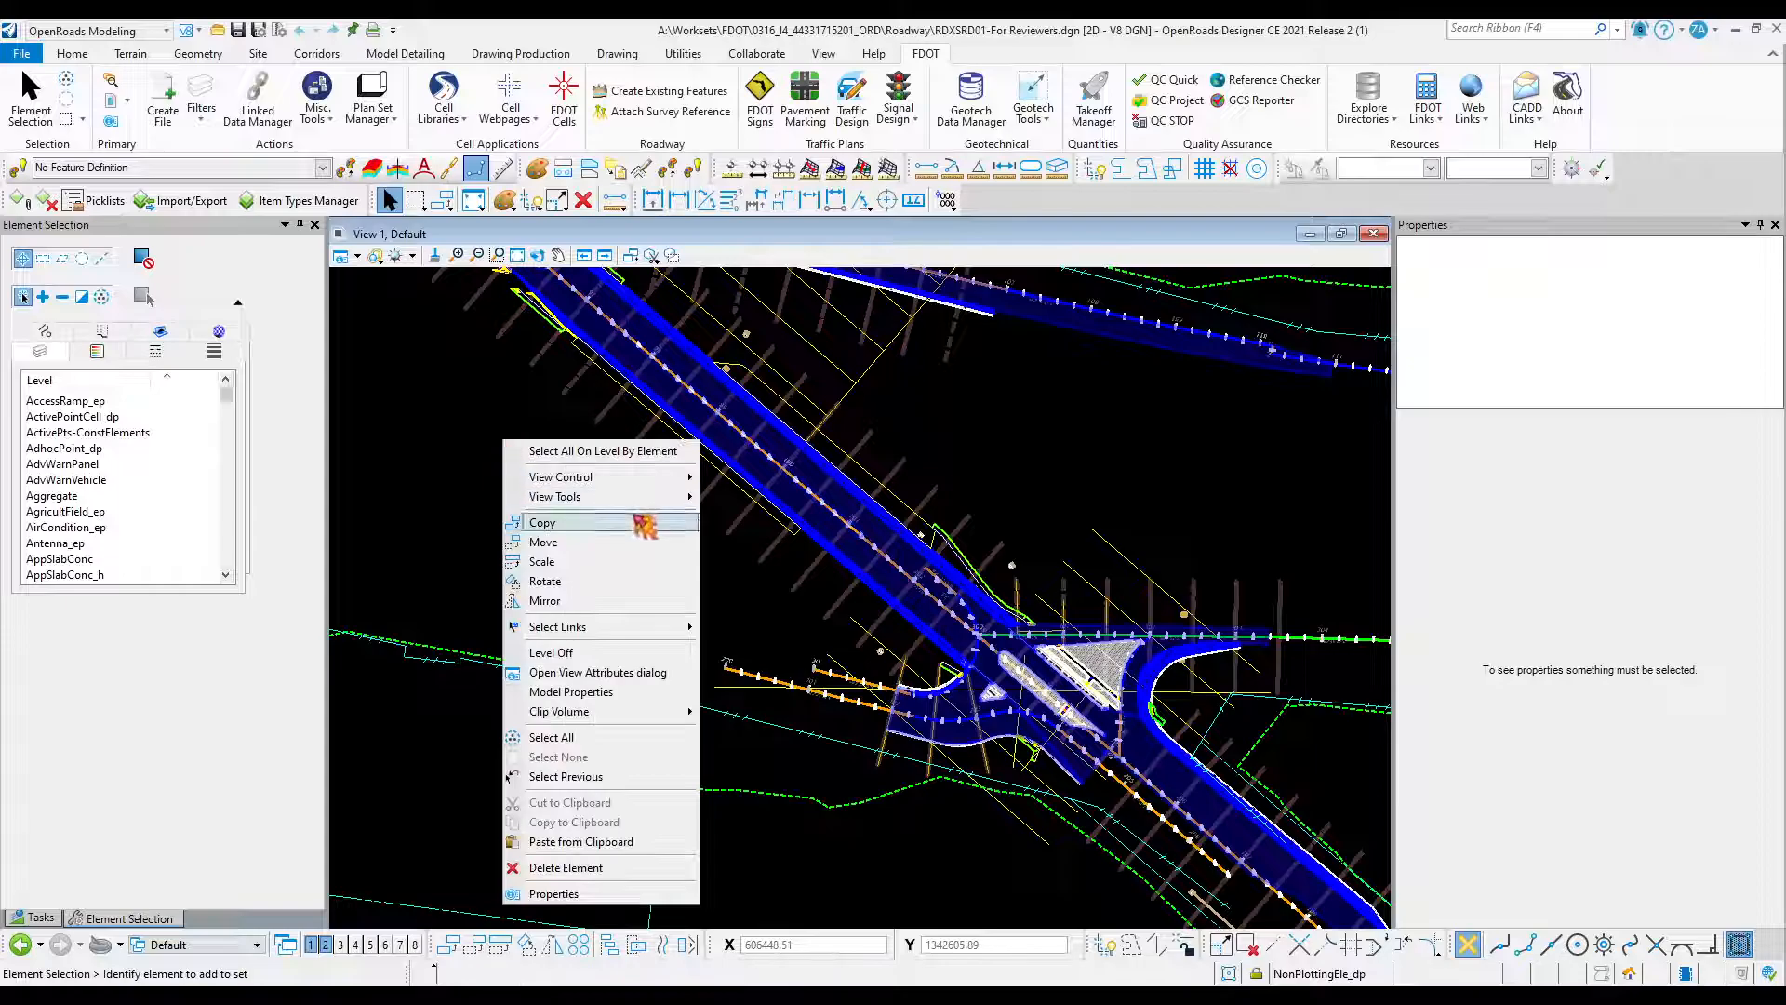
mouse_move(605, 476)
click(785, 510)
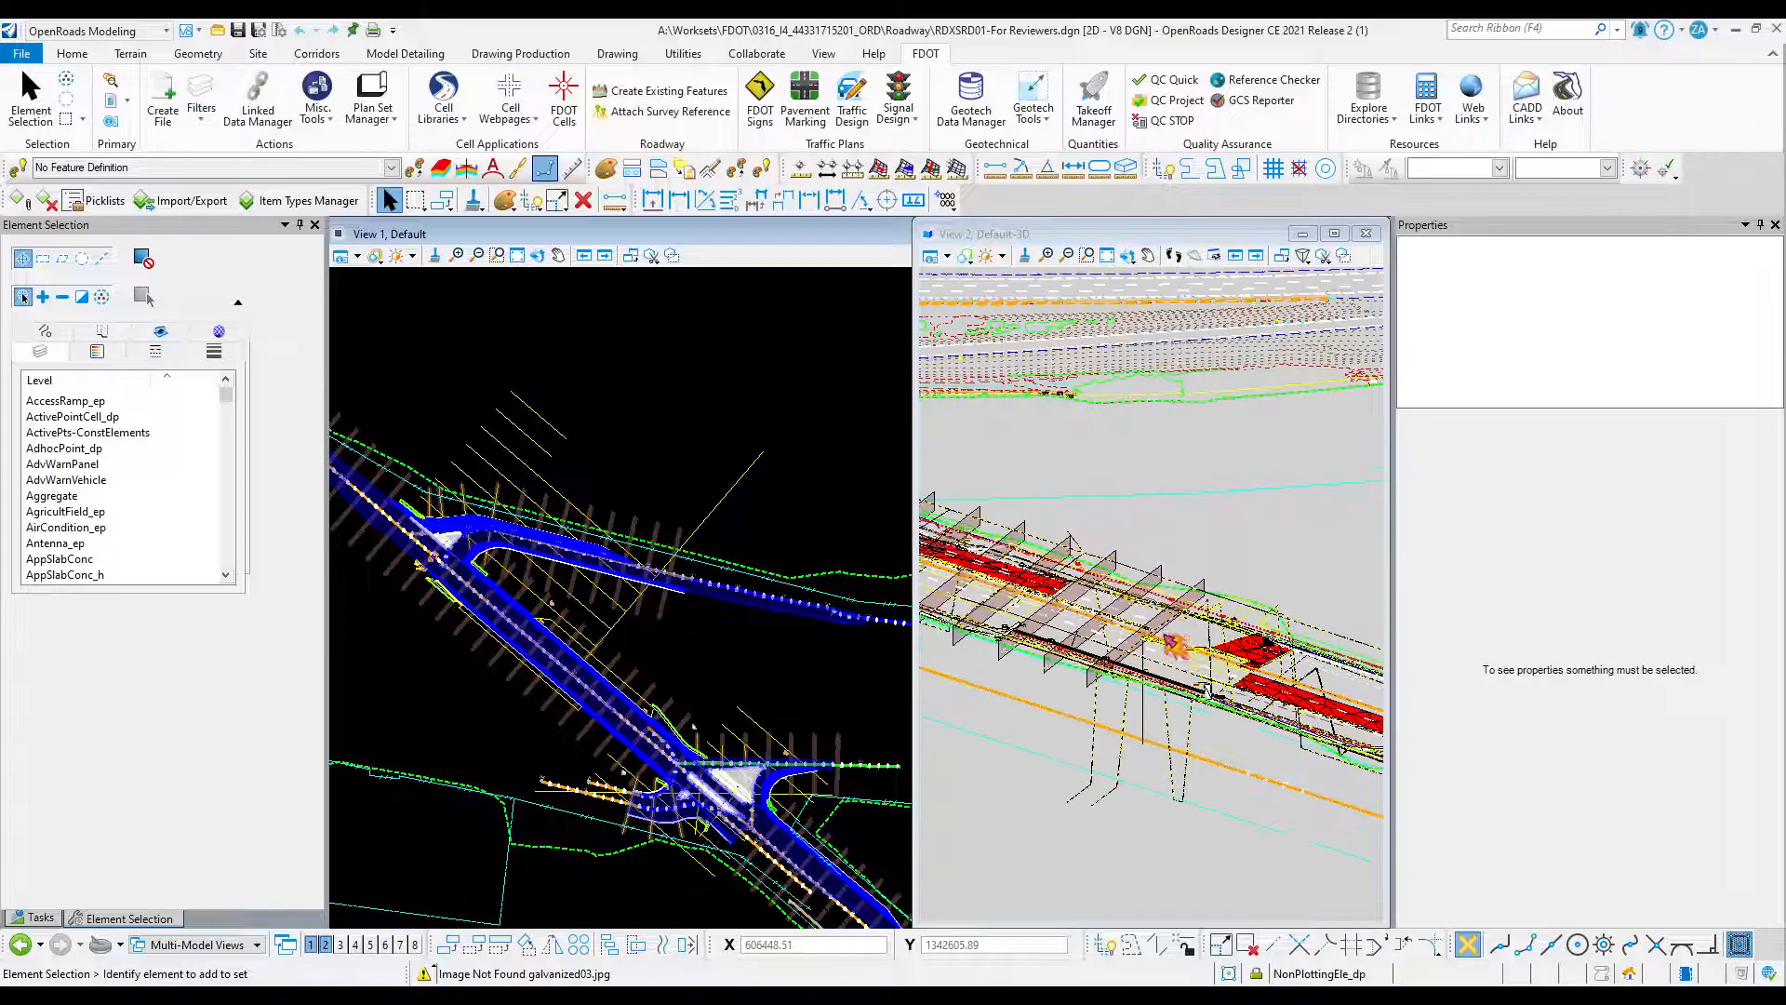
Examine the 3D roadway surfaces, existing utilities, drainage features and cross-section planes along the corridor in the Default-3D view.
scroll(1174, 643, up, 3)
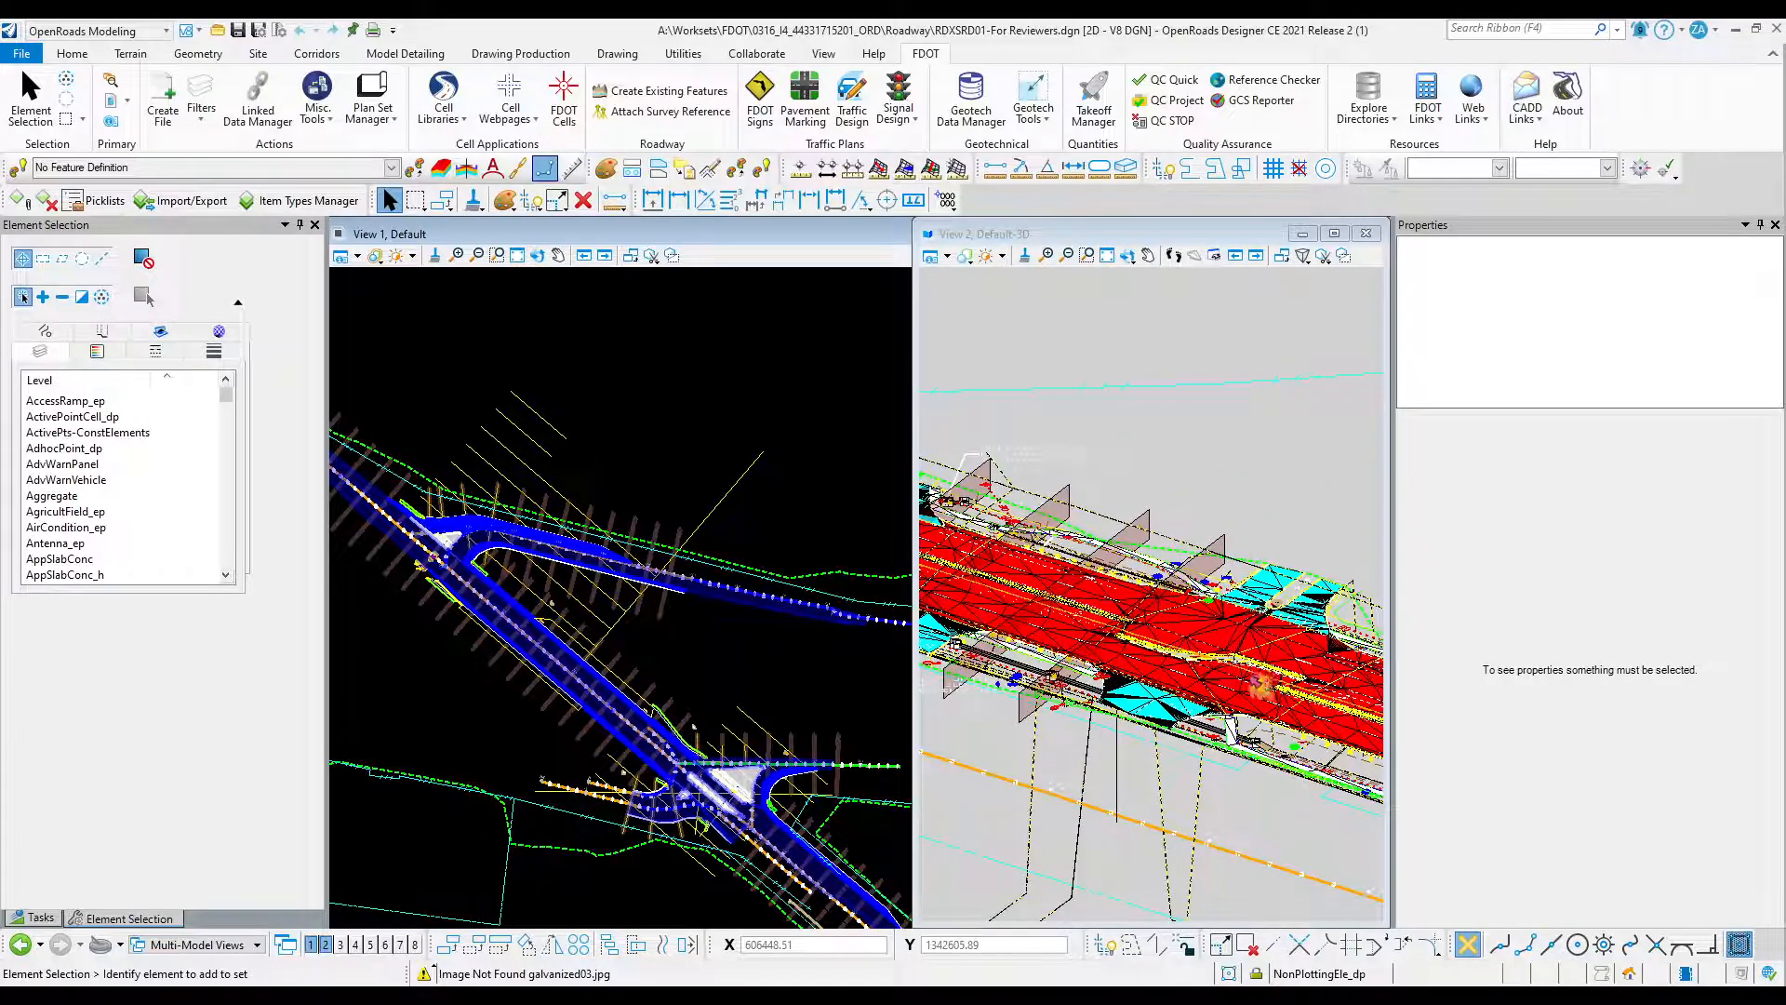
scroll(1061, 669, up, 3)
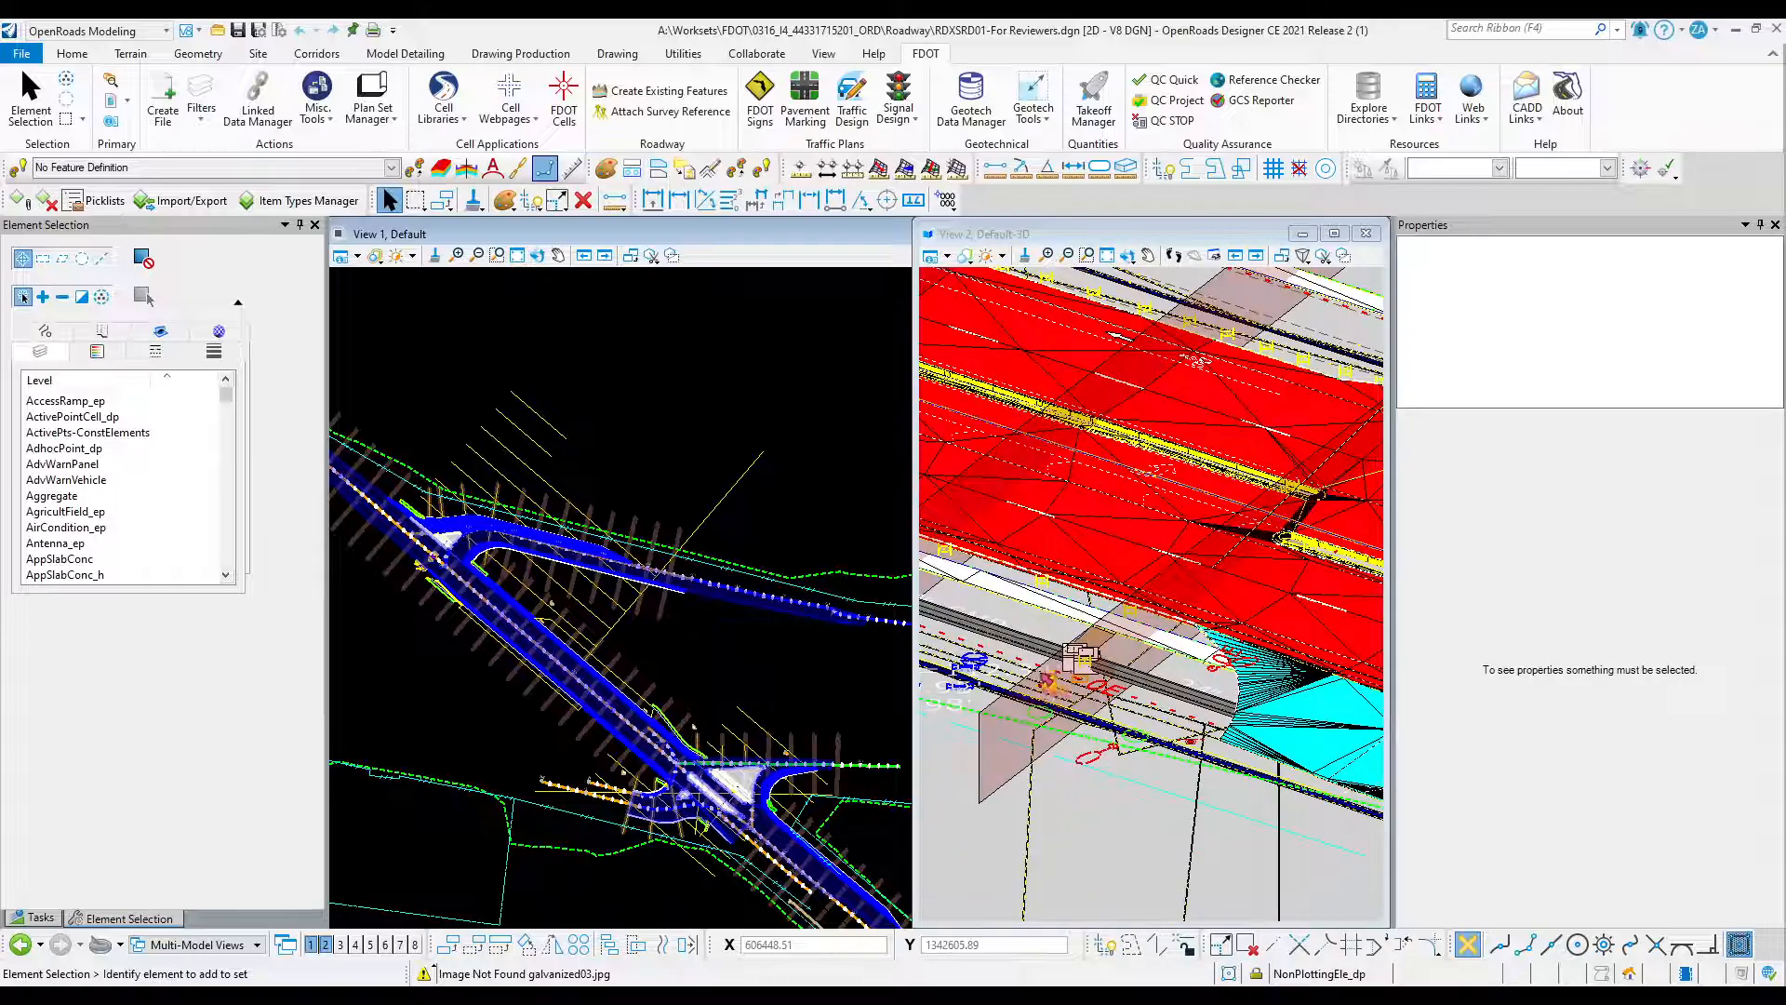
scroll(1079, 656, up, 3)
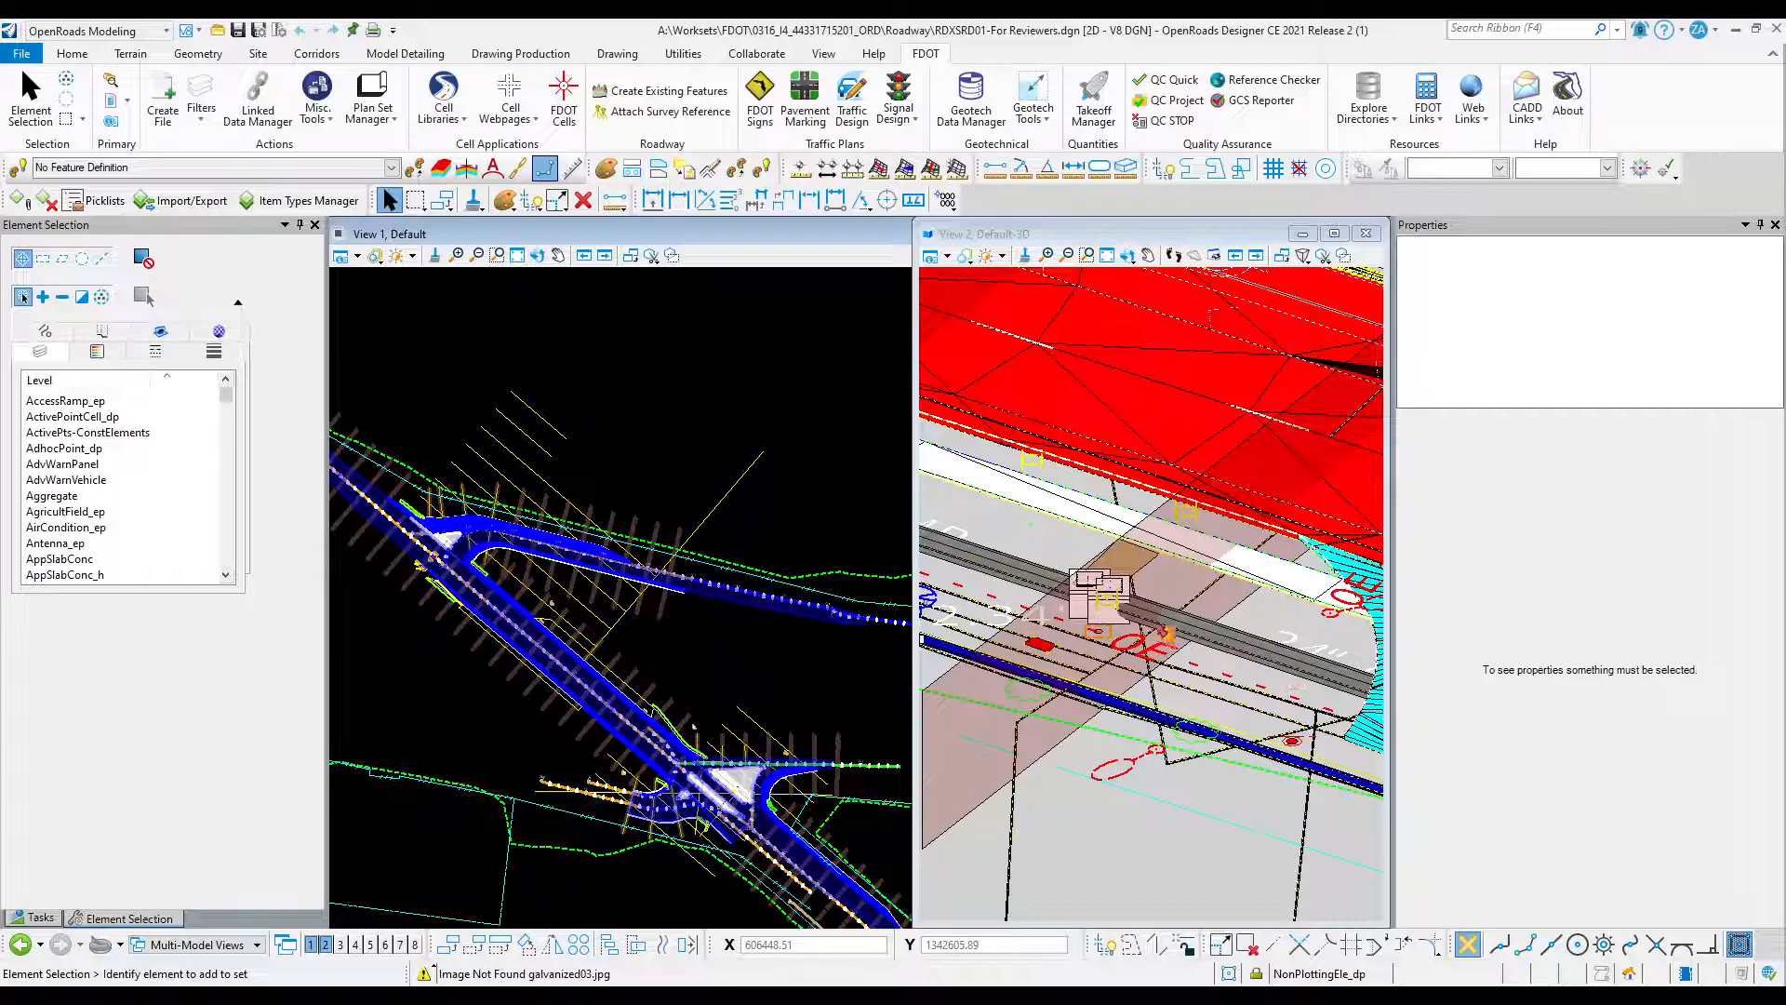
scroll(1077, 600, down, 5)
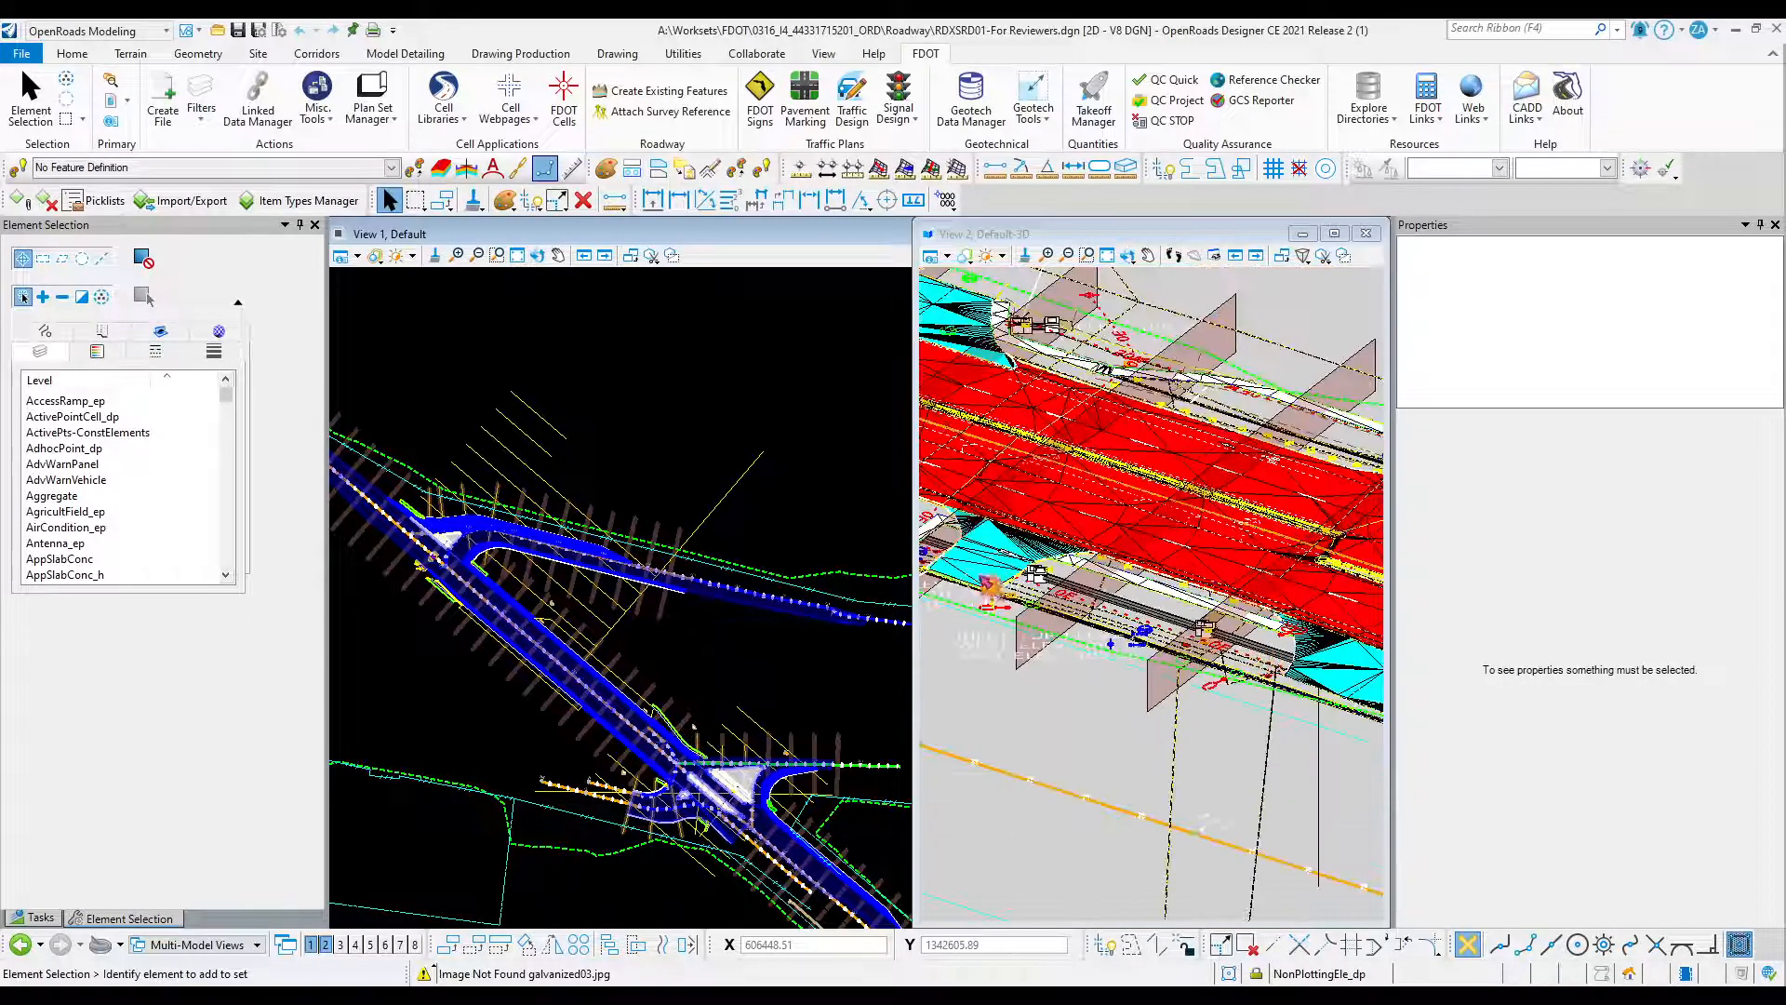
scroll(1144, 628, up, 5)
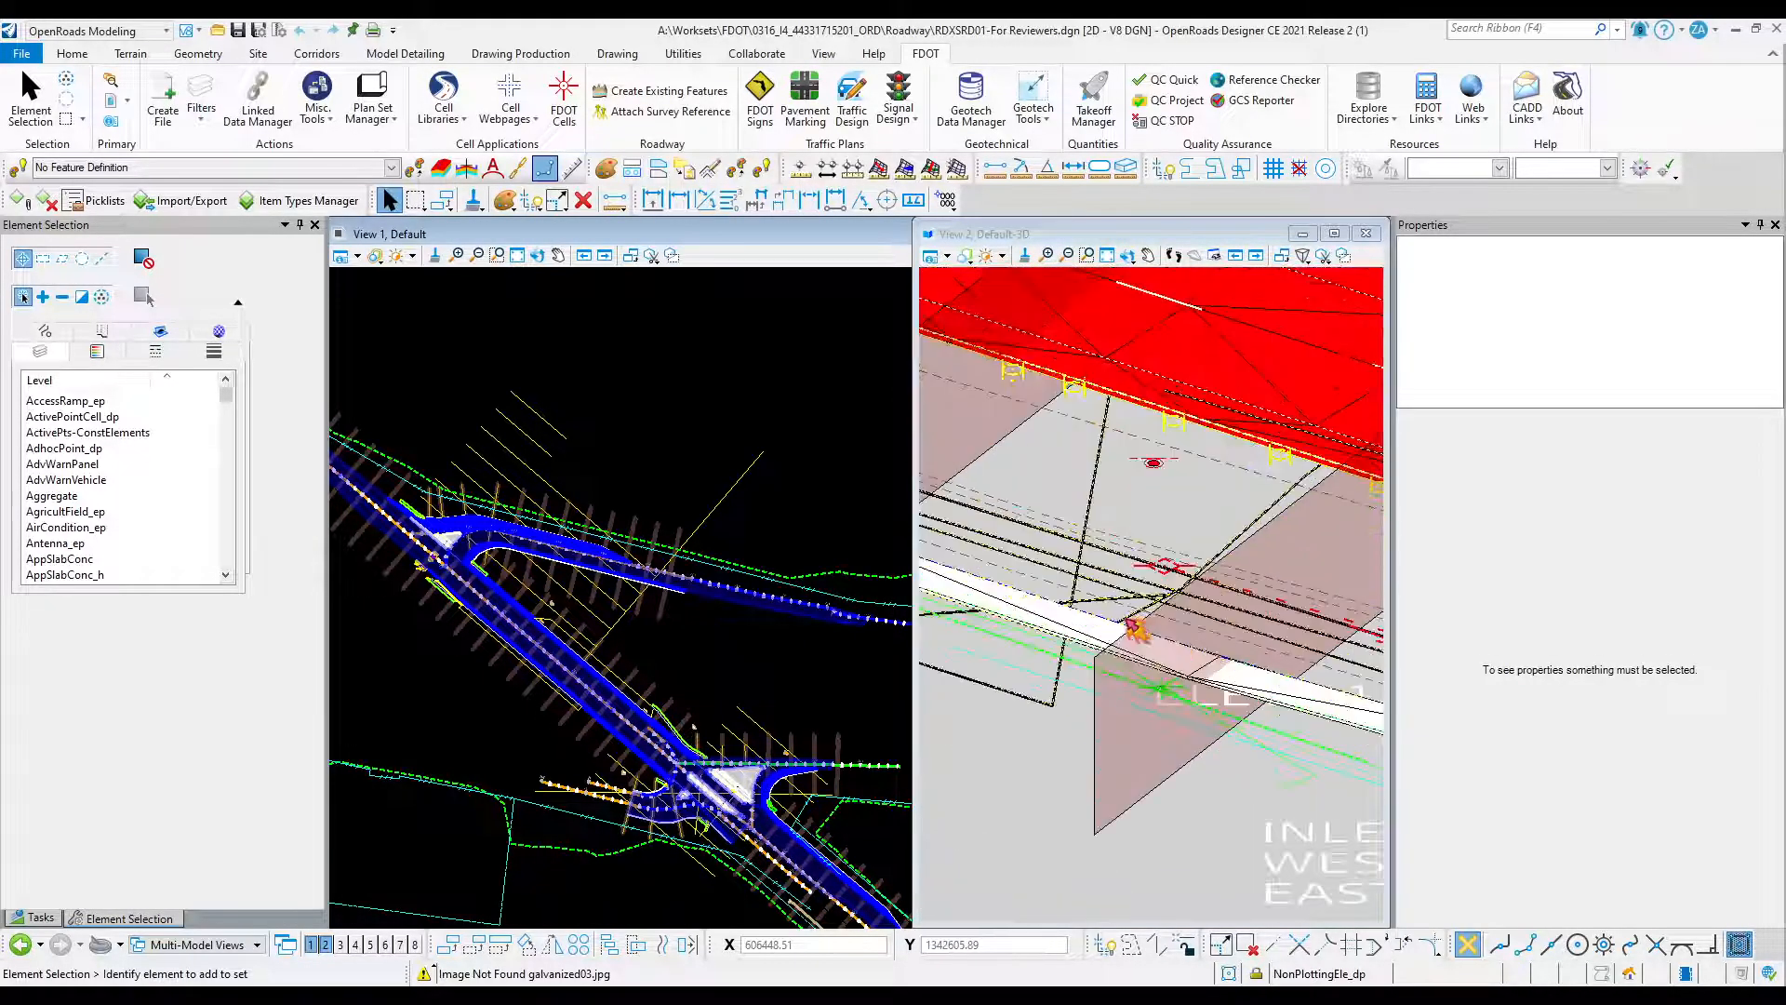
scroll(1023, 564, down, 2)
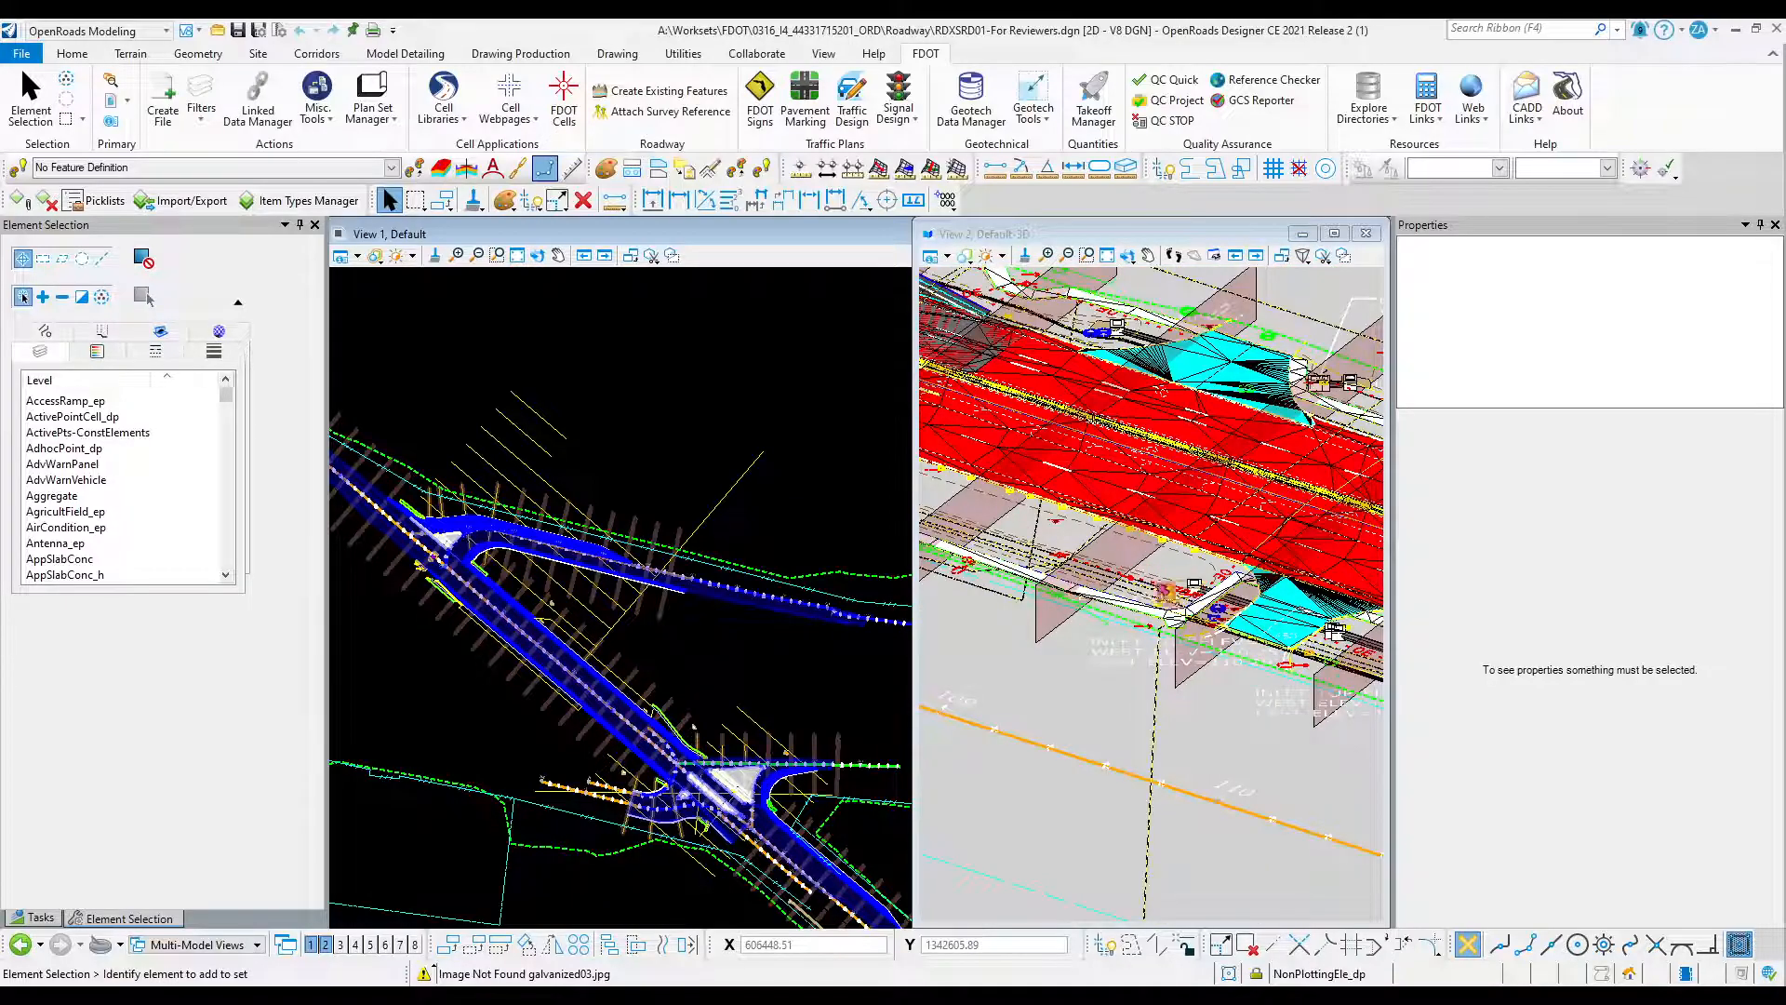
scroll(1135, 605, down, 2)
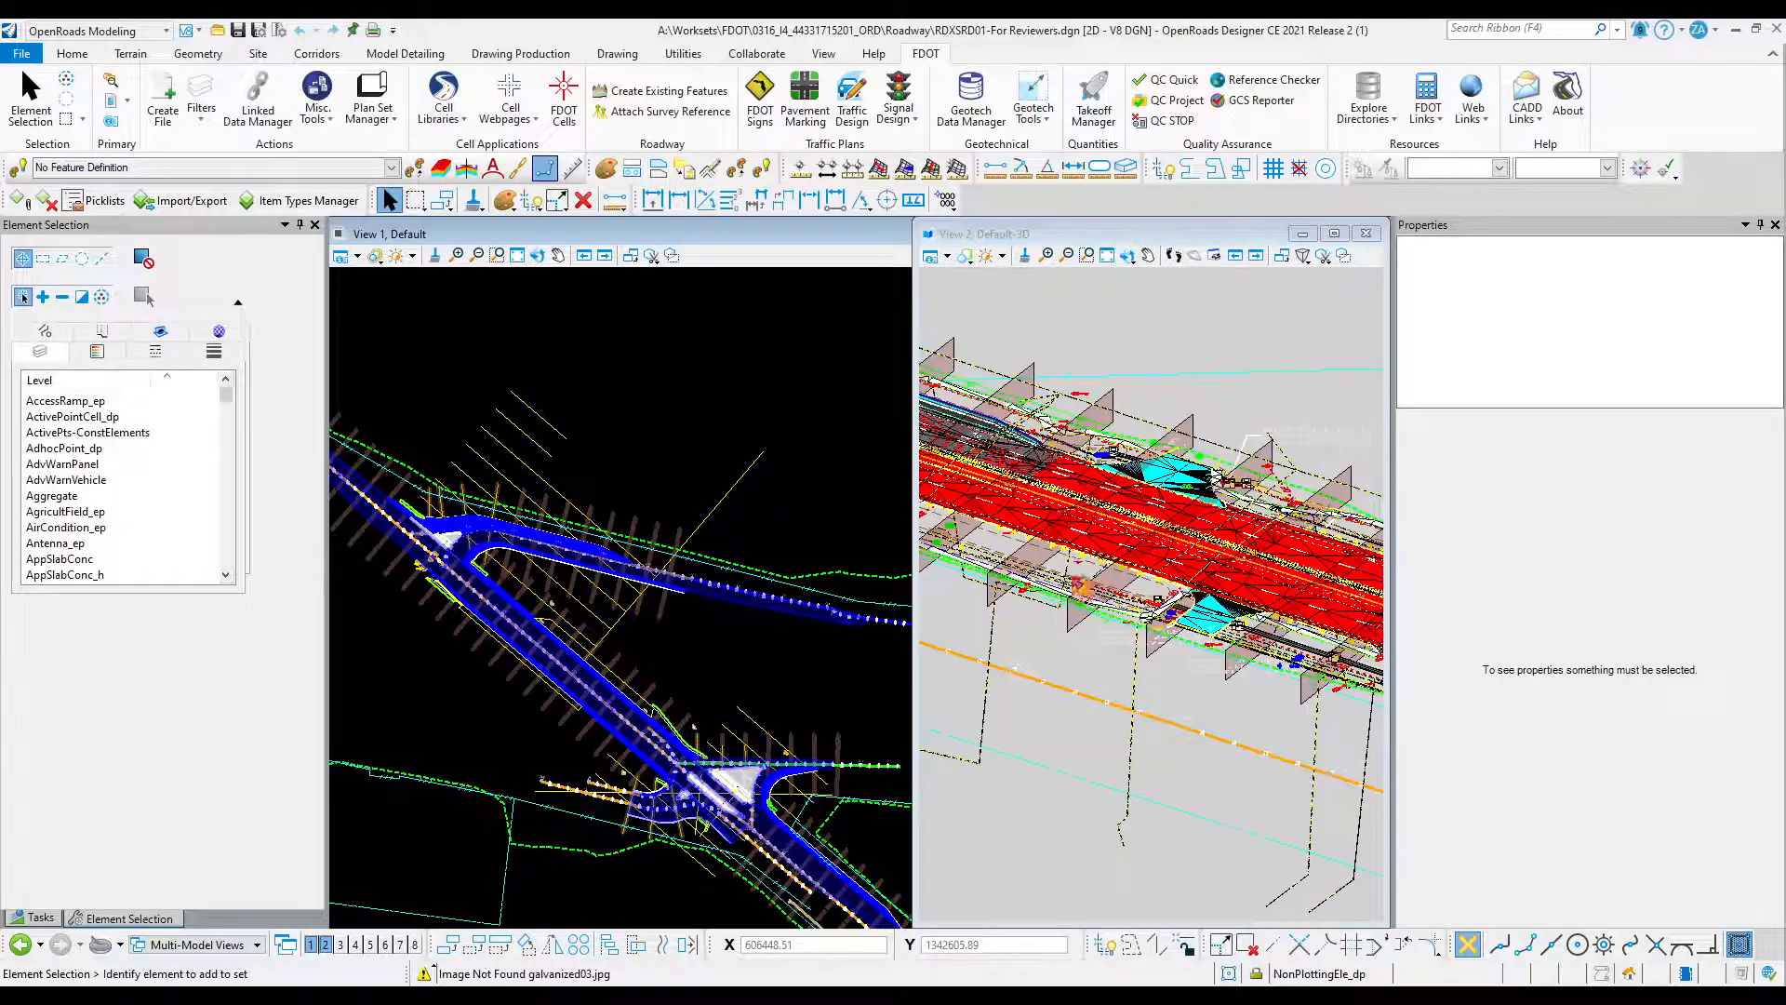
click(1159, 330)
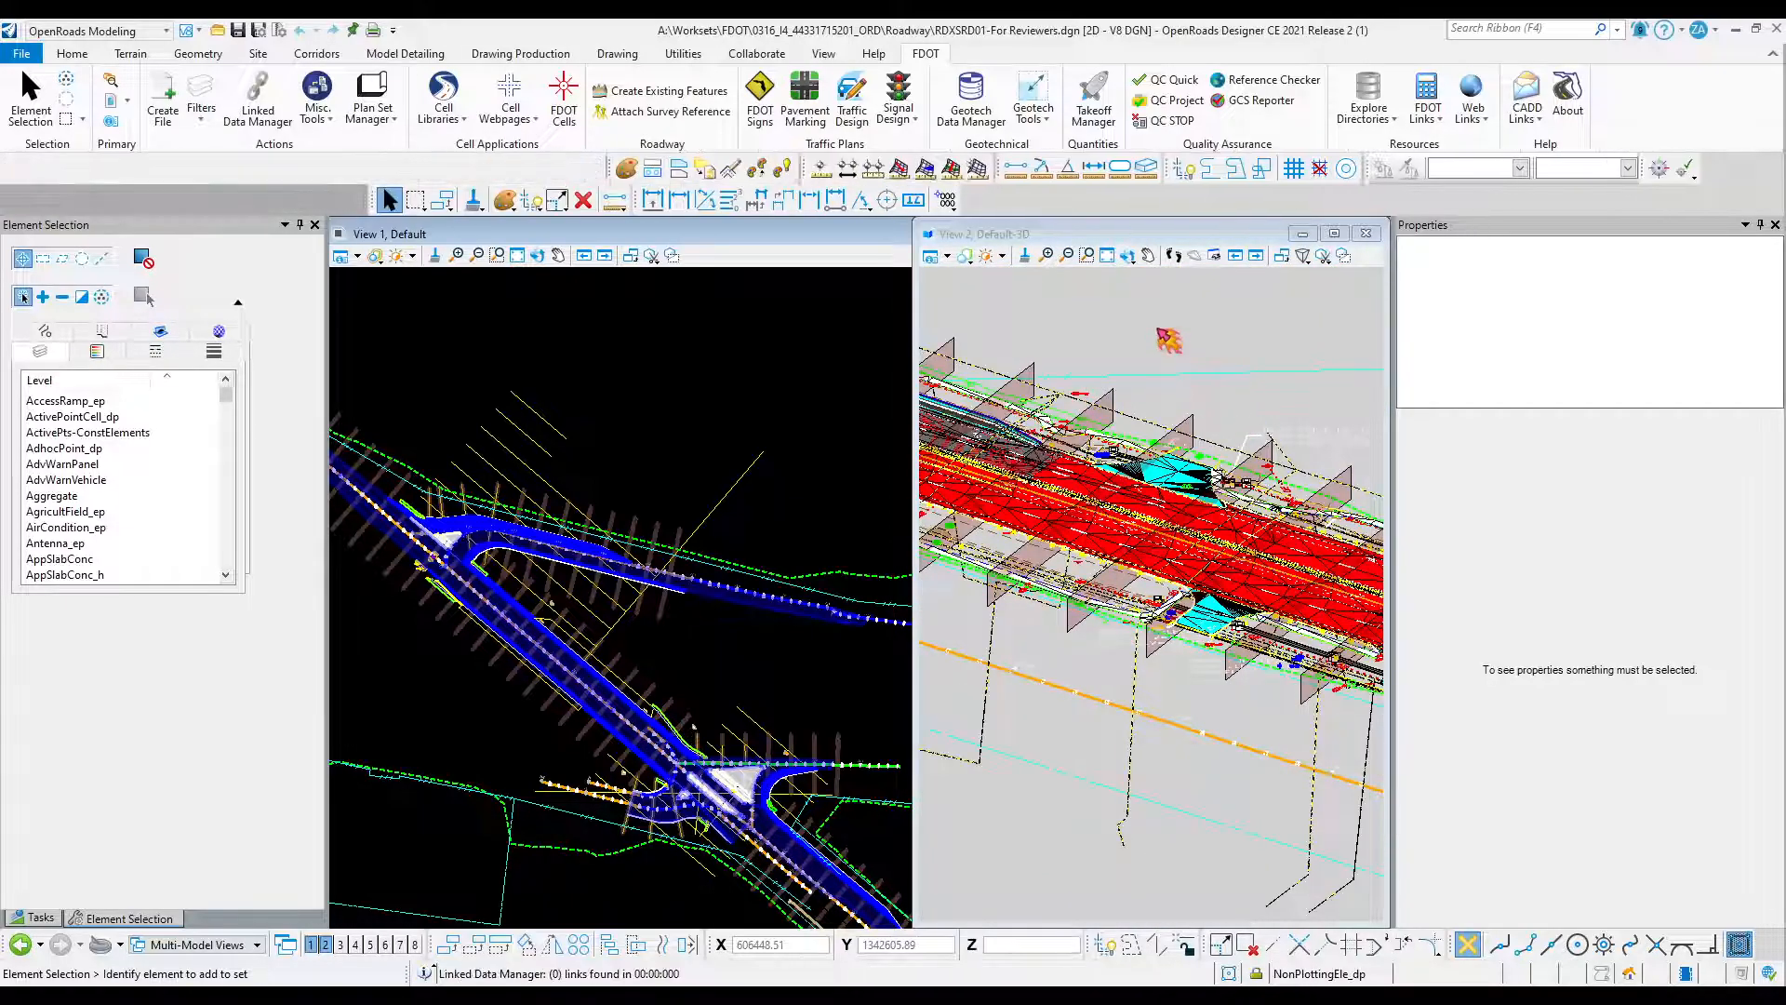
scroll(1206, 521, down, 3)
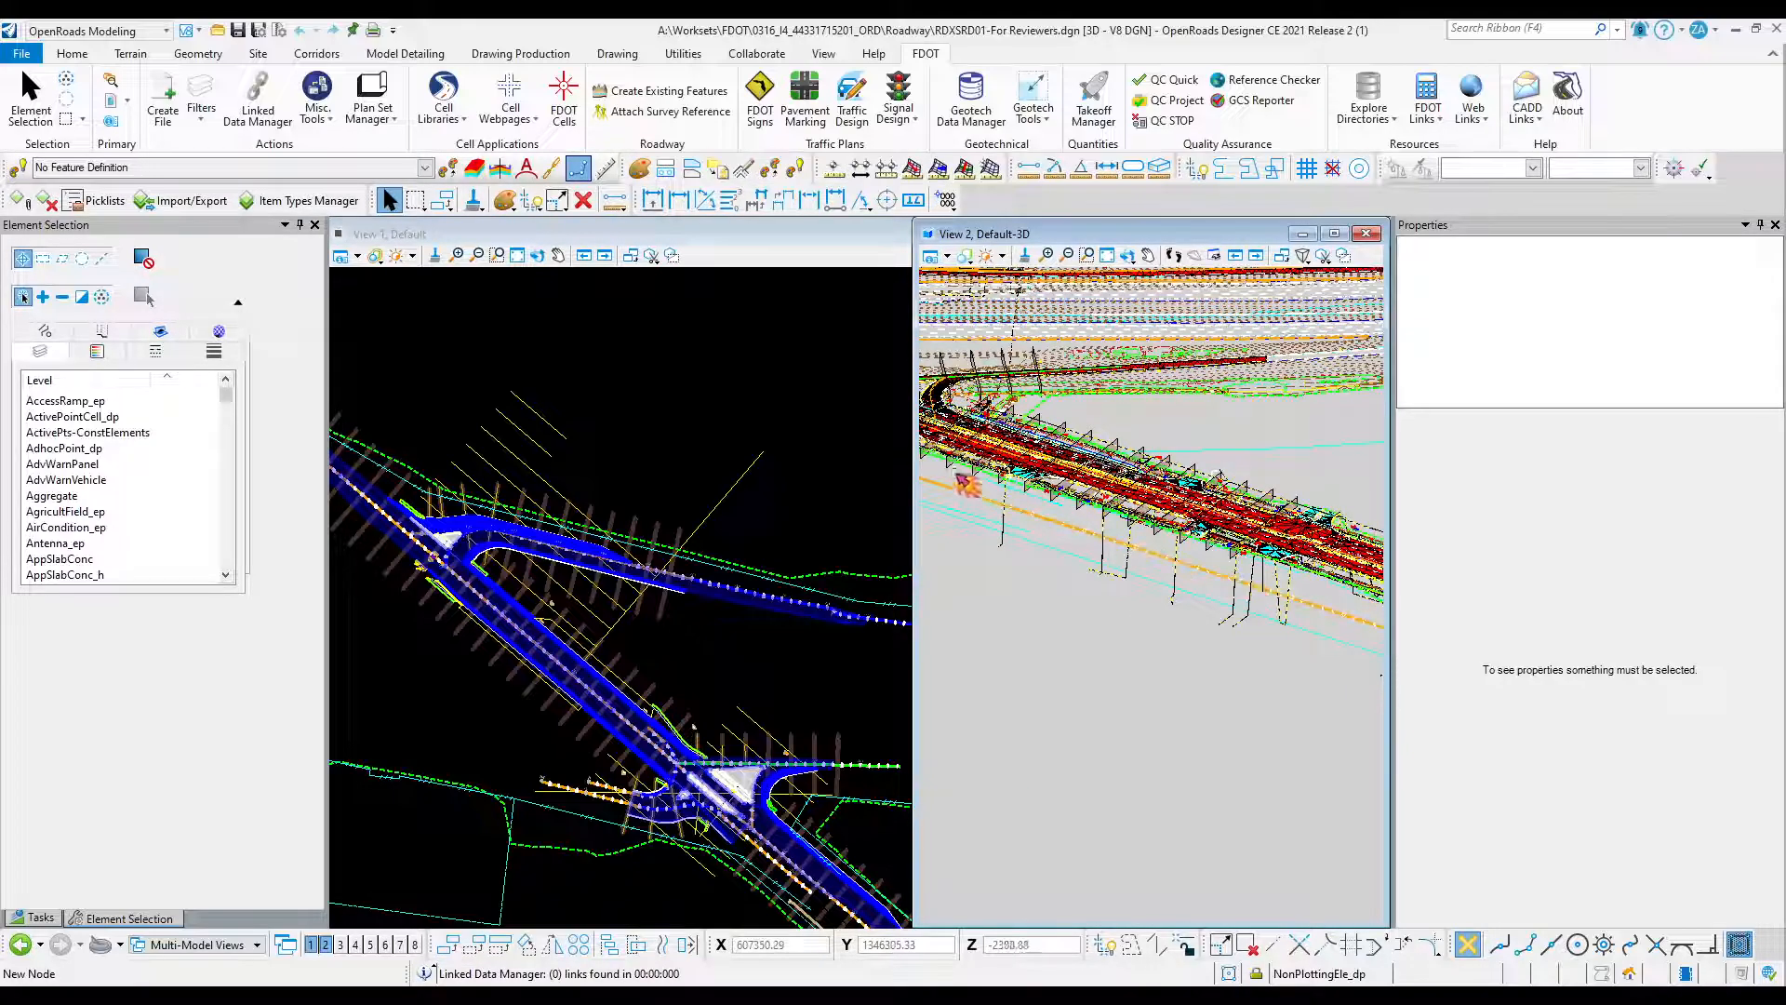
scroll(964, 482, up, 2)
scroll(1050, 513, up, 2)
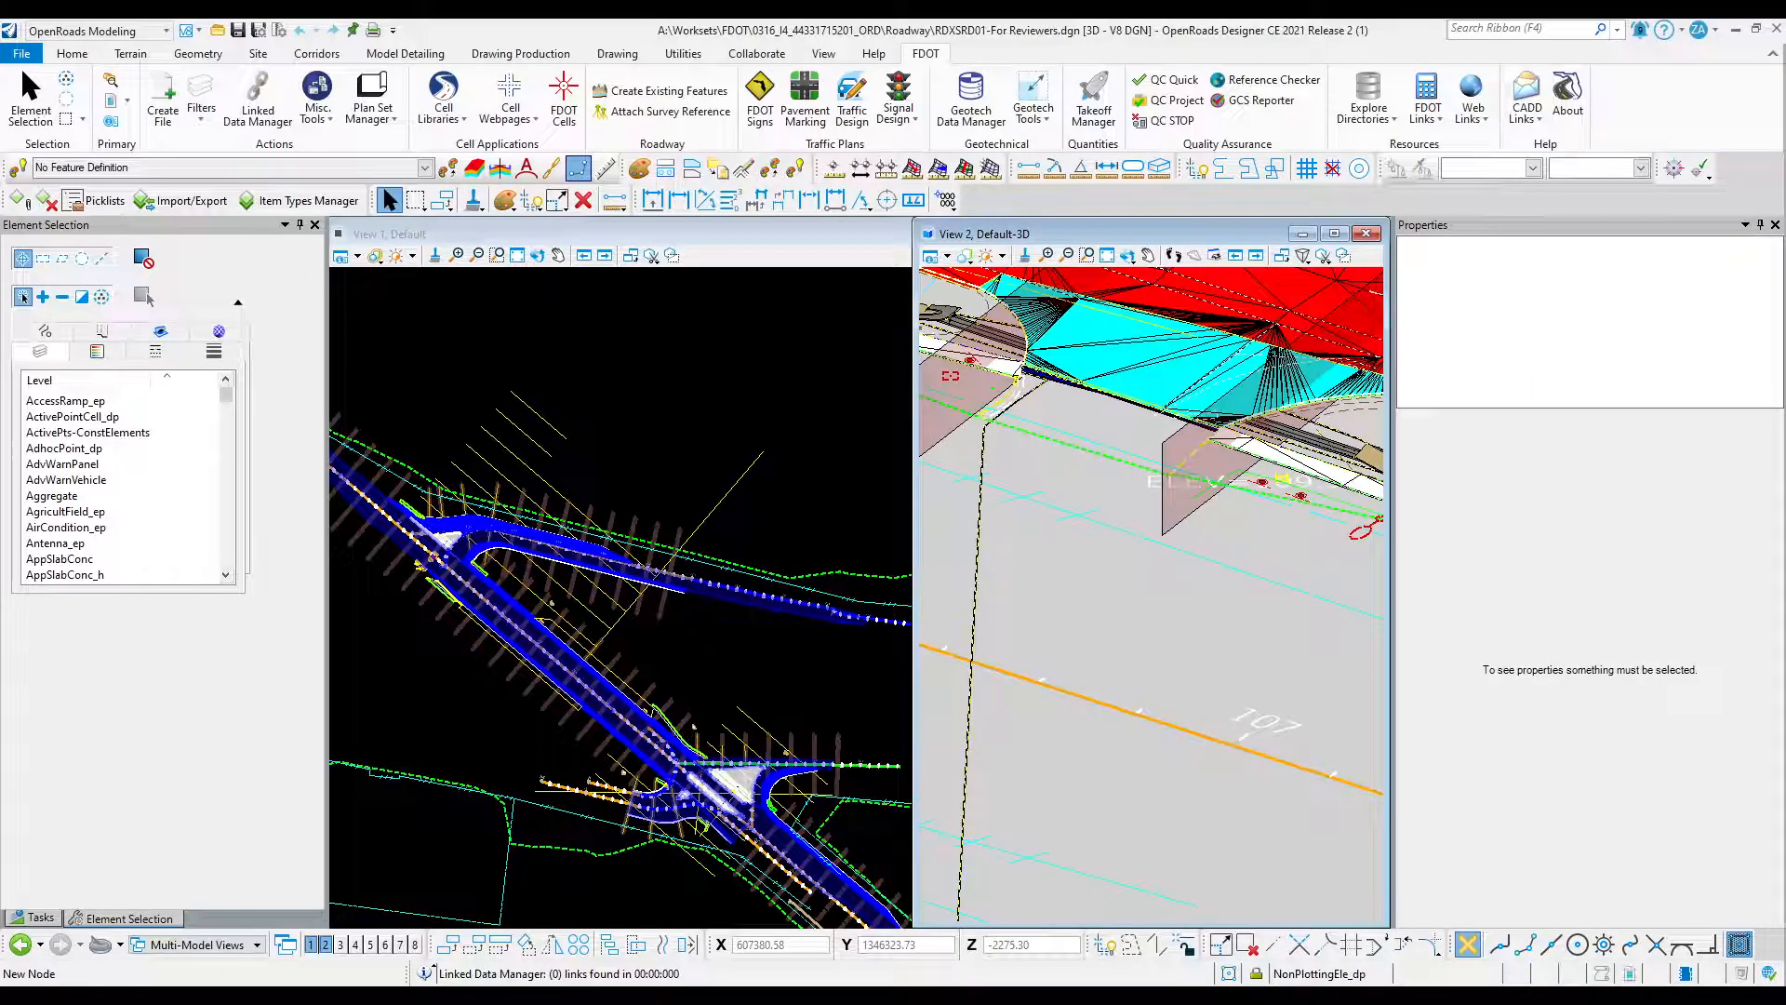
Review the full list of references attached to the Default-3D model, highlighting MODLRD01_Existing Drainage.dgn, and move the list out of the way.
drag(1195, 309, 1260, 271)
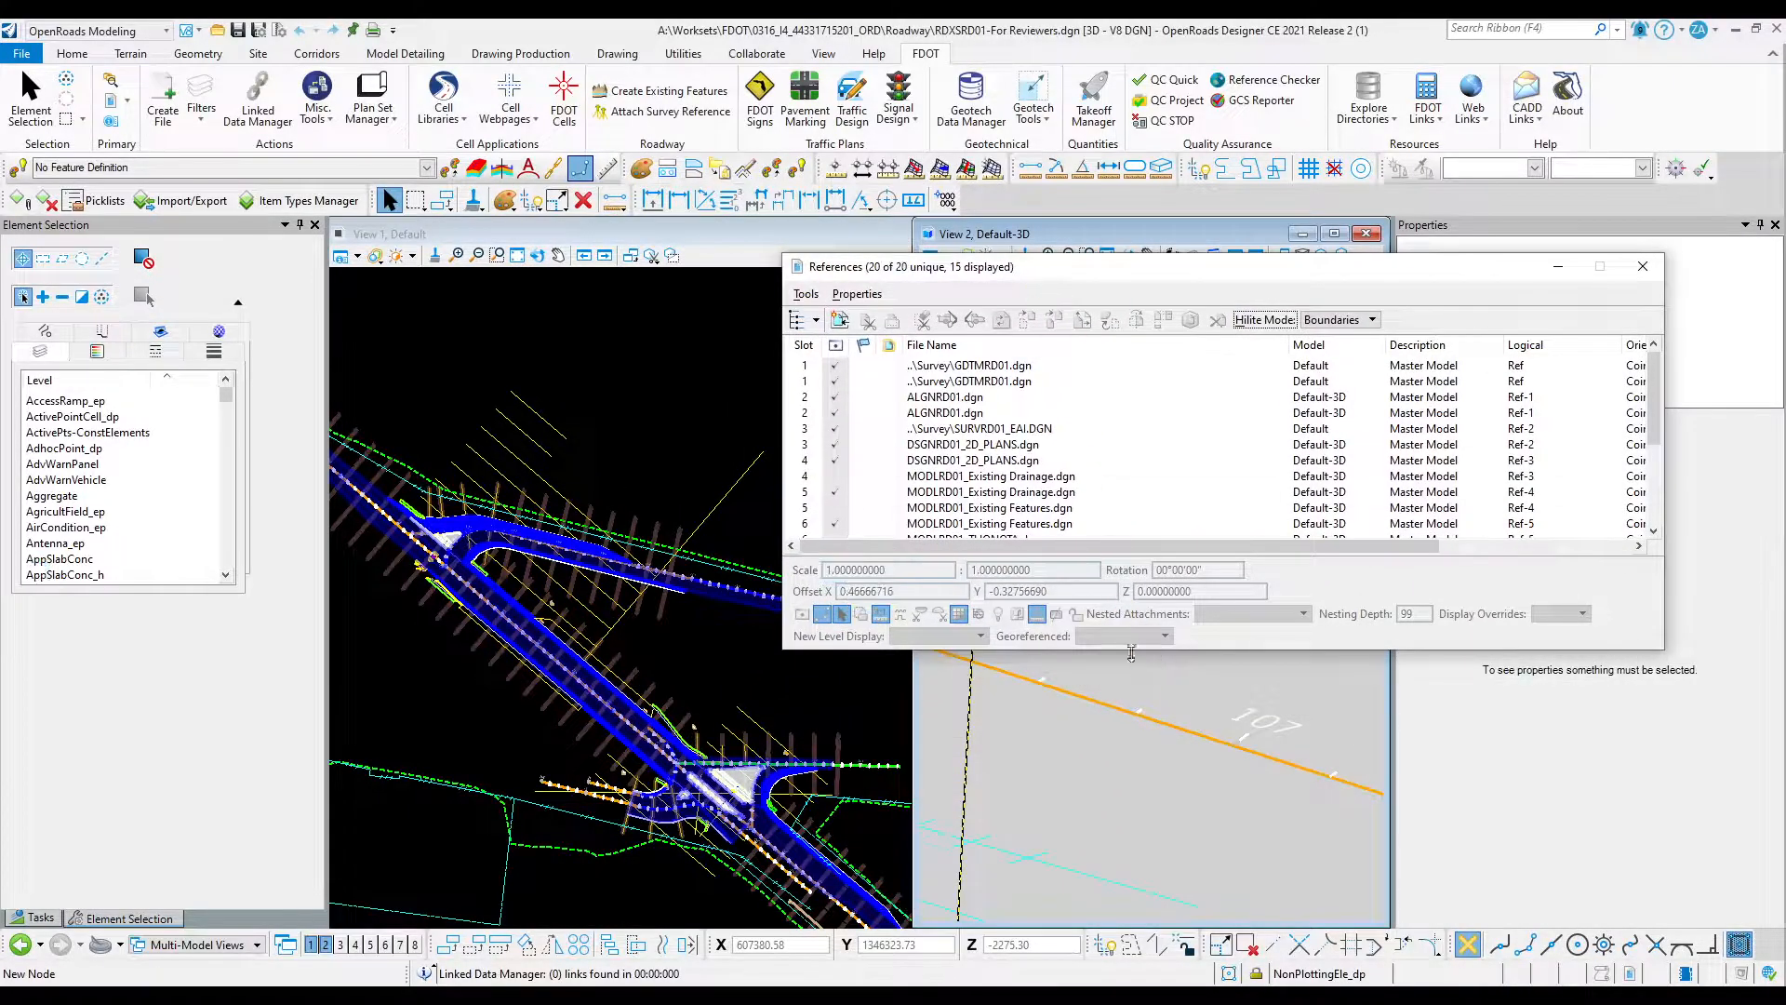
drag(1125, 650, 1068, 788)
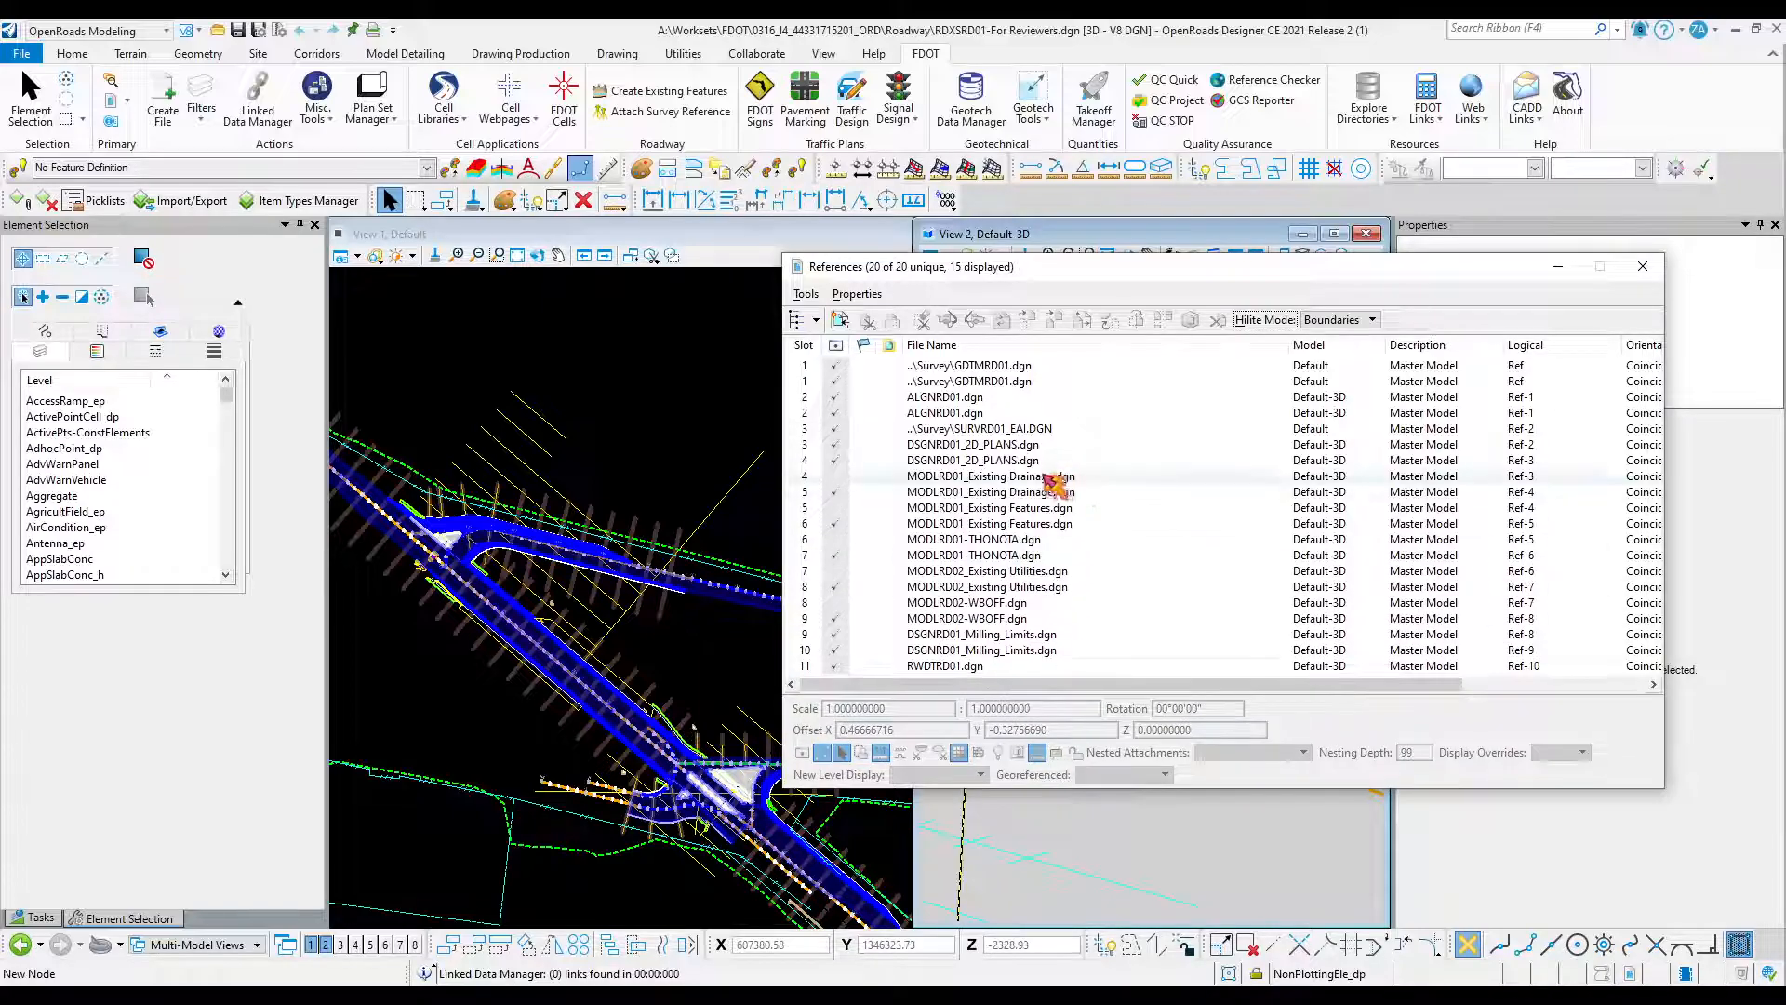
click(1047, 476)
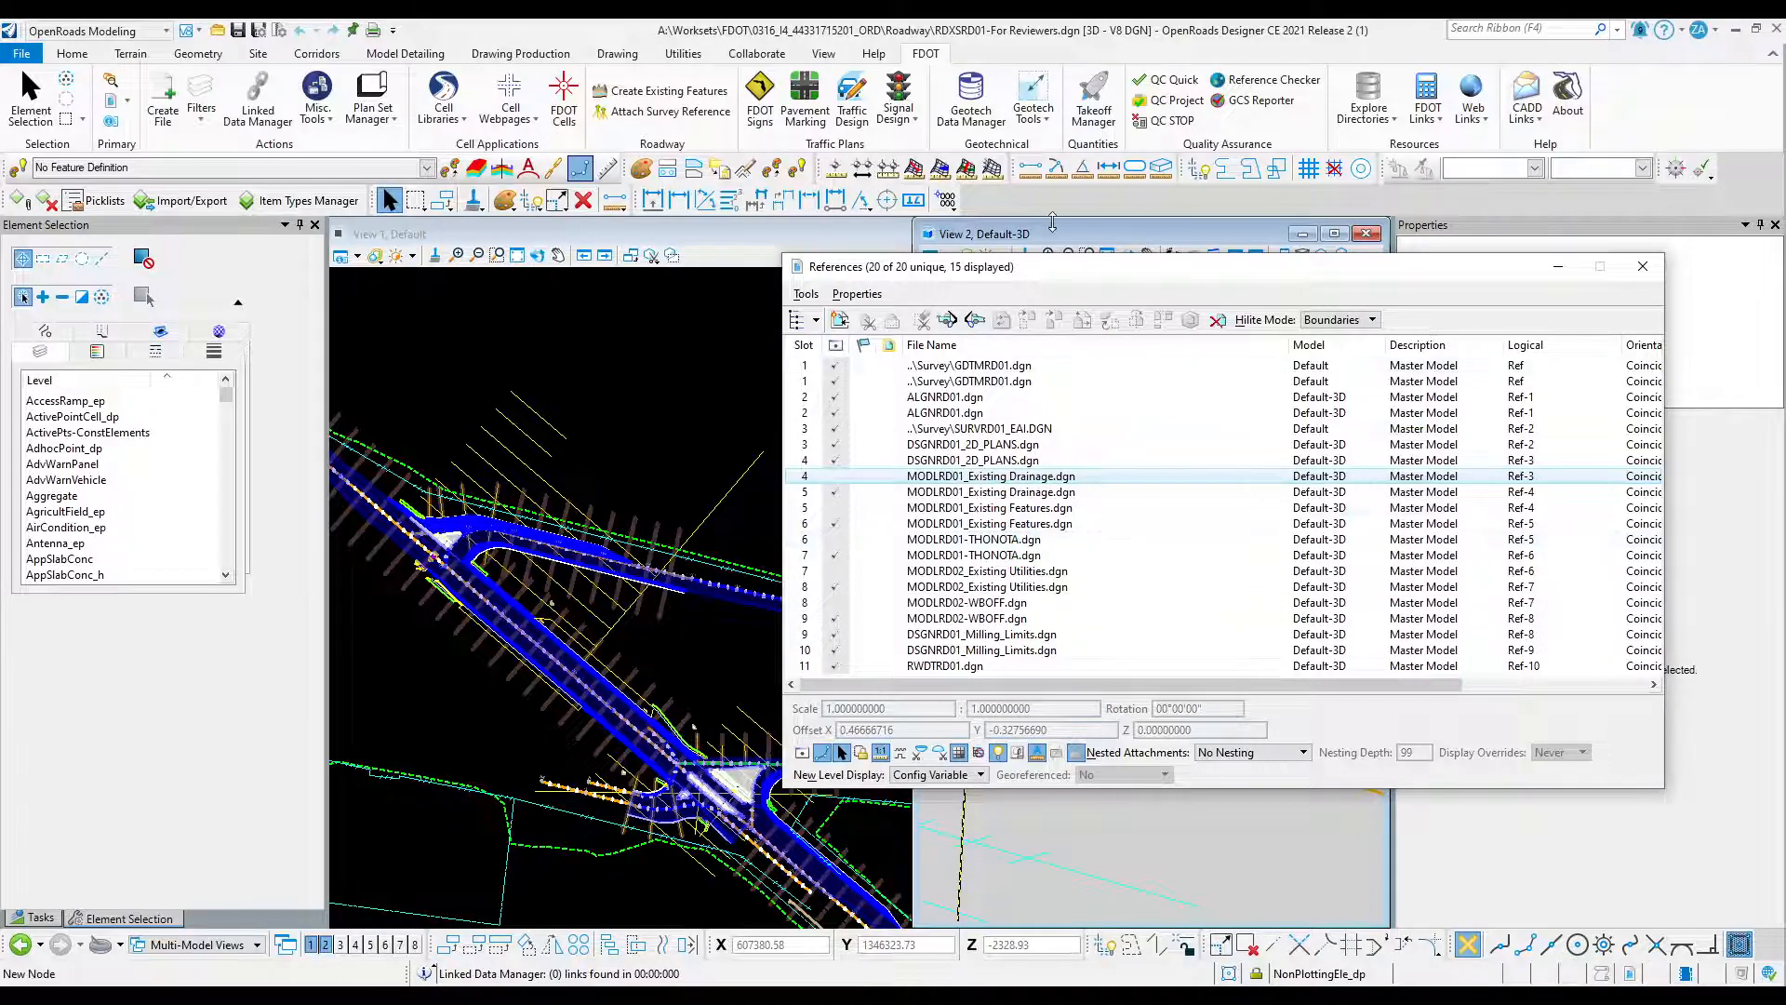
drag(1046, 268, 1785, 558)
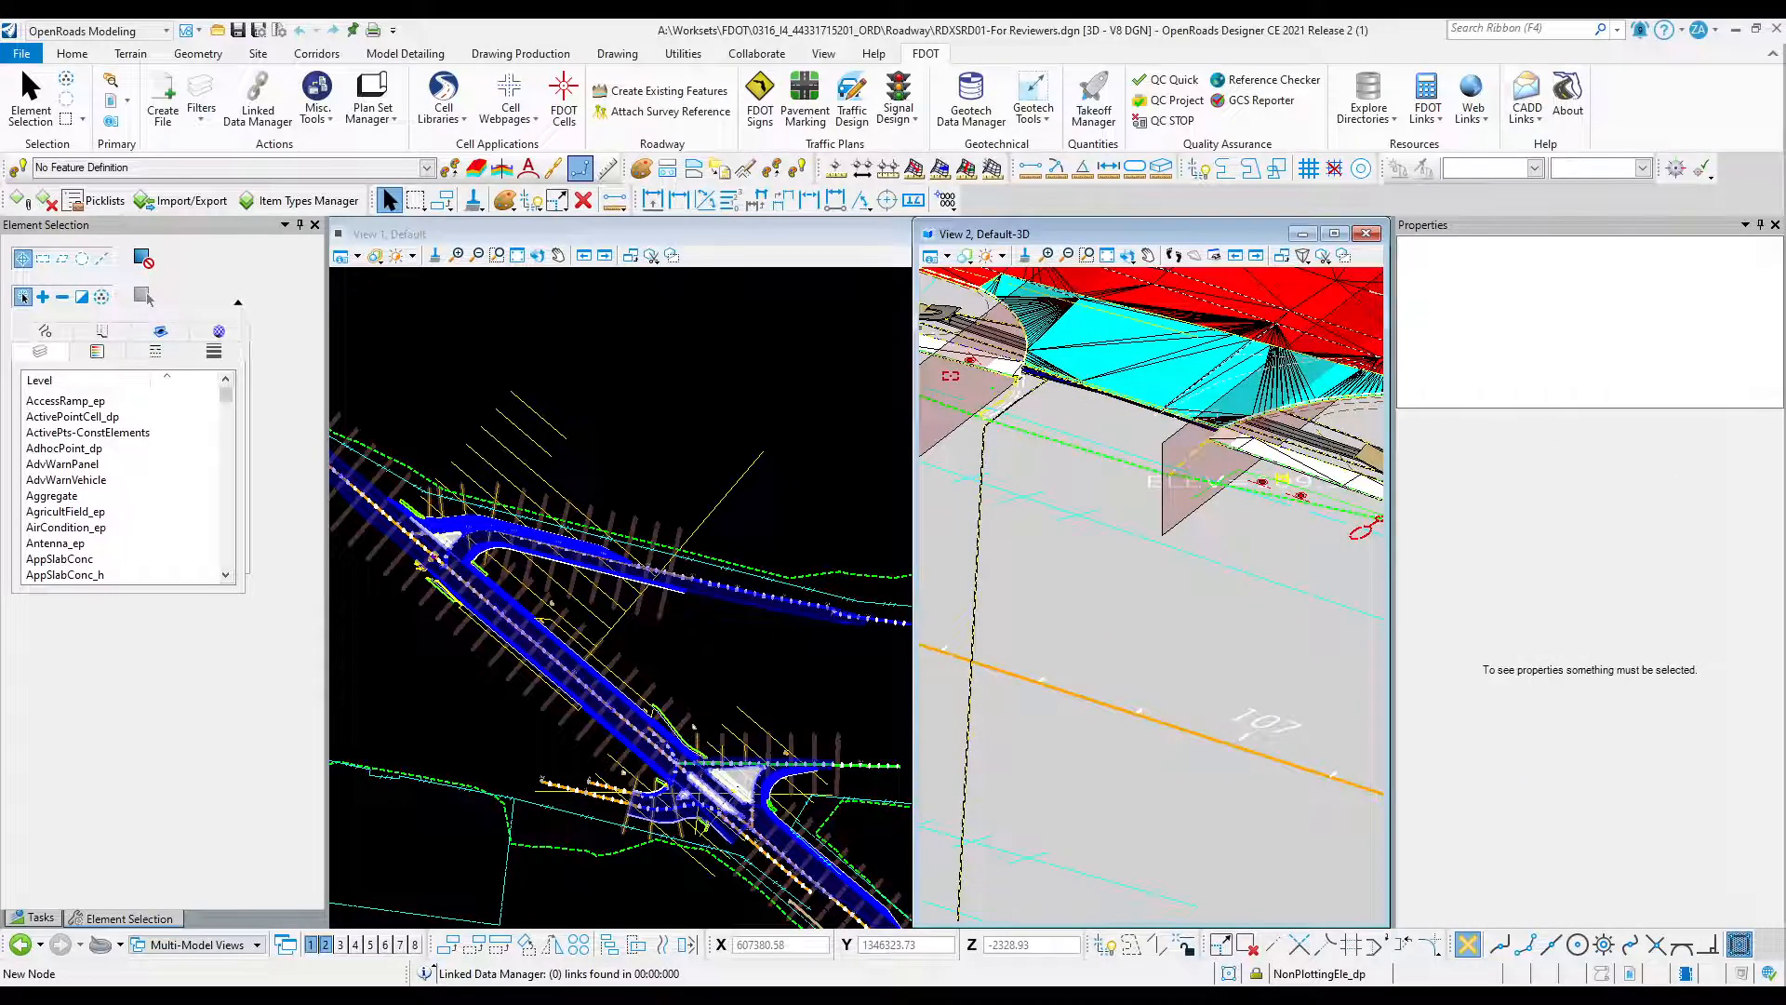
Inspect the 3D corridor around the ramp junction and its cross-section planes in the Default-3D view.
scroll(1076, 530, up, 5)
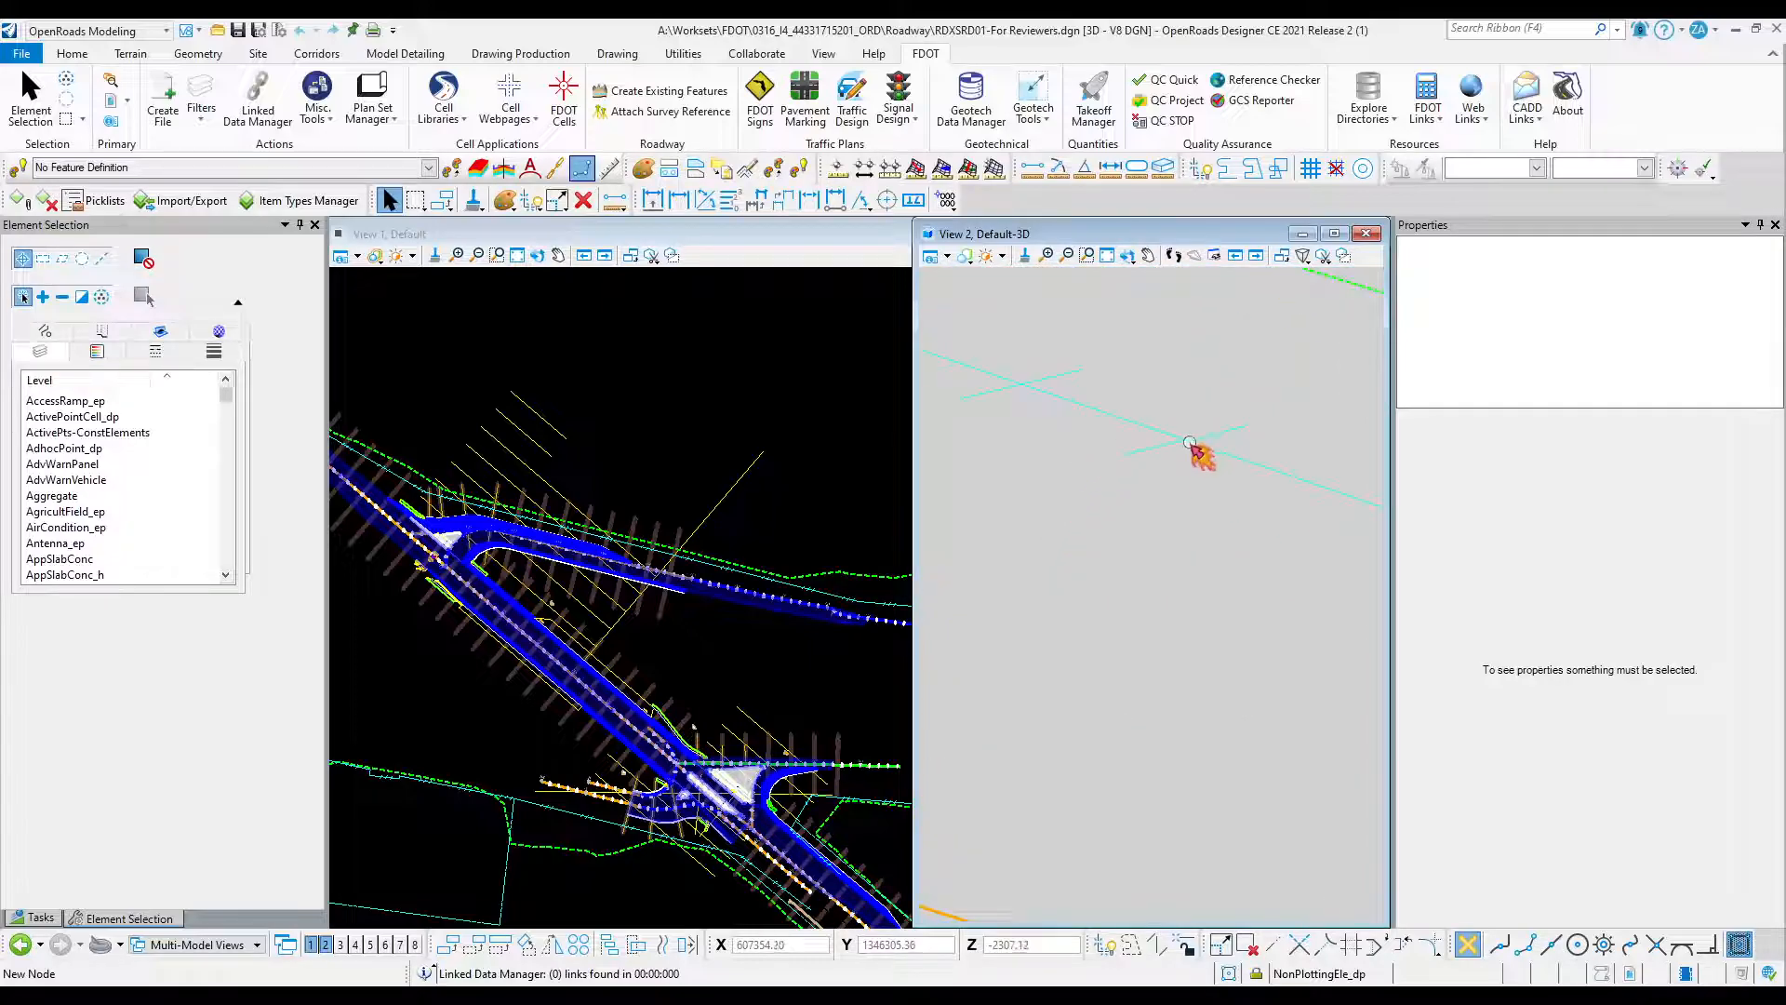
scroll(1190, 456, down, 3)
scroll(1166, 475, down, 3)
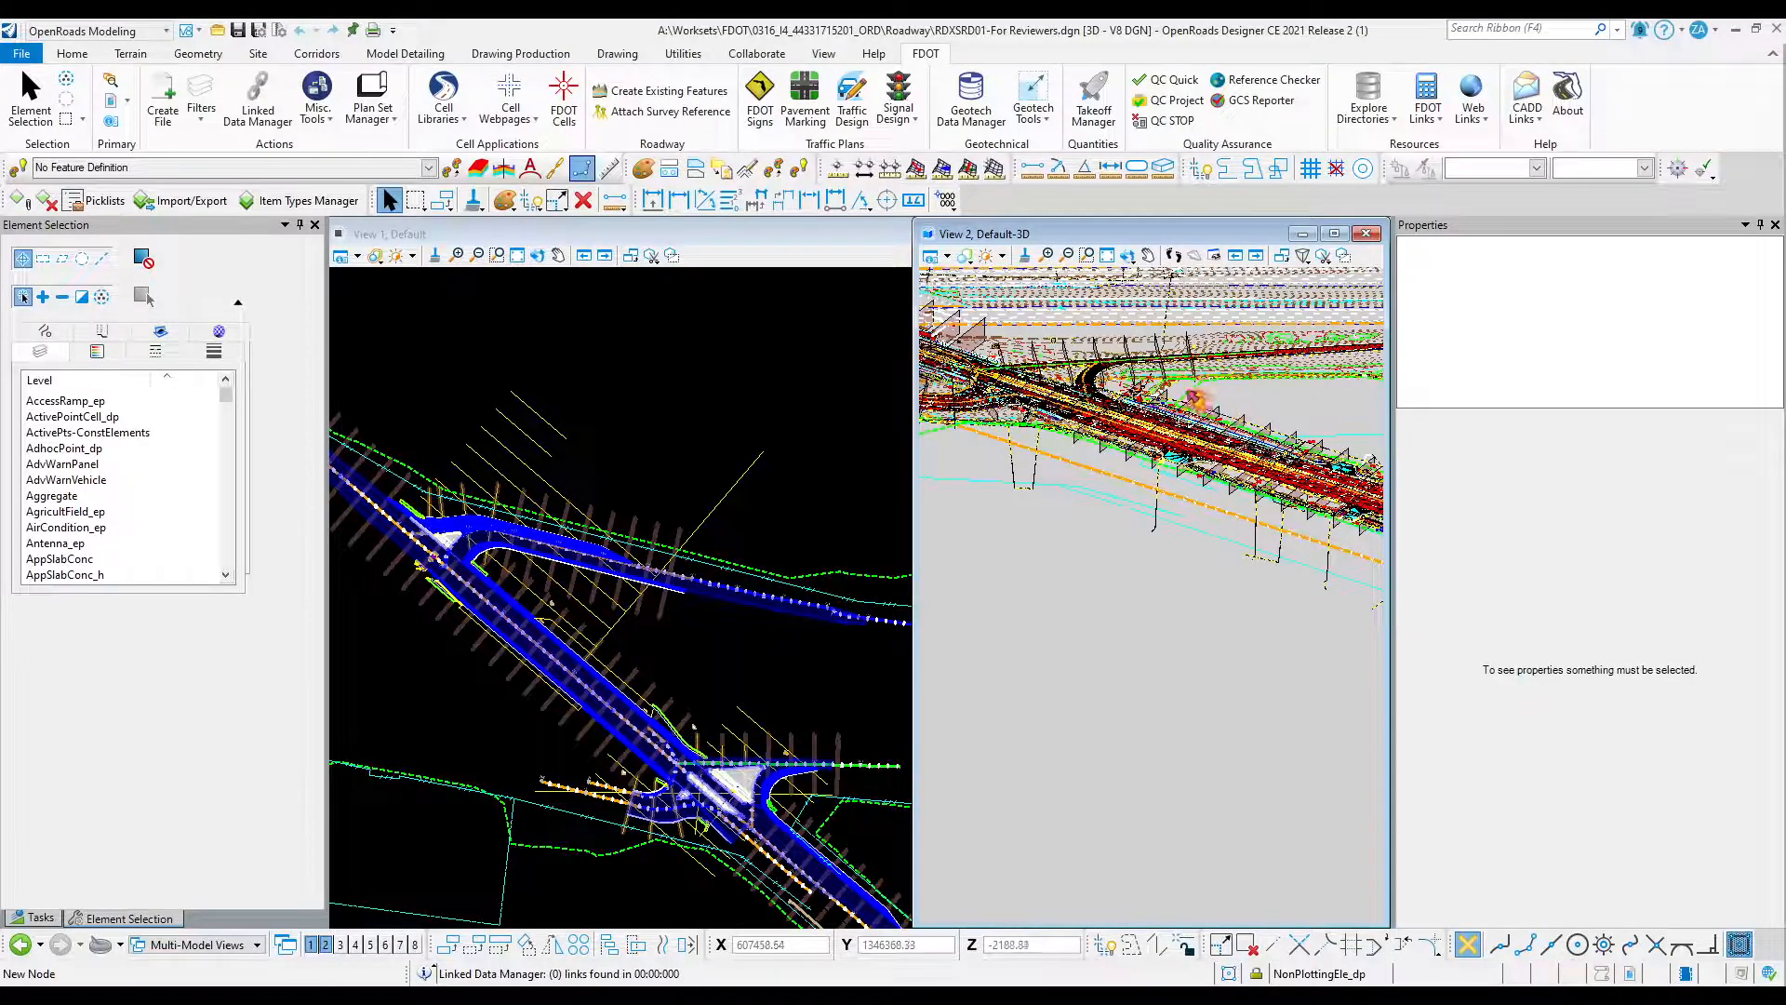
scroll(1224, 407, up, 2)
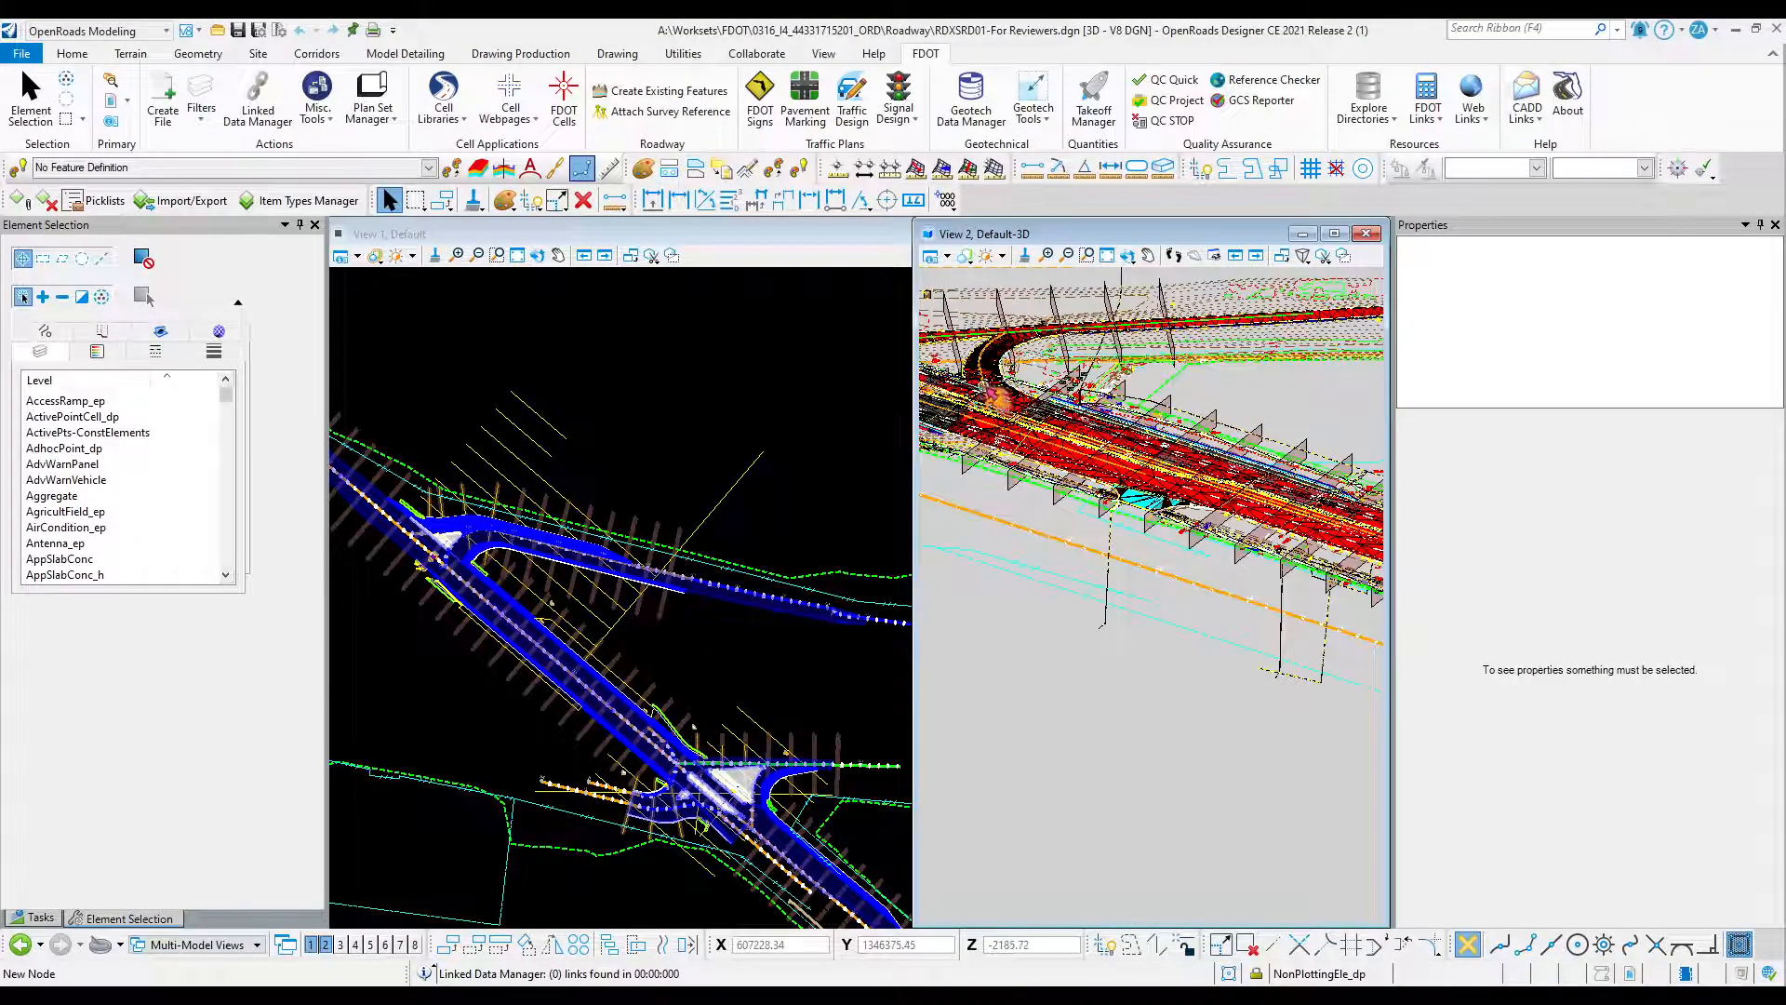
scroll(1198, 507, down, 2)
scroll(1054, 464, up, 2)
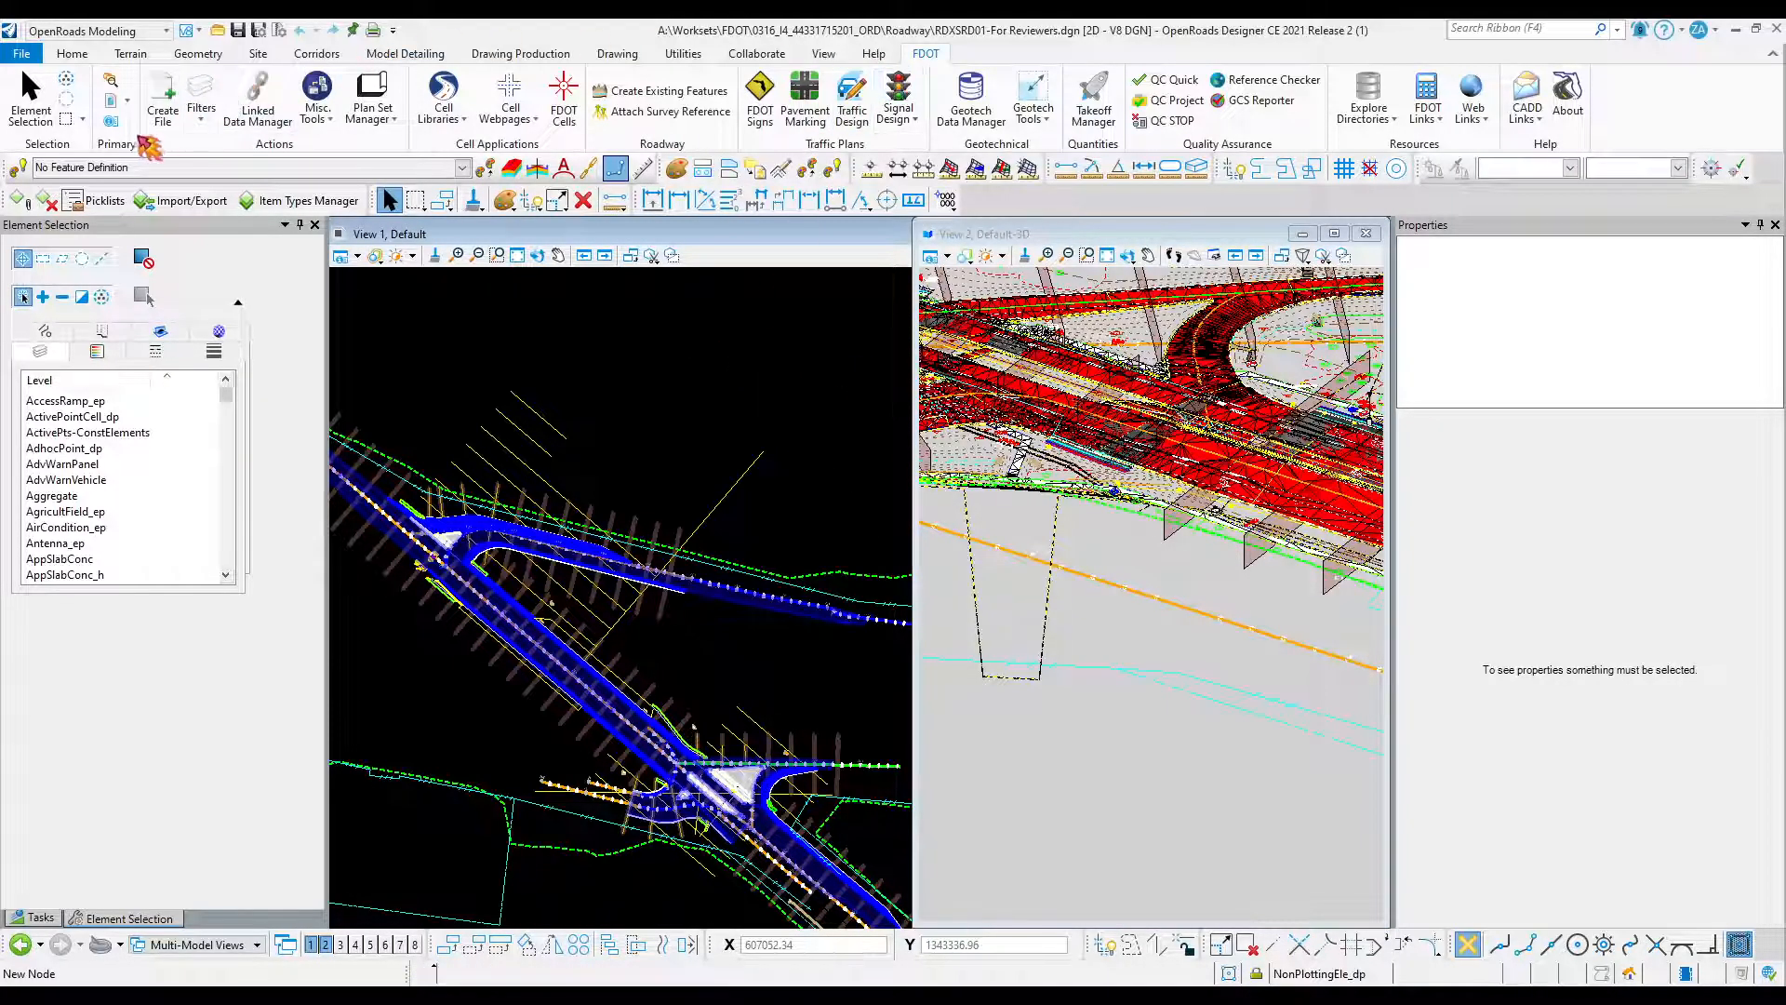
Open the Create File tool and review the Right of Way design file types, including the R/W, maintenance map and control survey master files.
click(160, 110)
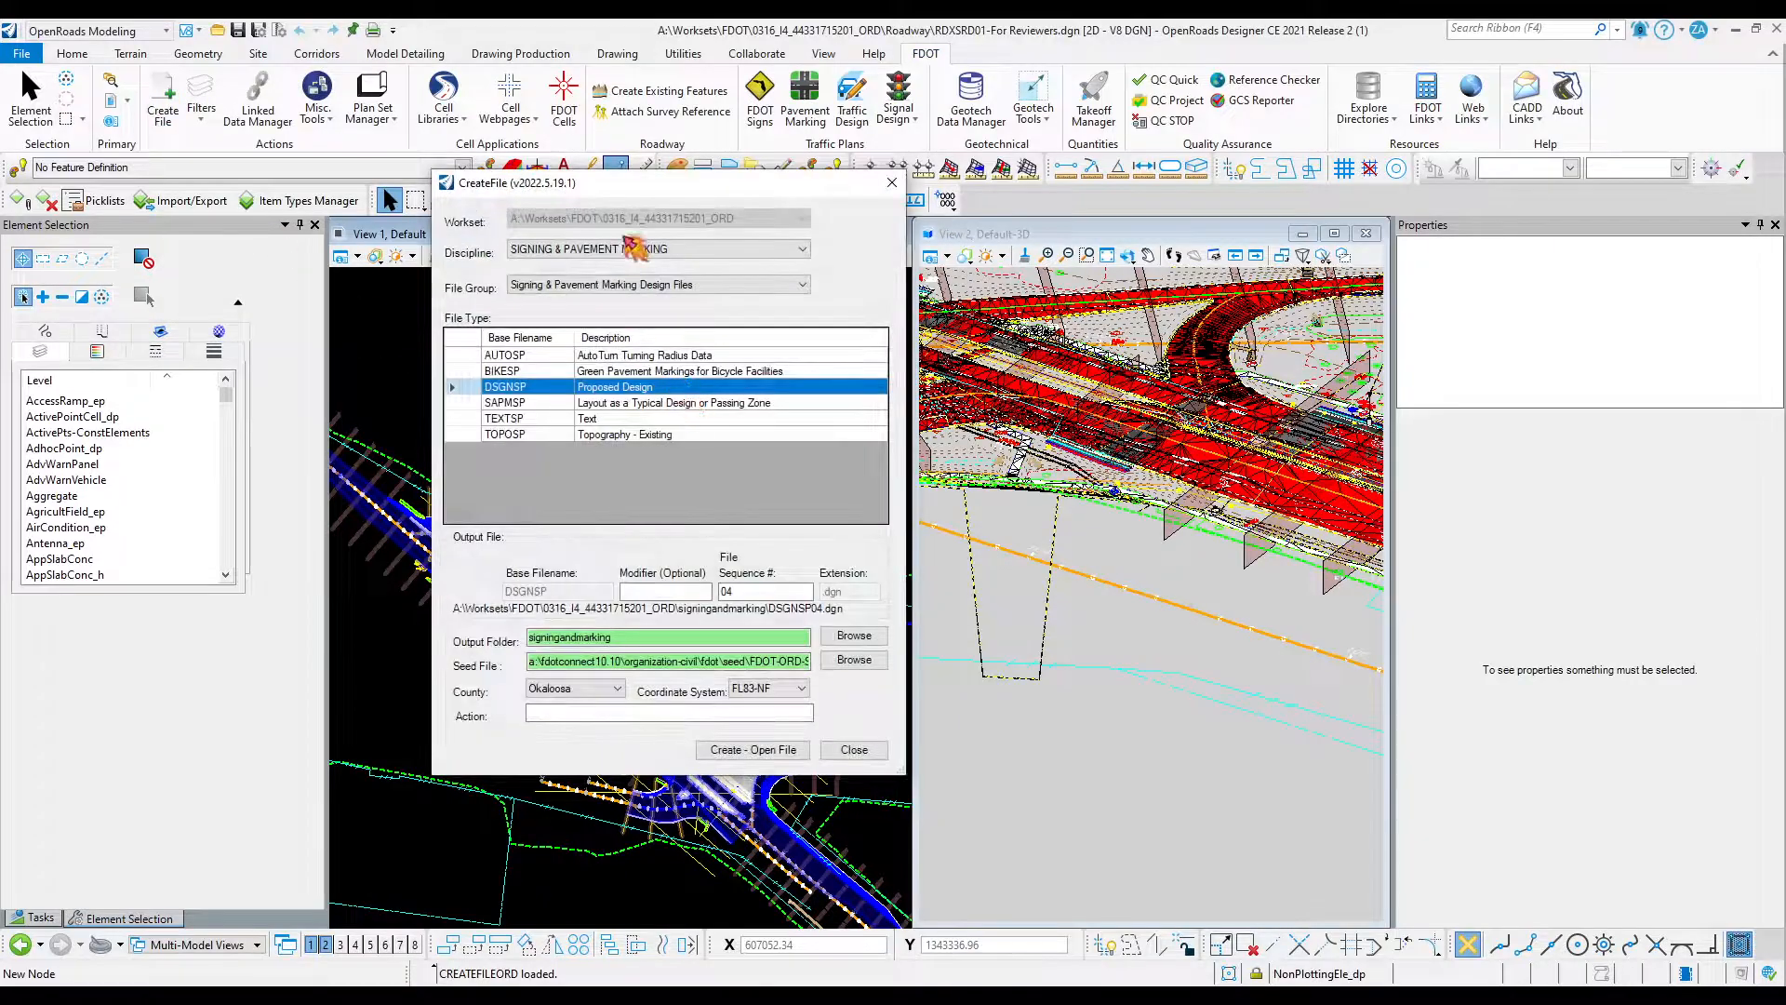
click(636, 253)
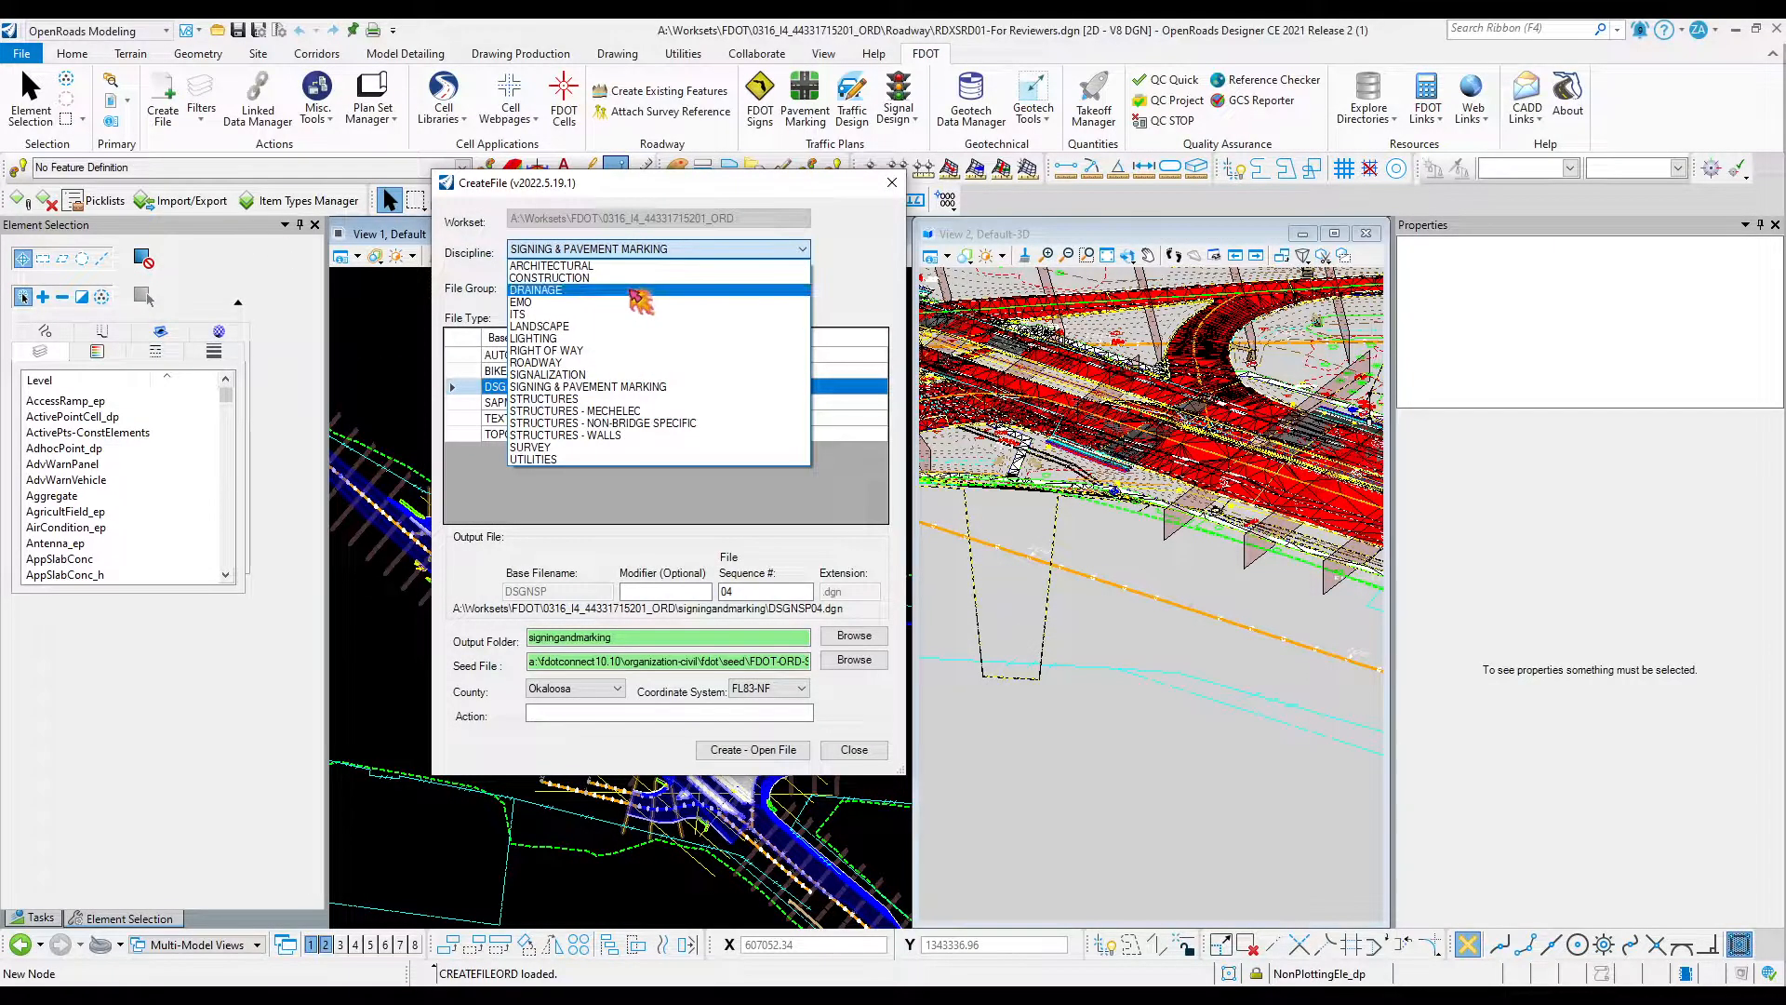
click(617, 351)
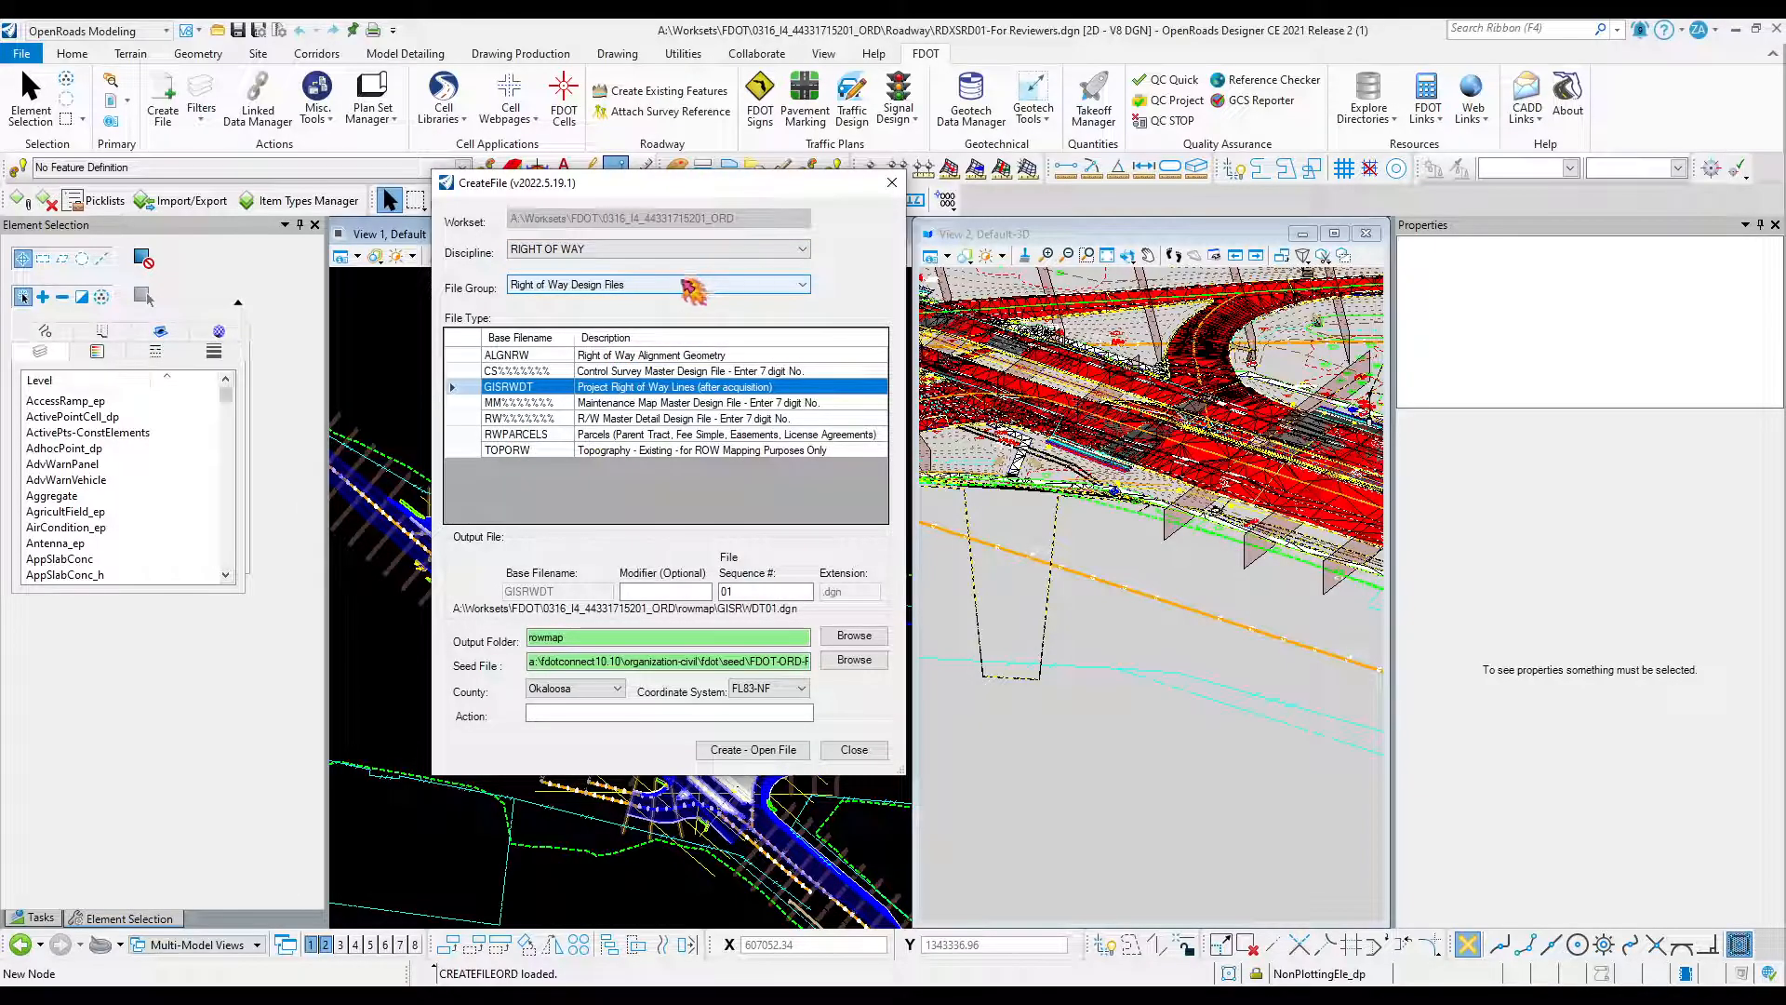
click(686, 251)
click(685, 251)
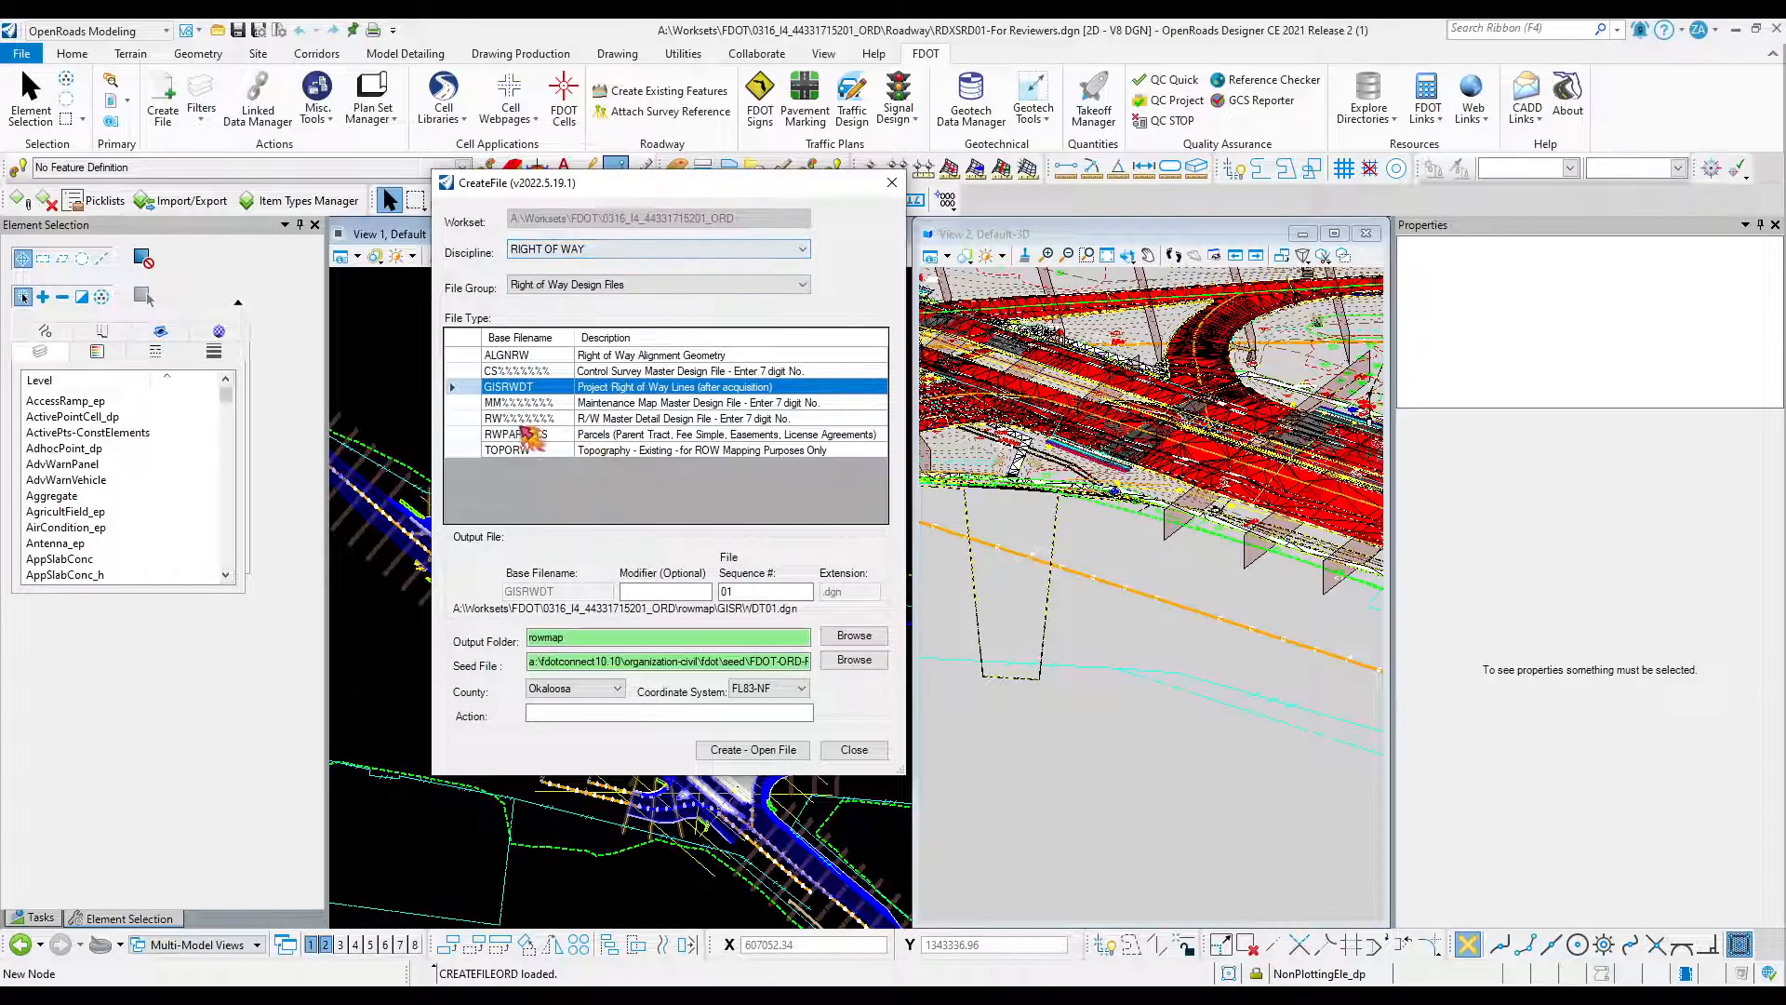
click(530, 419)
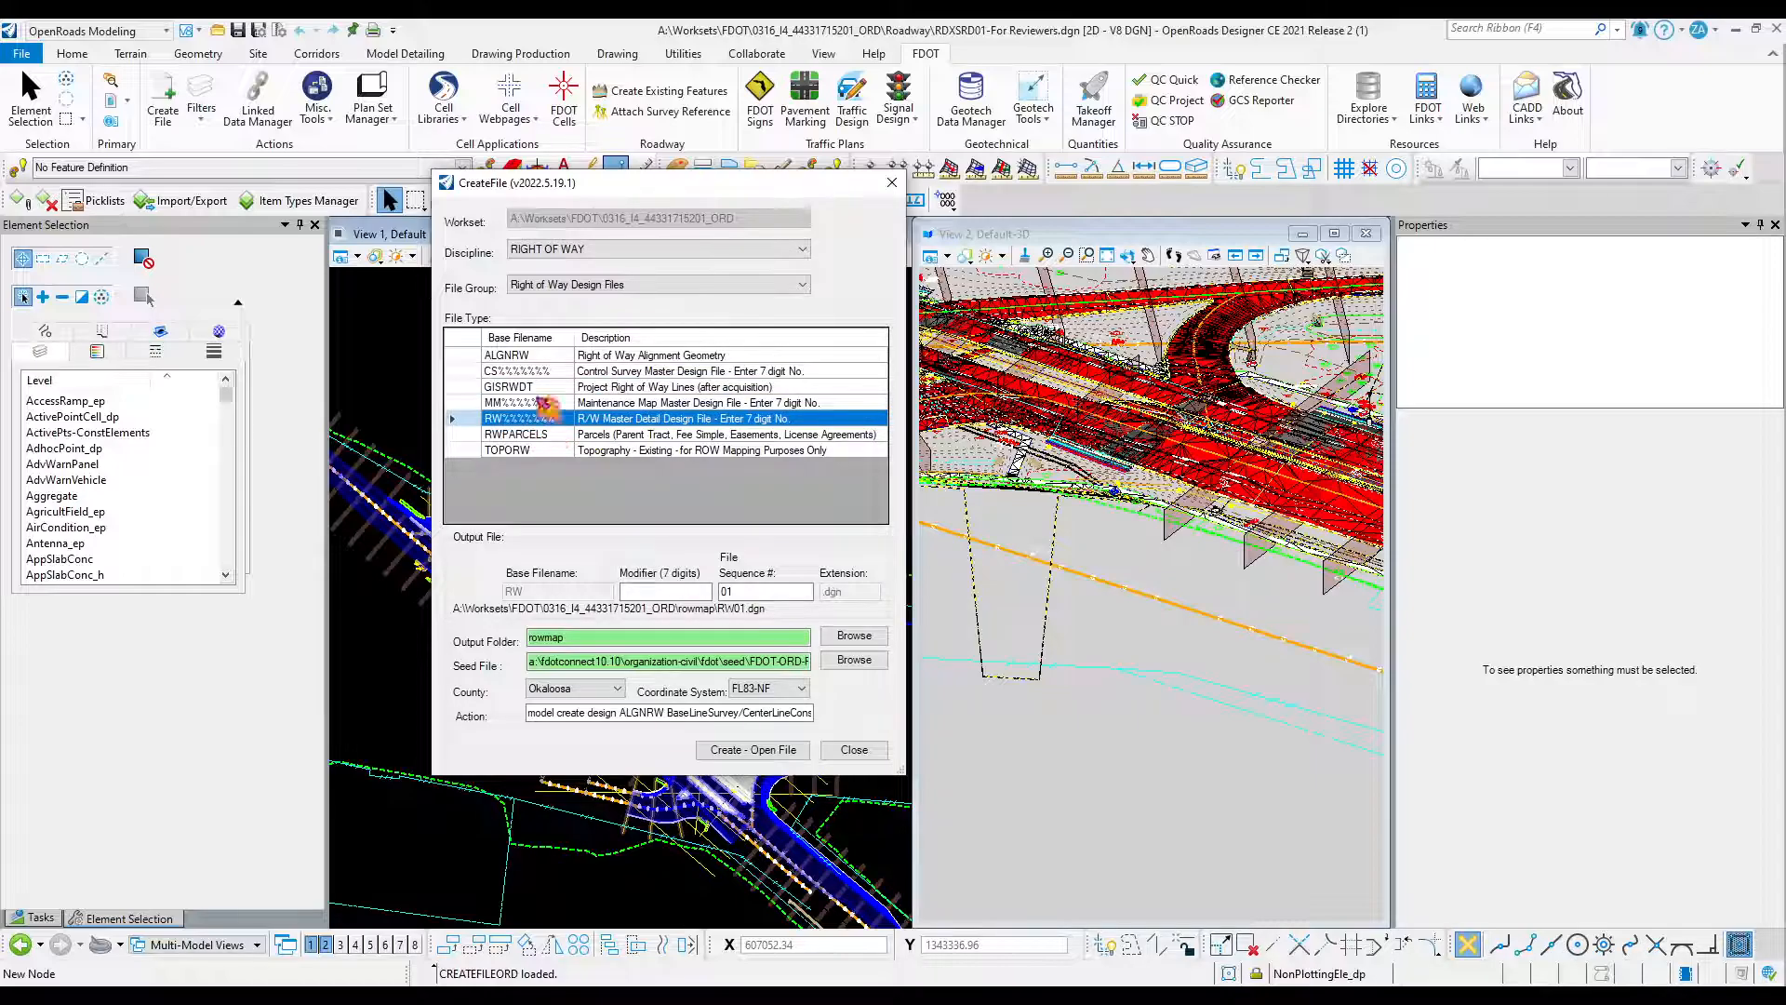
click(545, 404)
click(538, 372)
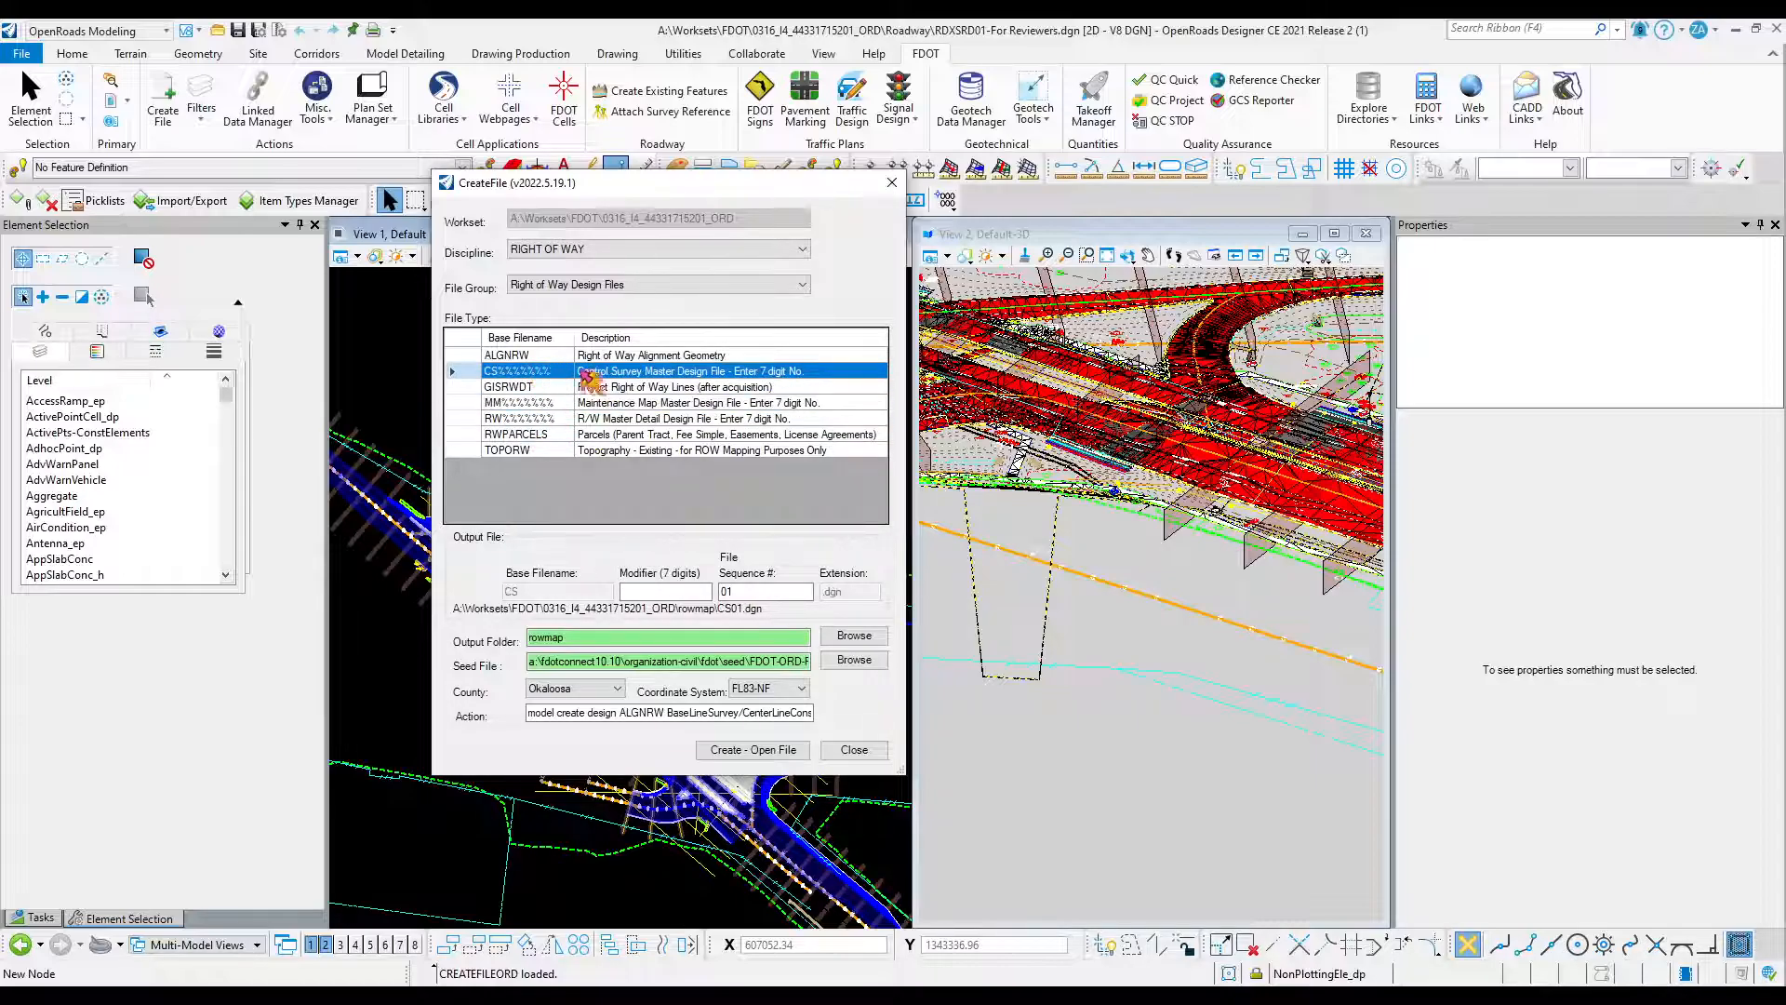
Set the new file's discipline to ROADWAY, its group to Roadway Design Files and its type to RWDTRD, Right of Way Details for Roadway.
click(602, 250)
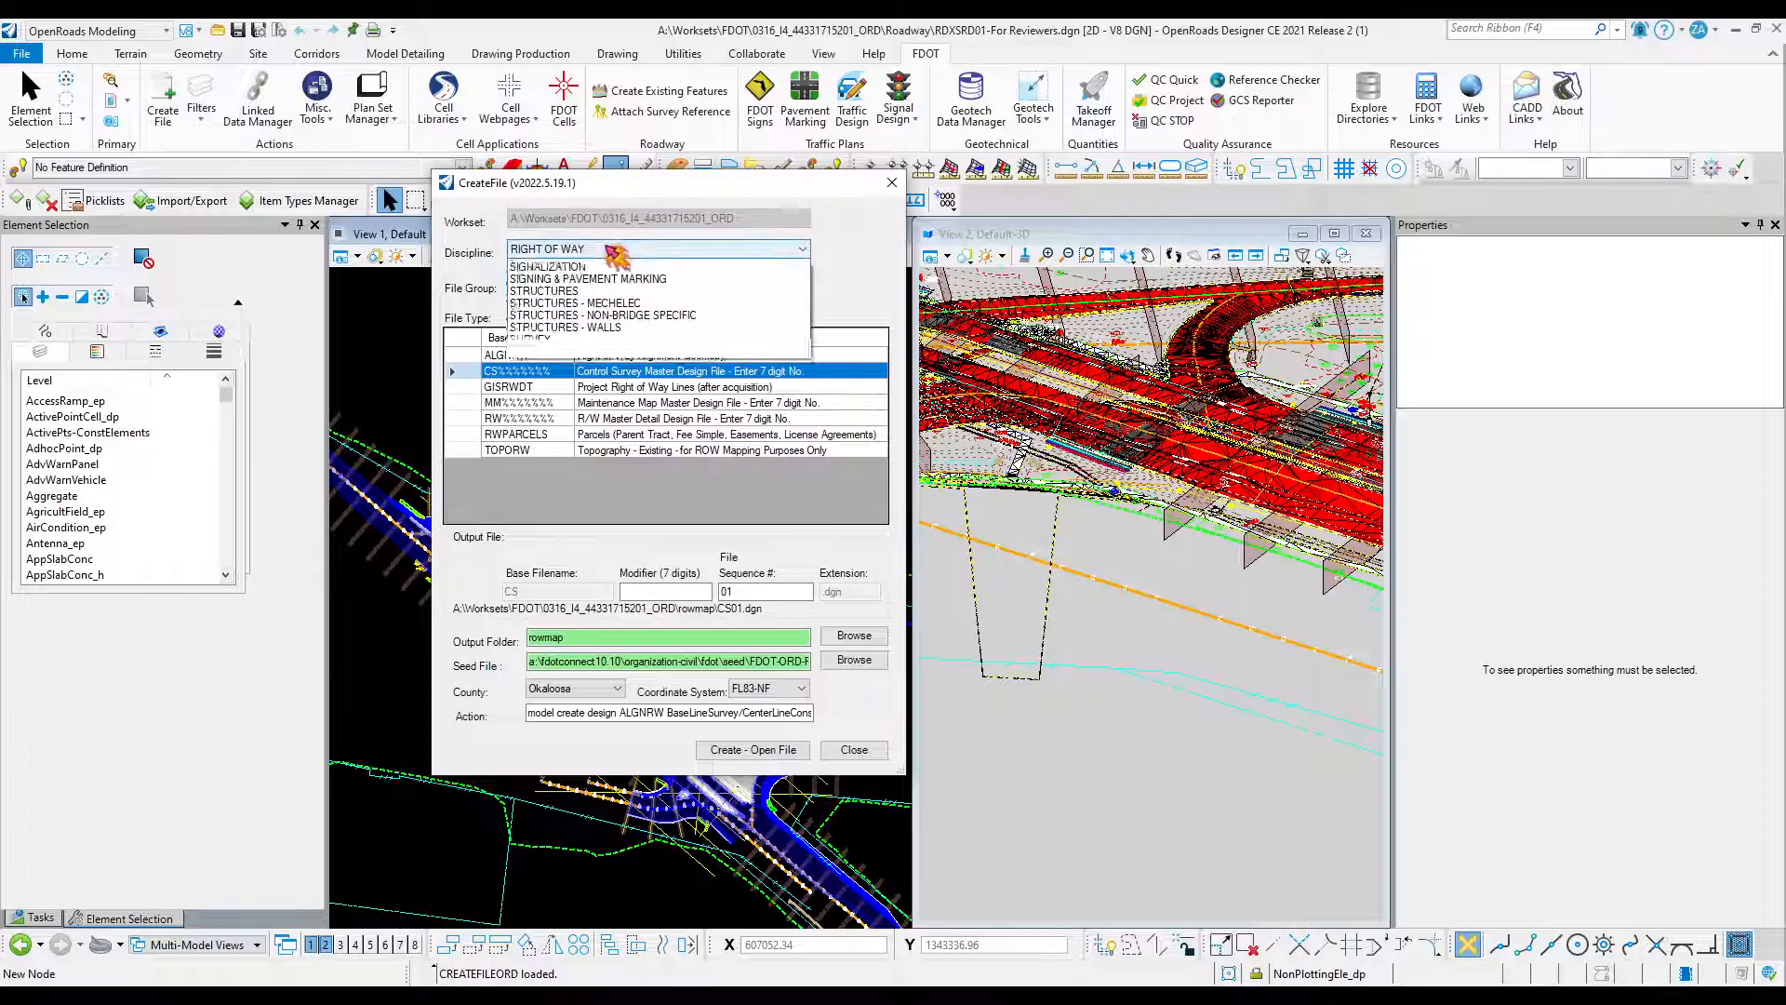
click(607, 365)
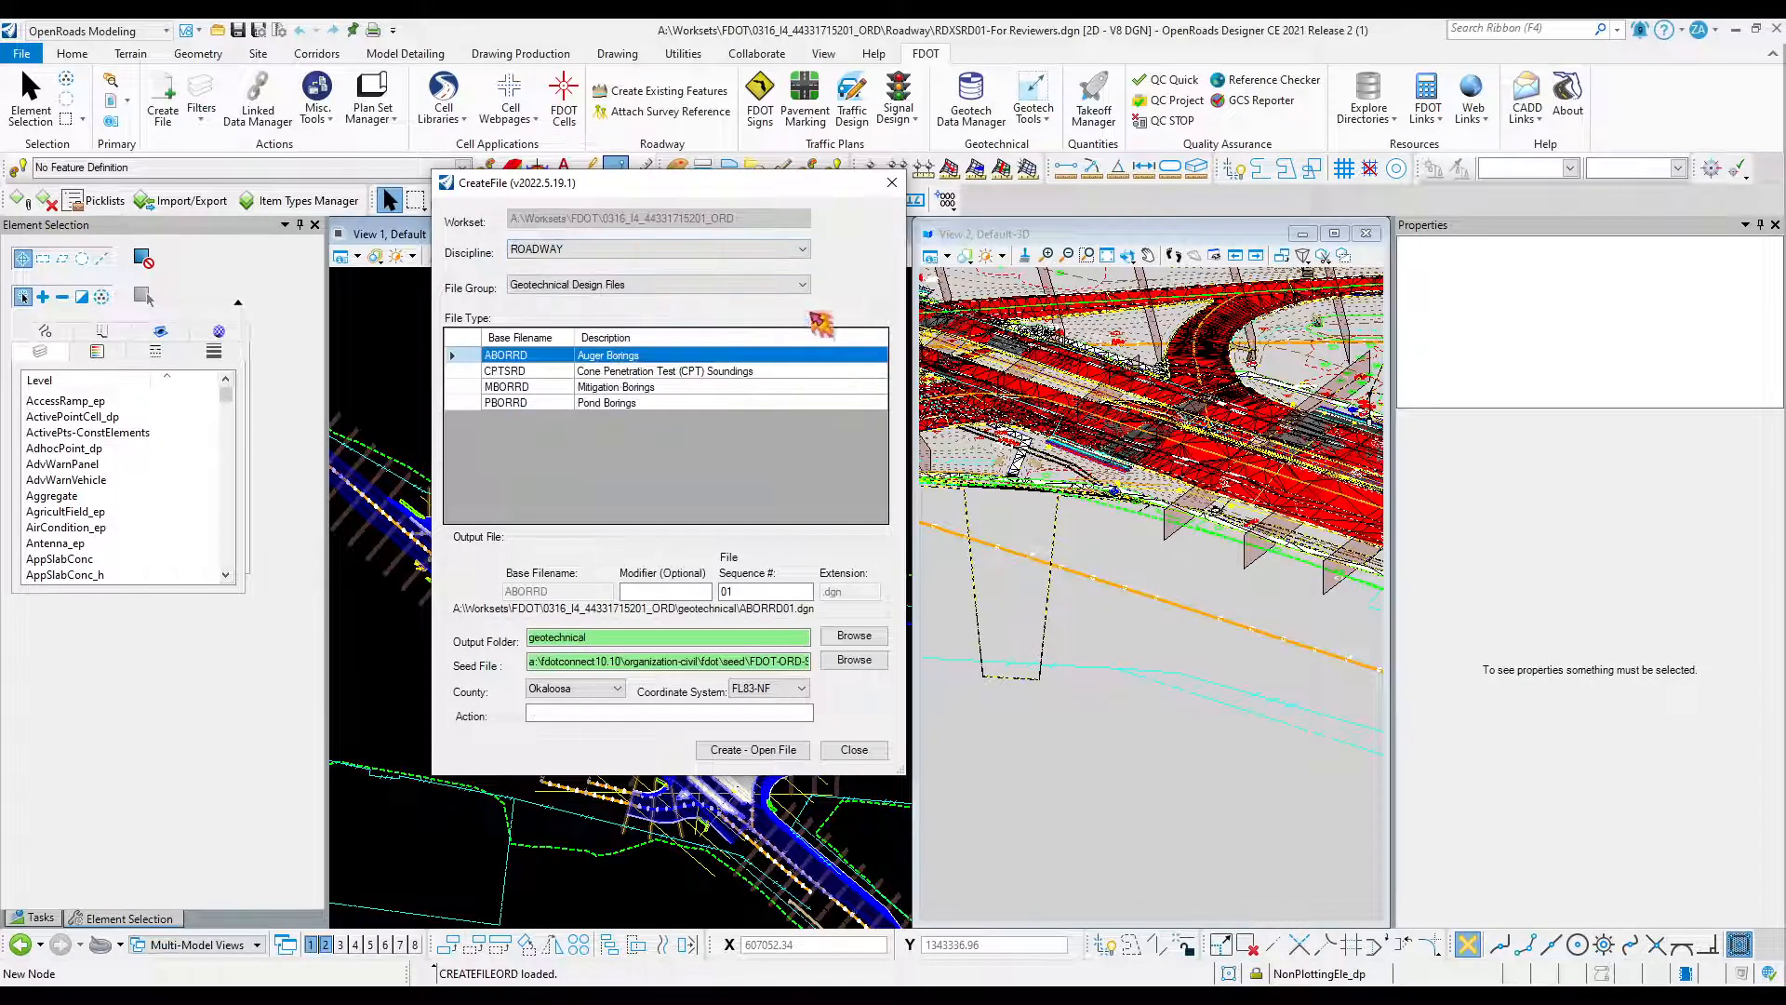
click(654, 285)
click(595, 326)
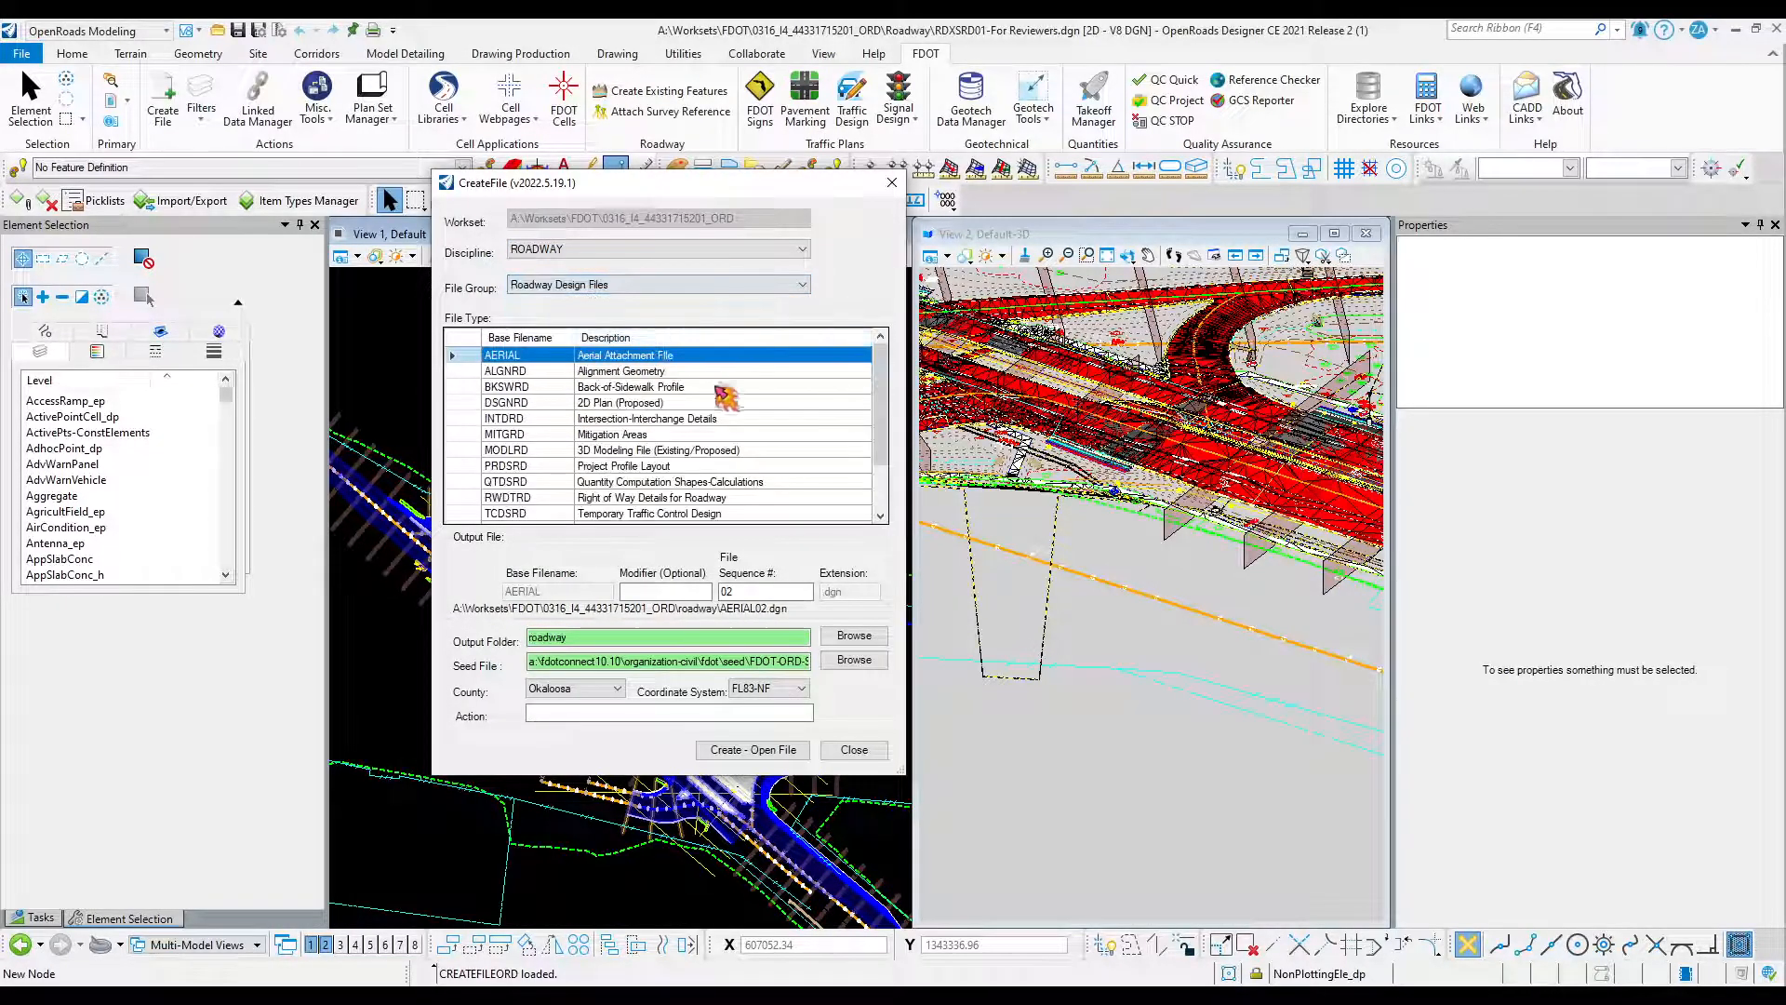
click(750, 513)
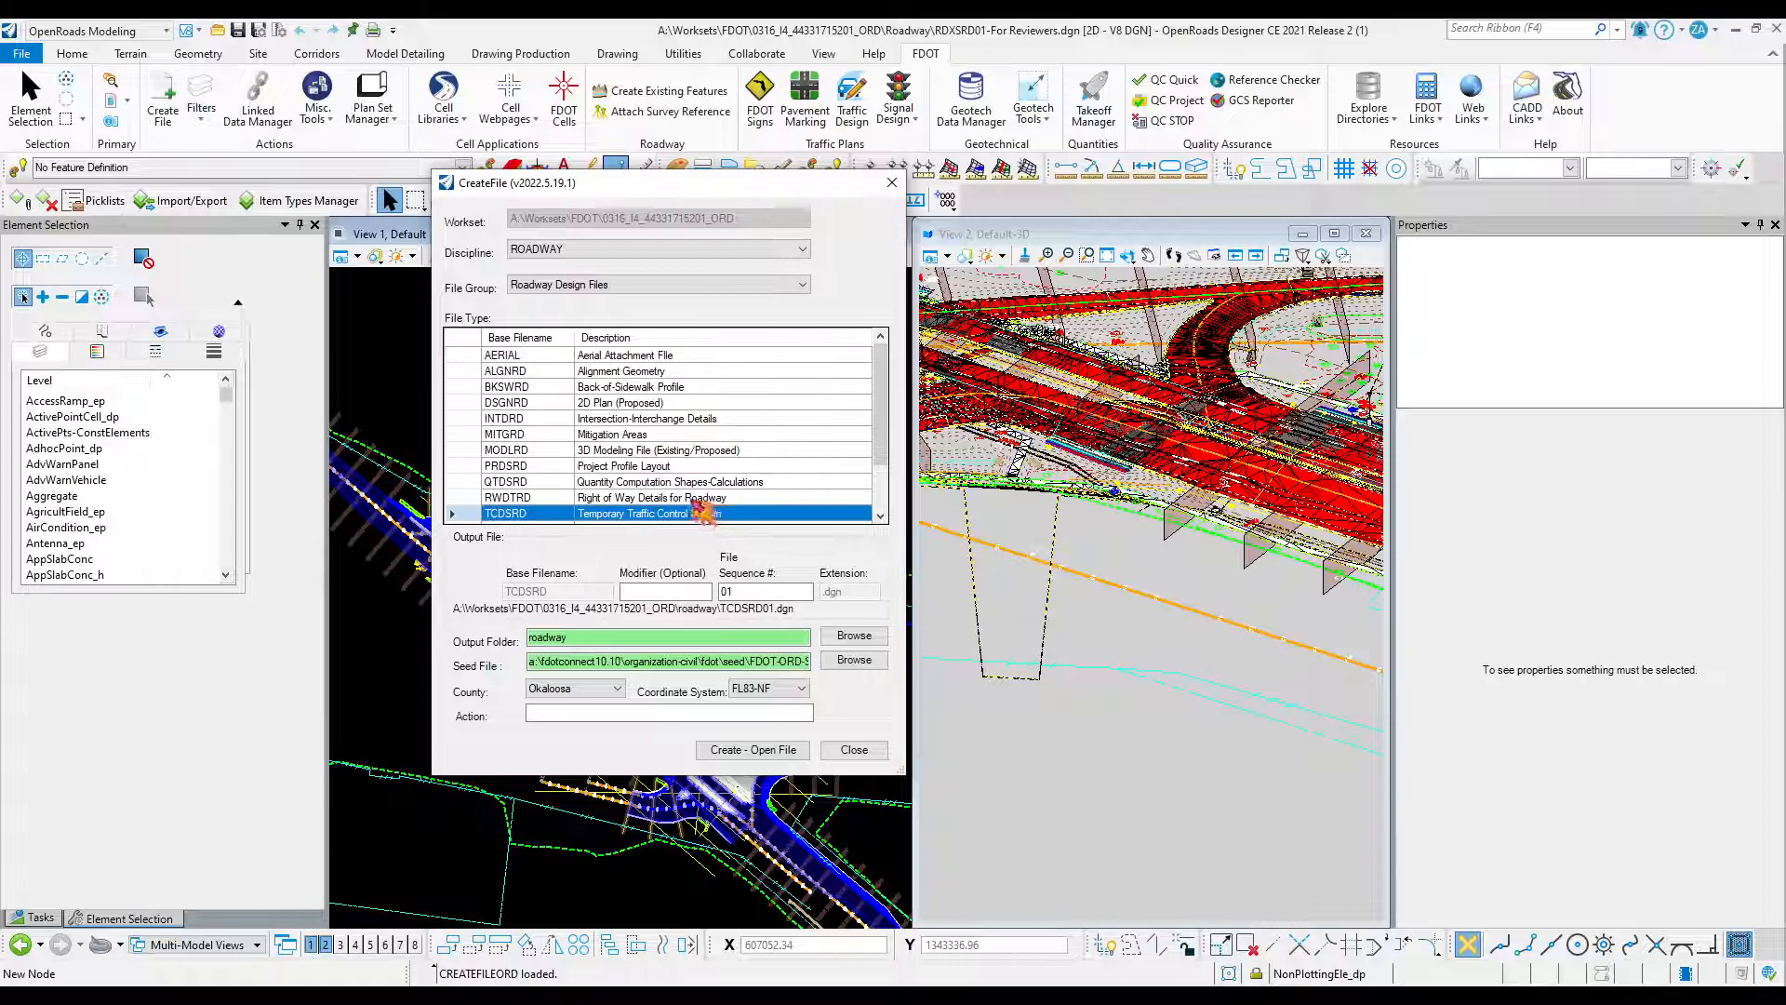
click(601, 500)
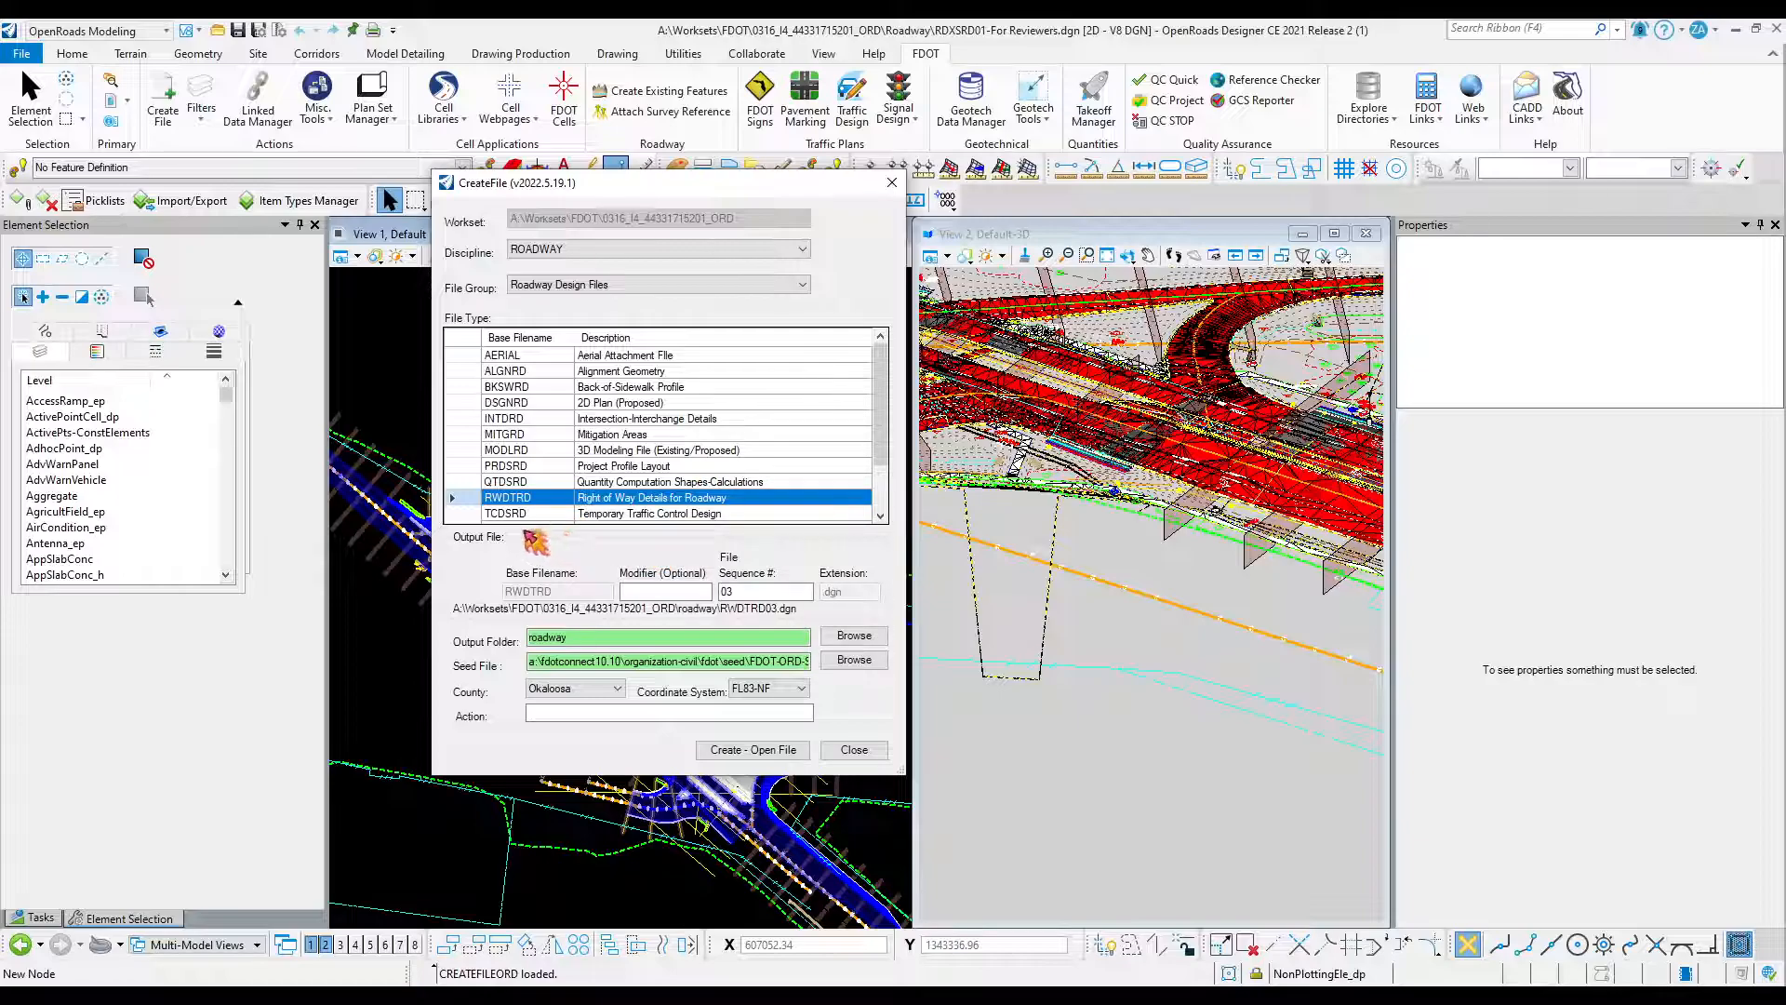
scroll(707, 465, down, 2)
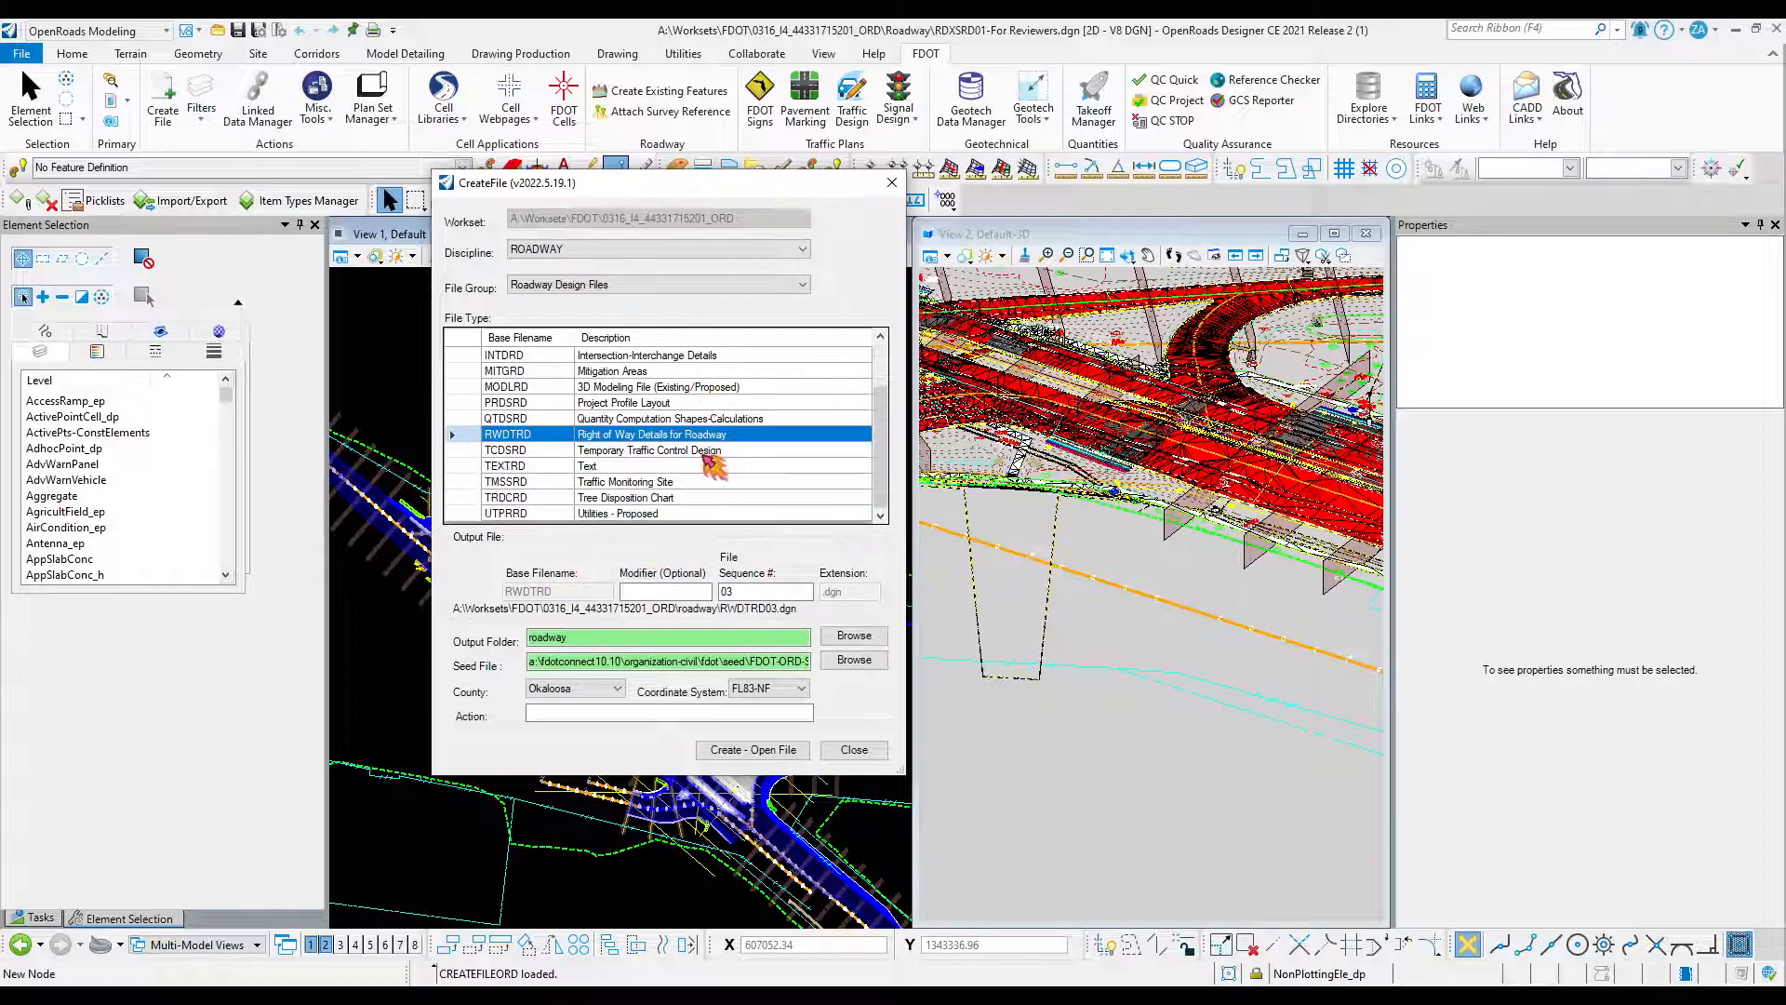
Set the county to Hillsborough, create and open the RWDTRD03.dgn file, and close the Create File dialog.
click(586, 691)
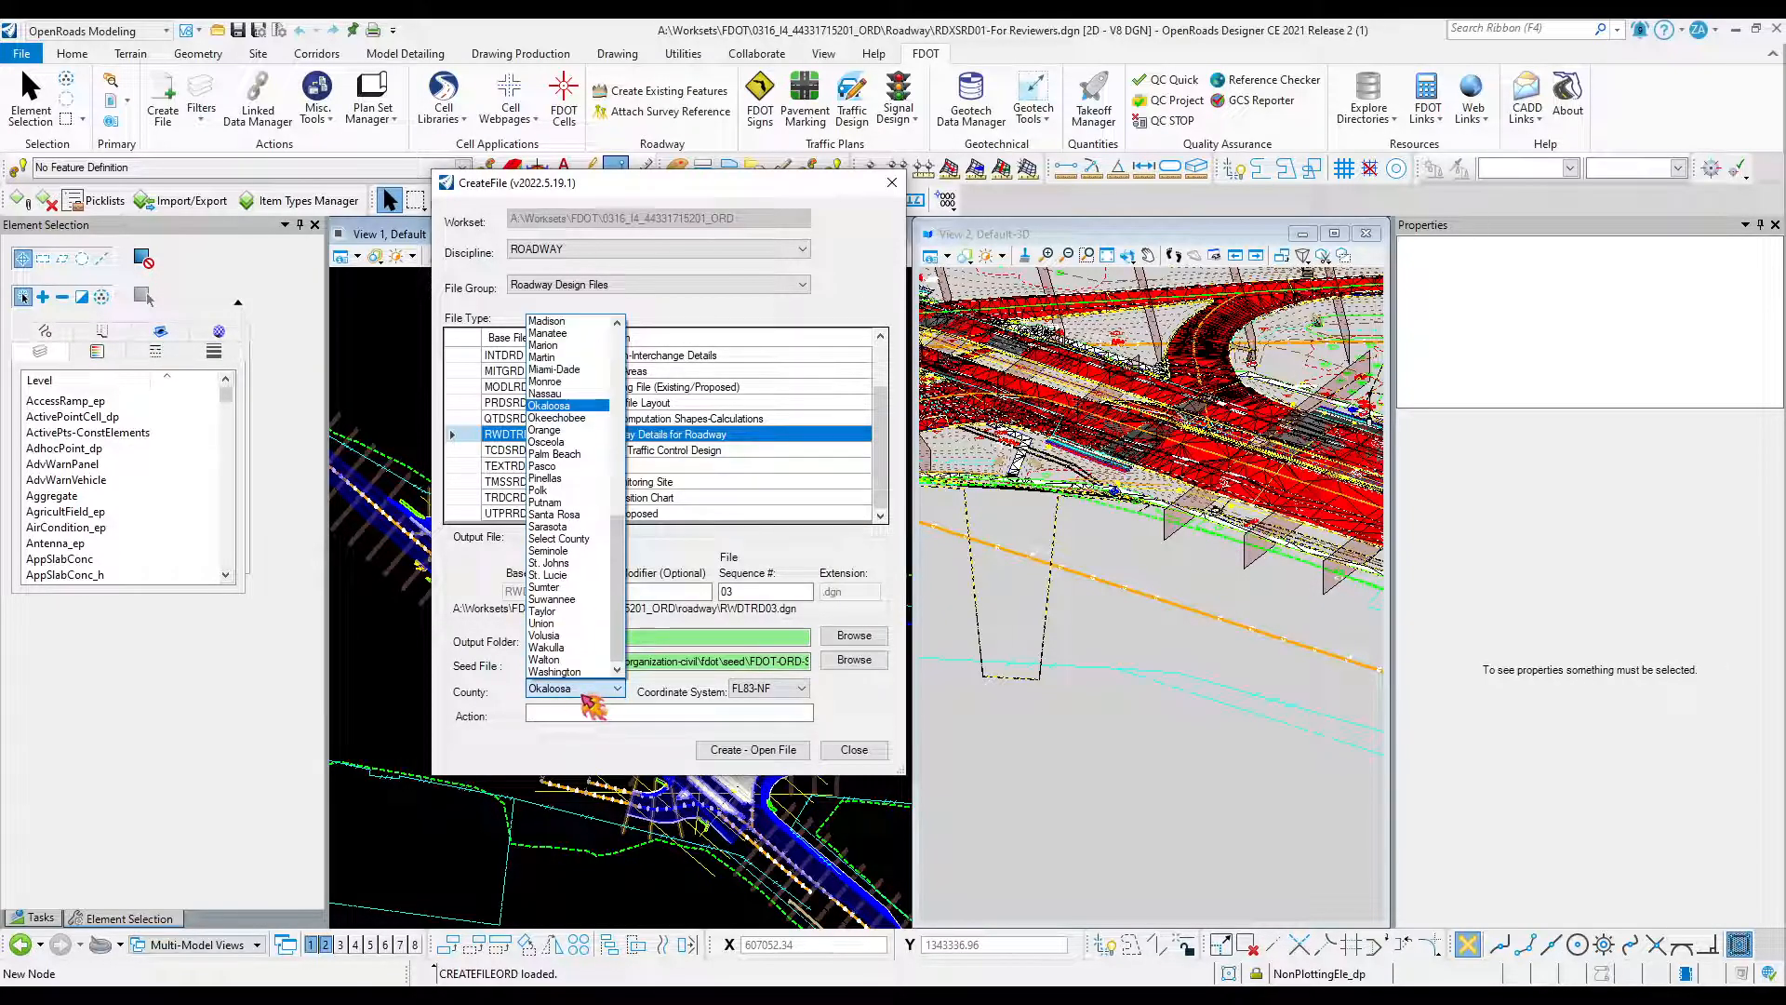
drag(617, 568, 617, 517)
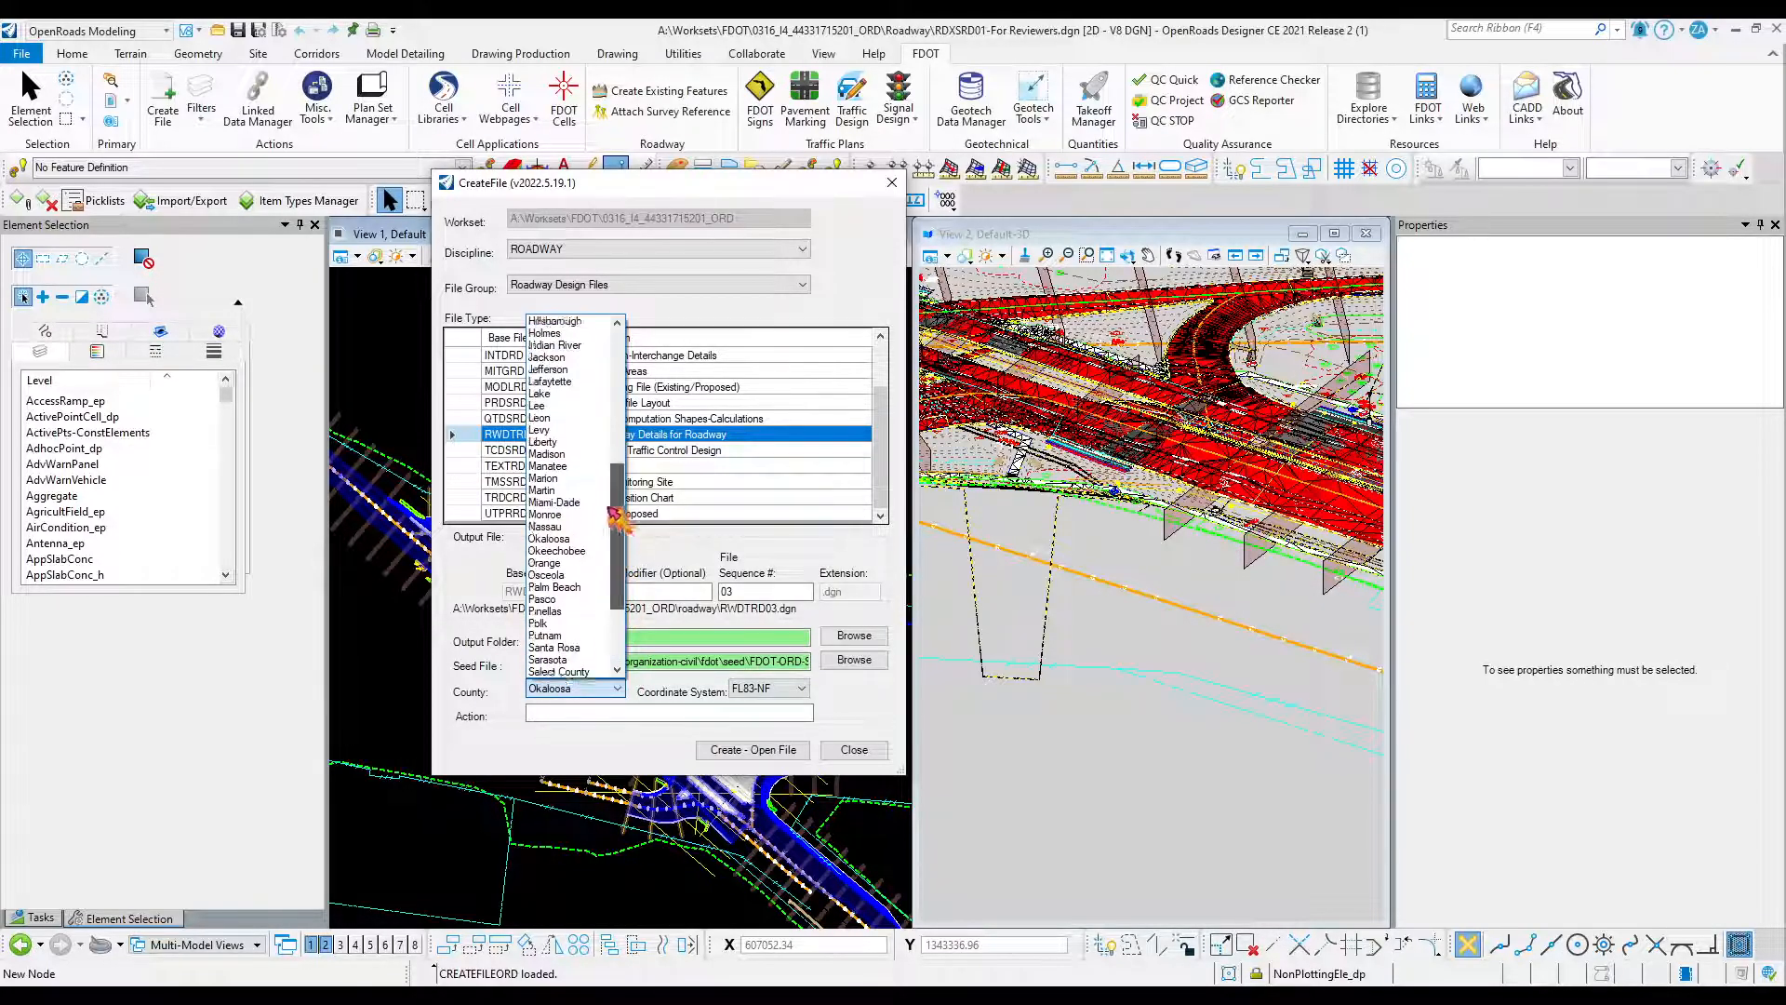
scroll(609, 510, up, 7)
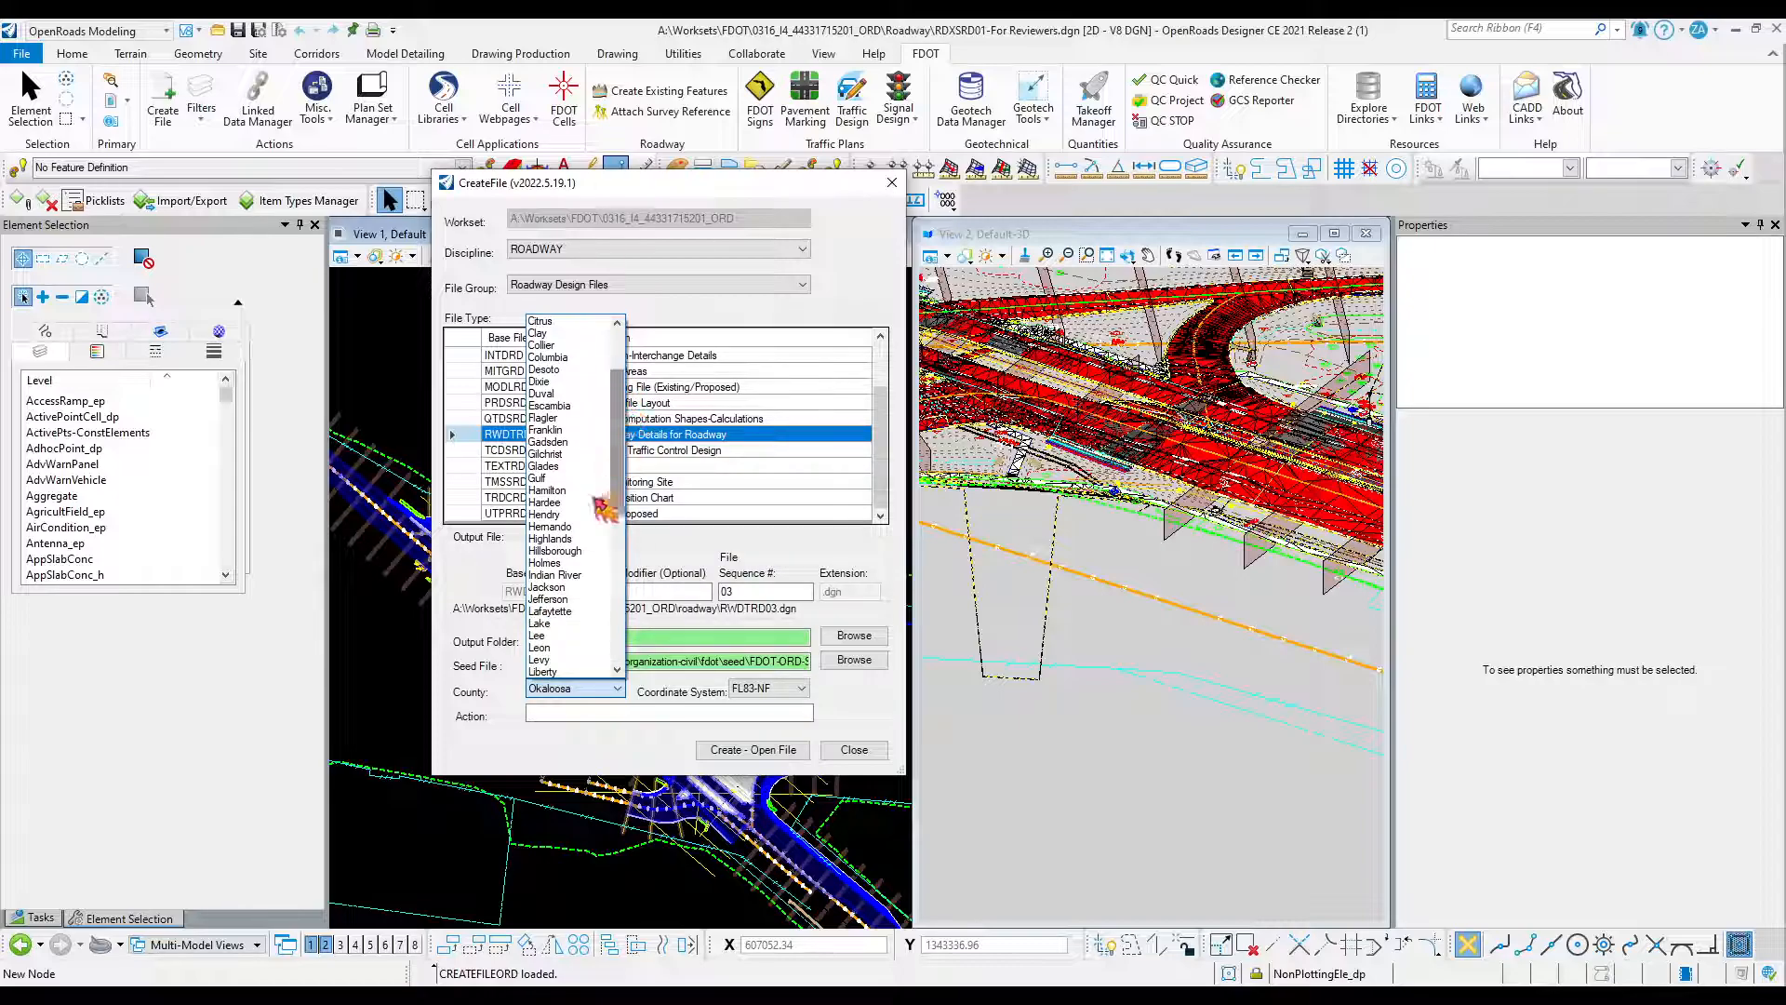
click(555, 550)
click(754, 752)
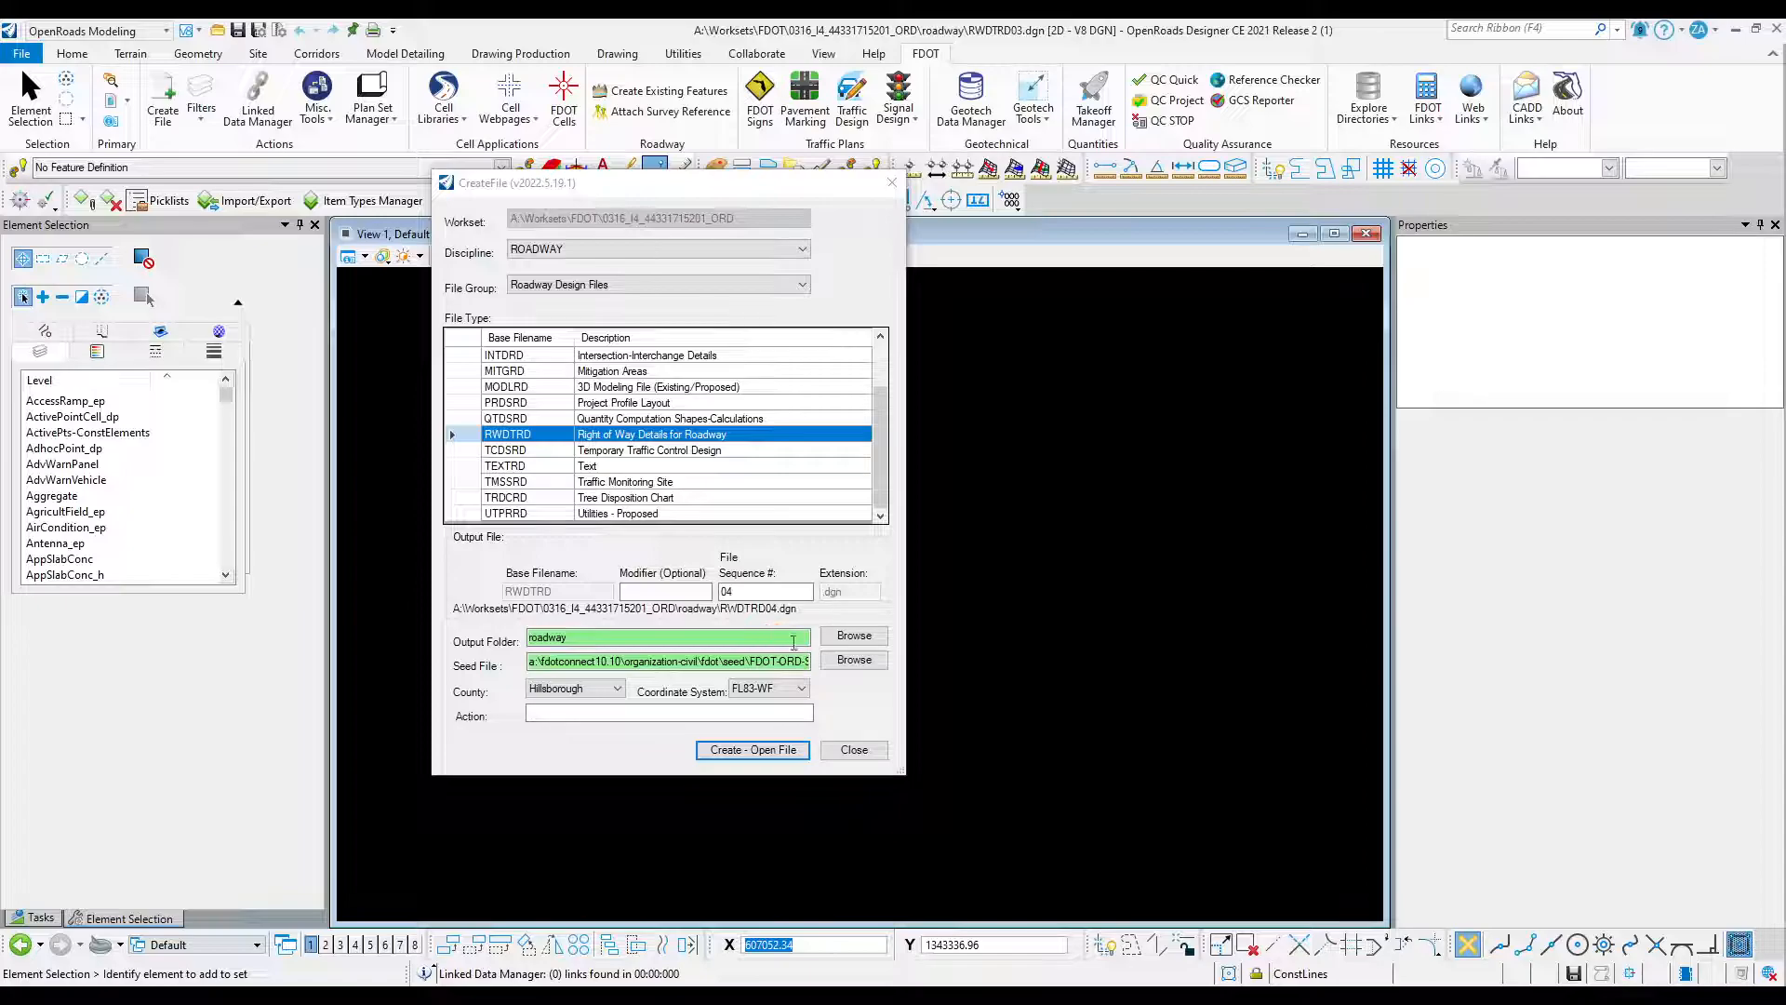
click(892, 182)
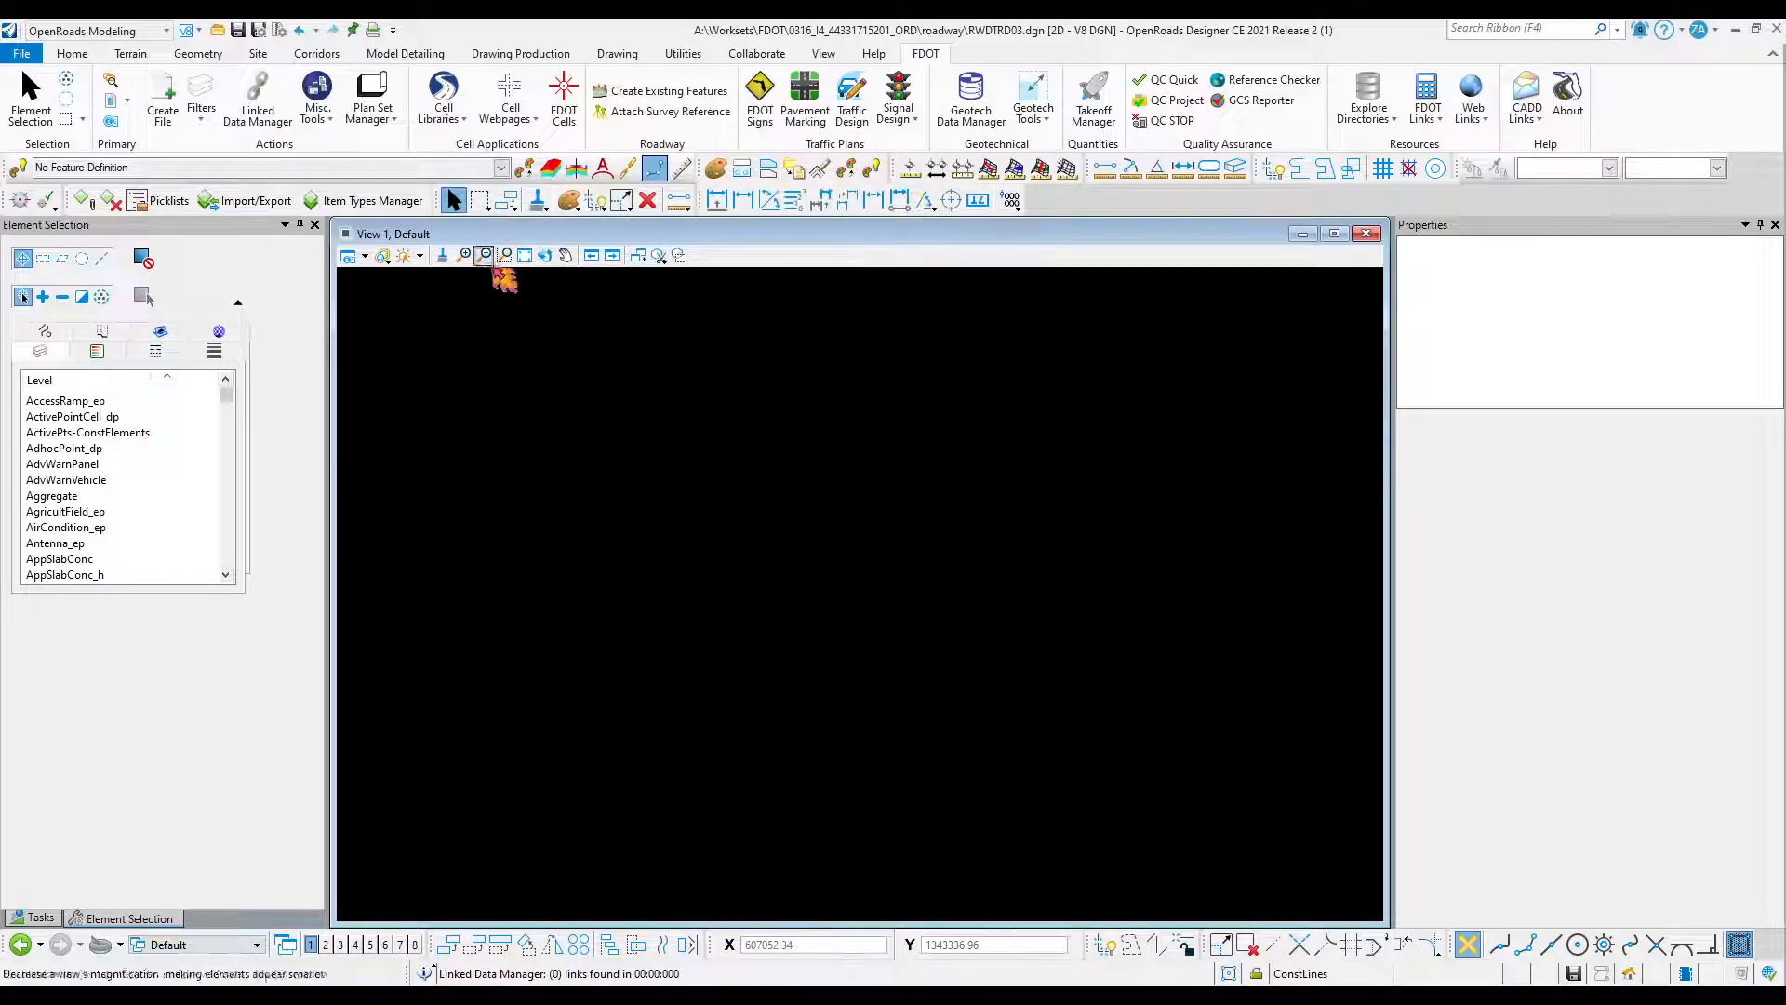
Attach ALGNRD01.dgn from the Roadway folder as a Coincident - World reference of its Default model, and fit View 1 to it.
click(525, 255)
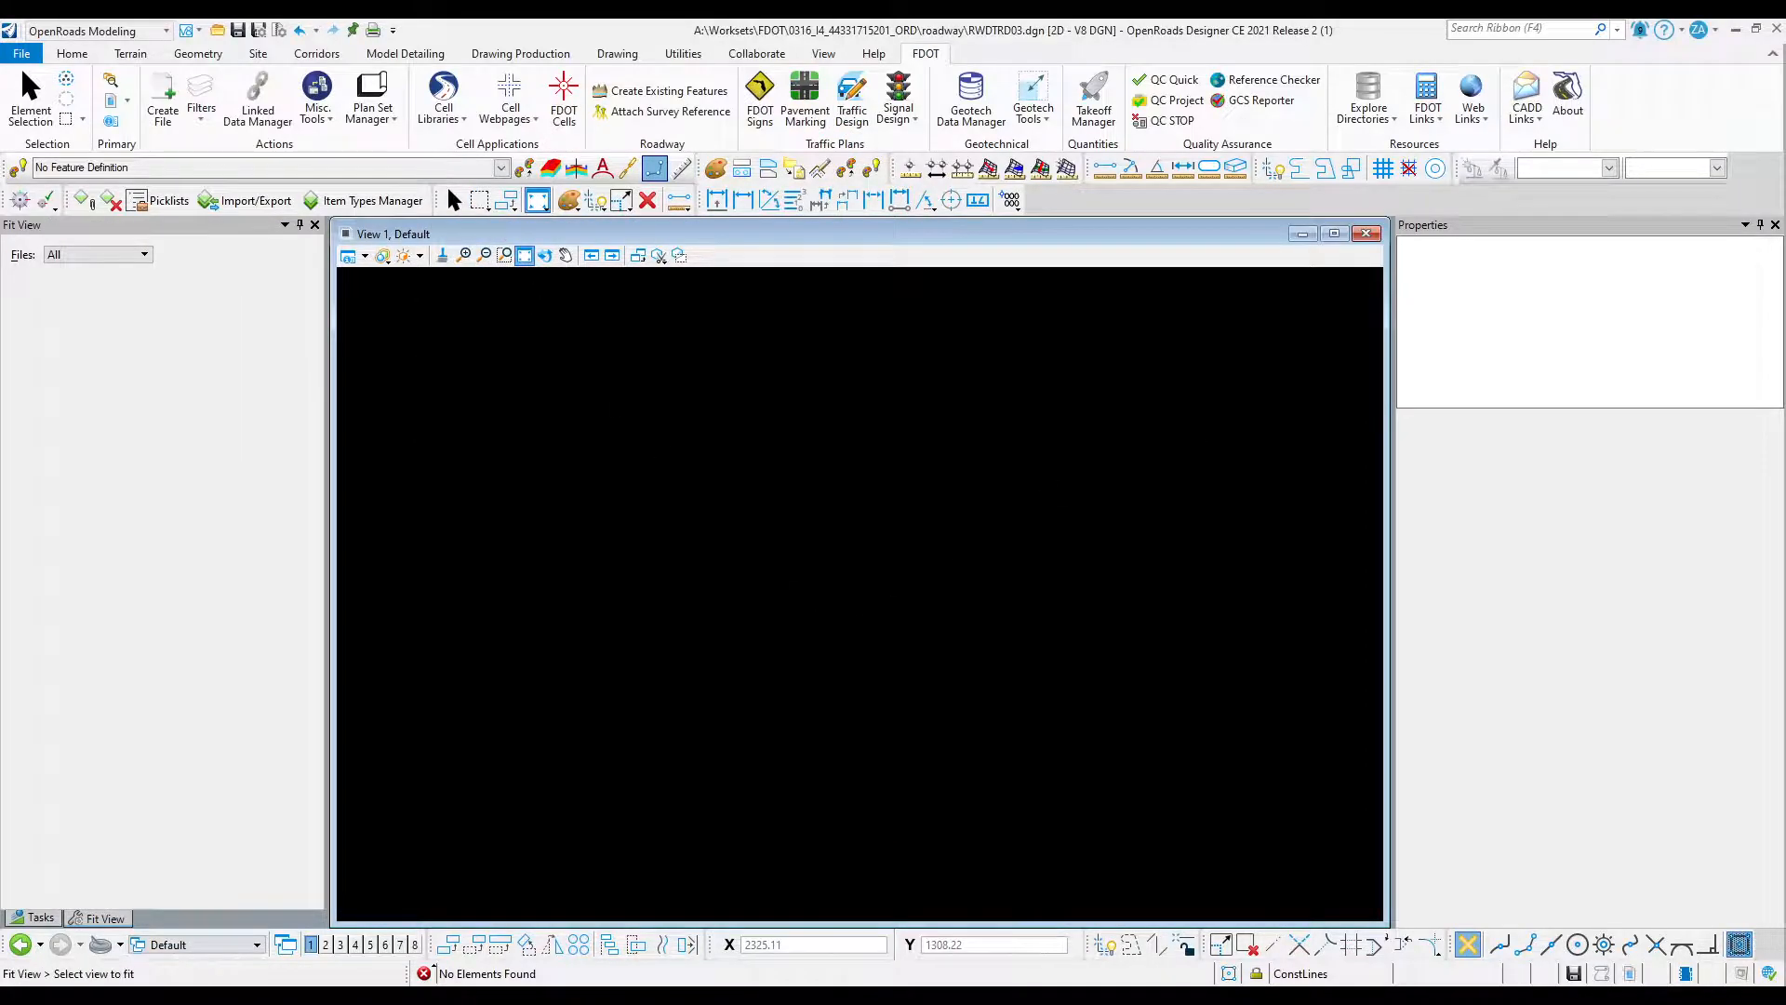
drag(977, 493, 1117, 272)
click(935, 326)
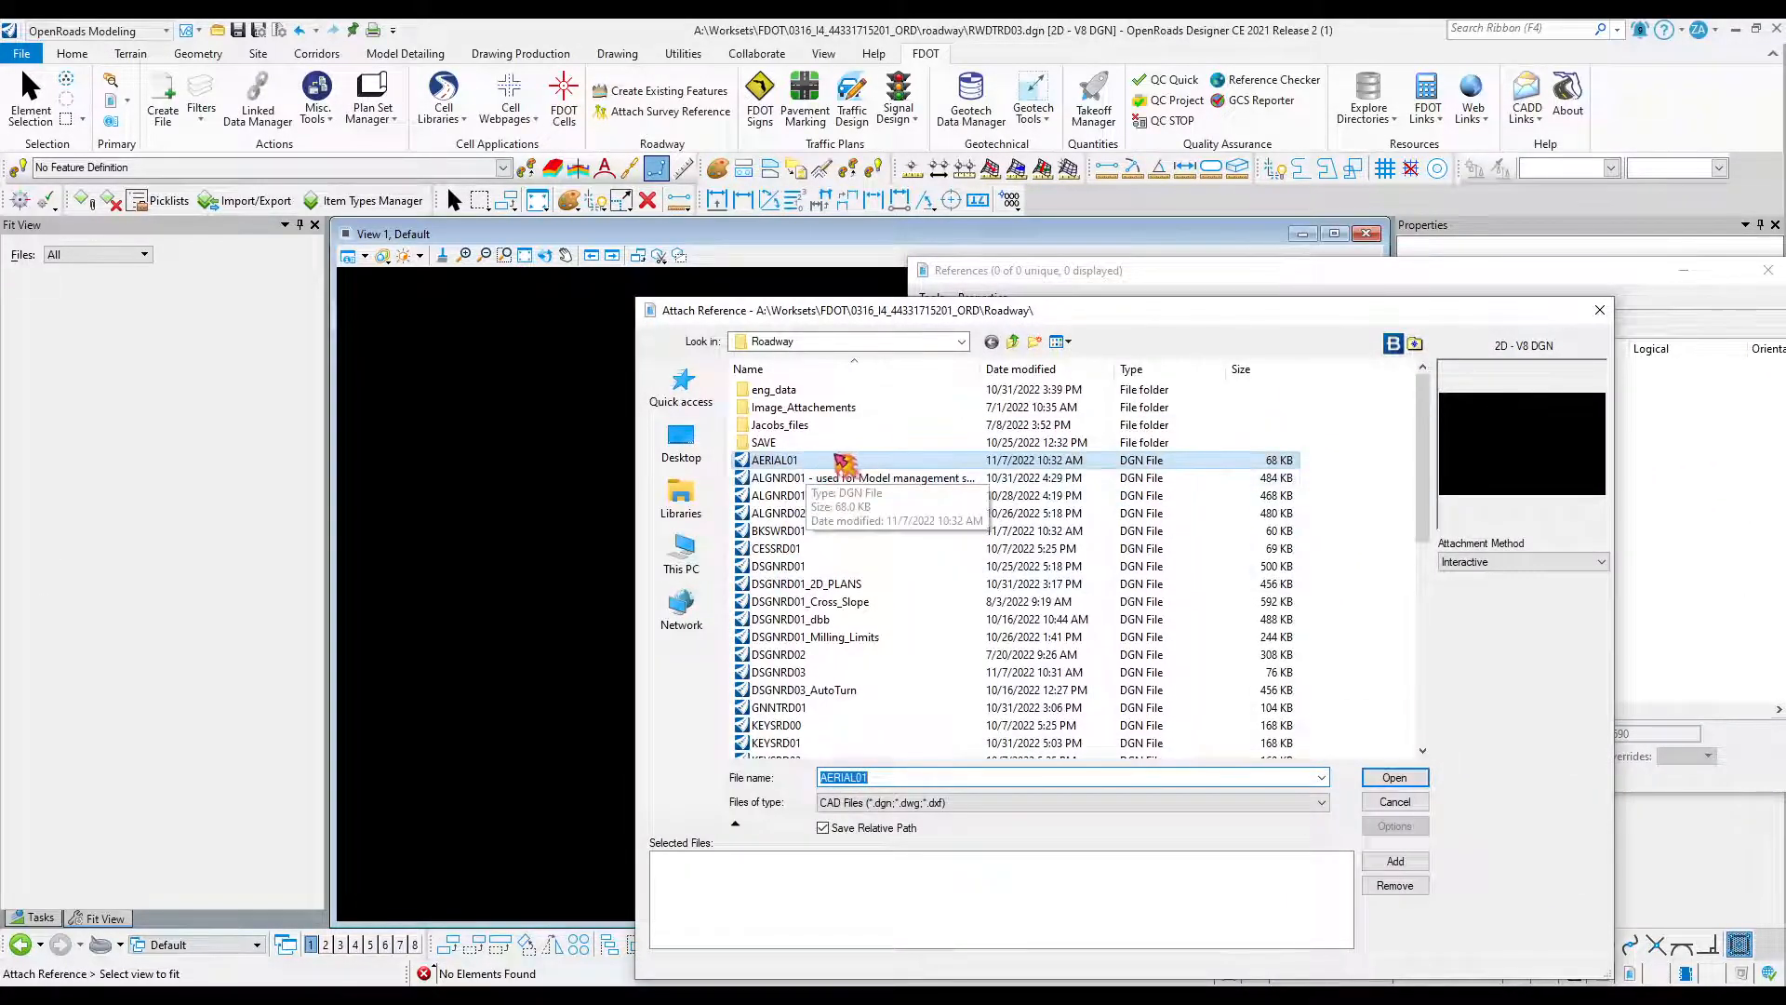
click(777, 495)
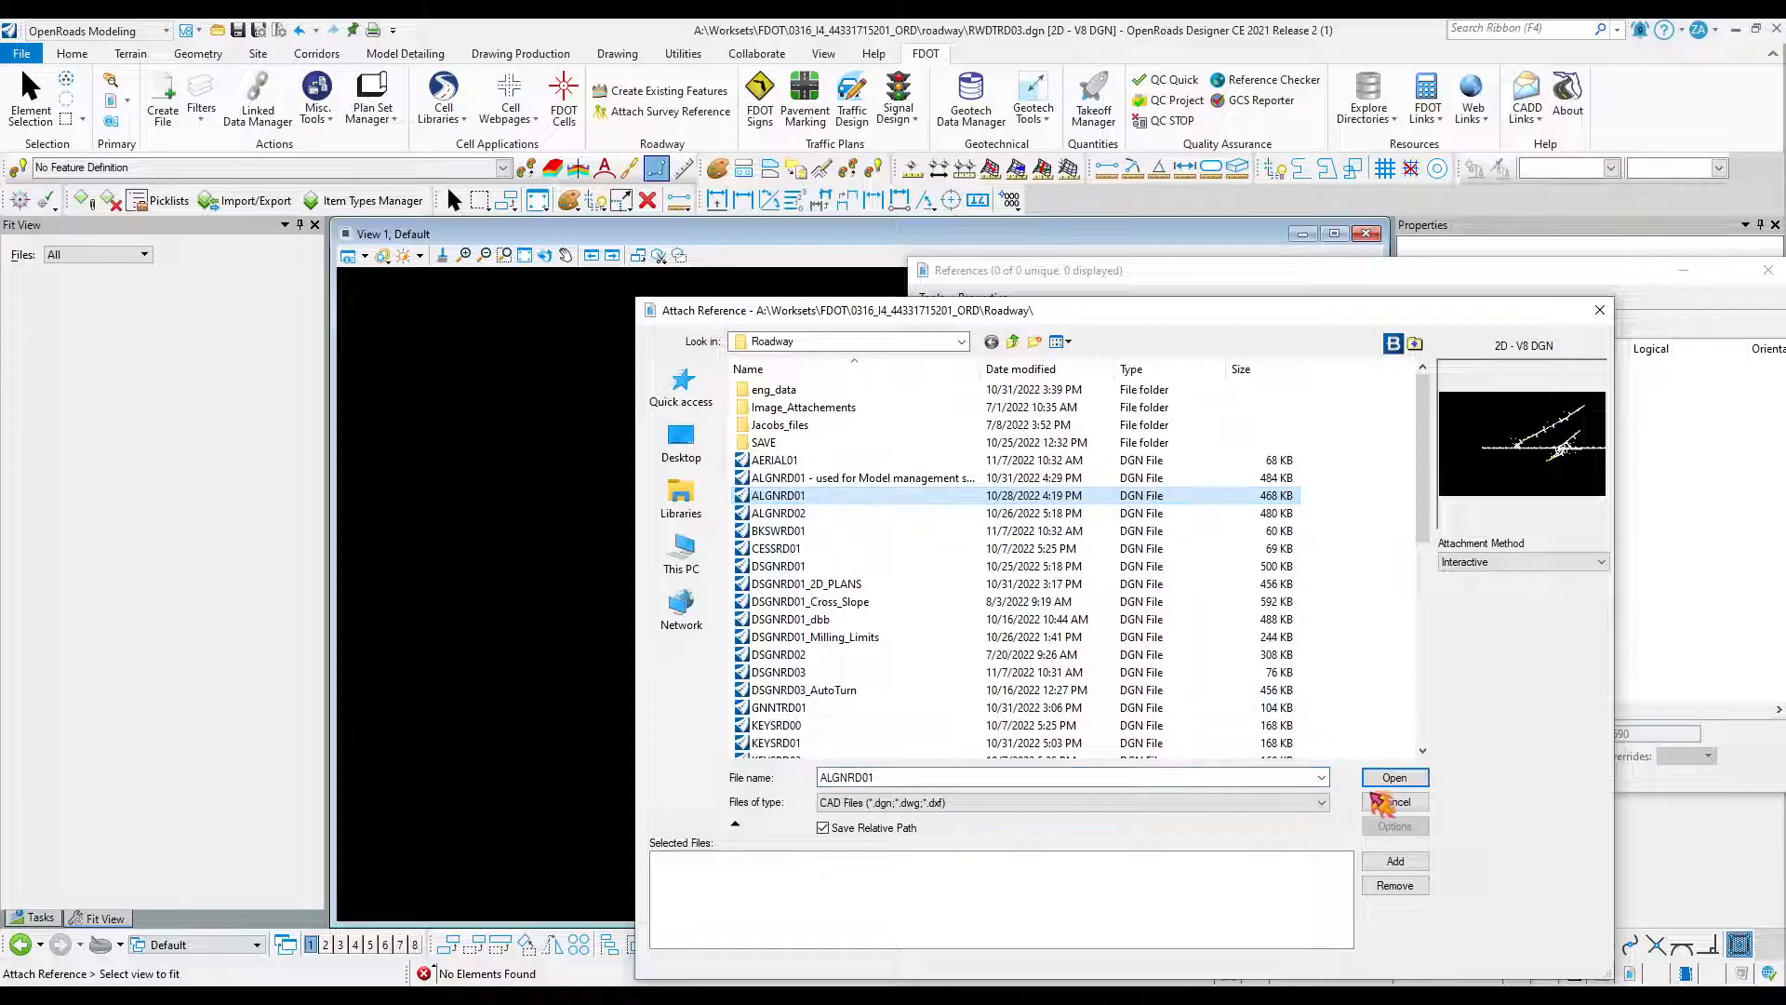
click(1395, 777)
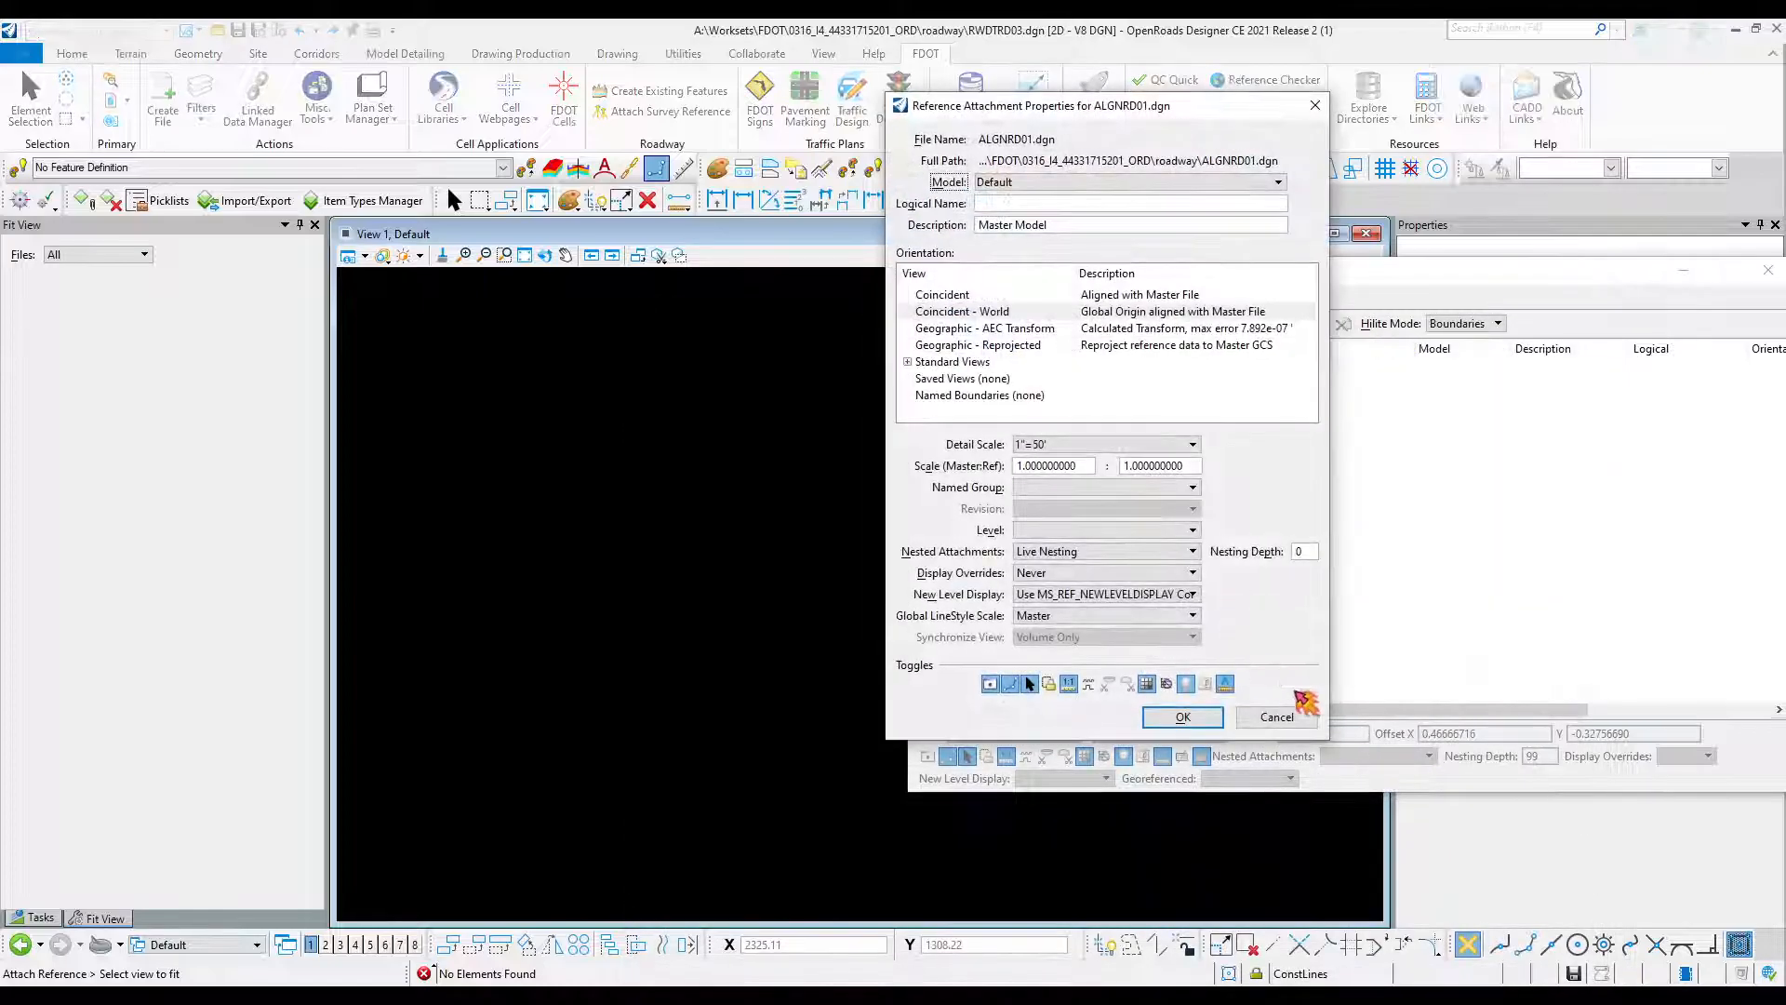
click(1206, 733)
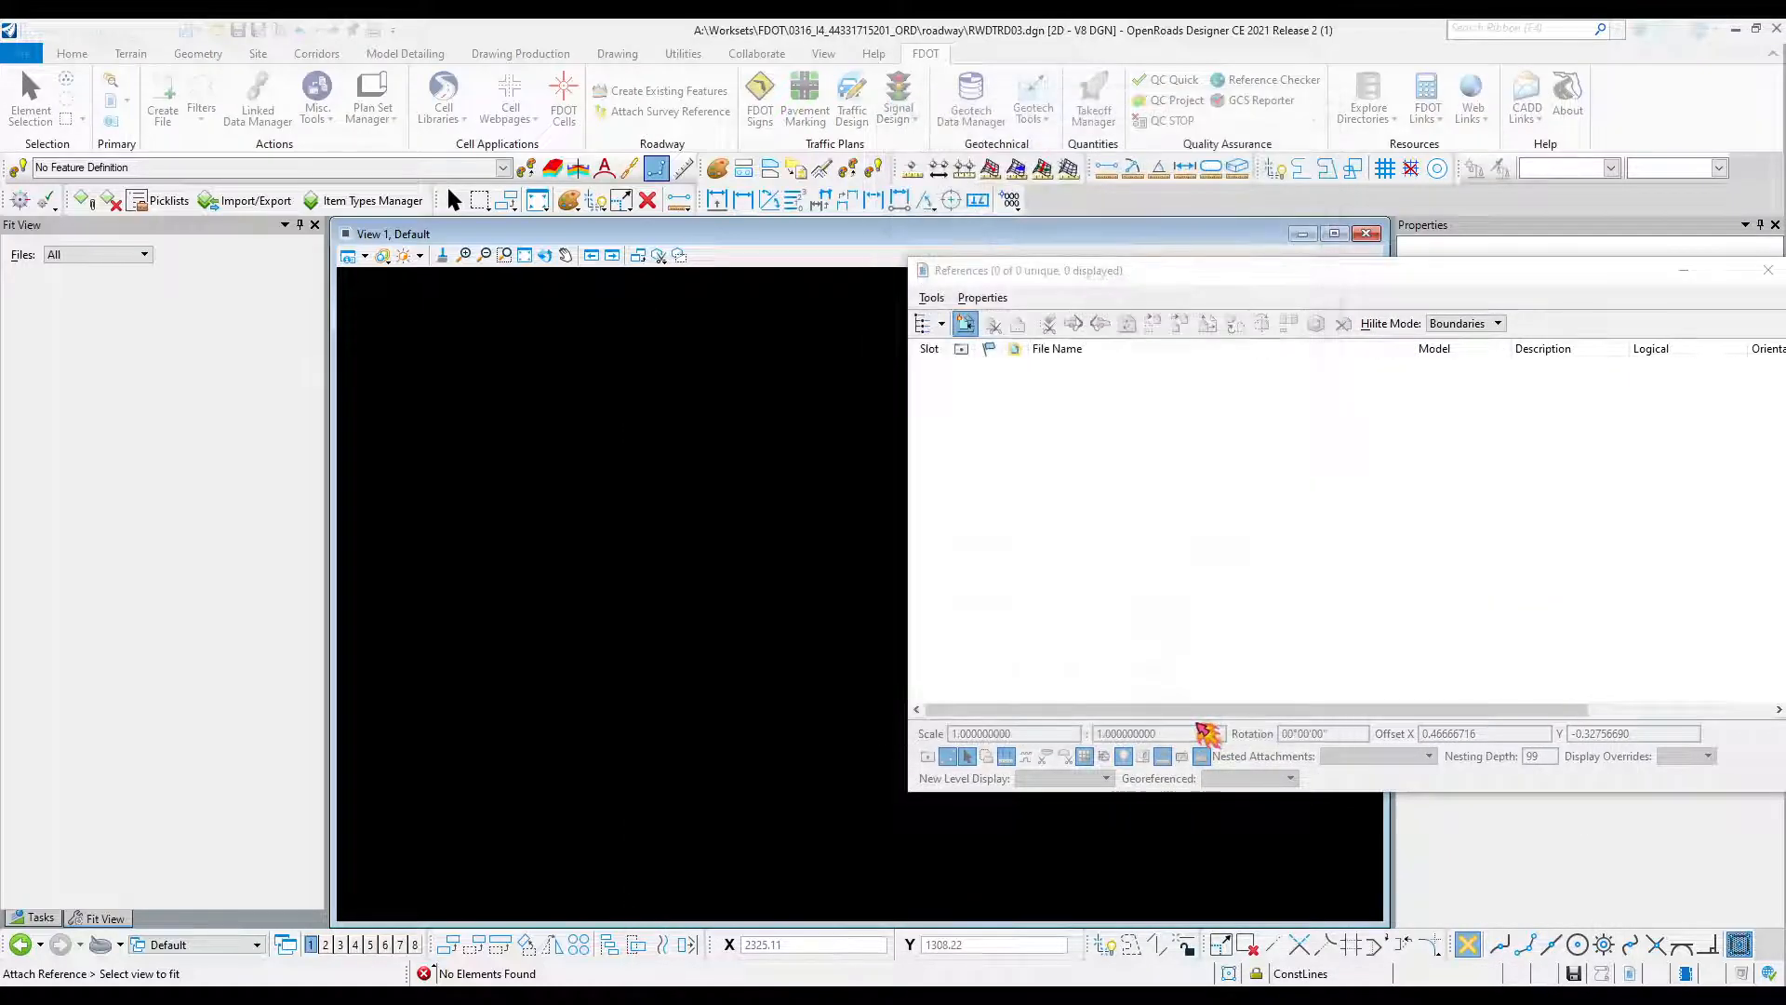
click(524, 254)
Attach SURVRD01_EAI.DGN from the project's Survey folder as a Coincident - World reference of its Default model.
click(966, 324)
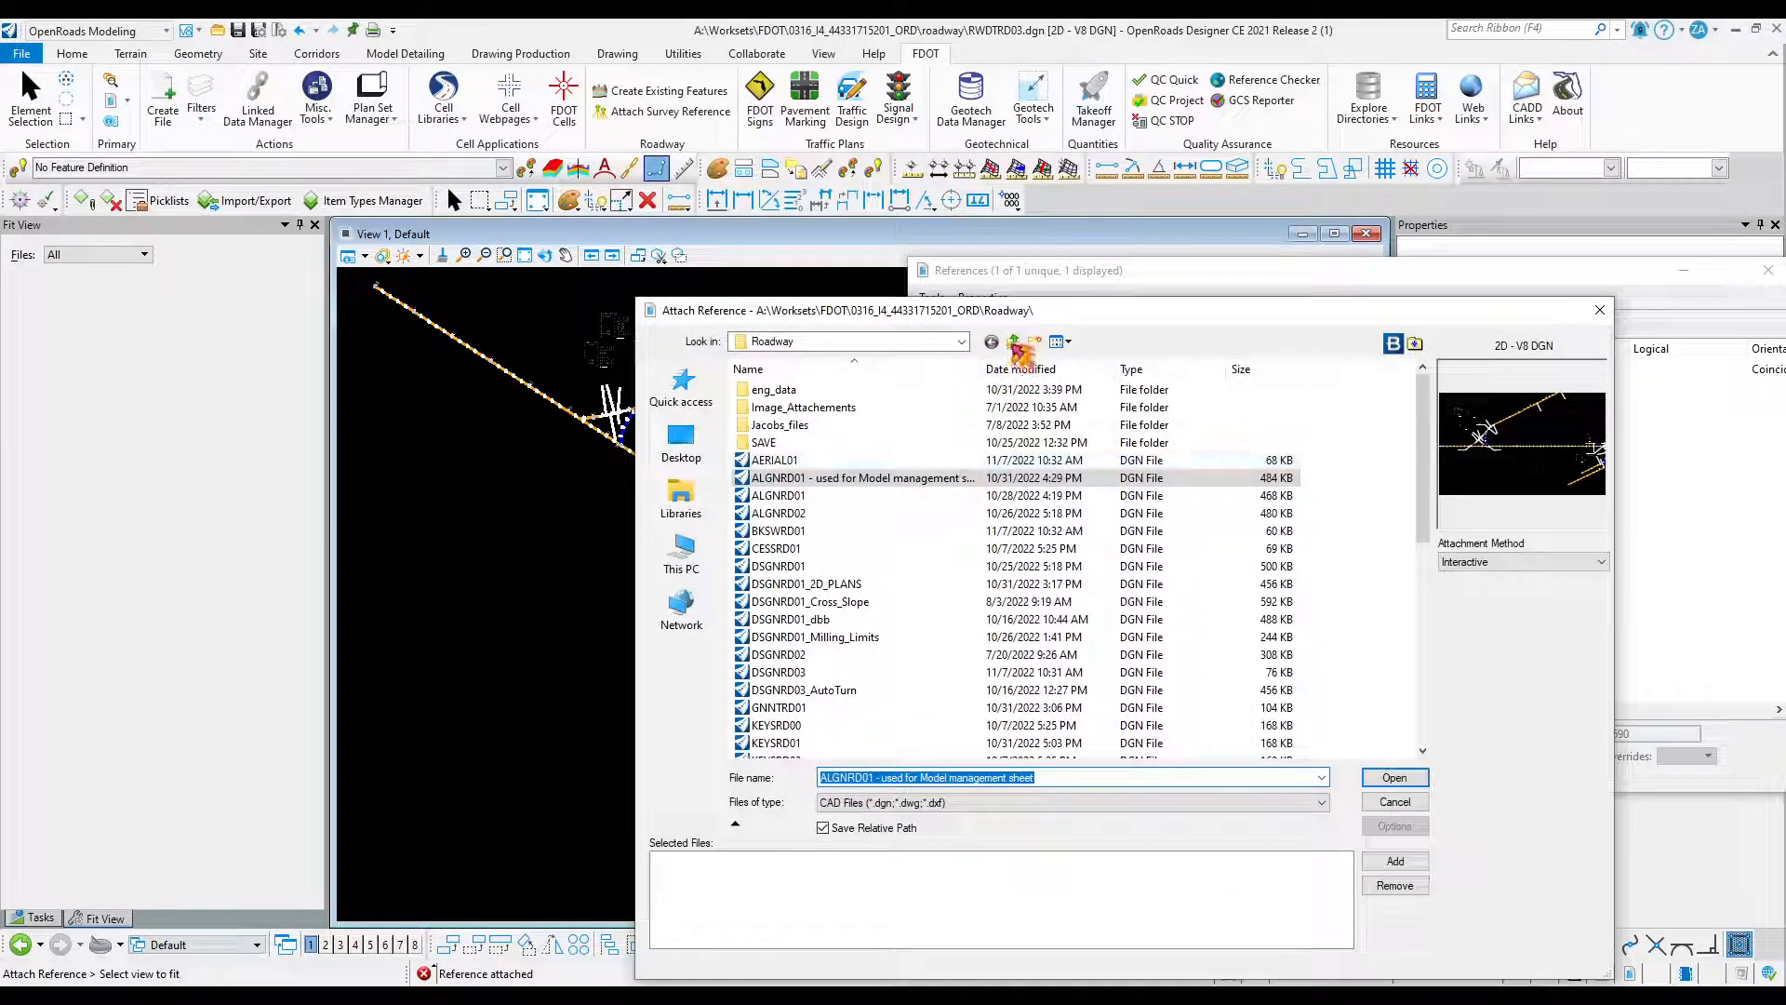
click(1015, 346)
scroll(834, 614, down, 3)
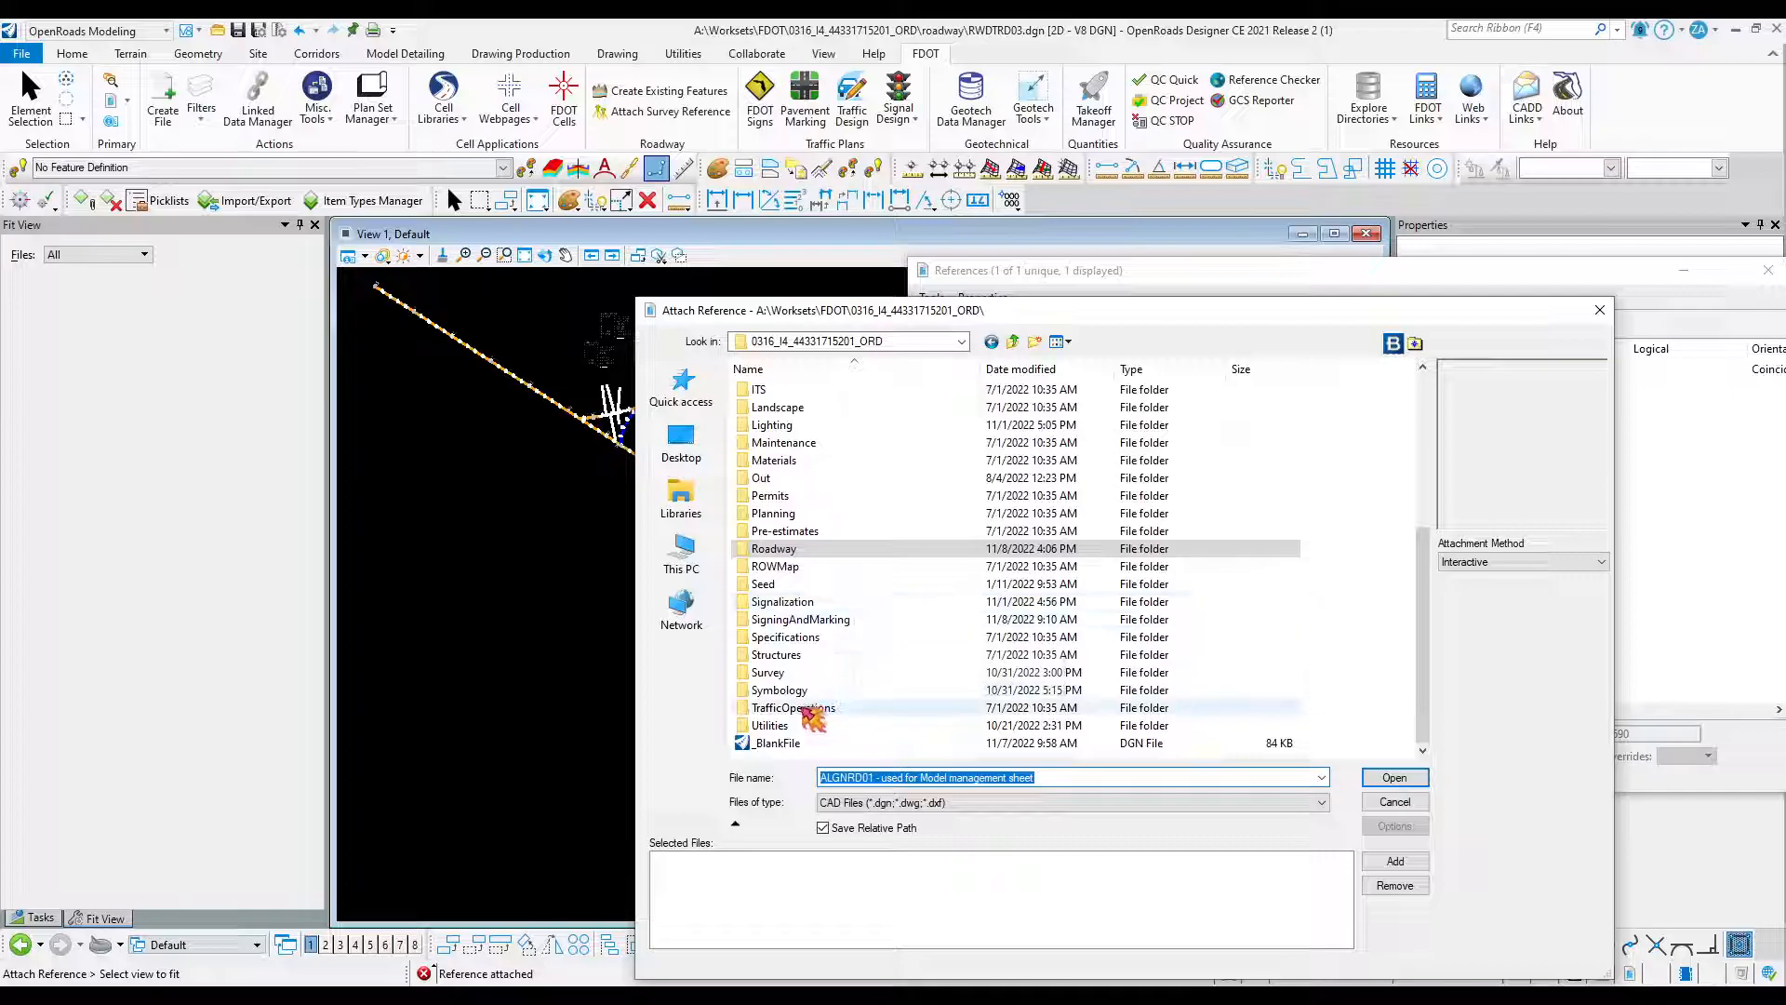
double_click(791, 673)
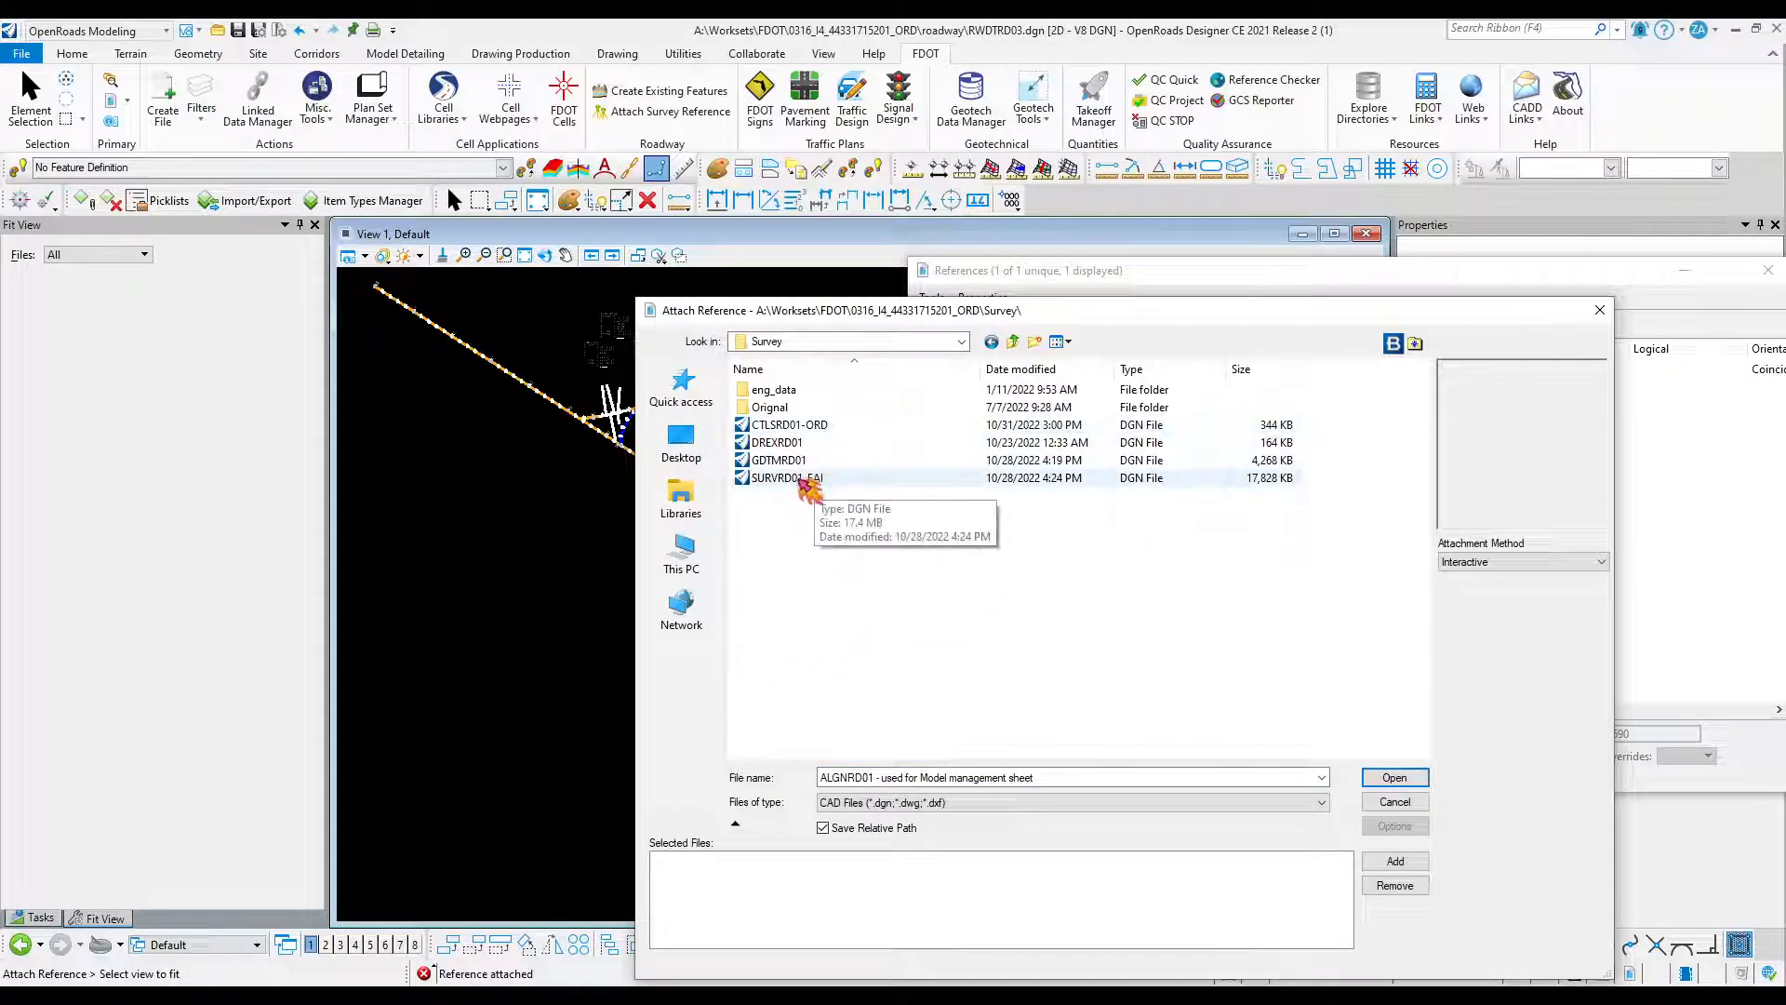
click(801, 480)
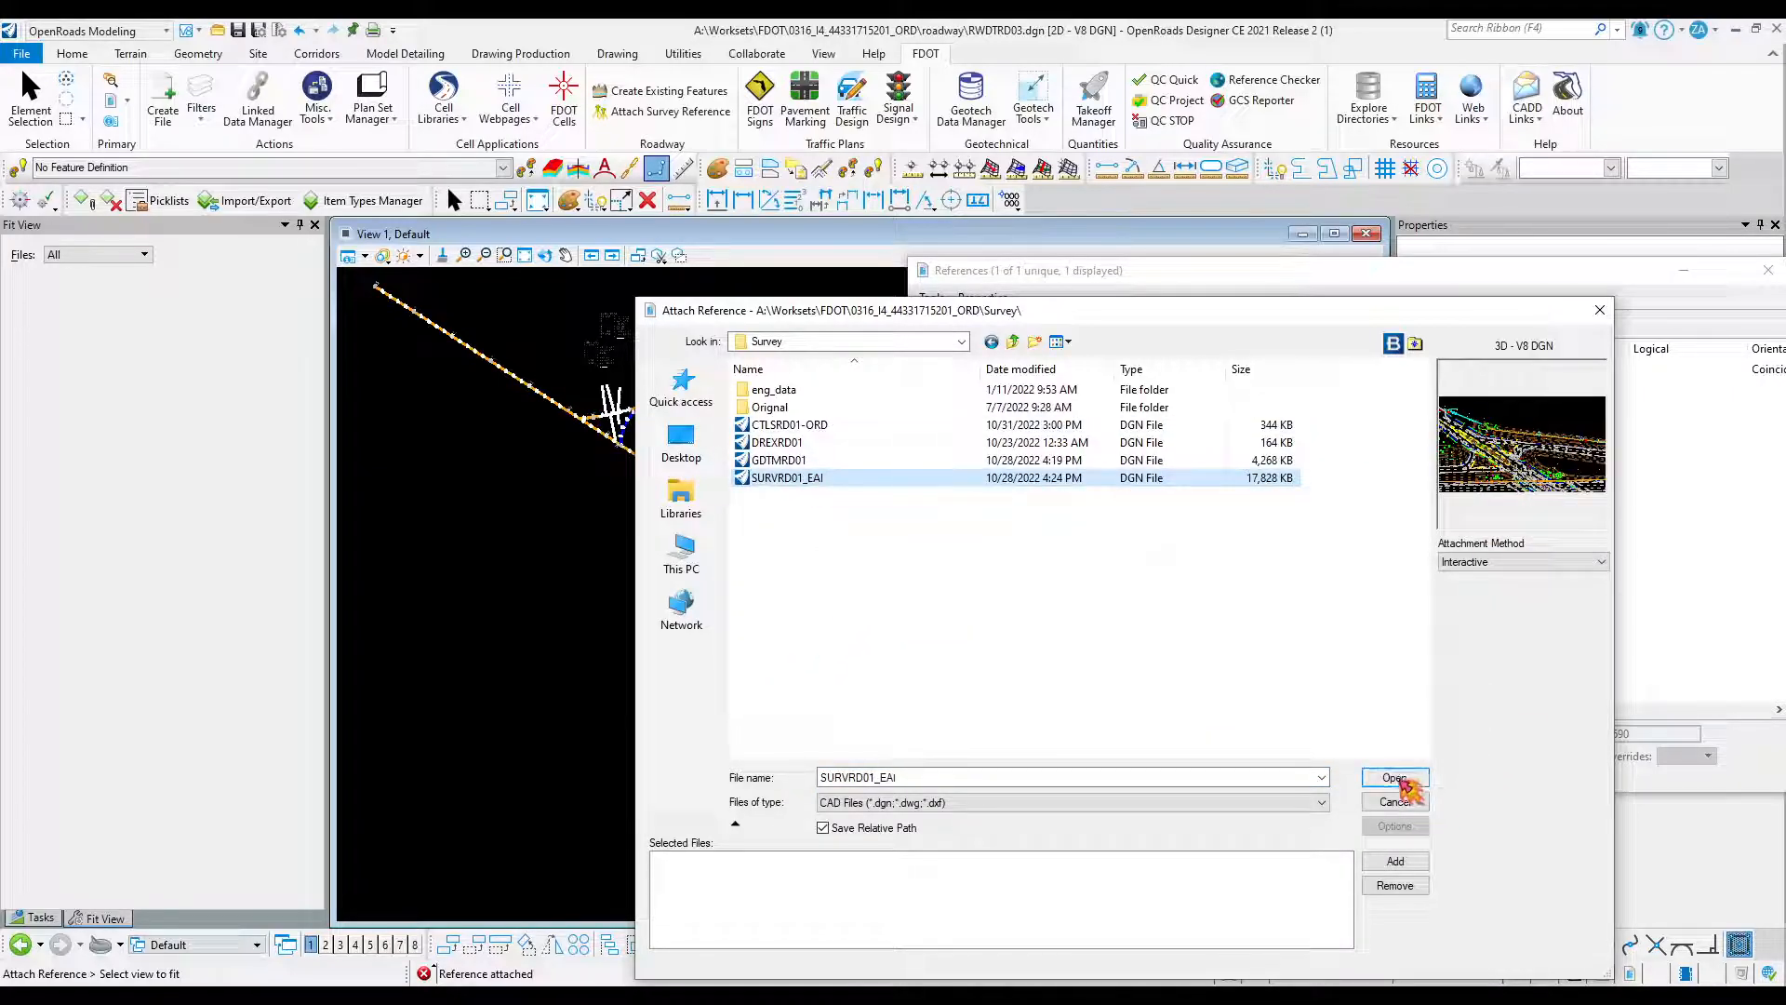
click(1395, 778)
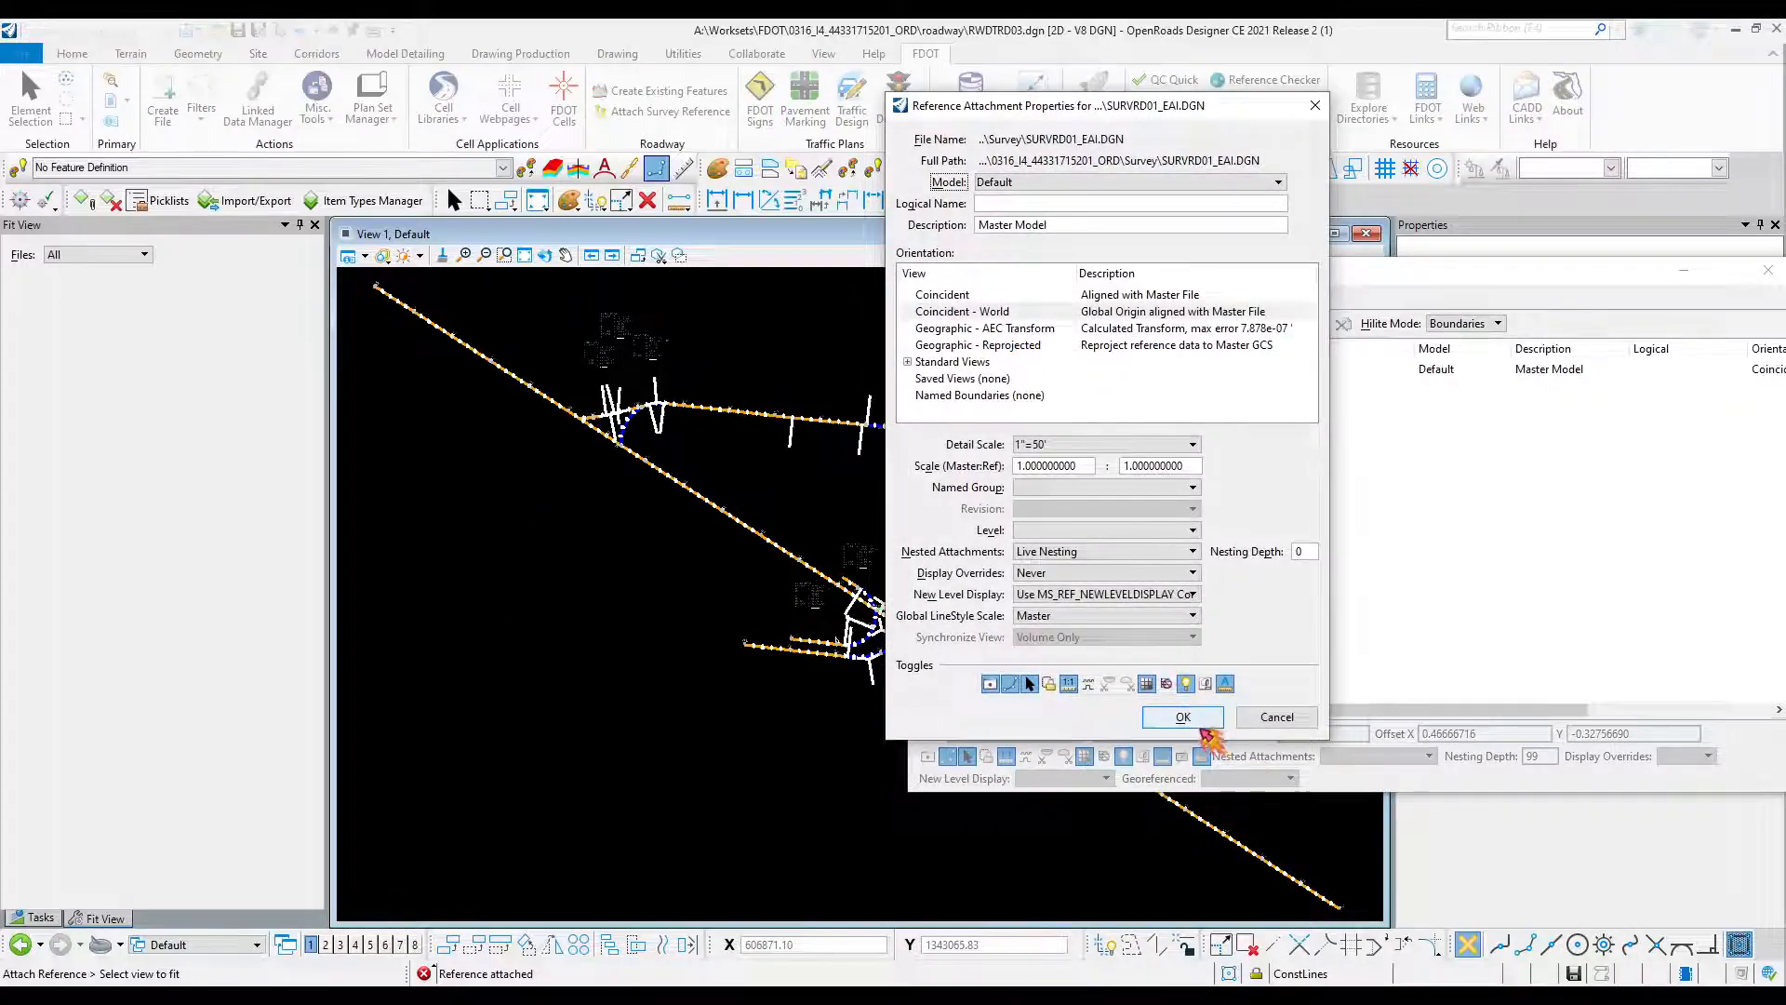
click(1196, 722)
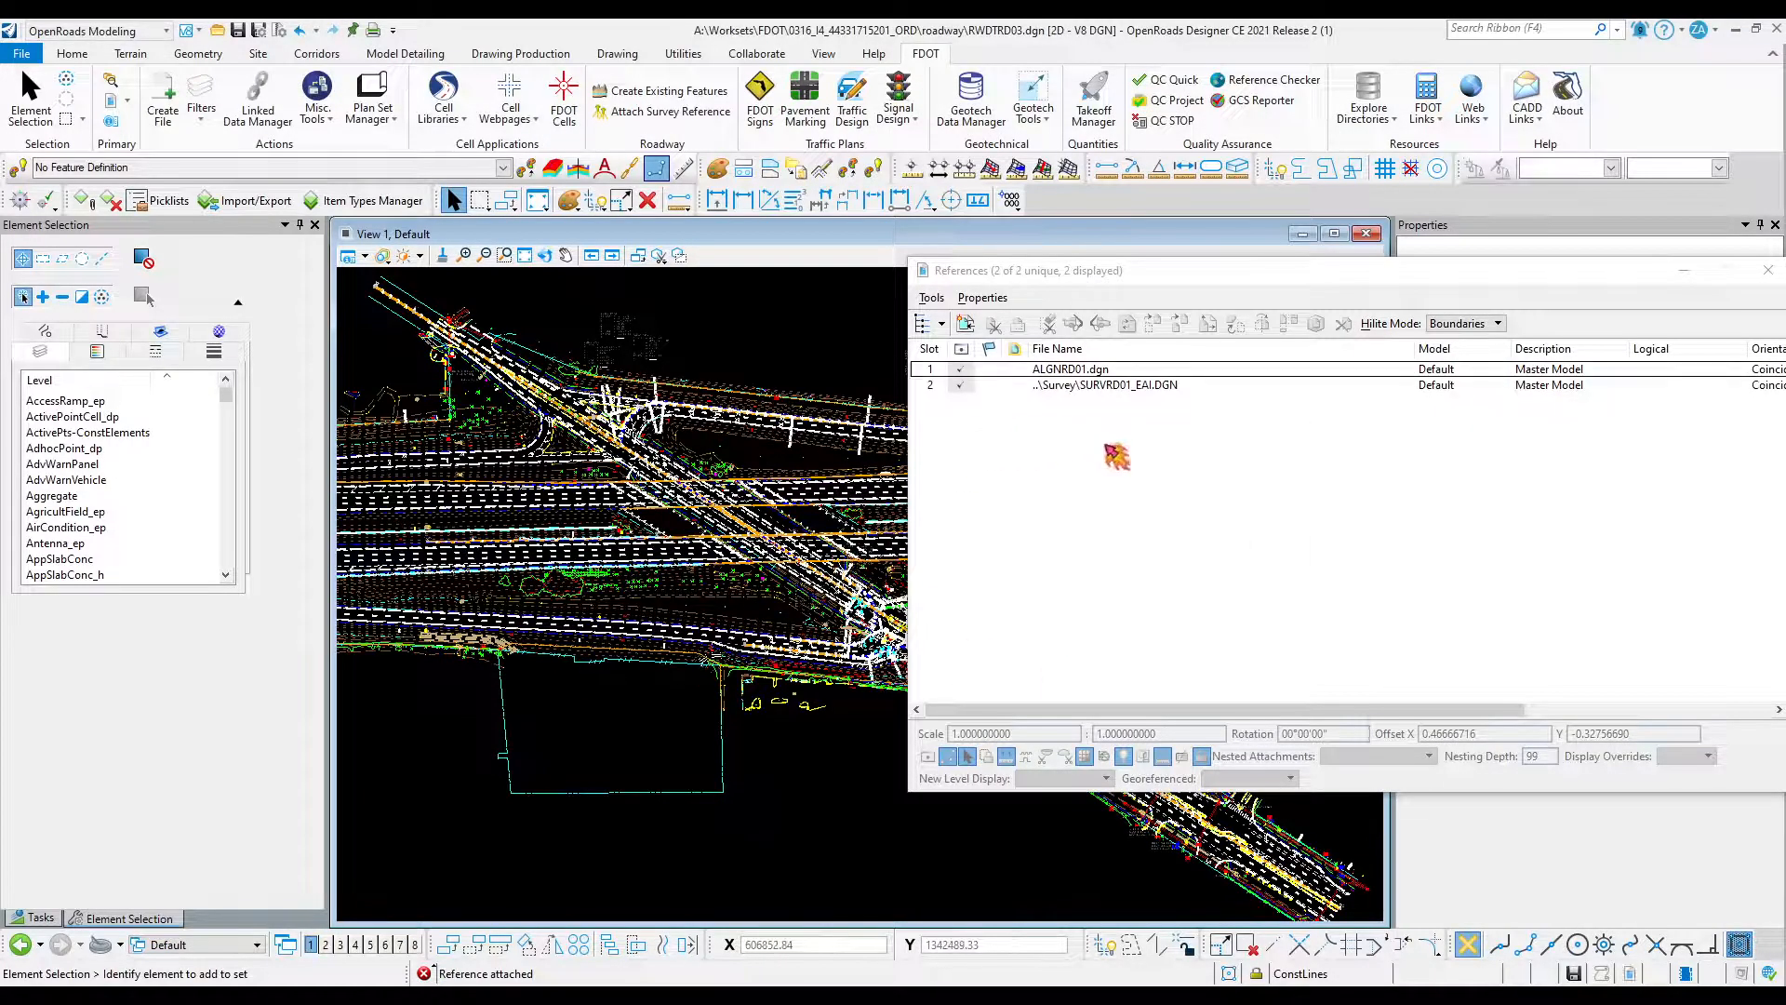
Attach GDTMRD01.dgn from the project's Survey folder as a Coincident - World reference of its Default model.
click(964, 323)
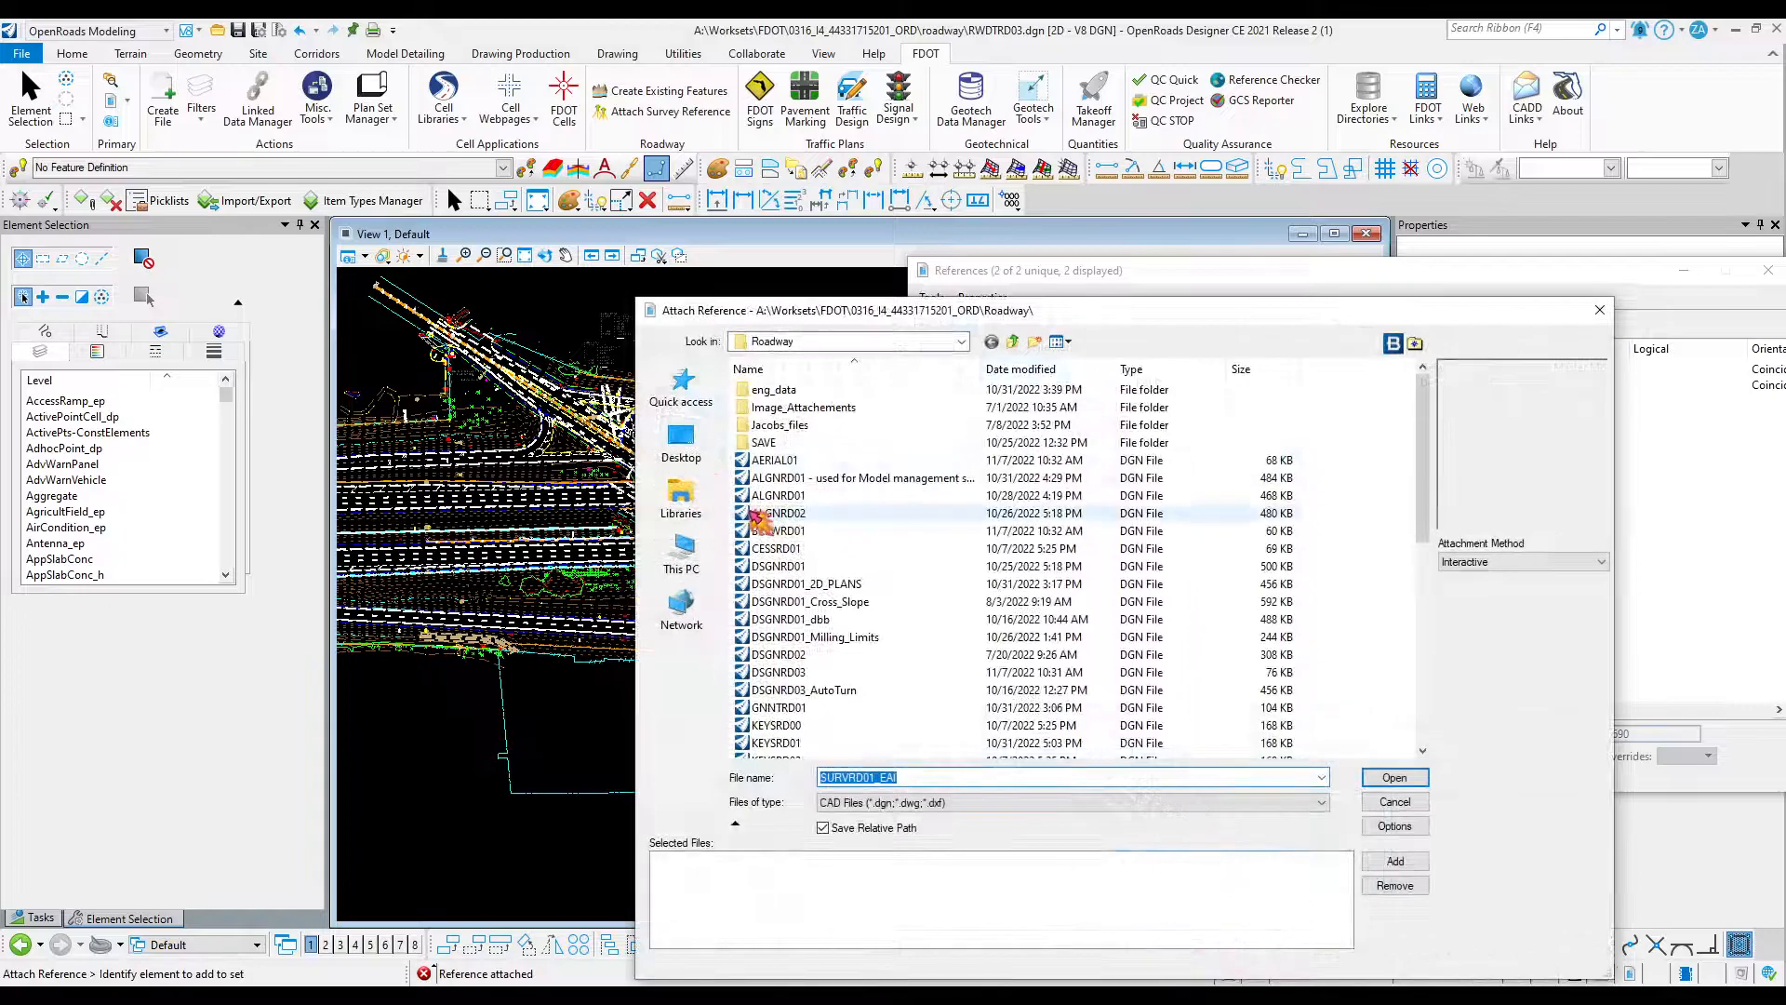
scroll(758, 521, down, 7)
scroll(785, 518, up, 7)
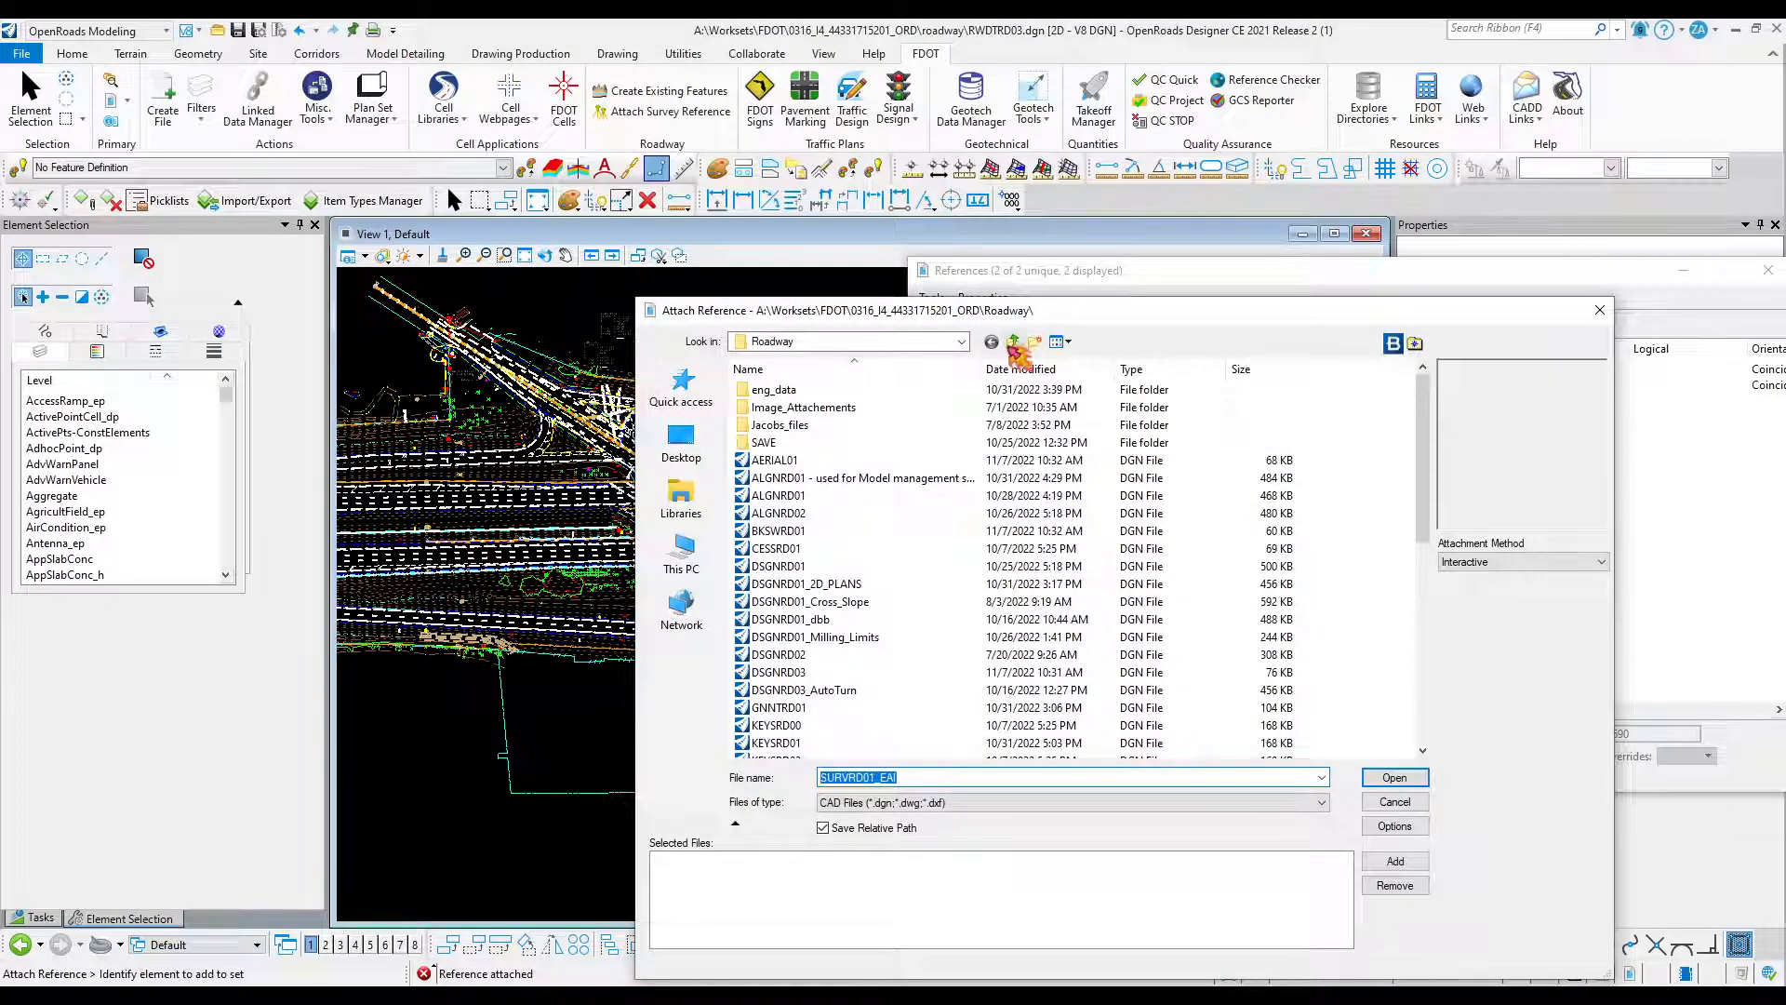
click(1014, 342)
scroll(945, 559, down, 10)
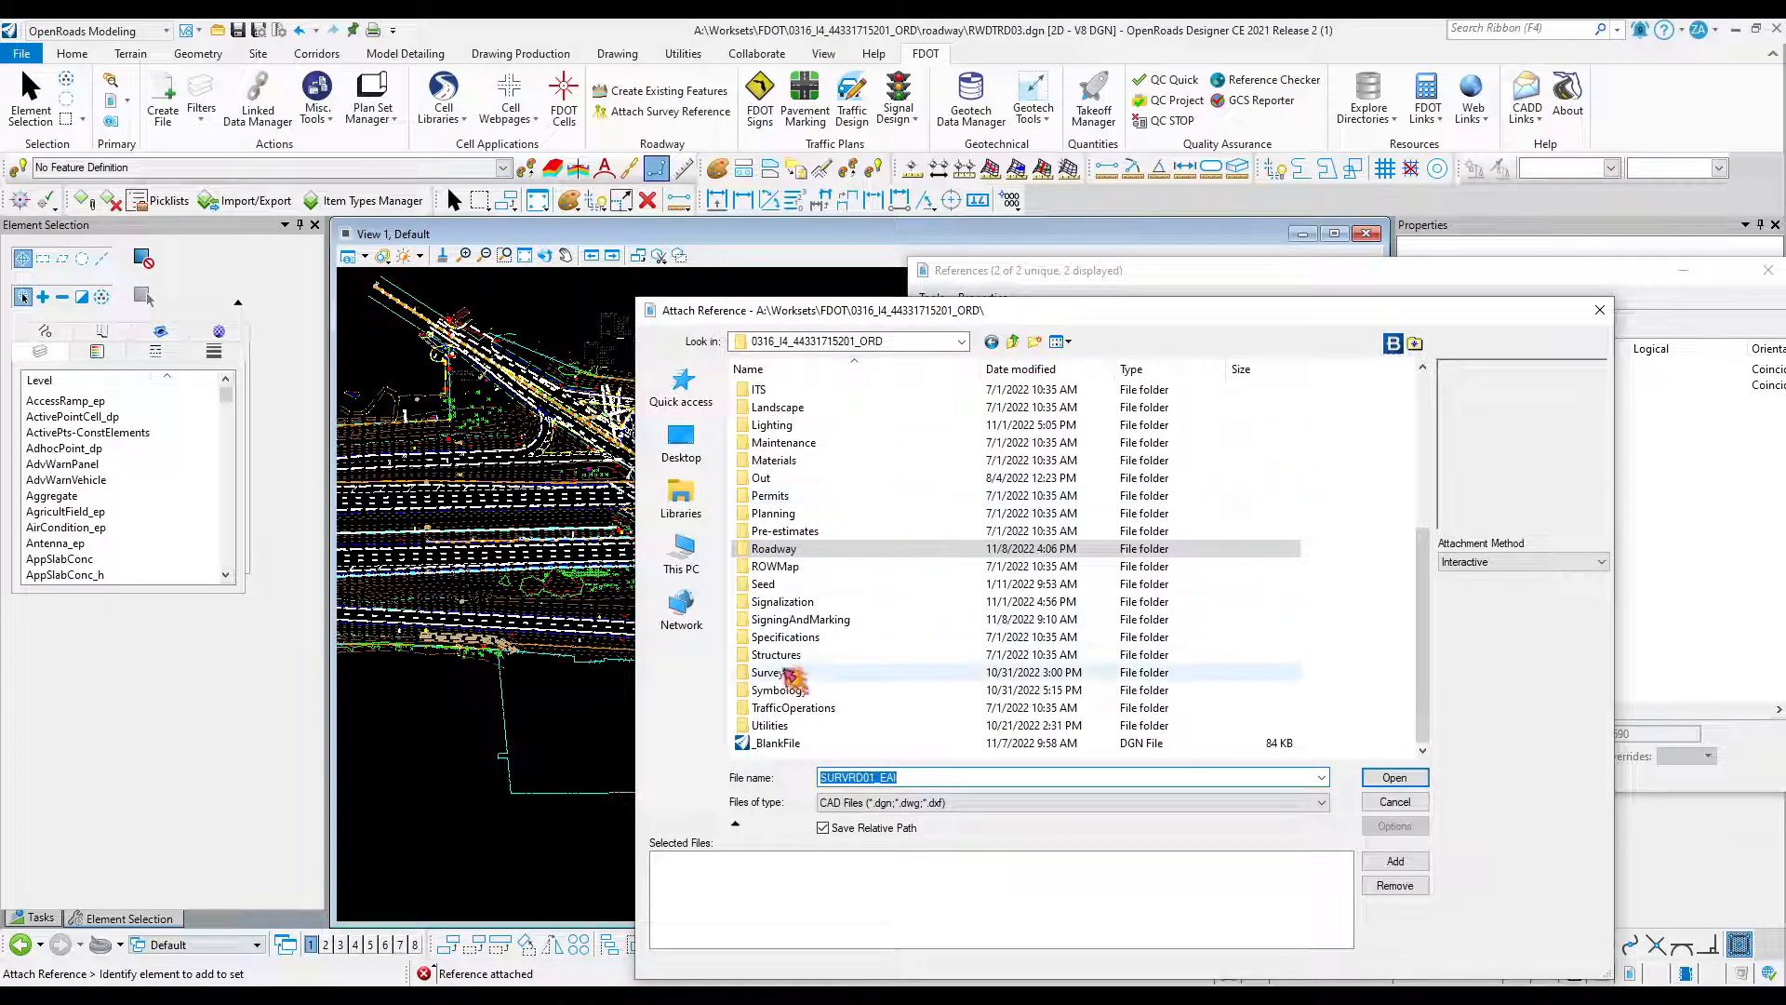
double_click(774, 690)
click(1014, 342)
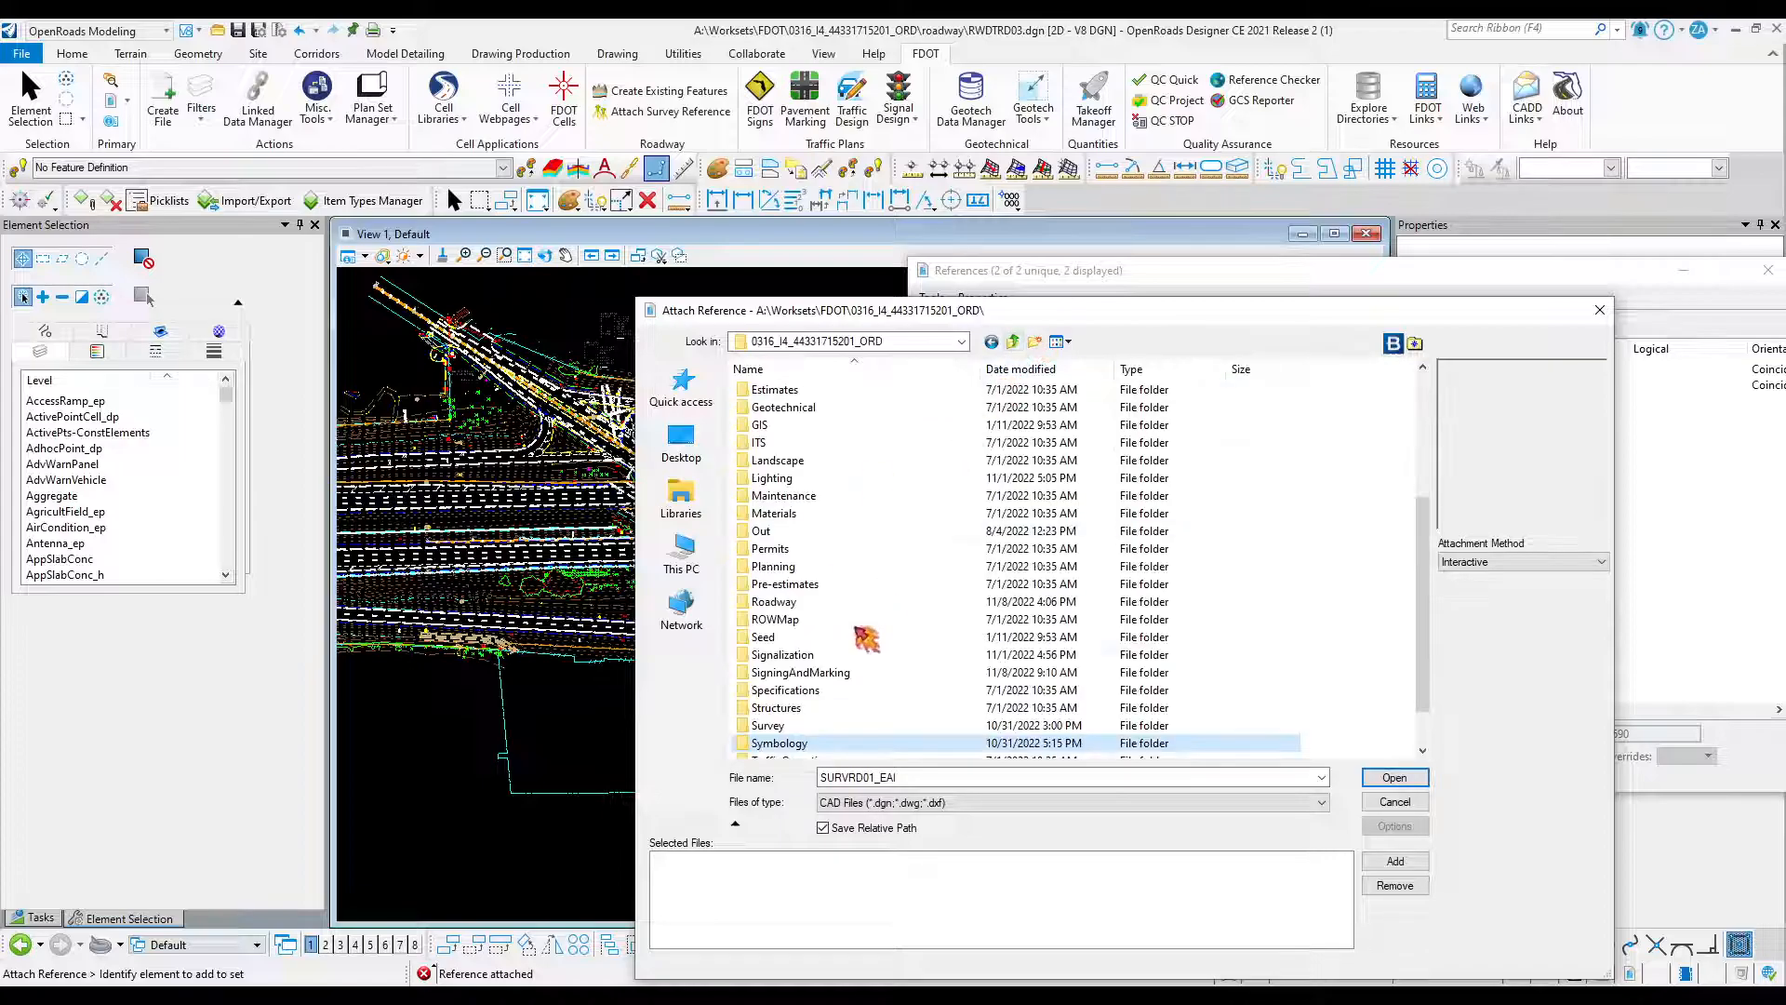
double_click(772, 737)
click(828, 460)
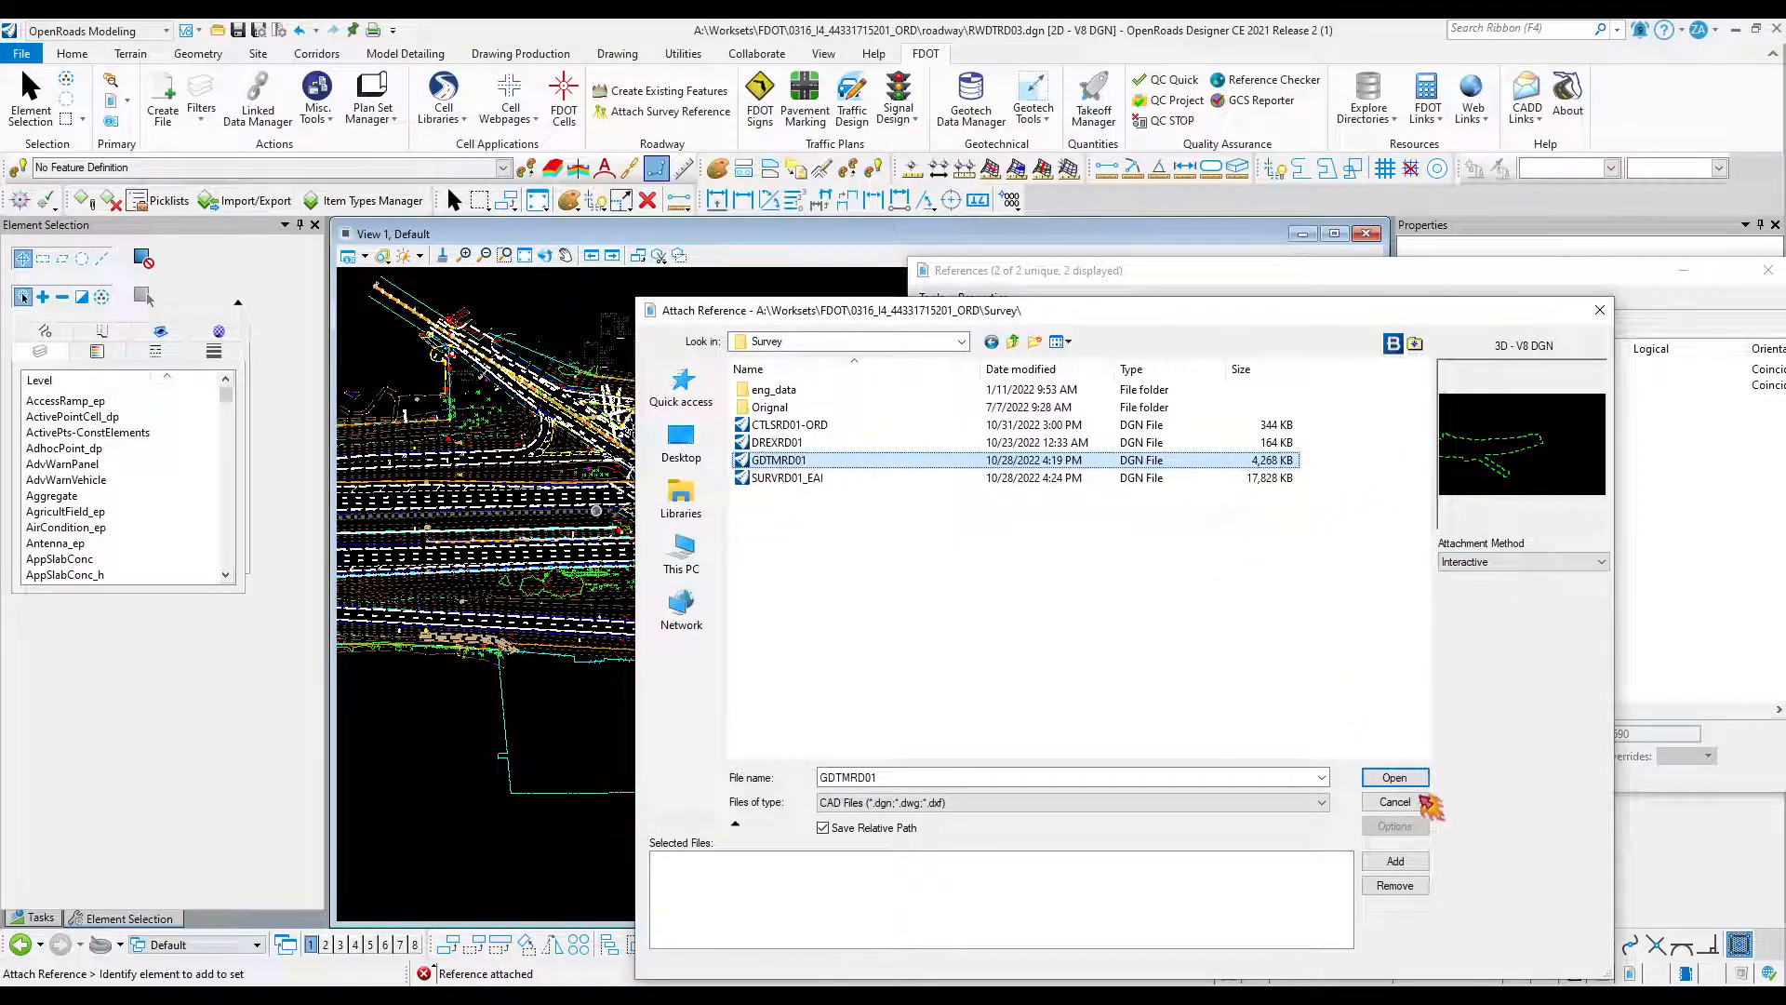
click(1395, 778)
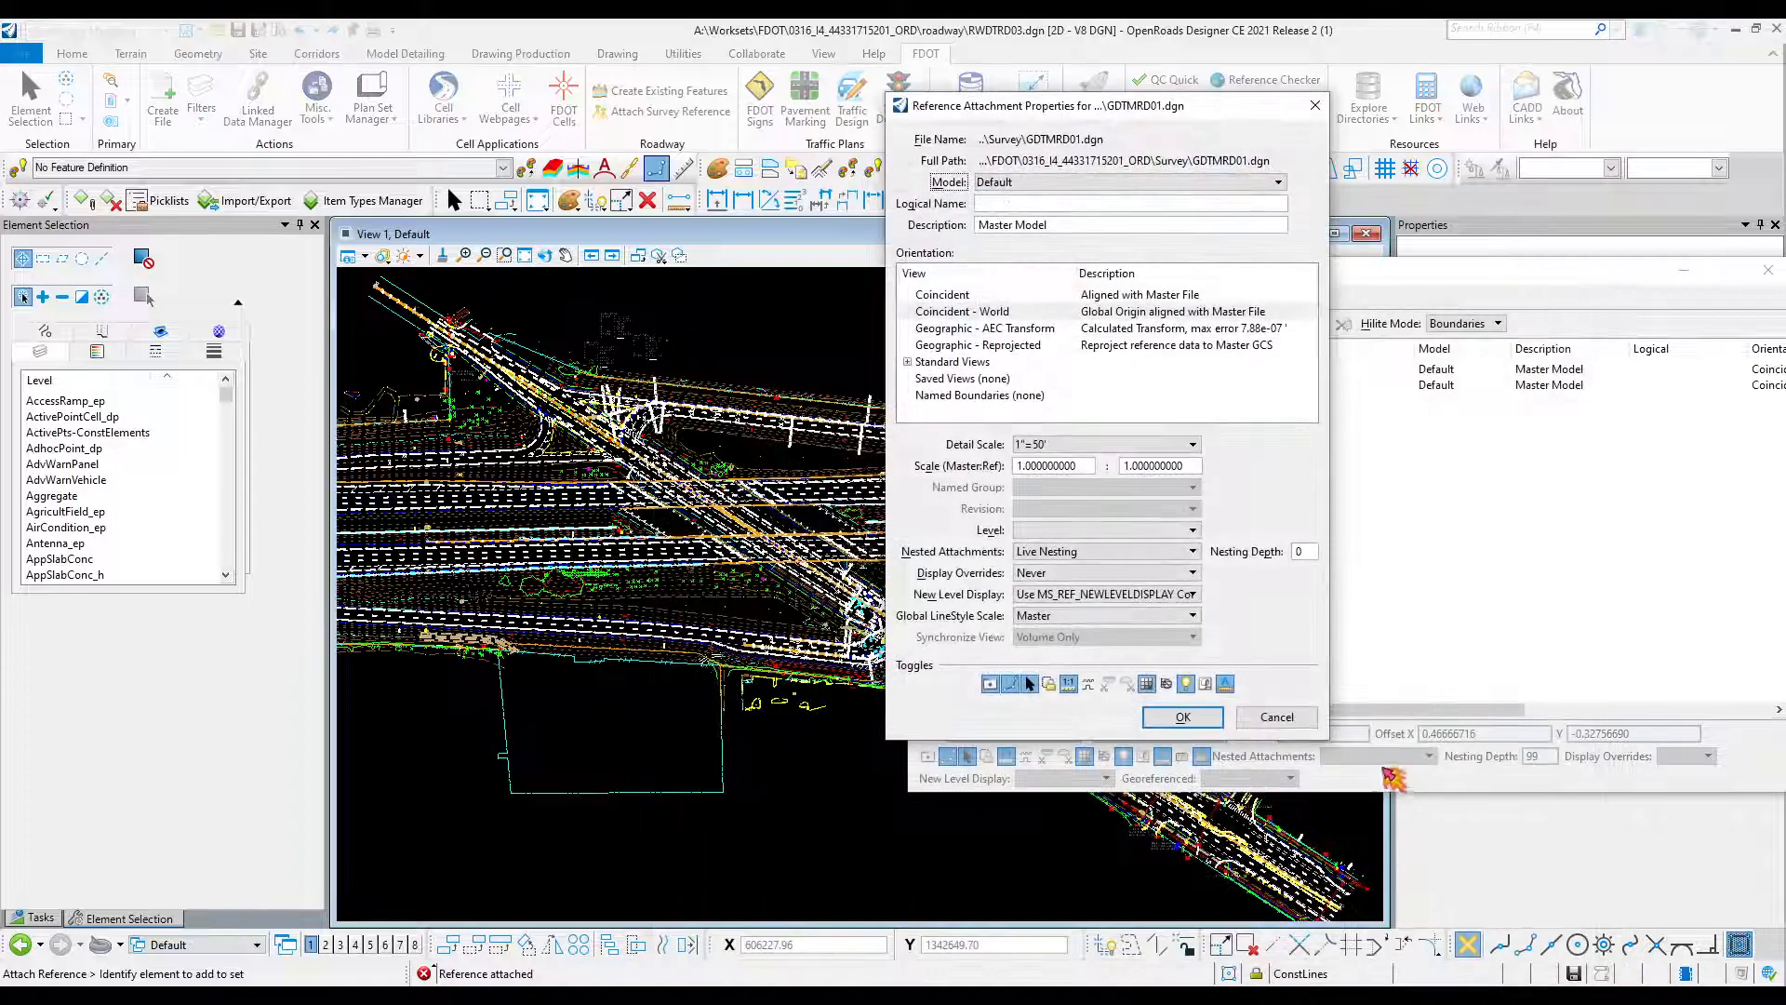
click(1183, 717)
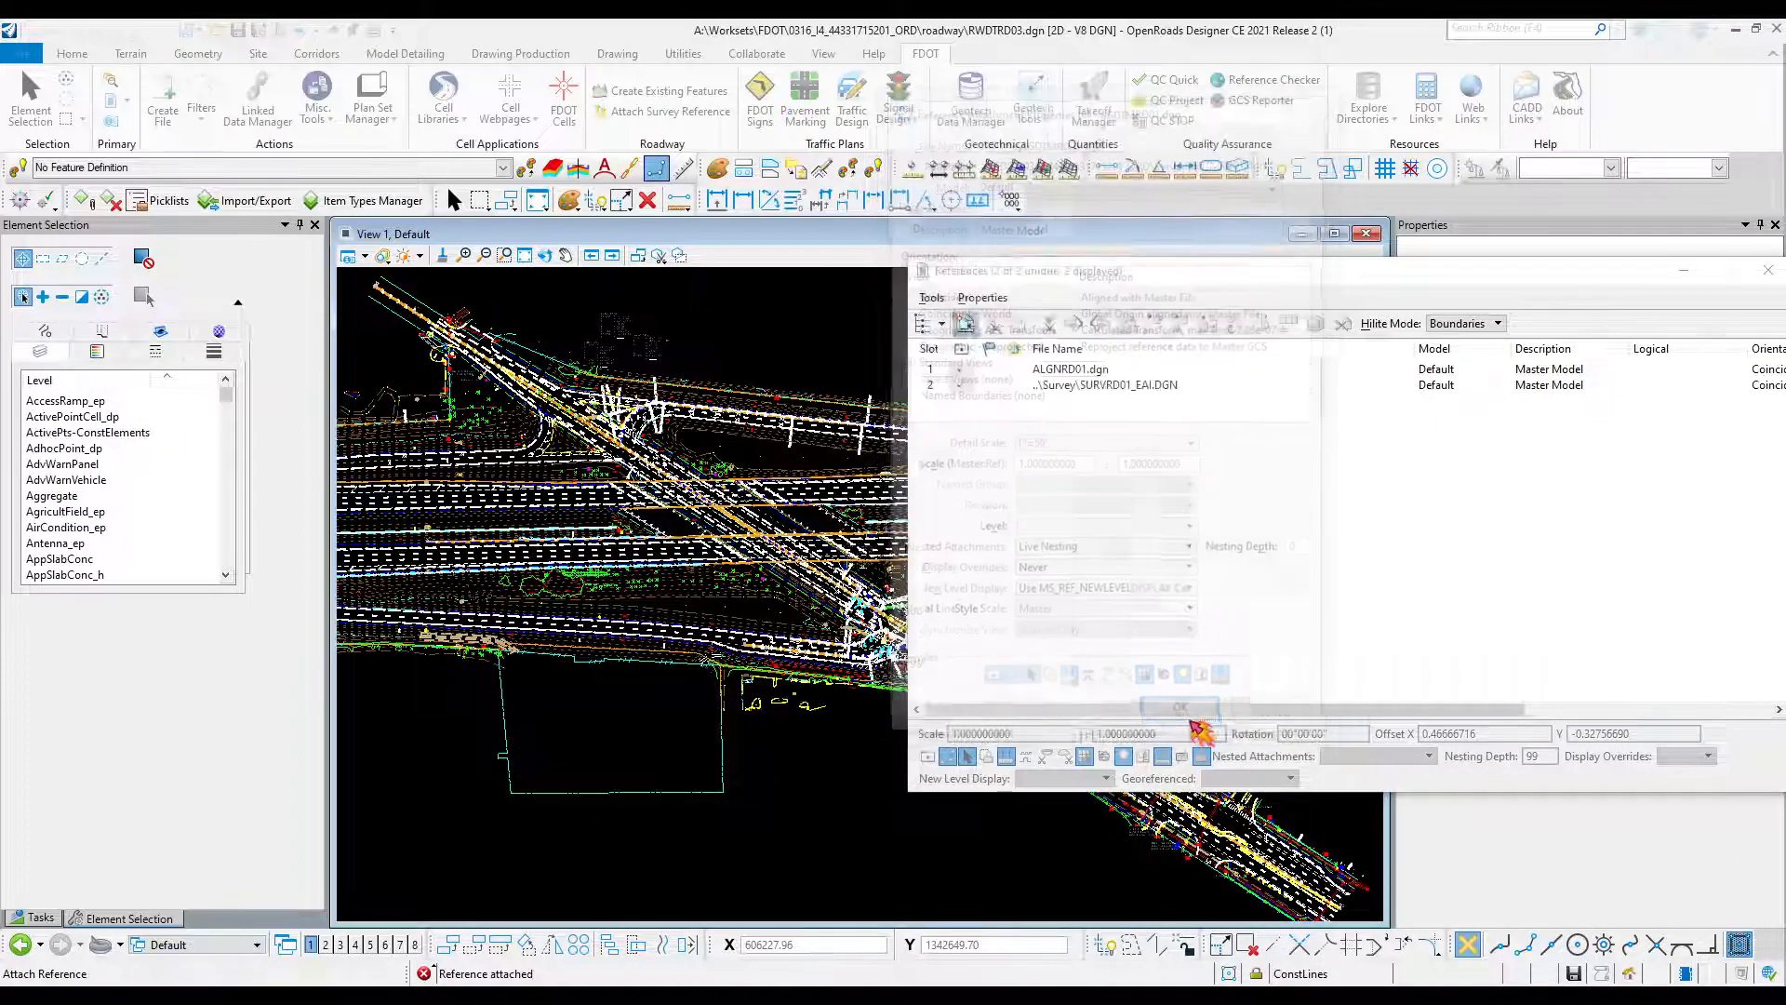
scroll(731, 614, down, 2)
scroll(700, 611, up, 4)
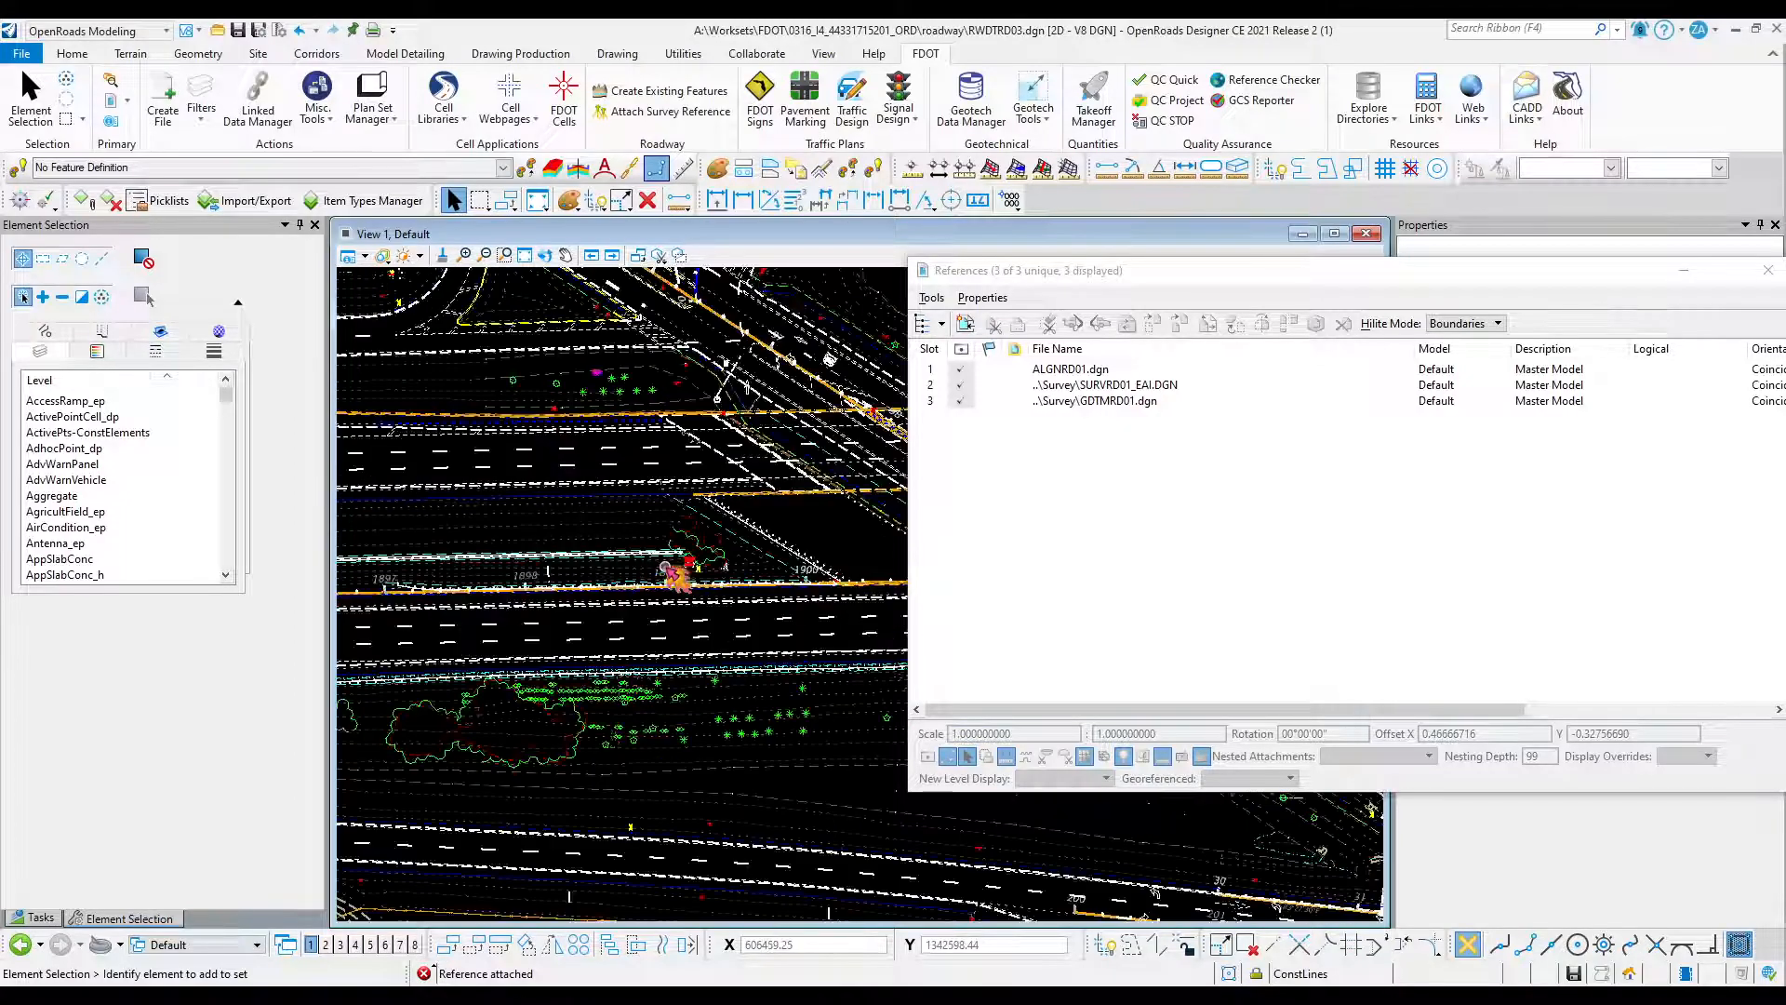
Turn off the display of the GDTMRD01.dgn reference so only the alignment and survey references are shown.
click(1110, 401)
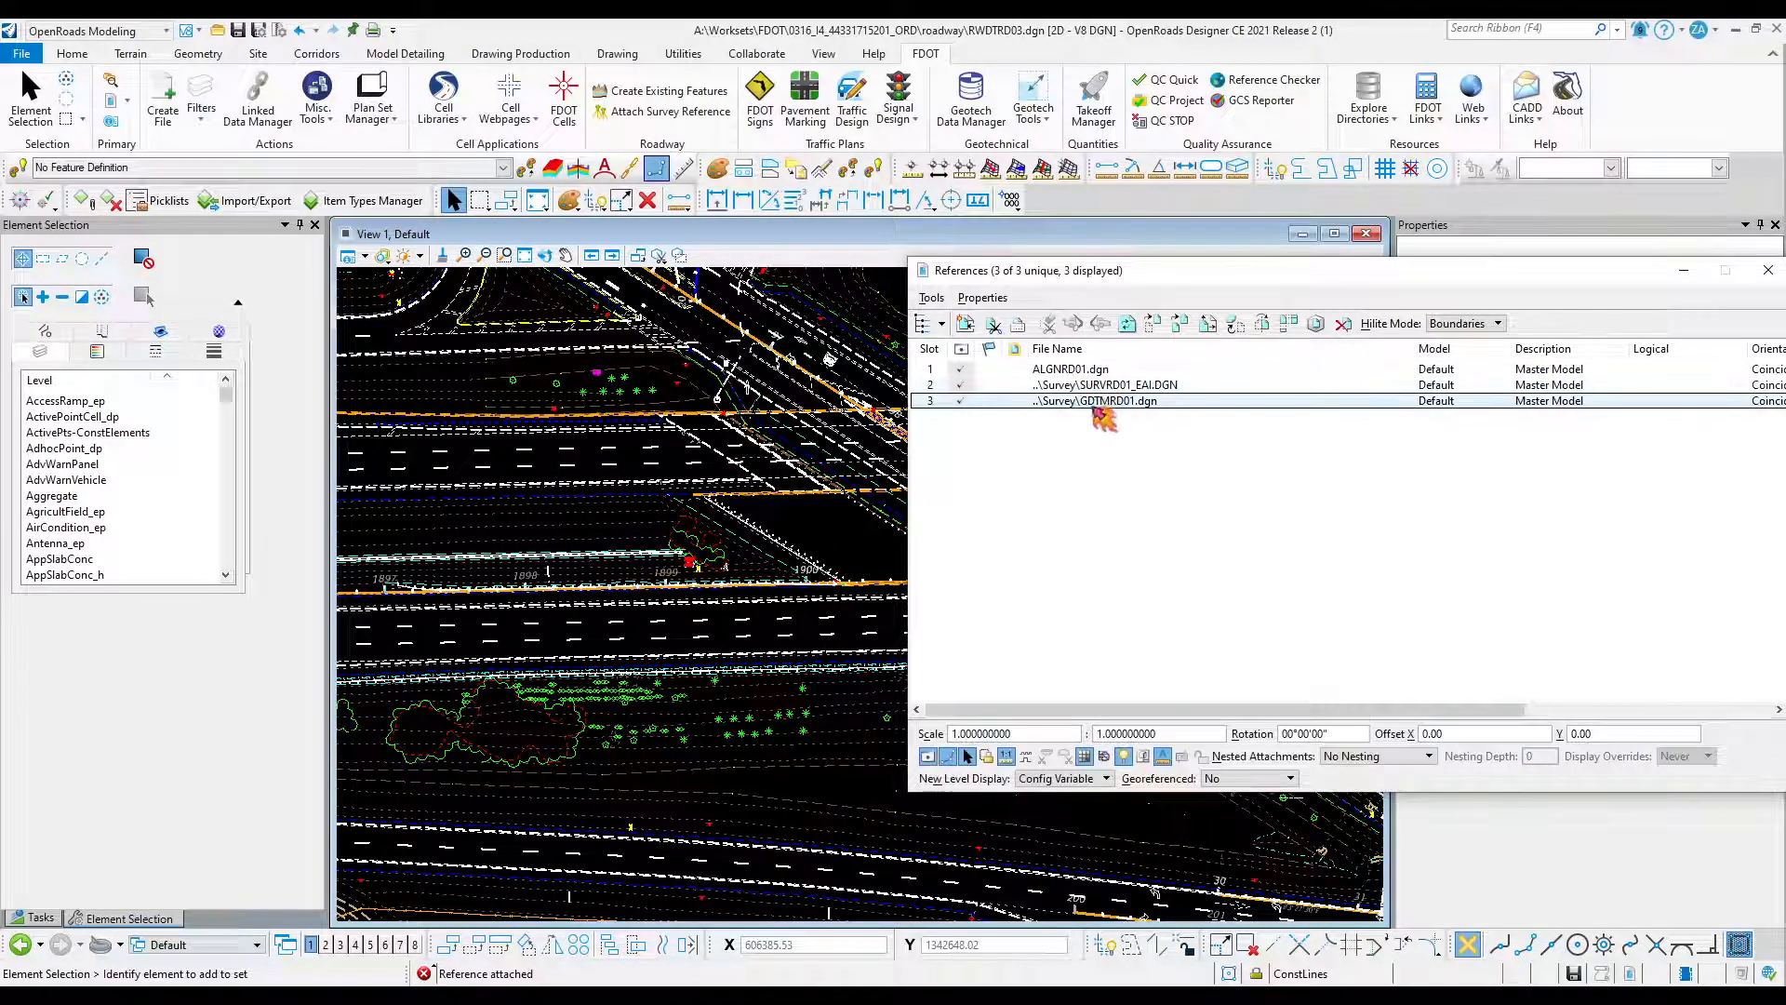
click(960, 401)
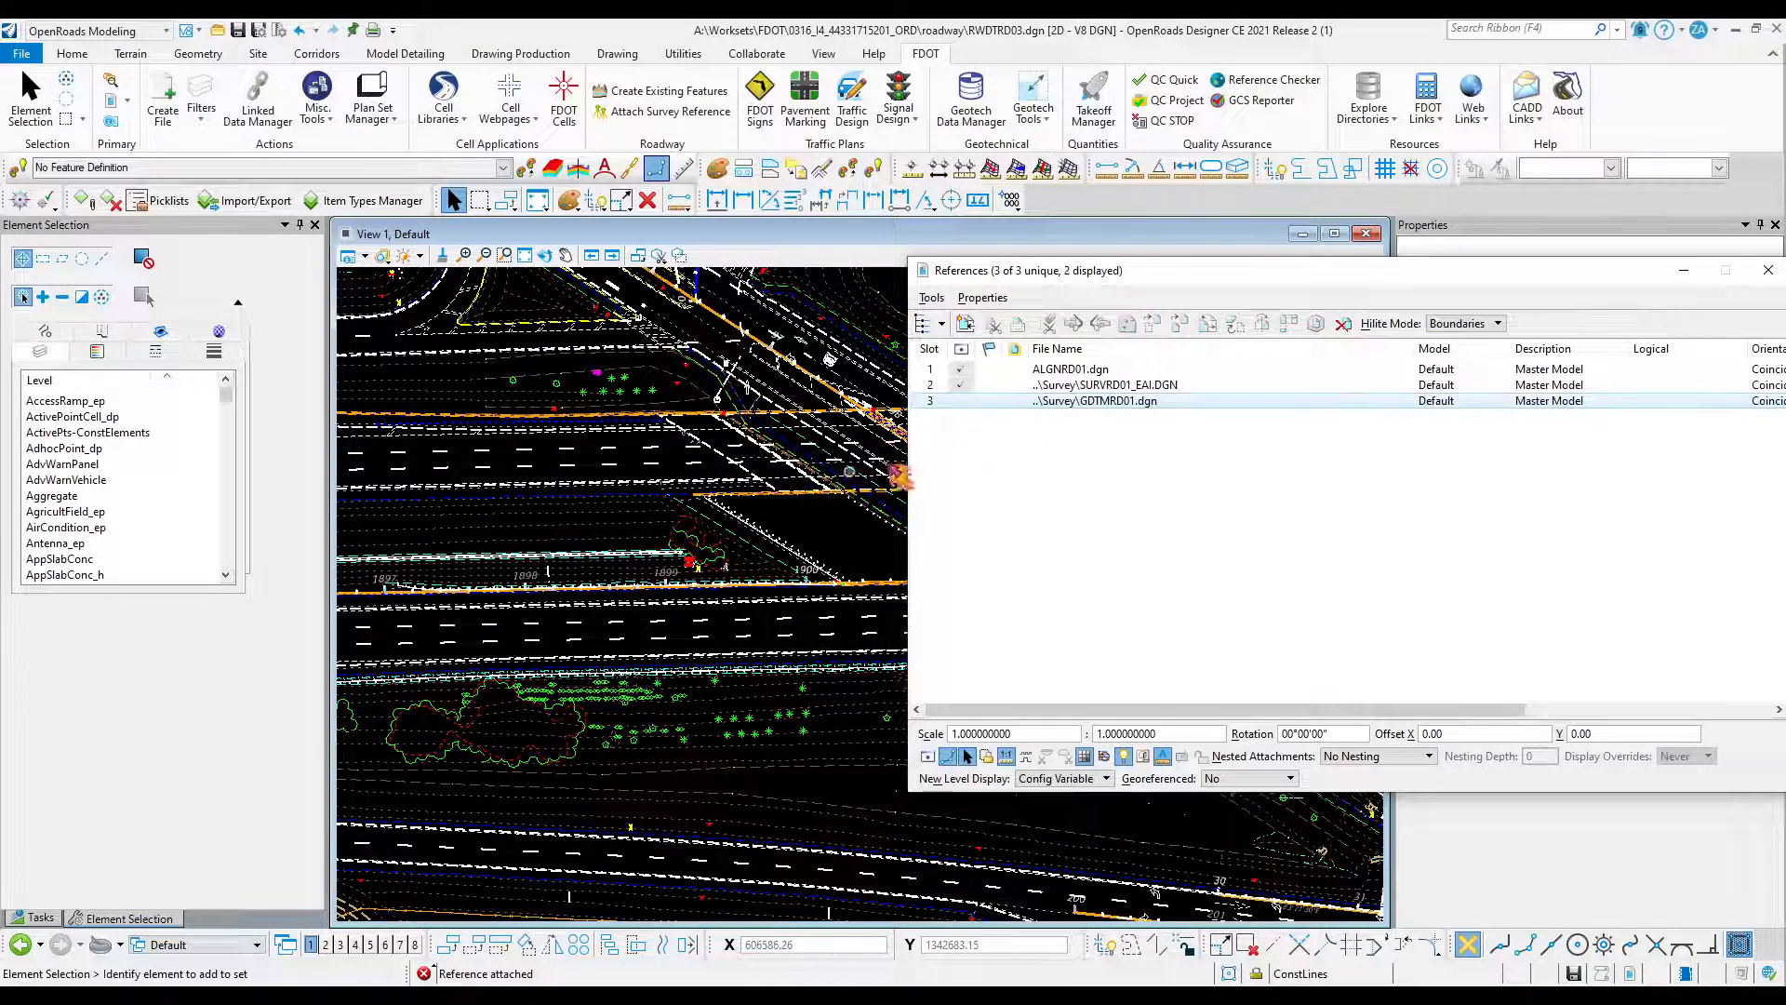
scroll(823, 542, down, 4)
scroll(822, 543, up, 3)
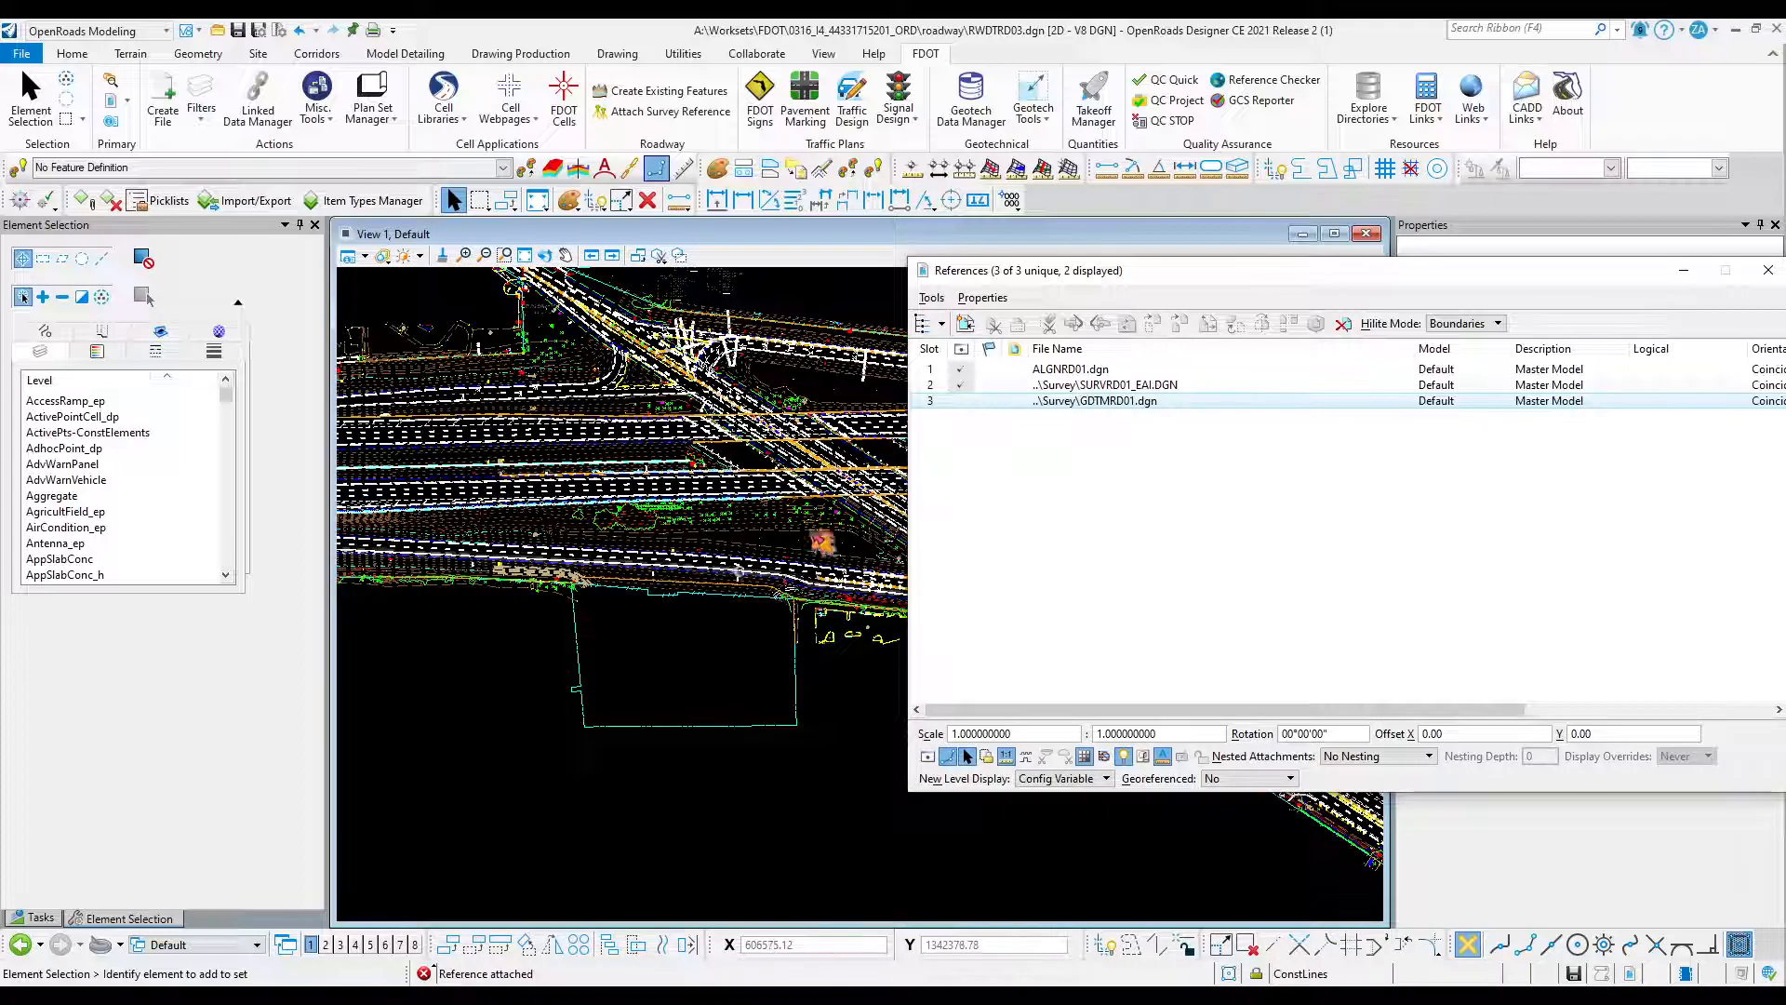
Thaw the DTM_ex level of the SURVRD01_EAI.DGN reference using Global Freeze and inspect the terrain boundary in View 1.
click(1093, 386)
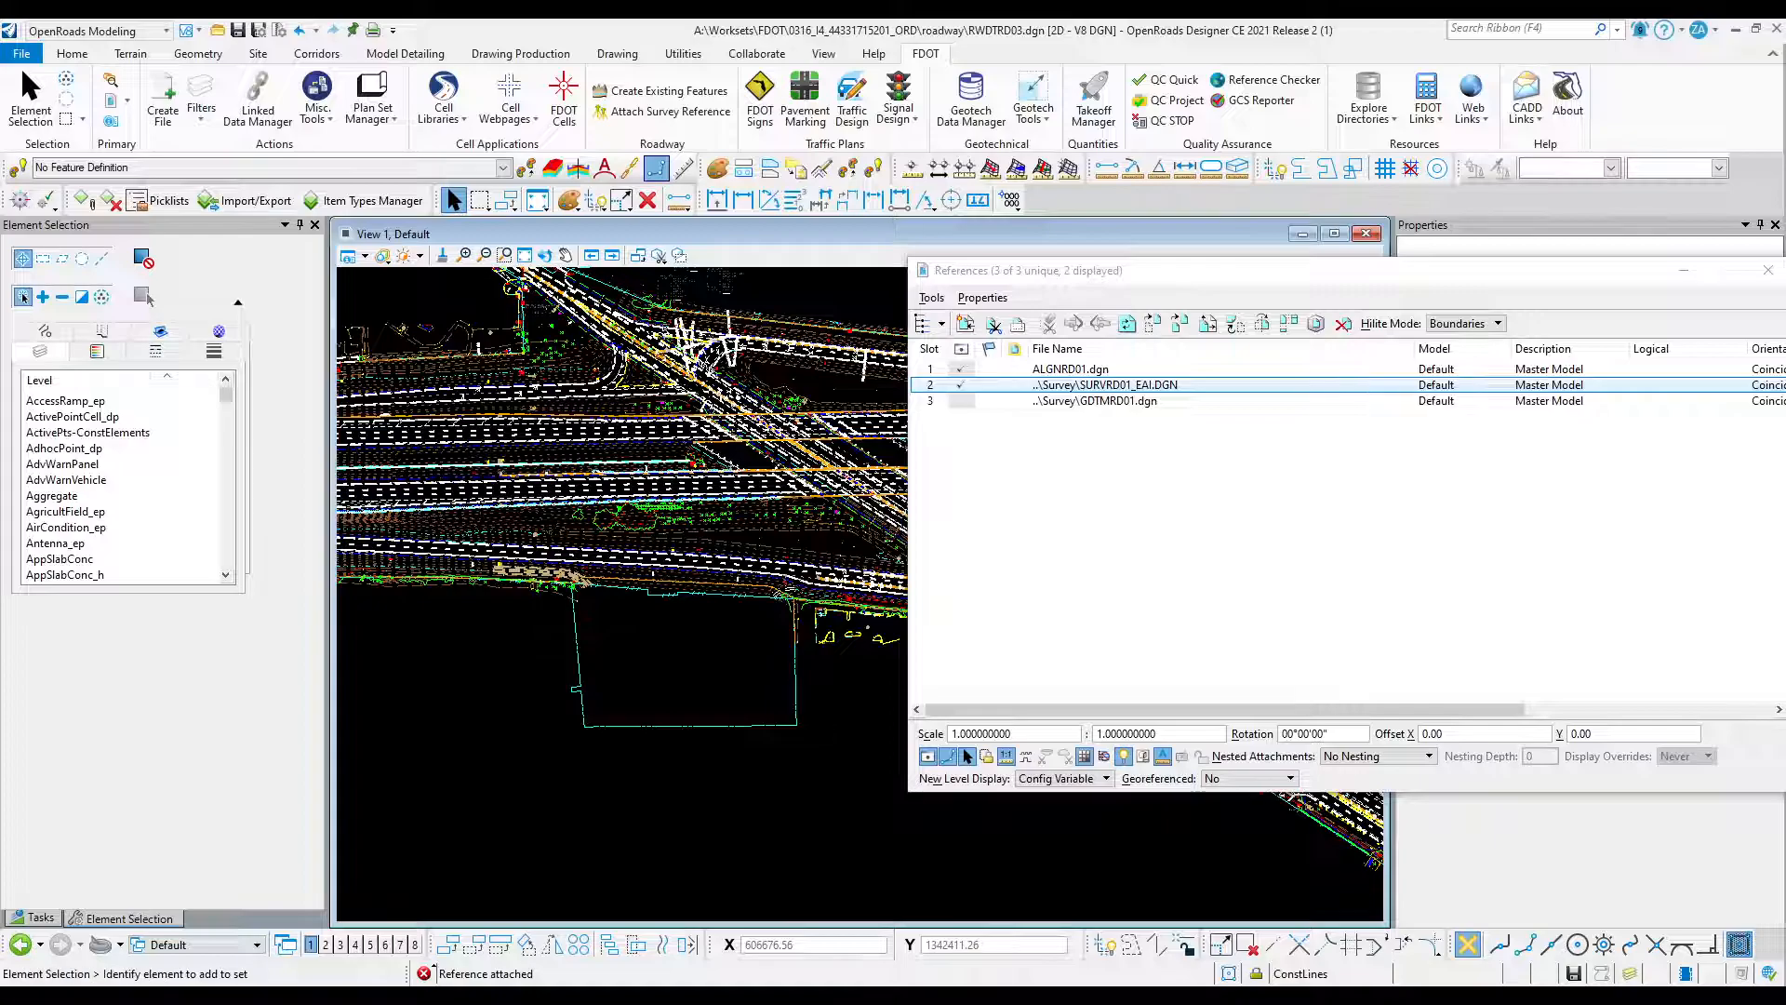
drag(0, 372, 1053, 107)
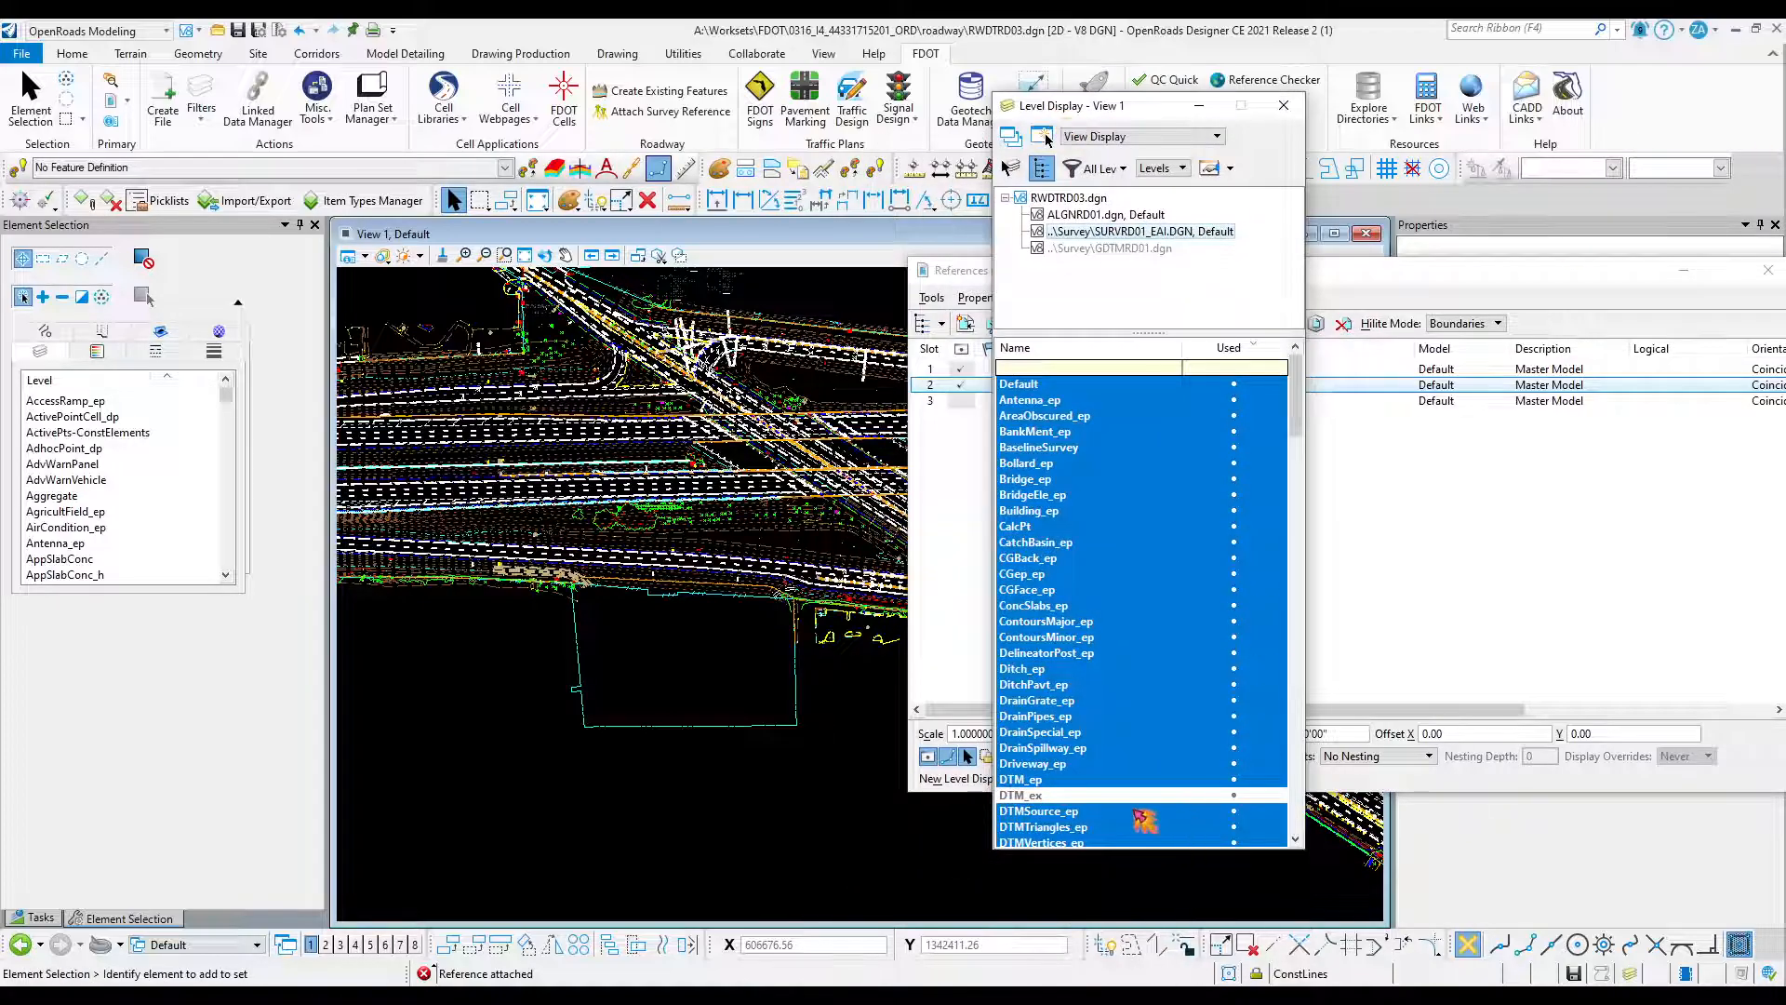
click(1138, 136)
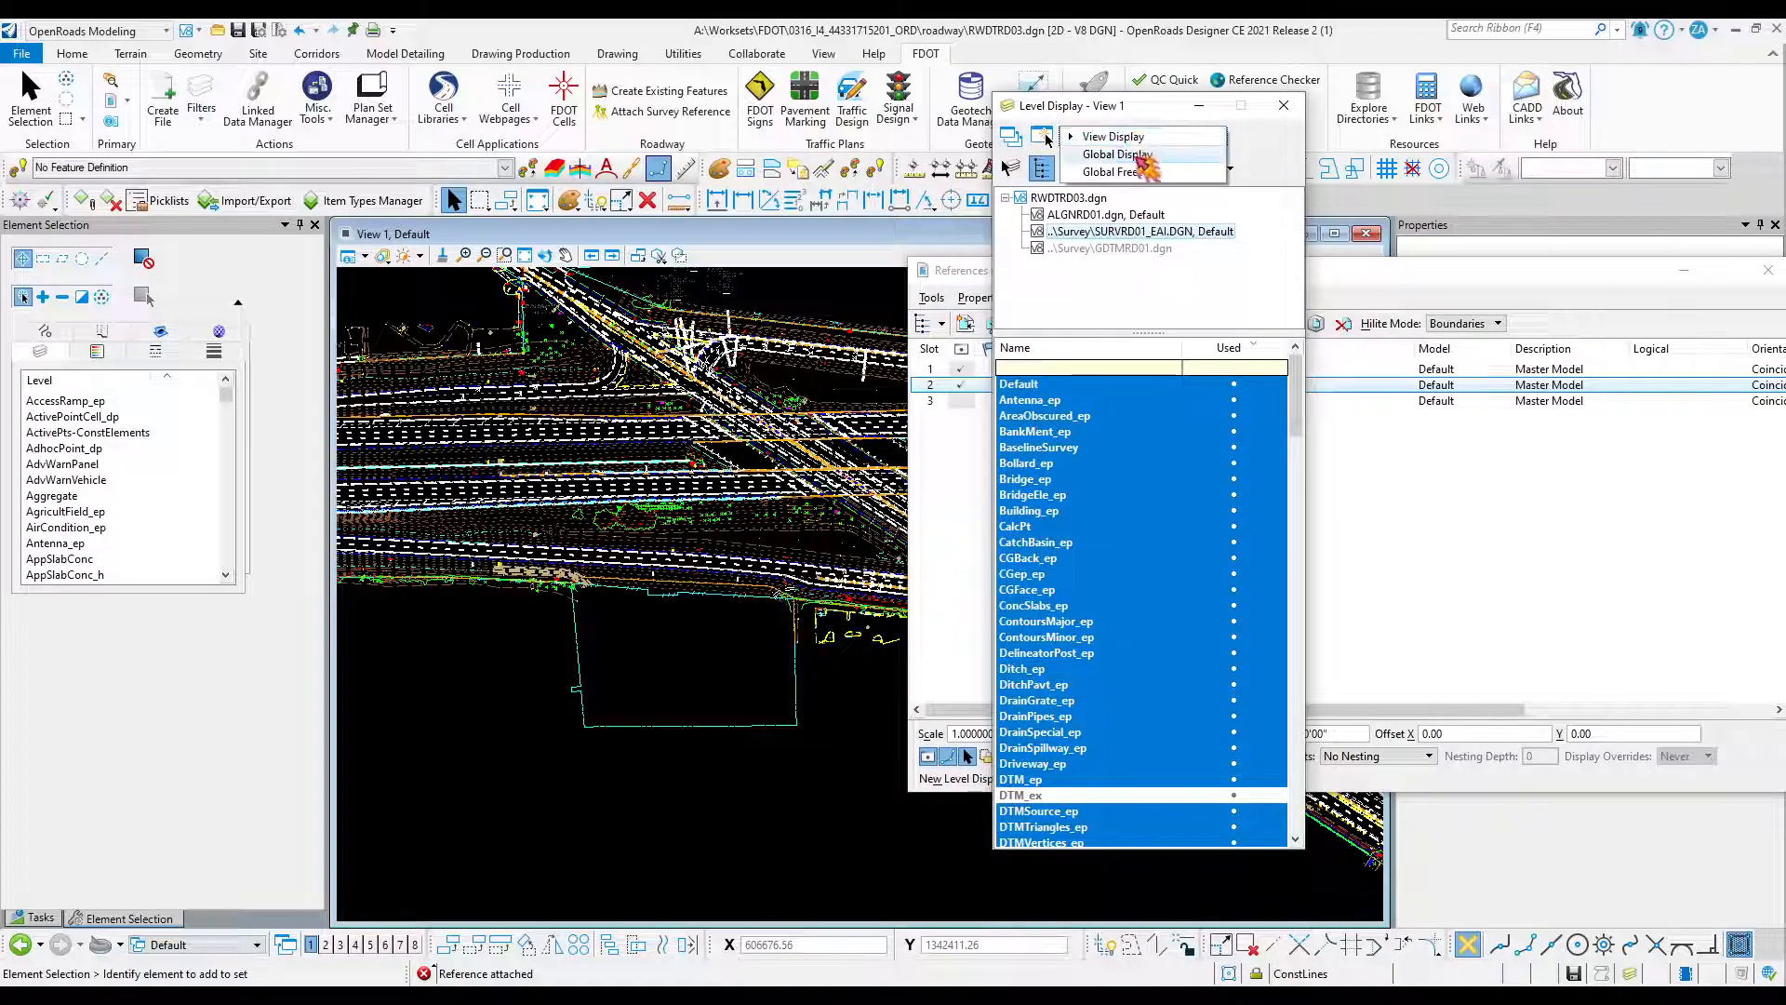
click(1146, 170)
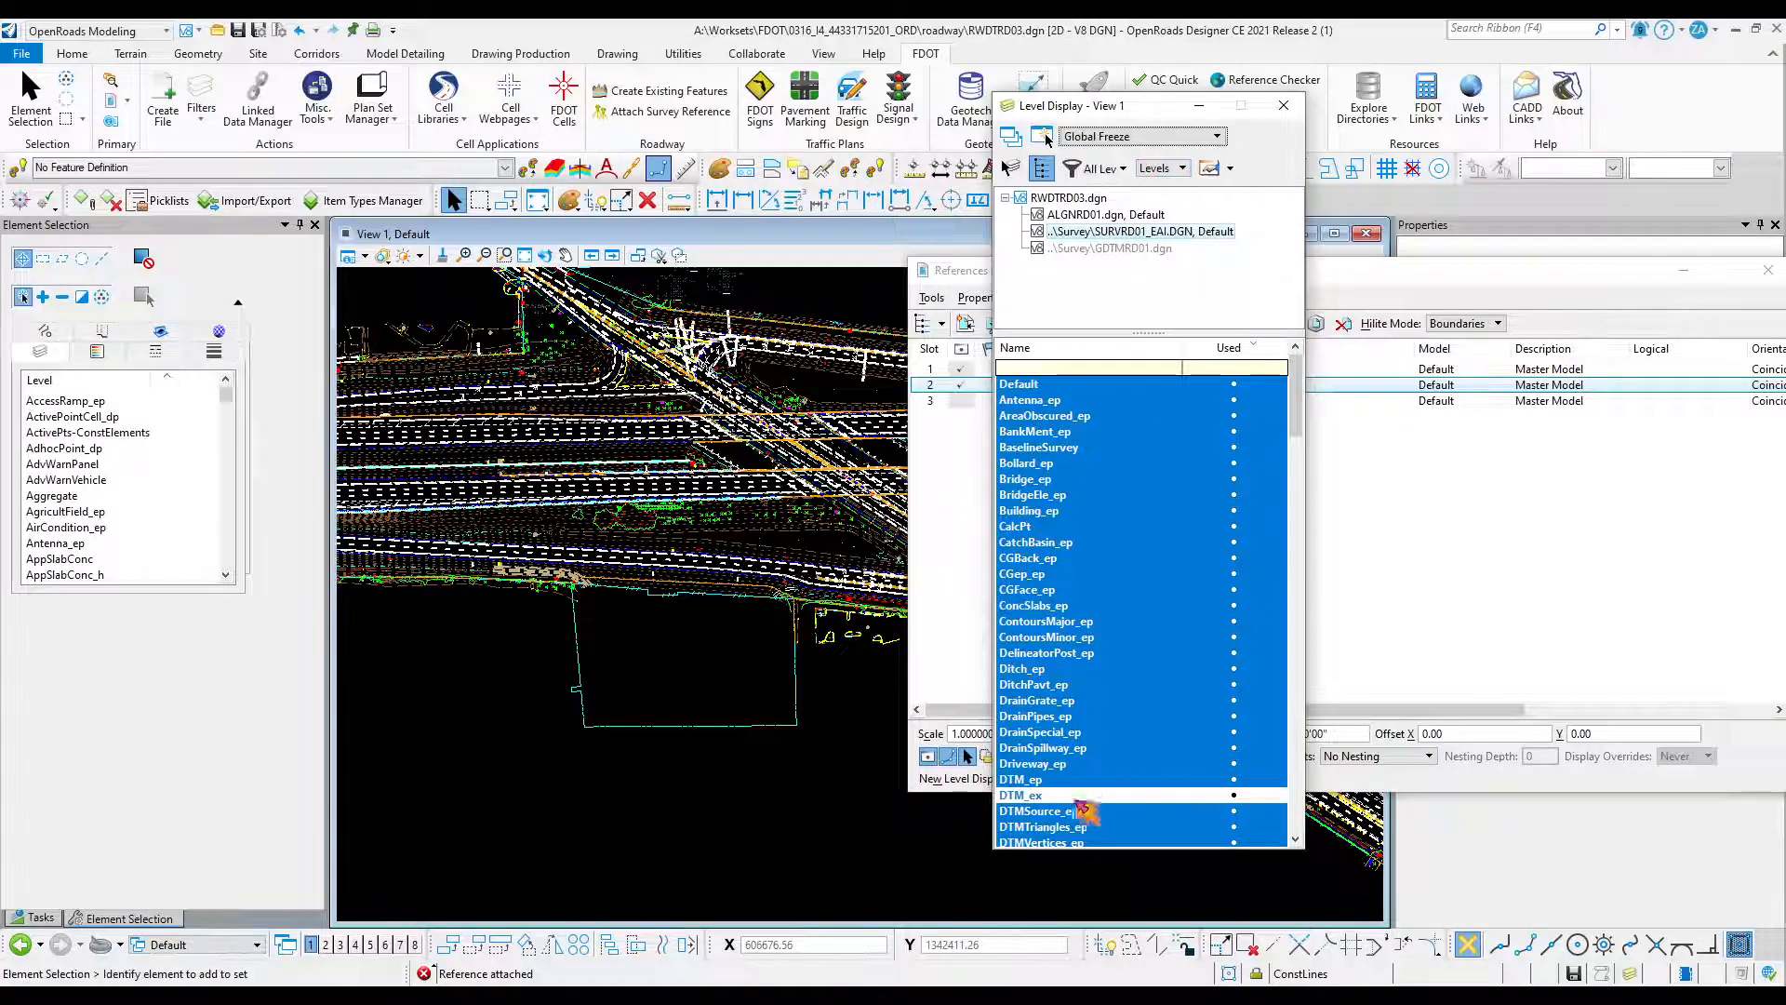
click(1087, 796)
scroll(600, 626, up, 4)
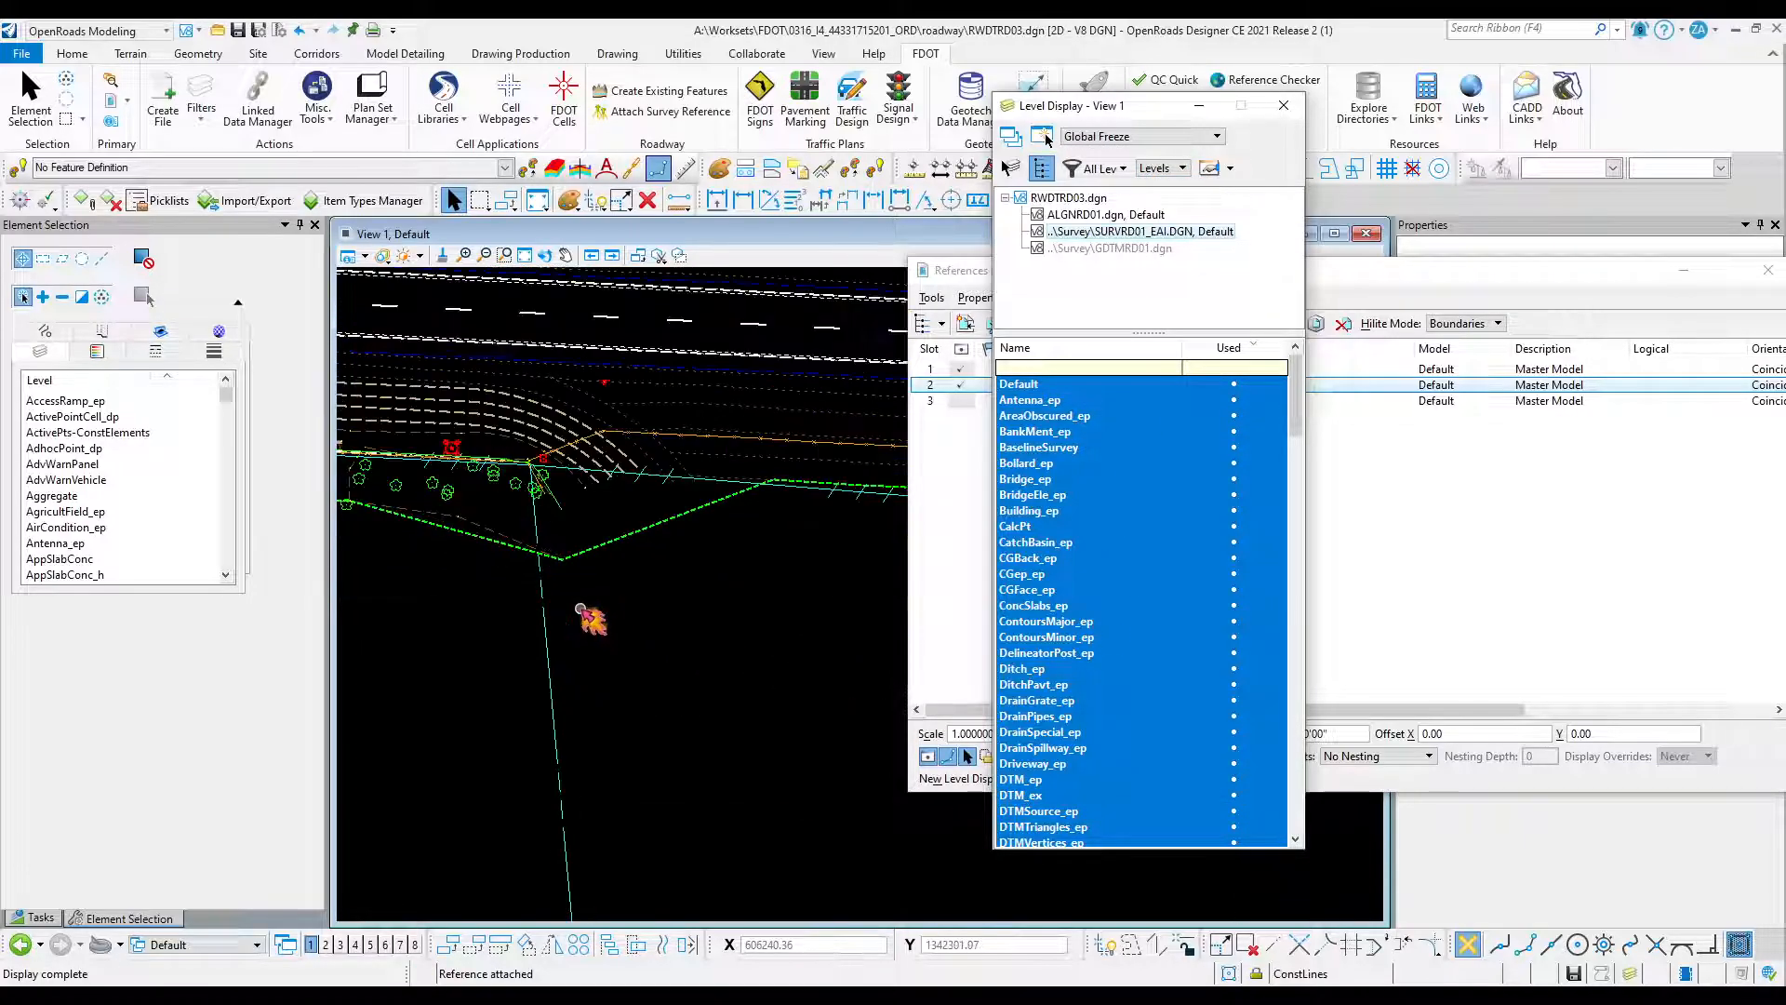
mouse_move(614, 535)
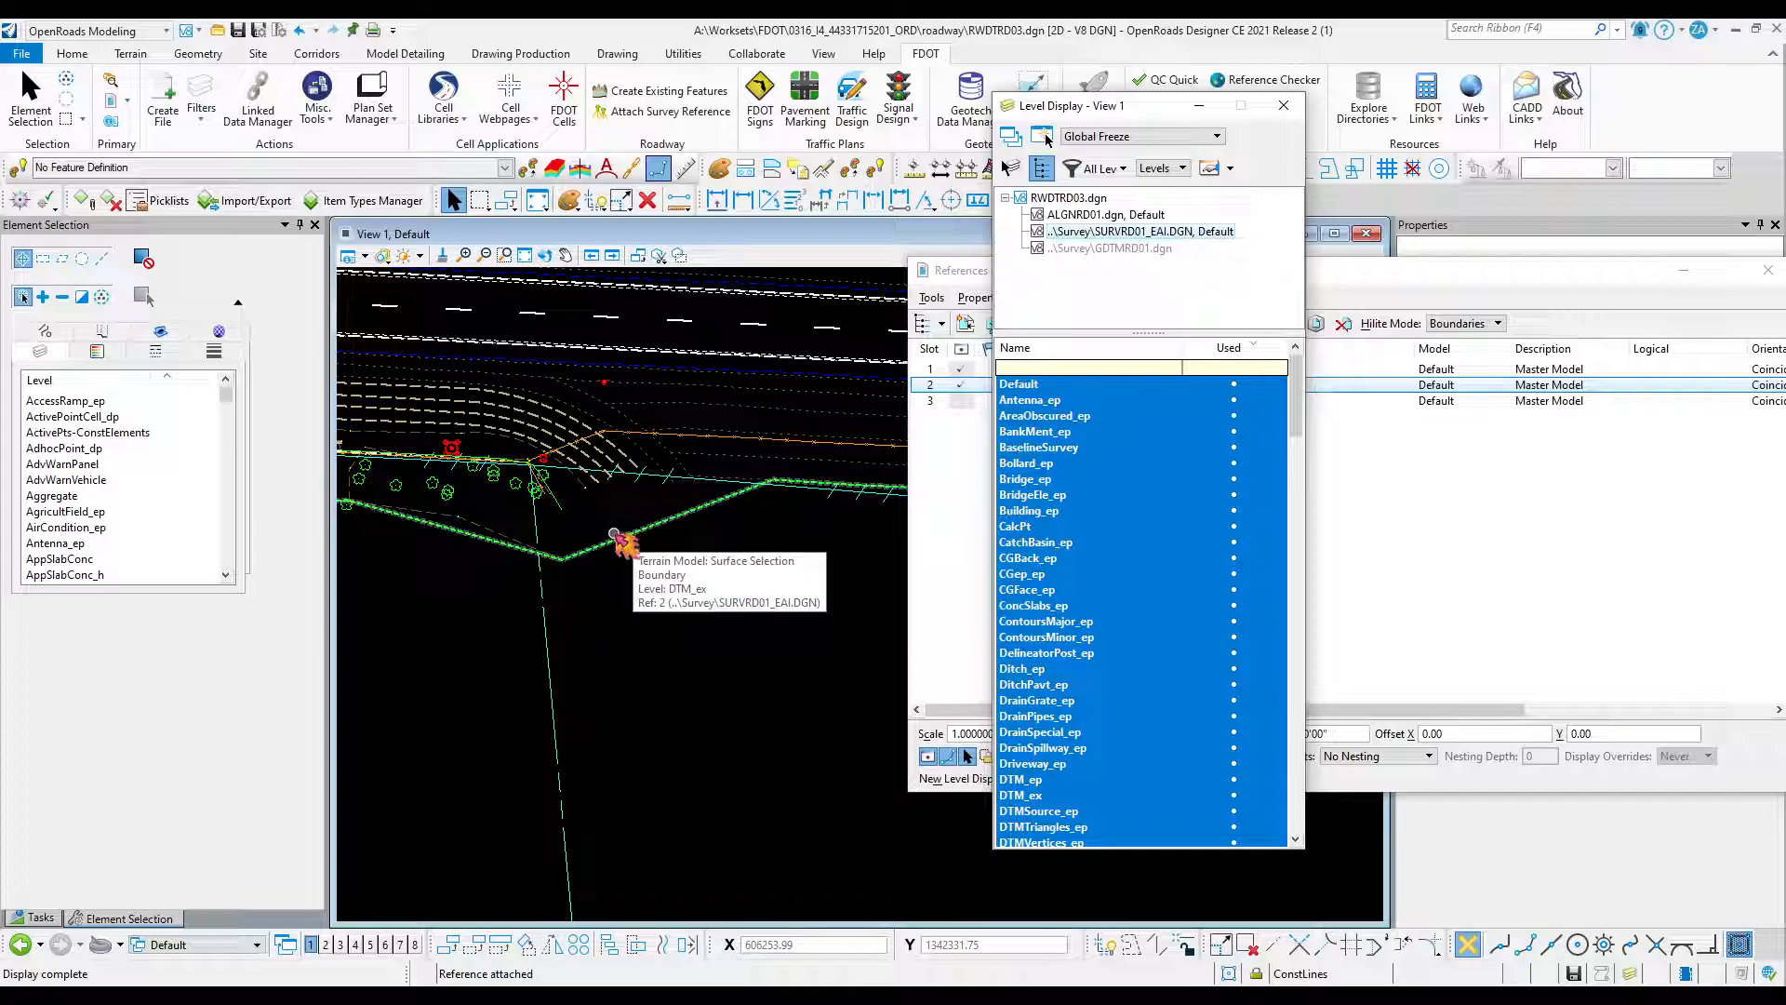
scroll(614, 535, down, 2)
scroll(643, 532, up, 2)
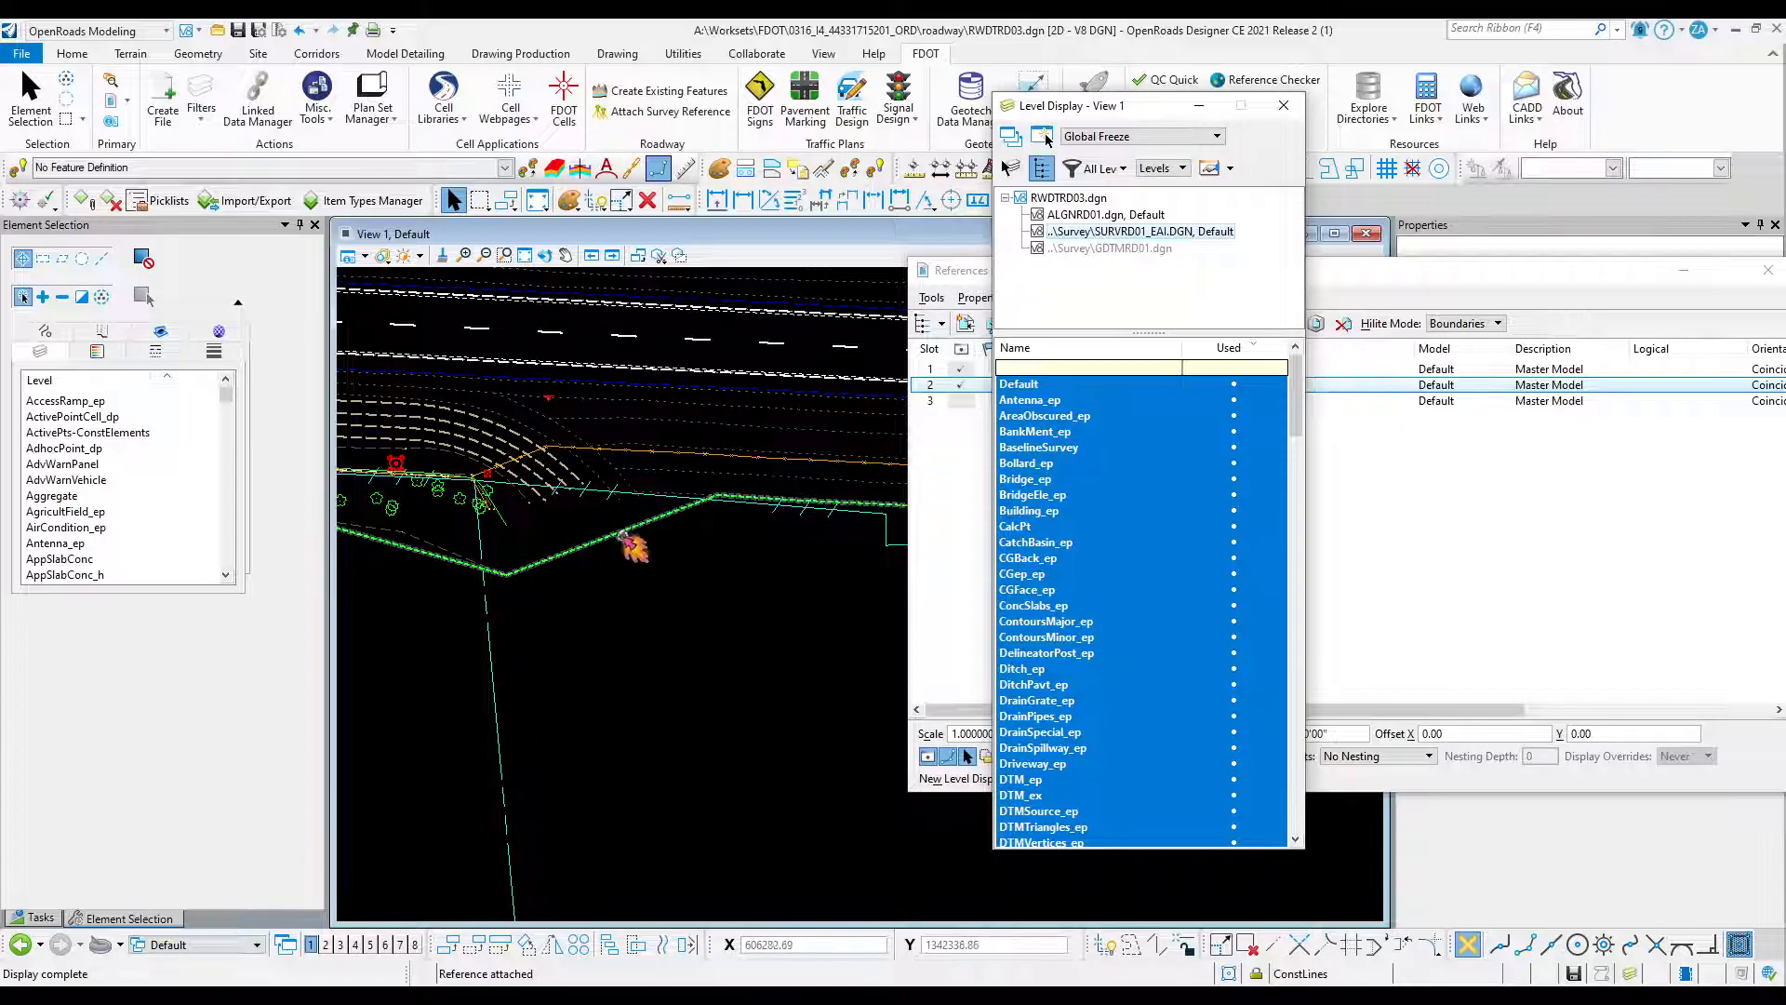
scroll(621, 536, down, 2)
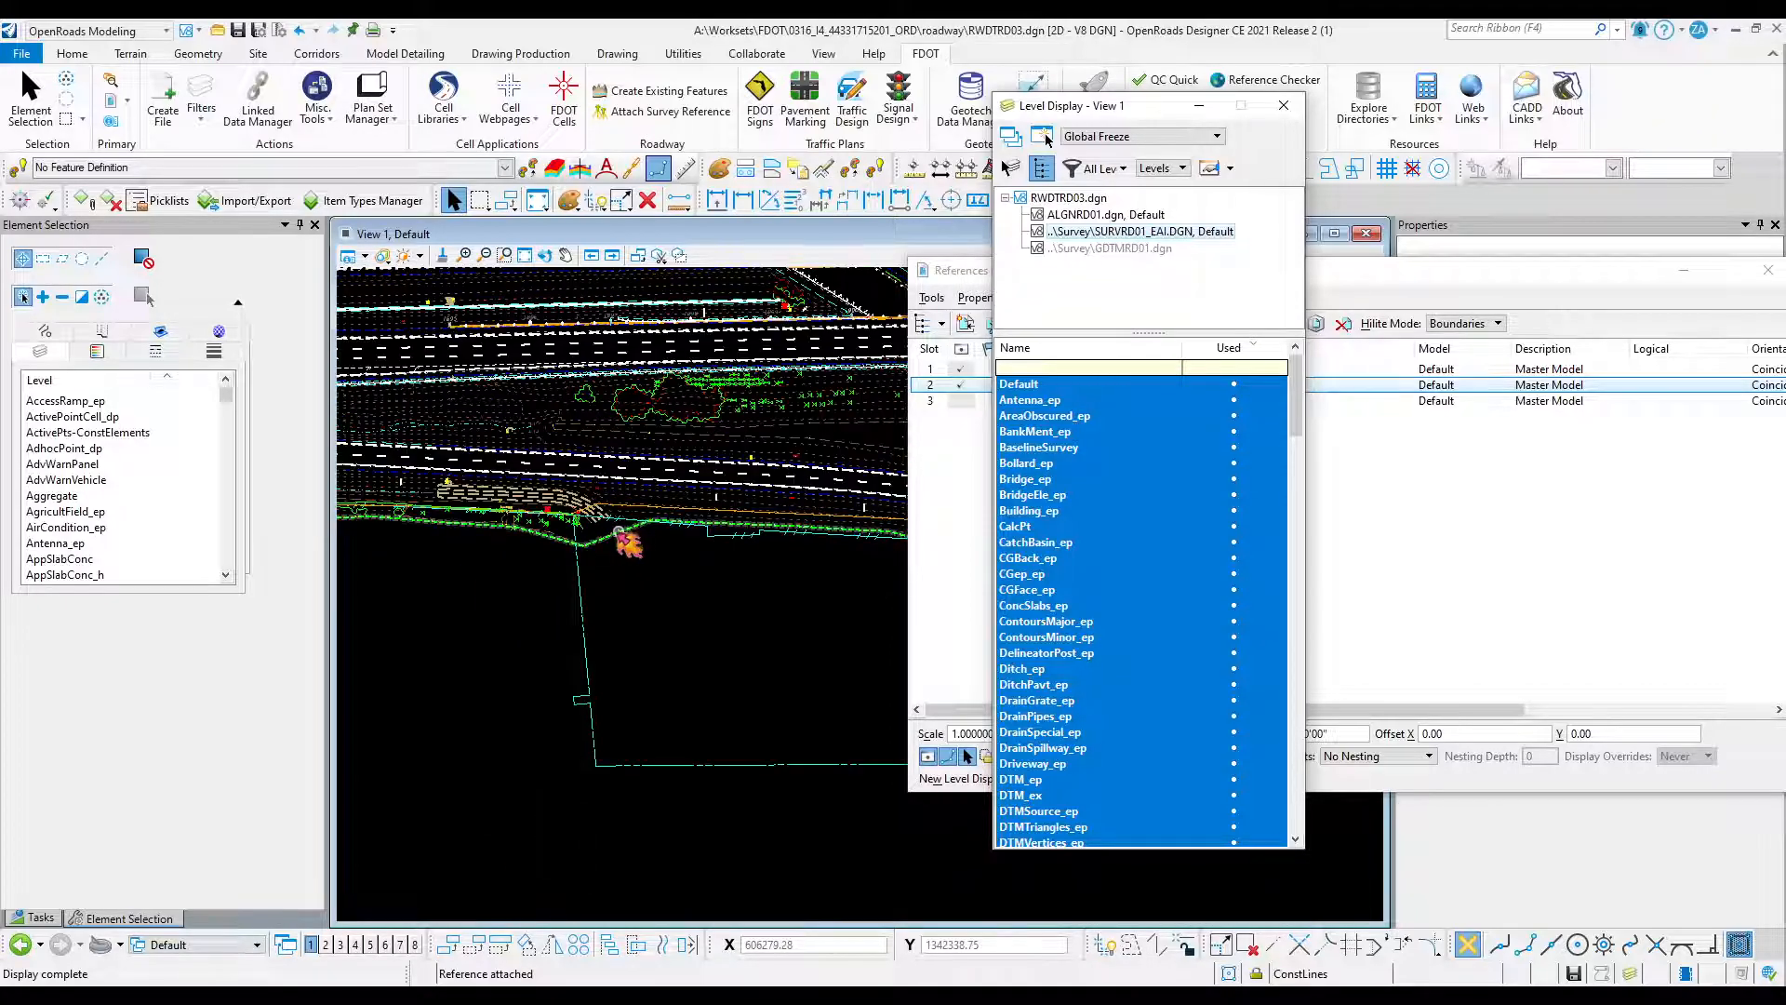
Freeze the DTM_ex level of SURVRD01_EAI.DGN, set Level Display back to View Display, and move its window out of the way.
click(1044, 797)
click(1135, 140)
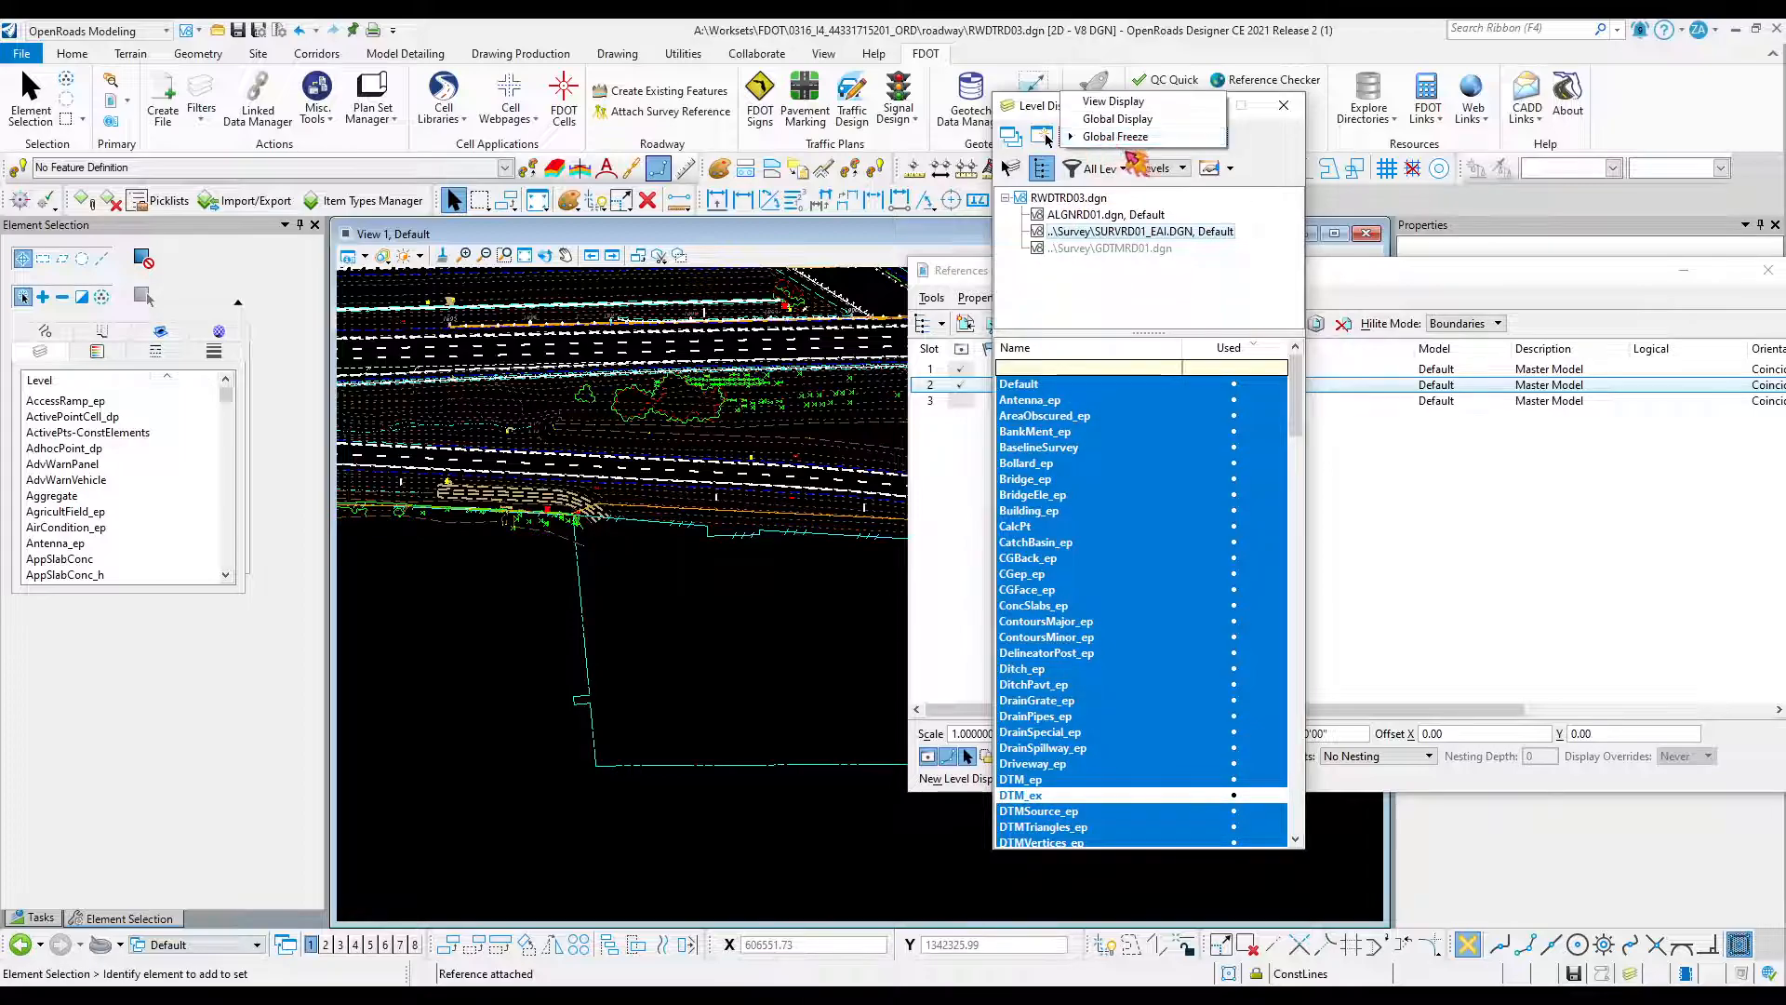
click(1134, 101)
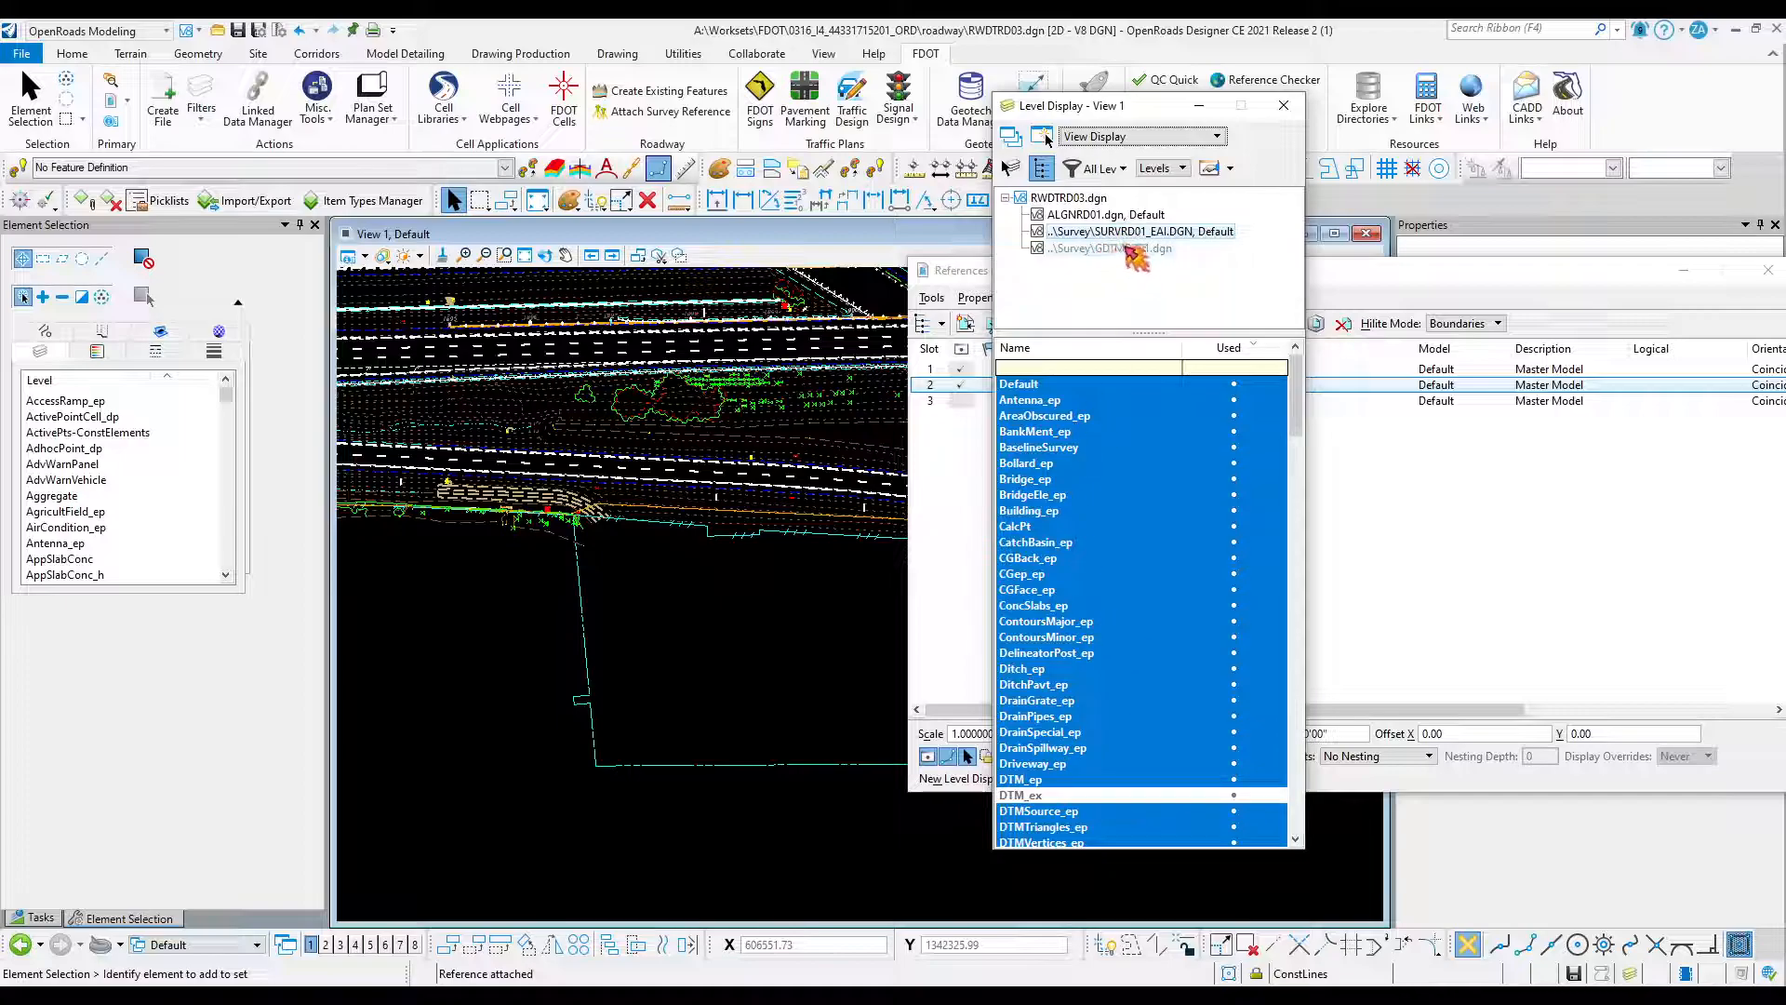
drag(1105, 106, 1451, 1004)
Turn off the display of the ALGNRD01.dgn and SURVRD01_EAI.DGN references and turn on GDTMRD01.dgn.
click(1060, 401)
click(1089, 385)
click(984, 370)
click(962, 371)
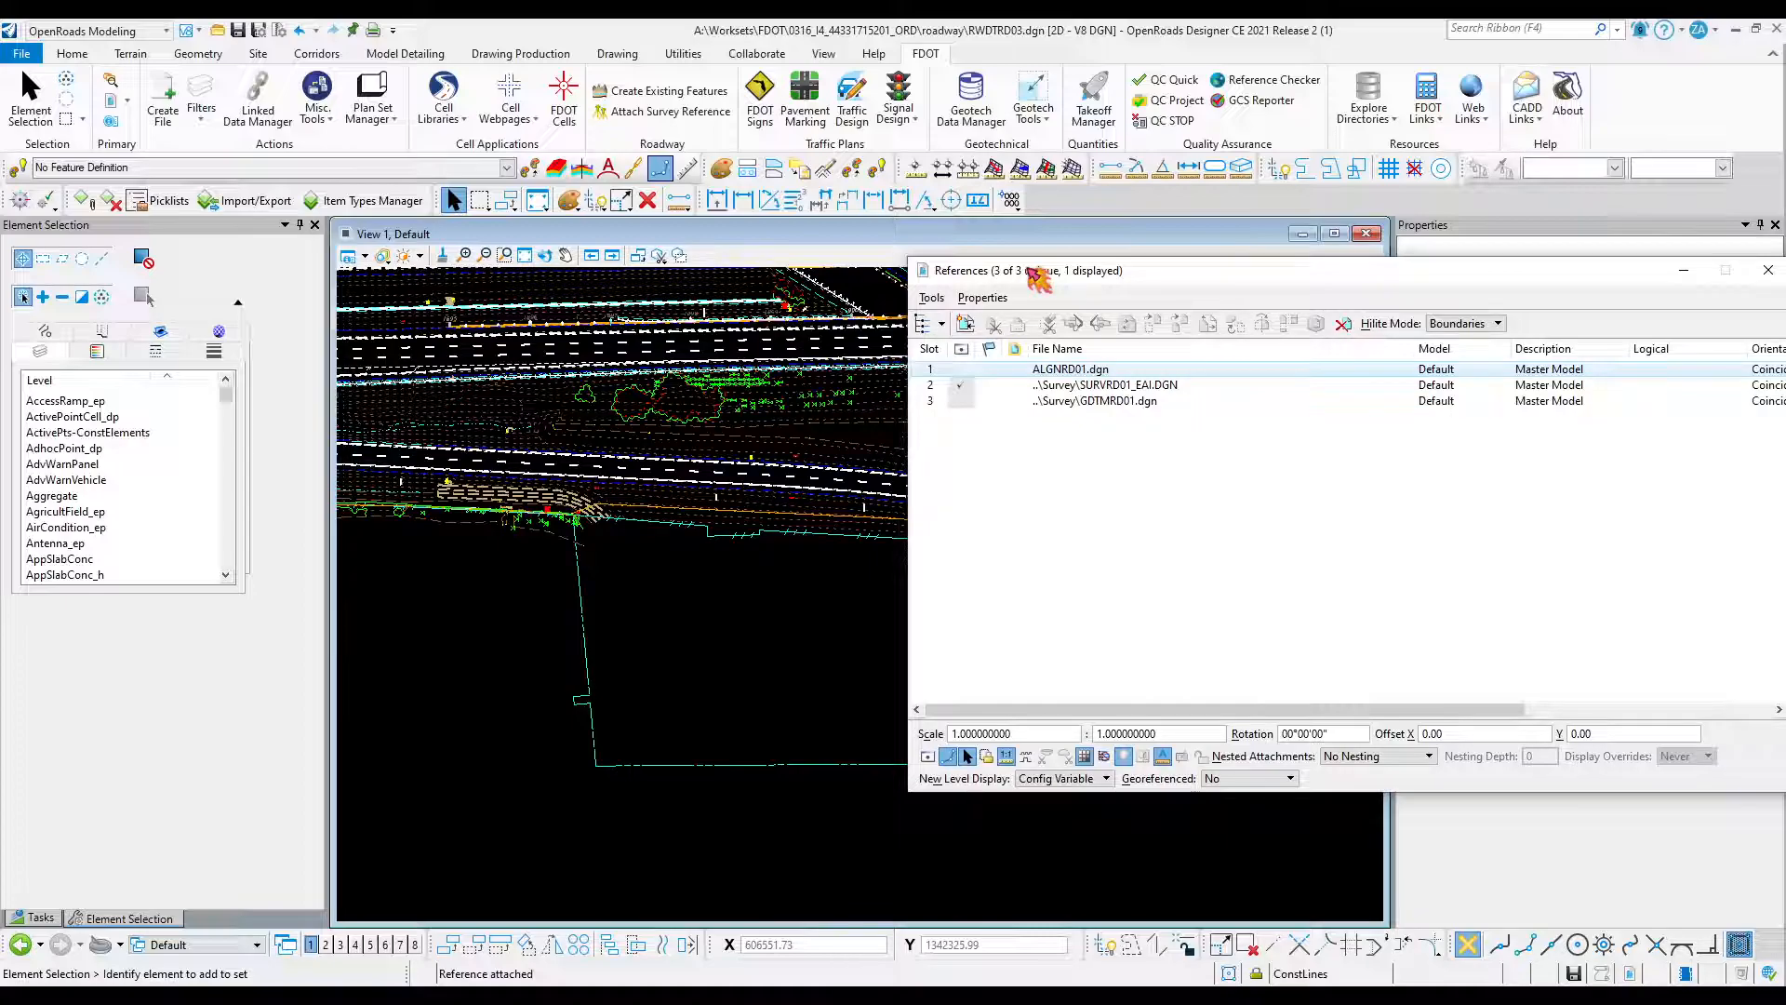
click(1070, 401)
click(960, 401)
click(960, 384)
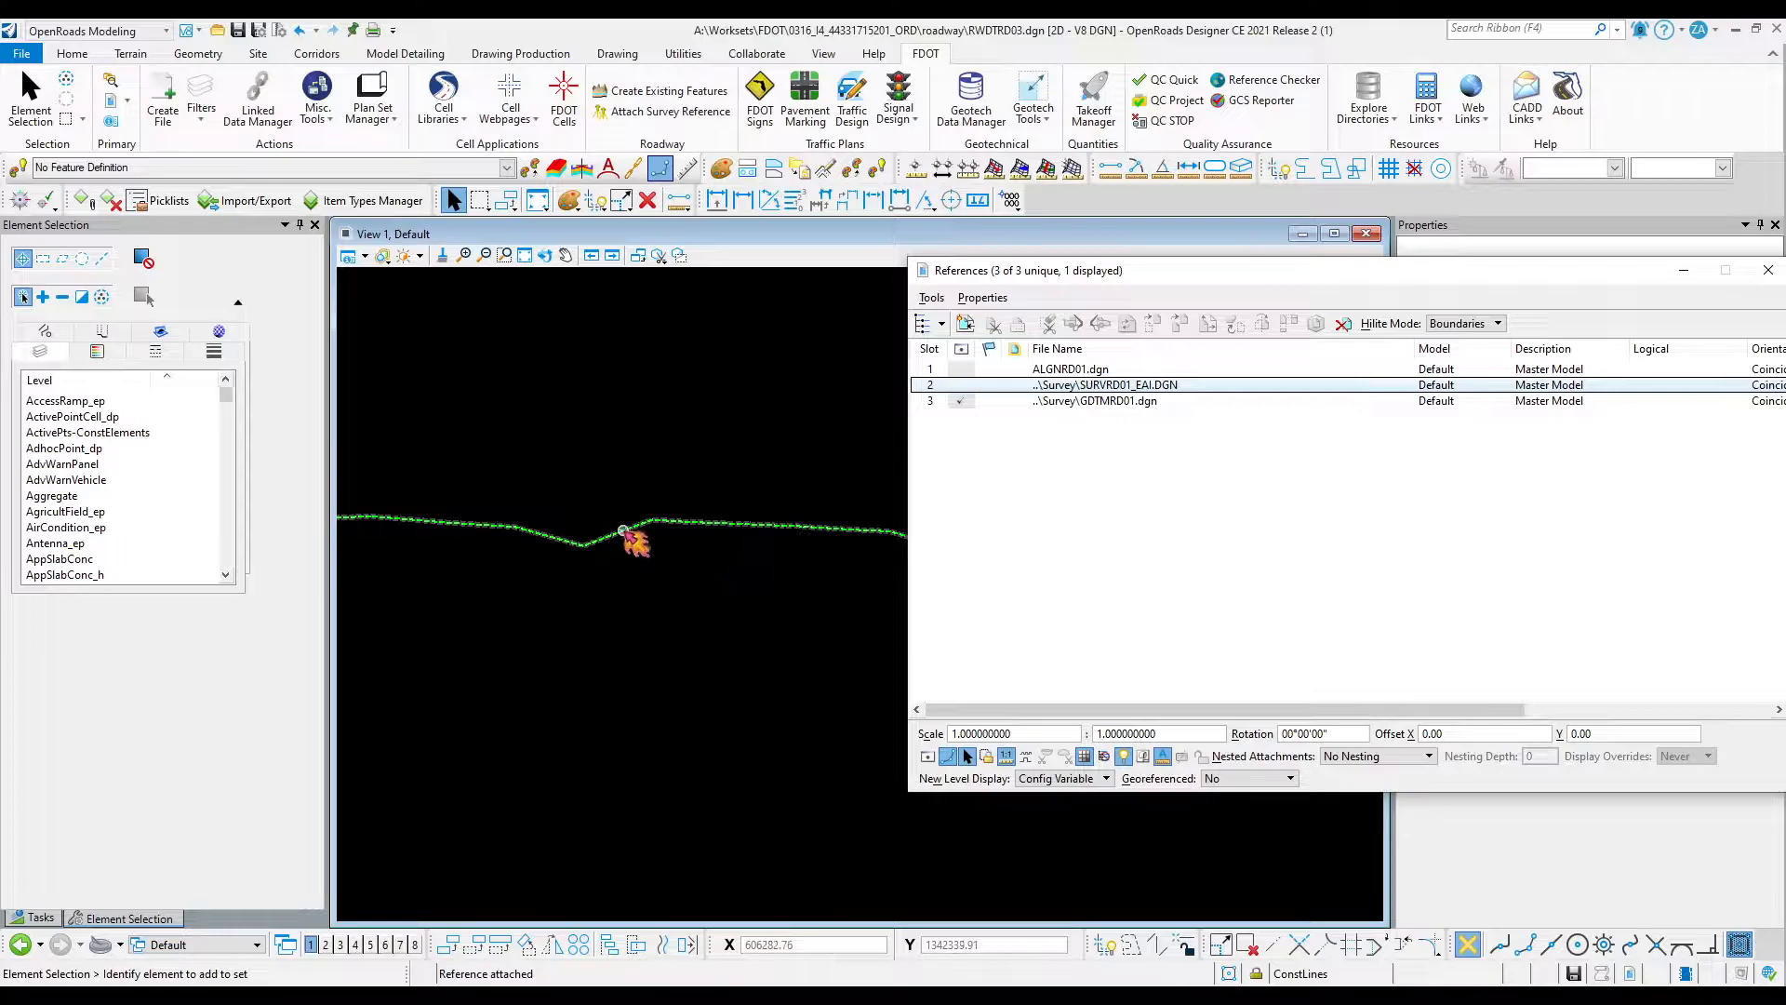
Set the GDTMRD01.dgn terrain as the active terrain model, clear the selection and move the References window away.
click(624, 531)
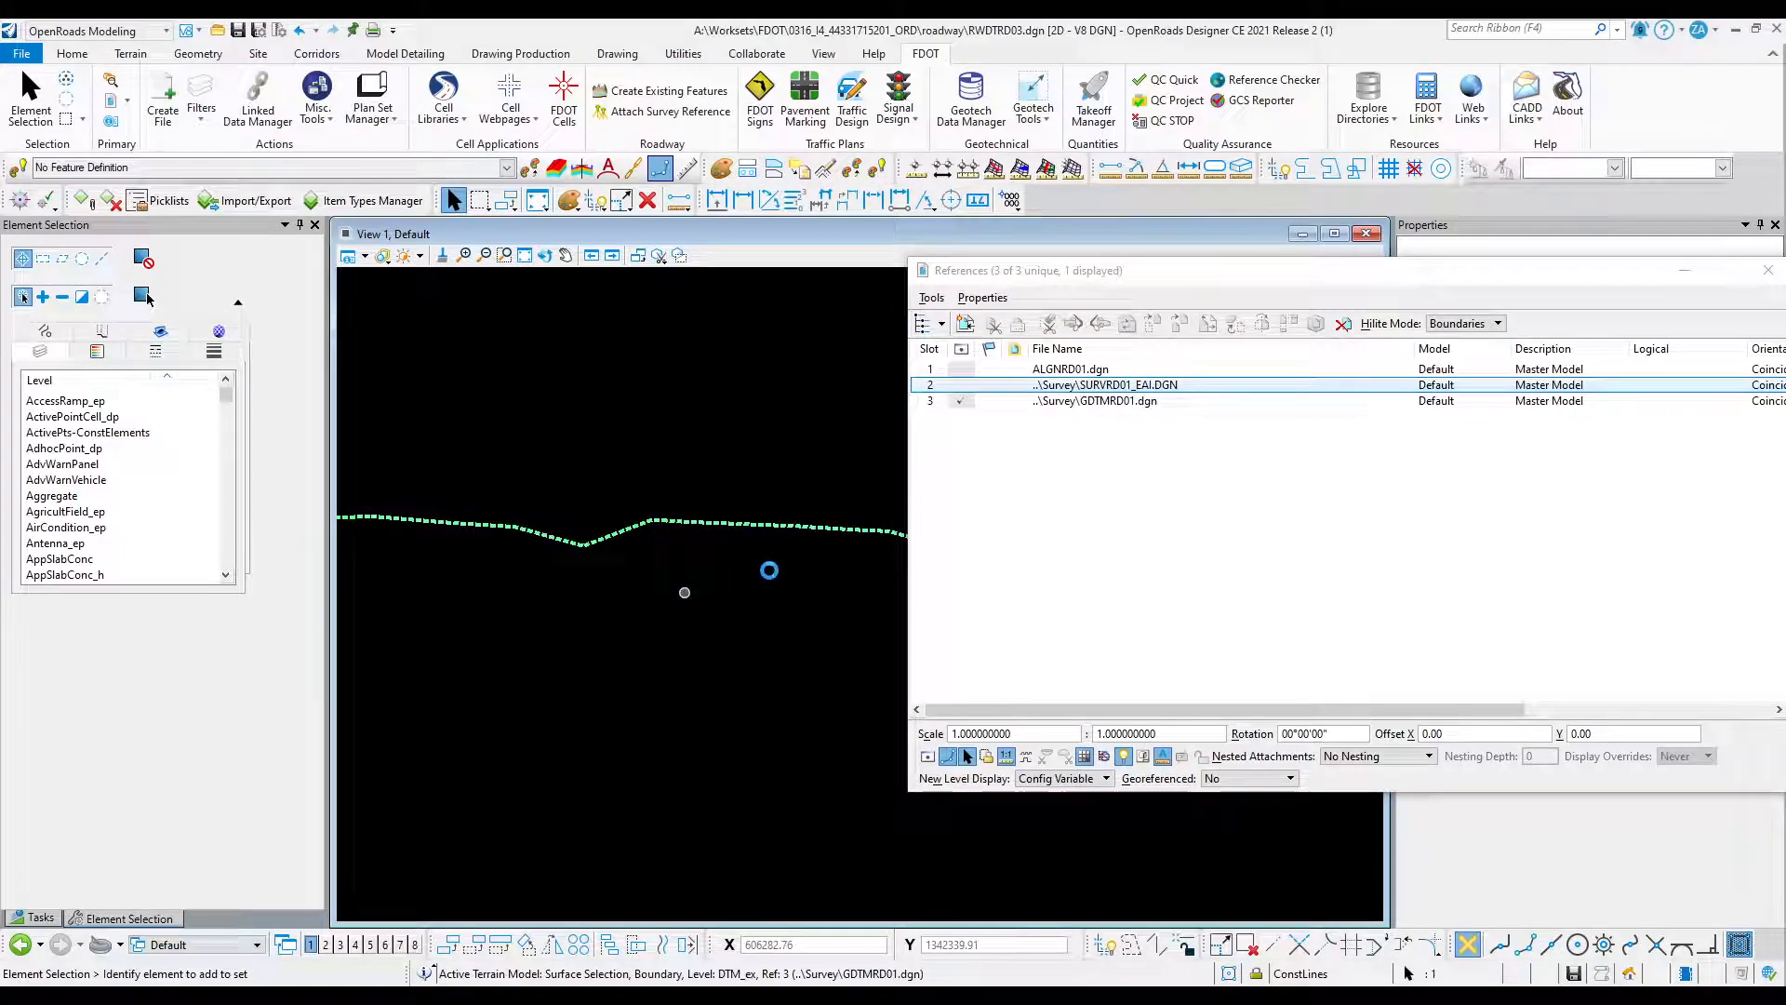
scroll(622, 507, down, 4)
scroll(654, 518, down, 4)
scroll(653, 523, up, 3)
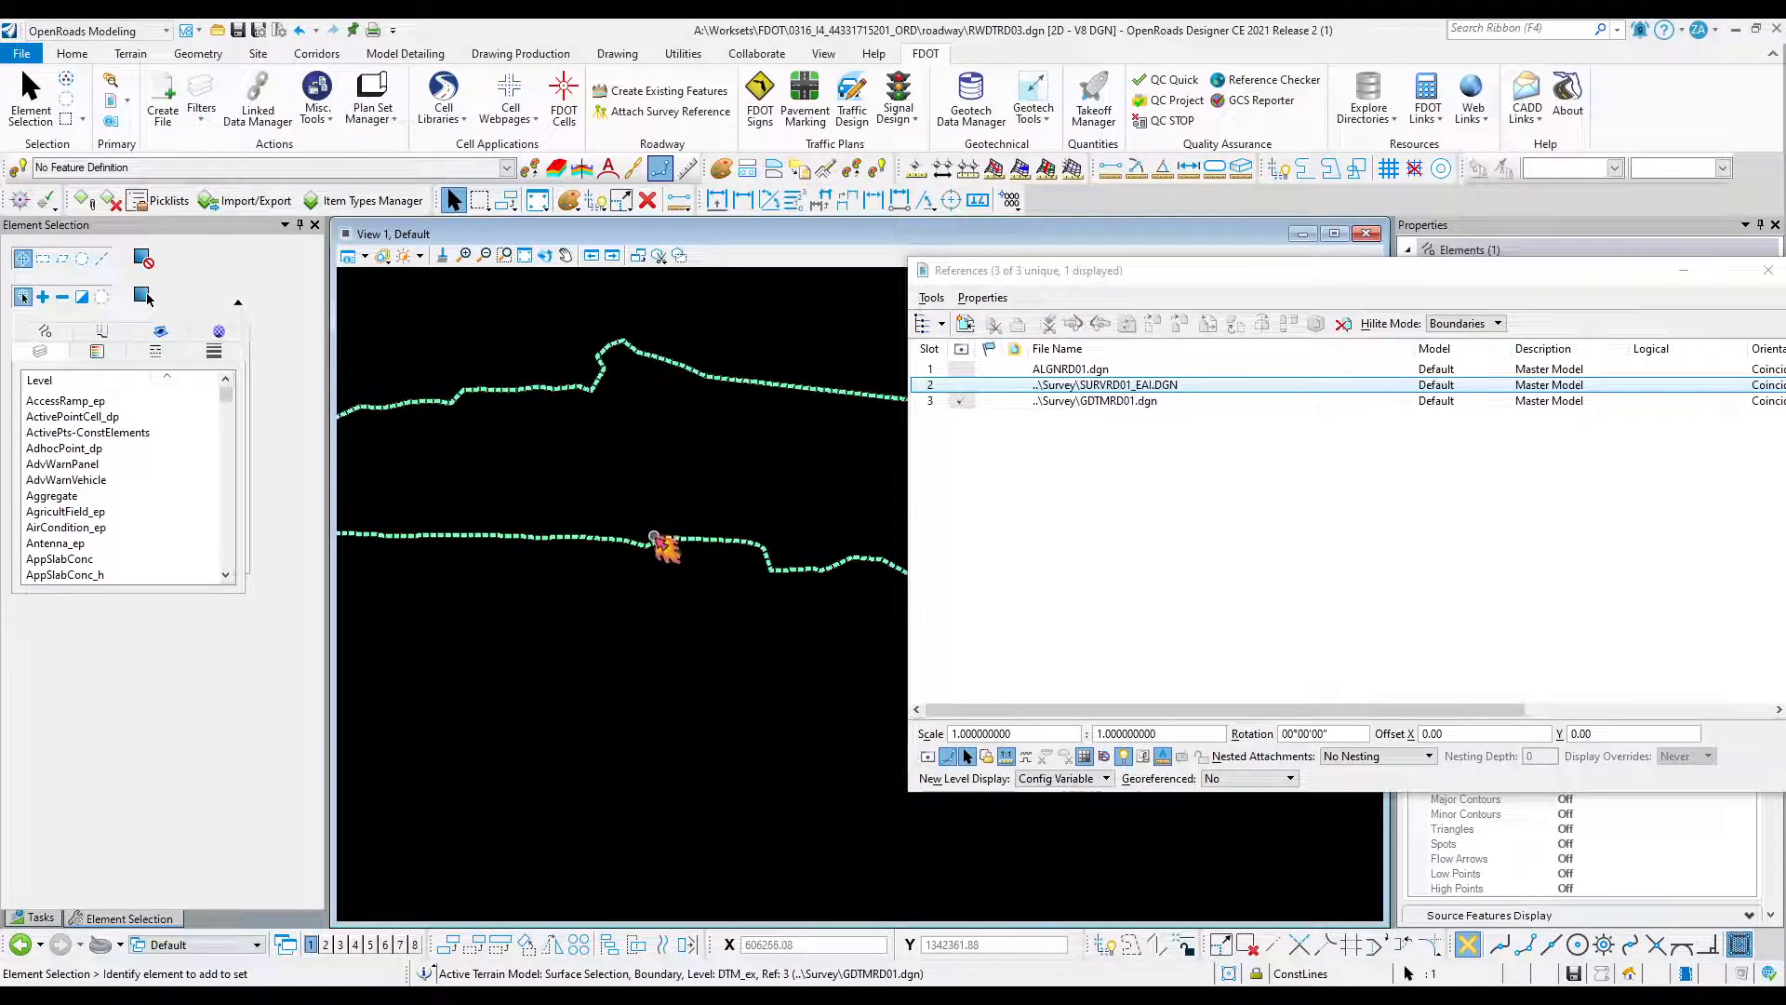
mouse_move(700, 539)
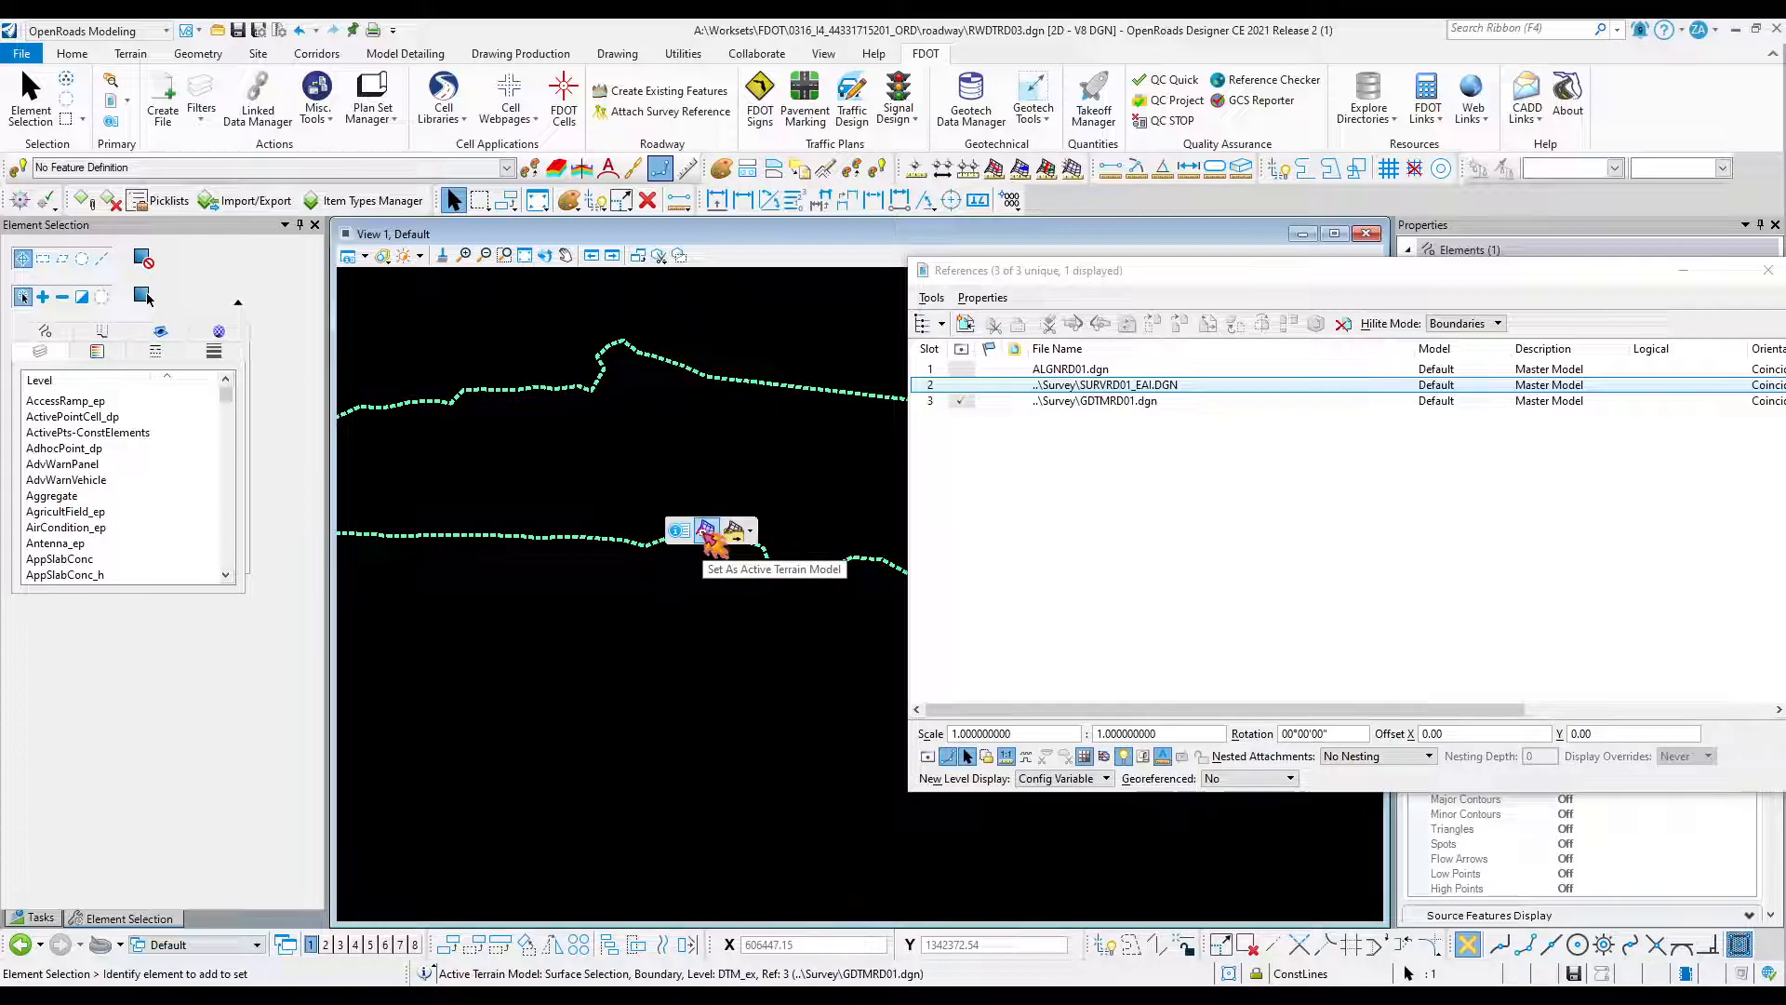
click(705, 532)
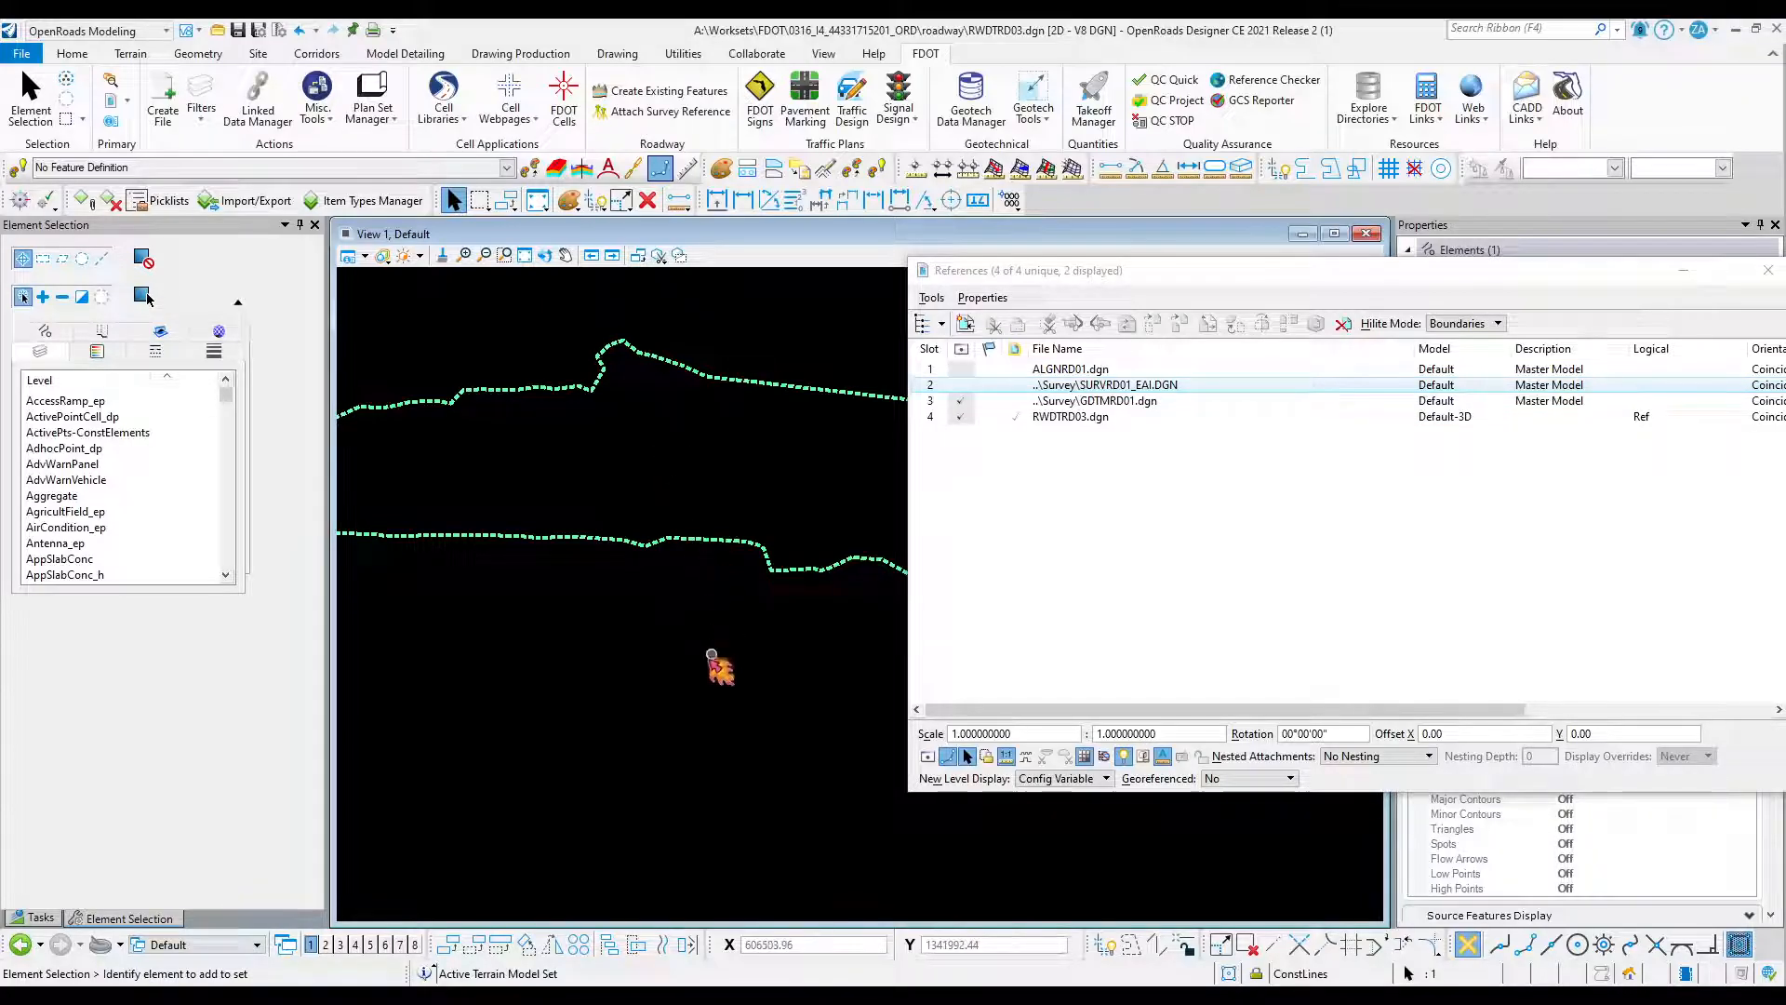
click(676, 636)
drag(1060, 294, 1785, 302)
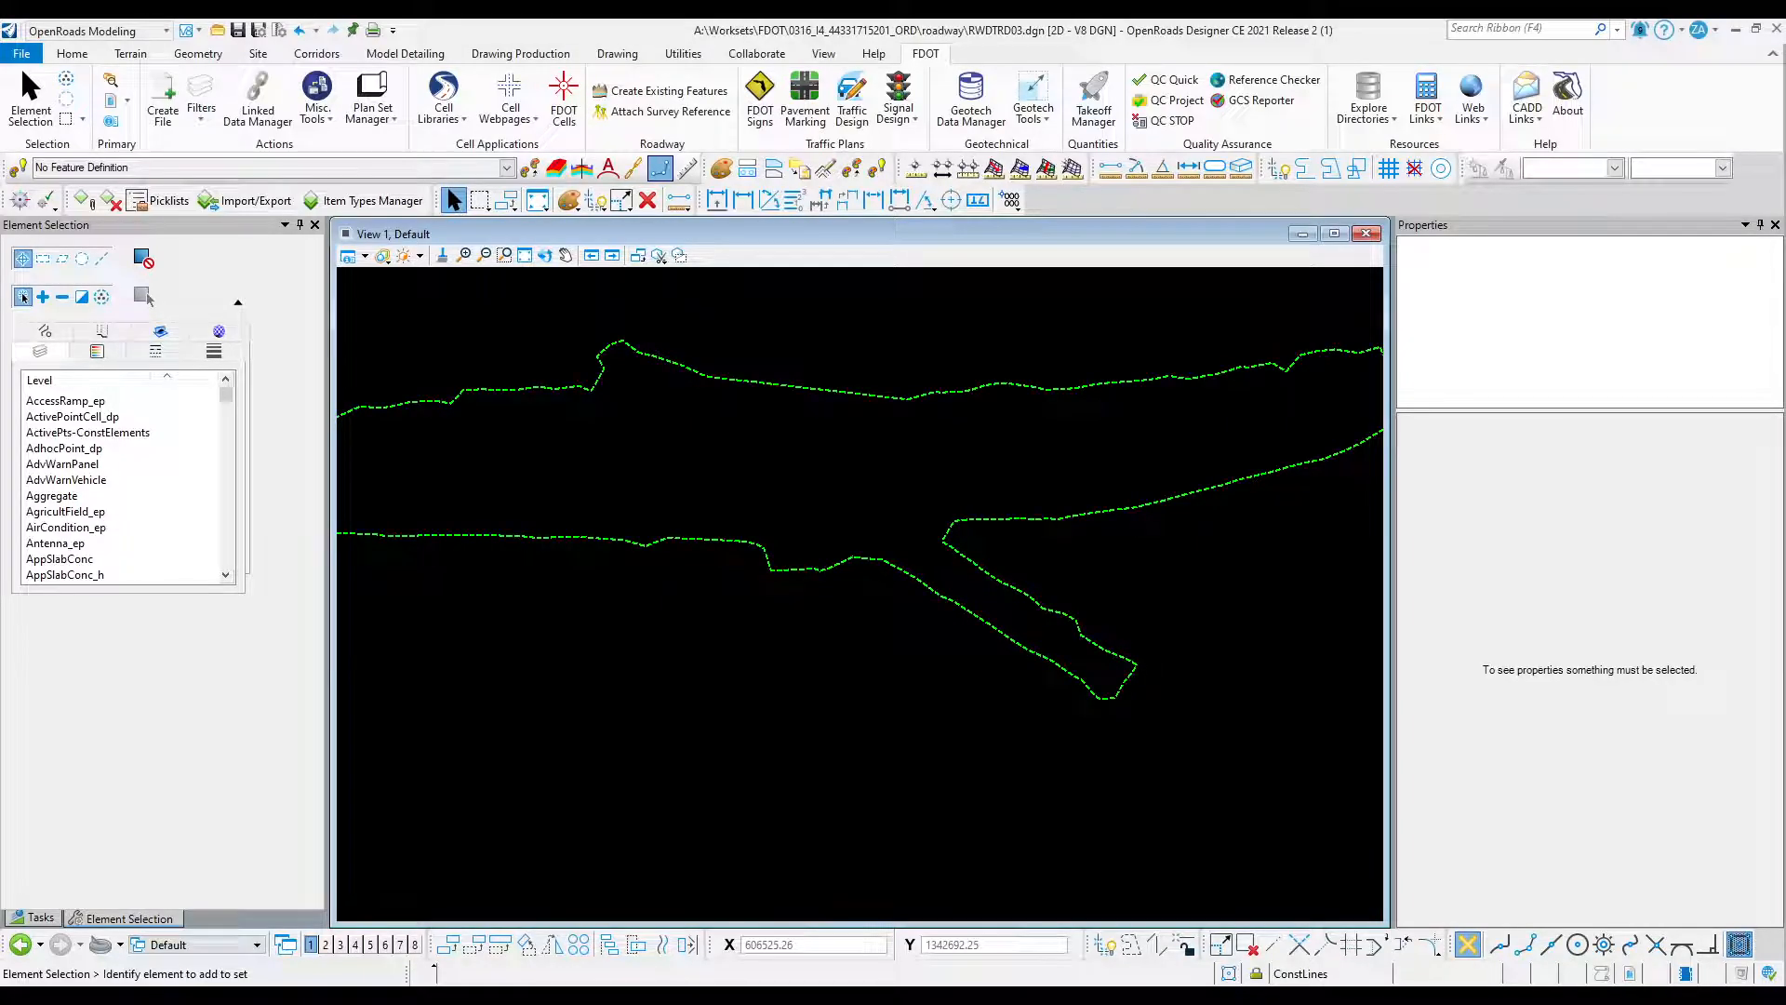
Open the 2 Views Plan/3D layout to show the plan beside the Default-3D model.
scroll(734, 667, down, 5)
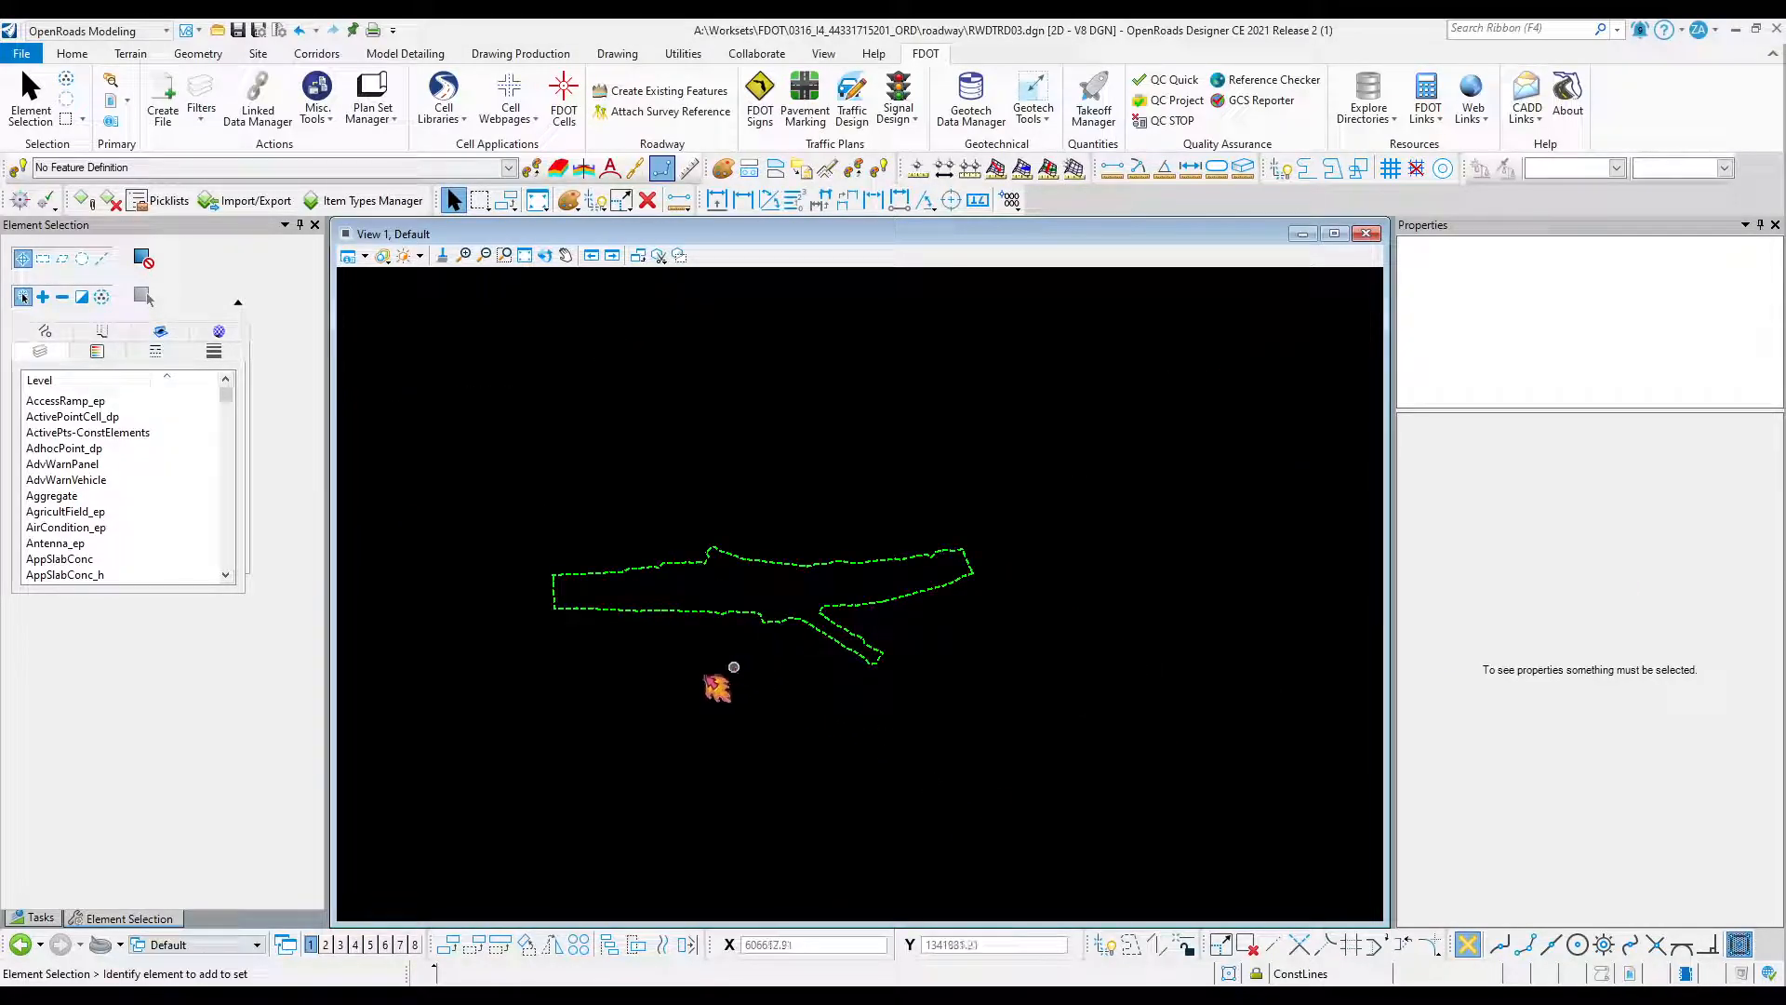
right_click(639, 667)
mouse_move(809, 220)
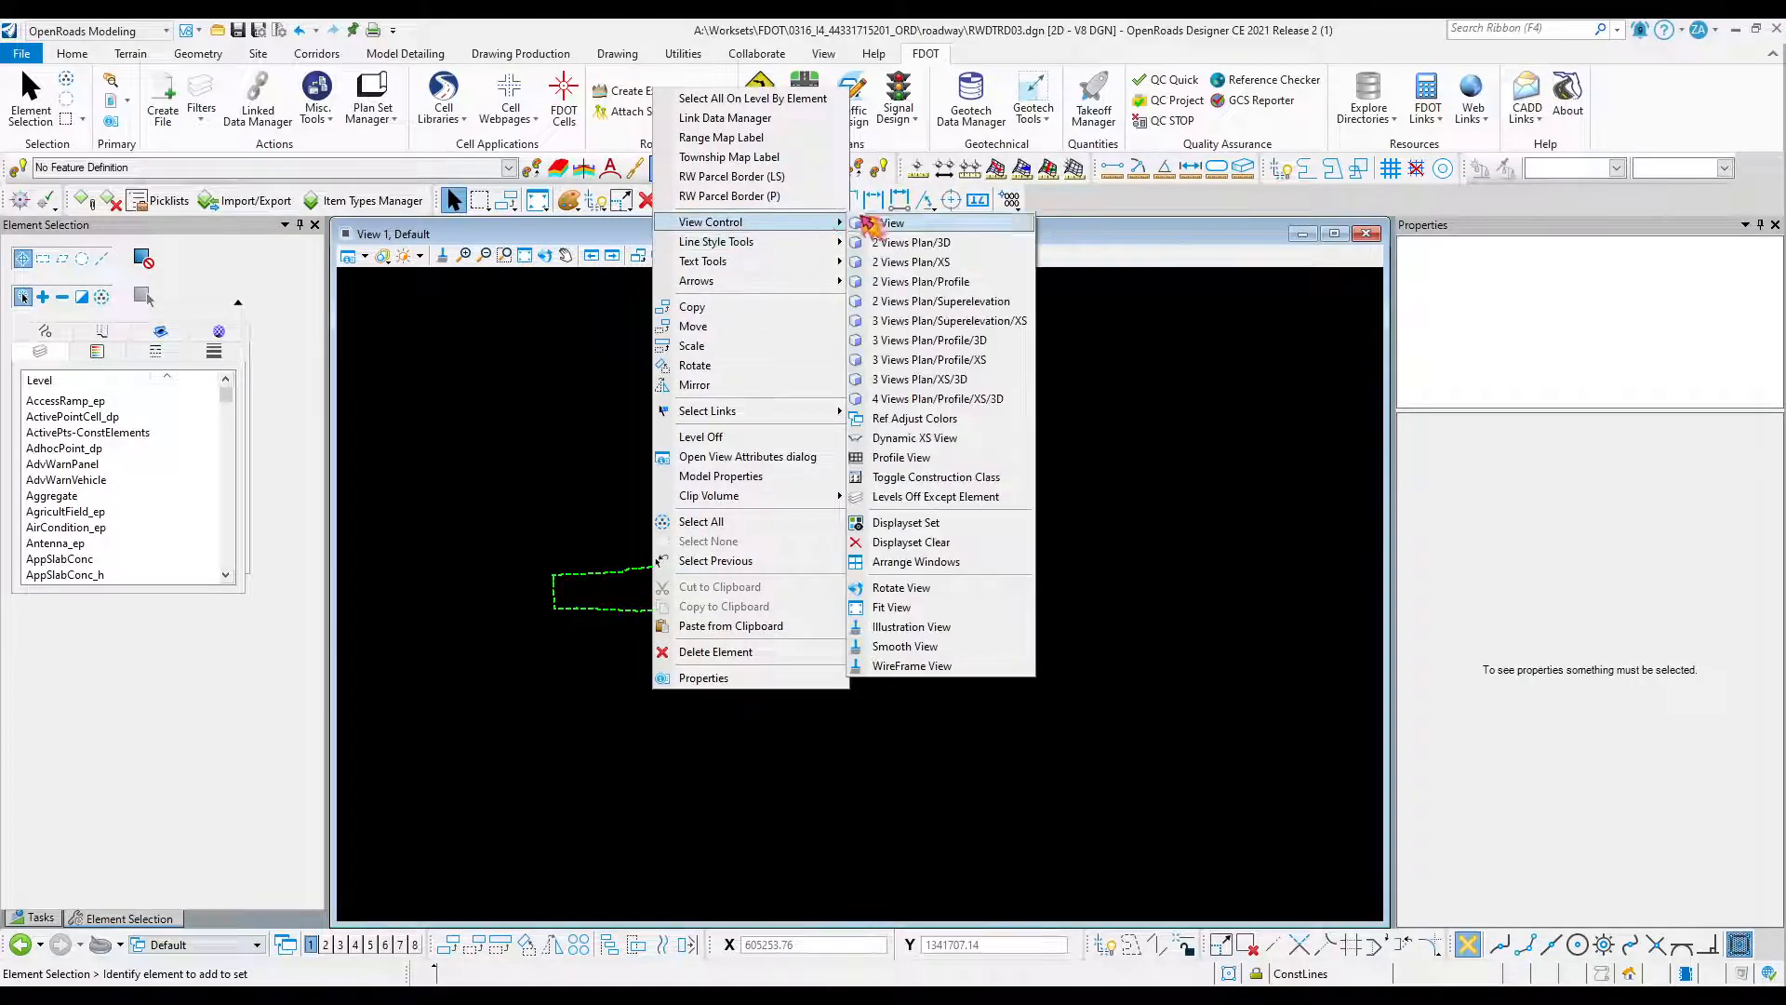
click(966, 243)
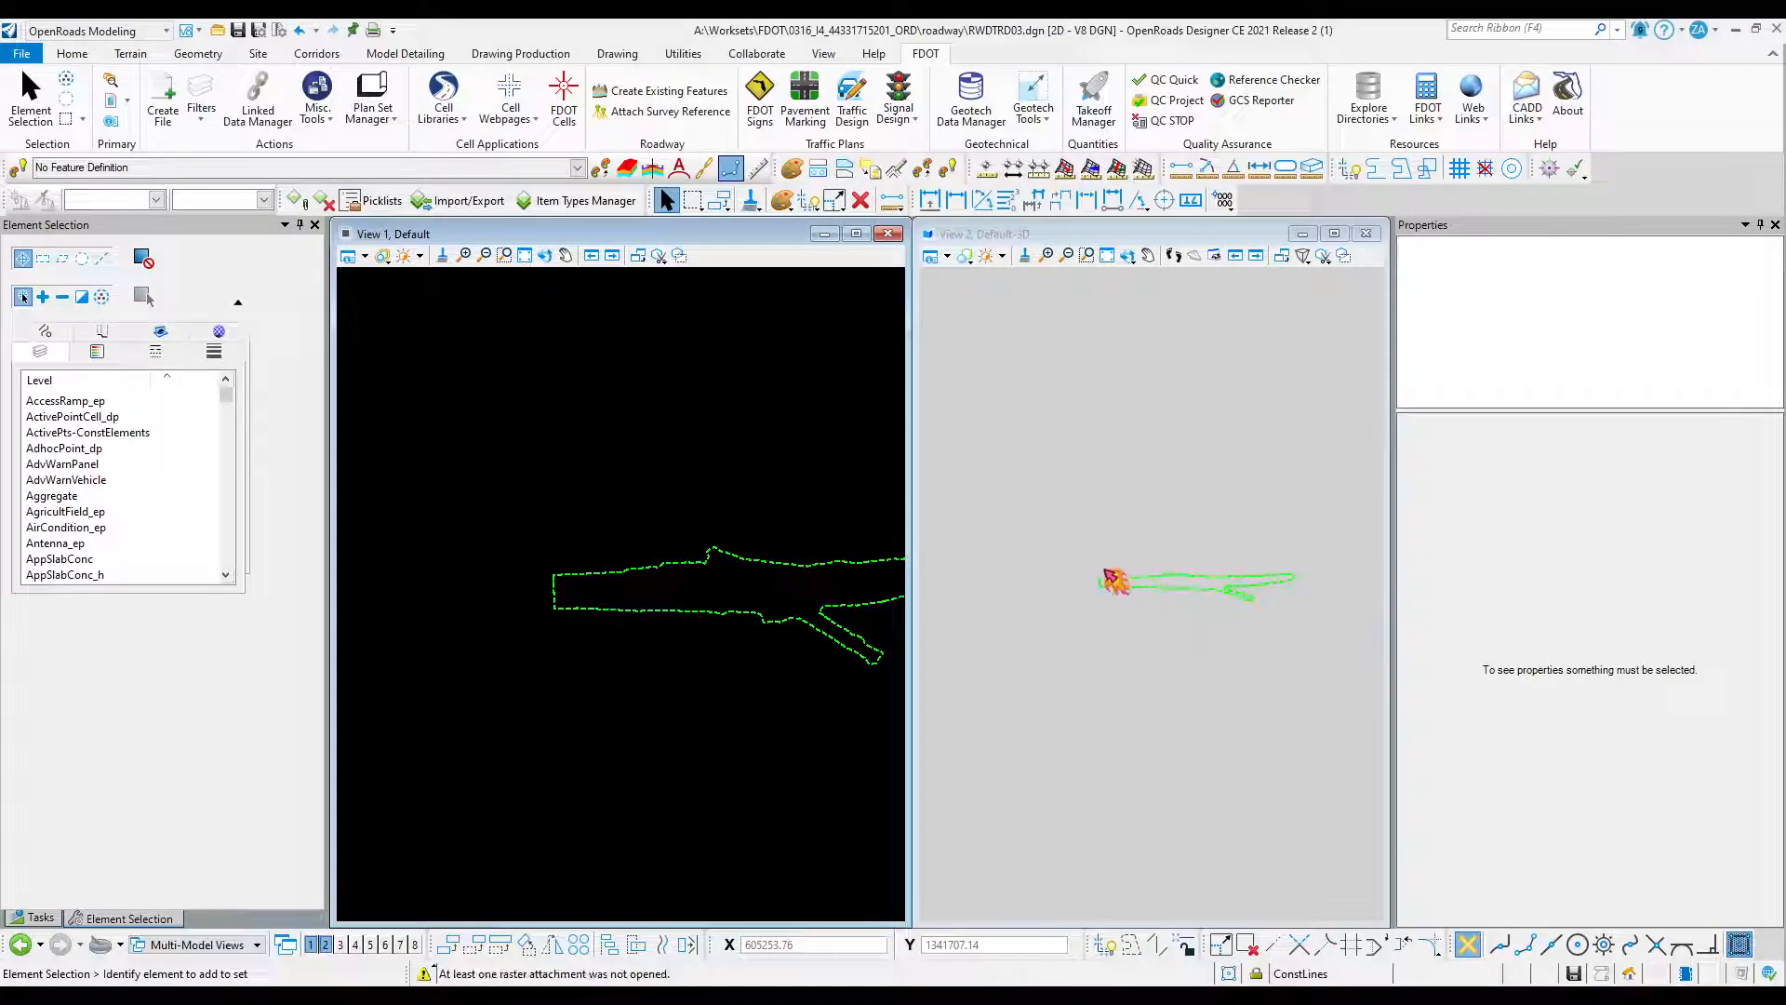
Select the terrain boundary in the Default-3D view to review its properties, deselect it, and close View 2.
scroll(1173, 585, up, 5)
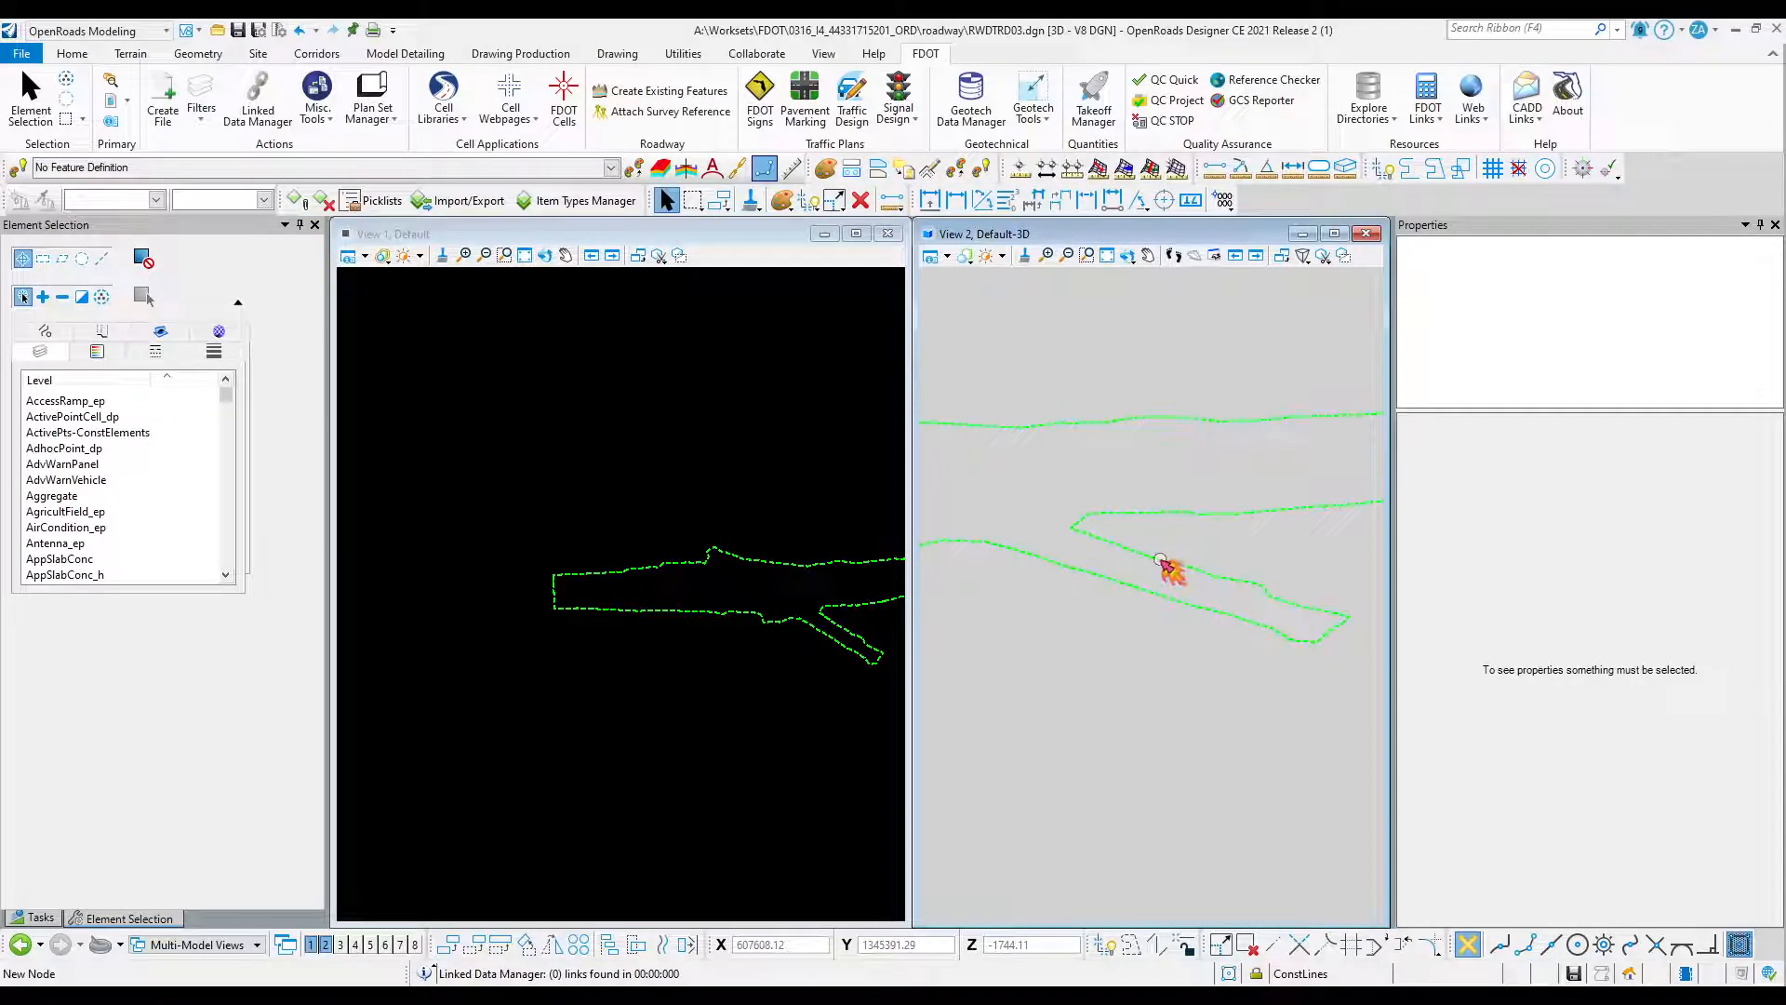
click(1161, 561)
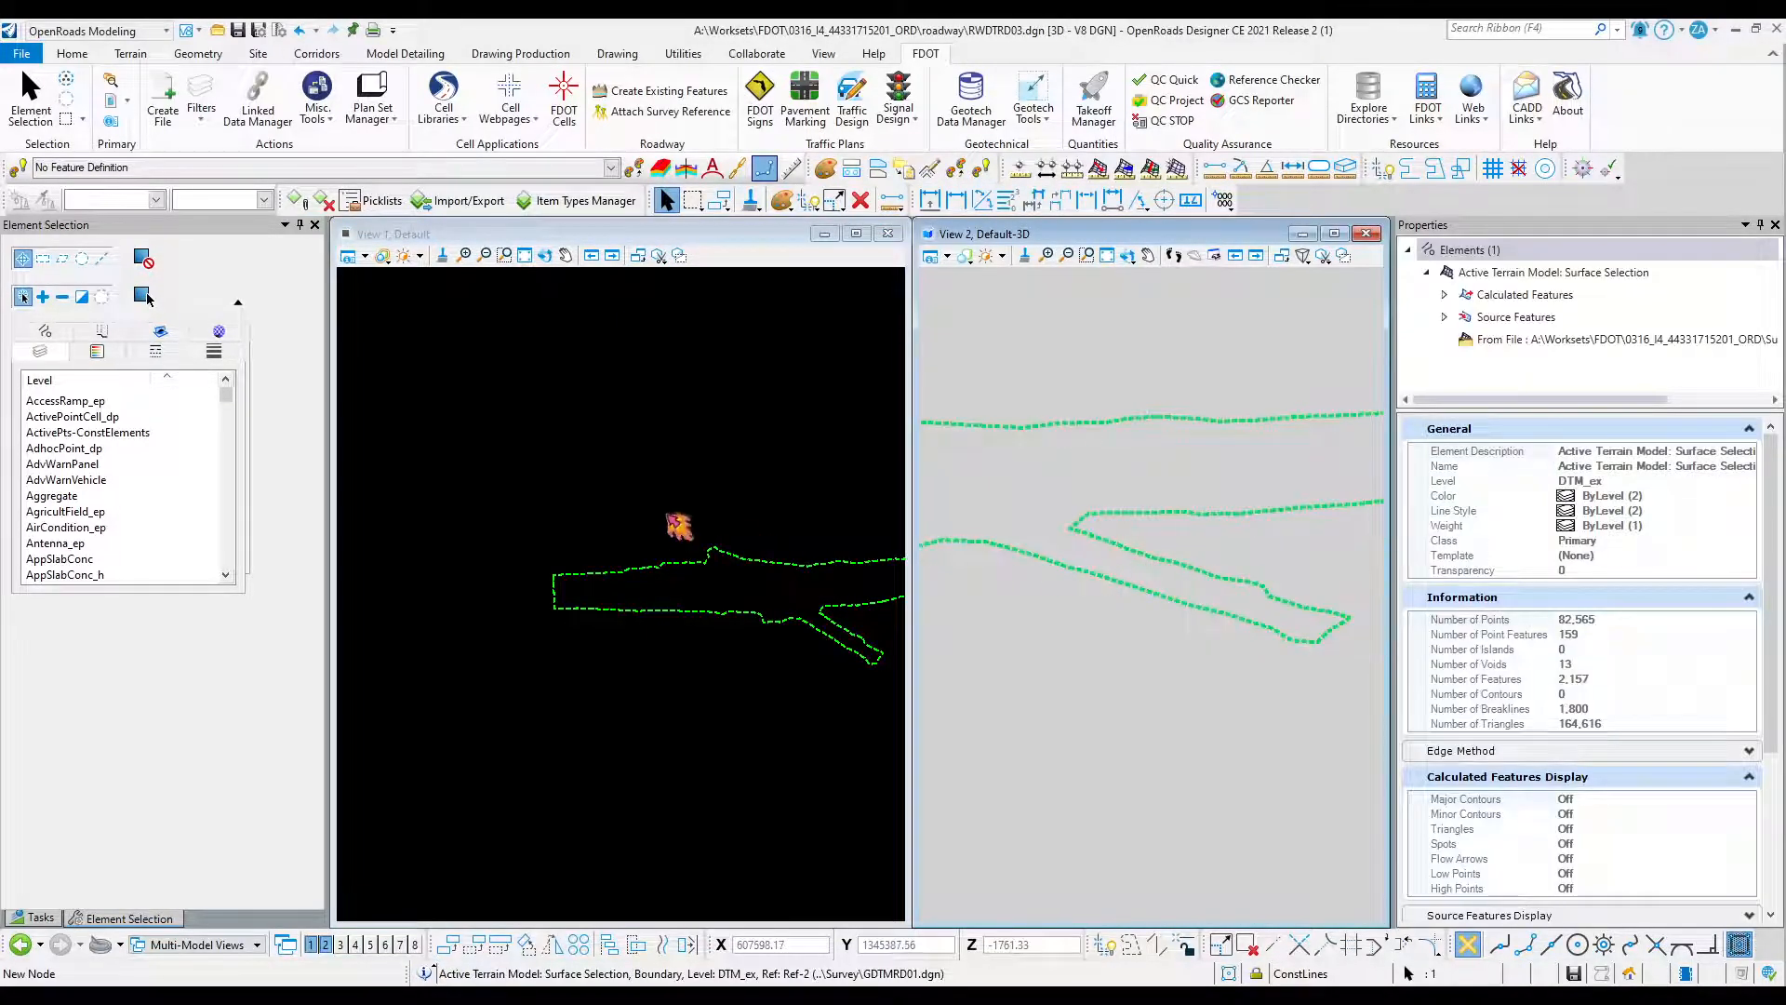
scroll(663, 559, down, 2)
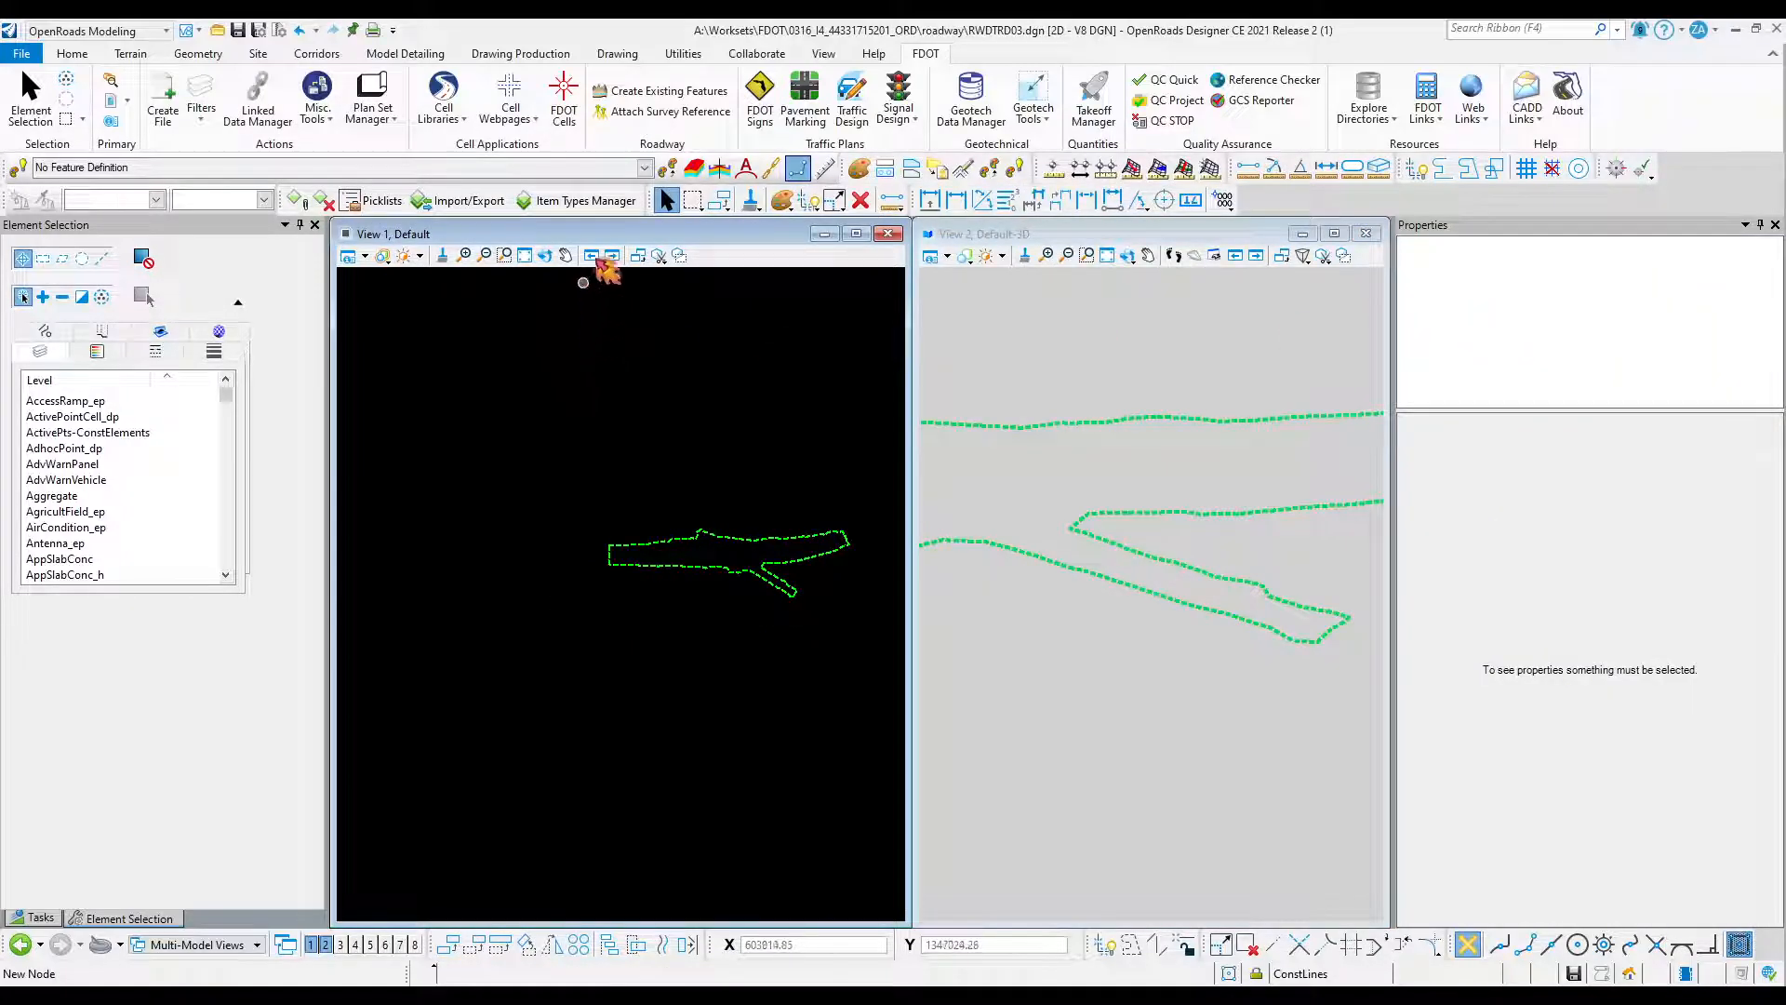
click(1366, 234)
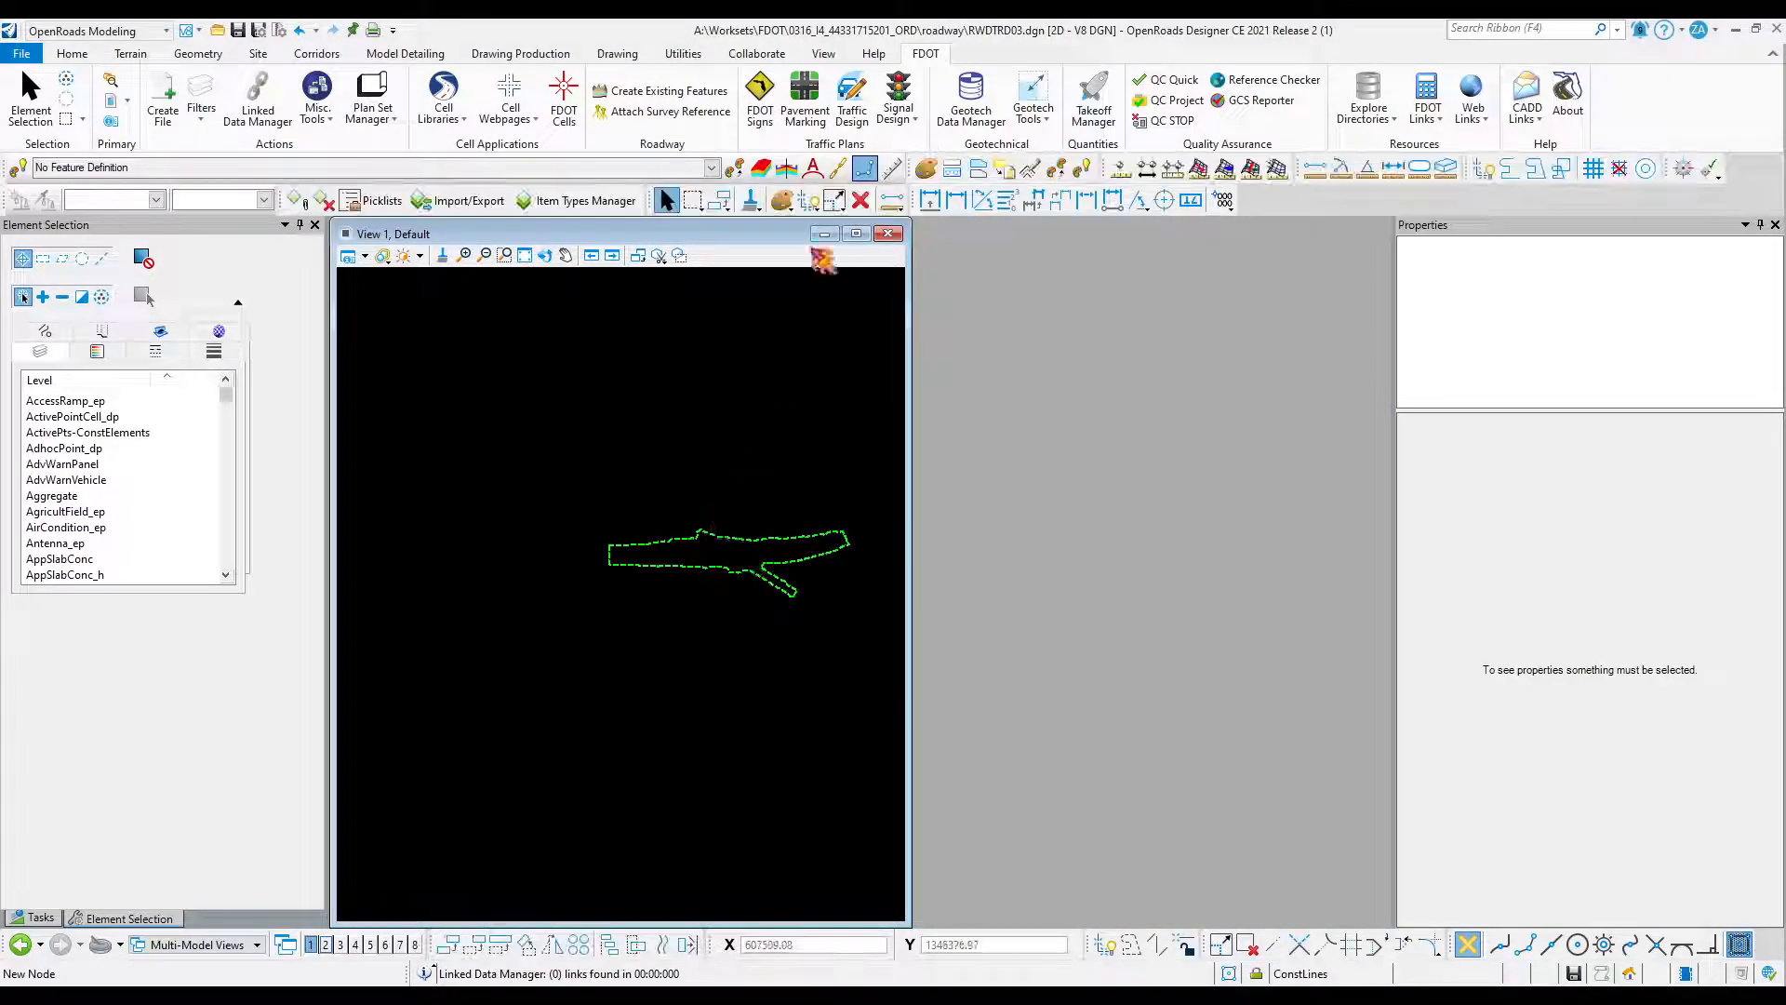
Maximize View 1, turn off the display of the GDTMRD01.dgn reference and turn on SURVRD01_EAI.DGN.
click(856, 233)
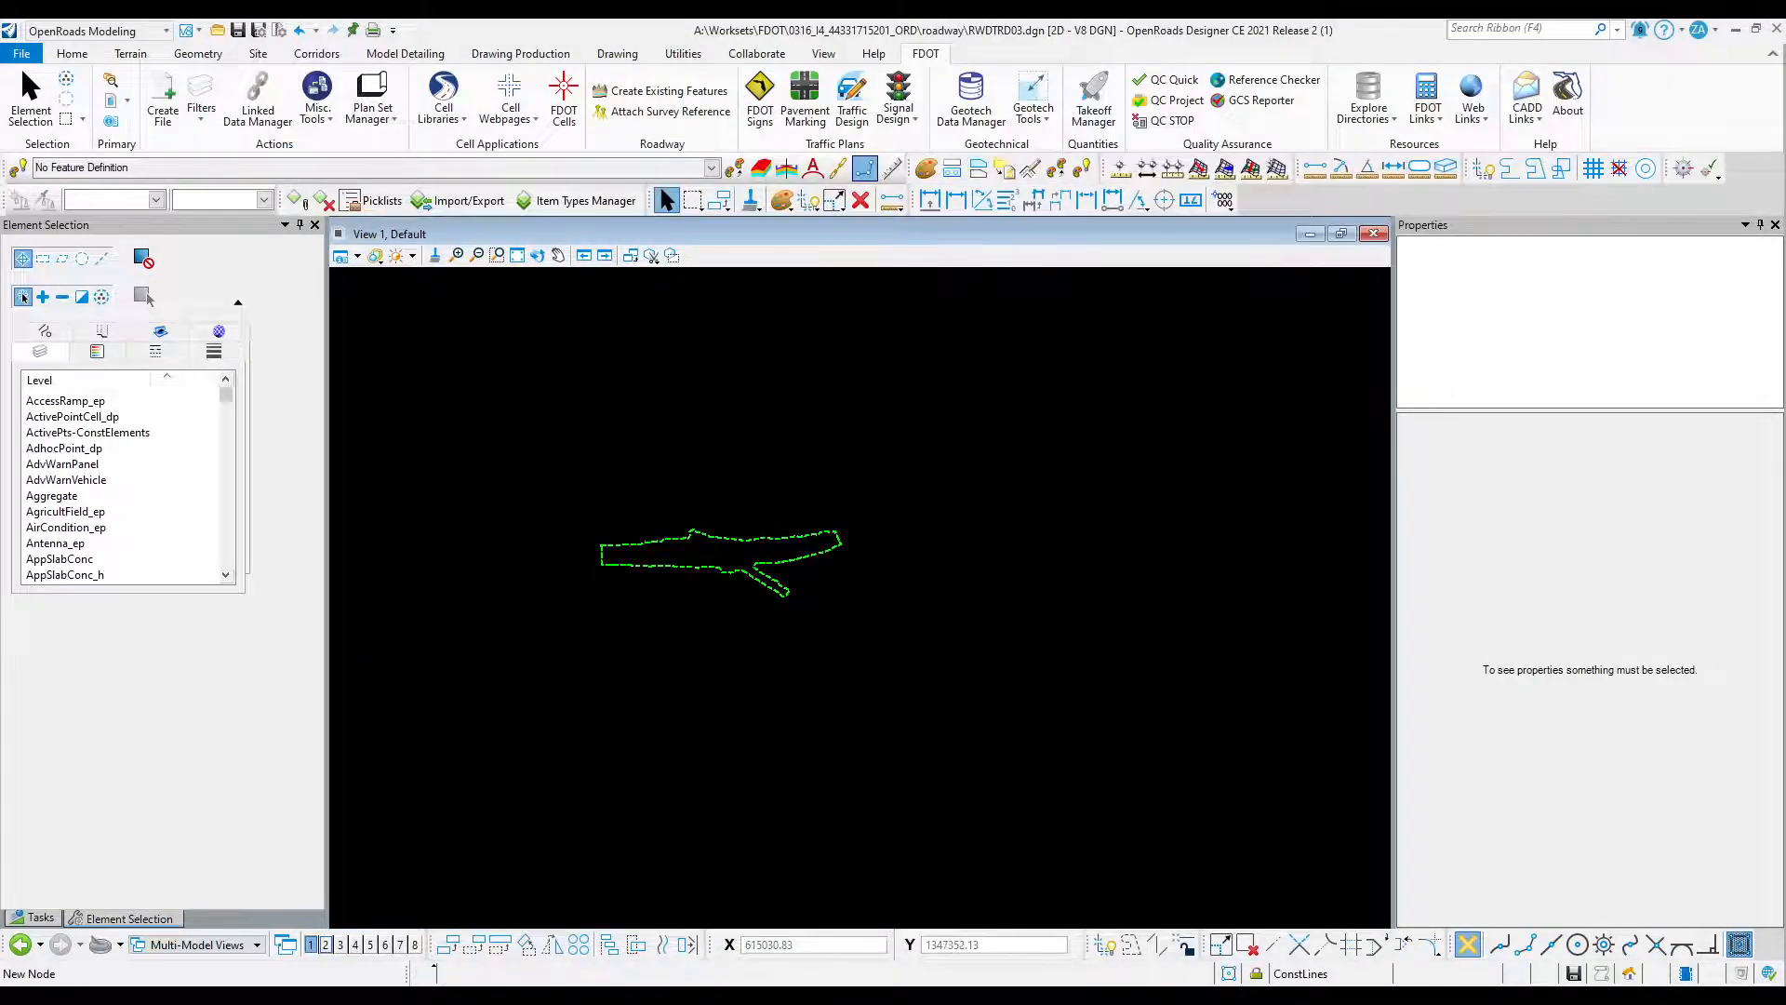
drag(1785, 279, 1184, 282)
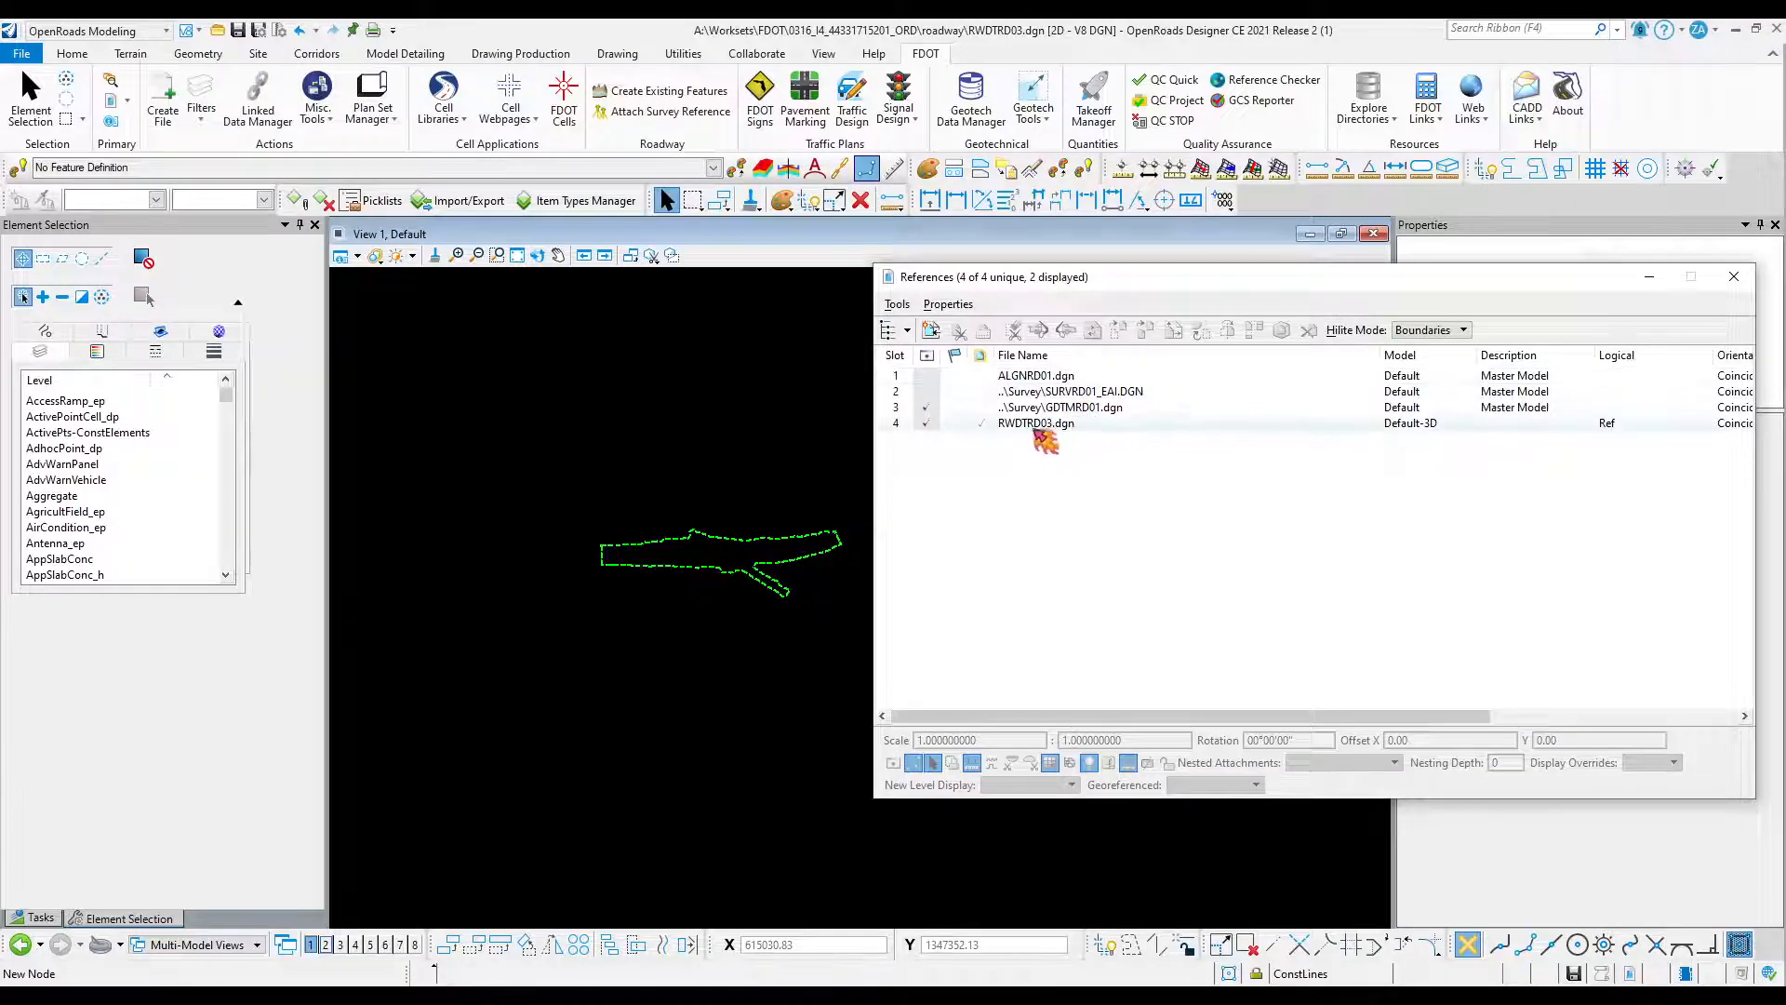
click(1051, 410)
click(926, 408)
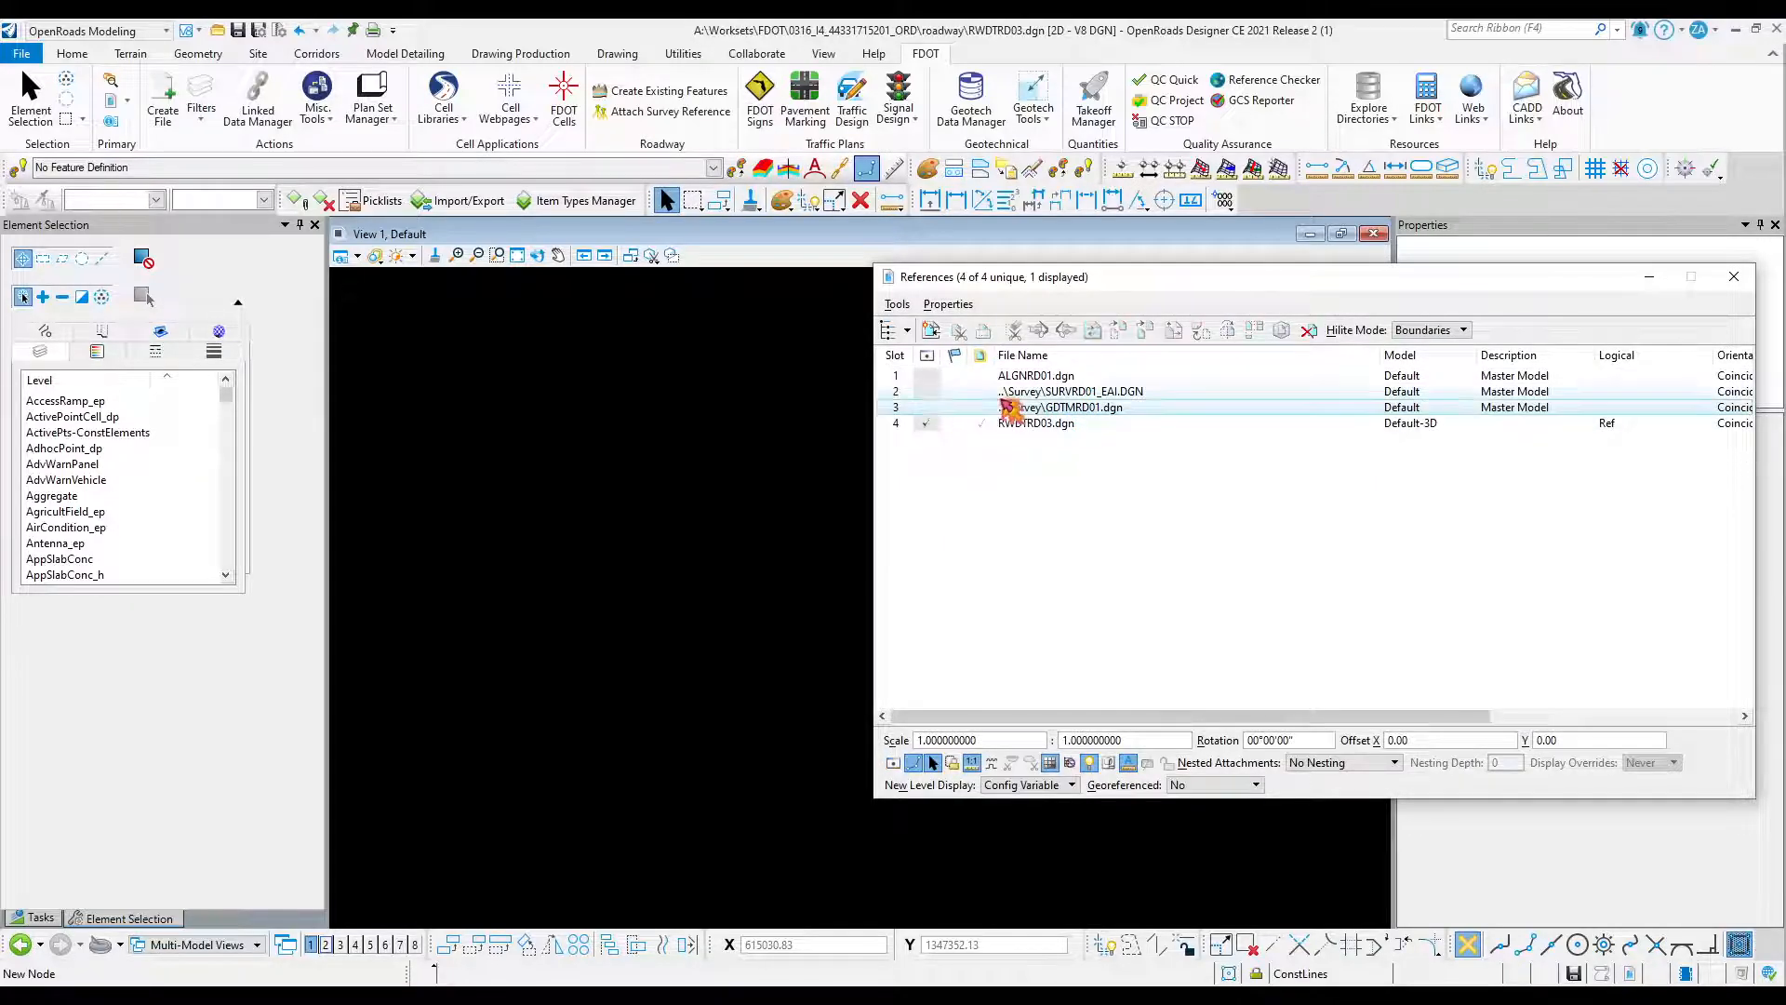
click(1043, 394)
click(929, 392)
click(929, 391)
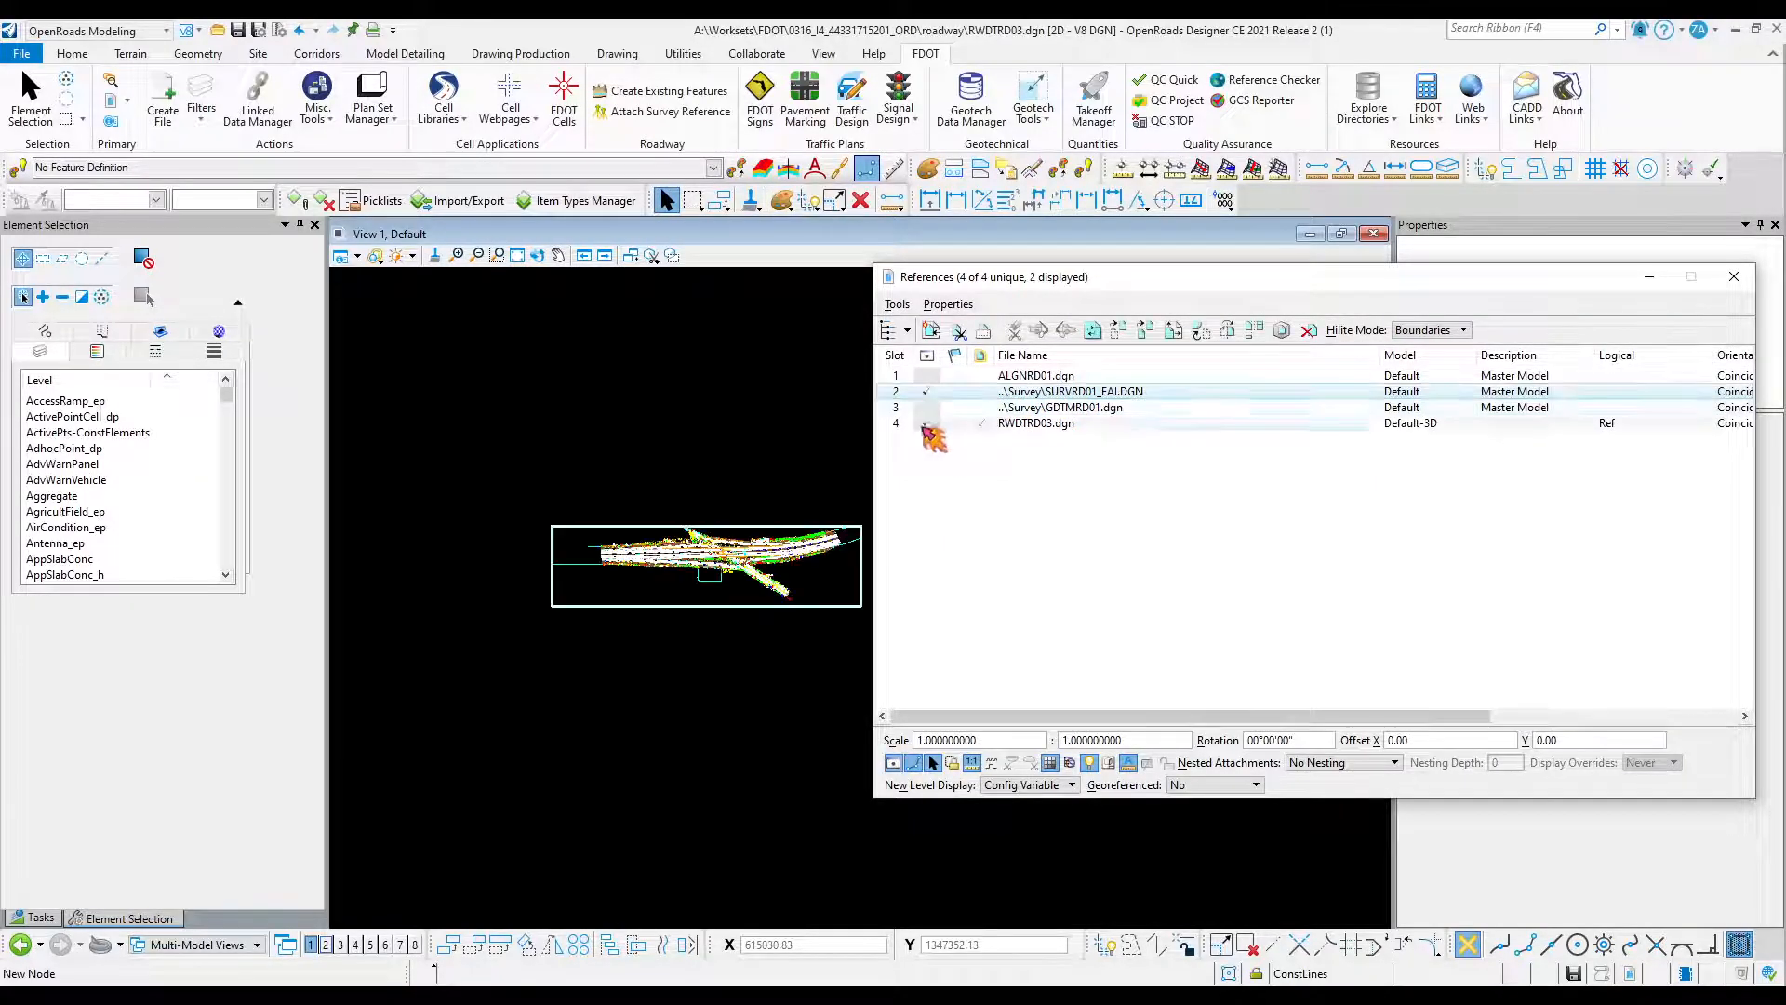
drag(1048, 281, 1785, 344)
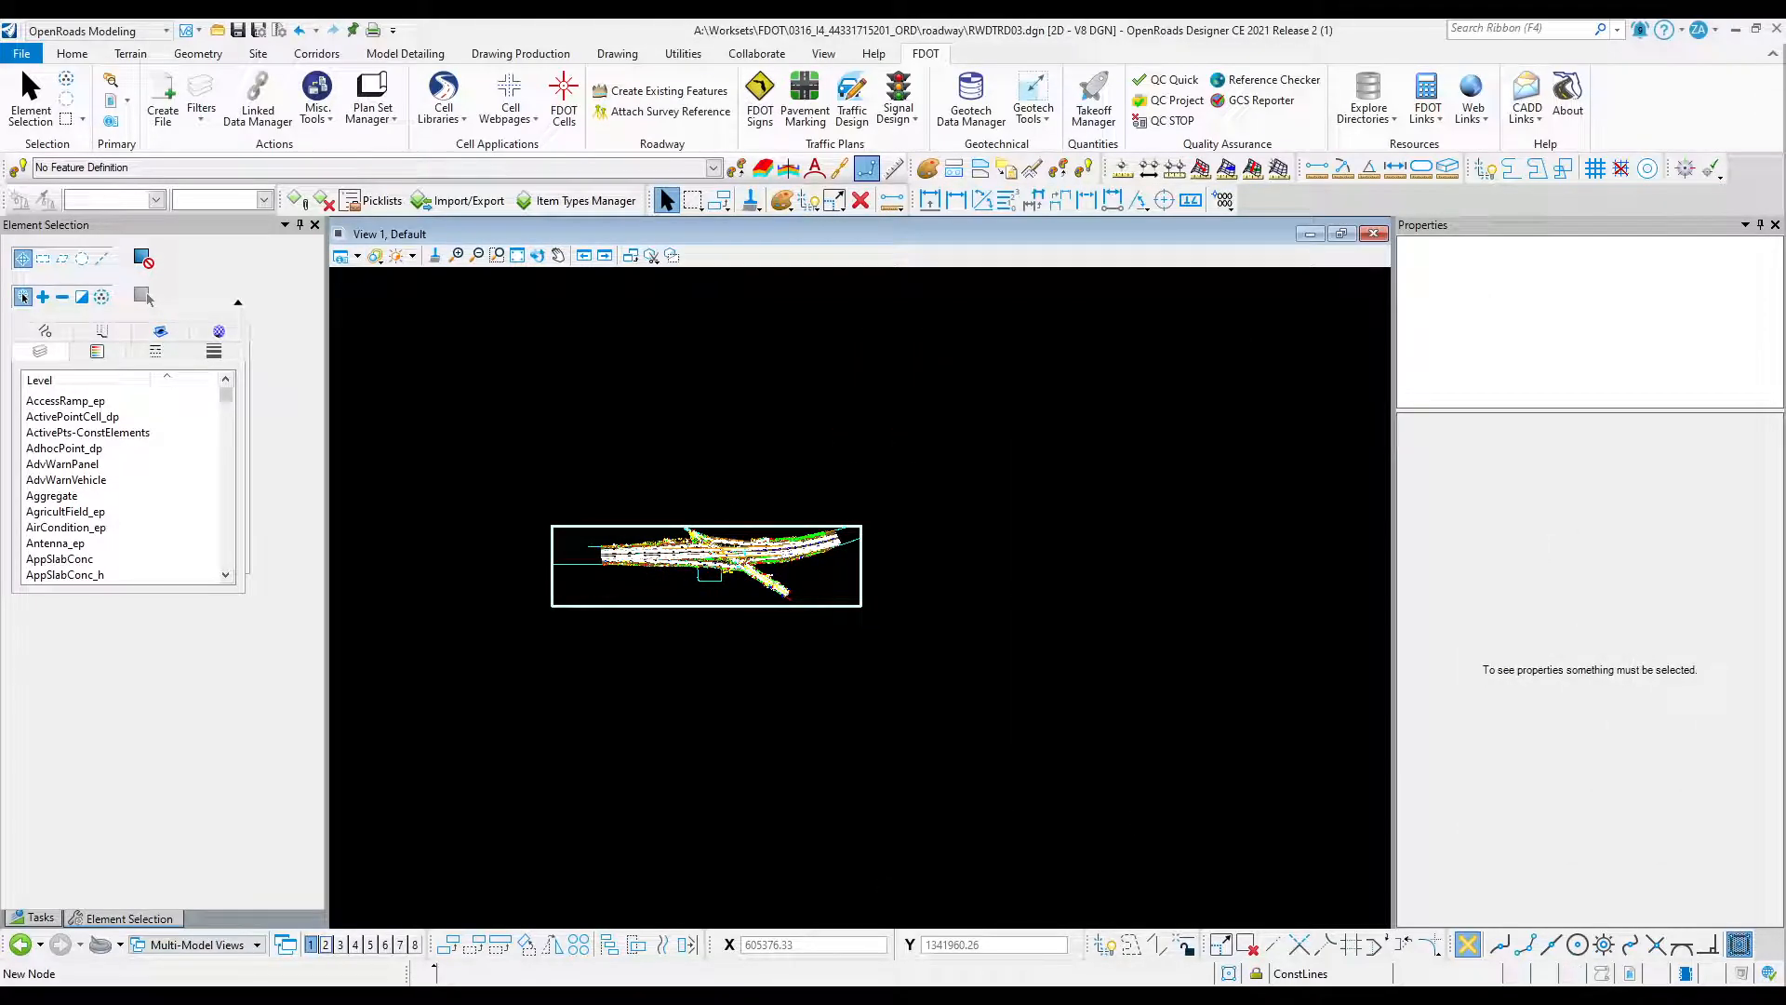
Bring in the Level Display and list the levels of the Default-3D reference and of SURVRD01_EAI.DGN.
drag(1785, 415, 1308, 127)
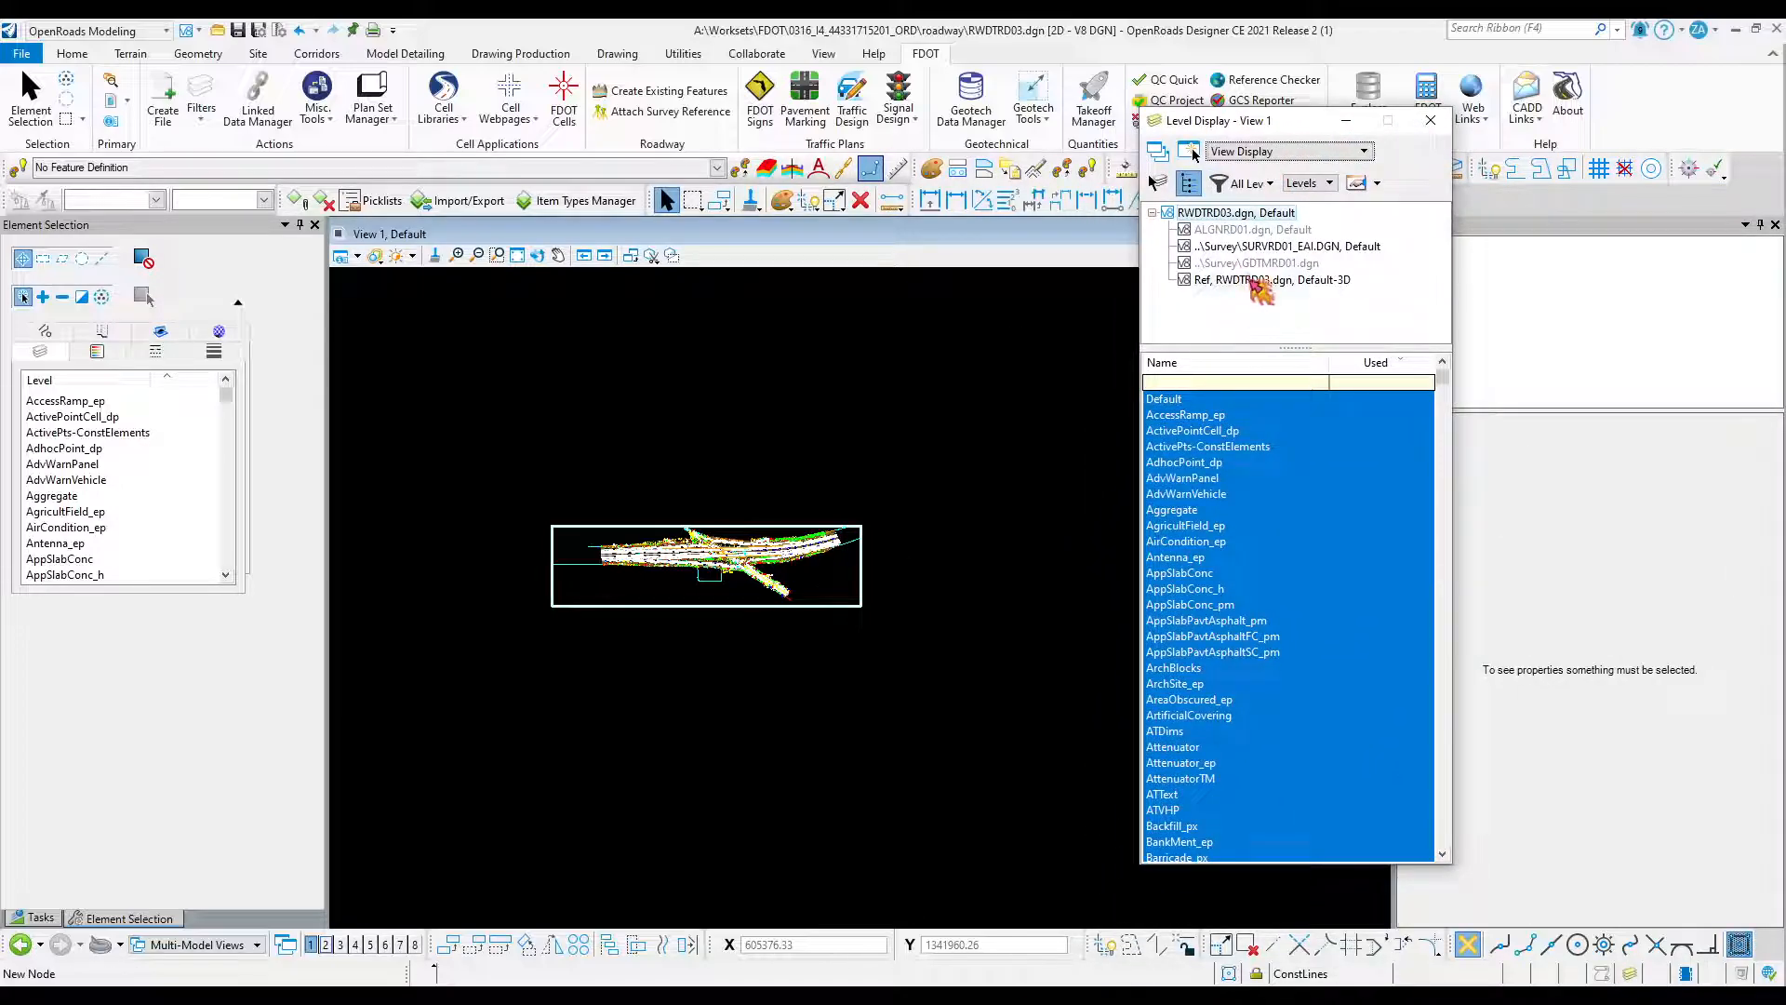
click(1255, 281)
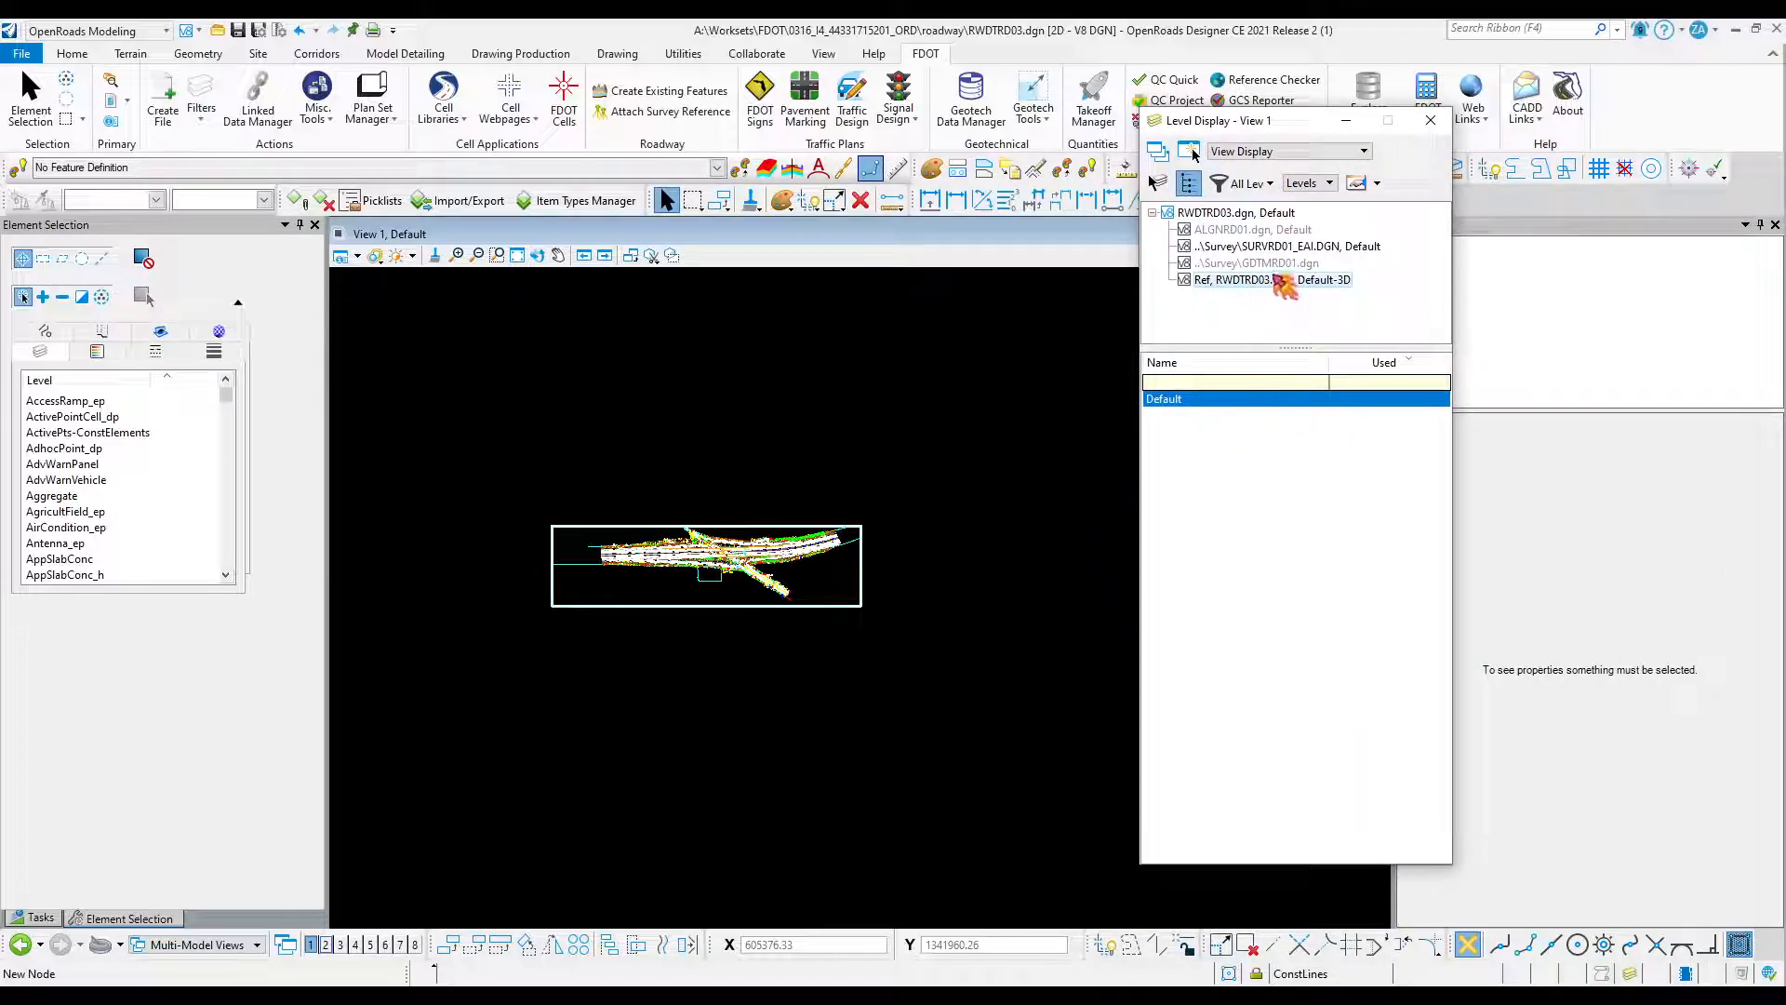
click(1279, 246)
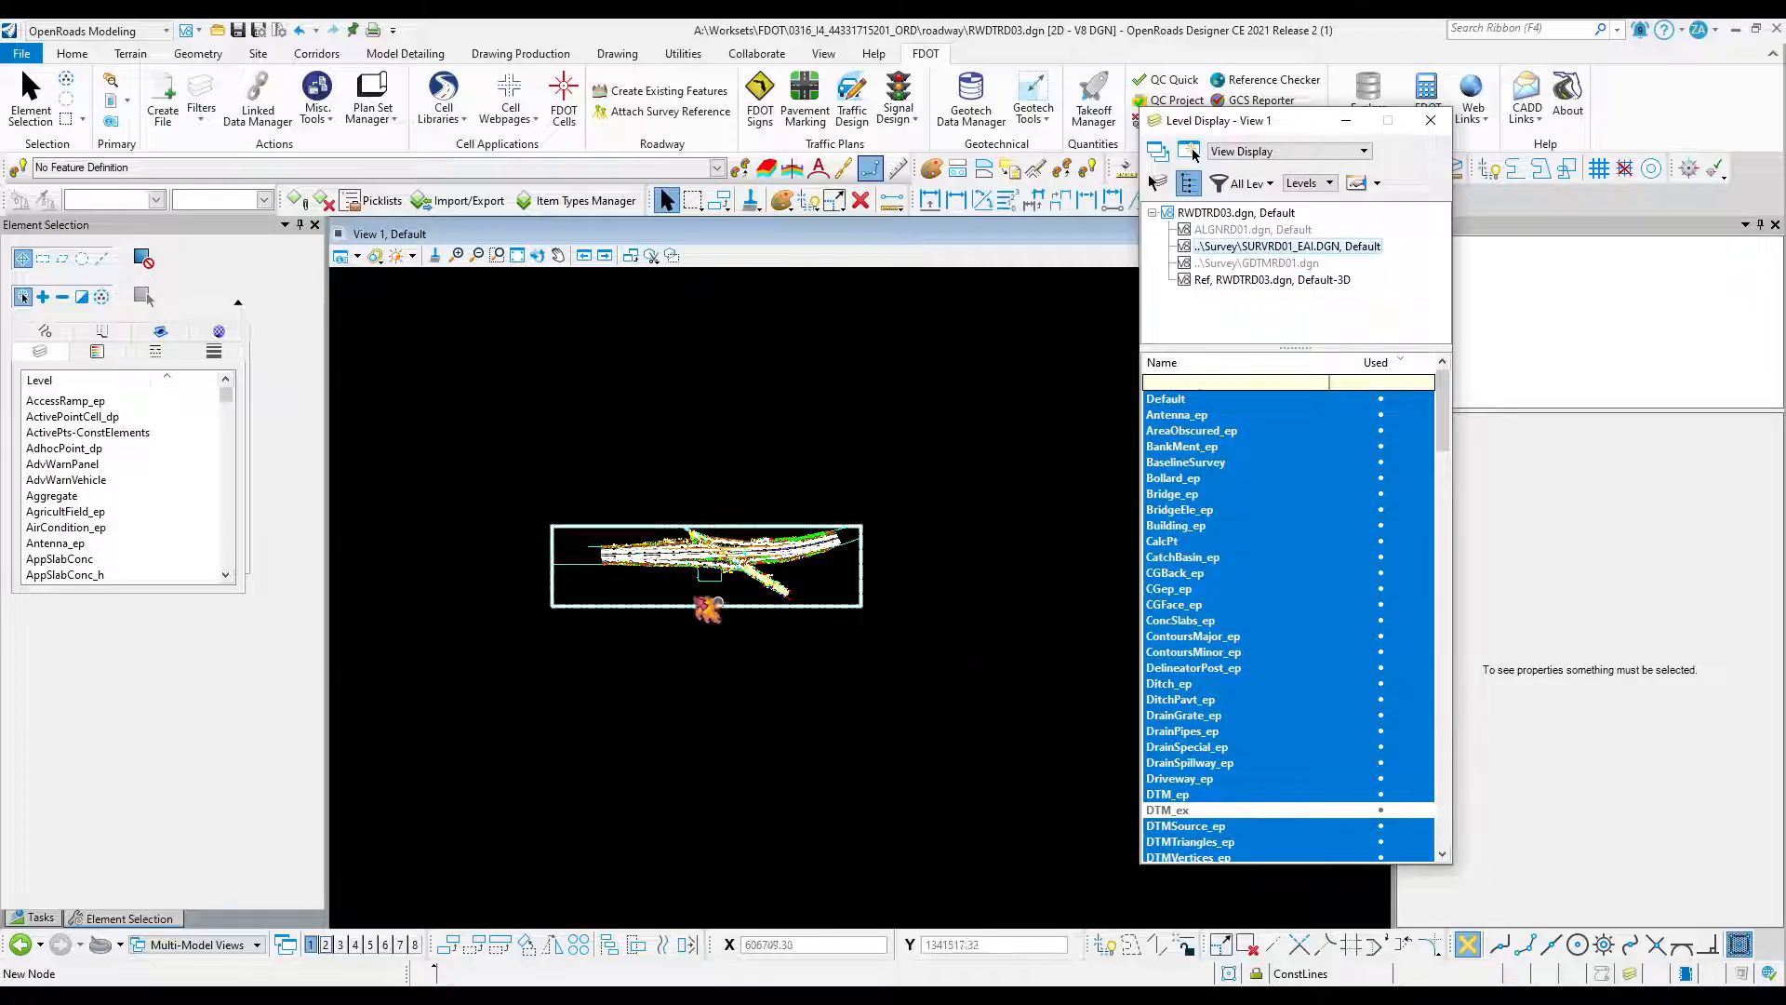
Turn off the RWLine_ep and LARWLine_ep levels of the survey reference by picking right-of-way lines around the square parcel.
scroll(716, 595, up, 5)
scroll(582, 556, down, 3)
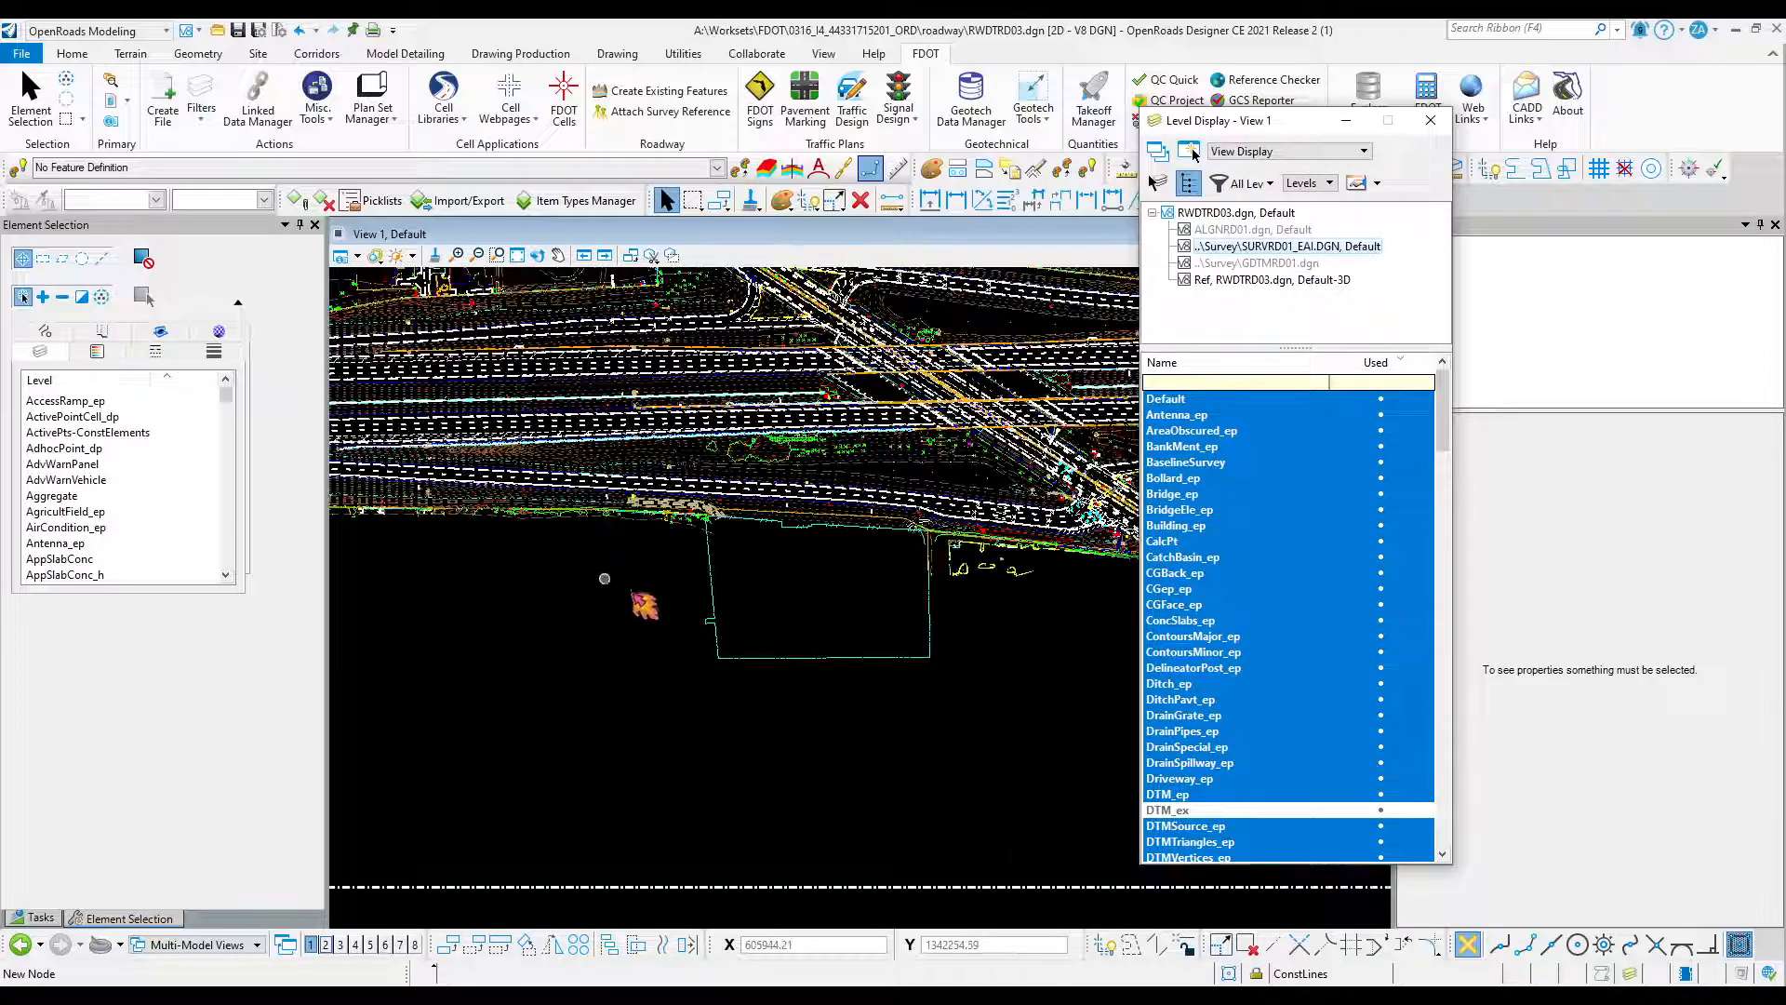
key(Escape)
right_click(621, 593)
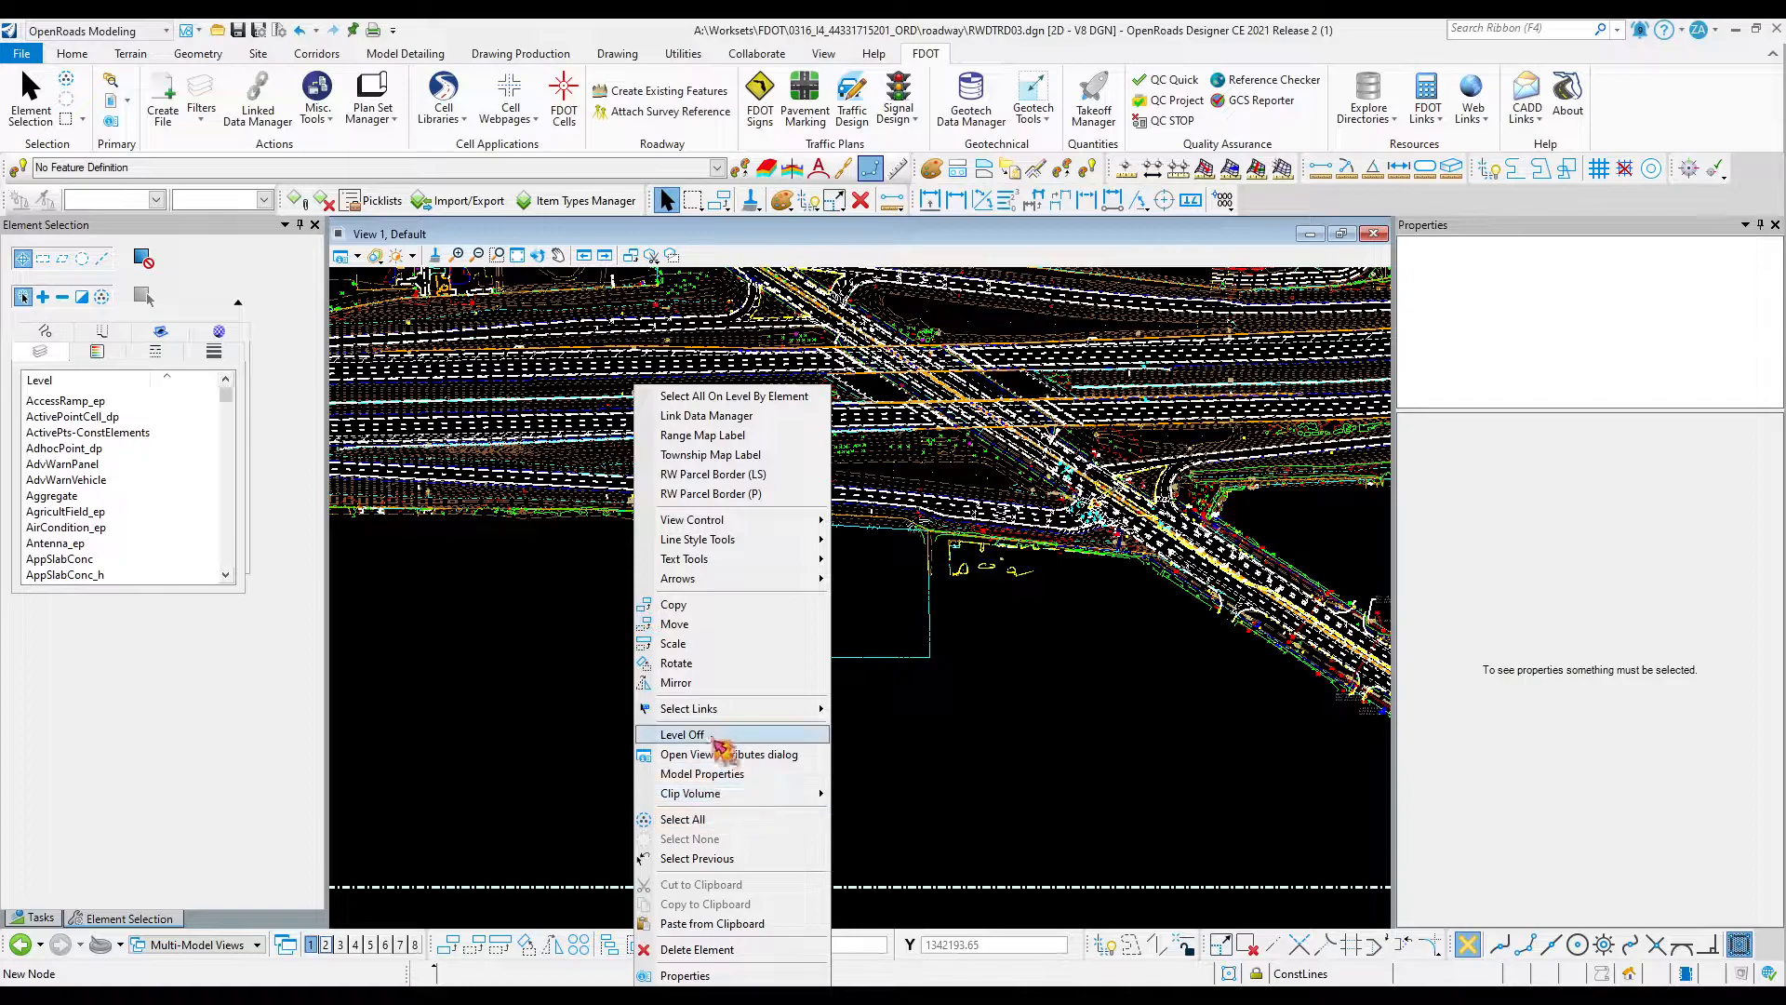
click(683, 735)
scroll(940, 640, up, 4)
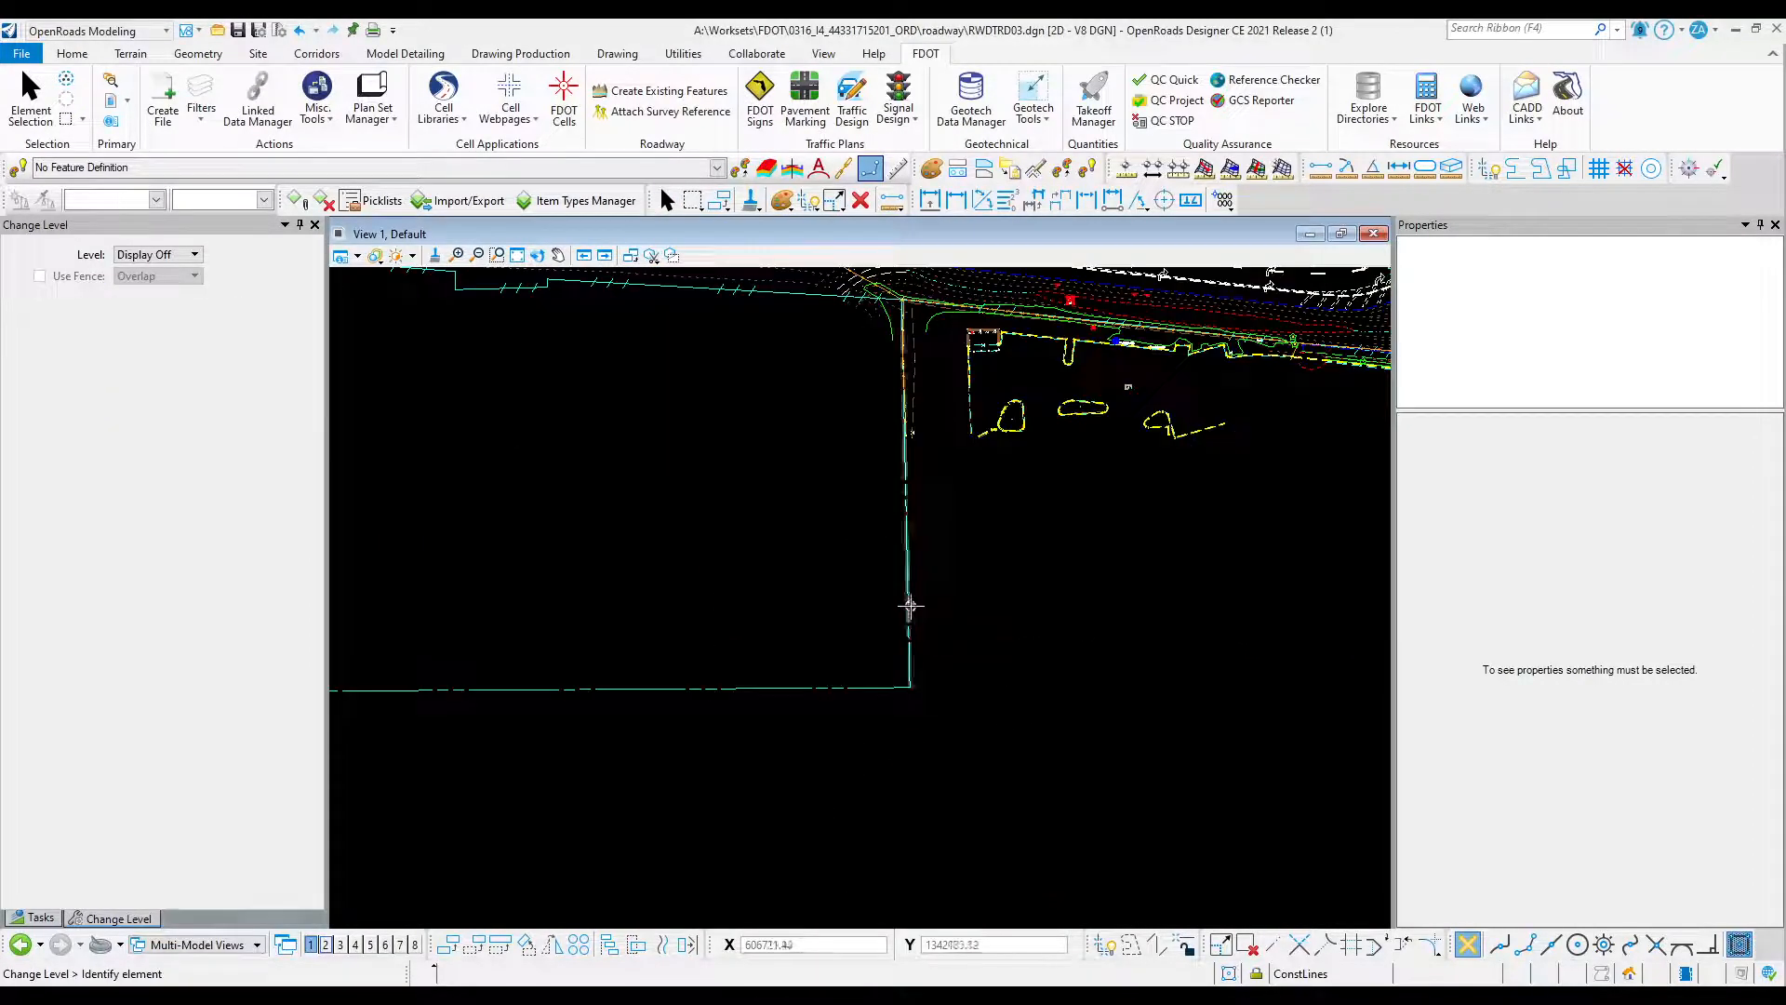
click(911, 610)
scroll(885, 658, down, 4)
scroll(766, 595, up, 4)
click(767, 596)
scroll(767, 595, down, 5)
scroll(659, 487, up, 5)
scroll(742, 545, down, 4)
scroll(657, 412, up, 6)
scroll(678, 463, down, 6)
scroll(678, 464, down, 5)
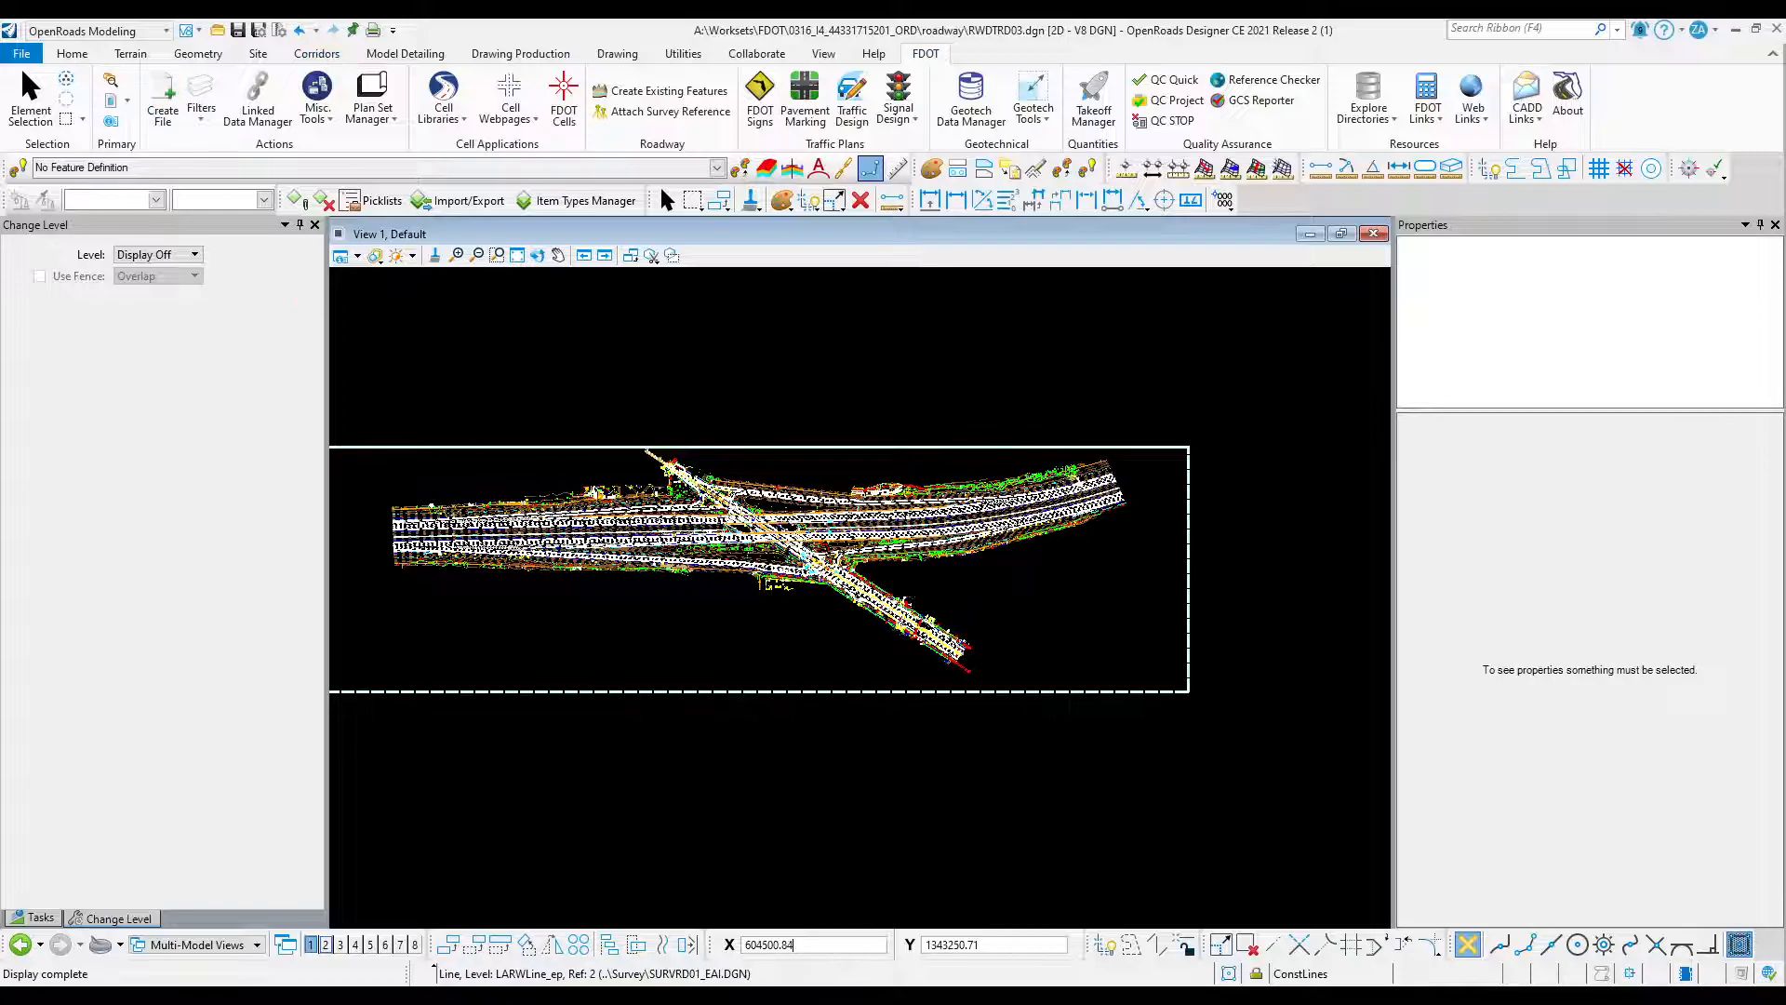
Invert the level display of SURVRD01_EAI.DGN to show only its right-of-way lines, and close the Level Display.
mouse_move(893, 995)
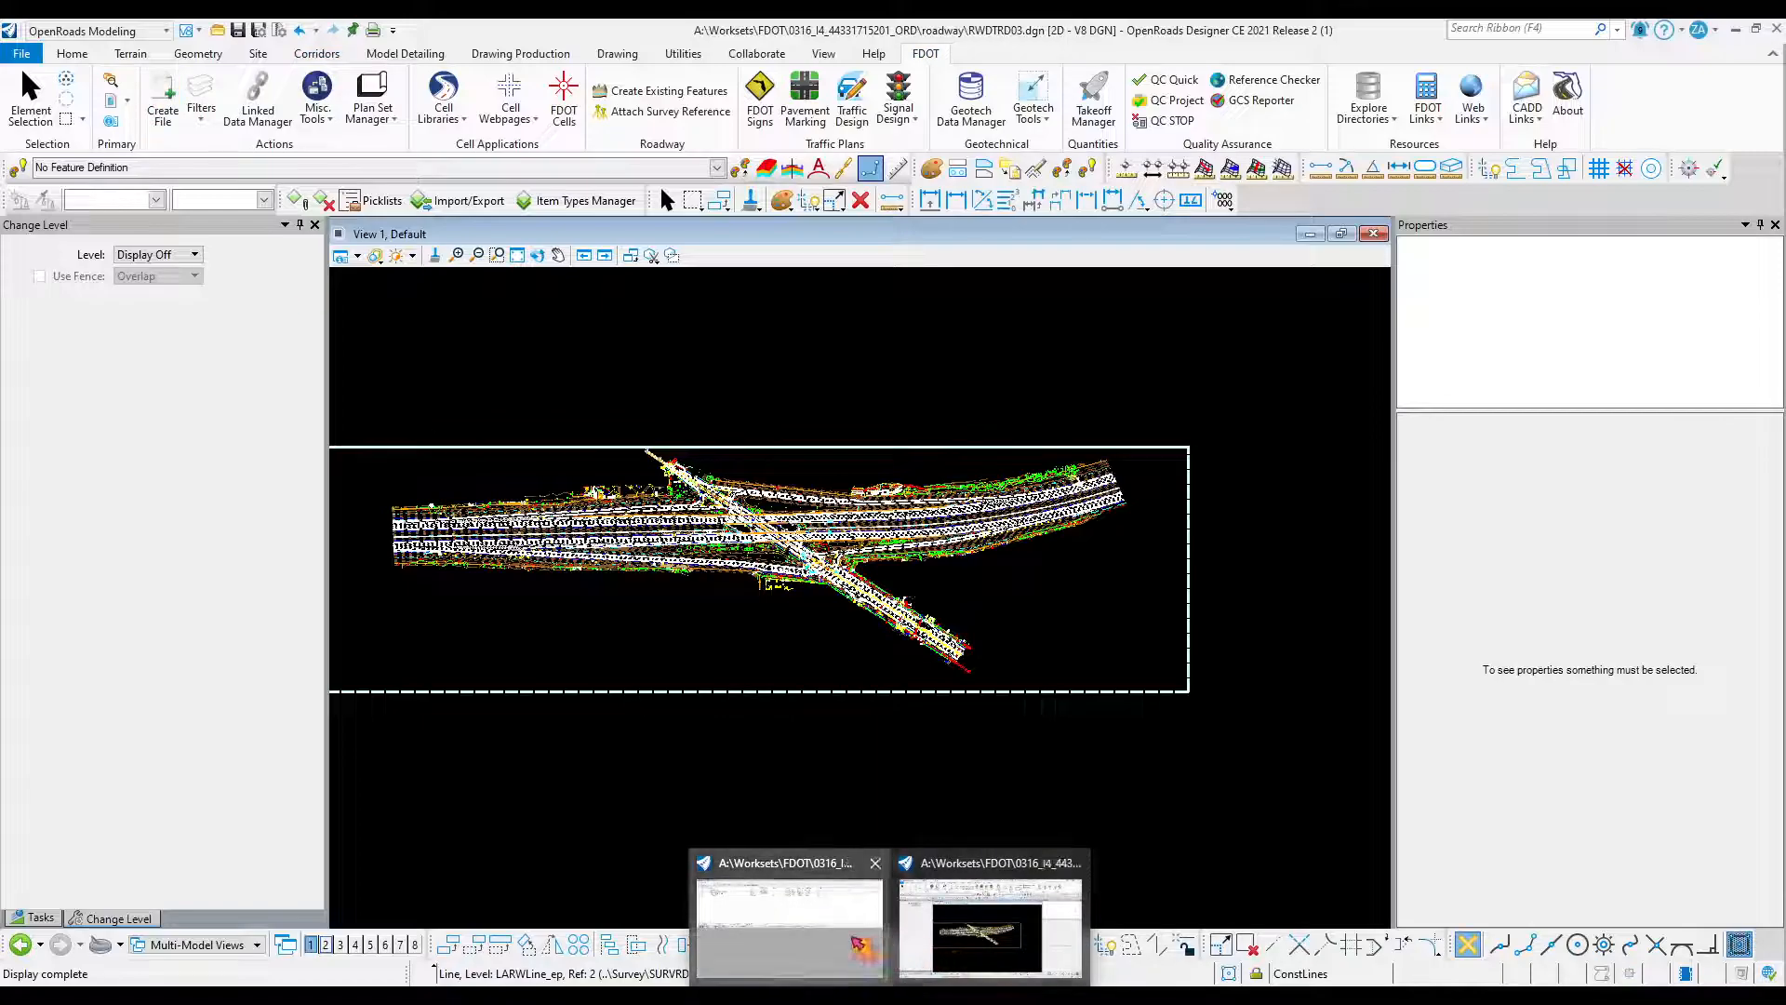
click(854, 938)
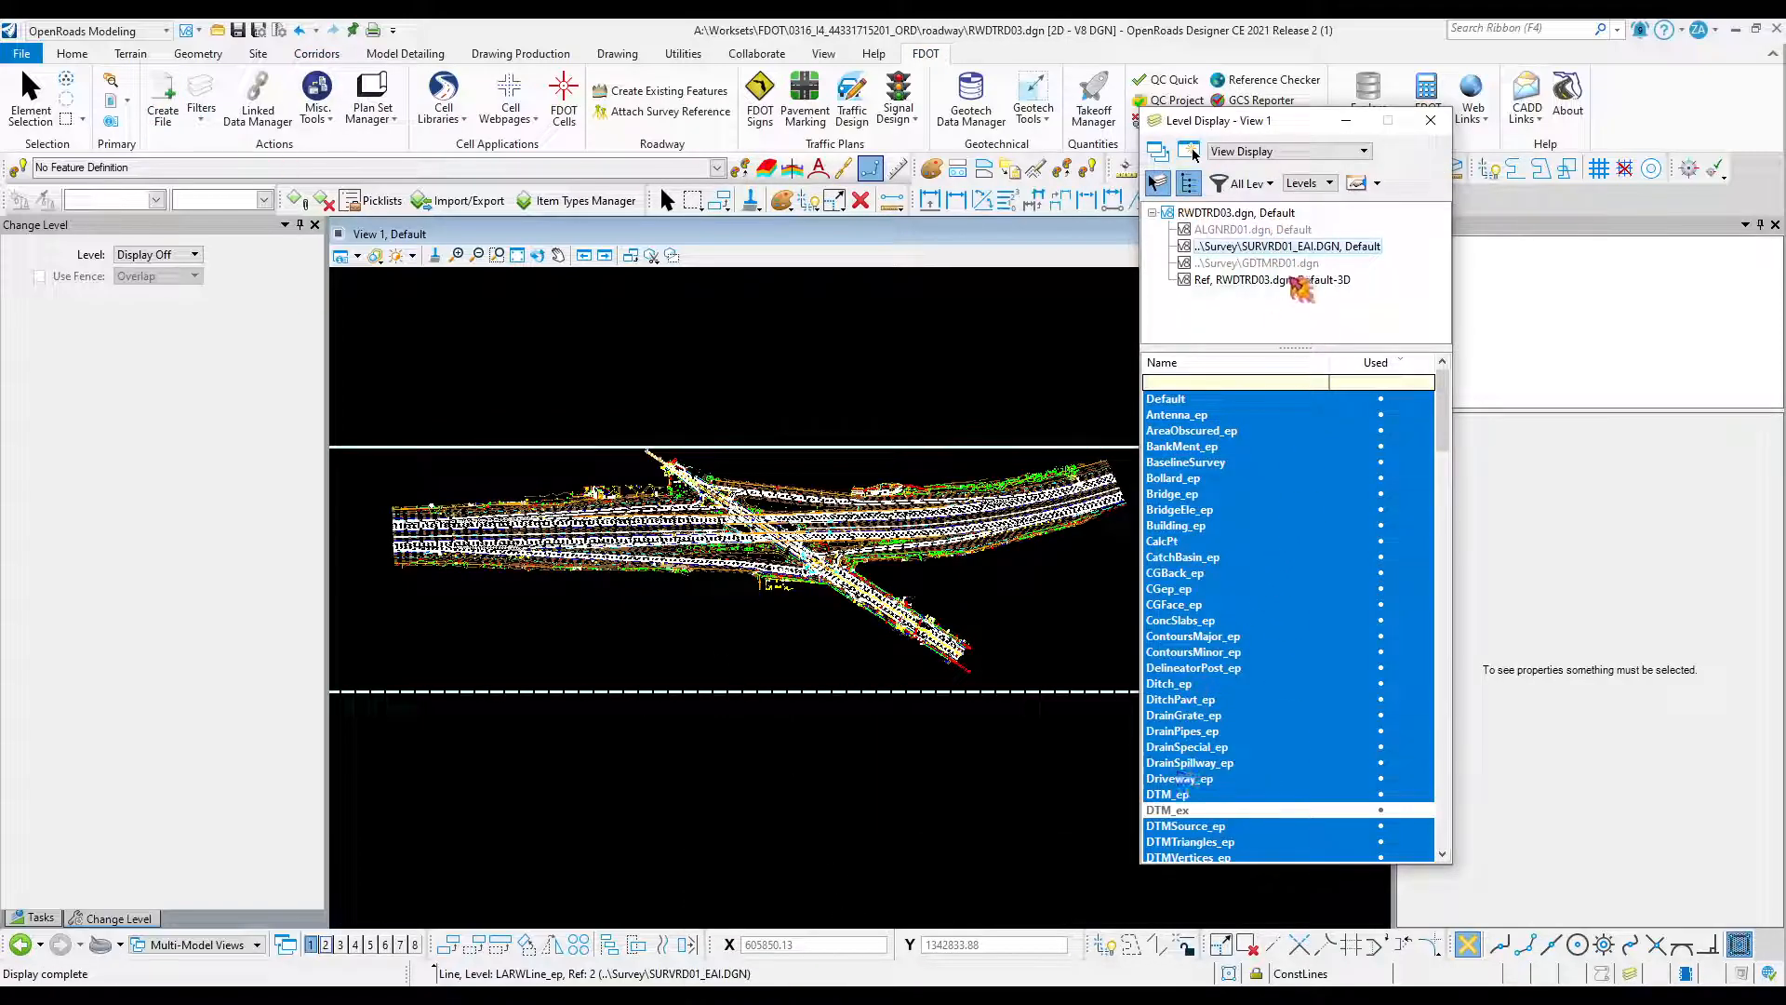
drag(1442, 409, 1427, 610)
right_click(1228, 572)
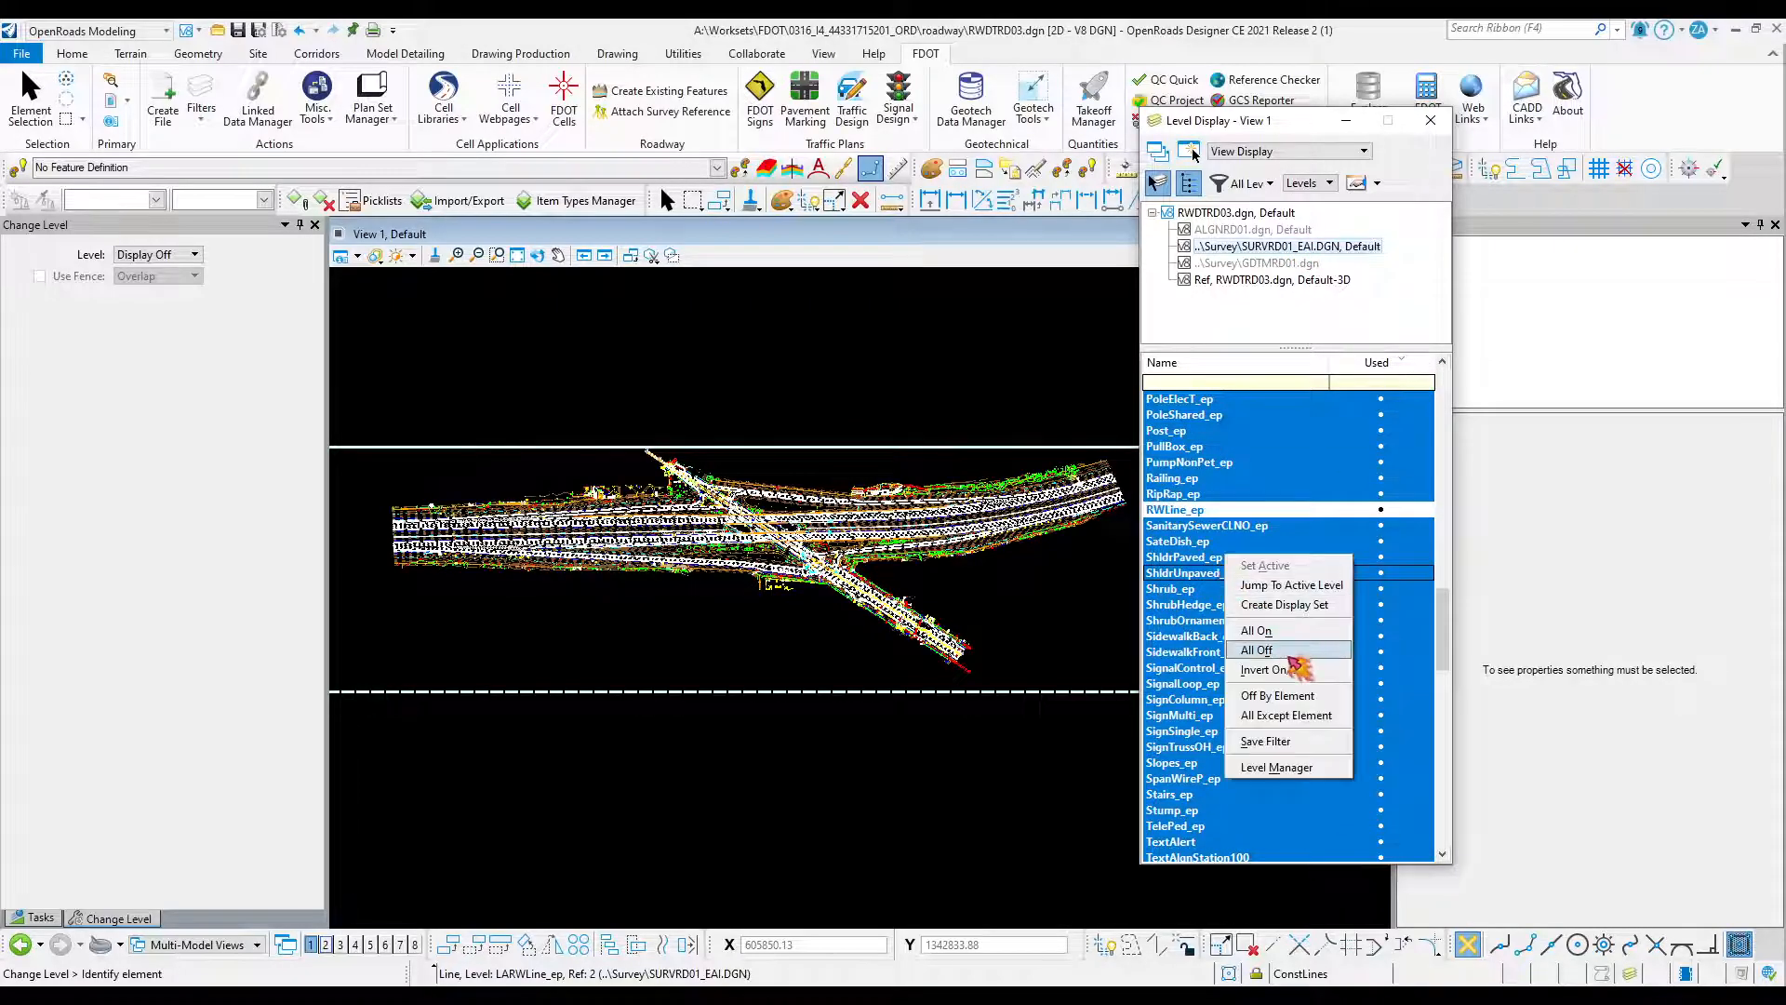
click(1291, 651)
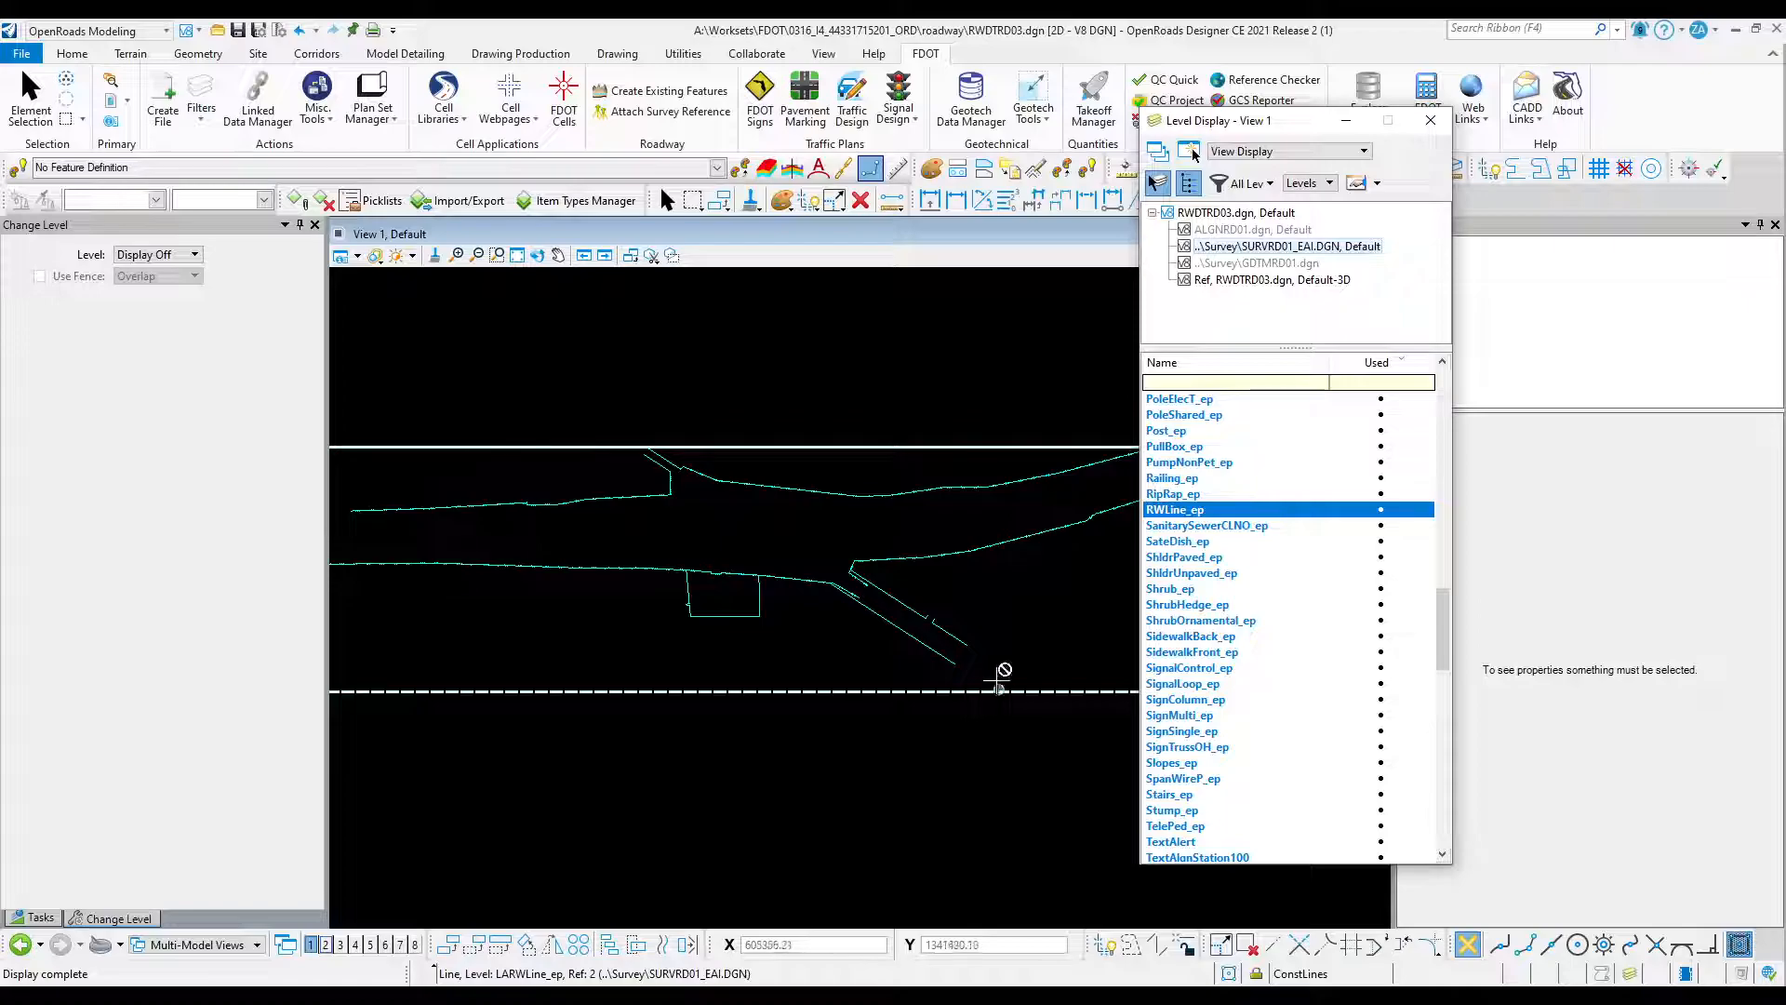
click(1431, 120)
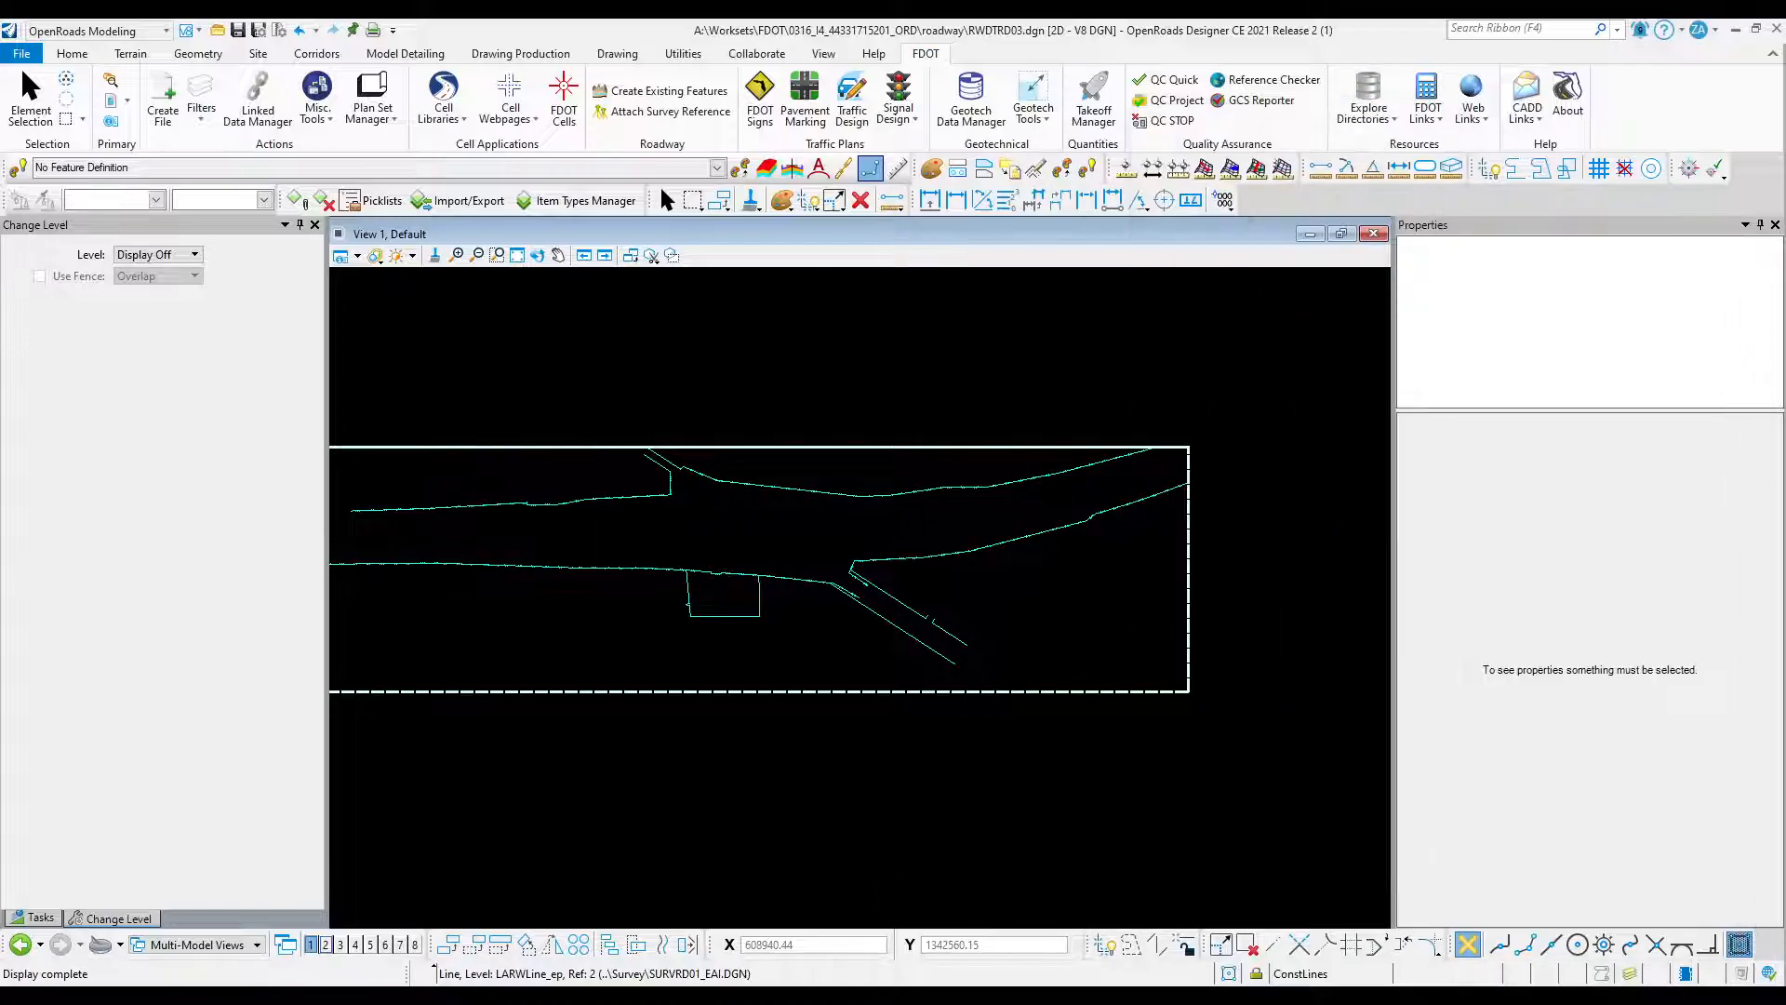
Select all the displayed right-of-way lines of the survey reference and copy them in place into the active file.
scroll(857, 578, up, 5)
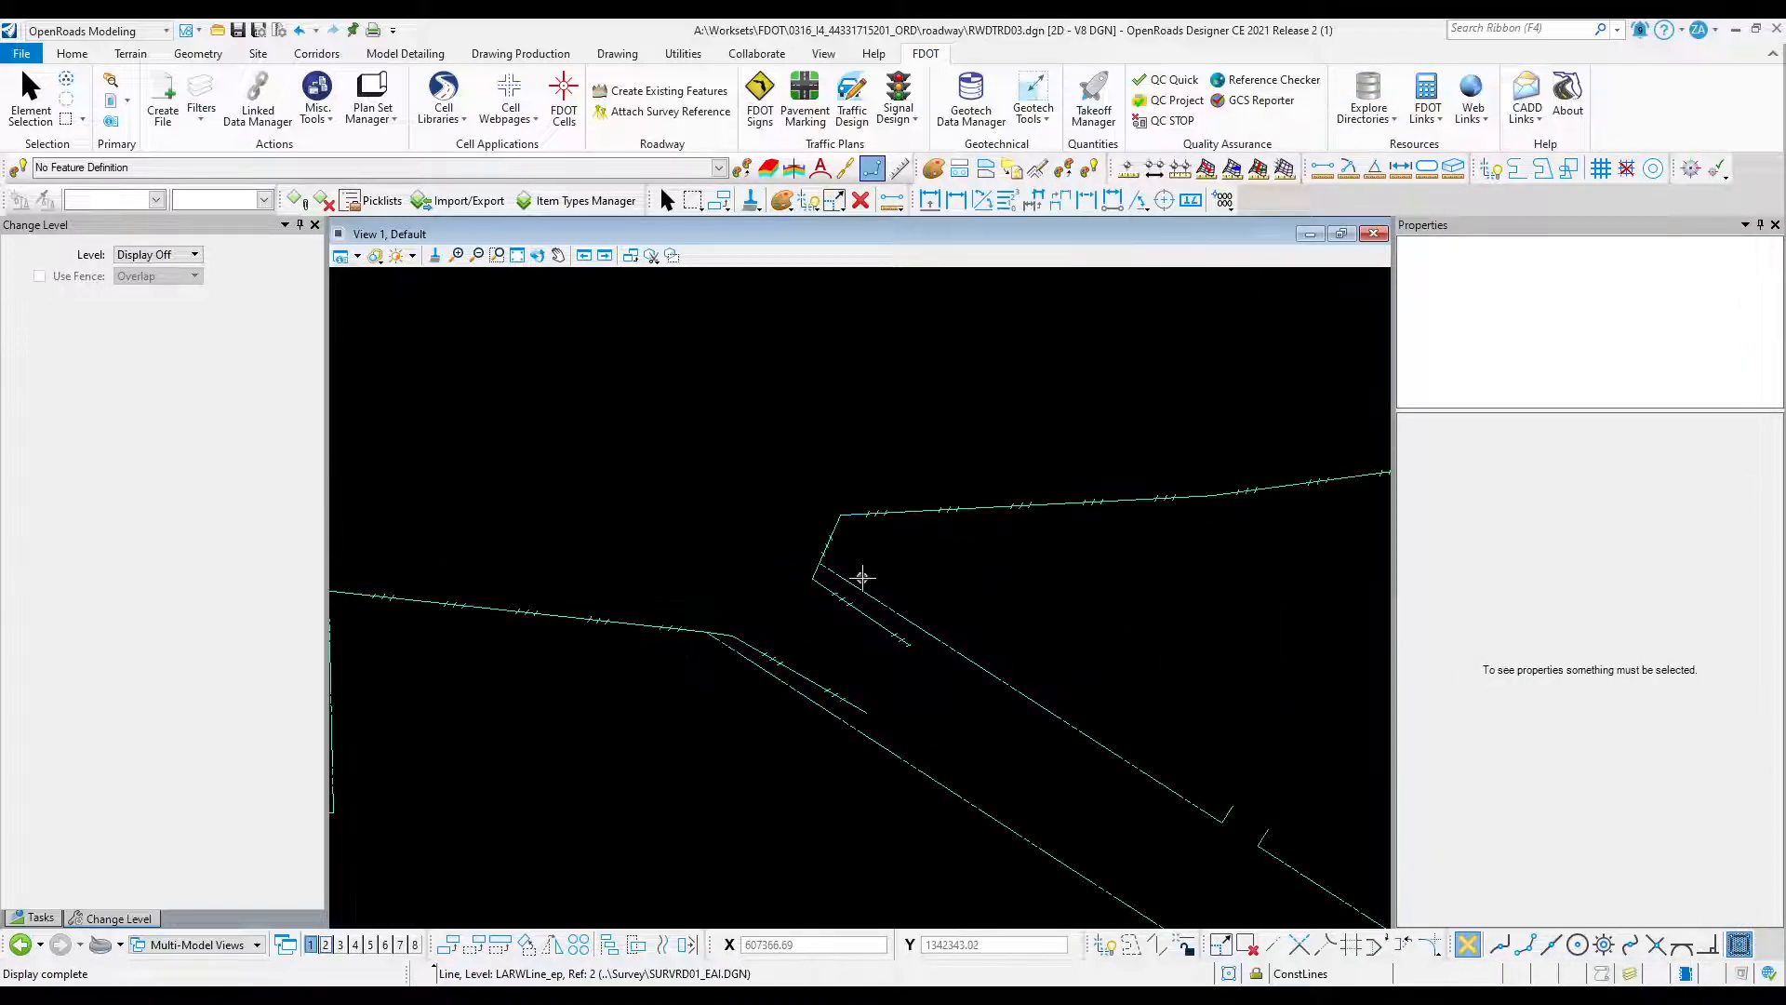
scroll(931, 549, down, 3)
scroll(1084, 511, down, 4)
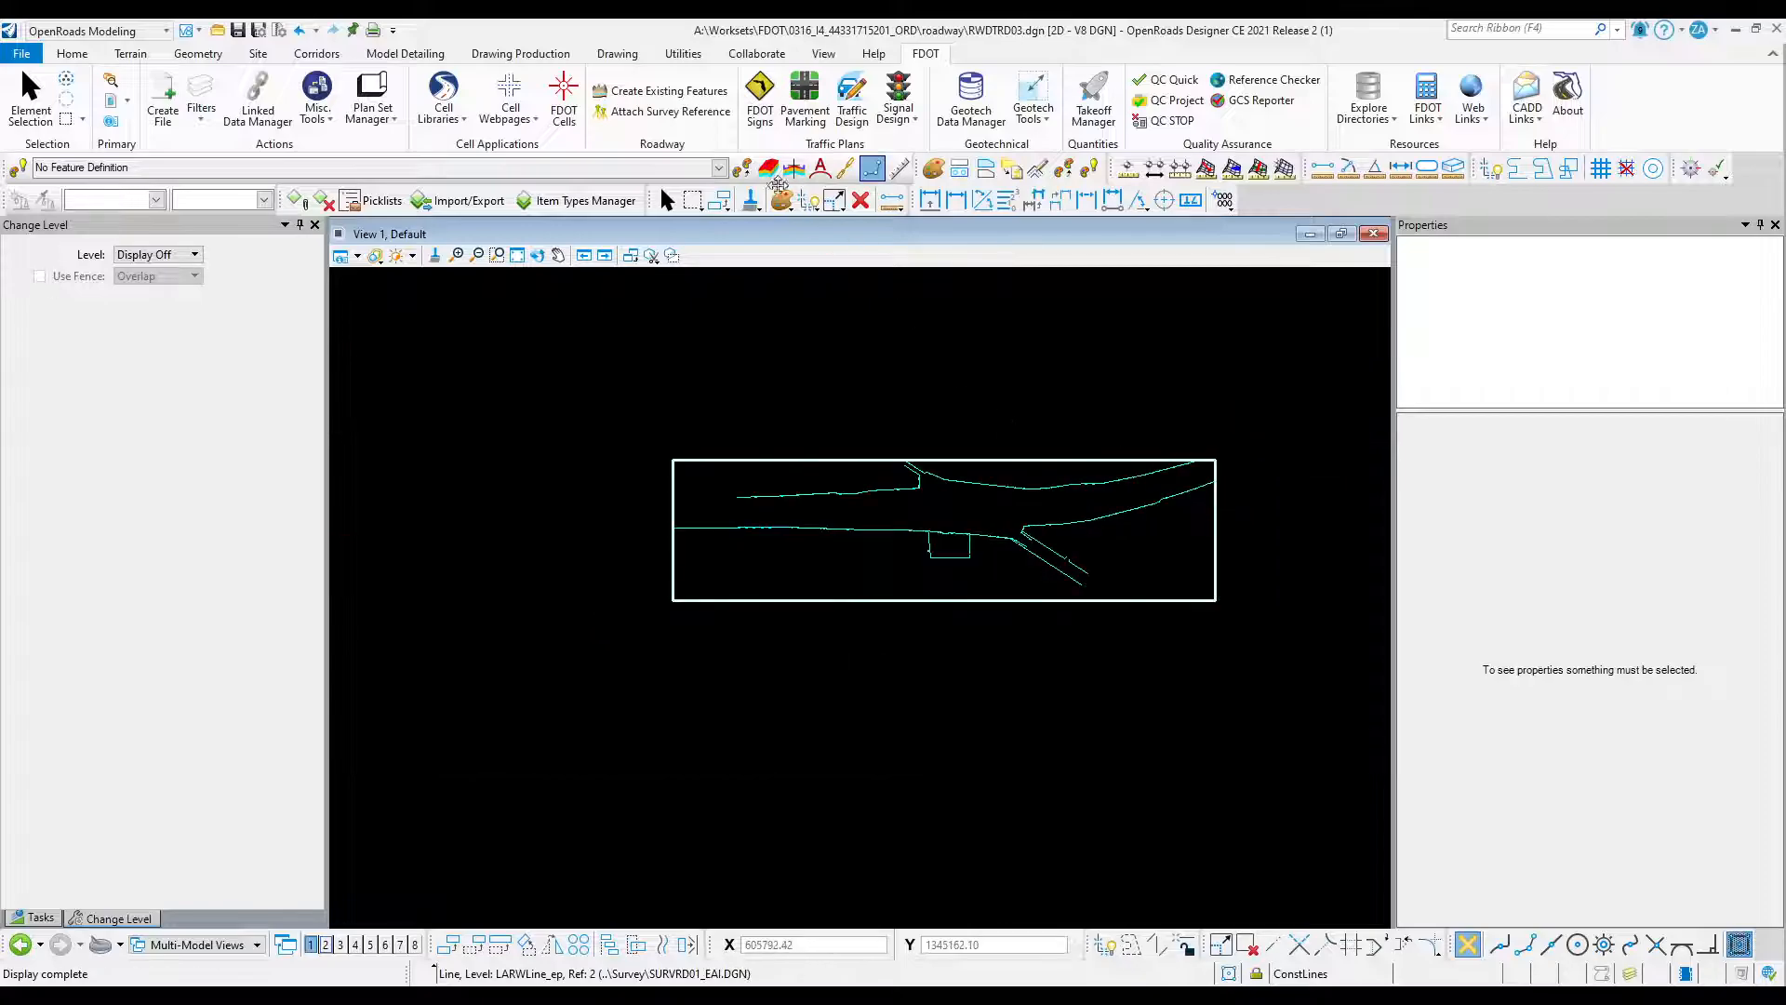
click(30, 90)
drag(636, 367, 1292, 722)
scroll(1117, 591, up, 5)
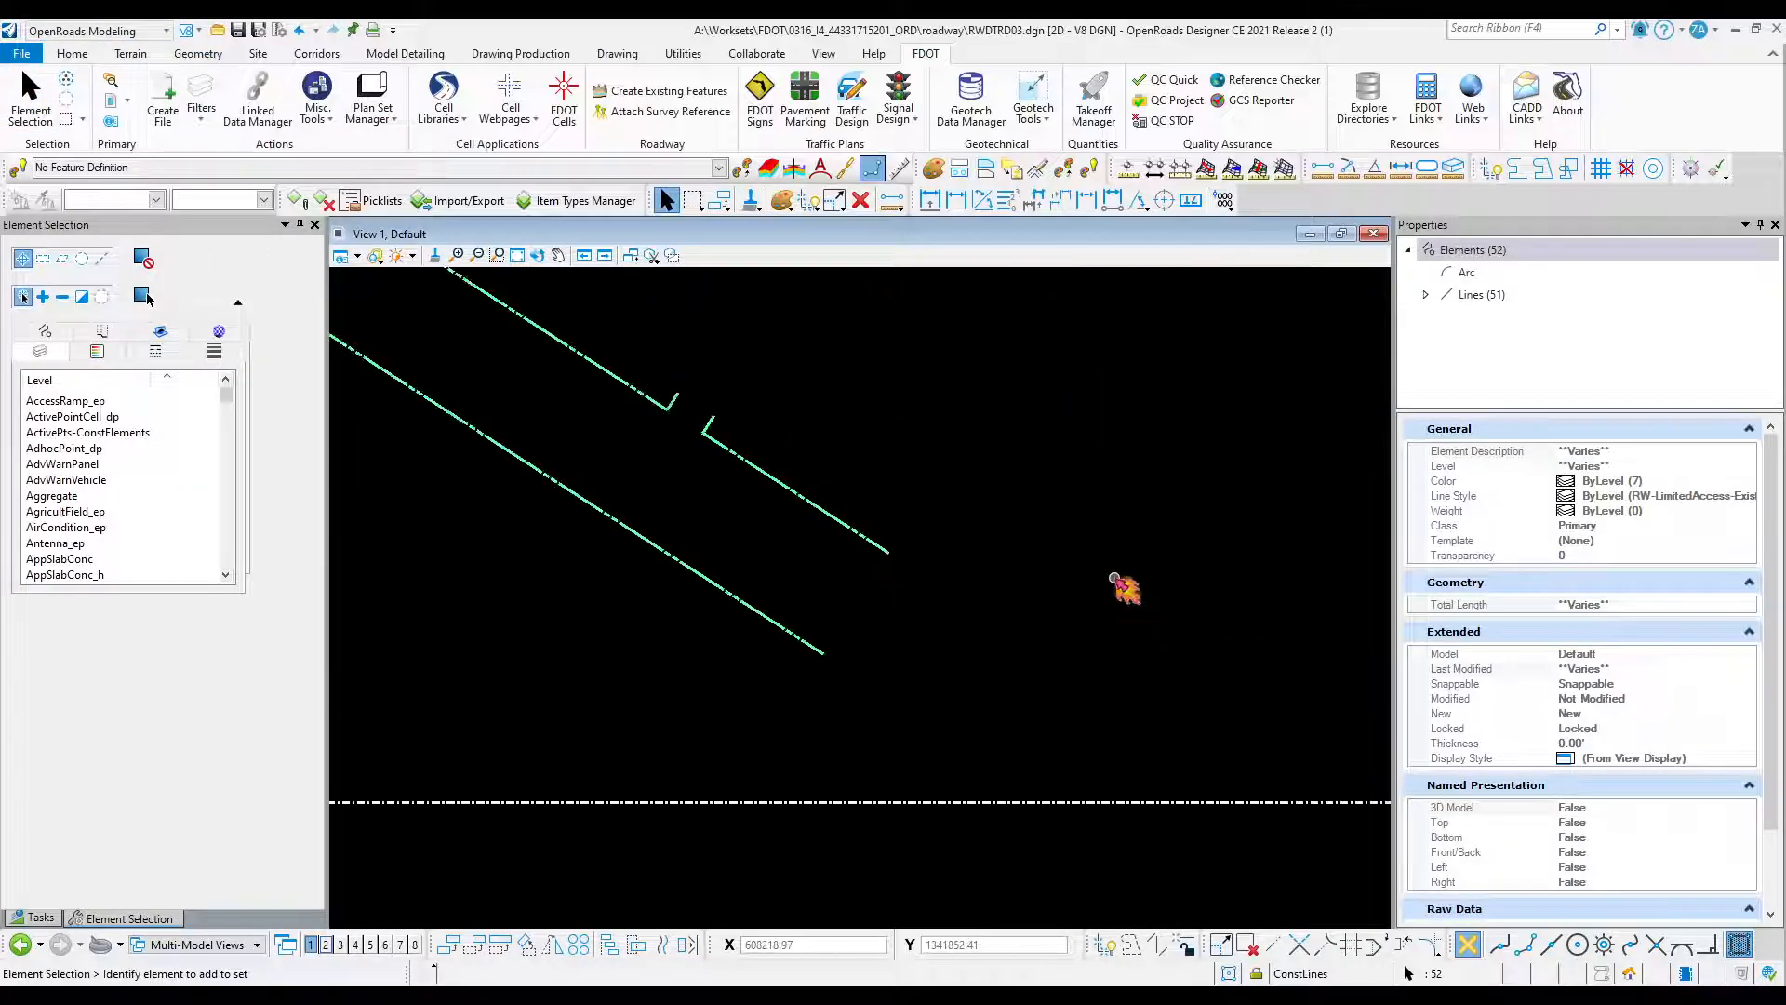
click(453, 944)
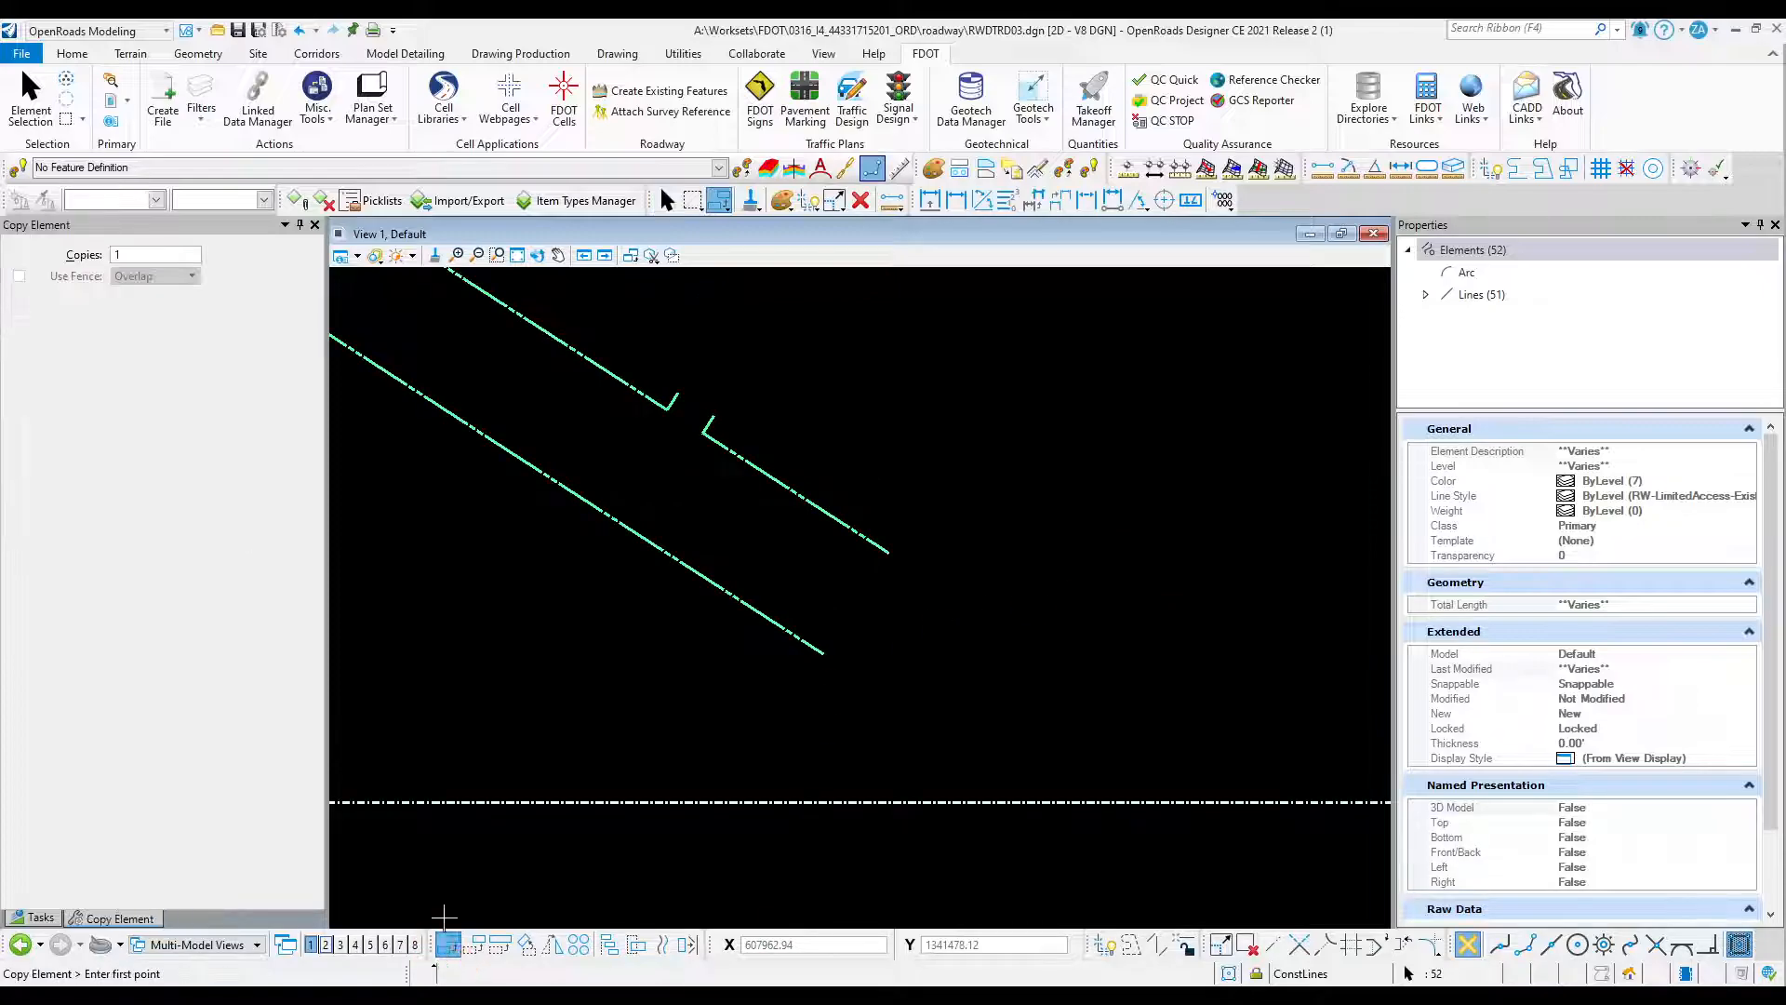
click(889, 553)
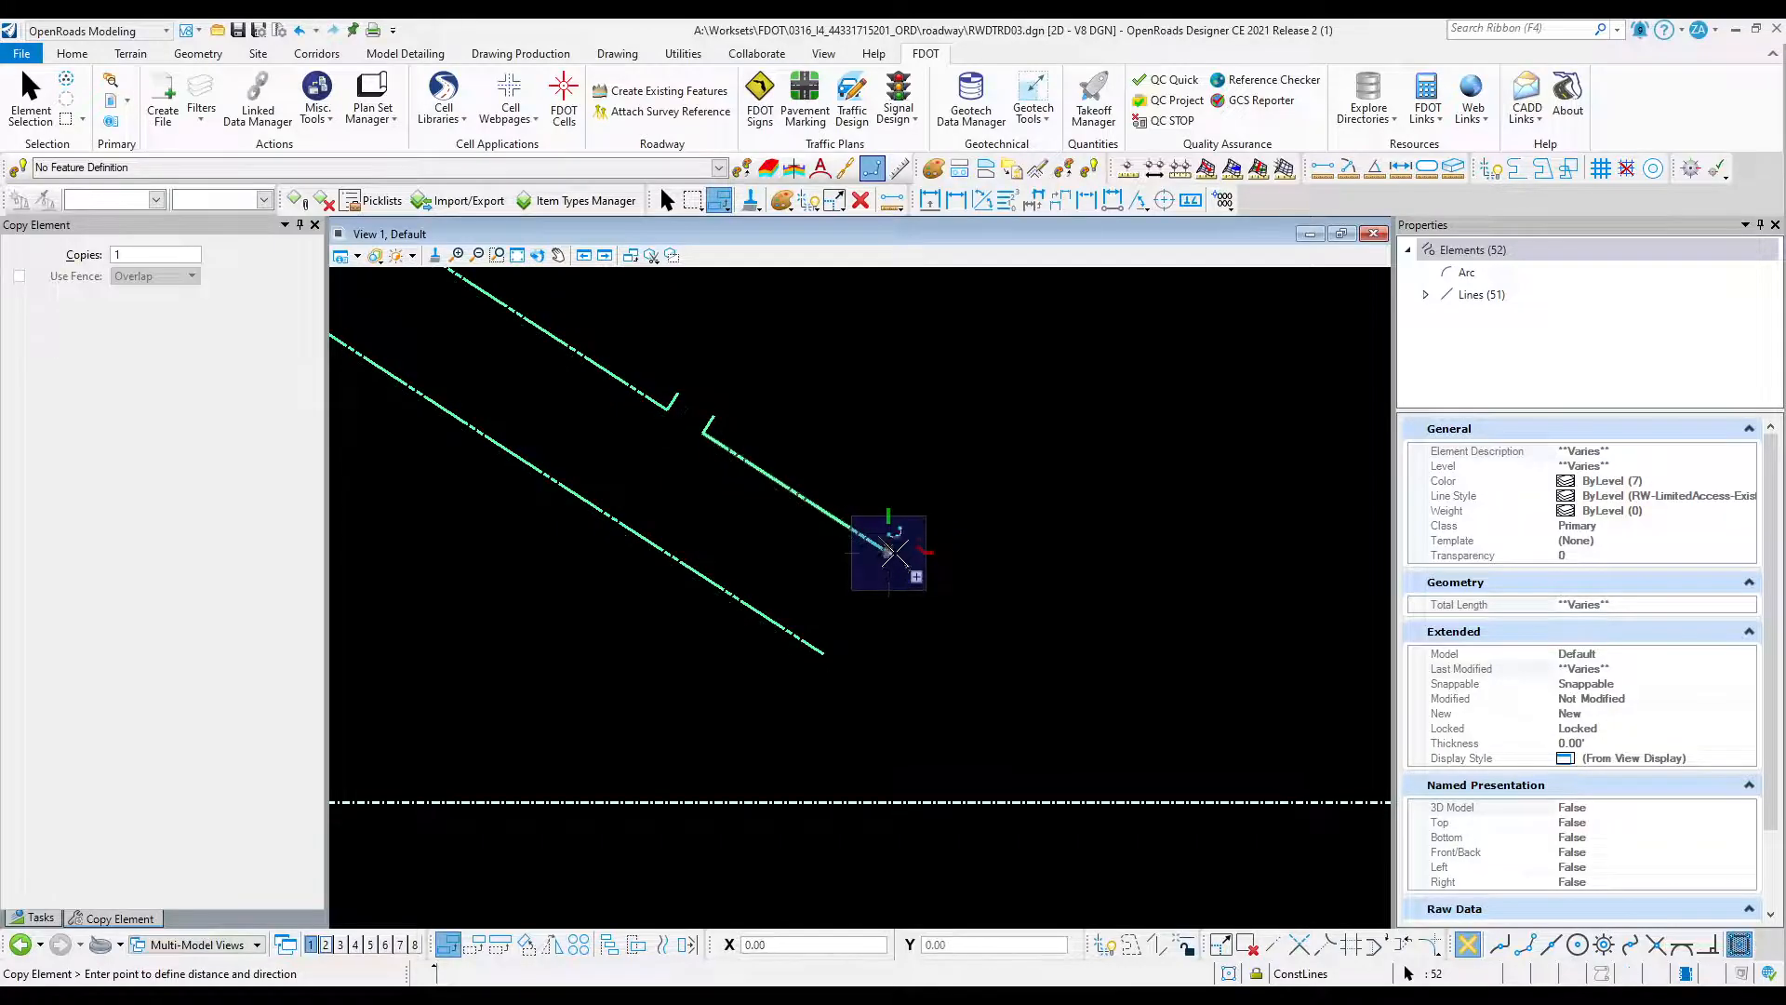
click(889, 553)
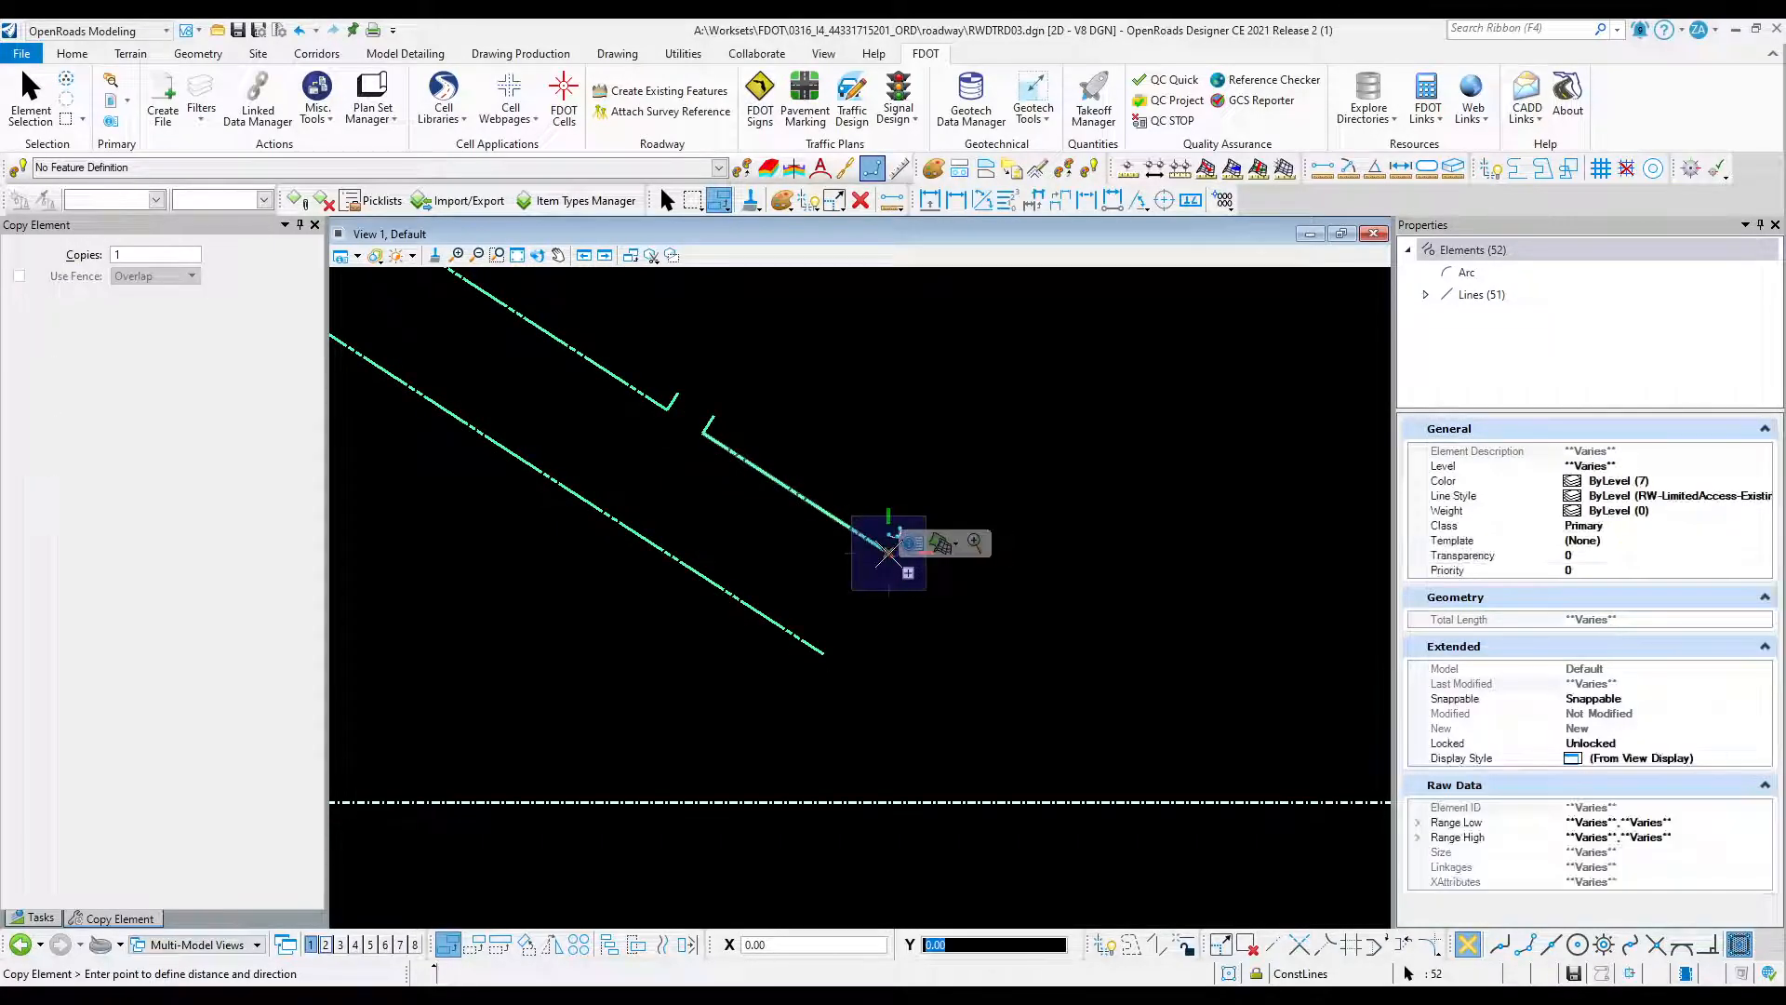
key(Escape)
scroll(1000, 638, down, 3)
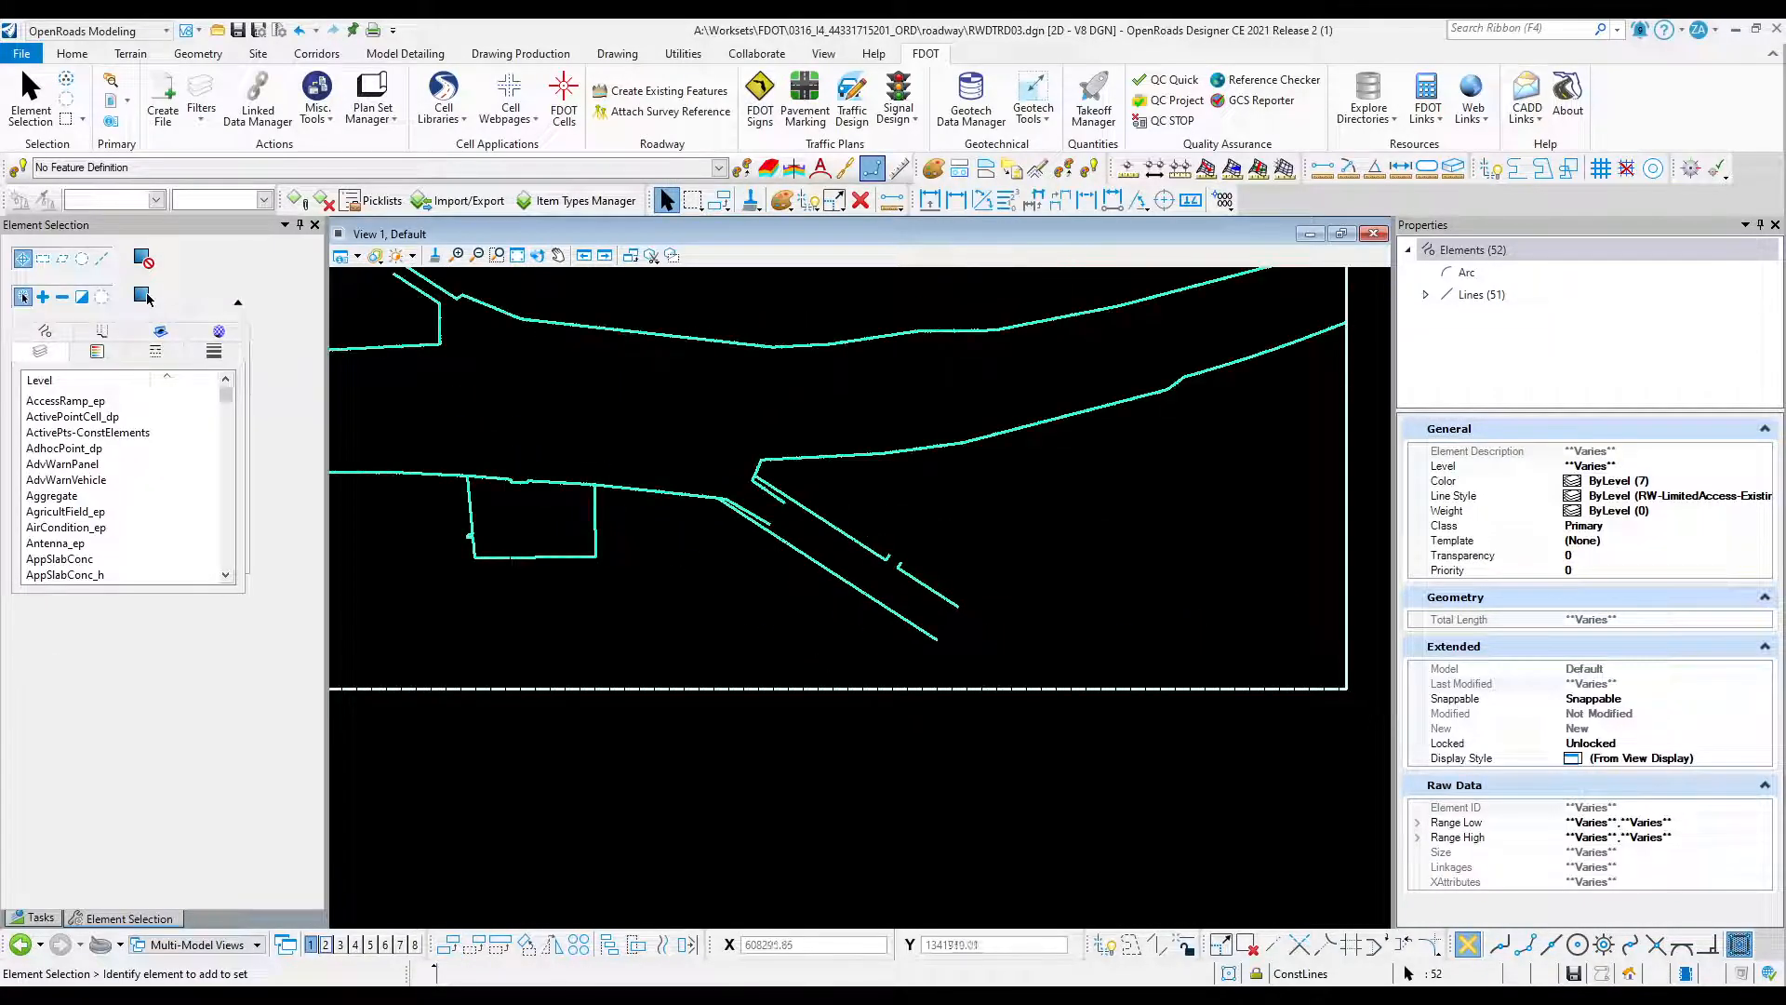
Turn off the display of the SURVRD01_EAI.DGN reference and inspect the copied right-of-way lines.
drag(1785, 465, 1346, 308)
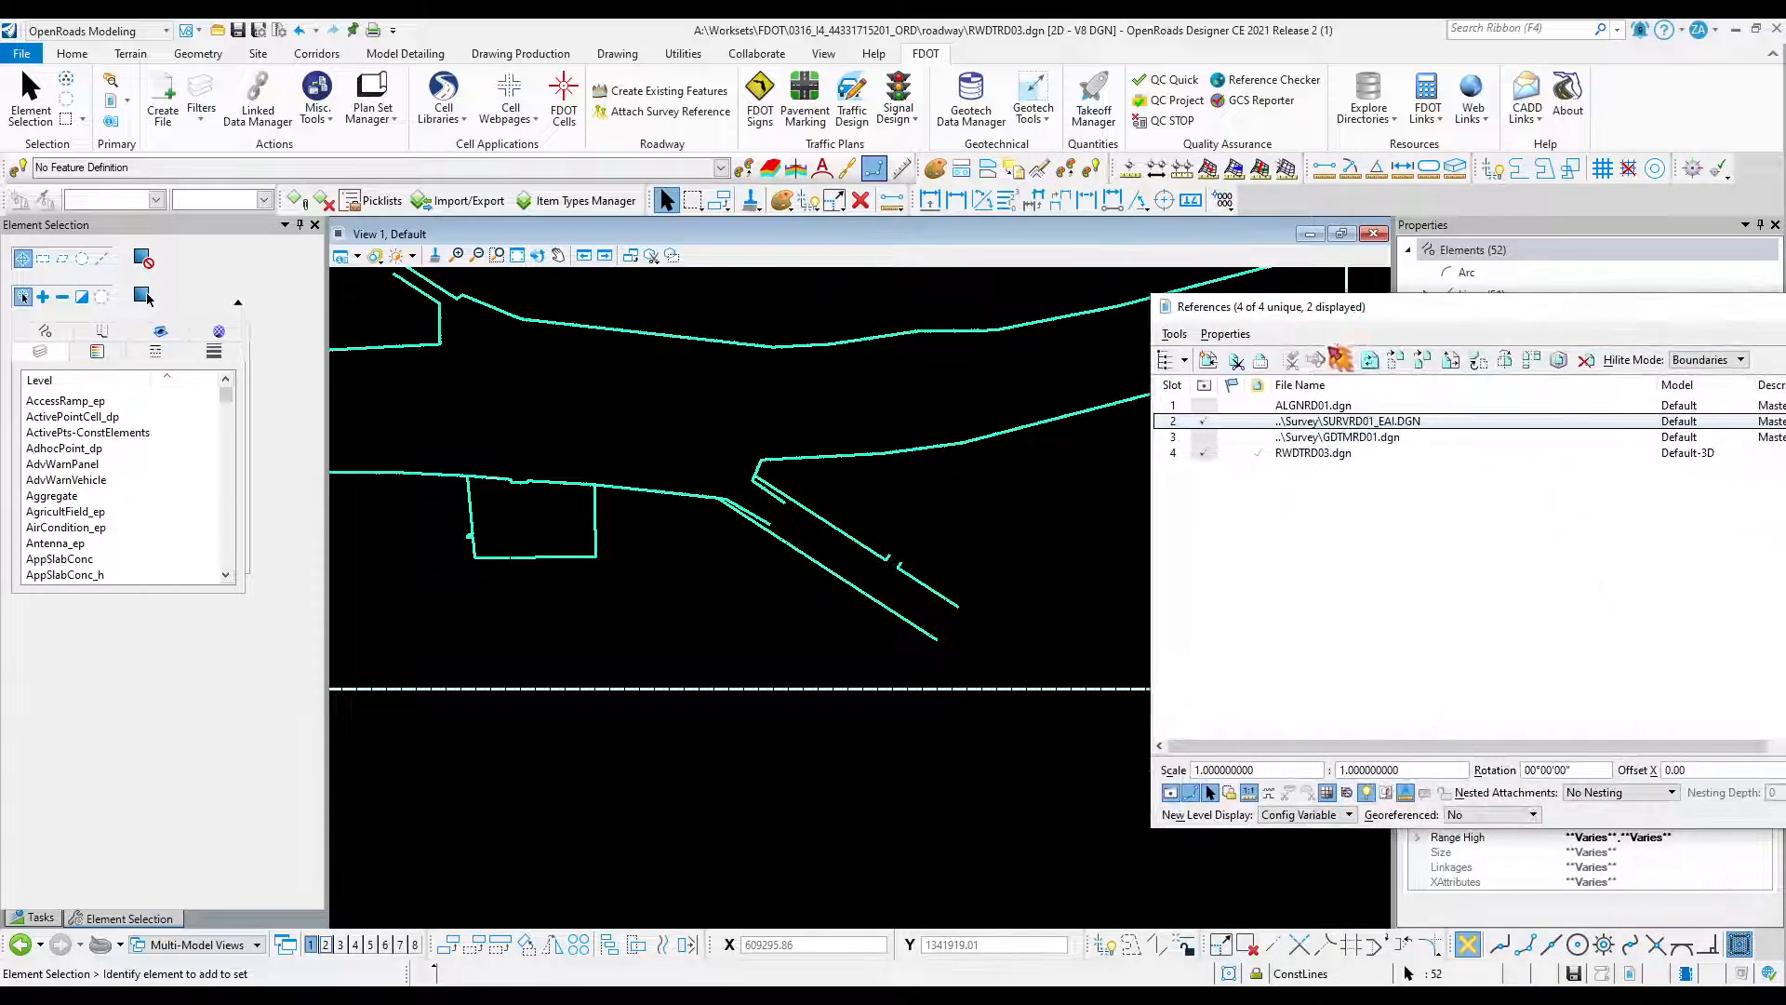
click(1204, 423)
scroll(1018, 674, down, 5)
scroll(886, 646, up, 3)
scroll(815, 594, down, 3)
scroll(921, 603, up, 3)
scroll(884, 548, up, 2)
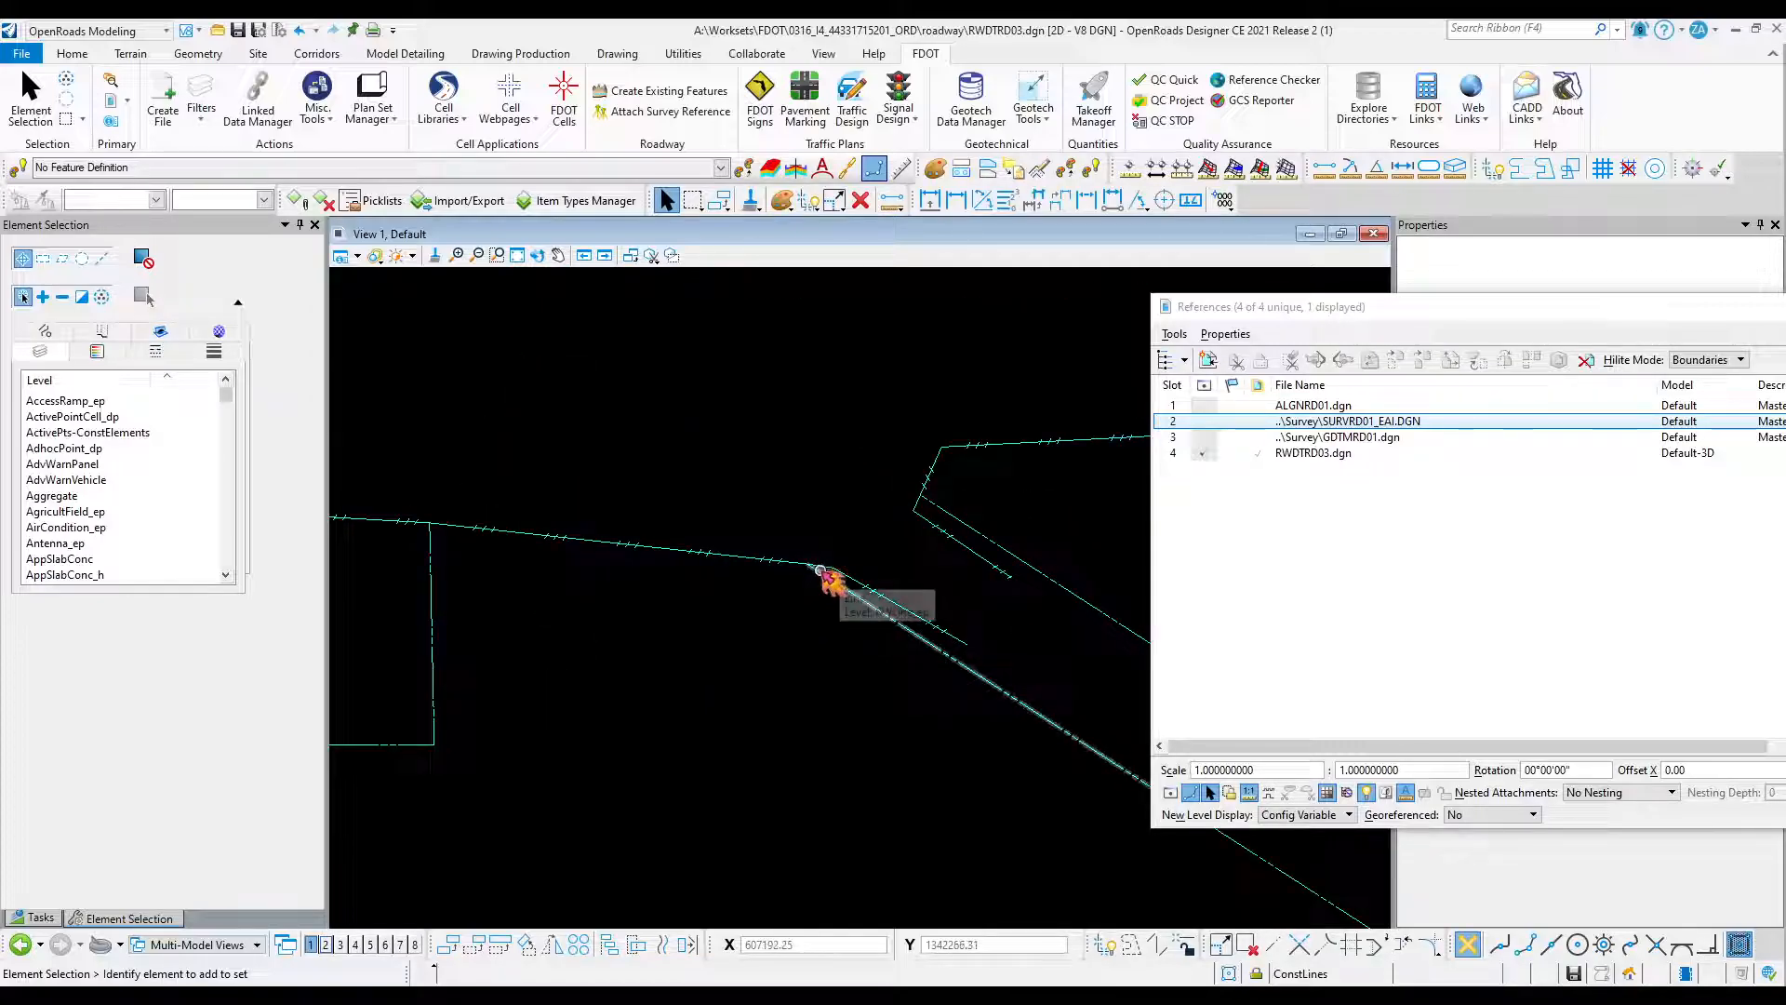
scroll(858, 570, down, 5)
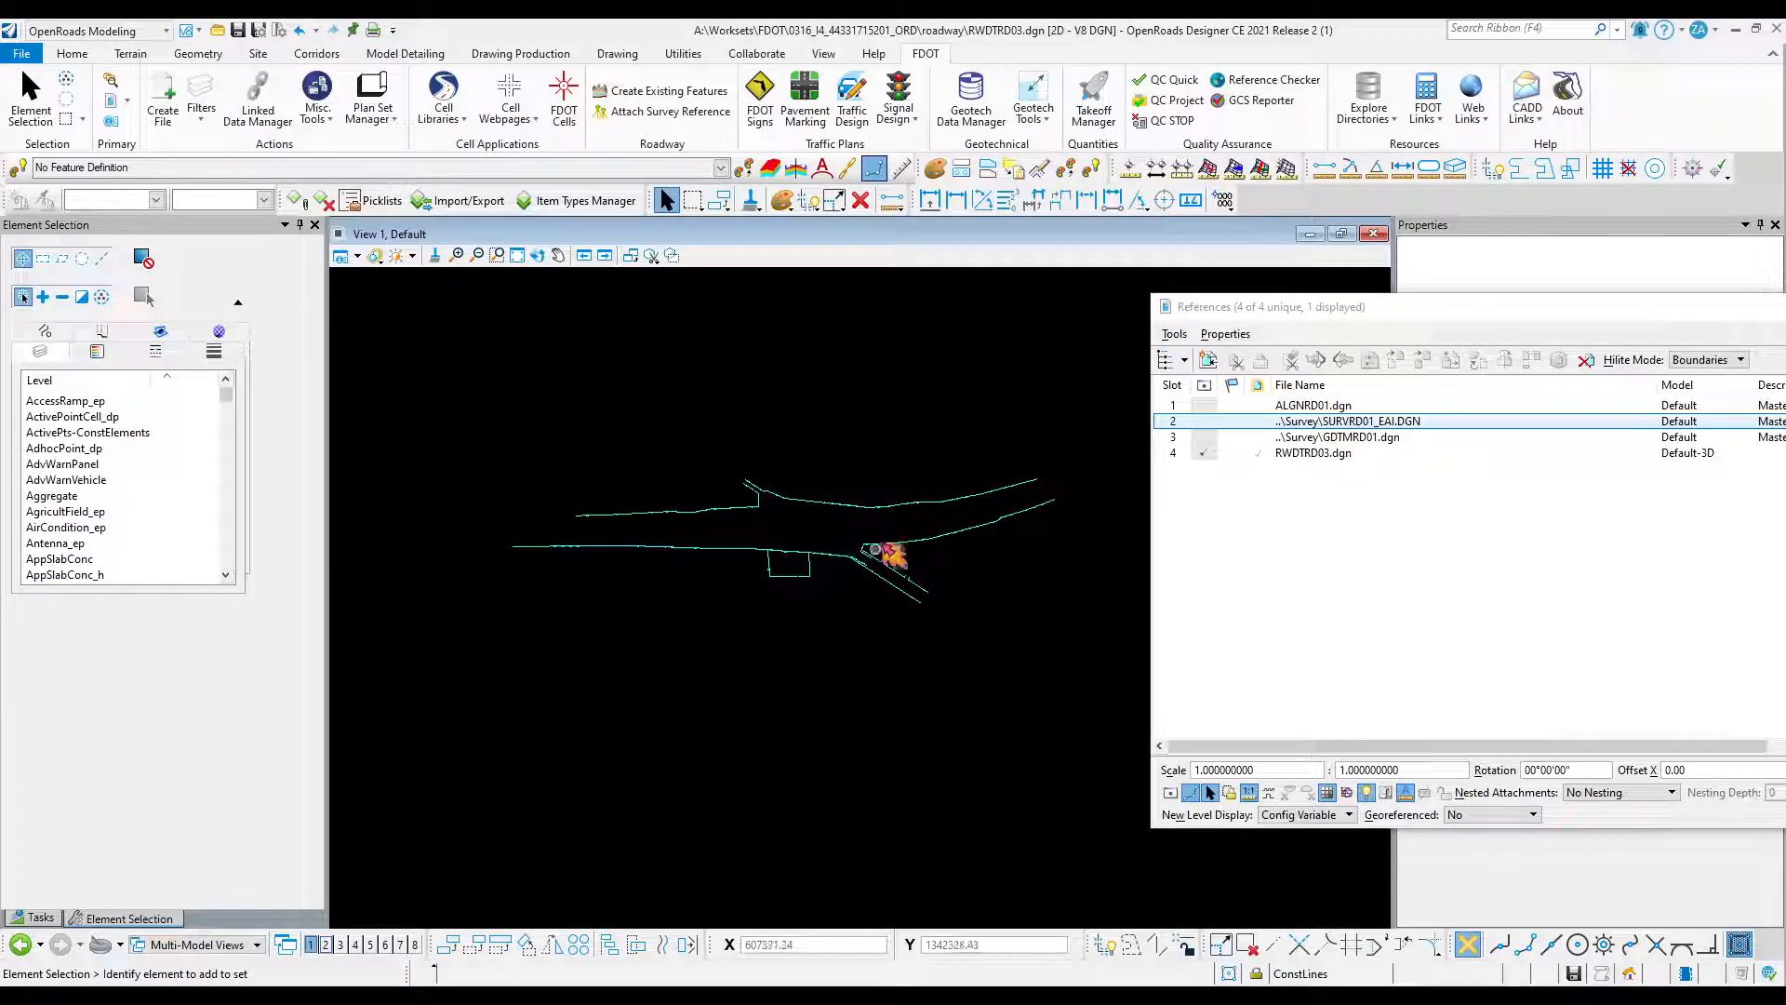
Delete the copied right-of-way lines, turn the SURVRD01_EAI.DGN reference display on and move the References window away.
drag(429, 327, 1080, 676)
key(Delete)
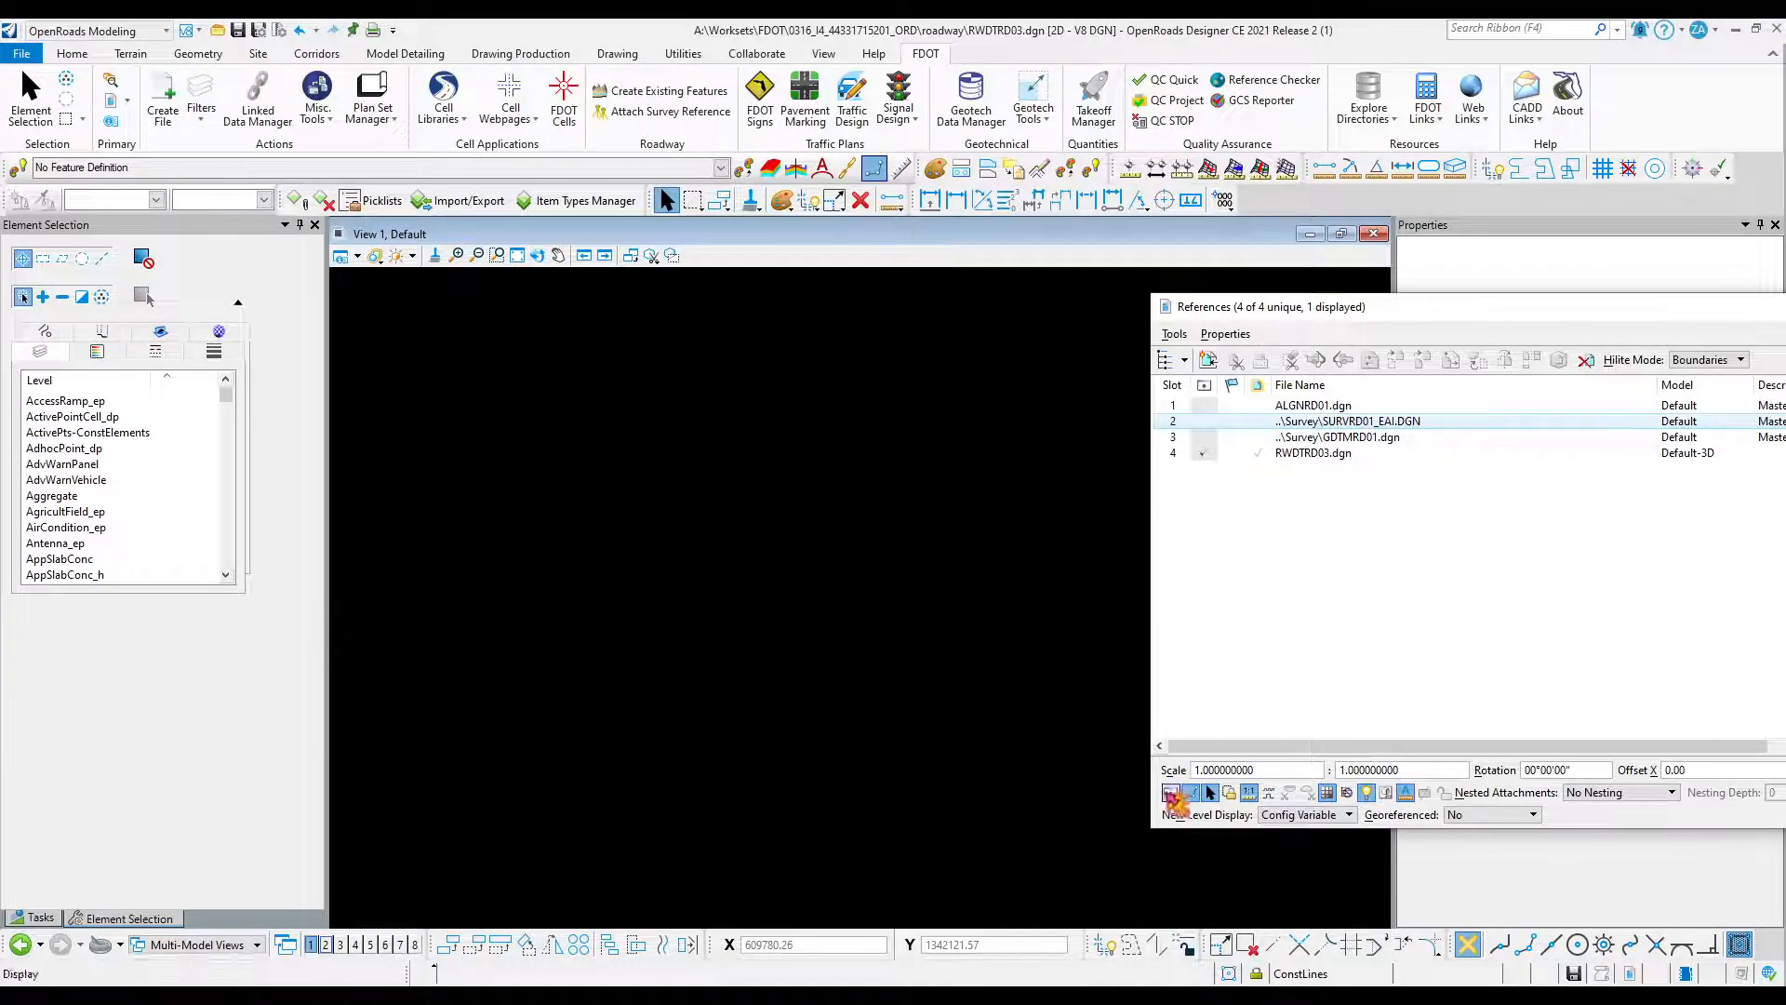
click(1170, 792)
drag(1369, 314, 1785, 314)
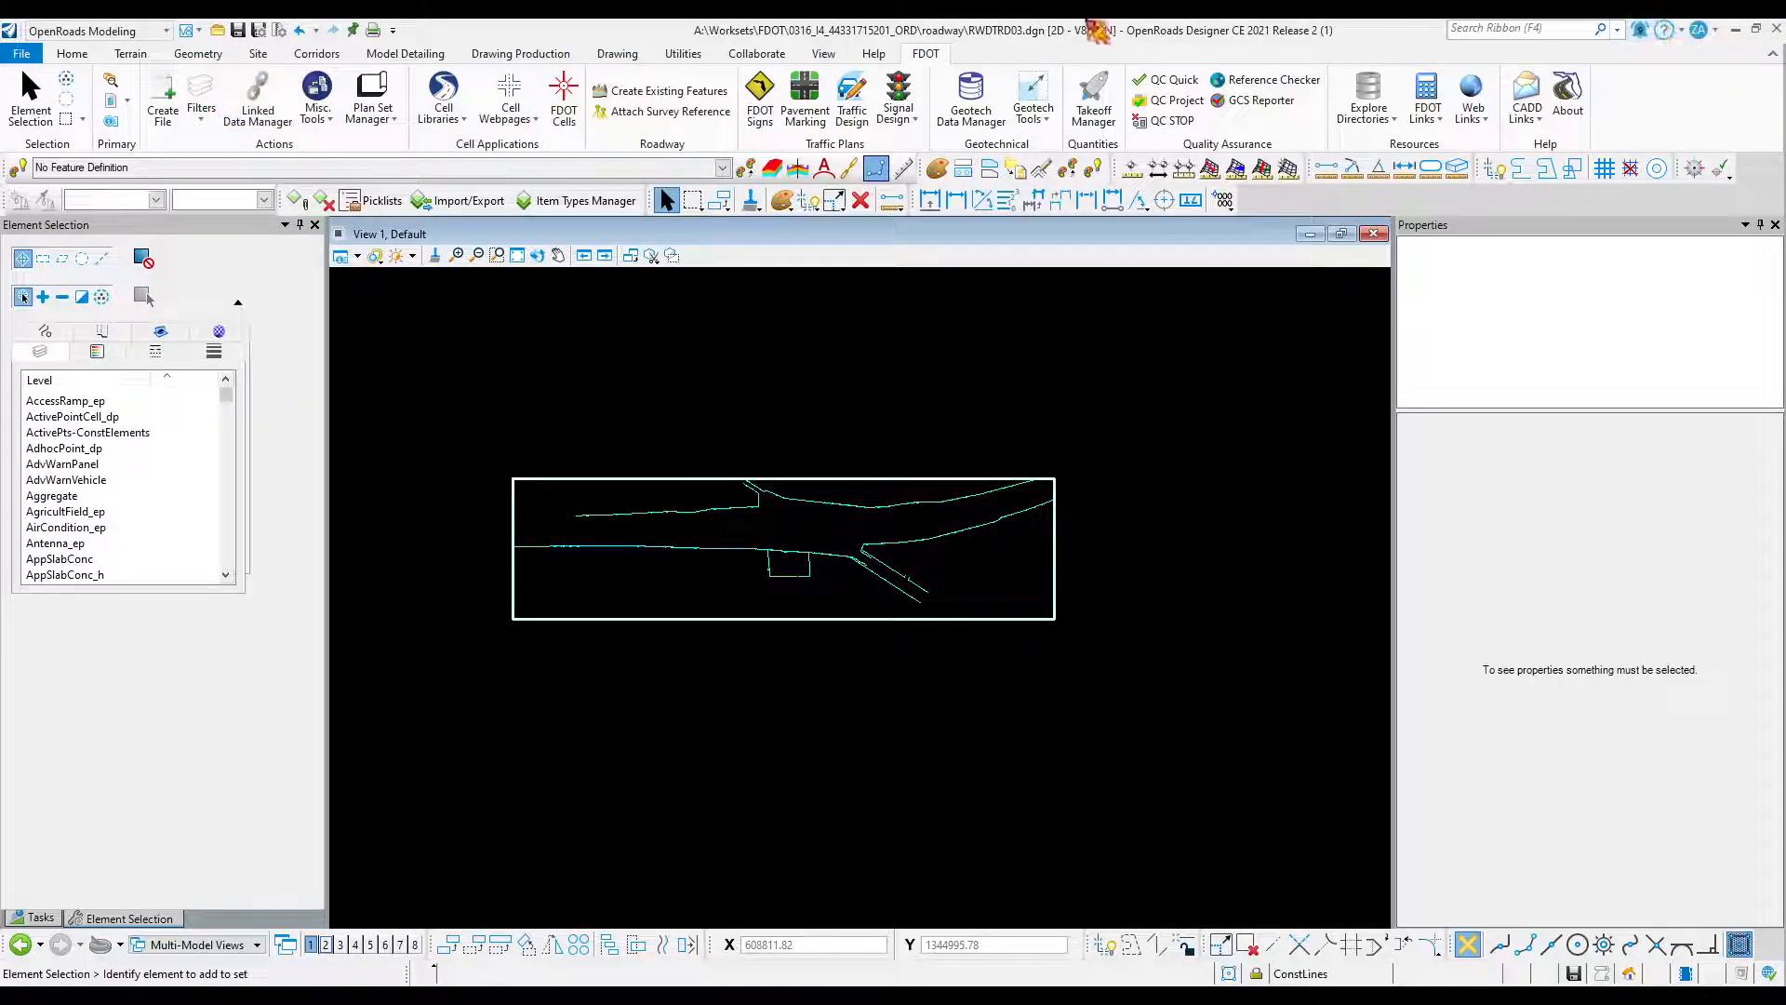
click(128, 55)
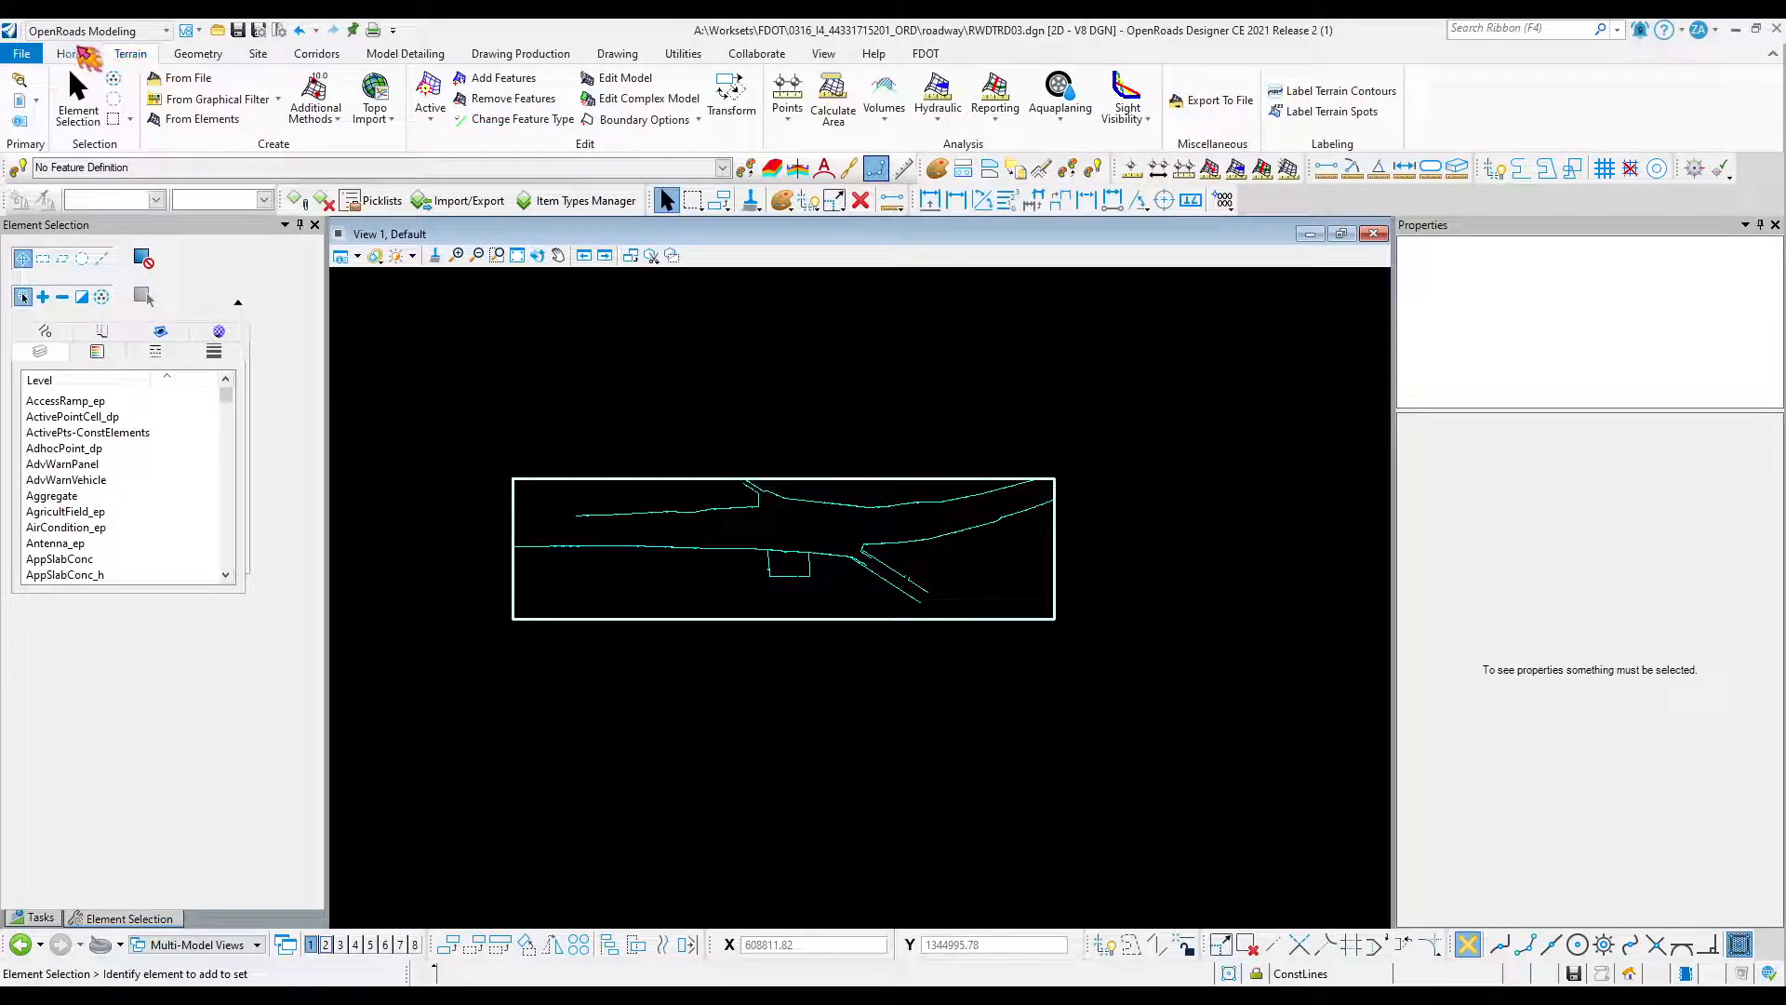
click(81, 54)
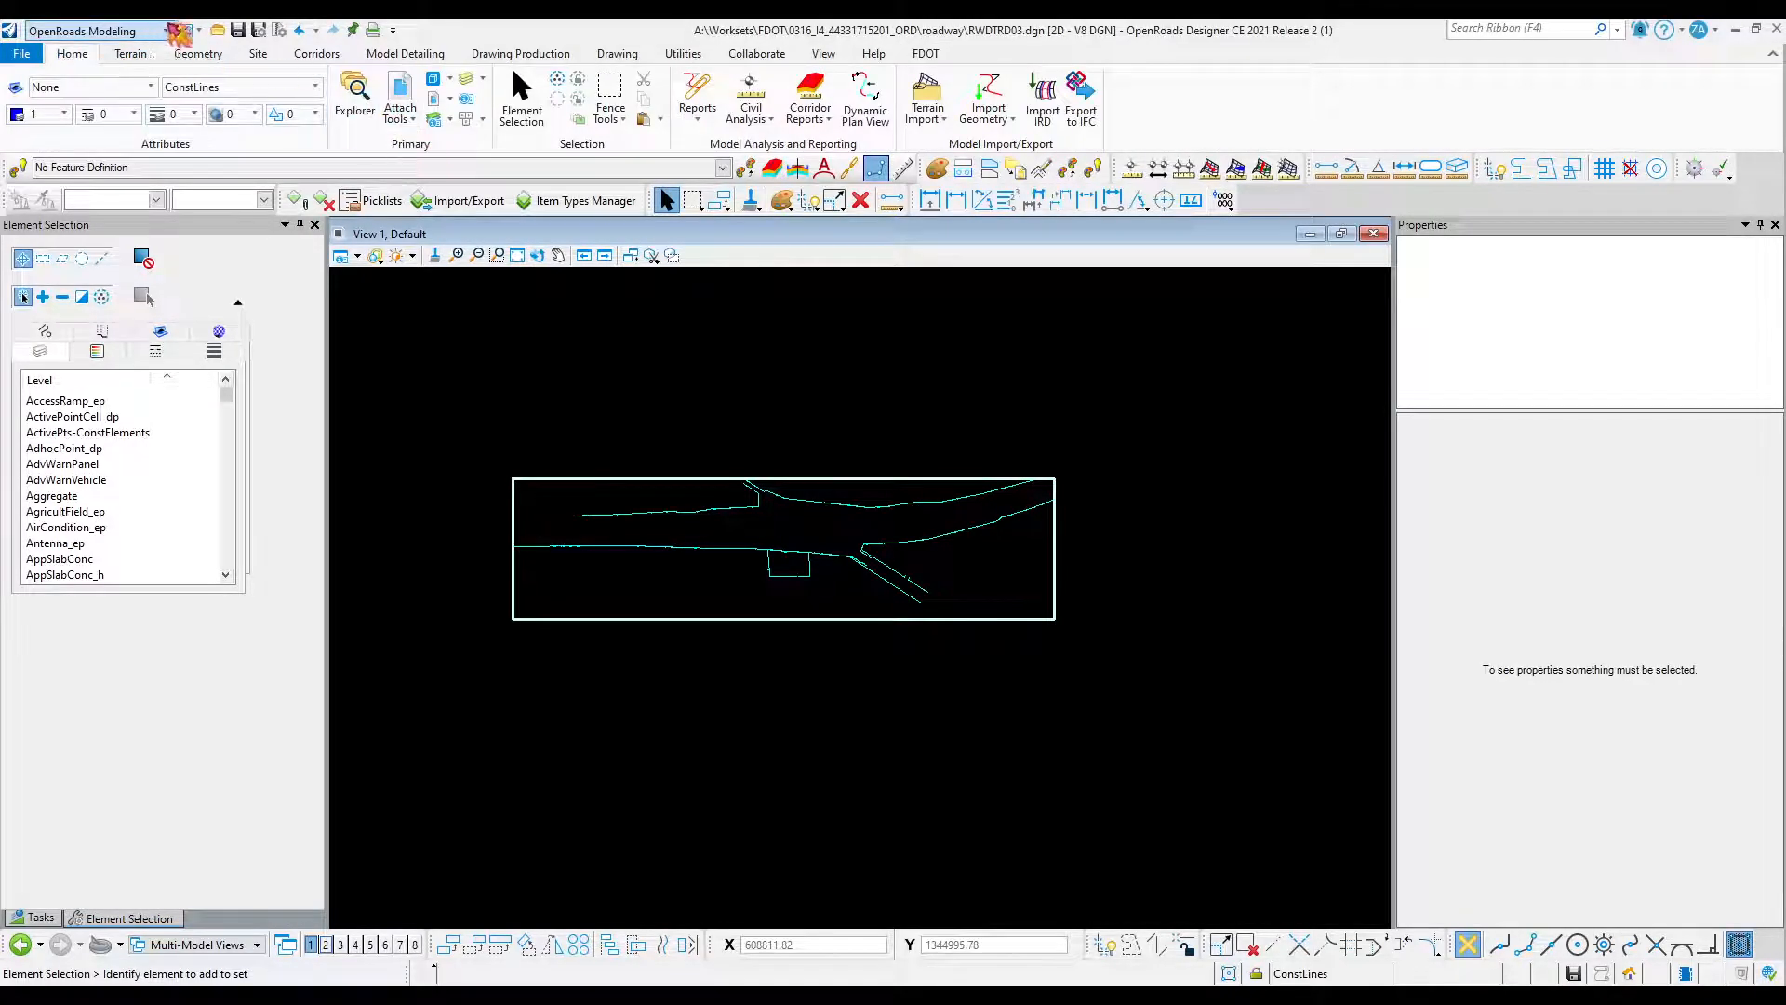
click(925, 53)
click(394, 120)
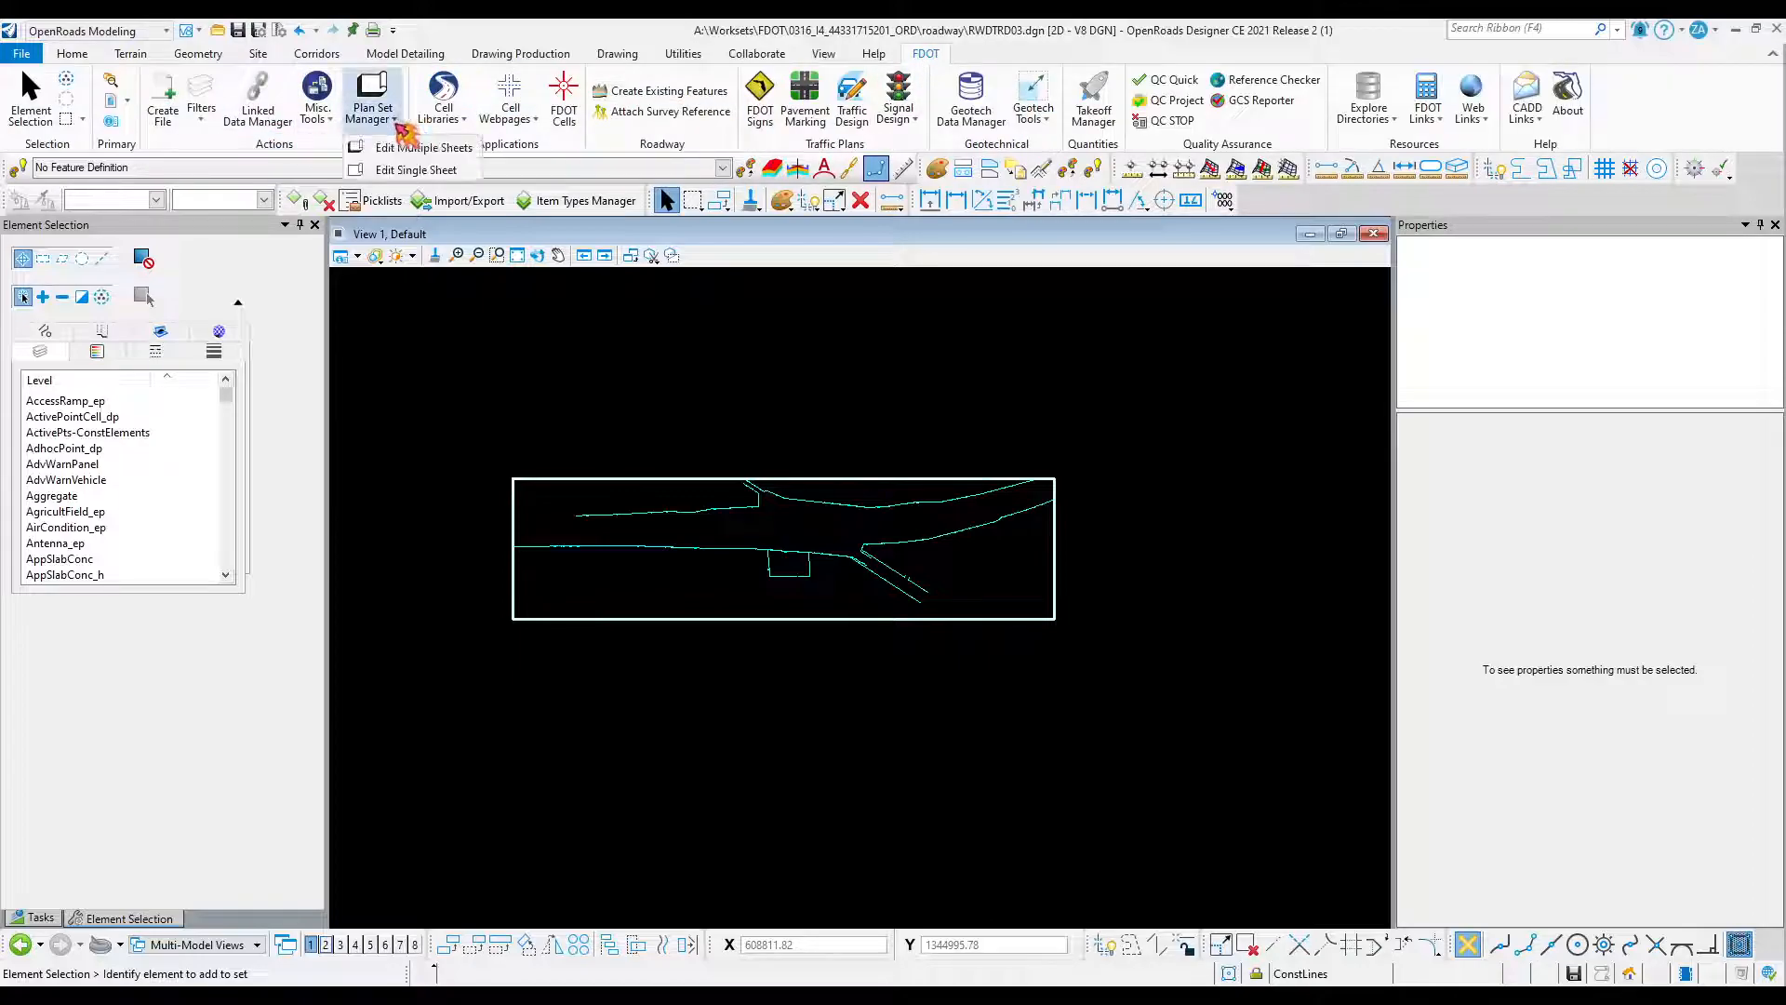
click(325, 117)
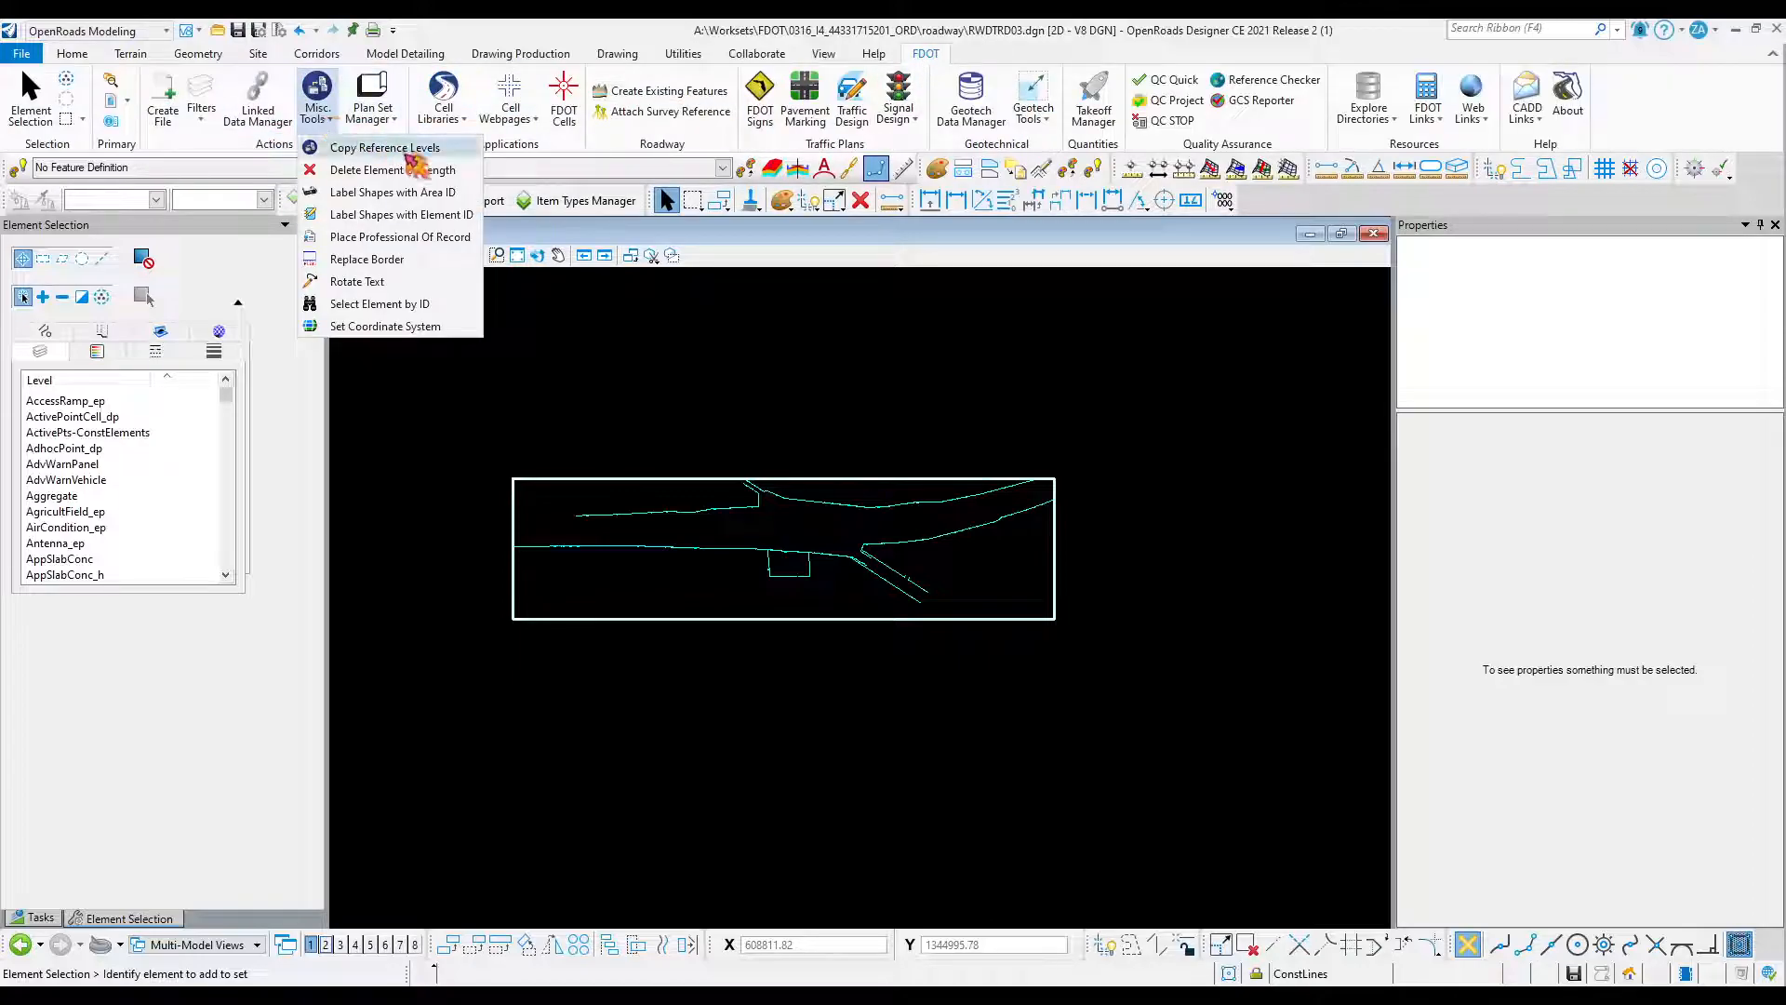
click(416, 305)
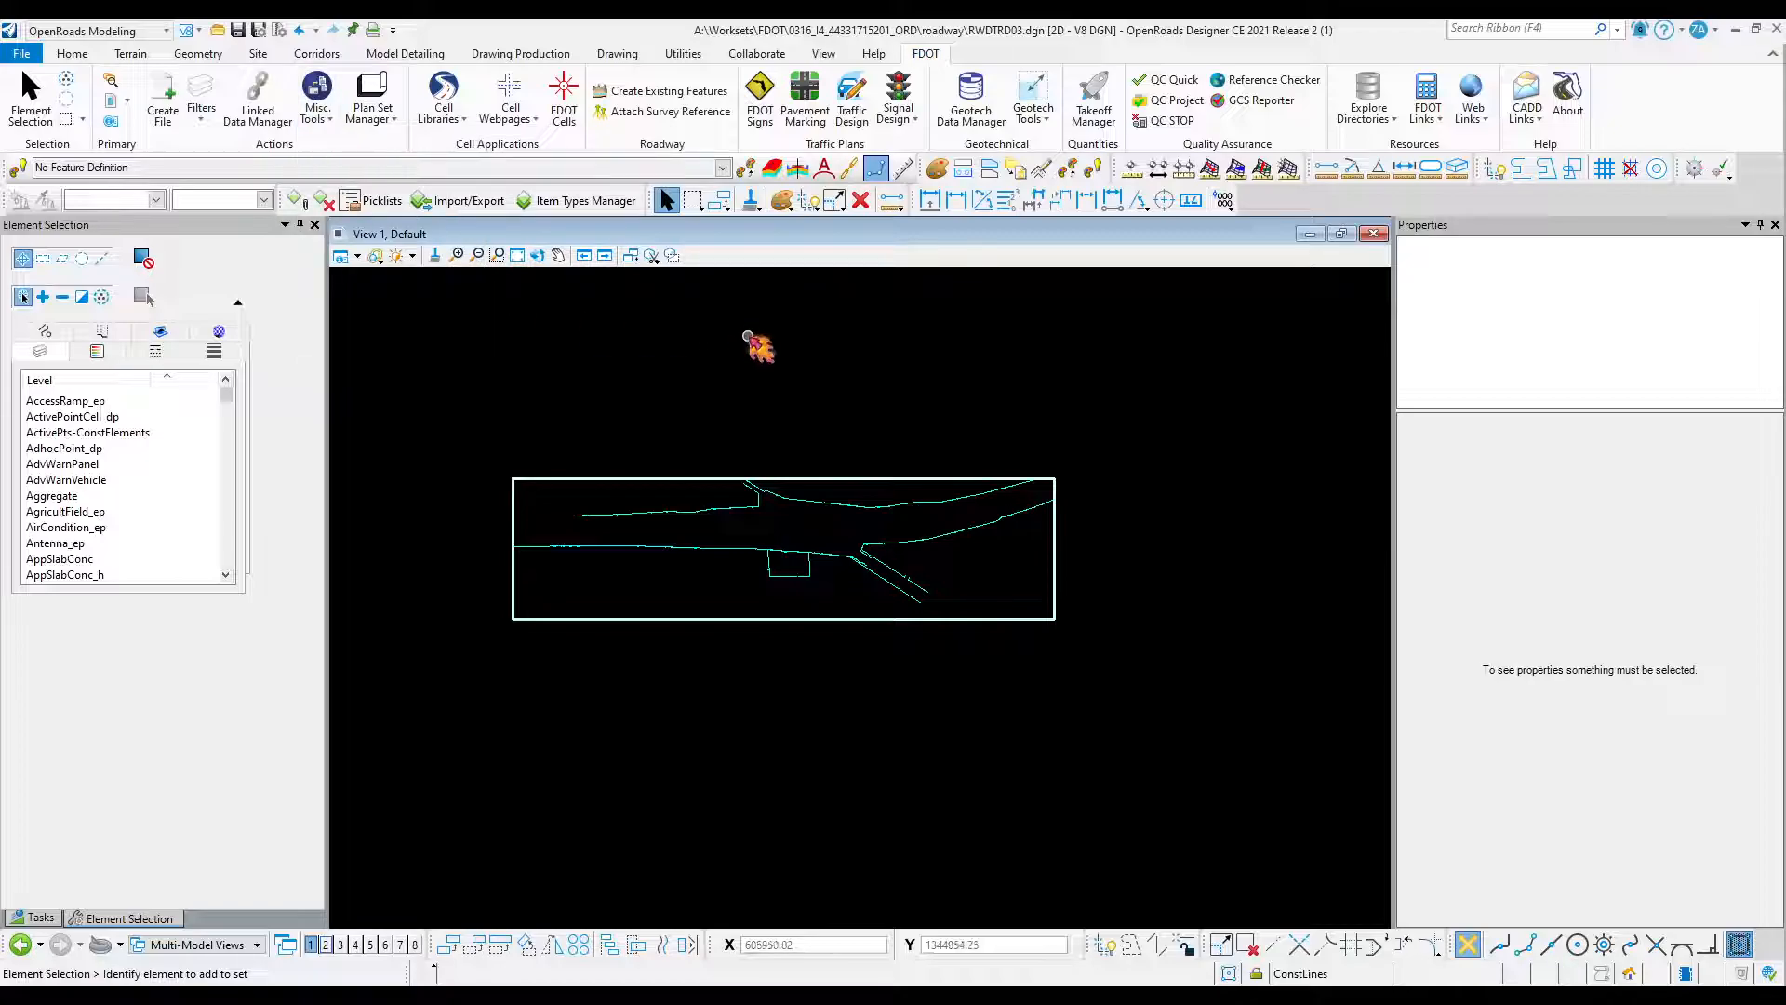
click(93, 32)
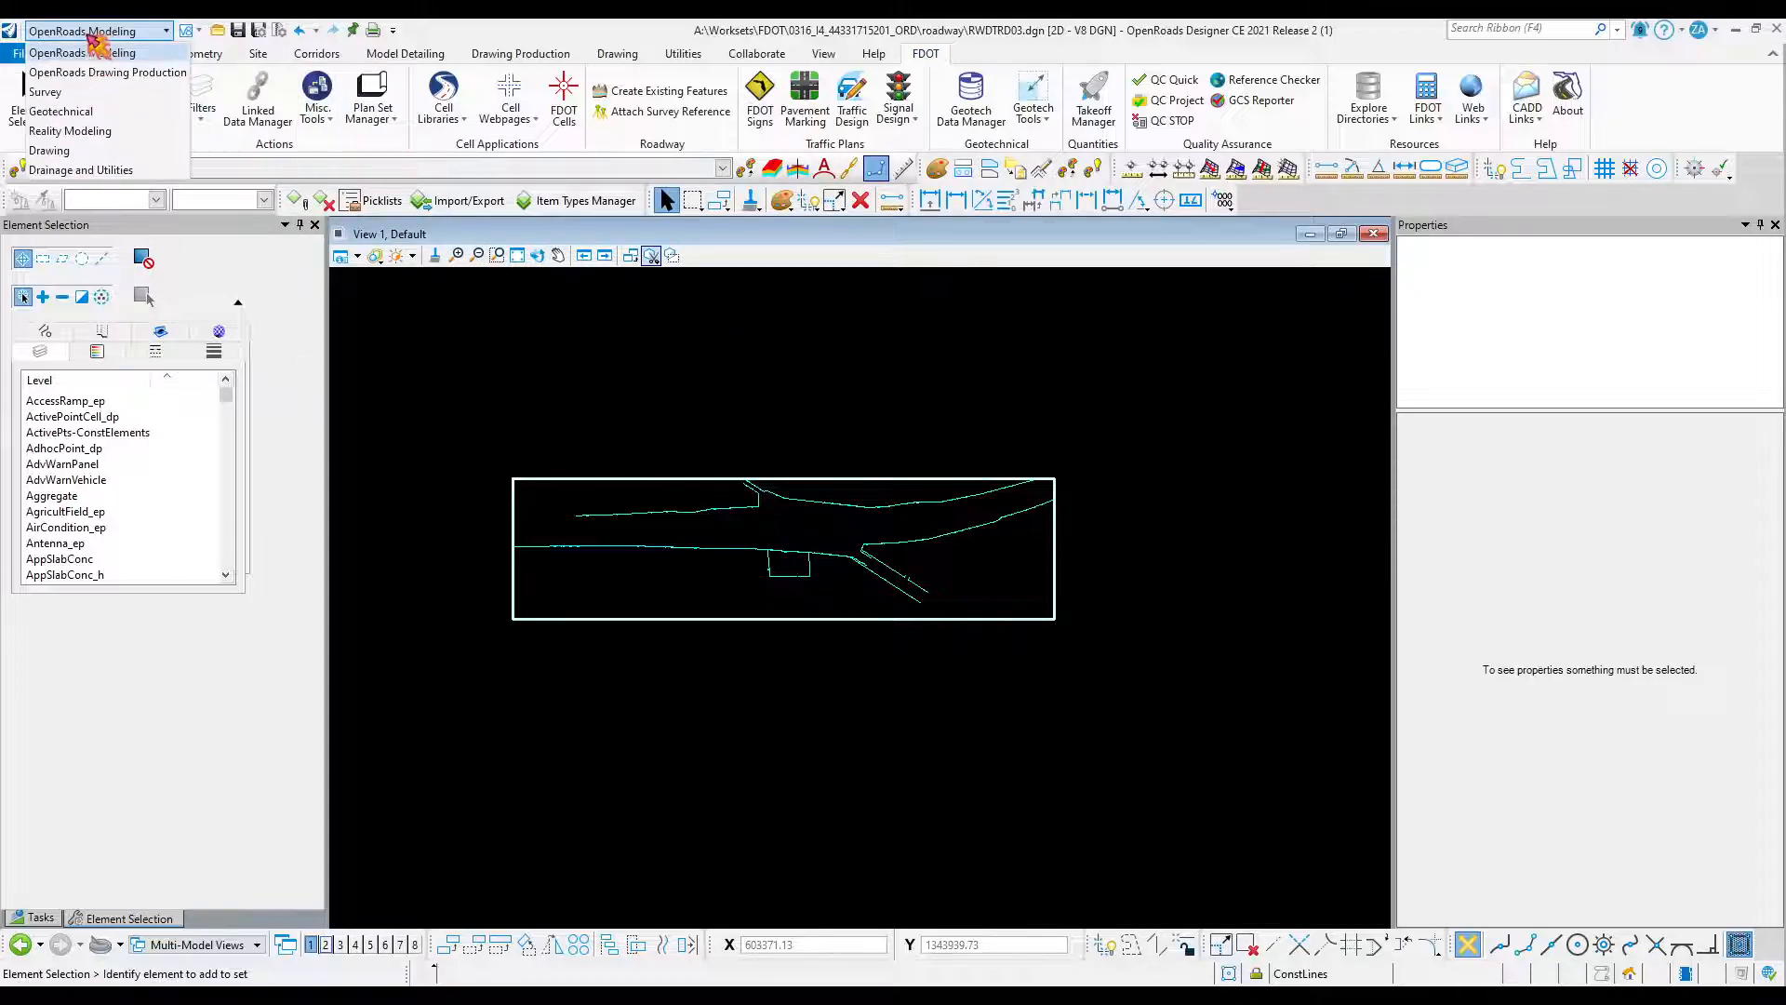
click(86, 92)
click(921, 54)
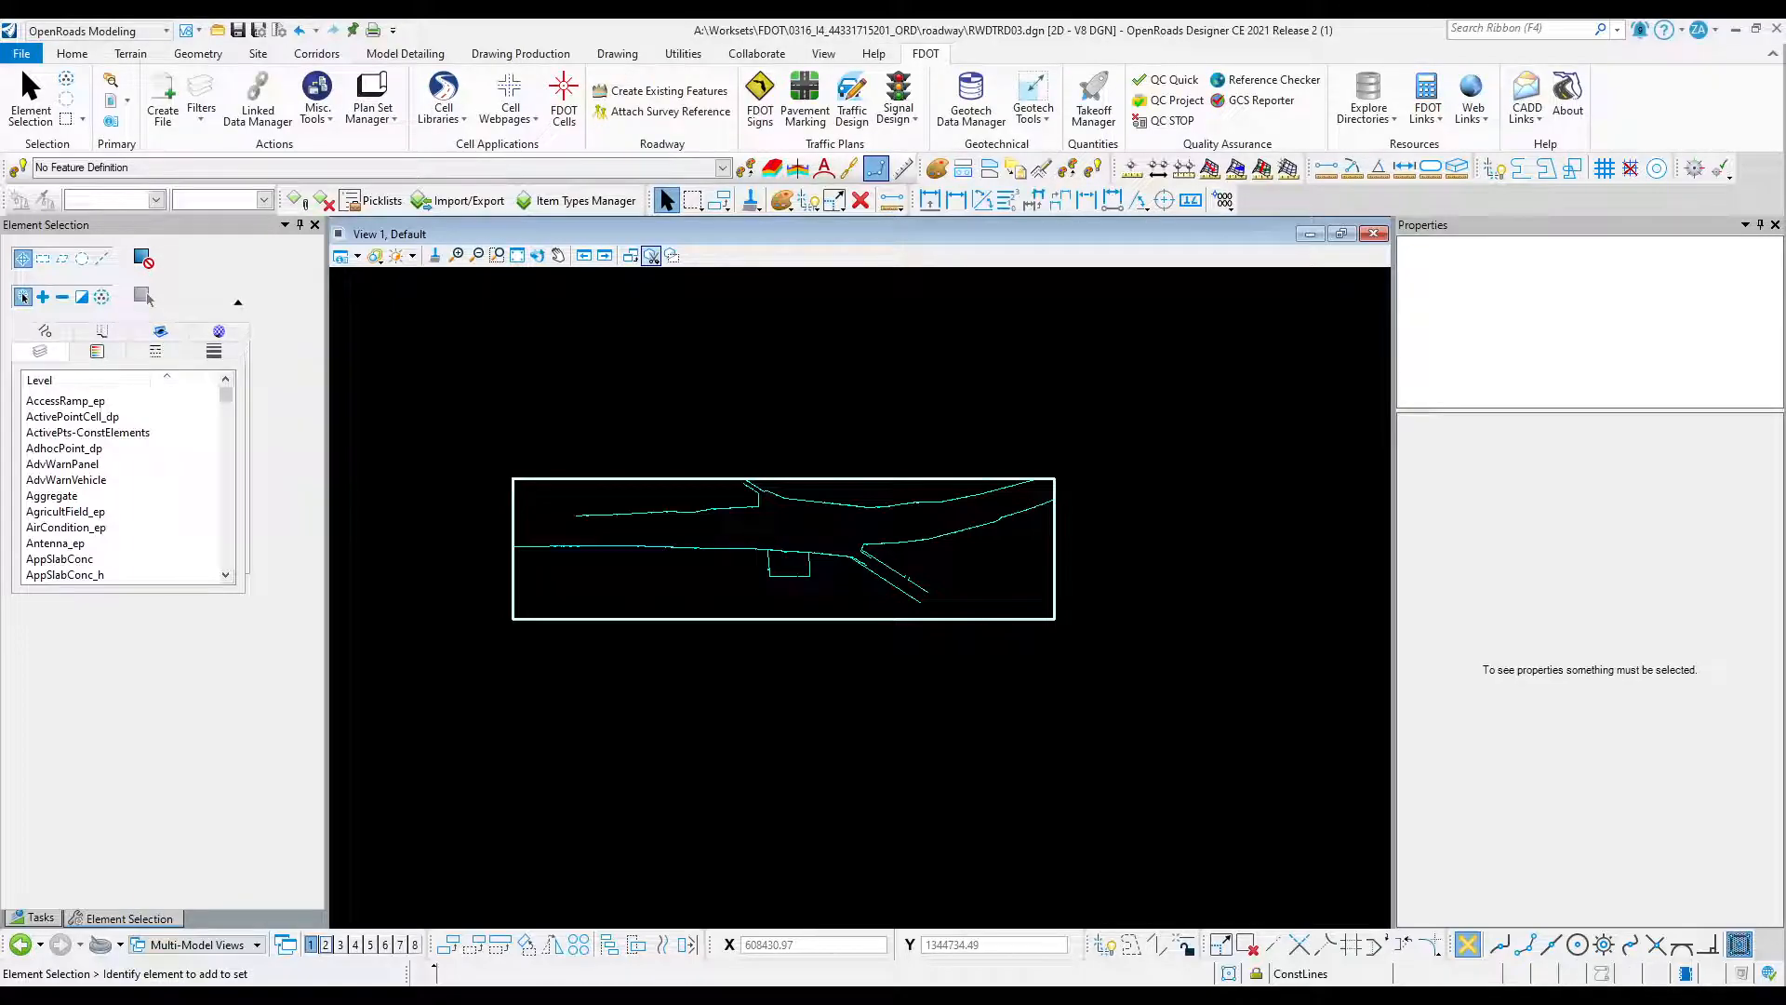
Switch to the browser and read the course guide's Copy Reference Tool instructions for copying the right-of-way levels.
key(alt+Tab)
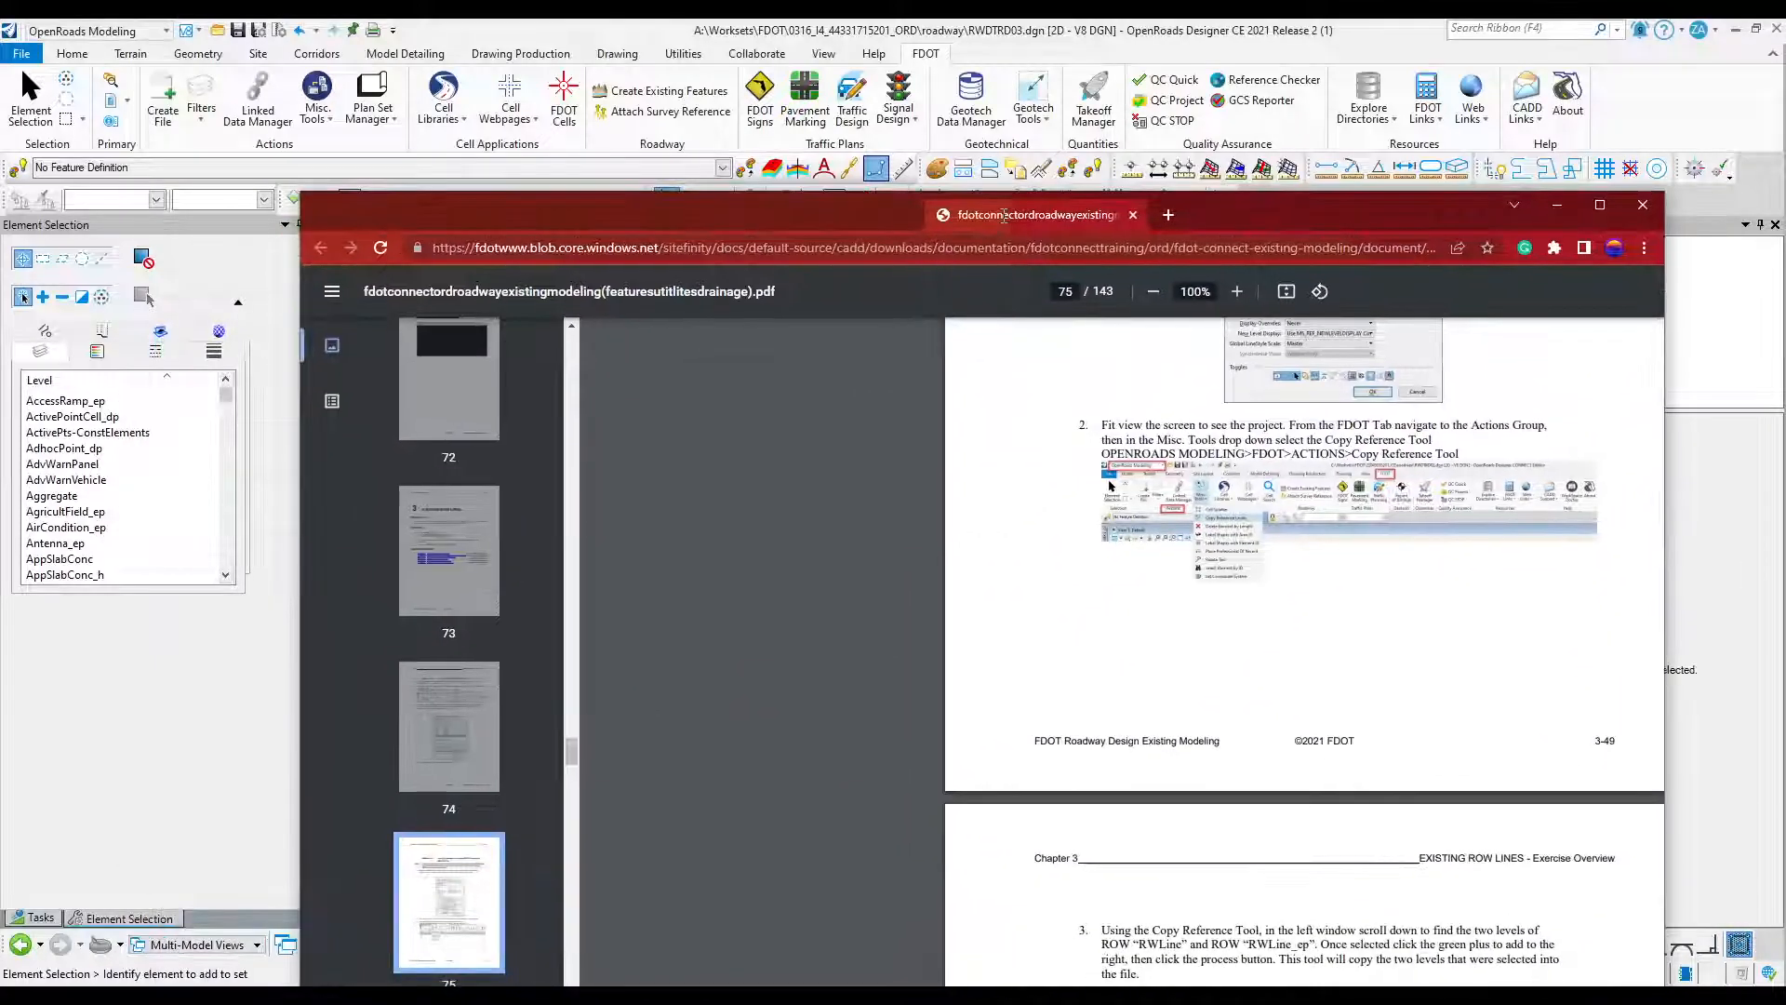
scroll(1028, 572, up, 3)
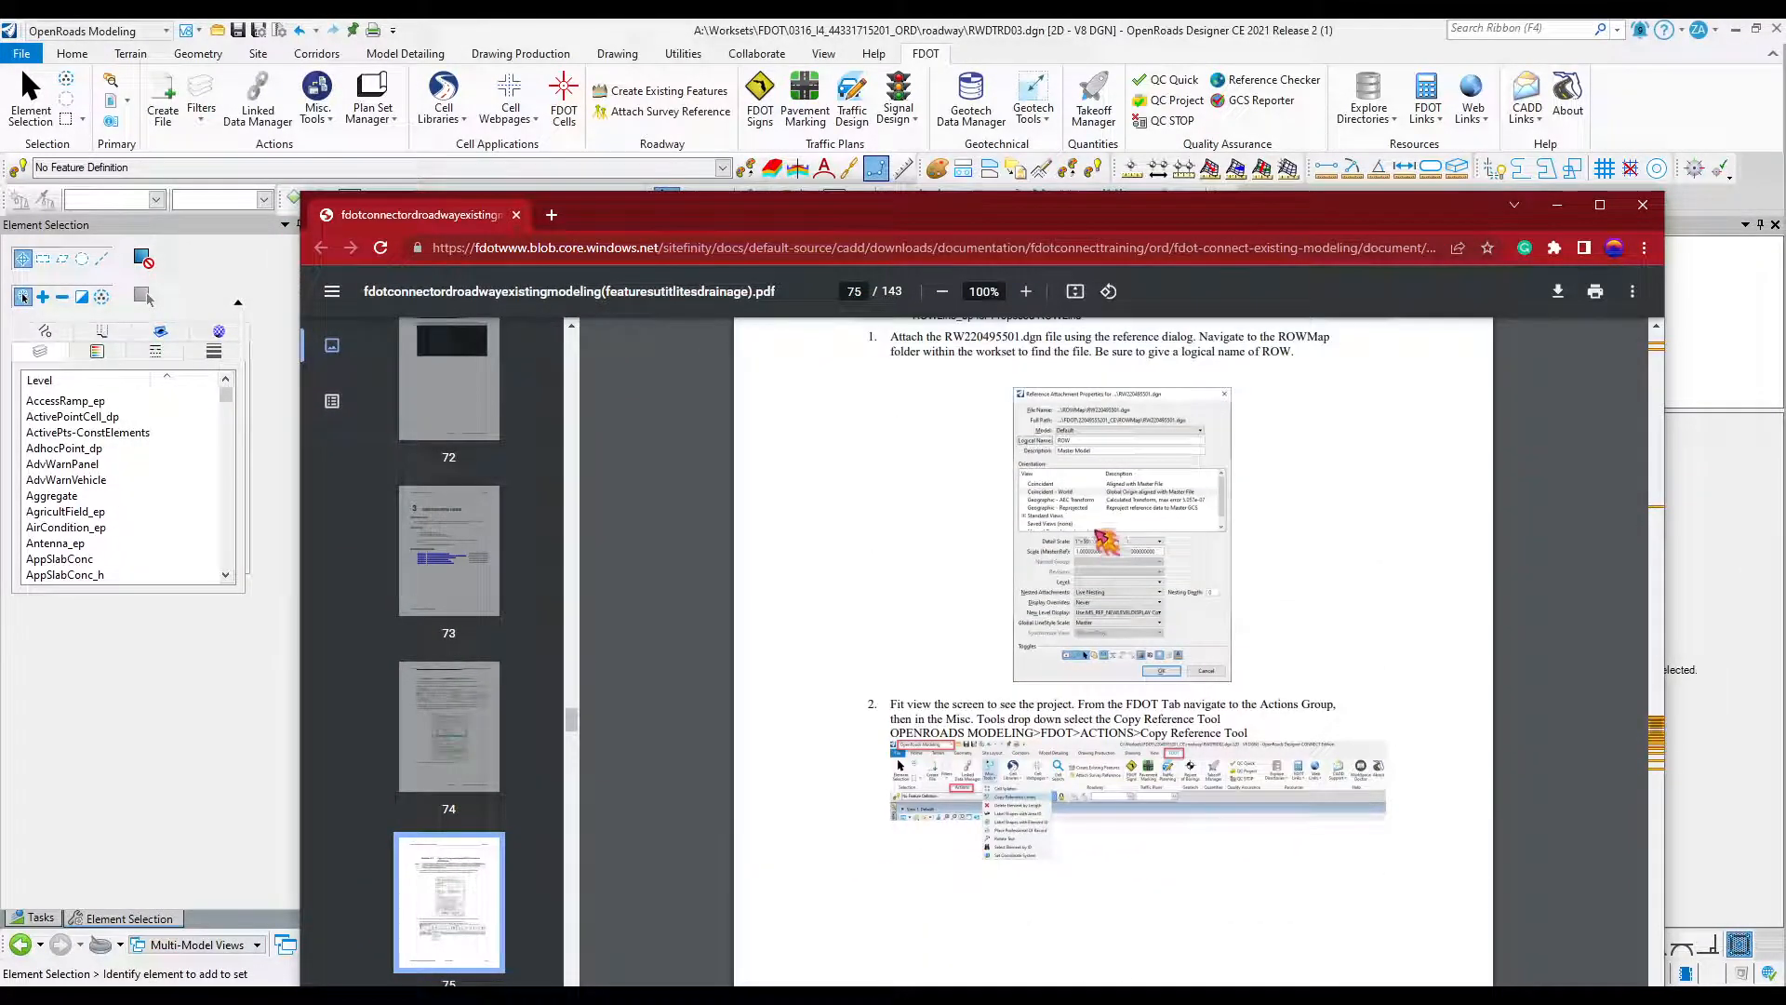
scroll(1106, 539, up, 3)
scroll(1056, 583, down, 10)
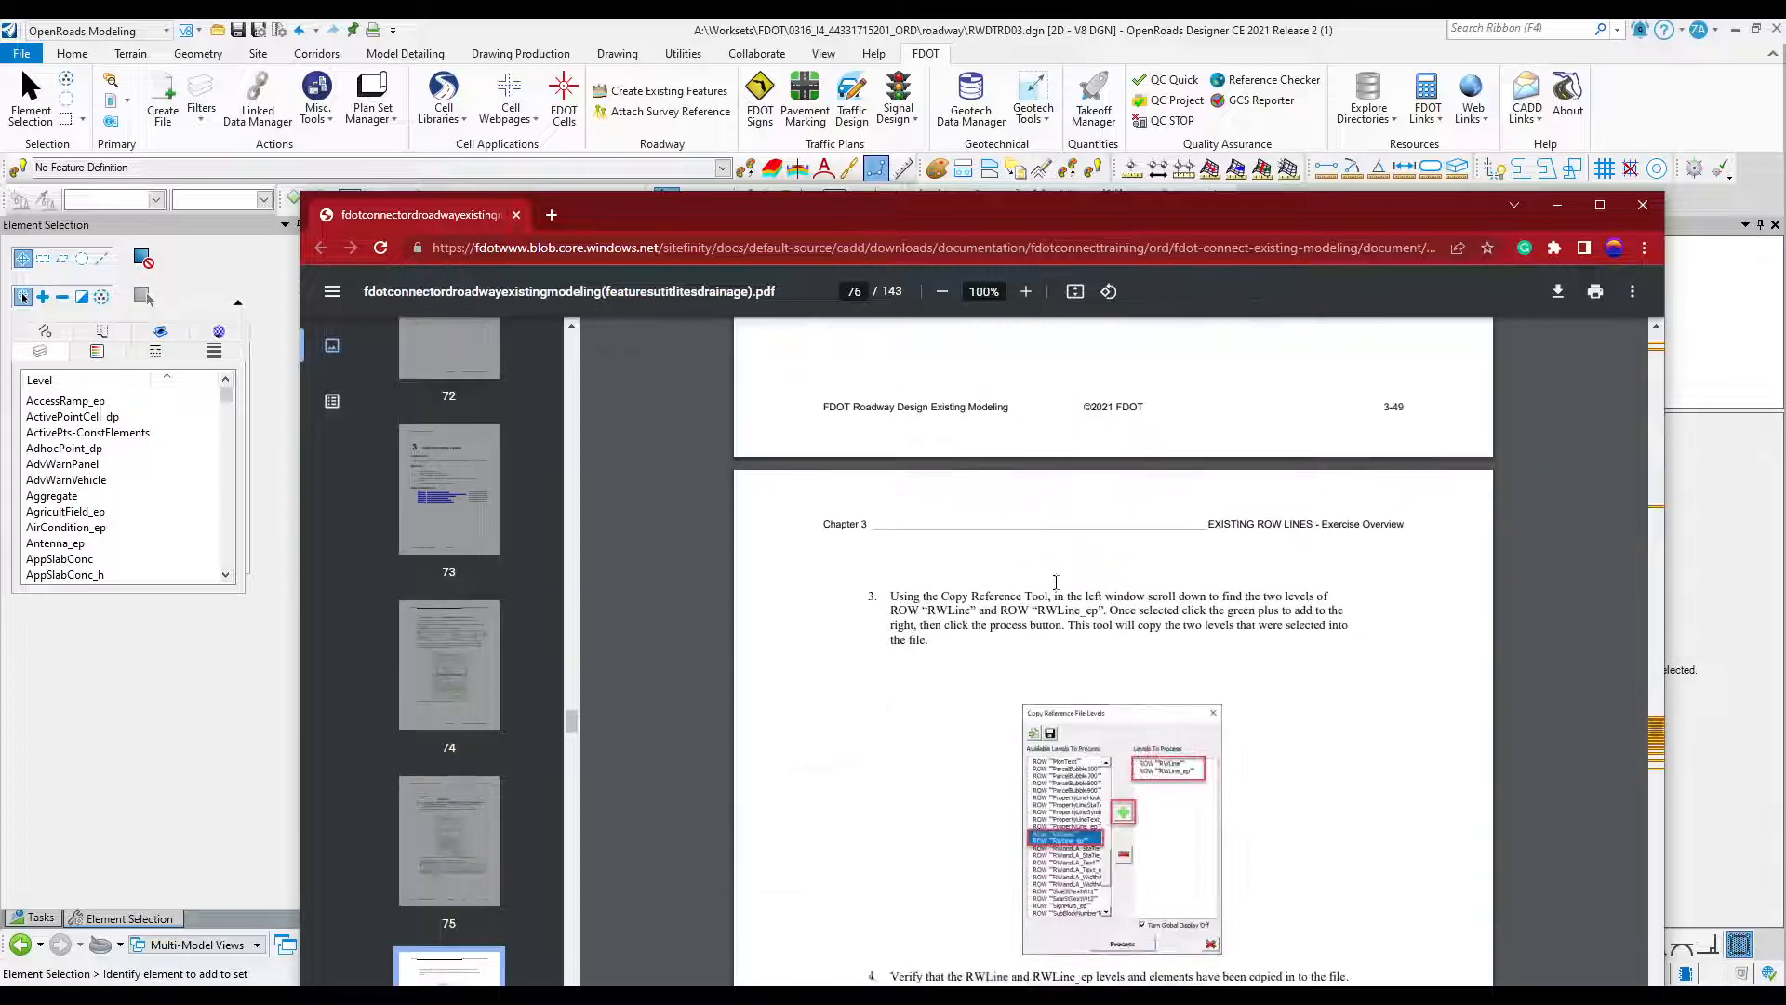
scroll(1055, 582, down, 2)
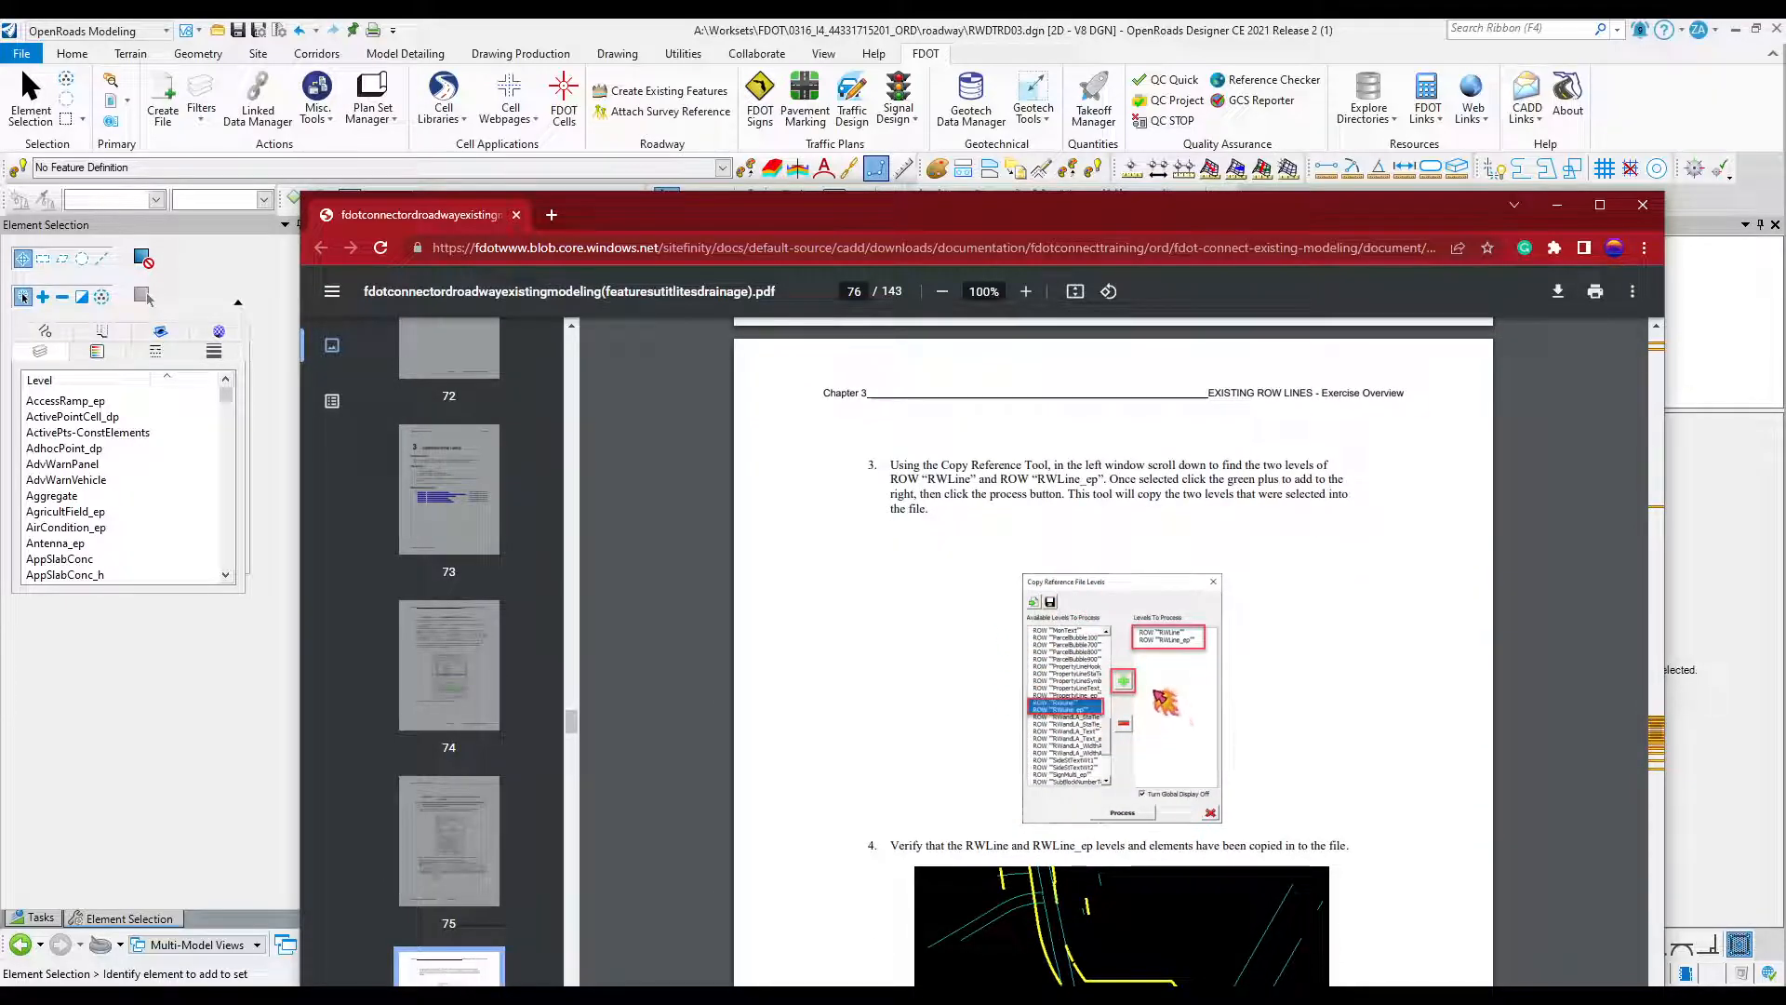
drag(1046, 228, 1785, 456)
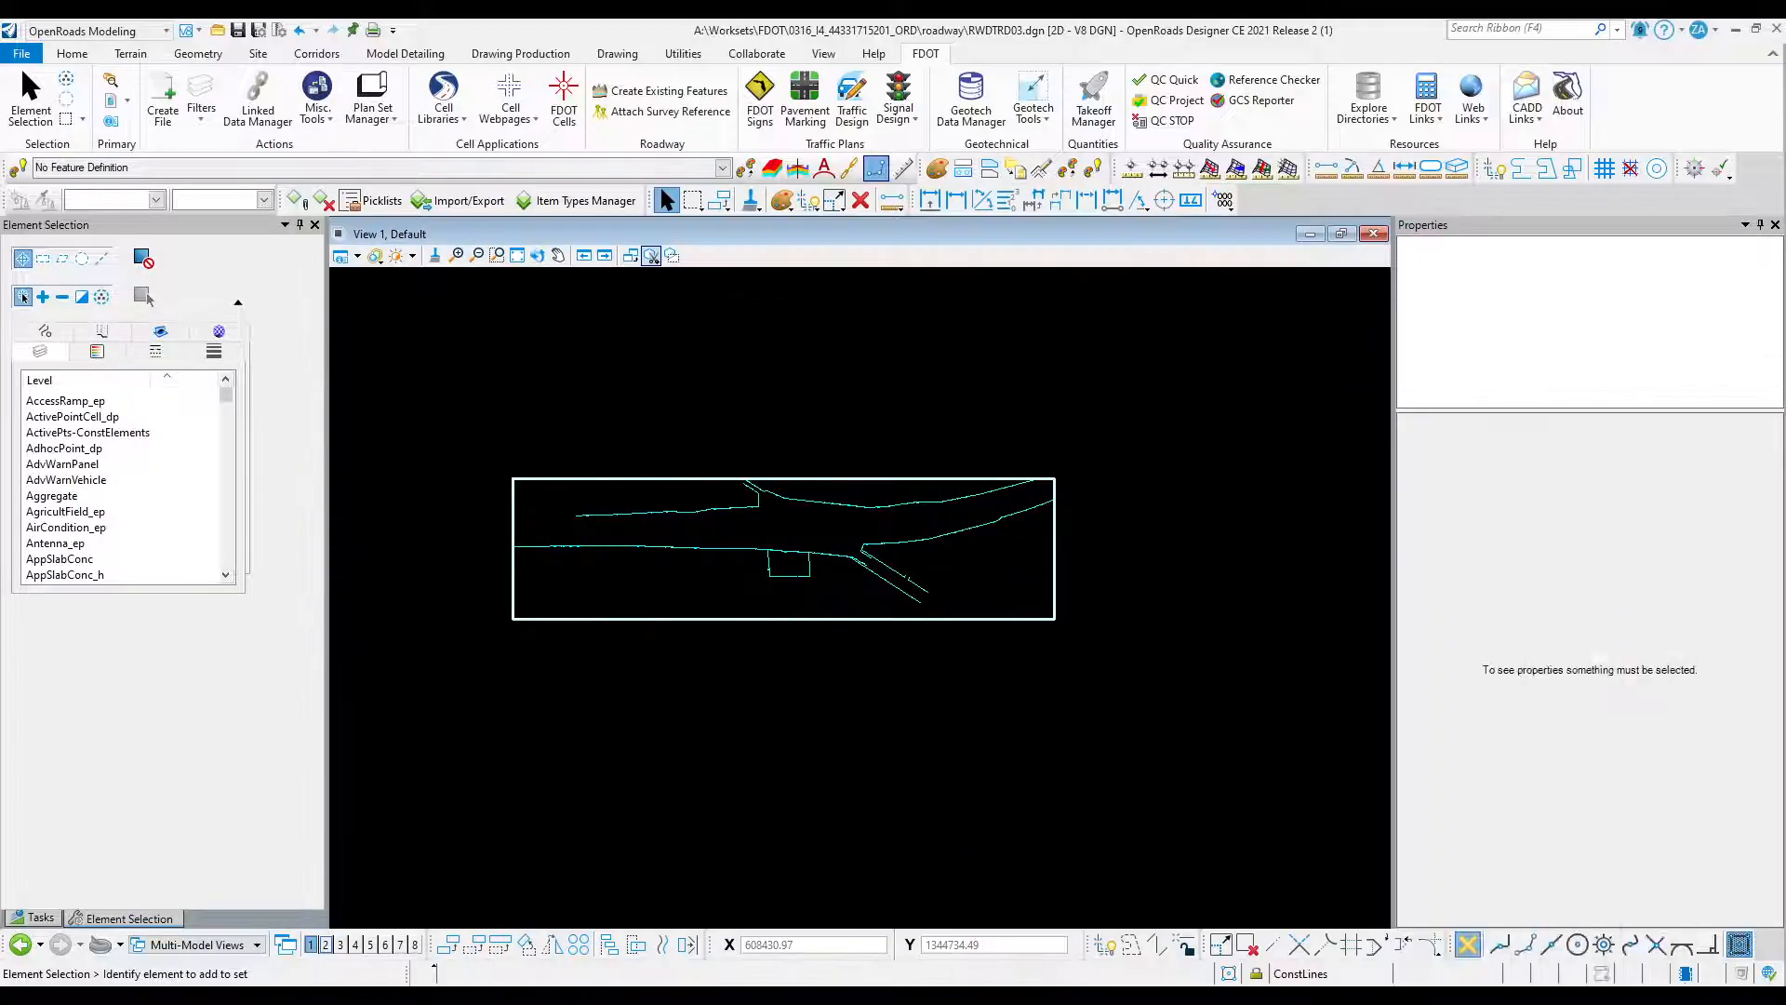
Look through the FDOTConnect Existing Modeling web page for its training guide, datasets and chapter videos, and return to OpenRoads Designer.
drag(1785, 577, 791, 245)
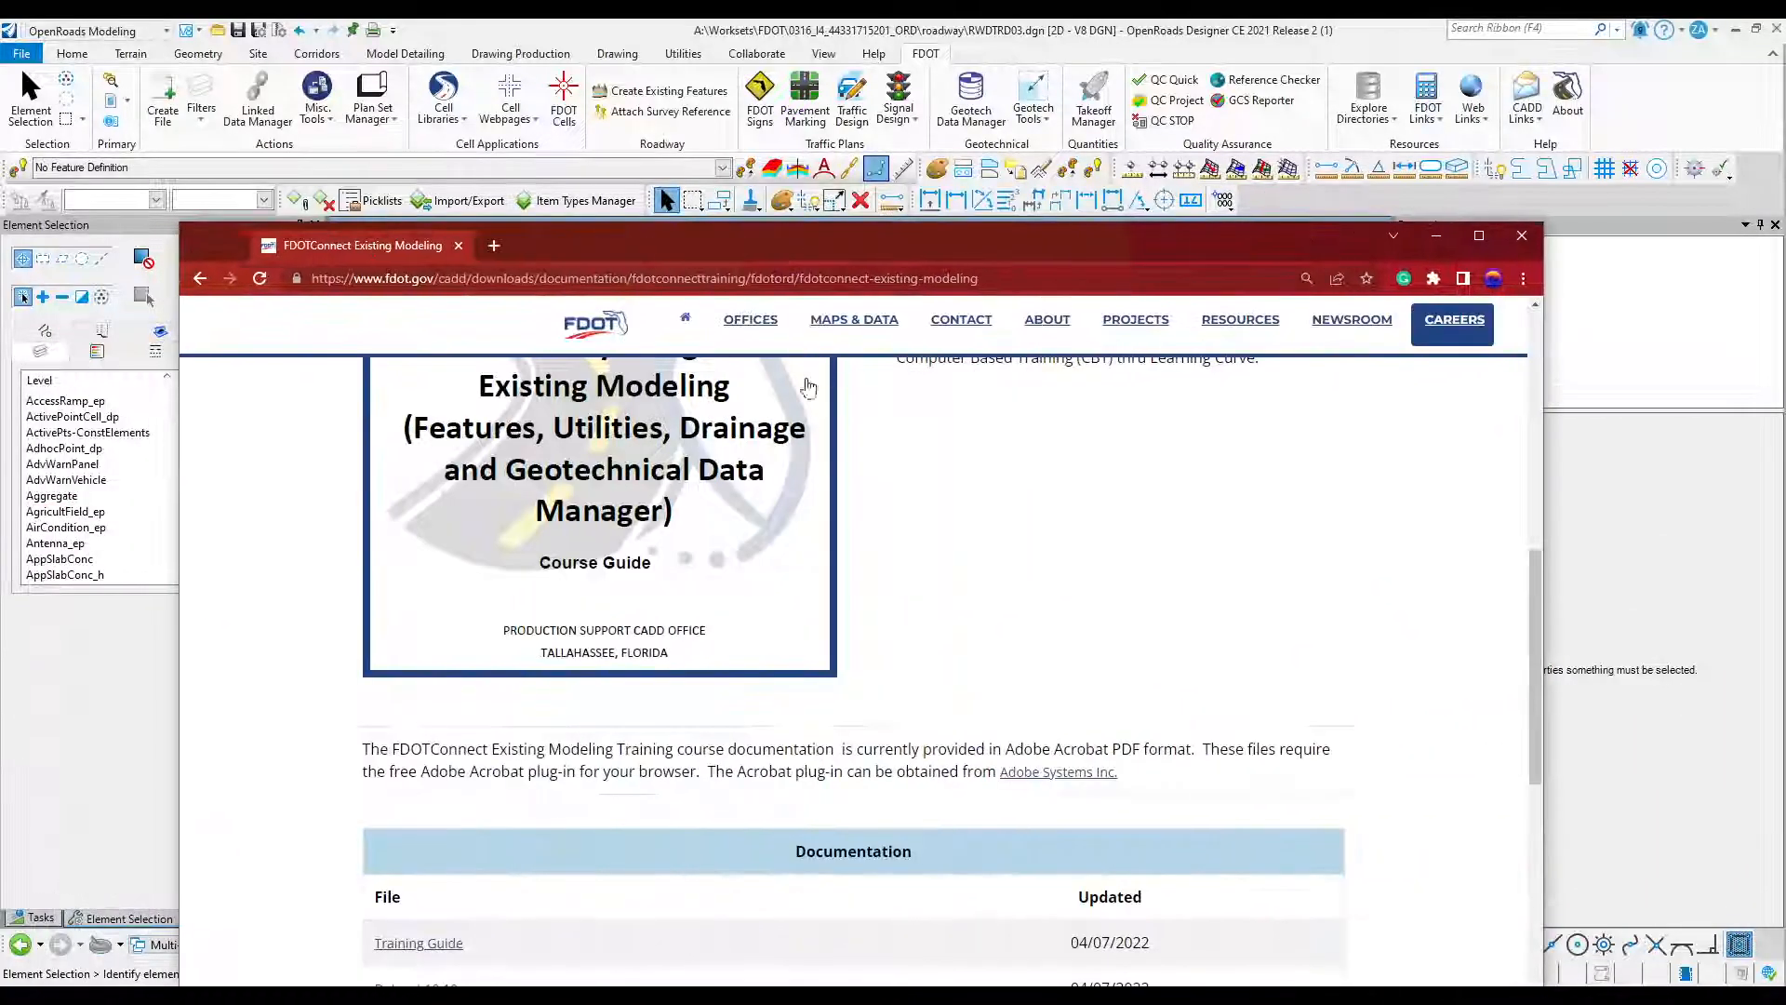
click(1480, 235)
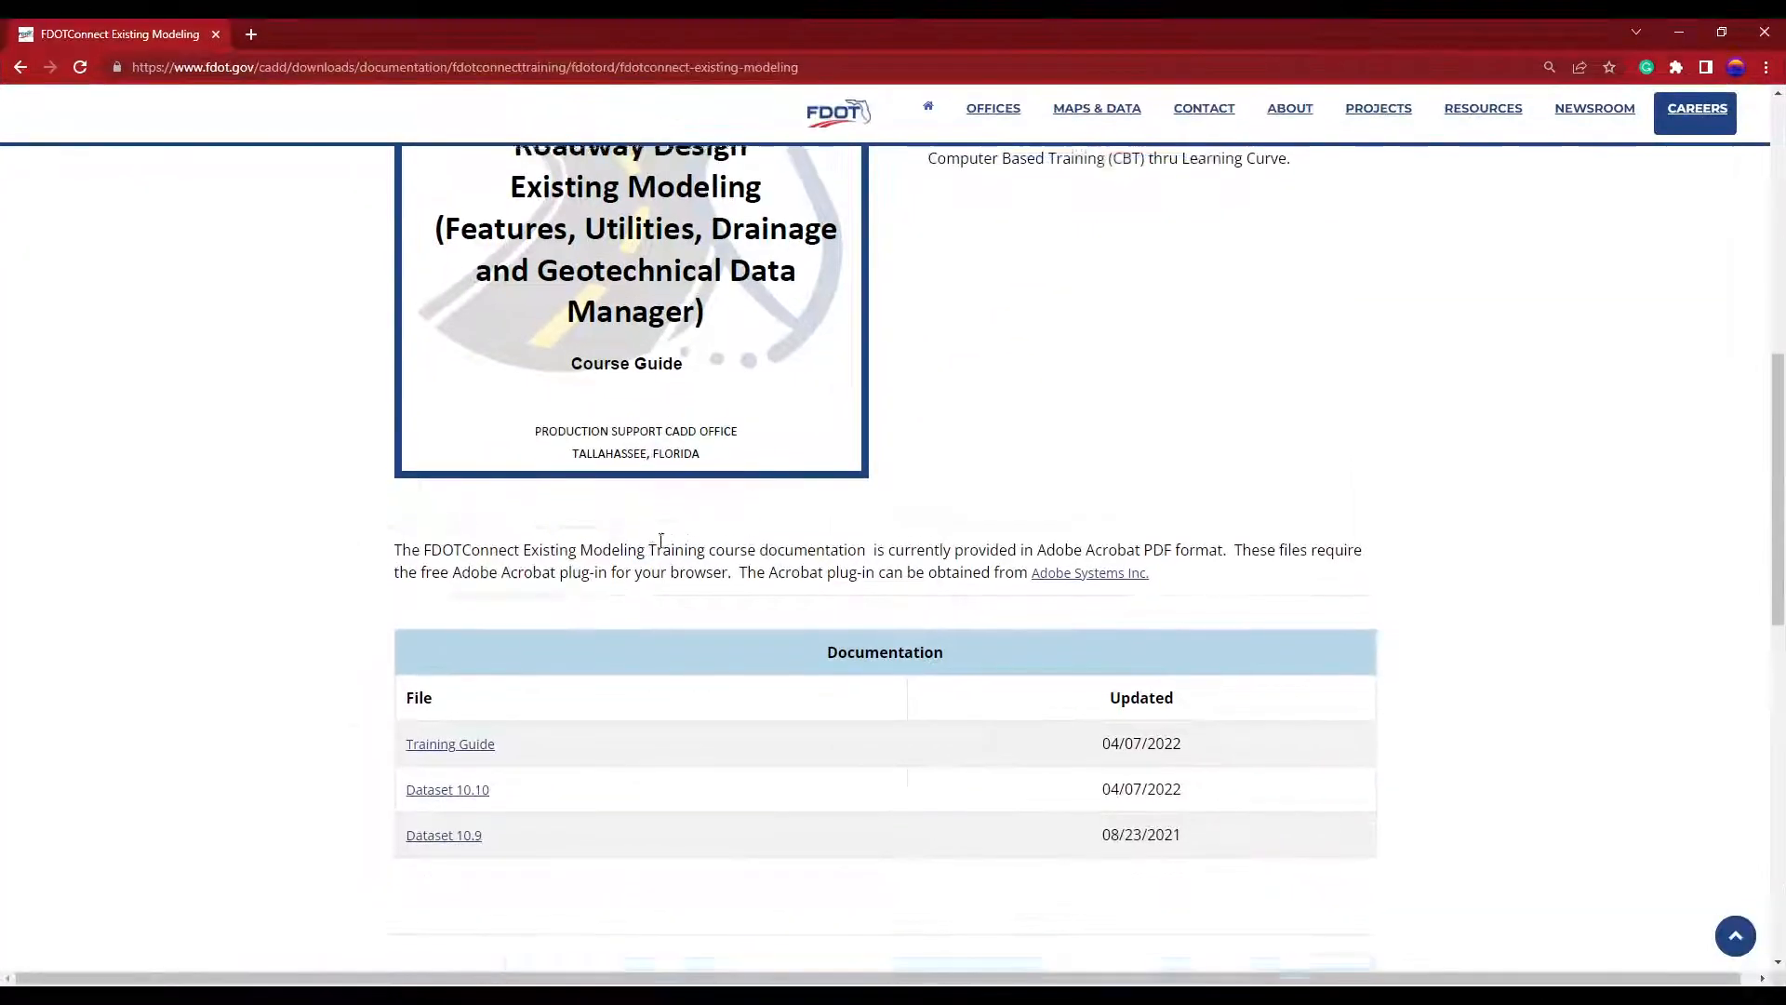
scroll(651, 521, up, 5)
scroll(626, 558, down, 2)
scroll(626, 559, down, 8)
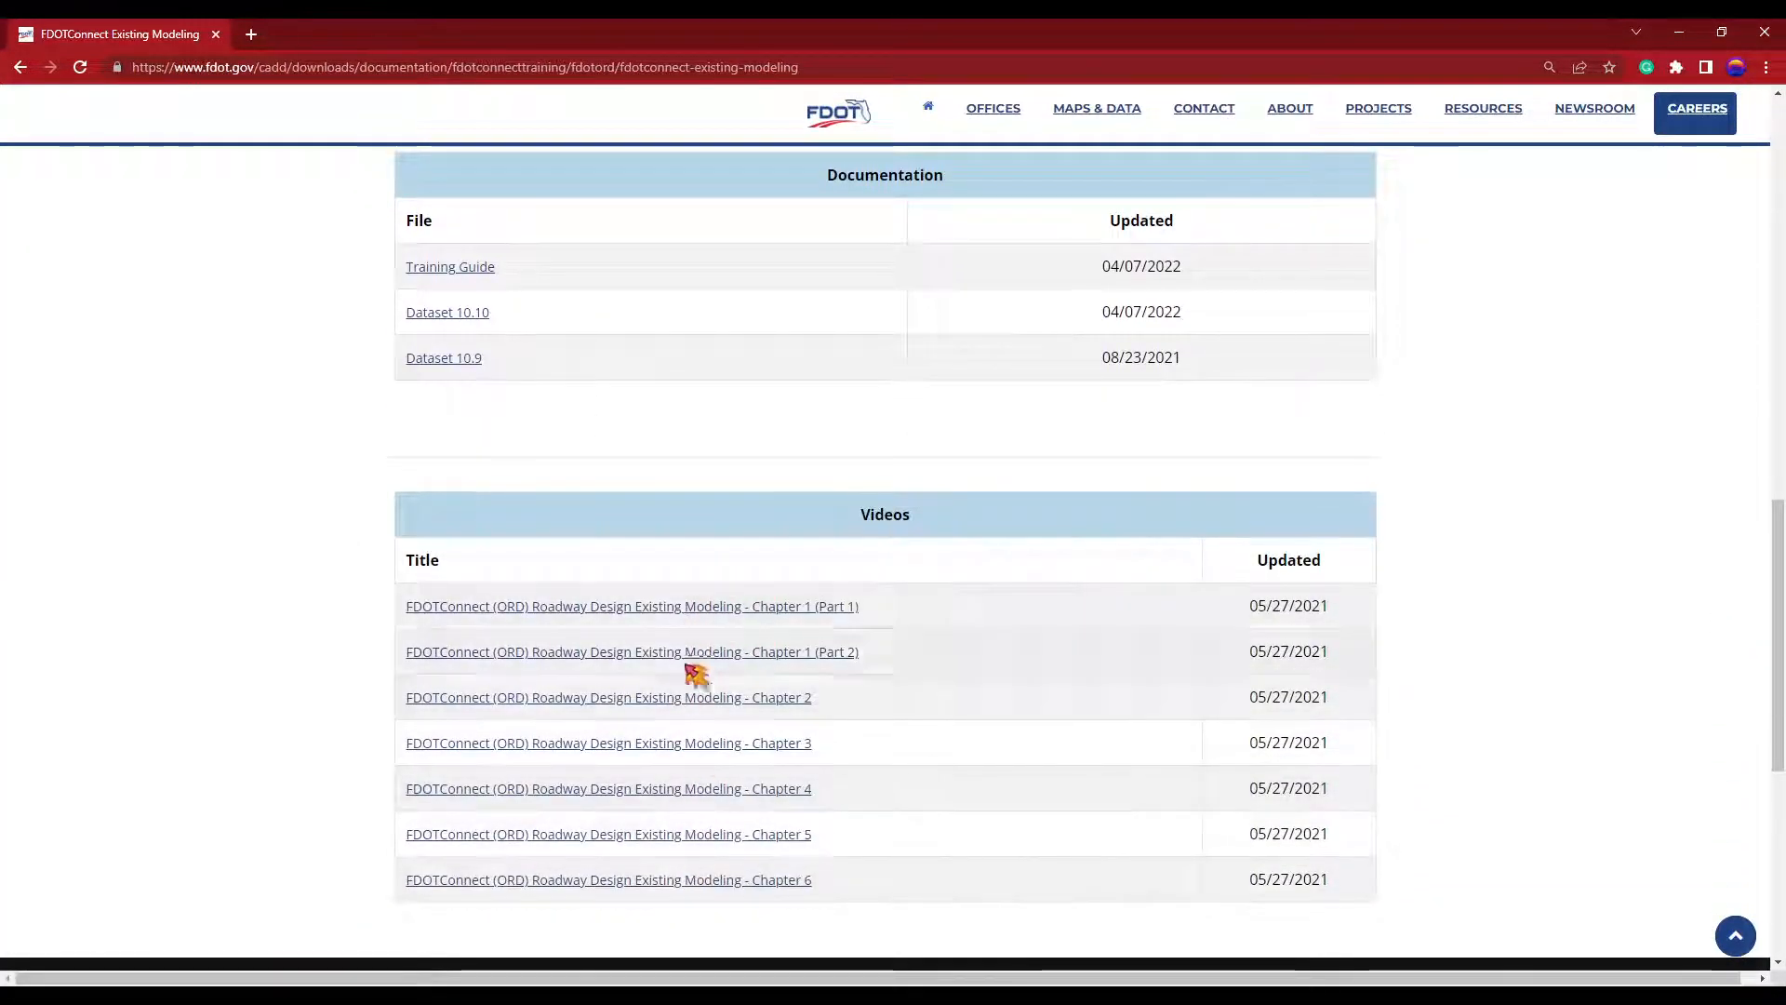
scroll(735, 828, up, 5)
scroll(751, 825, up, 8)
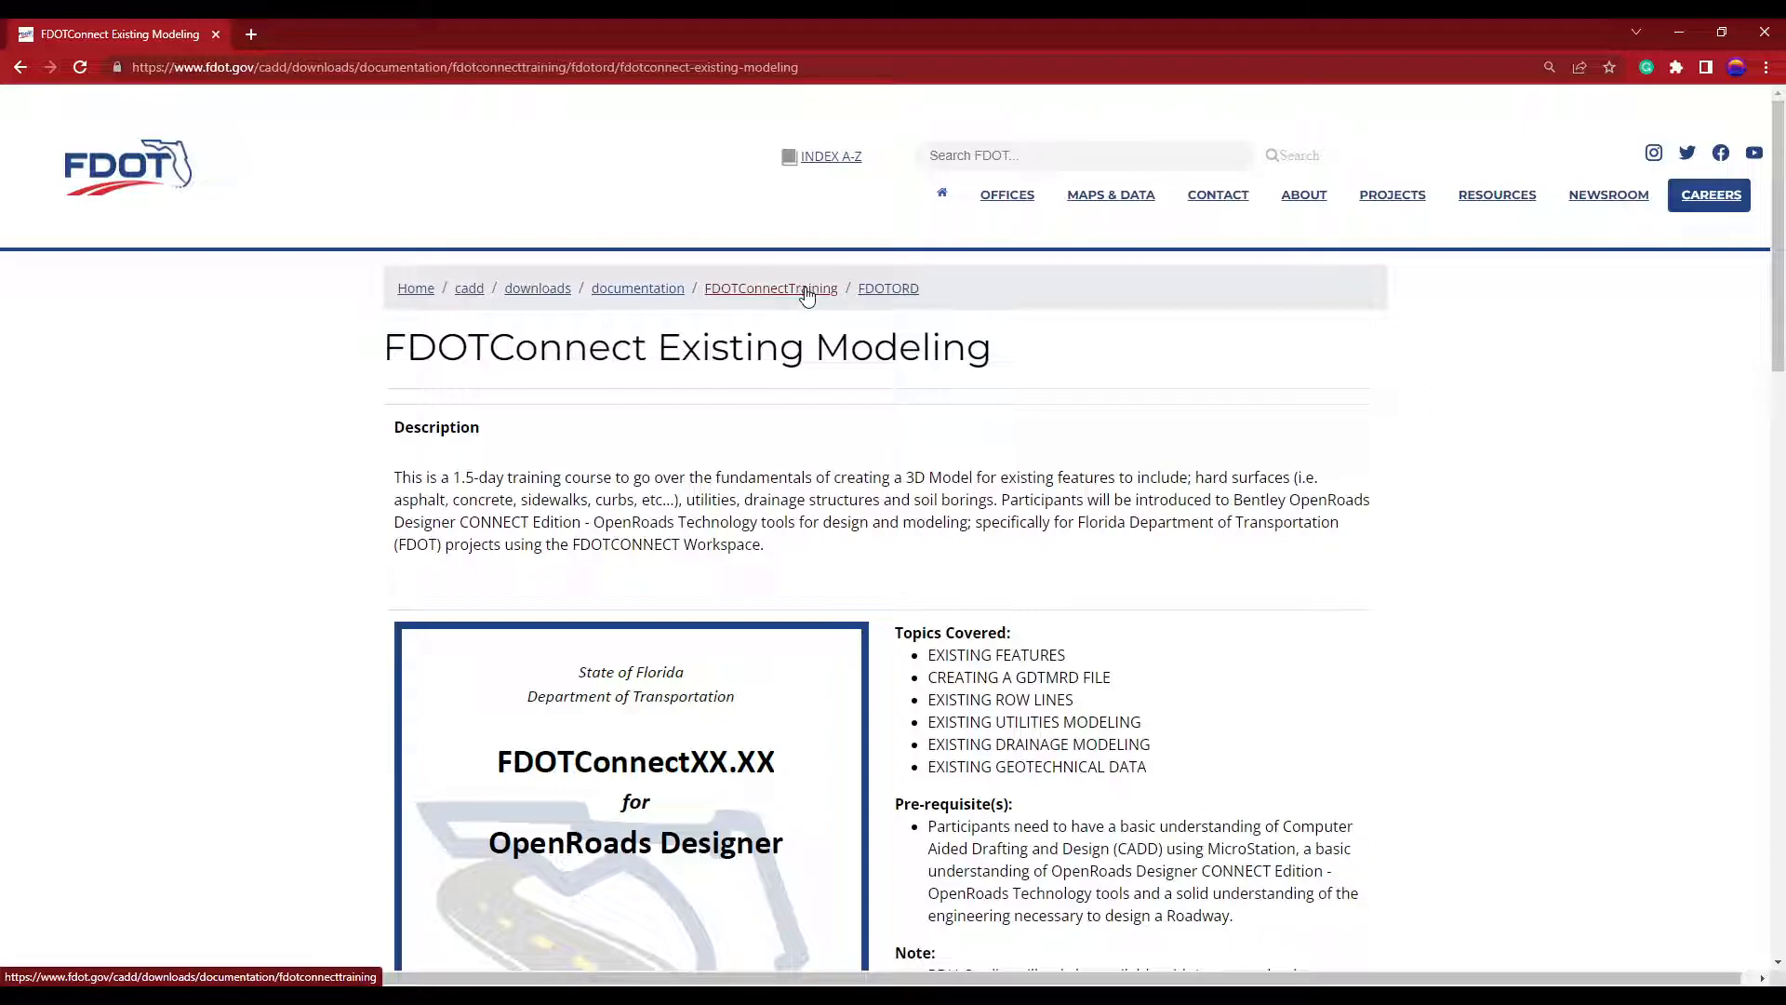
drag(94, 41, 1785, 269)
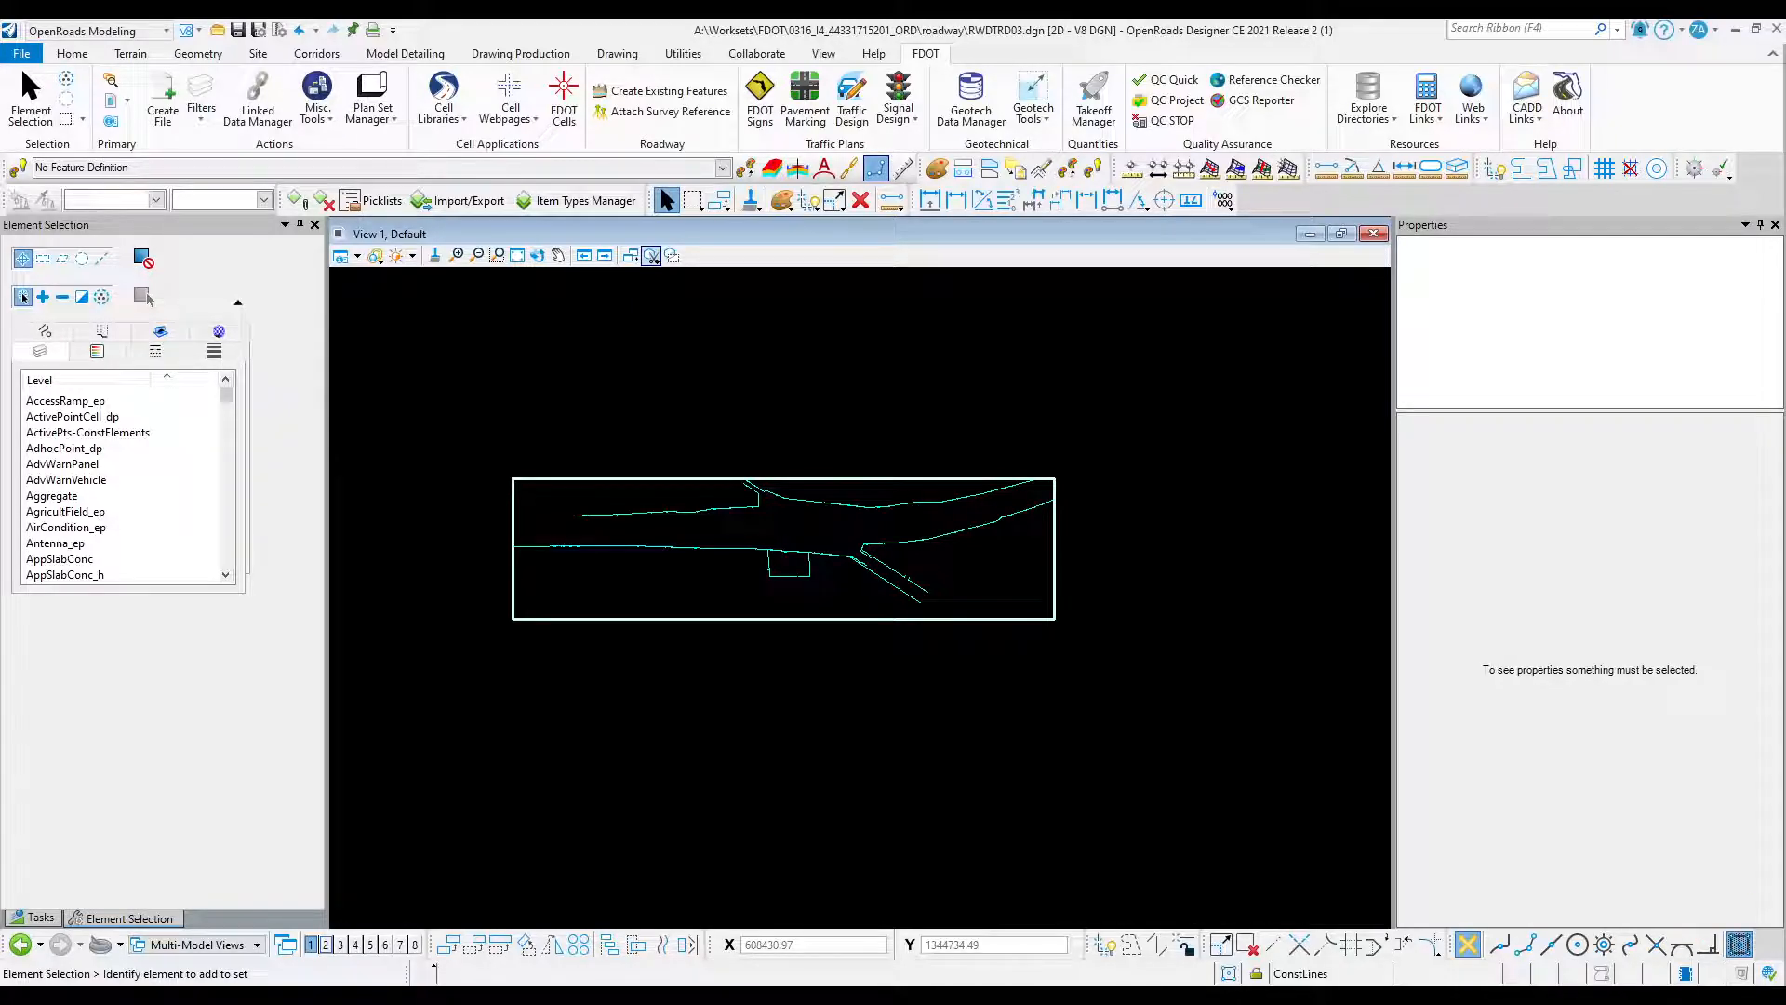
Try to start the FDOT Copy Reference Levels tool on the attached references.
click(325, 120)
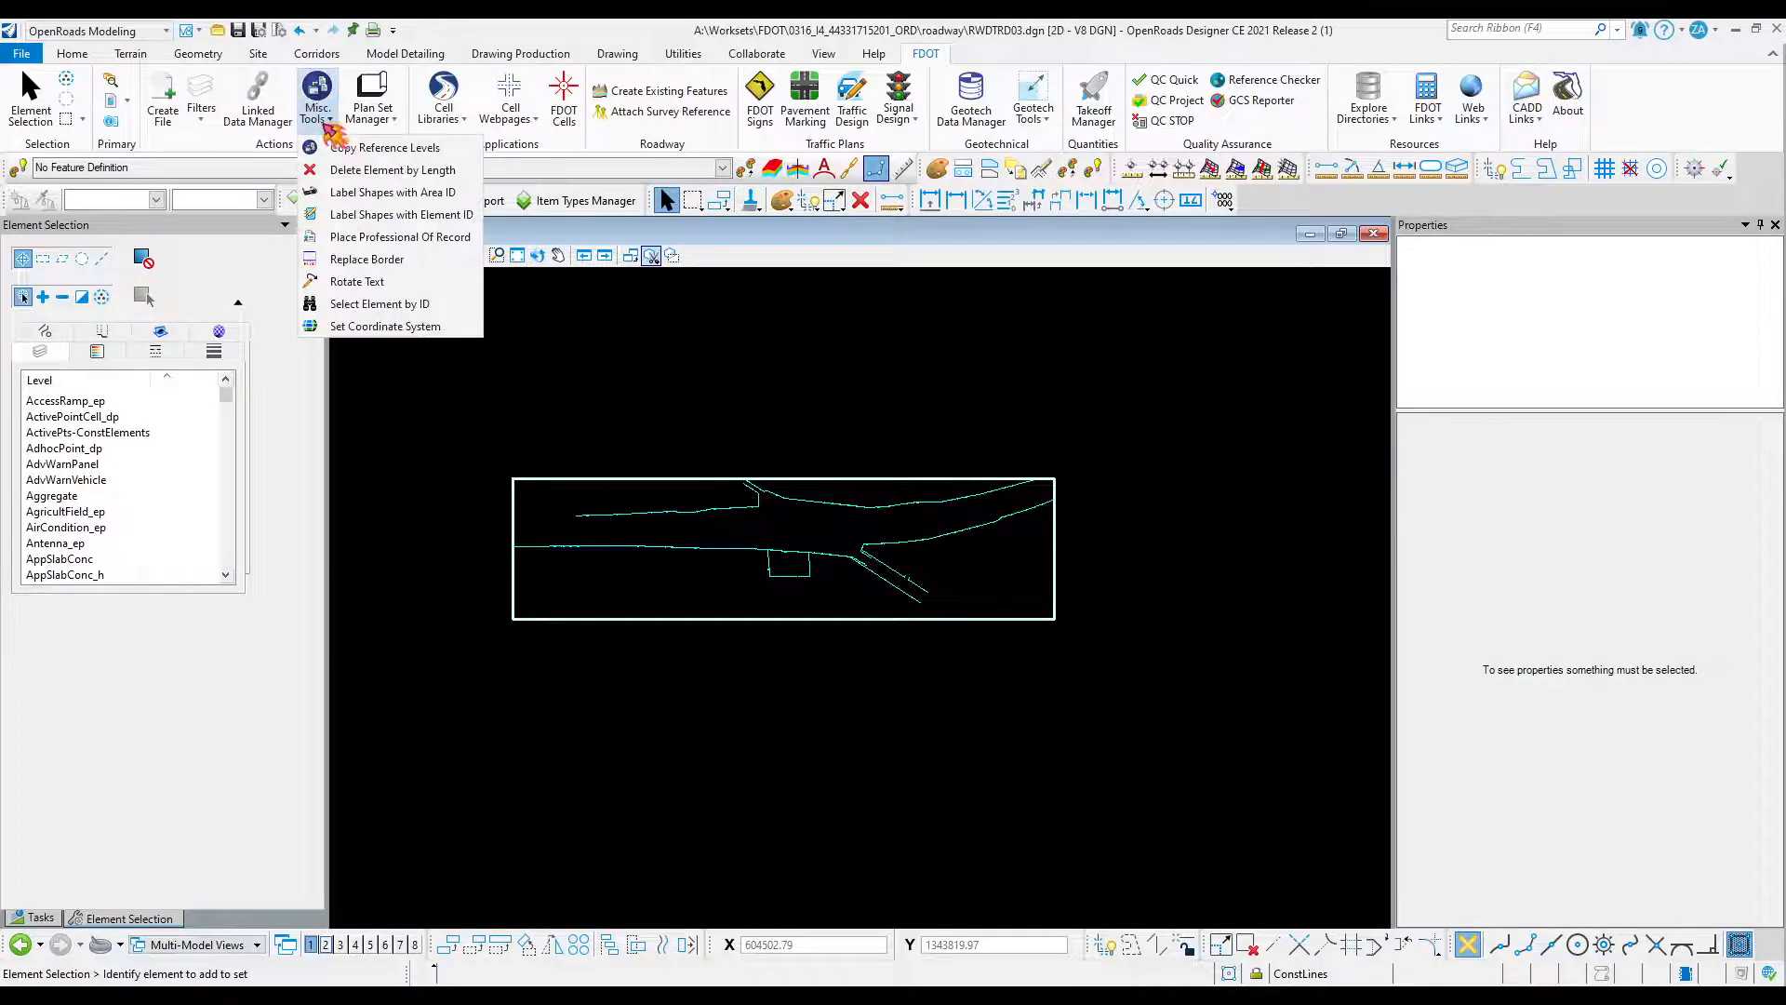
click(364, 150)
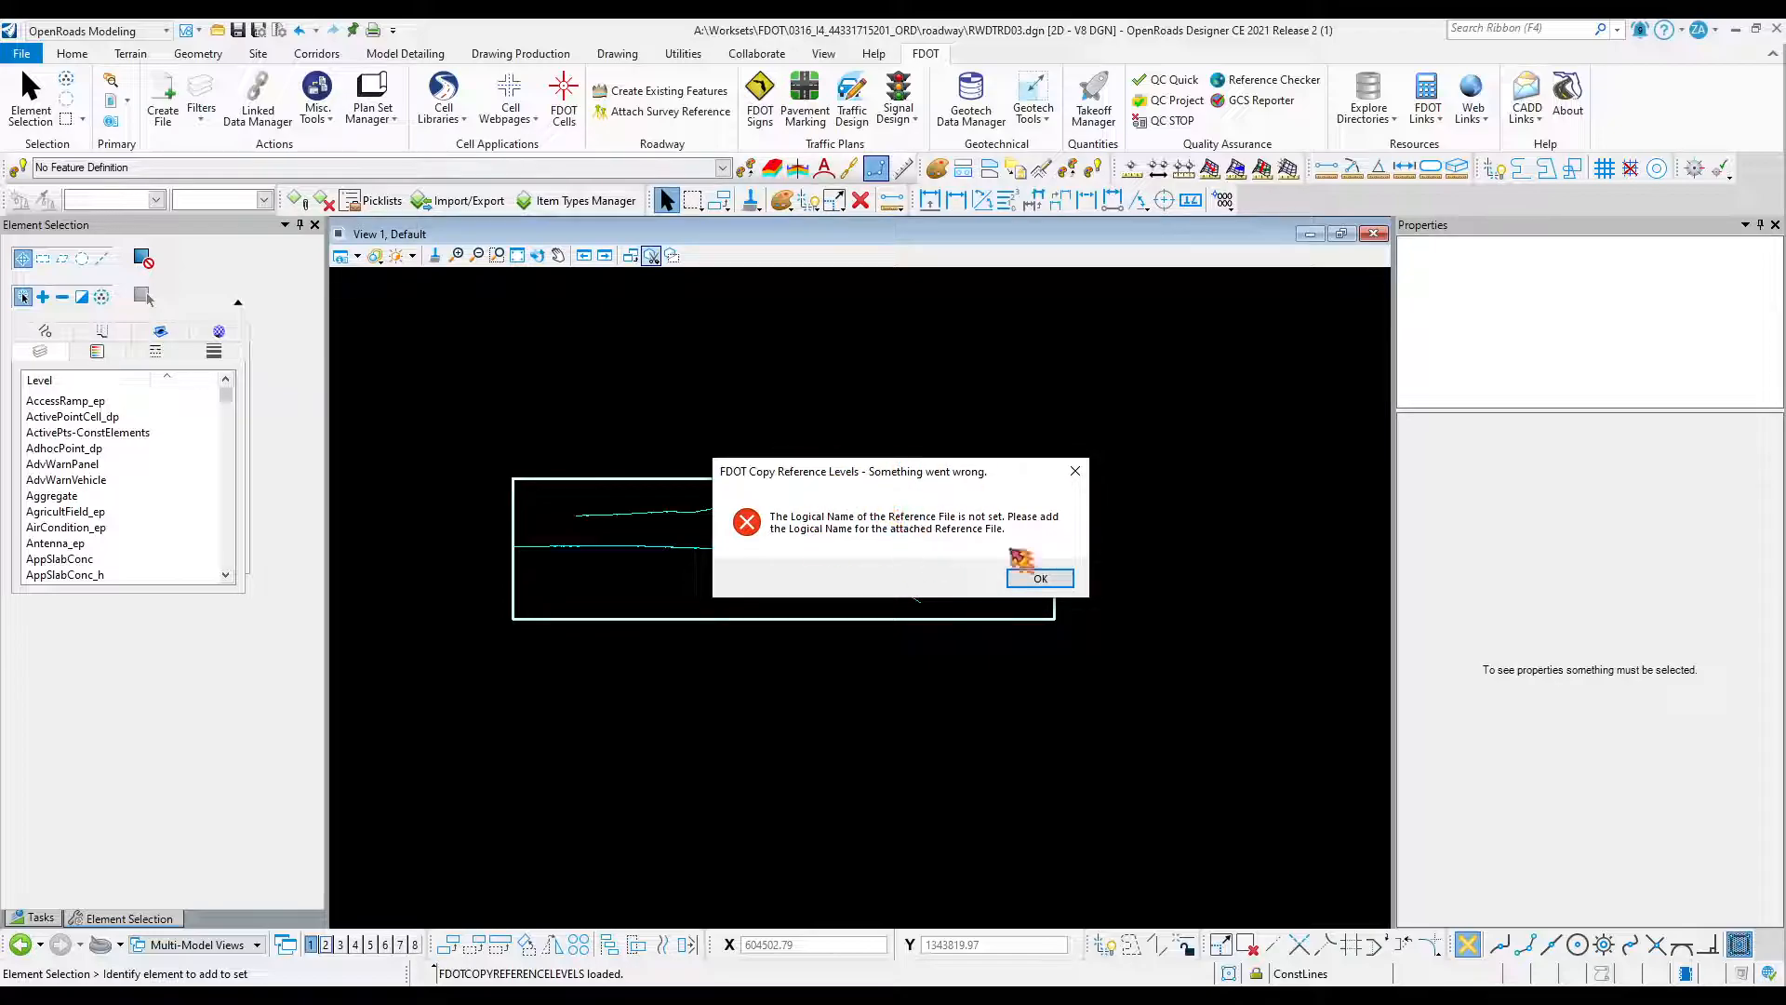
click(1040, 578)
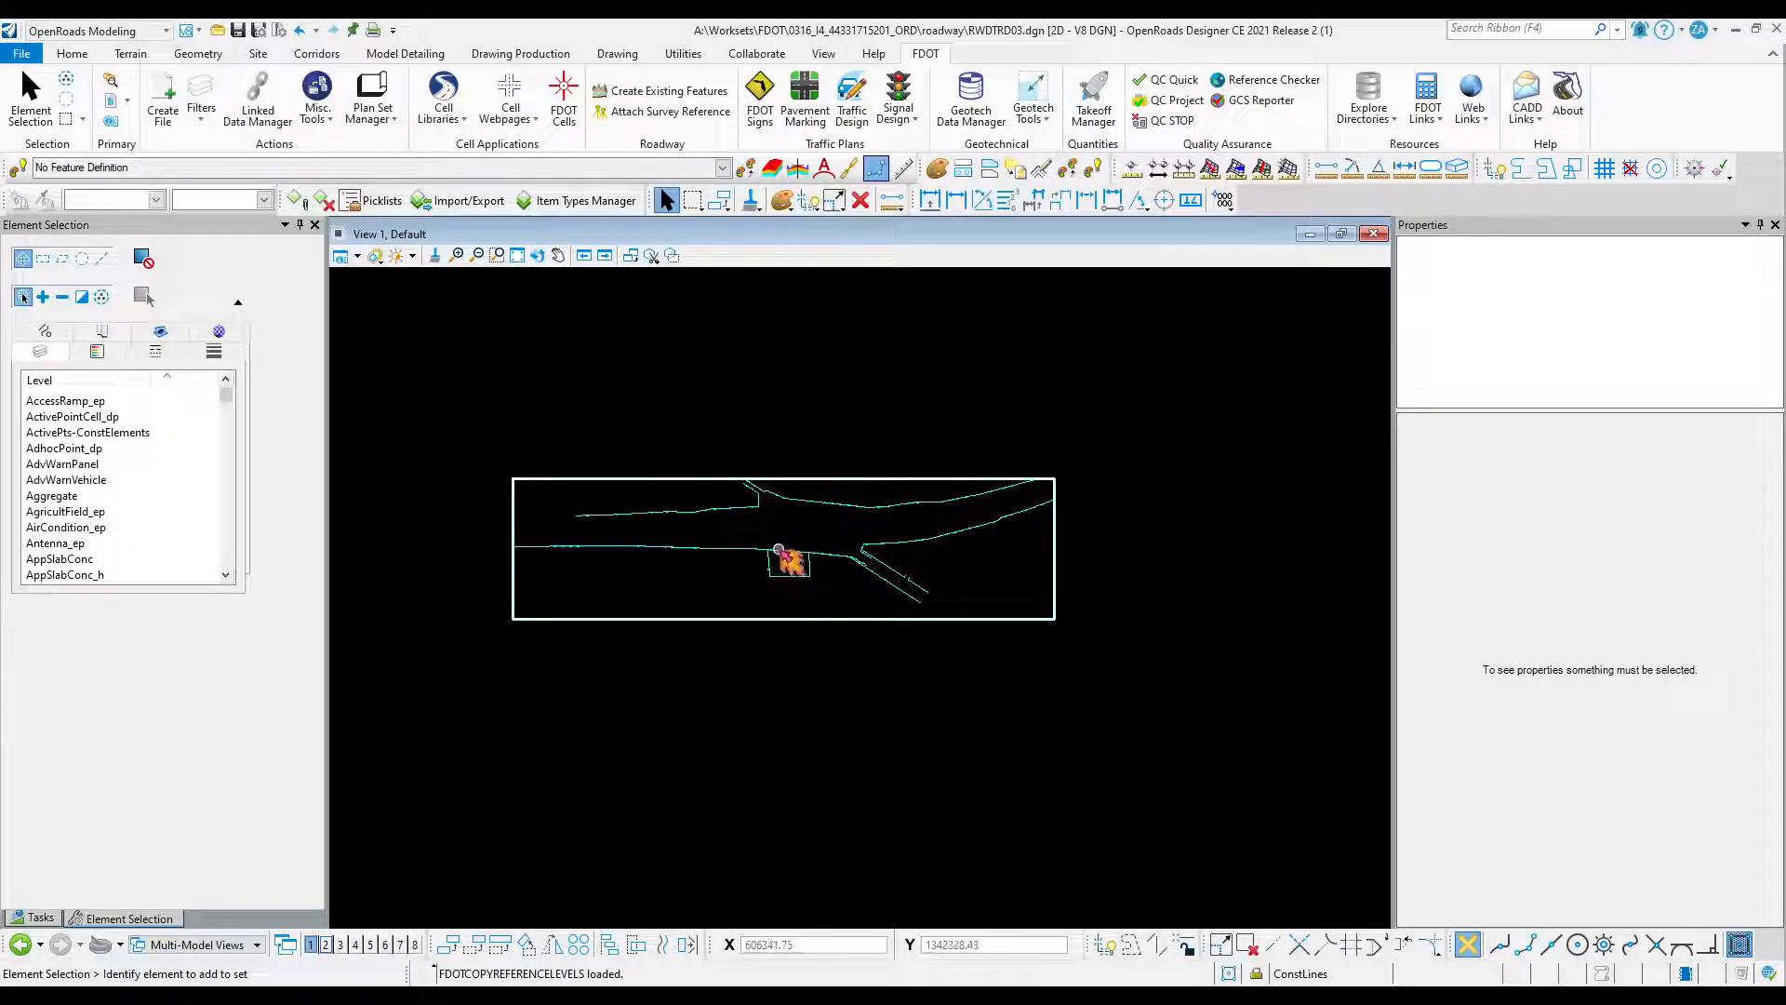
Set the logical name of the SURVRD01_EAI.DGN reference to ROW and move the References window away.
scroll(789, 562, up, 3)
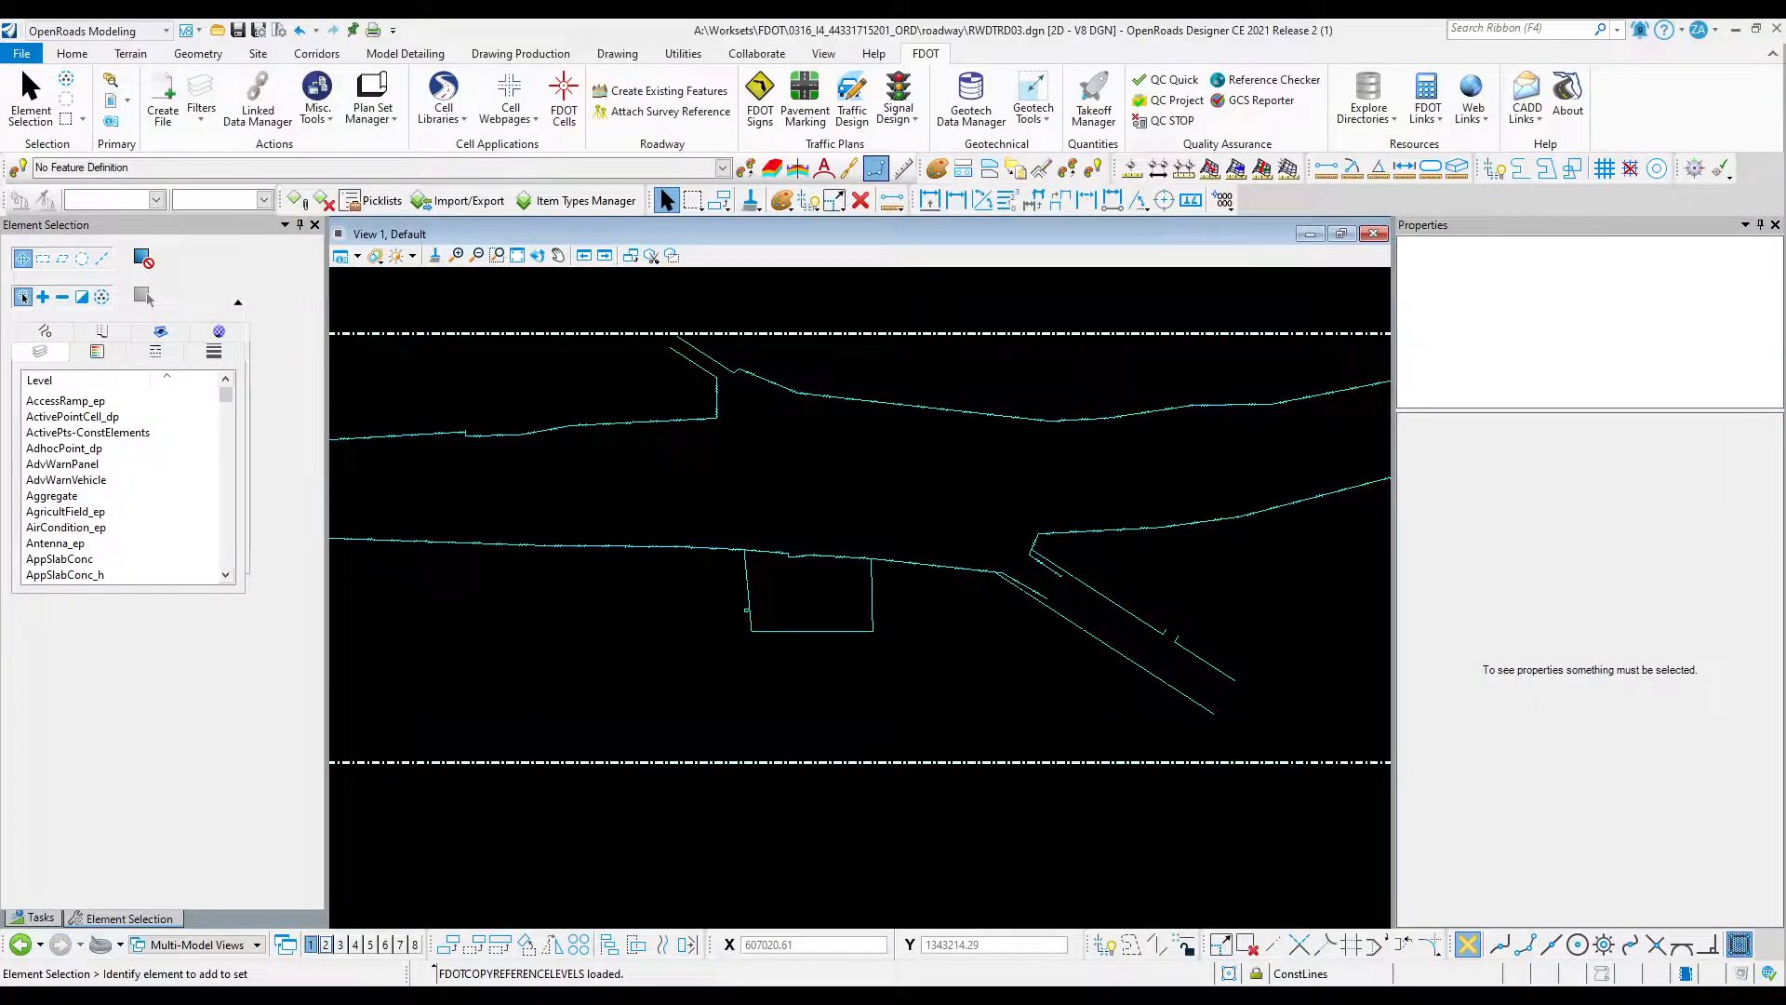
drag(962, 402, 969, 287)
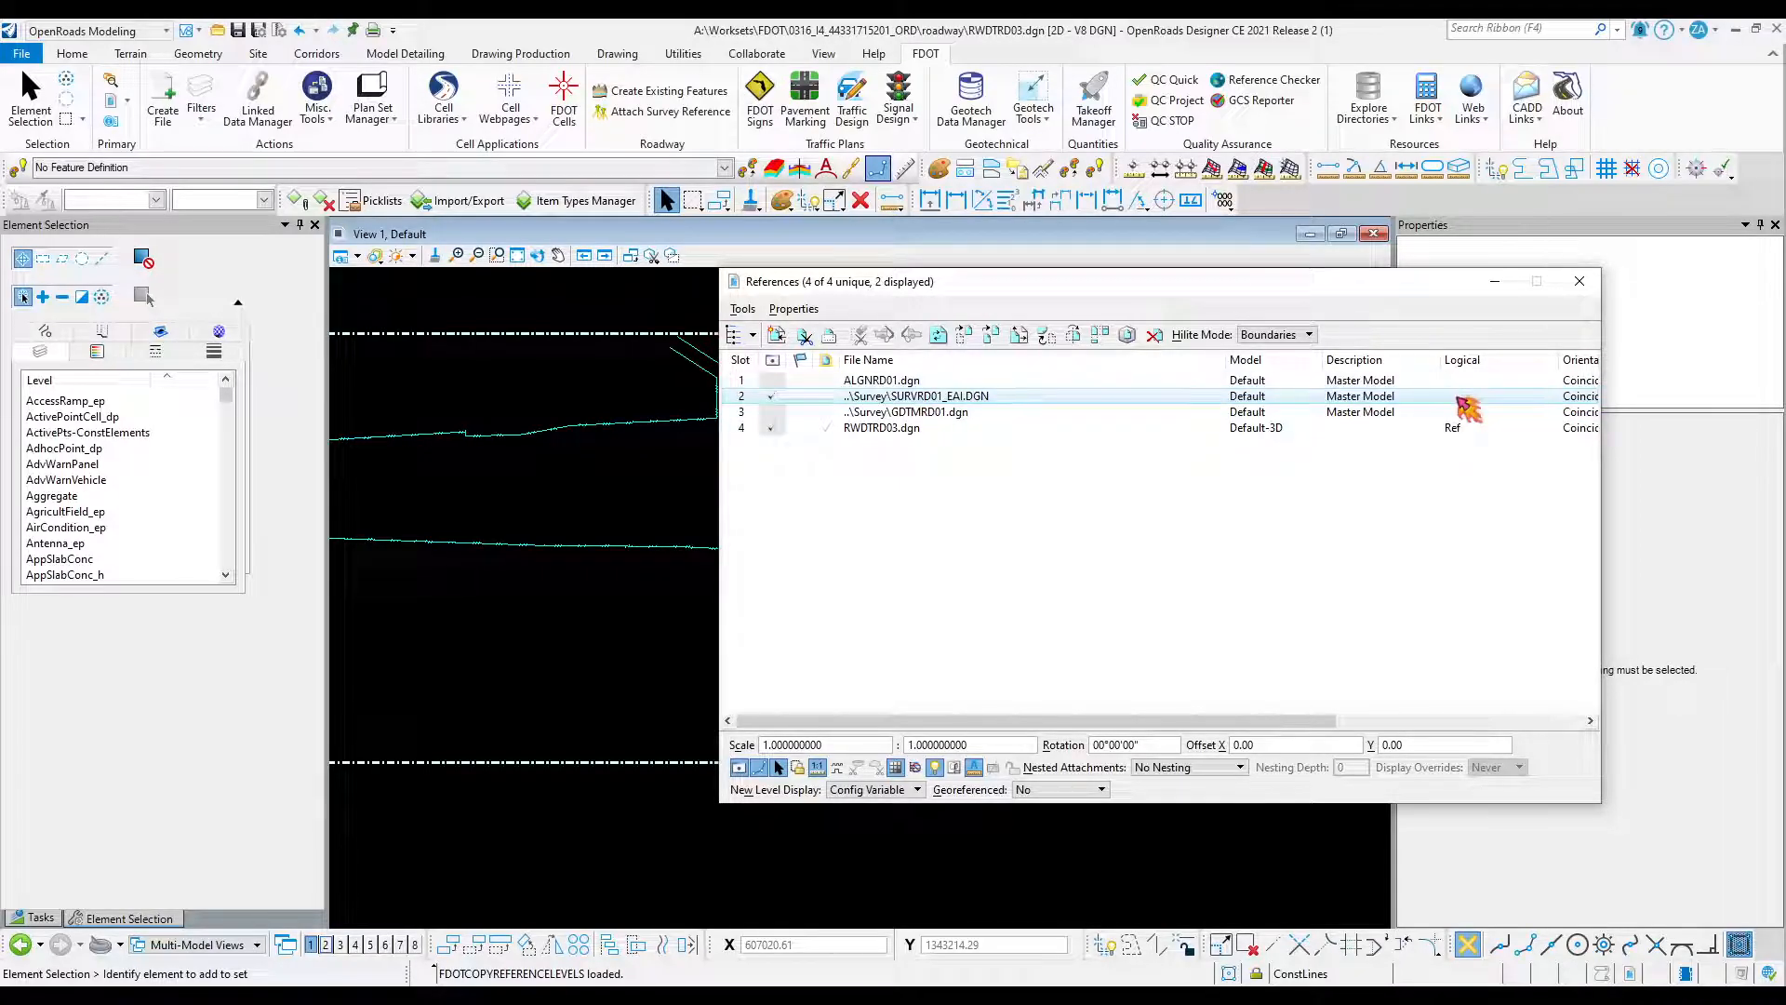
double_click(1459, 400)
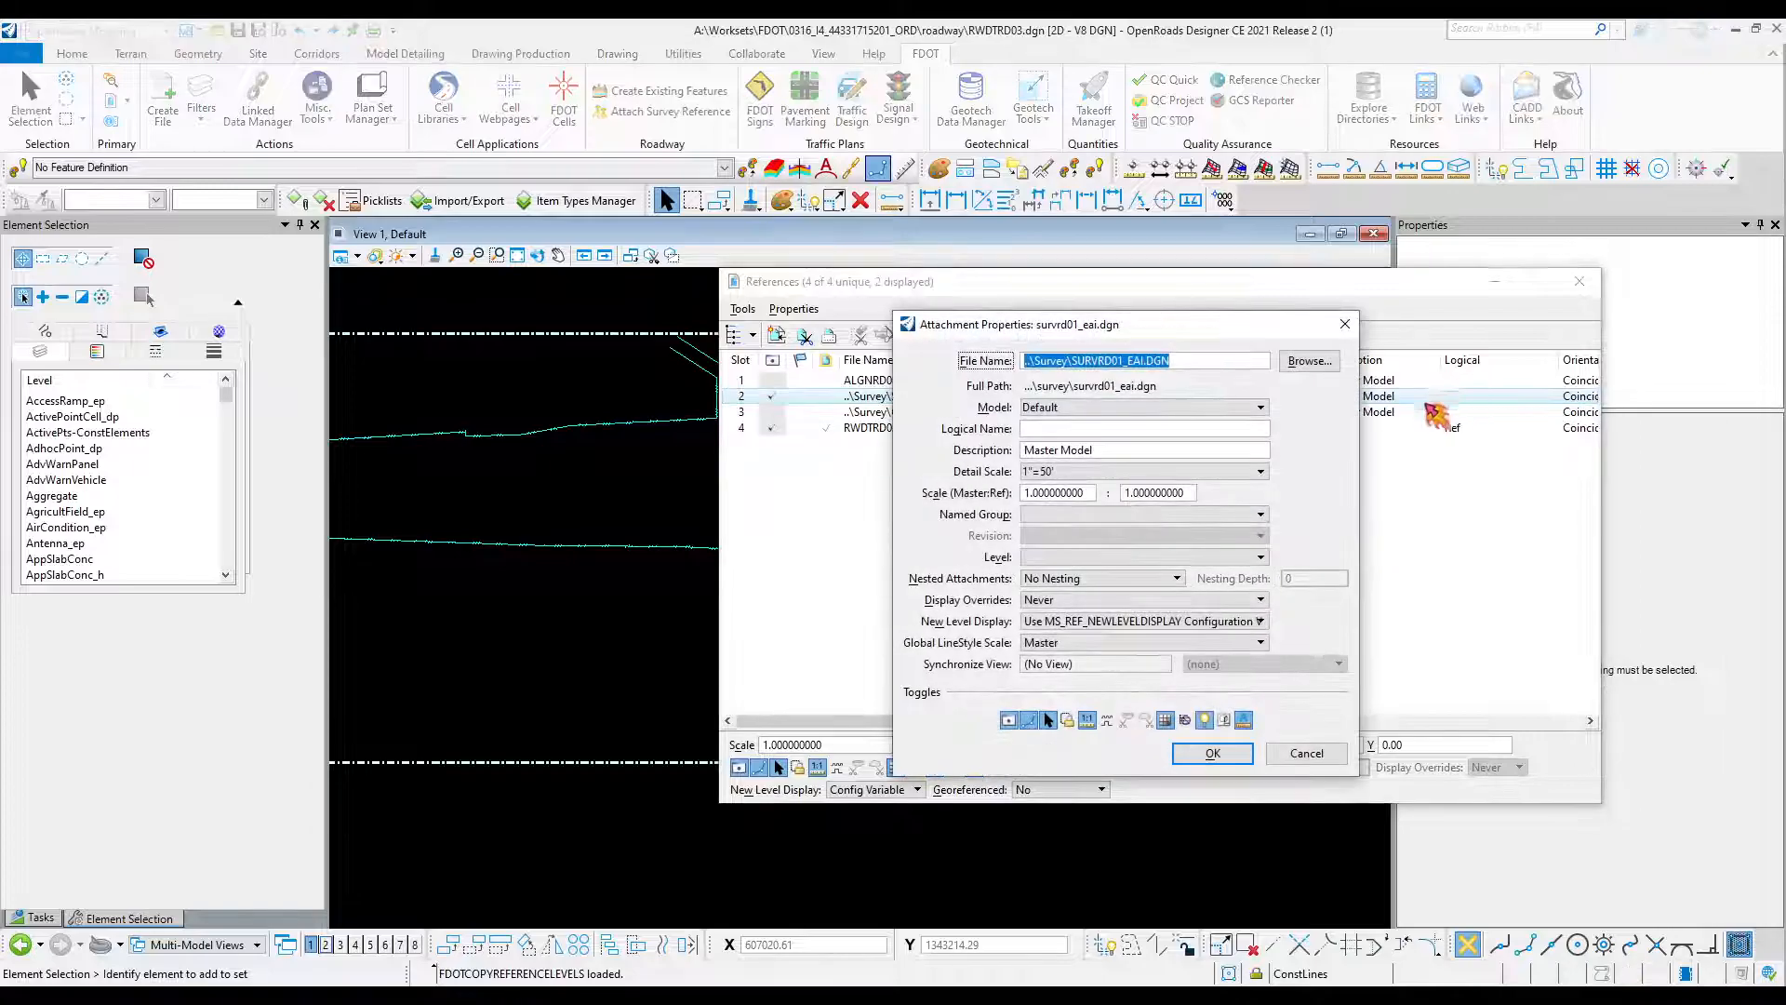
click(1072, 431)
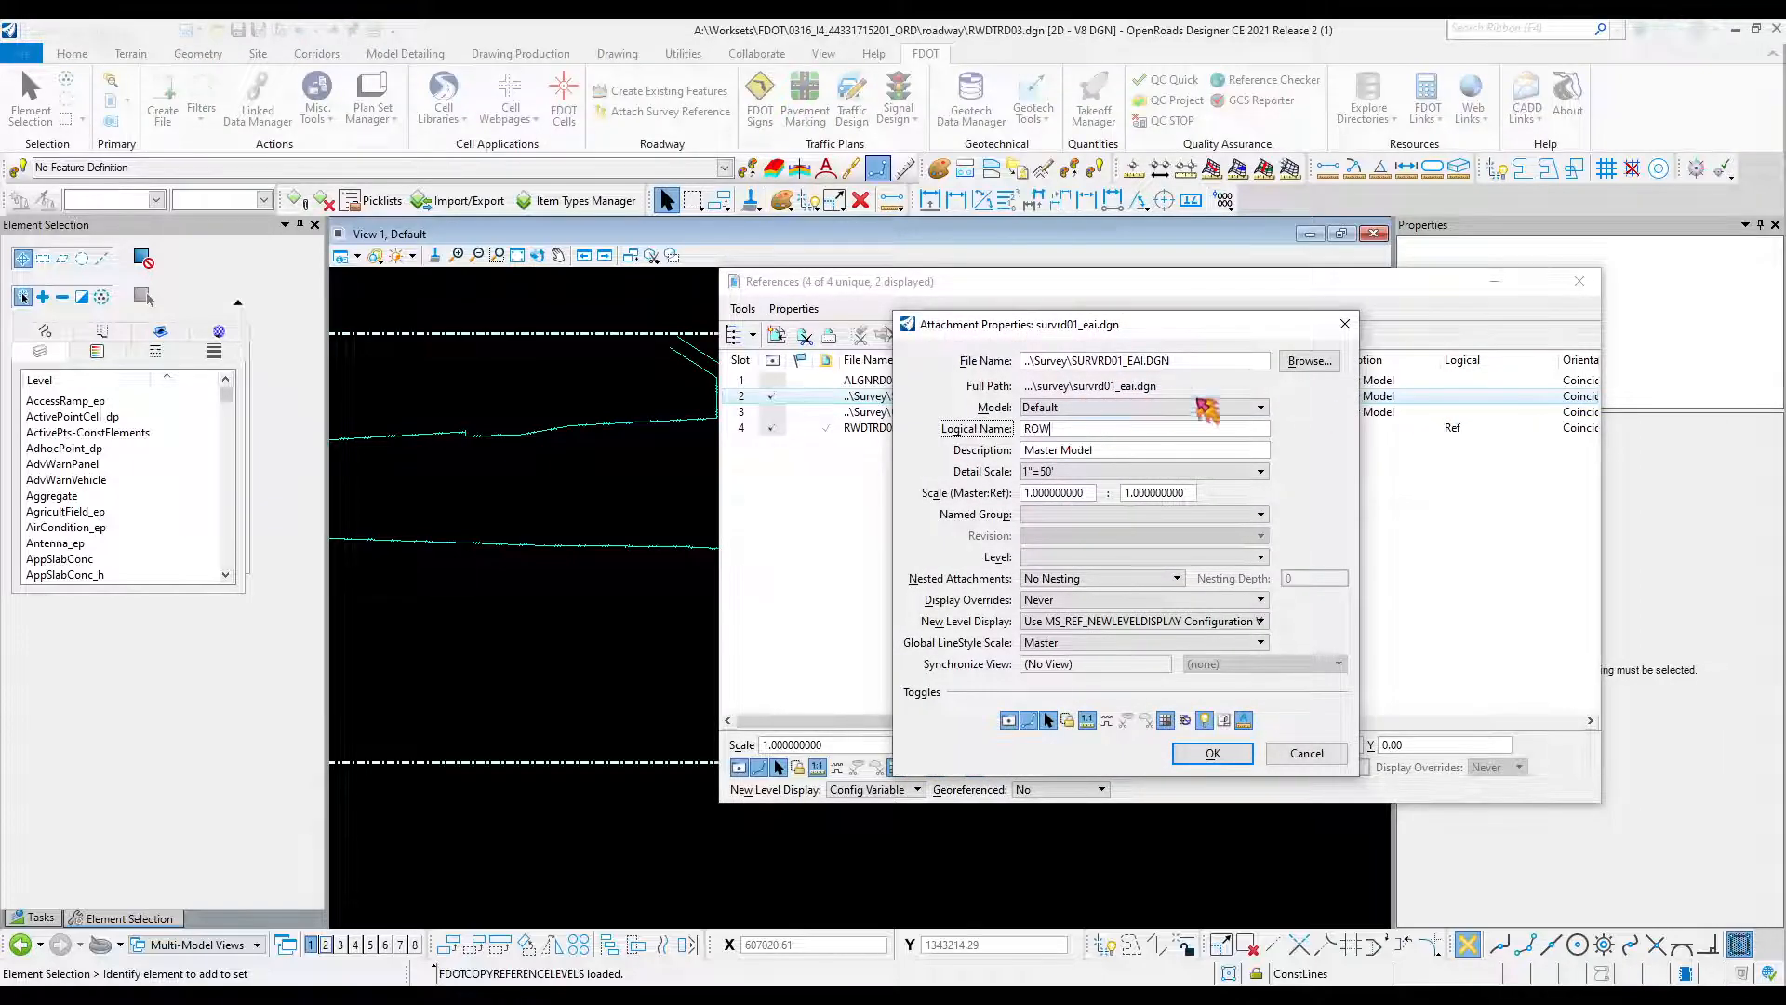
click(1212, 753)
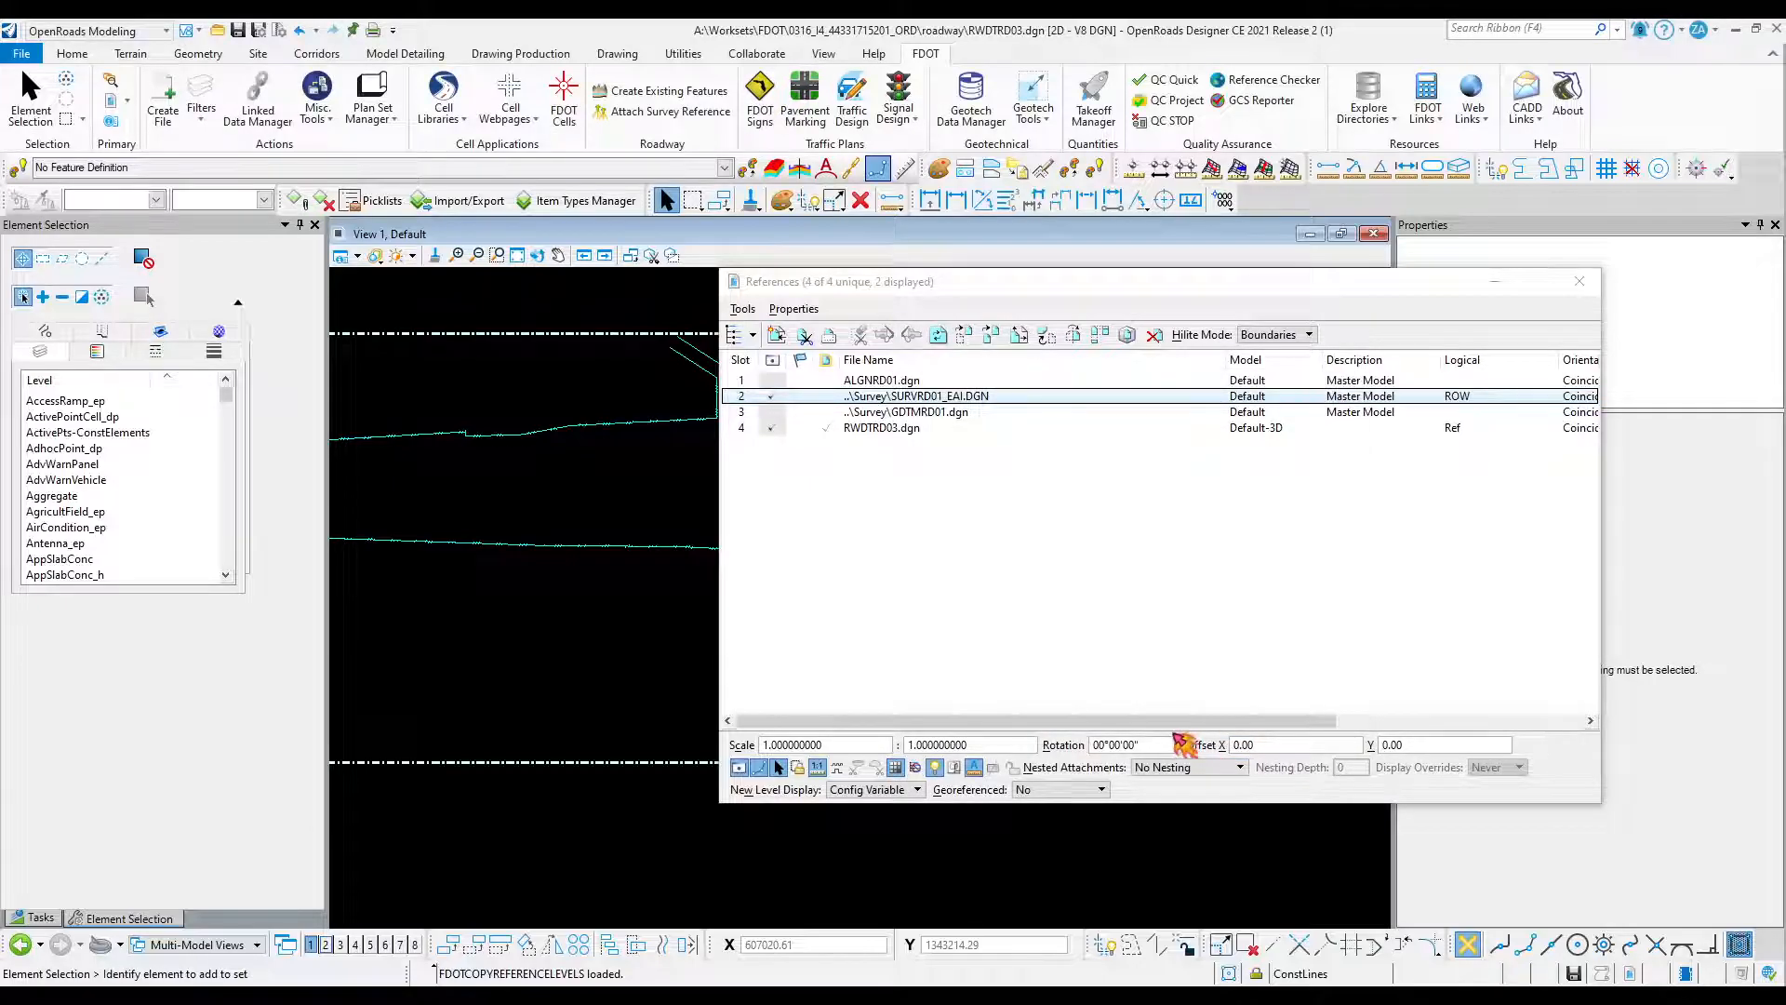
drag(864, 279, 1785, 595)
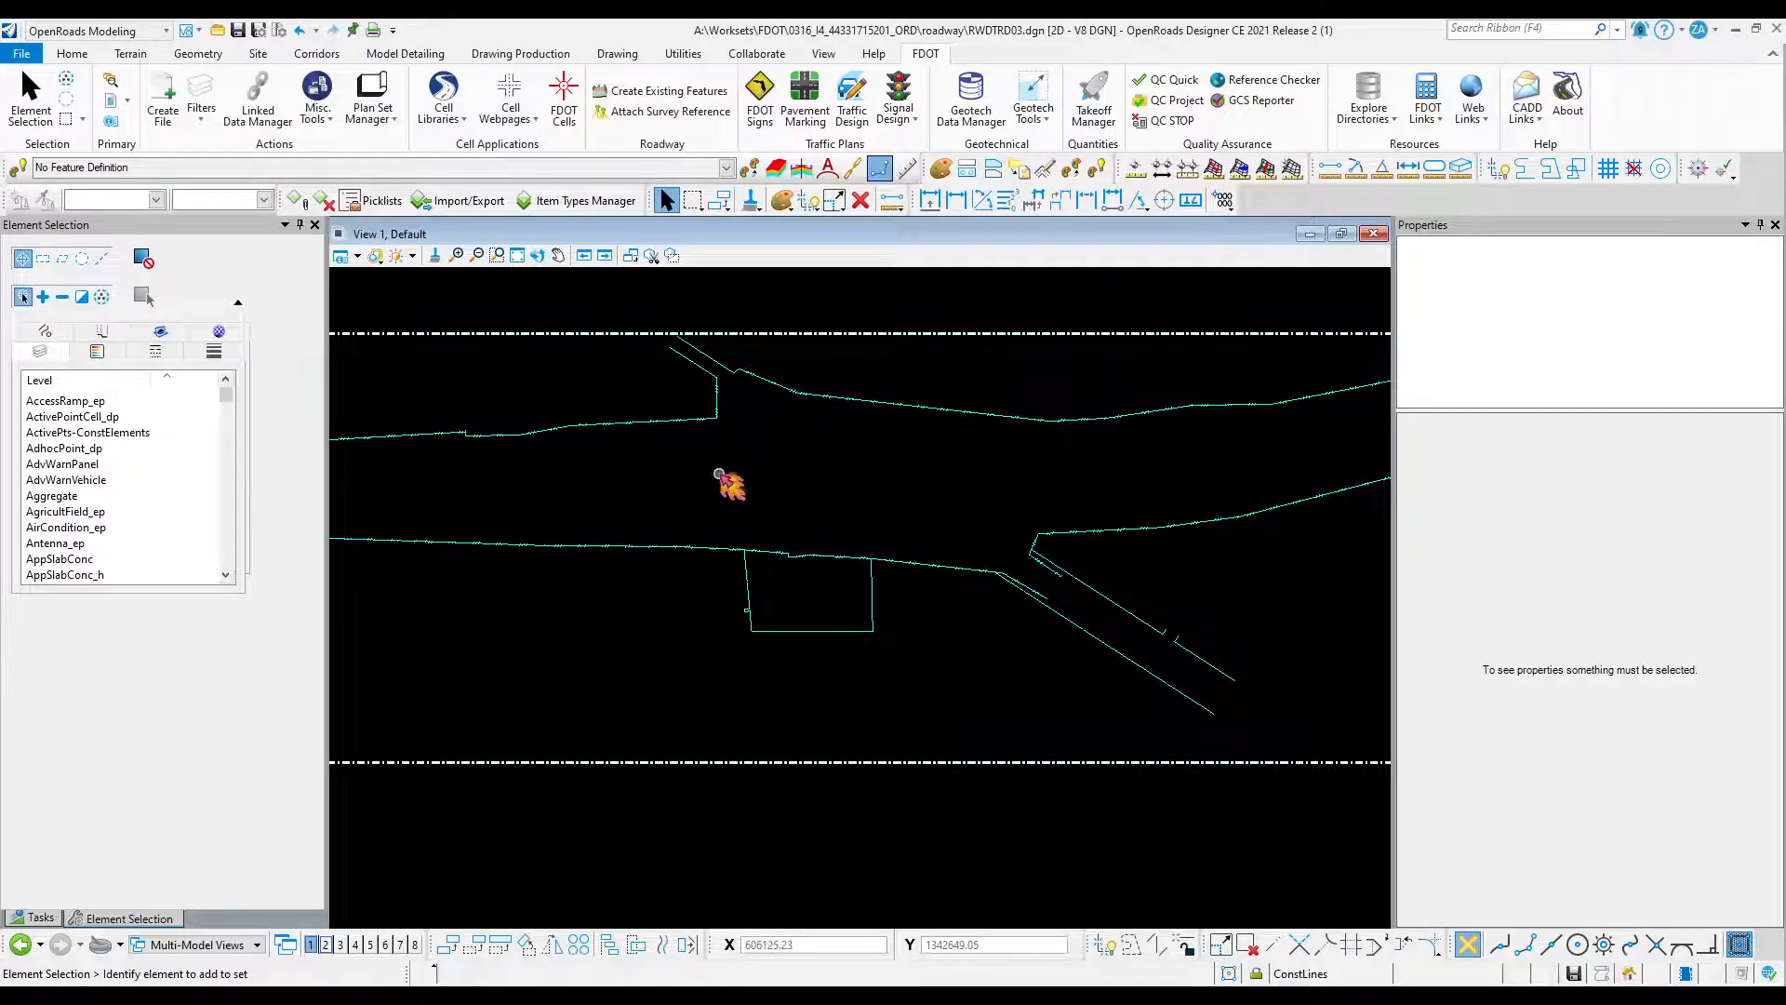
Try Copy Reference Levels again with the newly named survey reference.
click(316, 86)
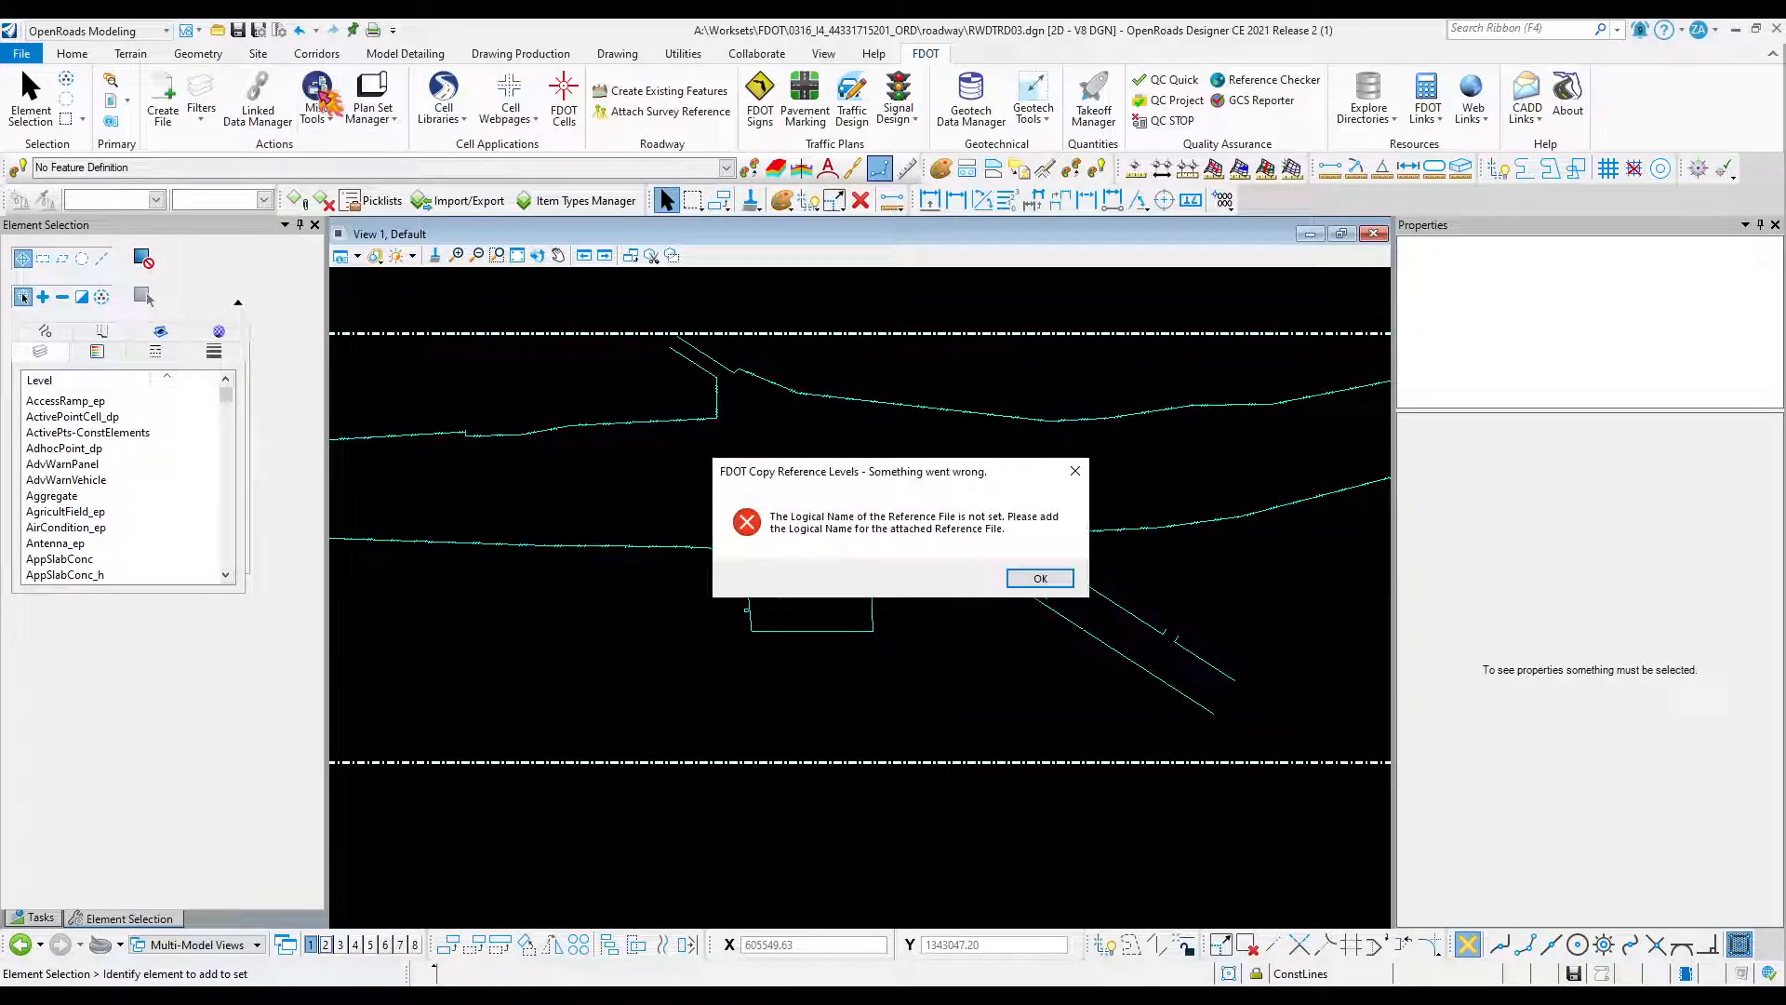
click(1075, 473)
click(1040, 579)
click(1040, 579)
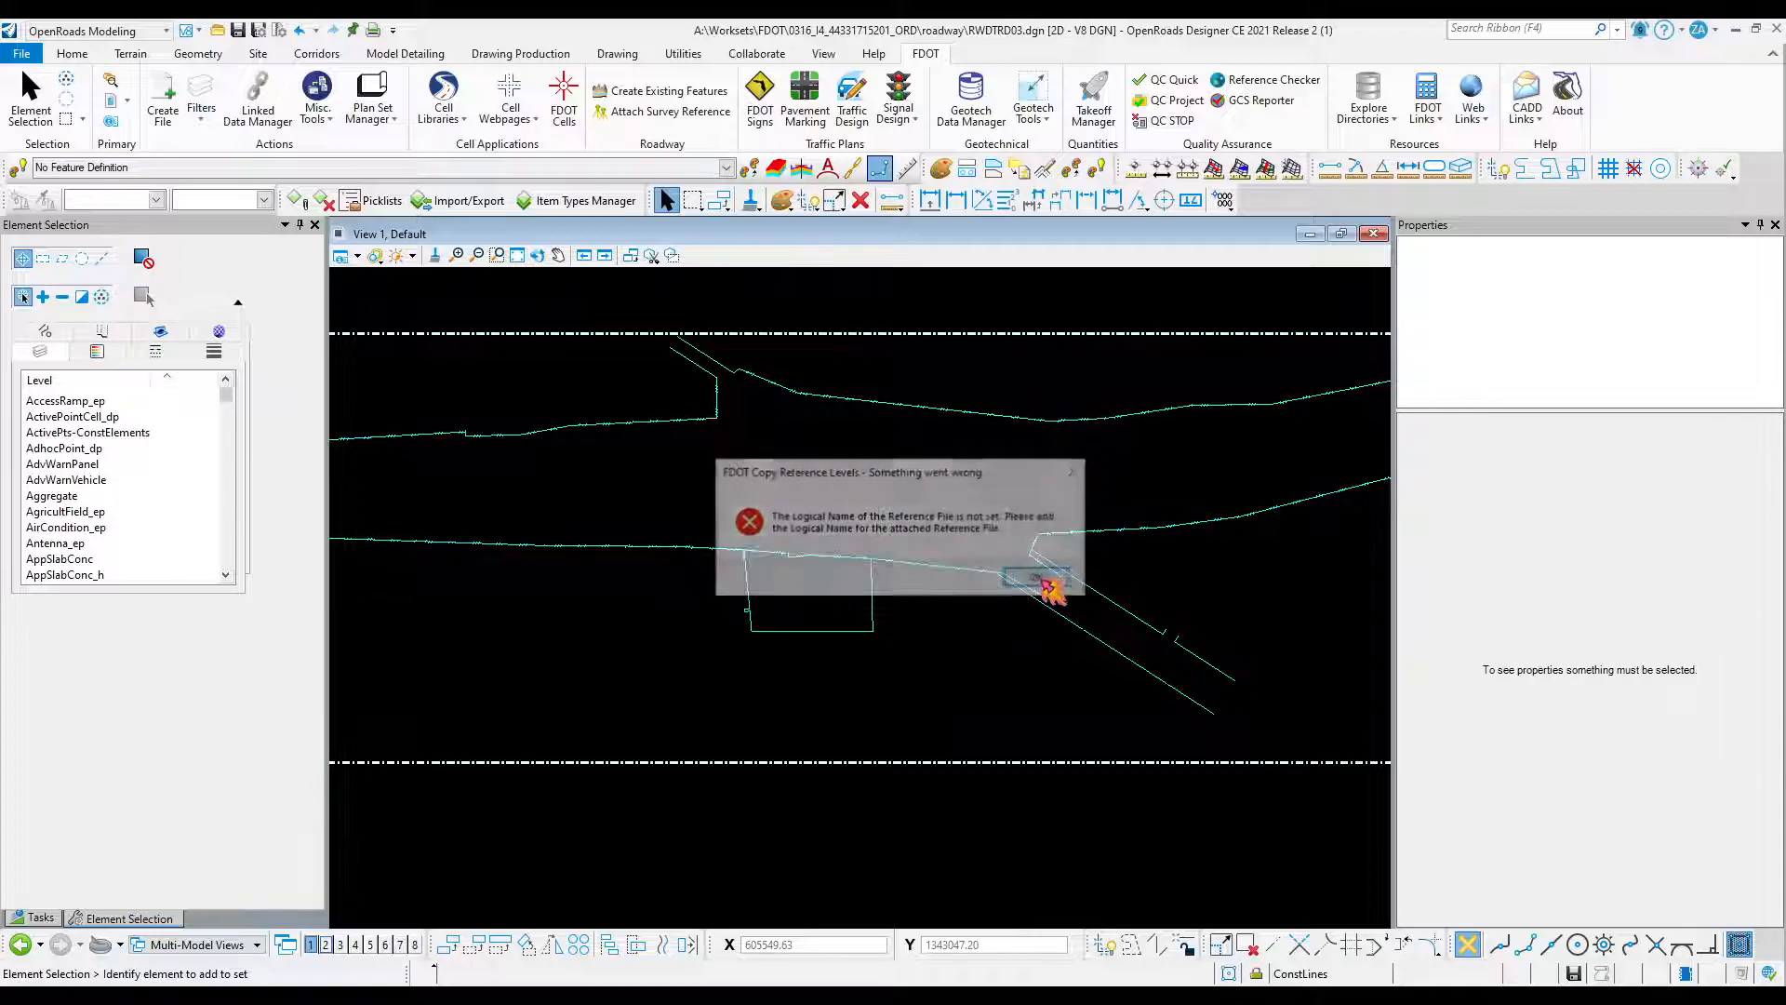
click(1040, 579)
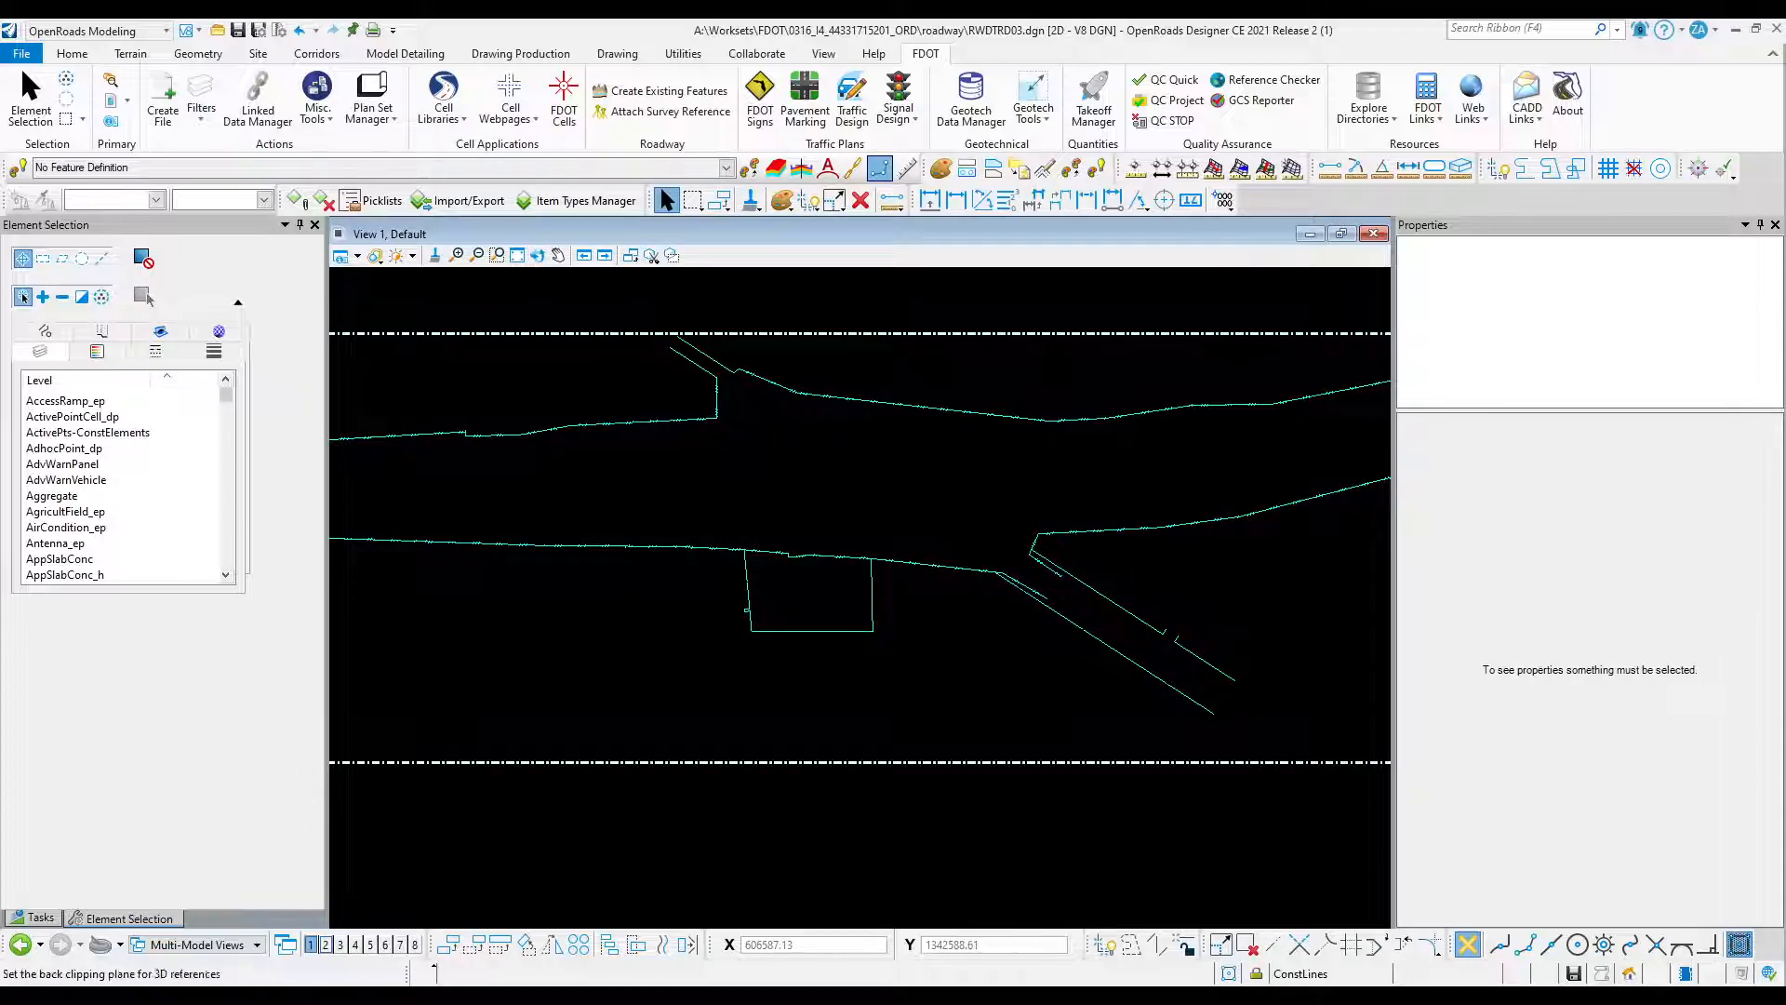
Detach the SURVRD01_EAI.DGN survey reference from the active file.
drag(577, 984, 735, 350)
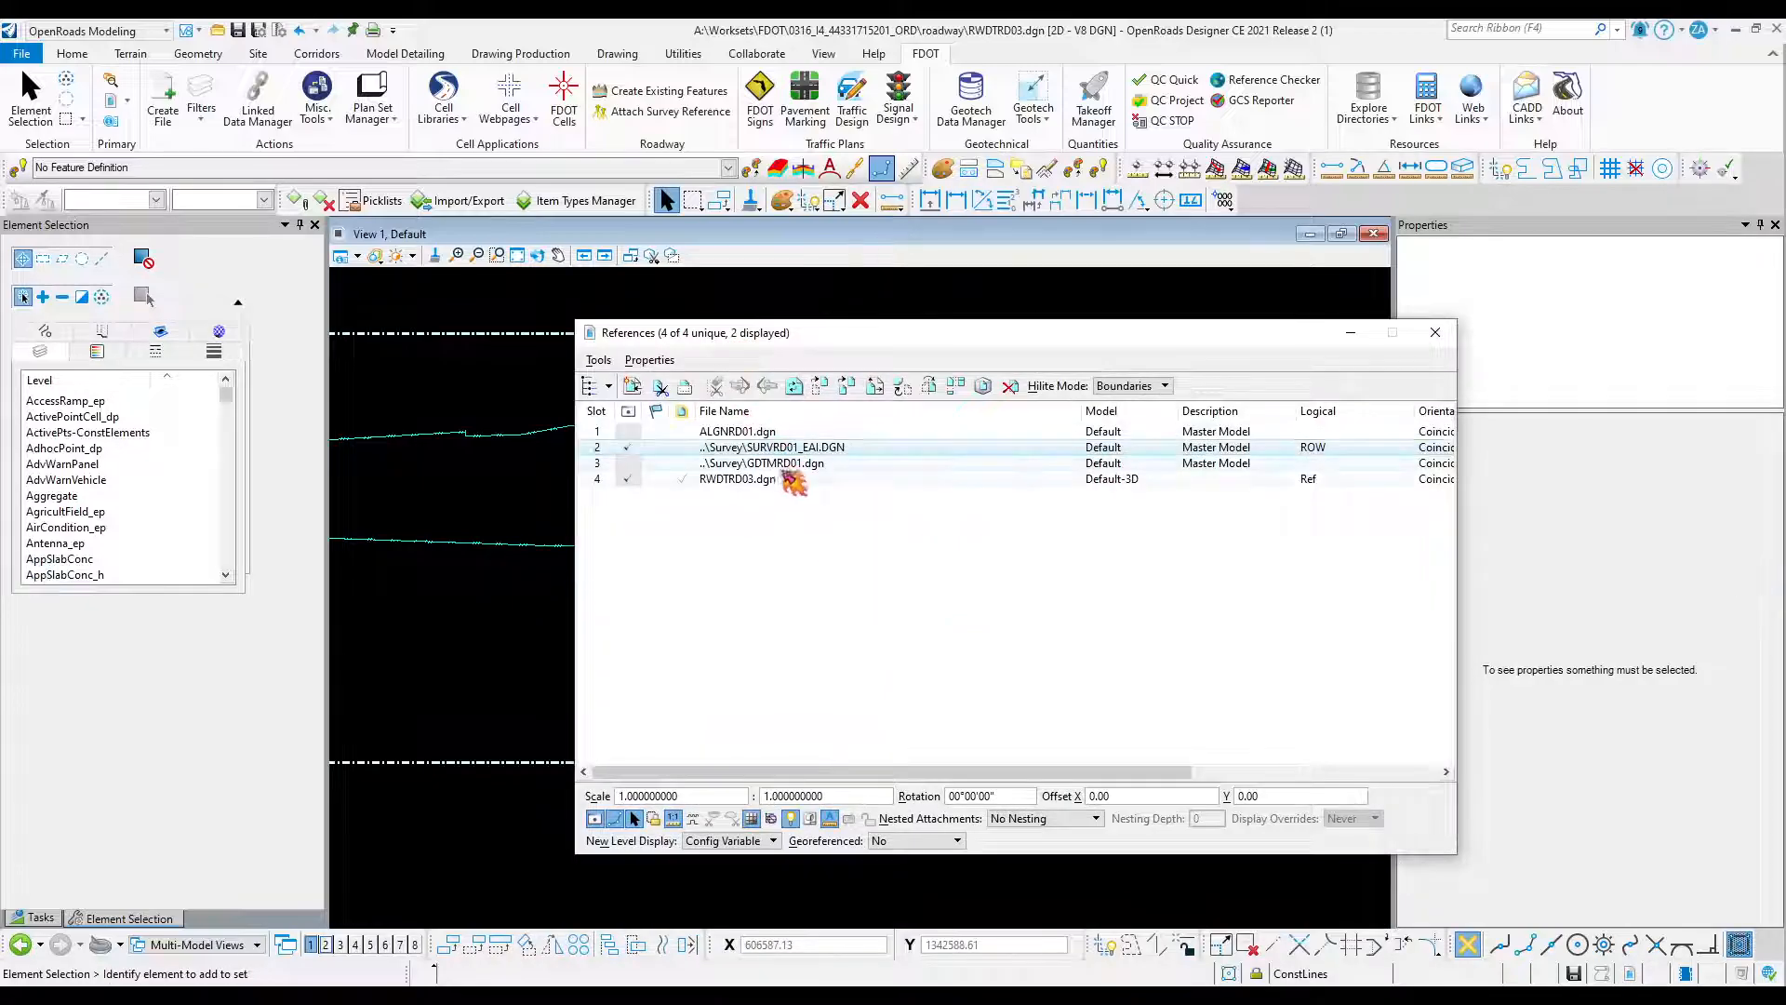
click(1010, 385)
click(951, 416)
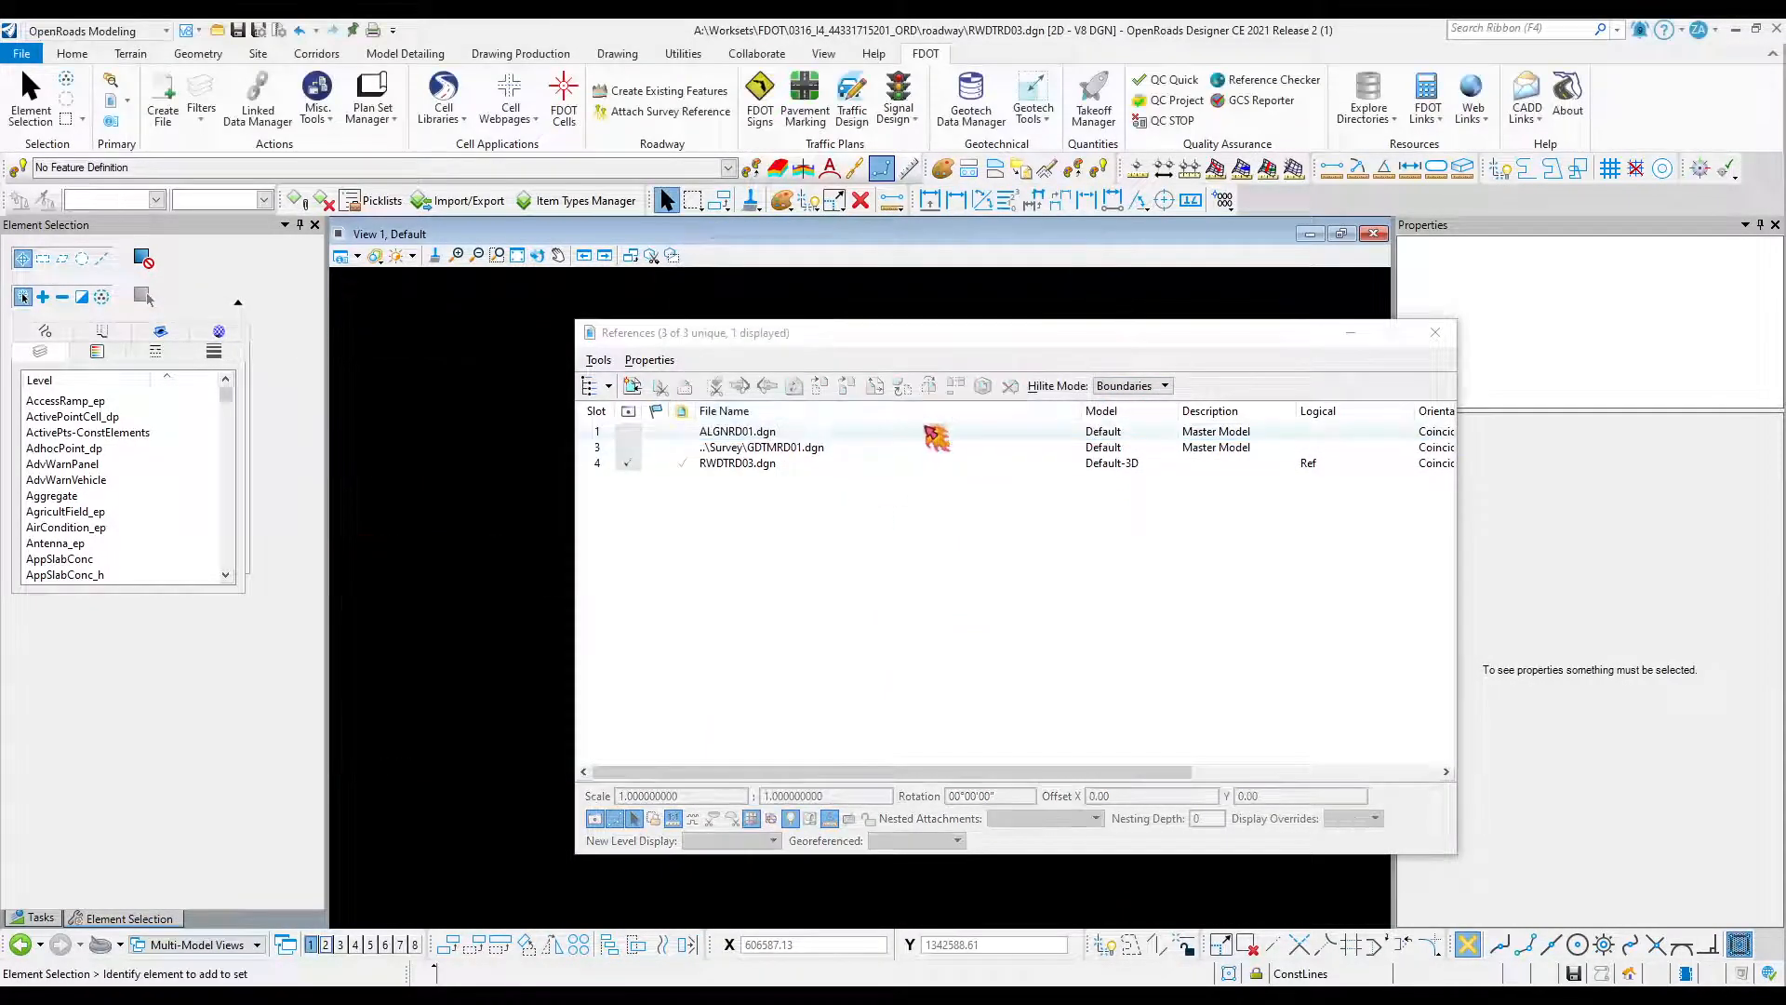
drag(807, 332, 1277, 328)
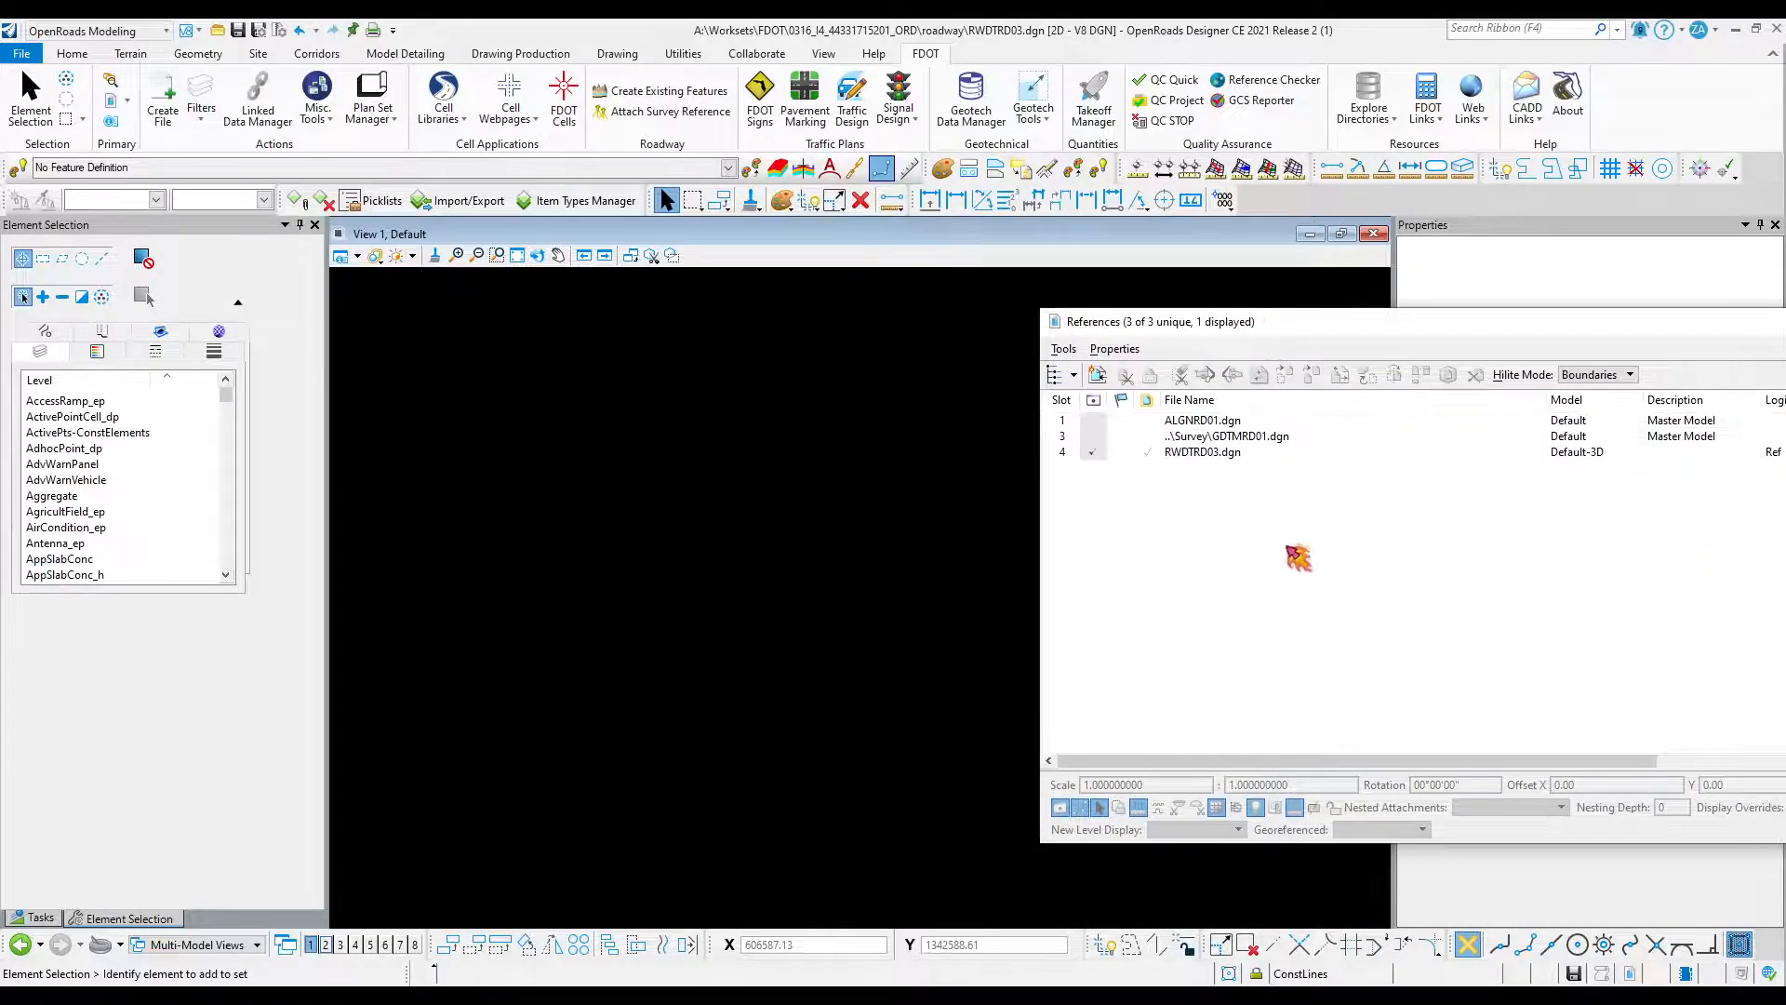
Attach SURVRD01_EAI.DGN from the Survey folder as a Coincident - World reference with the logical name ROW.
click(1097, 374)
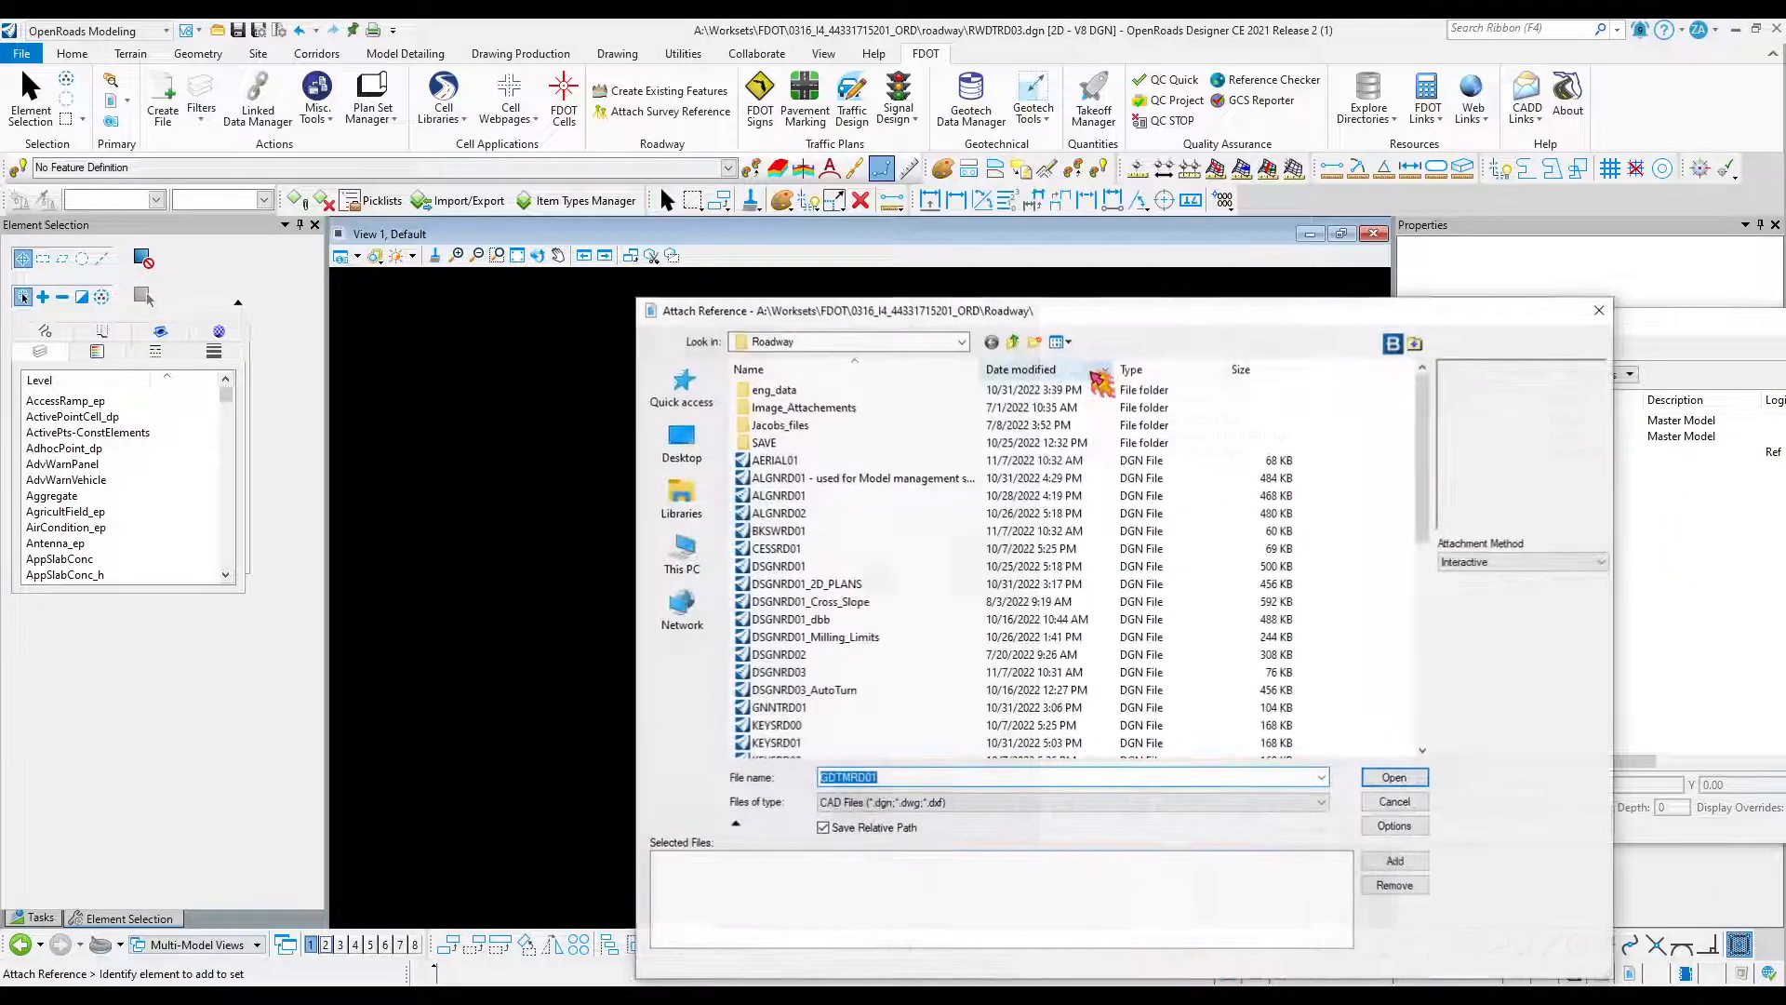
click(1012, 341)
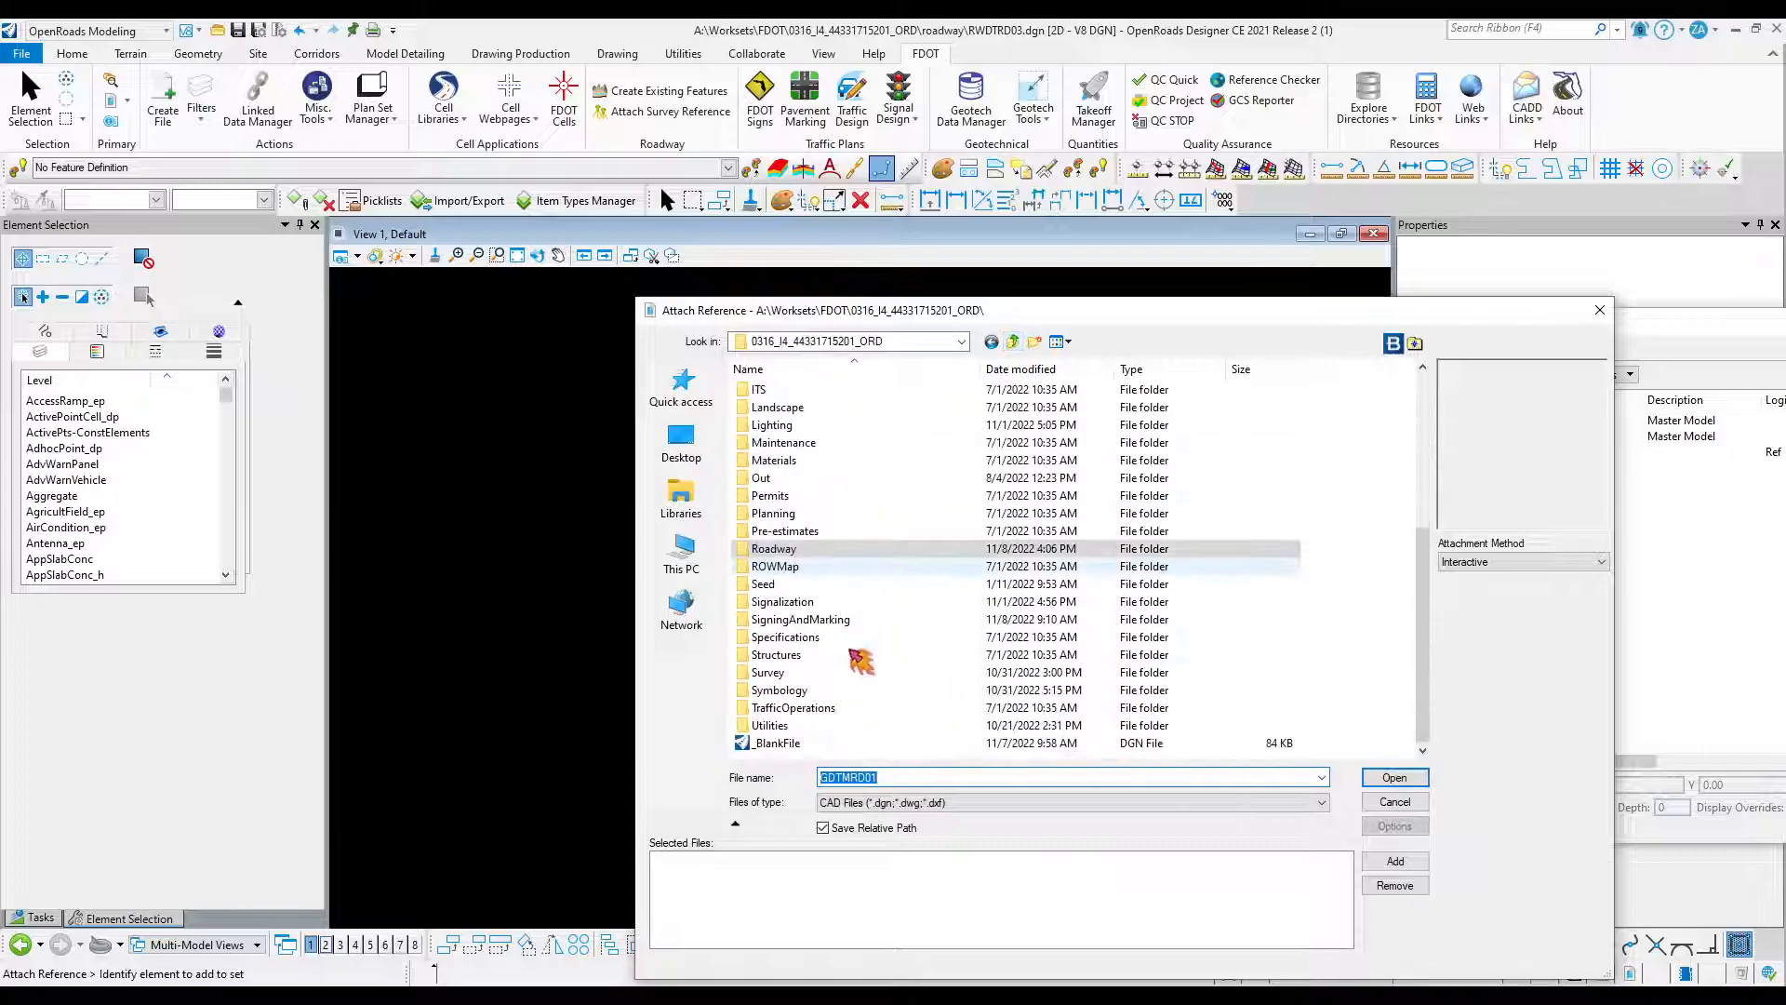
double_click(772, 672)
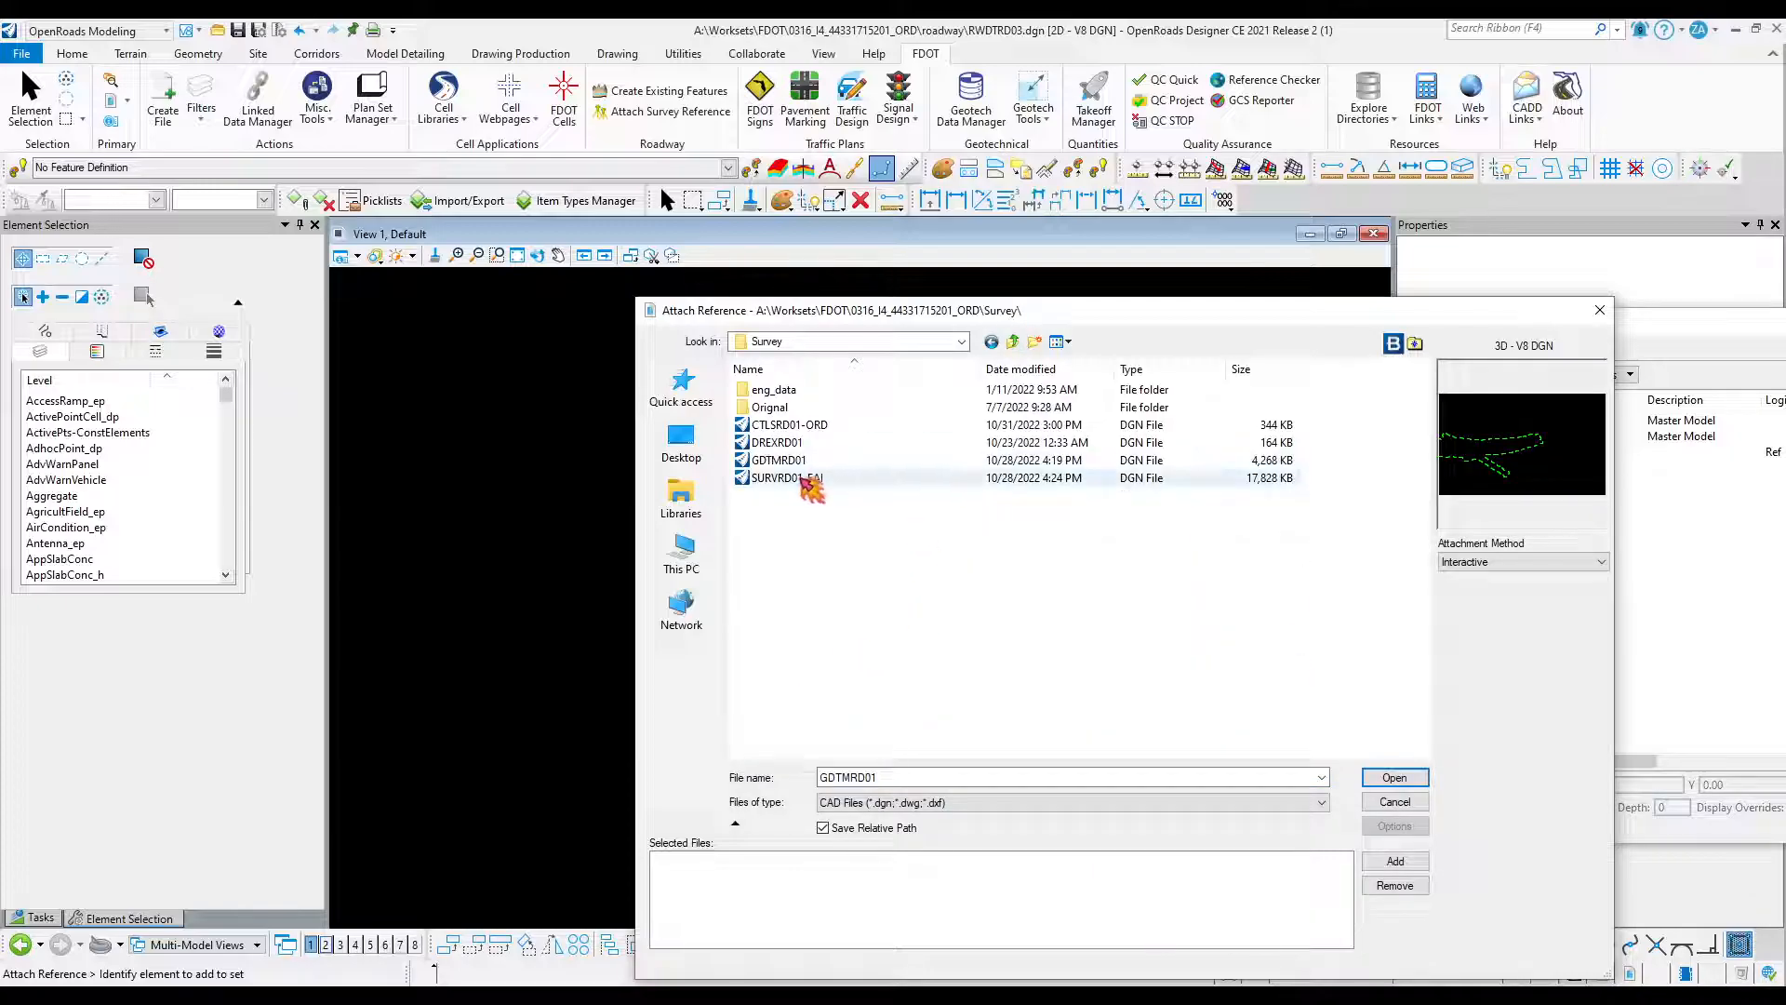
click(787, 478)
click(1421, 772)
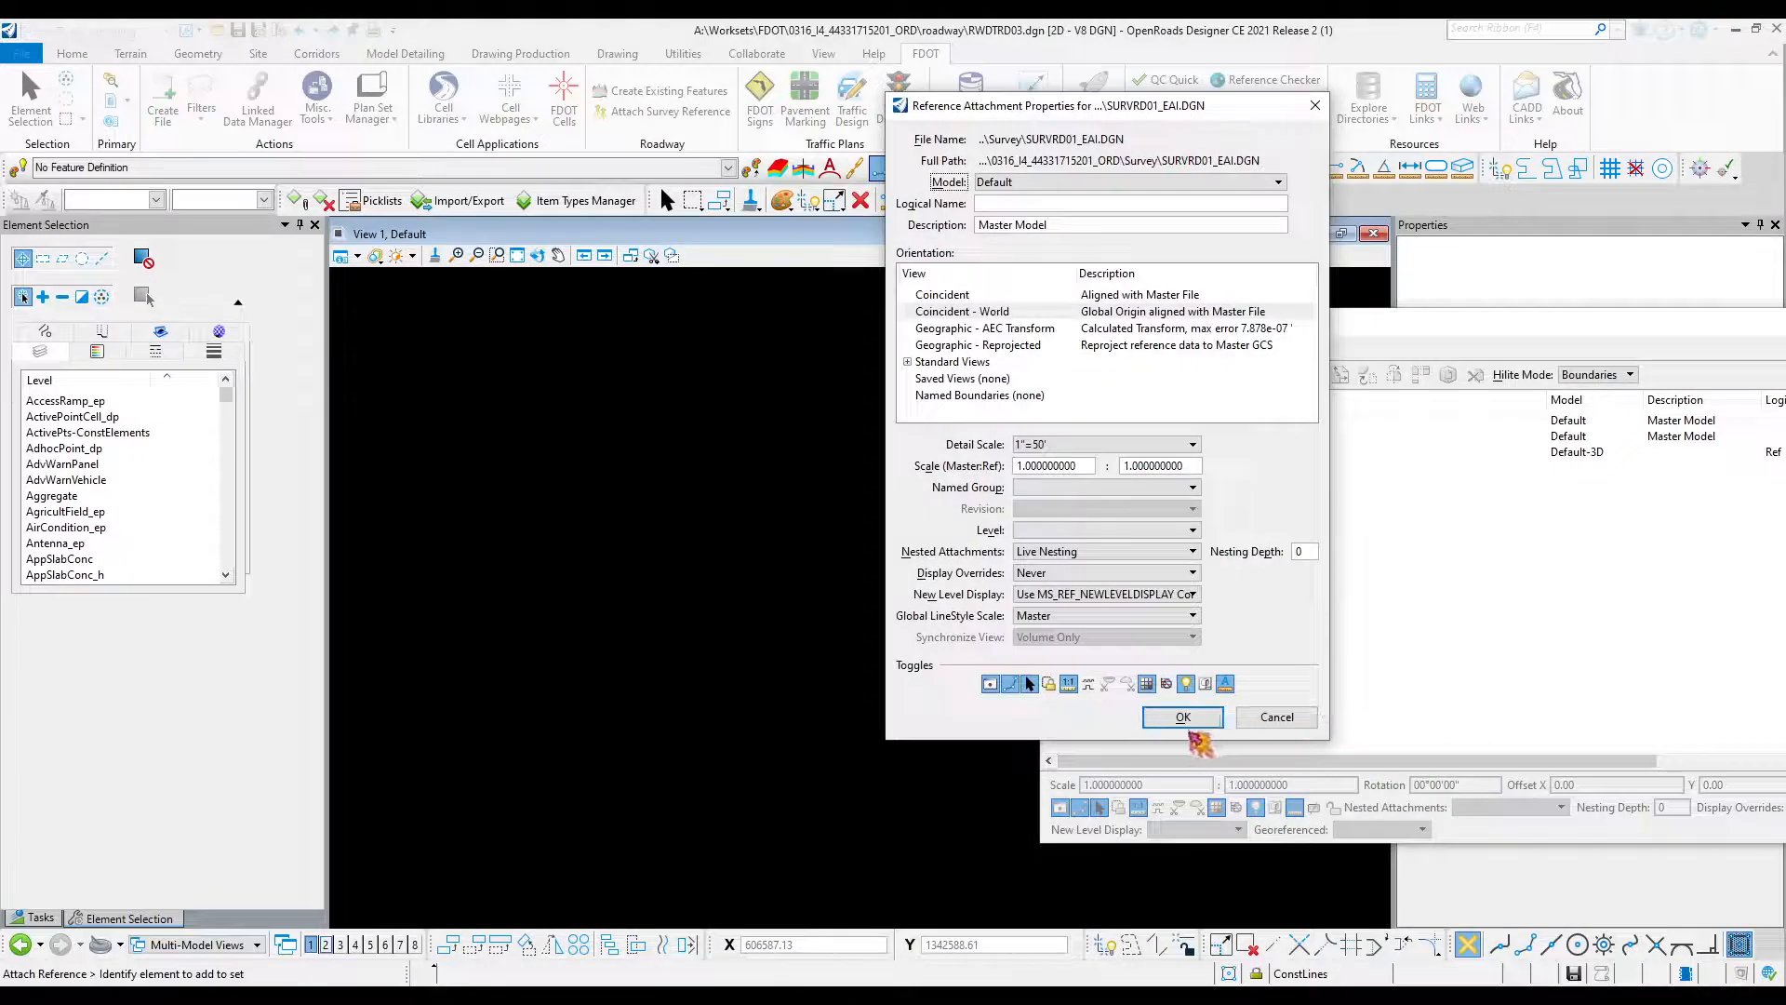
click(1031, 204)
text(ROW)
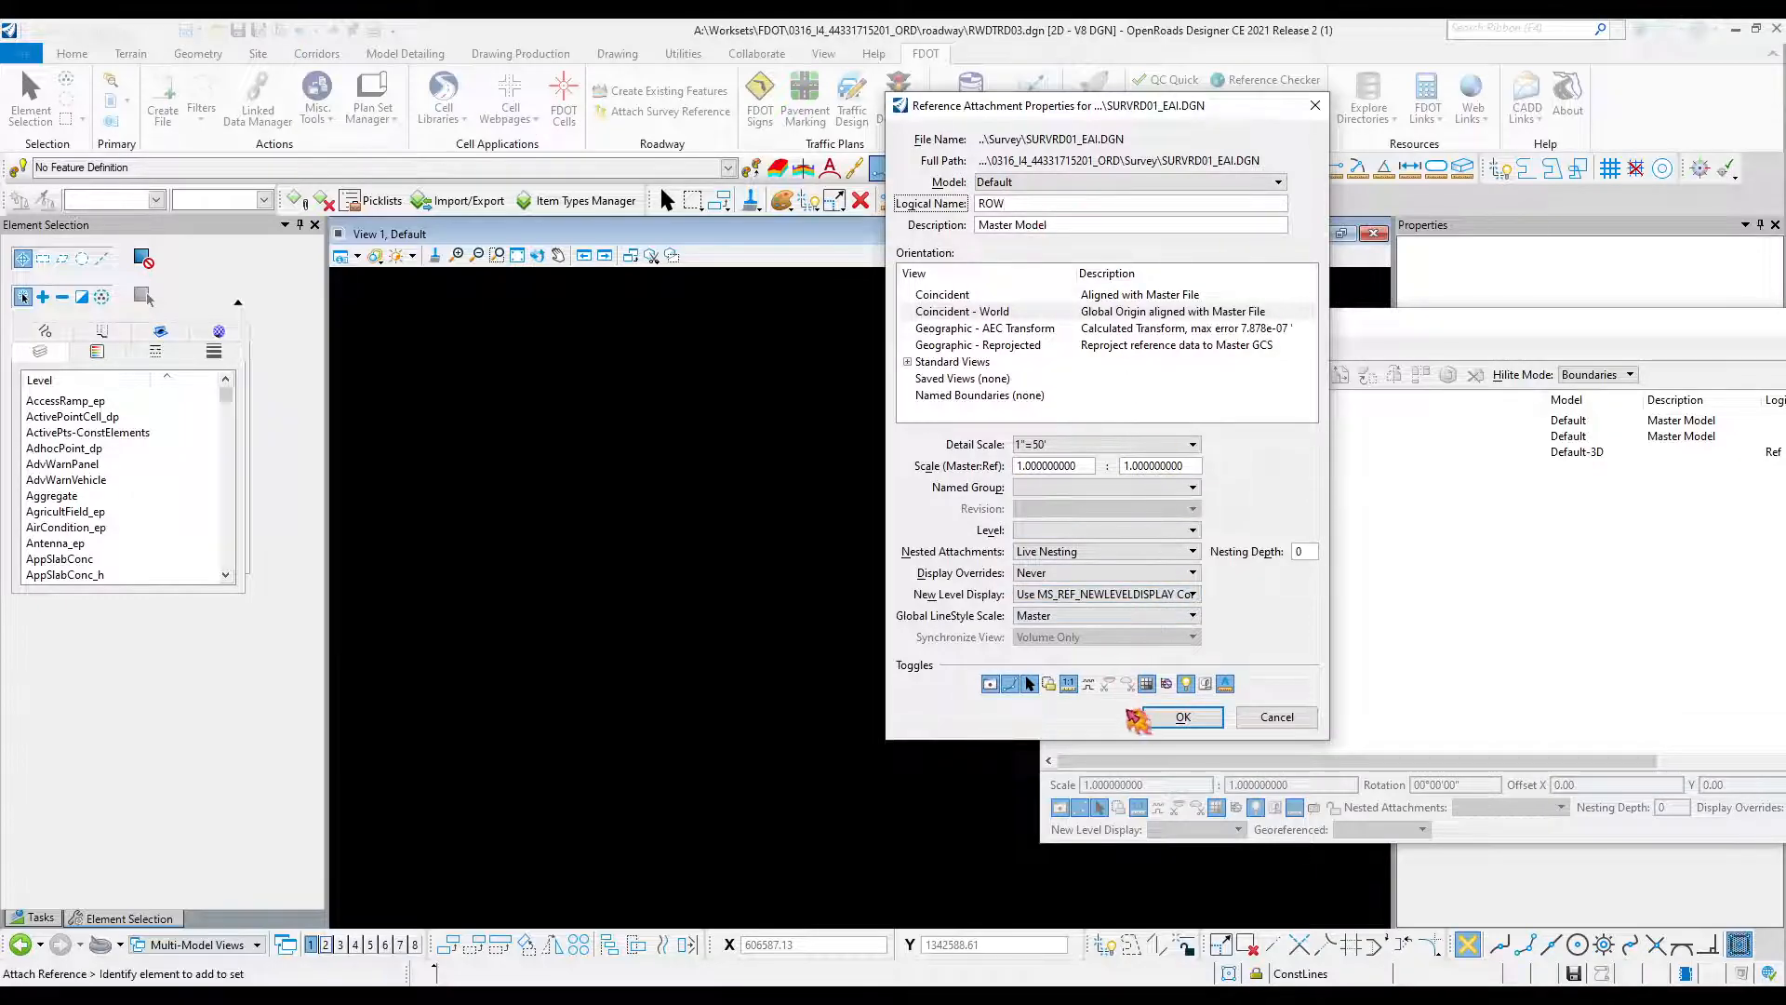
click(1168, 718)
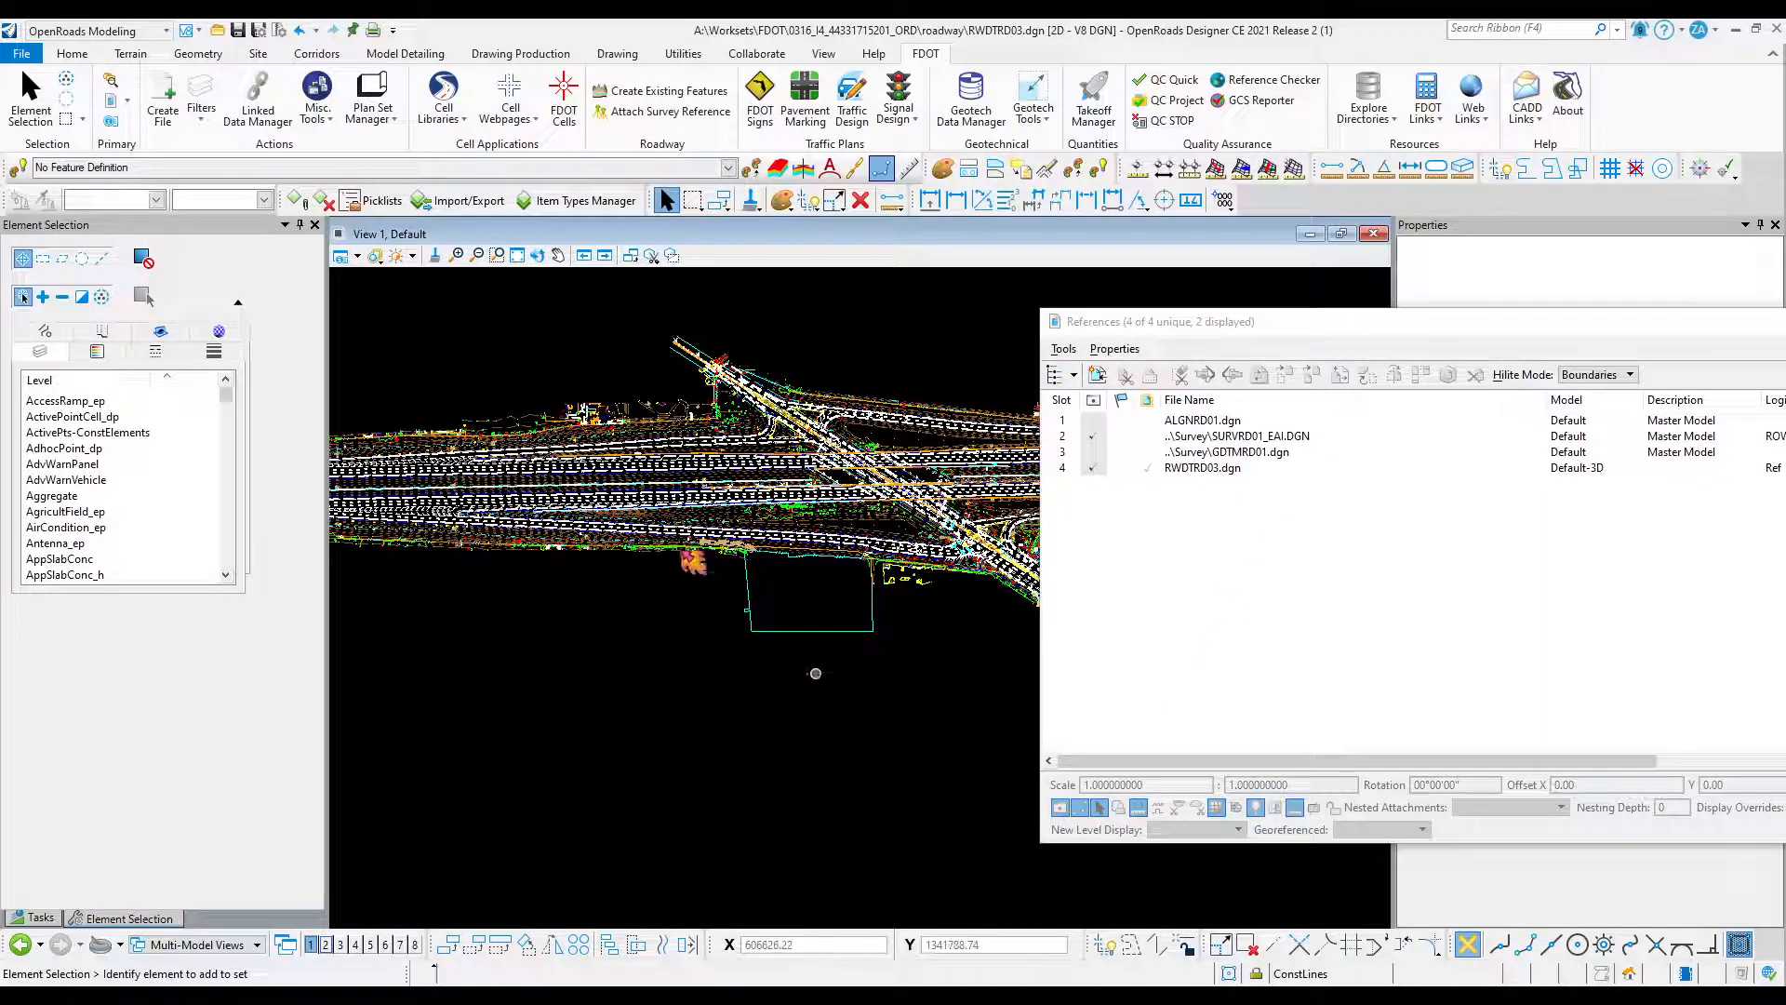
Try FDOT Copy Reference Levels again with the reattached survey reference.
click(317, 87)
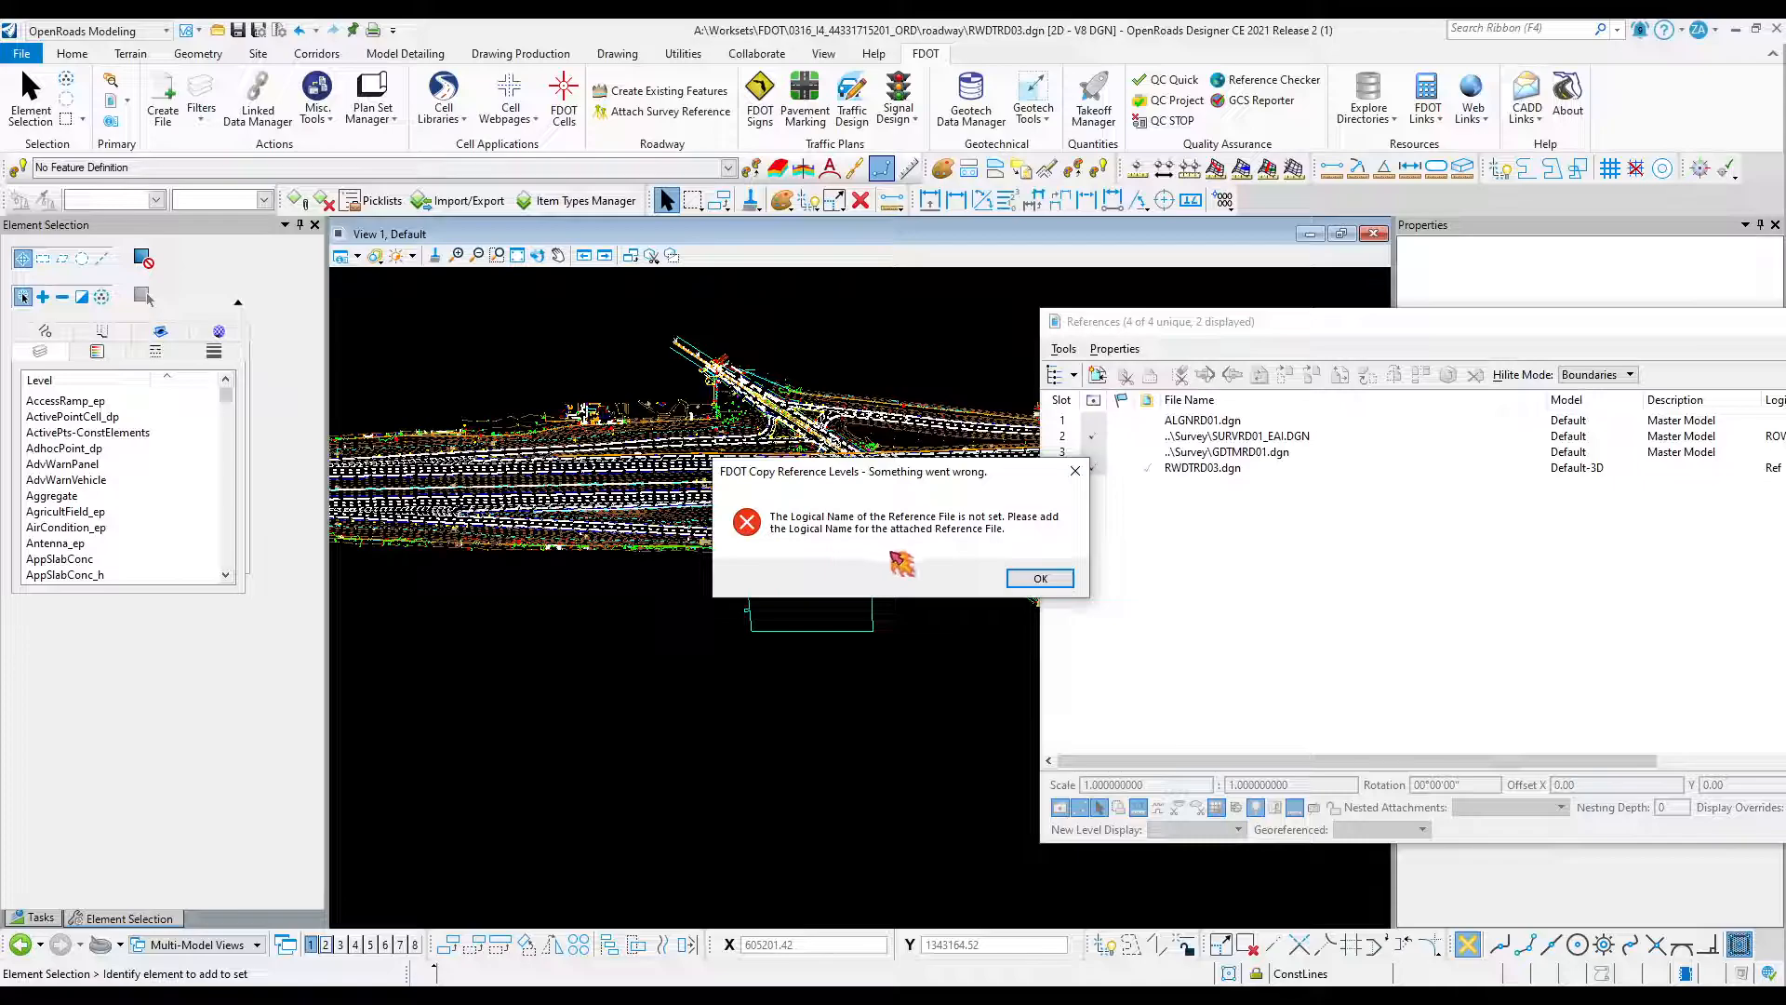
click(1033, 579)
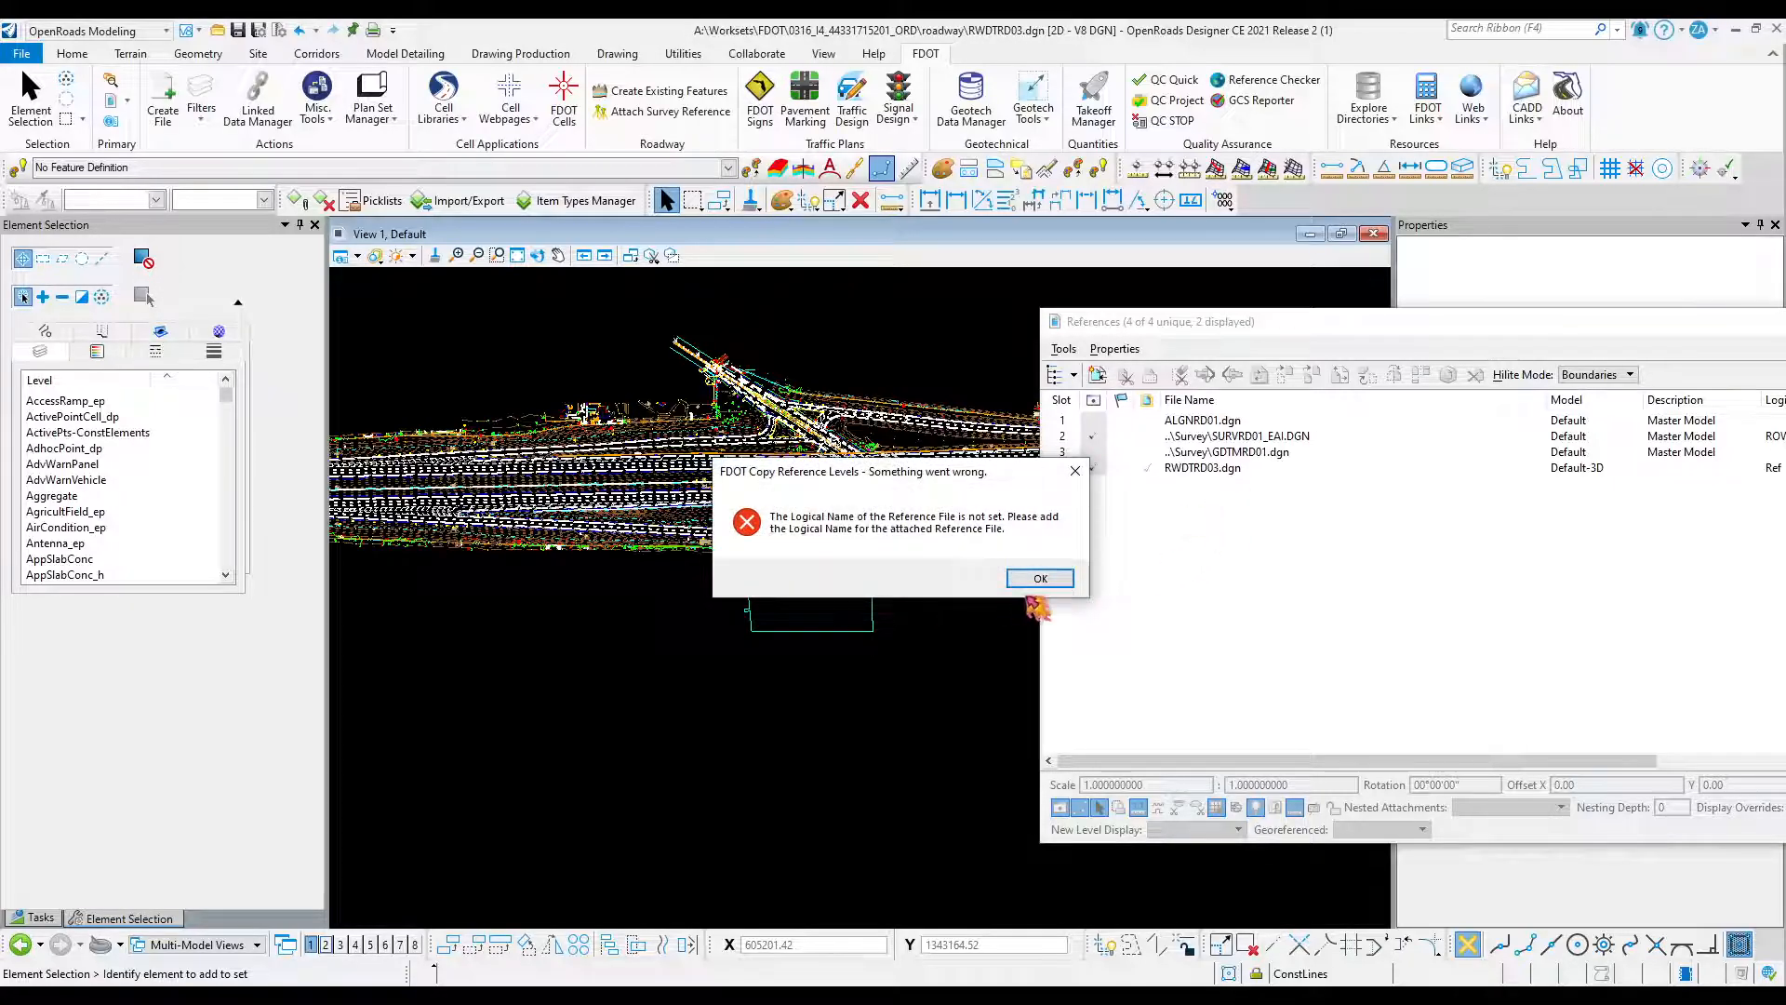
click(1042, 581)
click(1042, 581)
Check the logical name of the SURVRD01_EAI.DGN attachment in the References window and move the window out of the way.
drag(1354, 321, 1282, 420)
click(1221, 517)
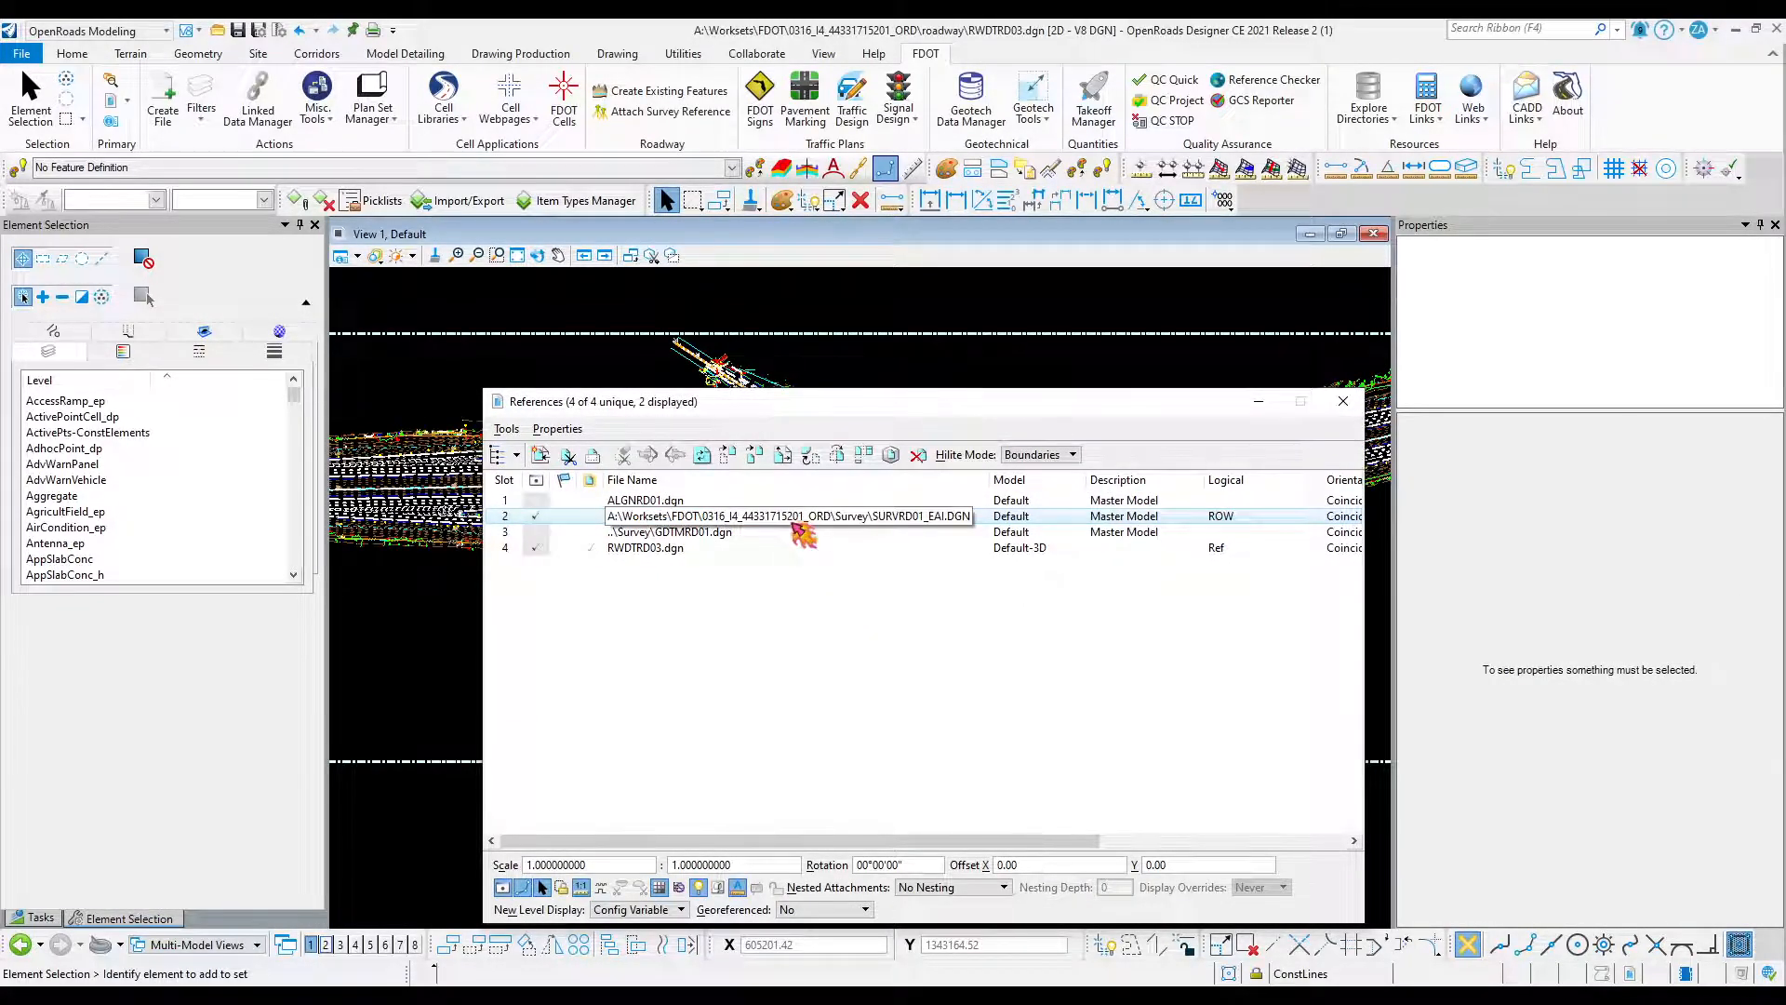
click(697, 623)
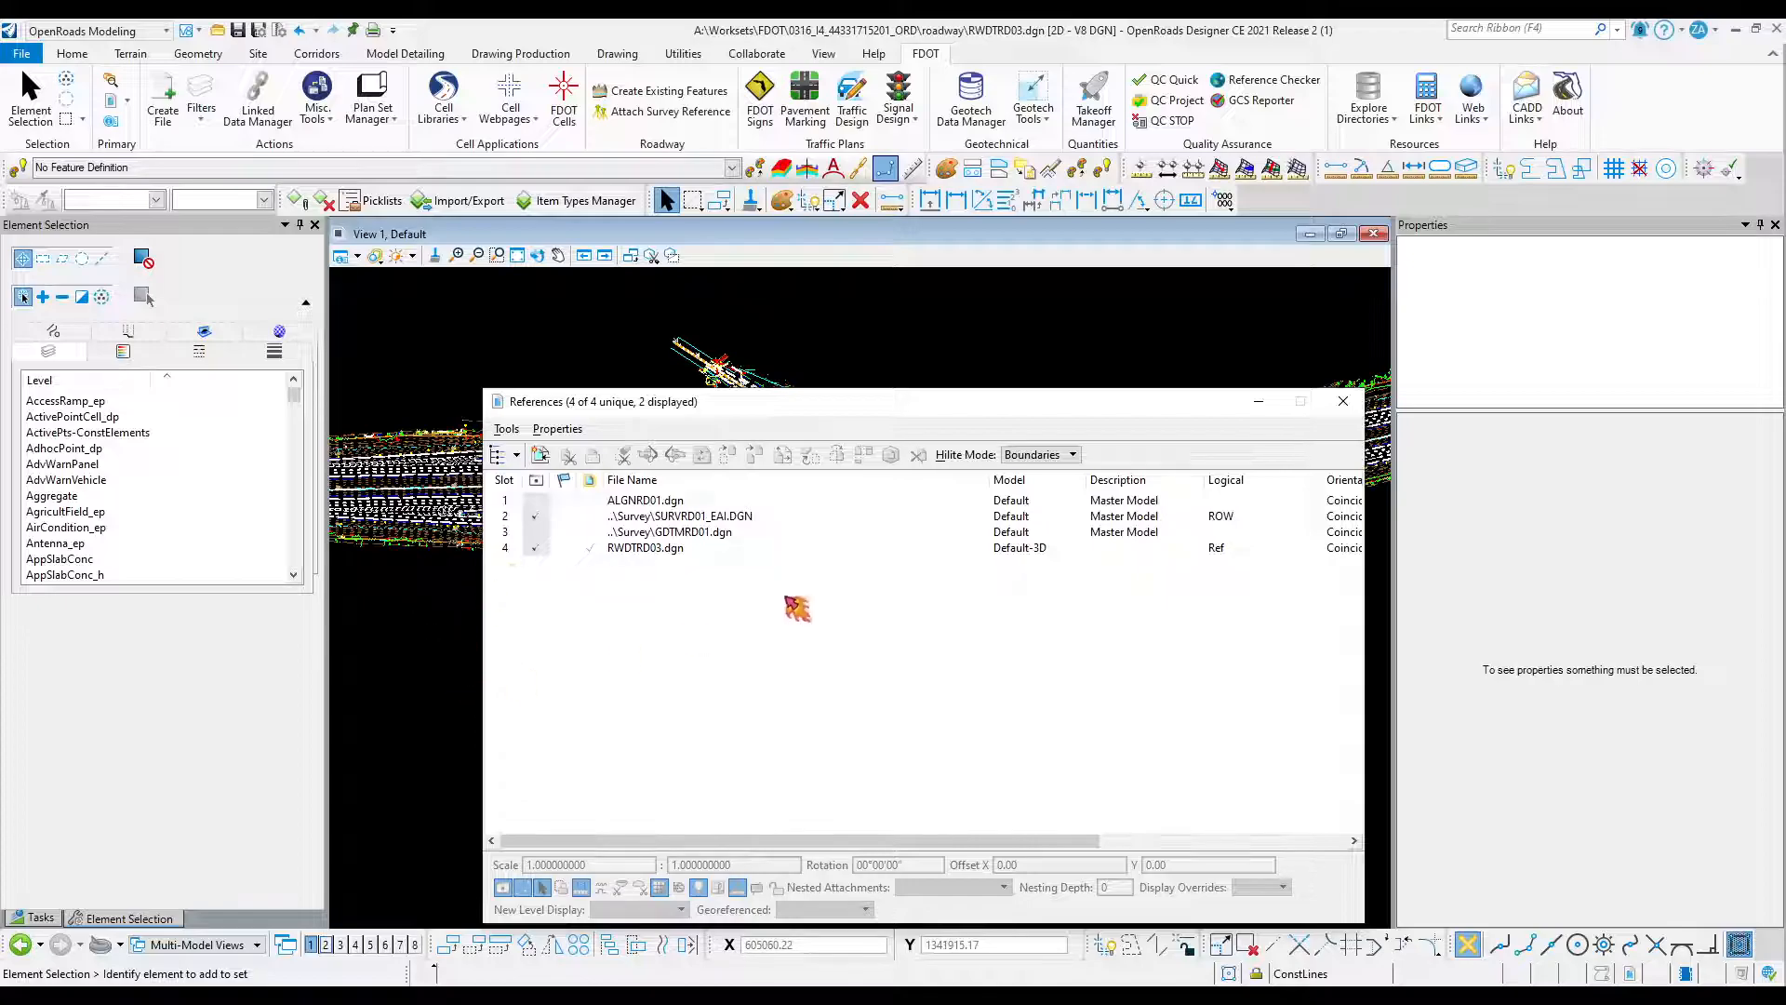
drag(918, 418, 1785, 423)
Examine the right-of-way lines around the interchange and identify the level and source reference of the rectangular parcel's boundary line.
scroll(744, 390, up, 8)
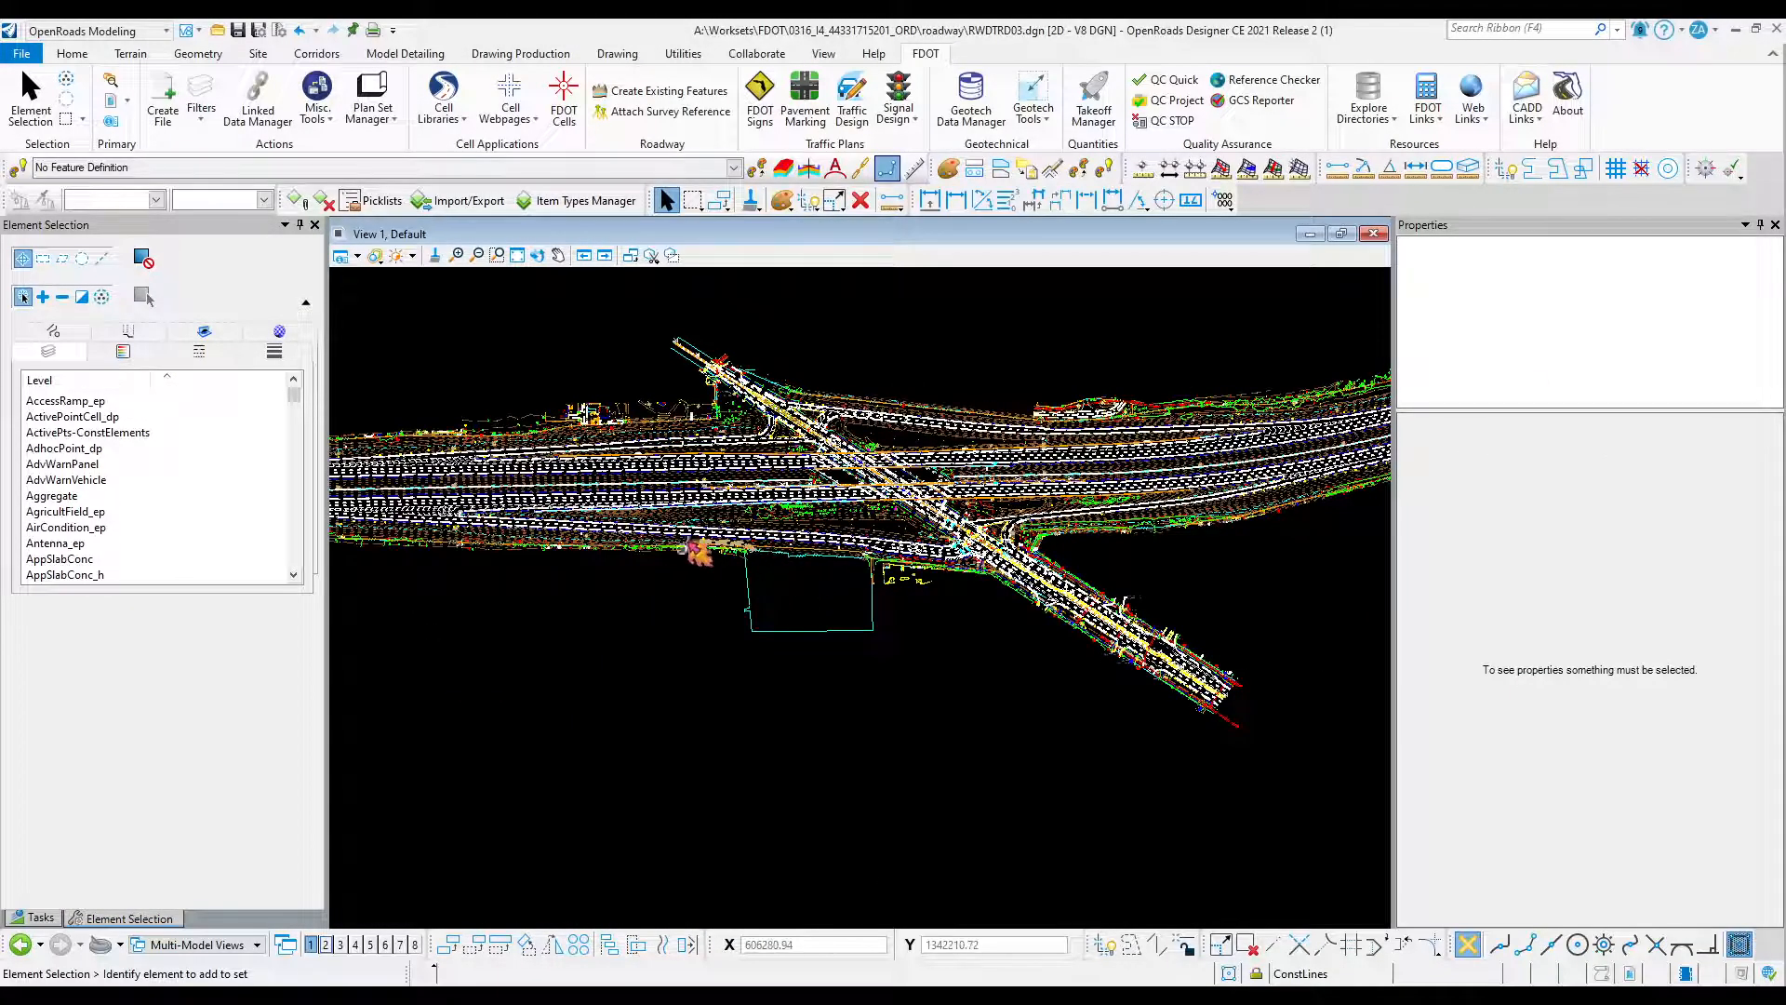
scroll(842, 601, down, 8)
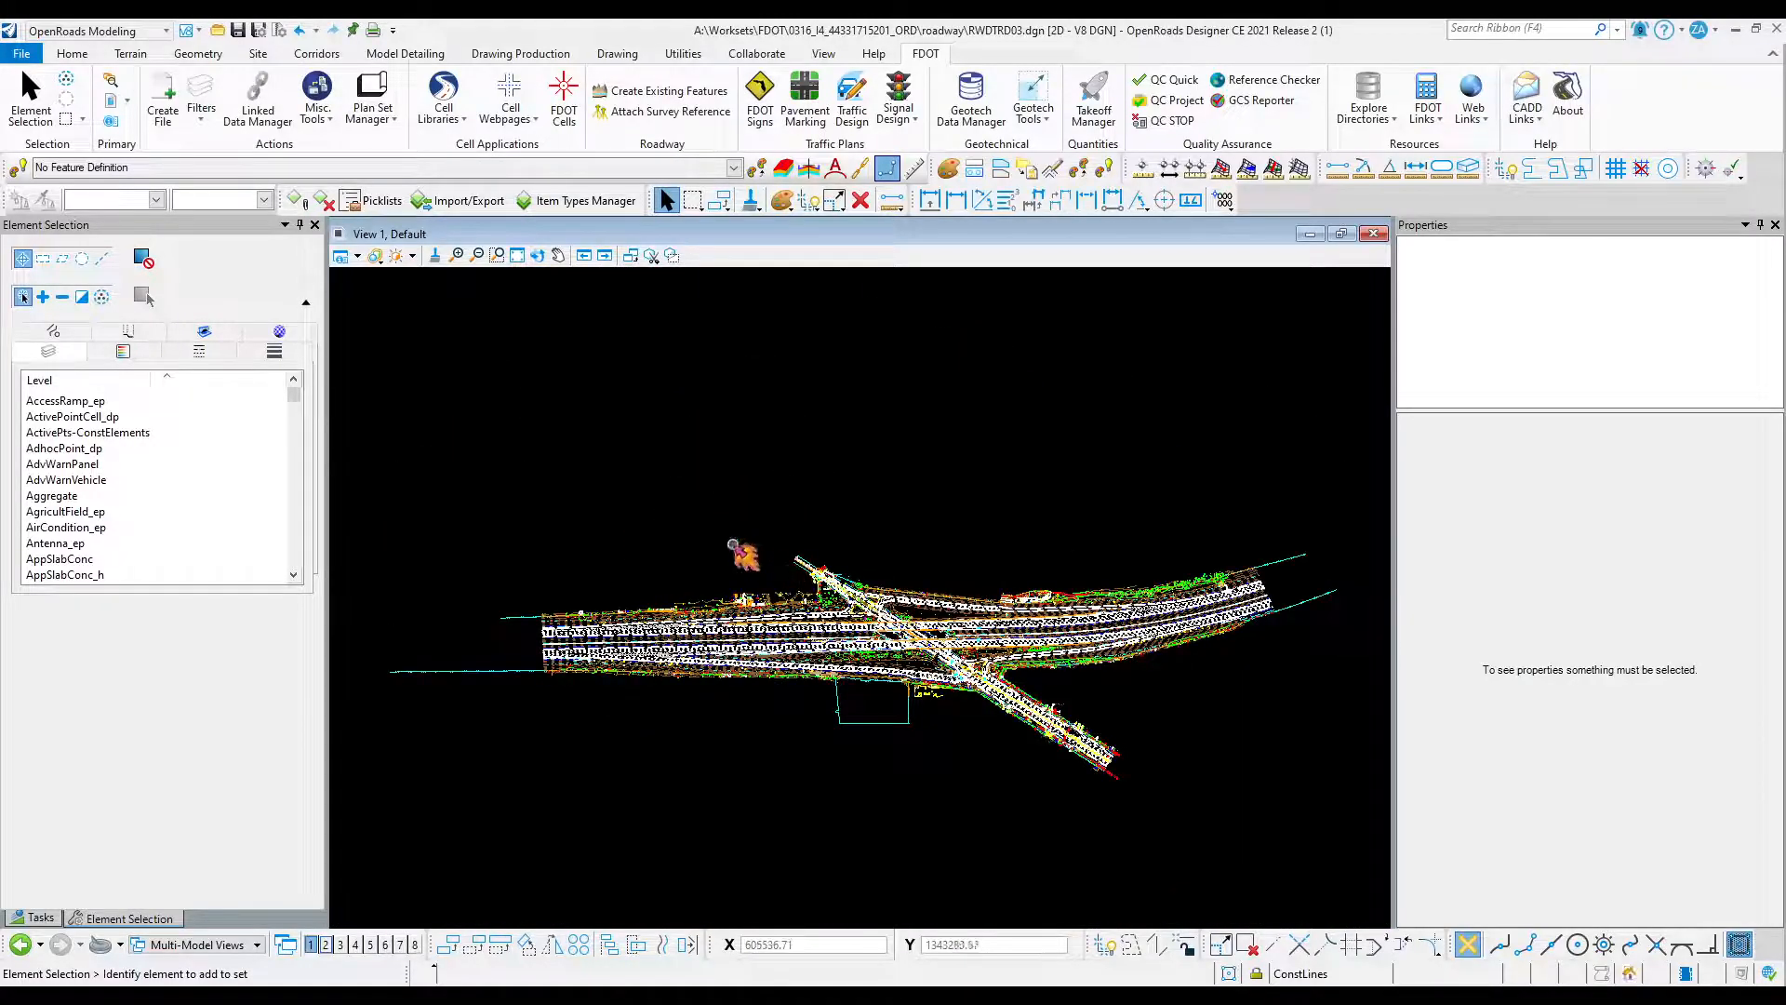
scroll(651, 679, up, 2)
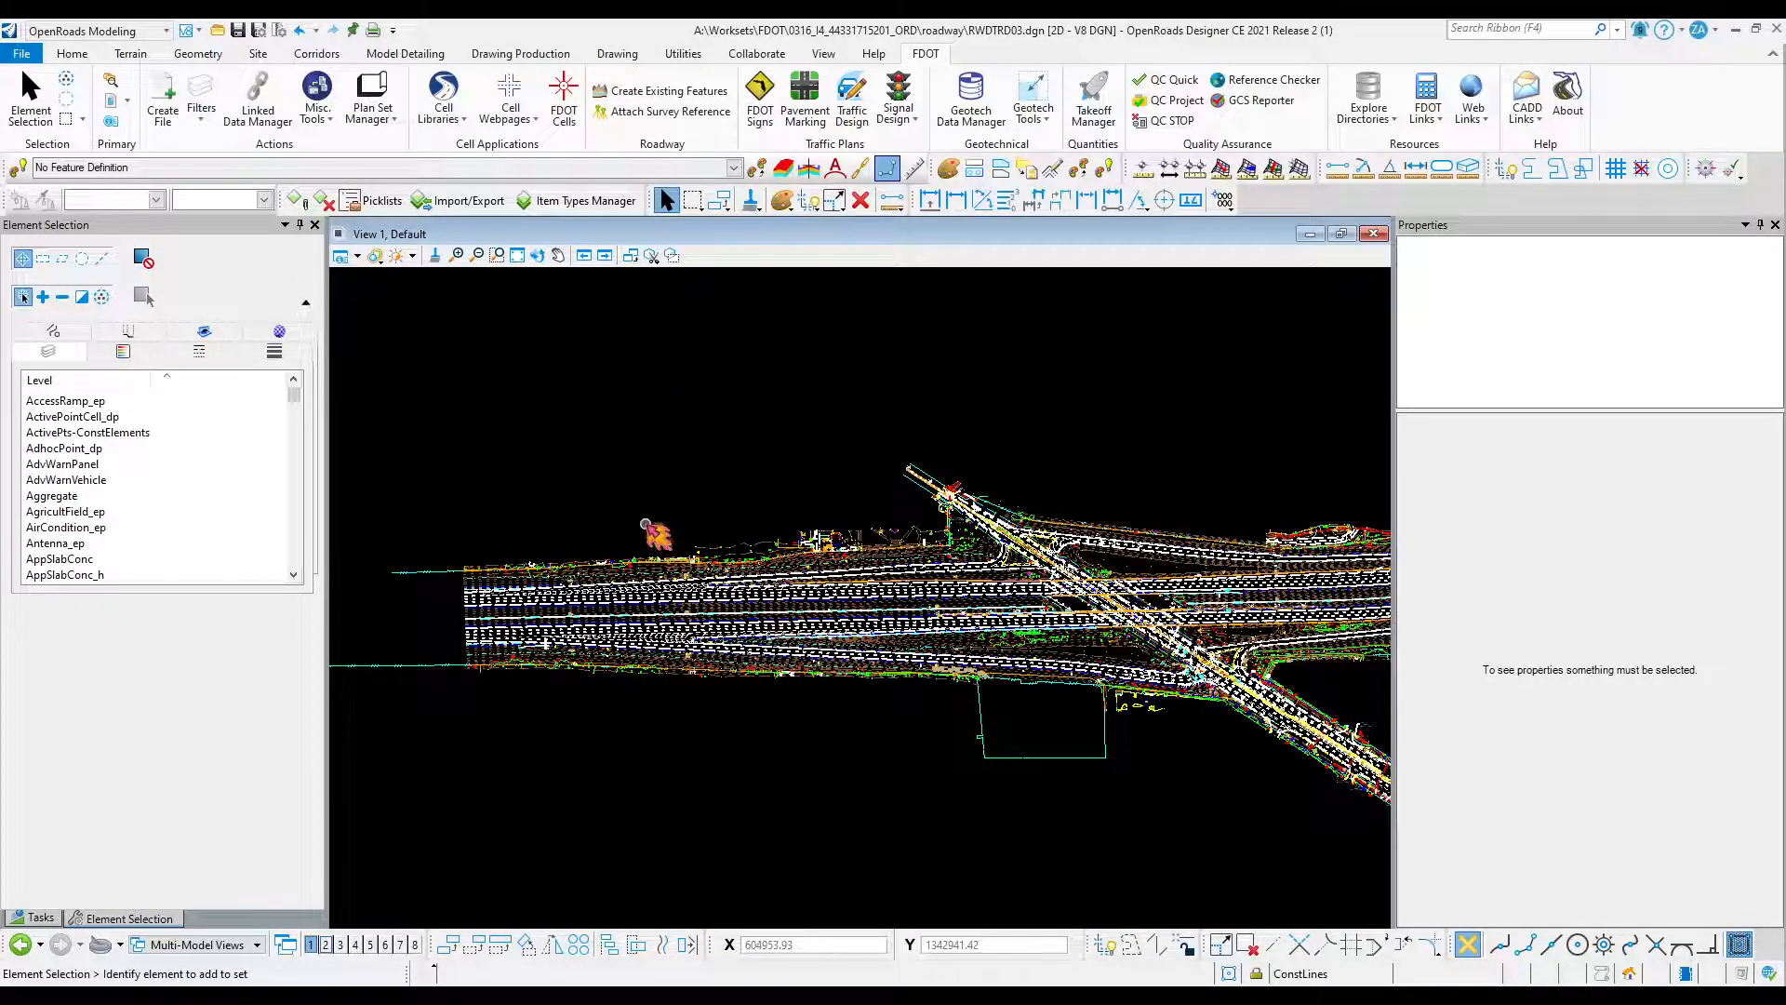
scroll(646, 525, down, 4)
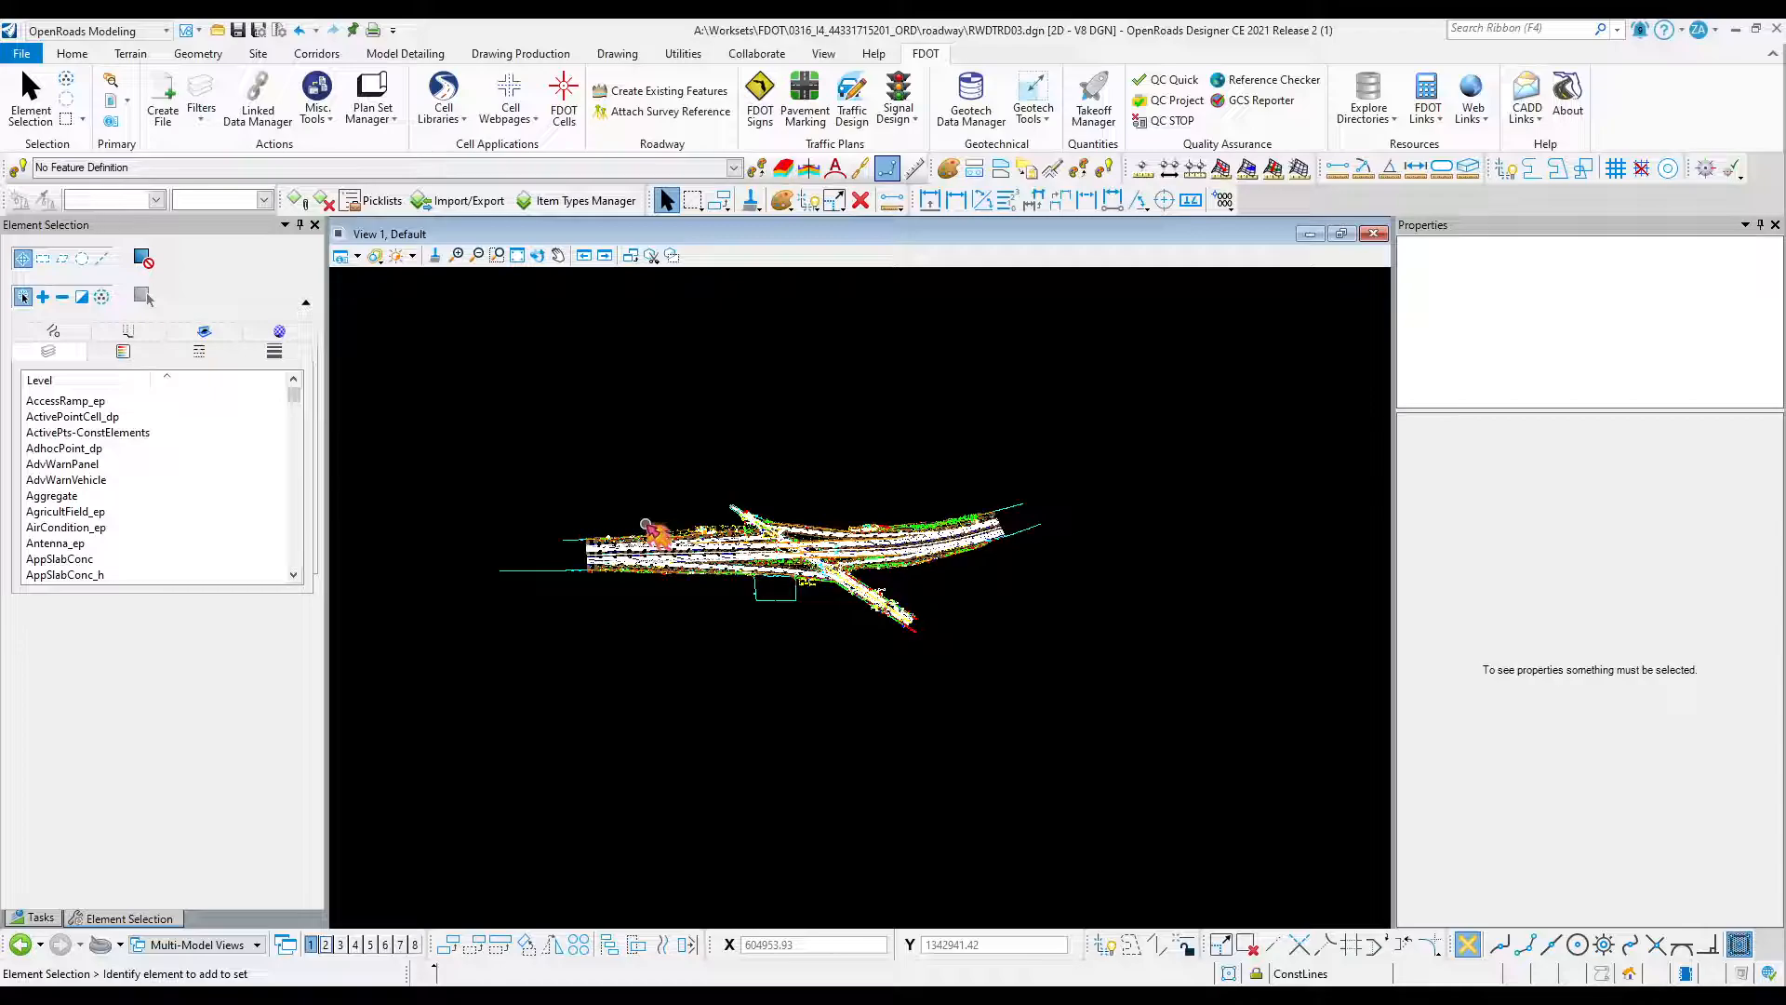
scroll(646, 525, up, 2)
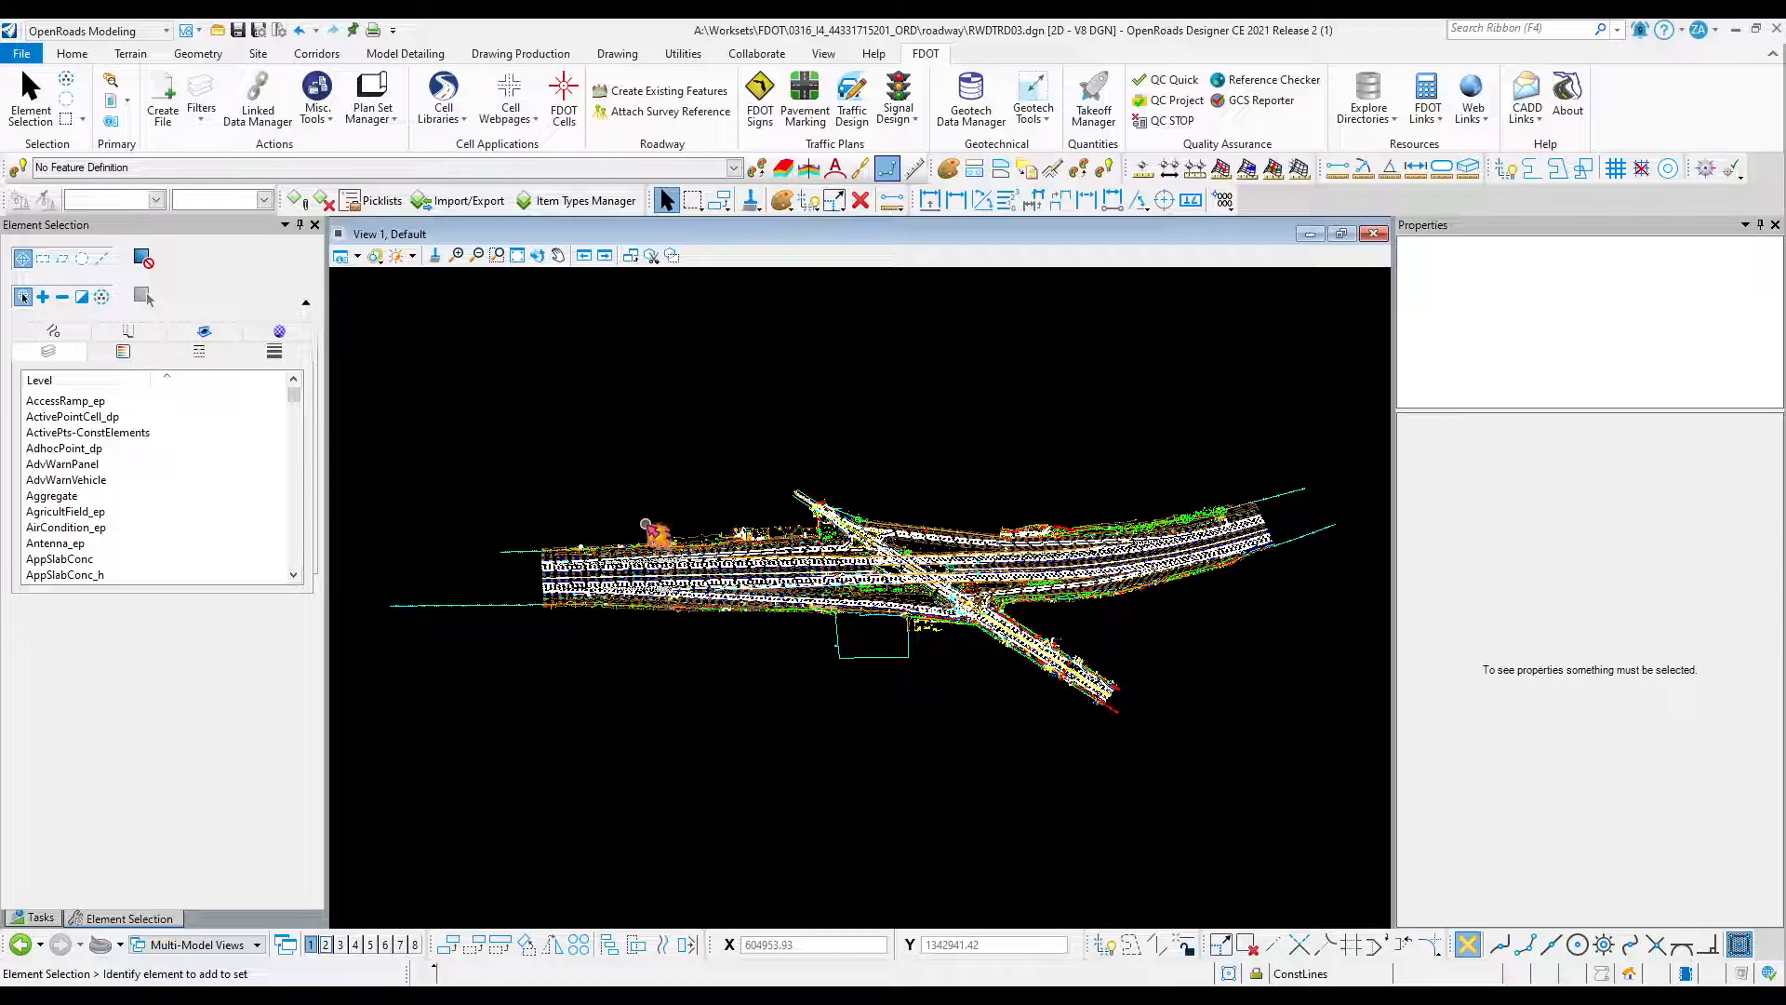
scroll(836, 646, up, 4)
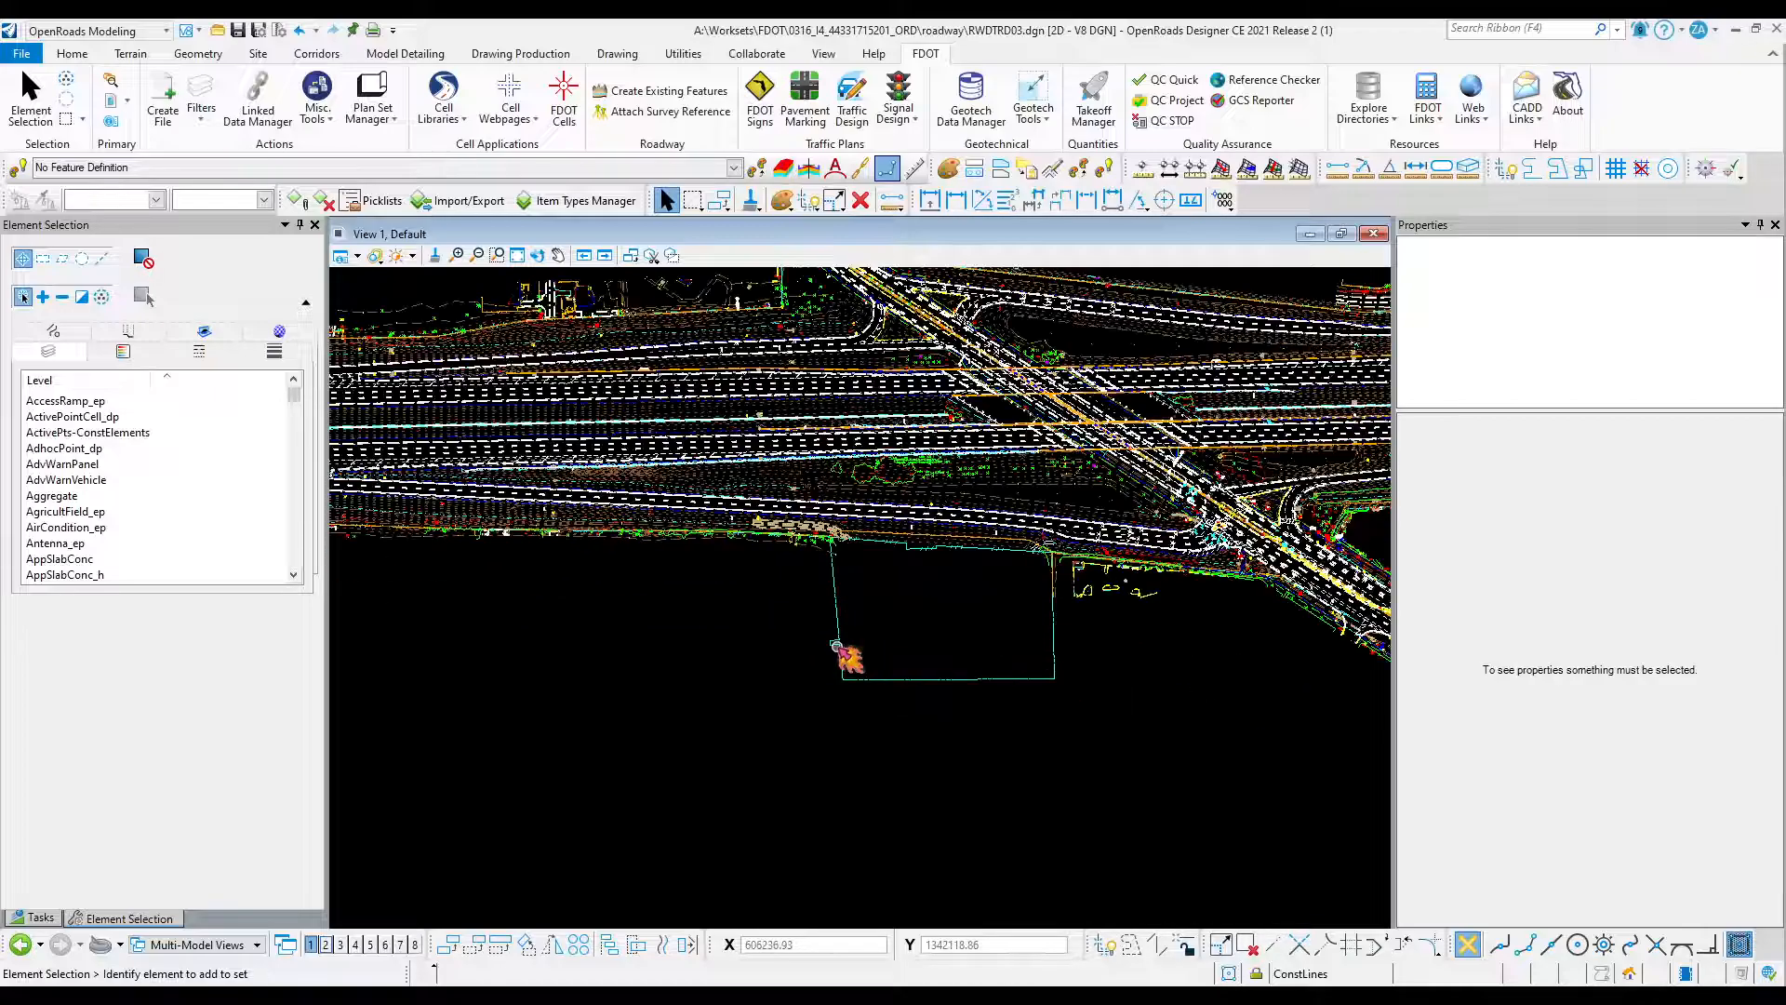
mouse_move(837, 603)
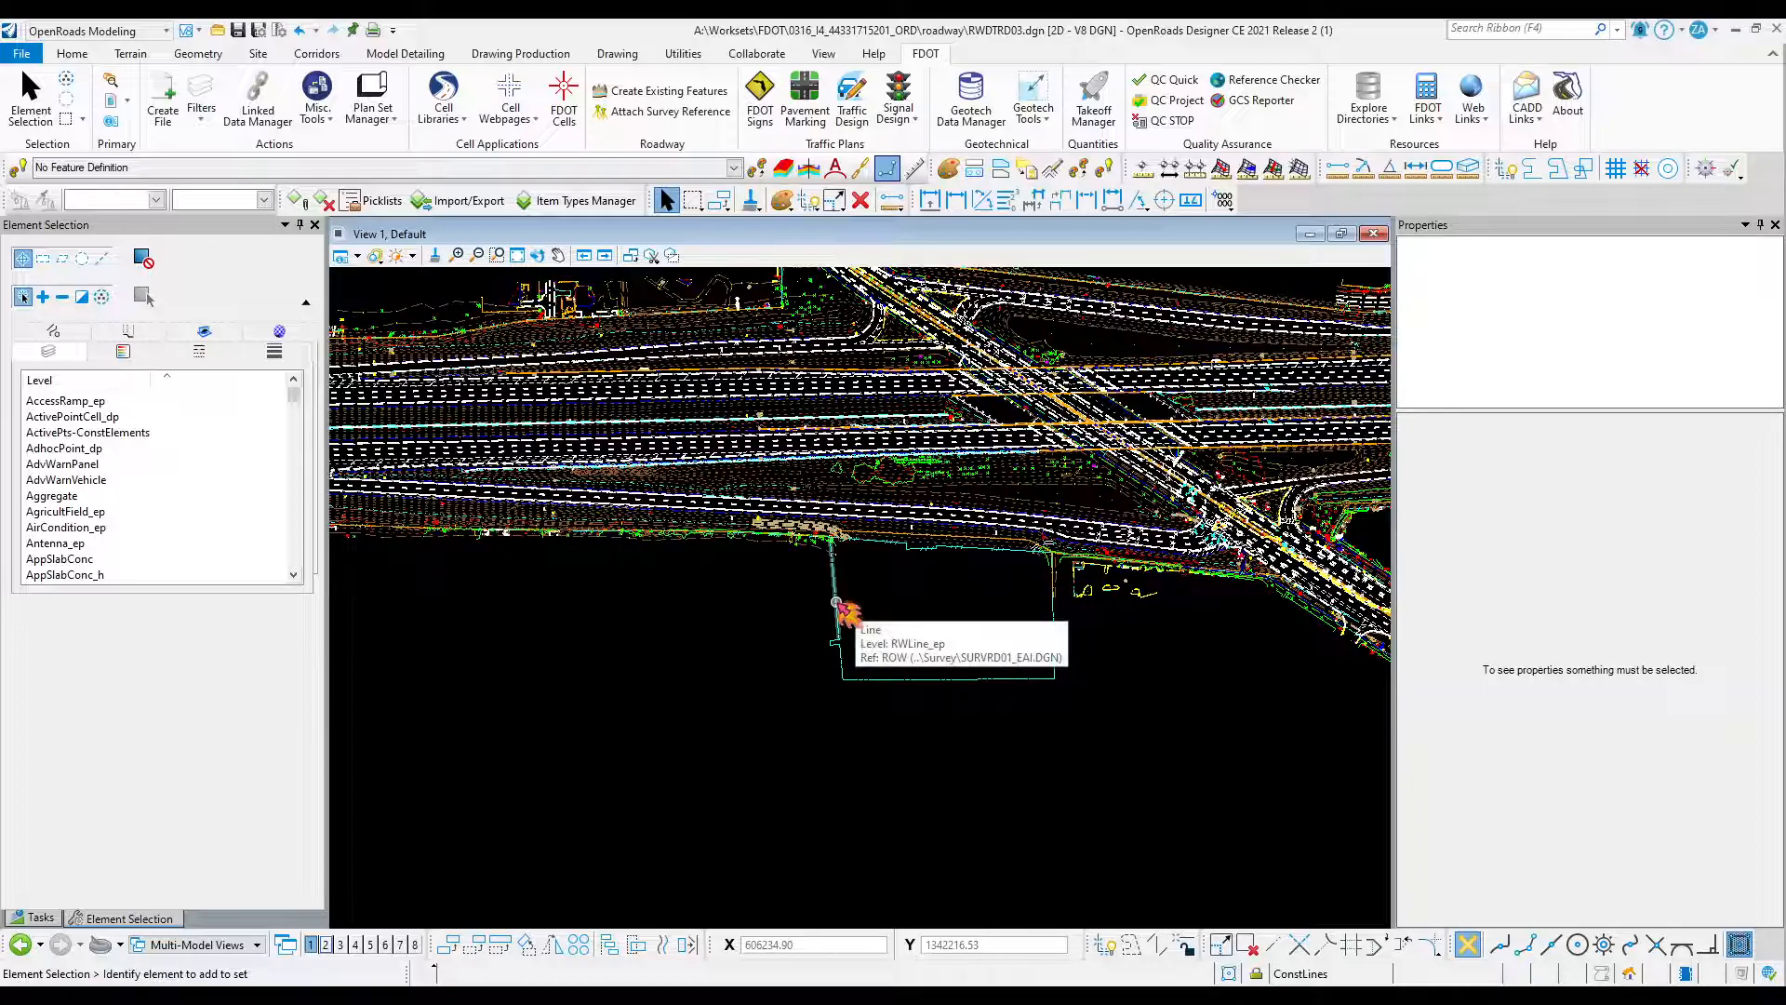
scroll(837, 603, down, 6)
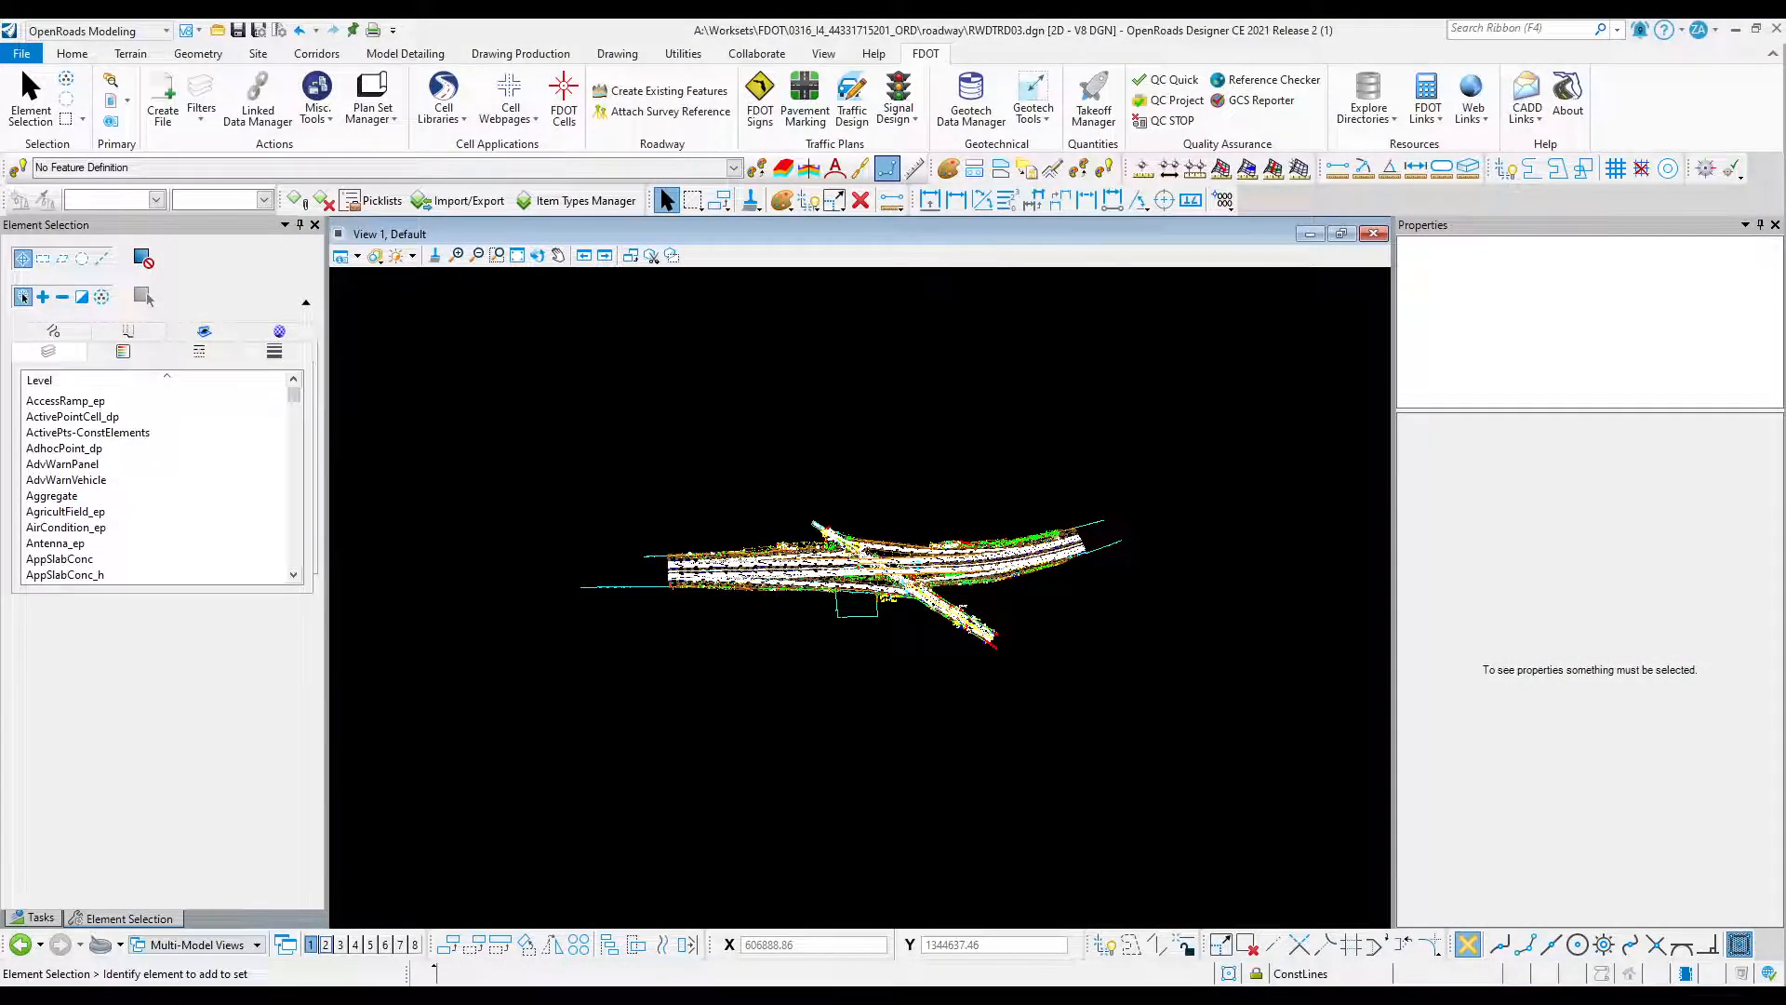
Switch to the FDOT existing modeling training PDF in Chrome and read Exercise 3.2 on copying ROW lines into the RWDTRD file.
drag(842, 985, 917, 73)
scroll(1070, 693, up, 7)
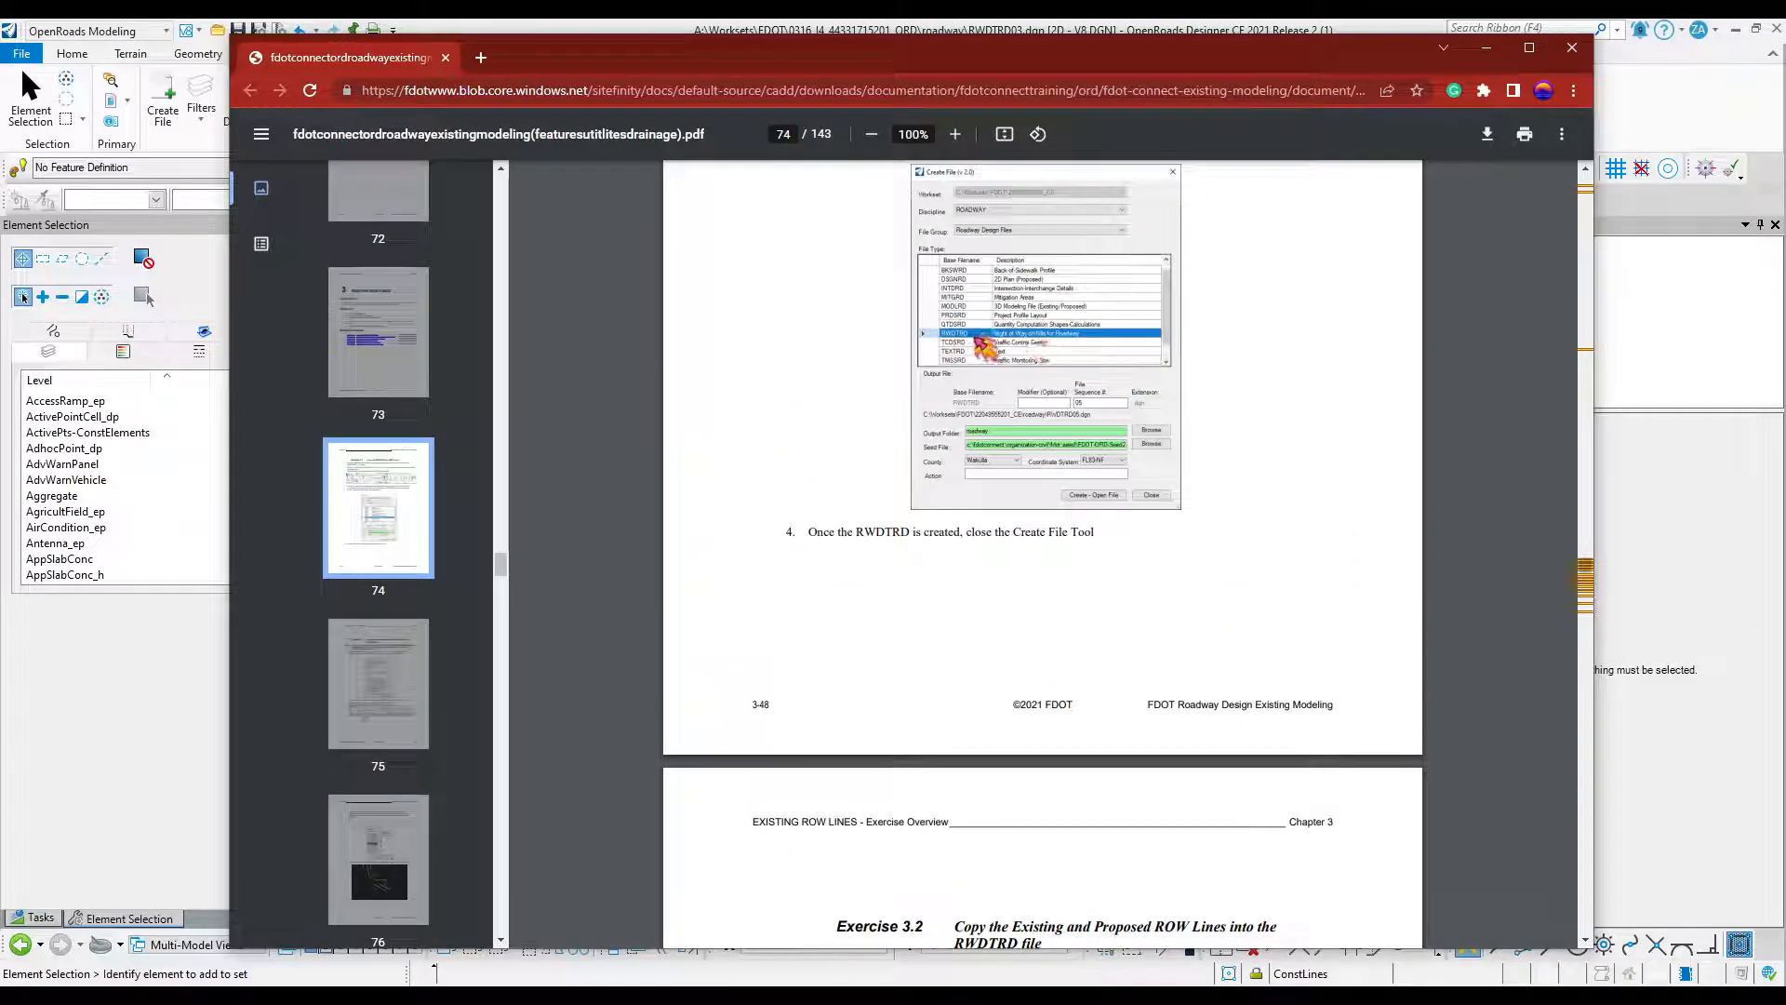
scroll(981, 346, down, 7)
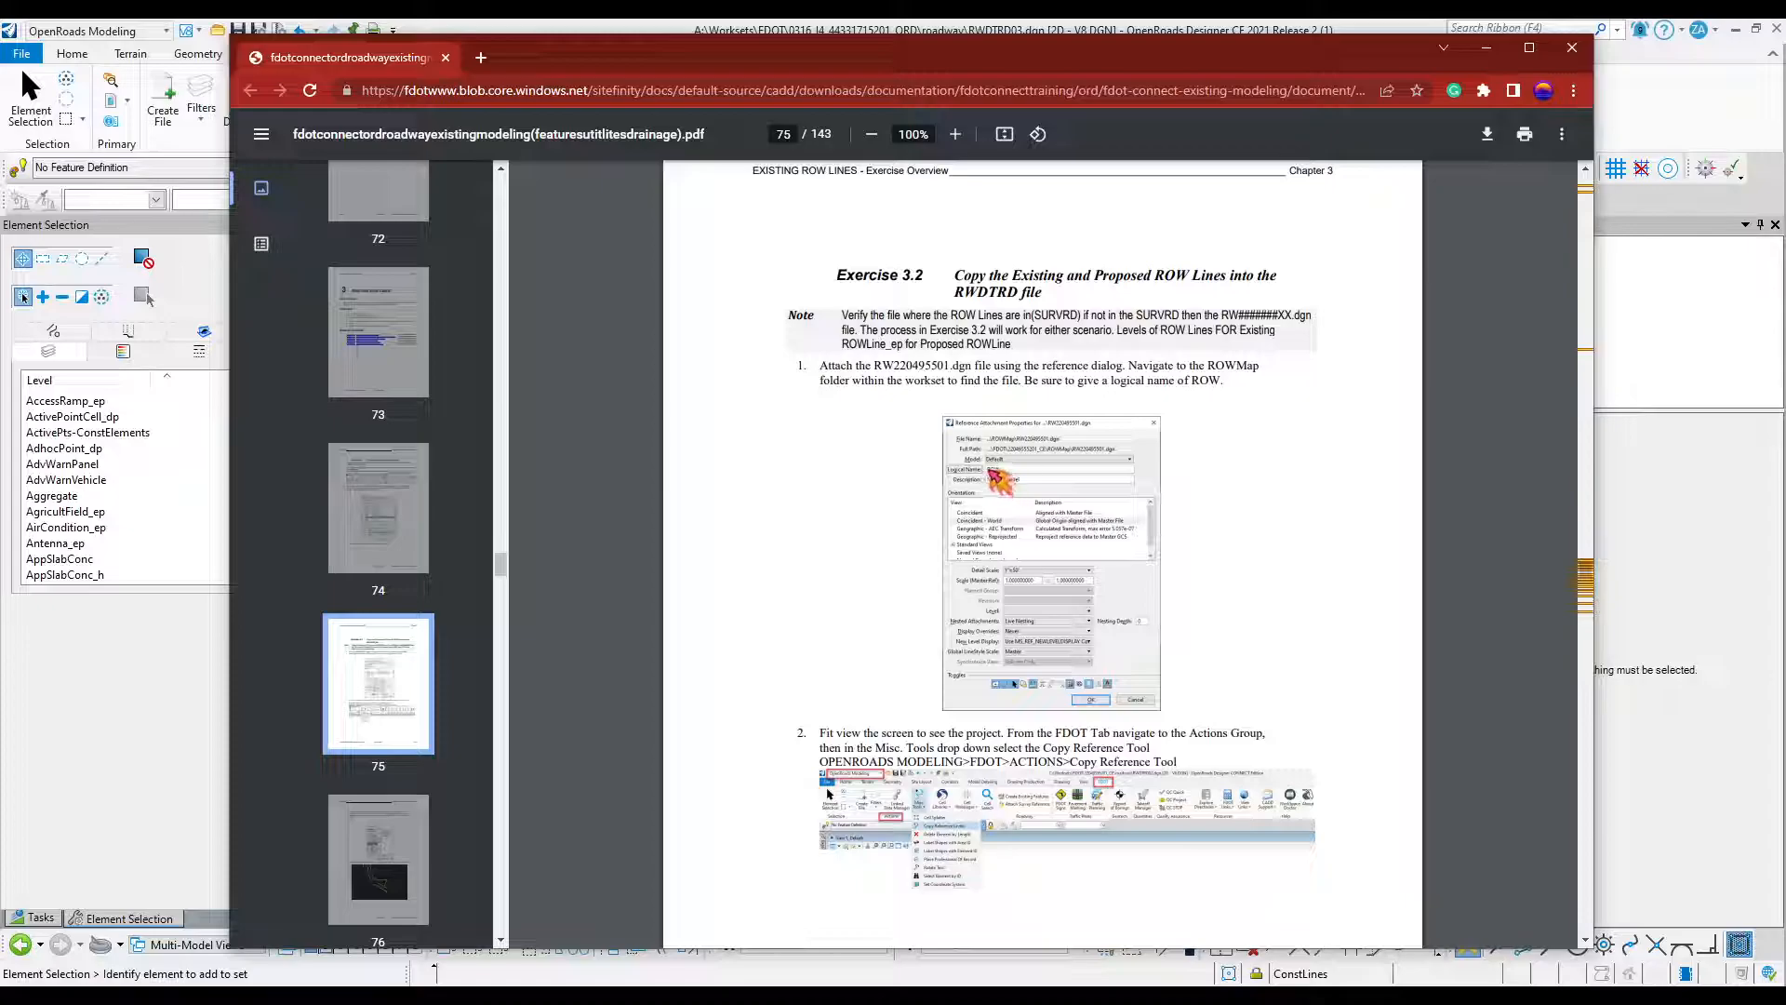
scroll(994, 650, down, 10)
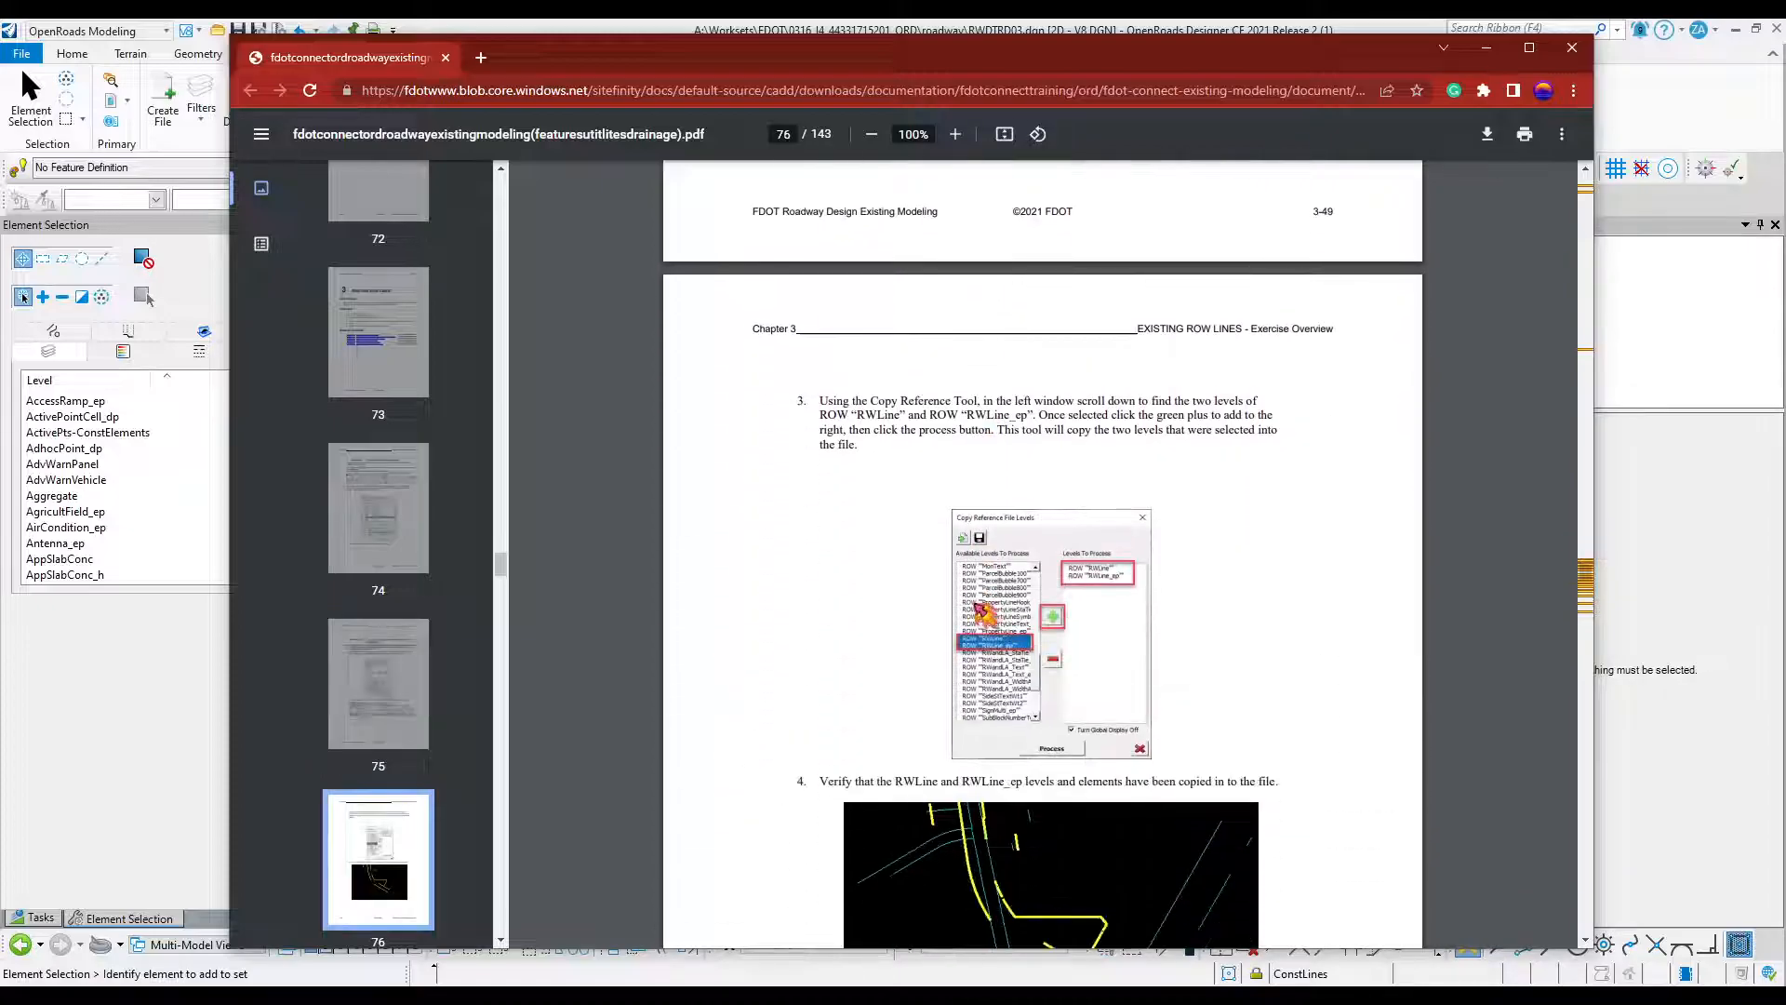
scroll(1052, 512, down, 1)
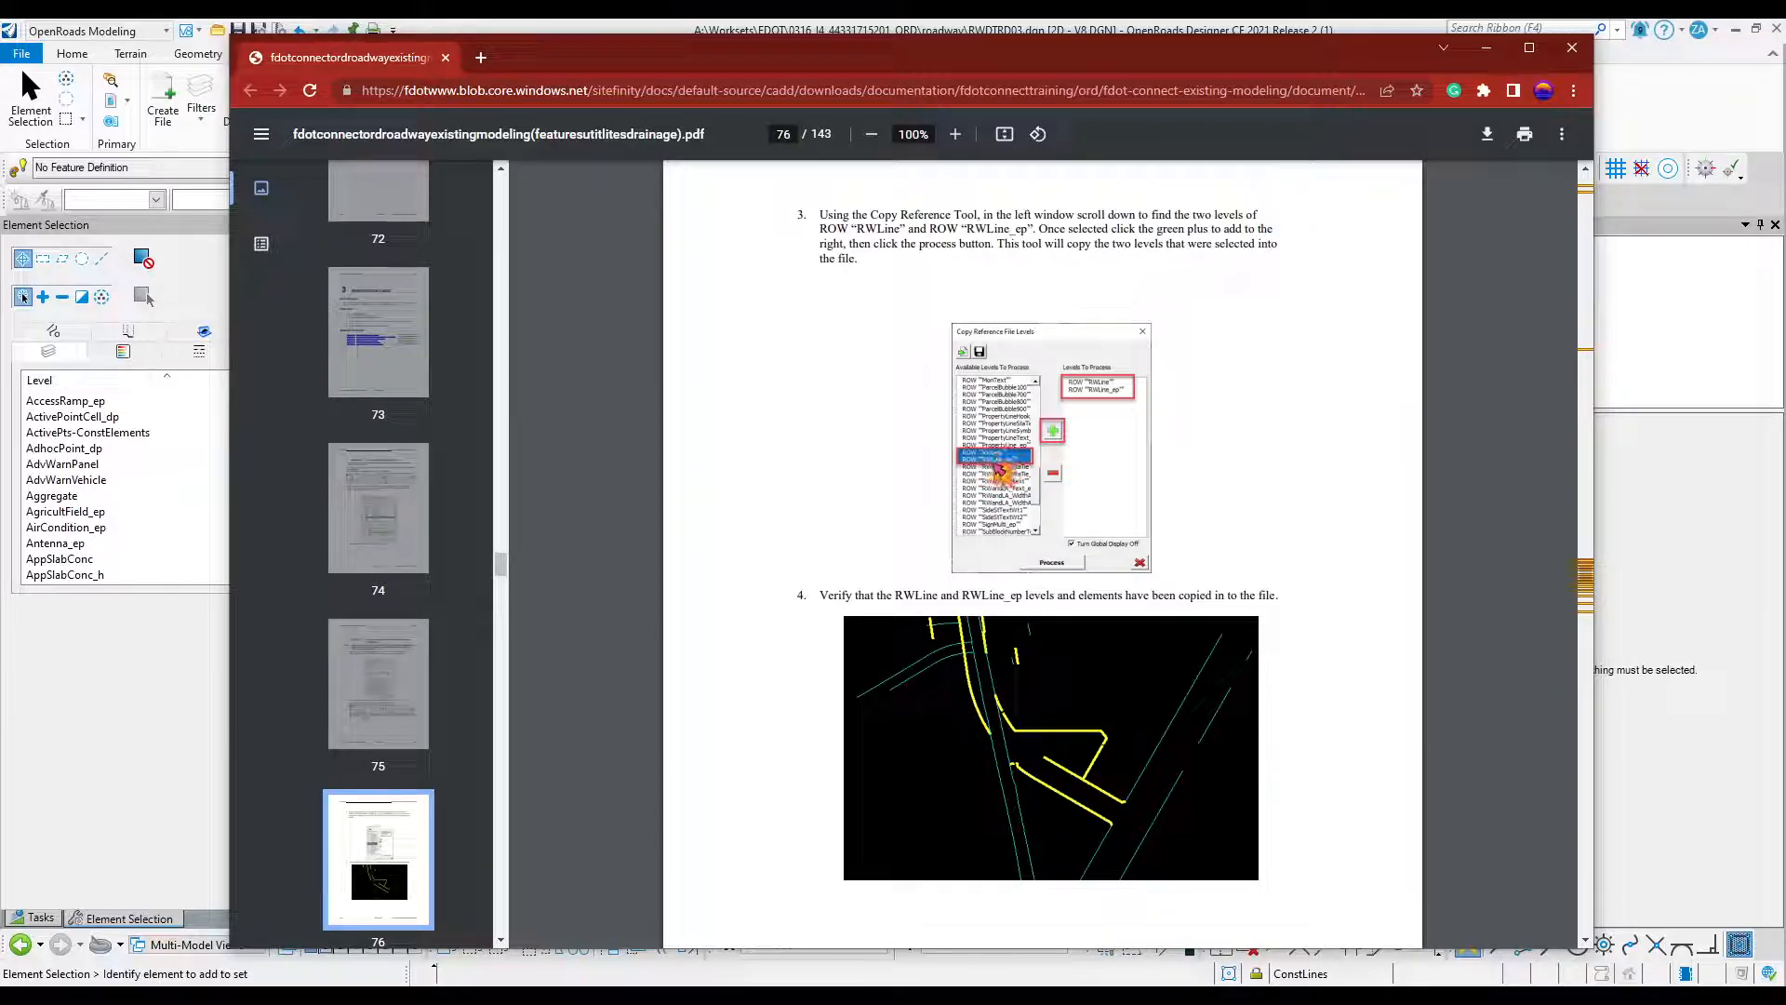
click(1675, 320)
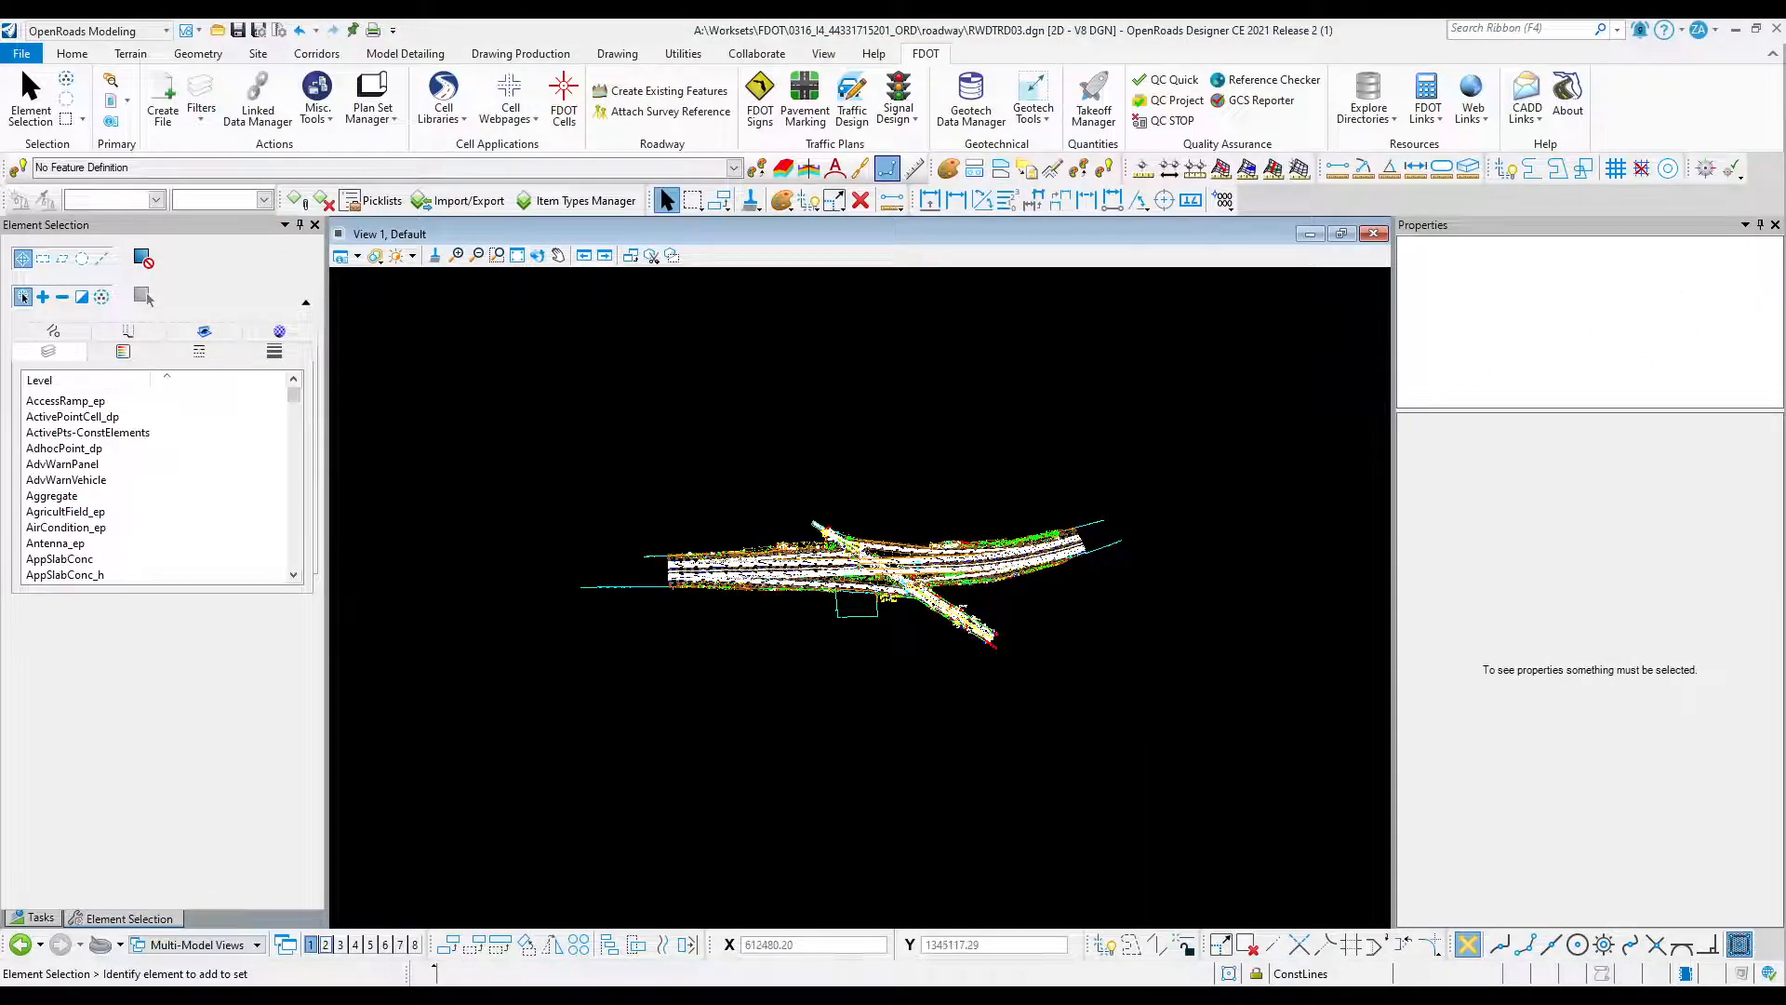
click(1468, 170)
drag(1450, 184, 1785, 514)
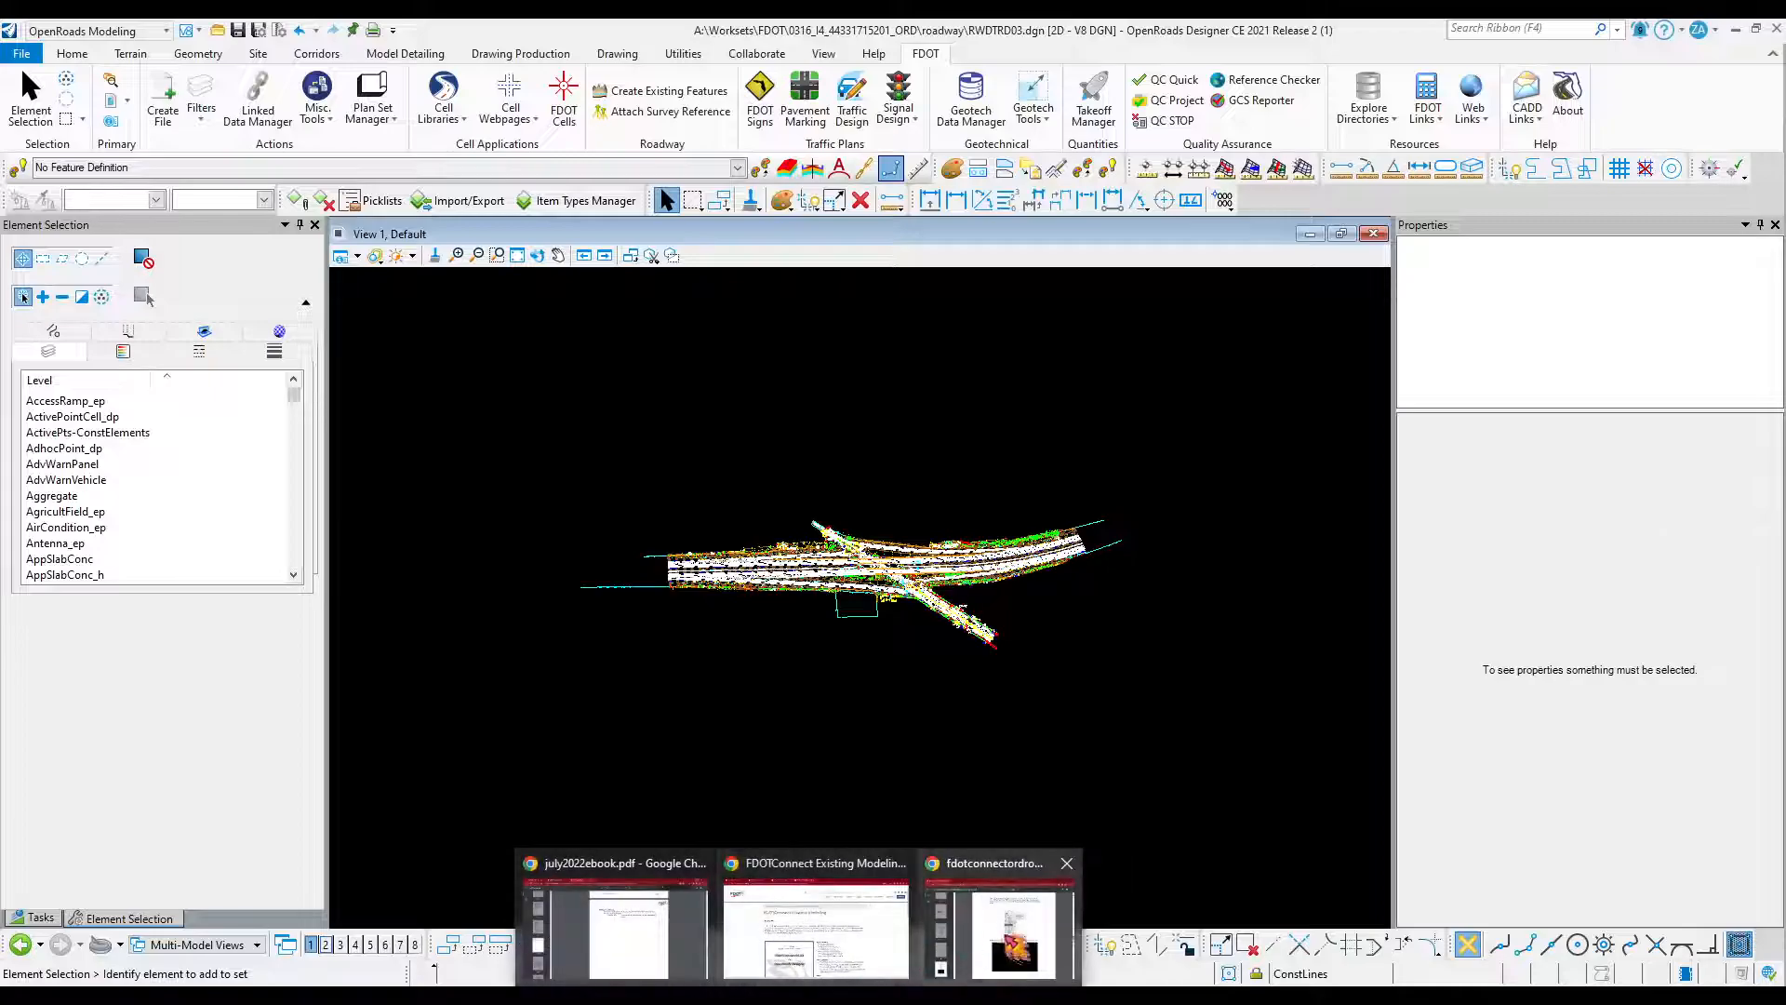
Read Exercise 3.3 on creating roadway right-of-way features in the training PDF, and return to the design file.
click(818, 888)
scroll(949, 596, down, 2)
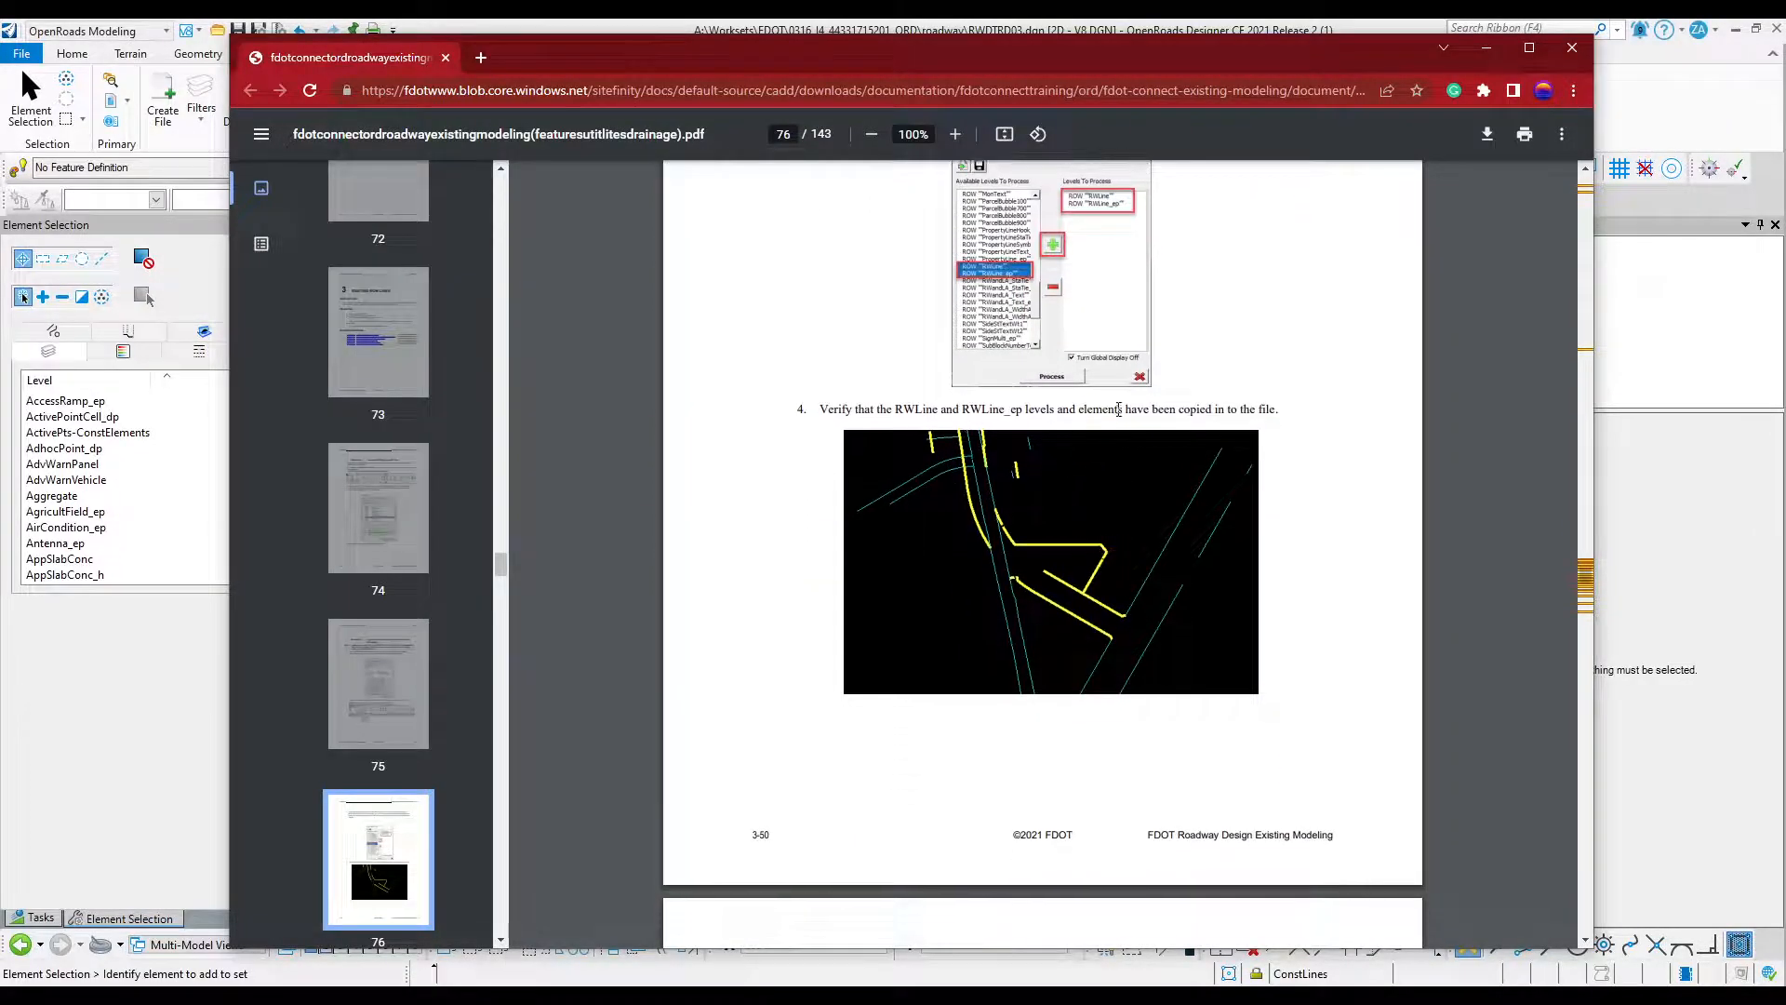
scroll(1112, 596, down, 6)
scroll(1084, 552, down, 2)
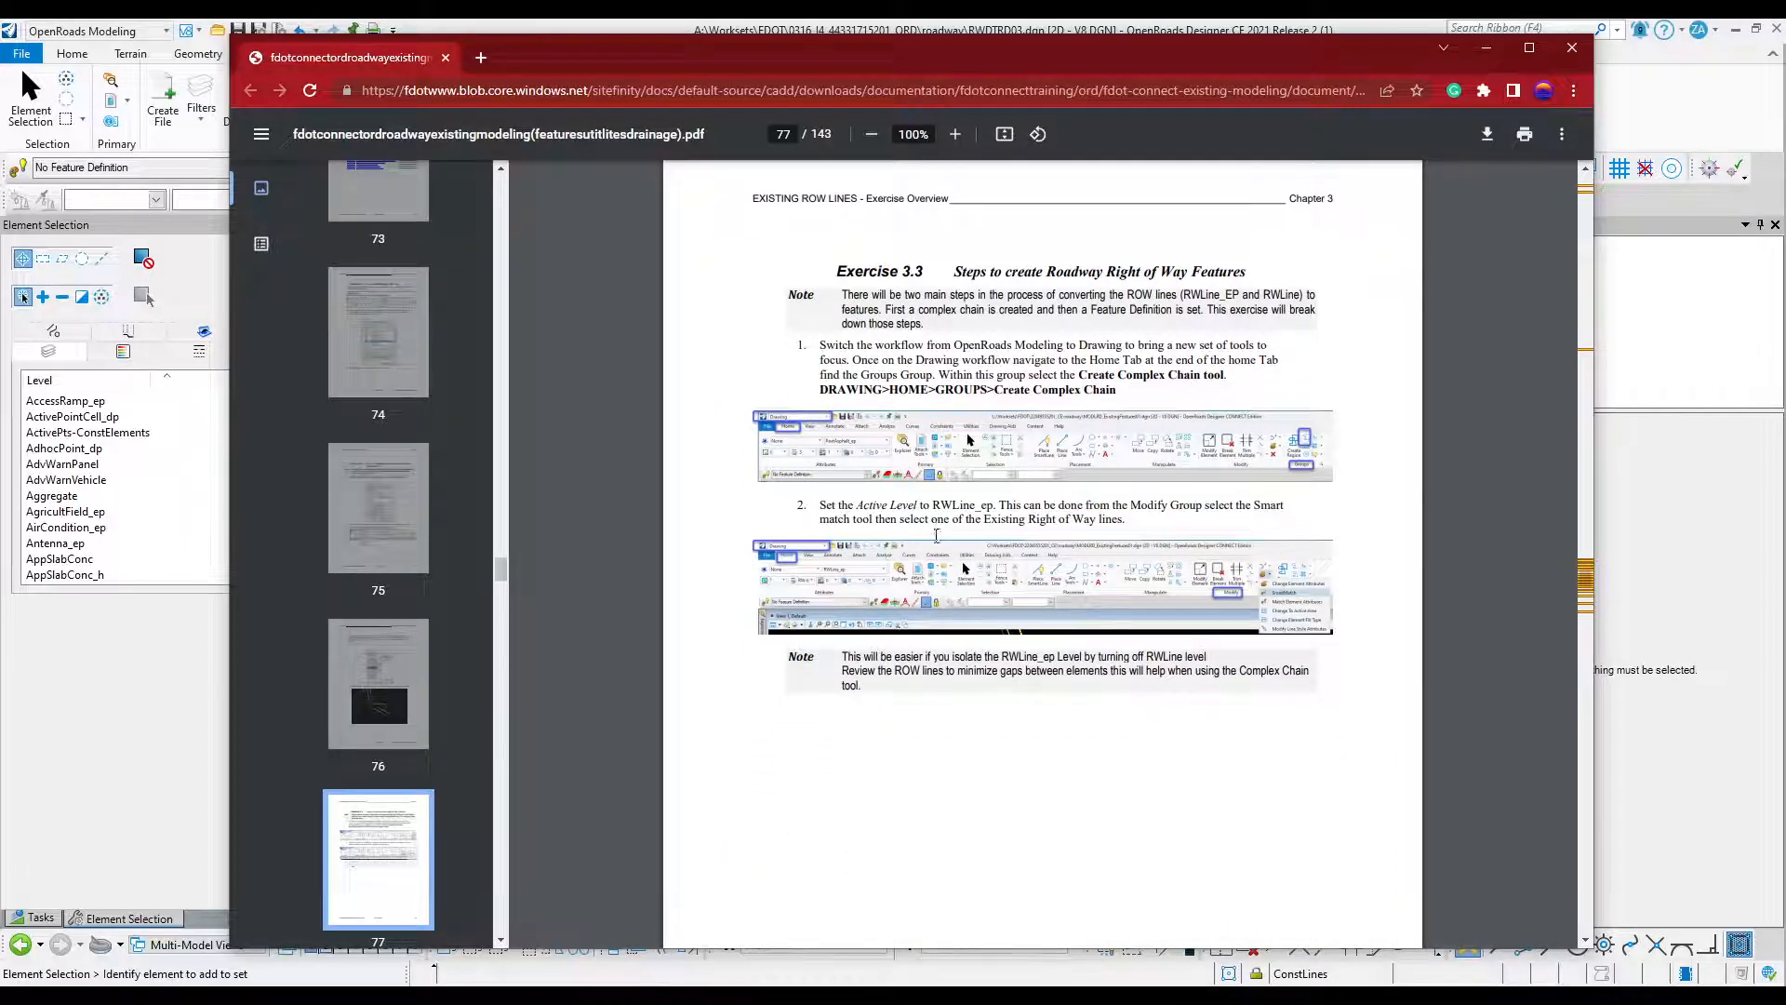
scroll(936, 537, down, 1)
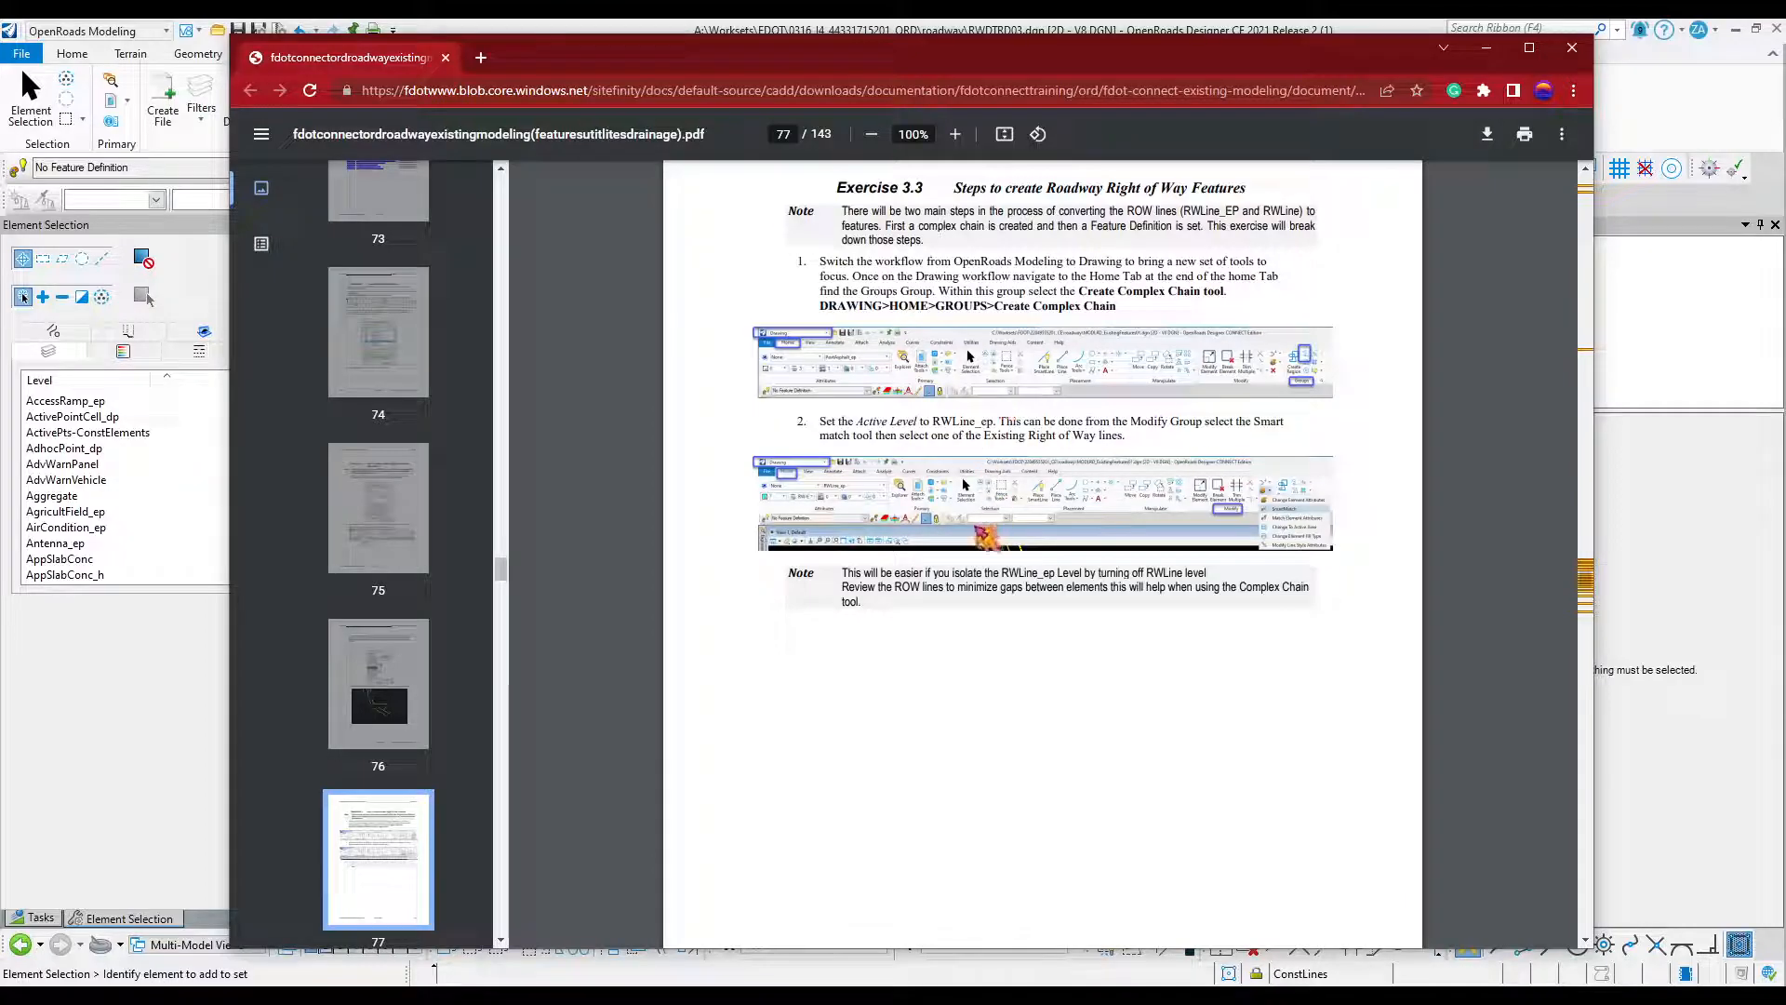
drag(819, 53, 1785, 531)
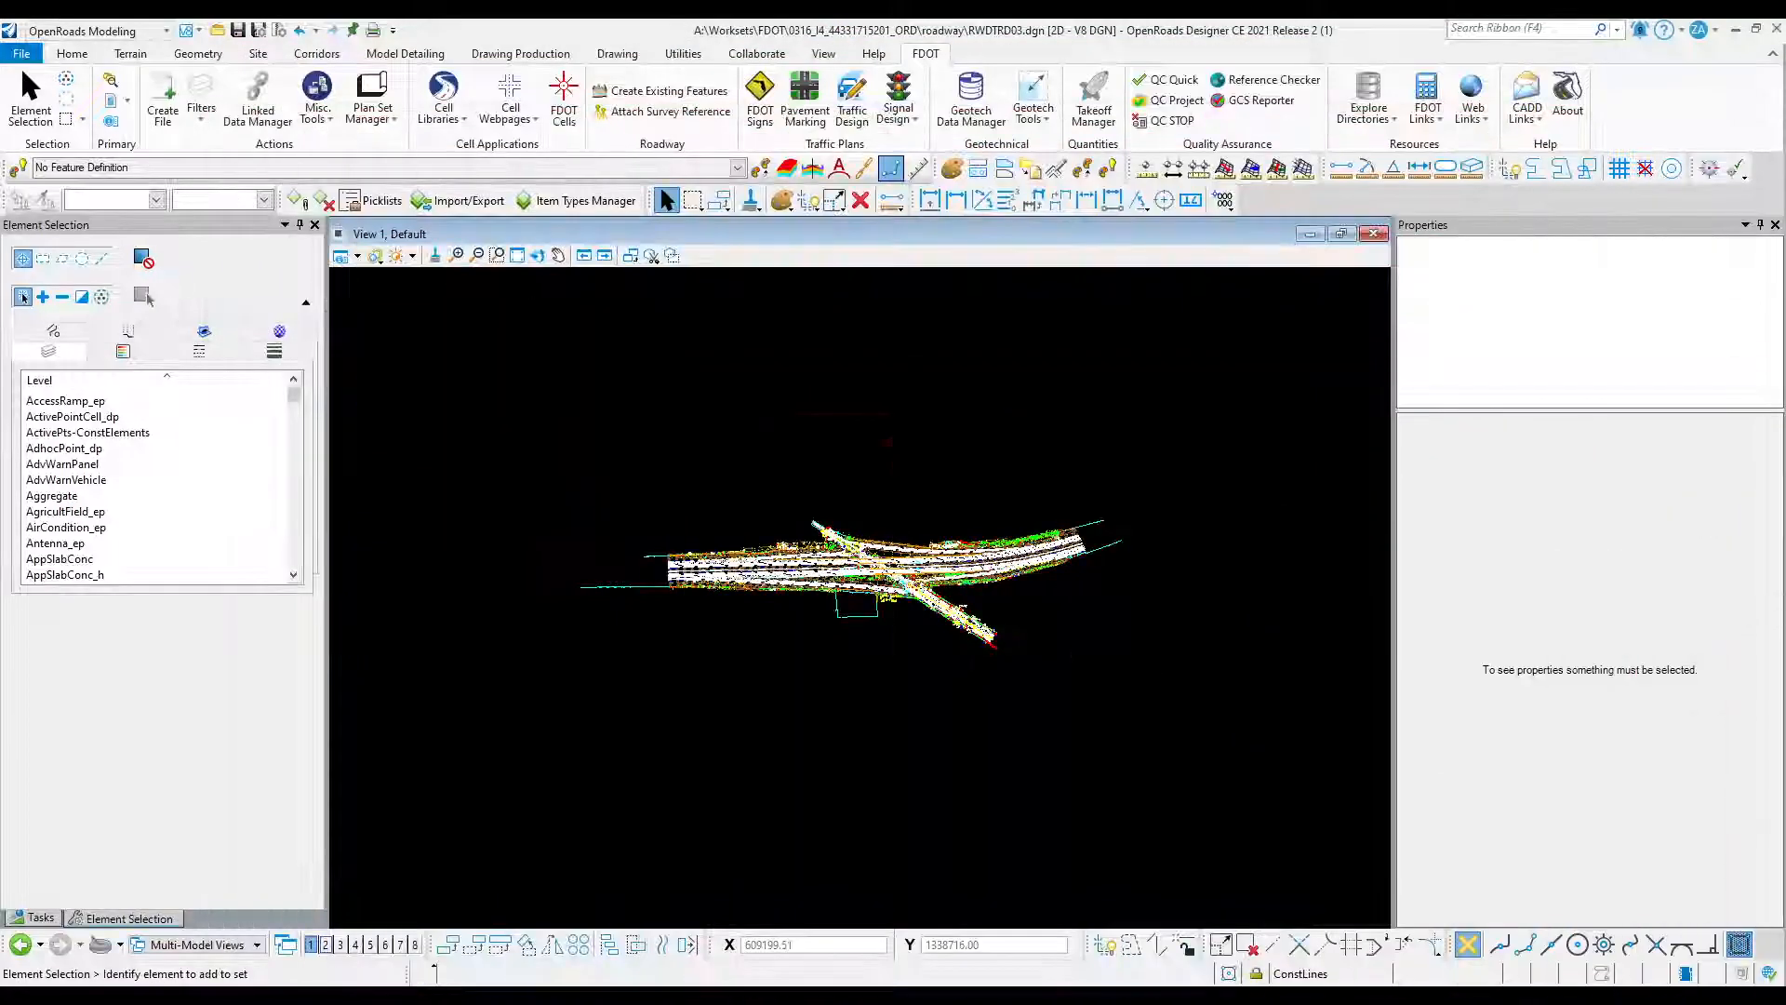
scroll(919, 581, up, 5)
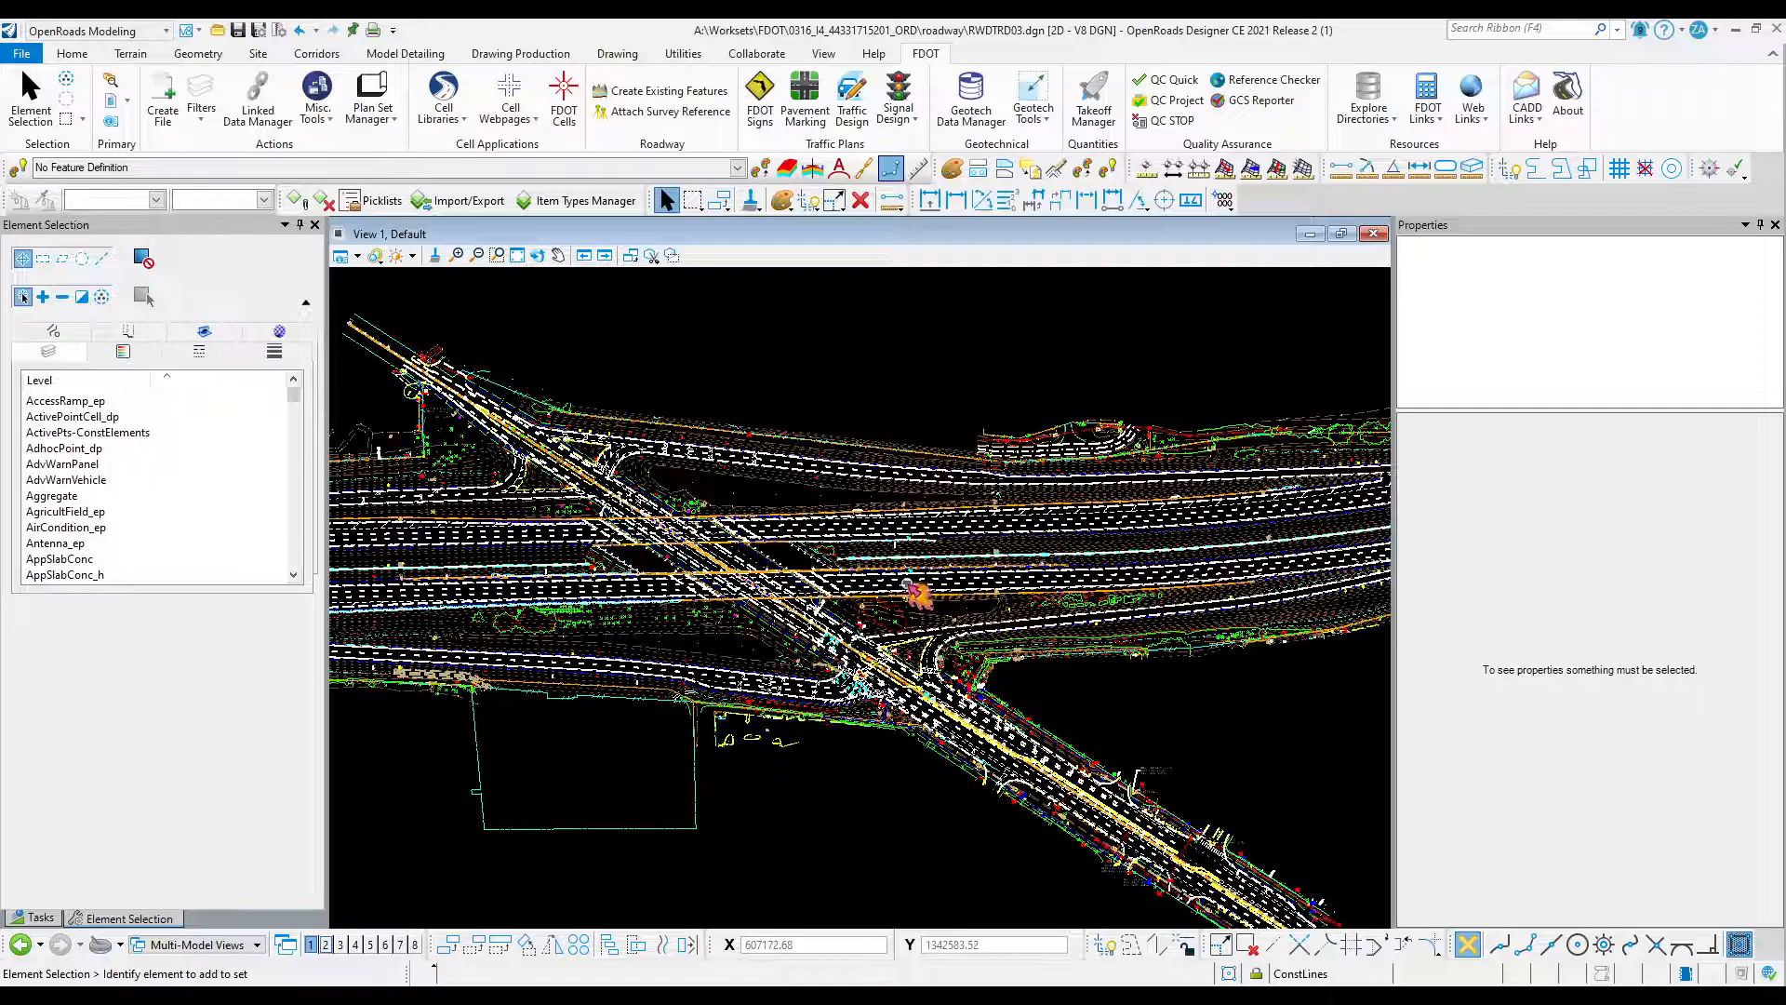
scroll(907, 583, down, 5)
scroll(898, 608, up, 5)
scroll(902, 621, down, 3)
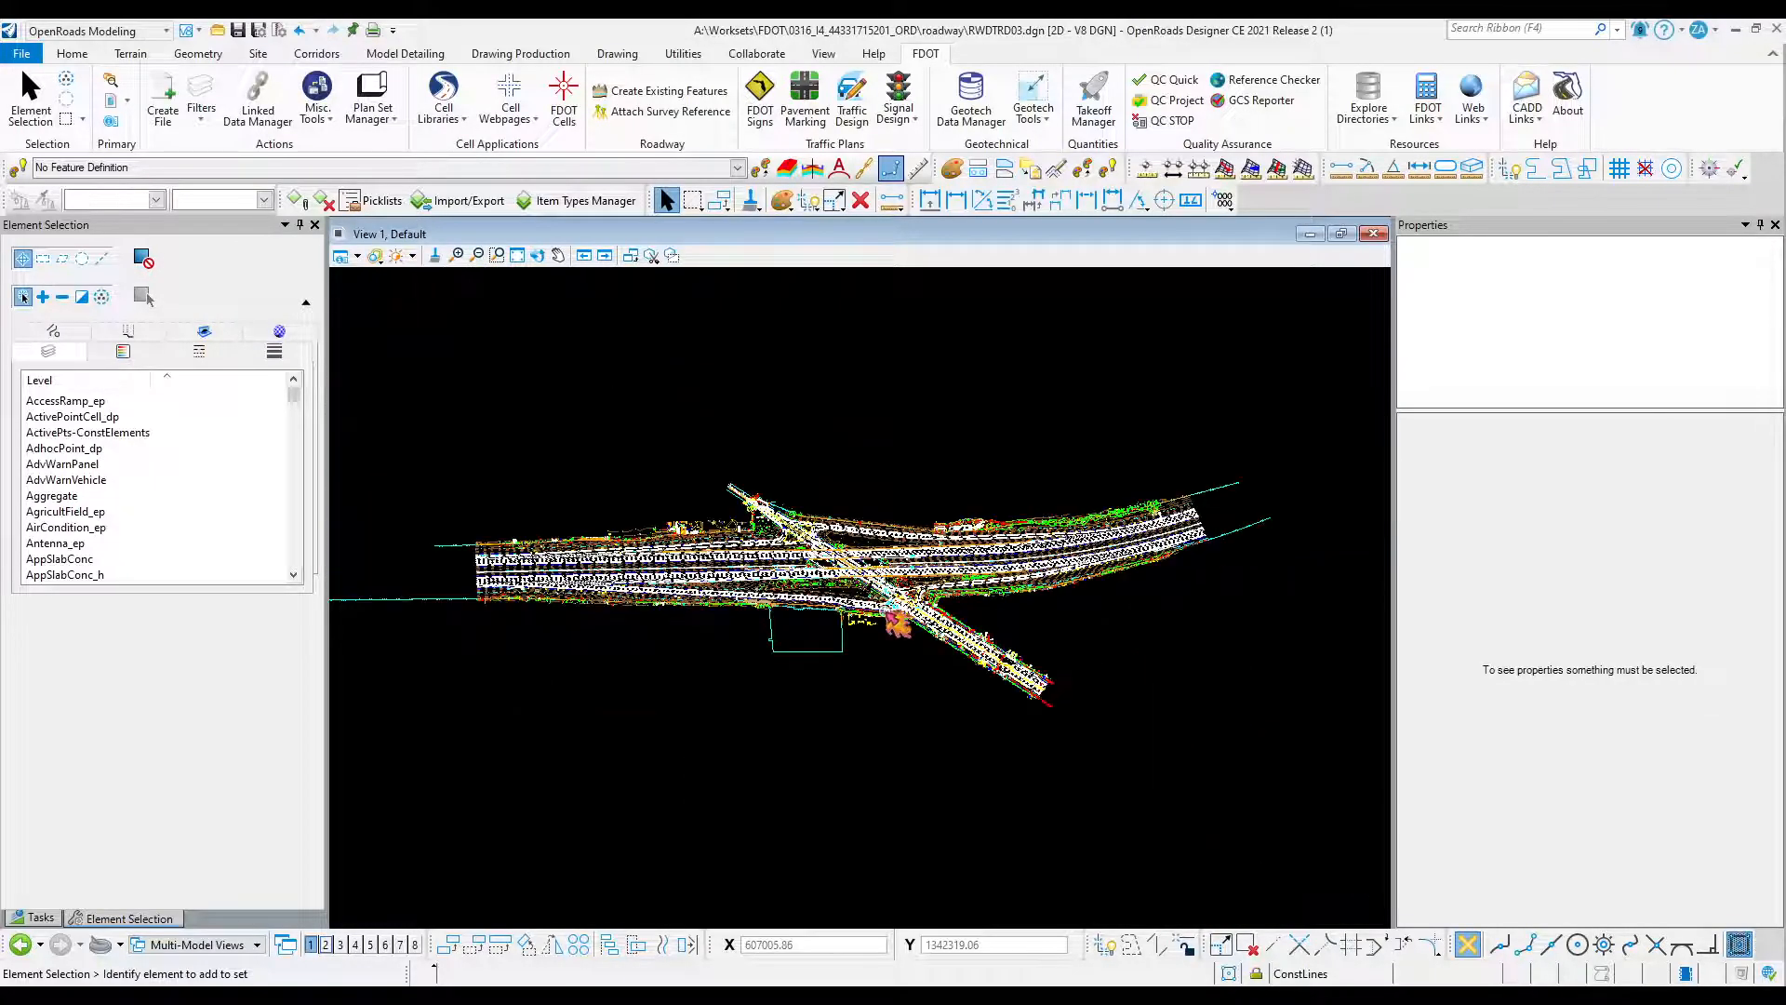
Create and open a new Right of Way Details for Roadway file, RWDTRD04.dgn, in the roadway folder.
click(163, 101)
click(751, 752)
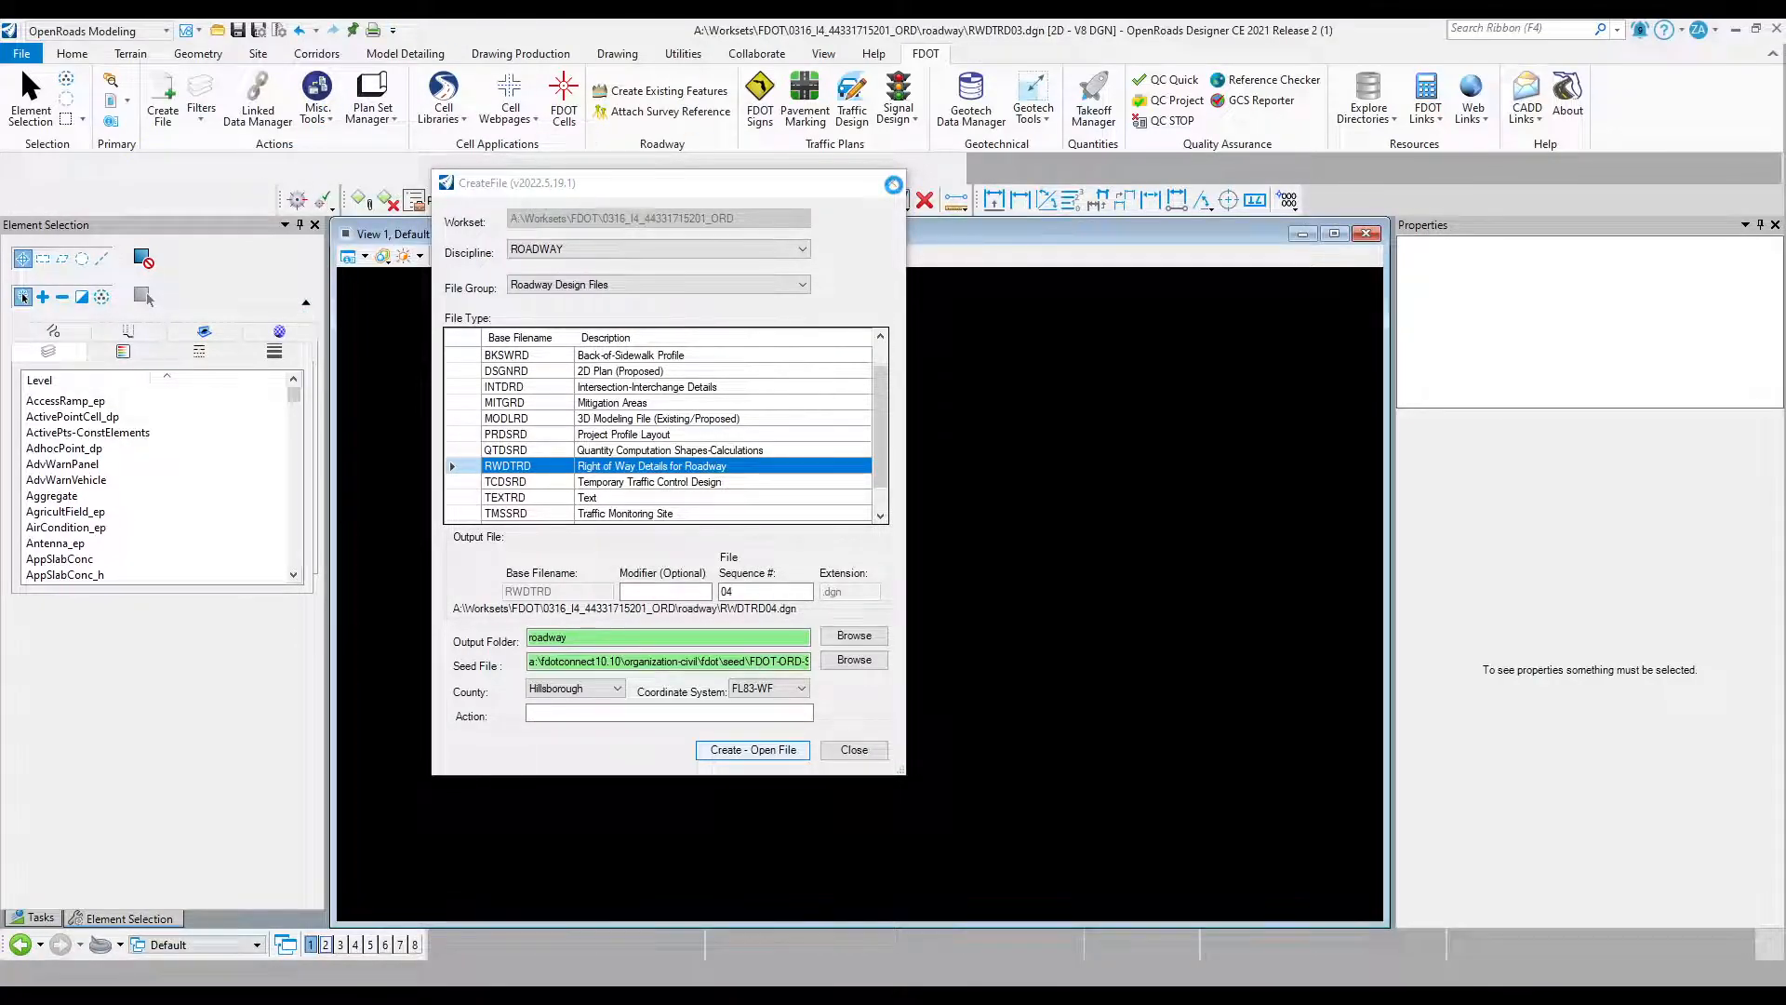
click(894, 183)
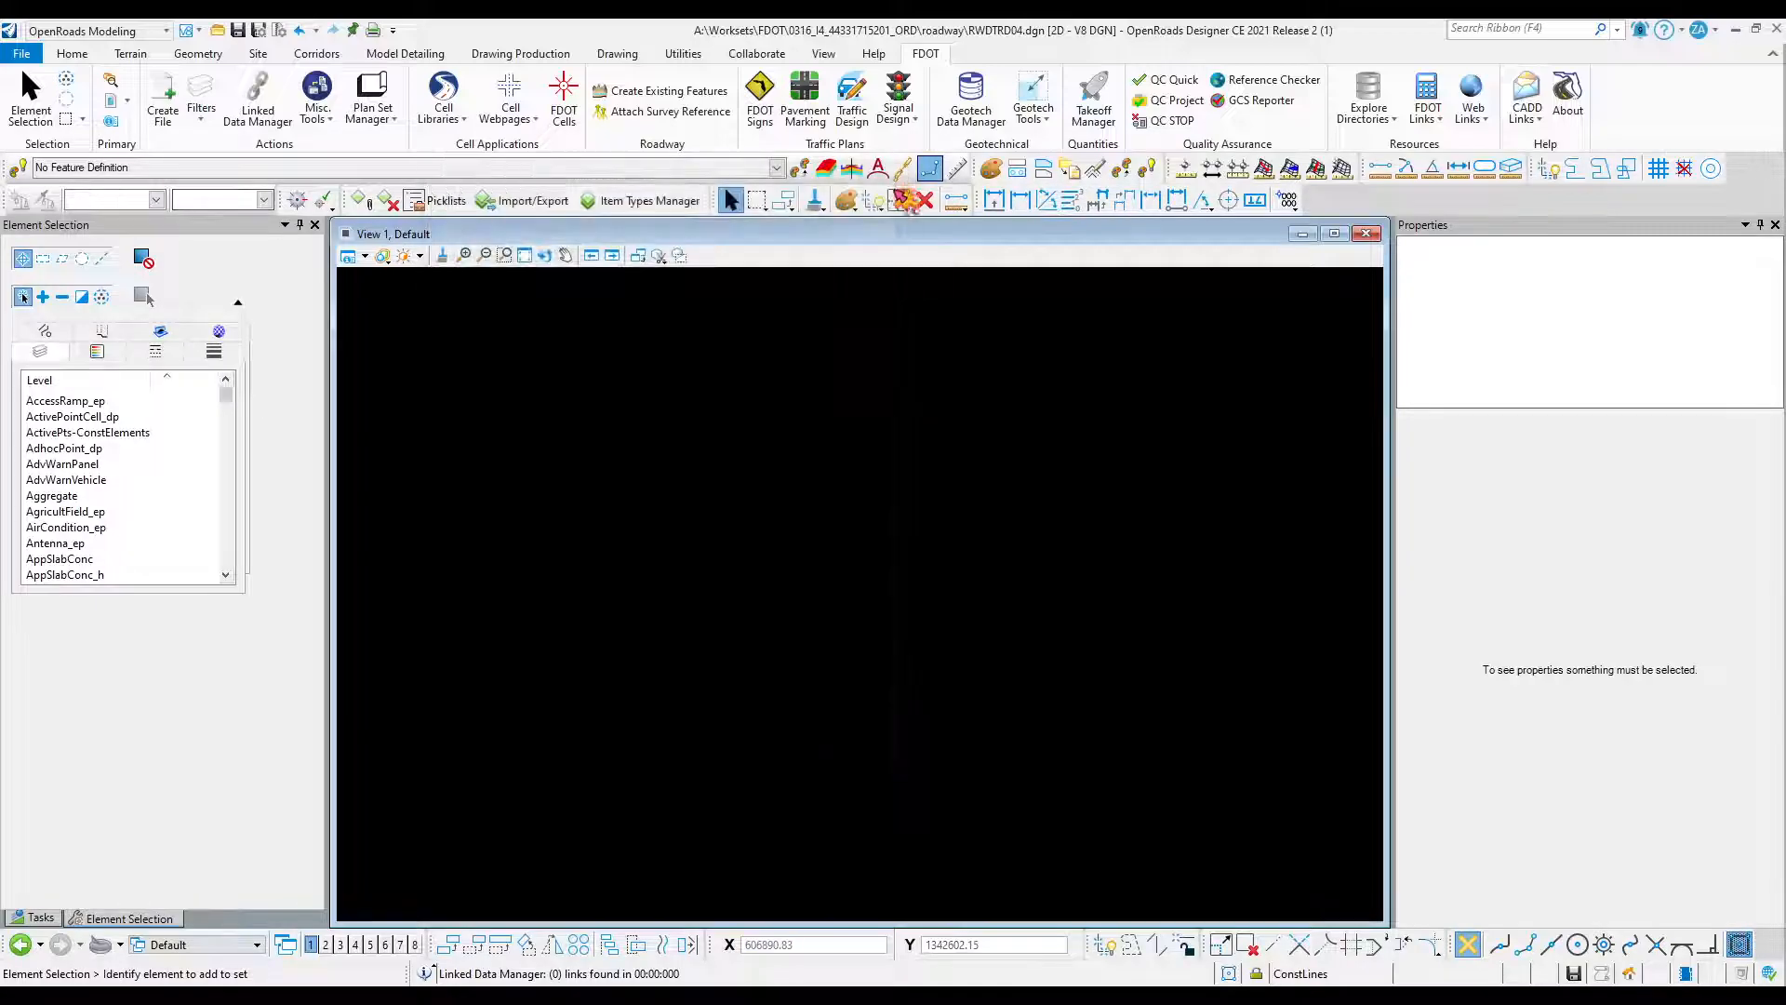
Attach SURVRD01_EAI.DGN from the Survey folder to the new file as a Coincident - World reference with the logical name ROW.
click(663, 112)
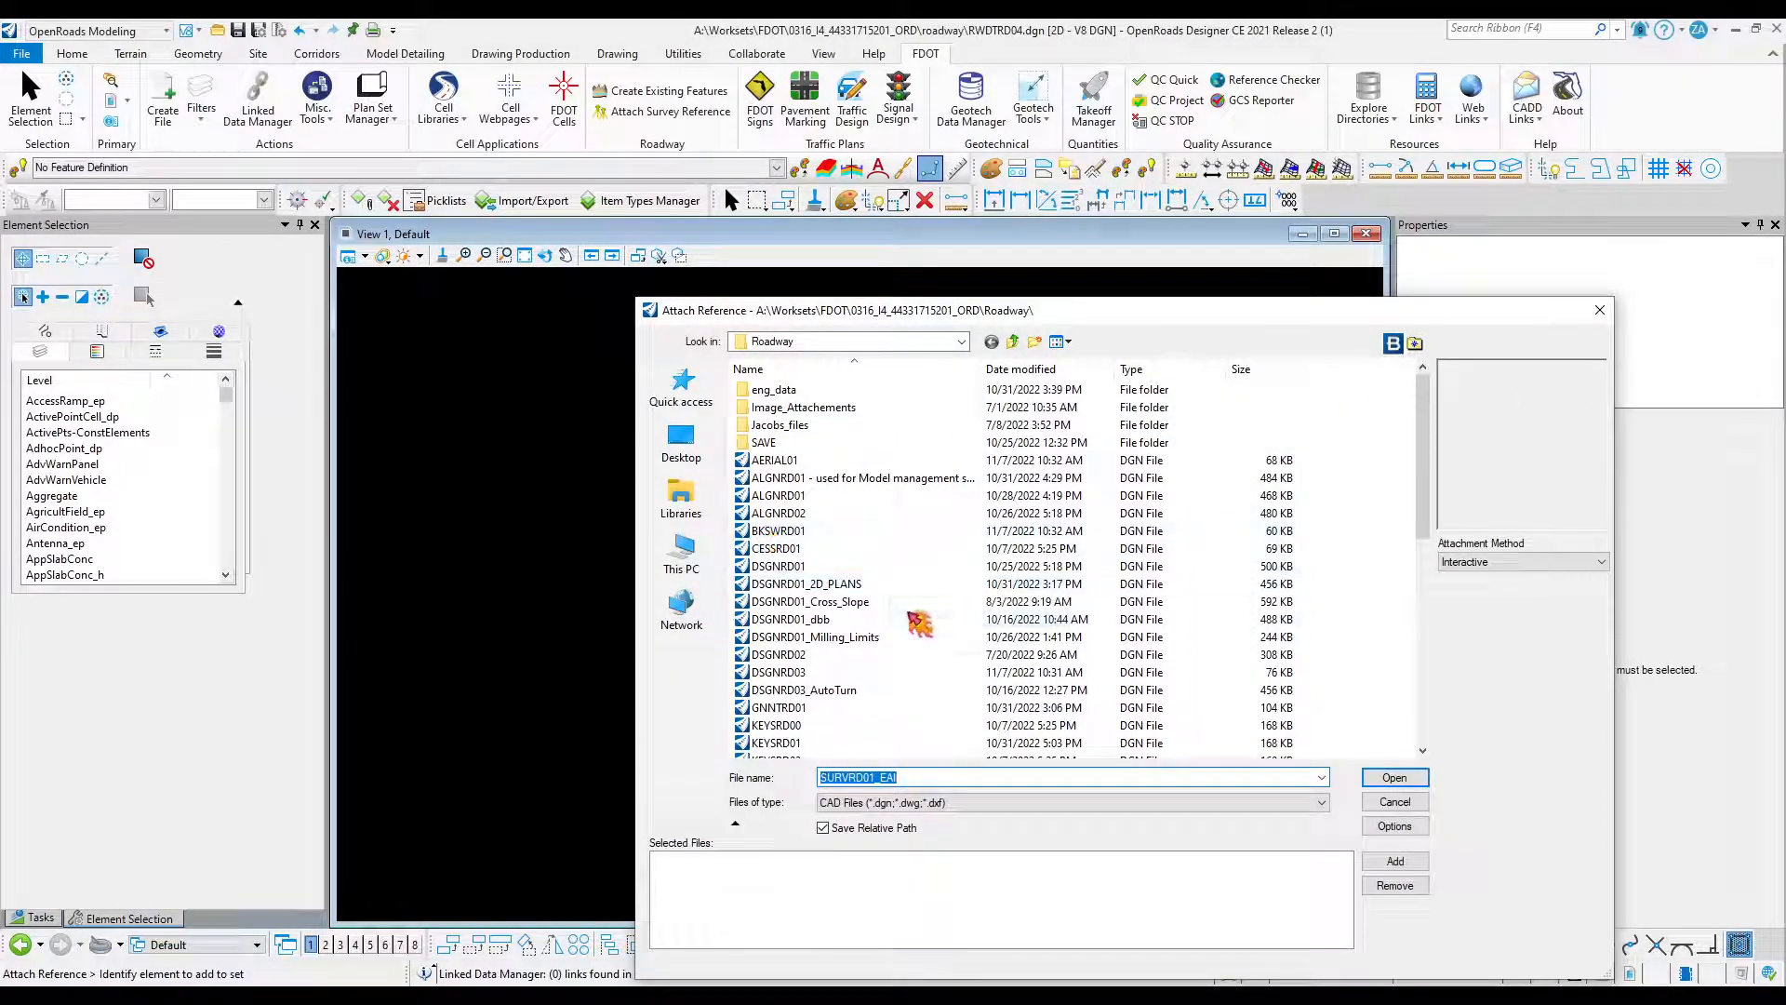
scroll(893, 605, down, 4)
click(1016, 341)
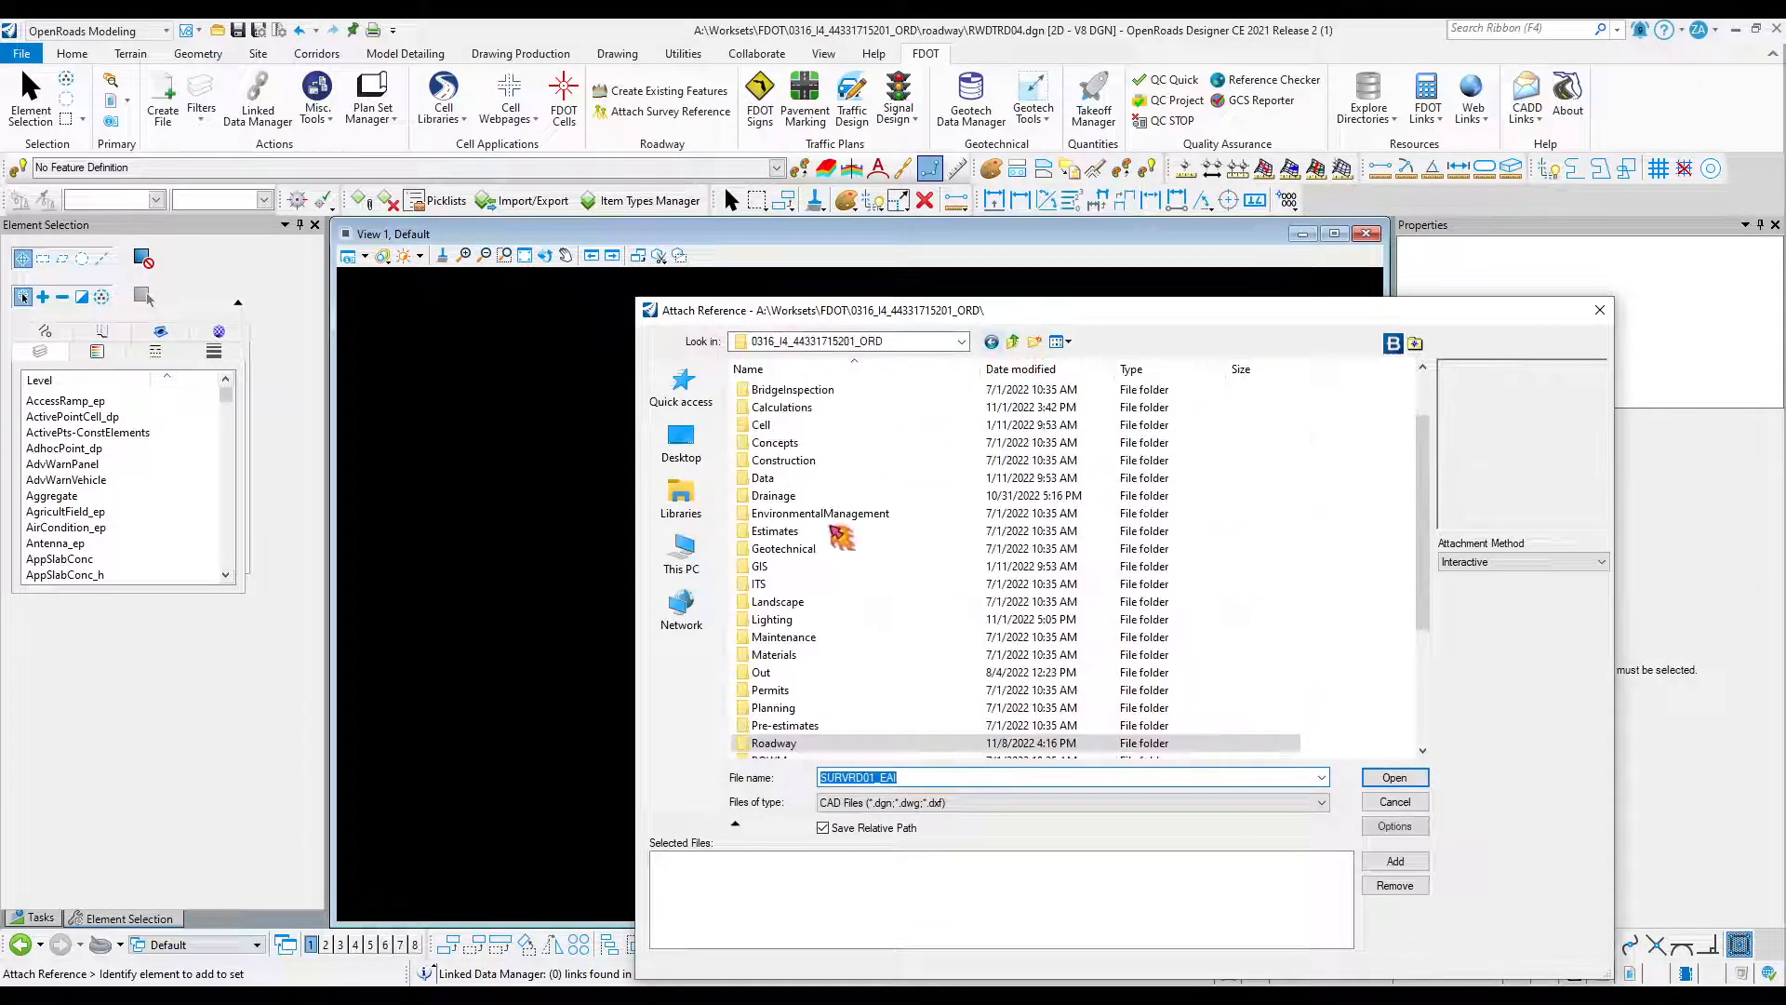
click(787, 674)
double_click(789, 673)
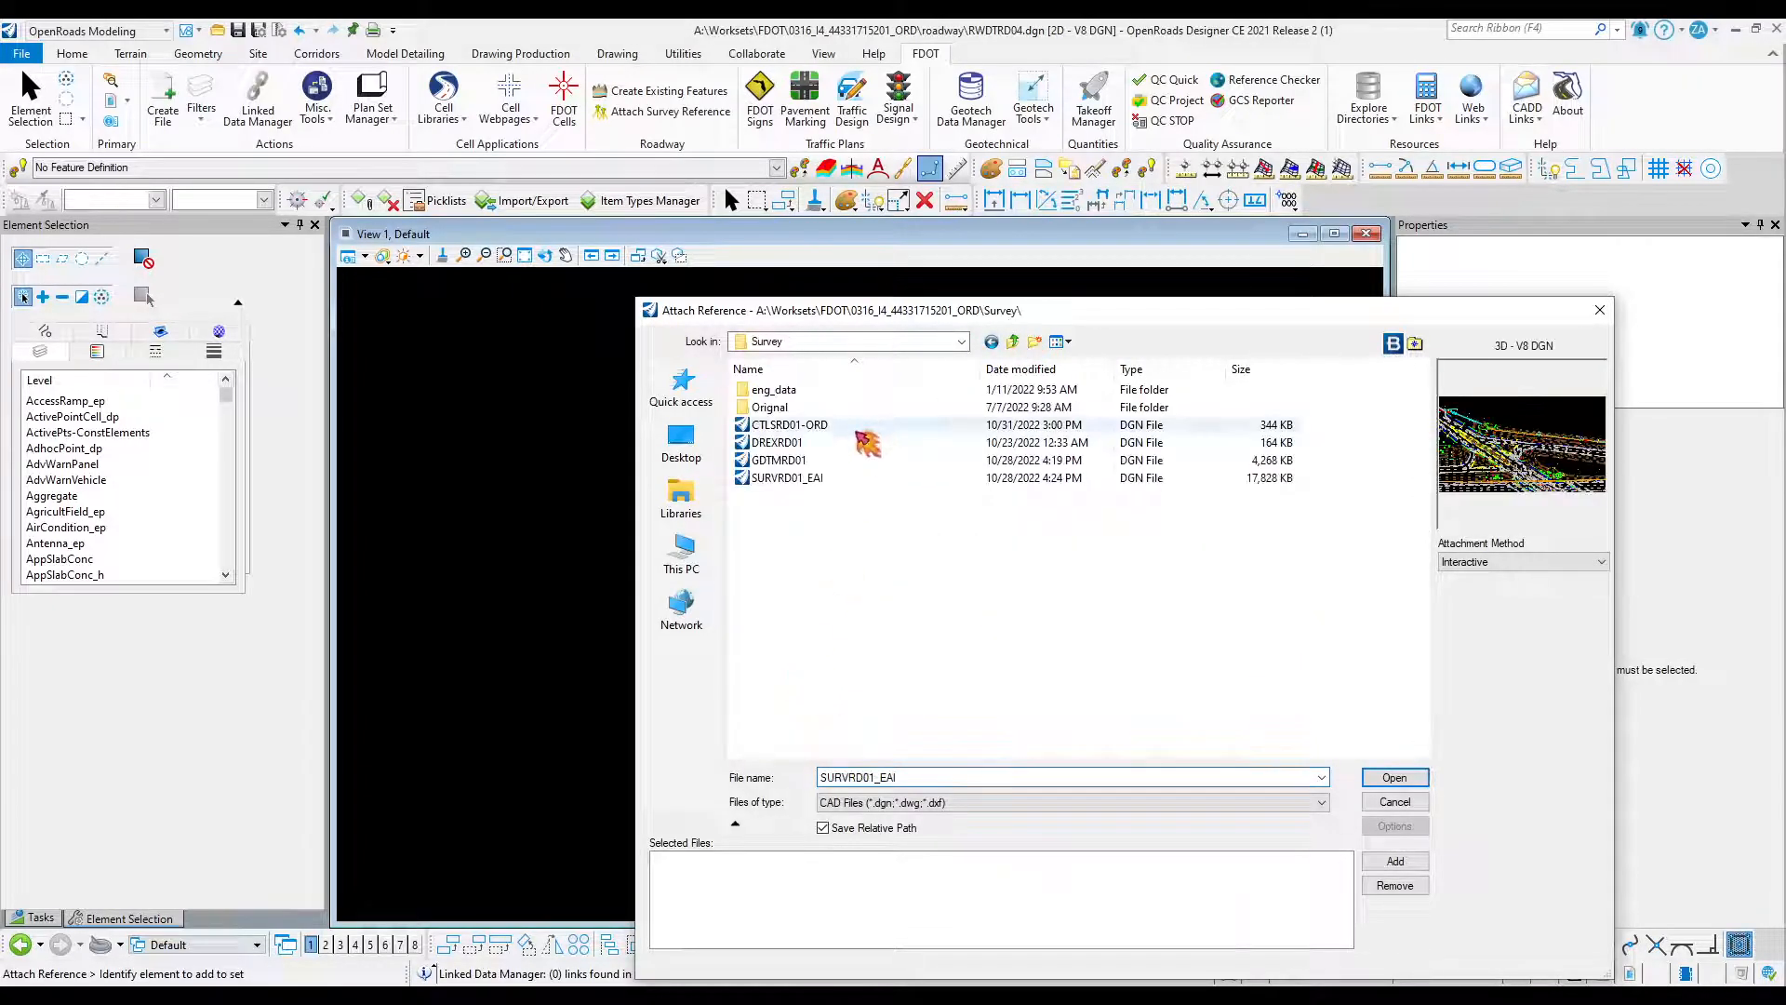
click(781, 478)
click(1392, 777)
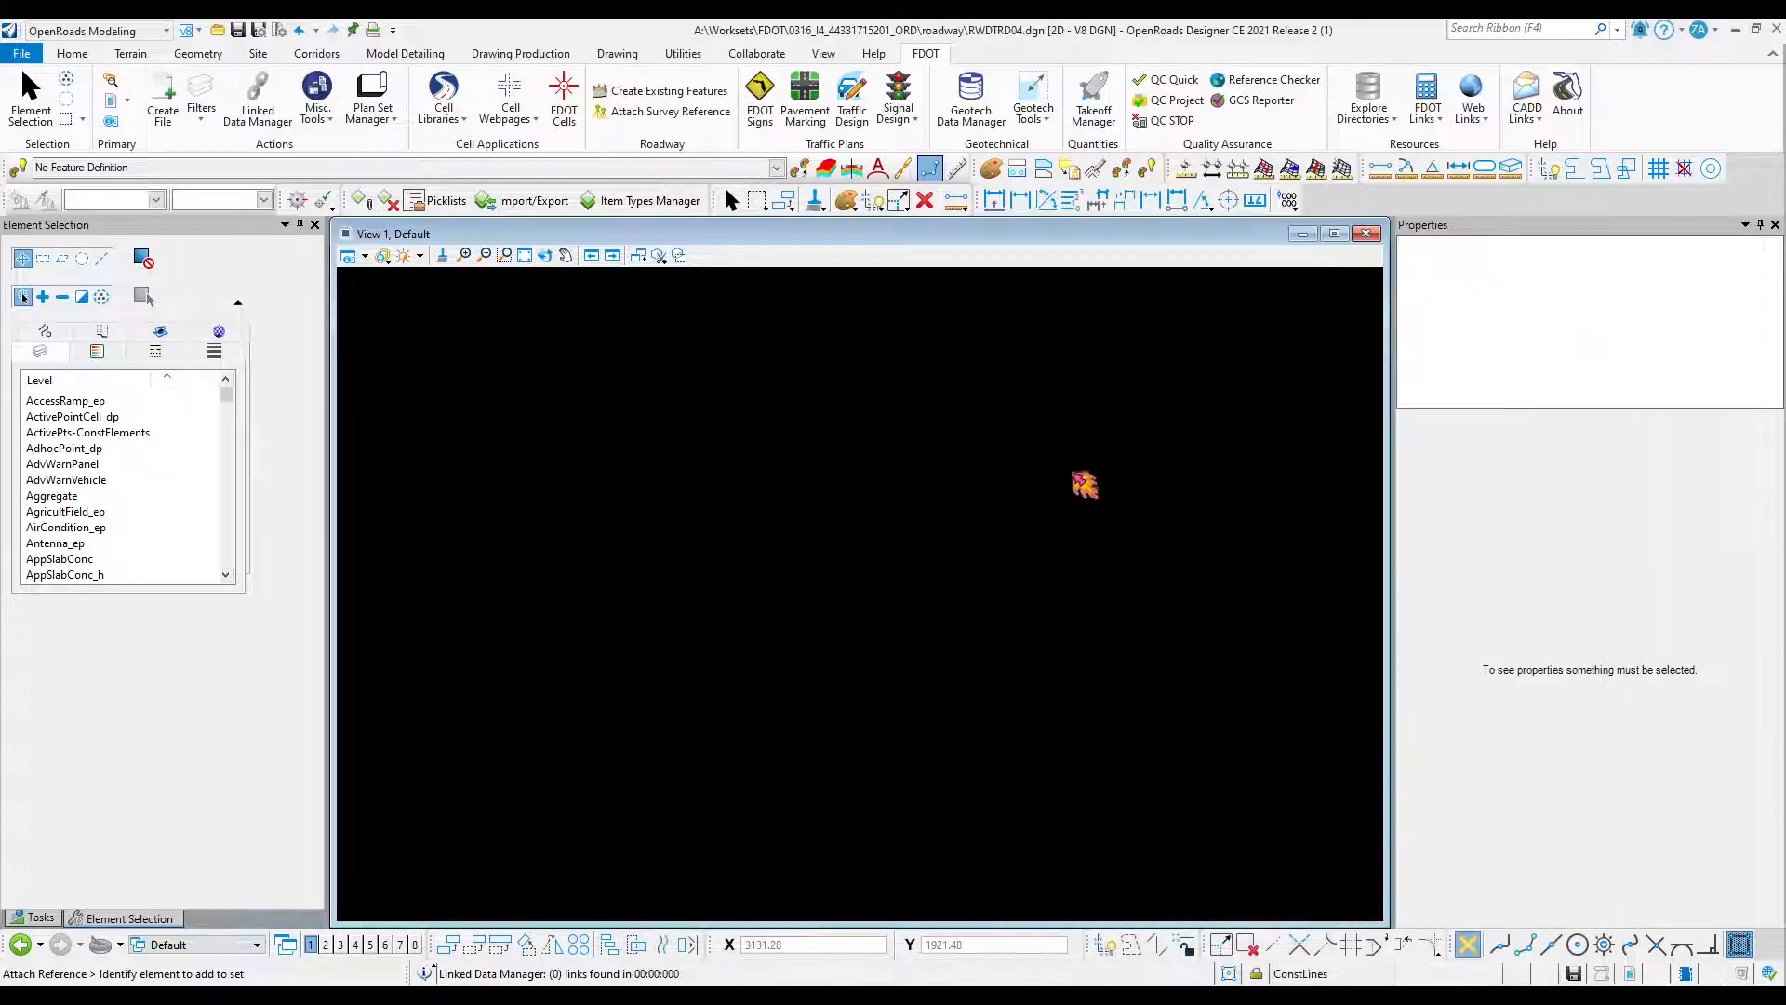
click(1041, 206)
text(ROW)
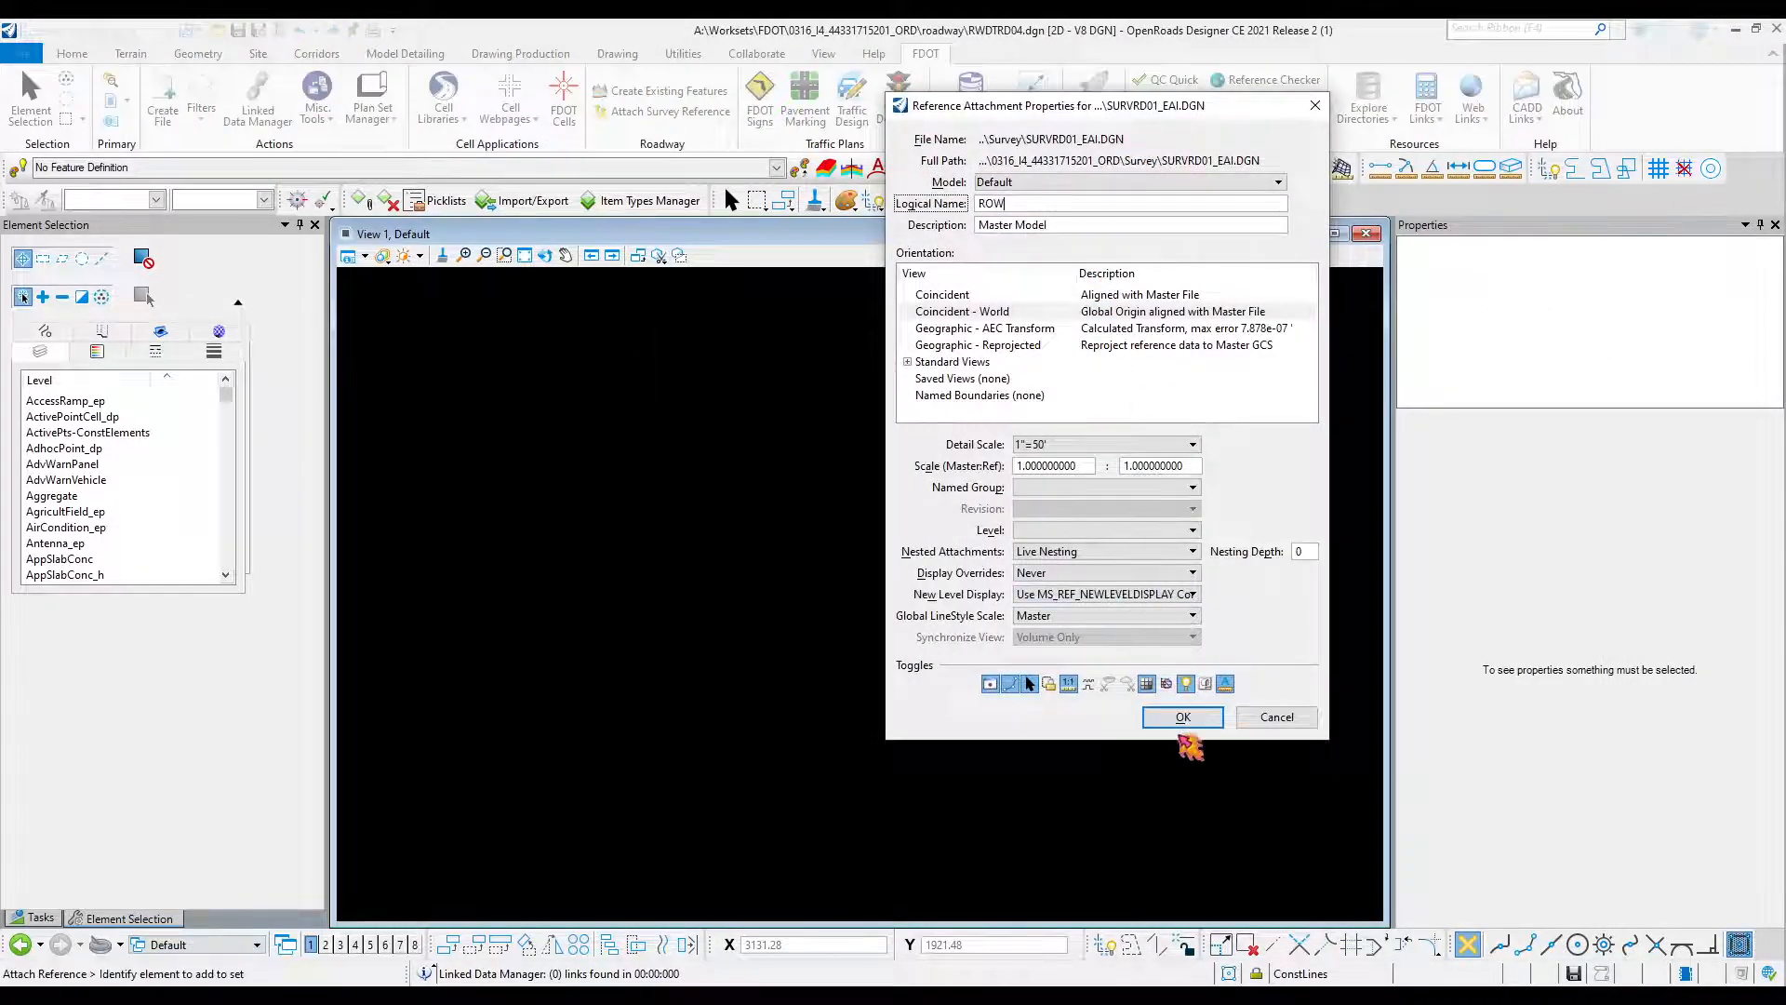
click(1182, 717)
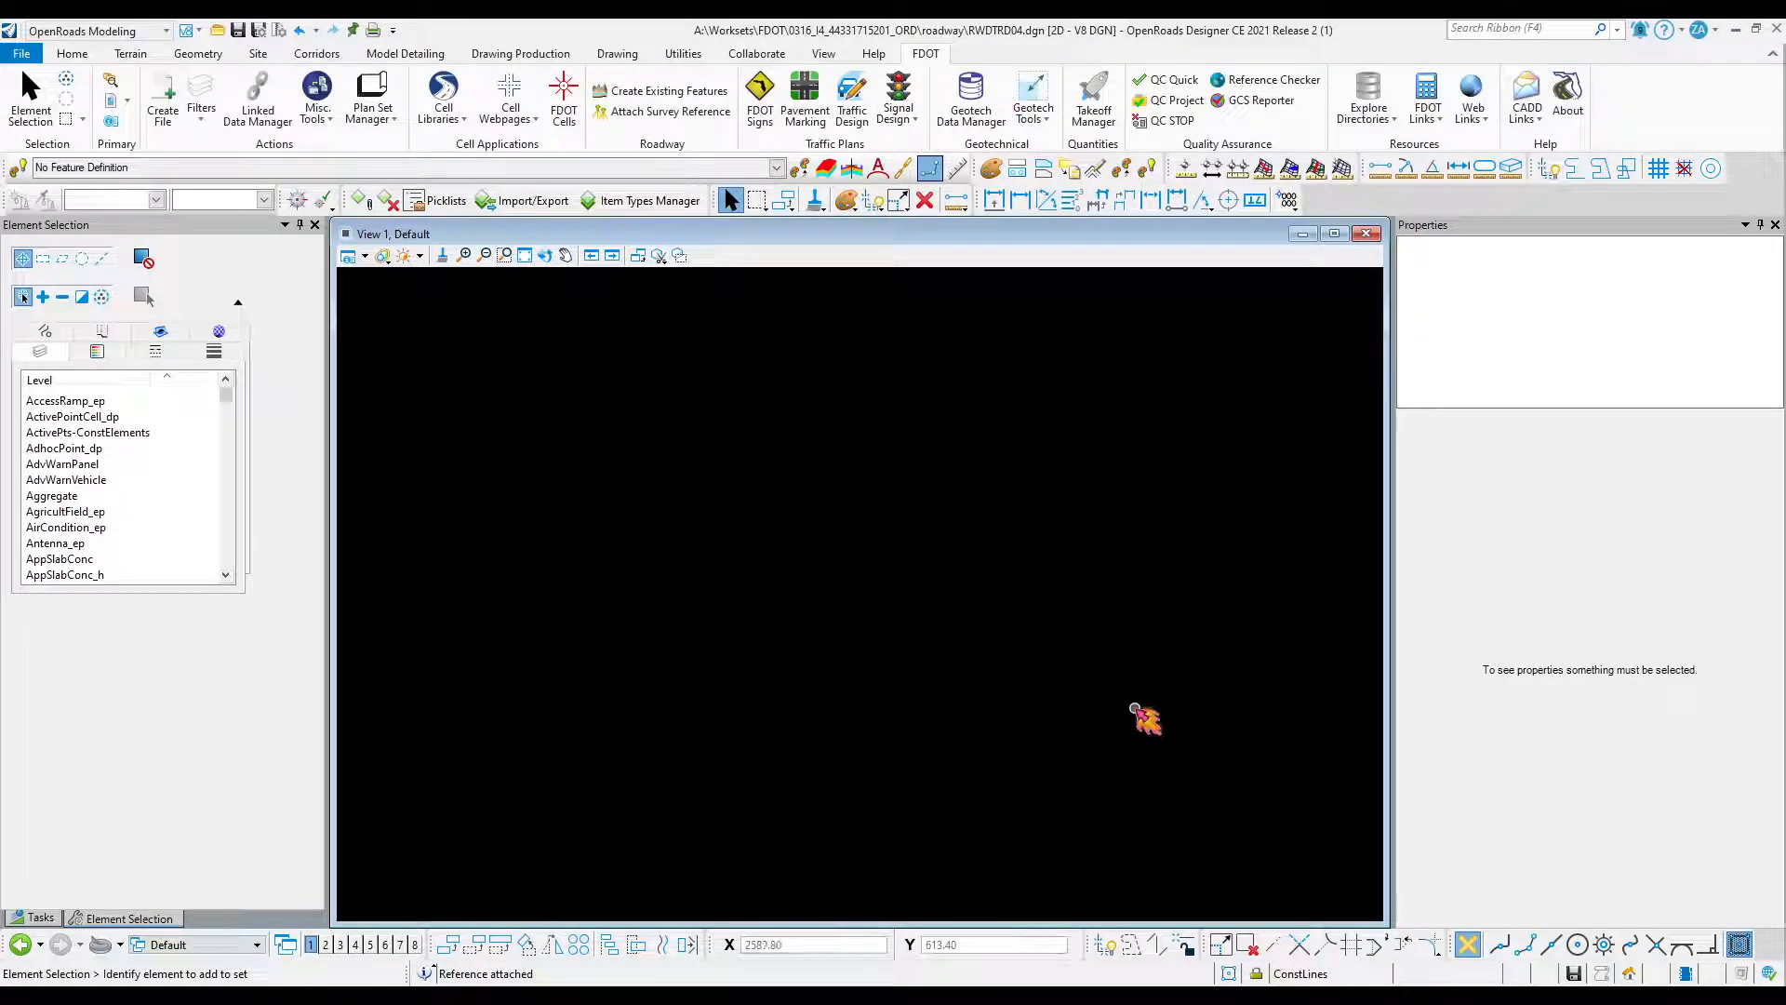
click(525, 255)
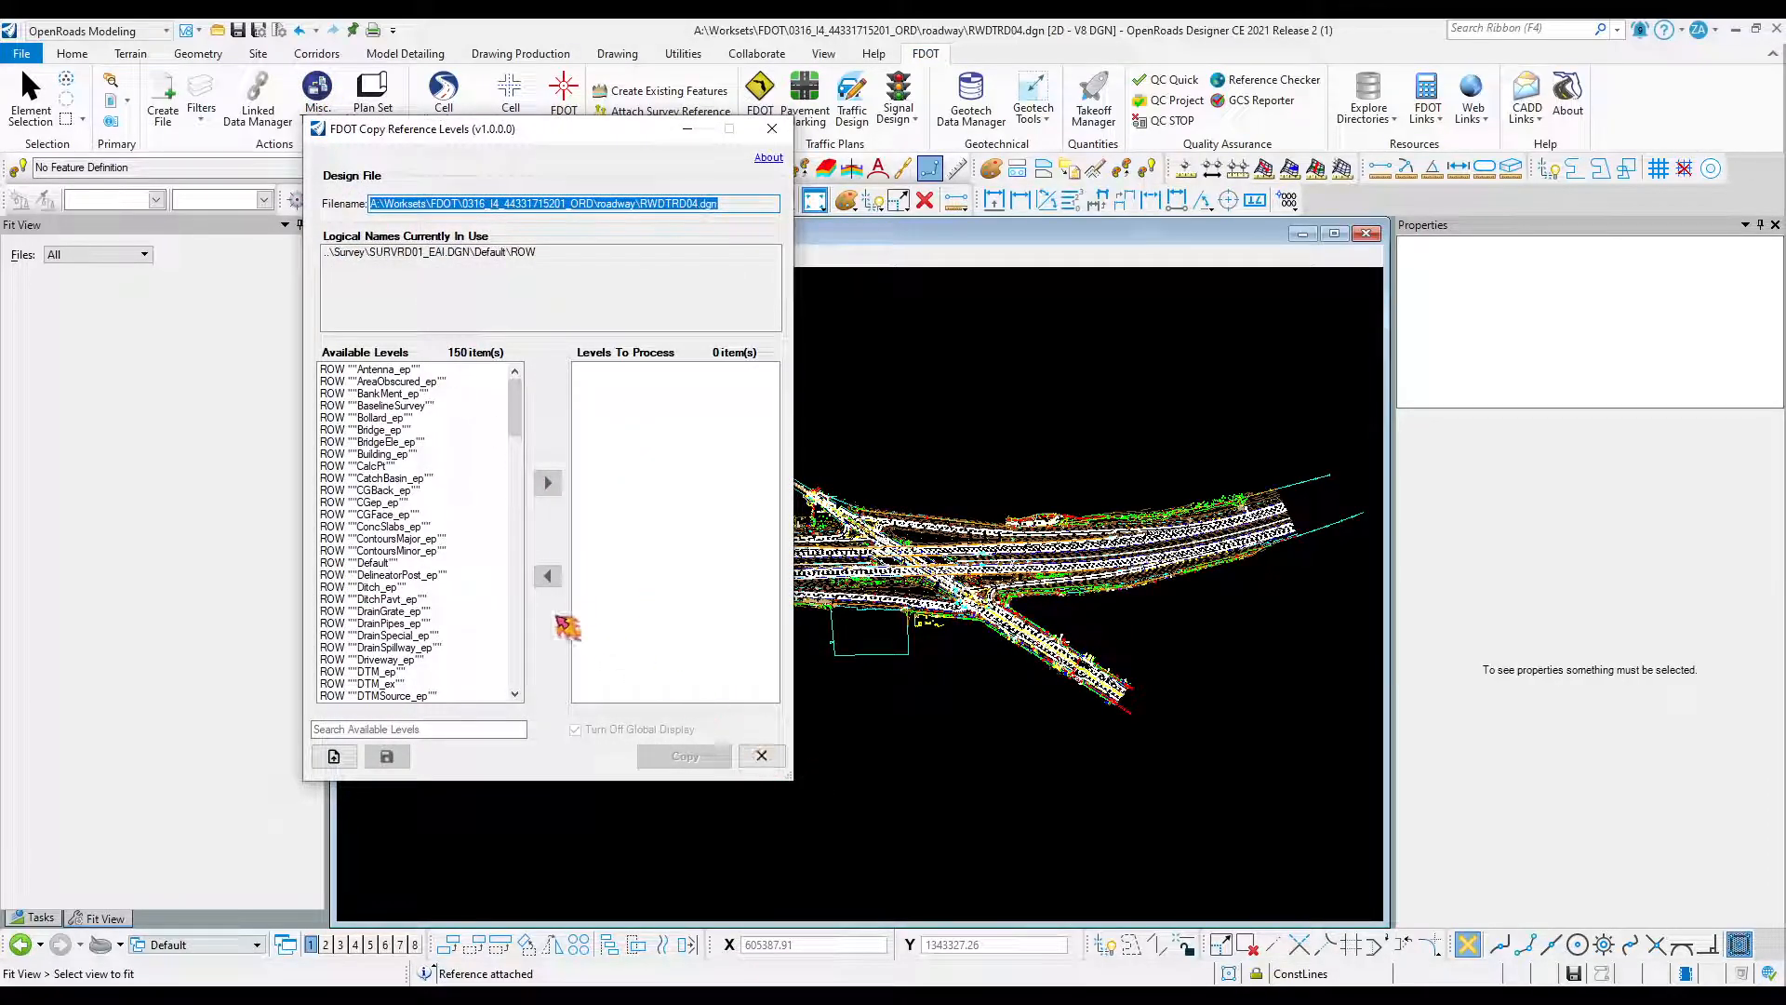
drag(513, 401, 518, 462)
scroll(524, 473, down, 5)
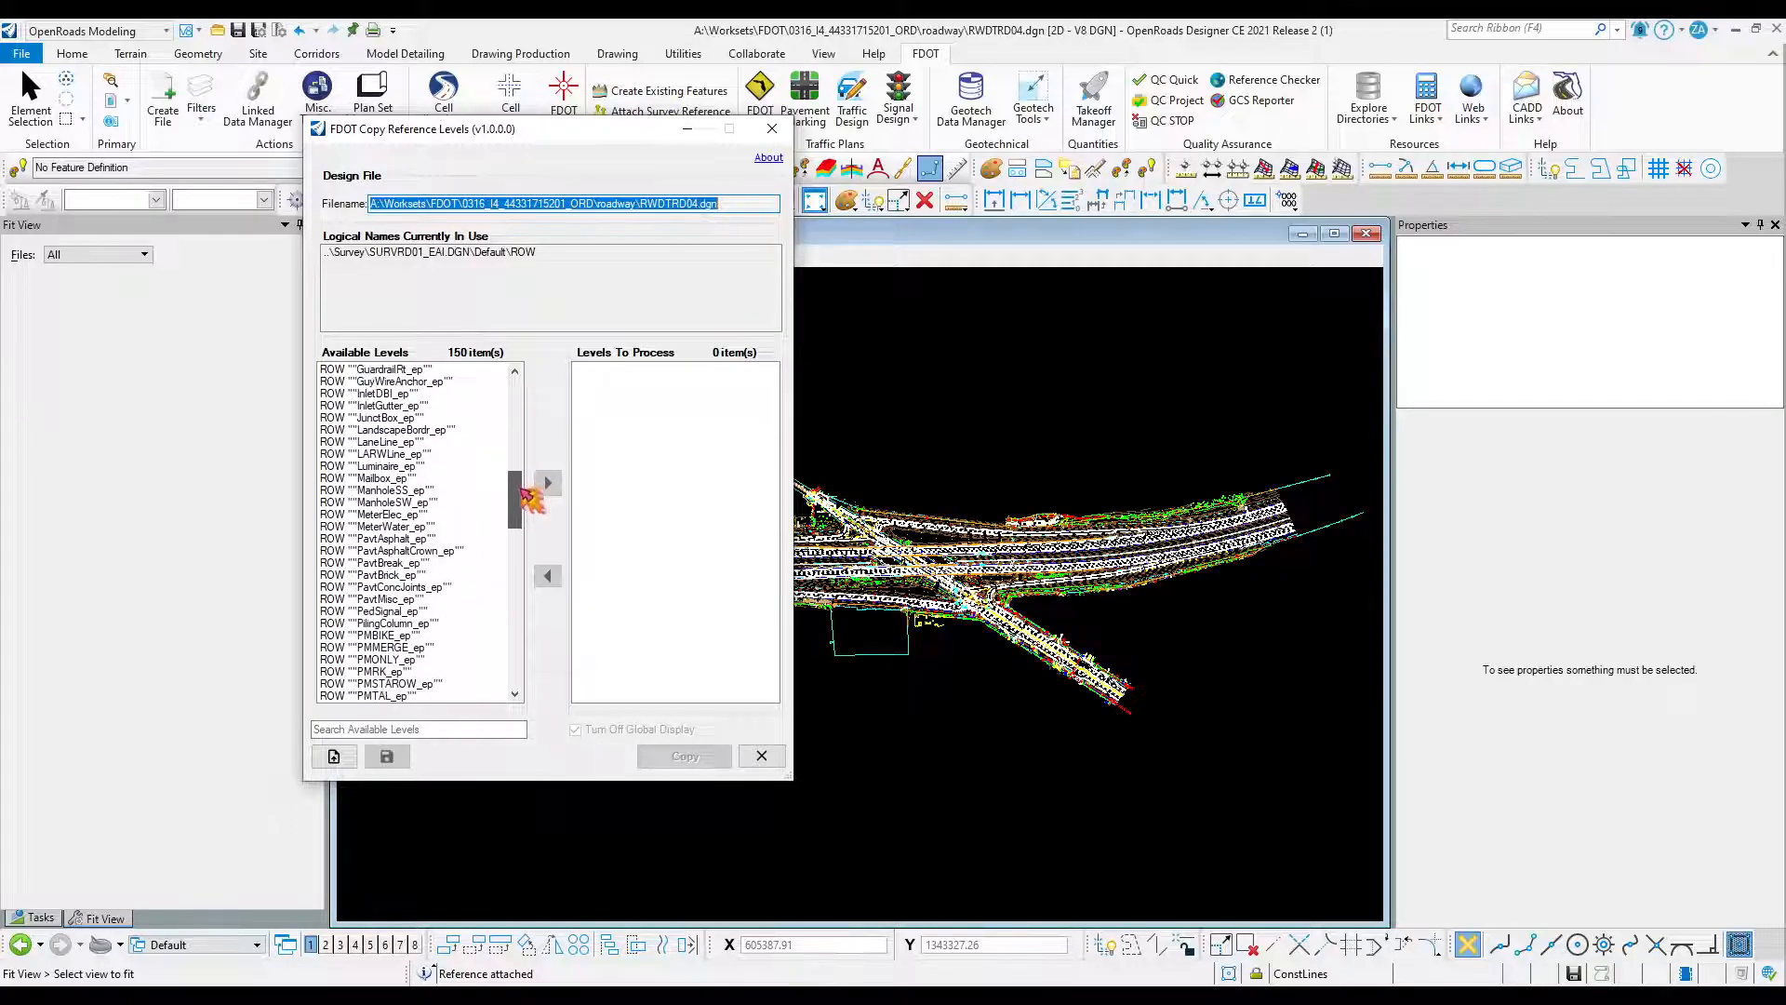
click(383, 443)
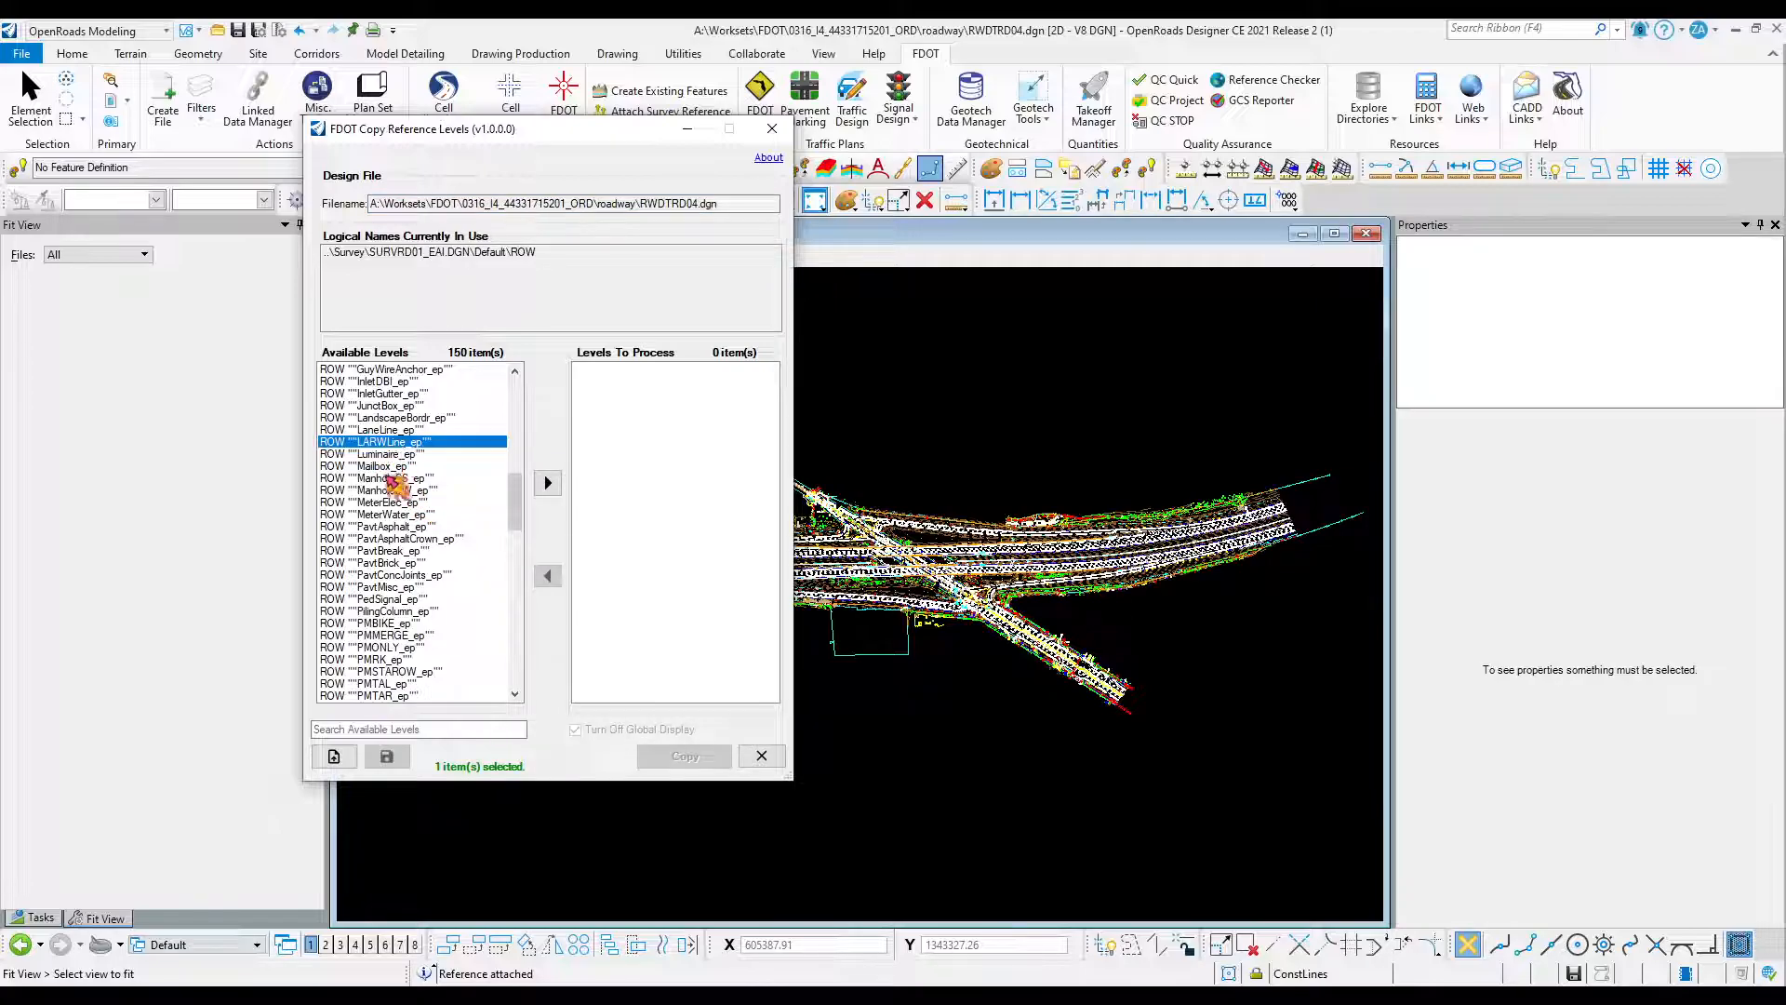
scroll(402, 526, down, 2)
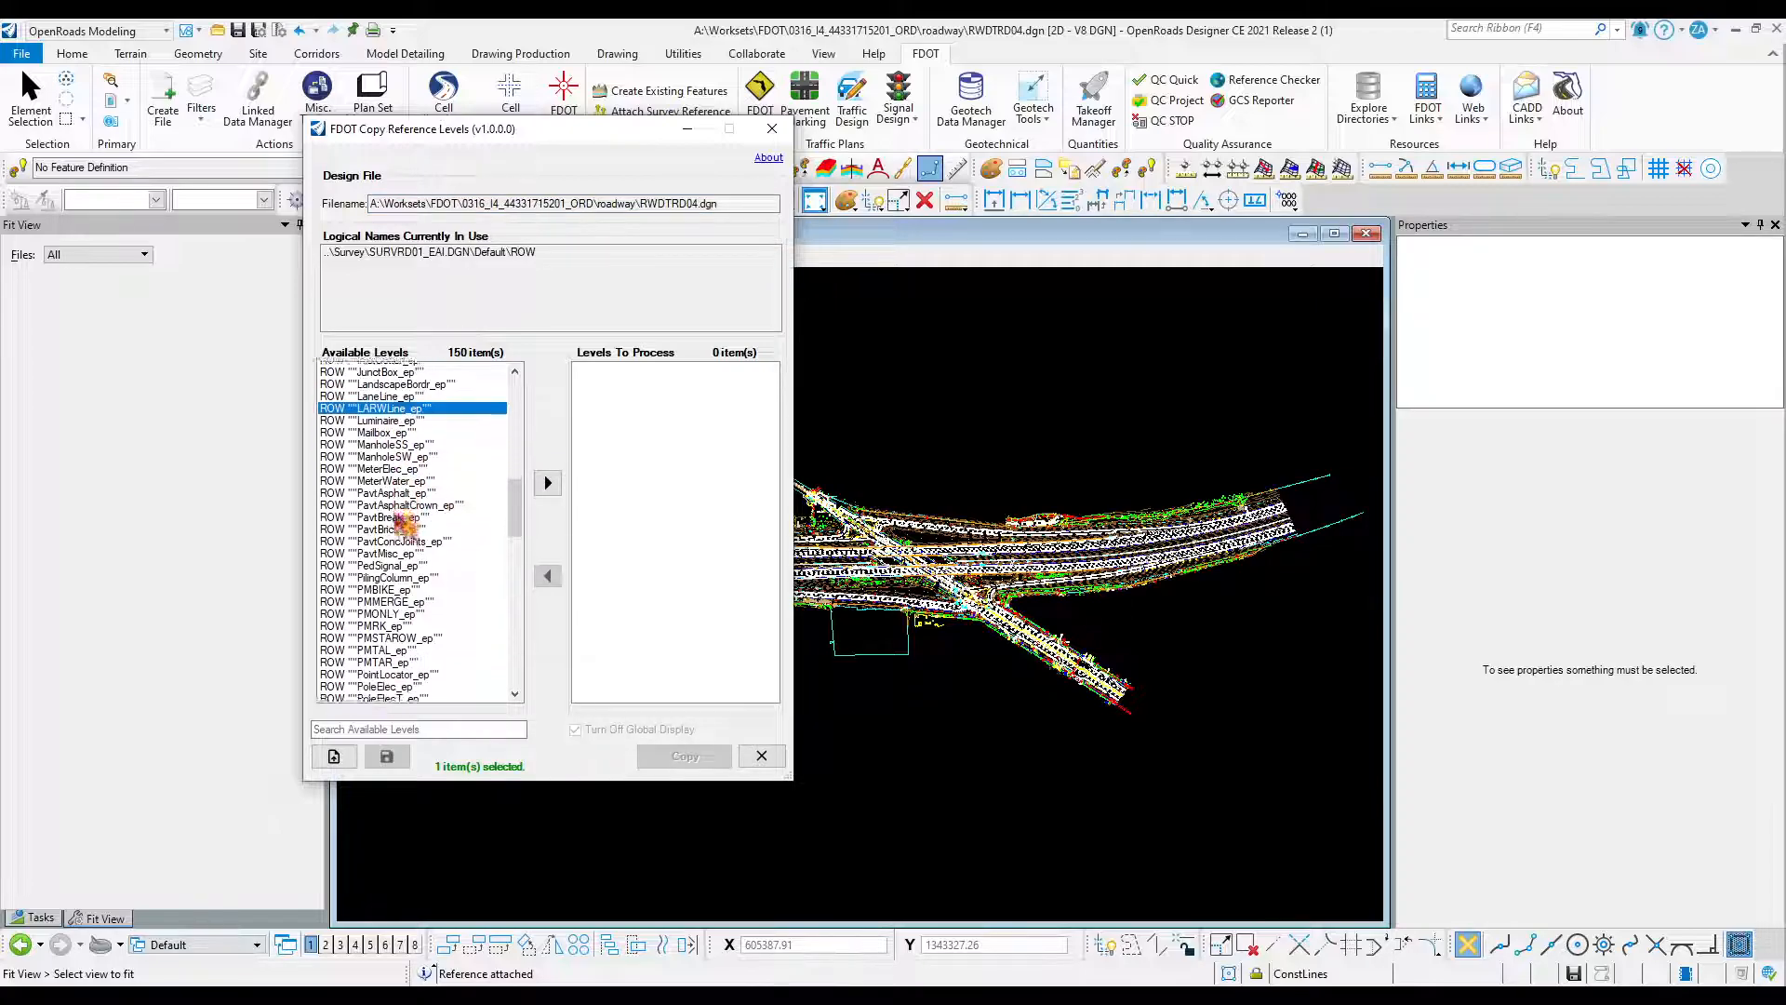
scroll(402, 522, up, 3)
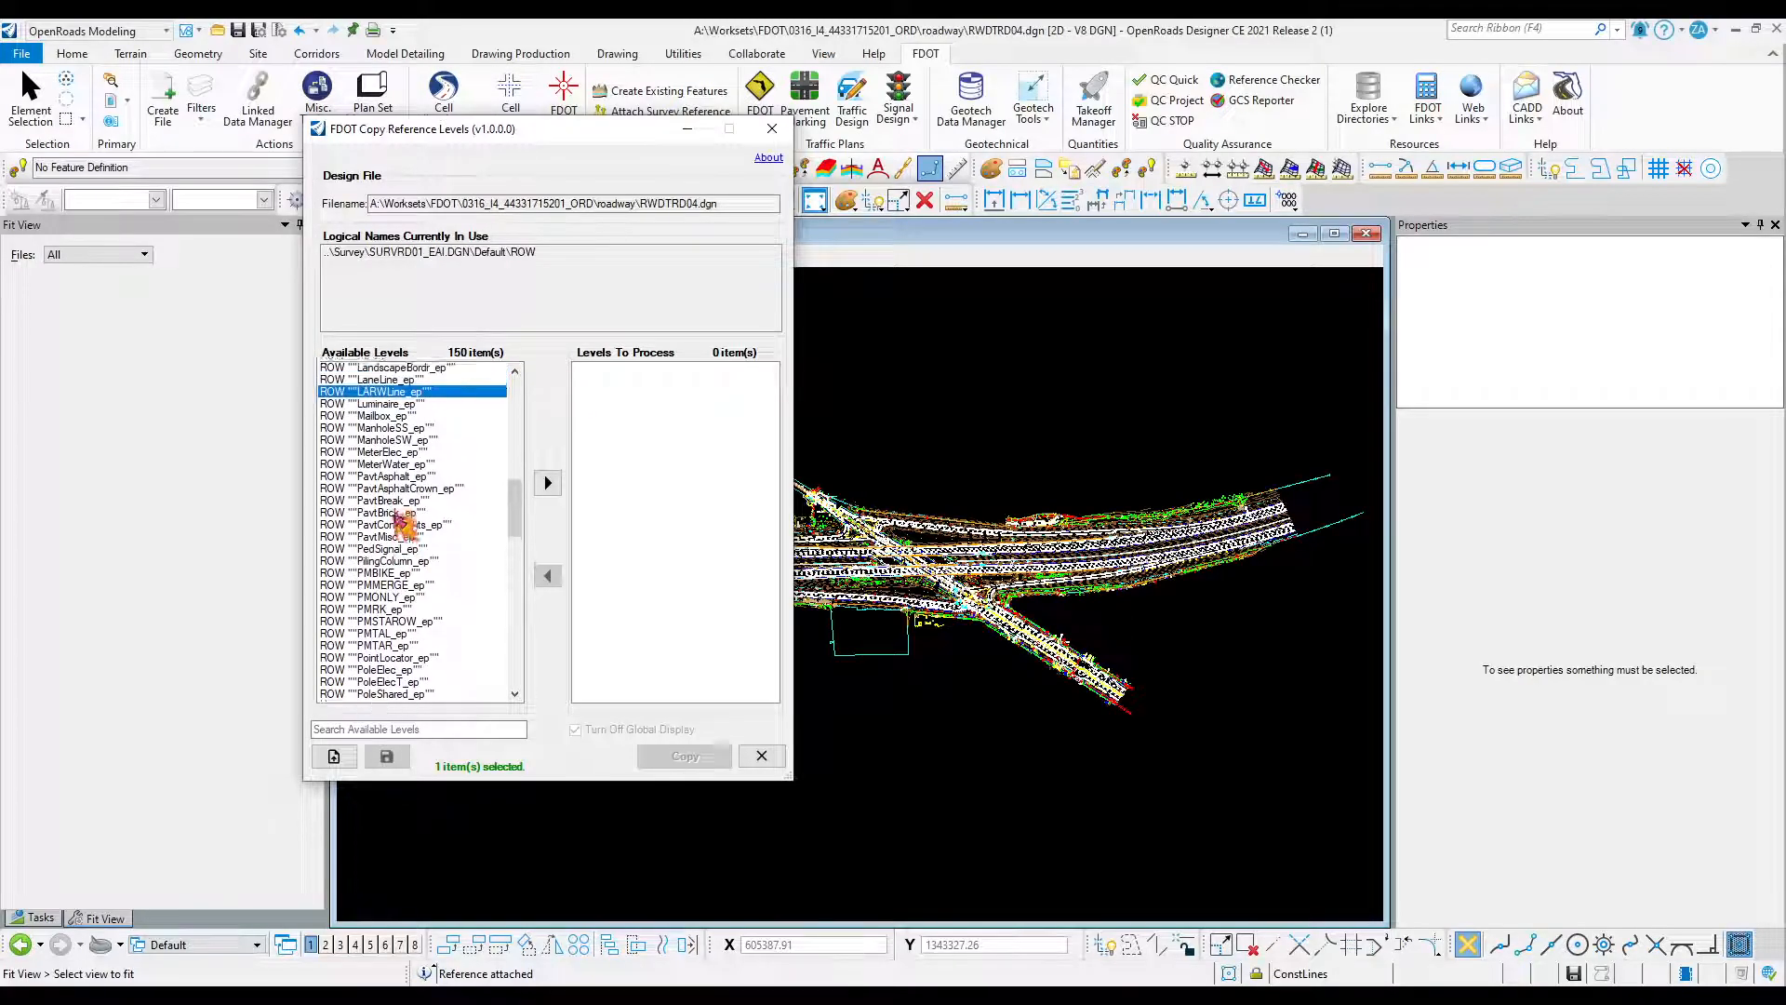
scroll(392, 512, down, 8)
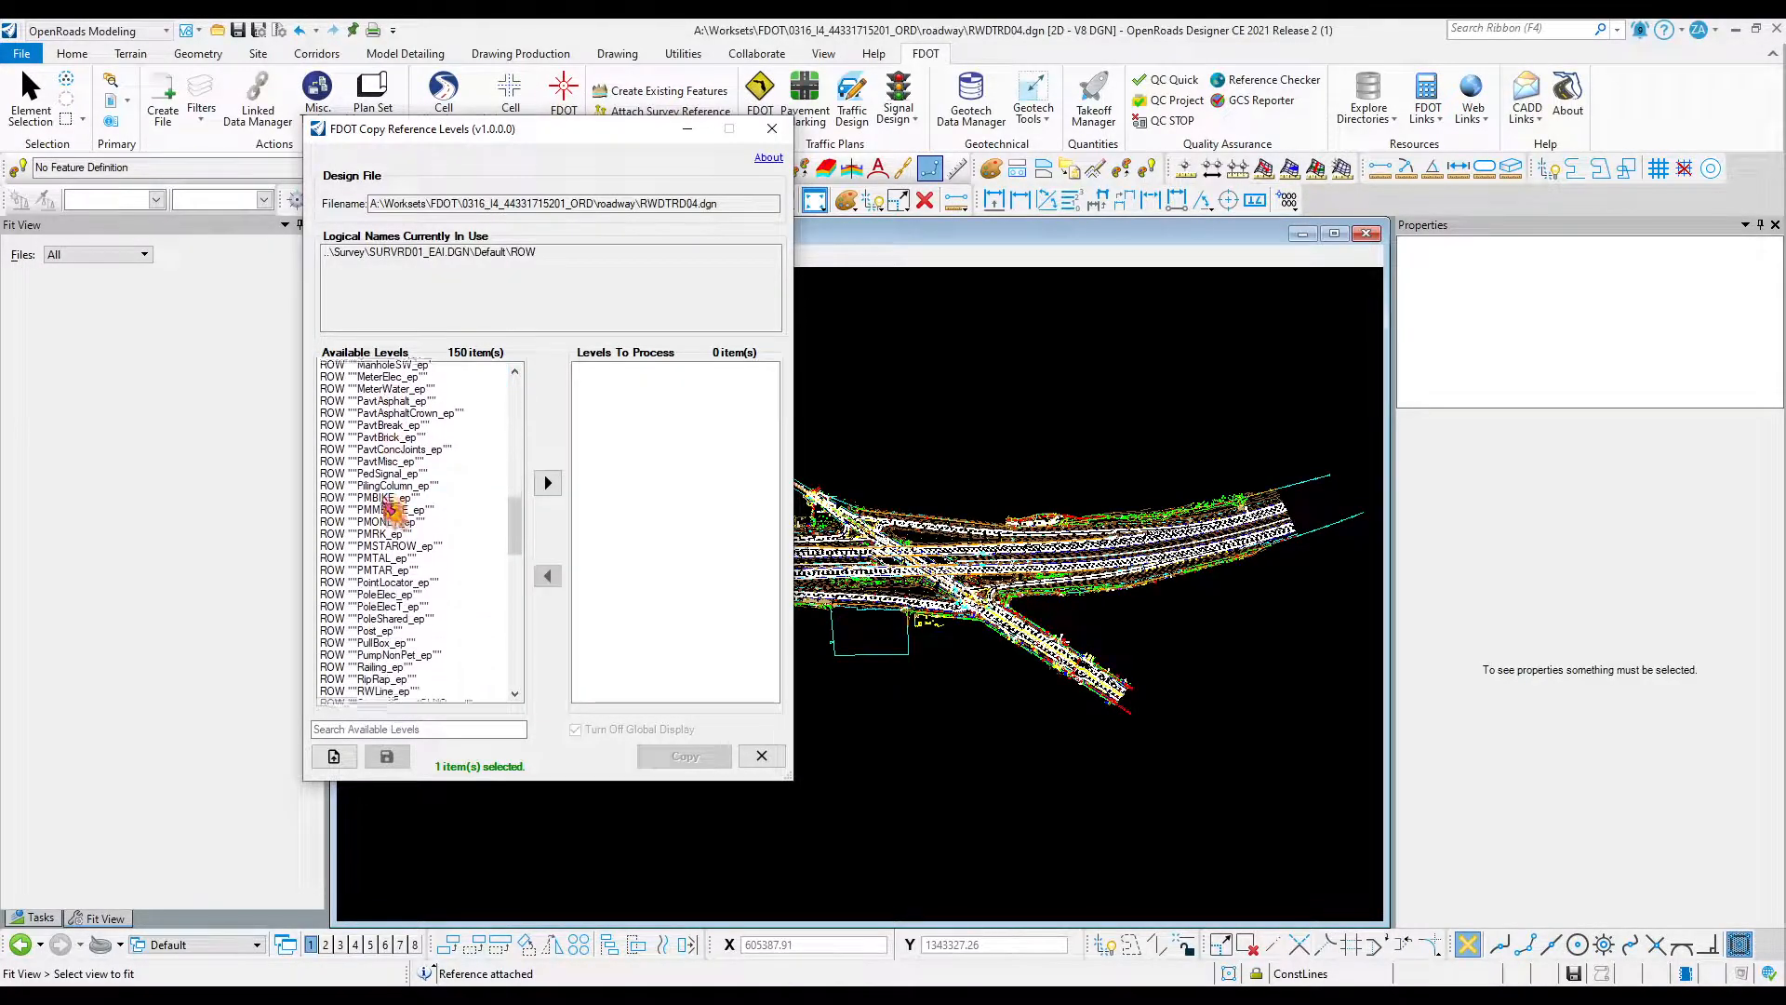
scroll(393, 512, down, 15)
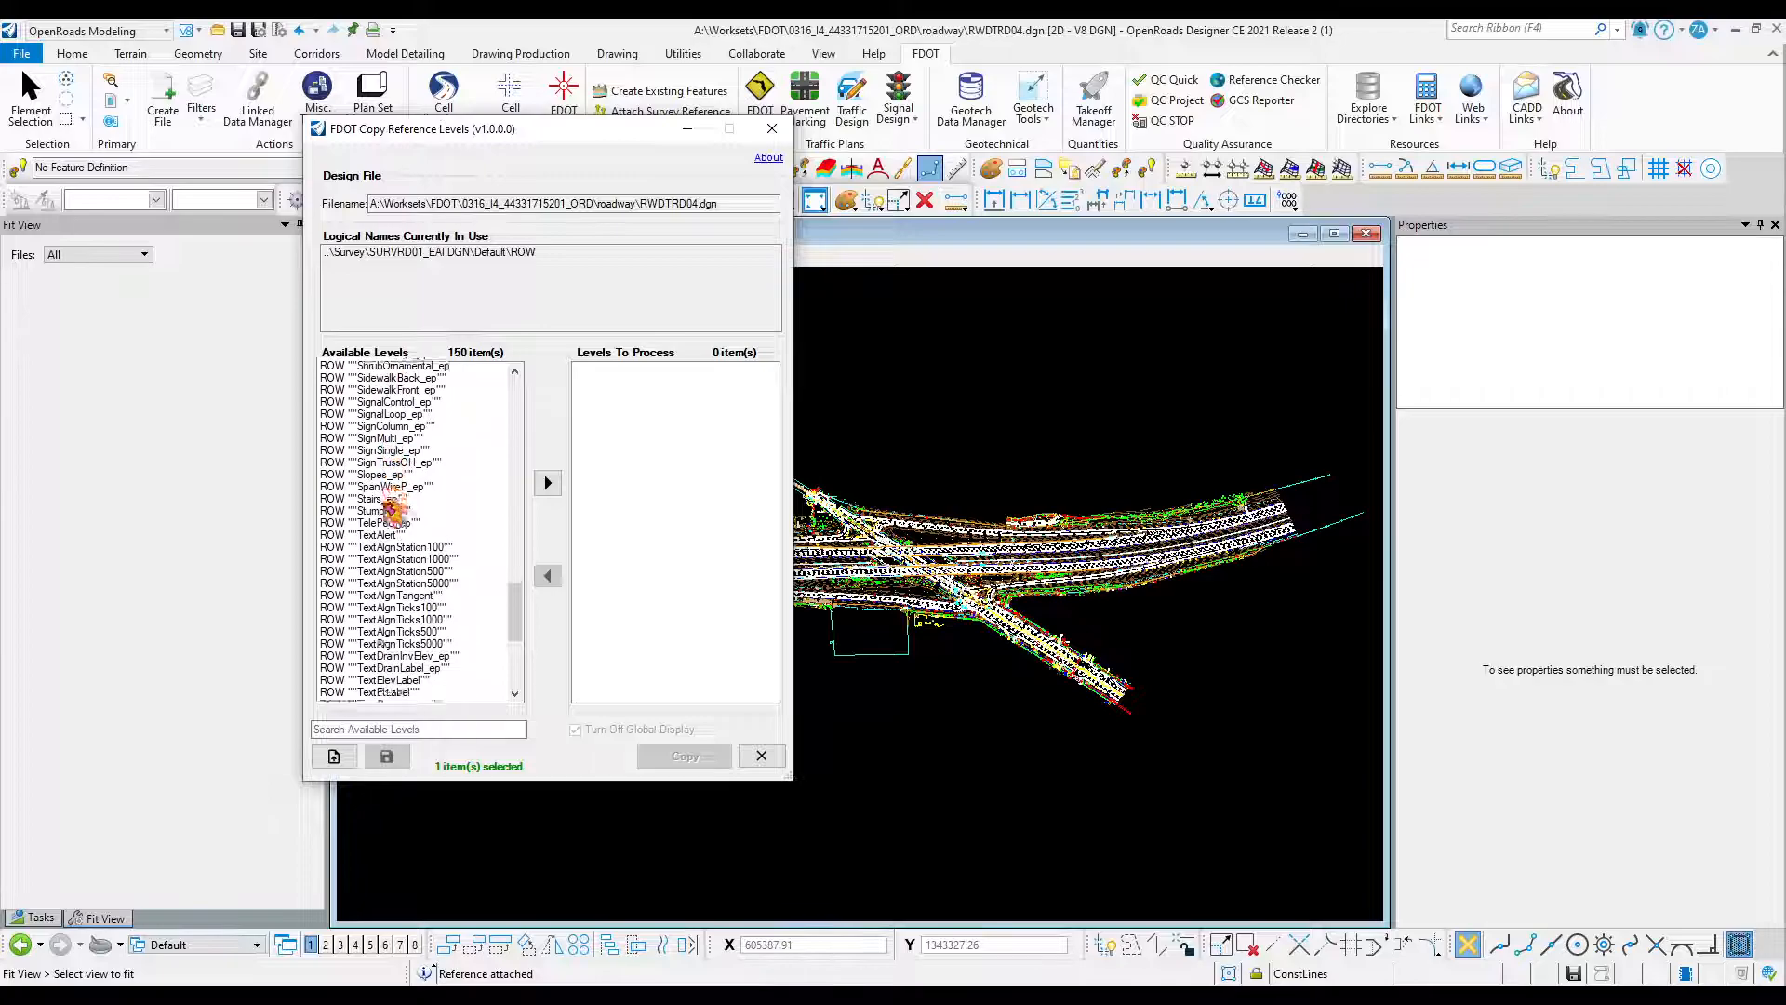
scroll(392, 511, down, 5)
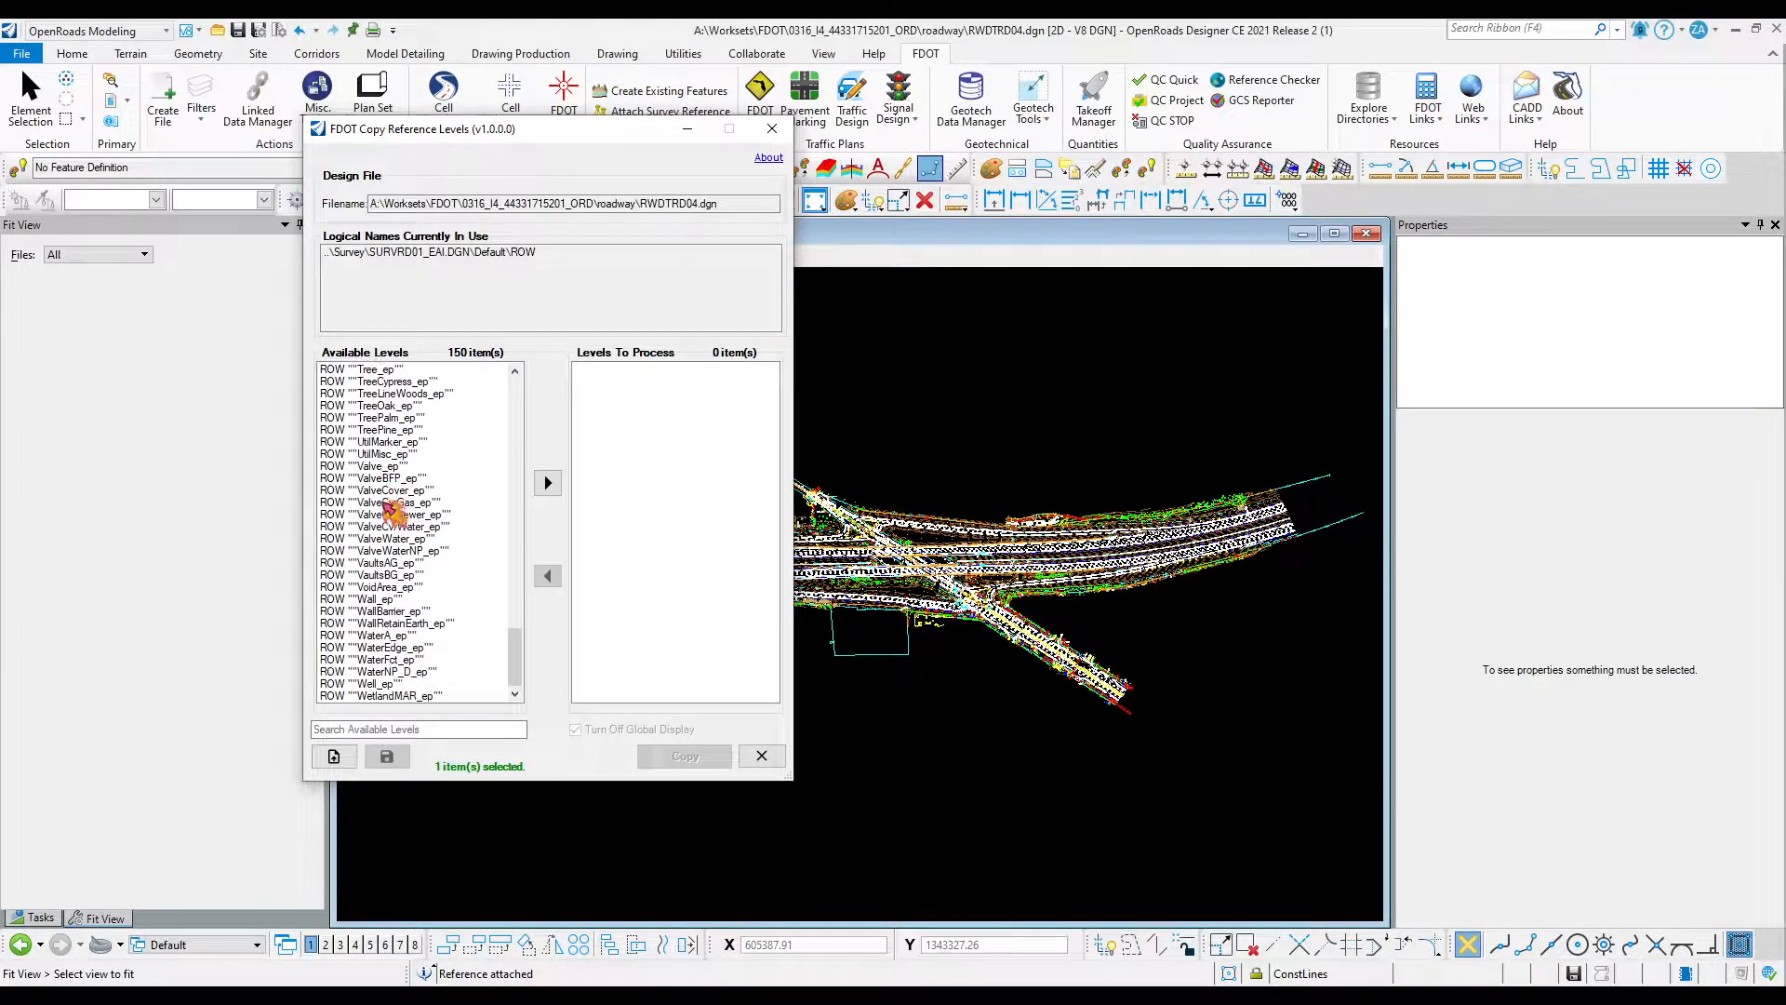
scroll(393, 511, up, 3)
scroll(393, 510, down, 4)
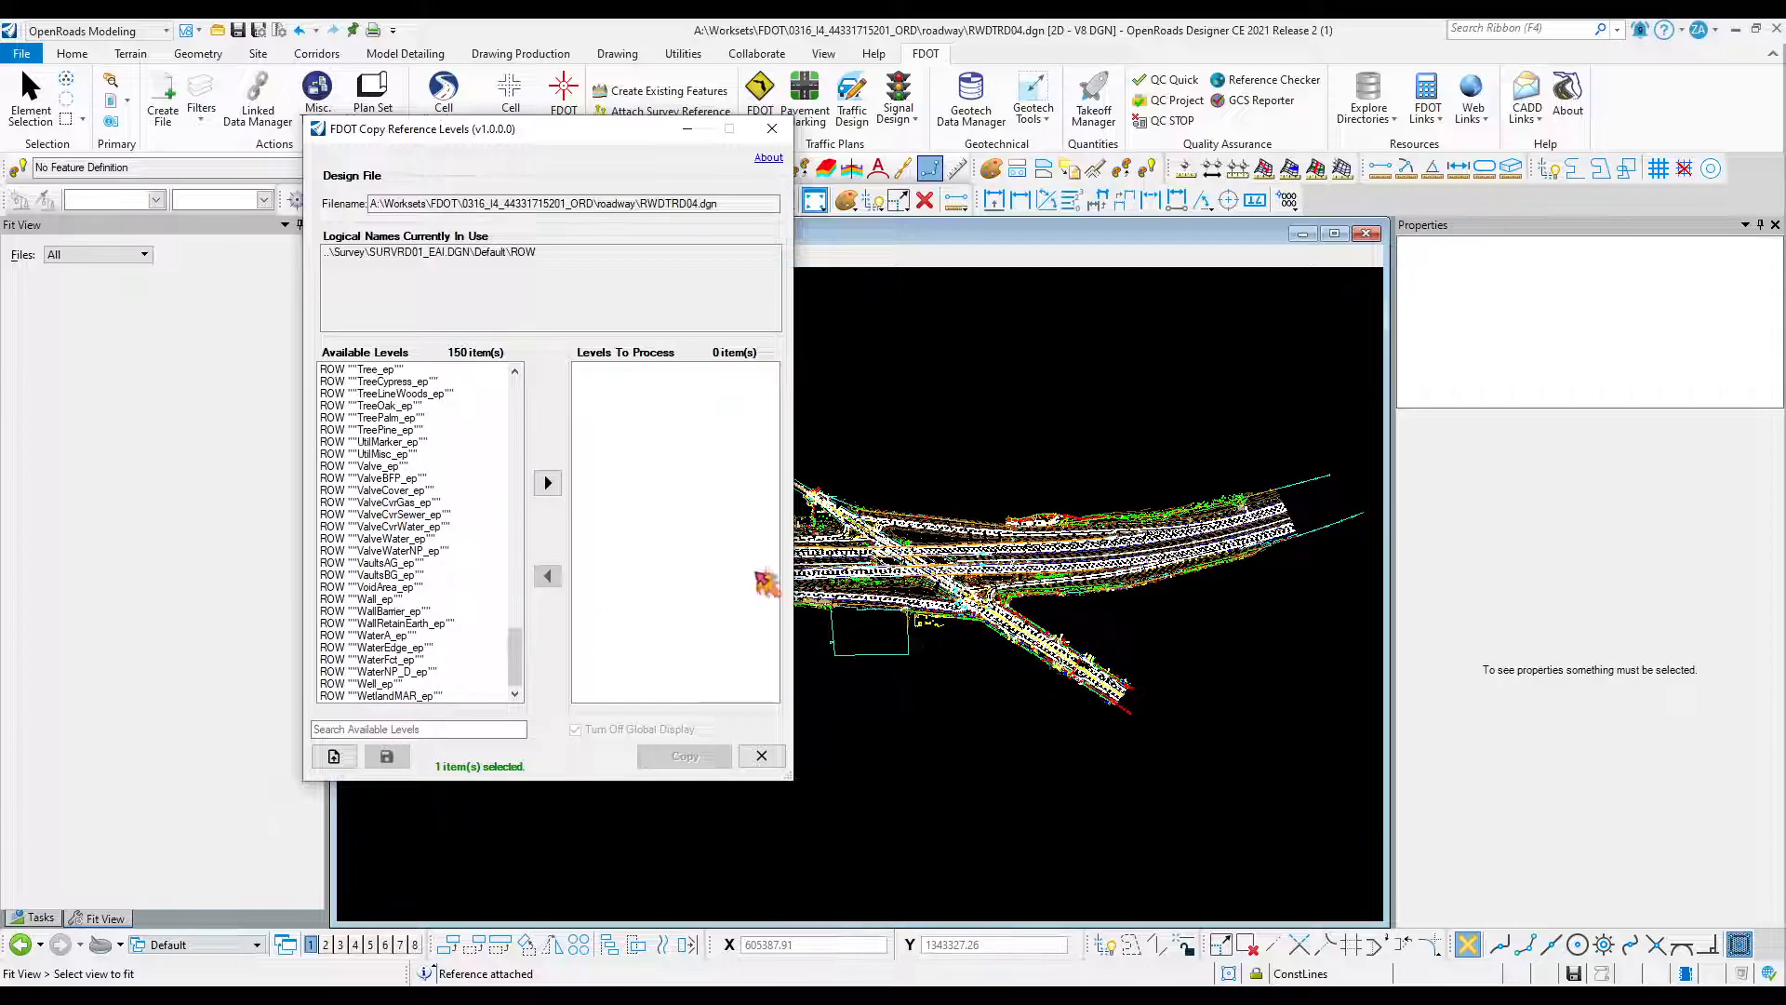
click(772, 128)
In FDOT Copy Reference Levels, add the ROW reference levels LARWLine_ep and RWLine_ep to the levels to process.
click(758, 201)
click(731, 201)
scroll(789, 355, up, 5)
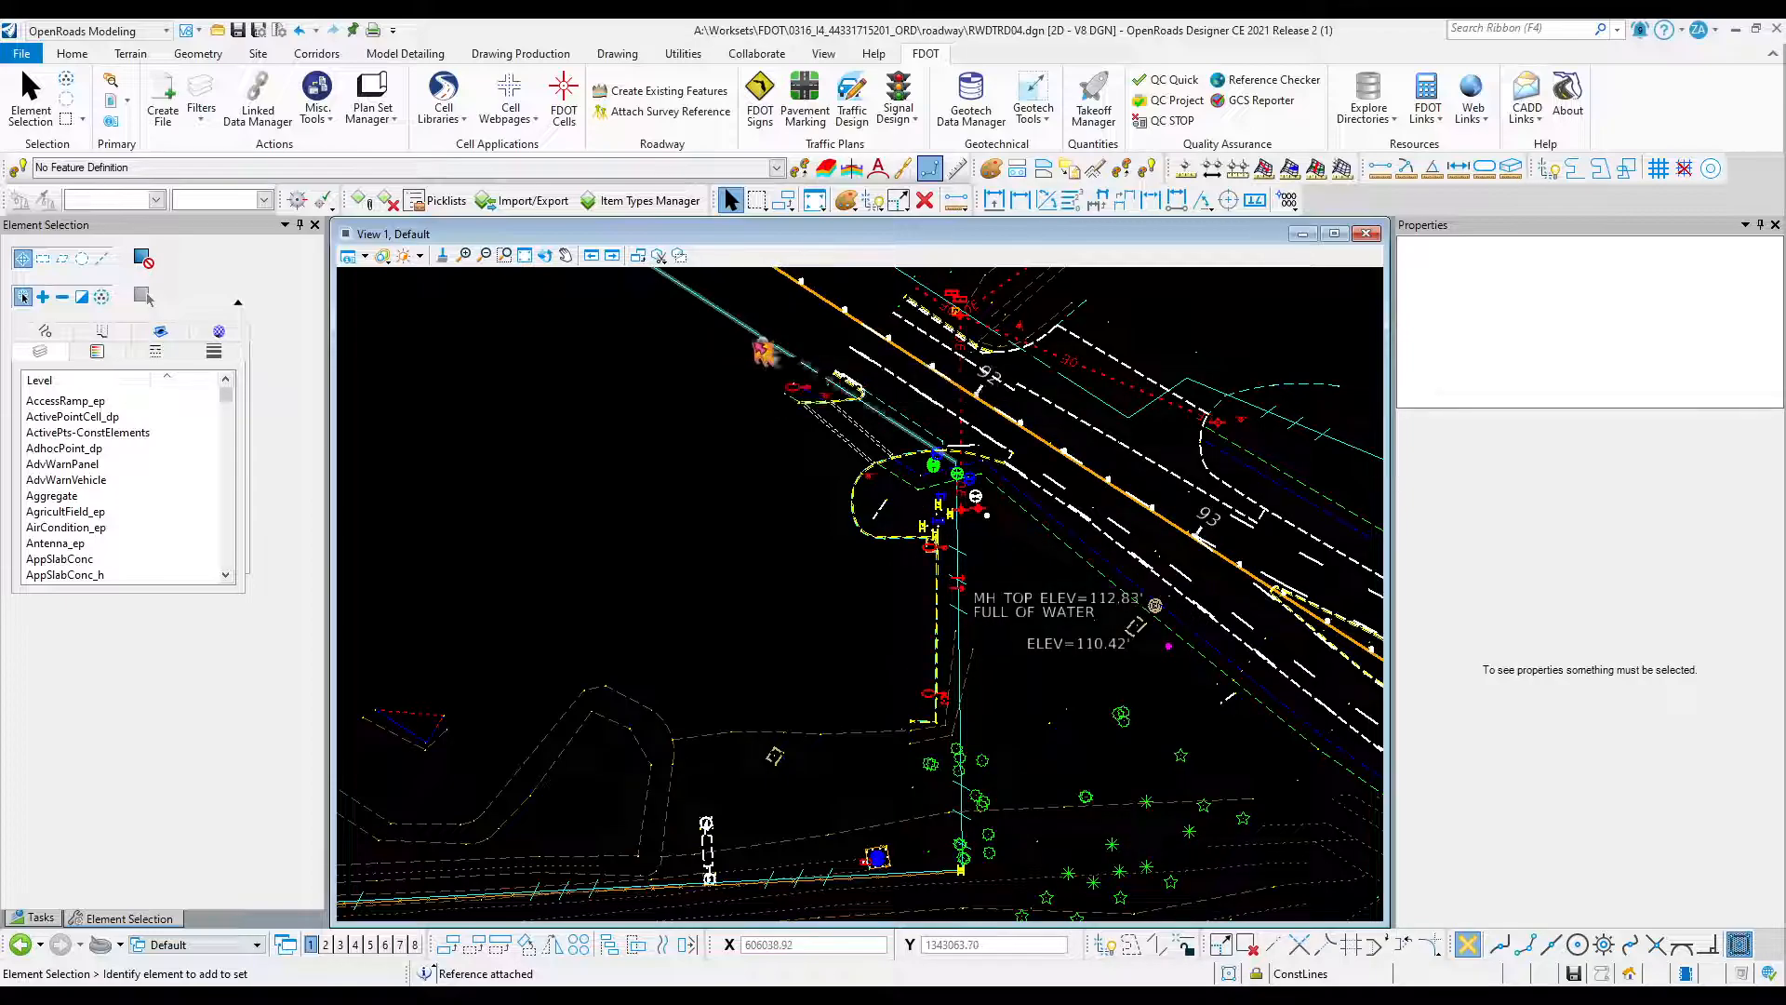
click(323, 111)
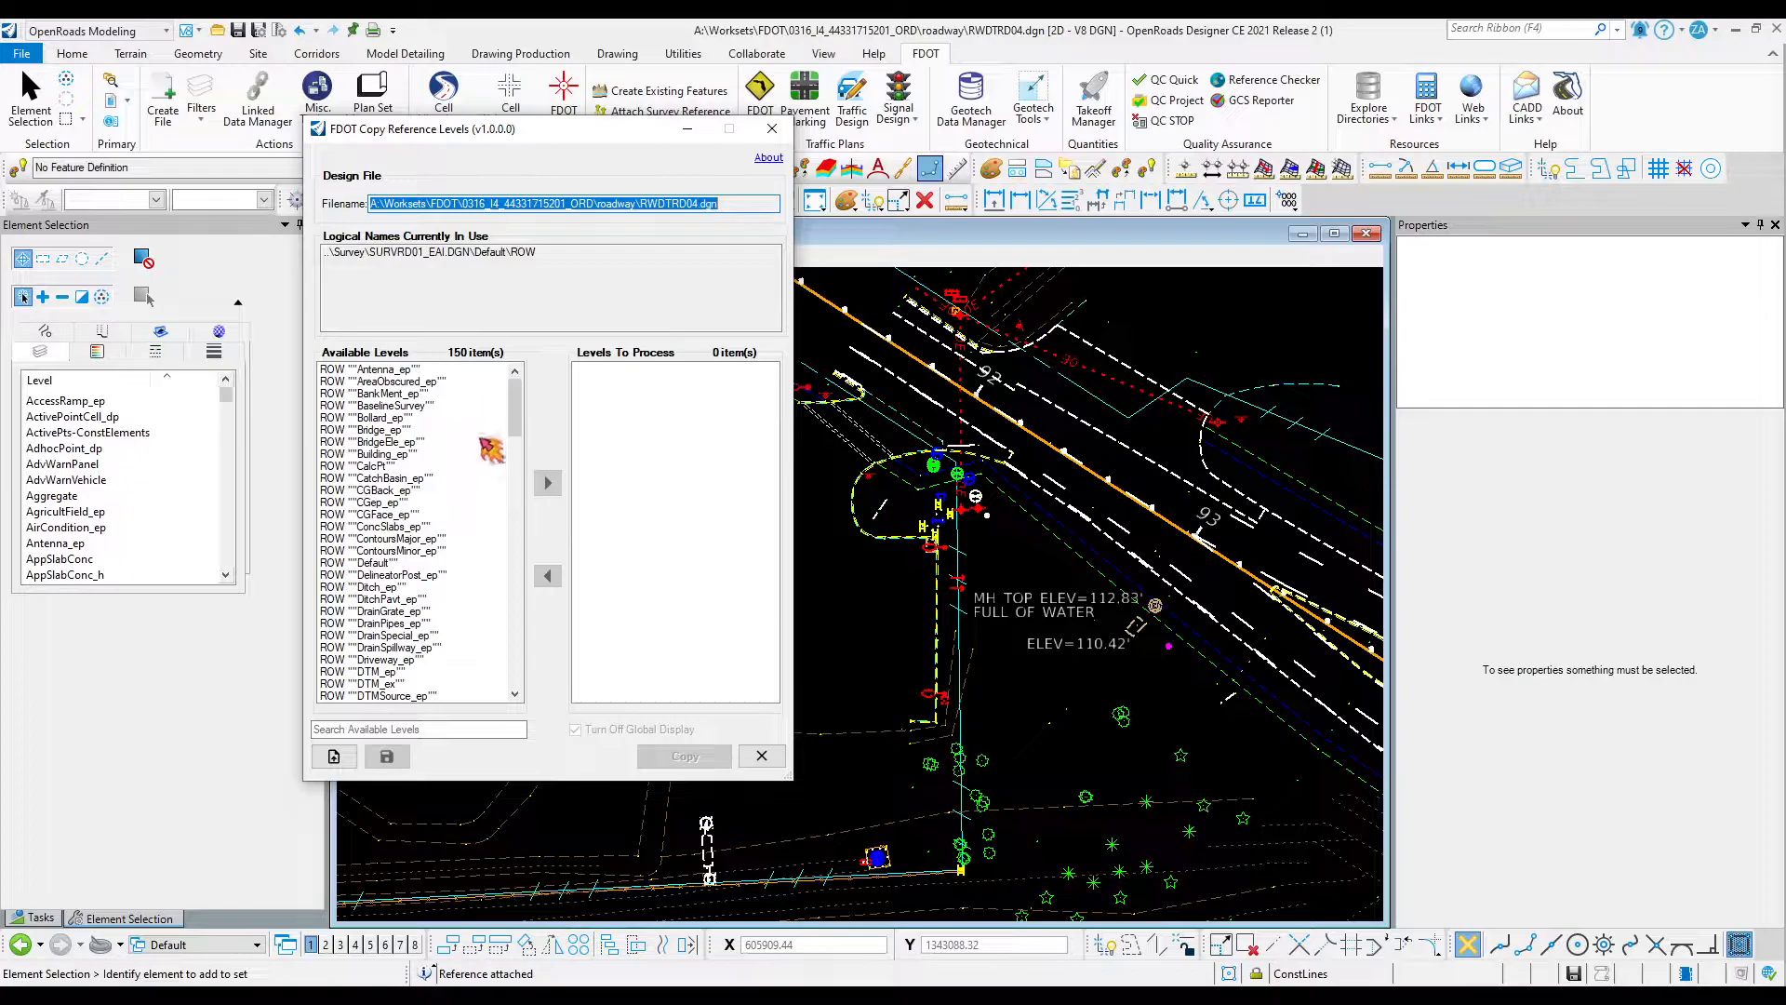
drag(515, 414, 518, 485)
click(409, 551)
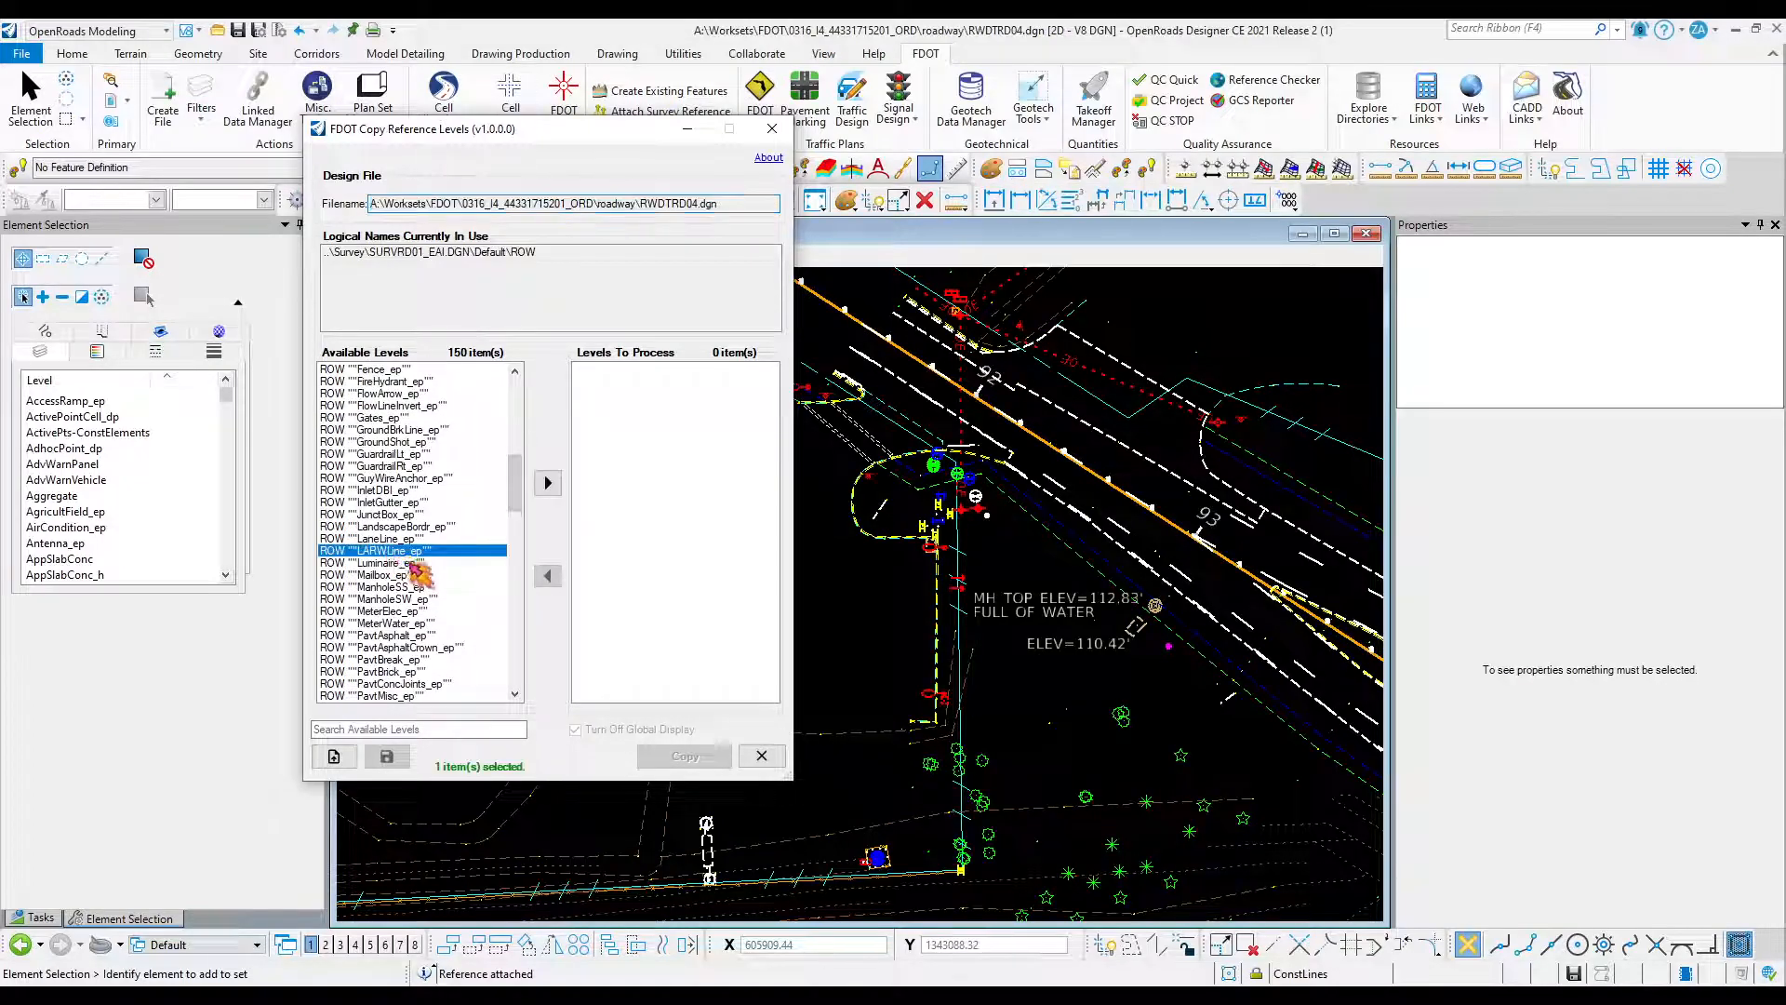
scroll(372, 502, up, 10)
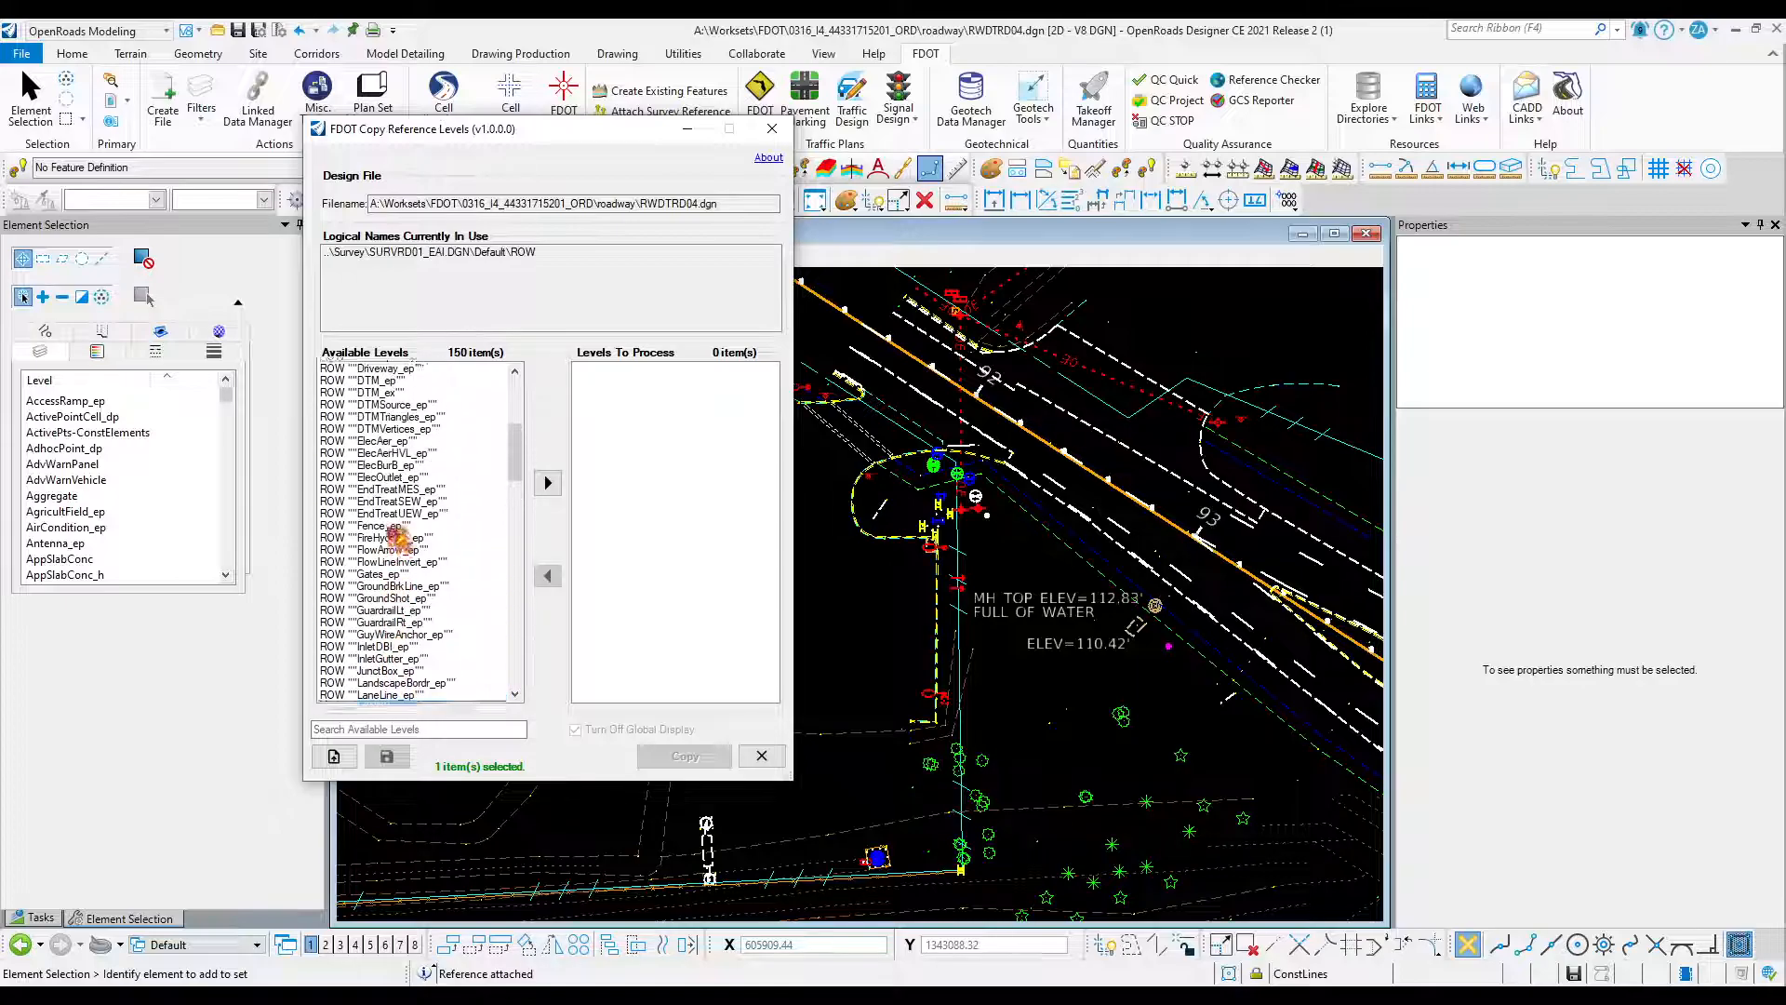
scroll(395, 536, up, 3)
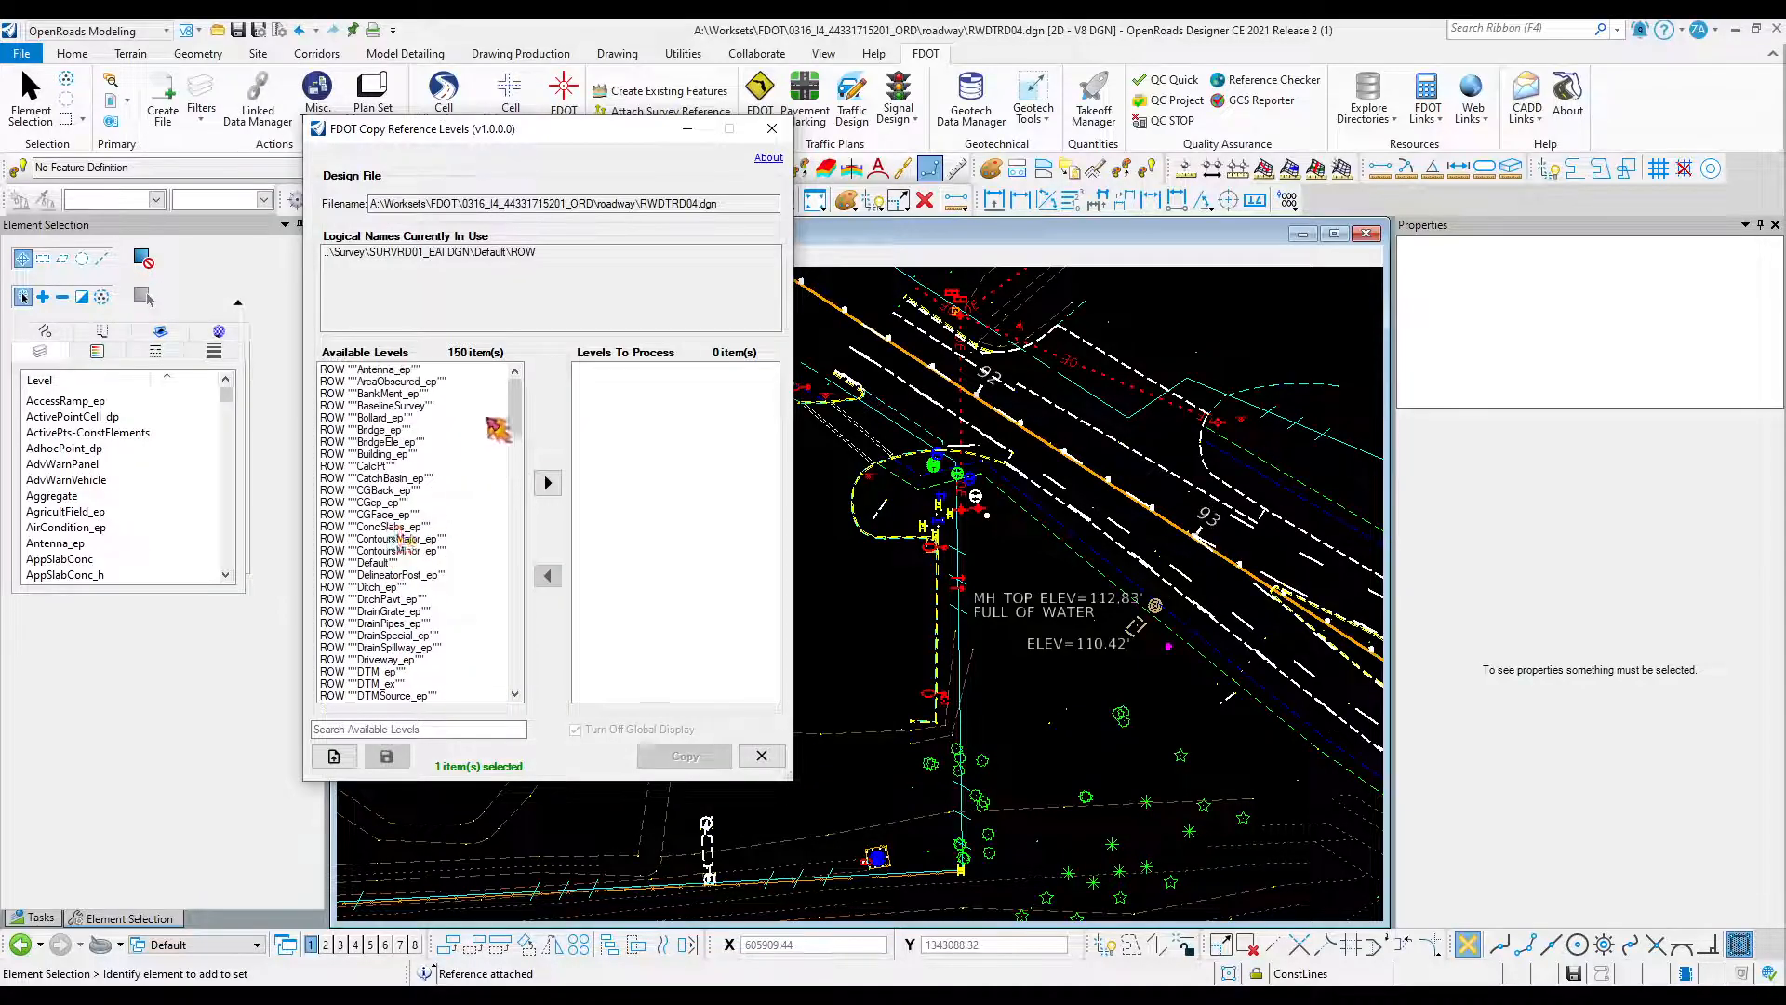
drag(518, 414, 519, 467)
drag(527, 500, 532, 553)
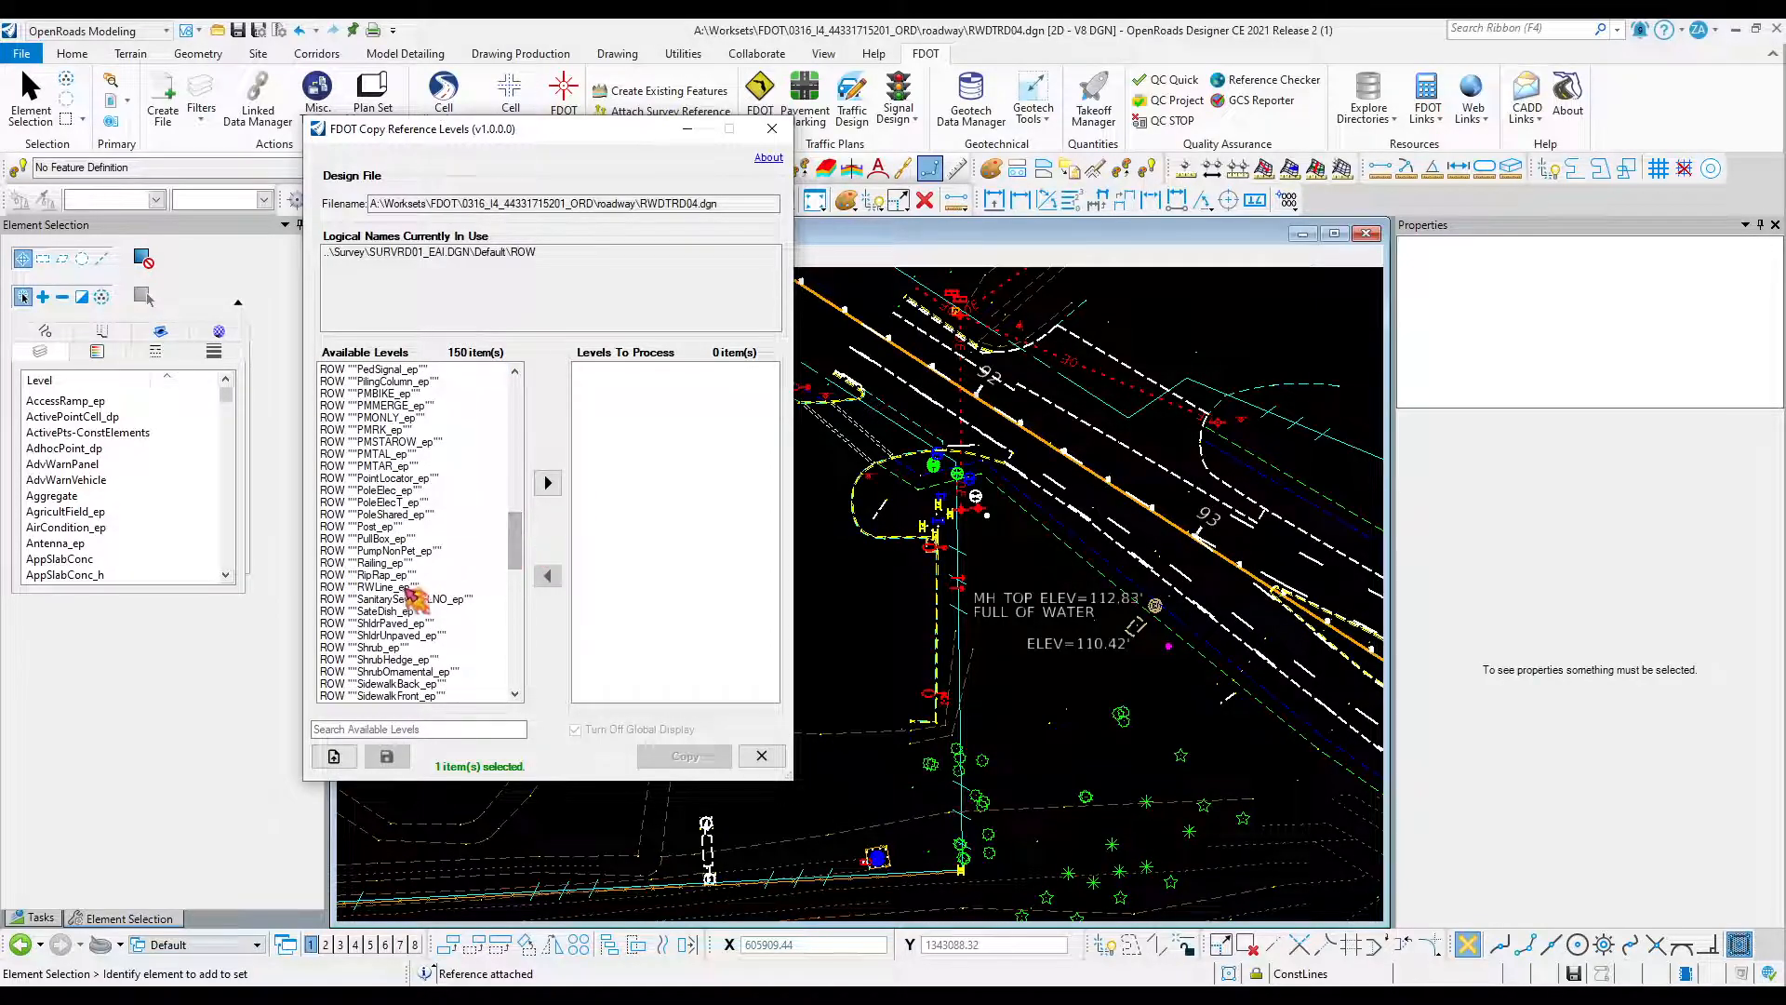
ctrl+click(406, 587)
scroll(381, 457, up, 5)
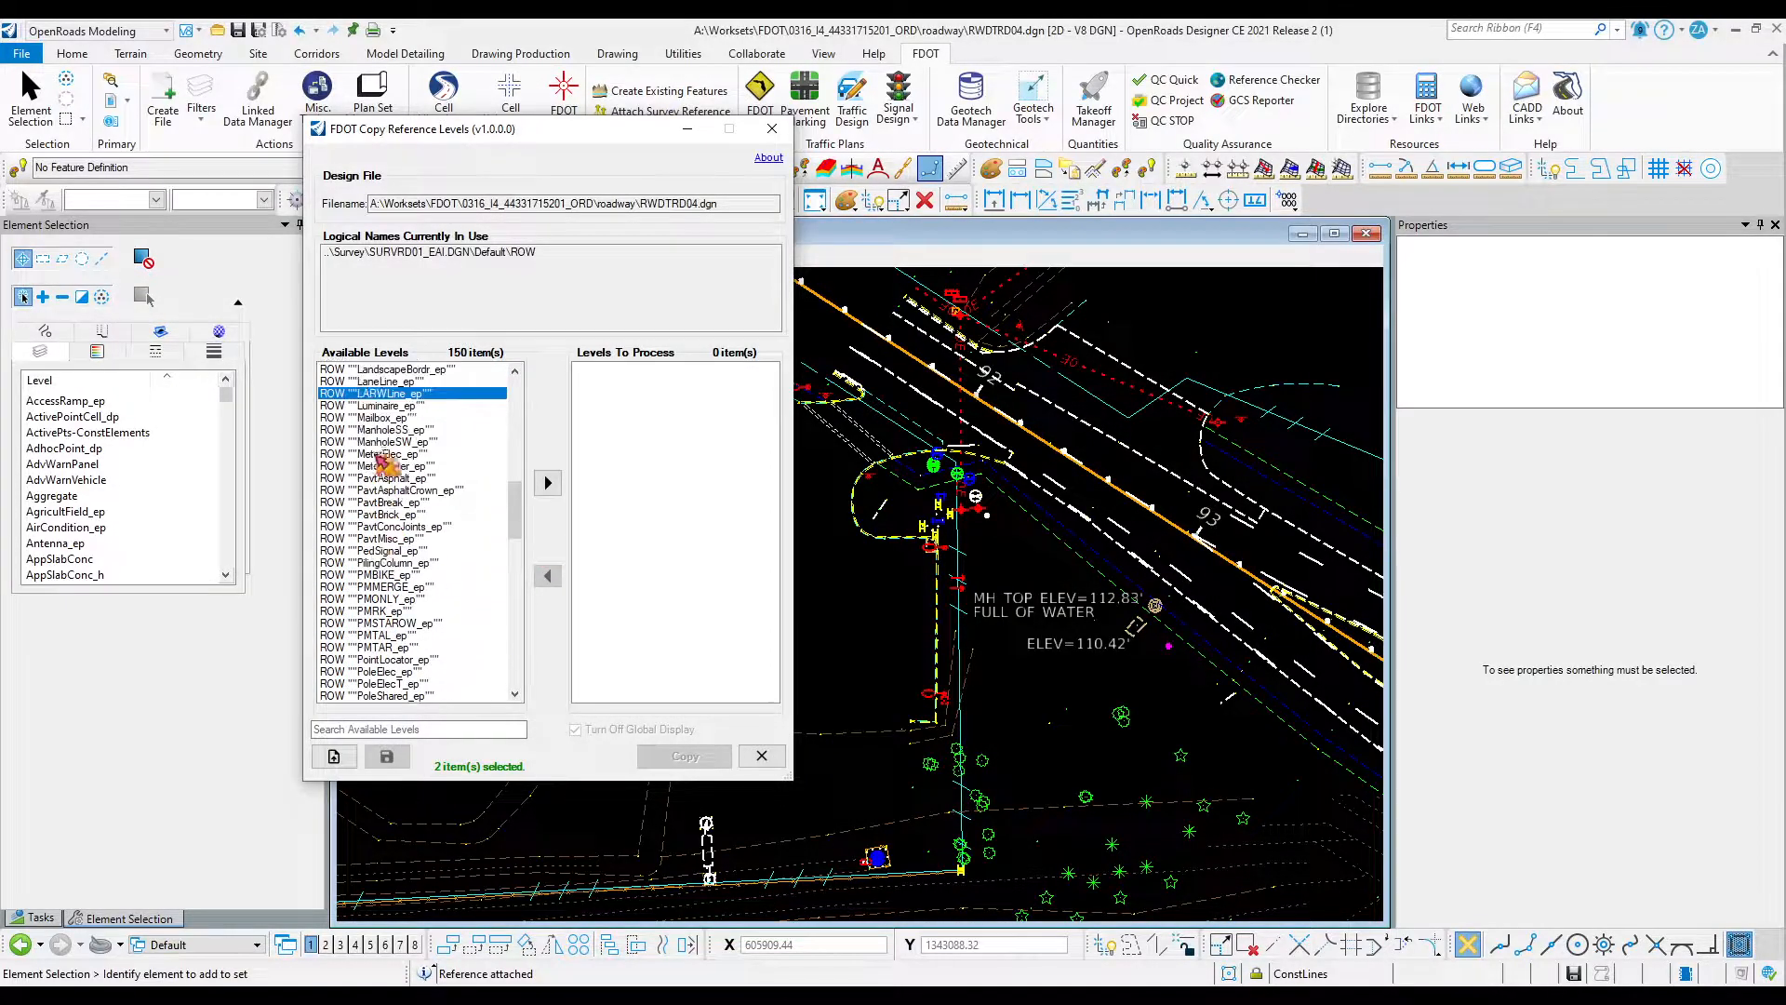
click(548, 483)
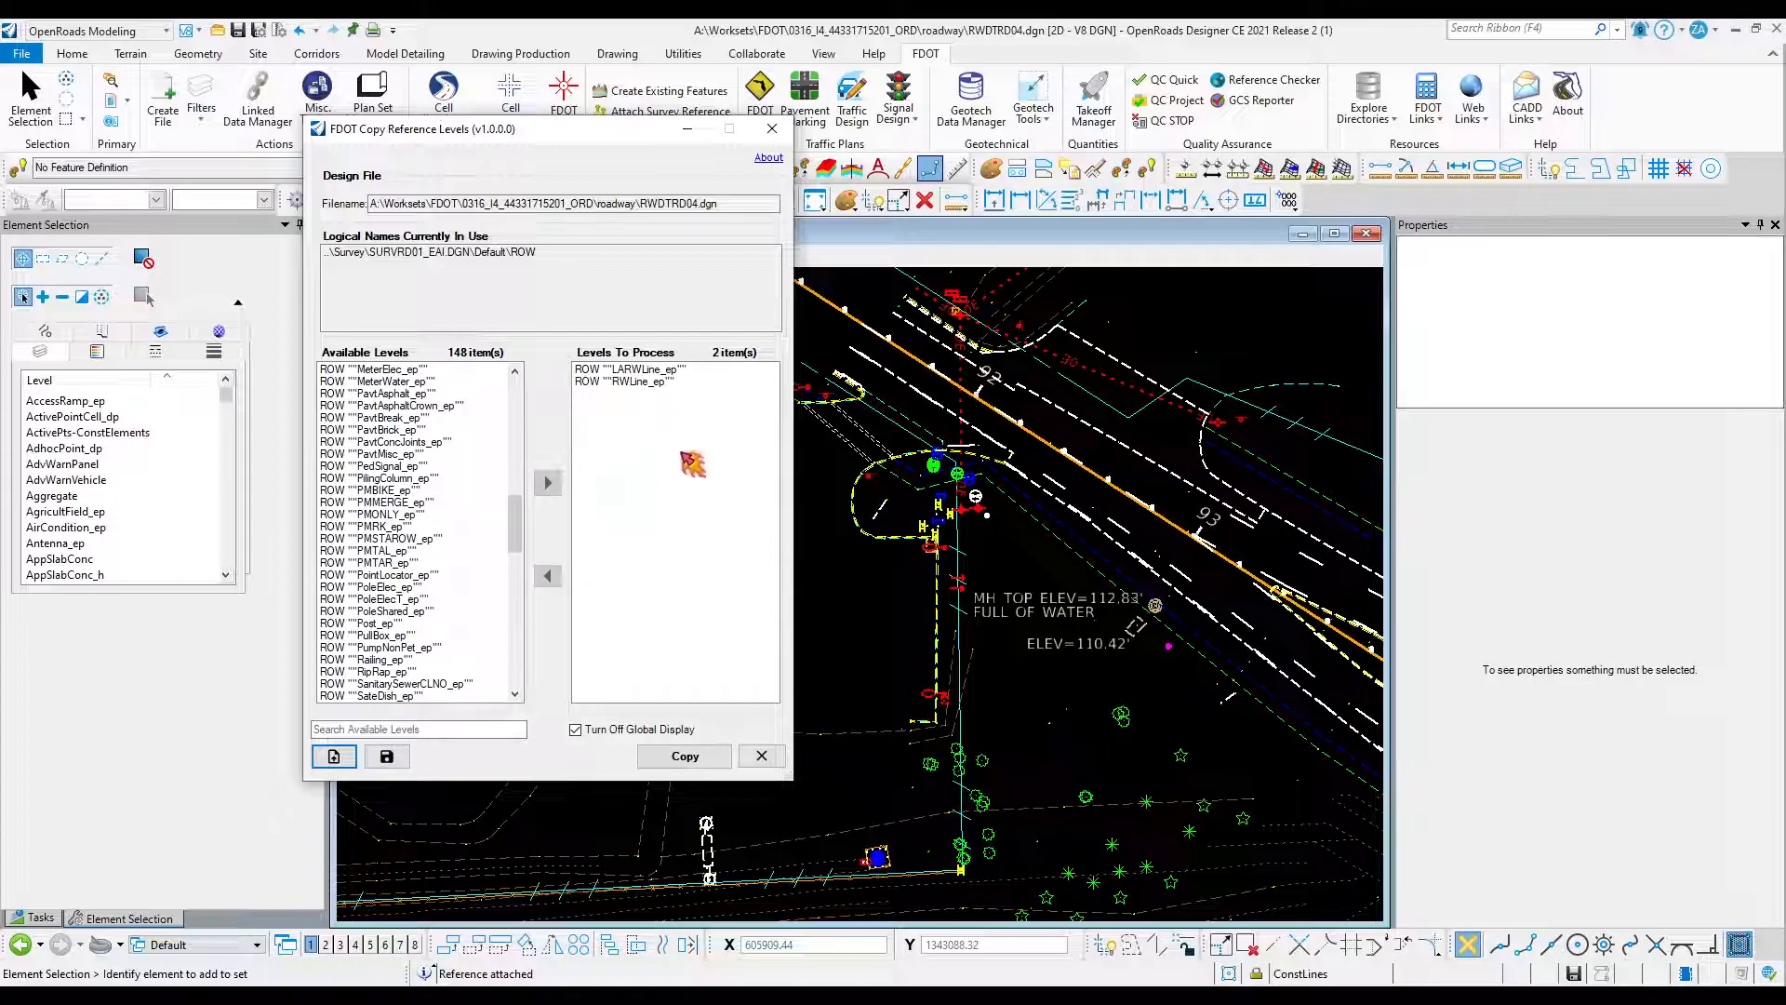
Copy the two queued right-of-way levels into the design file and close FDOT Copy Reference Levels.
click(700, 761)
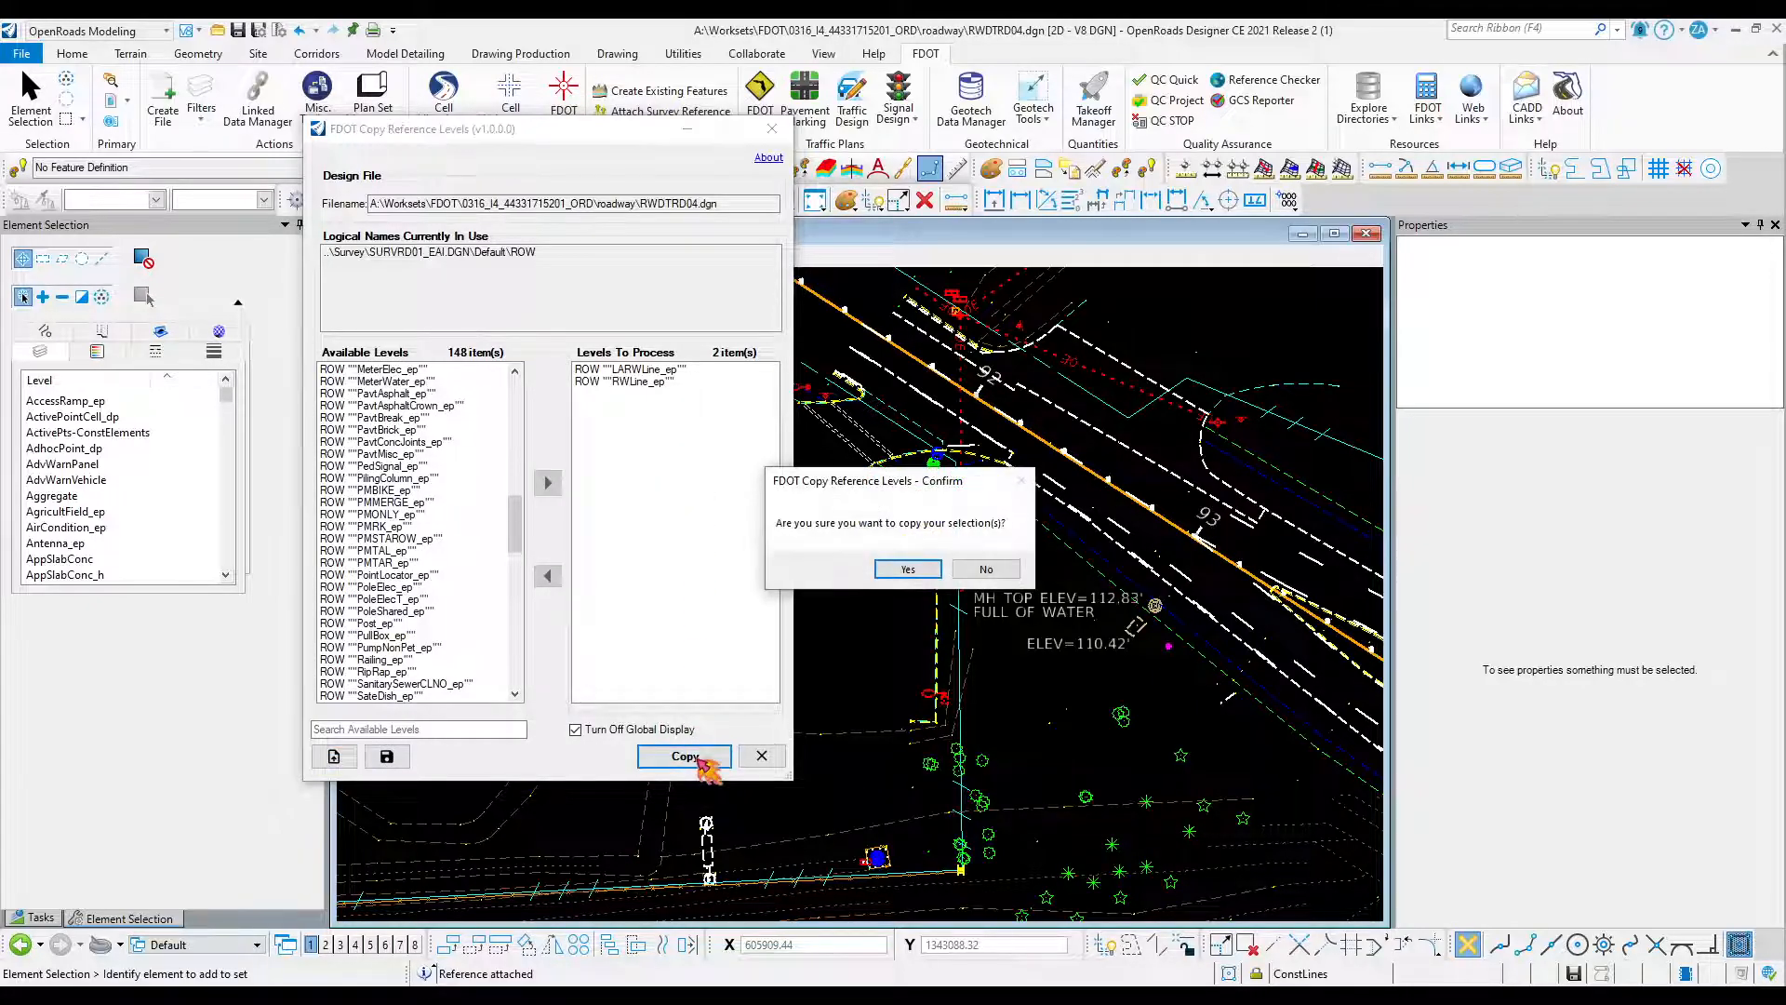
click(928, 573)
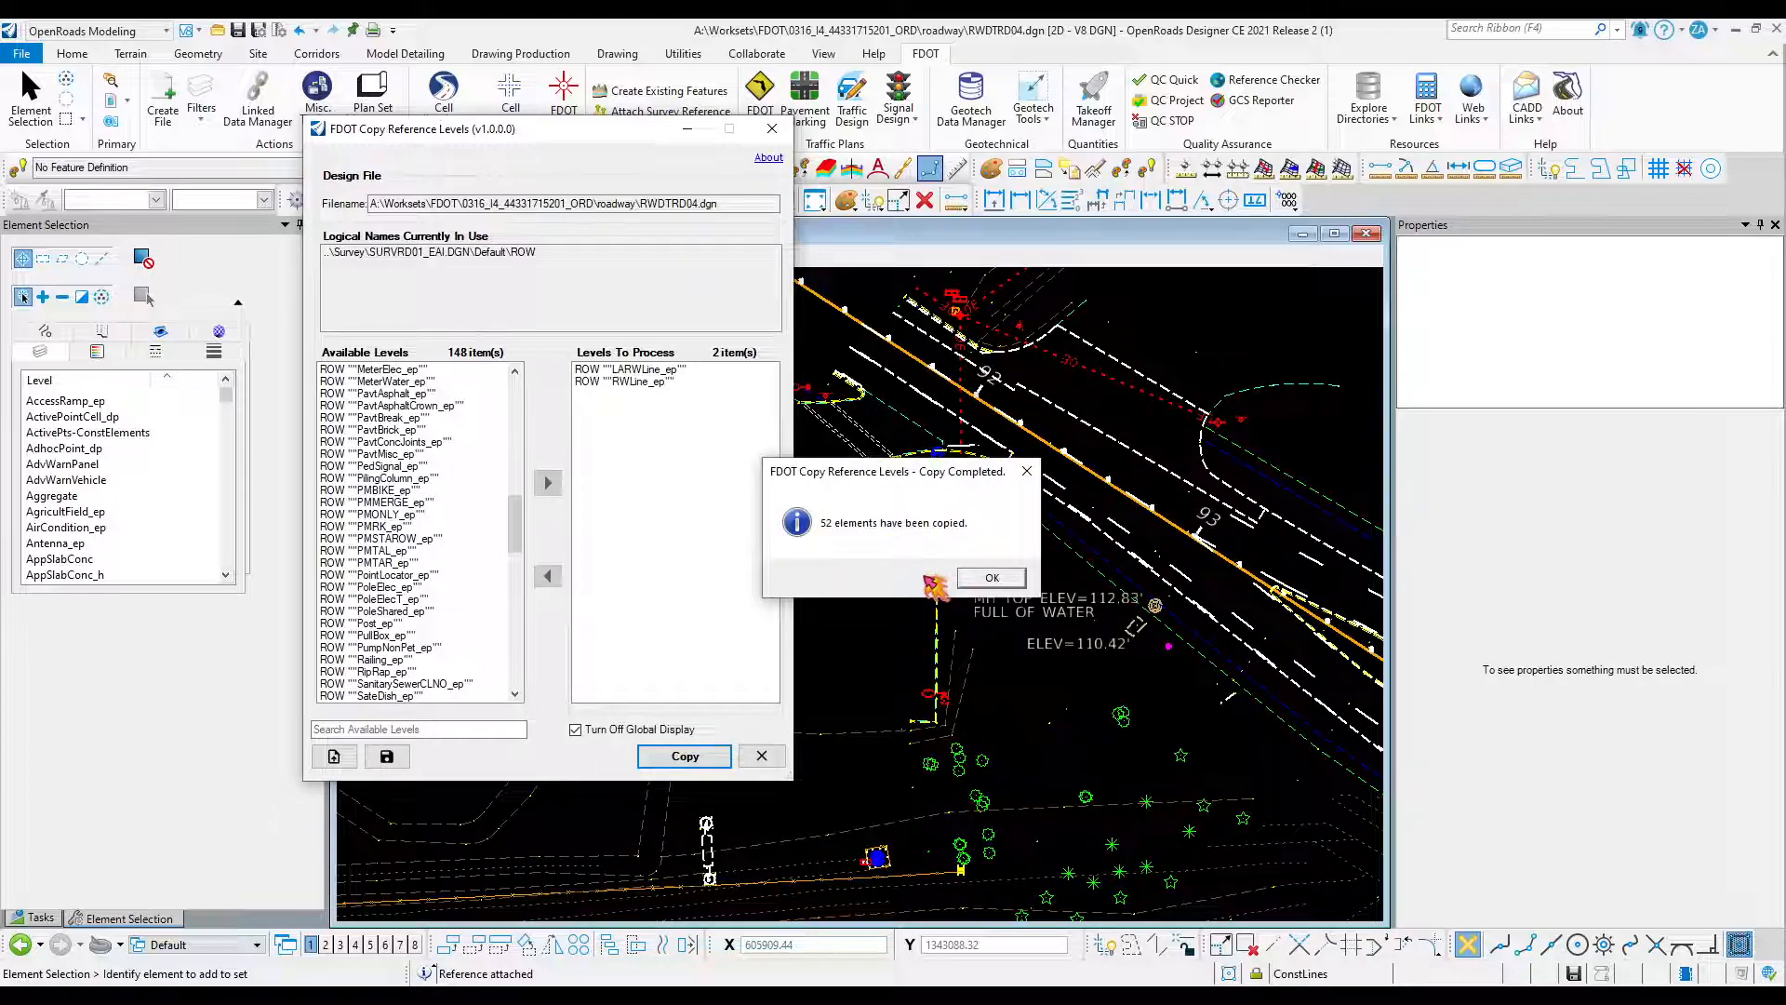
click(992, 578)
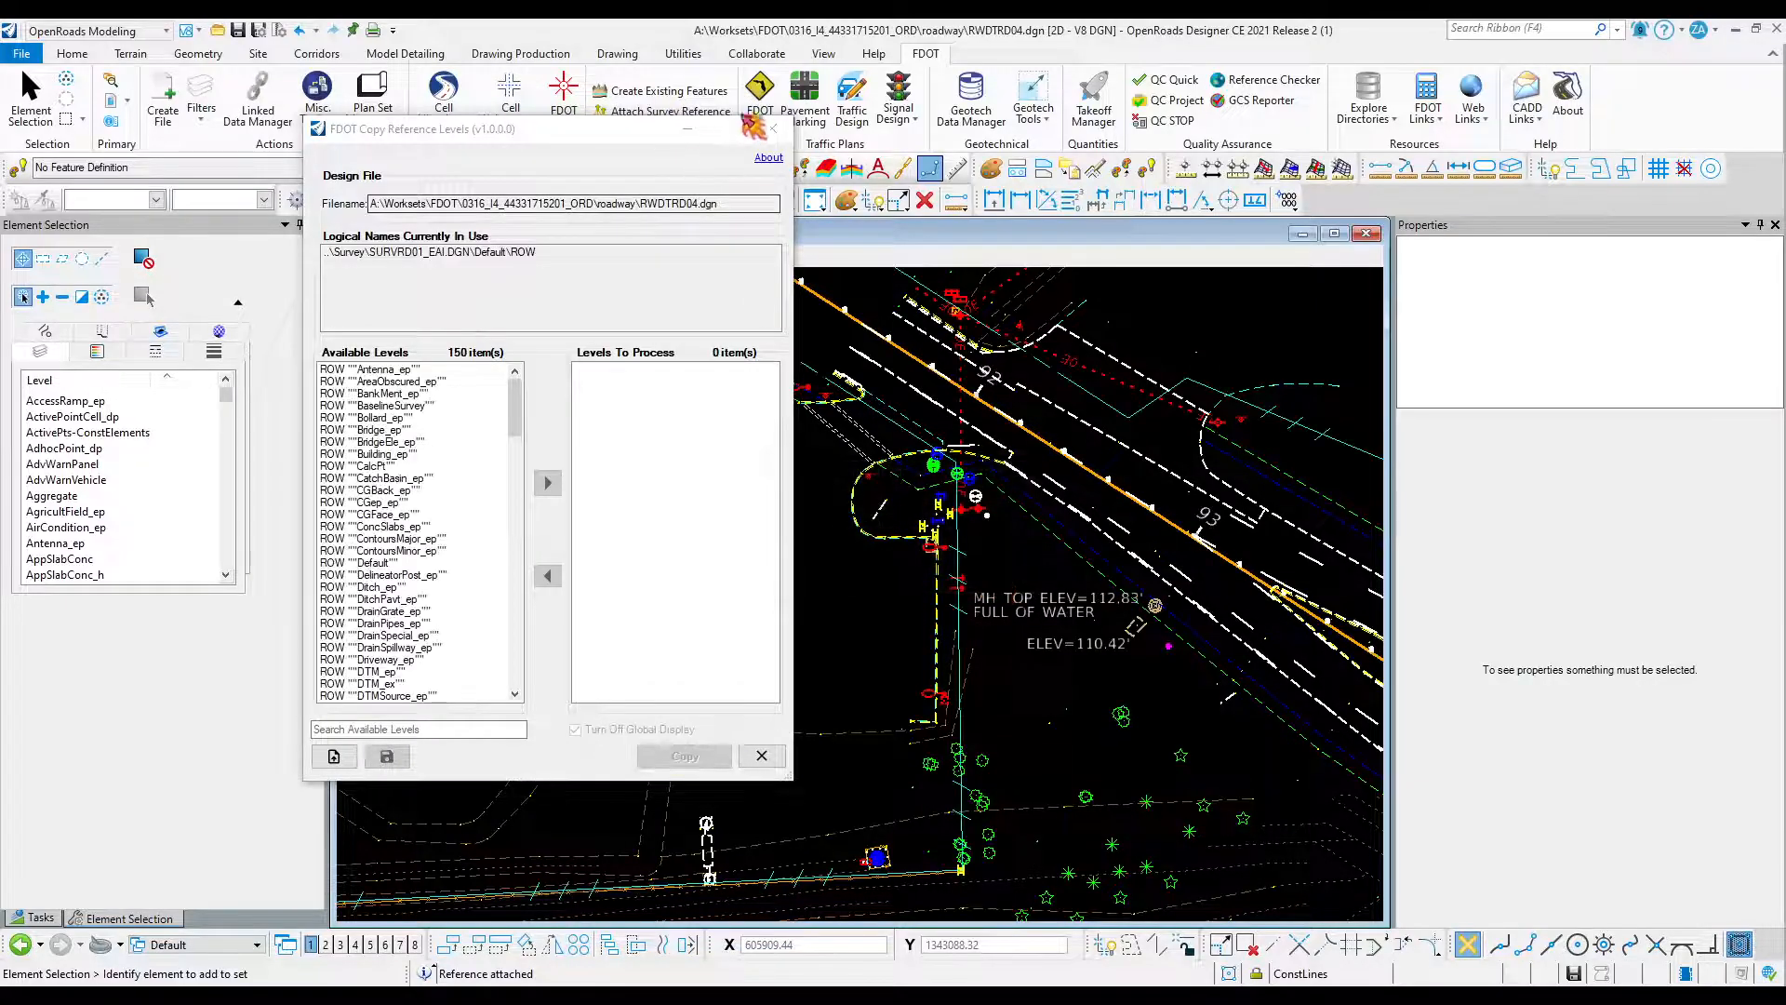
click(772, 128)
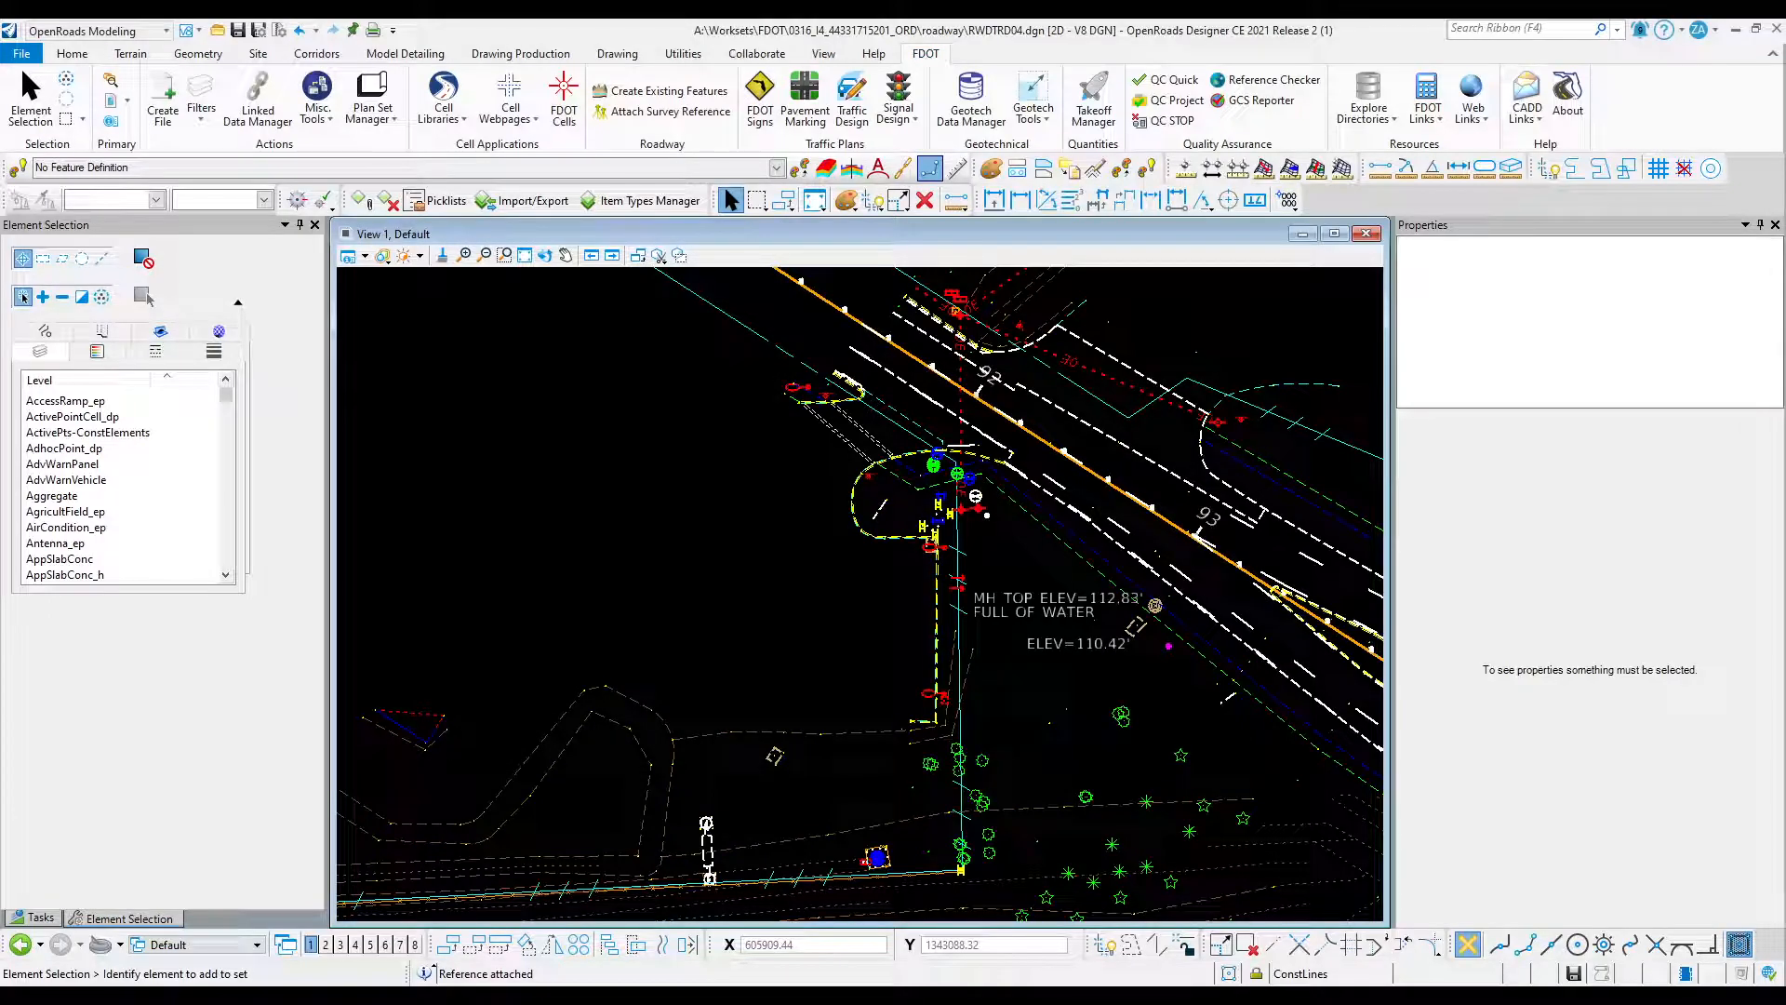
Detach the SURVRD01_EAI.DGN reference from the design file and move the References window out of the way.
drag(875, 431, 965, 357)
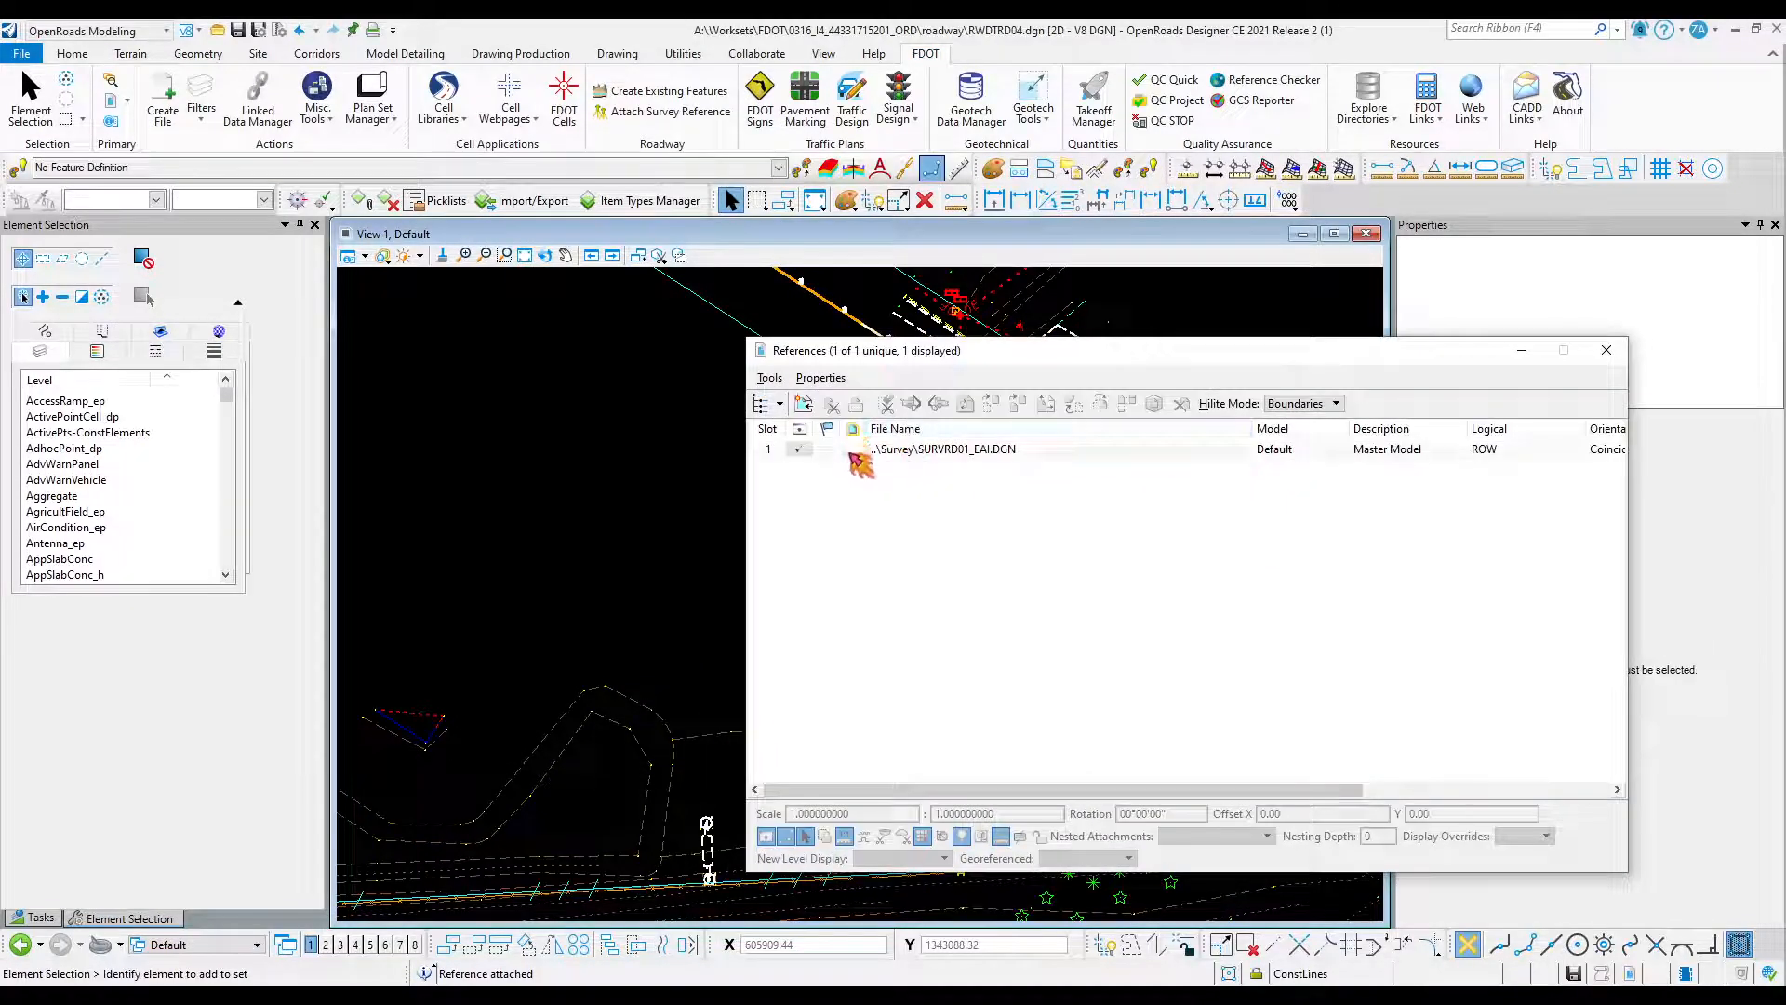
click(851, 451)
click(1181, 402)
click(958, 415)
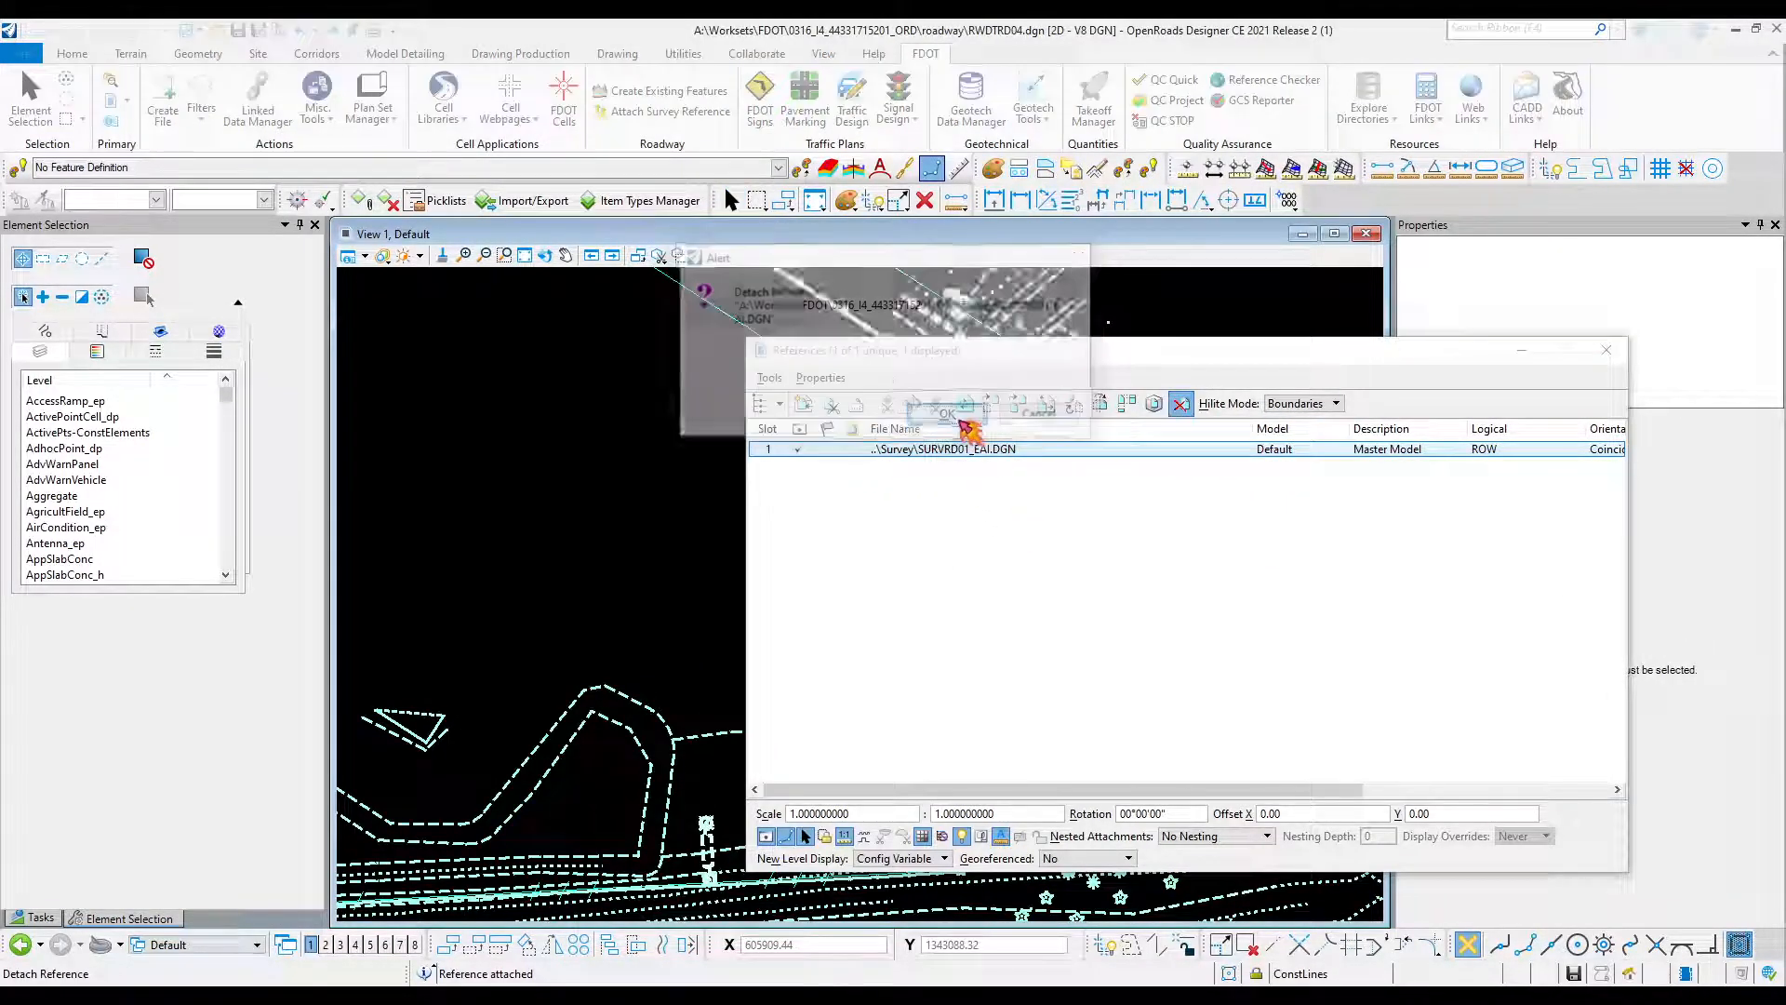
drag(928, 354, 1784, 390)
Inspect the copied right-of-way lines, checking the properties of a side-road line and the extent of the whole set.
scroll(753, 551, down, 5)
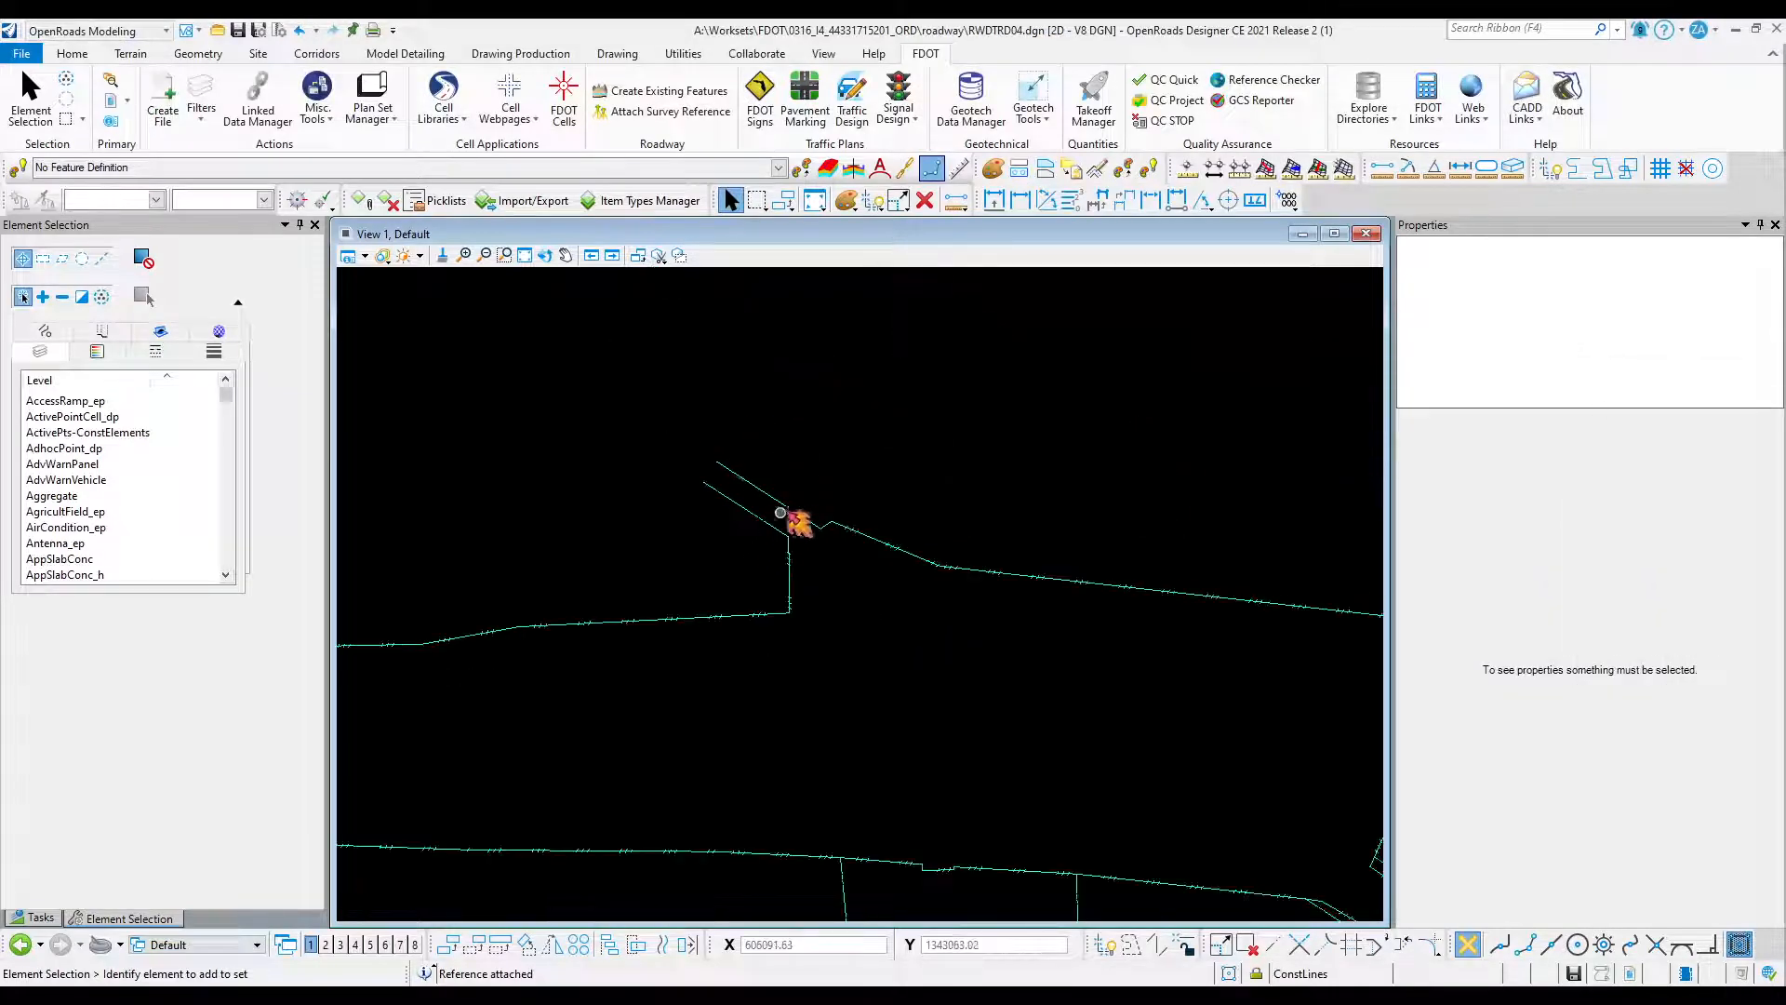
click(741, 486)
scroll(748, 493, up, 2)
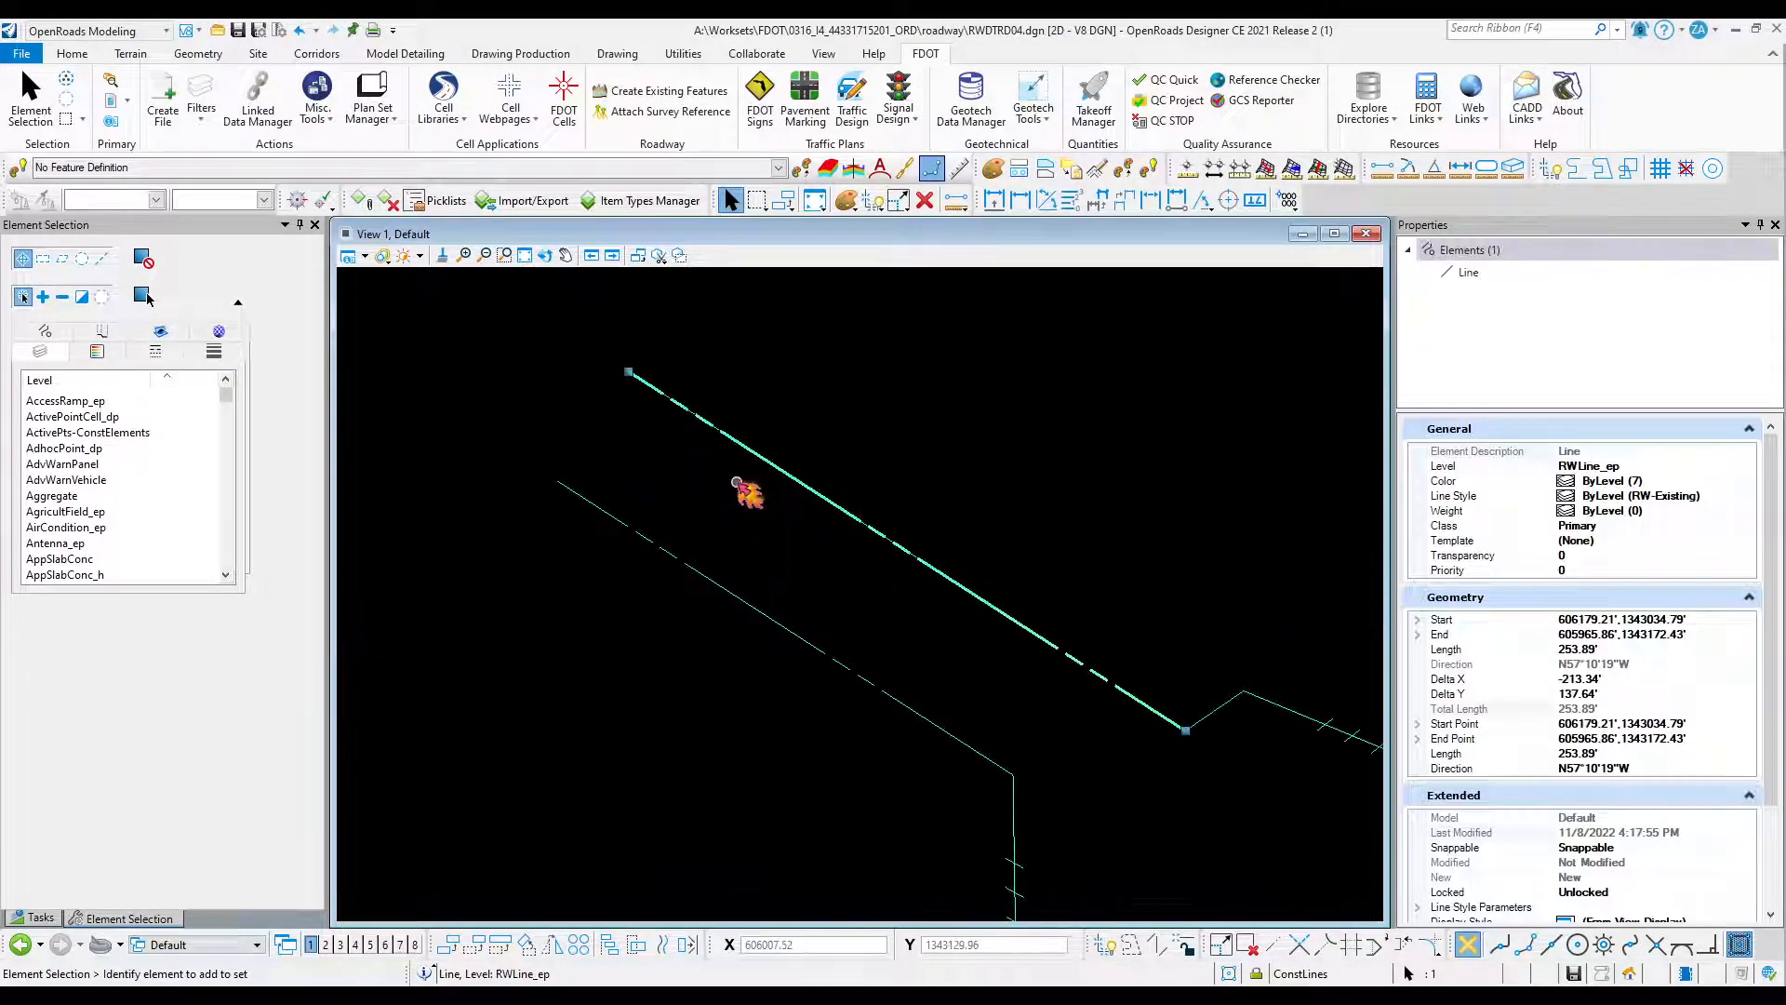
scroll(749, 493, down, 6)
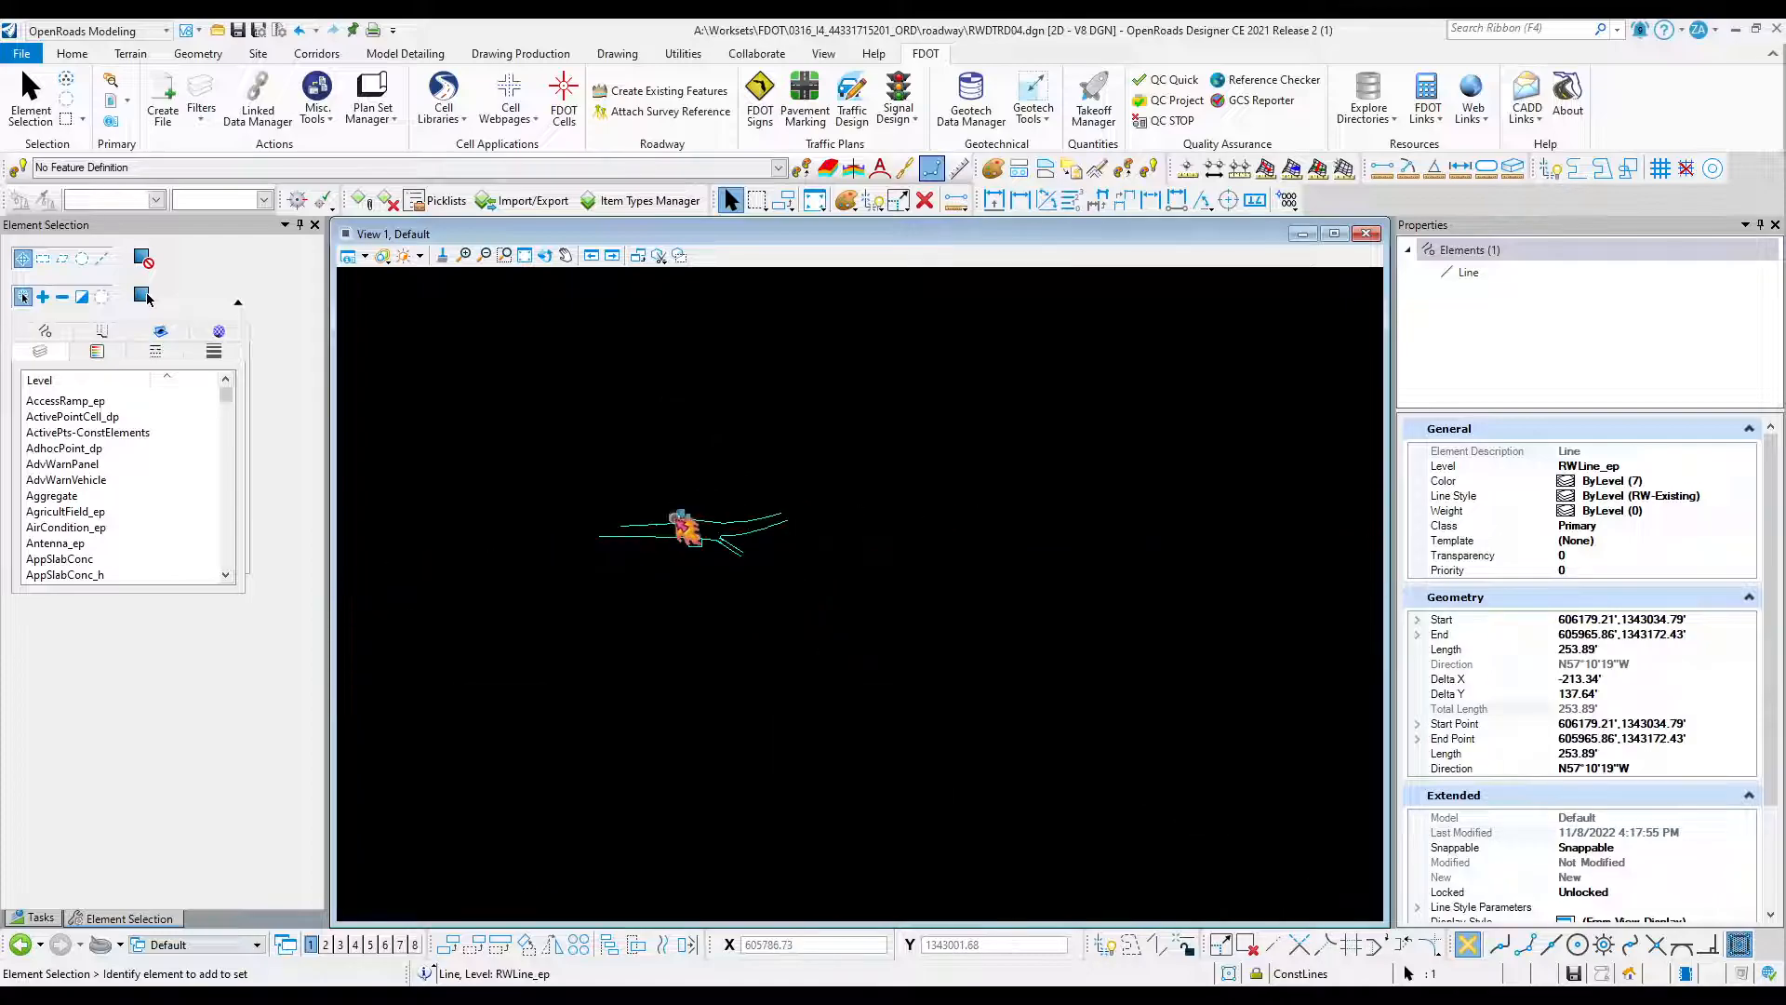
drag(556, 429, 938, 645)
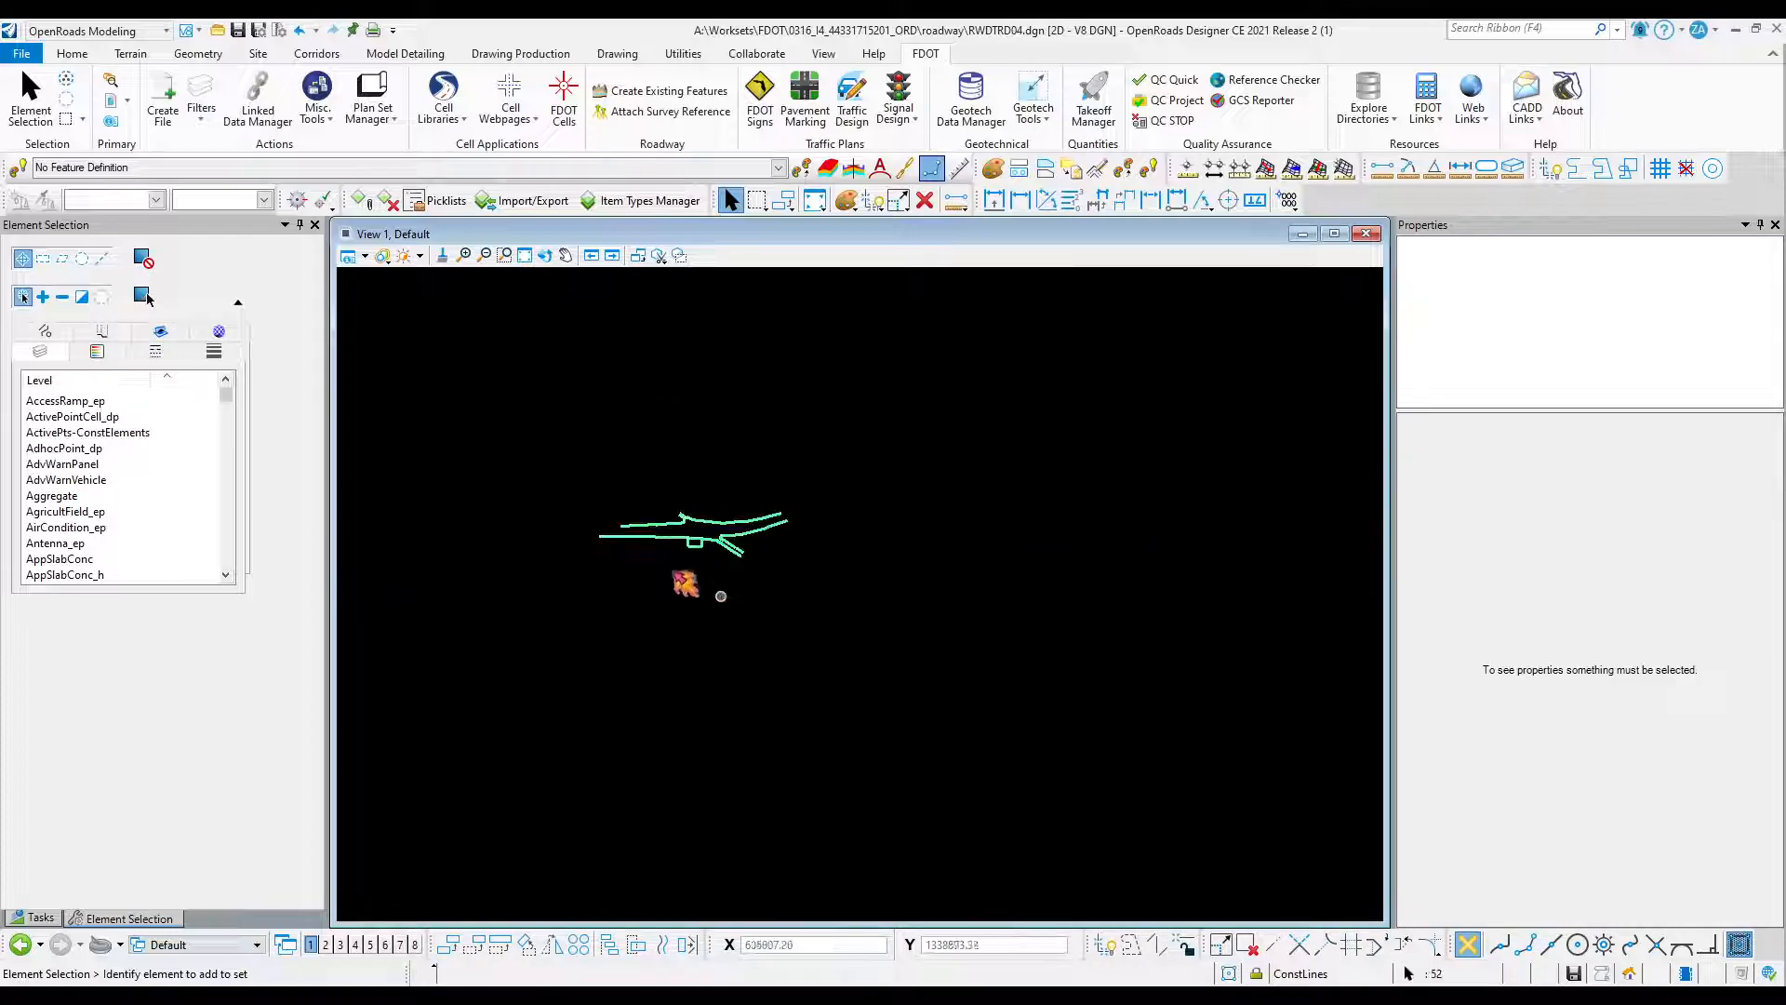
click(652, 468)
scroll(651, 512, up, 5)
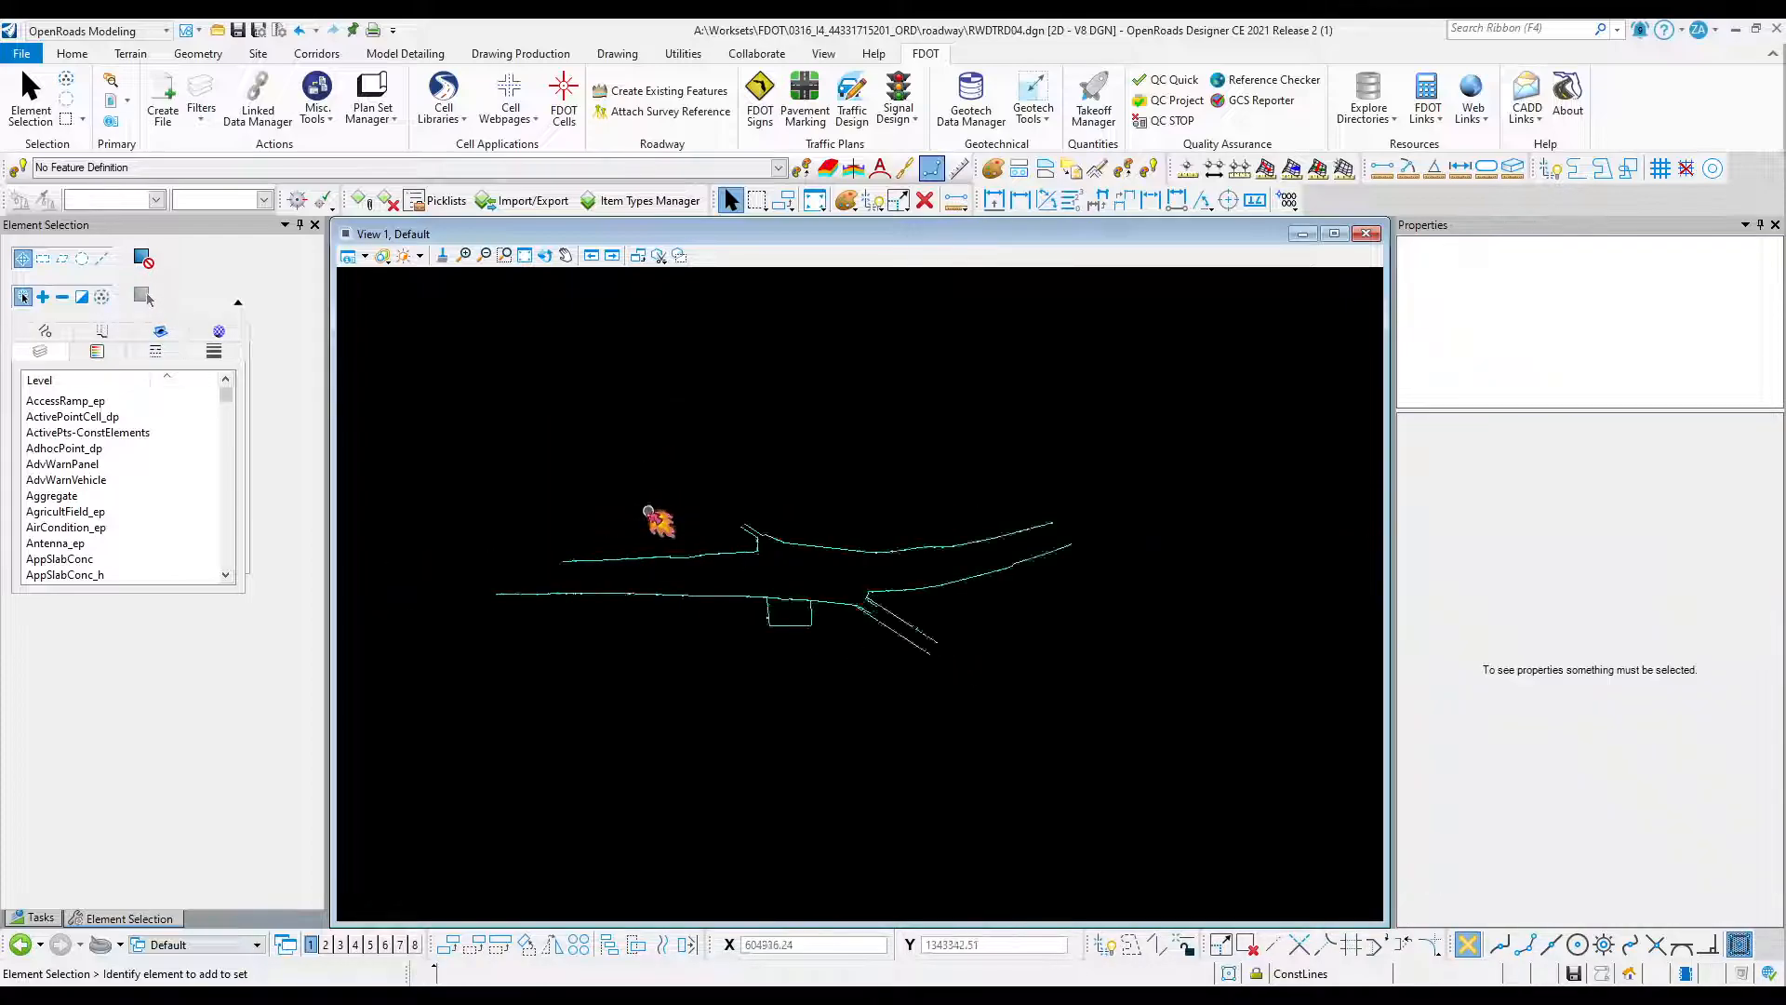
scroll(606, 612, up, 3)
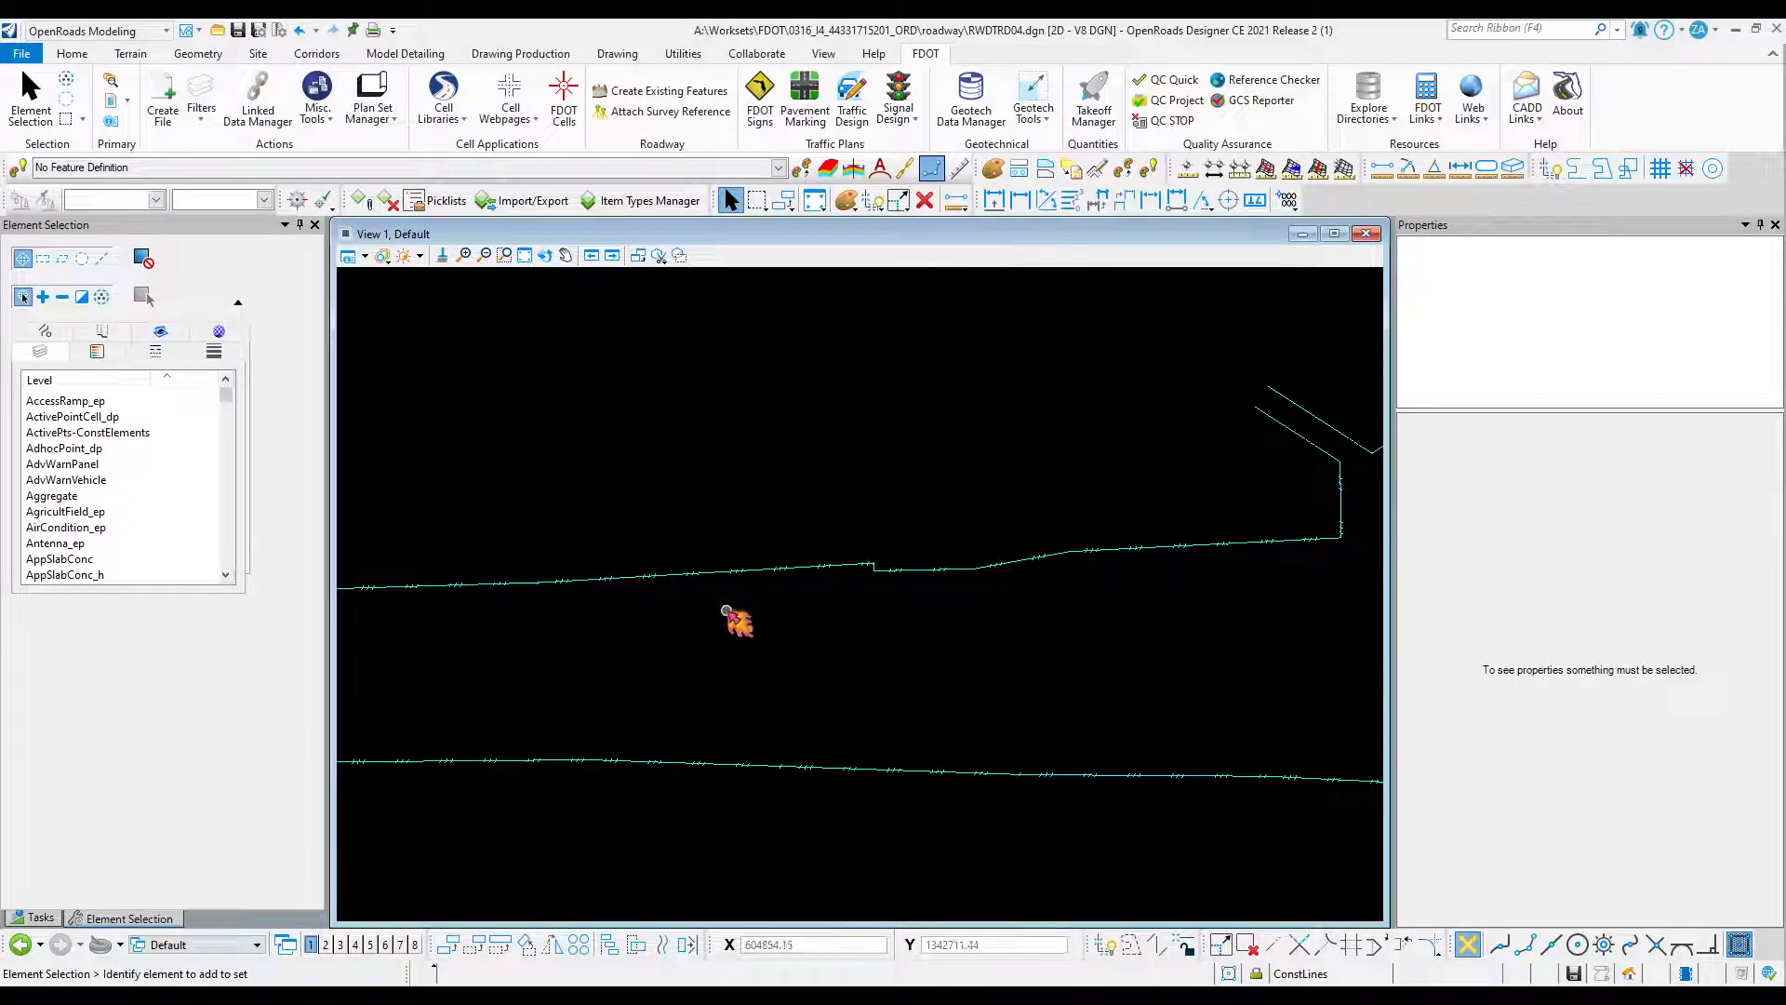
scroll(786, 575, down, 3)
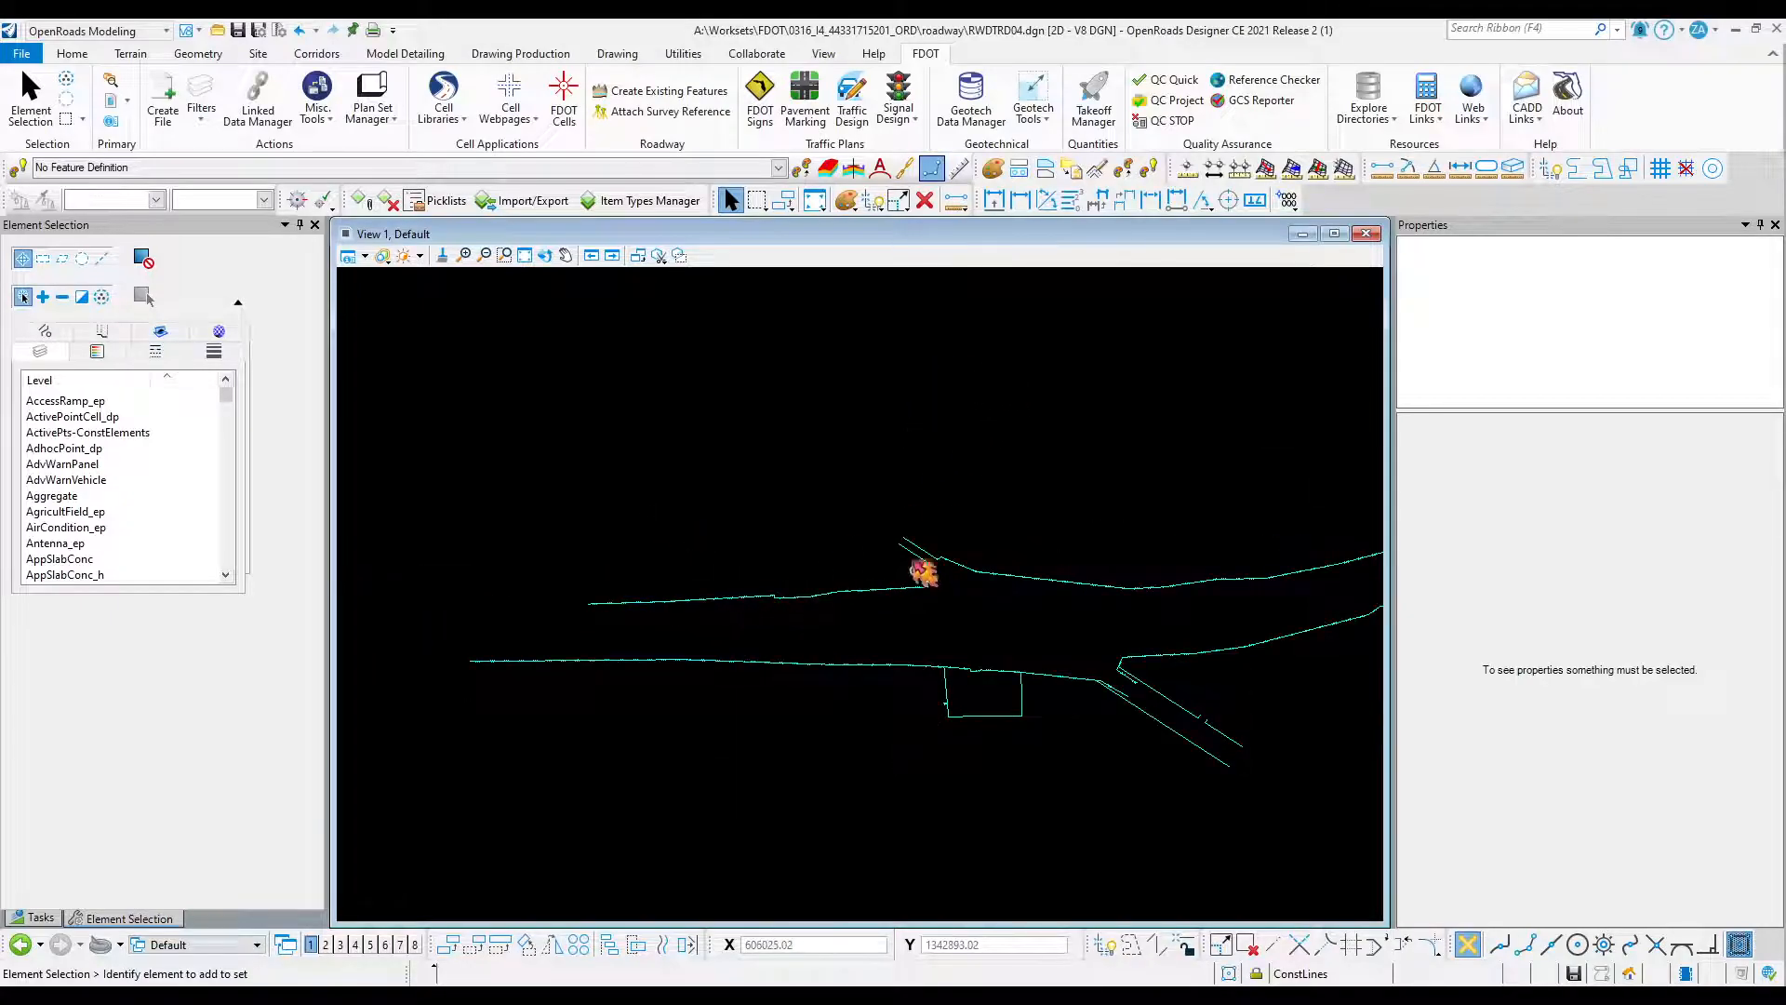
scroll(930, 584, up, 2)
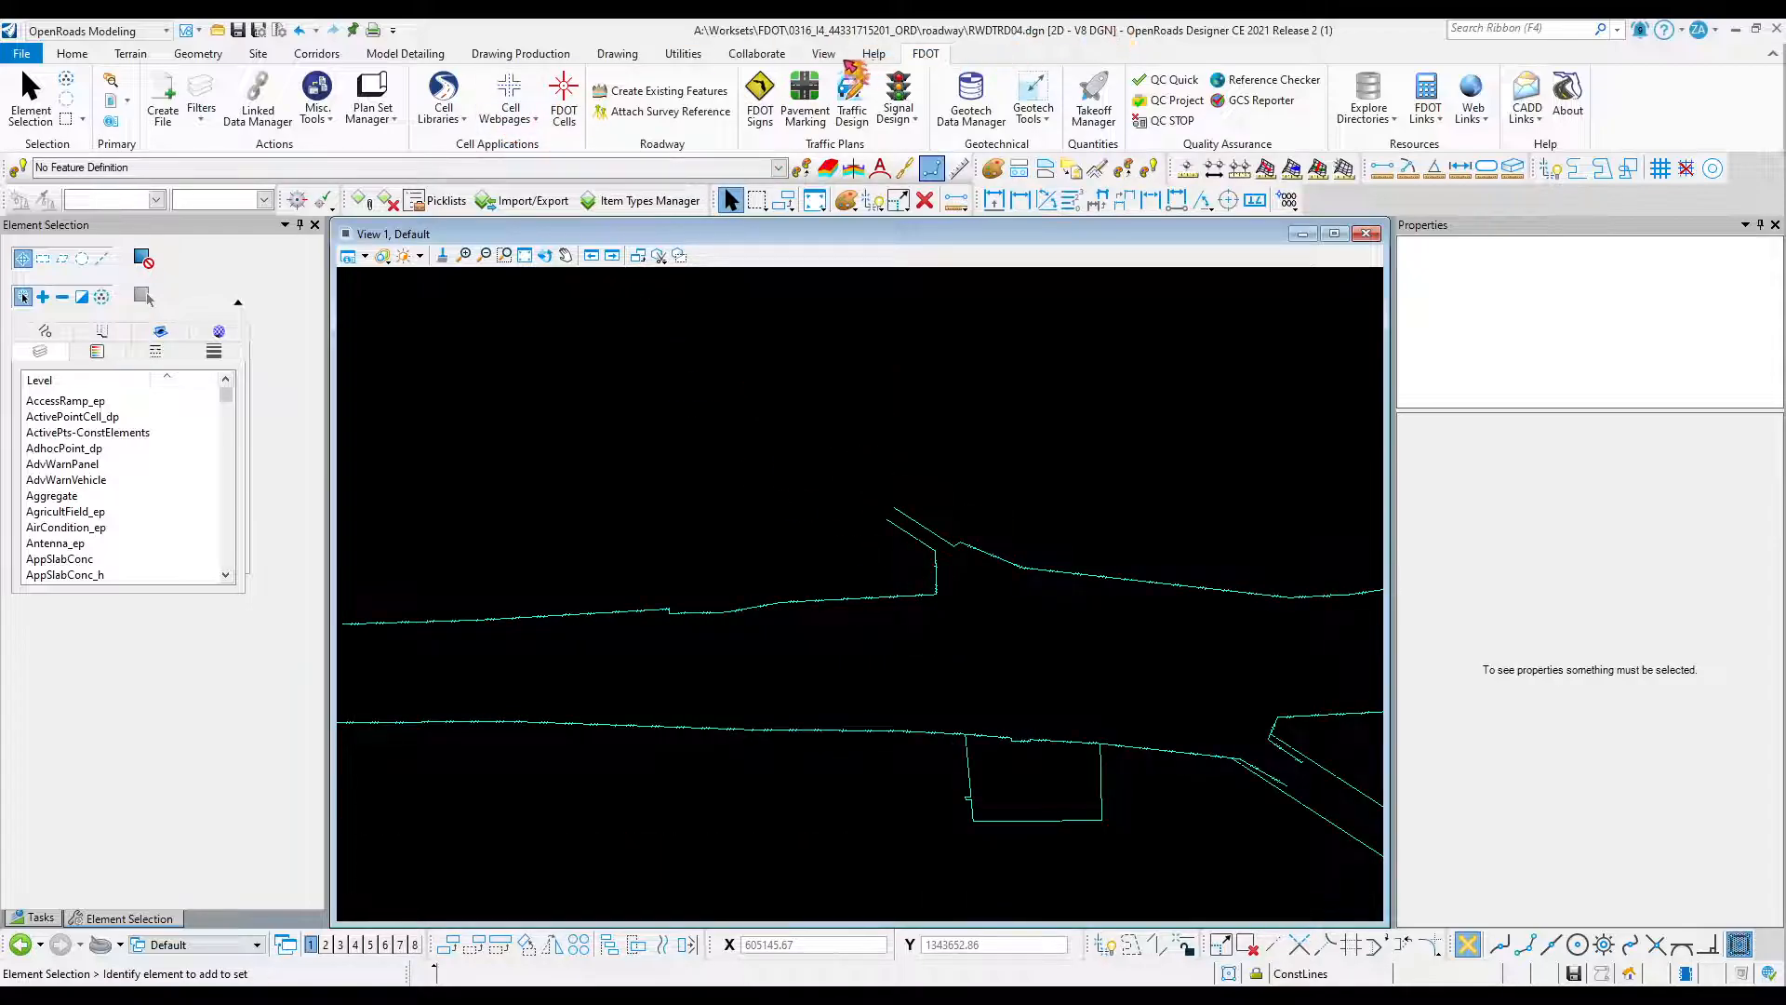
Try to join the LARWLine_ep segments of the north right-of-way line, from the side road to the east end, into a complex chain.
click(518, 53)
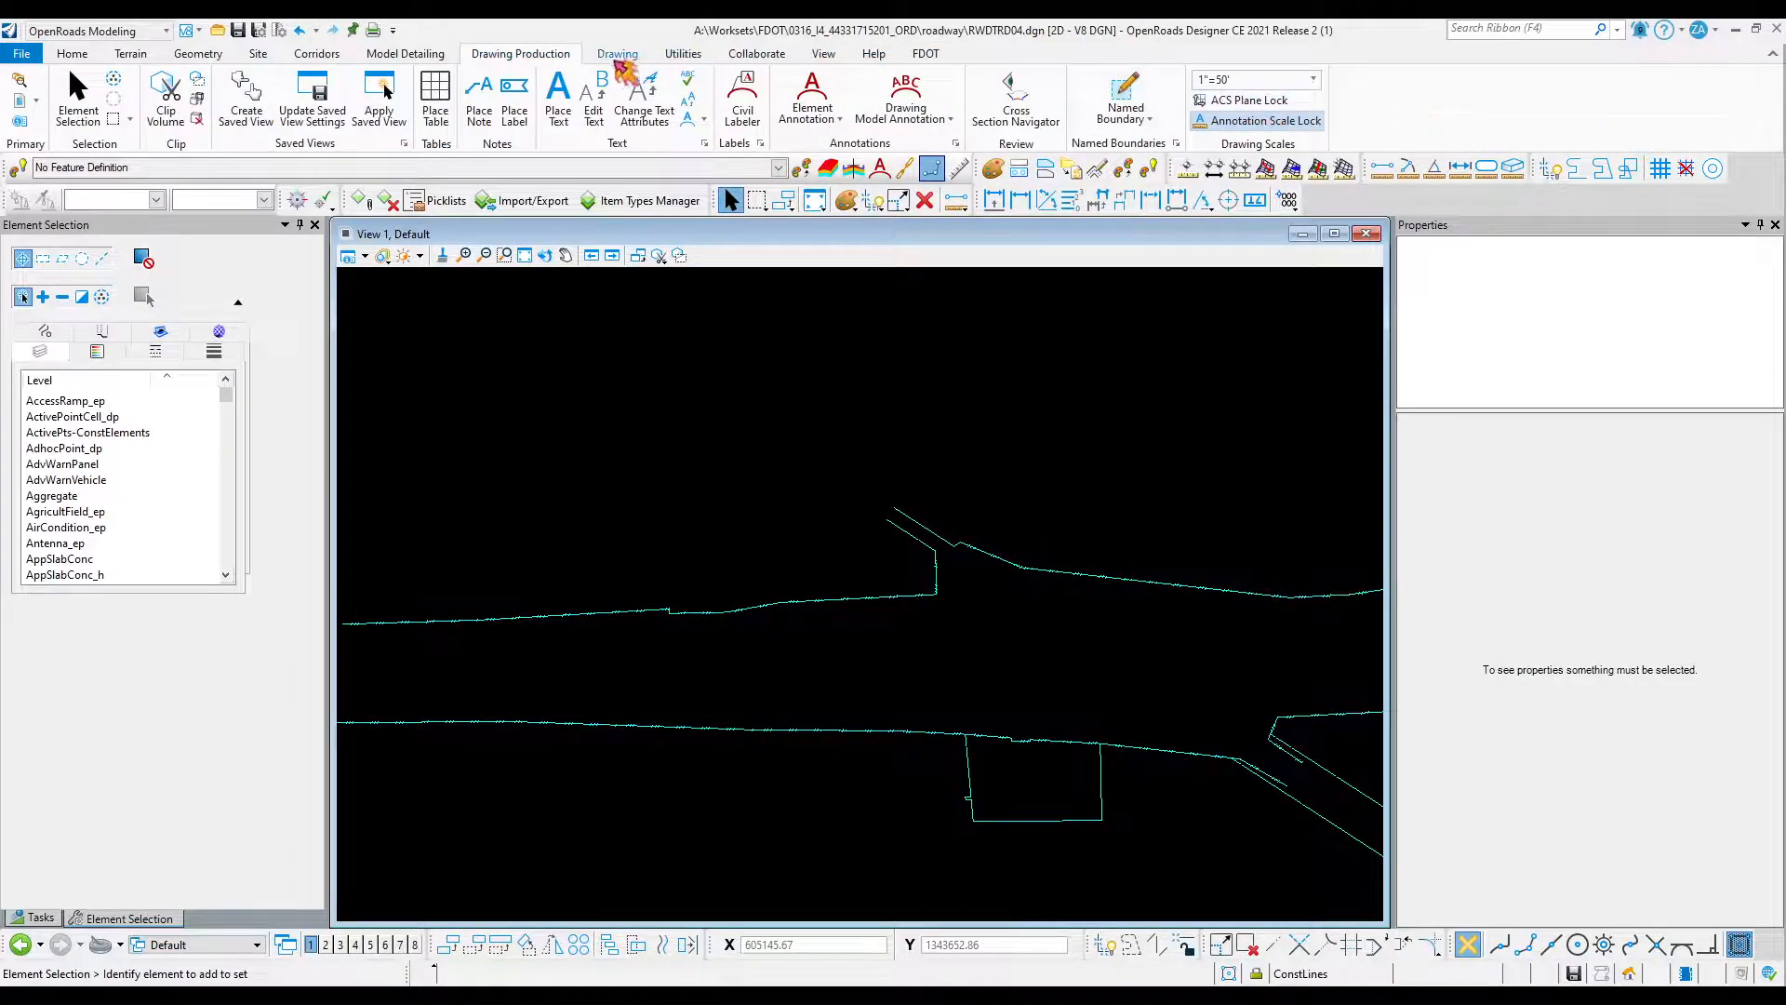
click(617, 54)
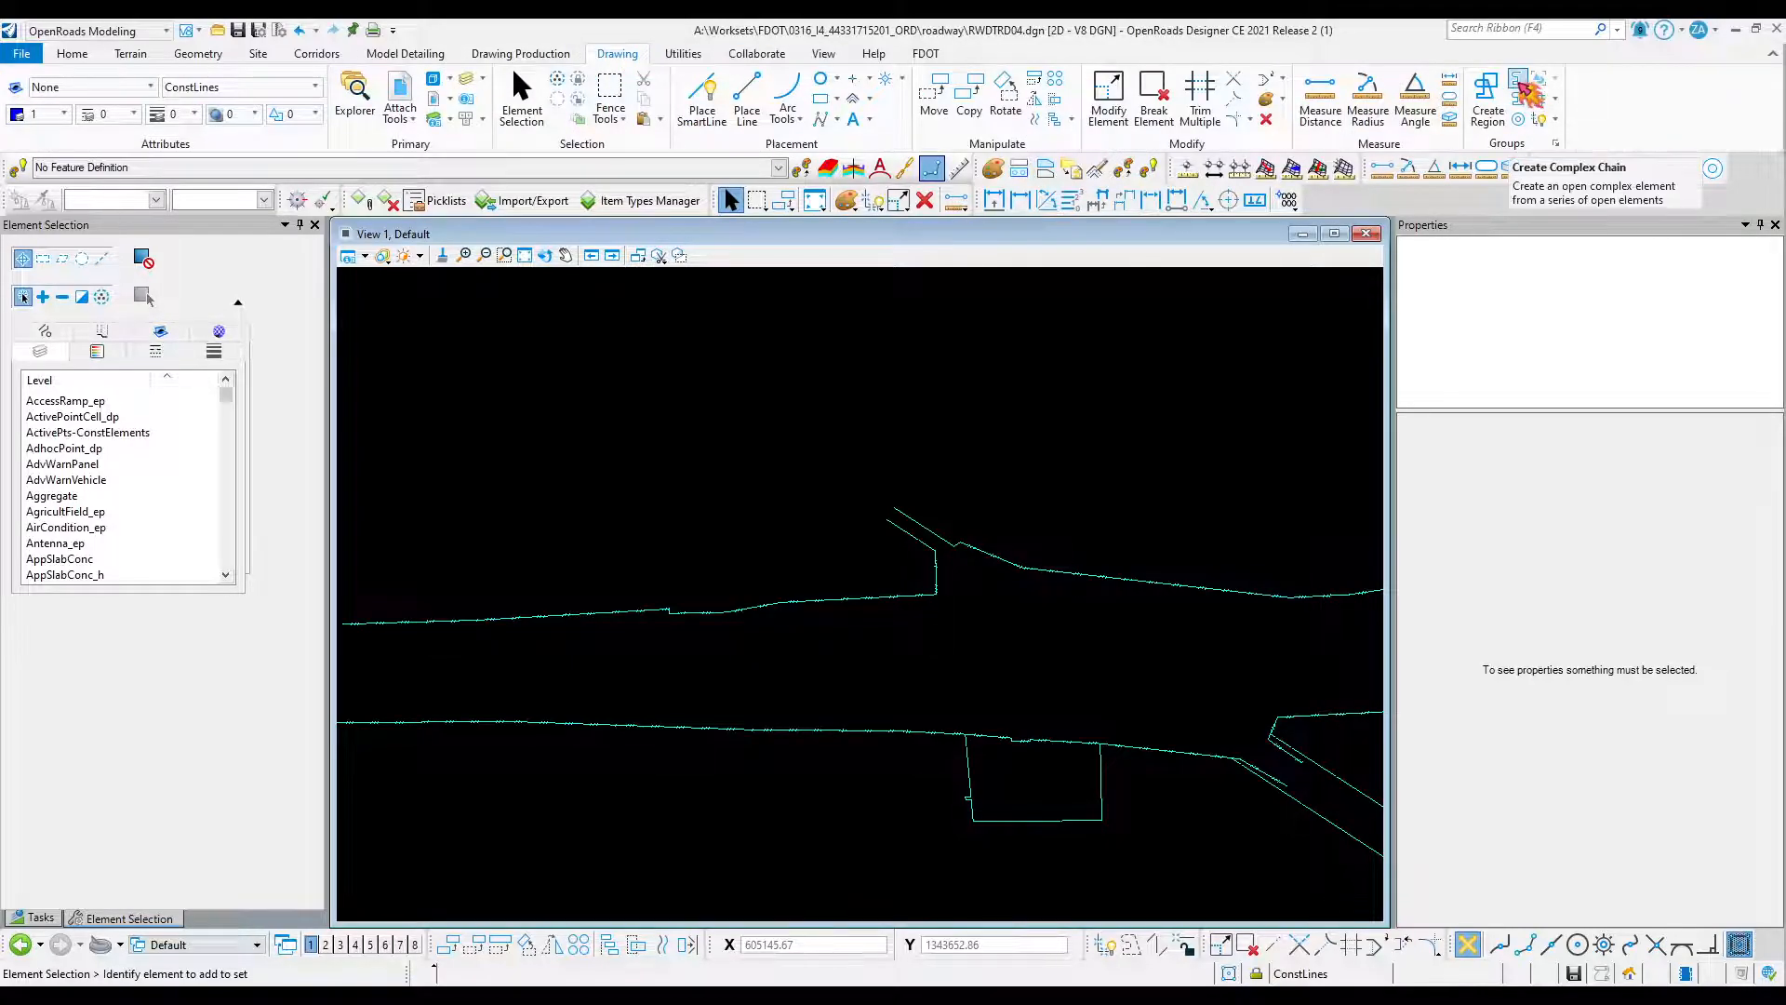
click(1520, 82)
scroll(843, 295, down, 5)
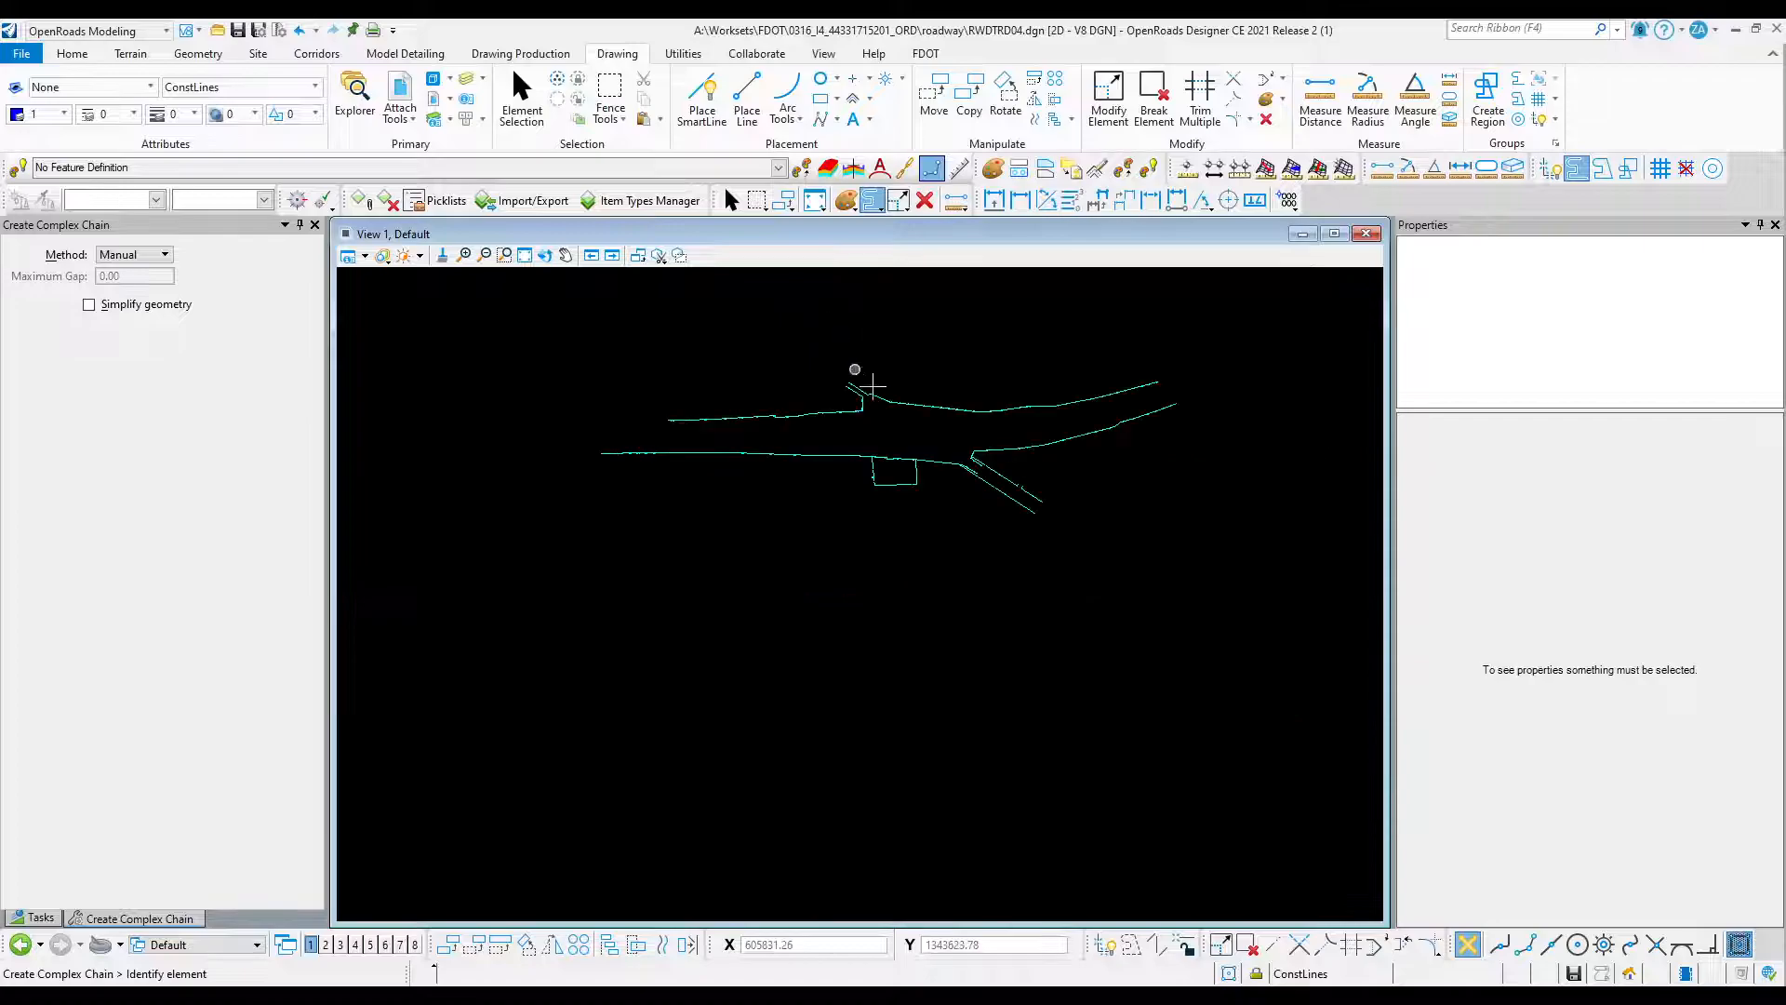
scroll(913, 400, up, 5)
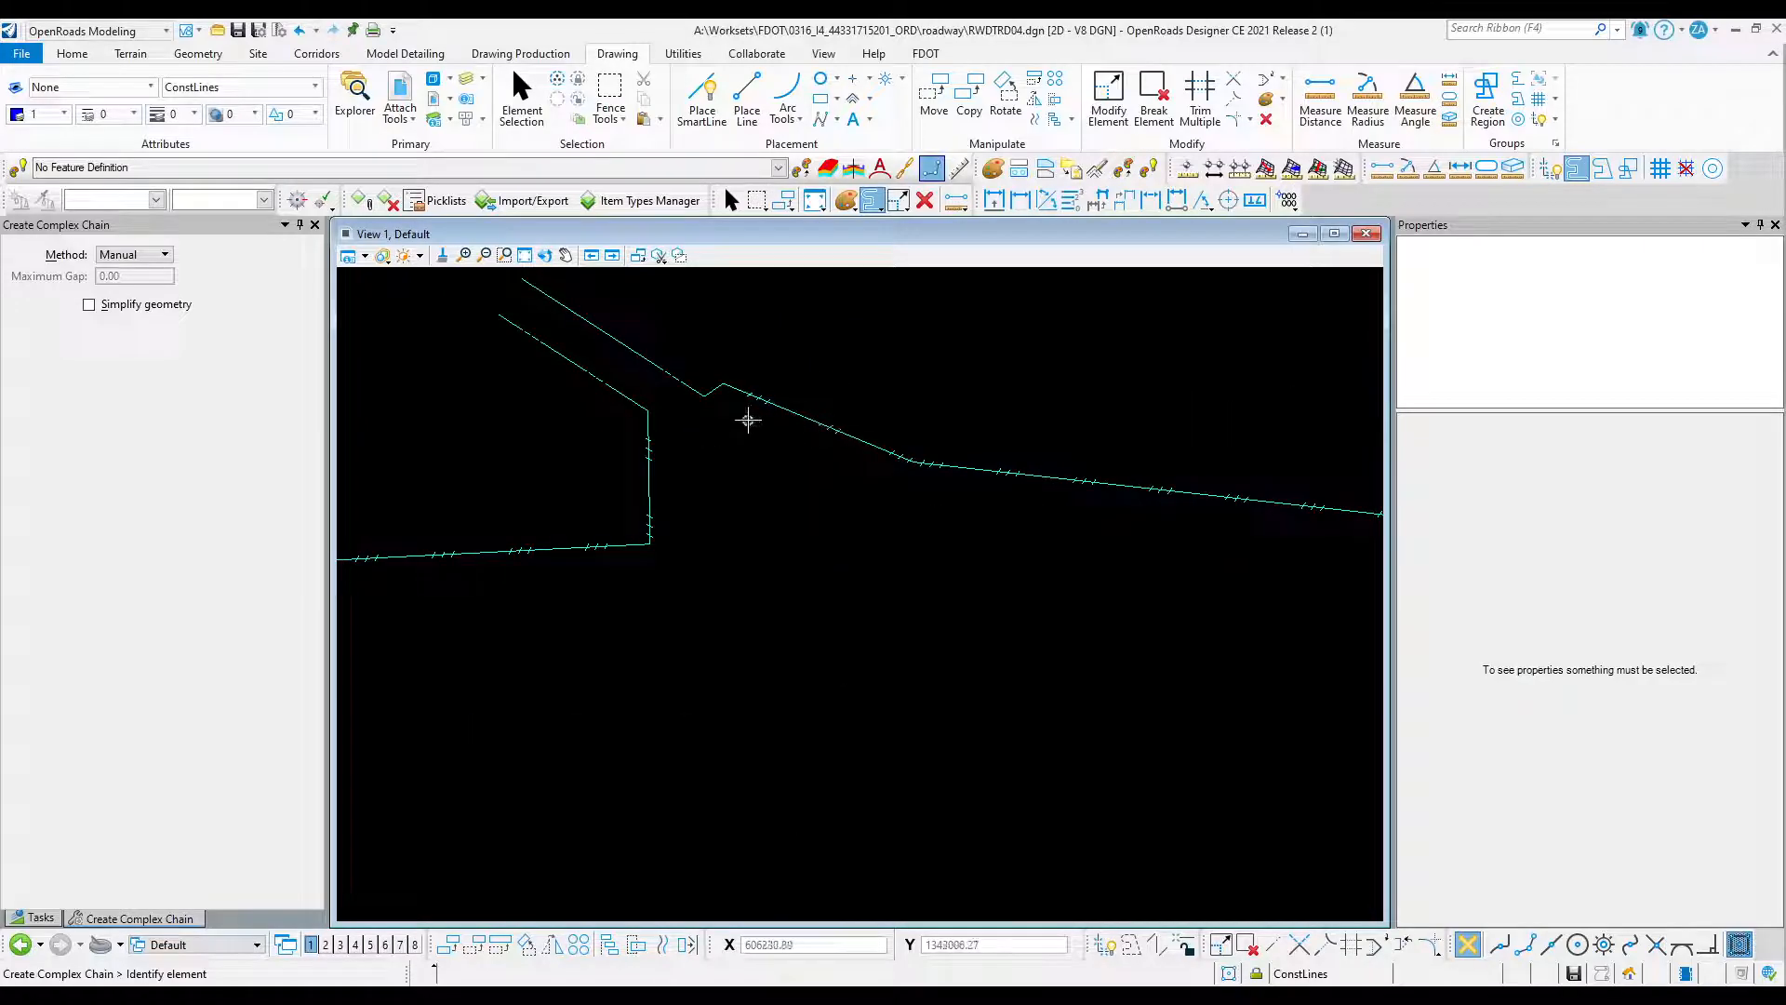
scroll(714, 387, up, 4)
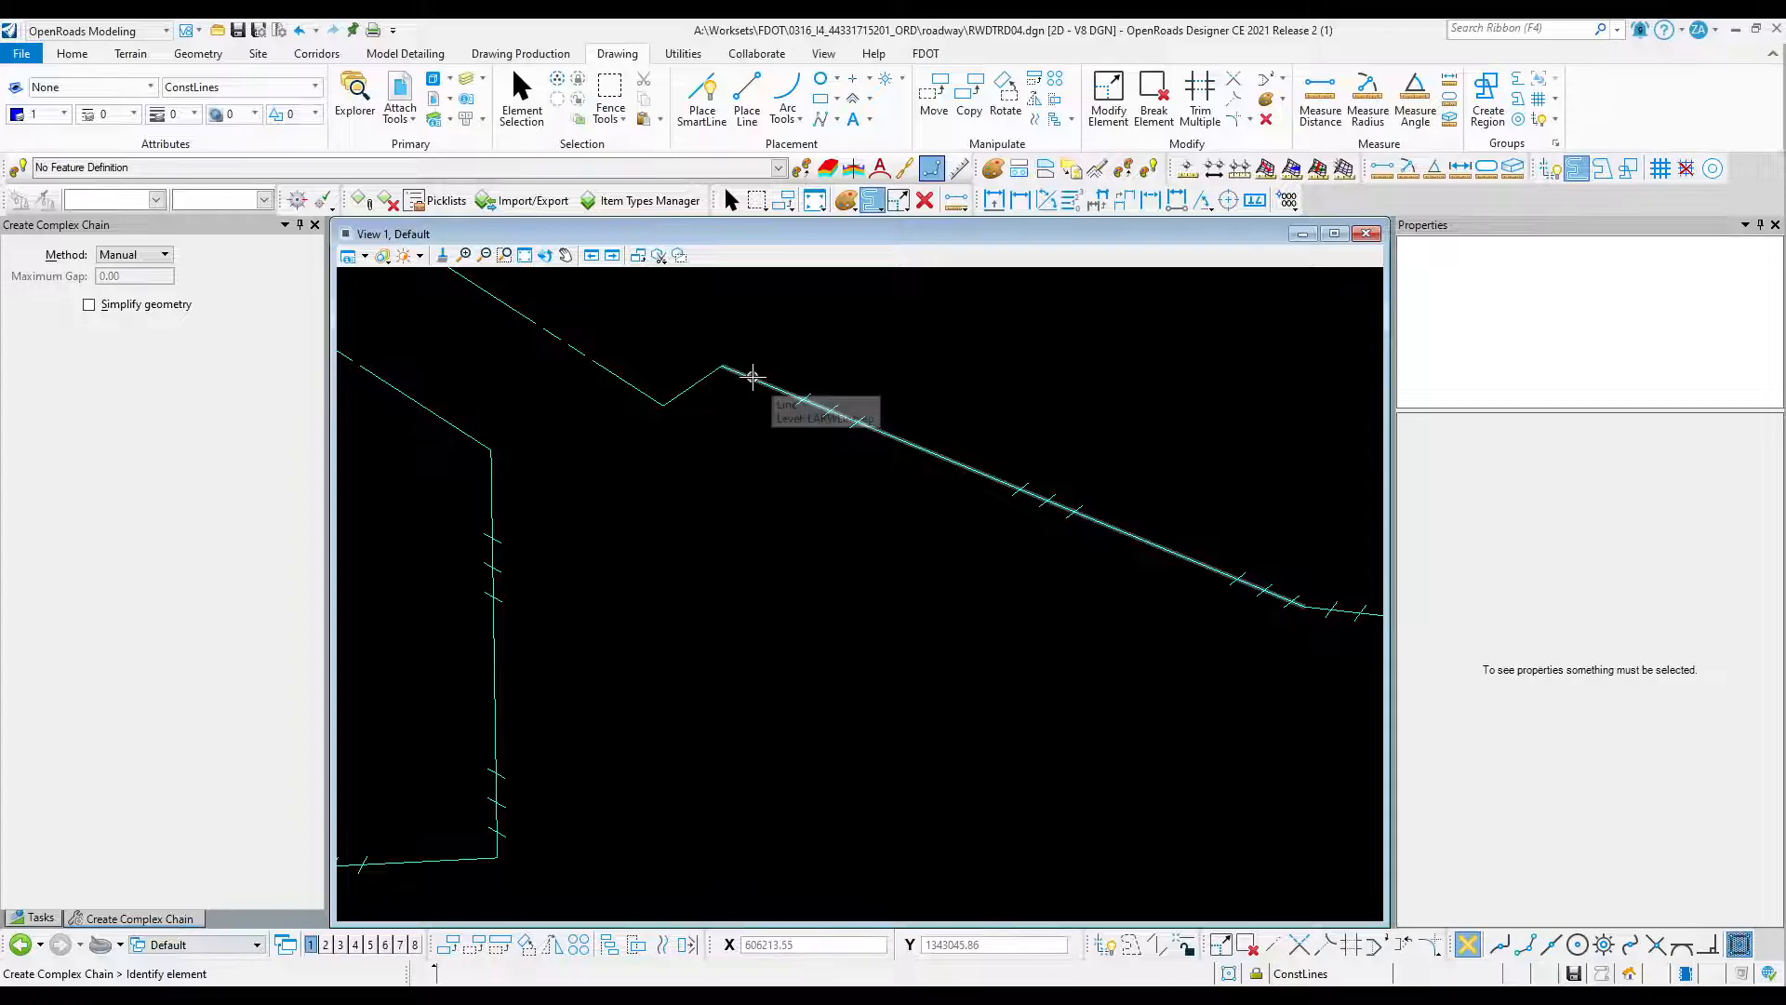
click(750, 377)
scroll(752, 377, down, 3)
scroll(753, 382, up, 3)
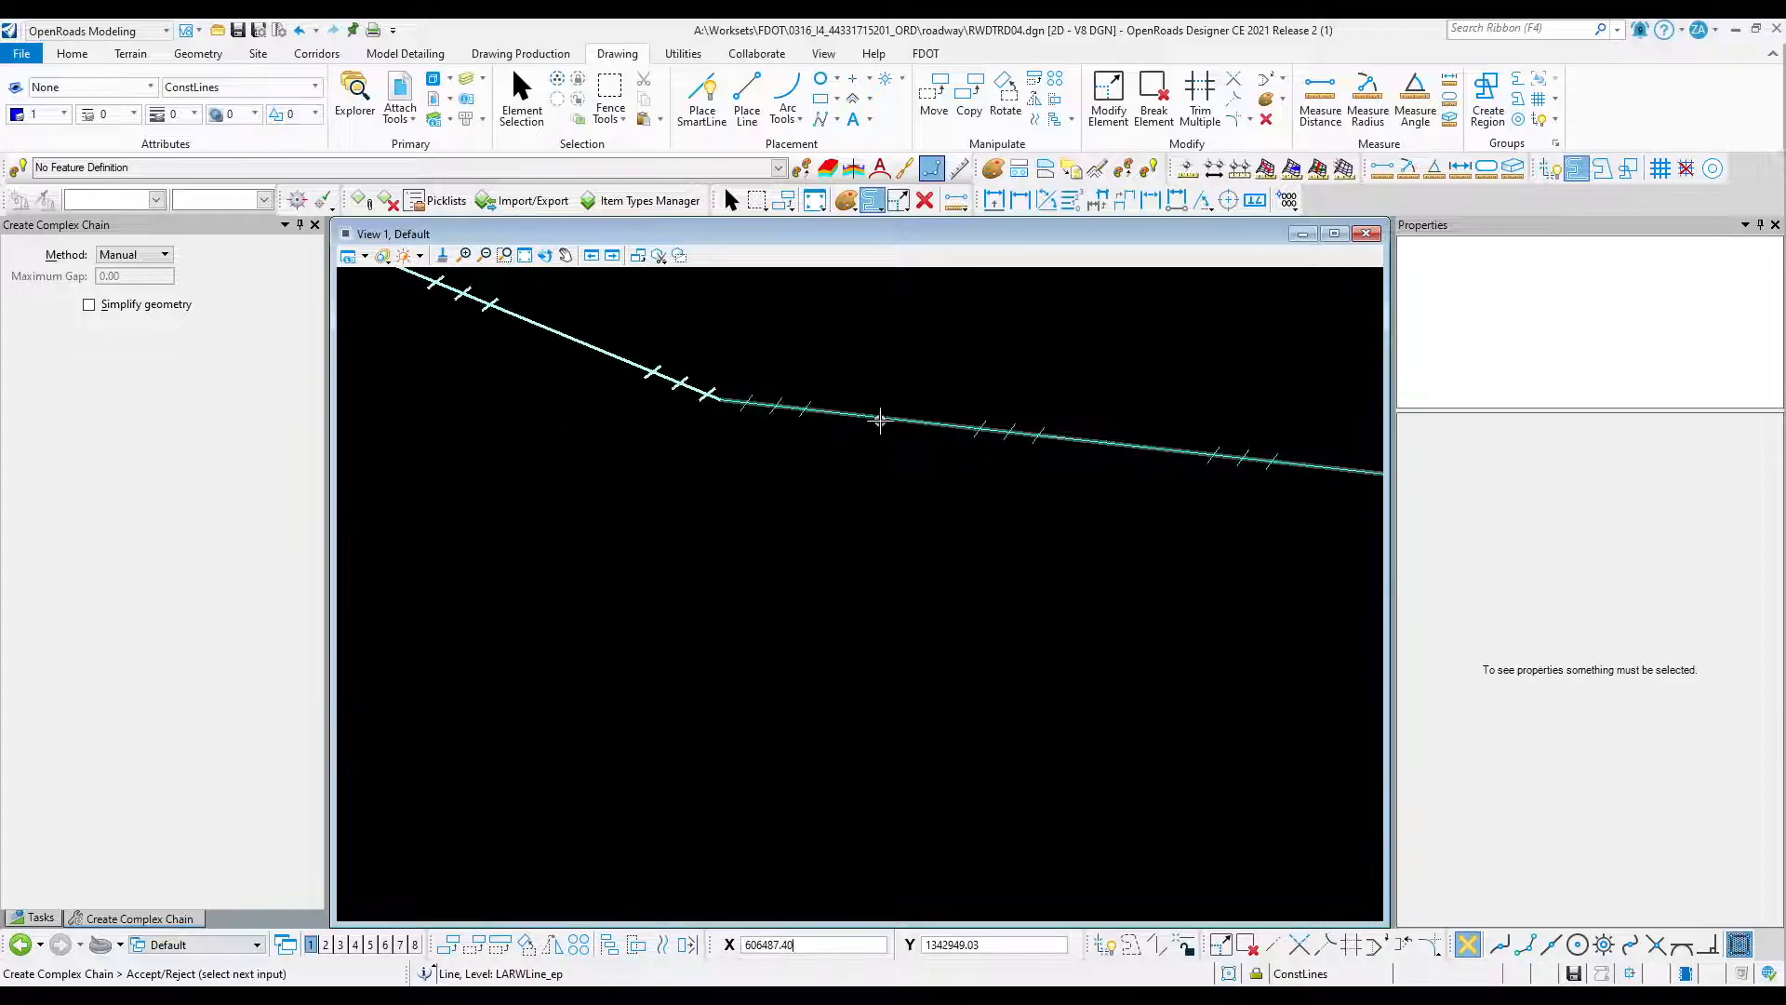
scroll(761, 441, down, 5)
scroll(1036, 466, up, 3)
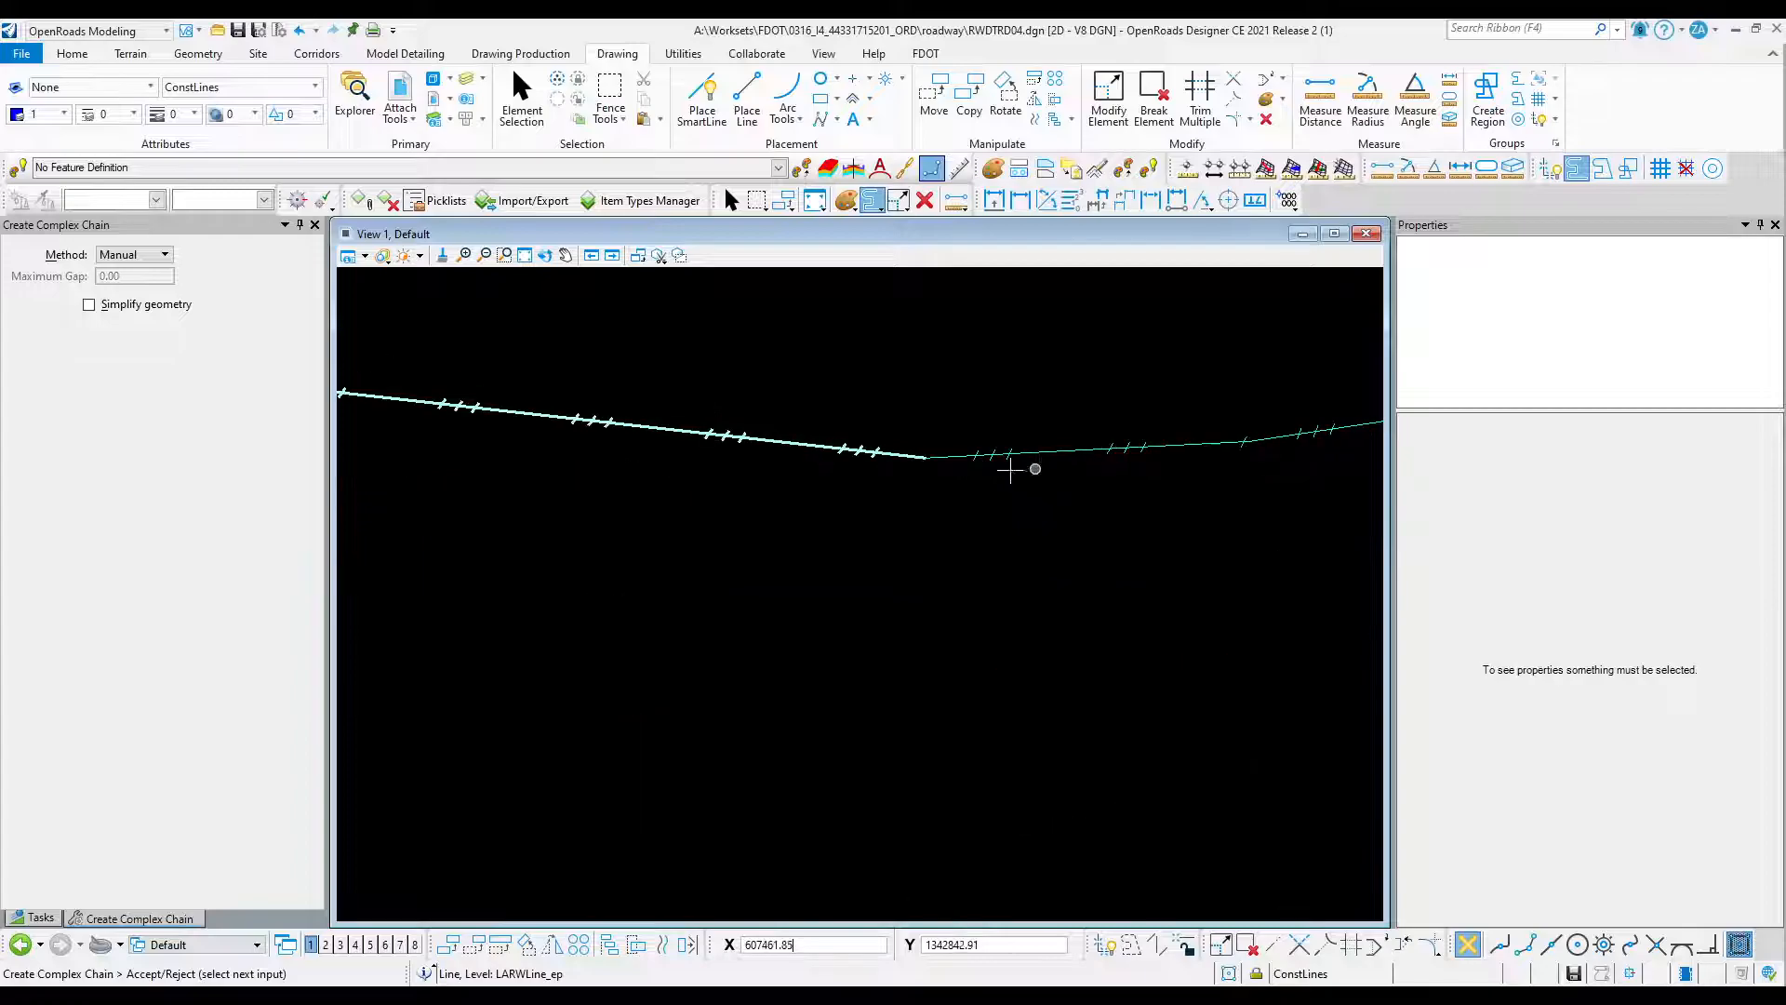
scroll(949, 455, down, 3)
scroll(951, 473, up, 3)
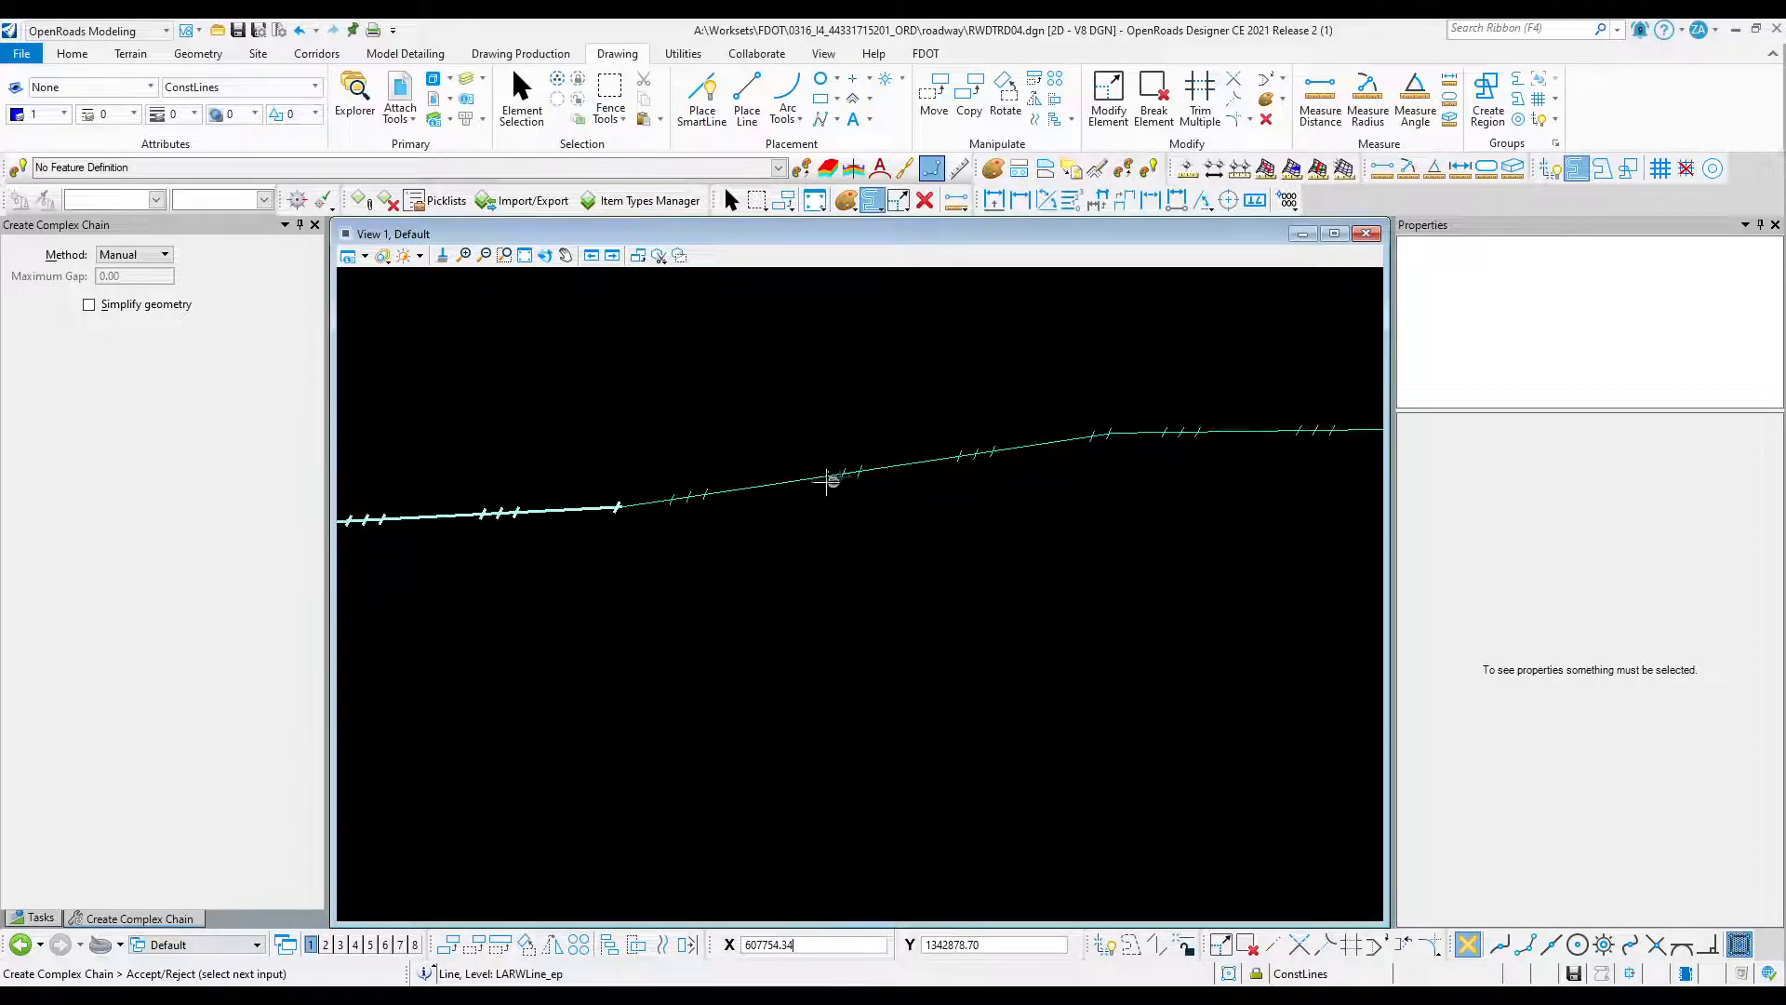
scroll(735, 493, down, 3)
scroll(775, 498, up, 3)
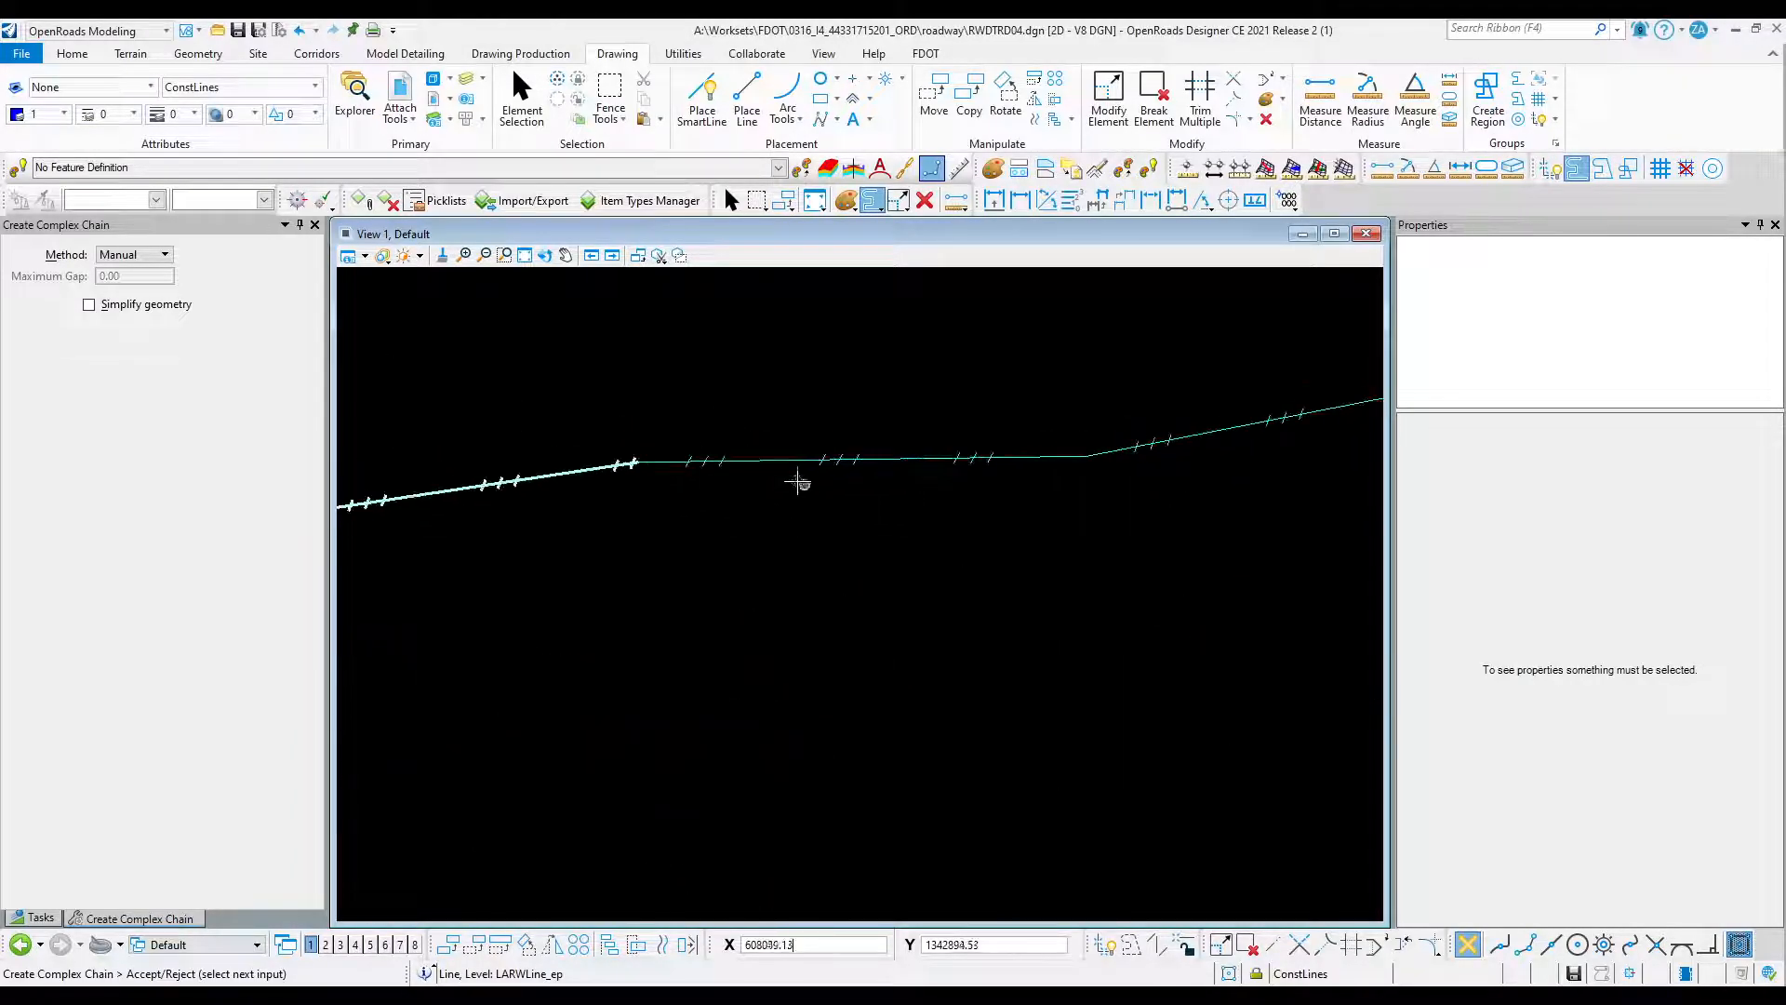
scroll(1084, 439, down, 3)
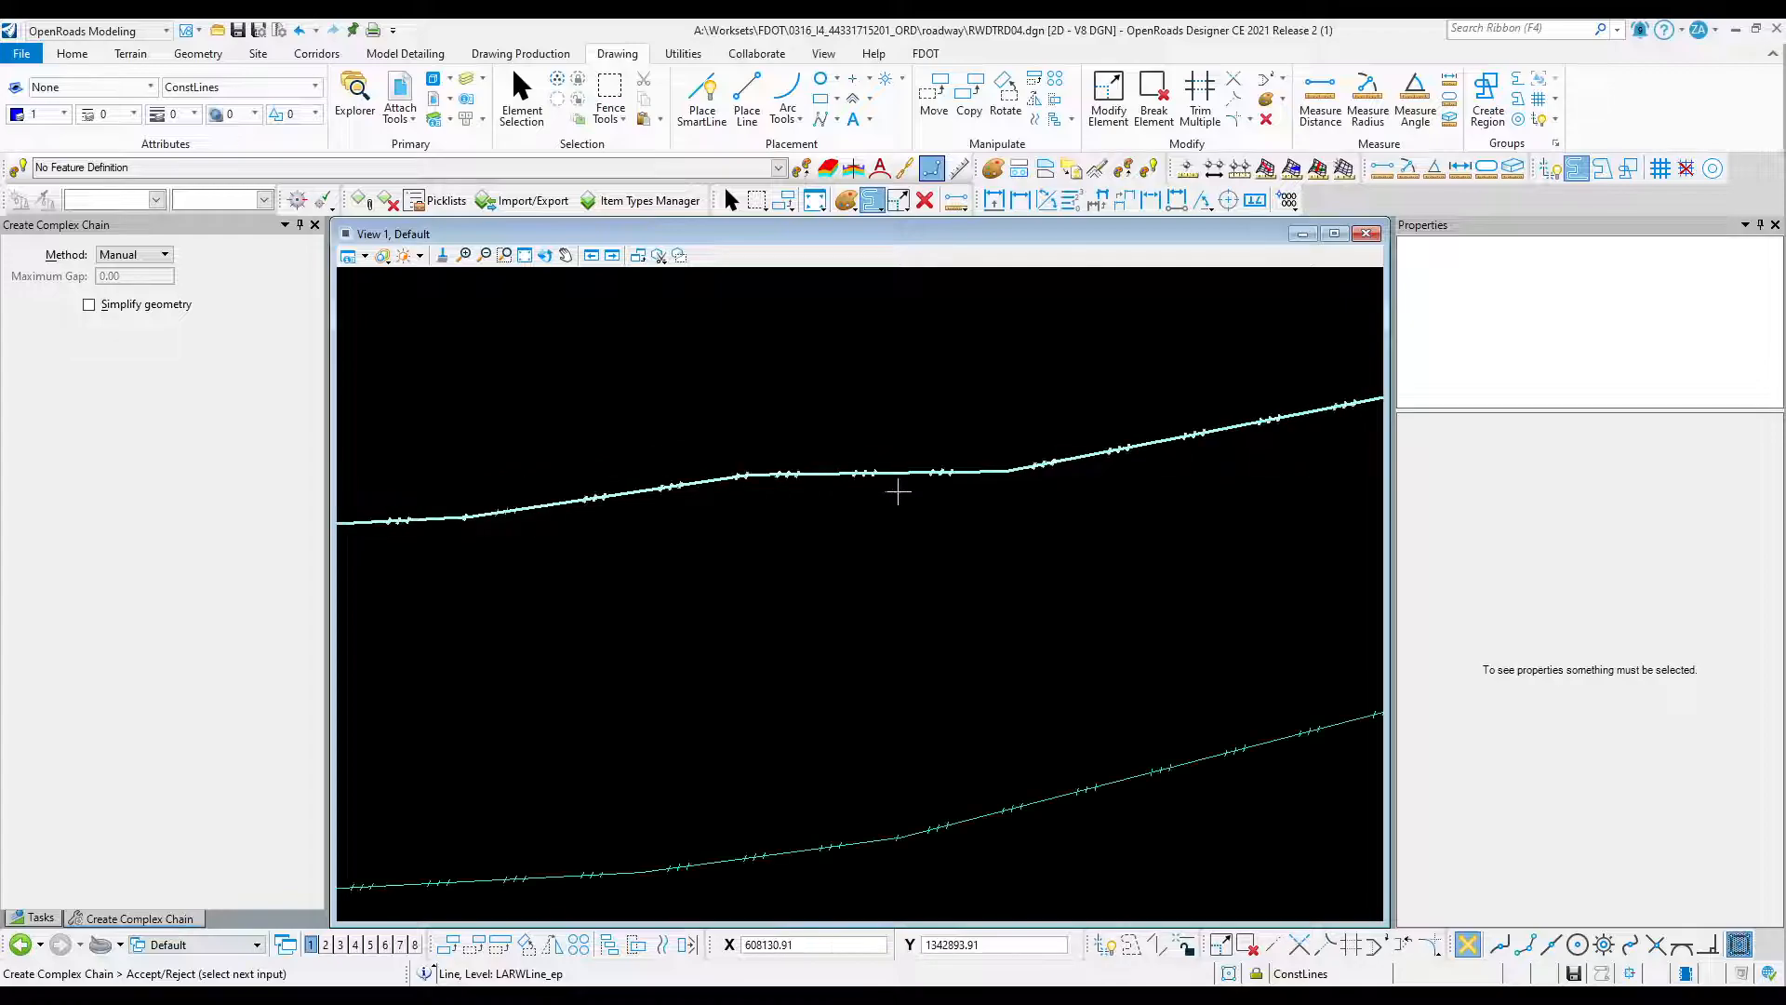
scroll(1070, 442, up, 3)
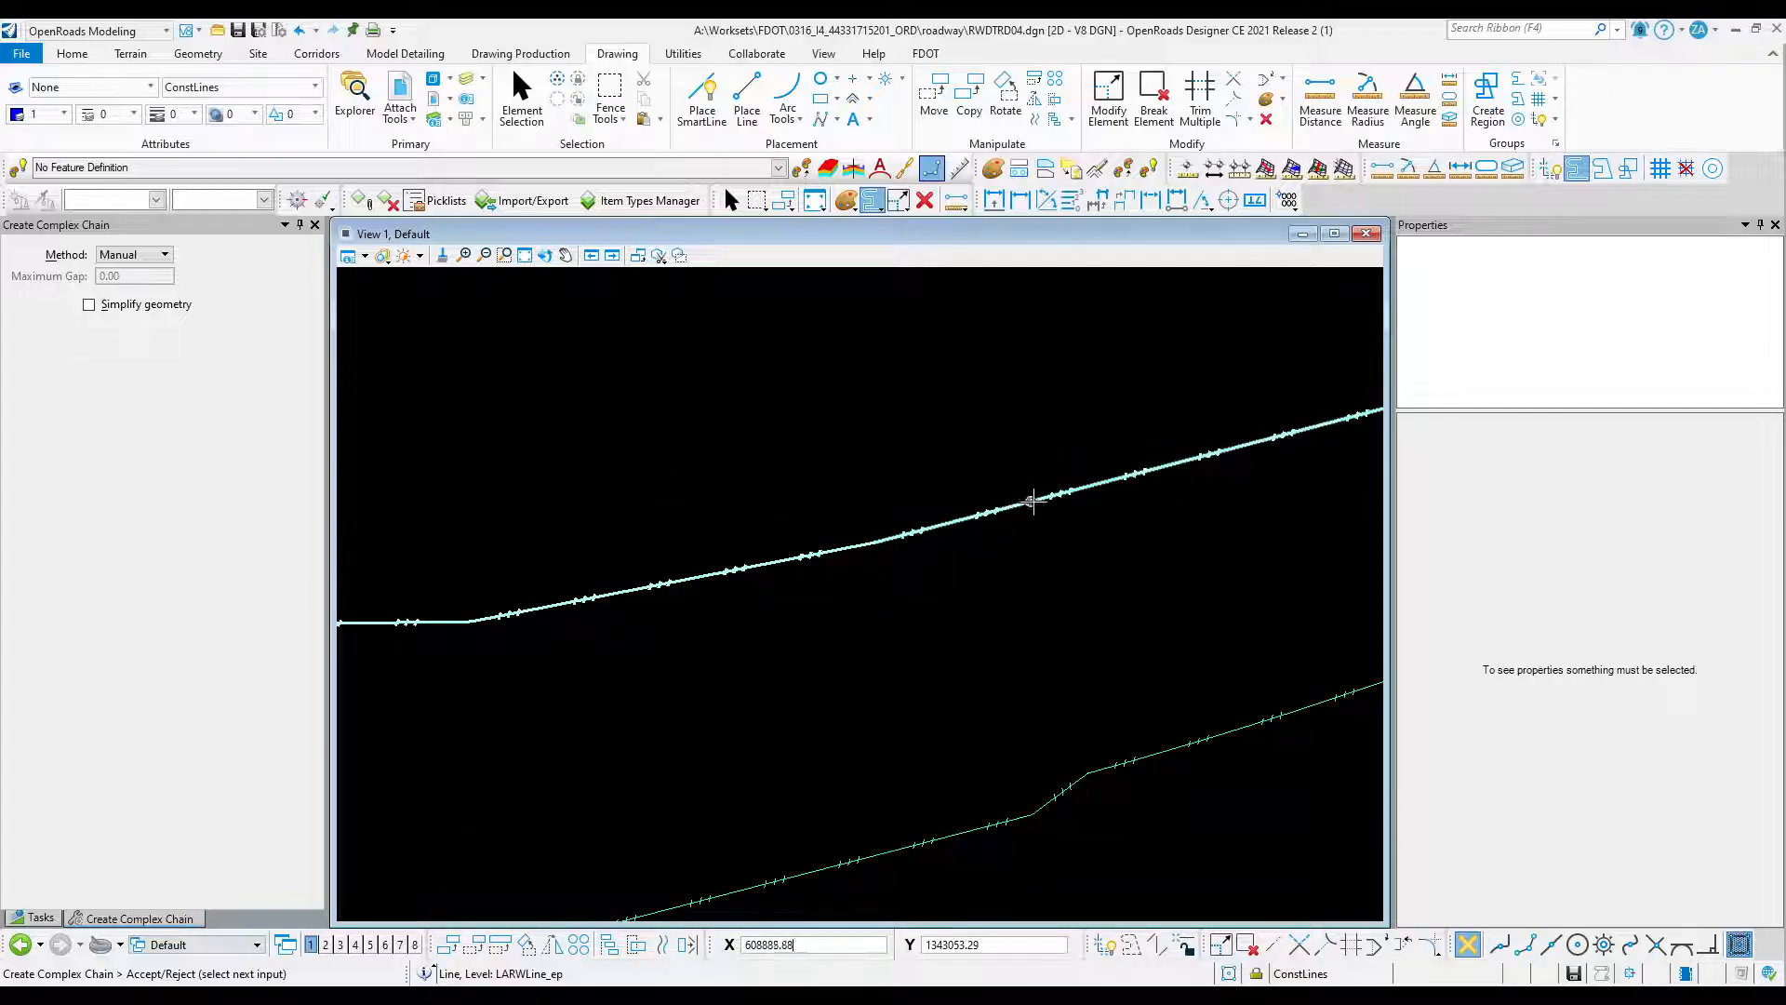
scroll(1108, 476, down, 3)
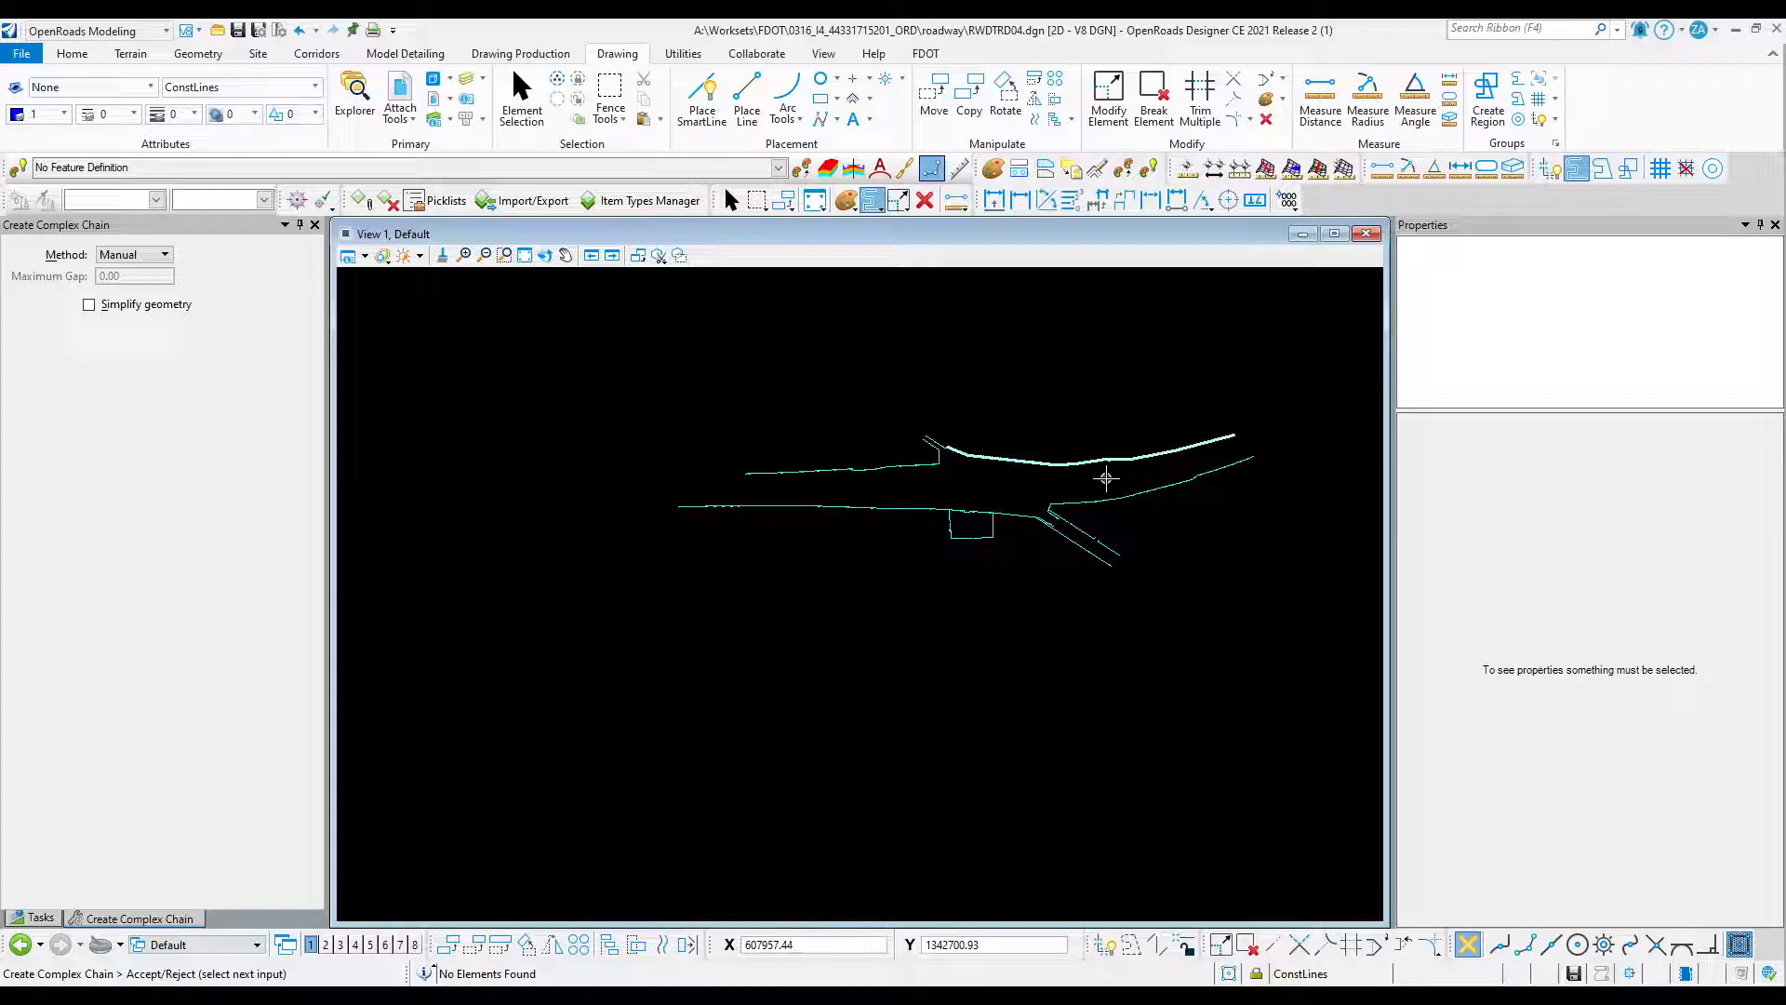
click(1106, 478)
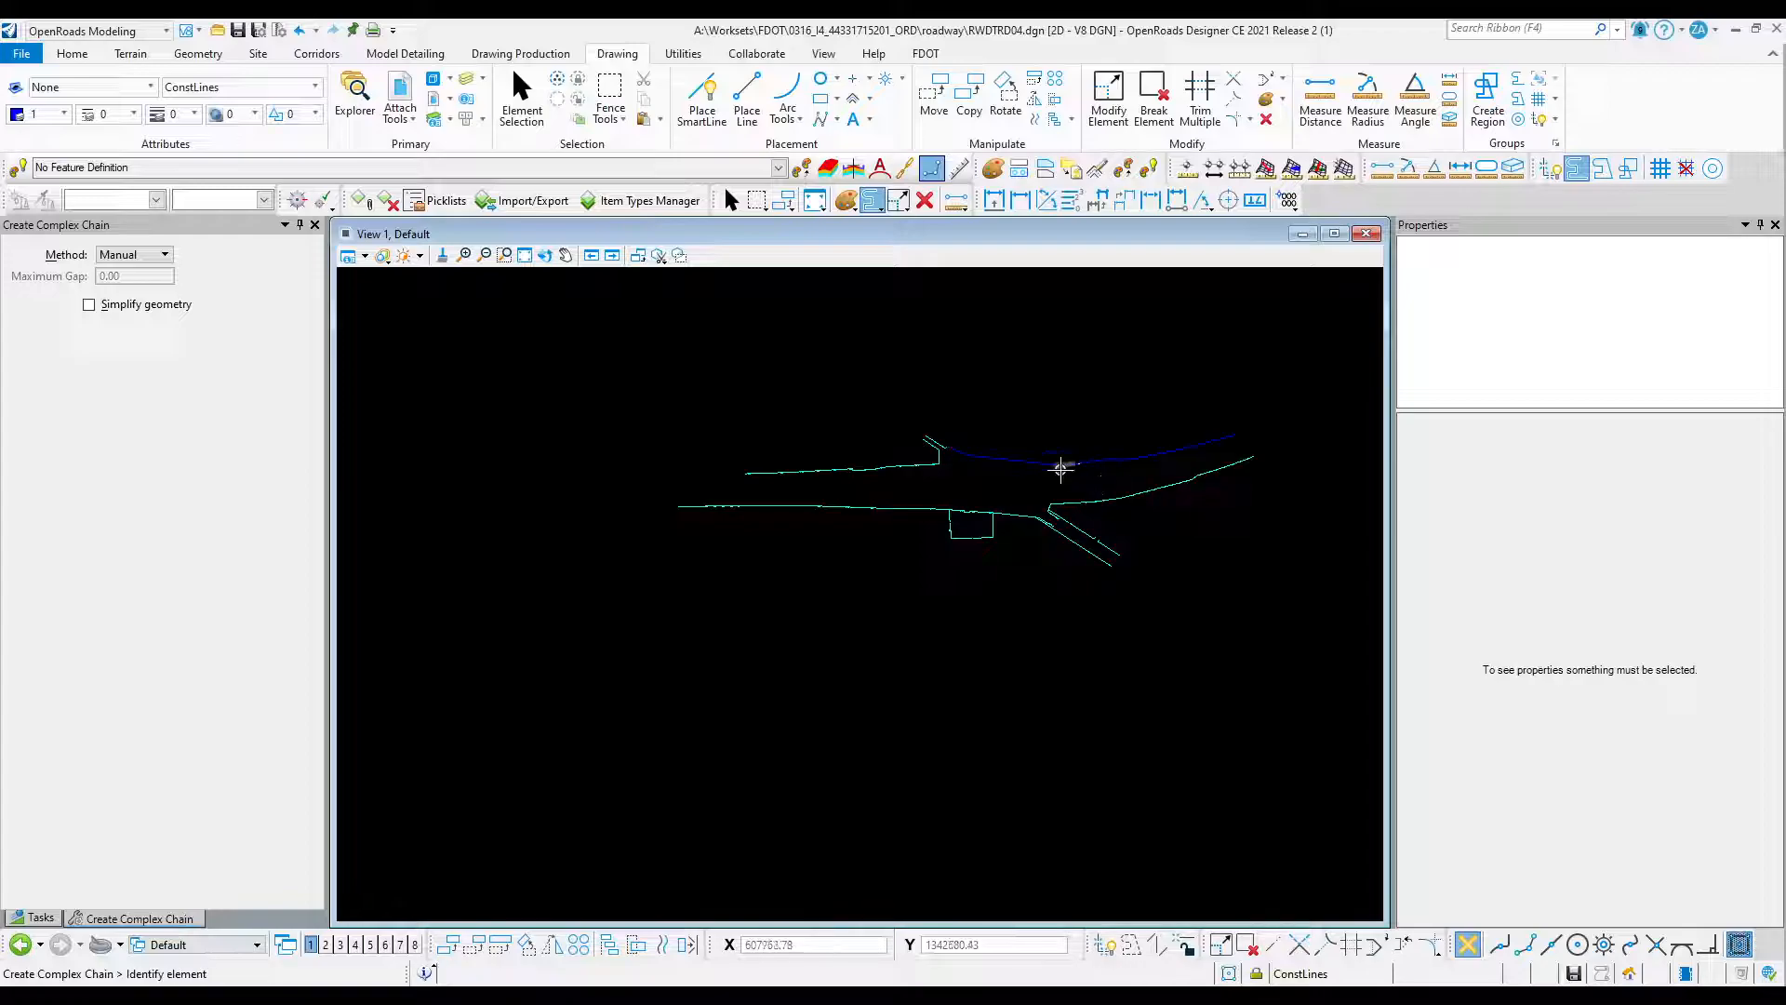
Check the new chain's appearance along the north right-of-way line and undo its creation.
scroll(1060, 468, up, 3)
scroll(1107, 463, down, 1)
scroll(1107, 463, up, 3)
scroll(1141, 451, down, 3)
click(300, 32)
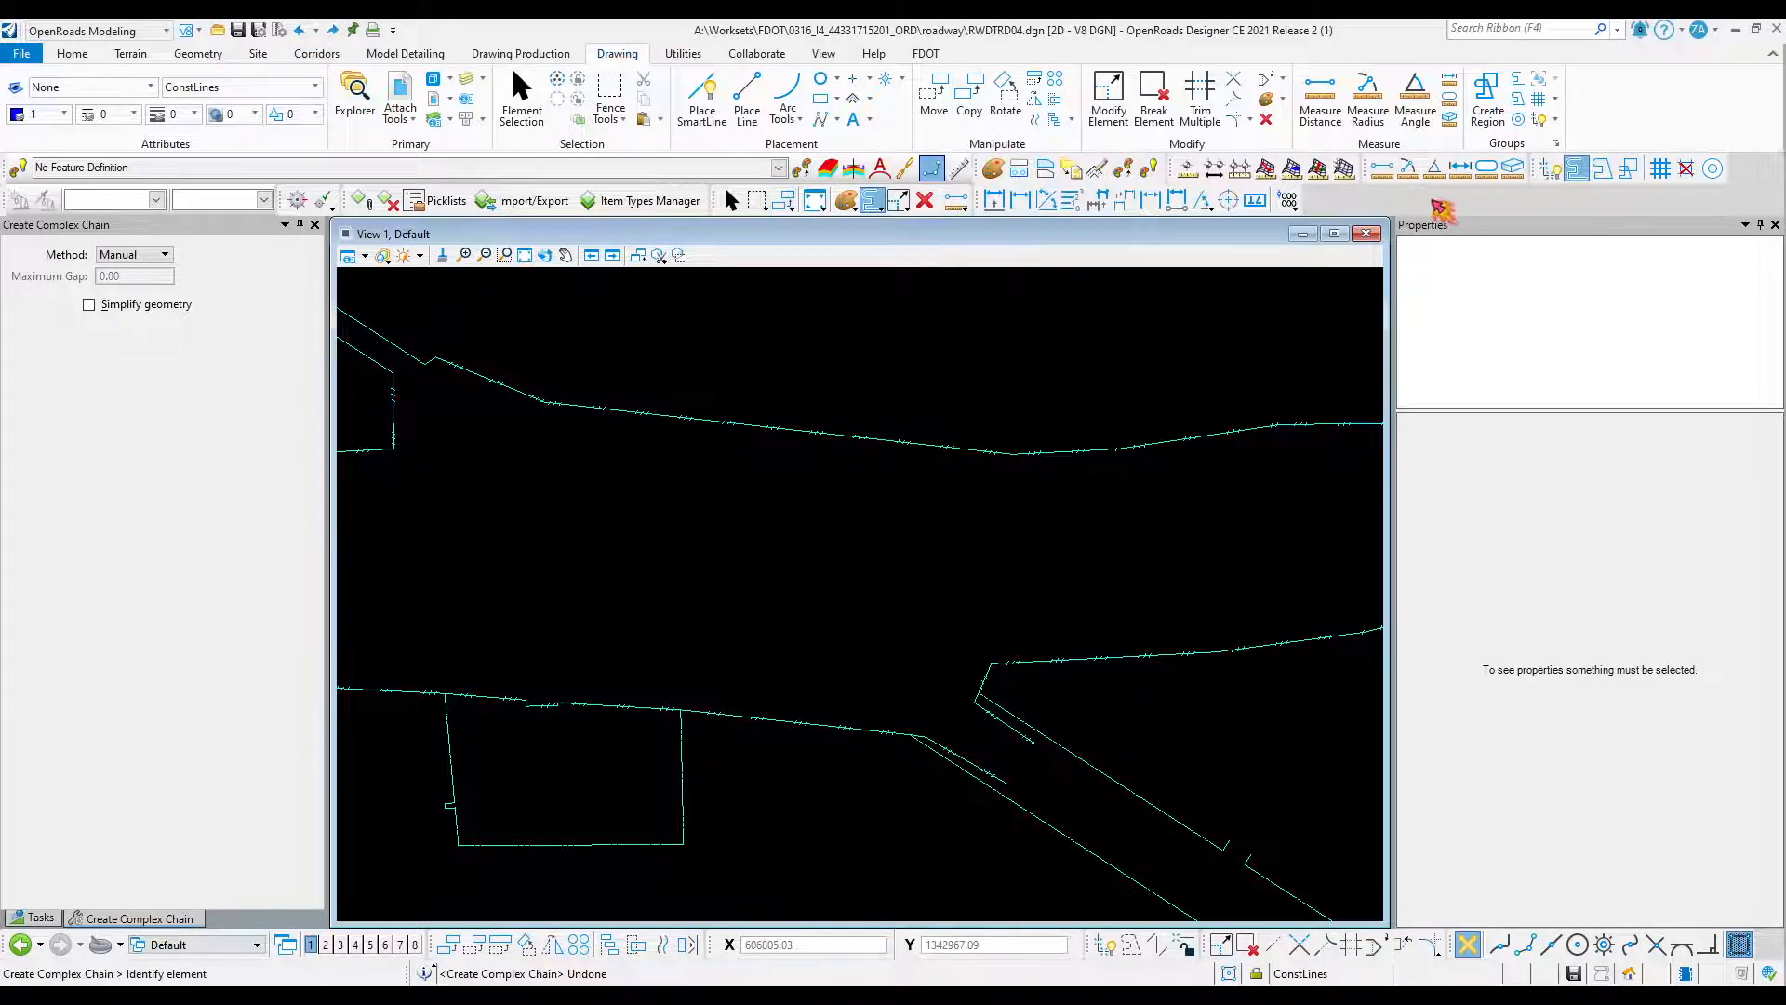
Match all active element settings to a LARWLine_ep segment of the north right-of-way line.
click(1150, 167)
scroll(977, 445, up, 2)
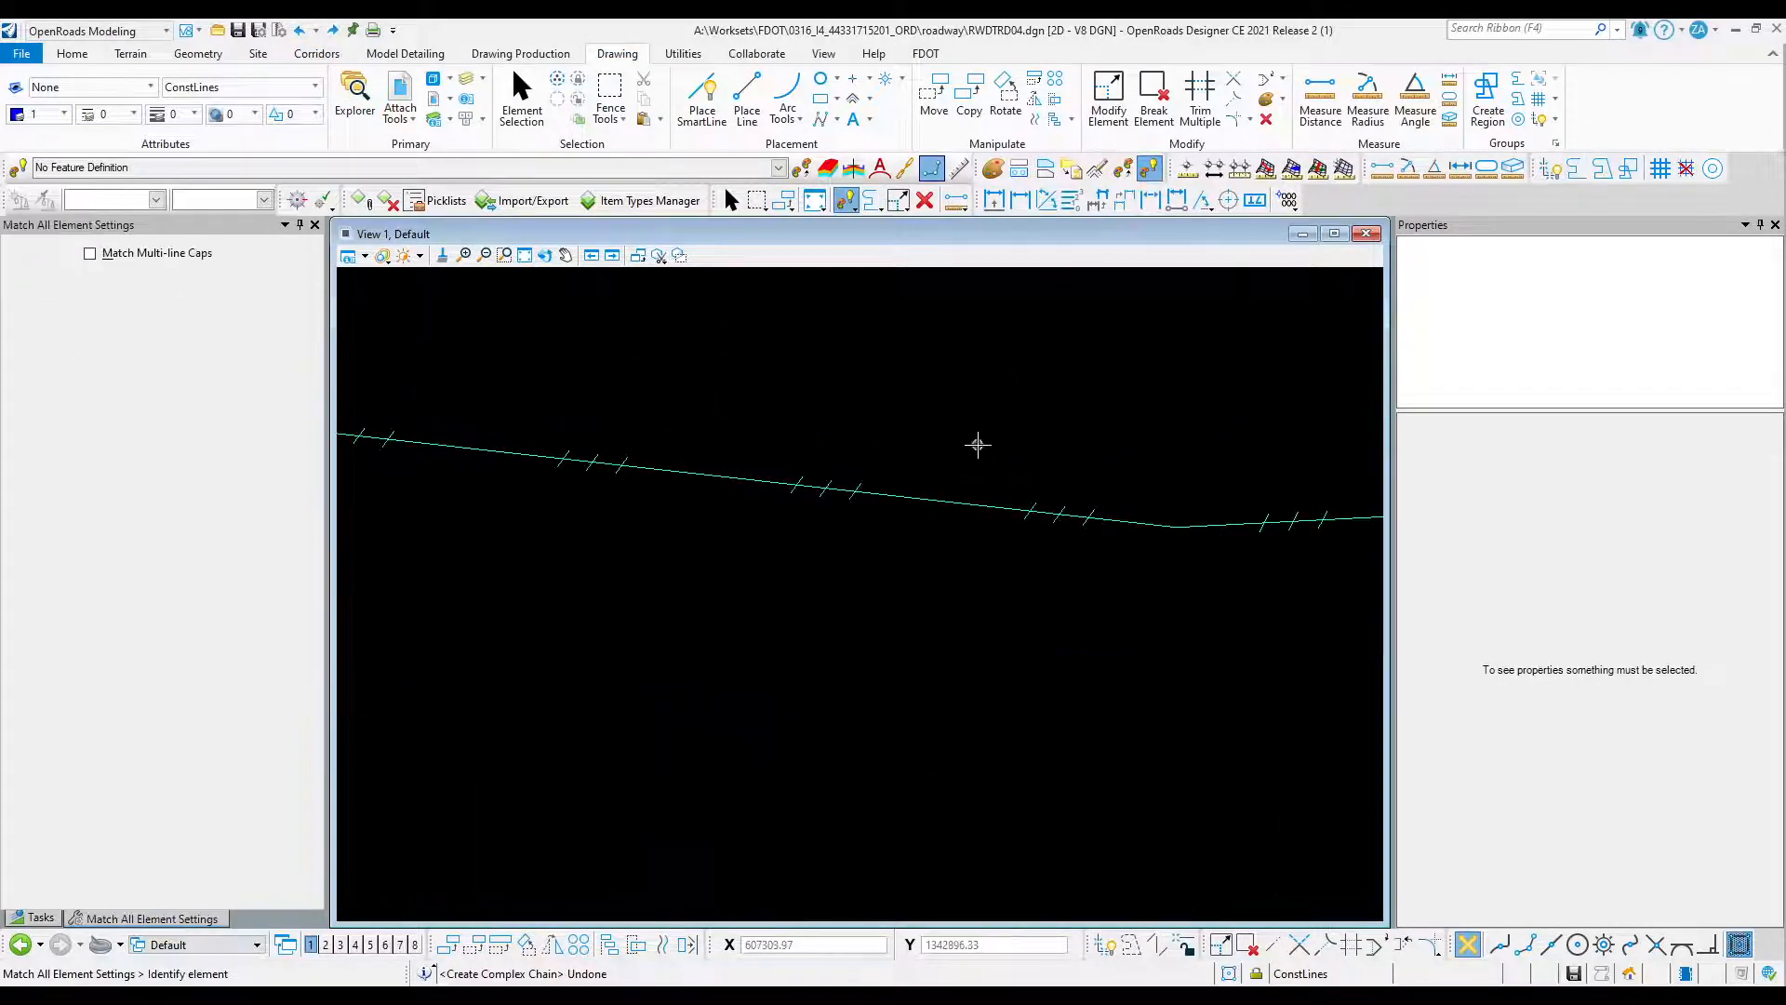
click(939, 501)
click(939, 501)
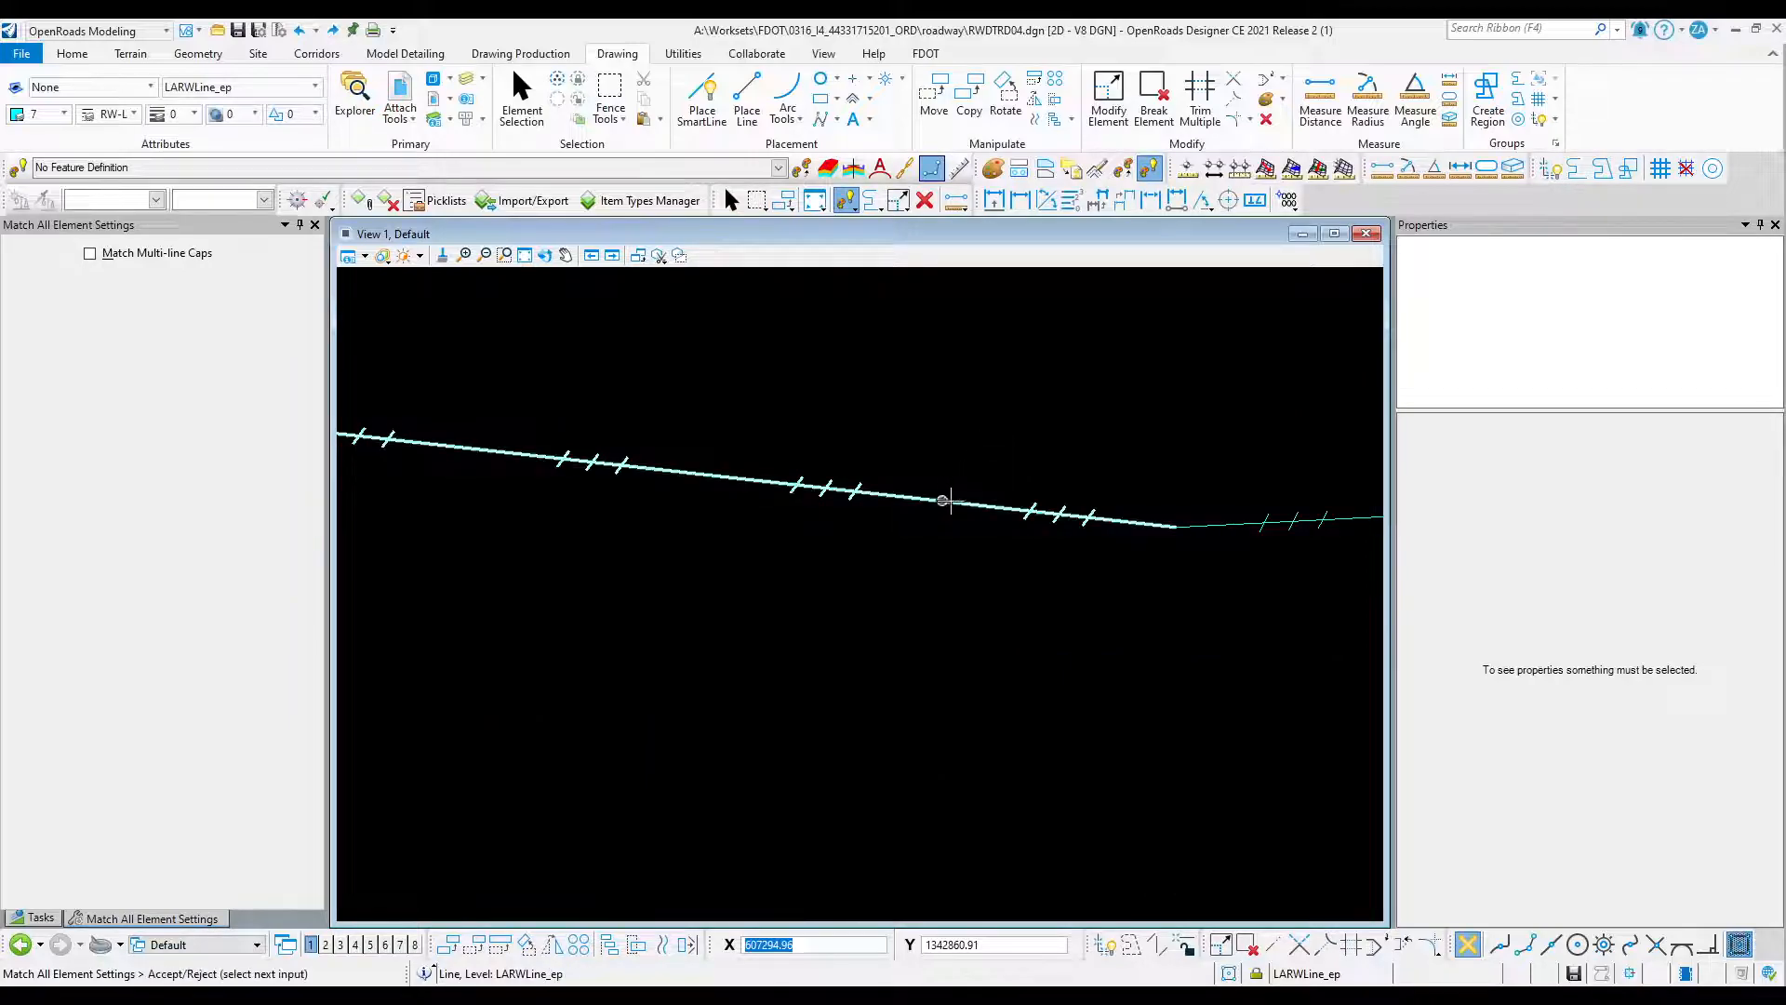
scroll(981, 458, down, 2)
scroll(981, 459, down, 1)
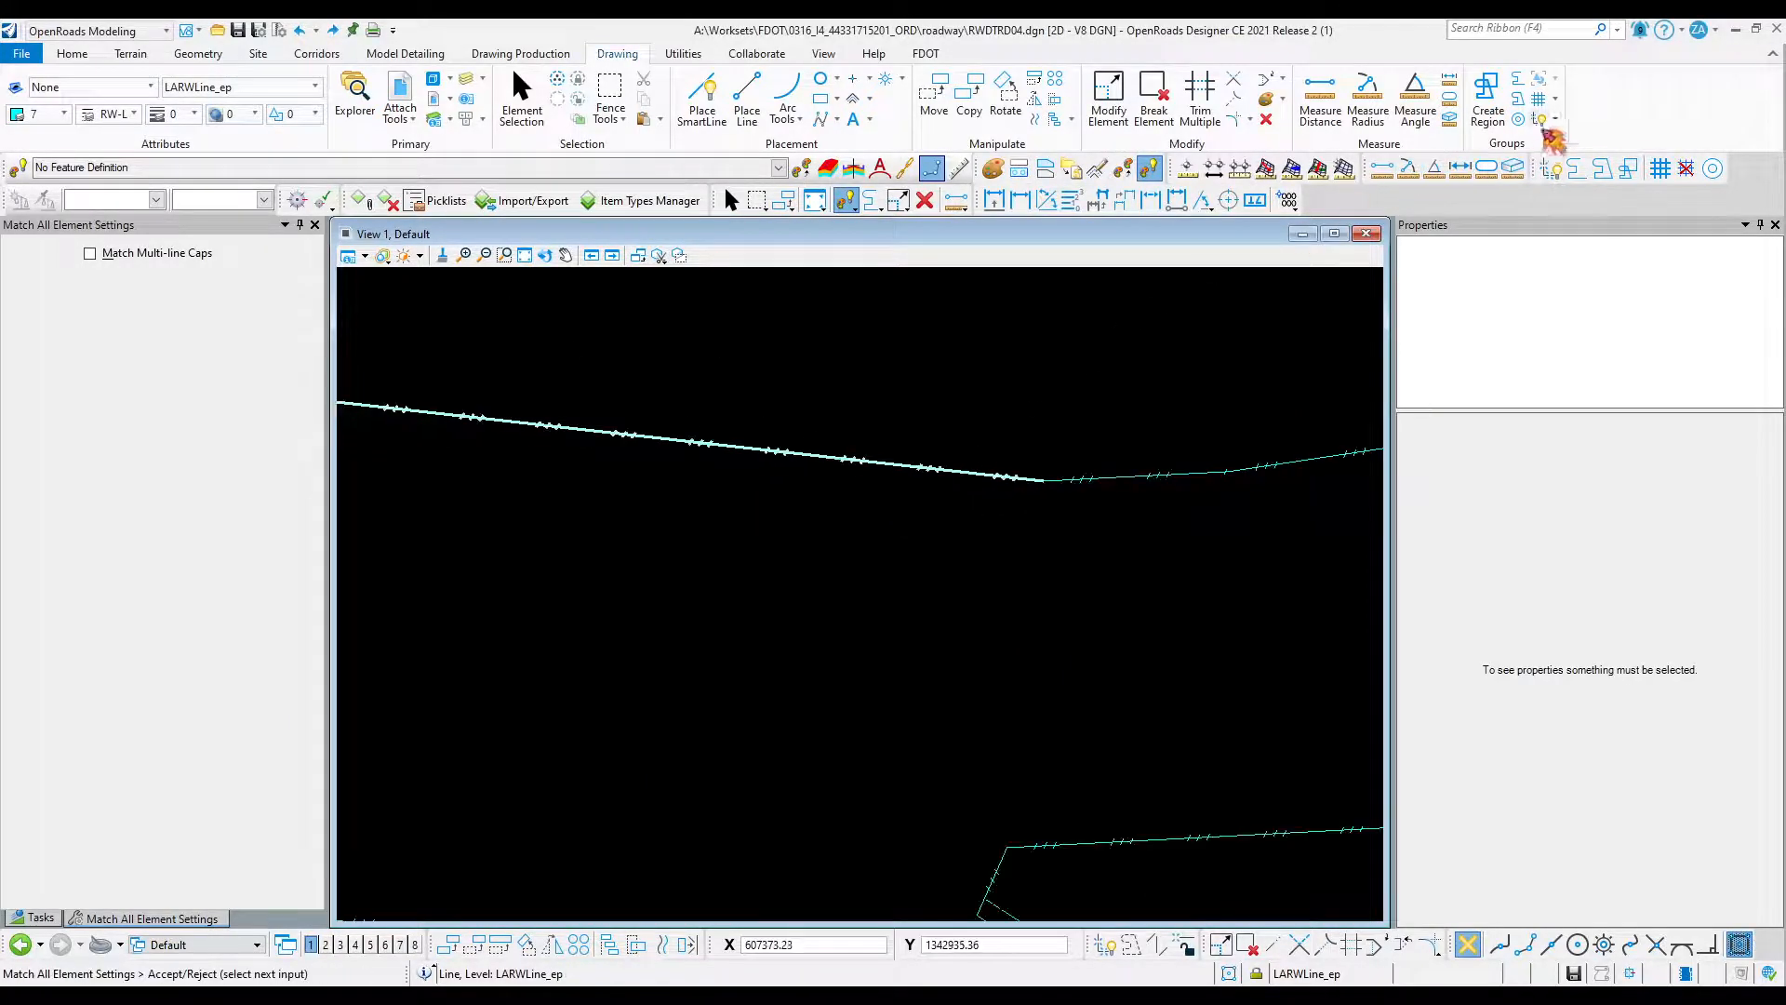
Create a manual complex chain from the north LARWLine_ep segments between the northern side road and the east end.
click(1519, 80)
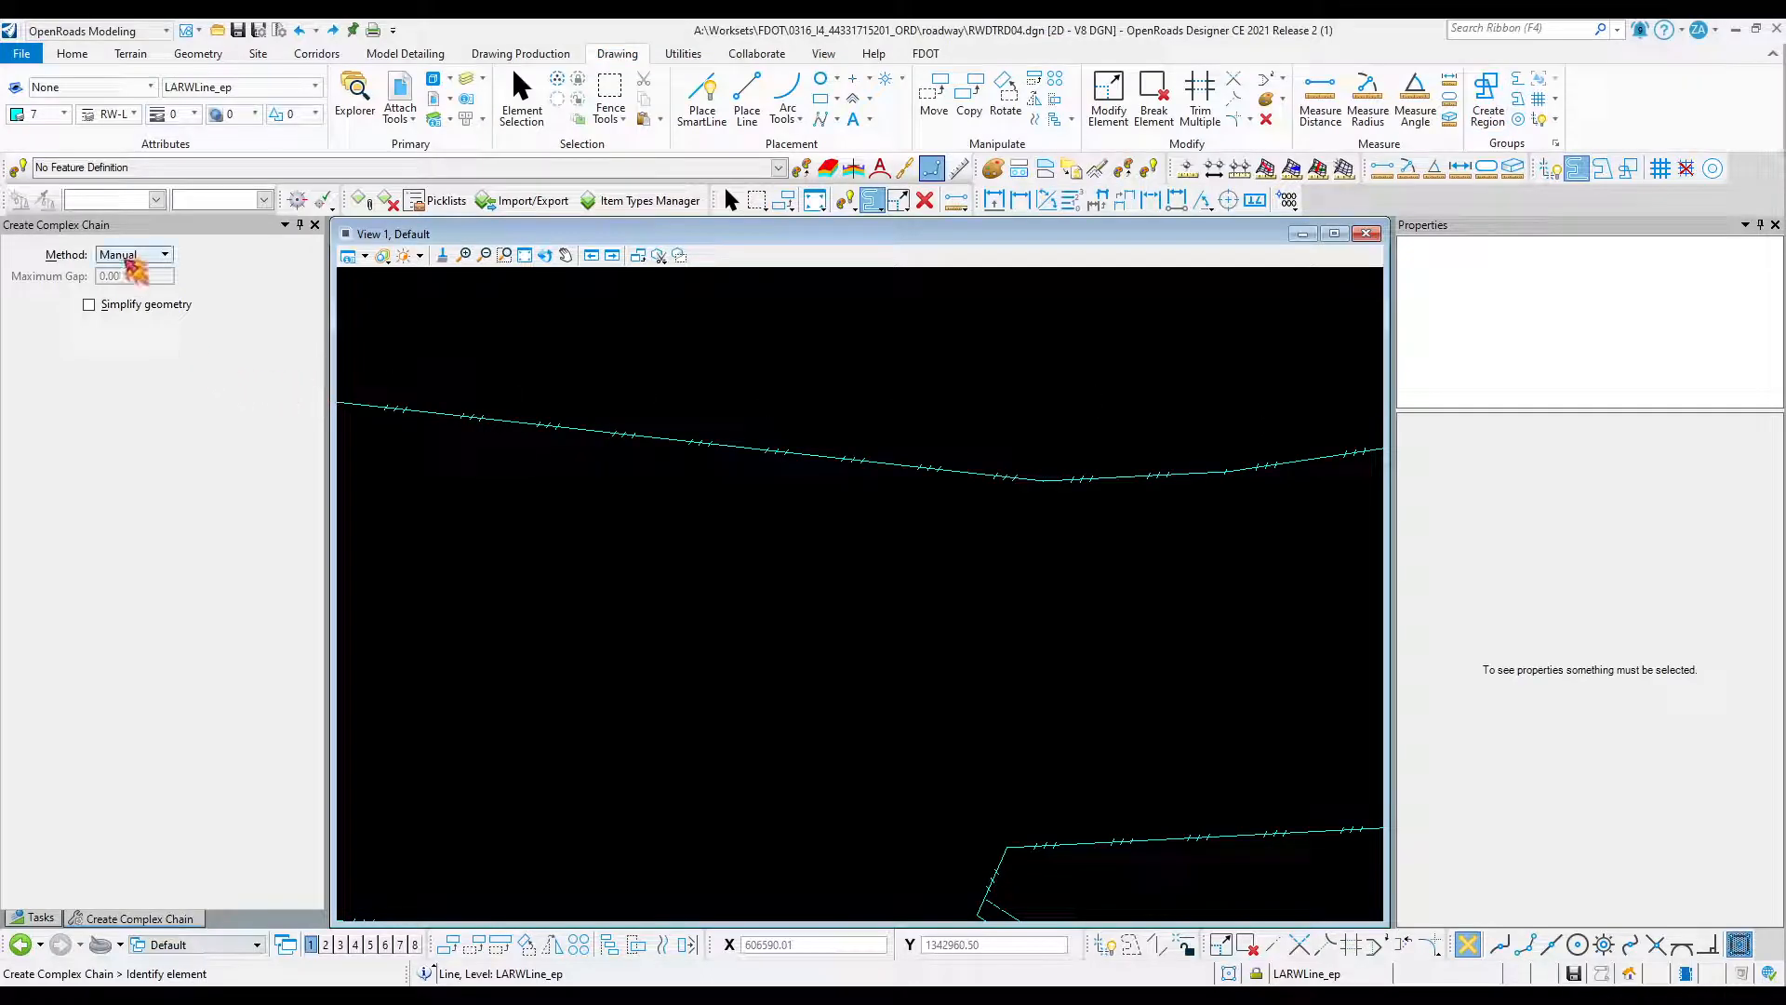
scroll(898, 600, down, 2)
scroll(651, 530, up, 4)
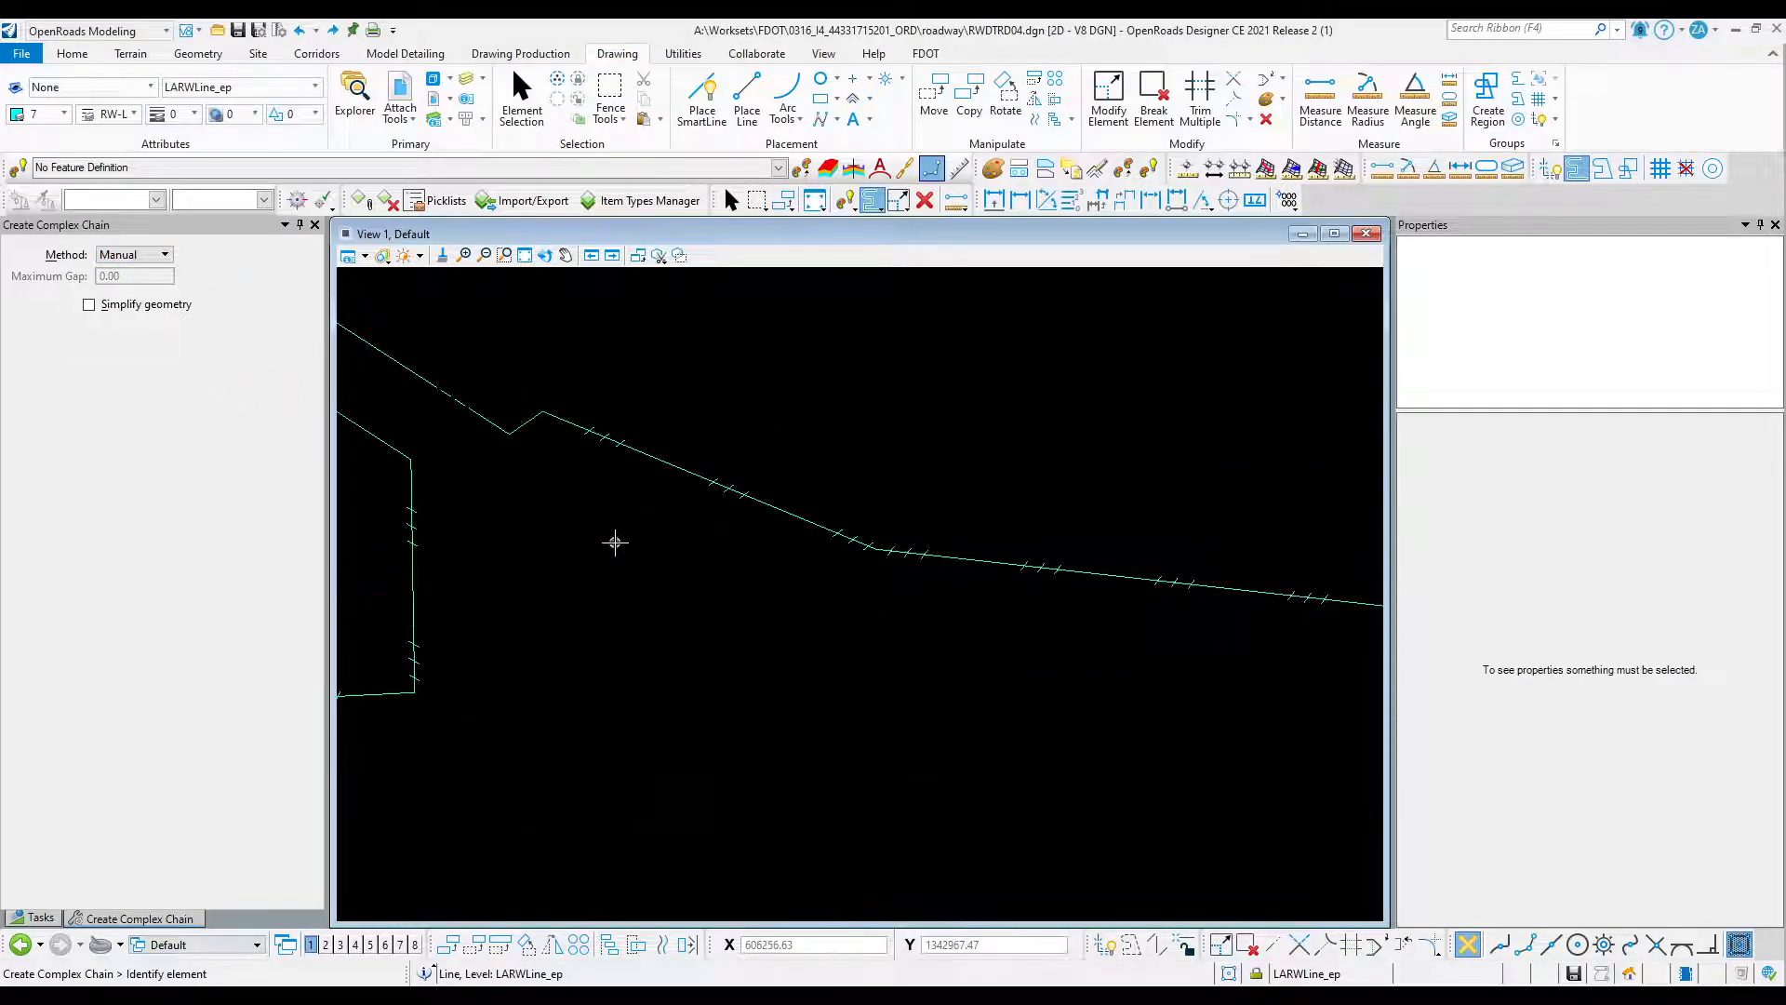
click(578, 425)
scroll(615, 506, down, 1)
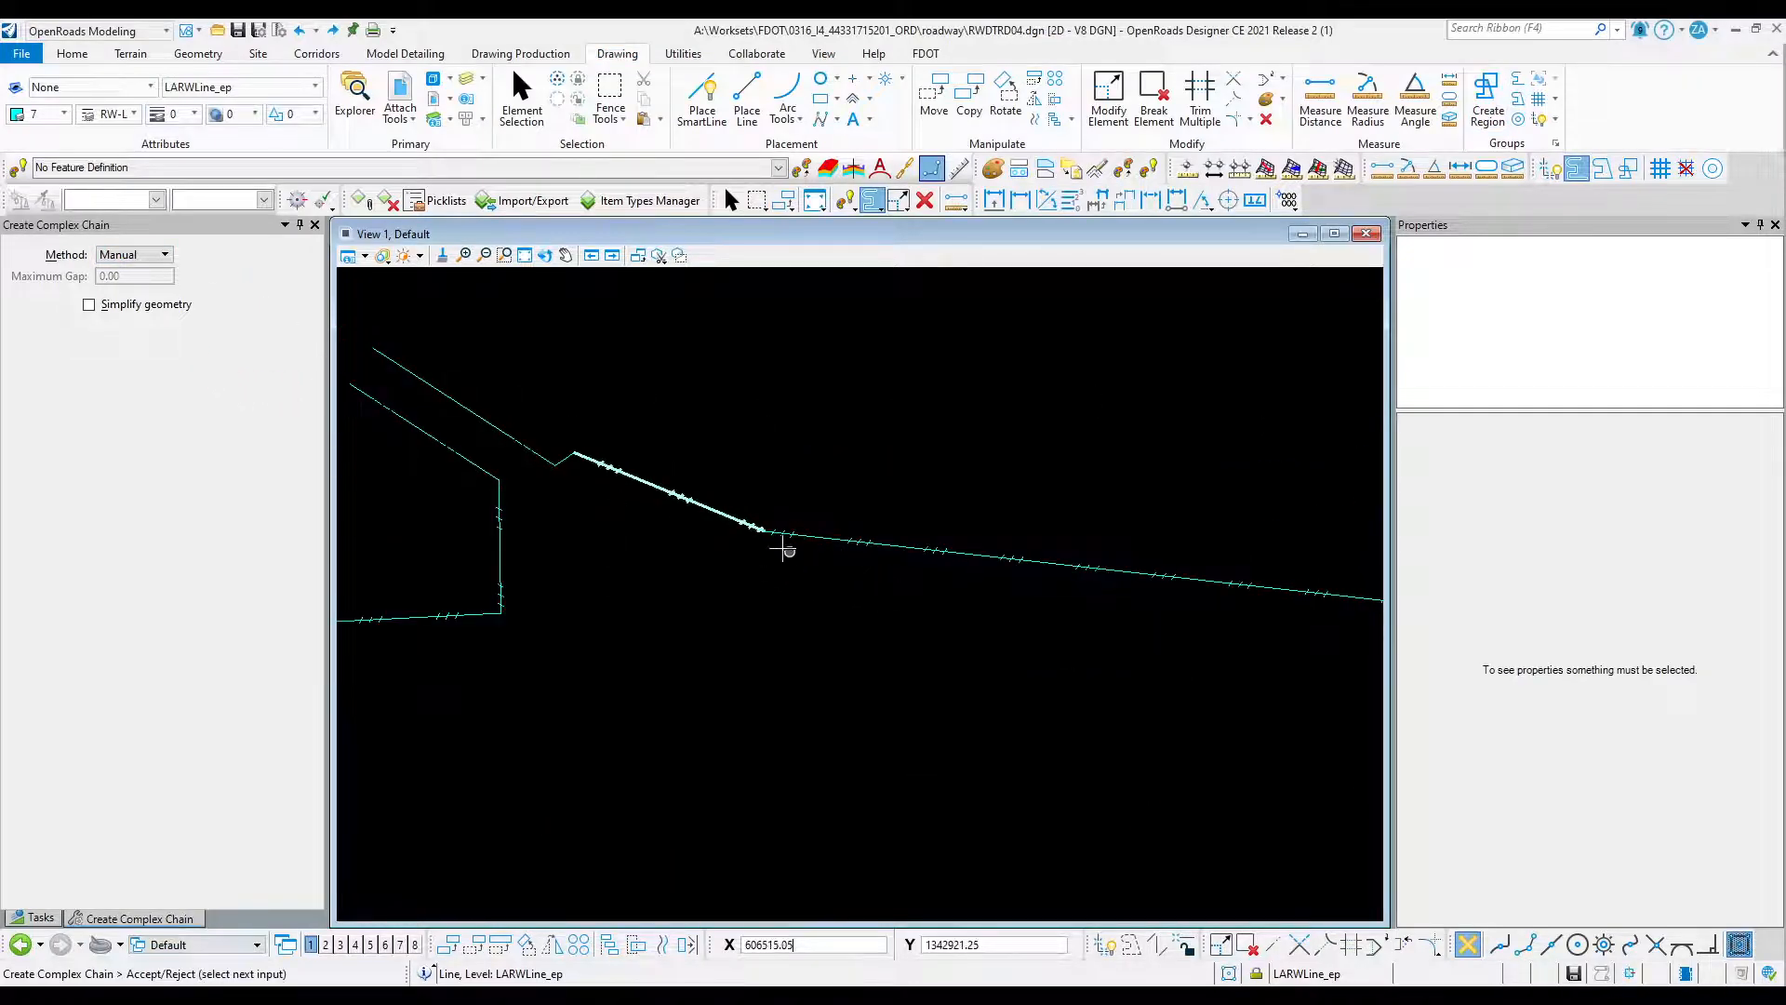
click(797, 530)
scroll(670, 534, down, 1)
scroll(1118, 578, up, 2)
click(1216, 570)
scroll(1101, 558, down, 2)
scroll(1053, 577, up, 2)
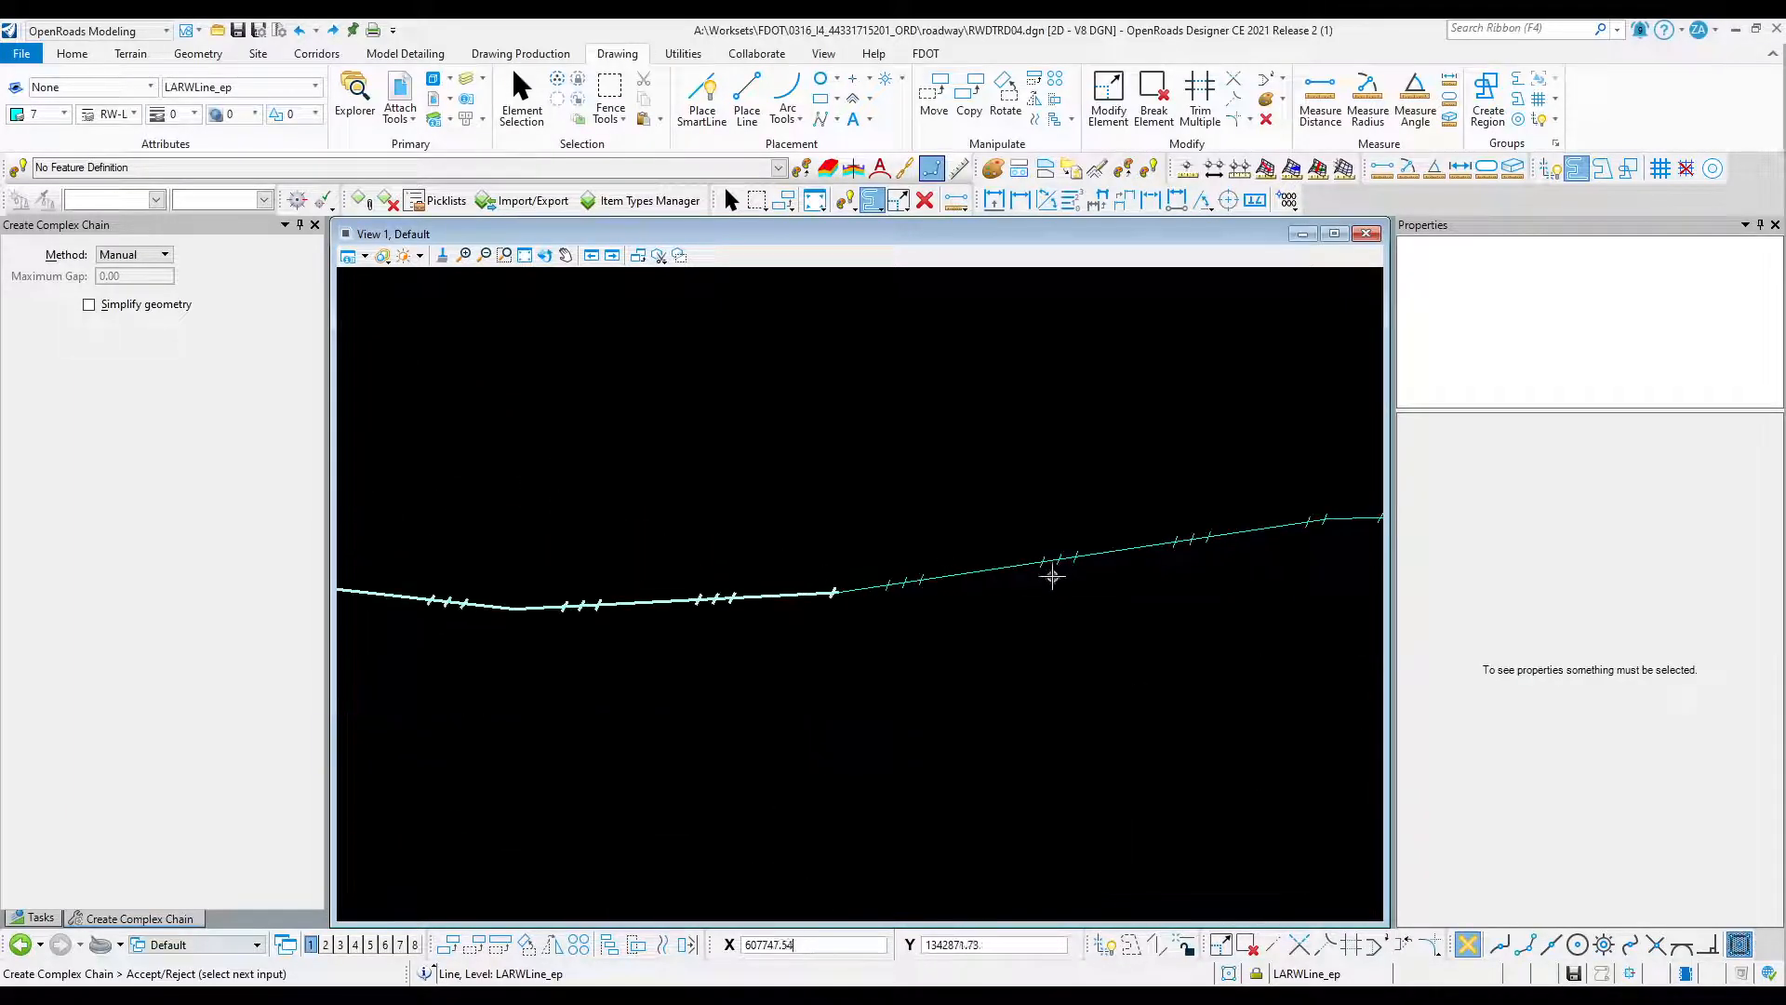
click(975, 572)
click(1096, 553)
scroll(831, 575, down, 3)
scroll(937, 574, up, 3)
click(958, 556)
scroll(896, 579, down, 3)
scroll(1016, 572, up, 5)
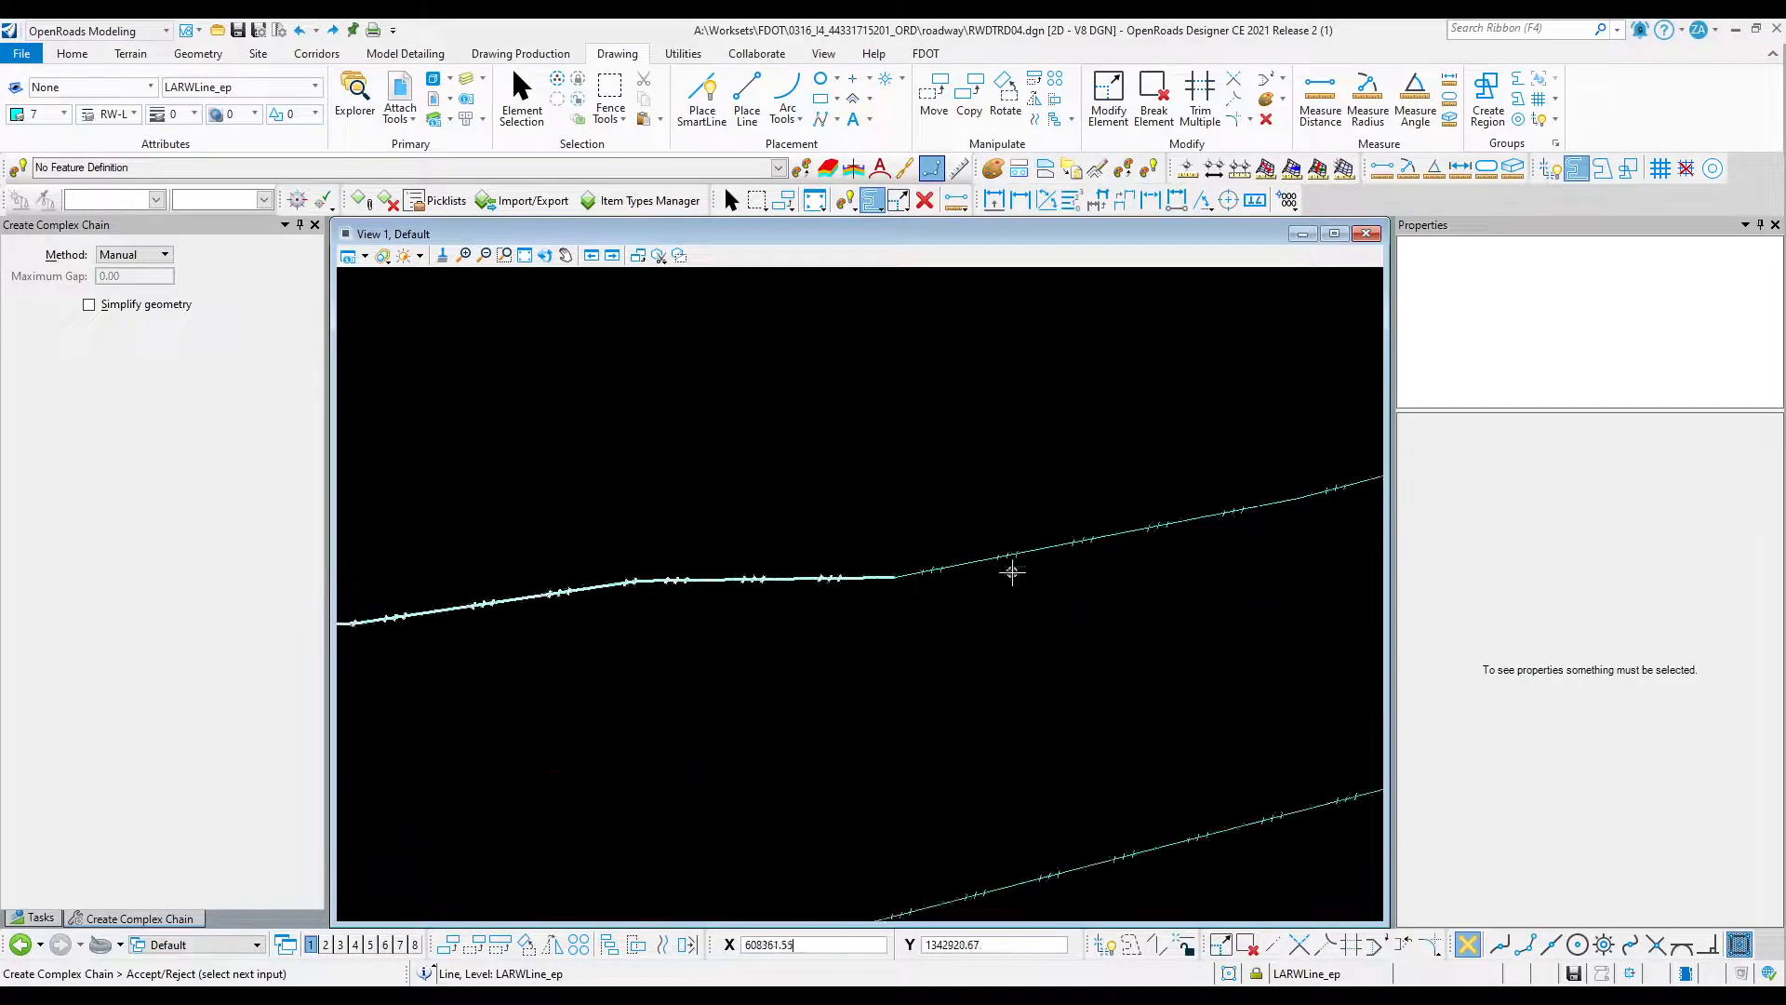
click(969, 548)
scroll(970, 562, down, 5)
scroll(1132, 536, up, 5)
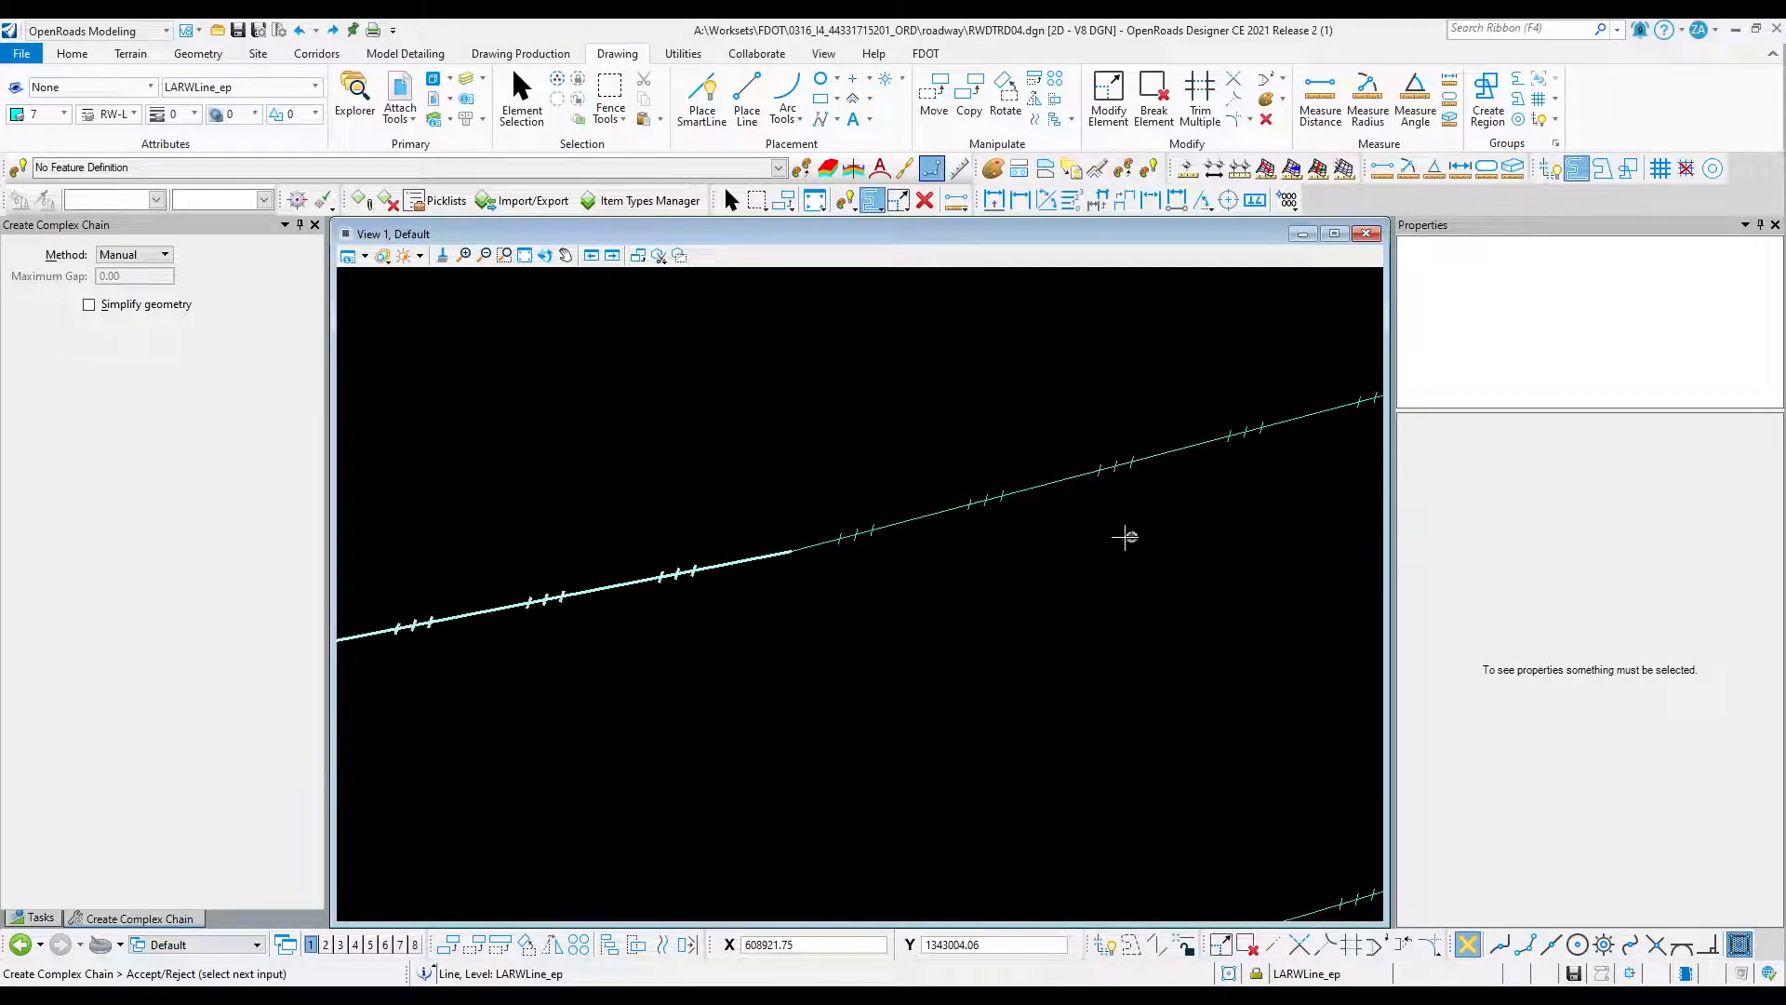
click(1074, 482)
scroll(970, 563, down, 5)
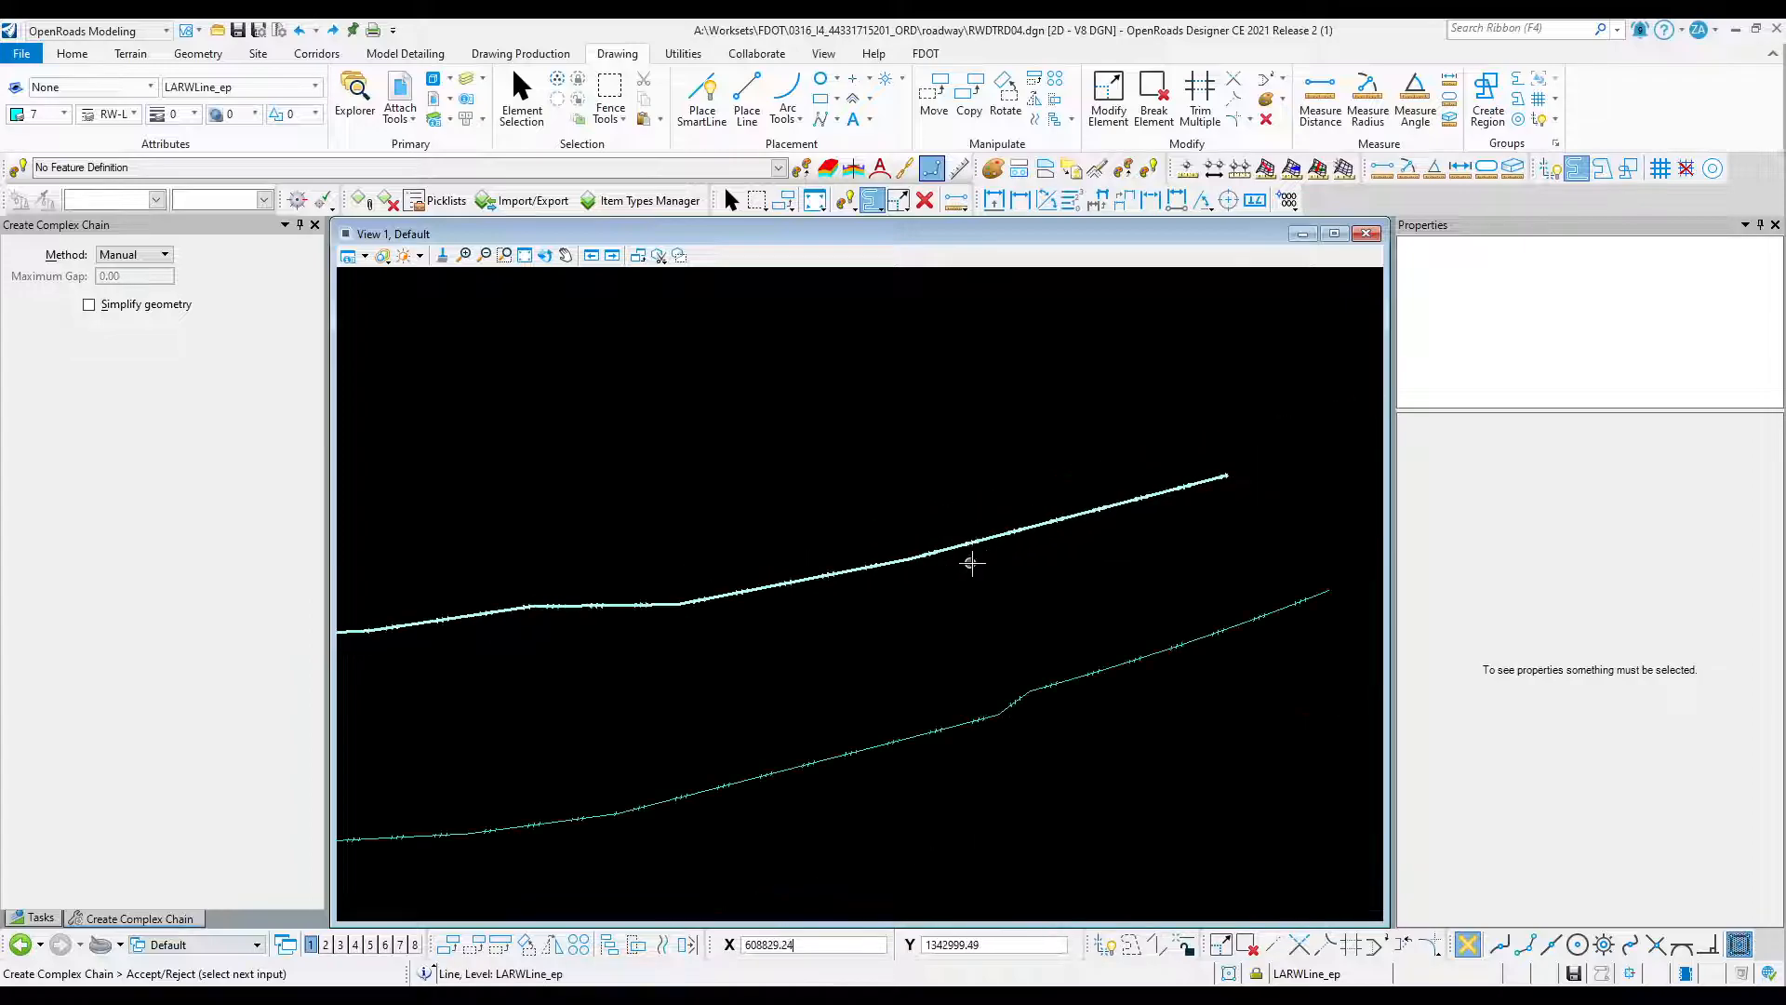
right_click(1218, 524)
scroll(1234, 523, down, 5)
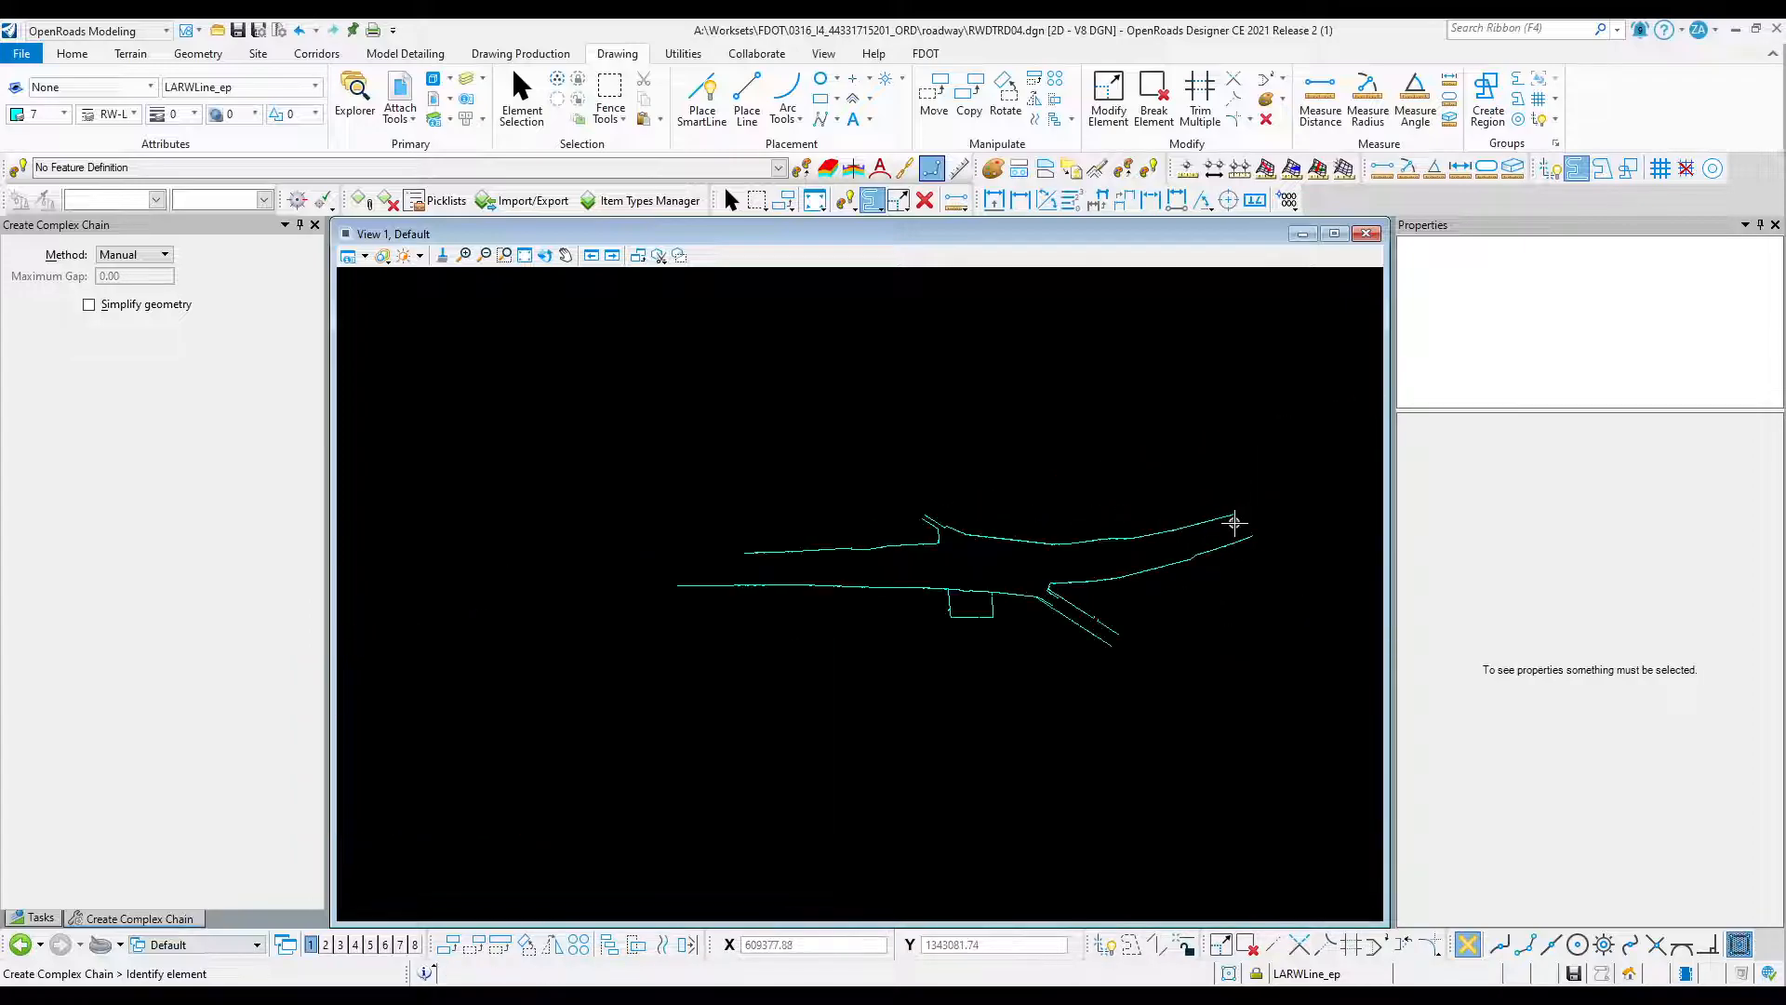
Create a complex chain from the north LARWLine_ep segments between the west end and the vertical line at the northern side road.
scroll(698, 570, up, 5)
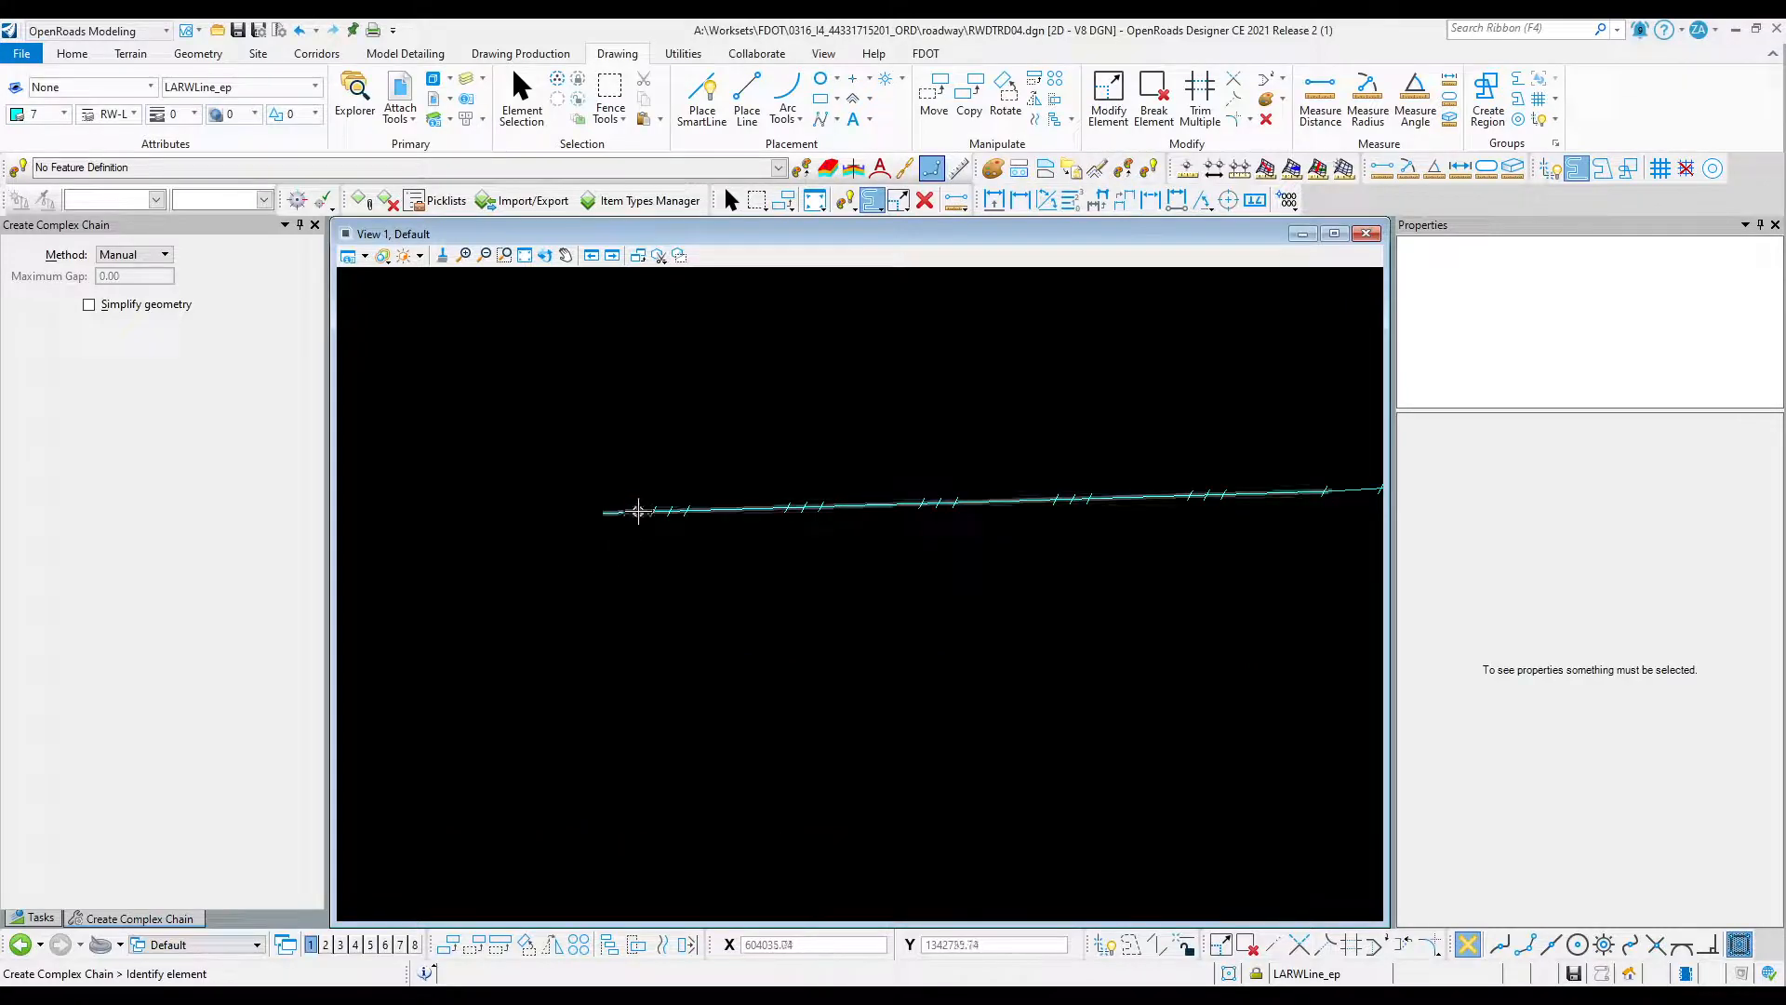
click(638, 511)
scroll(618, 546, down, 5)
scroll(810, 534, up, 5)
click(646, 548)
scroll(644, 558, down, 3)
scroll(643, 559, down, 1)
scroll(839, 543, up, 4)
click(564, 602)
scroll(745, 570, down, 3)
scroll(793, 571, up, 3)
click(793, 572)
scroll(961, 534, down, 3)
scroll(825, 577, up, 3)
click(825, 577)
scroll(800, 577, down, 3)
scroll(944, 549, up, 3)
click(961, 527)
scroll(1035, 558, down, 3)
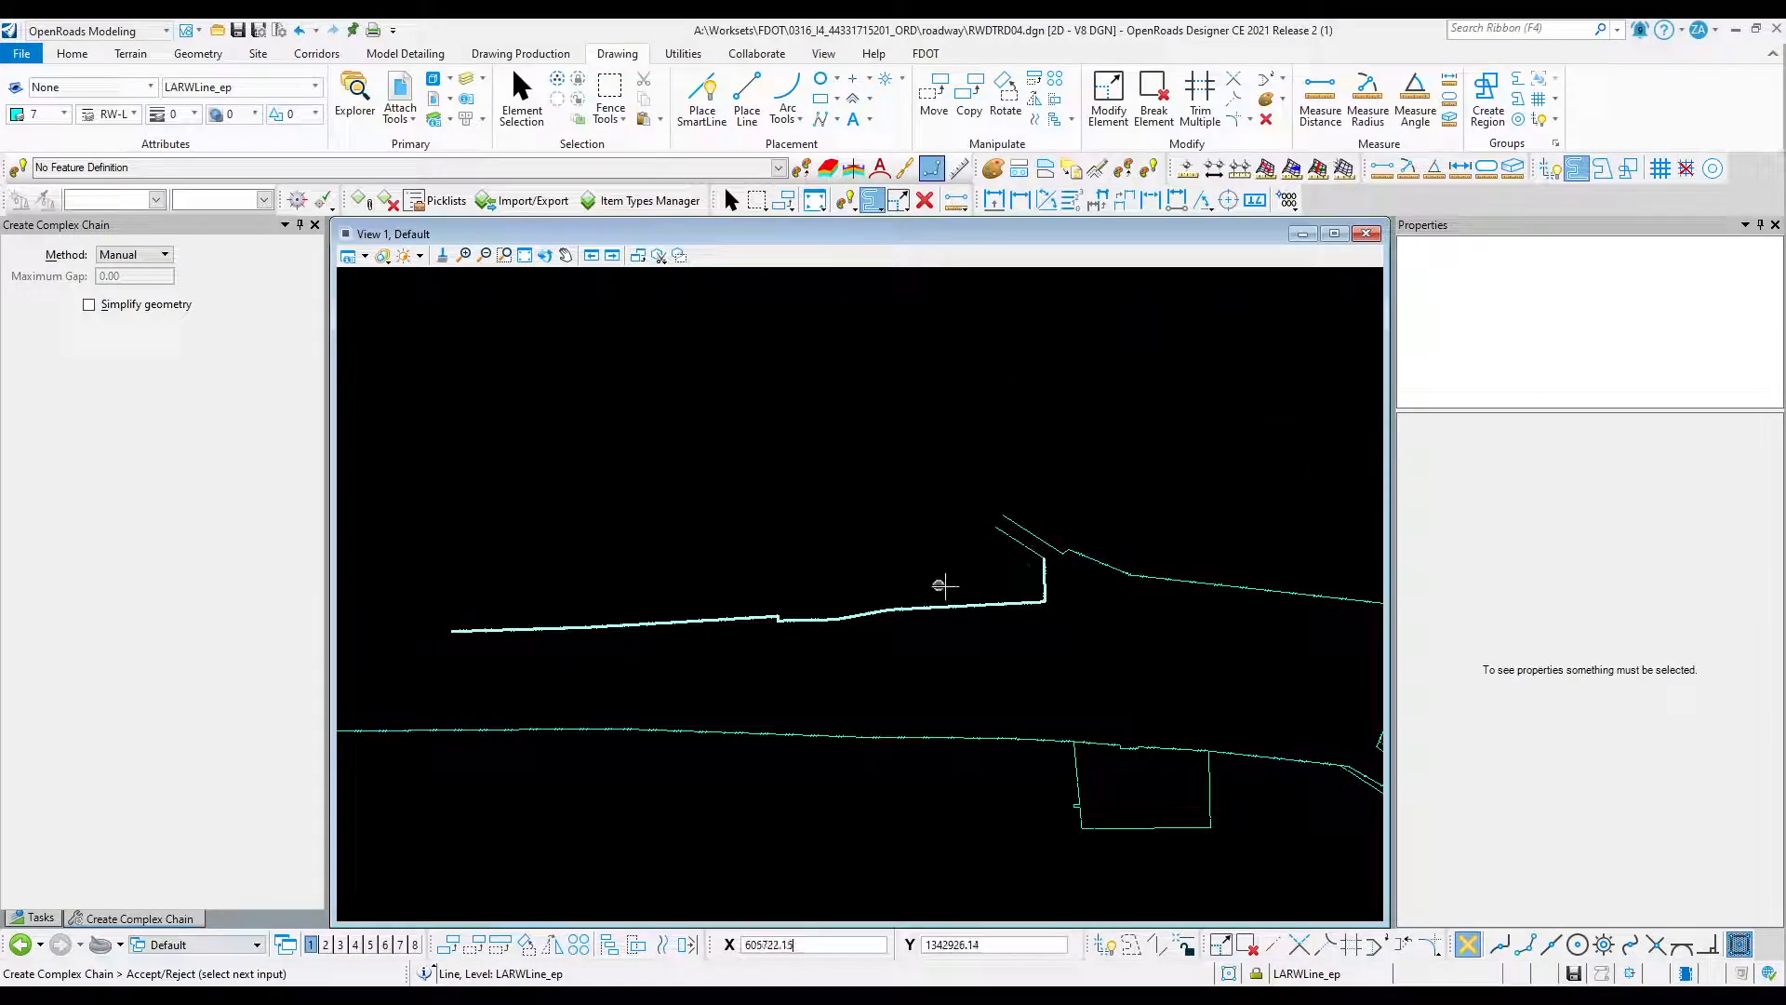
scroll(1071, 582, up, 3)
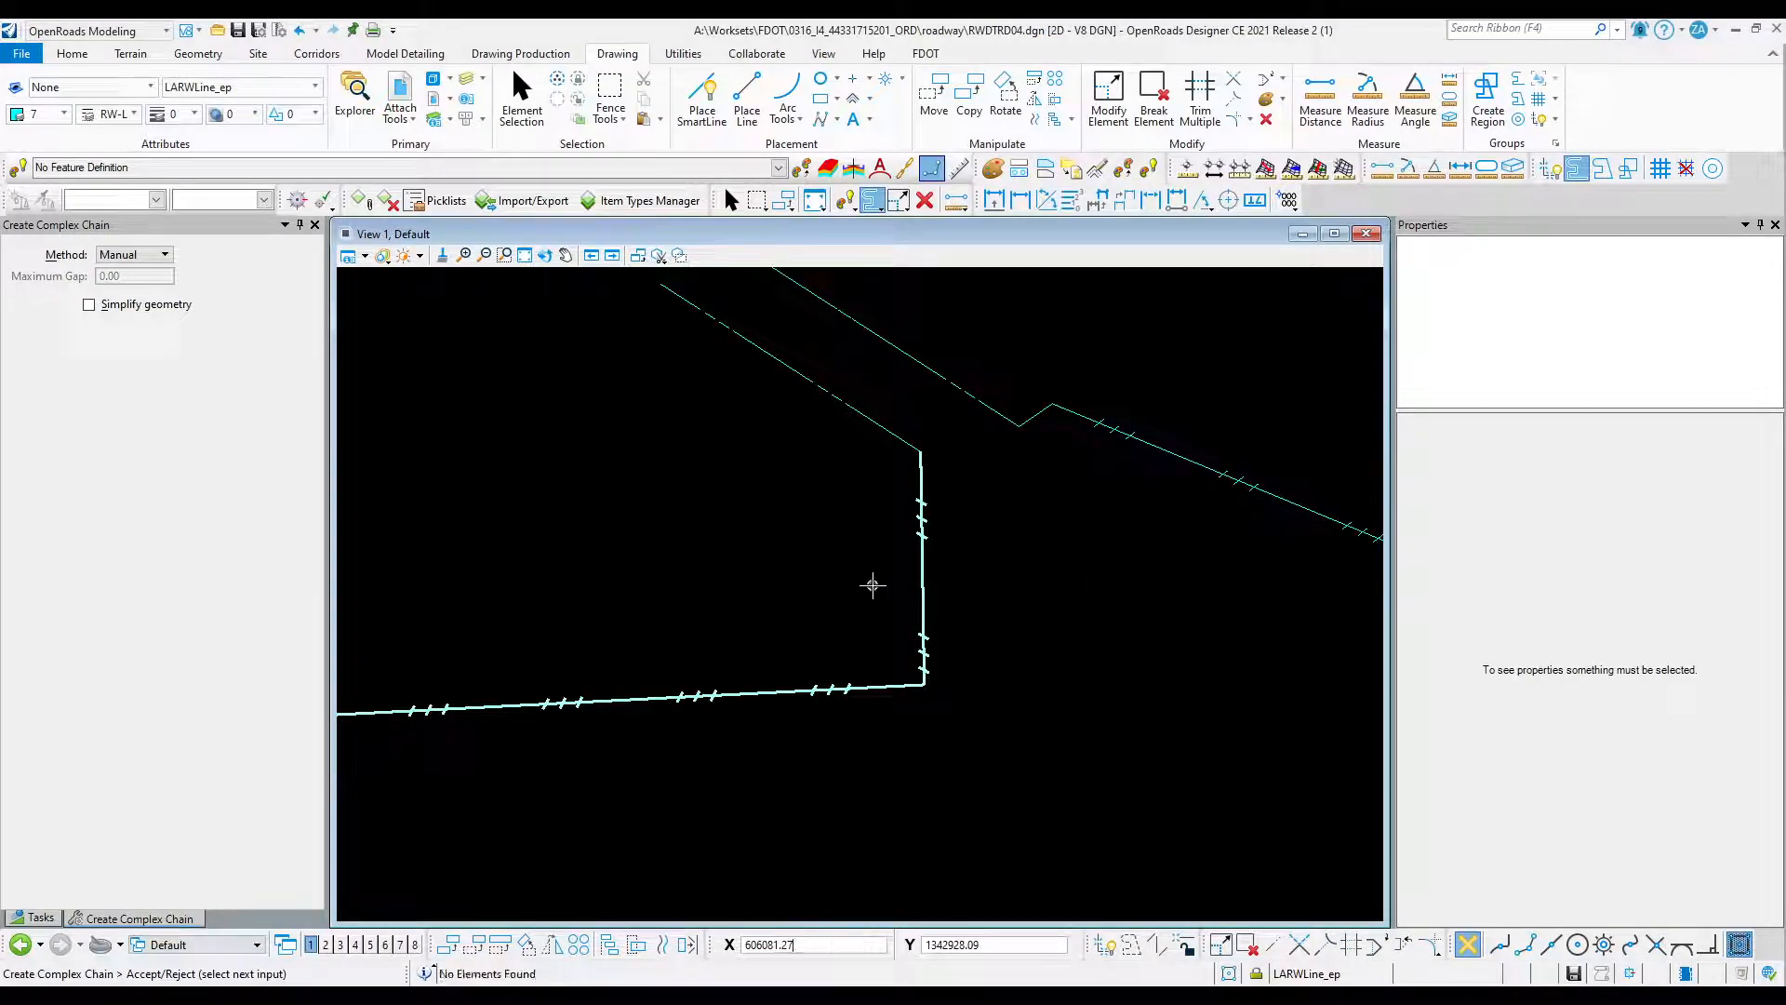
right_click(872, 586)
scroll(884, 576, down, 3)
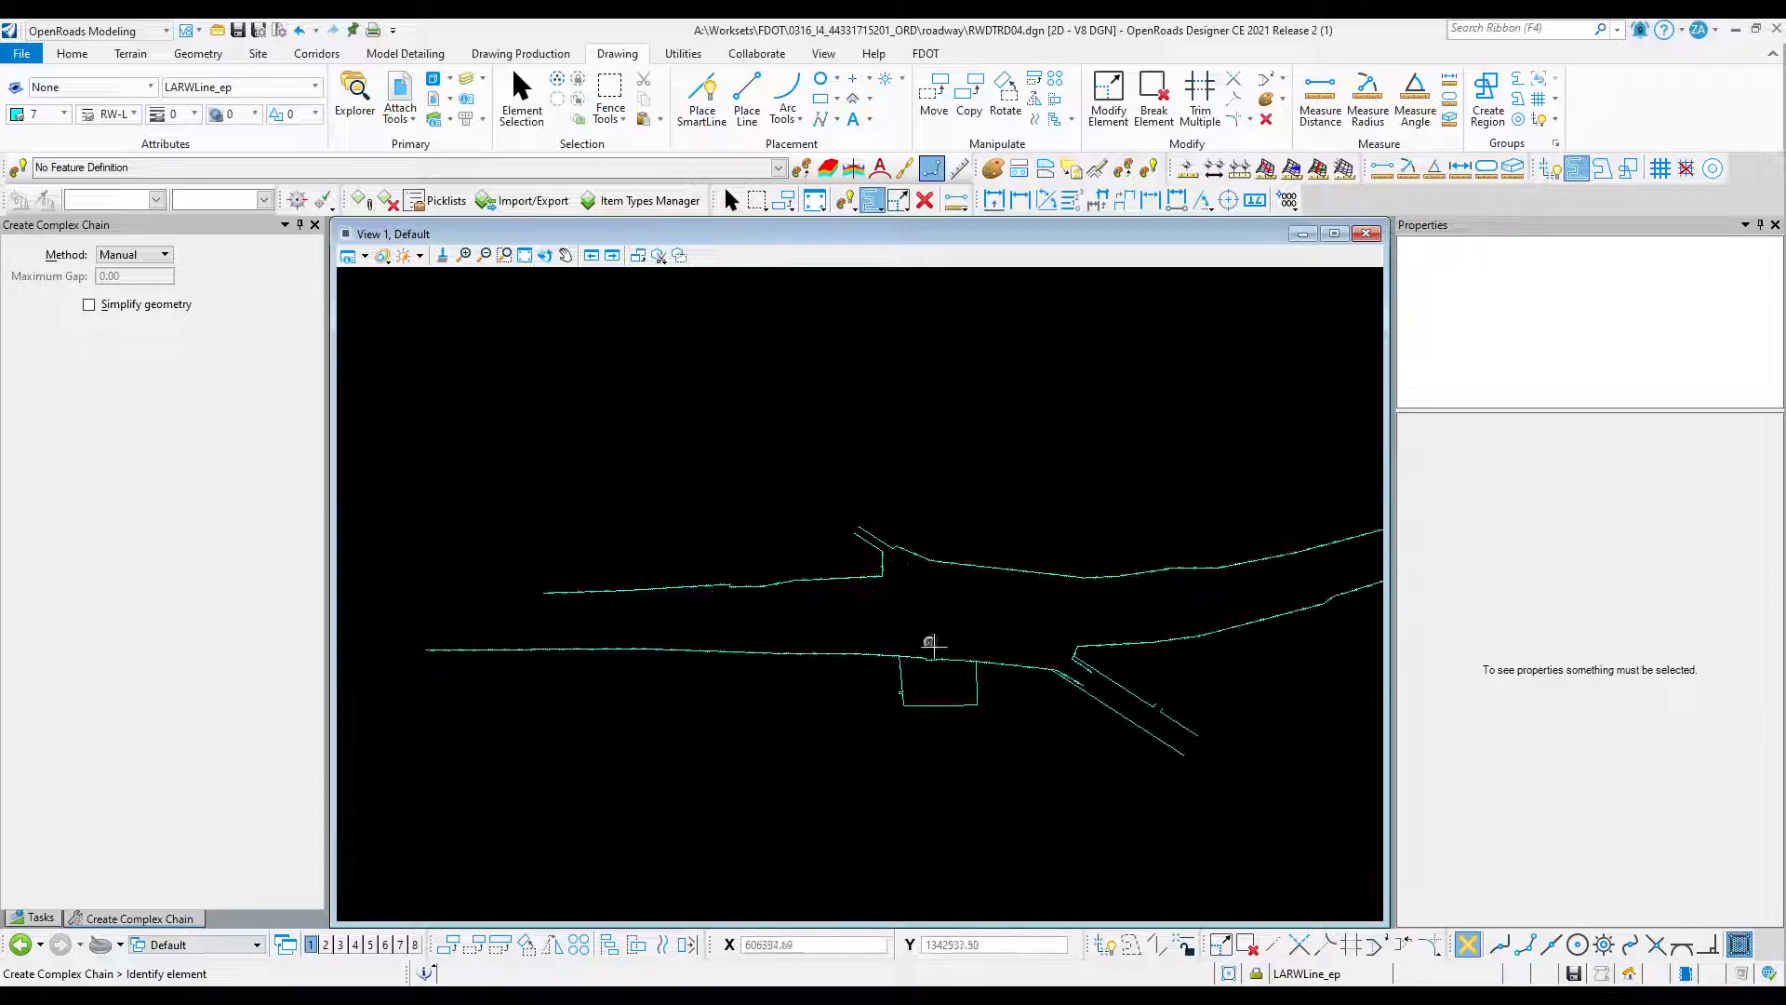
Create a complex chain from the south LARWLine_ep segments, from the west end past the rectangular parcel to the short line along the southeast side road.
scroll(1116, 702, up, 5)
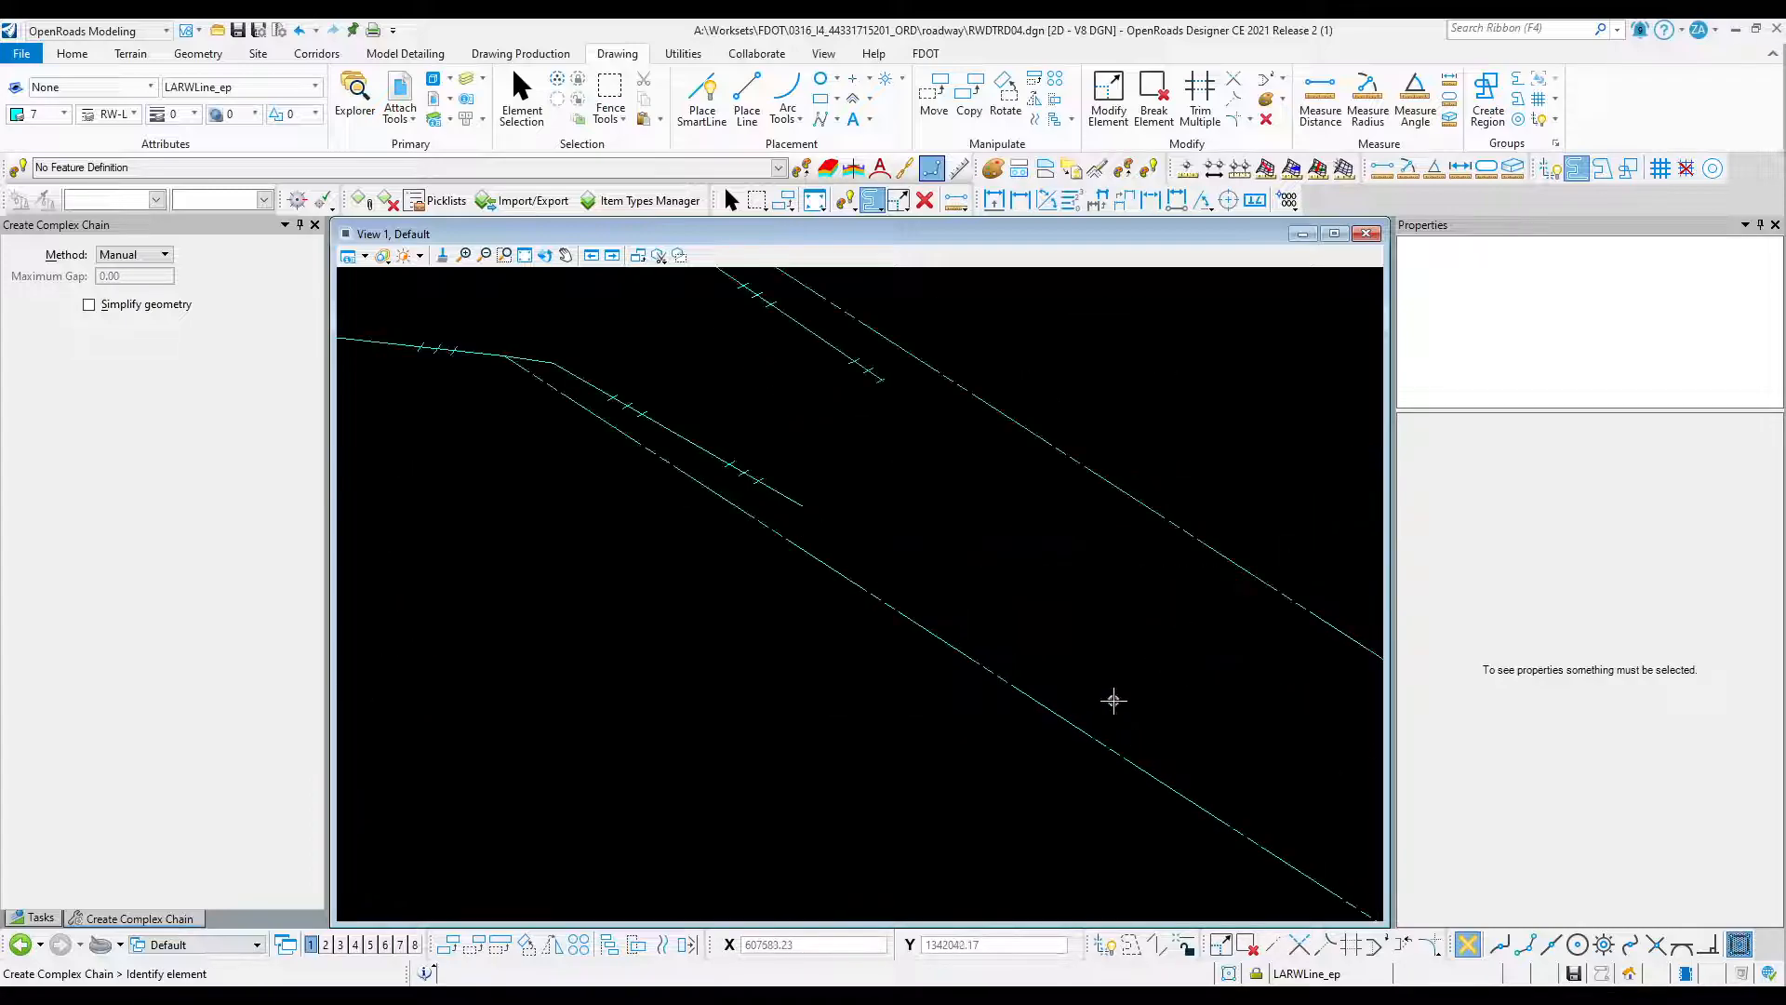
scroll(1184, 726, down, 3)
scroll(577, 647, up, 5)
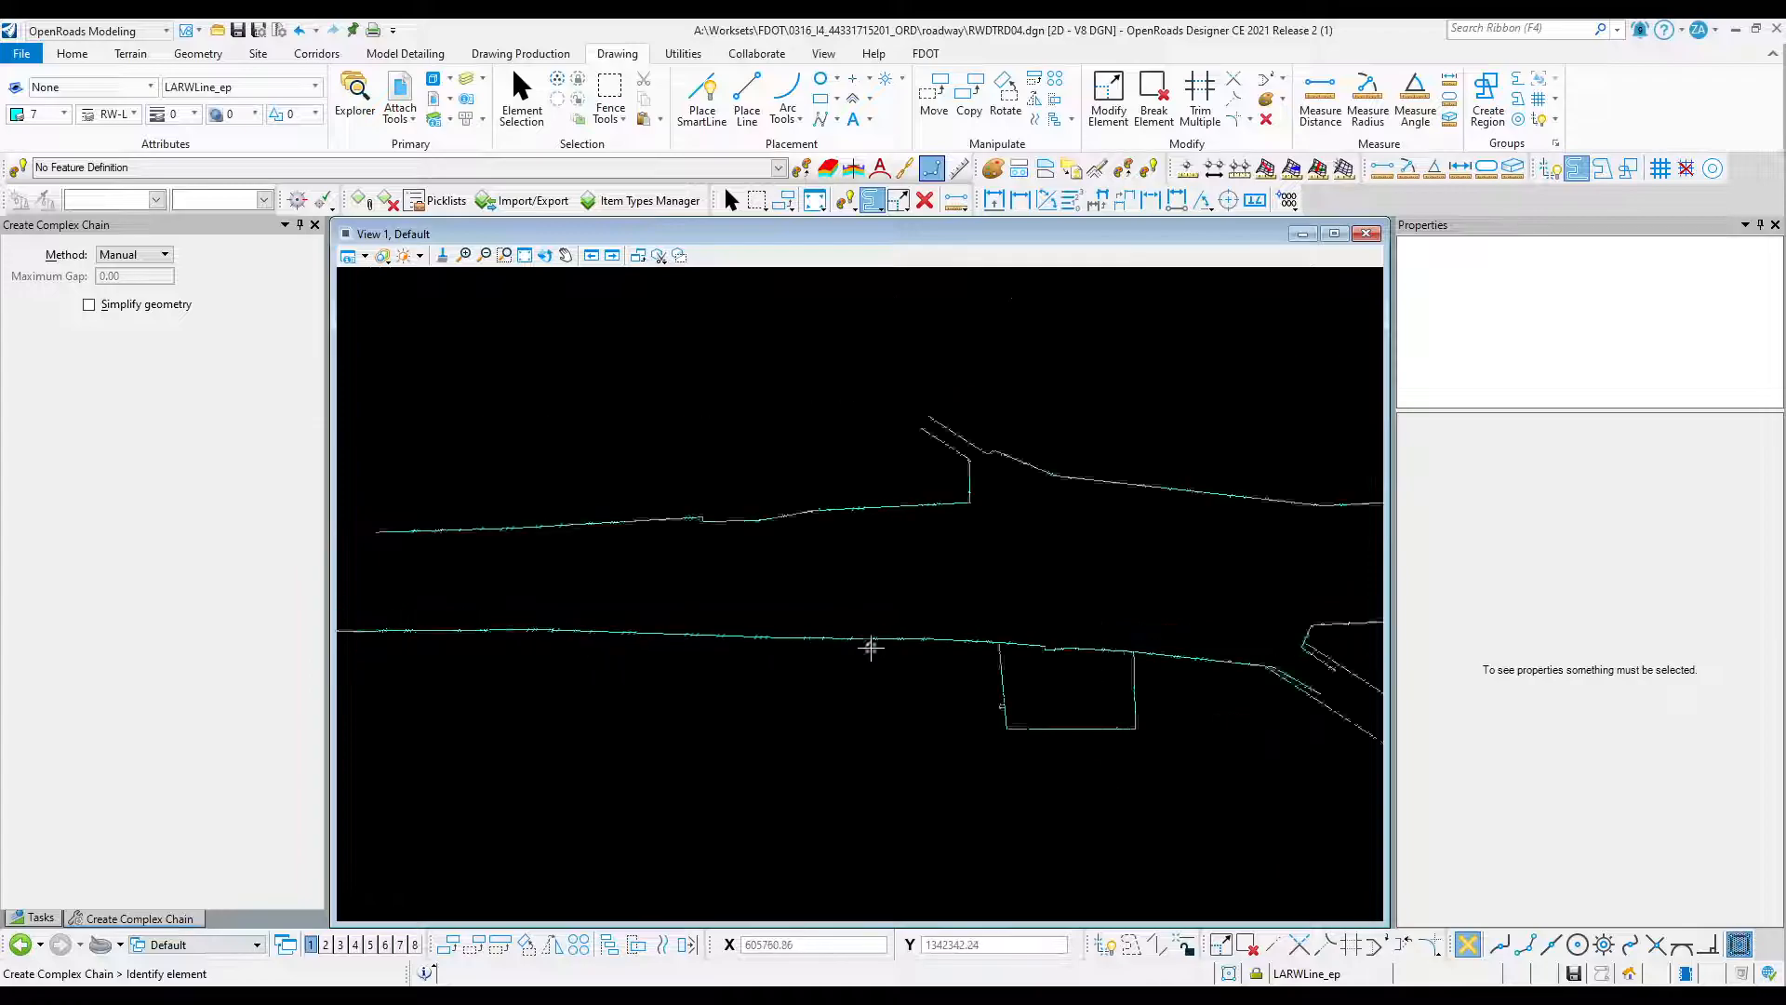
click(511, 592)
scroll(670, 635, down, 3)
scroll(766, 633, up, 3)
scroll(710, 622, down, 3)
scroll(849, 634, up, 3)
click(716, 576)
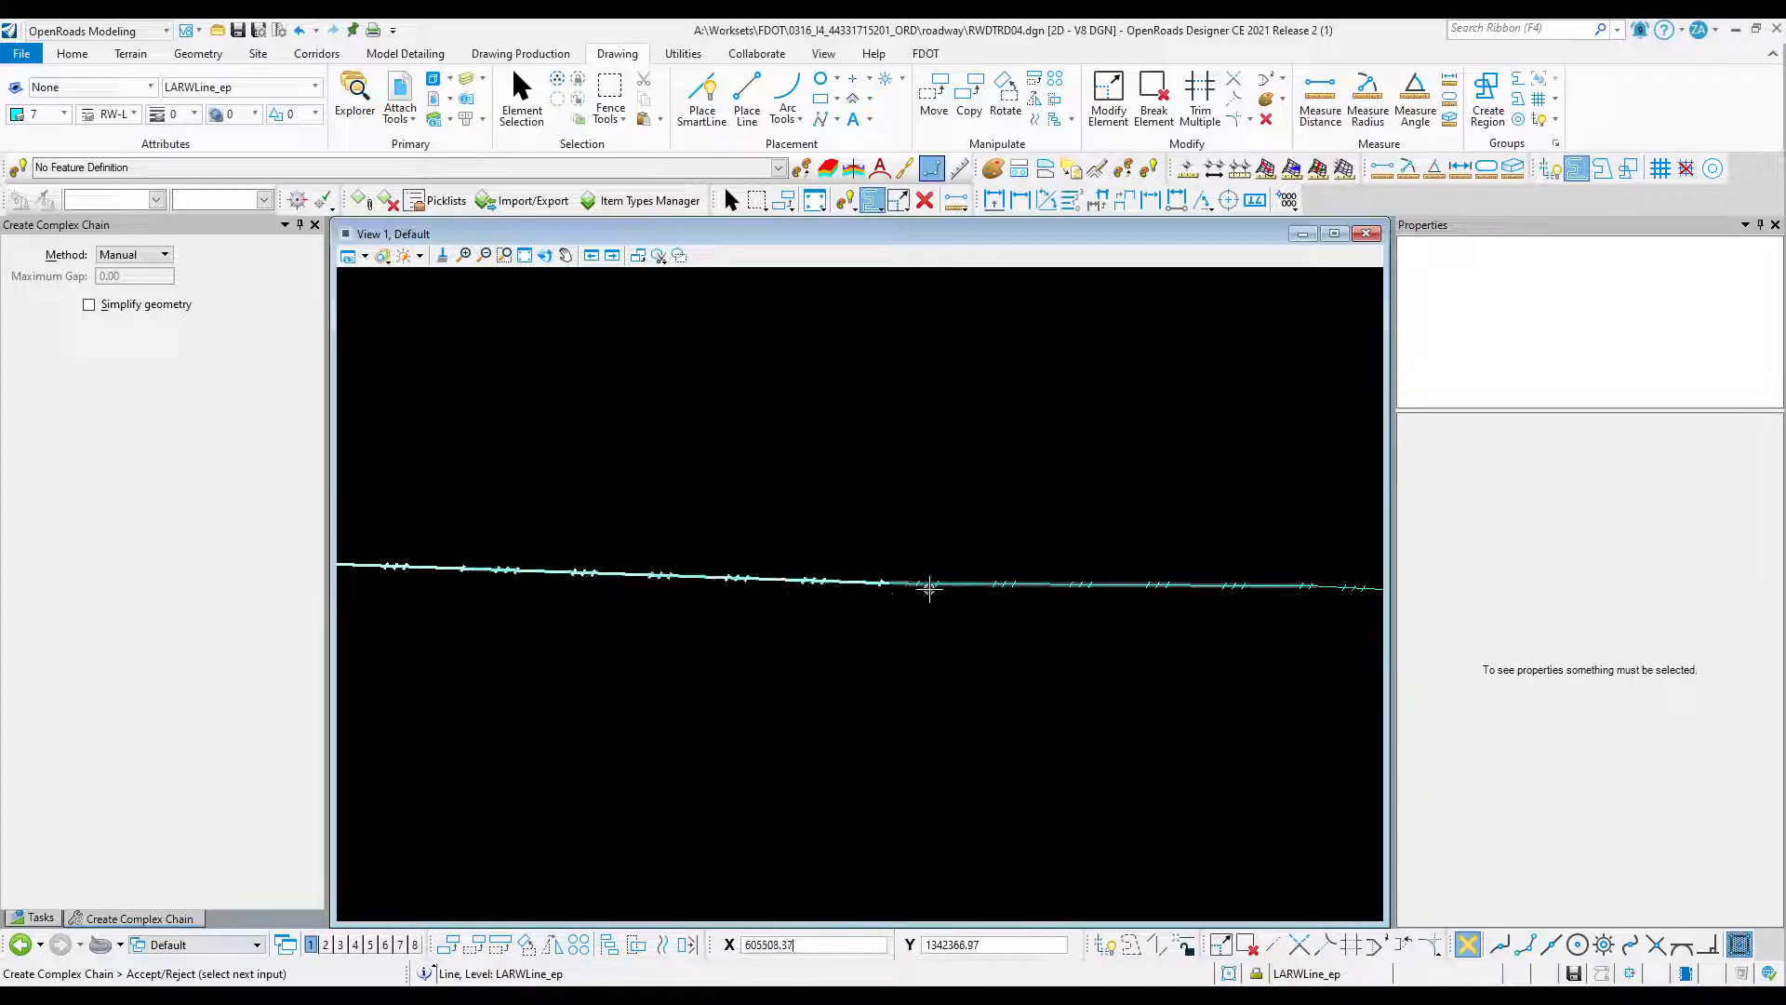
scroll(806, 606, down, 3)
scroll(845, 609, up, 4)
click(779, 659)
click(919, 670)
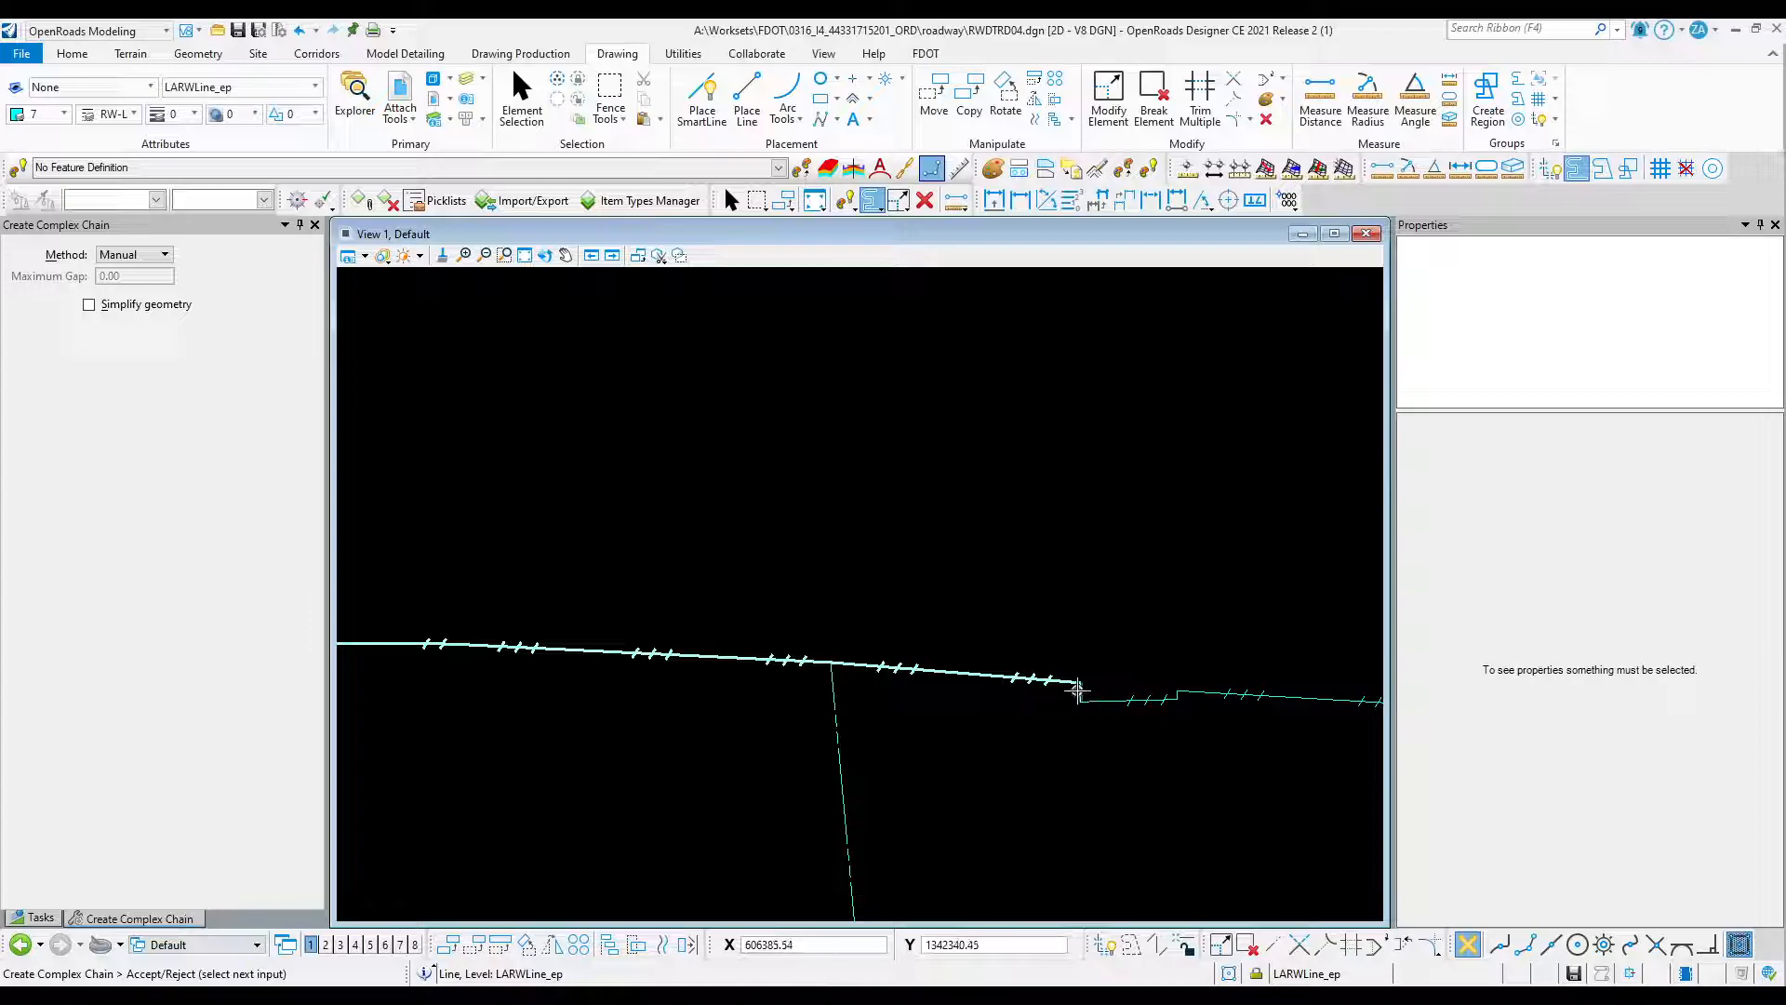
click(1125, 698)
scroll(827, 654, down, 3)
scroll(922, 670, up, 3)
click(934, 630)
scroll(972, 631, down, 4)
scroll(1024, 640, up, 4)
click(1024, 634)
scroll(719, 571, down, 3)
scroll(828, 586, up, 1)
scroll(985, 622, up, 2)
click(1094, 645)
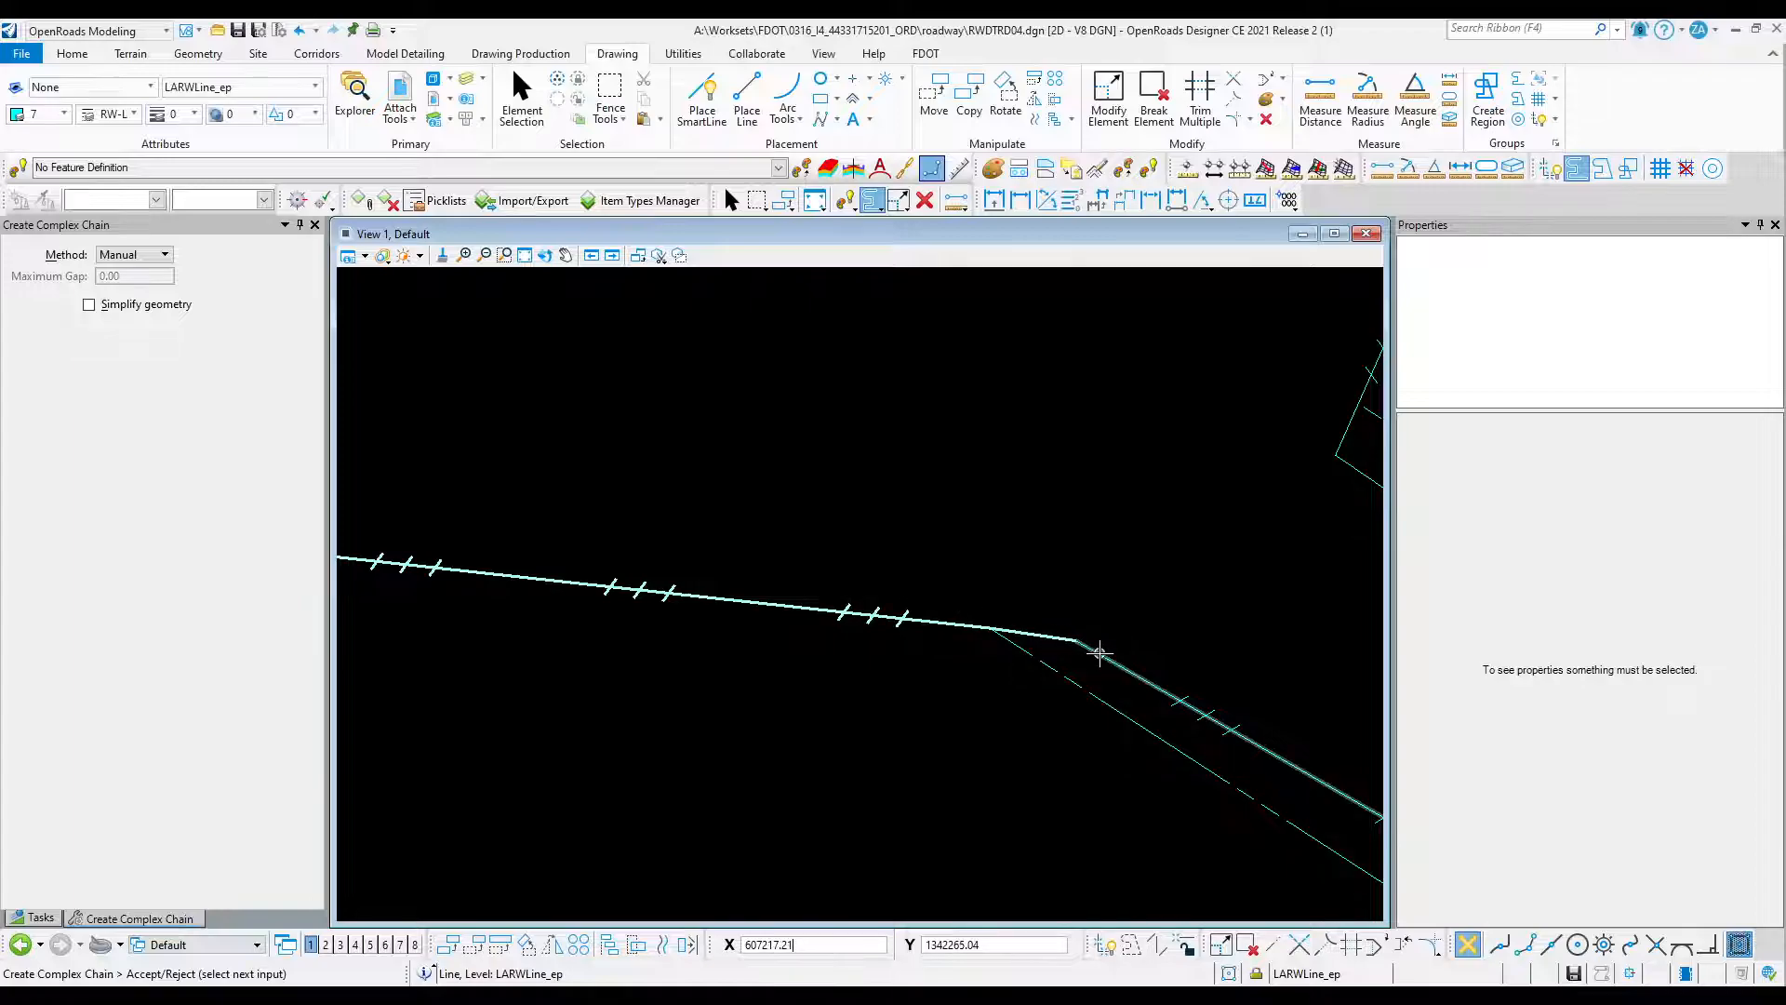
scroll(1096, 645, down, 3)
right_click(864, 548)
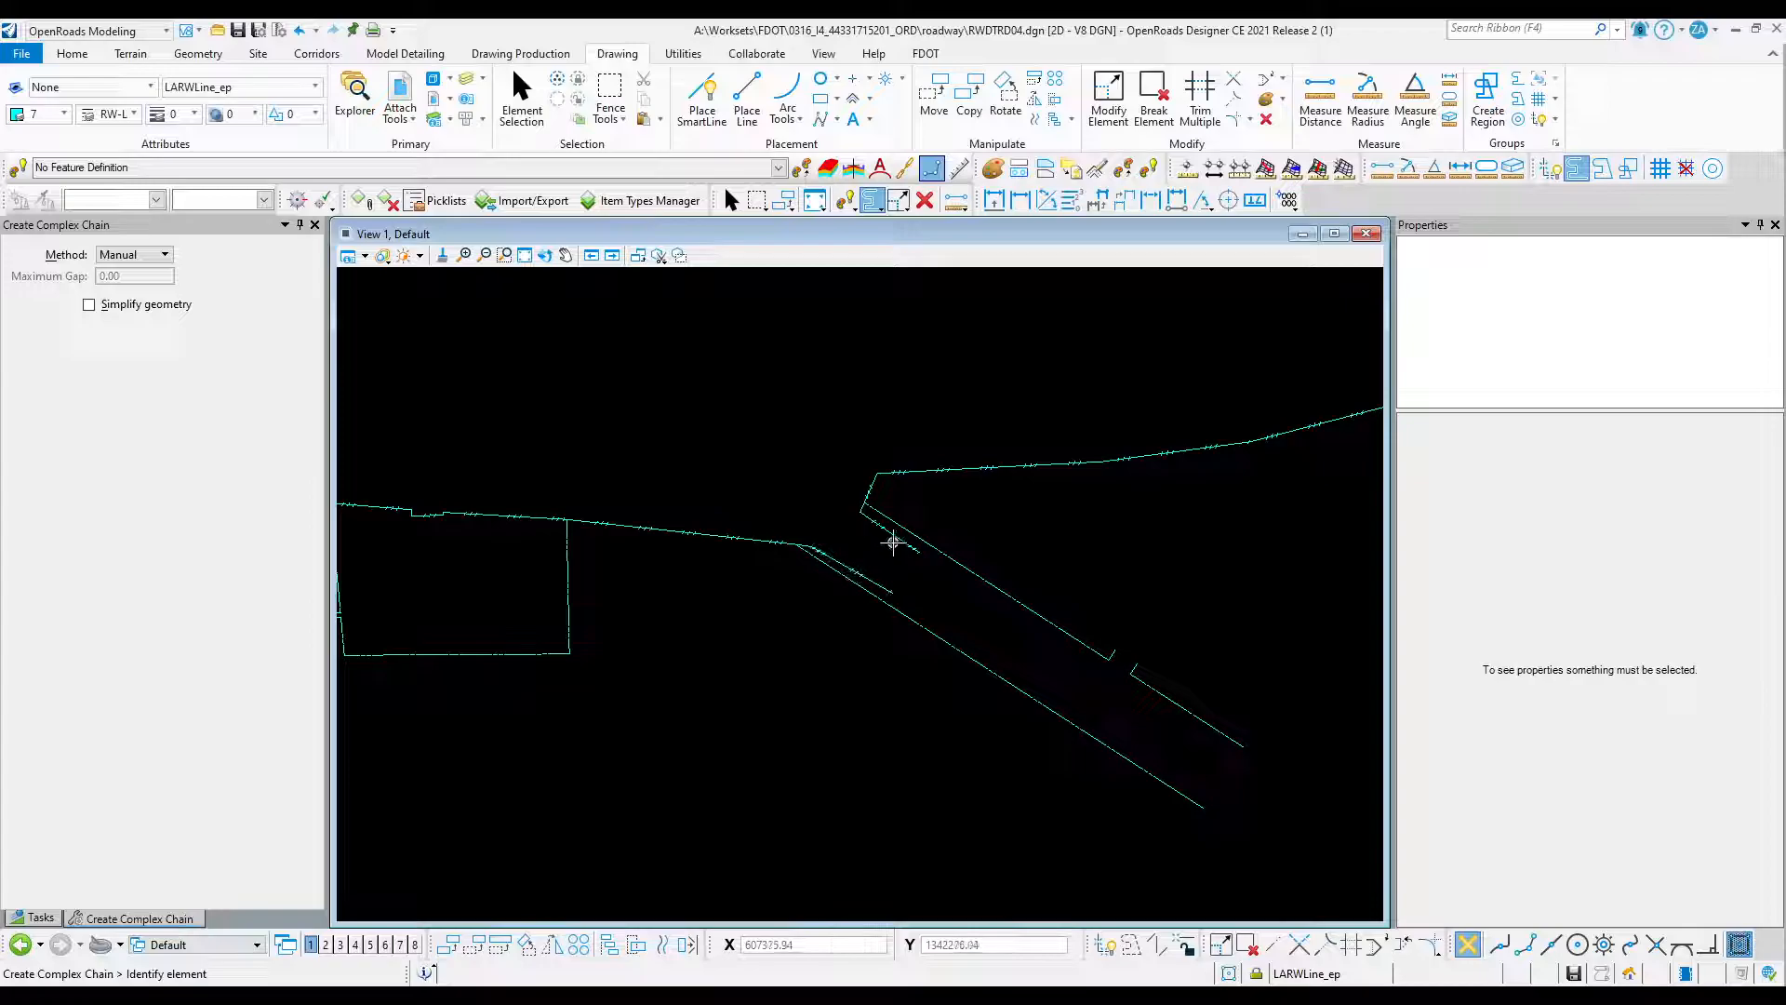
Create a complex chain from the LARWLine_ep segments running from the short line at the southeast side road to the east end.
click(893, 543)
scroll(862, 511, up, 3)
scroll(746, 503, down, 1)
scroll(746, 503, down, 2)
click(913, 443)
scroll(867, 483, down, 4)
click(1011, 463)
click(1105, 447)
scroll(1045, 483, down, 3)
scroll(1133, 458, up, 6)
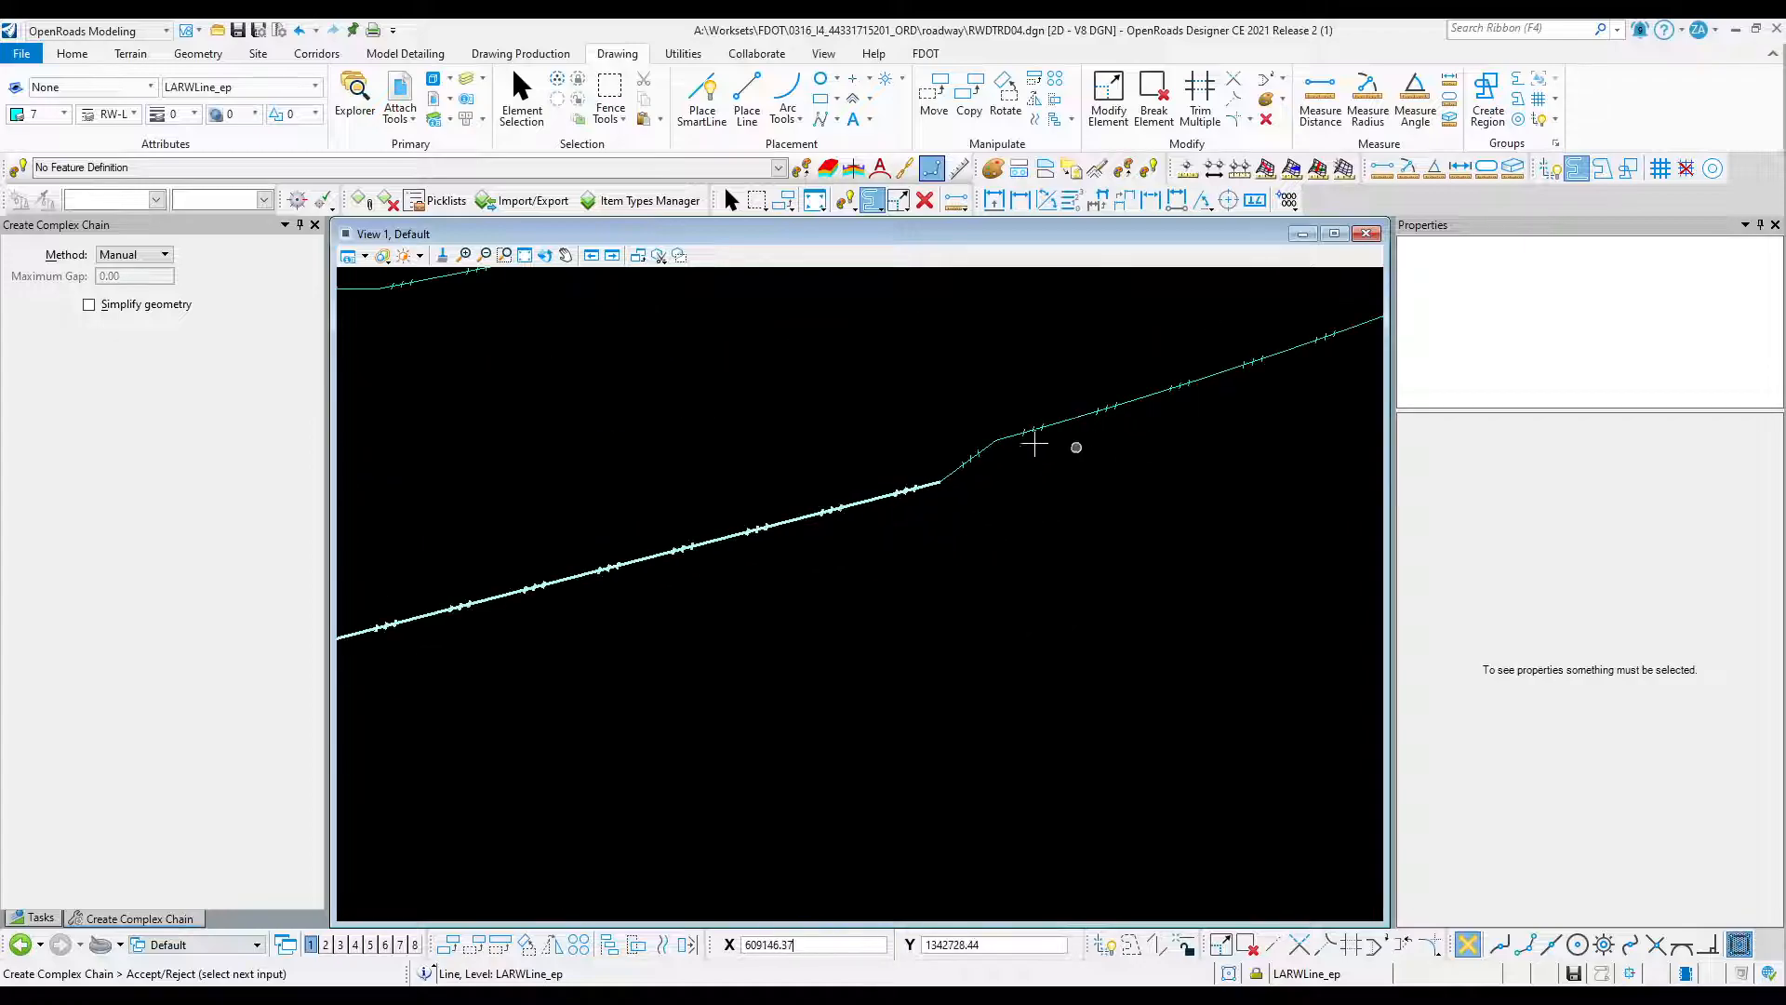
scroll(1033, 455, down, 4)
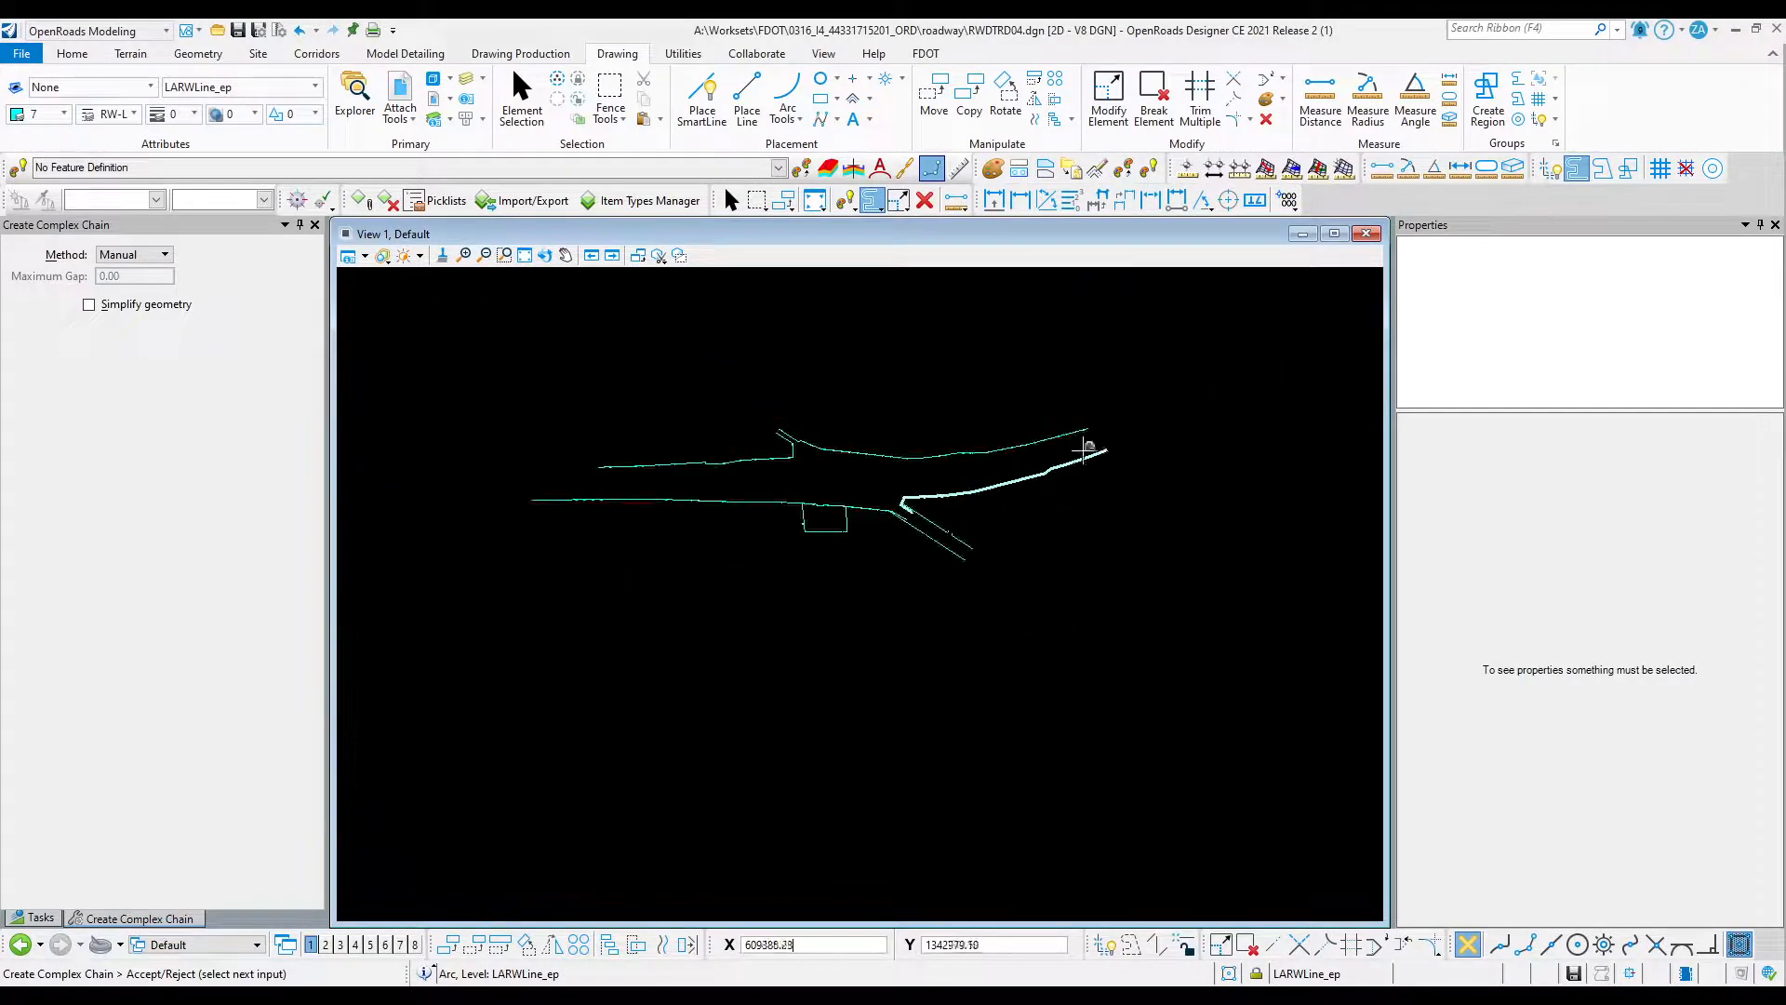
right_click(967, 507)
Delete the RWLine_ep lines that form the rectangular parcel below the south right-of-way line.
scroll(852, 503, up, 5)
click(524, 119)
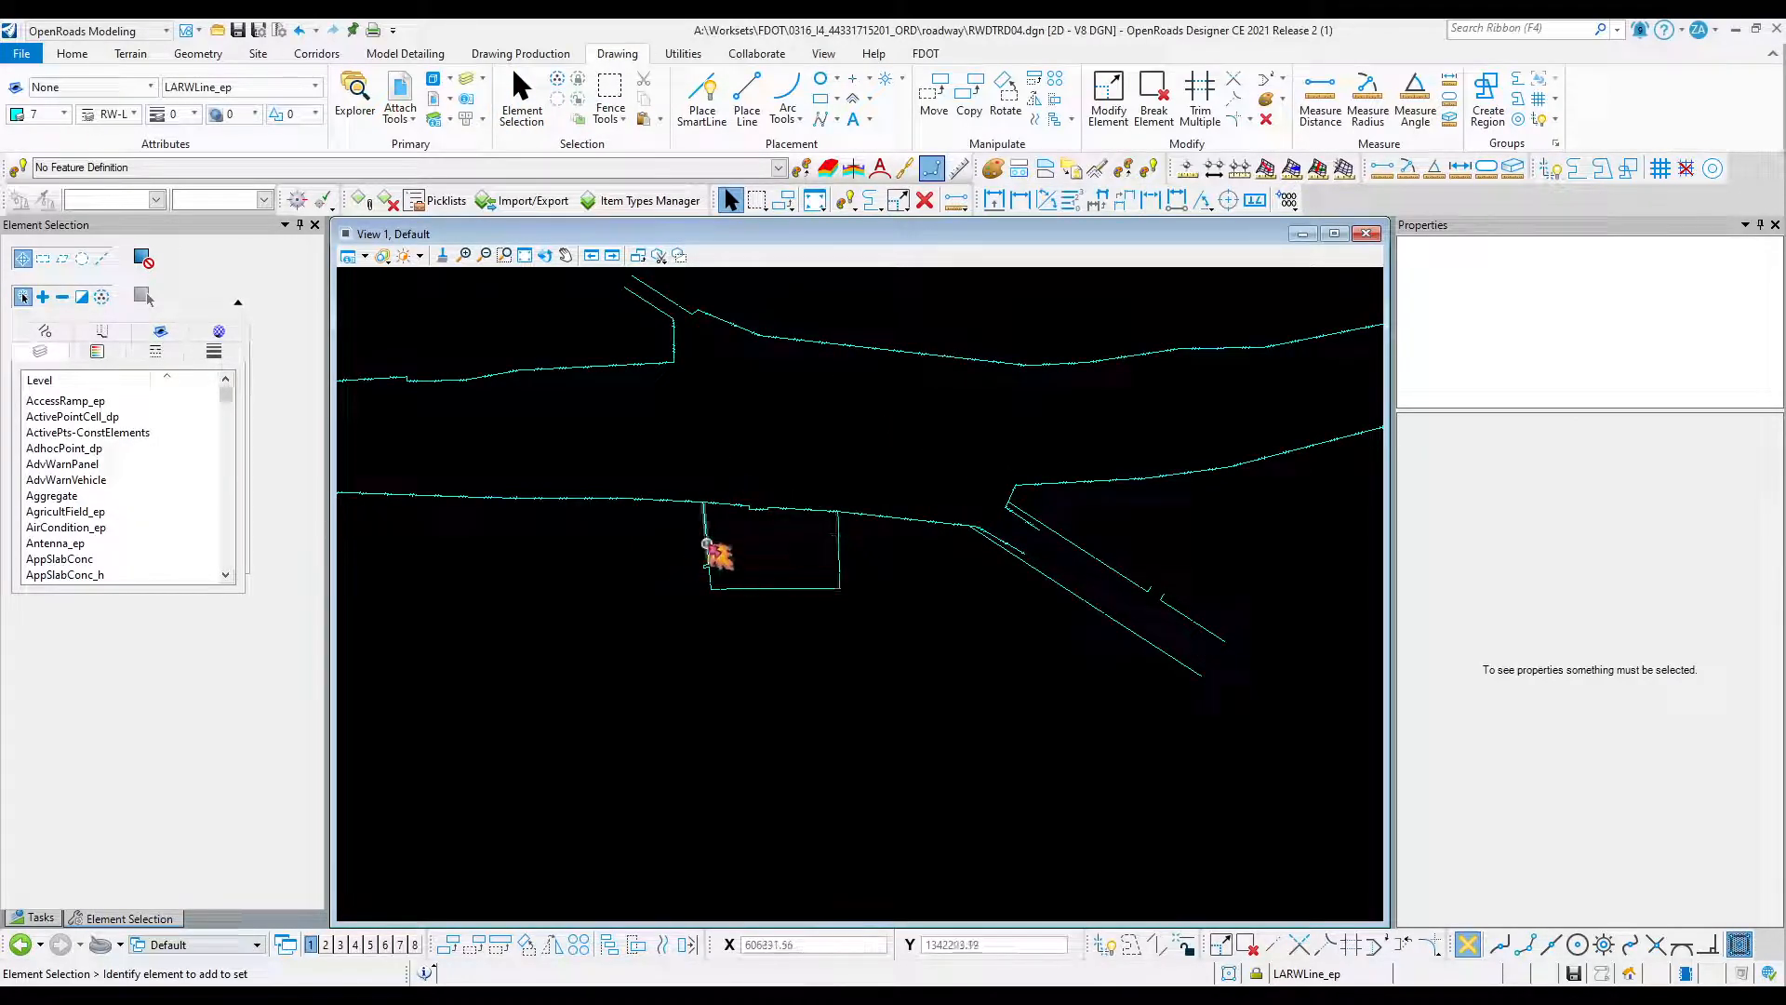
click(707, 551)
scroll(706, 632, up, 3)
scroll(702, 514, up, 1)
scroll(700, 512, down, 3)
key(Delete)
drag(692, 471, 1008, 573)
key(Delete)
click(941, 484)
scroll(846, 497, down, 3)
key(Delete)
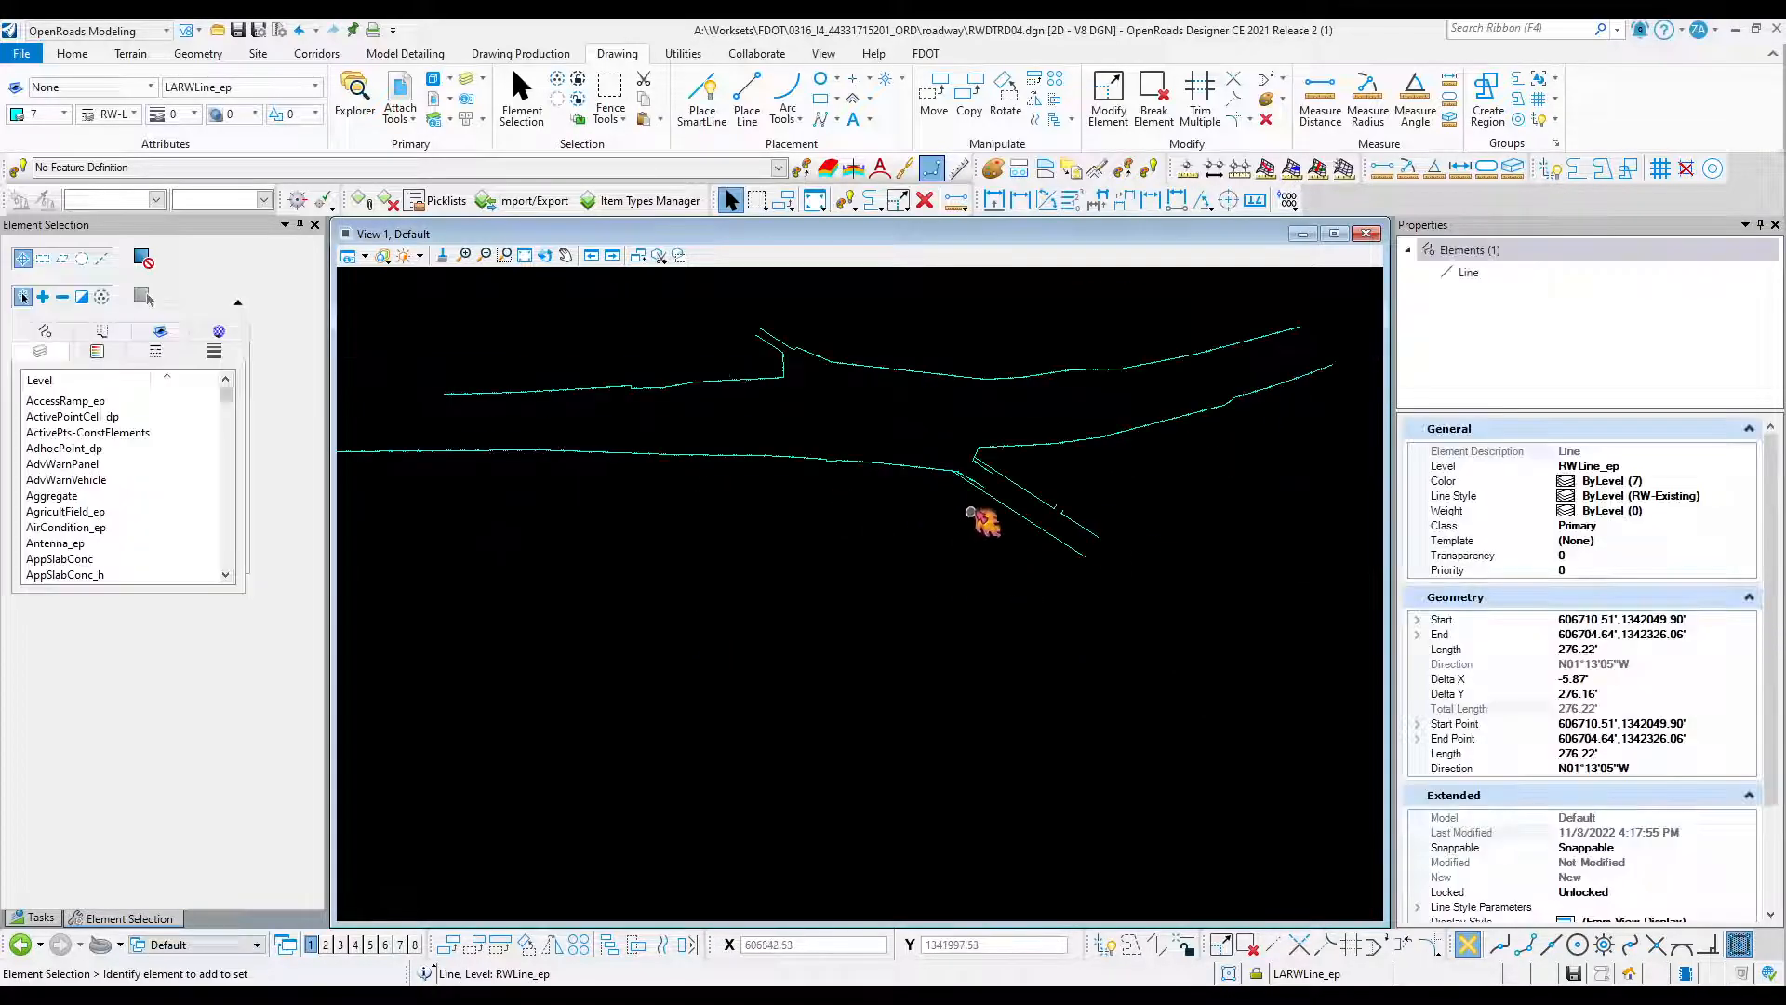
Delete the long RWLine_ep lines along both sides of the southeast side road, keeping the short chained LARWLine_ep ends.
scroll(977, 488, up, 3)
click(988, 482)
key(Delete)
scroll(959, 610, down, 3)
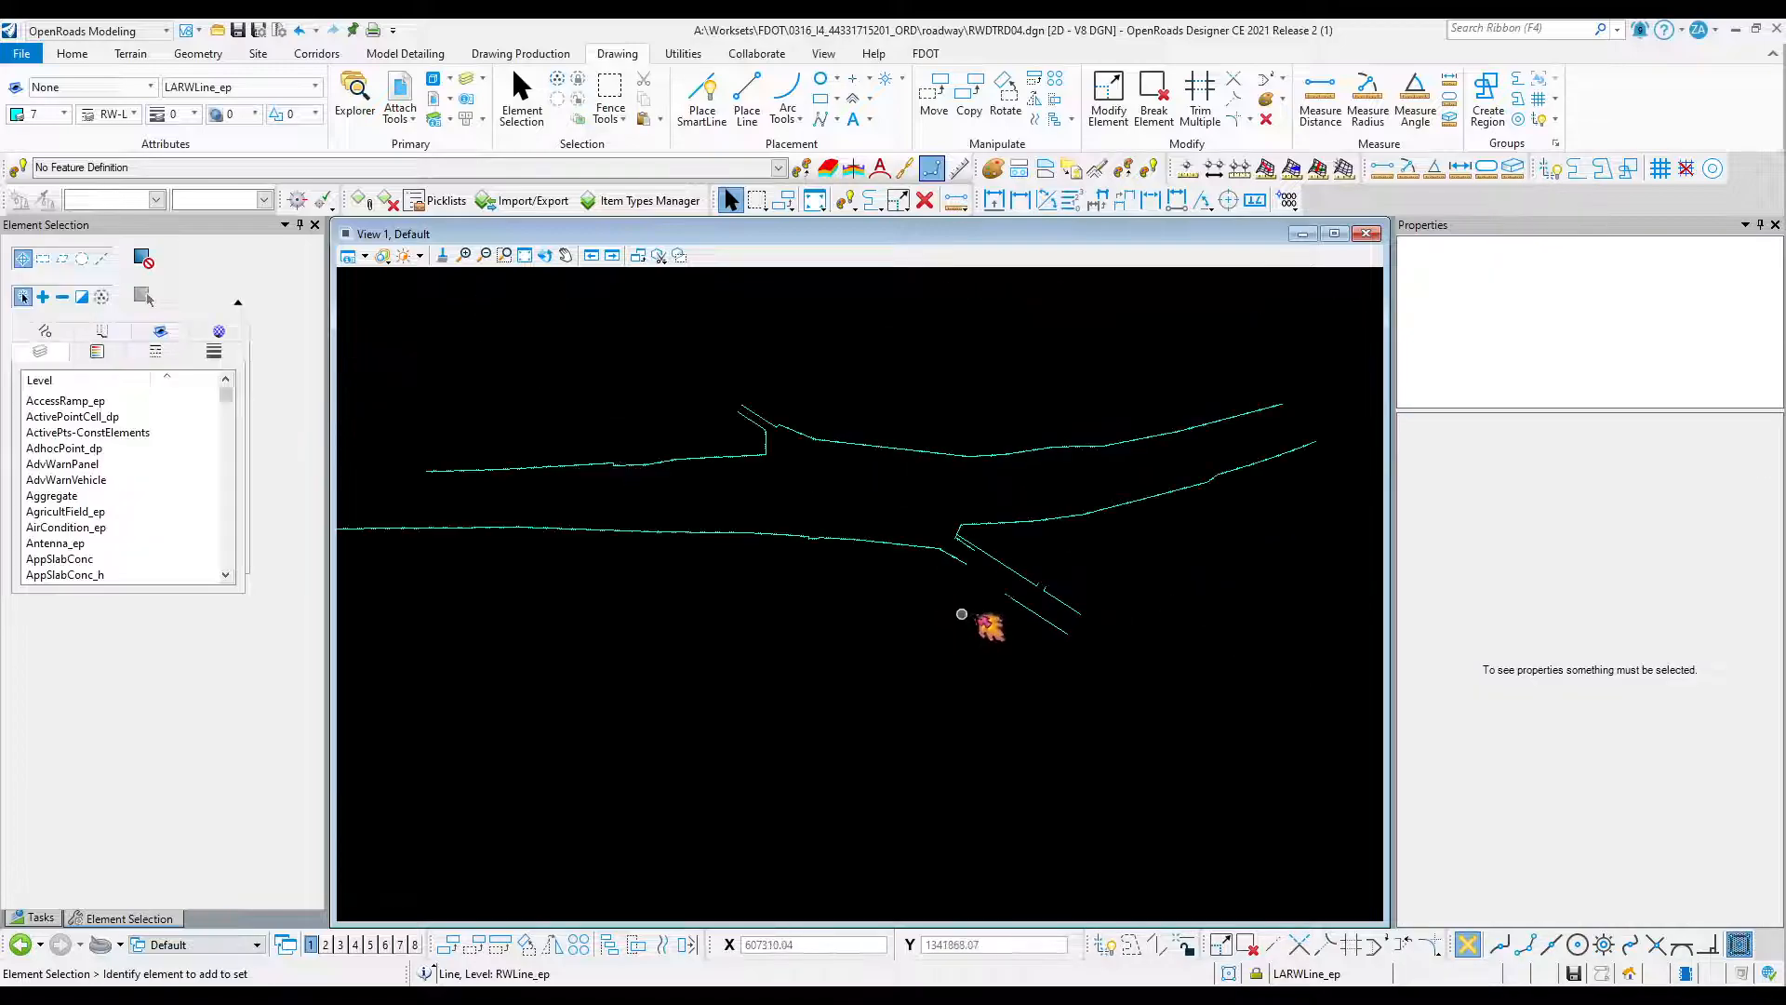
scroll(1023, 607, up, 3)
click(1023, 607)
key(Delete)
scroll(1017, 600, down, 3)
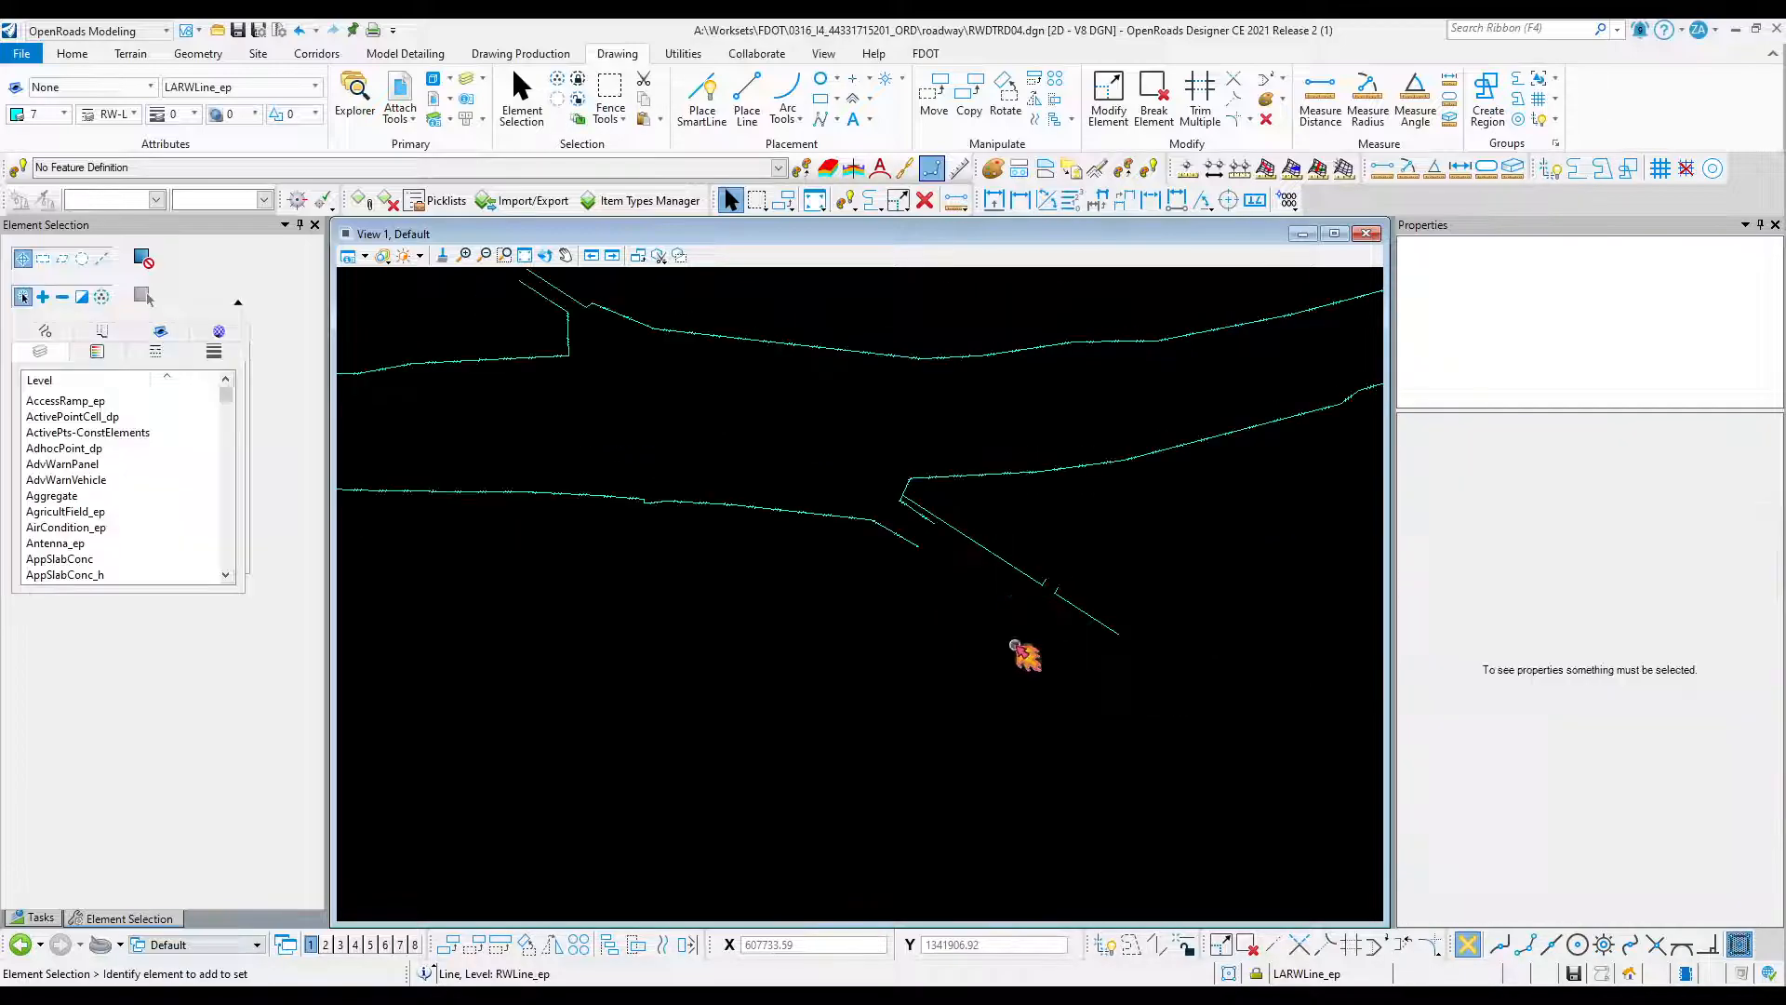
drag(1143, 670, 977, 552)
key(Delete)
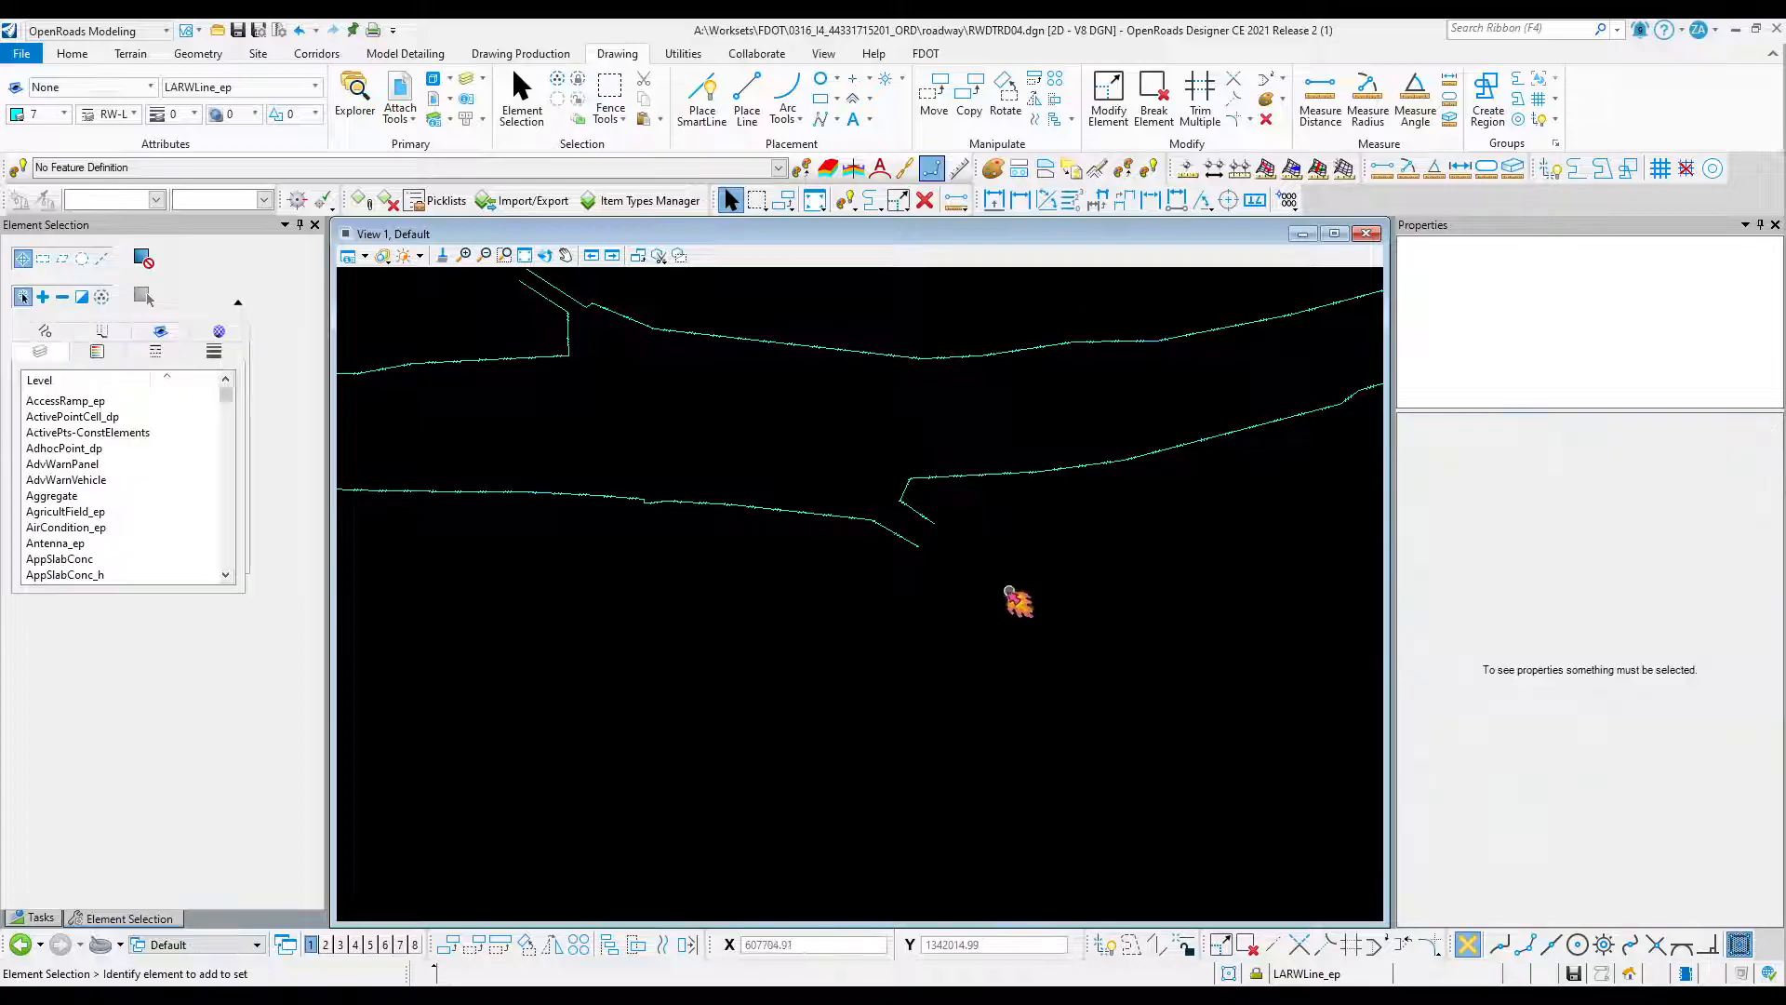
Attach SURVRD01_EAI.DGN from the Survey folder as a Coincident - World reference and move the References window aside.
scroll(1014, 624, down, 3)
drag(1785, 279, 1118, 265)
click(1040, 324)
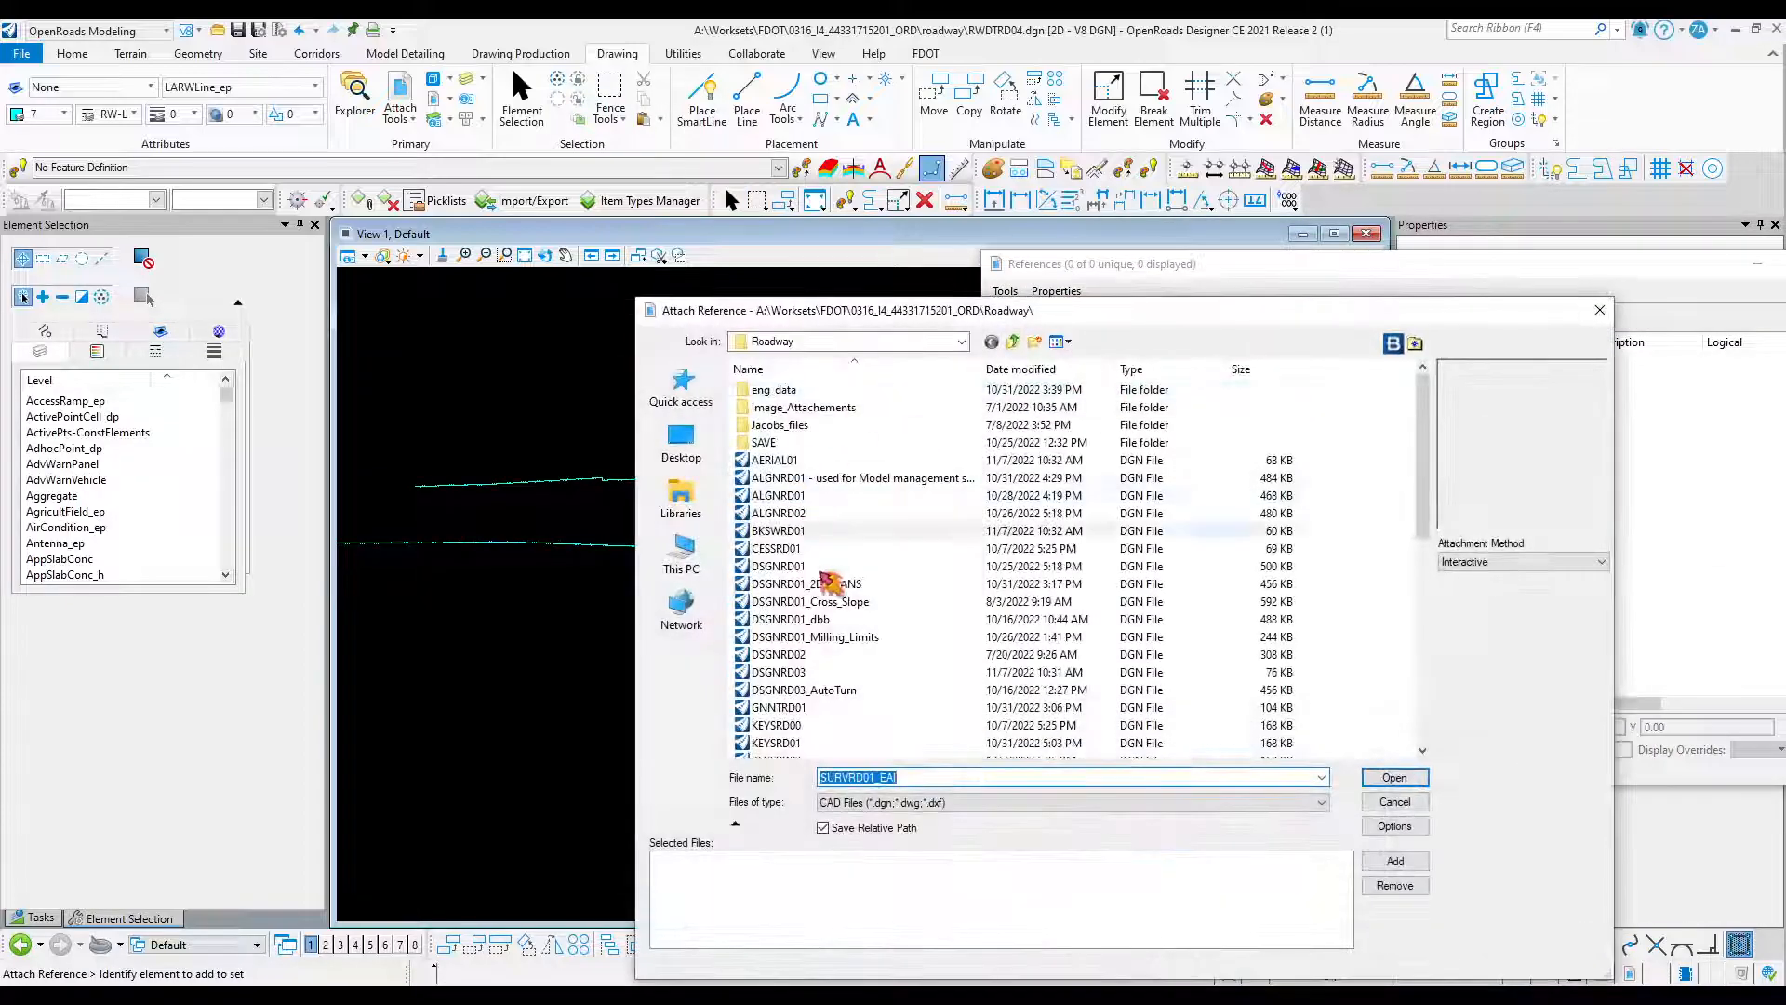
scroll(848, 580, down, 5)
scroll(849, 581, down, 4)
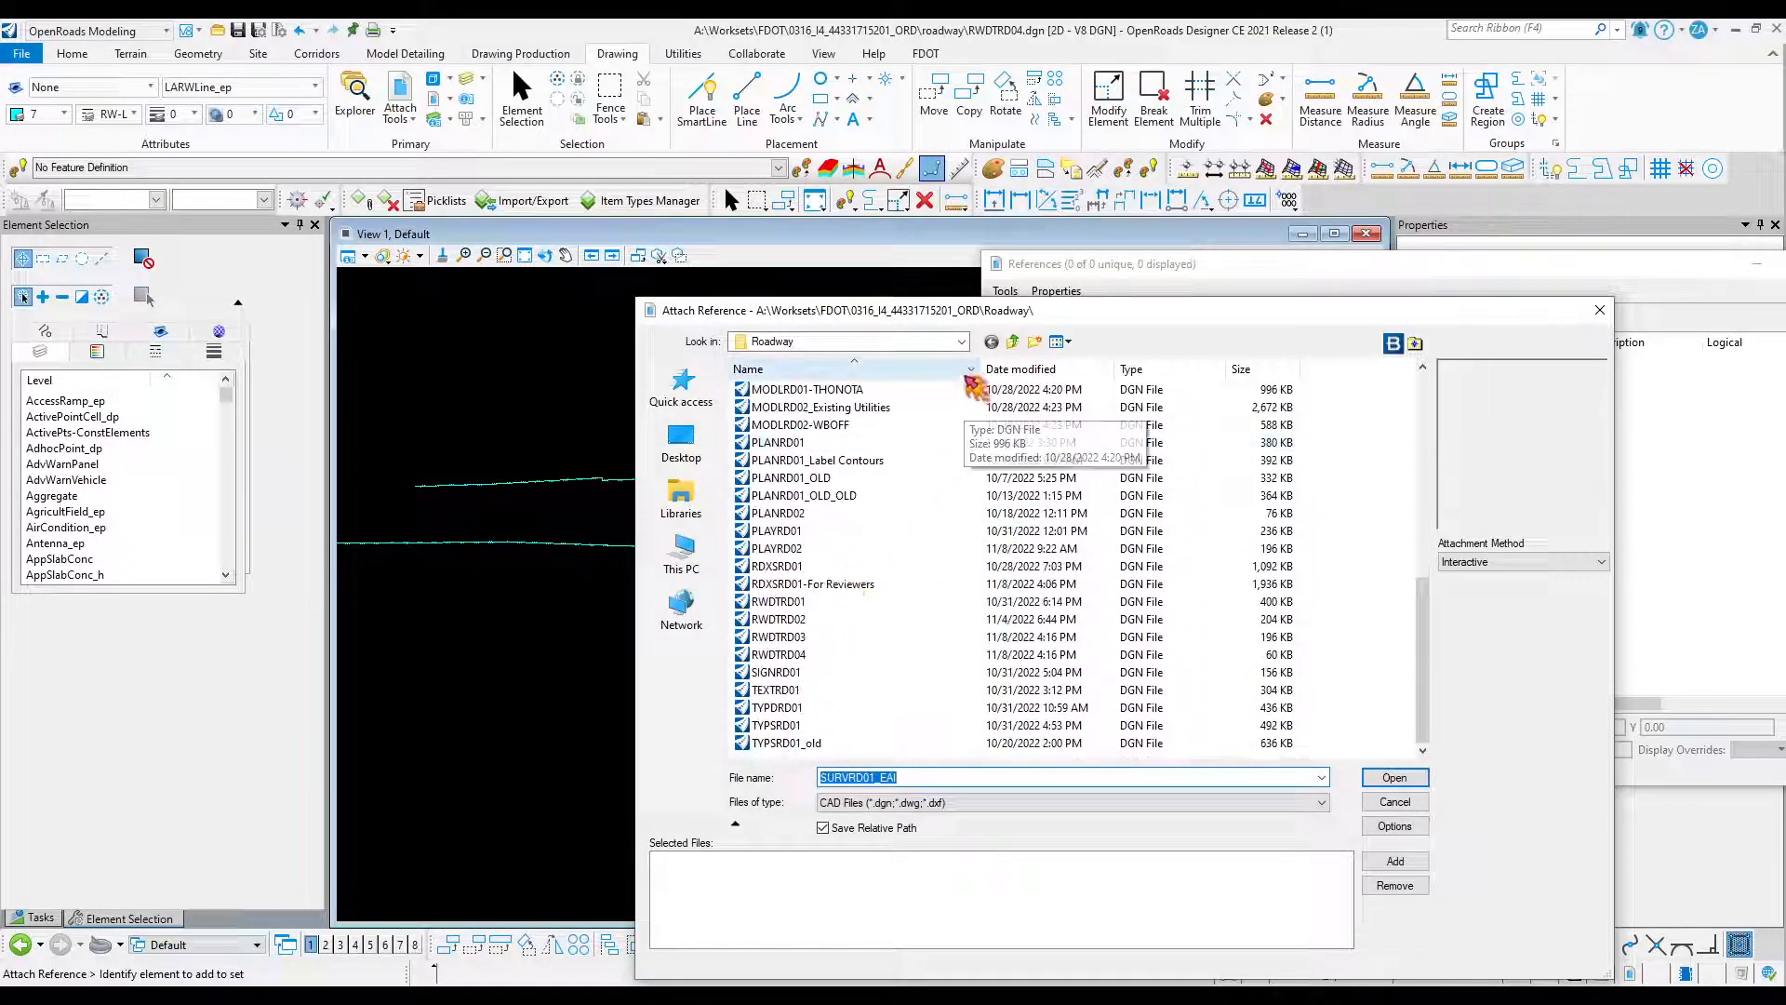
click(1015, 342)
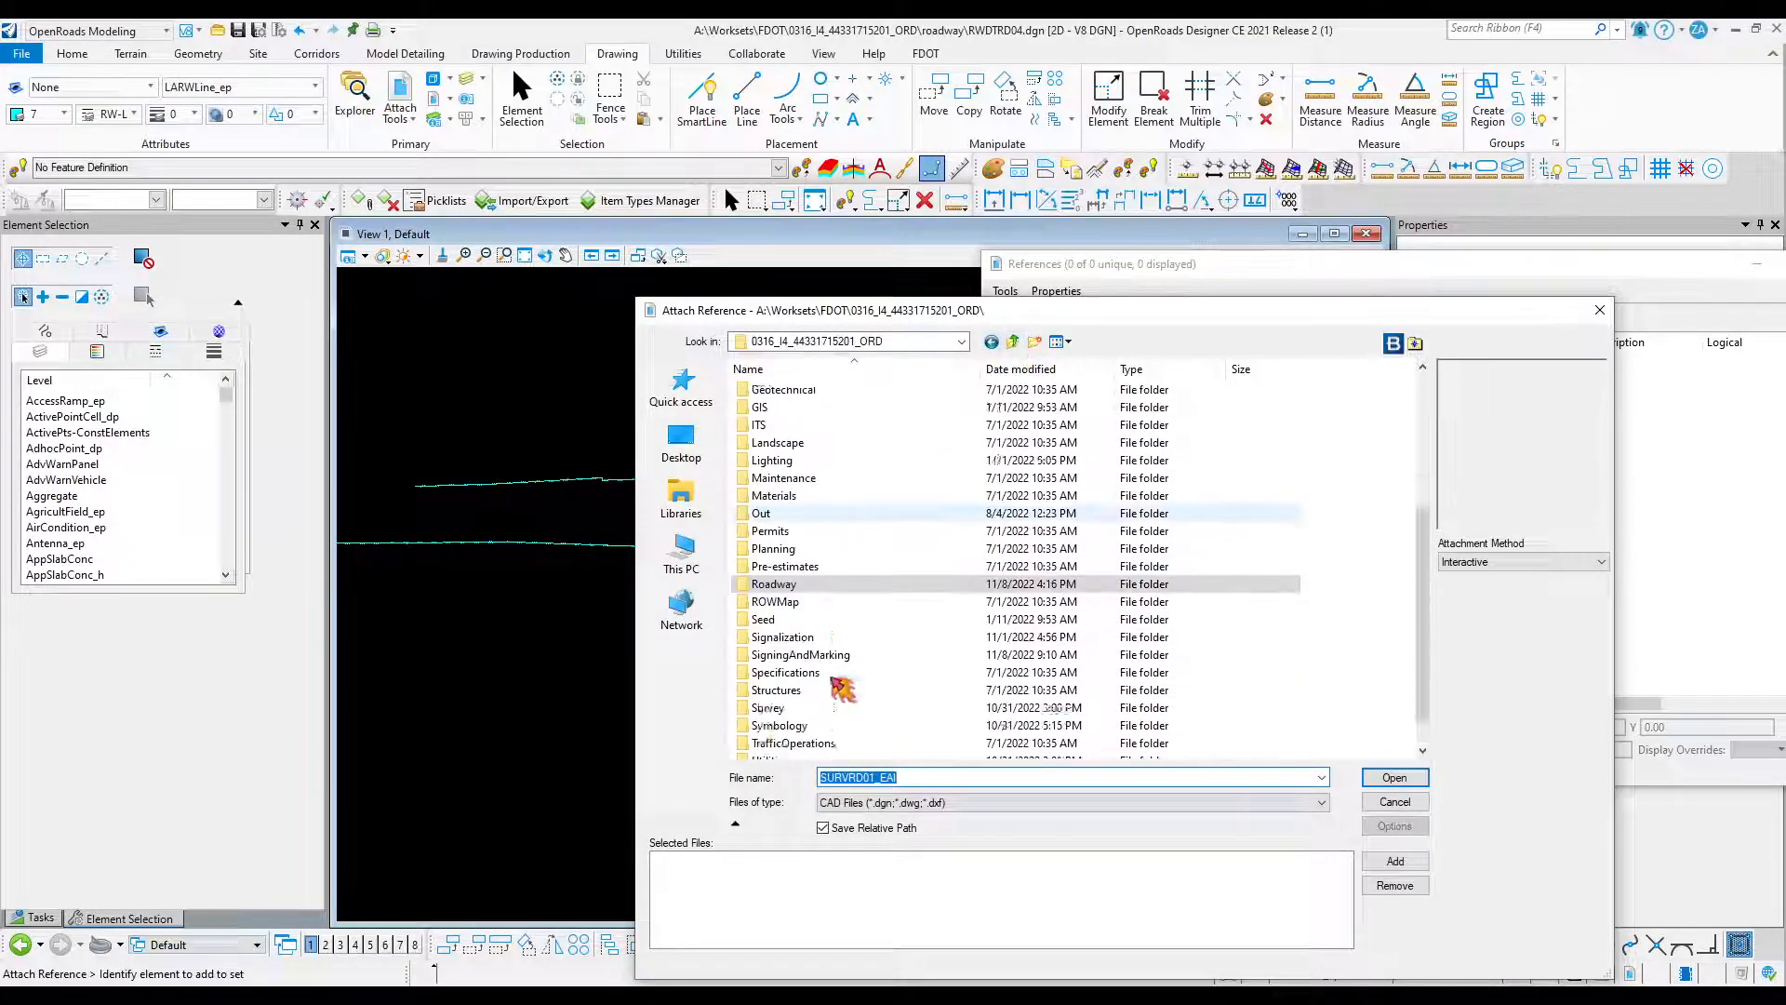
double_click(791, 682)
click(819, 478)
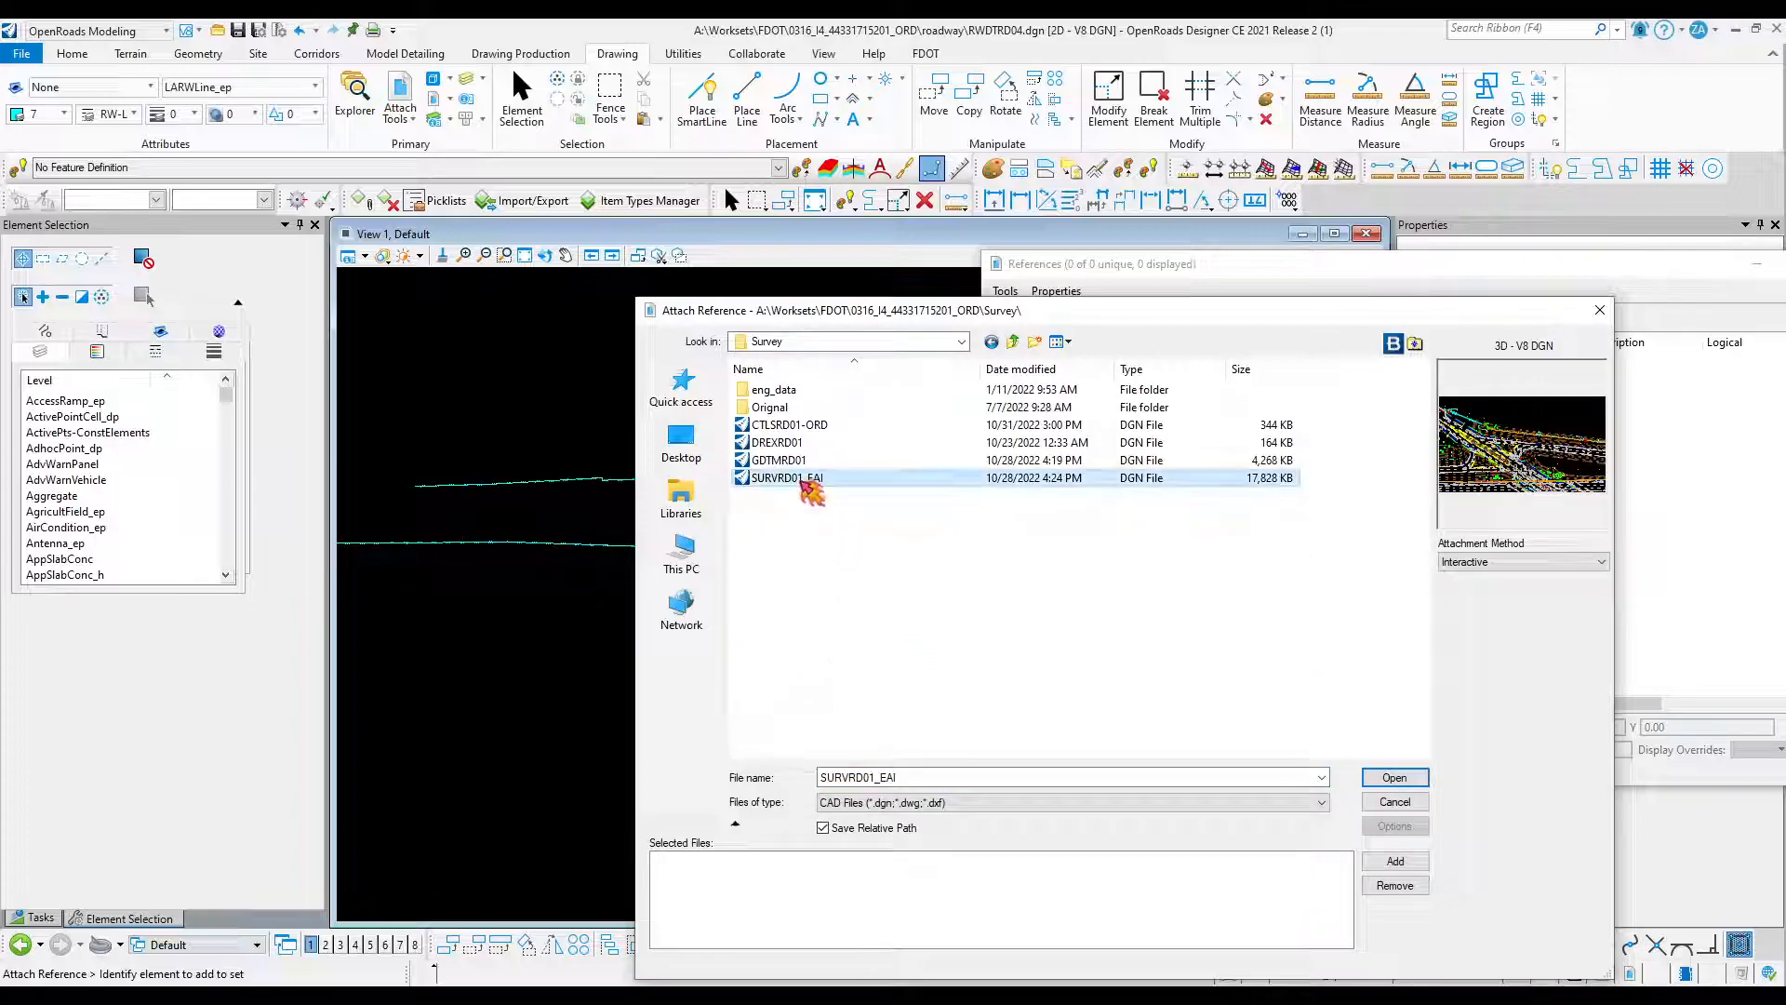
click(1394, 777)
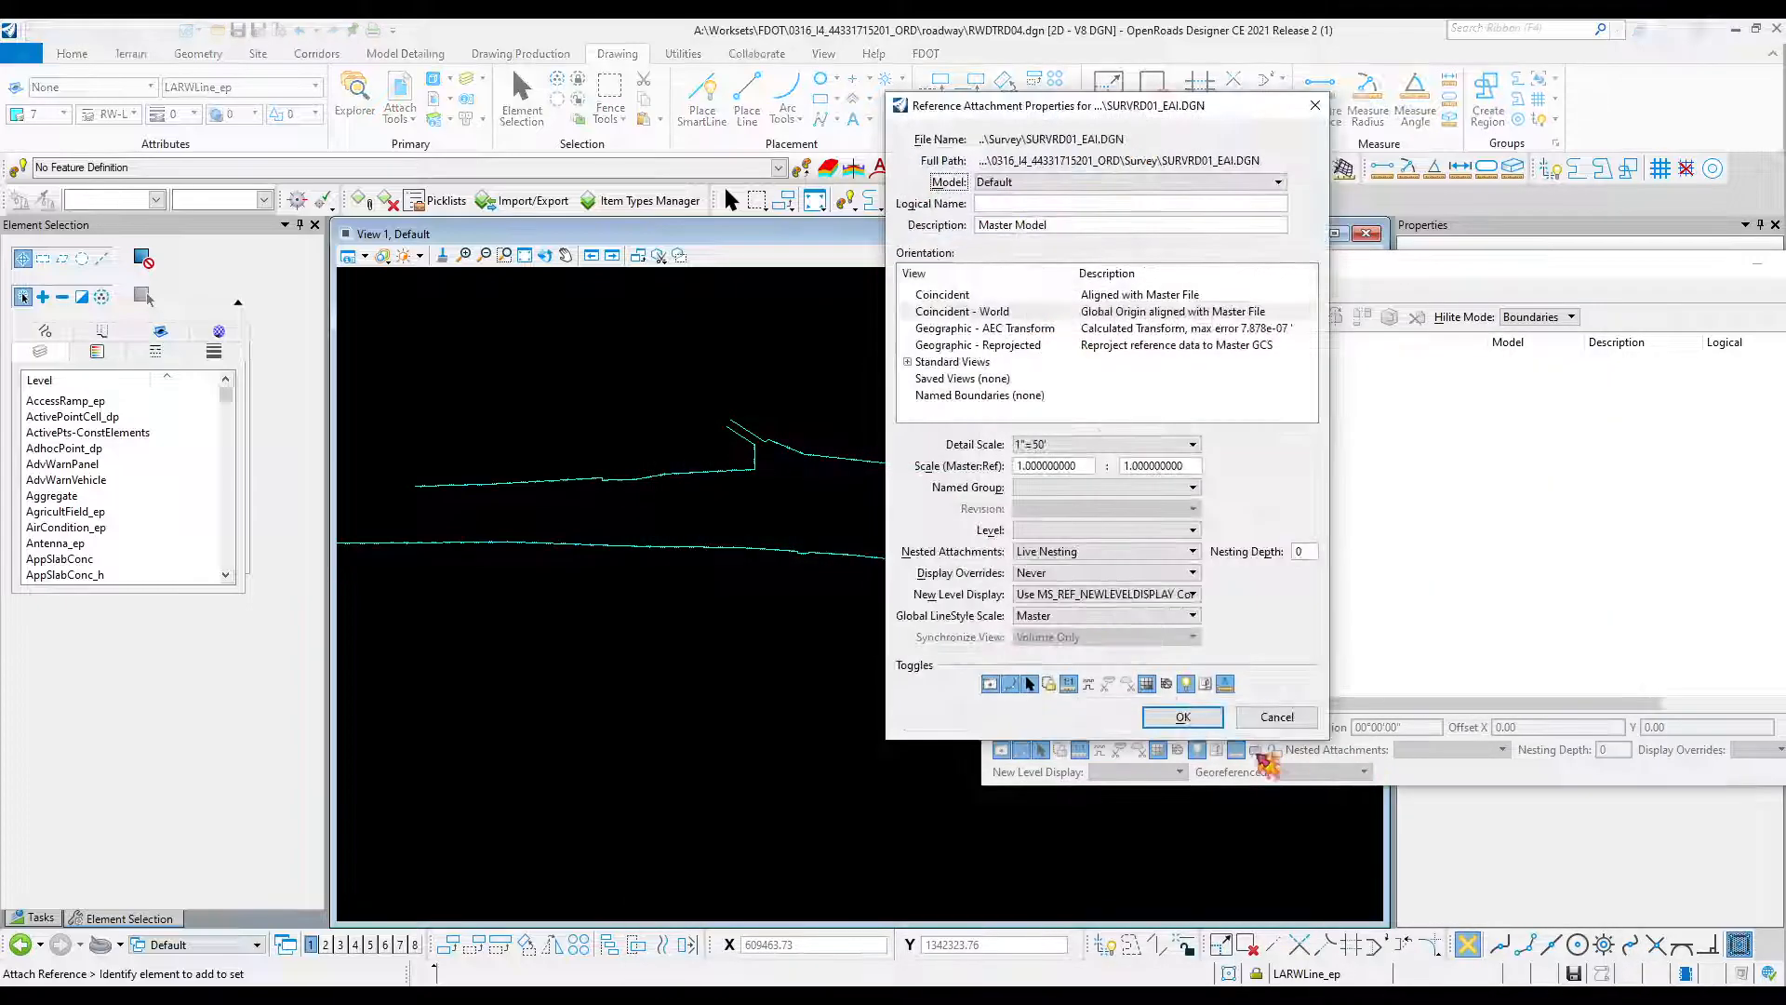
click(1214, 727)
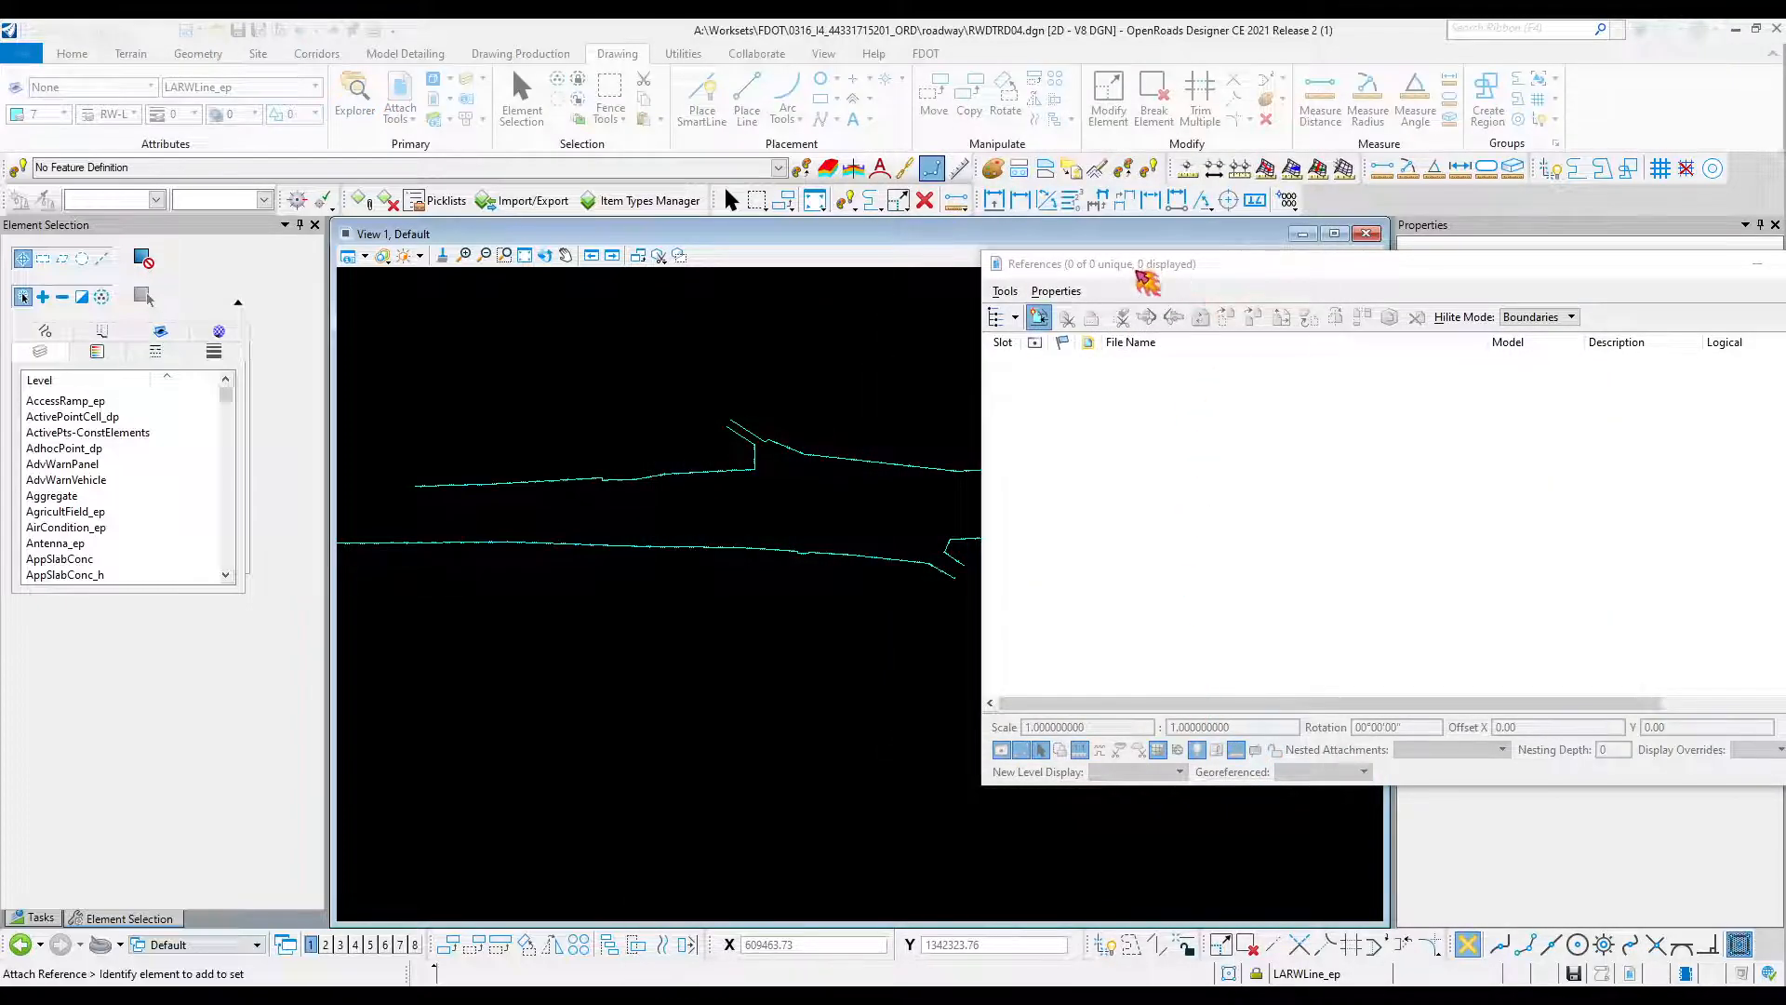
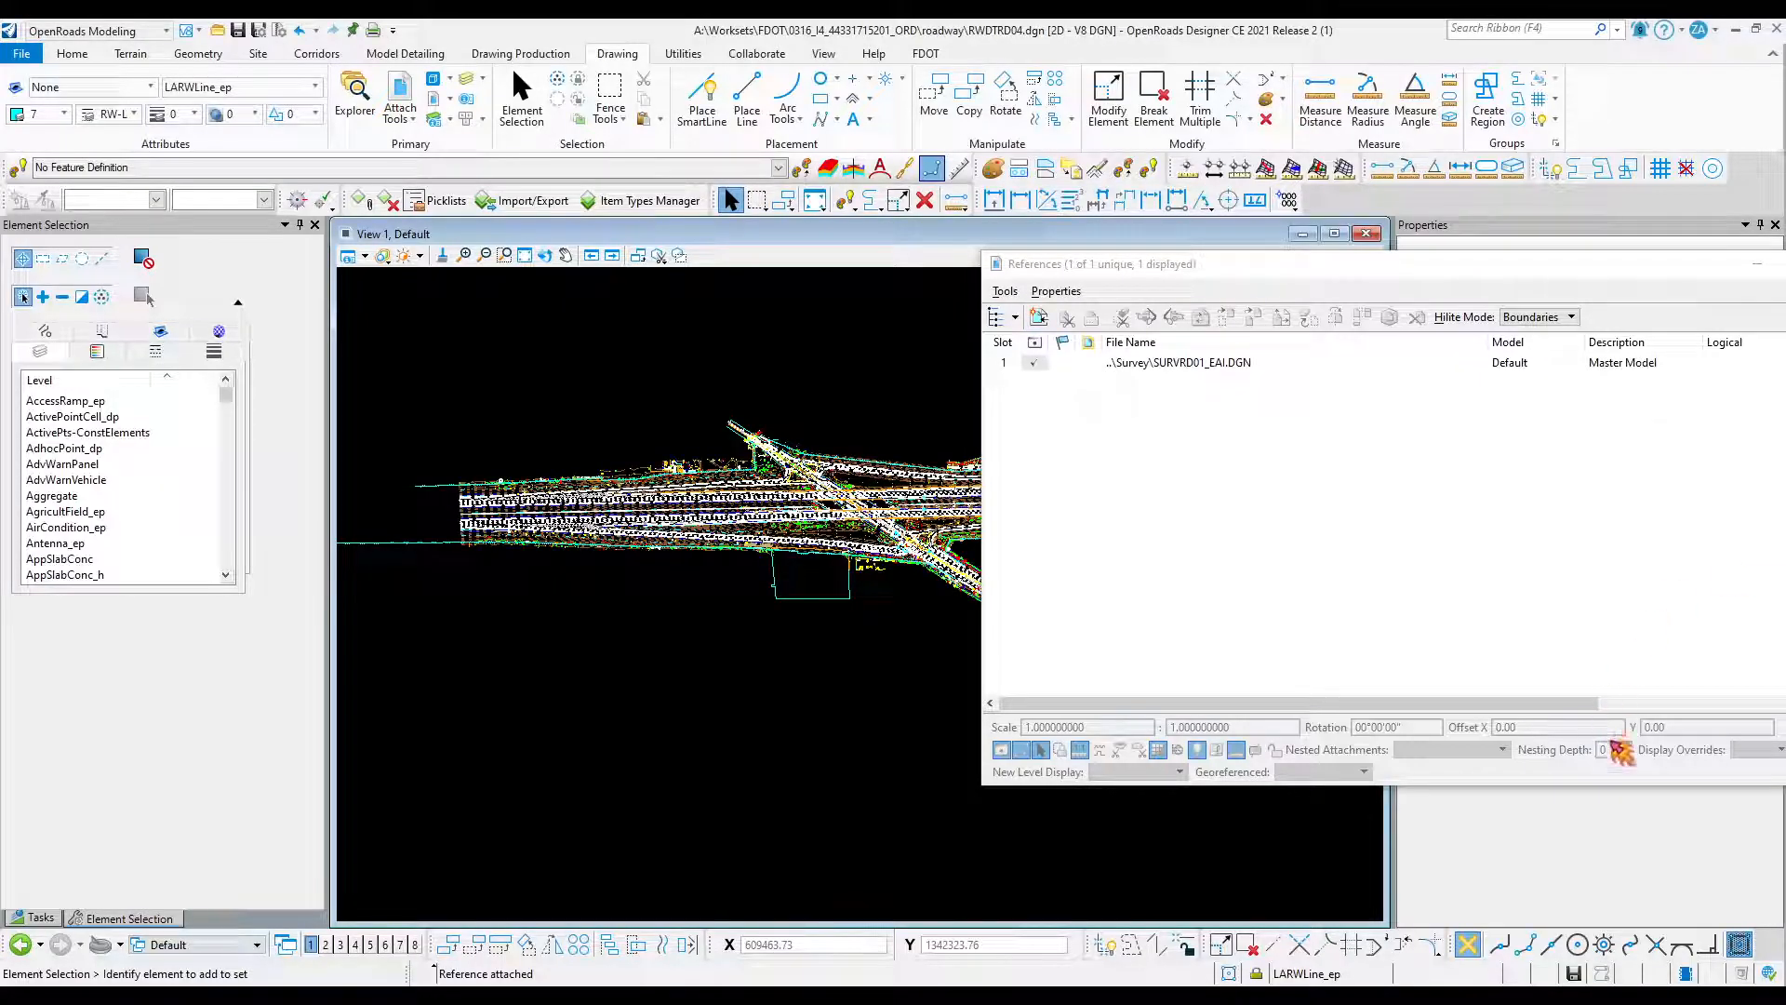
drag(1180, 264, 1785, 391)
In the level display of RWDTRD04.dgn, make ActivePointCell_dp the active level and turn off LARWLine_ep and RWLine_ep.
click(466, 78)
drag(1070, 327, 1193, 242)
click(1157, 528)
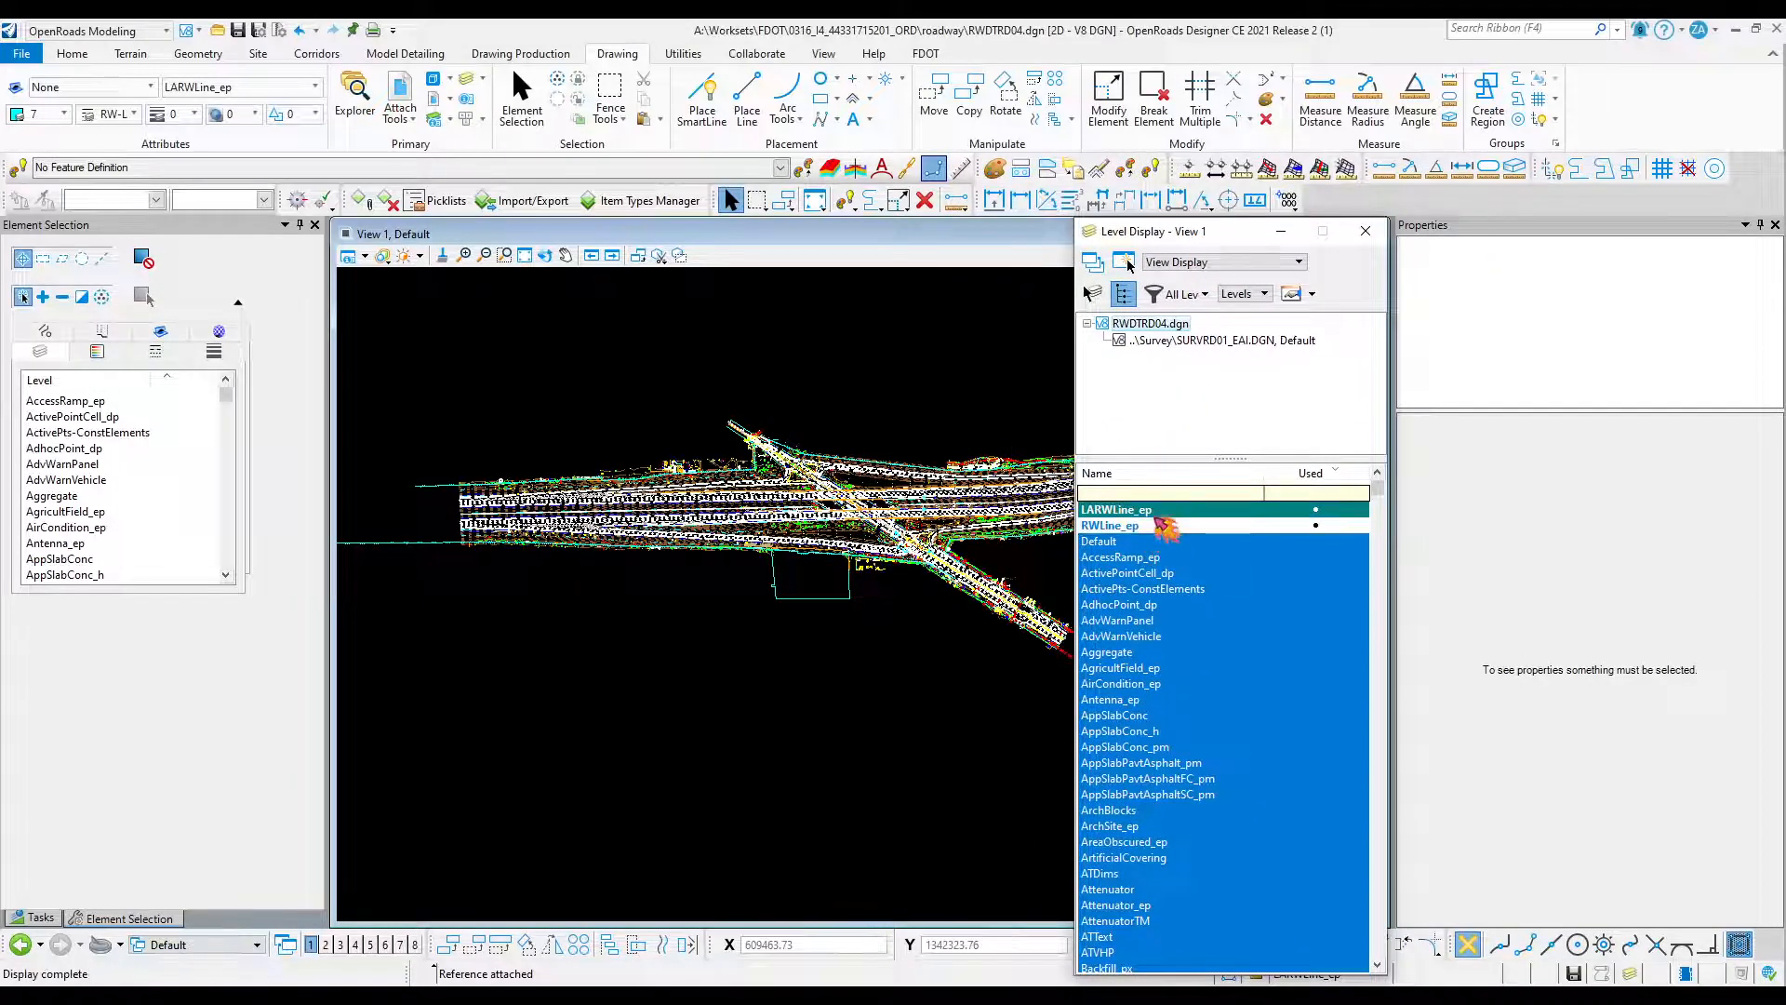
double_click(1148, 573)
click(1165, 512)
Invert the on/off state of the RWDTRD04.dgn levels and invert it back.
right_click(1174, 528)
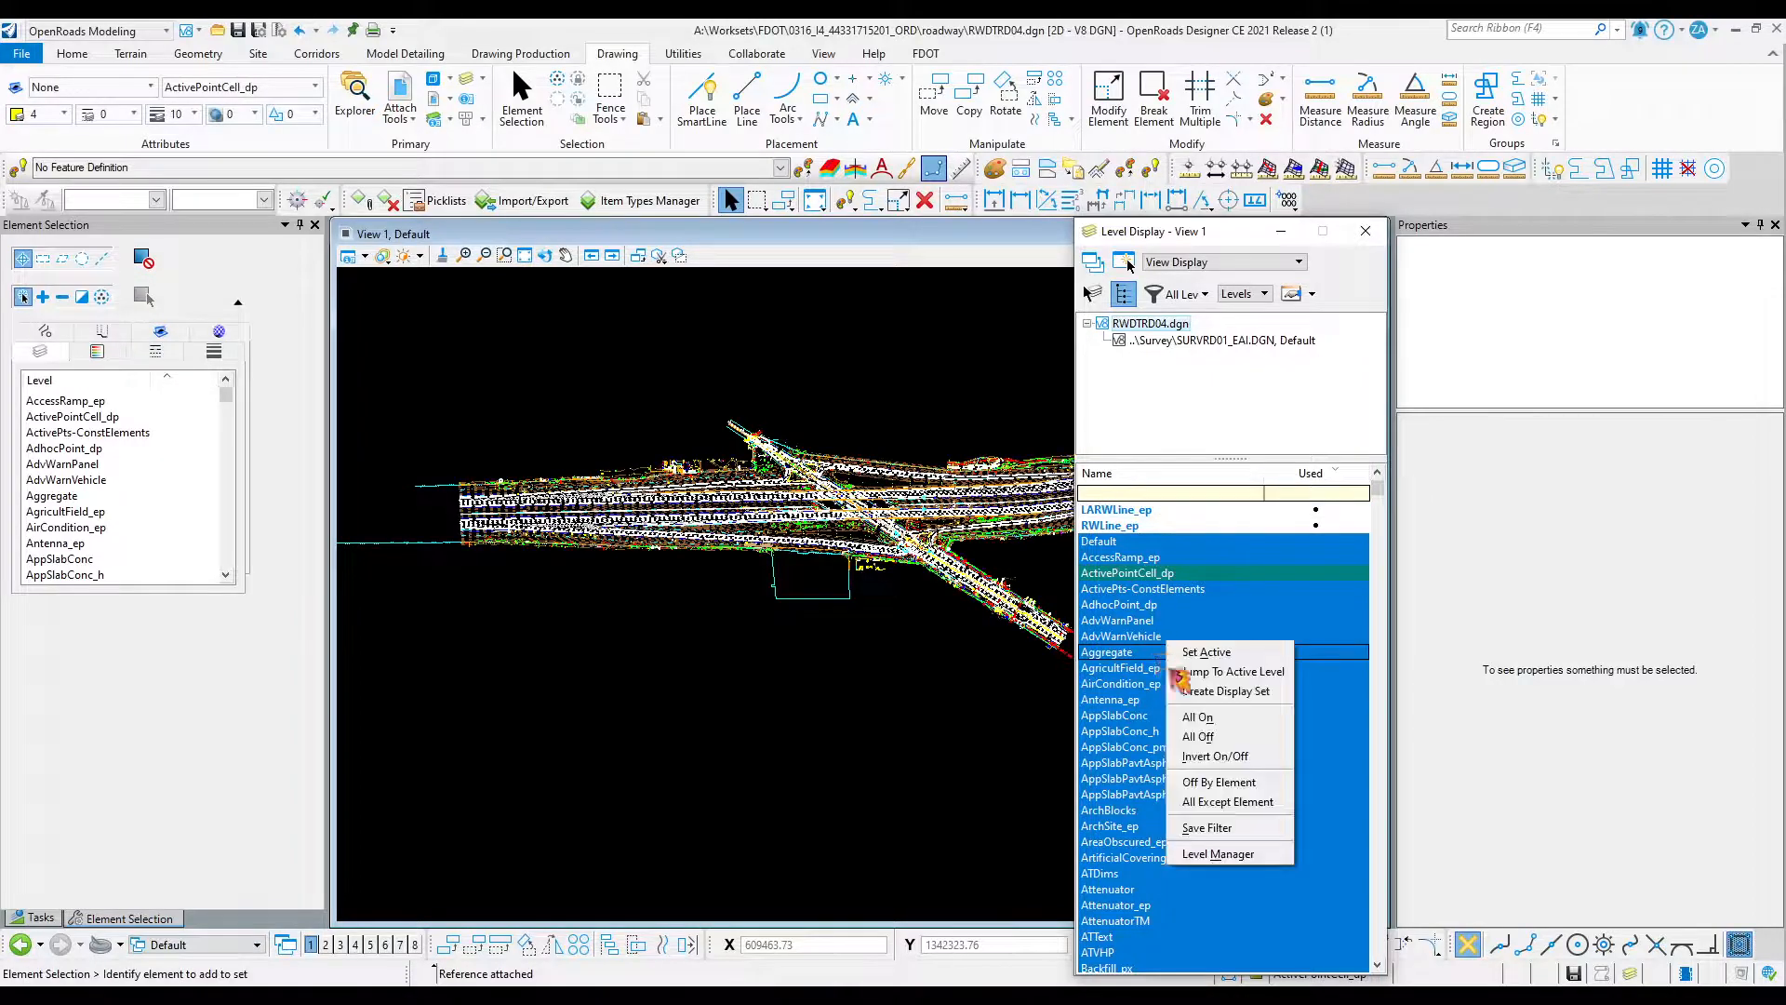
click(1251, 759)
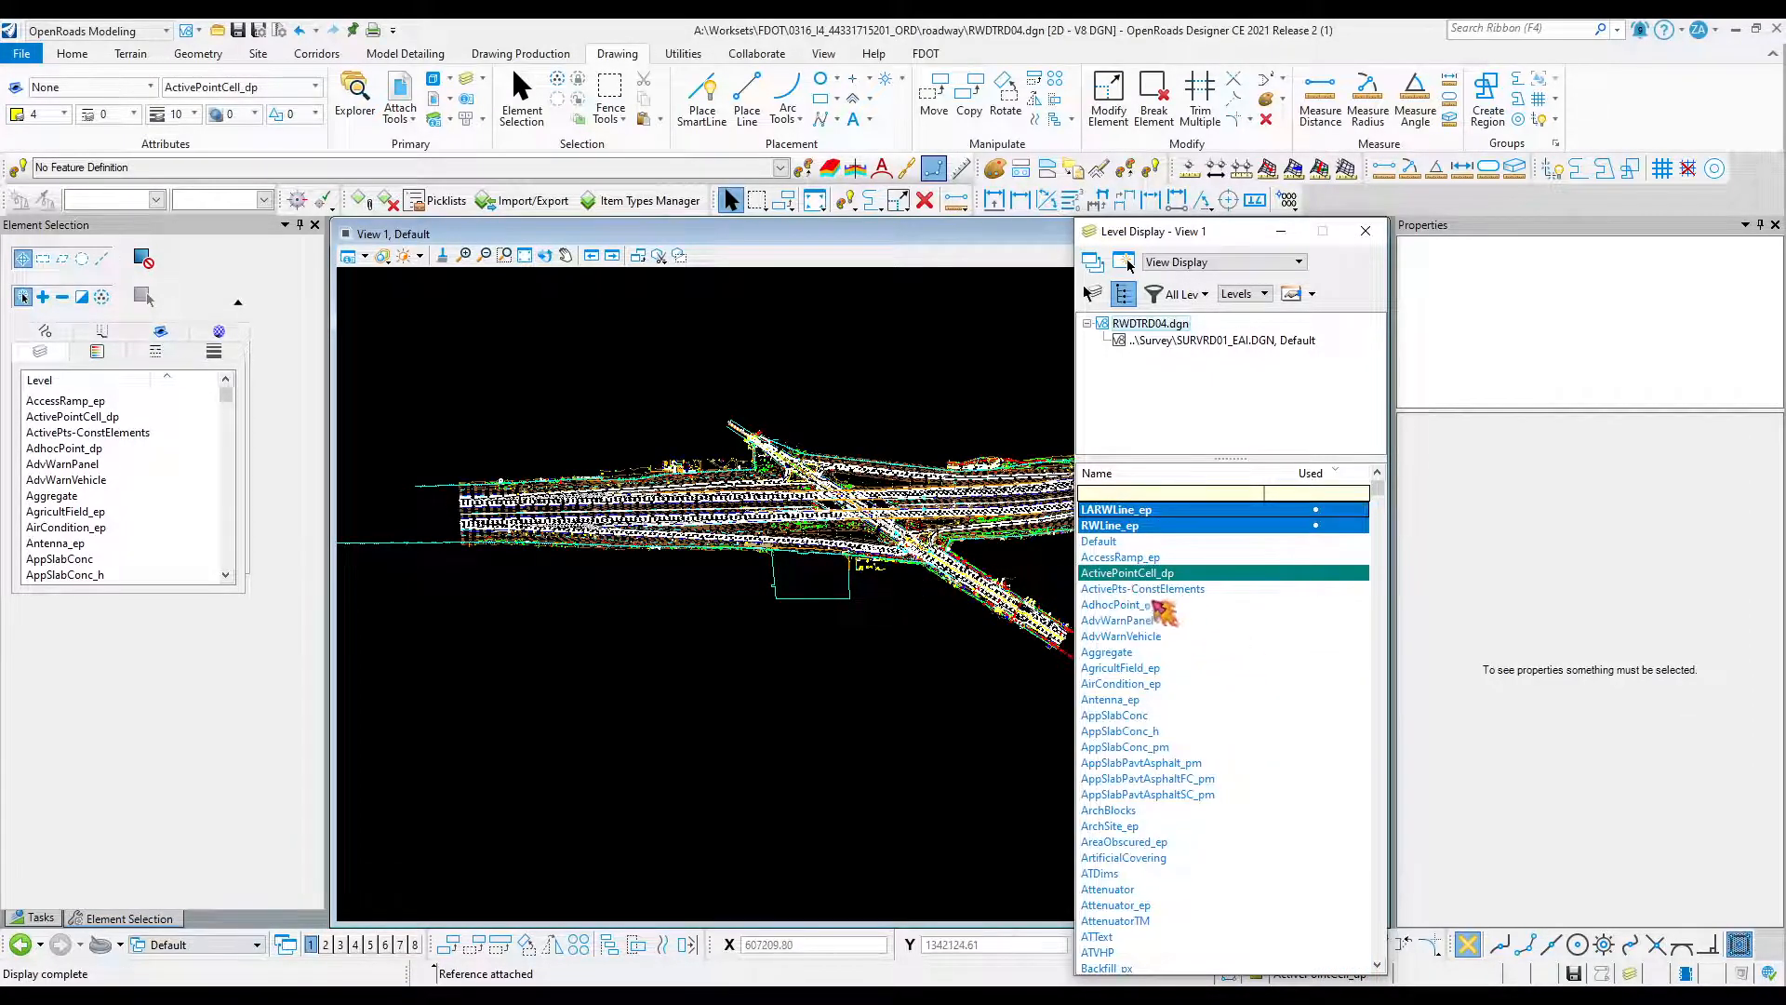
scroll(837, 619, up, 2)
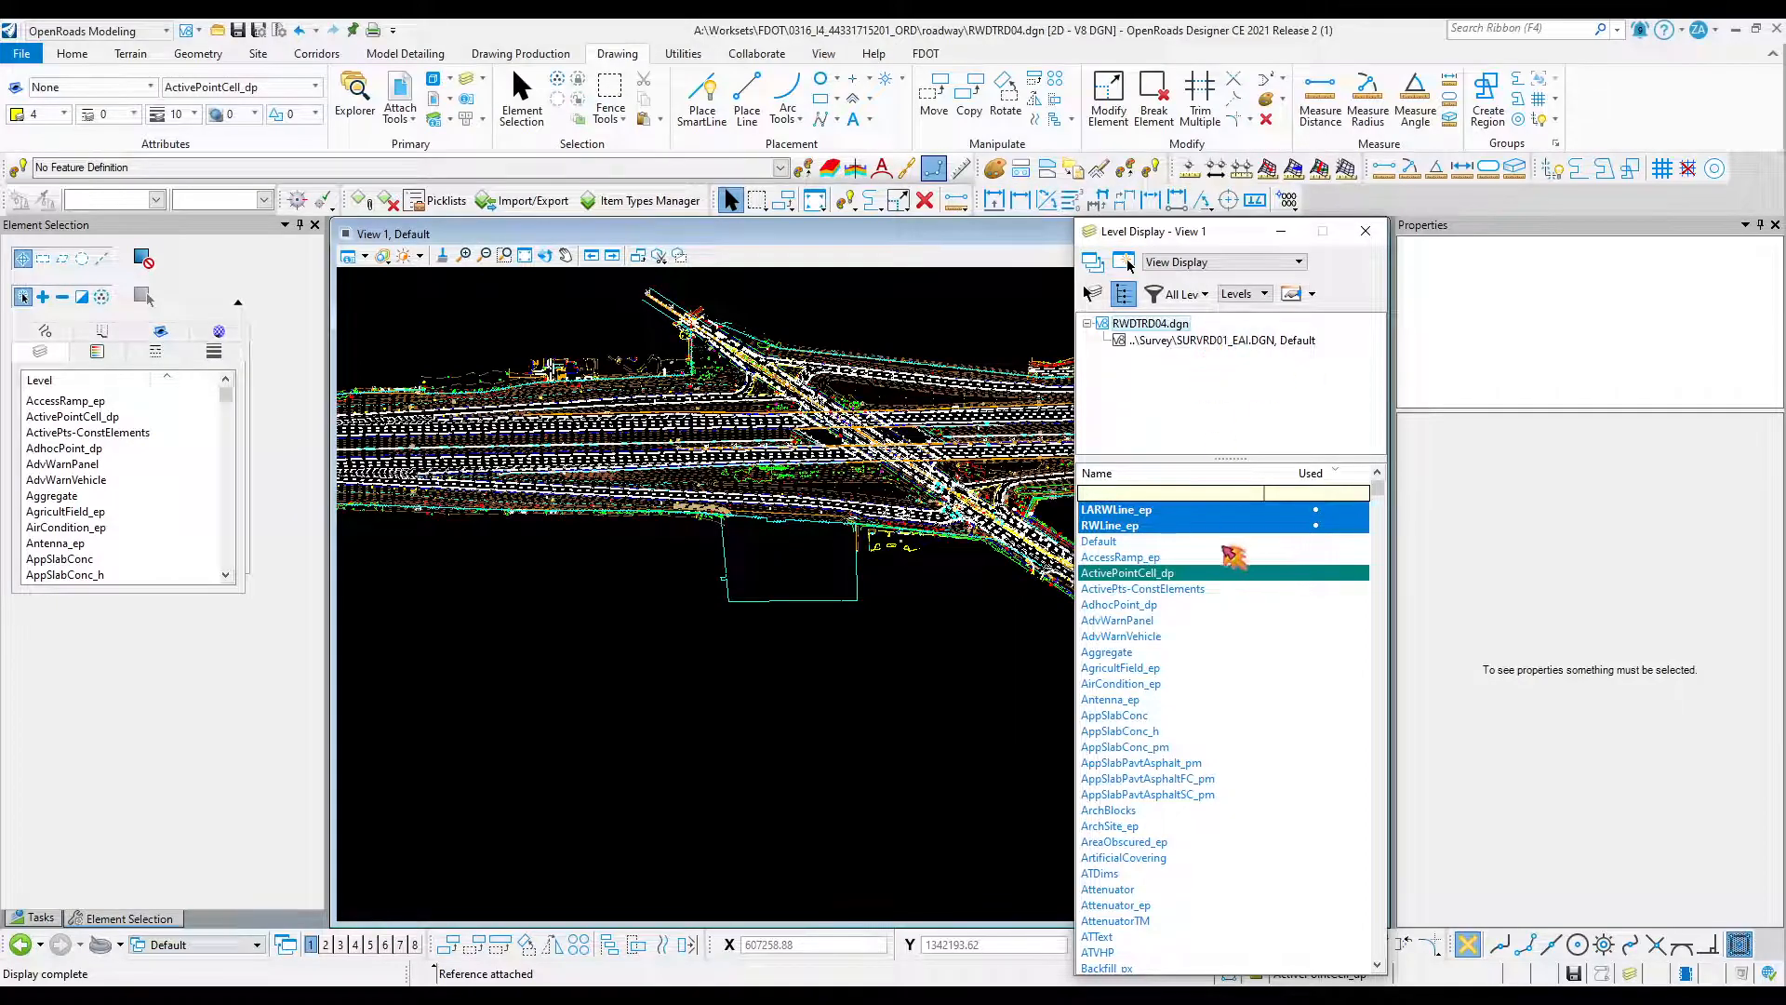
right_click(1154, 556)
click(1202, 607)
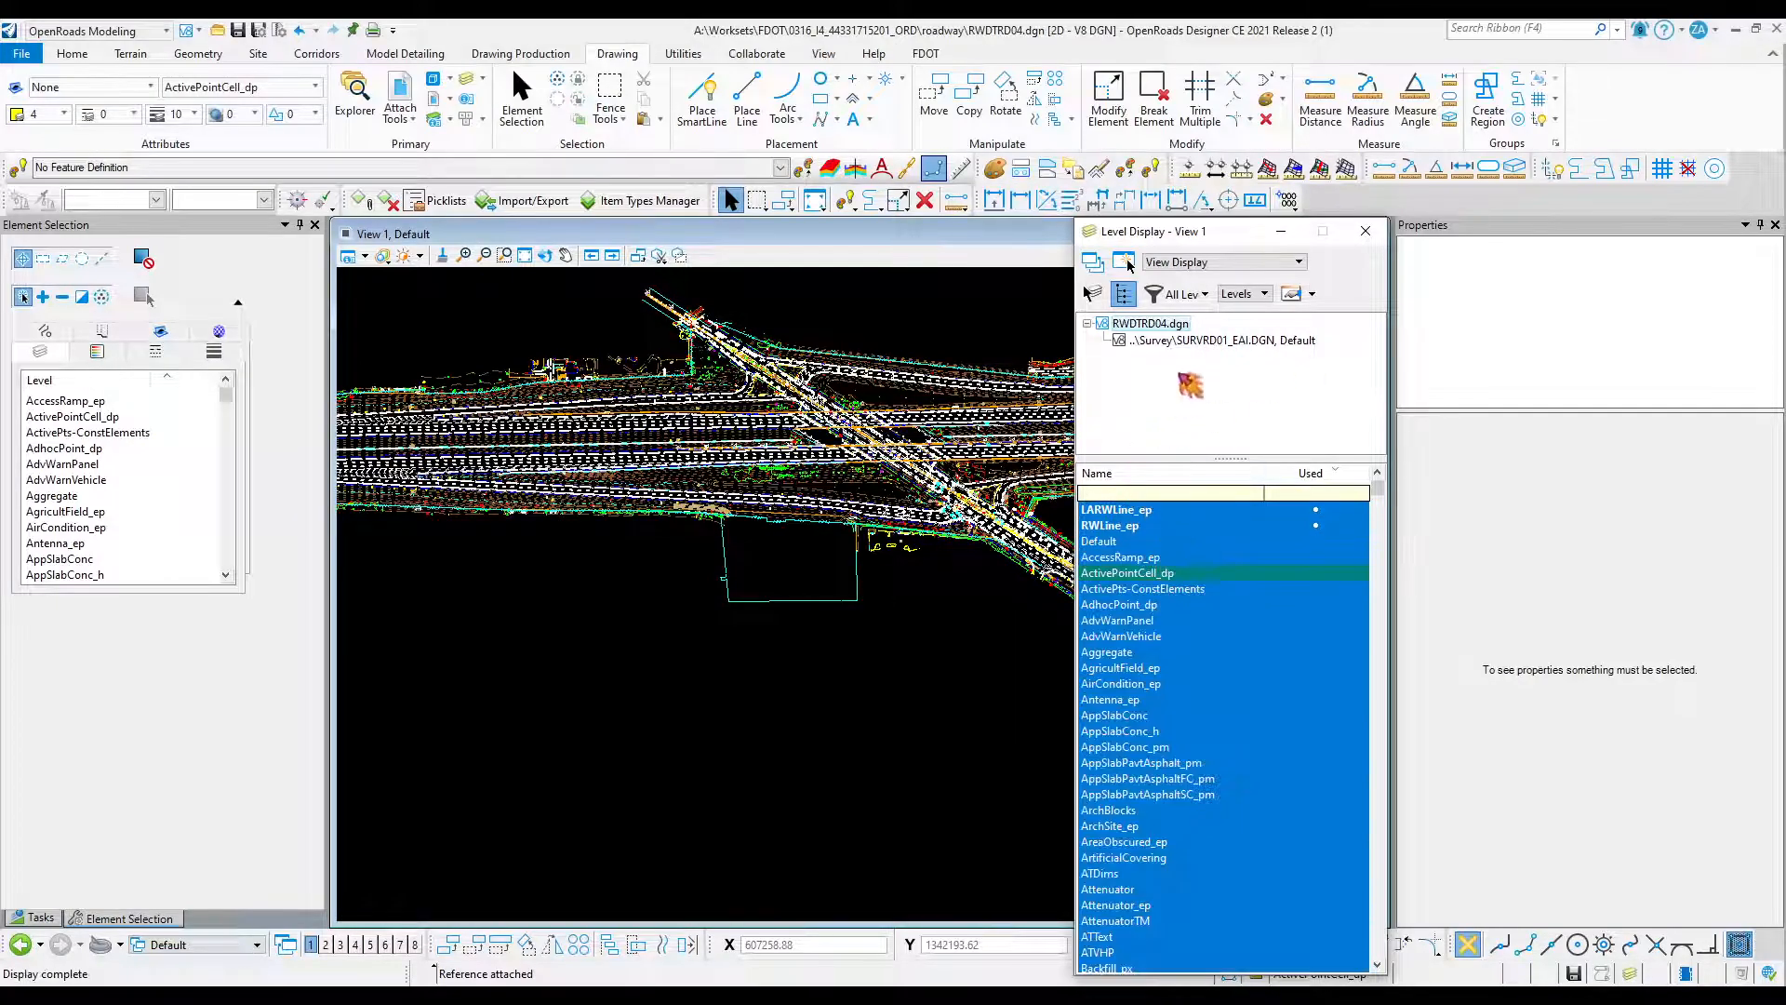
Turn off the RWLine_ep level of the SURVRD01_EAI reference by picking the west line of the rectangular parcel.
click(1204, 339)
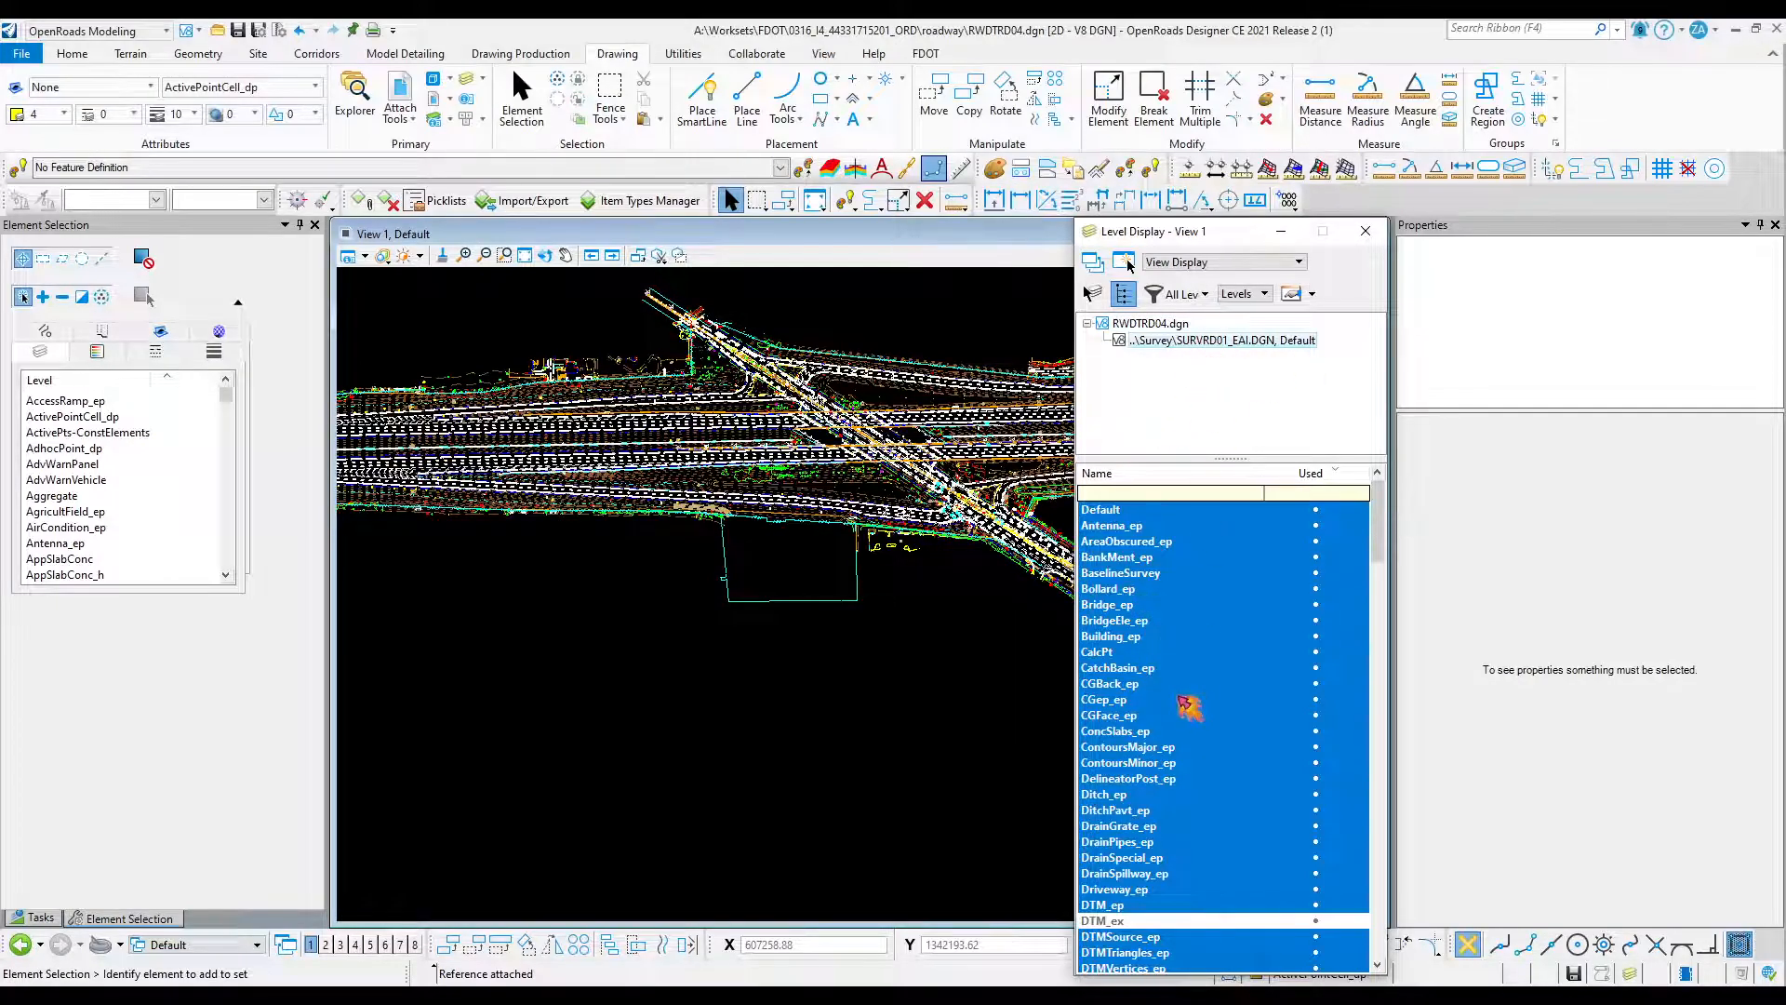
scroll(755, 564, up, 5)
right_click(794, 564)
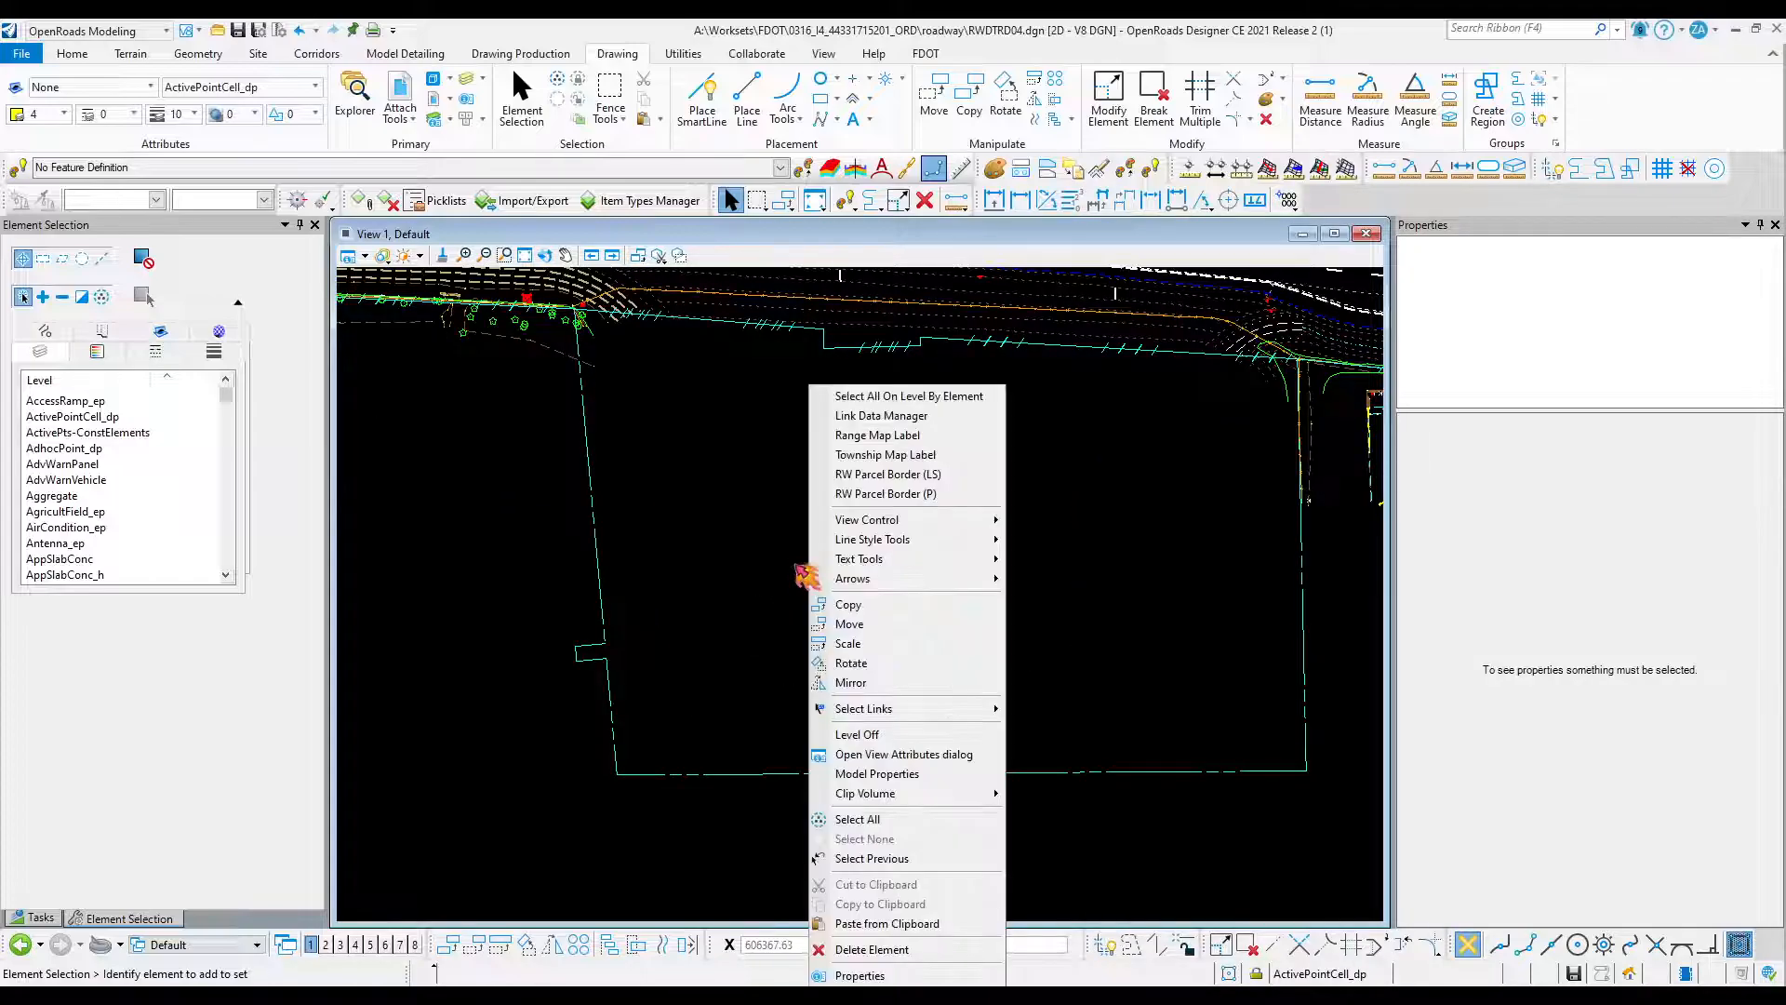
click(916, 735)
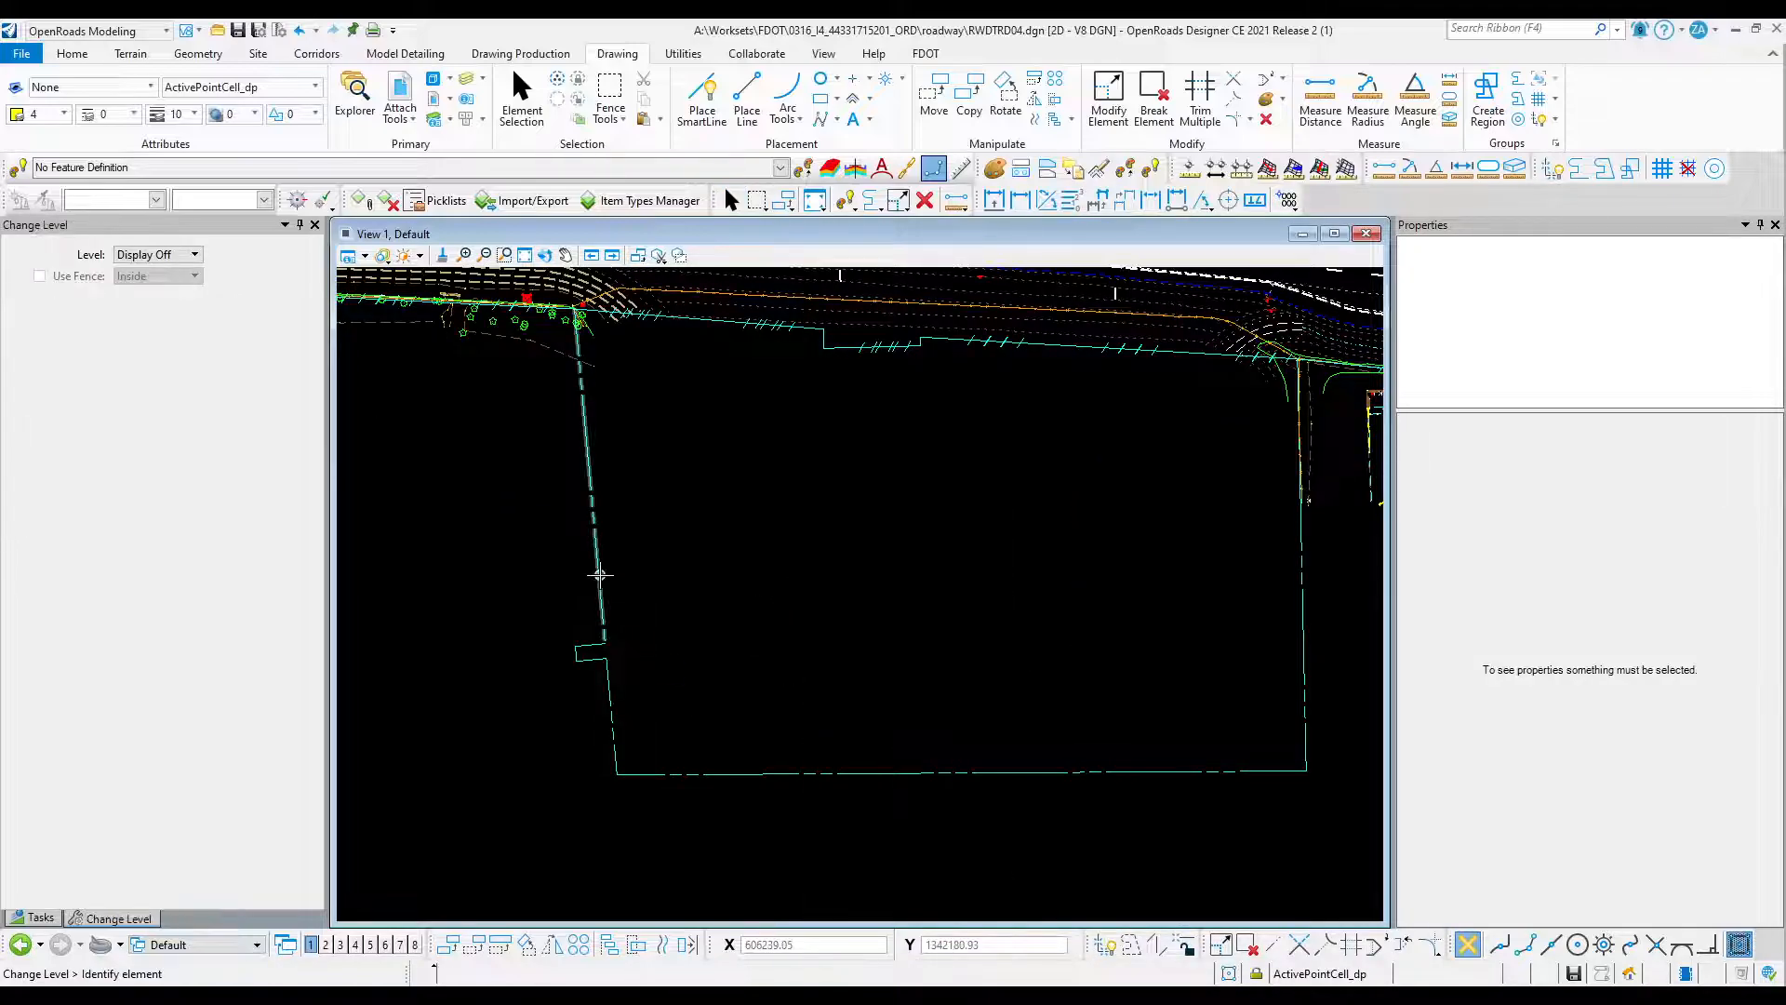
click(598, 572)
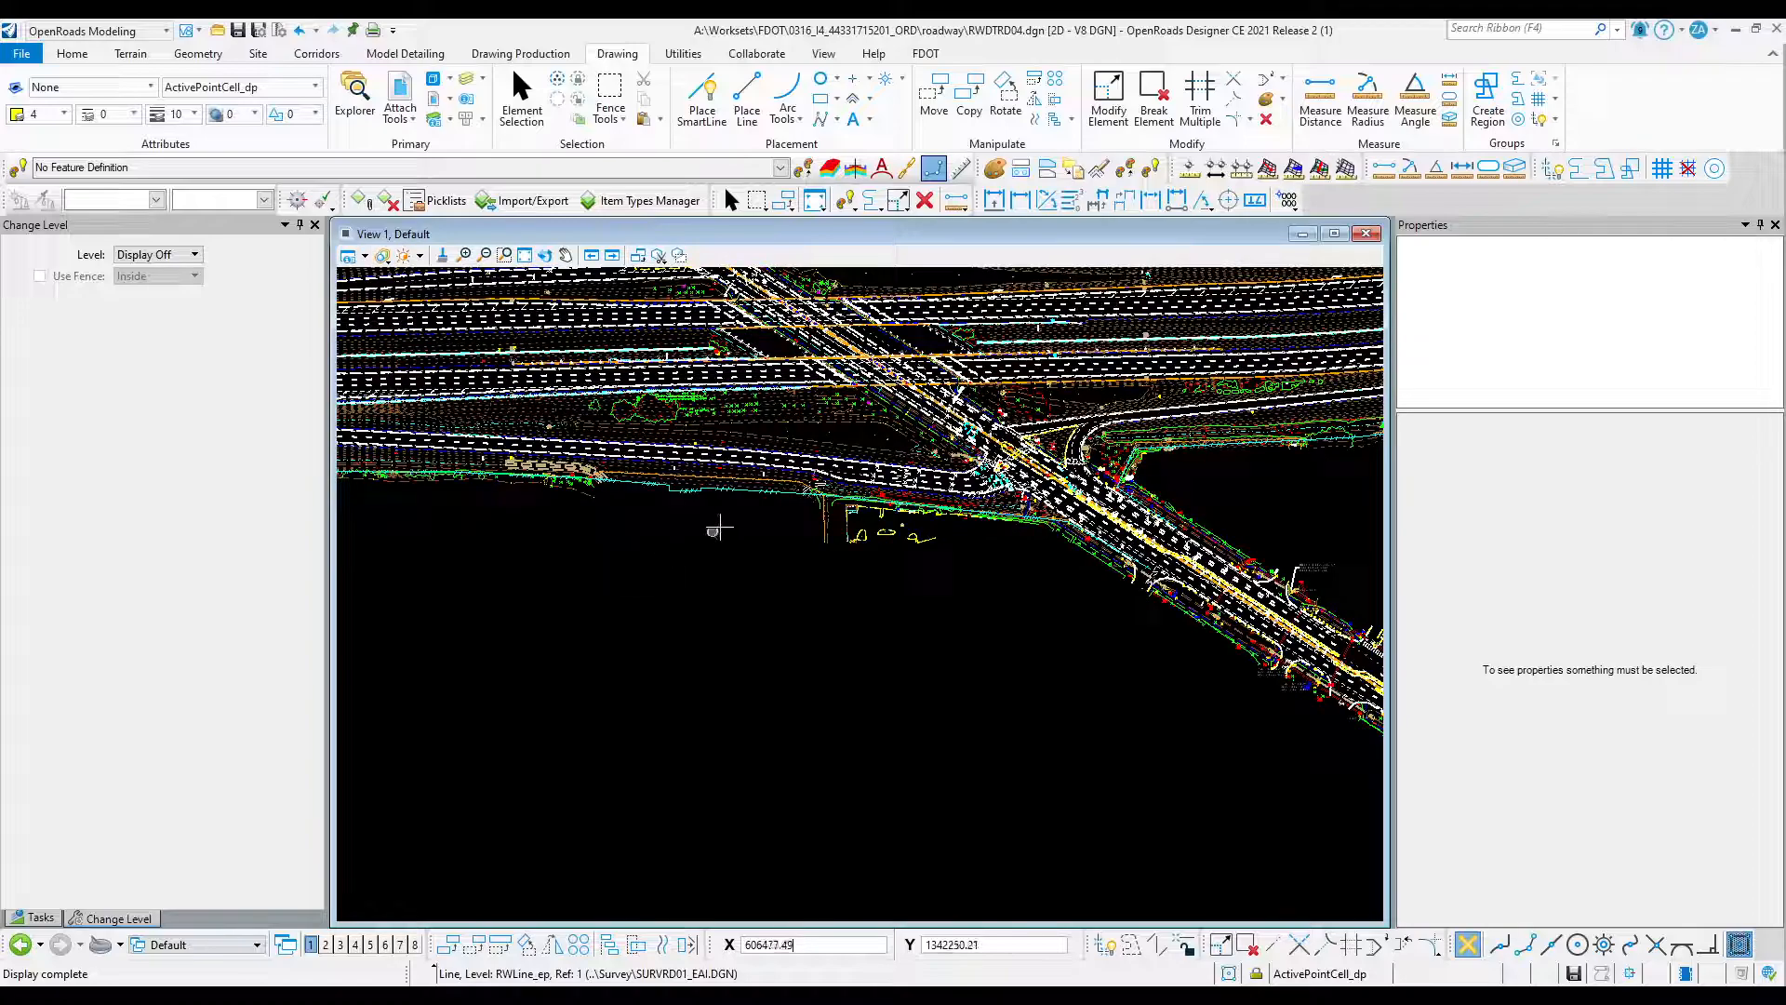
scroll(744, 521, up, 4)
scroll(791, 539, down, 4)
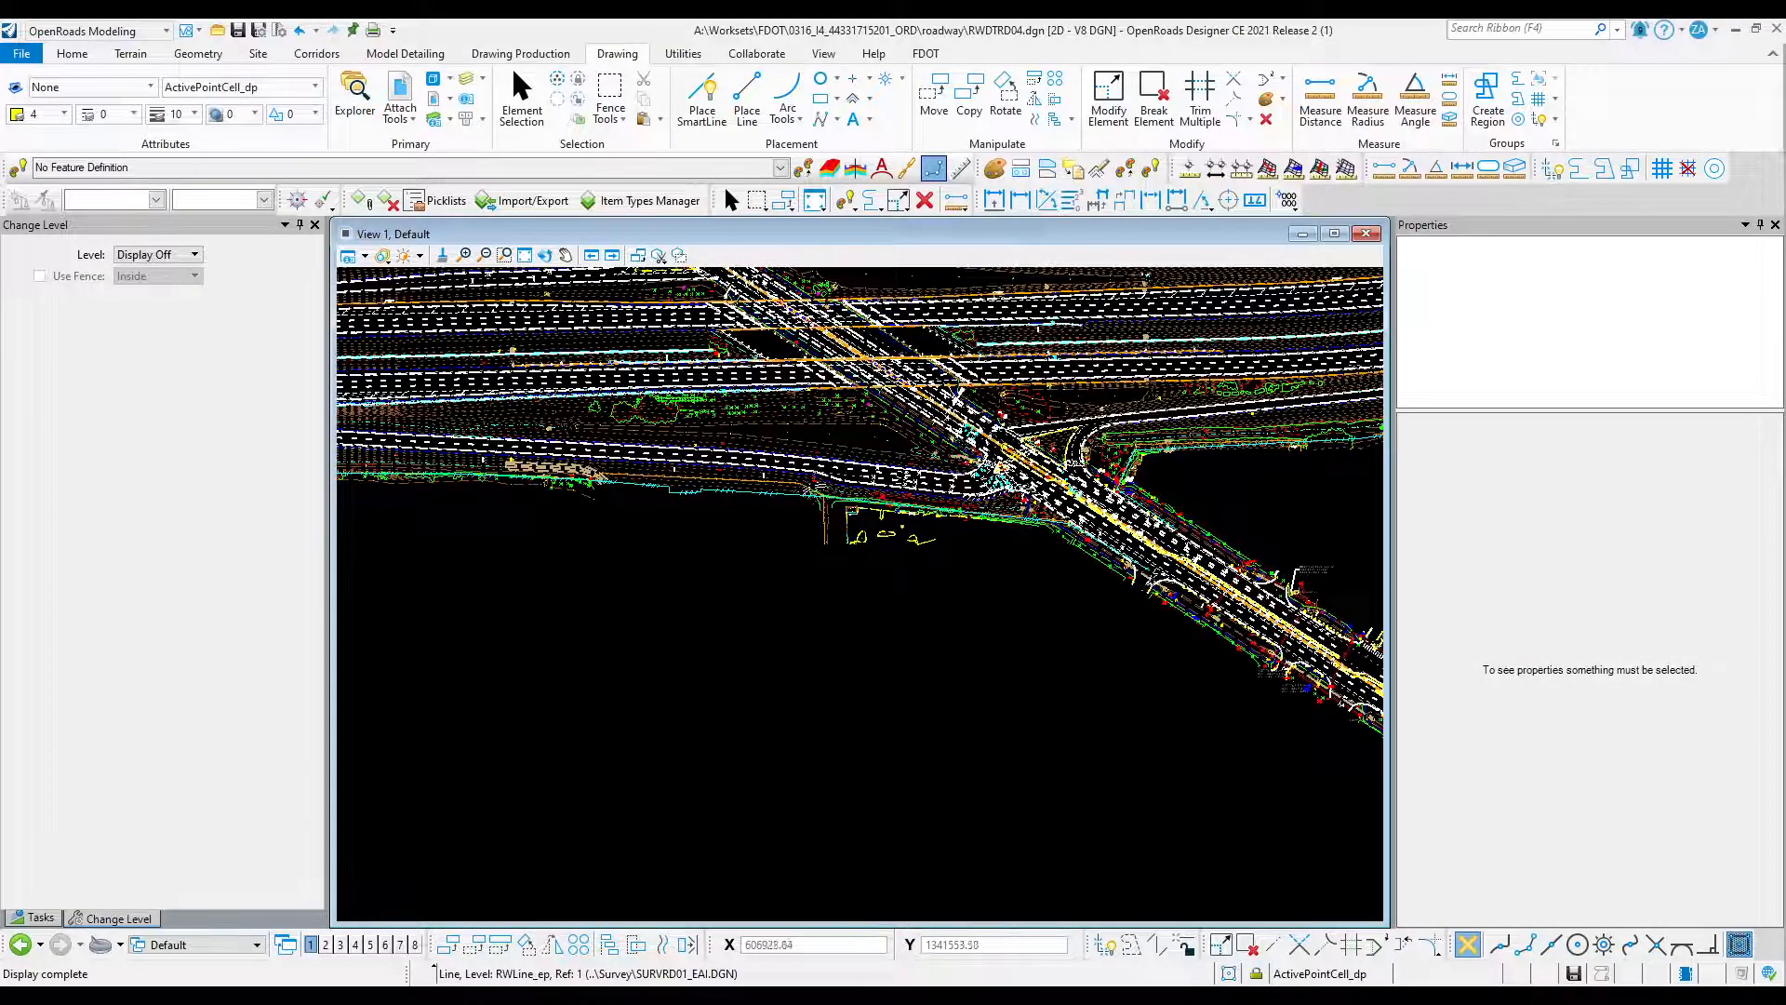
Bring the Level Display window back into view, reposition it, and open the list of open windows.
click(860, 956)
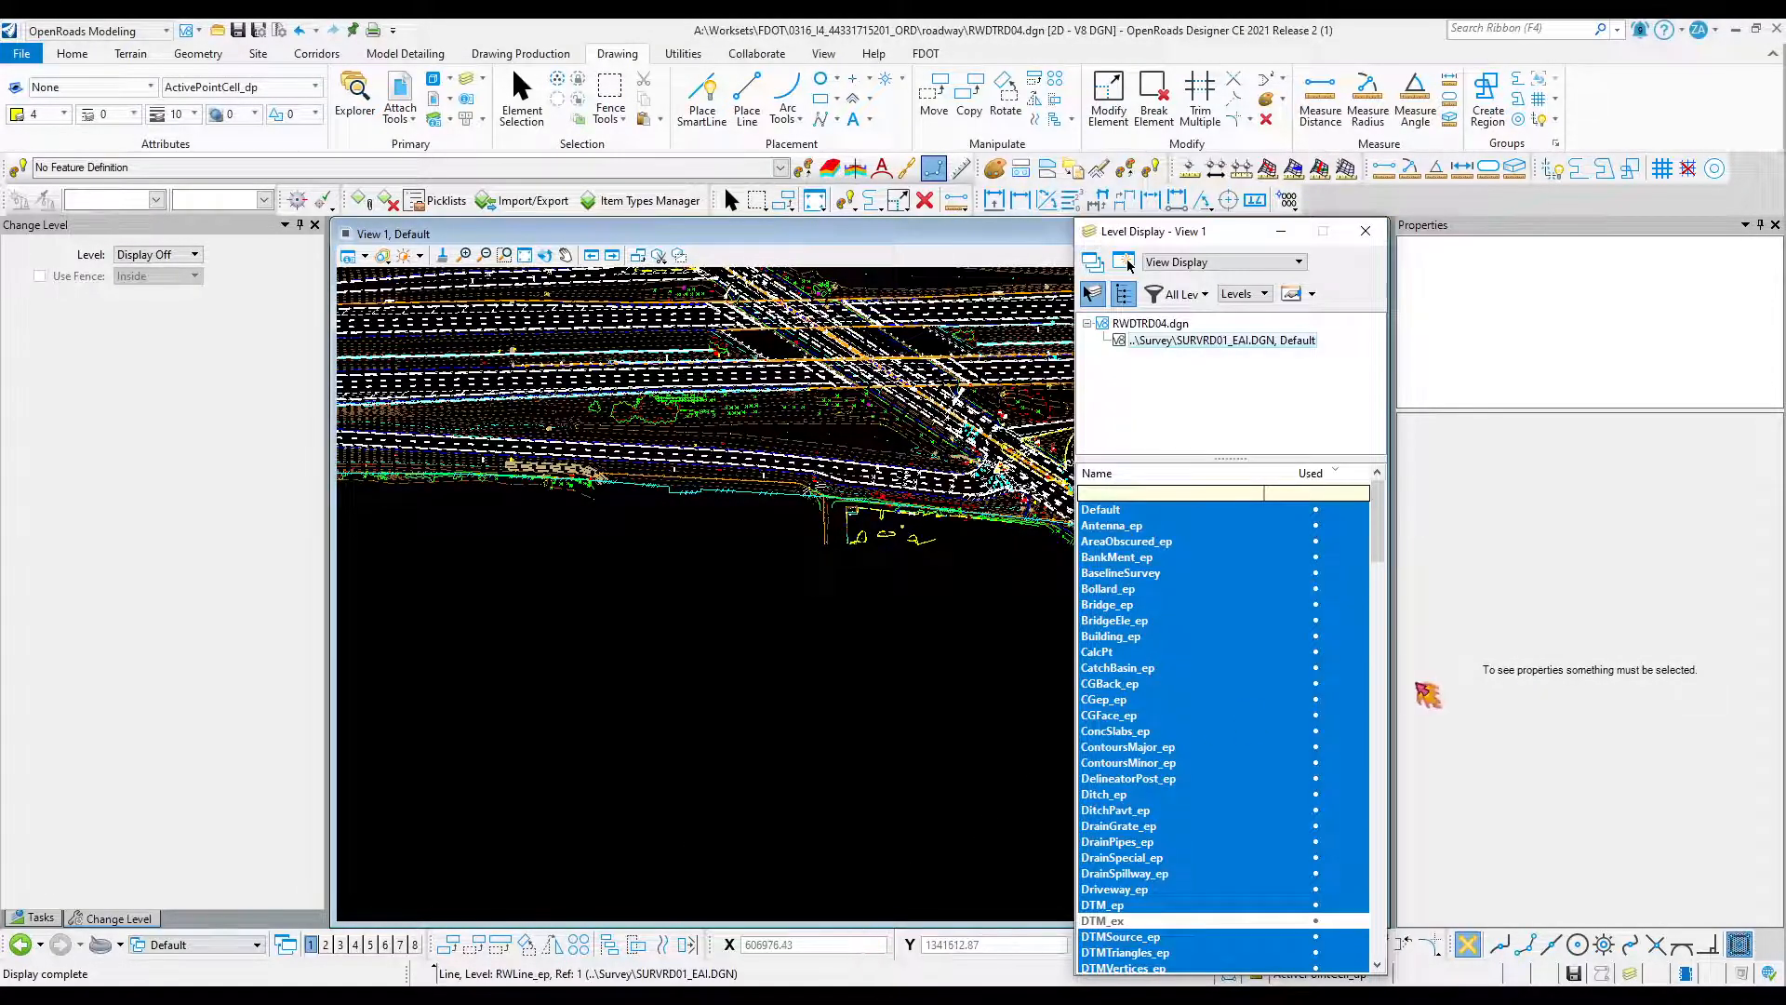
drag(1153, 233, 1047, 252)
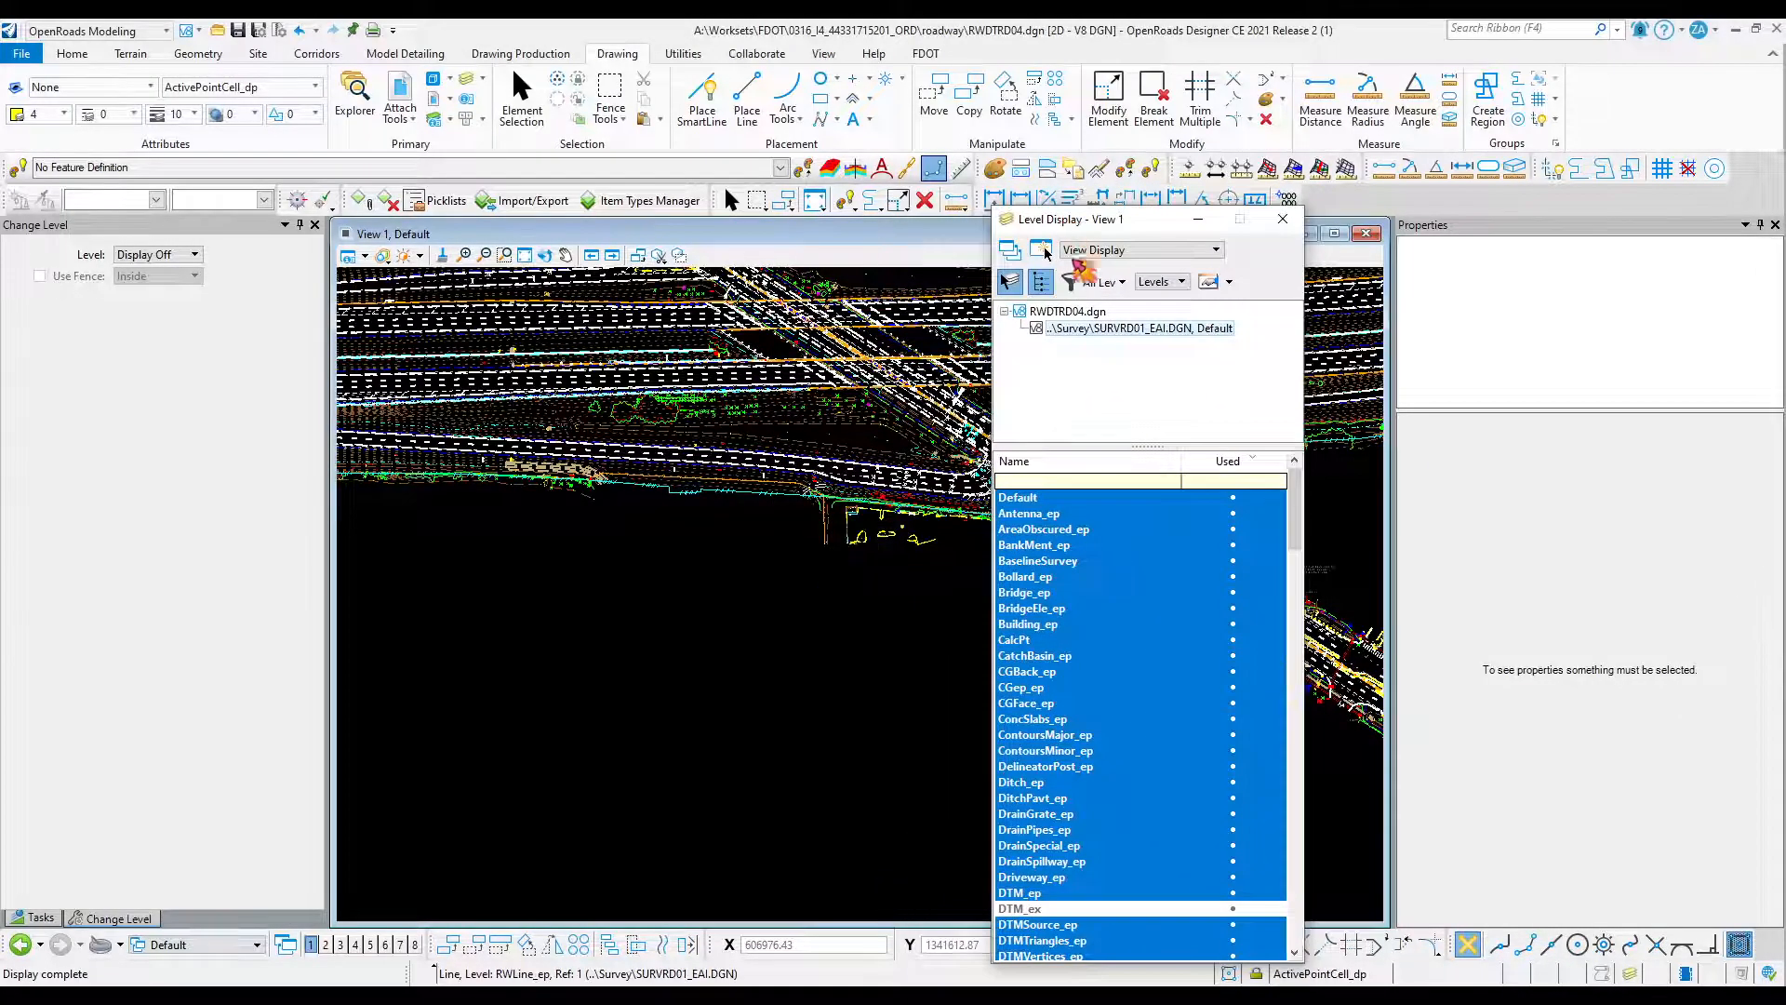
click(1636, 975)
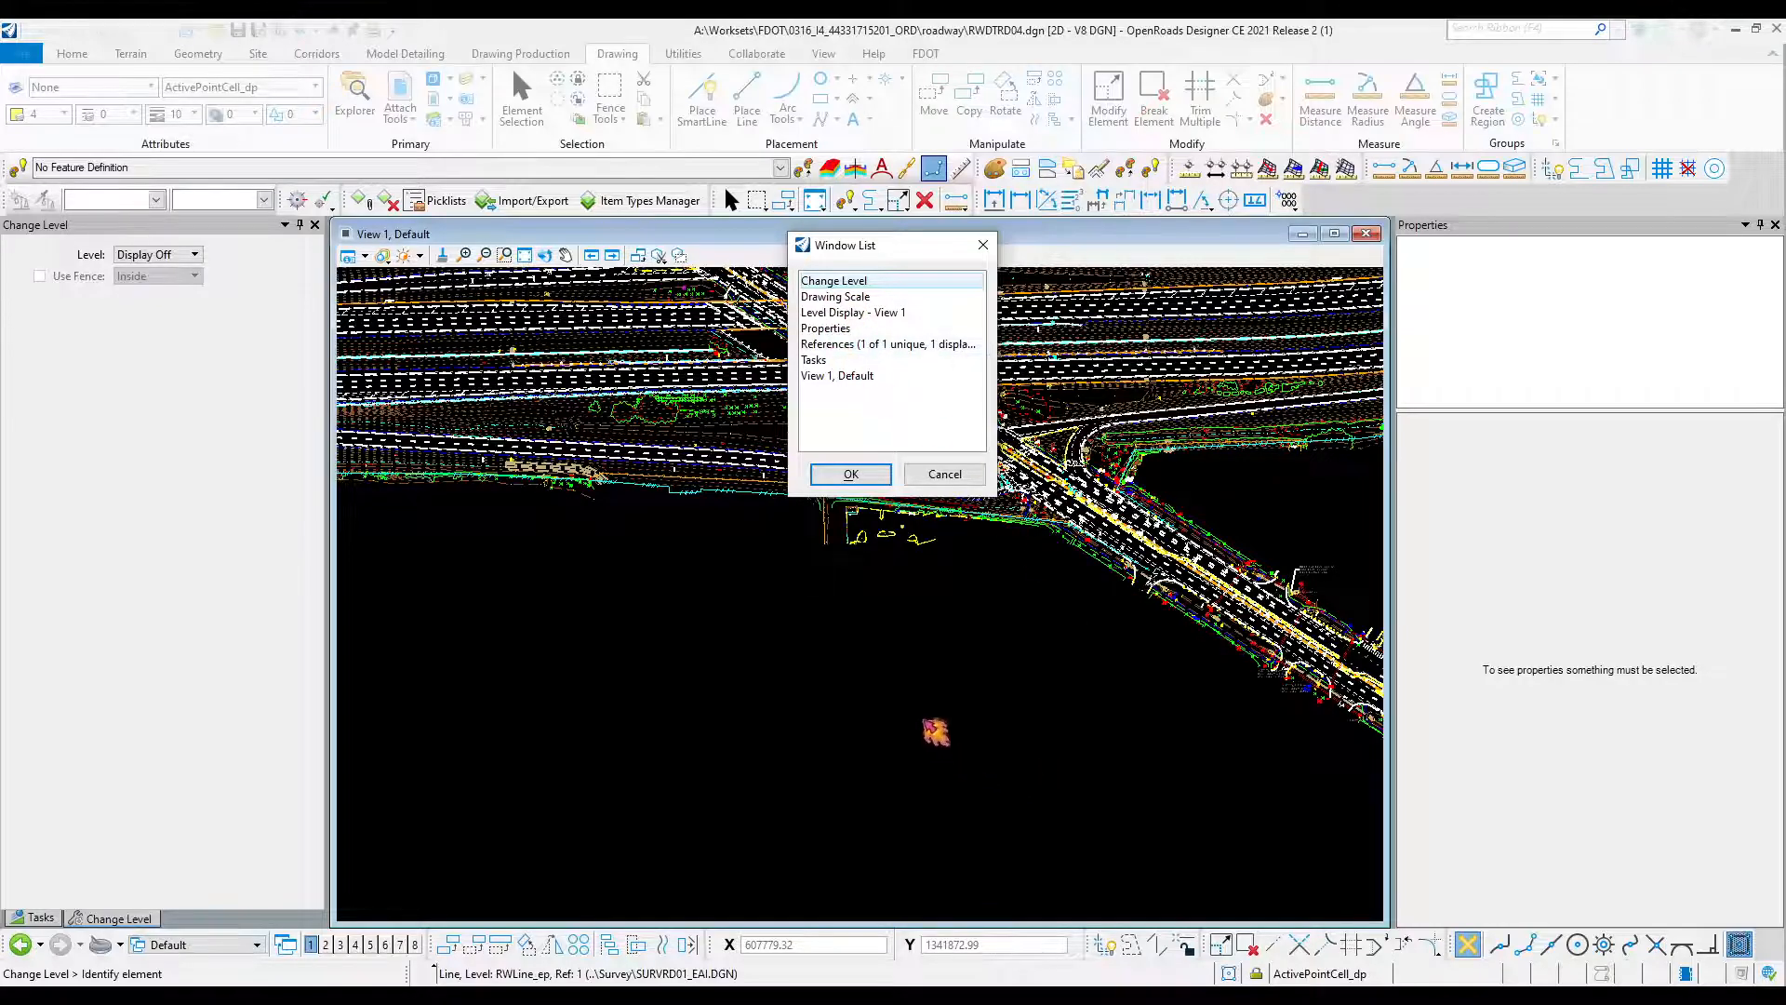
Activate Element Selection, collapse its filter lists, and move its settings window clear of the drawing.
click(982, 245)
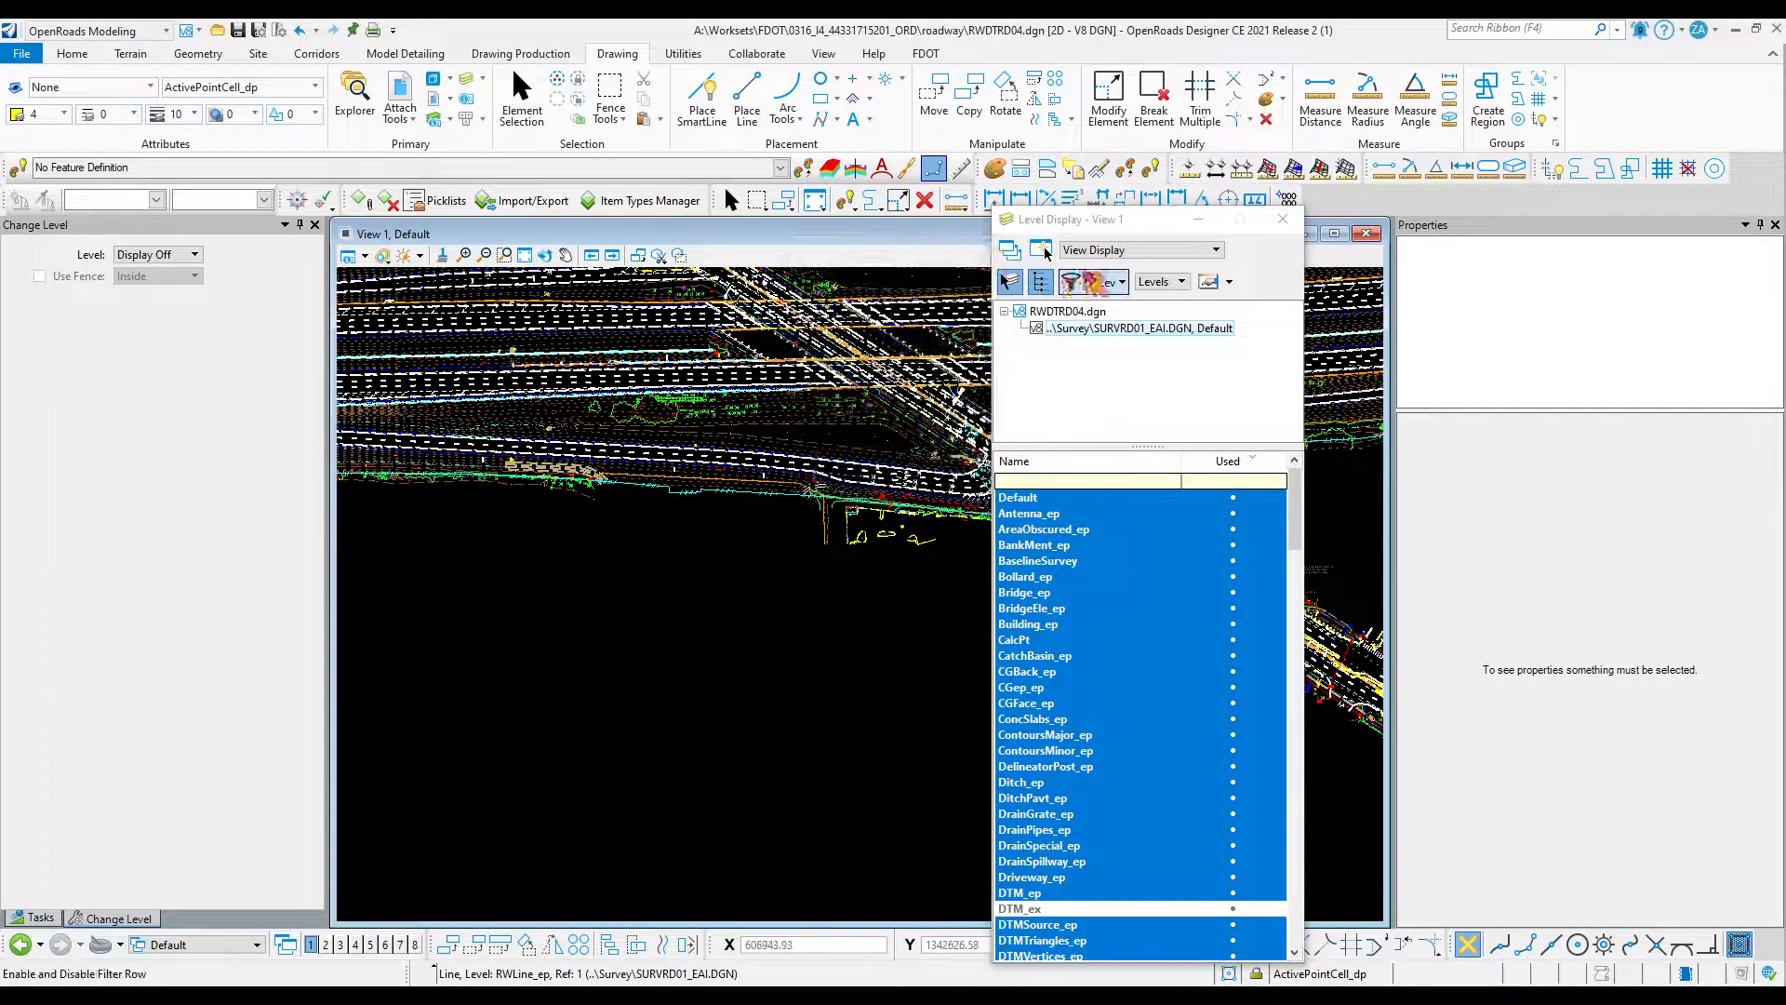
click(521, 97)
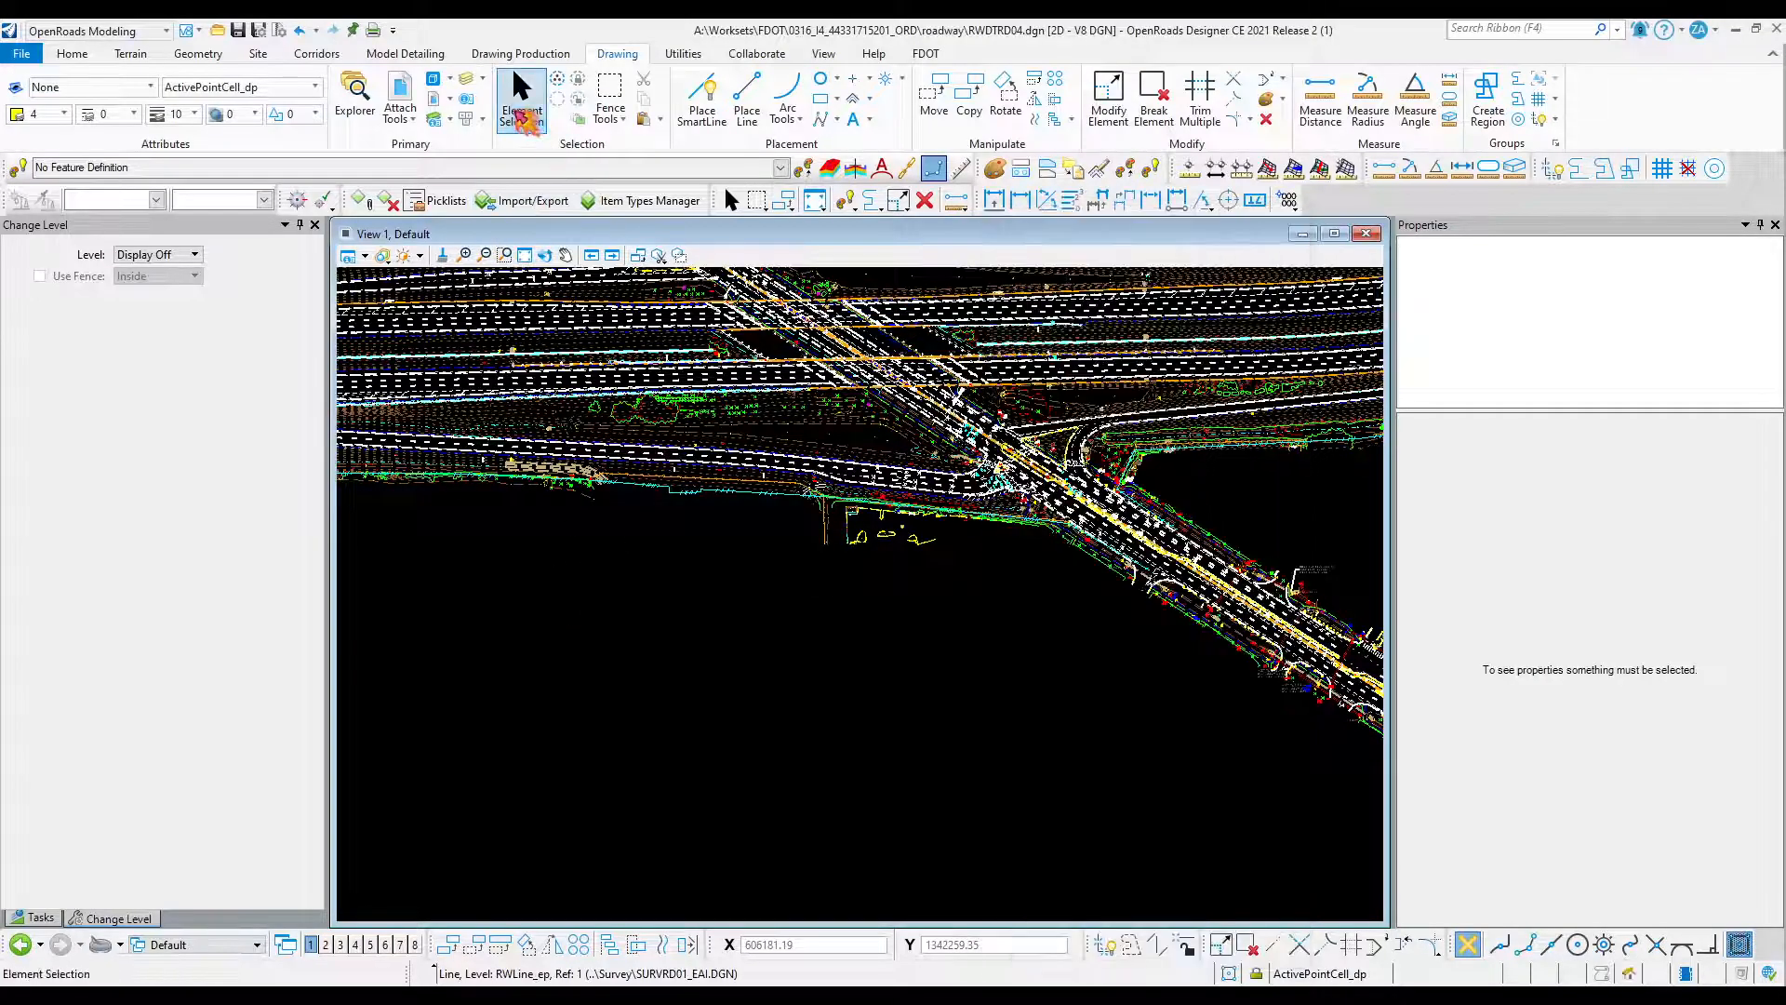
drag(422, 396, 591, 390)
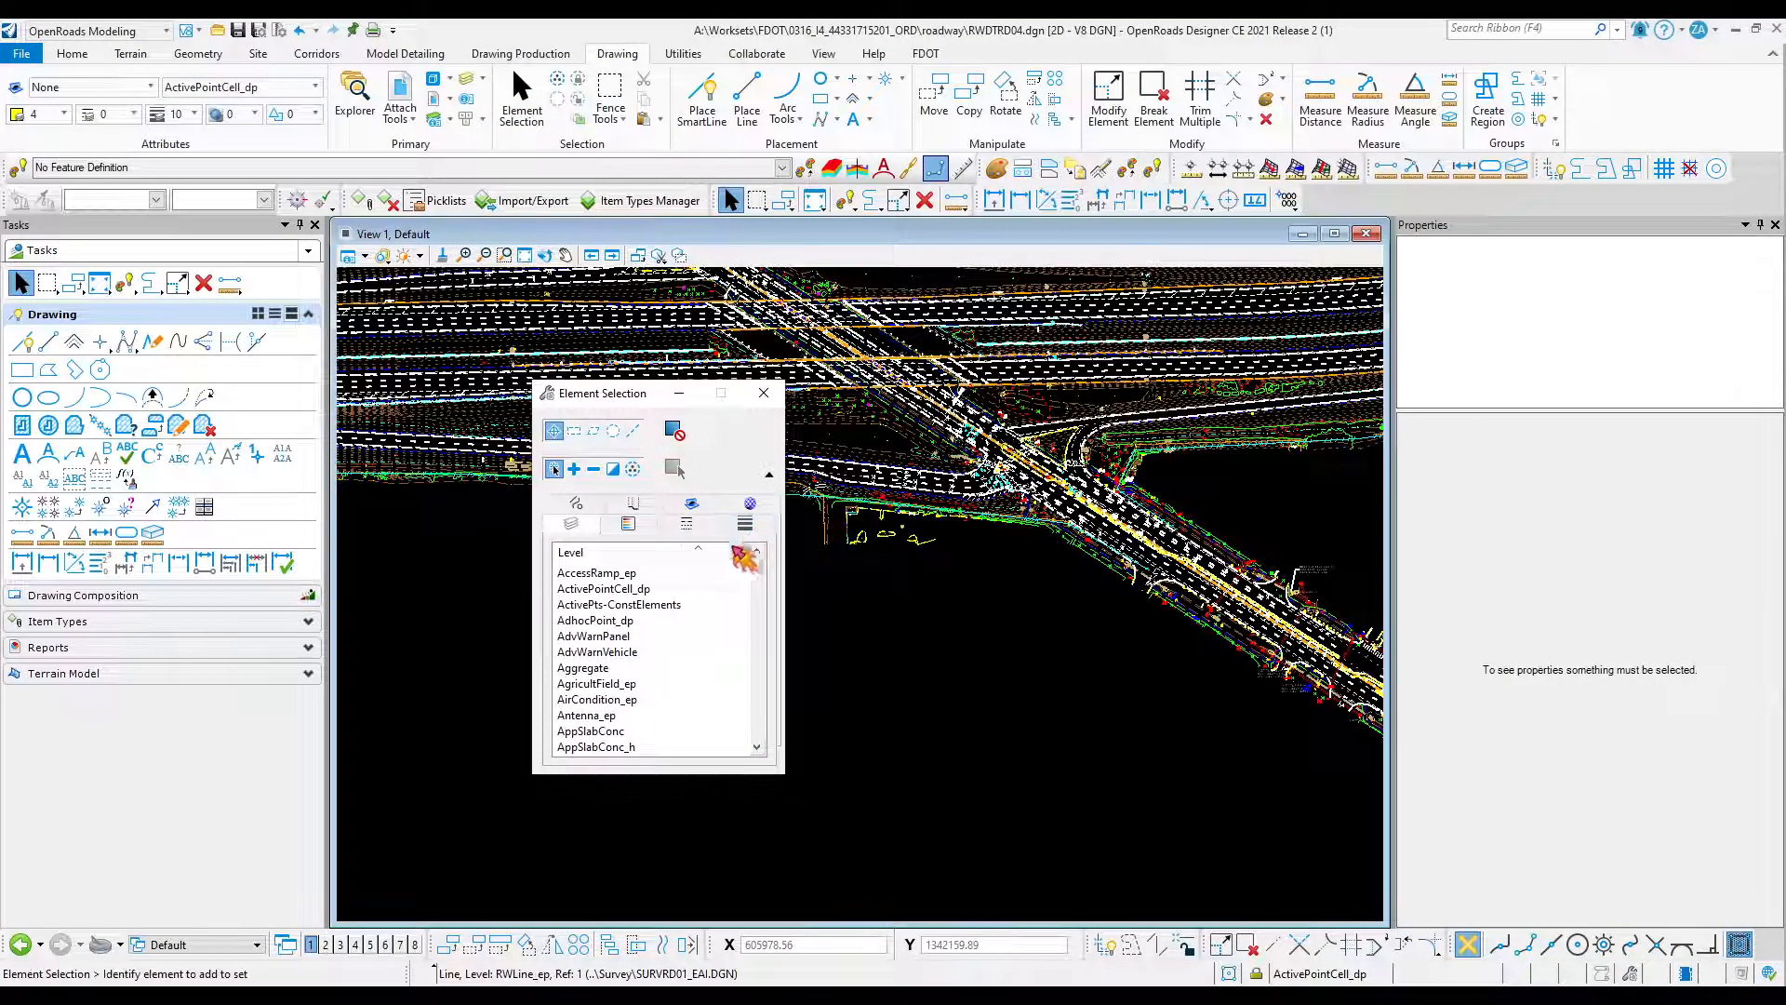
click(769, 475)
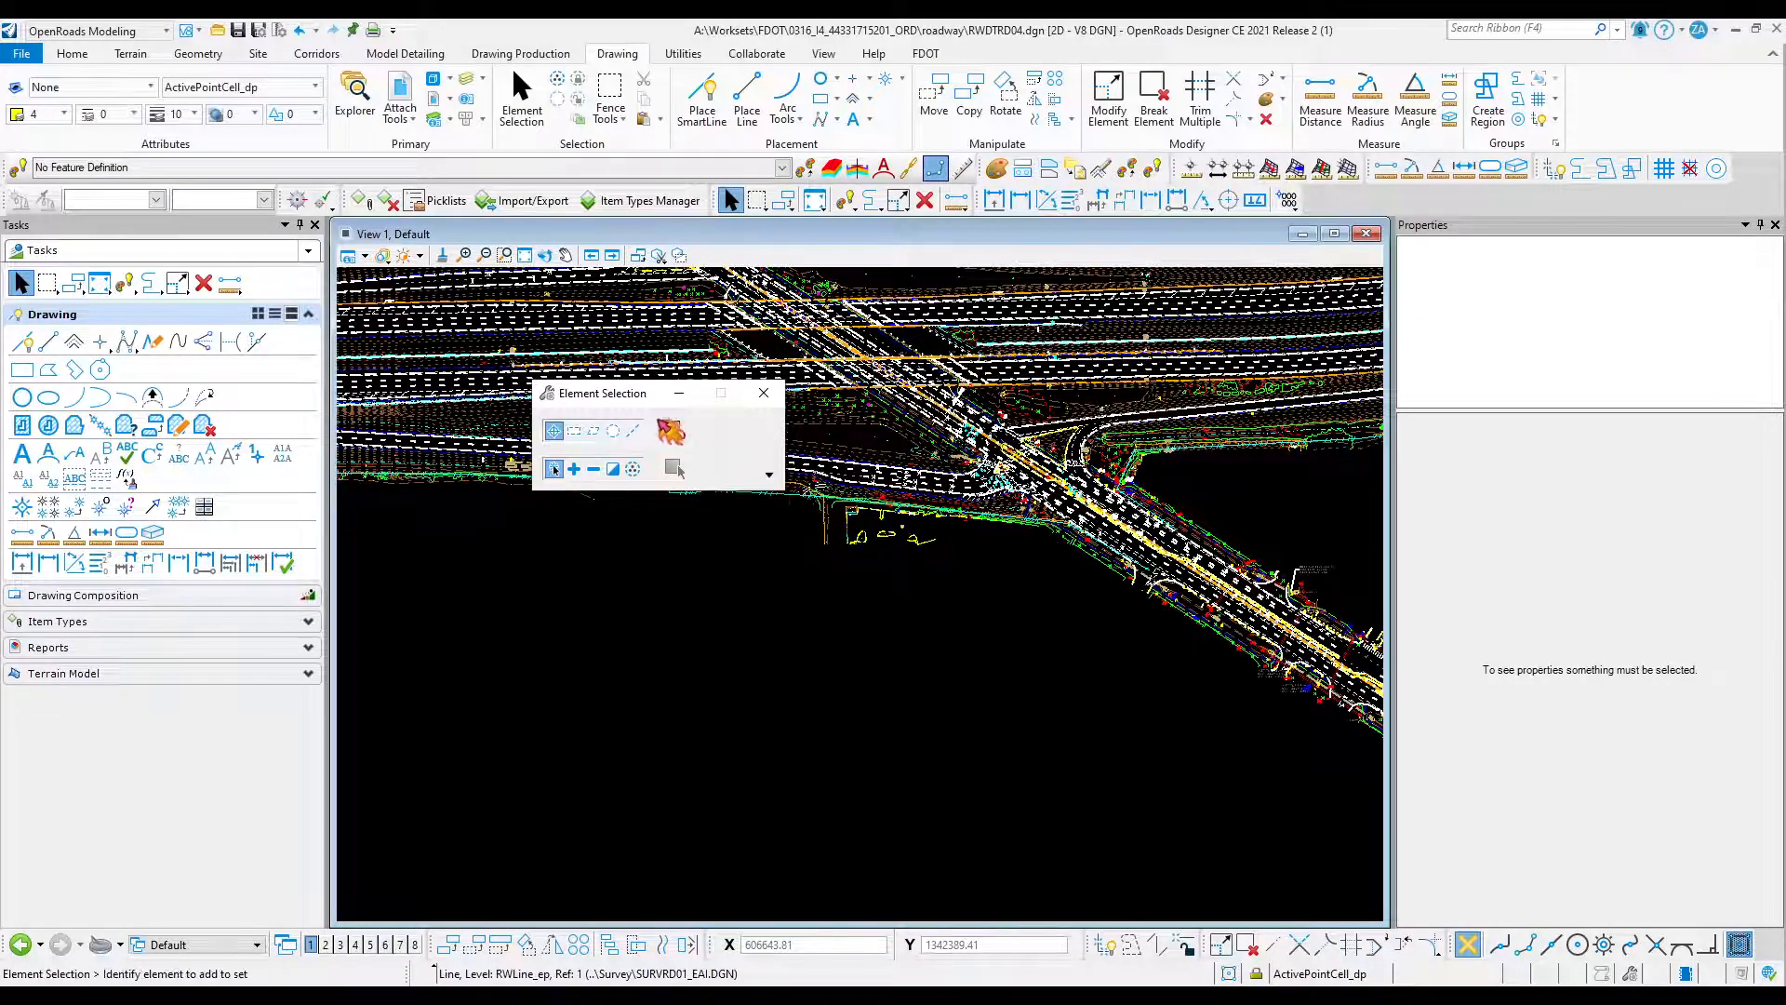
click(1637, 975)
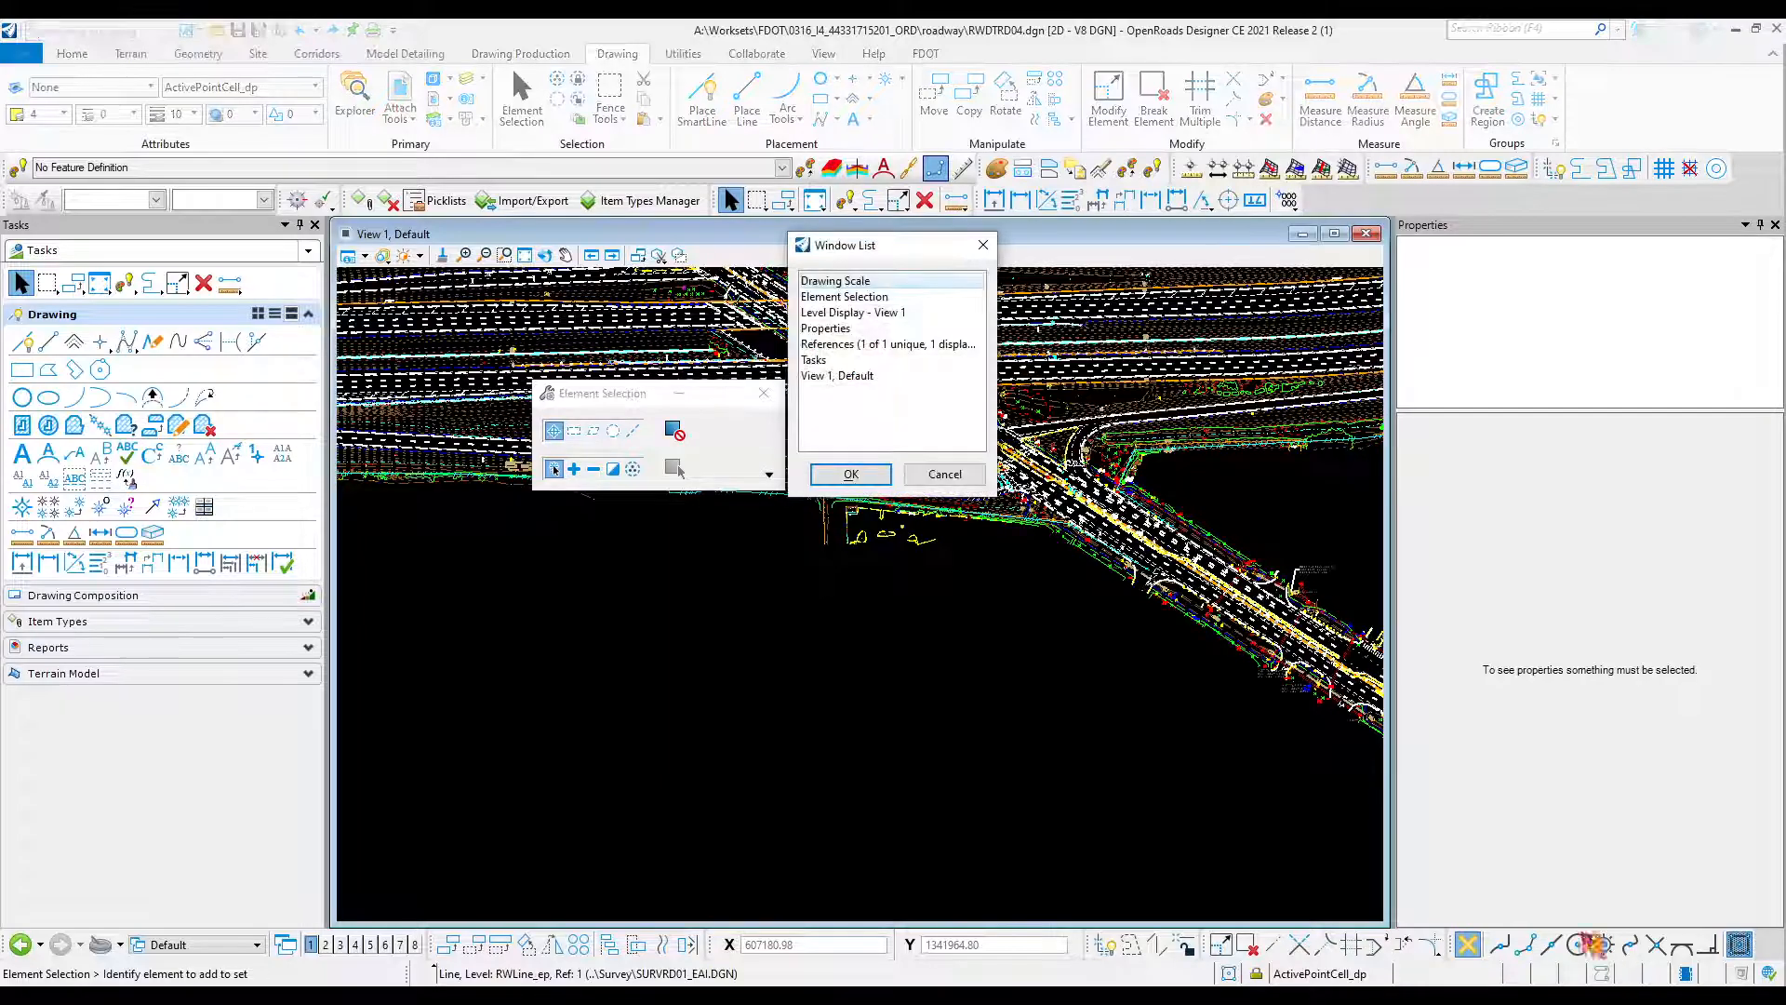
click(844, 296)
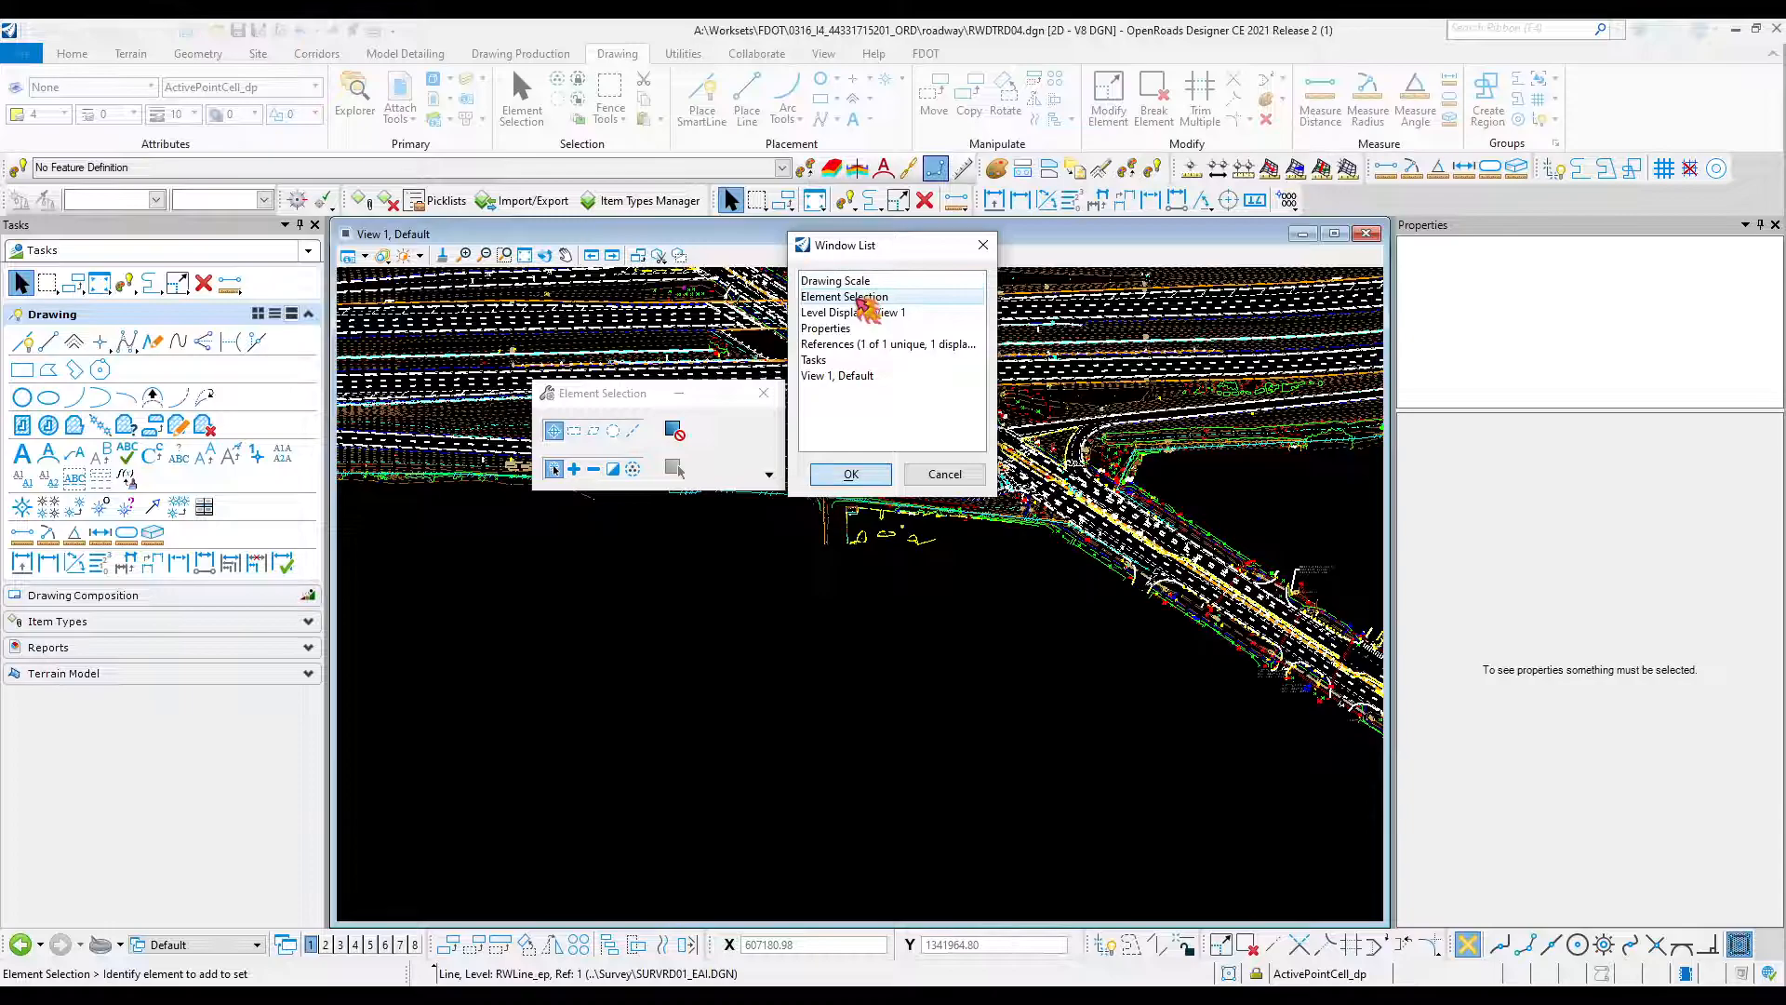
click(851, 474)
drag(632, 393, 199, 357)
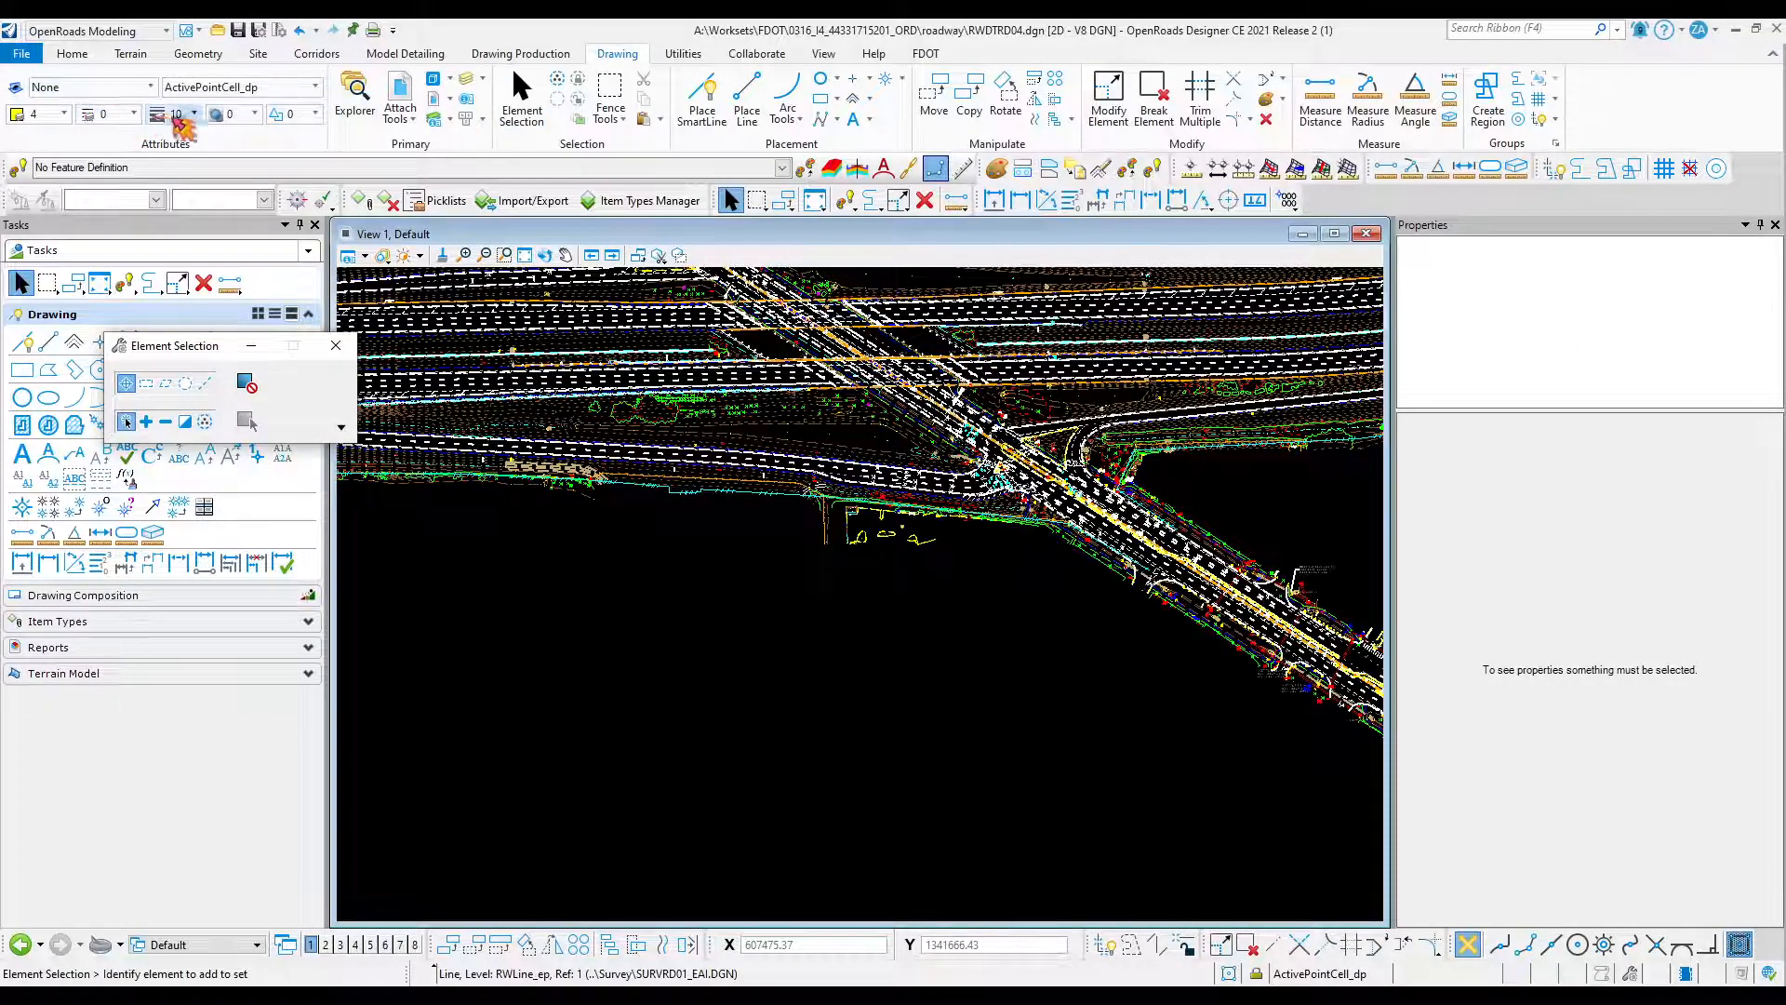
Invert the level display of the SURVRD01_EAI.DGN survey reference to isolate the right-of-way lines.
click(472, 86)
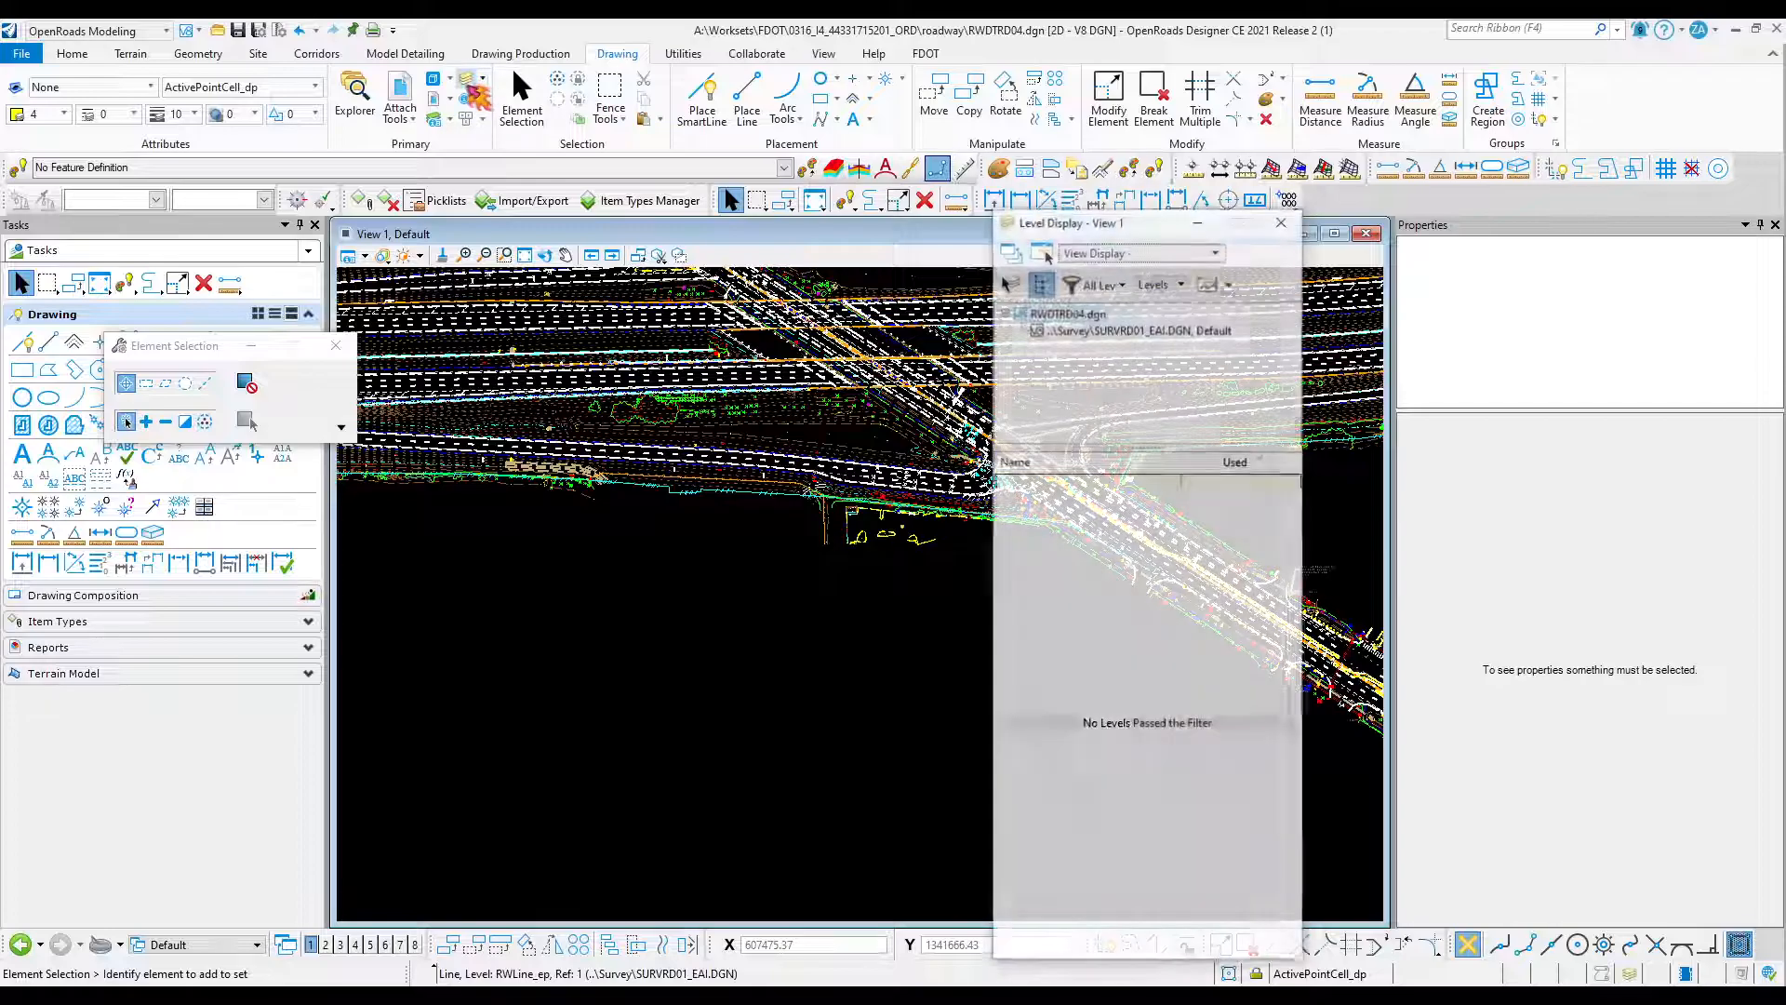
click(1156, 327)
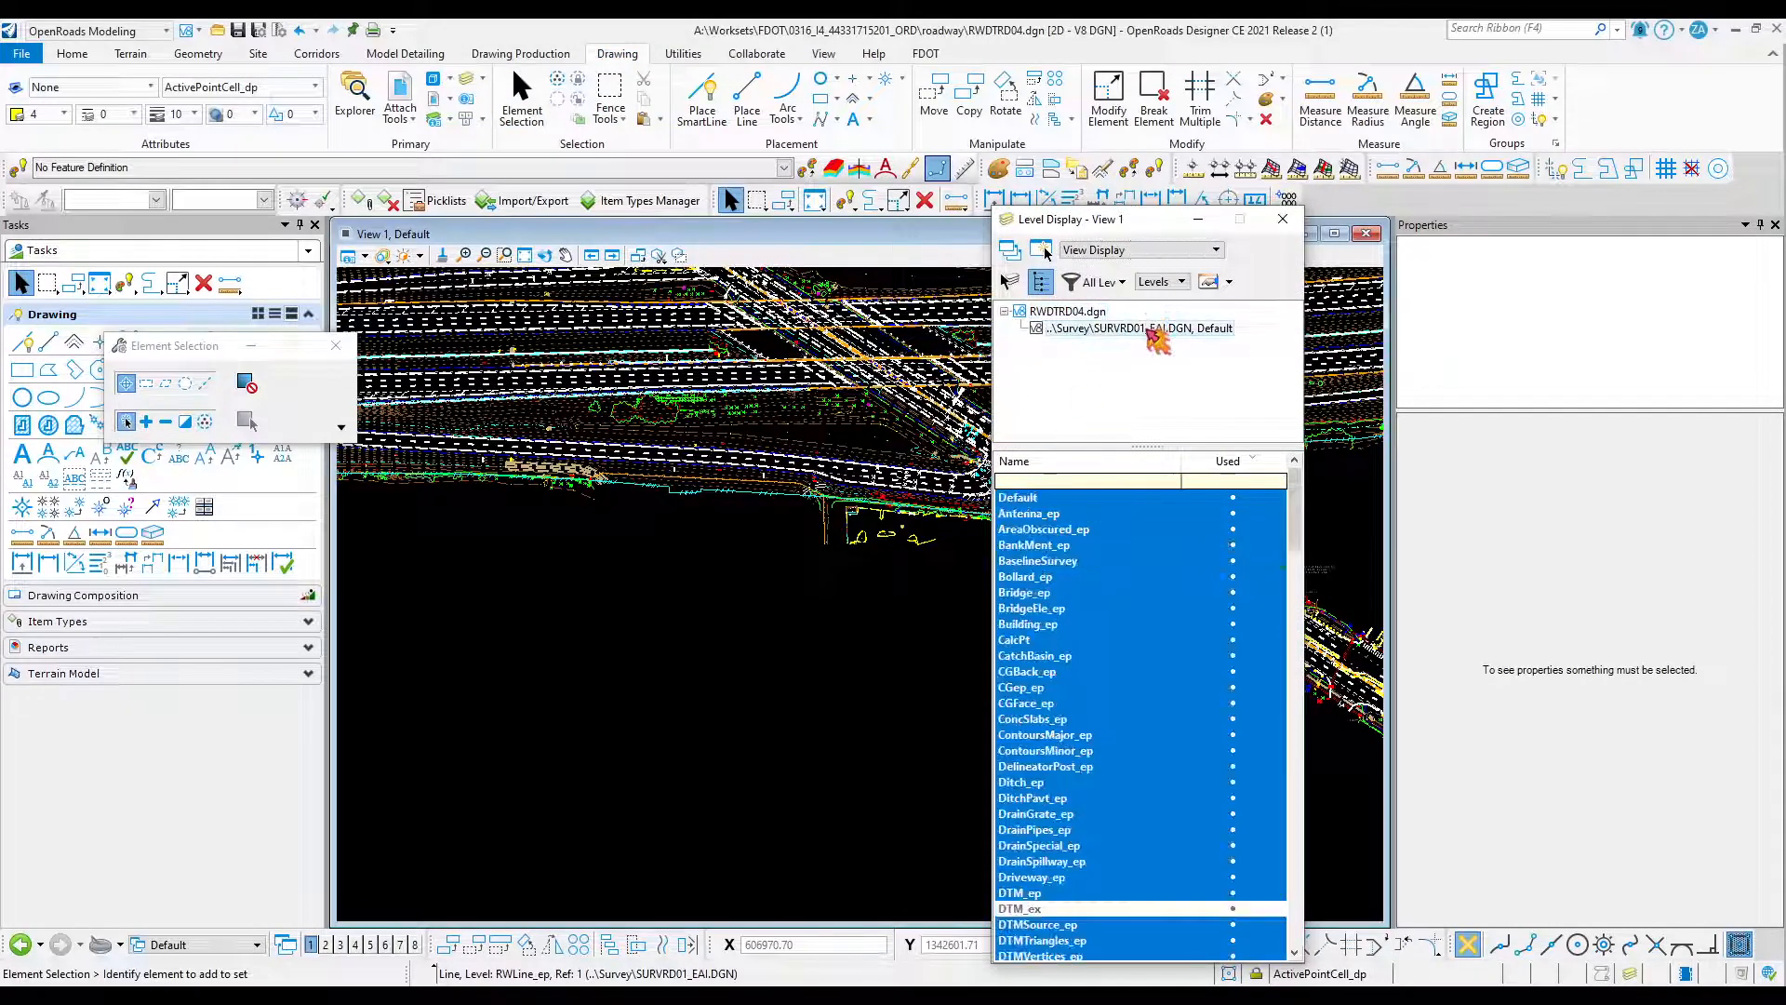
right_click(1095, 672)
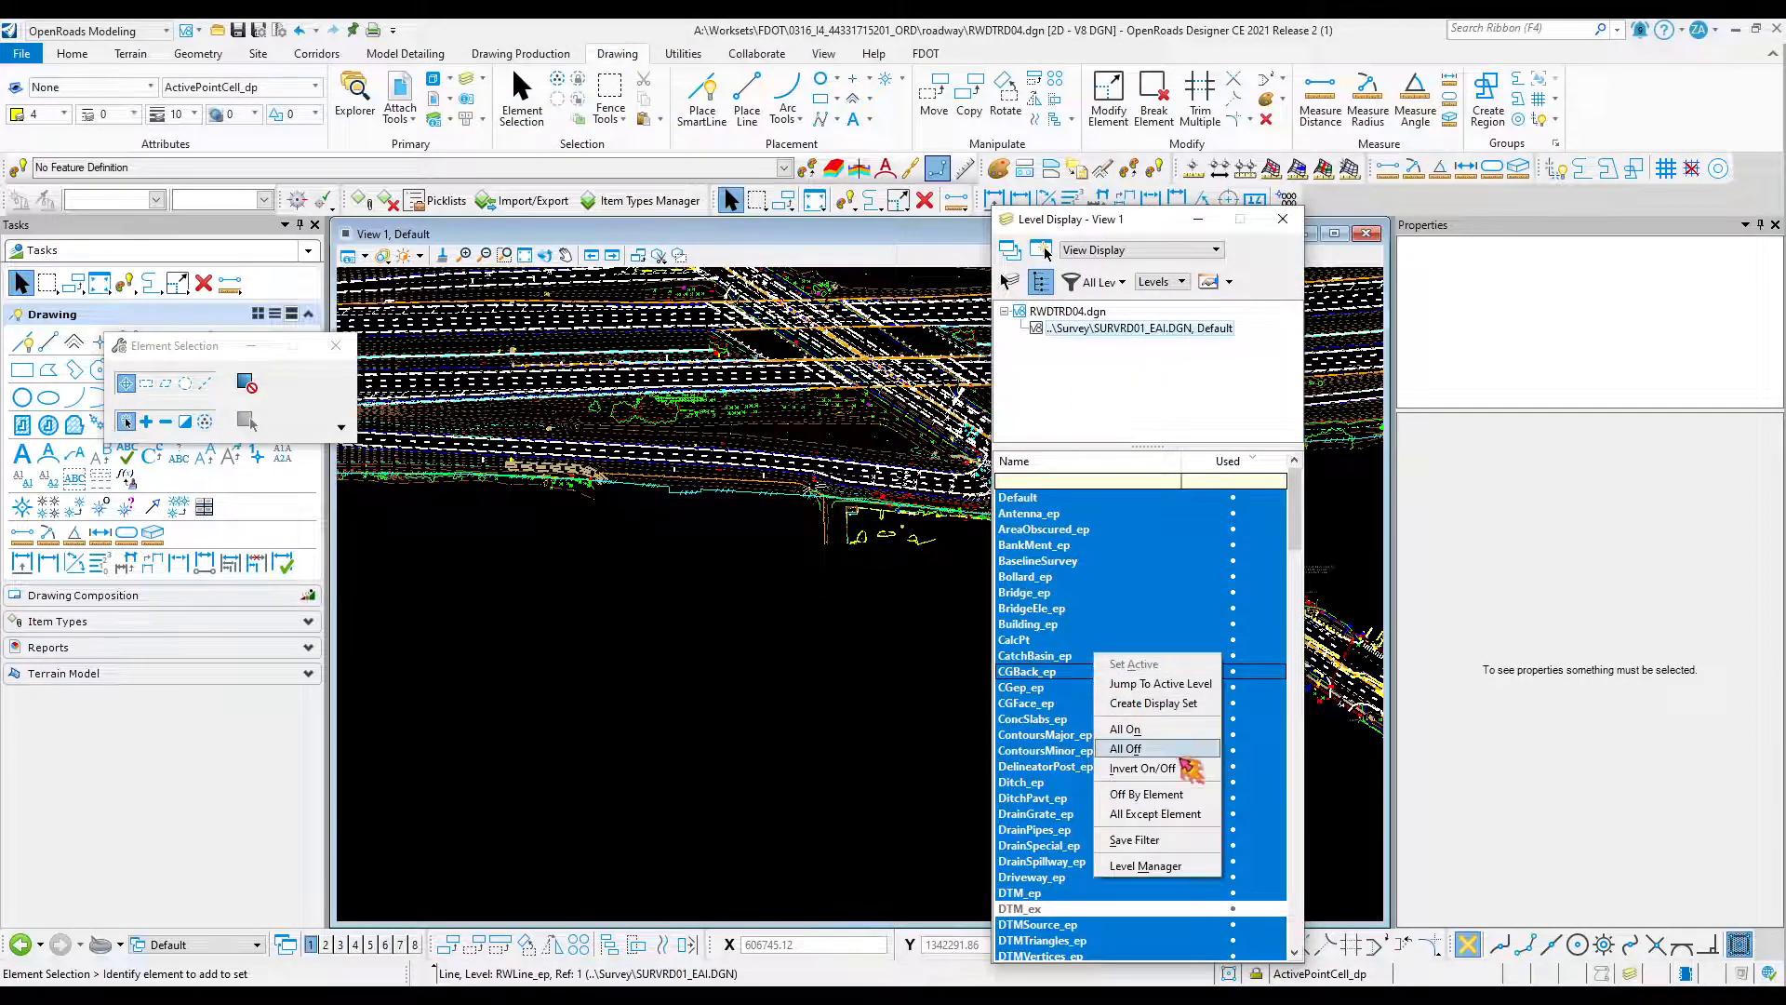
click(1143, 768)
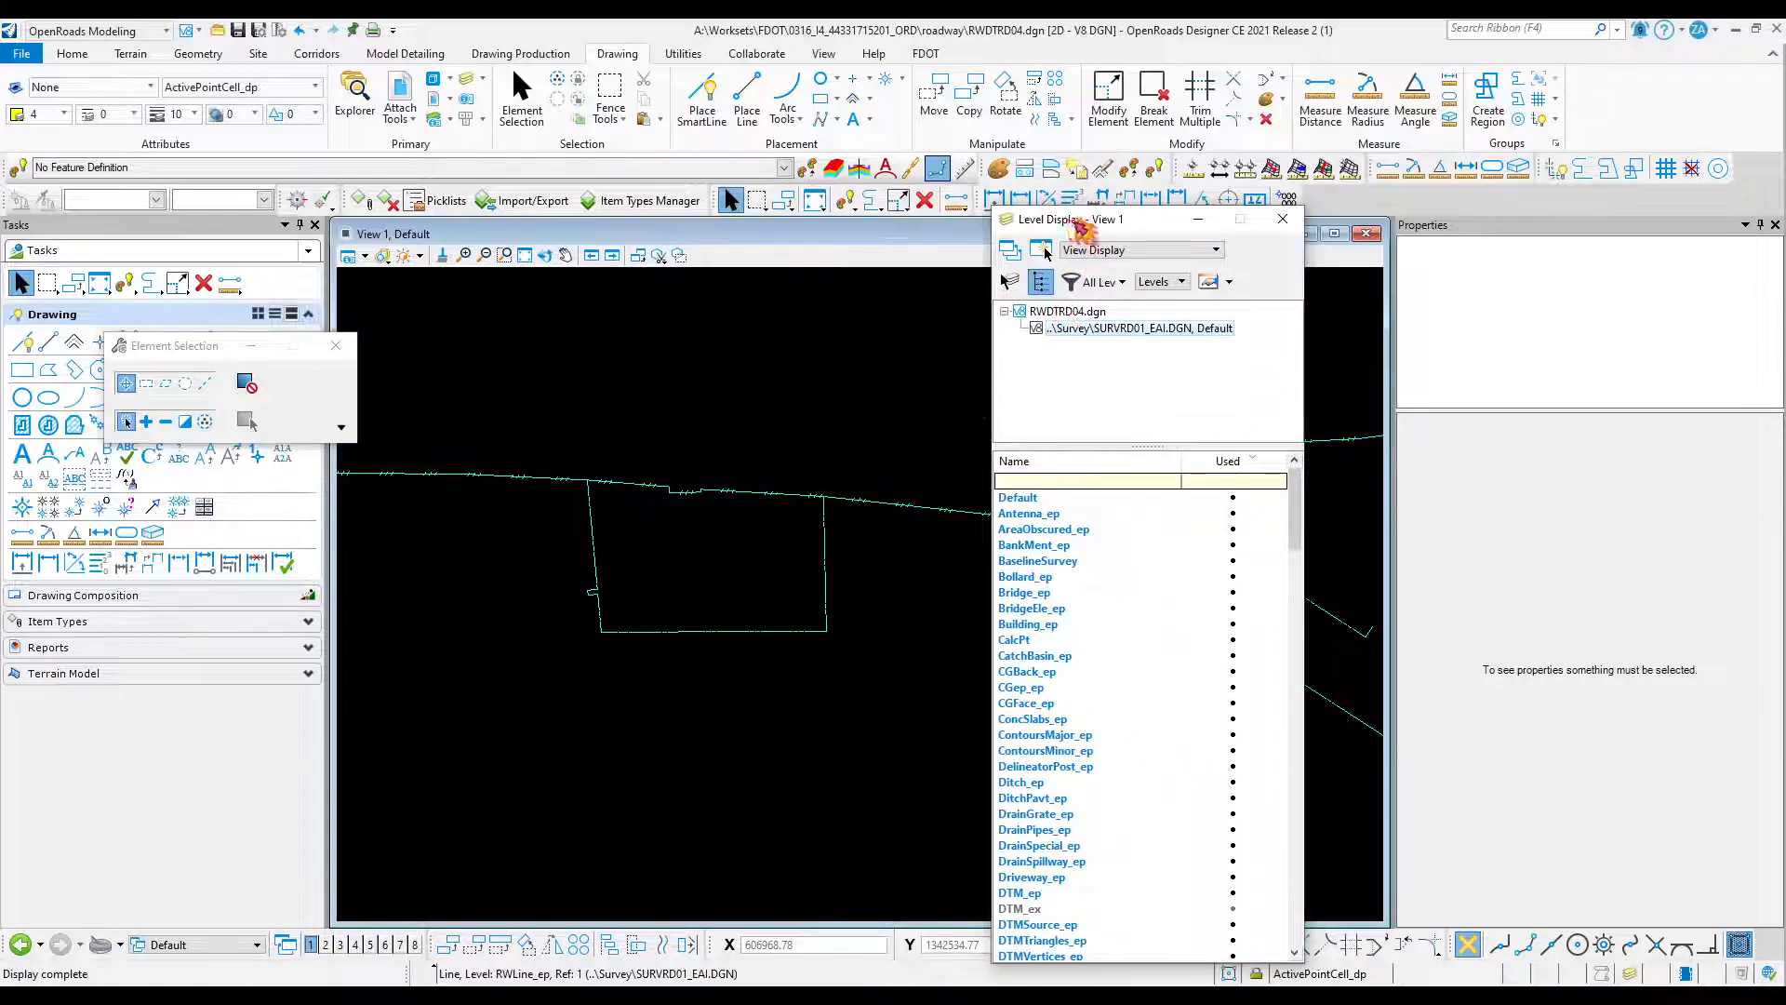
Select the RWLine_ep segments along the western side of the rectangular parcel, including its small jog.
click(522, 93)
scroll(595, 586, up, 5)
click(603, 549)
click(590, 611)
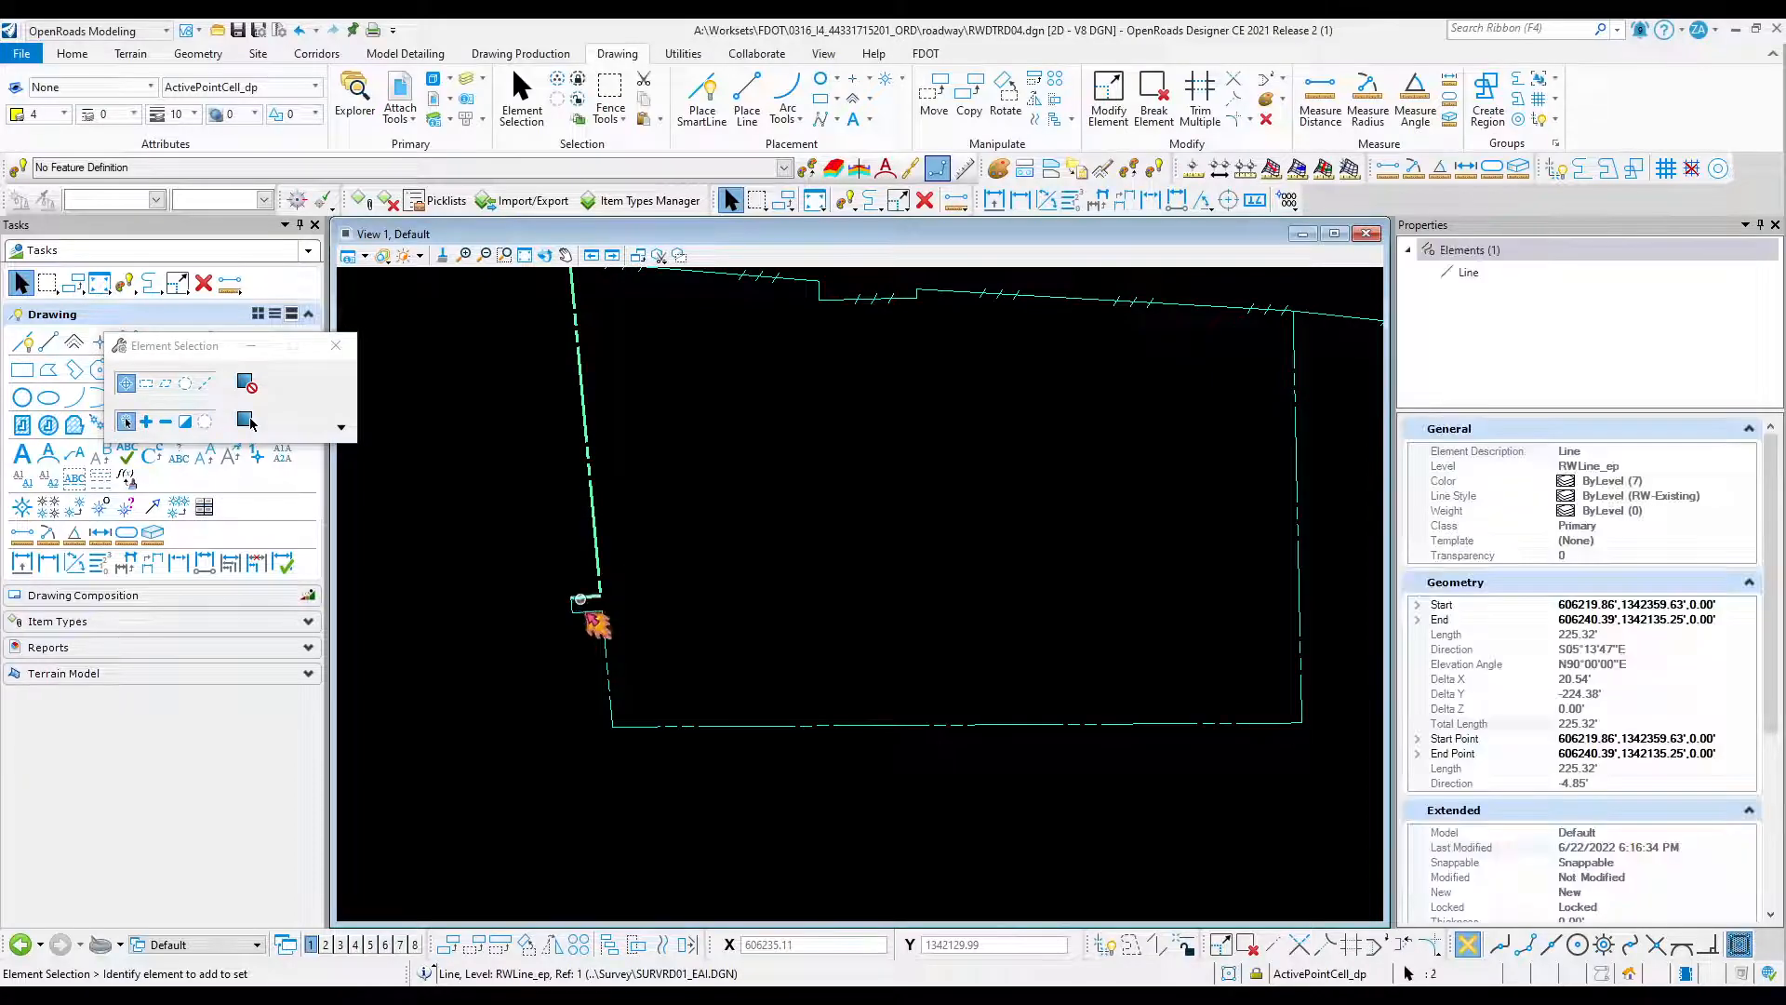
click(613, 656)
click(577, 614)
scroll(572, 610, up, 3)
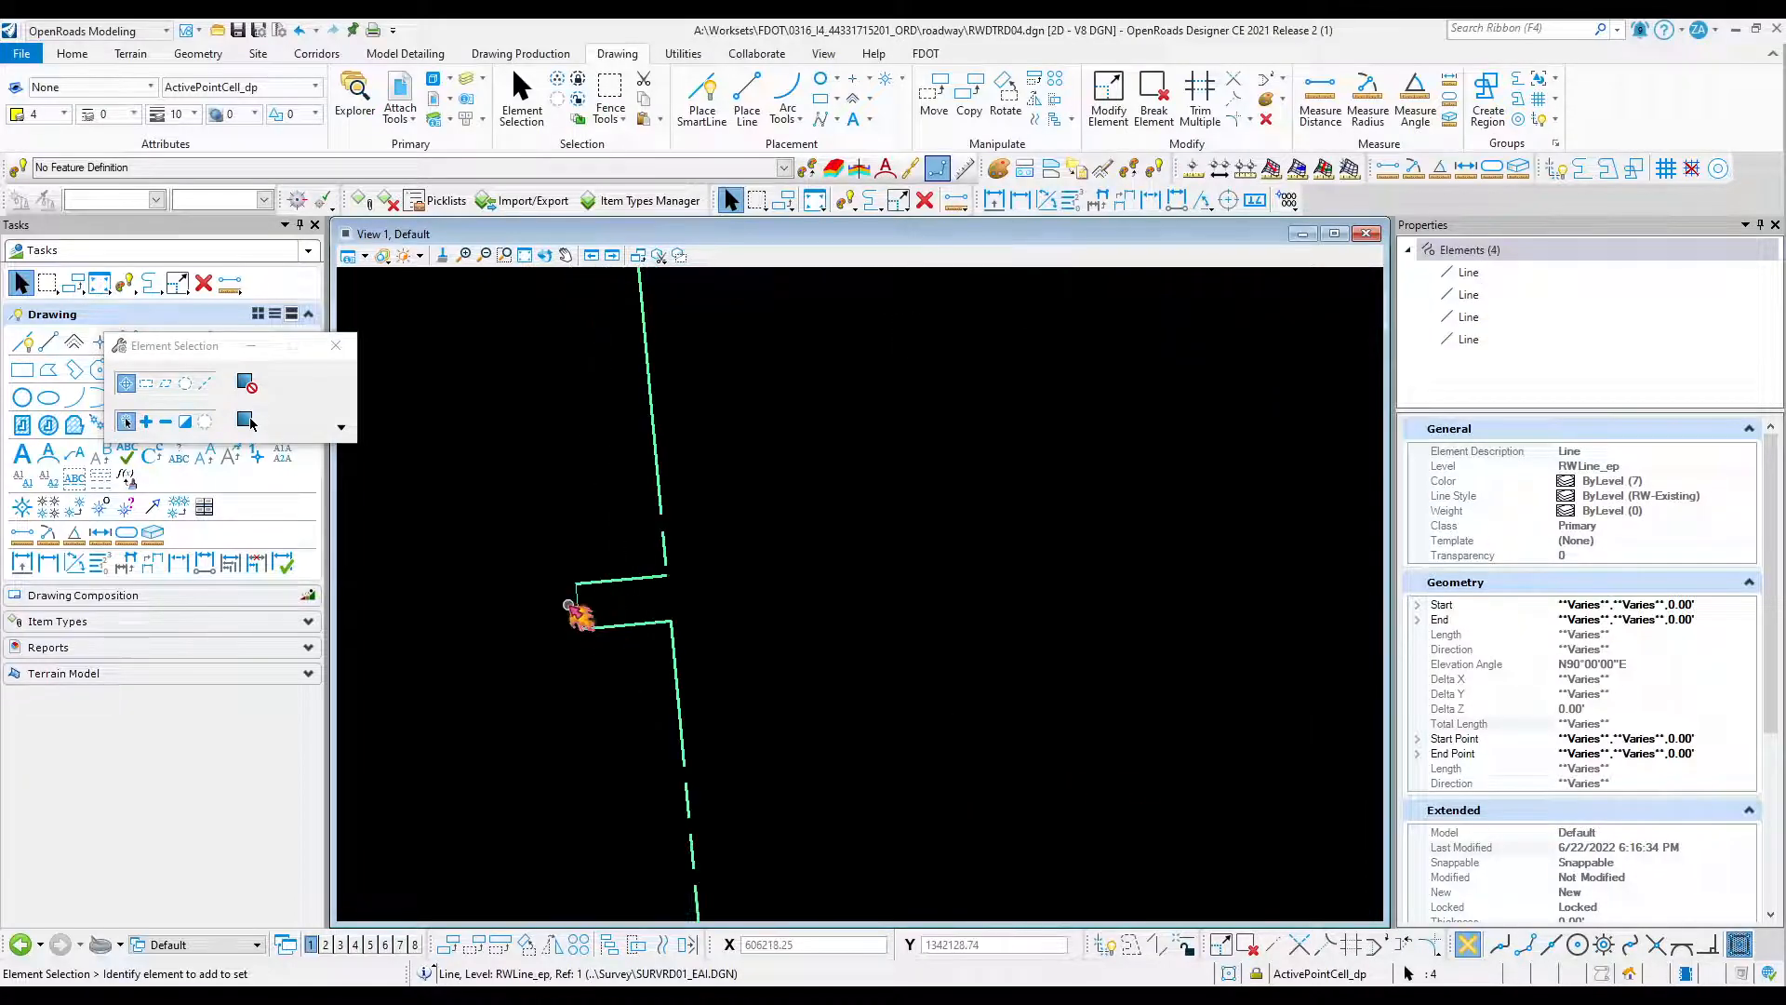
Add the parcel's remaining sides and the right-of-way lines along both sides of the southeast crossing road to the selection.
scroll(588, 644, down, 7)
drag(933, 735, 750, 626)
scroll(833, 642, down, 3)
scroll(967, 686, up, 2)
drag(1164, 777, 905, 594)
scroll(995, 723, down, 2)
scroll(902, 586, up, 5)
scroll(900, 596, down, 3)
scroll(969, 698, up, 2)
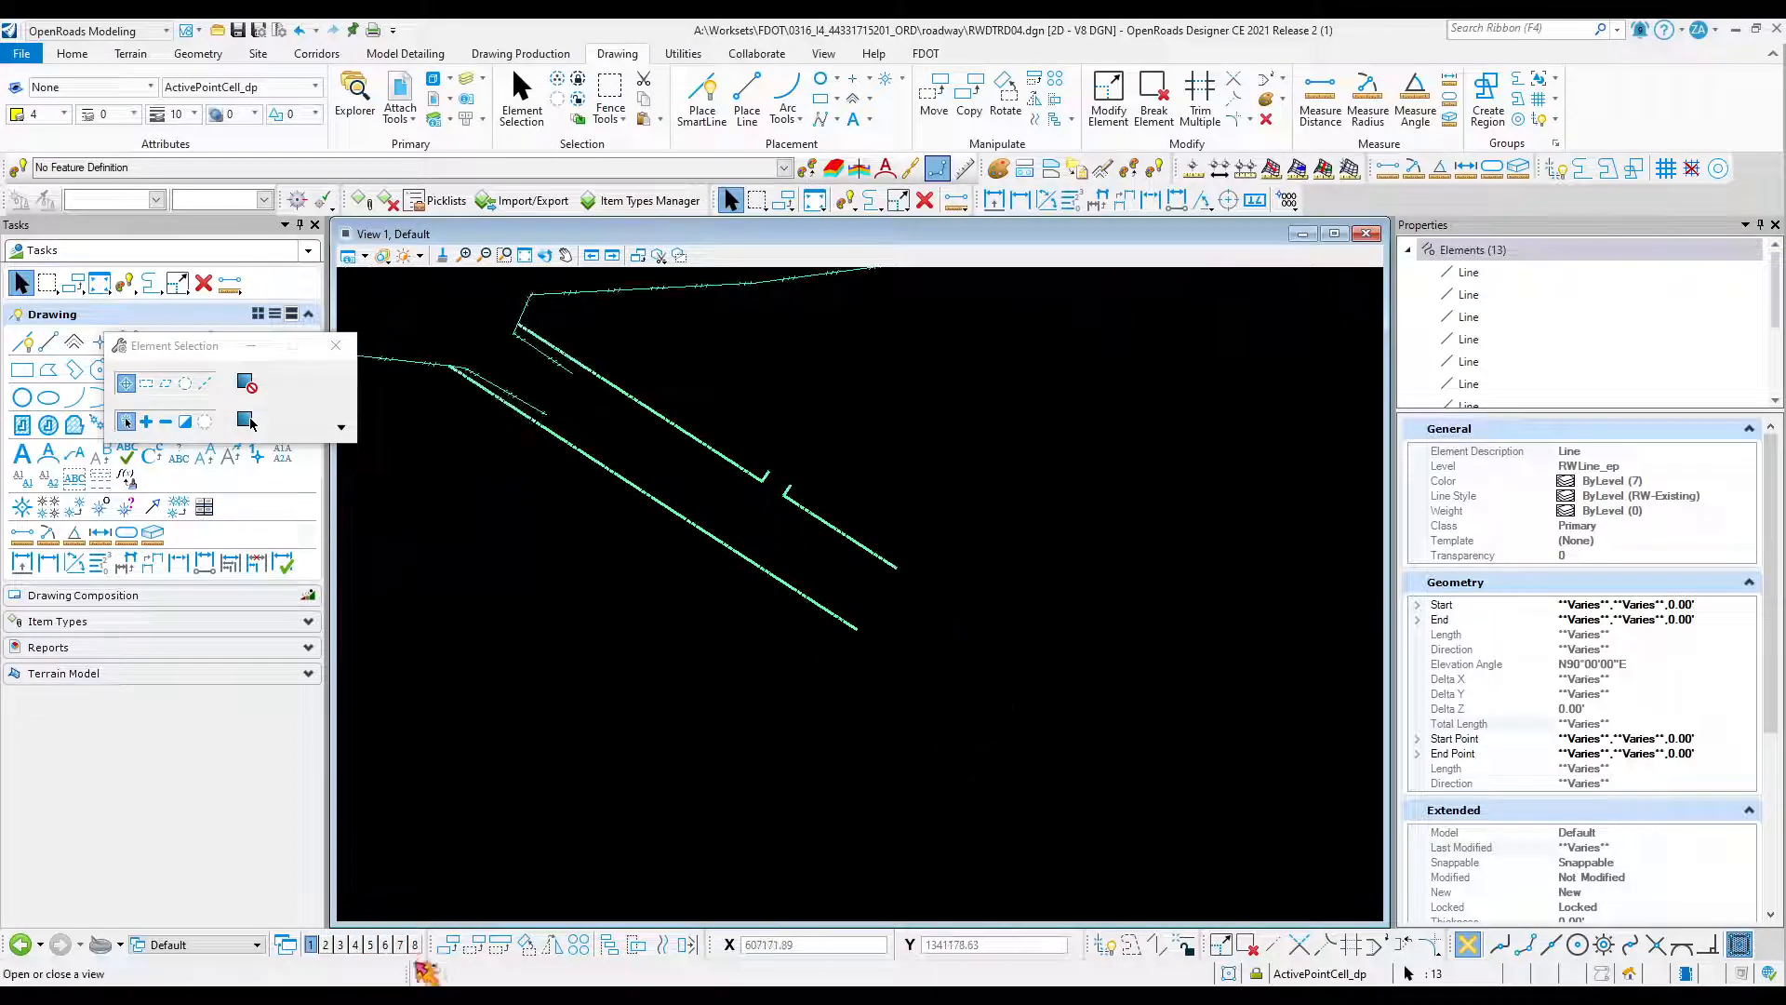
Copy the selected right-of-way lines from the survey reference into the active file, making one copy in place.
click(449, 945)
scroll(898, 591, up, 2)
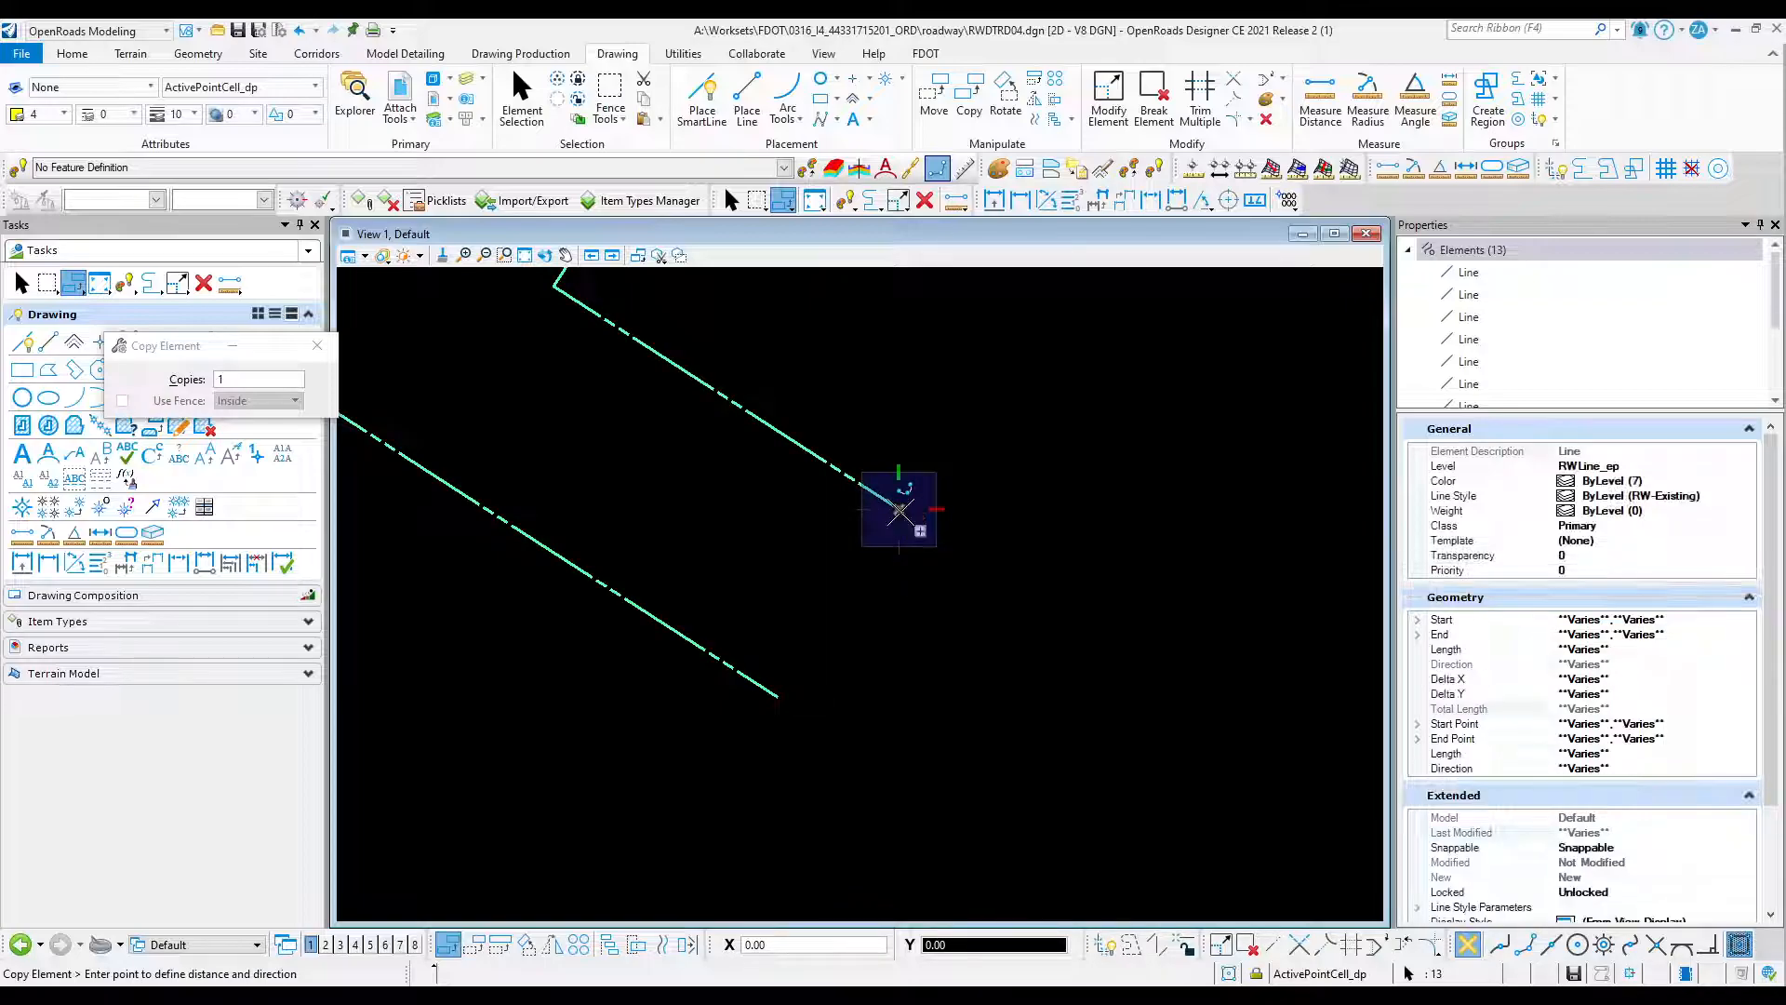
key(Escape)
scroll(946, 619, down, 3)
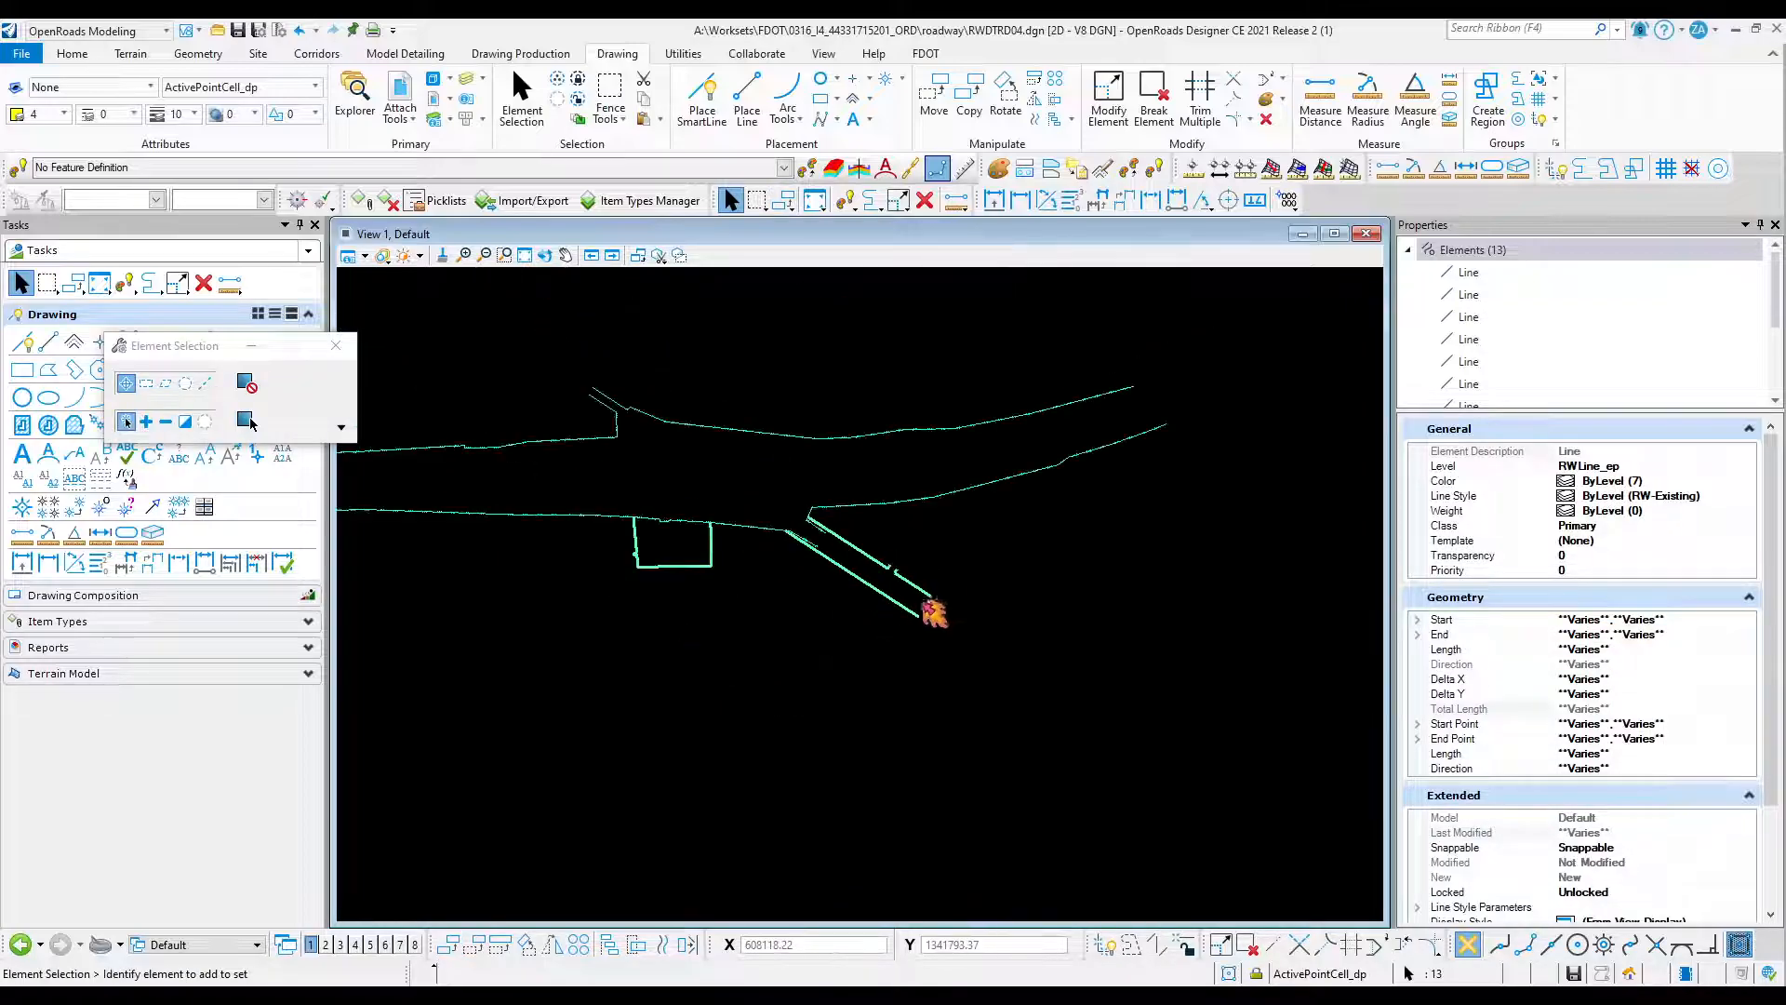
Detach the SURVRD01_EAI.DGN reference and move the References window out of the way.
drag(1785, 409, 1435, 387)
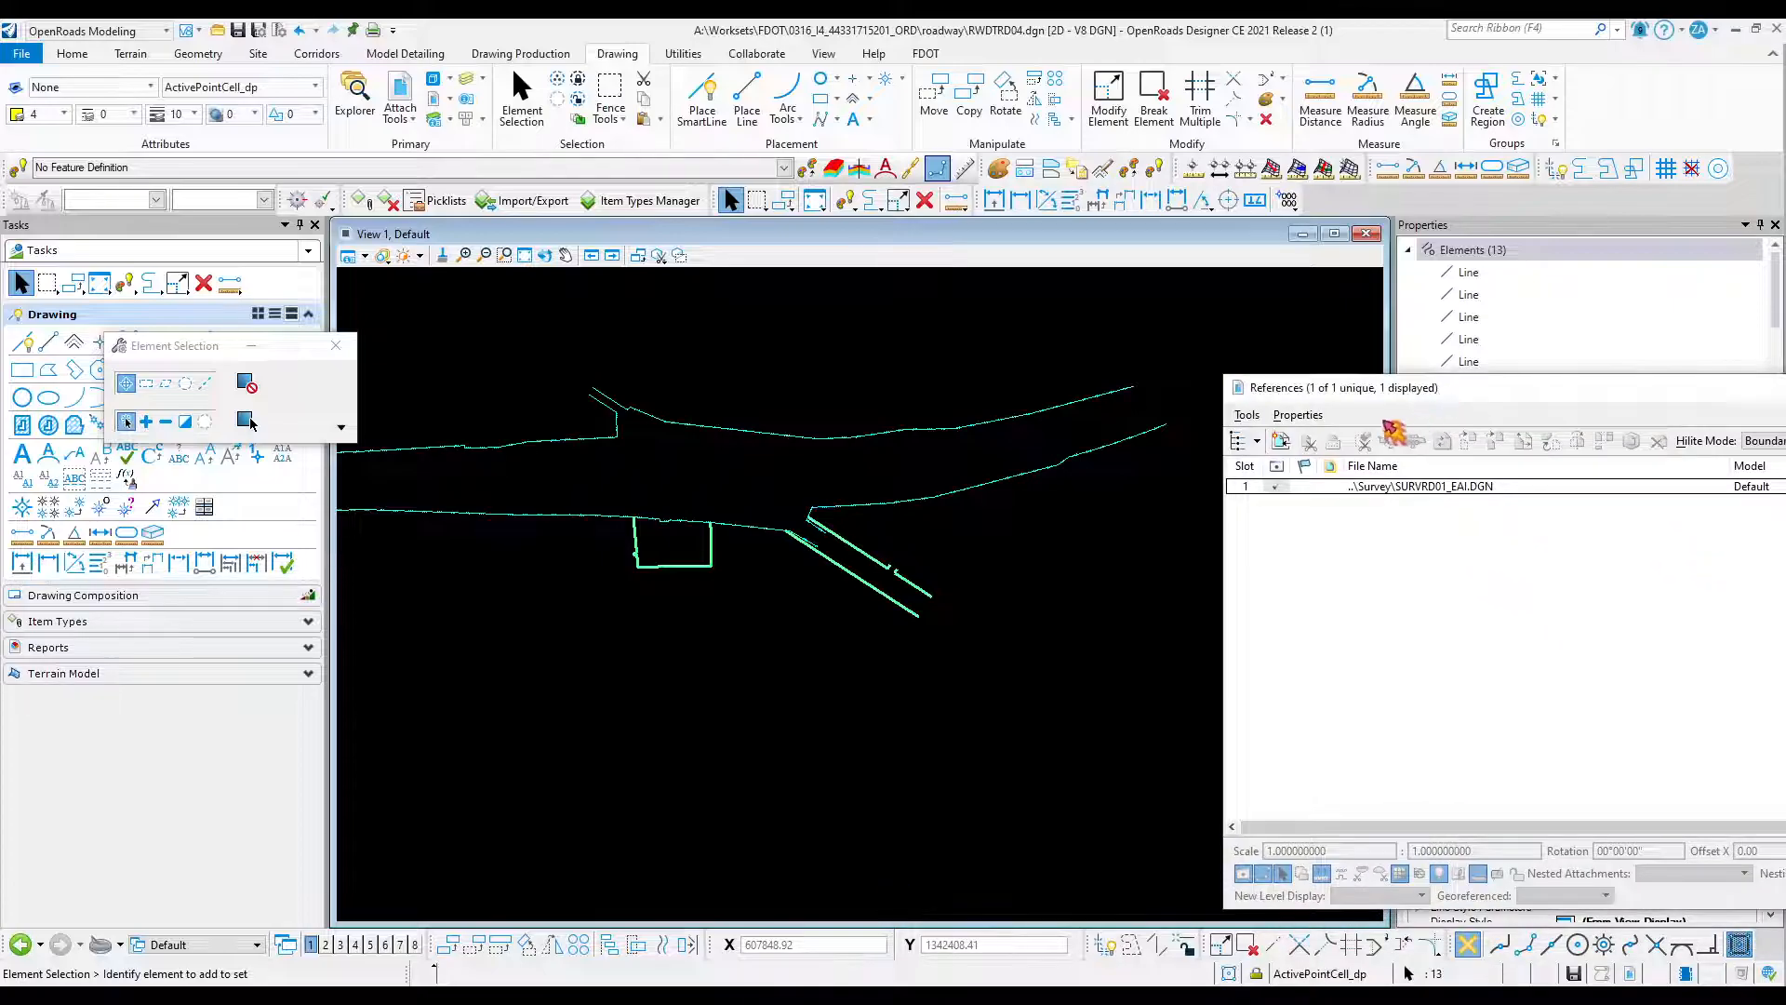
right_click(1342, 490)
click(1661, 442)
click(958, 430)
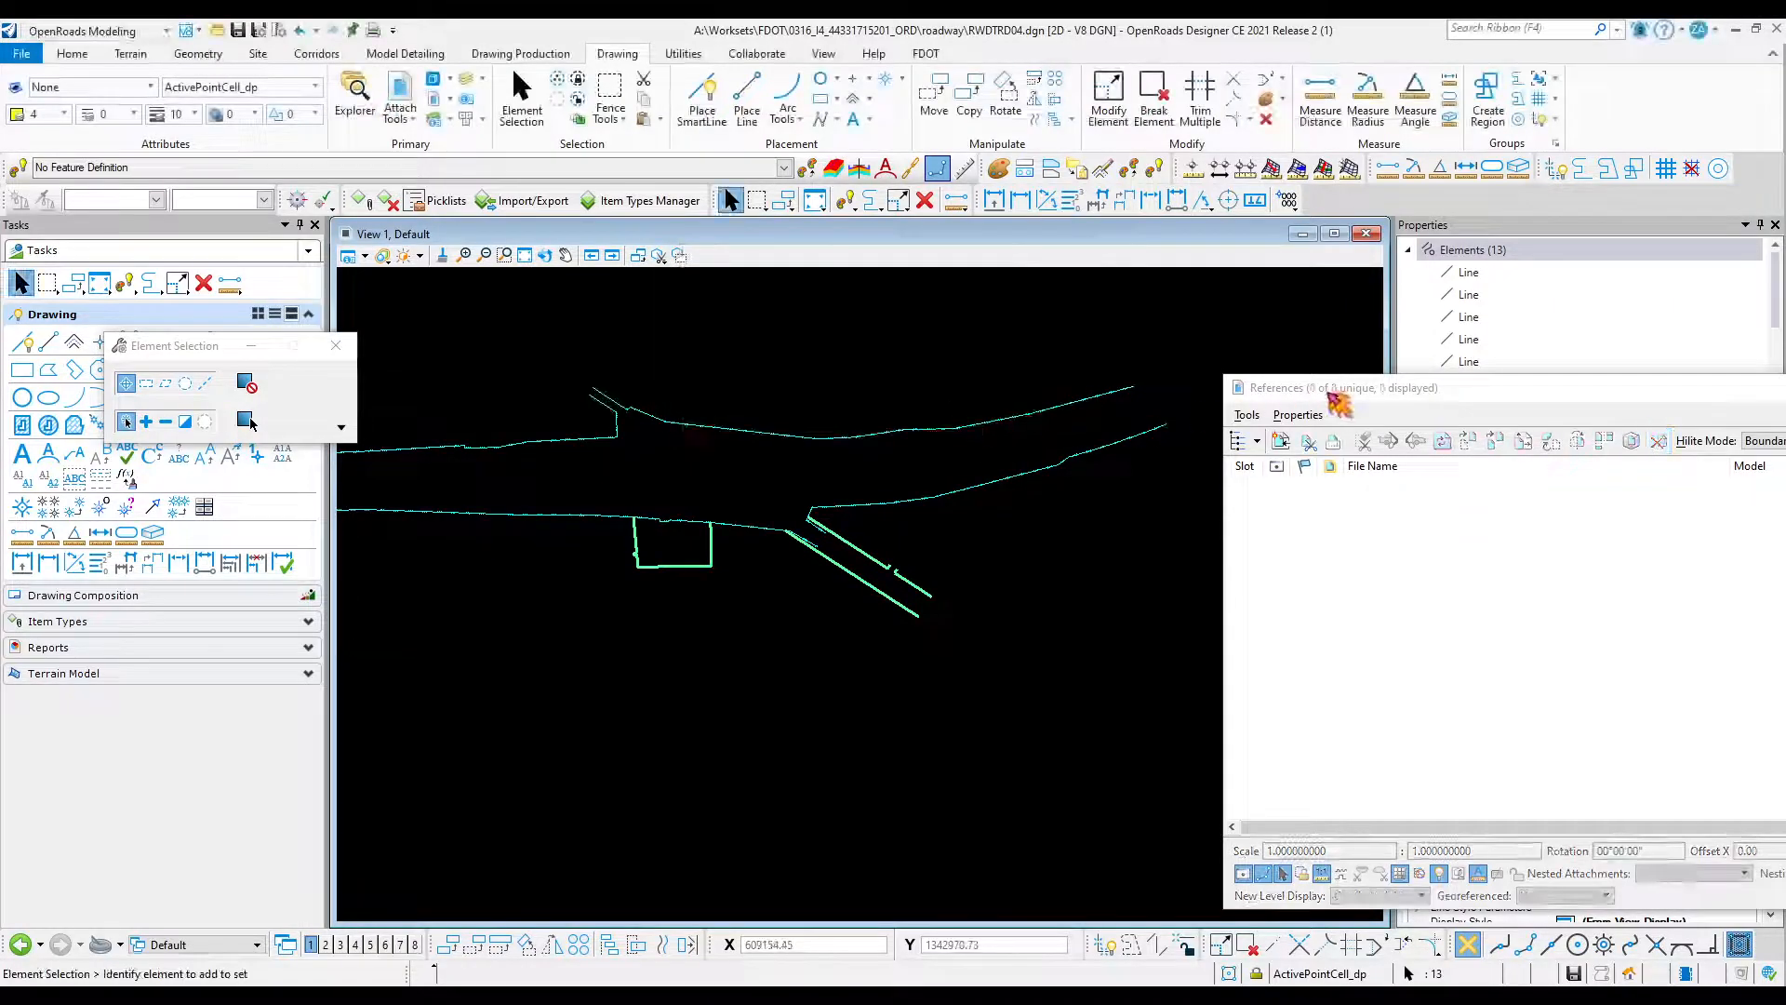
drag(1329, 393, 1785, 400)
Match the active element settings to the RWLine_ep right-of-way line at the northwest crossing.
scroll(599, 394, up, 5)
click(626, 371)
click(627, 400)
click(686, 382)
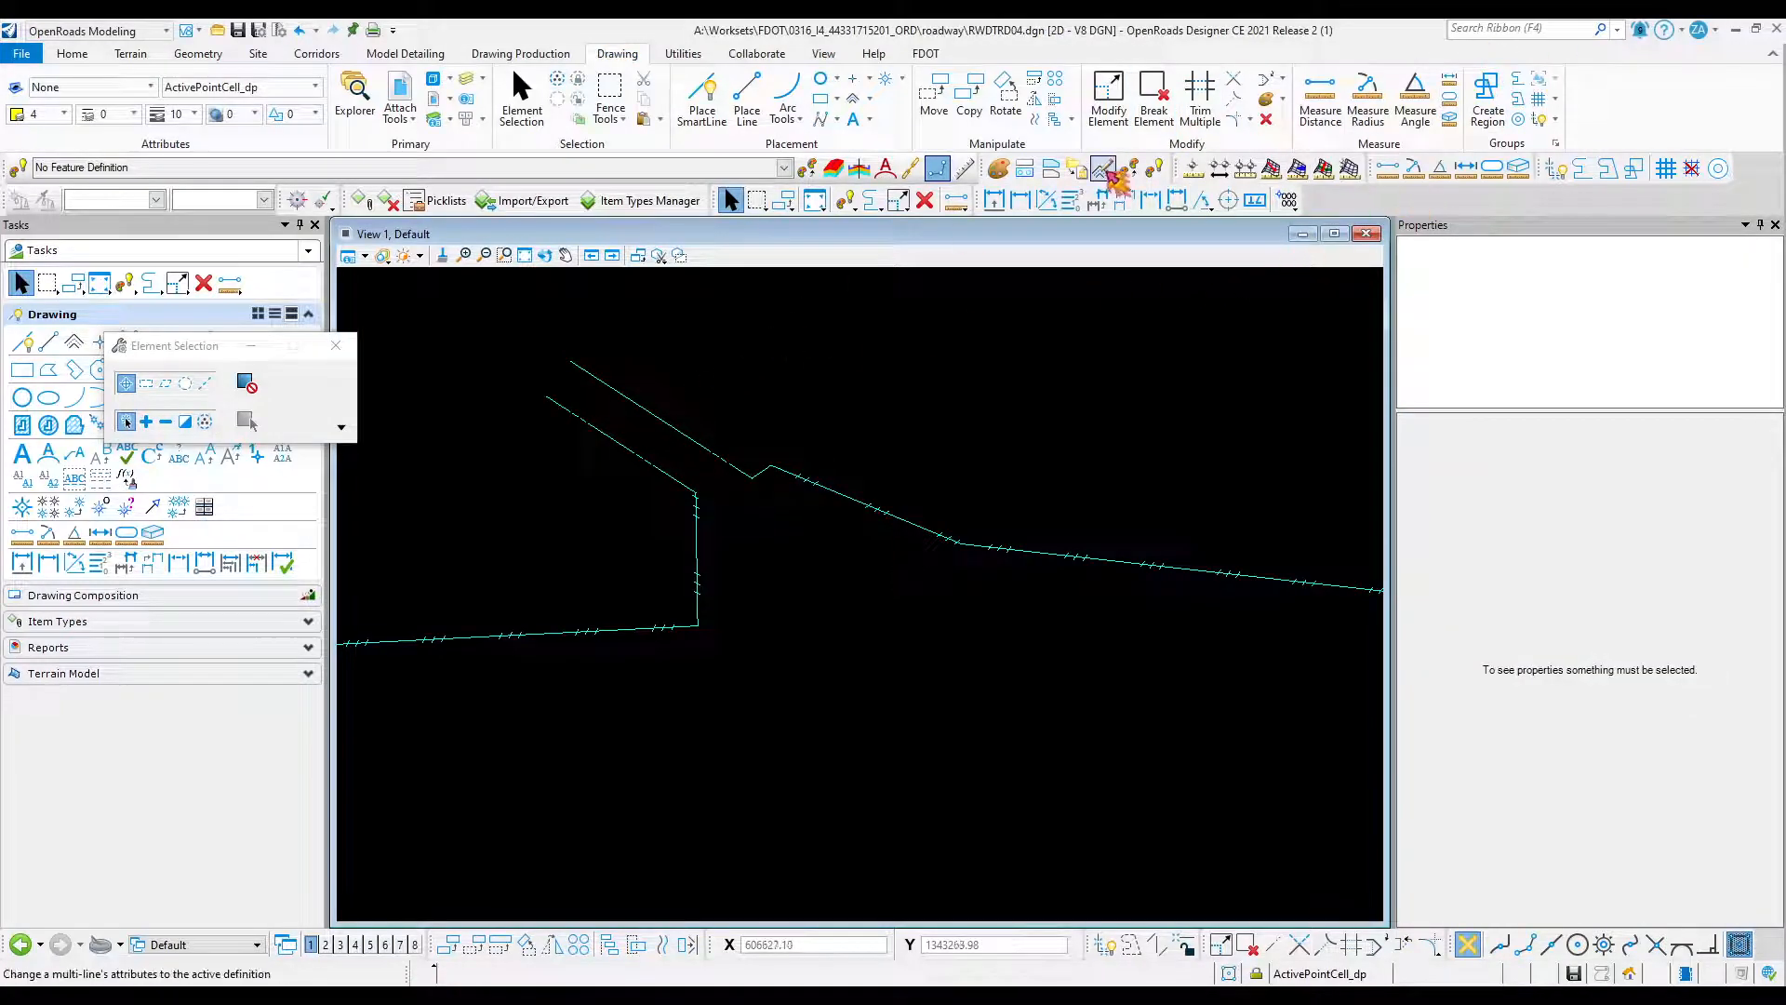
click(1154, 168)
click(672, 432)
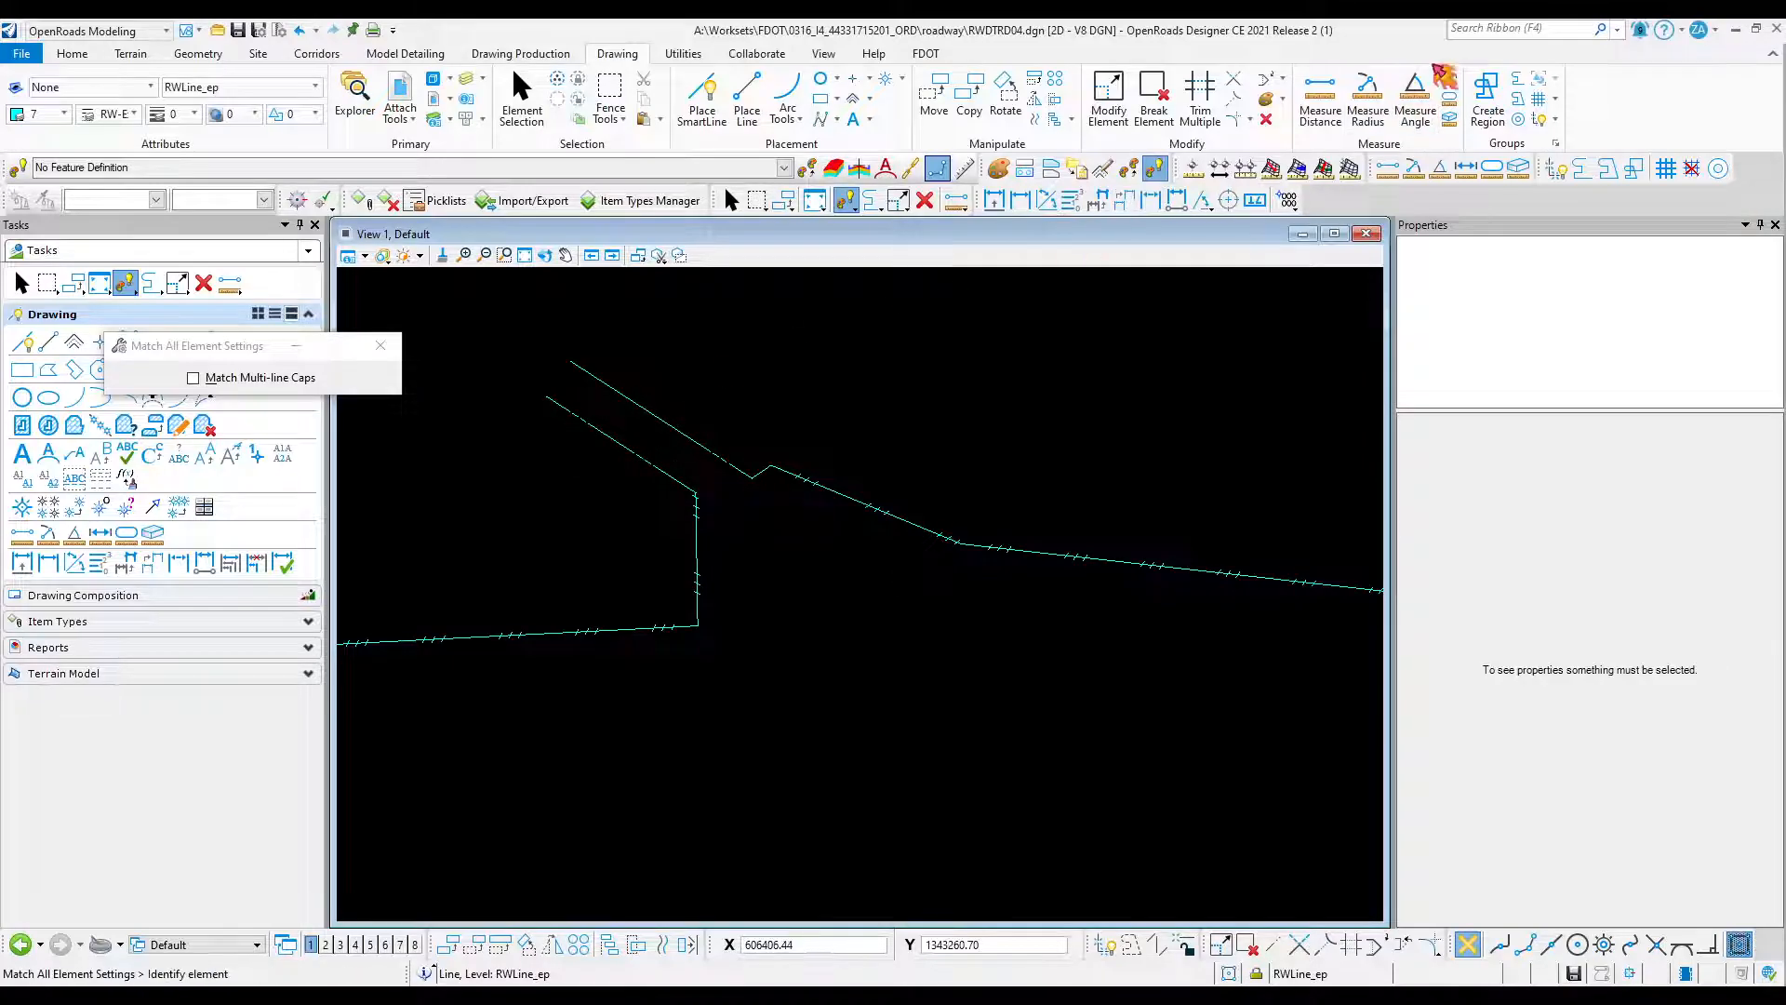
Try to create a complex chain from the two parallel northwest right-of-way lines, and undo it.
click(1522, 97)
click(614, 389)
click(691, 458)
click(570, 418)
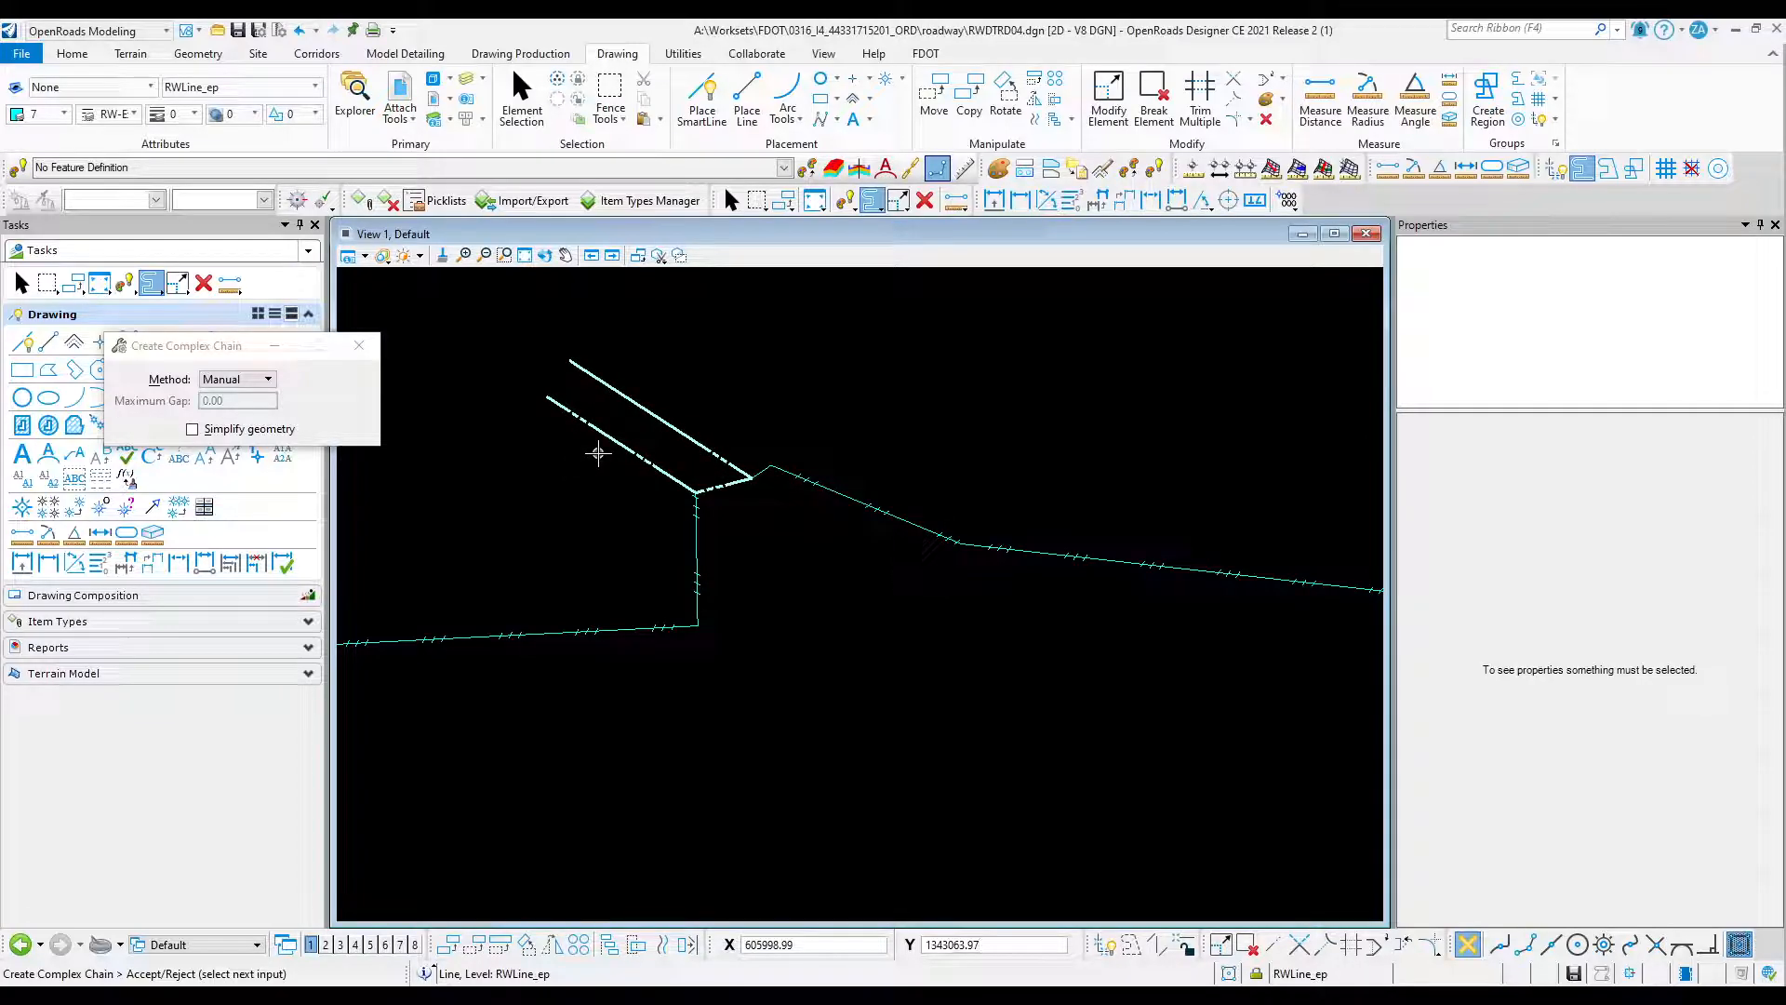
click(300, 31)
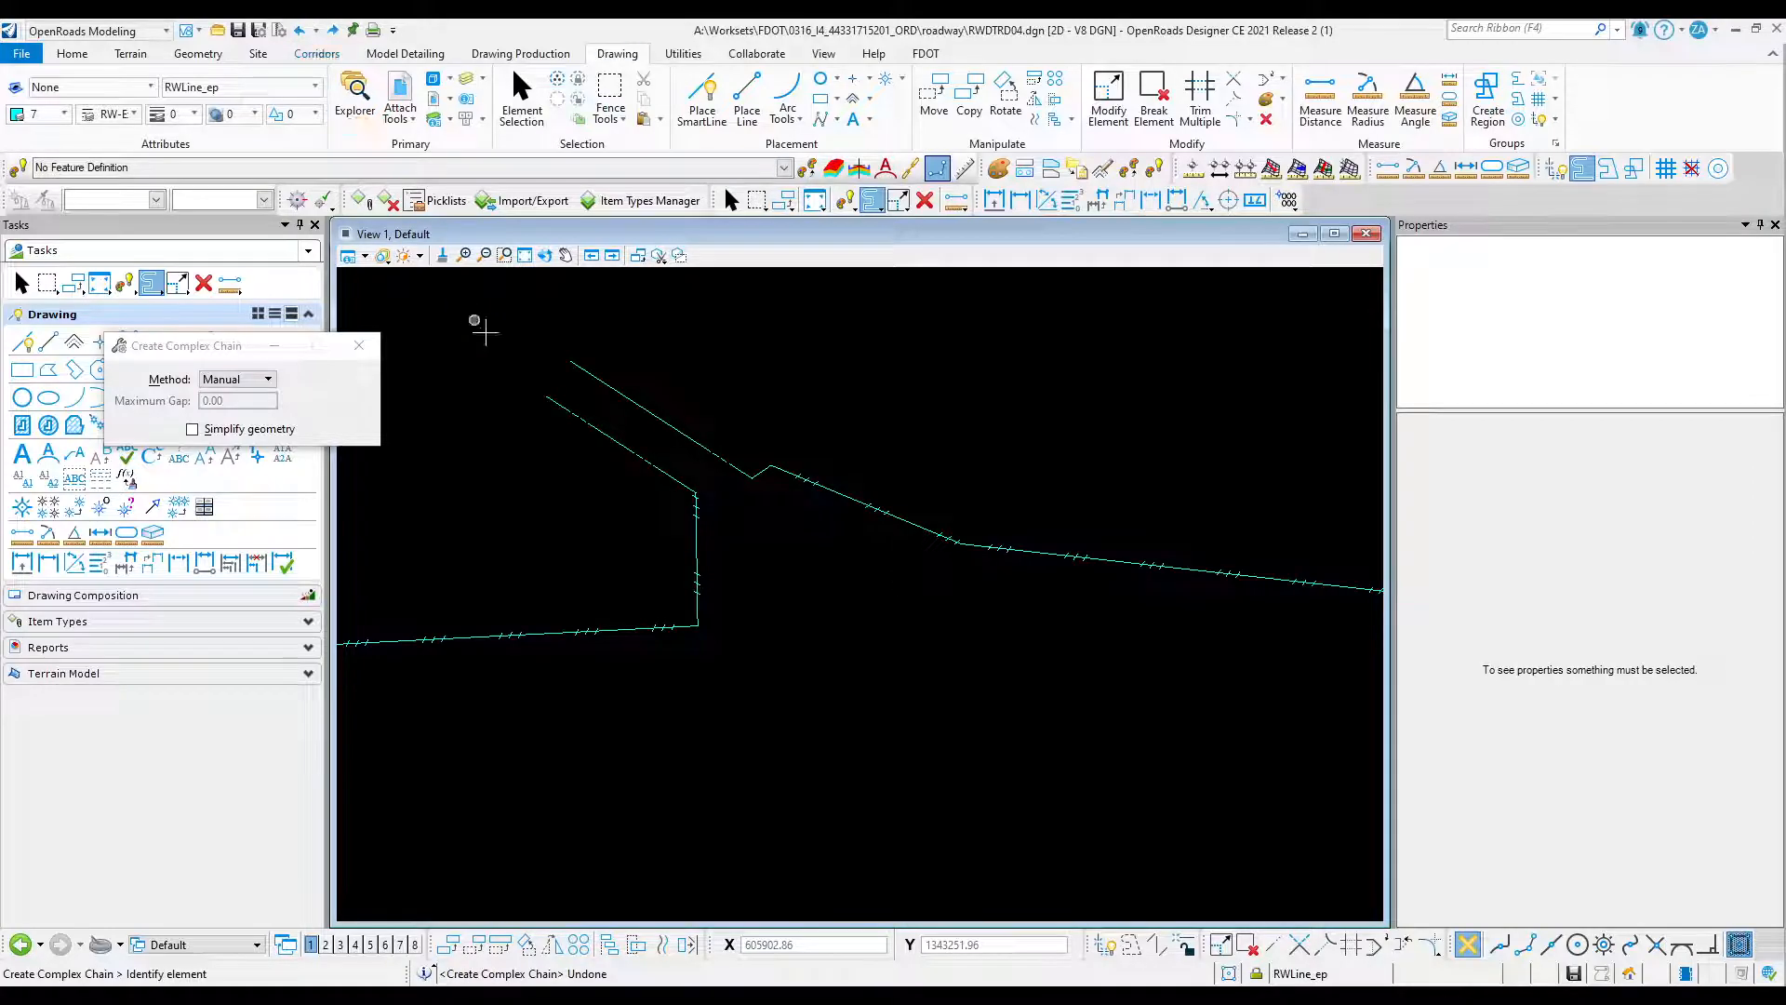
Create manual complex chains from the upper northwest right-of-way line and from the boundary segments of the rectangular parcel.
click(638, 401)
right_click(713, 412)
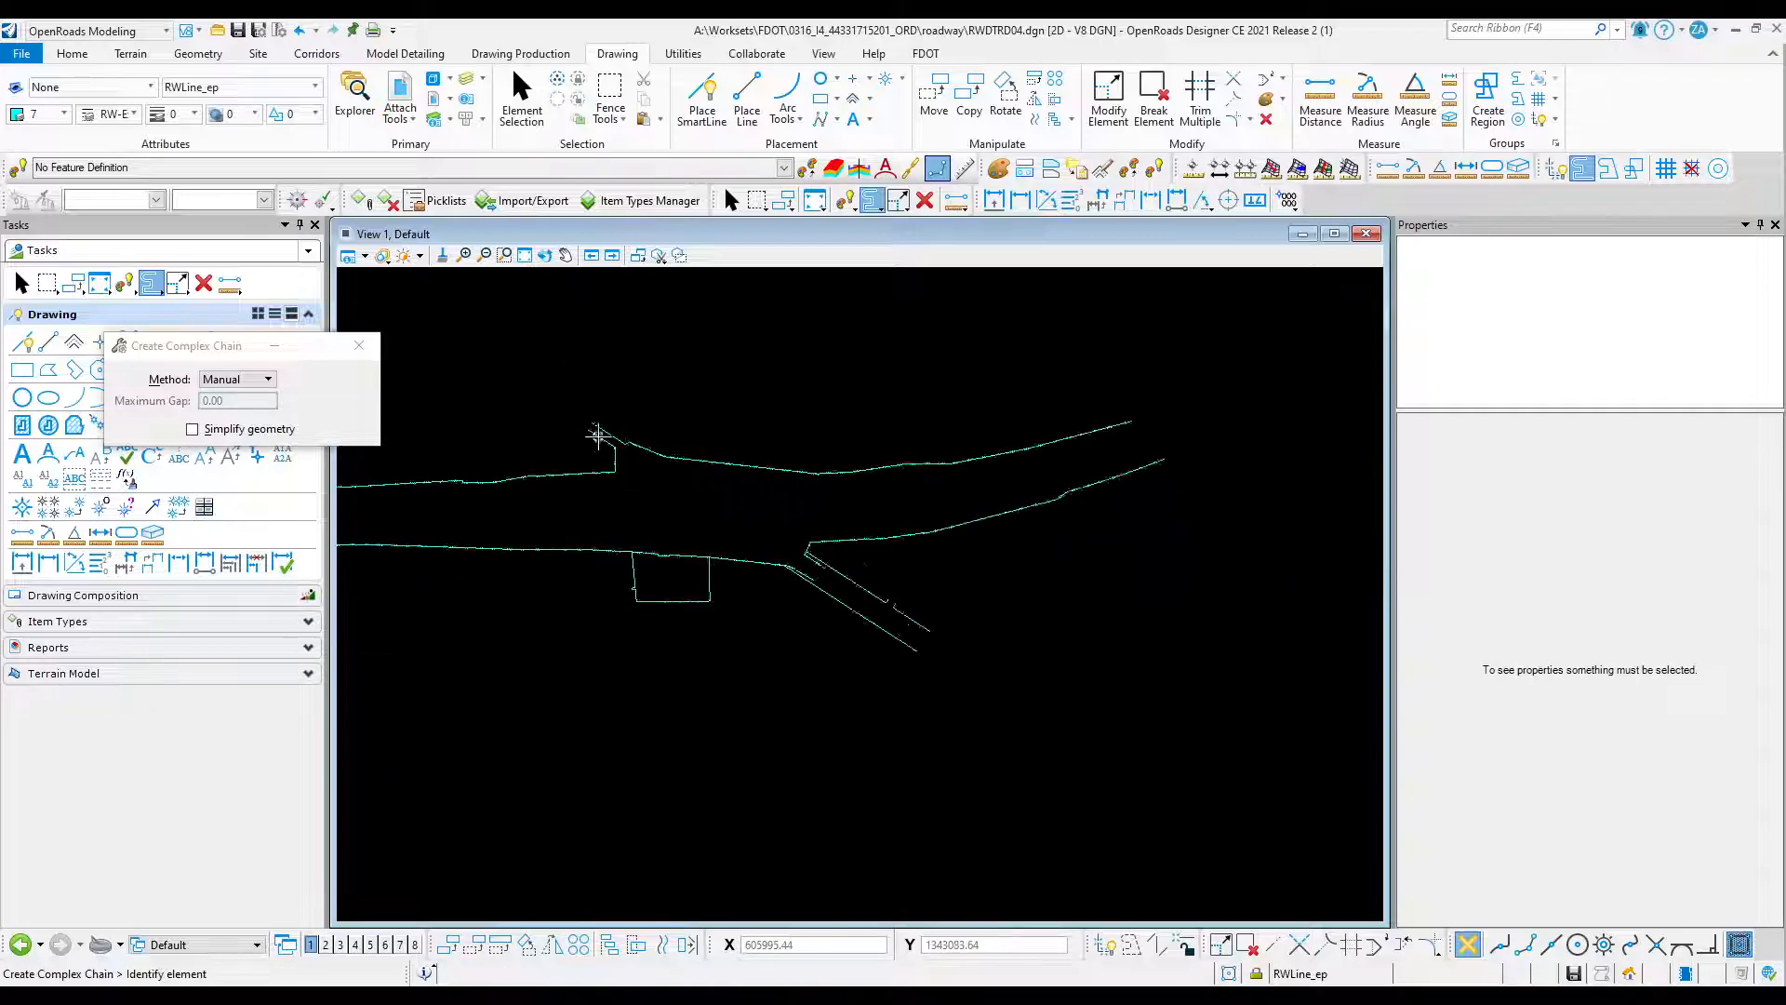
scroll(679, 507, up, 5)
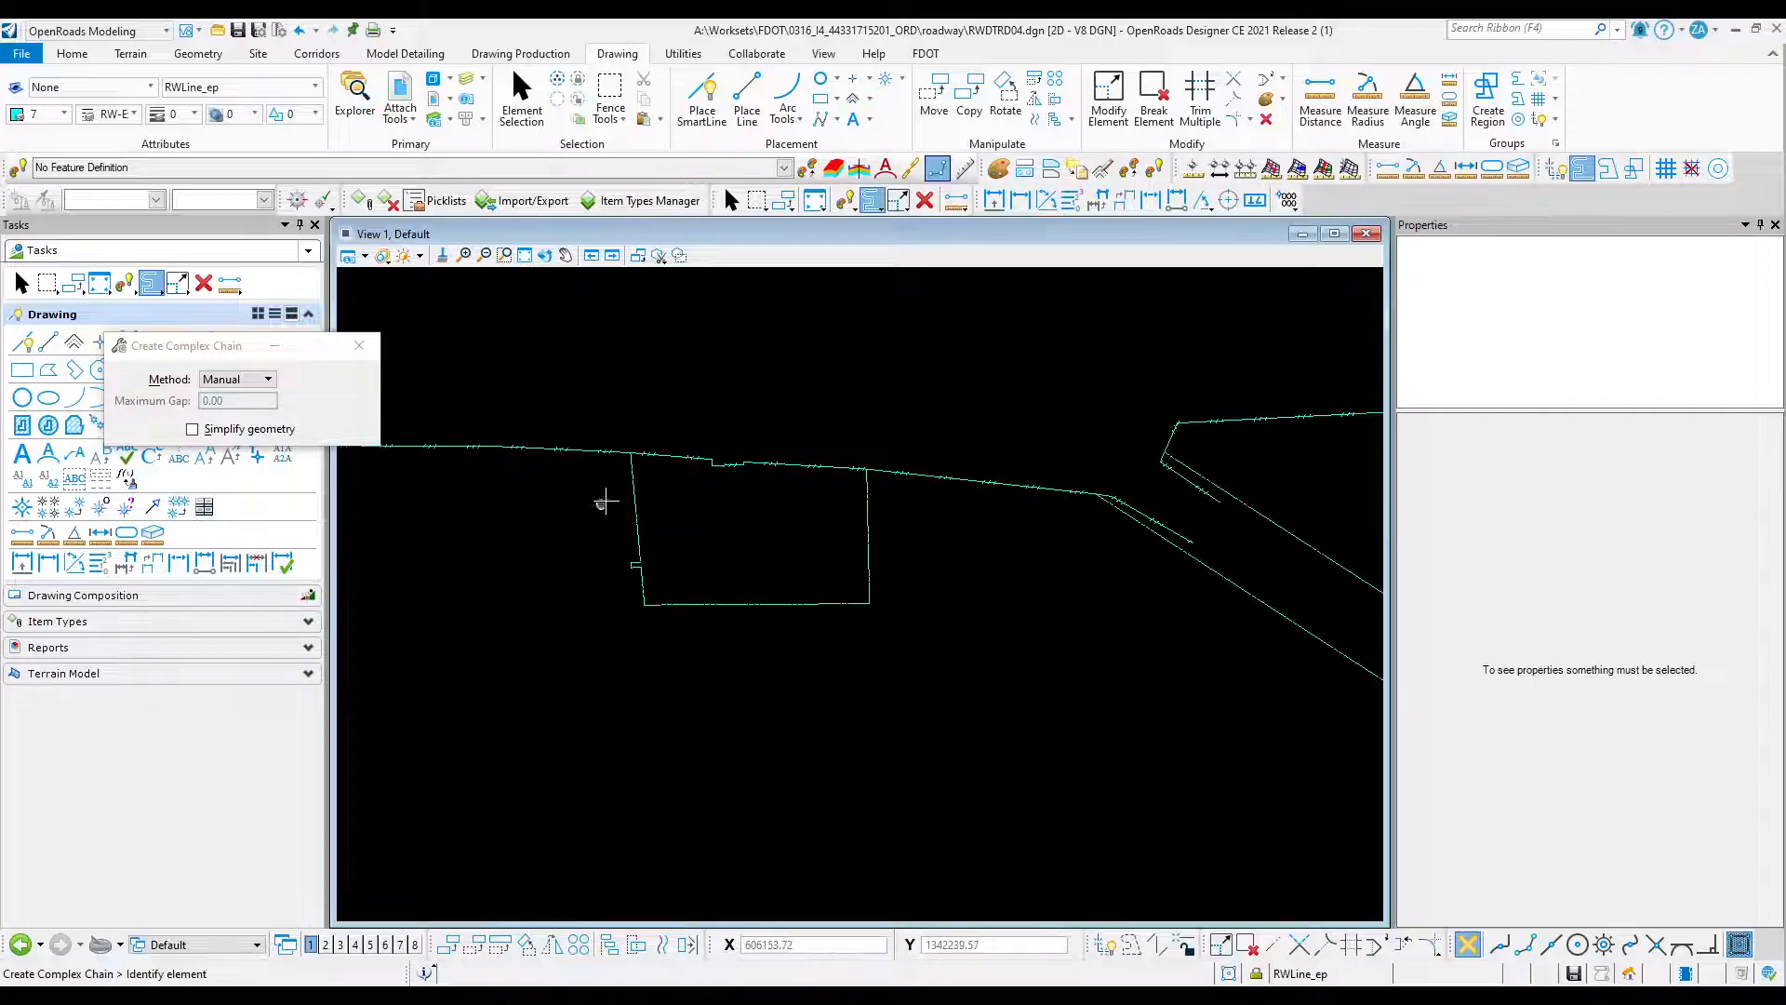
click(637, 488)
scroll(642, 502, up, 4)
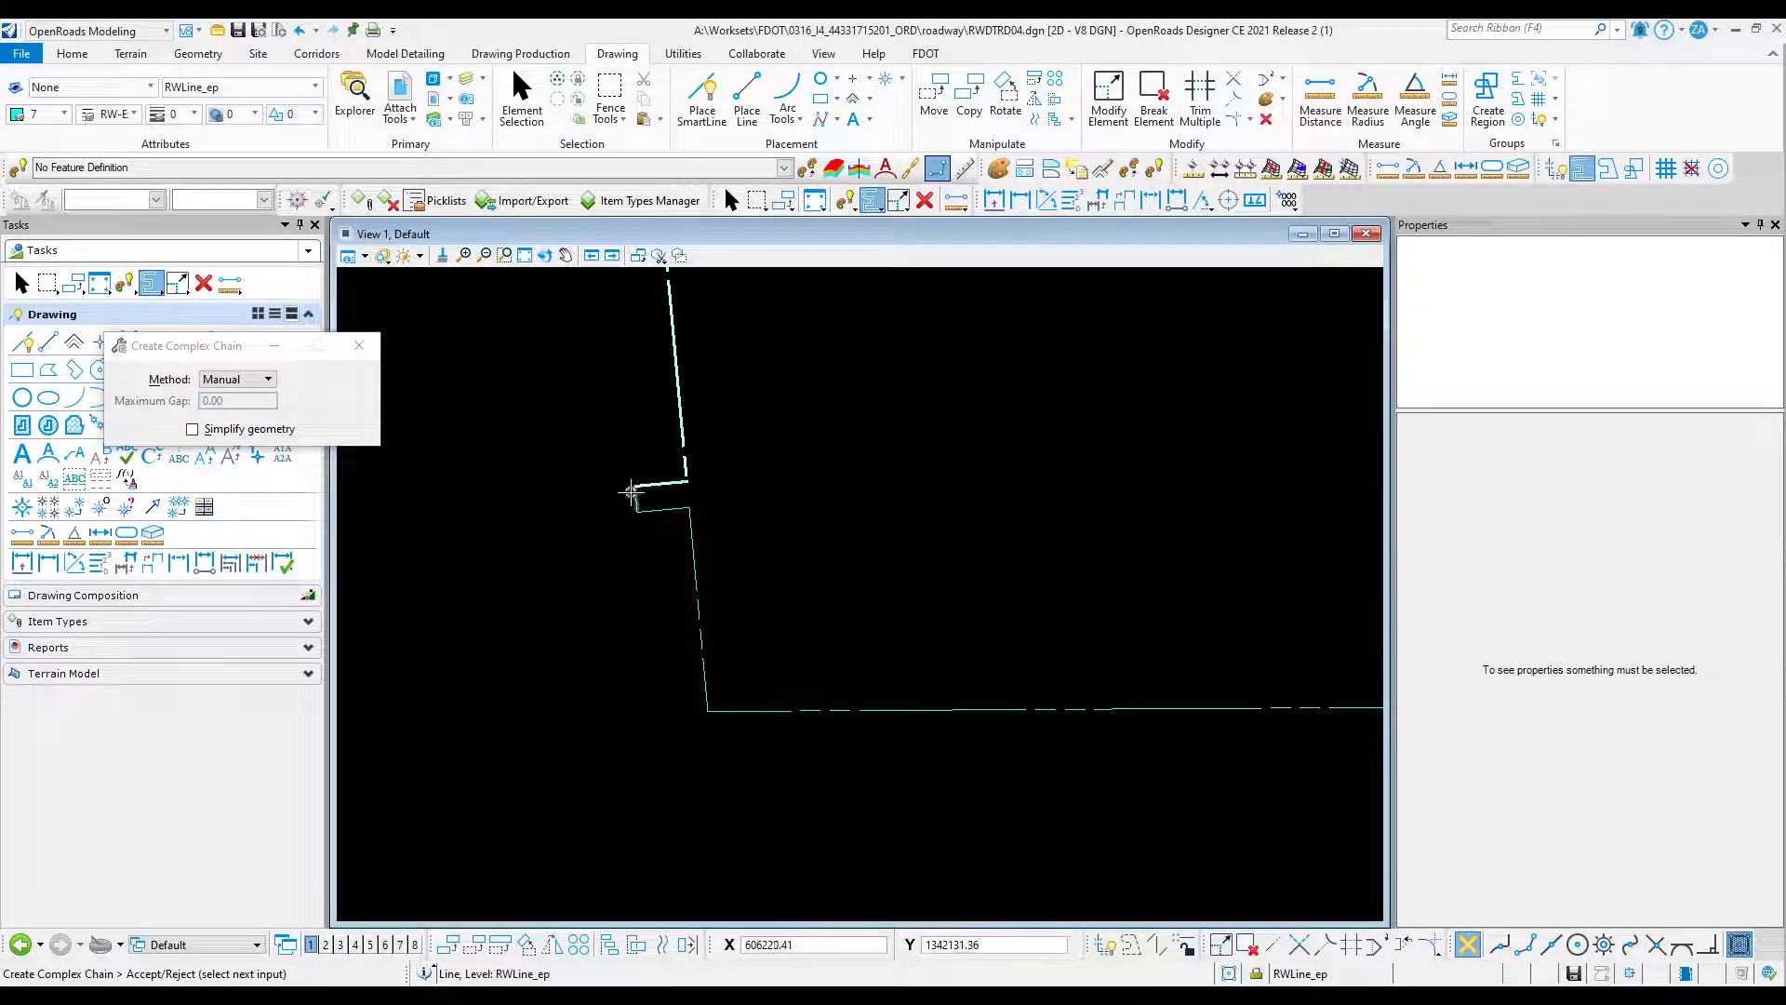
click(656, 510)
scroll(702, 624, down, 5)
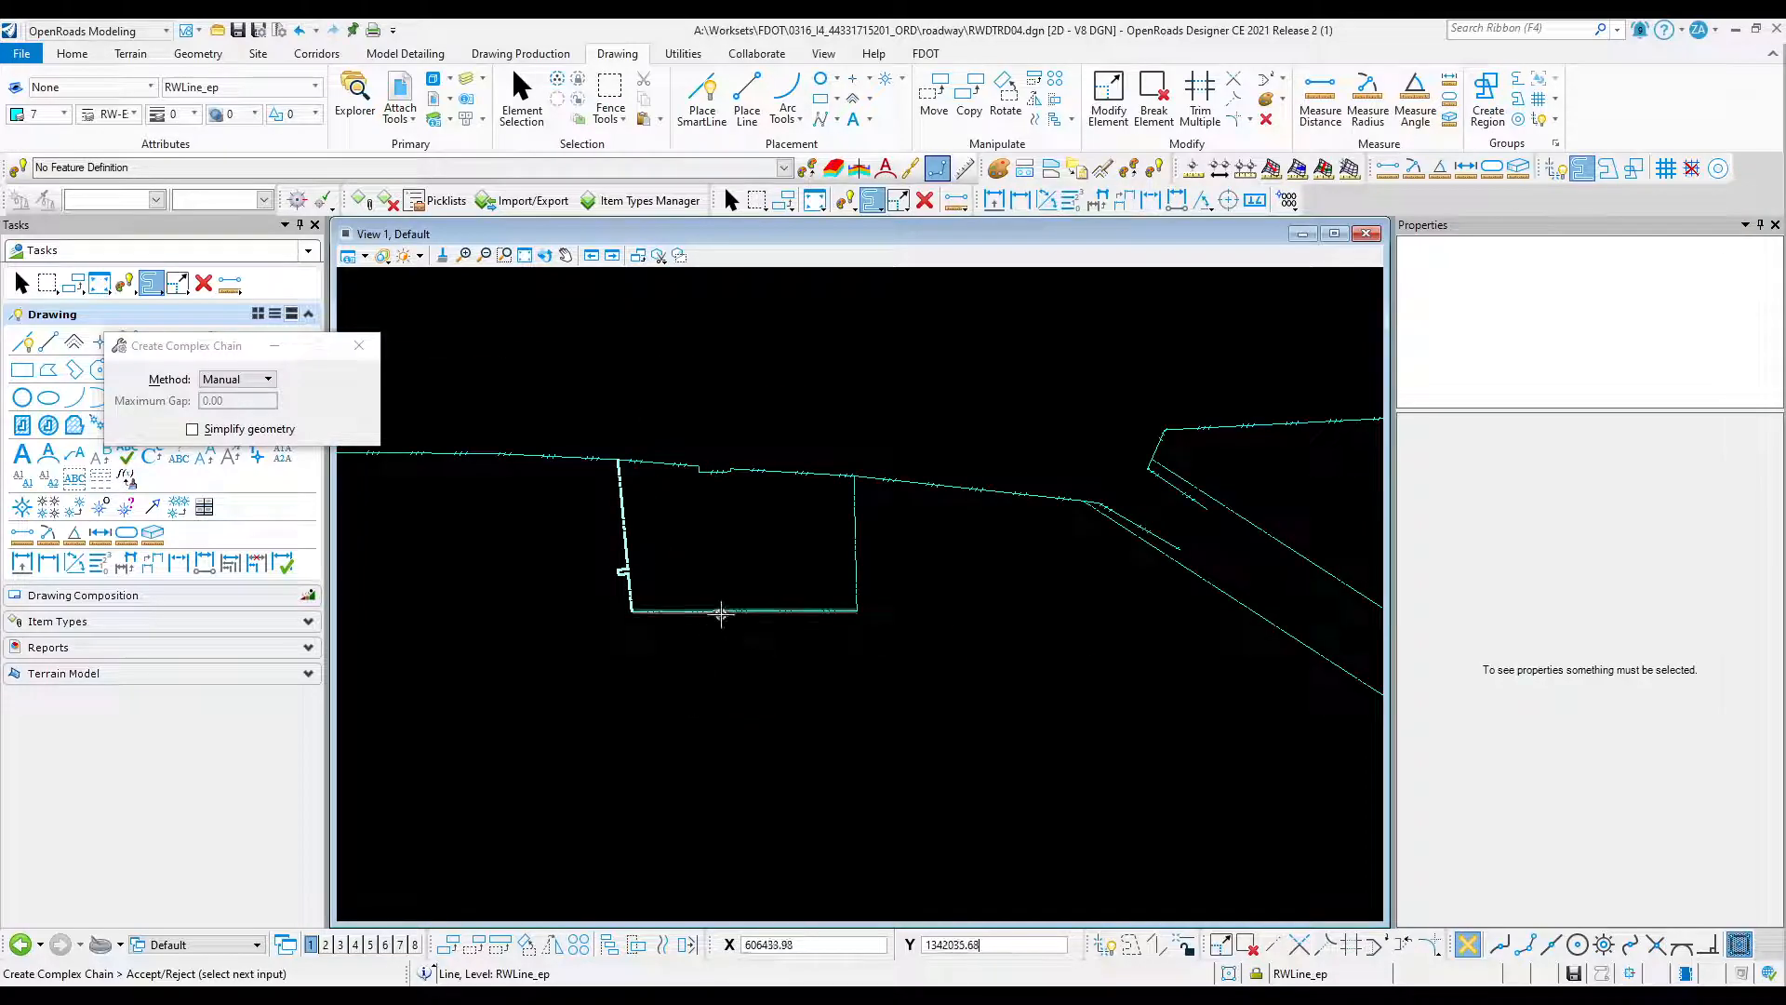
click(912, 569)
Create a complex chain from the right-of-way lines along the southwest side of the southeast crossing road.
scroll(682, 547, down, 5)
scroll(811, 531, up, 10)
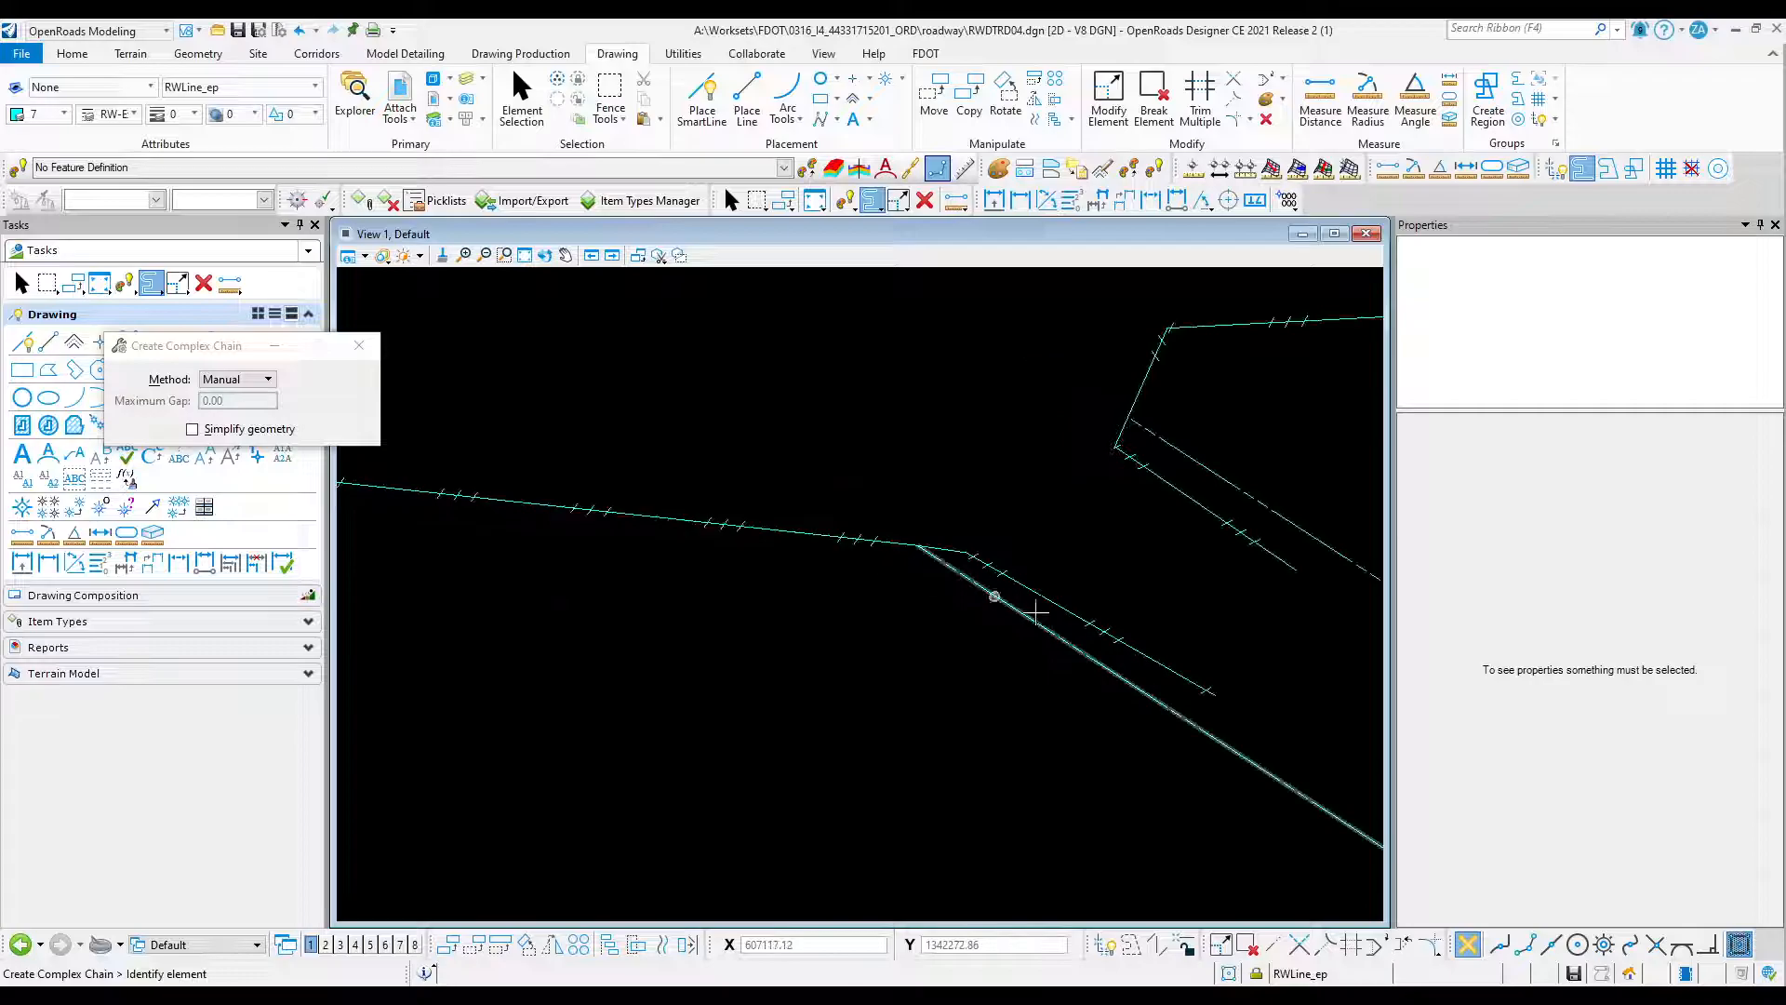
click(968, 584)
scroll(829, 538, down, 3)
scroll(968, 614, up, 4)
scroll(1007, 751, down, 3)
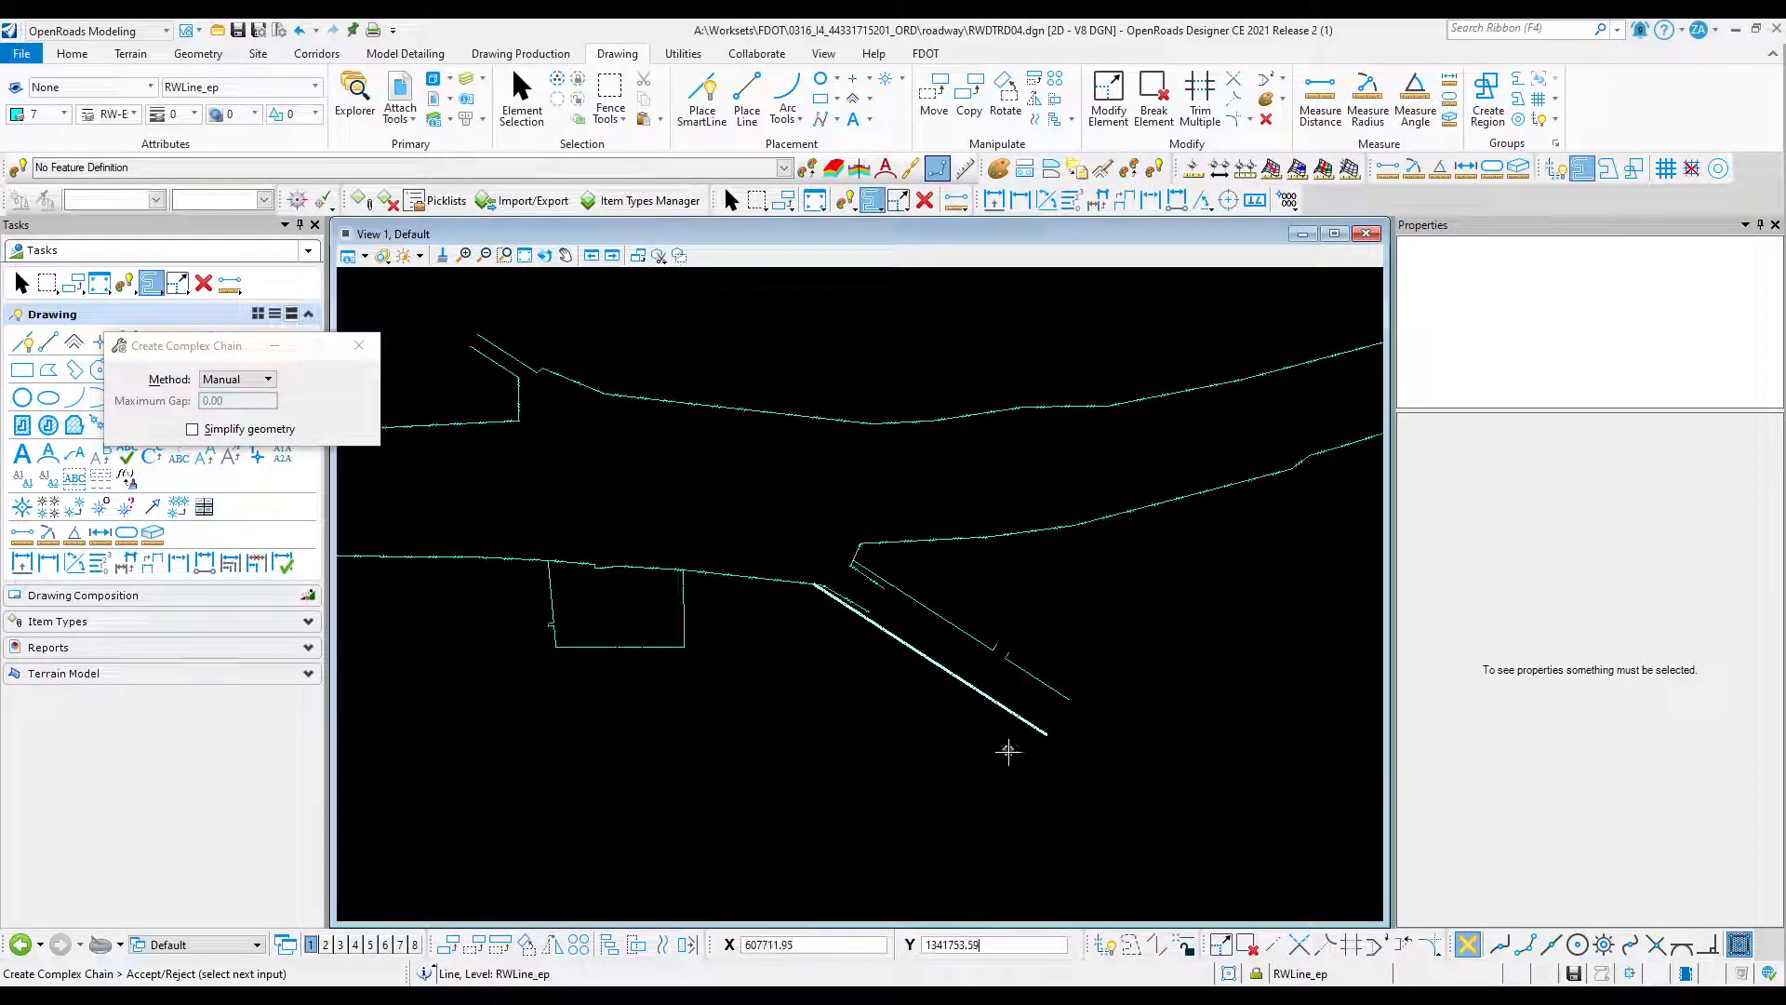
click(1008, 751)
Create separate complex chains for the crossing road's northeast right-of-way lines on each side of the gap, and return to Element Selection.
scroll(887, 596, up, 4)
click(781, 443)
scroll(826, 490, up, 4)
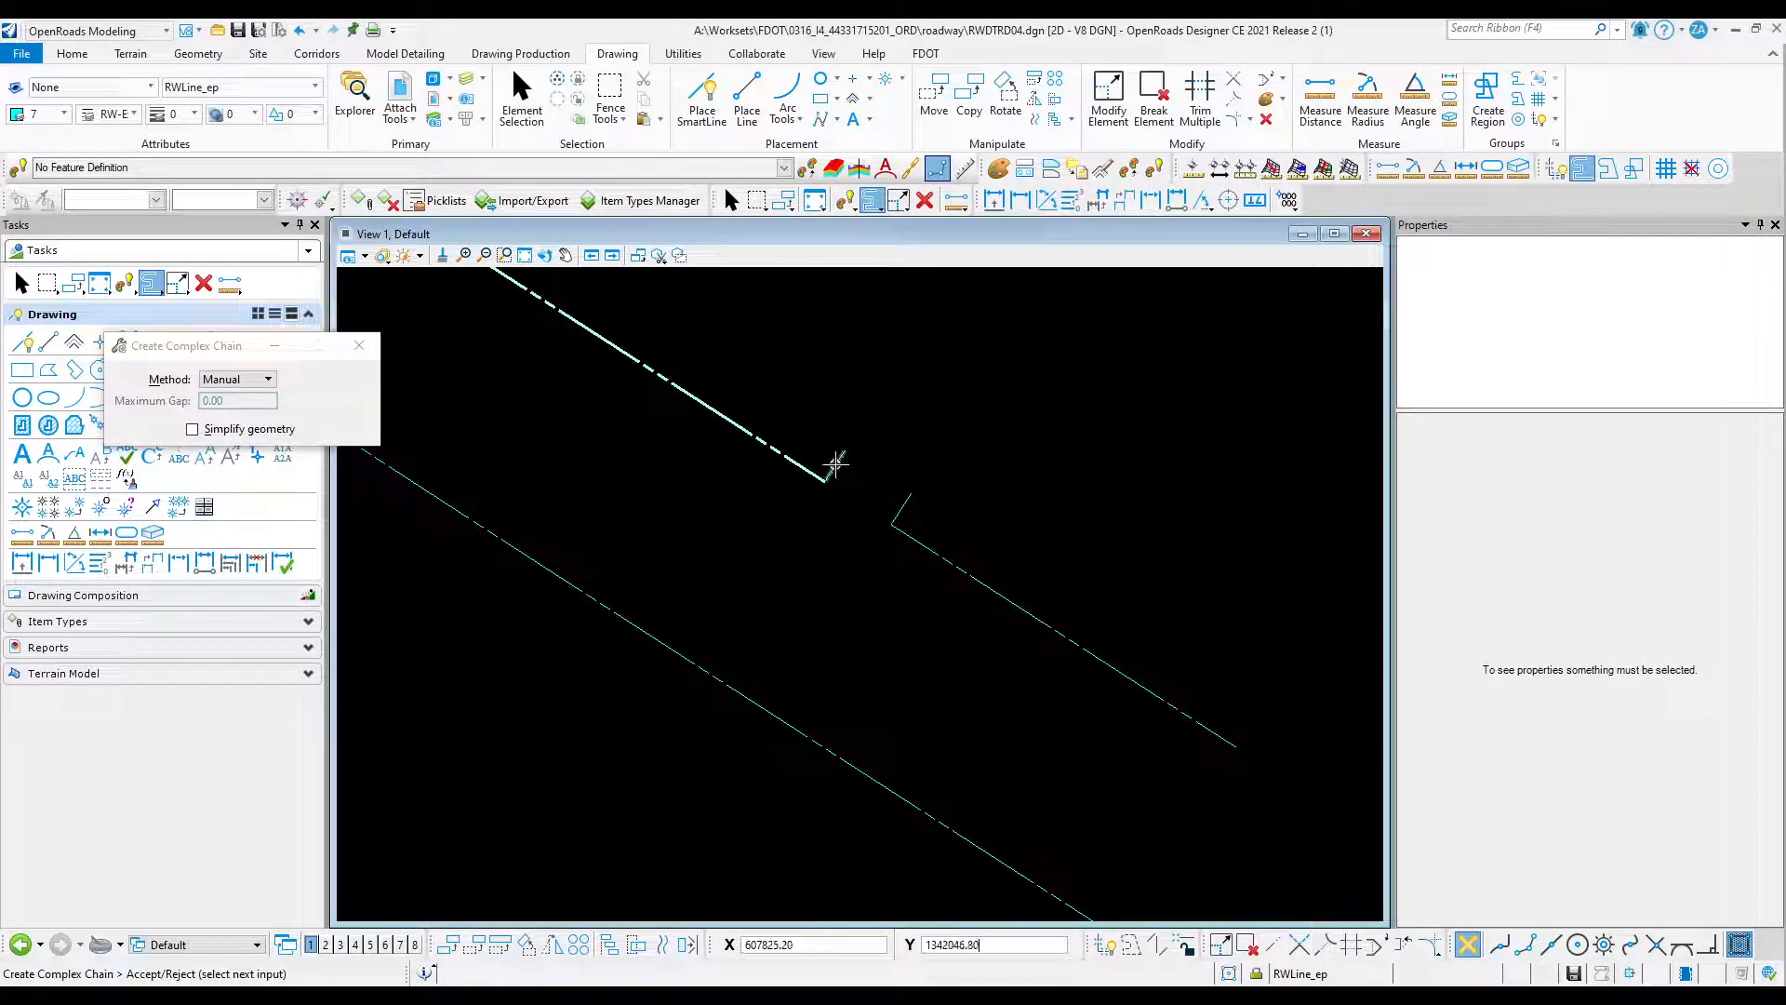
click(880, 476)
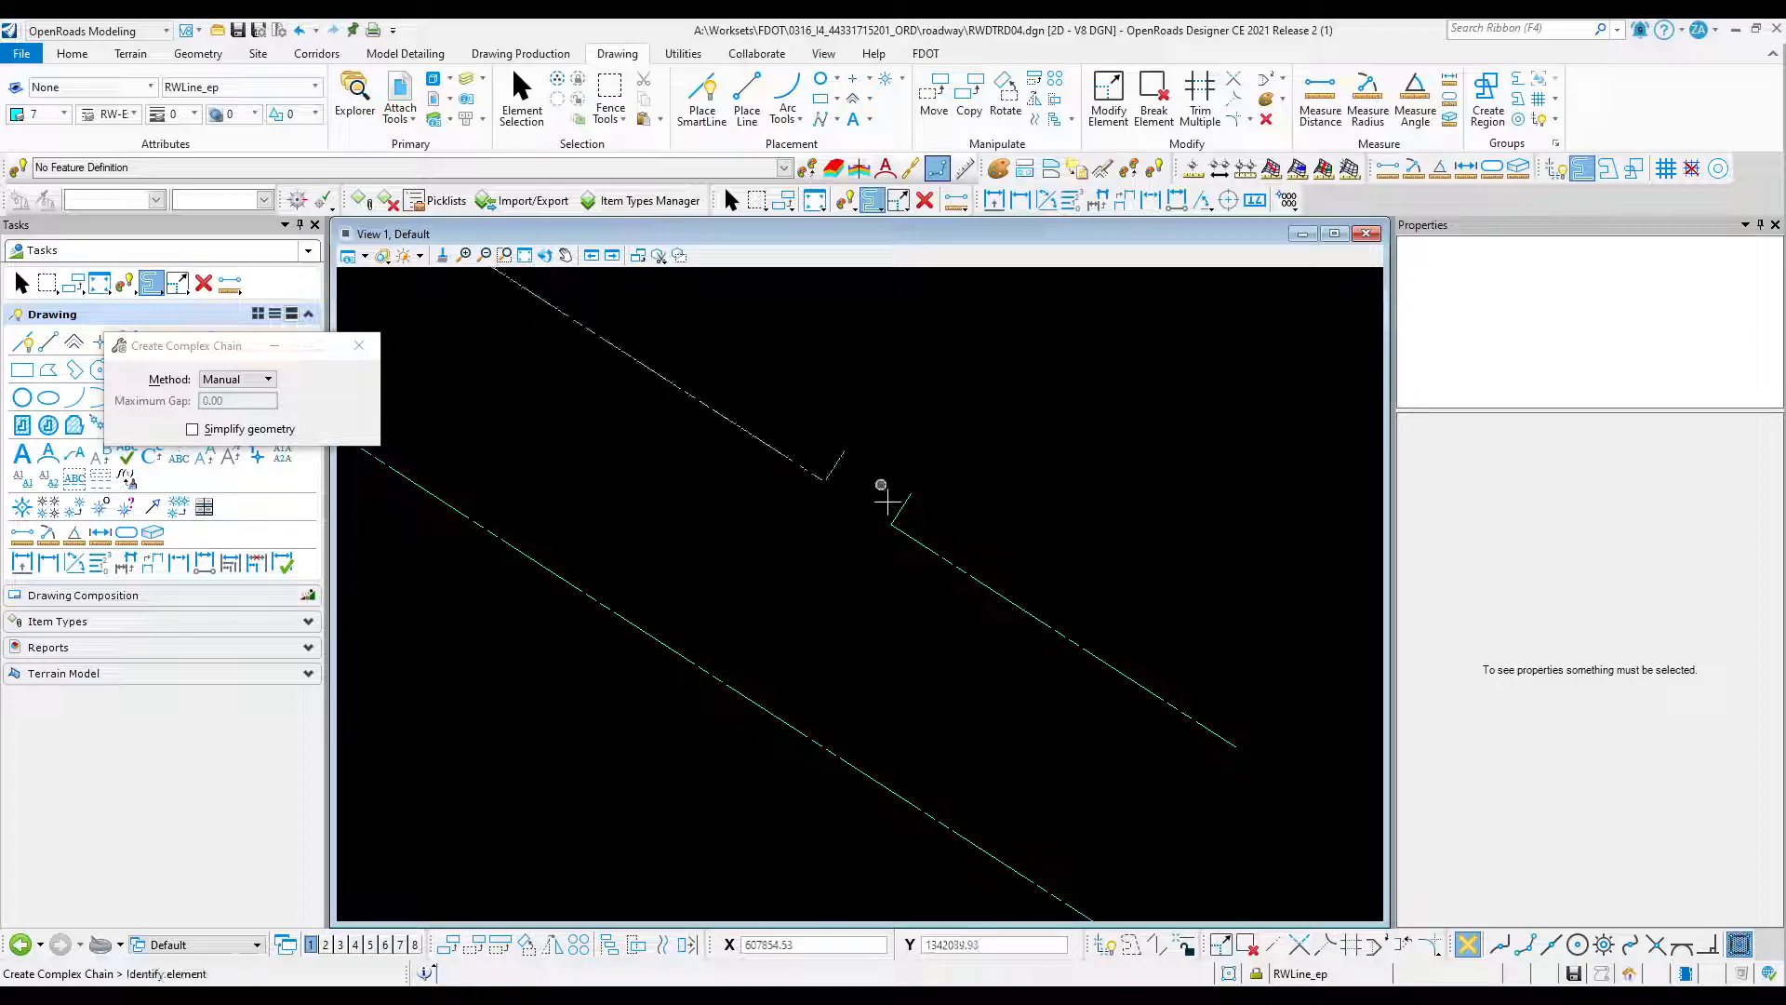
click(902, 509)
scroll(897, 582, down, 3)
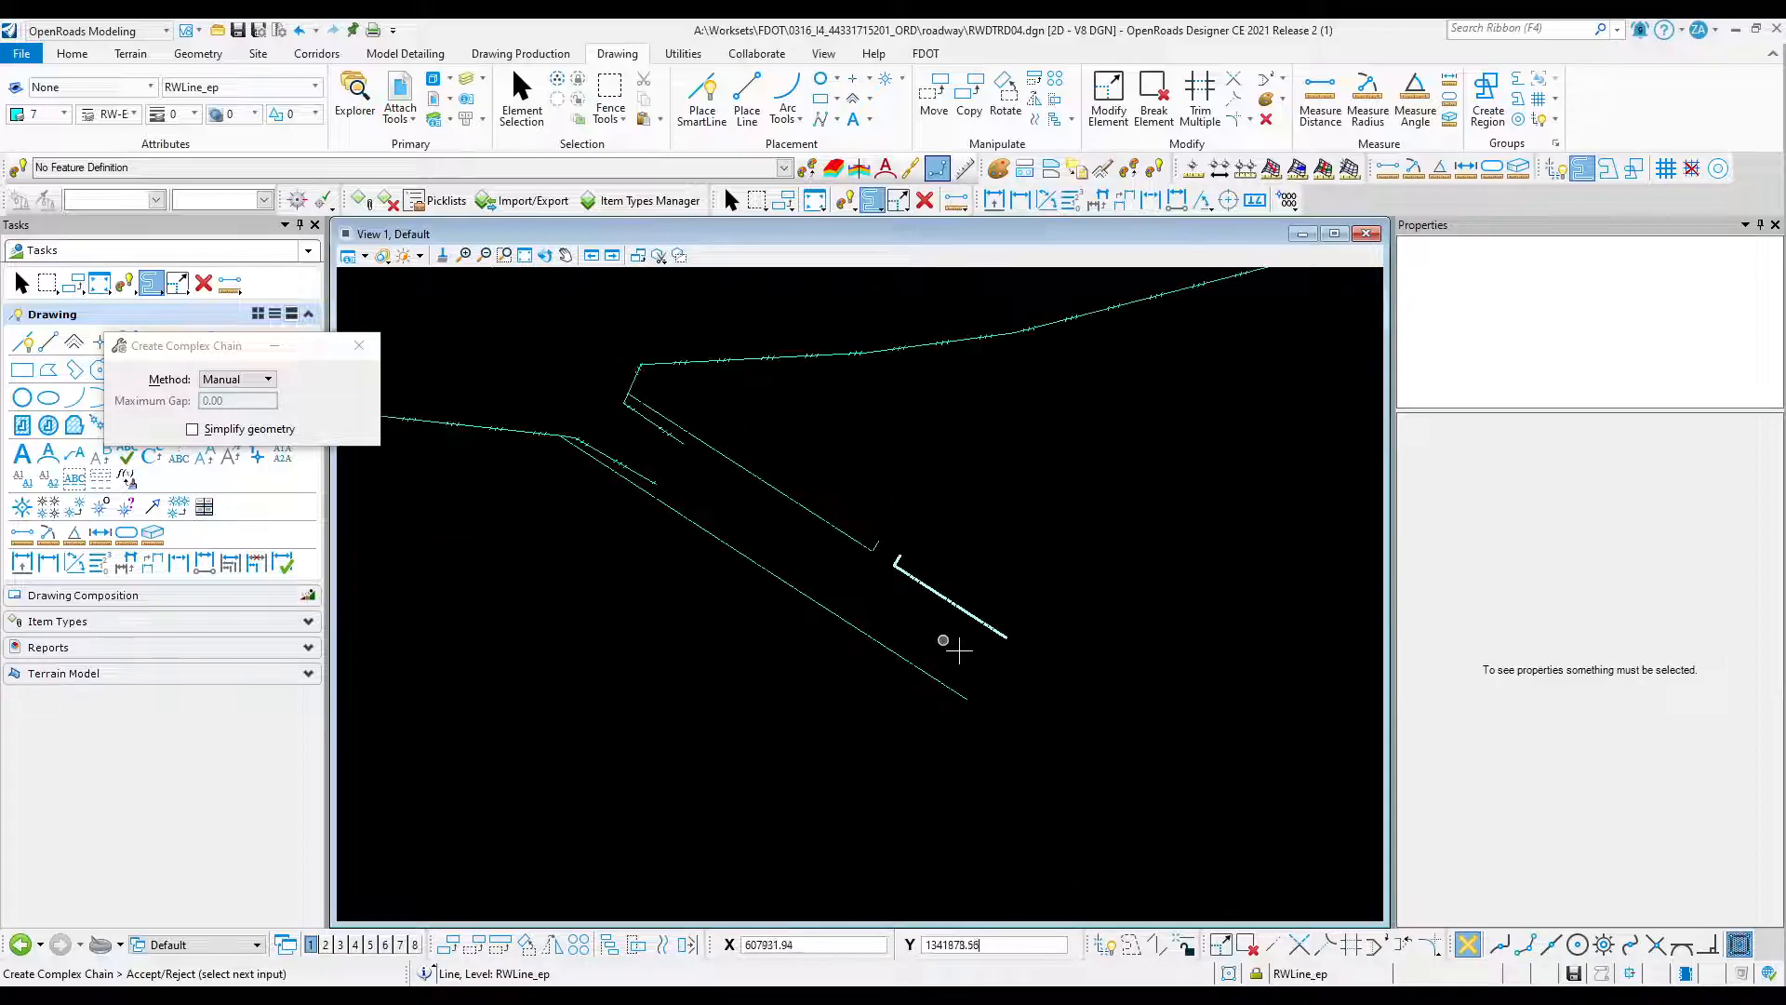
click(978, 660)
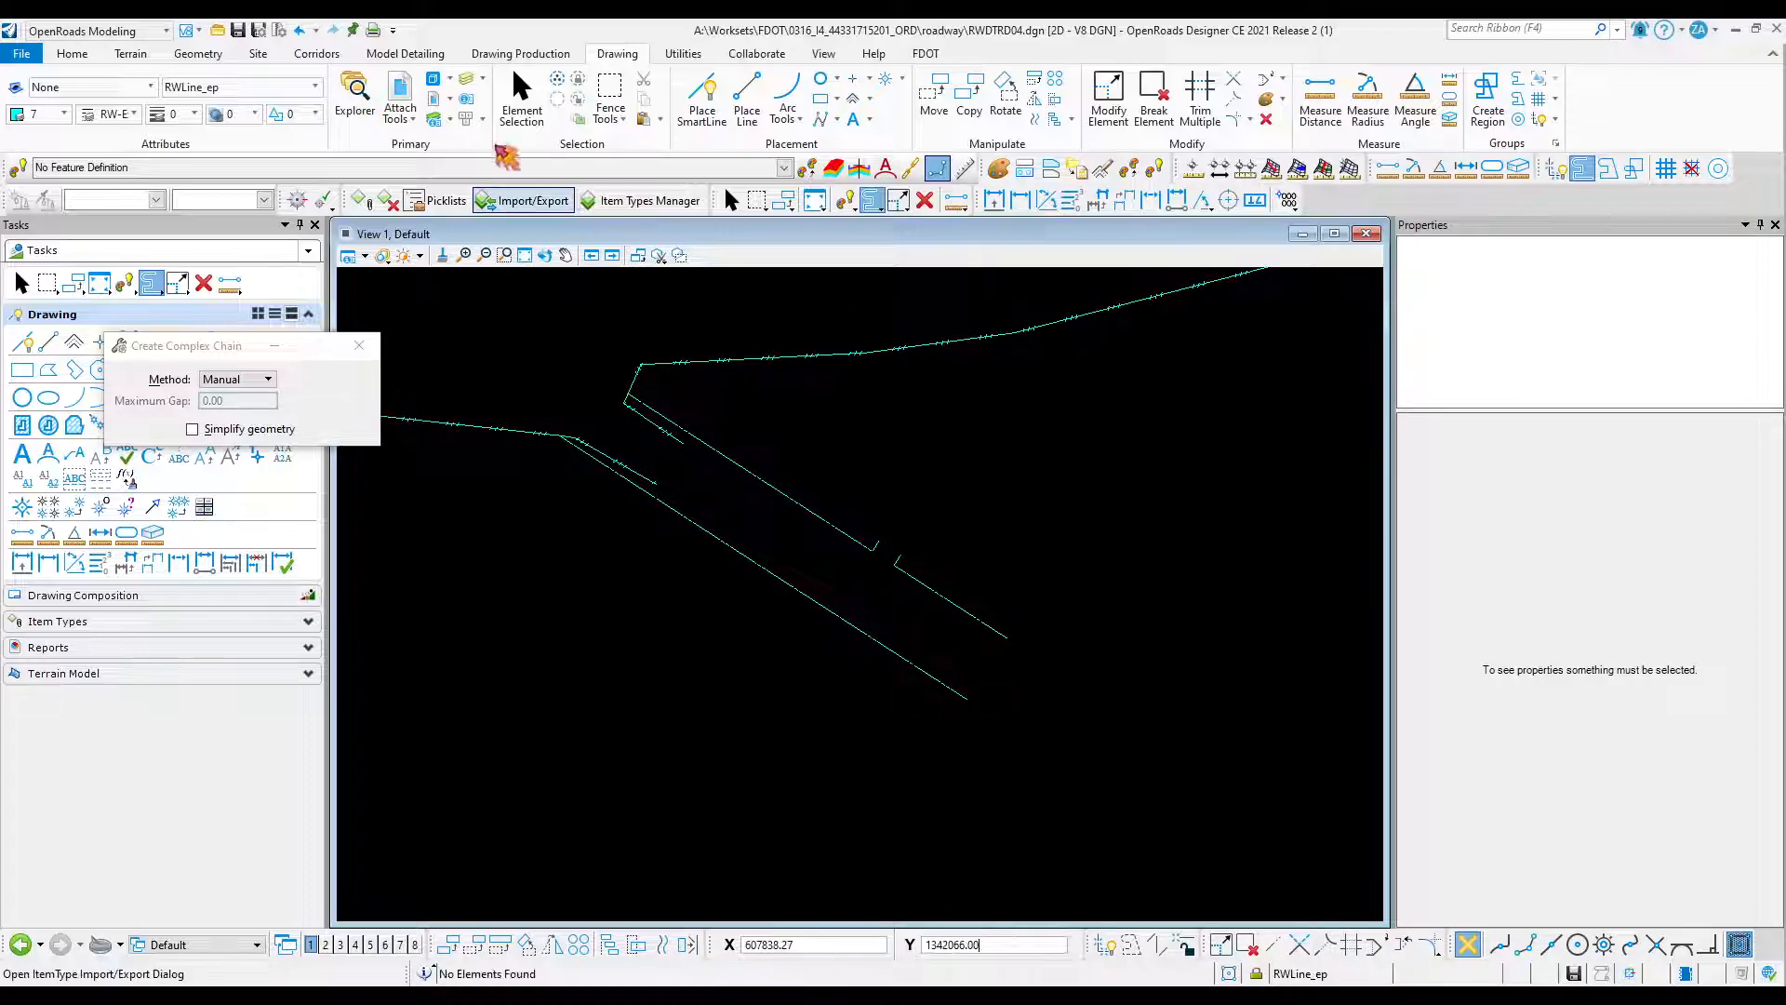
click(521, 98)
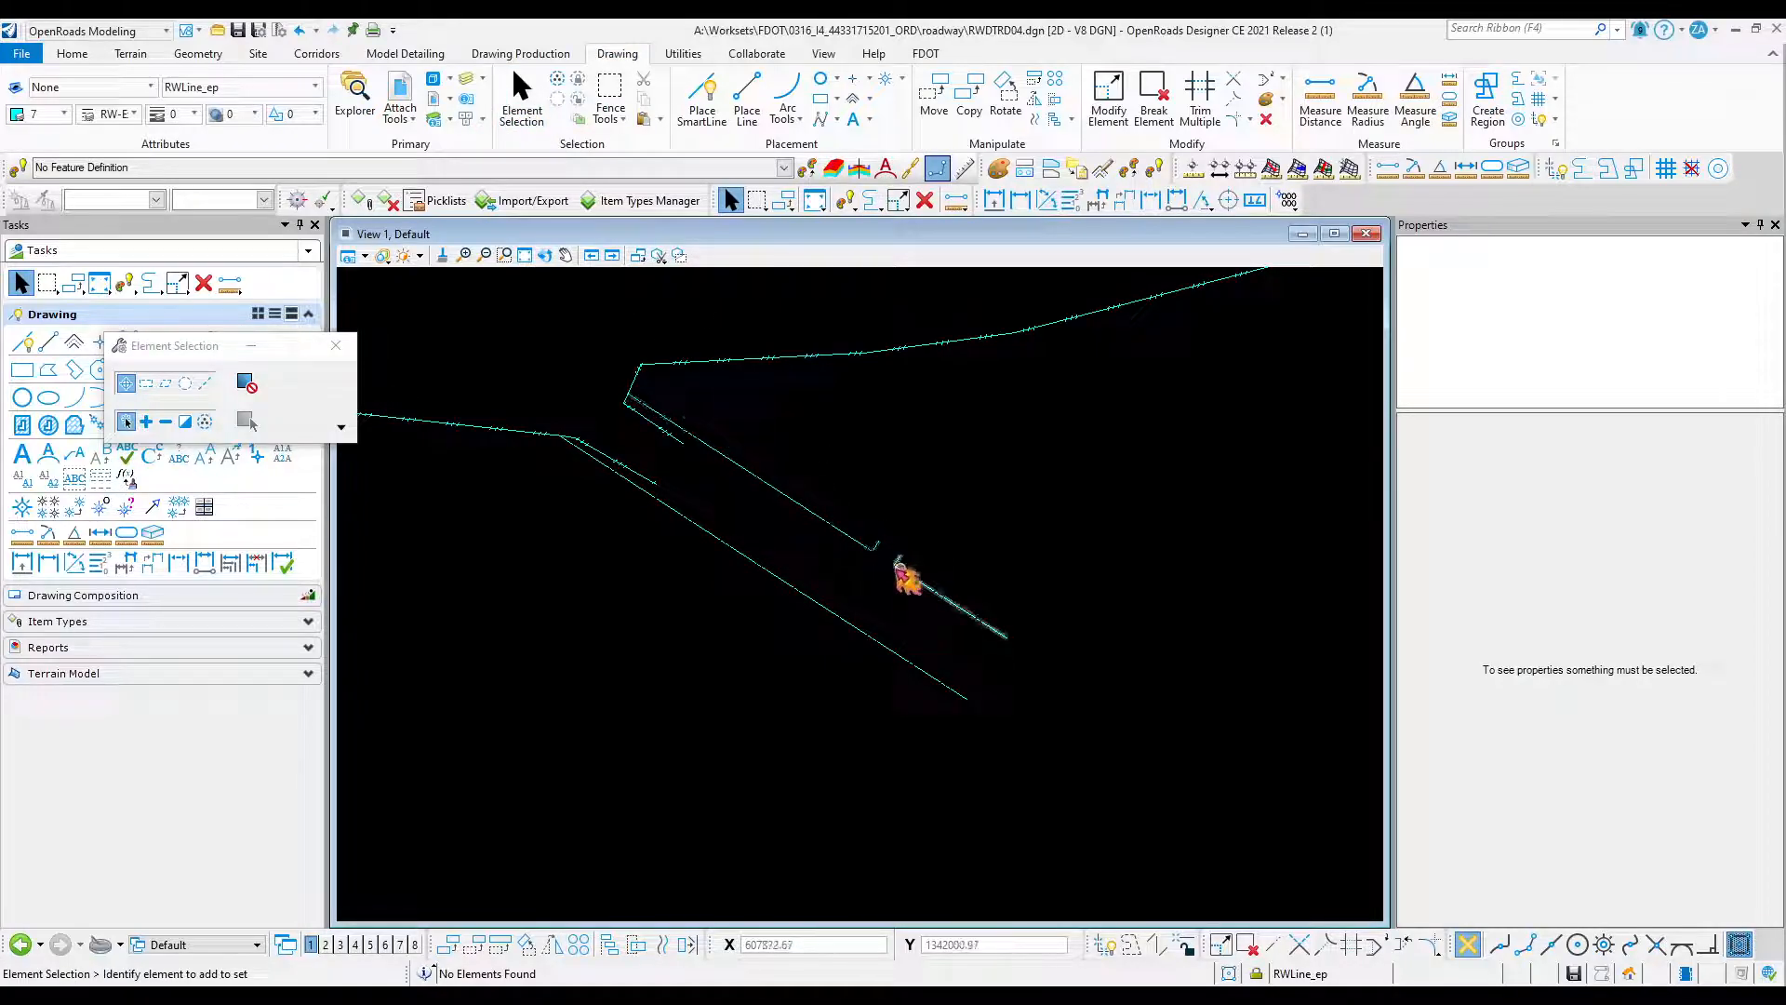
scroll(898, 640, down, 2)
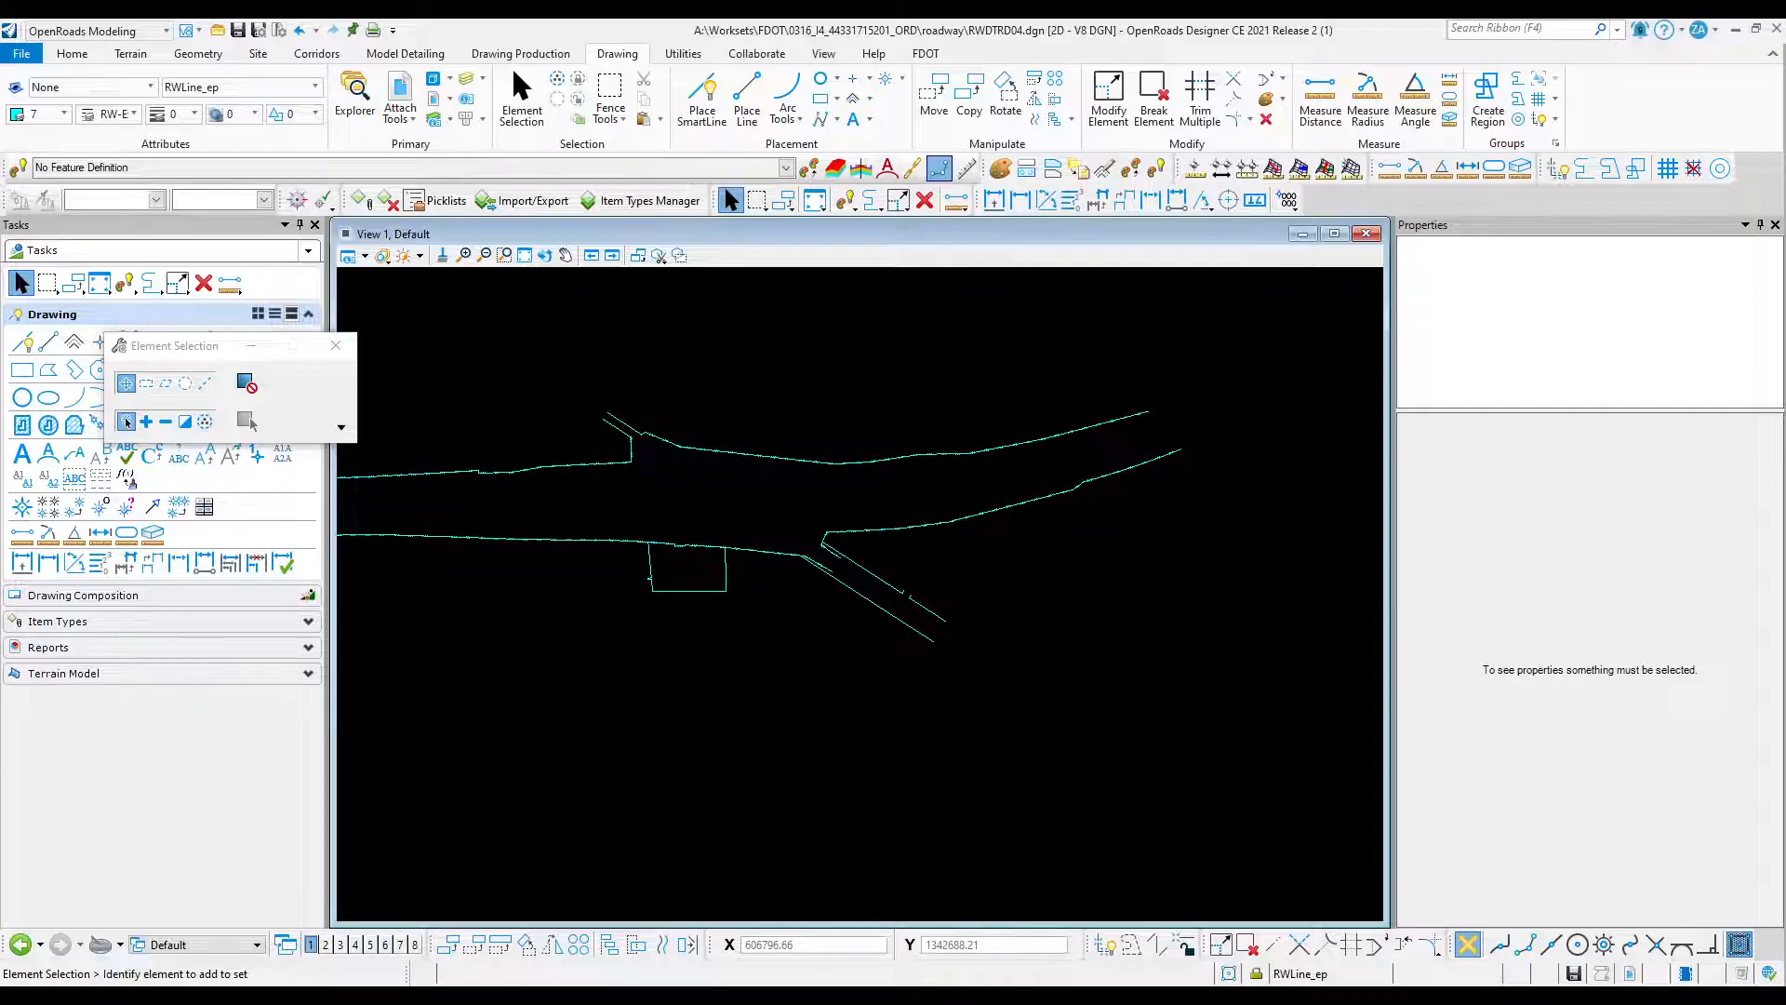
scroll(772, 479, up, 2)
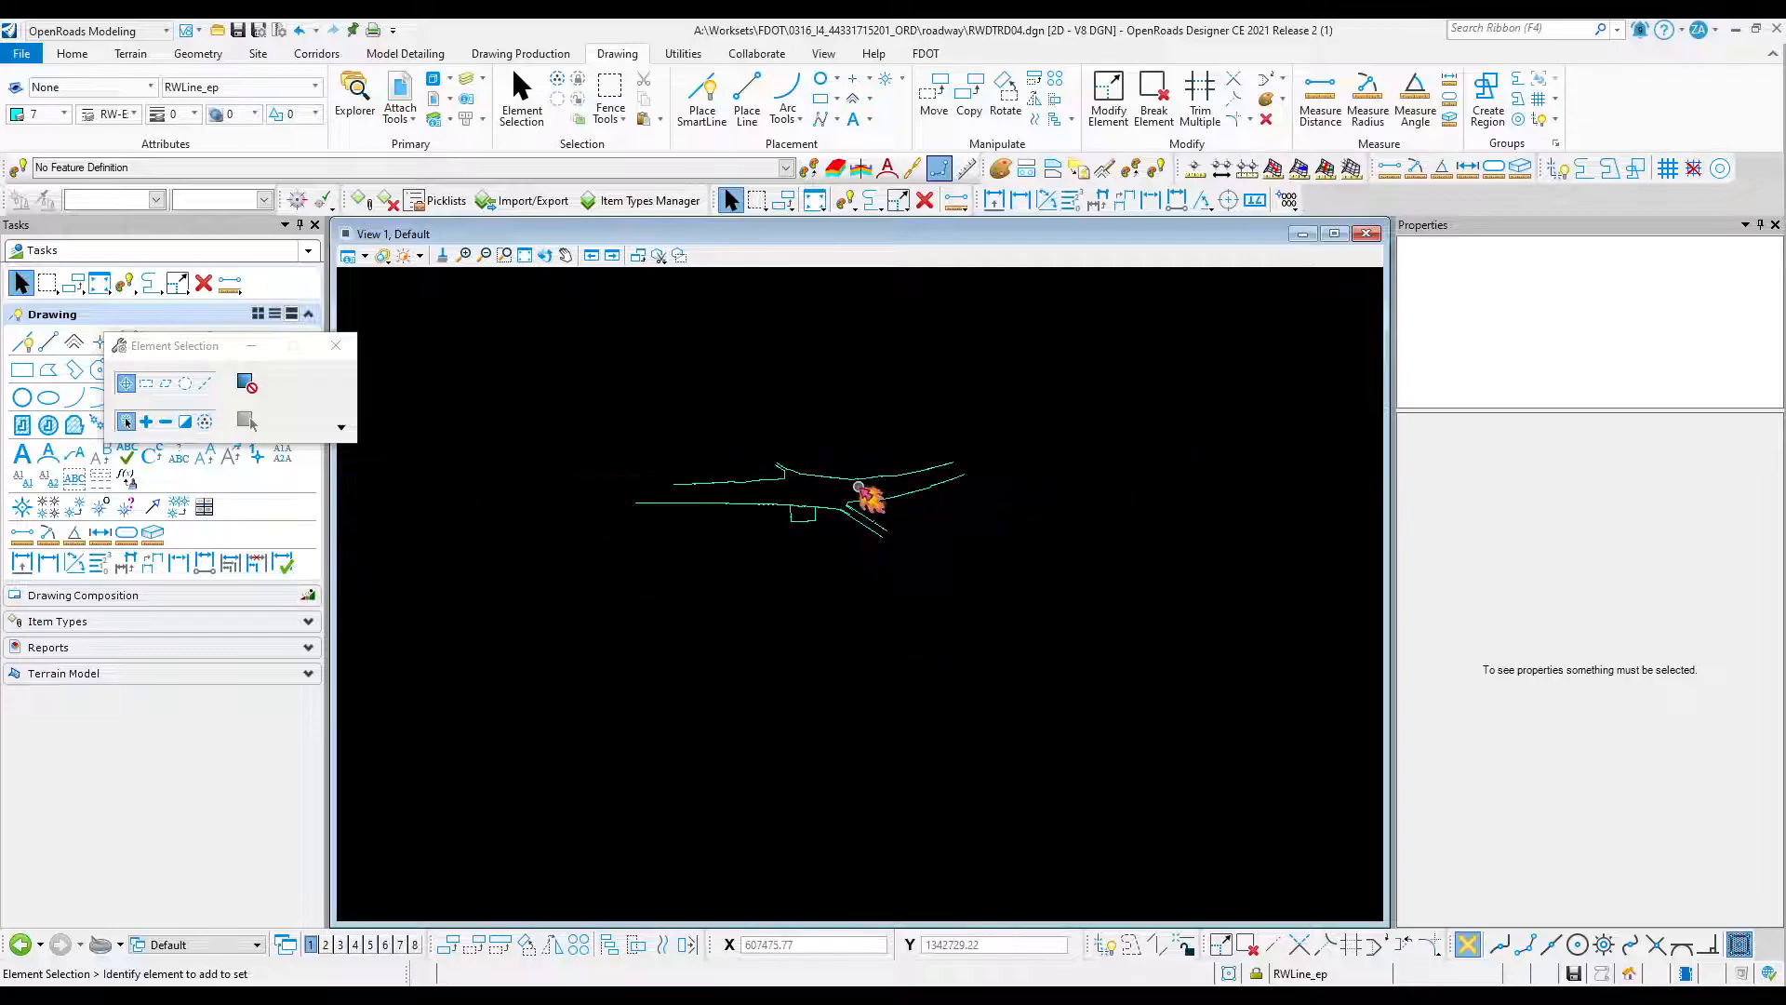
Select the complex chain along the main road's northwest limited-access right-of-way and examine its element properties.
click(731, 447)
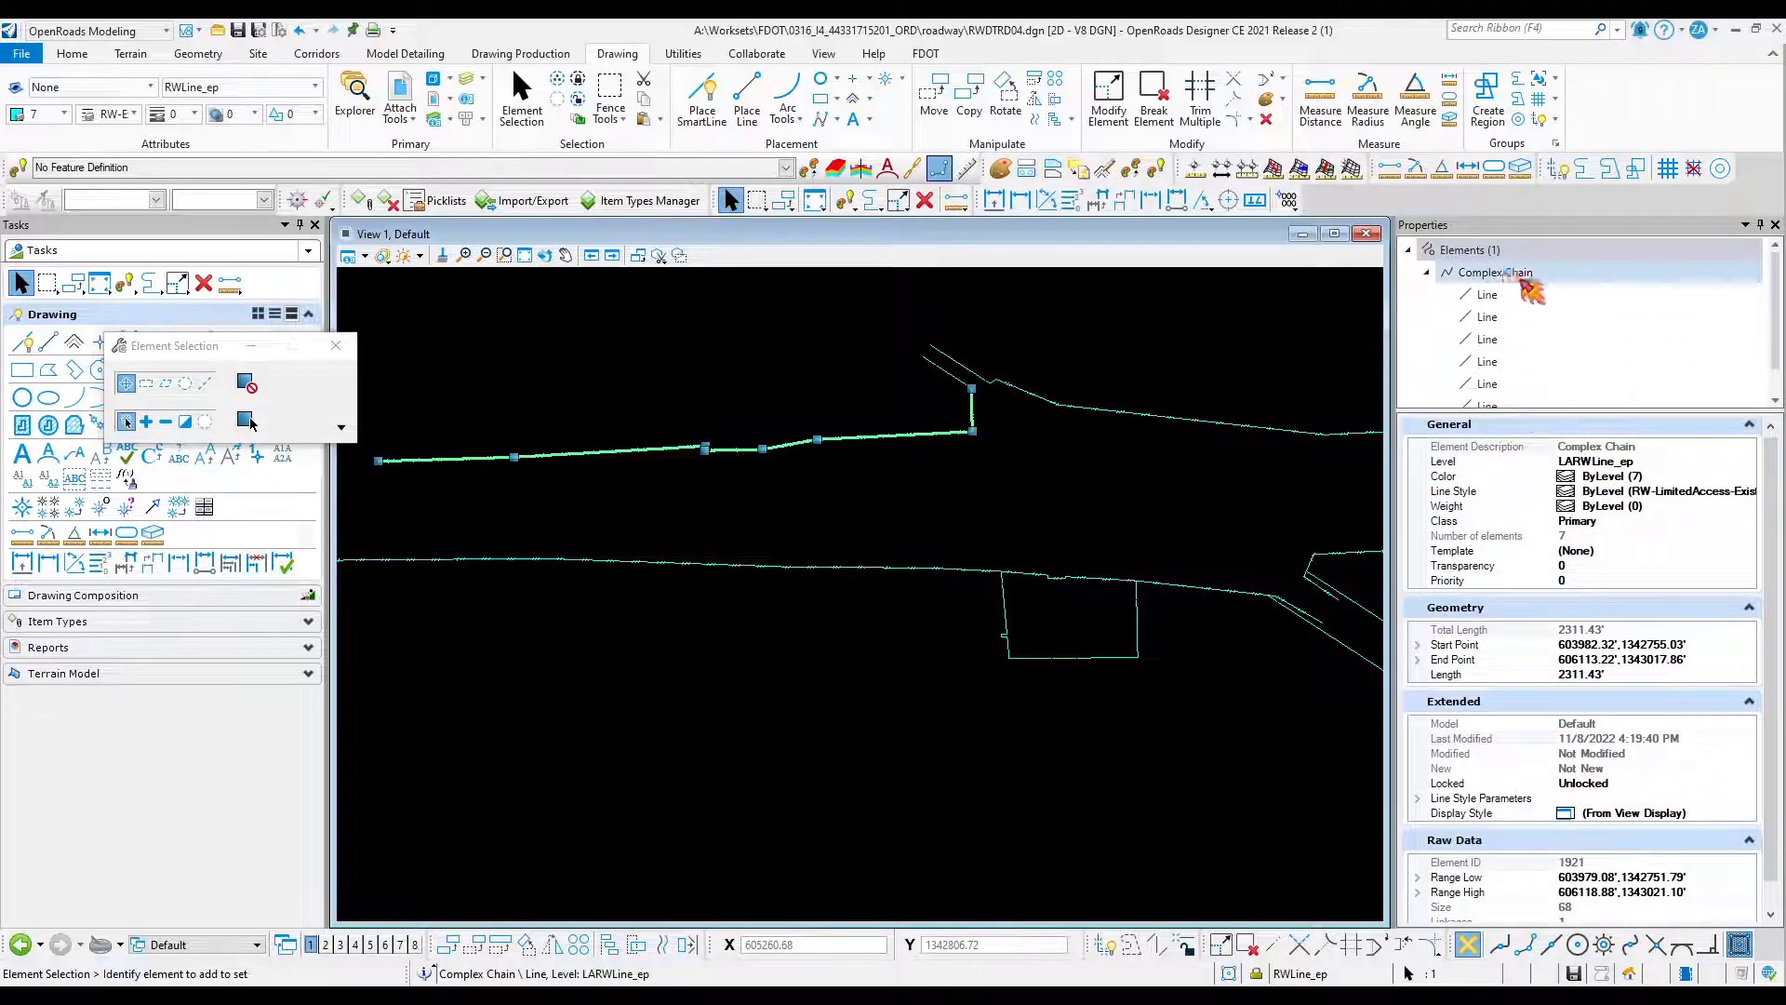
scroll(1497, 317, down, 1)
scroll(1513, 333, up, 1)
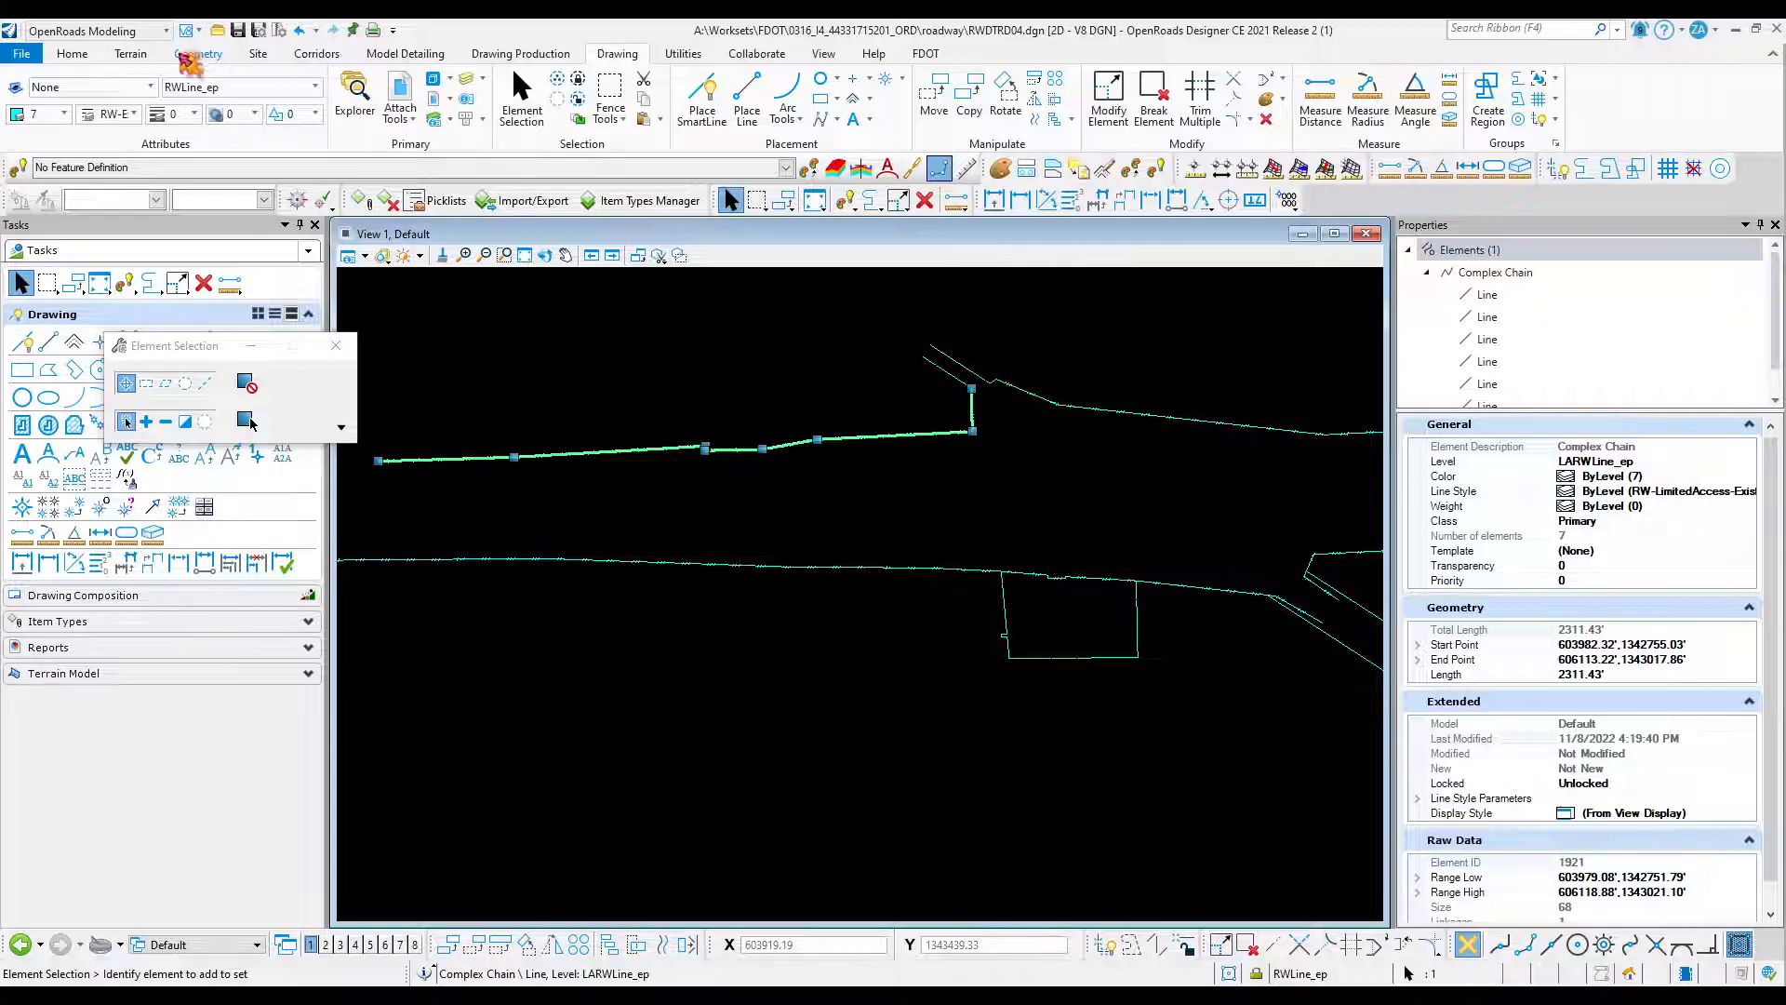
Open Set Feature Definition for the selected chain, review the Linear right-of-way feature definitions, and return to Element Selection without applying one.
click(198, 57)
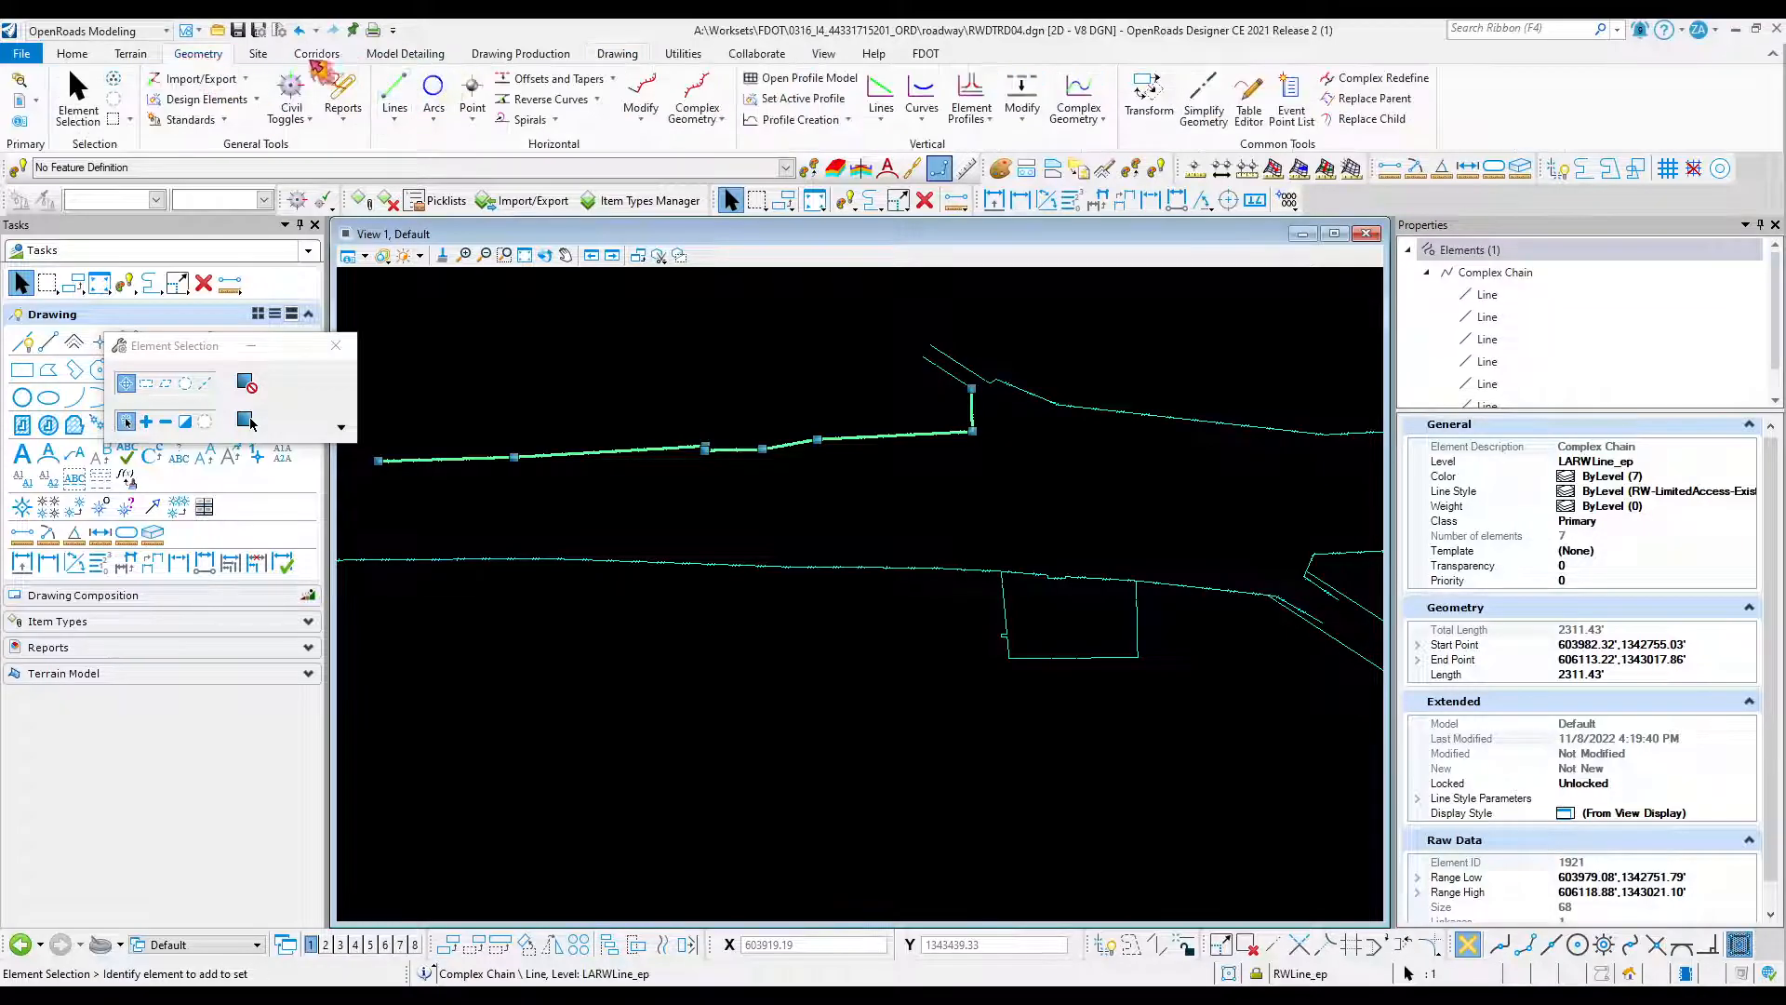
click(225, 120)
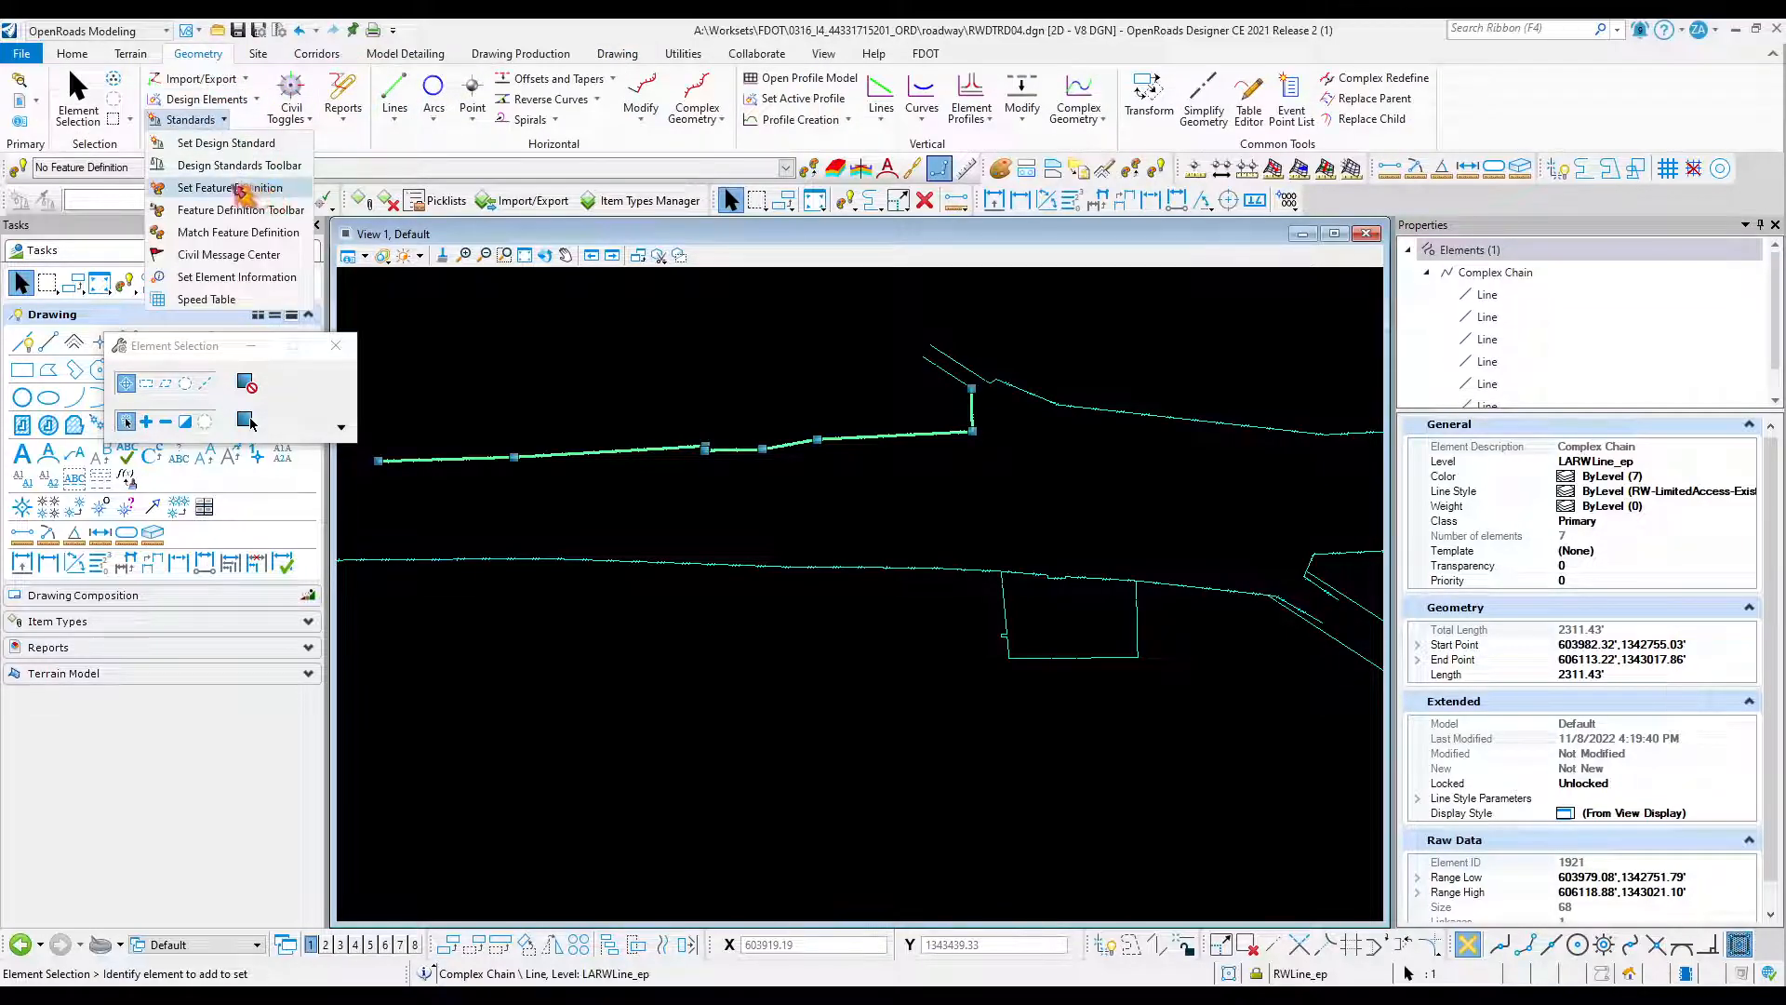
click(210, 189)
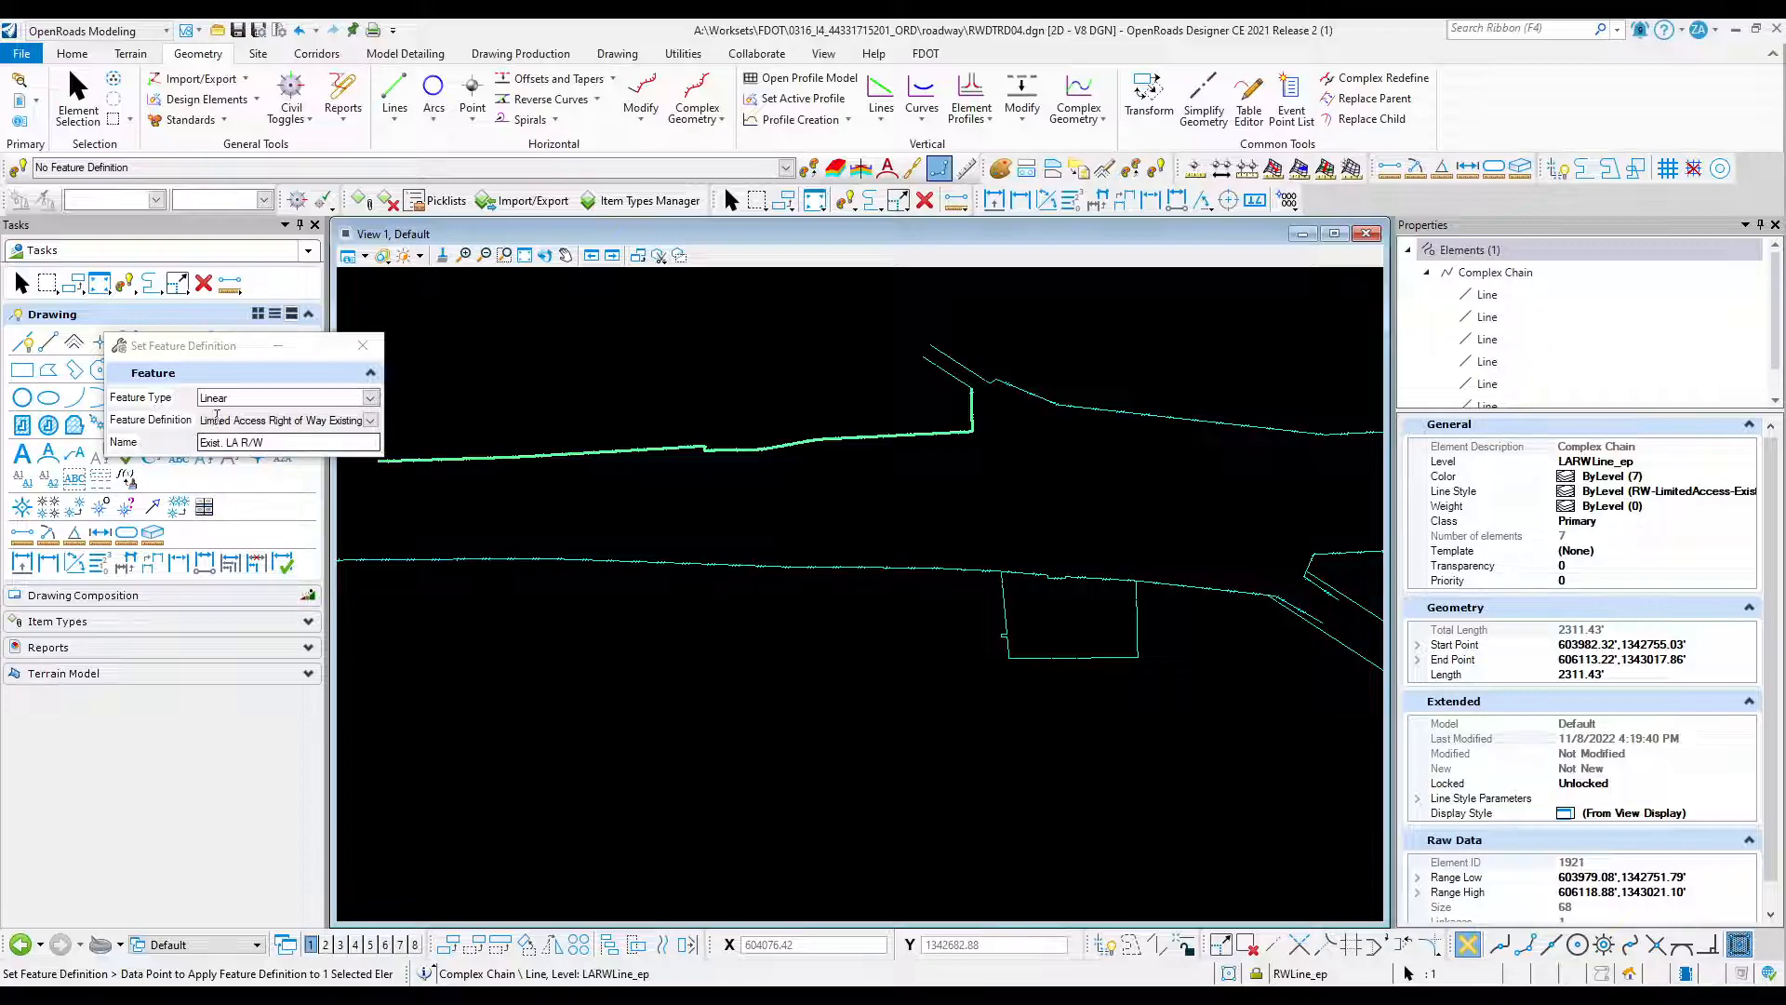
click(371, 398)
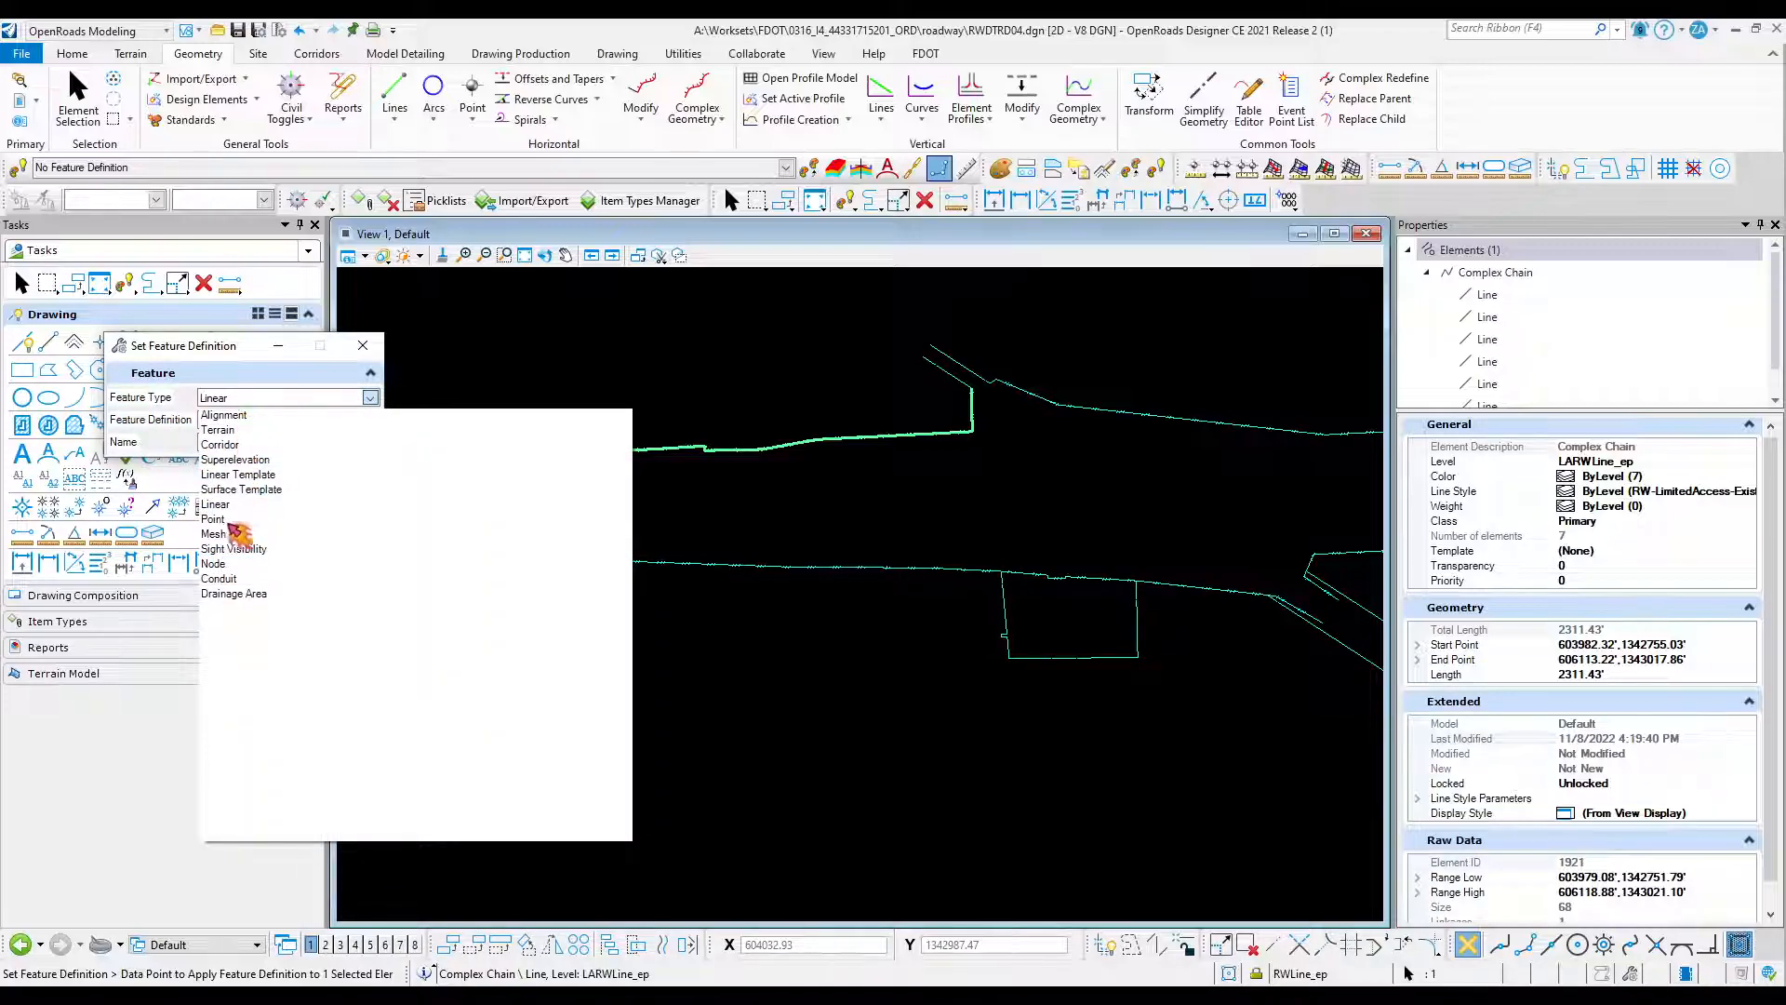
click(224, 510)
click(370, 421)
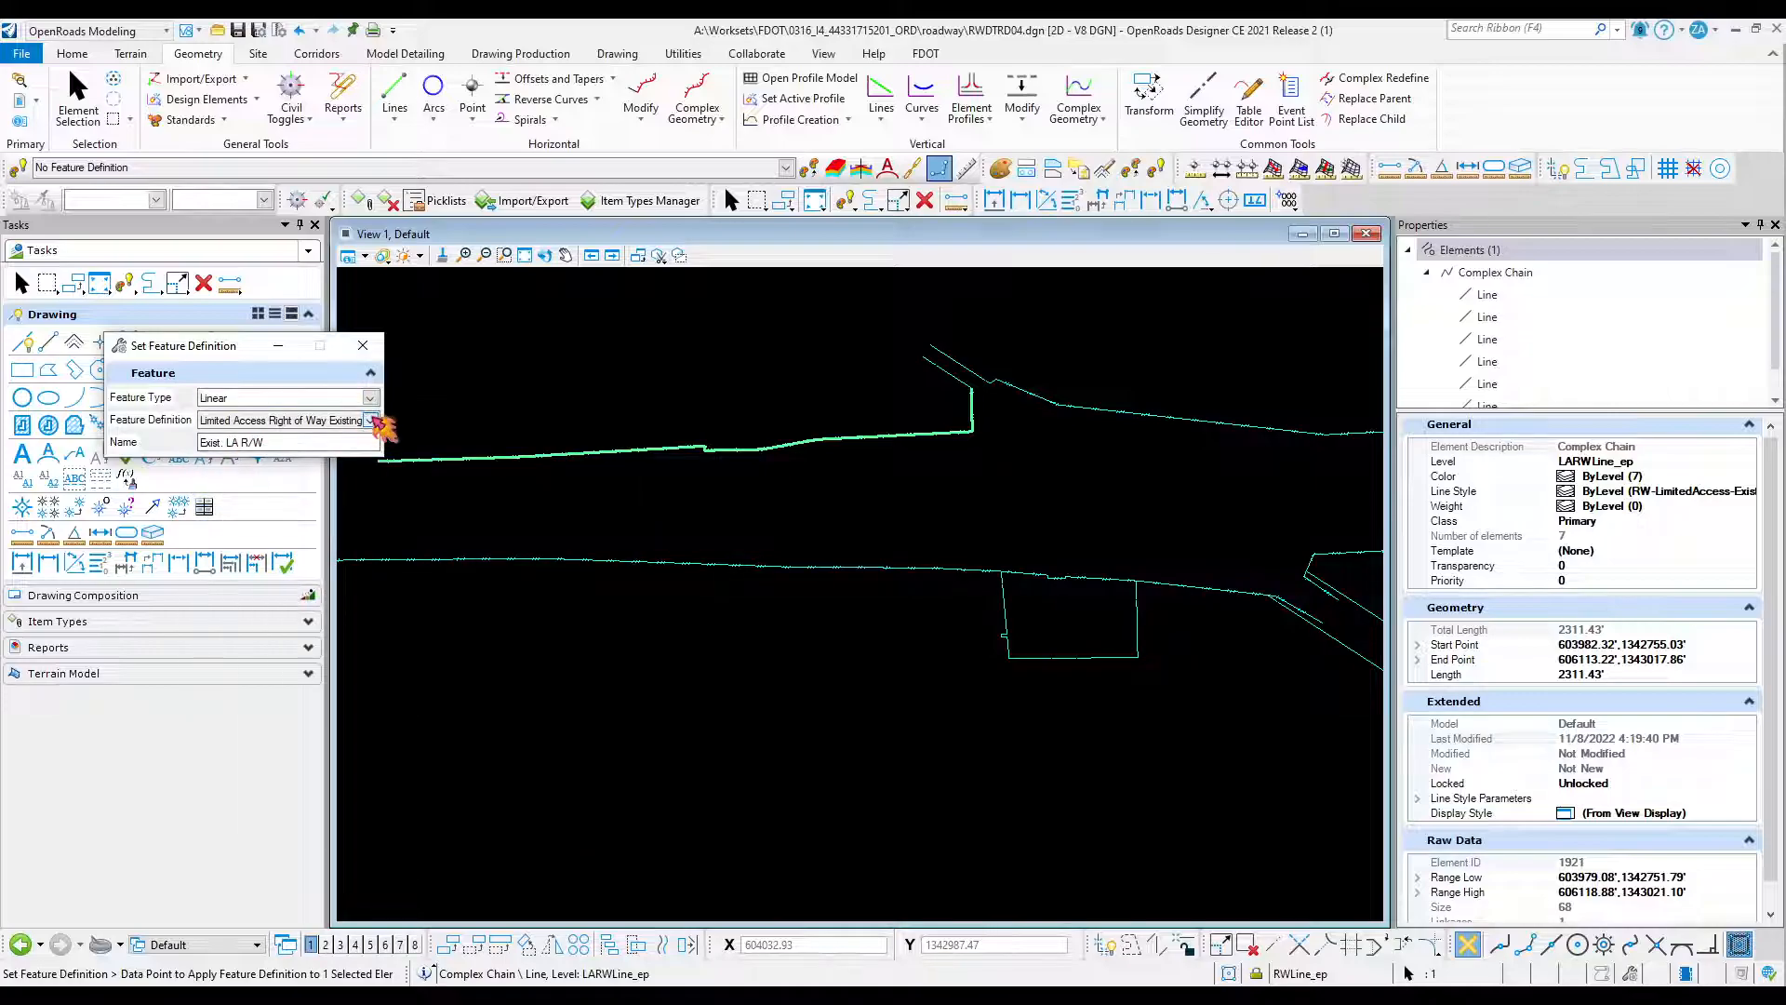
click(372, 422)
click(372, 422)
click(372, 421)
click(373, 421)
click(372, 422)
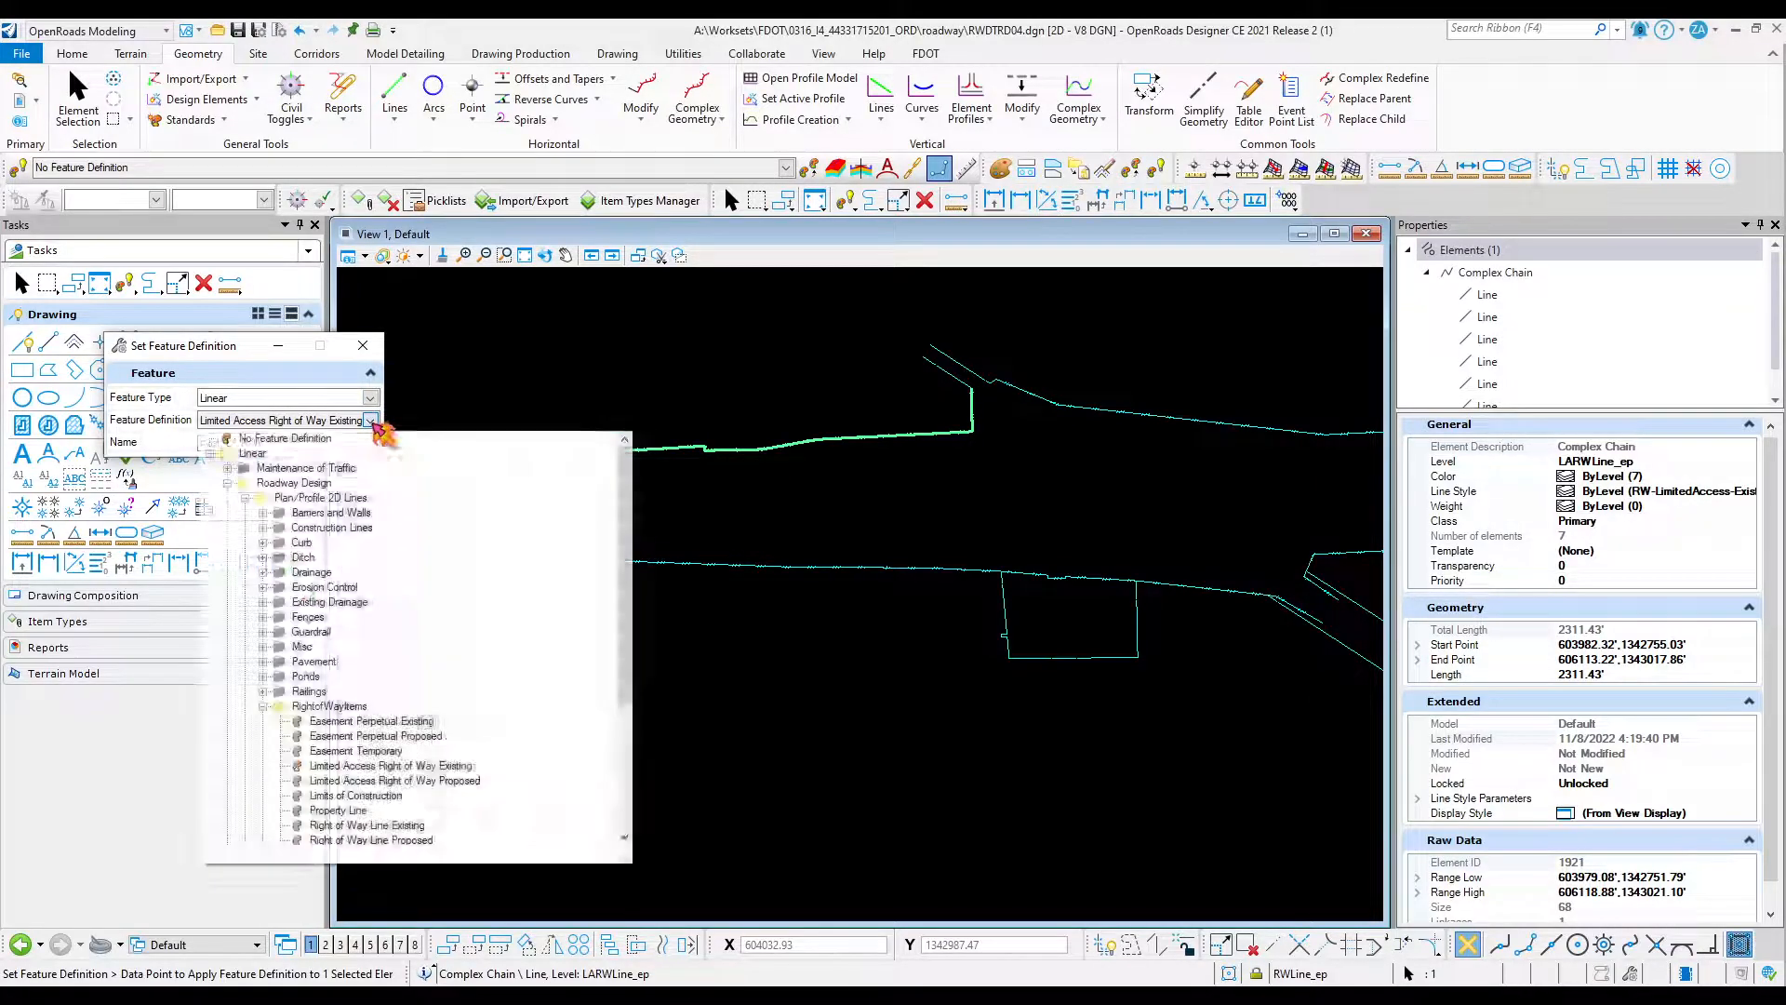
click(372, 422)
click(372, 421)
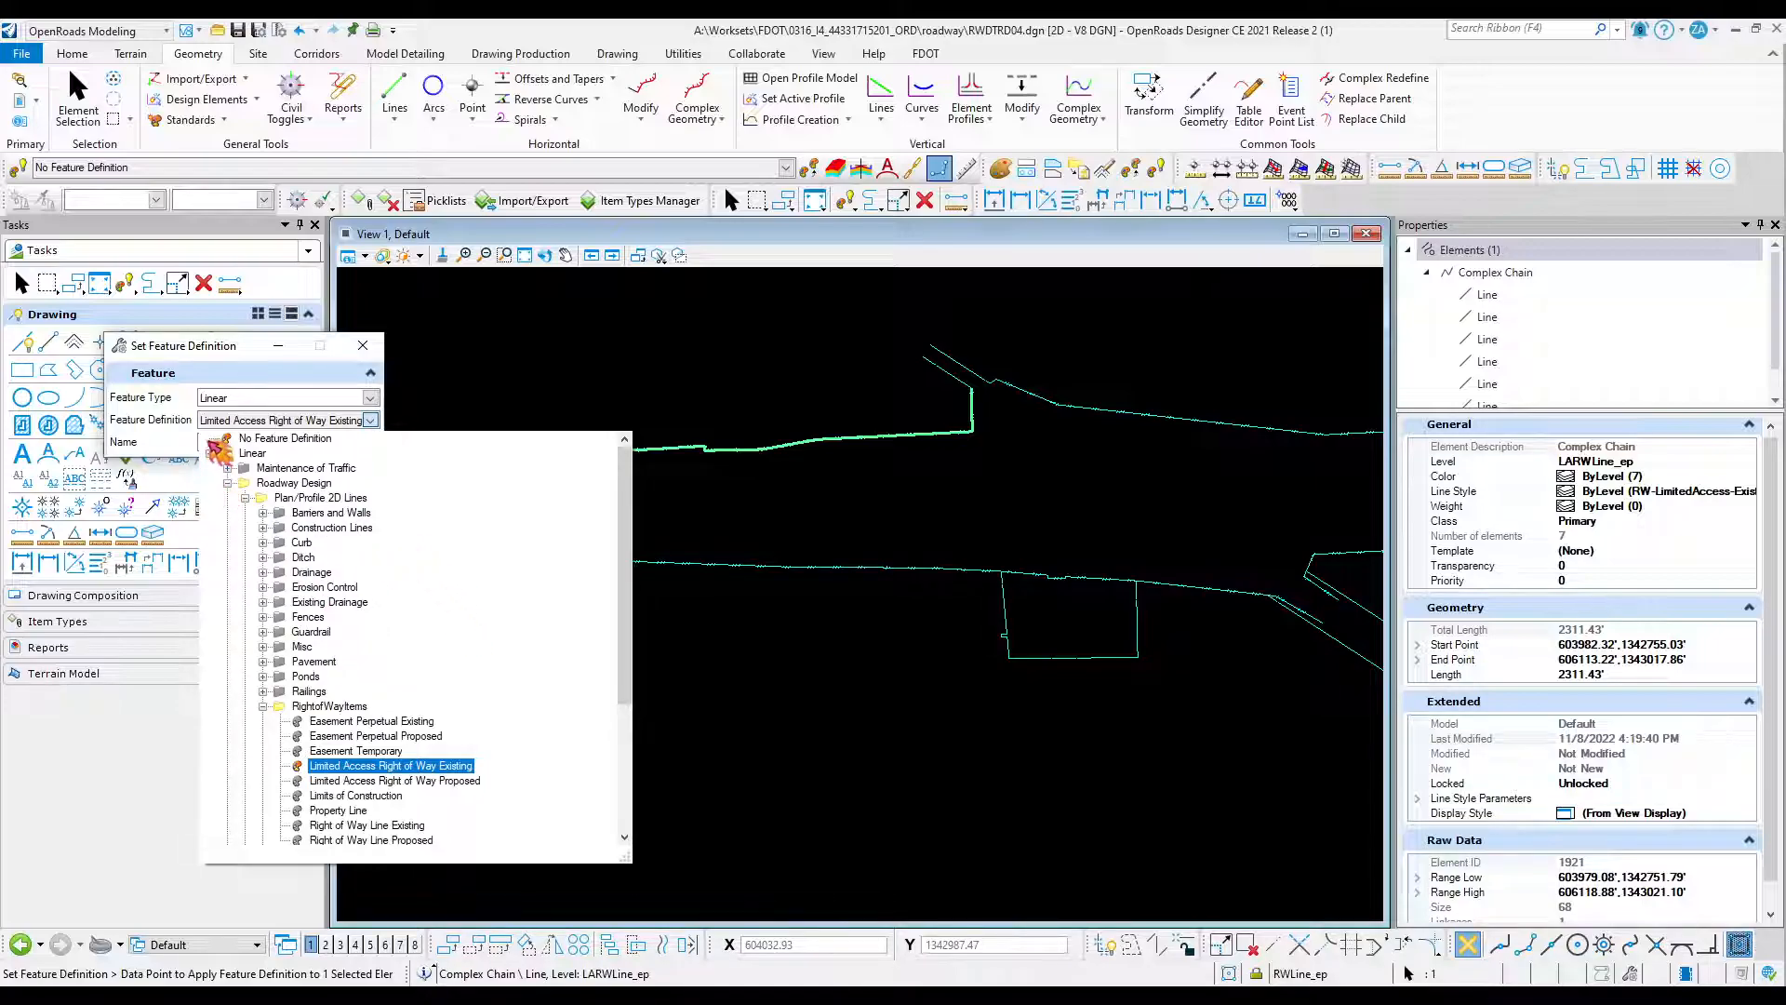
scroll(377, 590, down, 2)
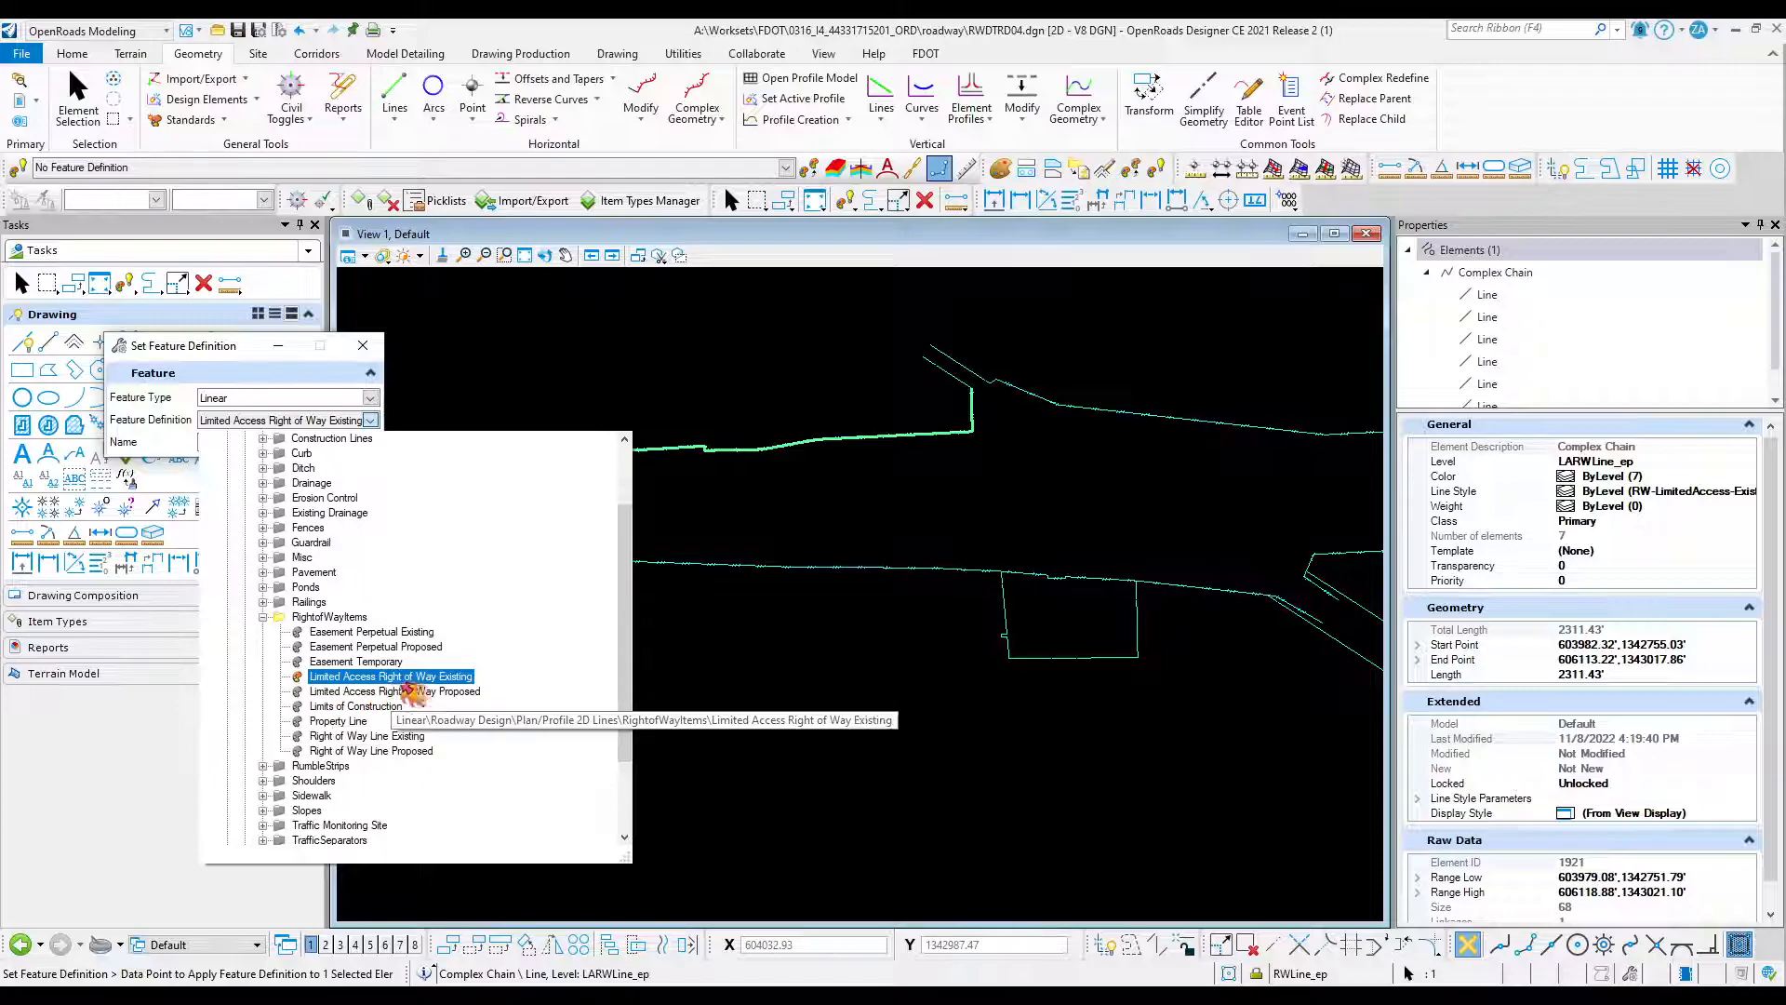
click(188, 348)
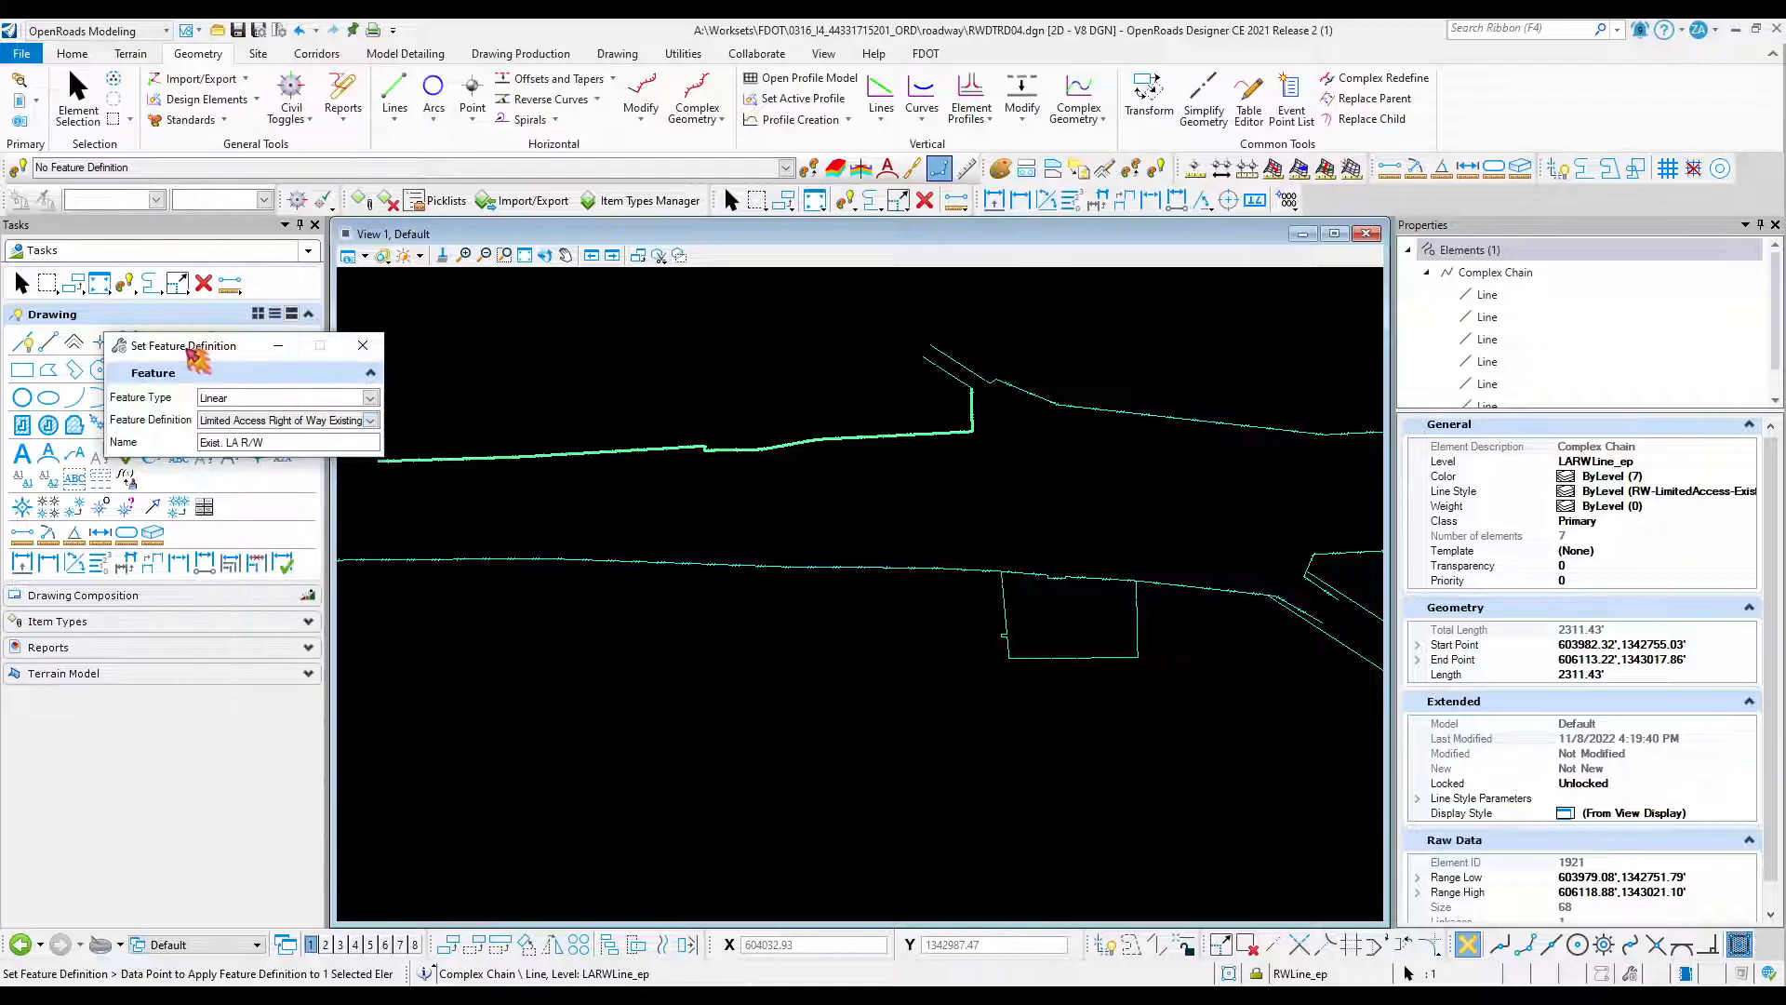
scroll(818, 633, down, 2)
scroll(798, 581, up, 2)
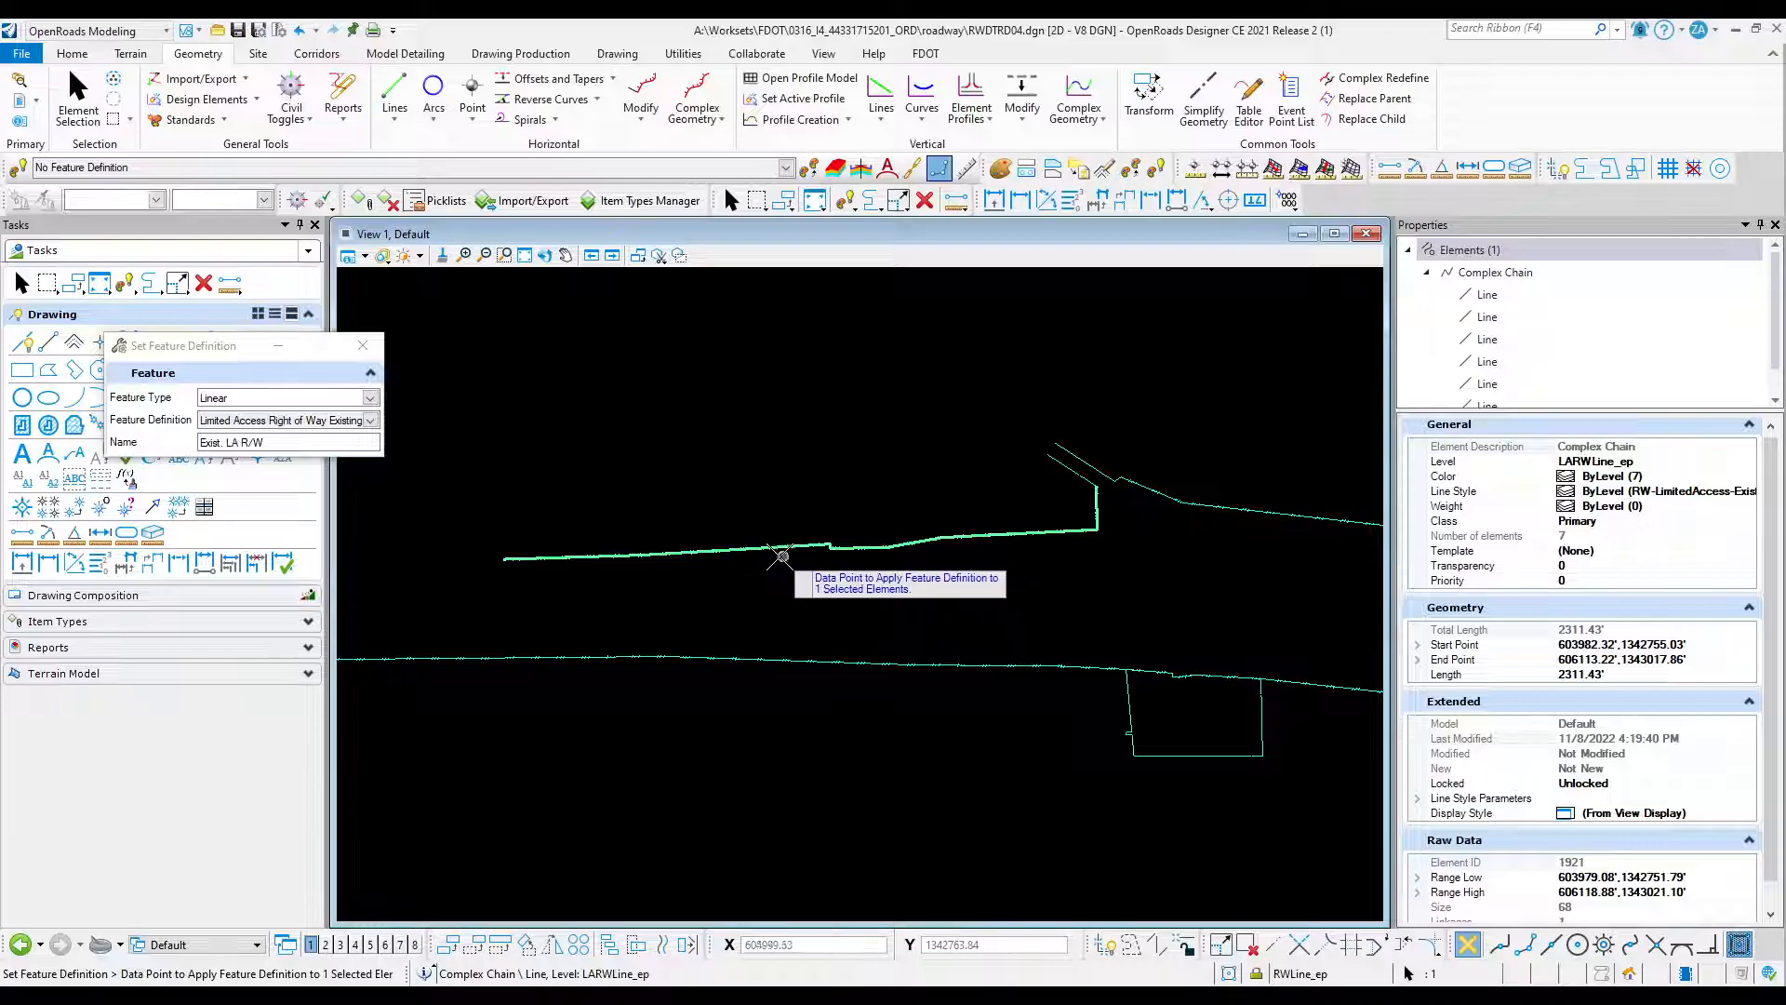
click(732, 200)
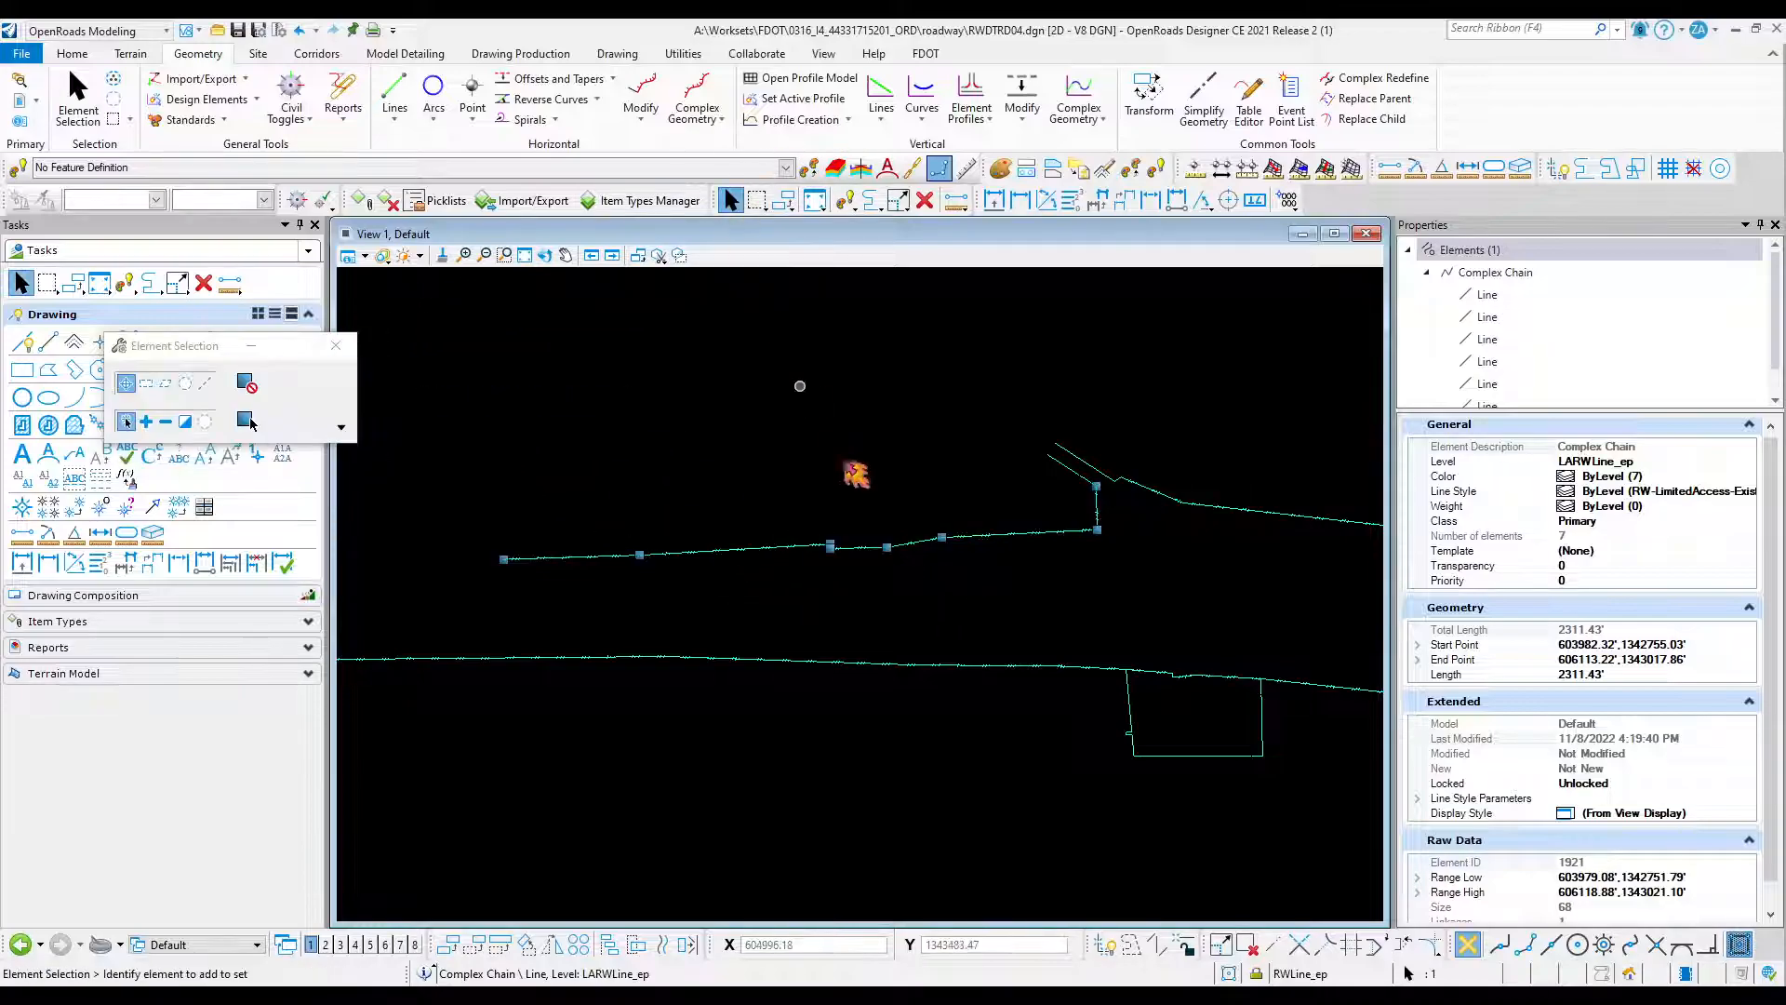
Assign the Linear feature definition Limited Access Right of Way Existing to the four limited-access complex chains along both sides of the main road.
click(831, 558)
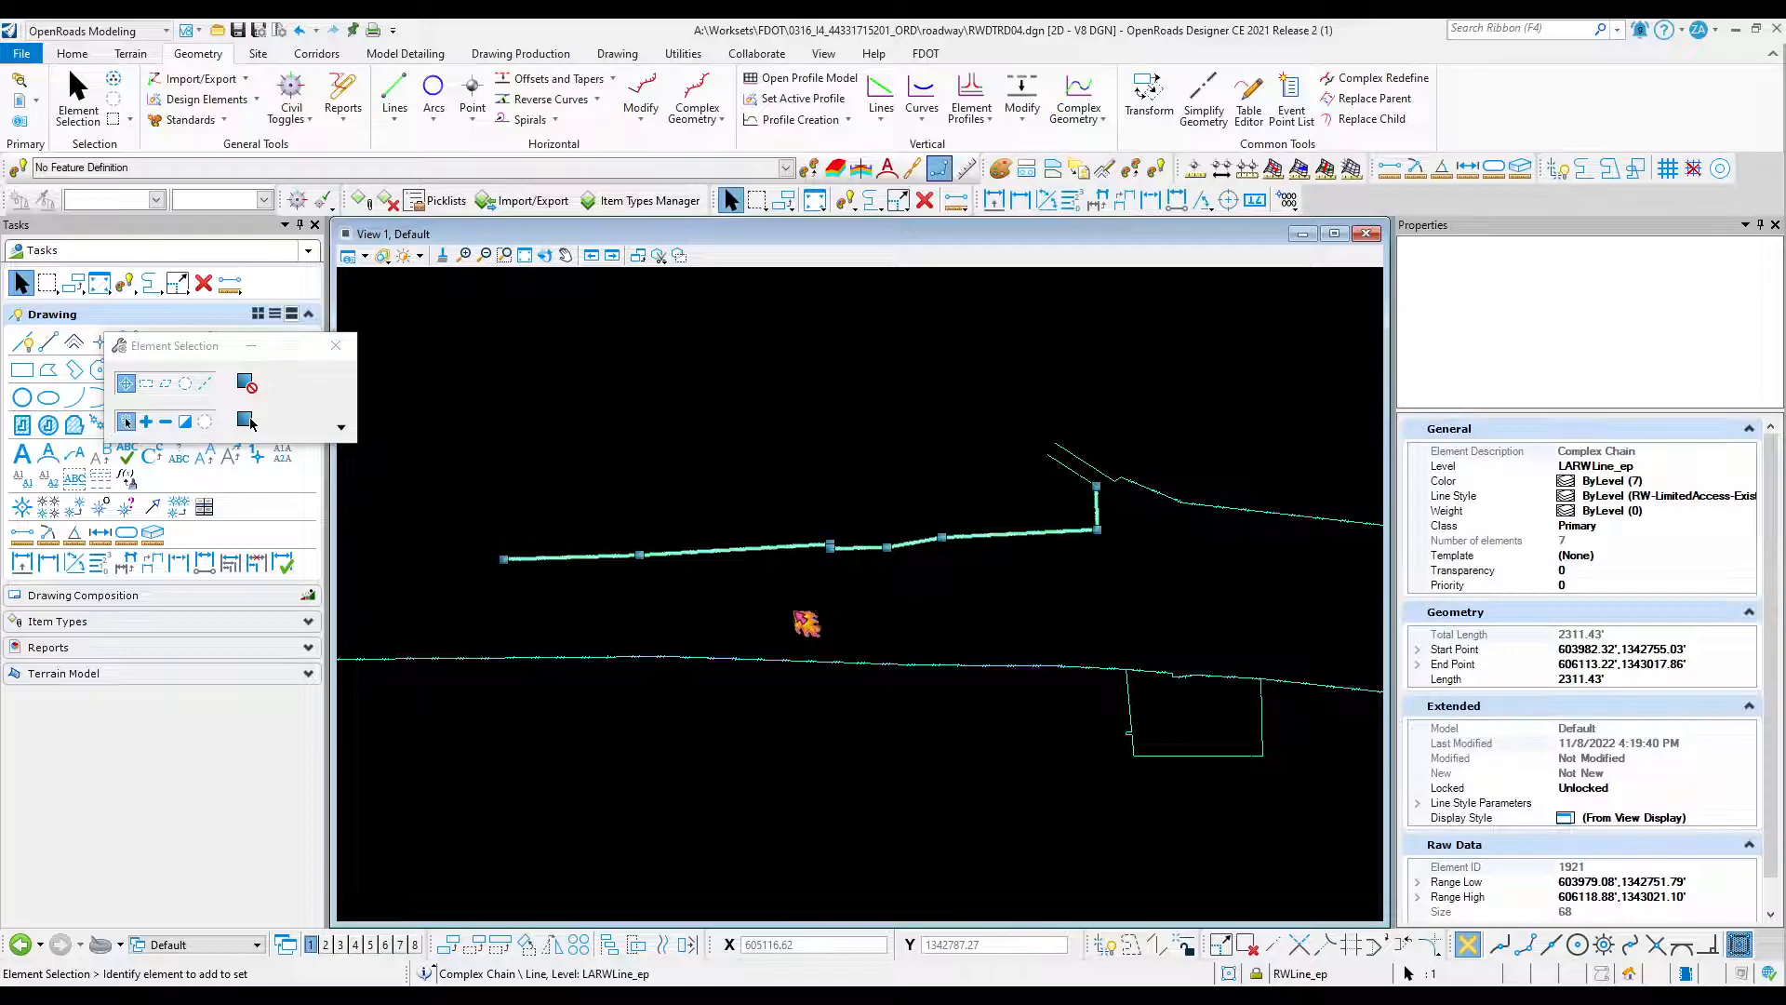
scroll(797, 618, down, 3)
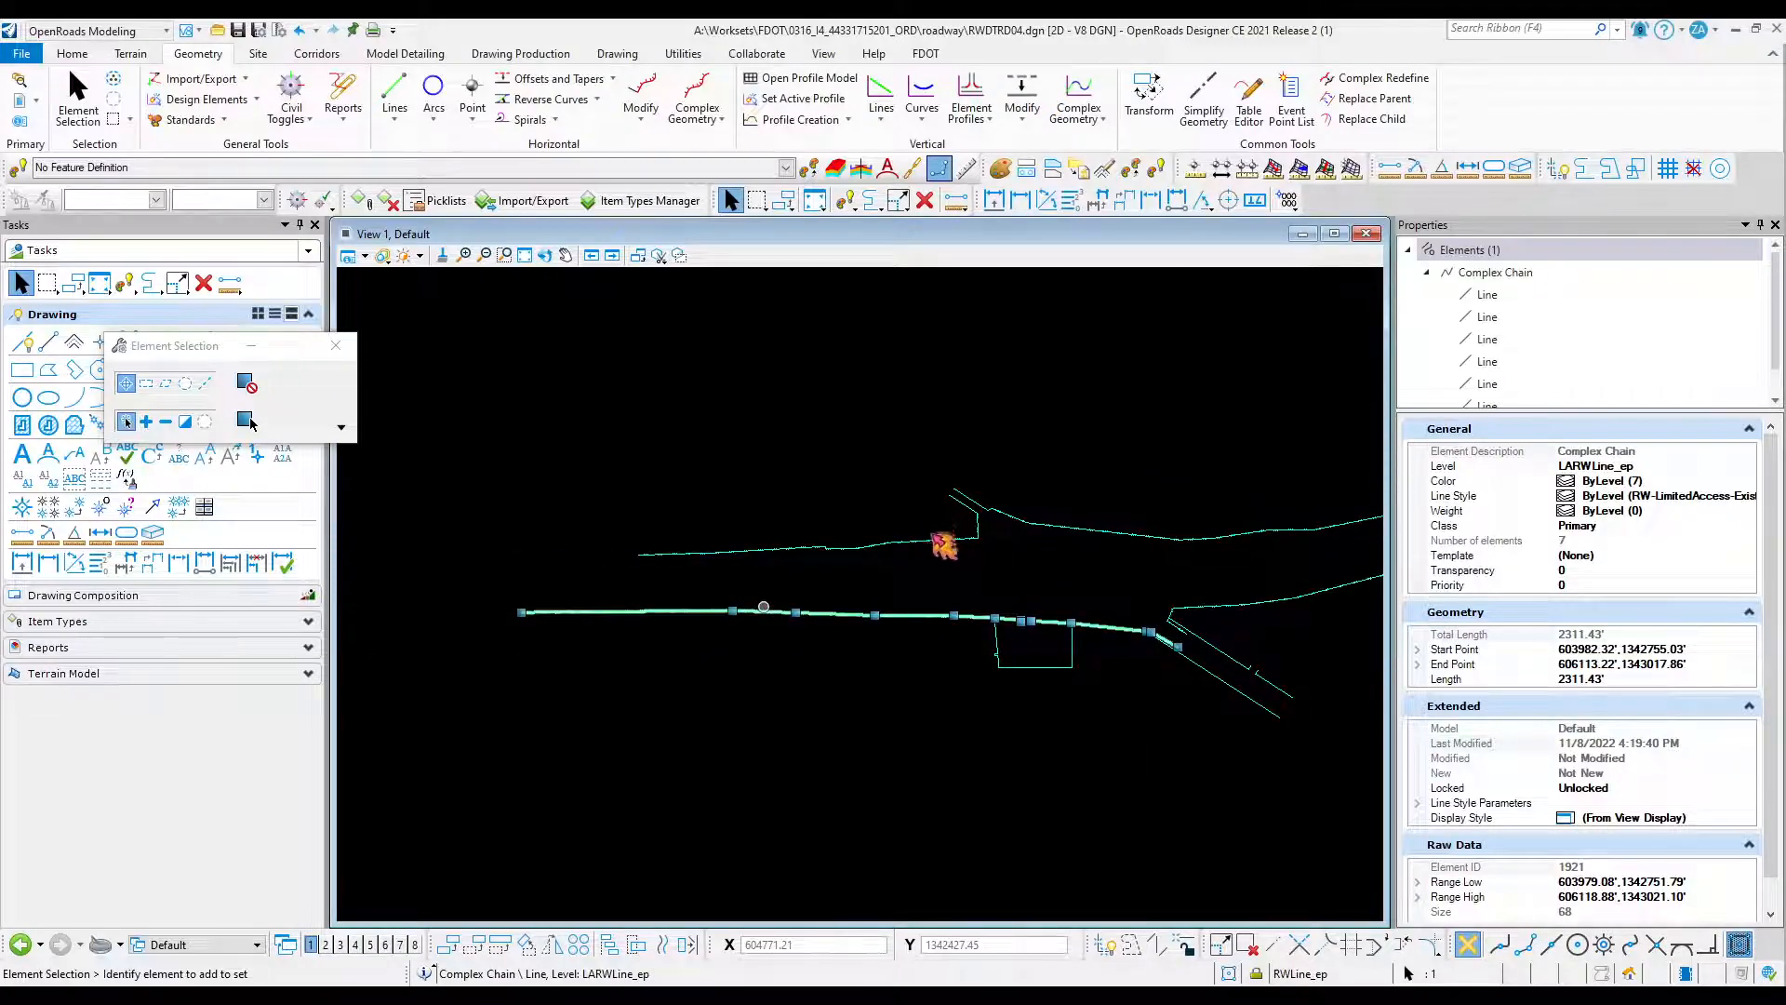
click(945, 544)
scroll(998, 509, up, 2)
scroll(770, 535, down, 4)
scroll(903, 539, up, 2)
scroll(688, 631, up, 4)
ctrl+click(754, 568)
scroll(951, 559, down, 4)
scroll(908, 583, down, 2)
scroll(797, 582, up, 2)
scroll(797, 582, down, 2)
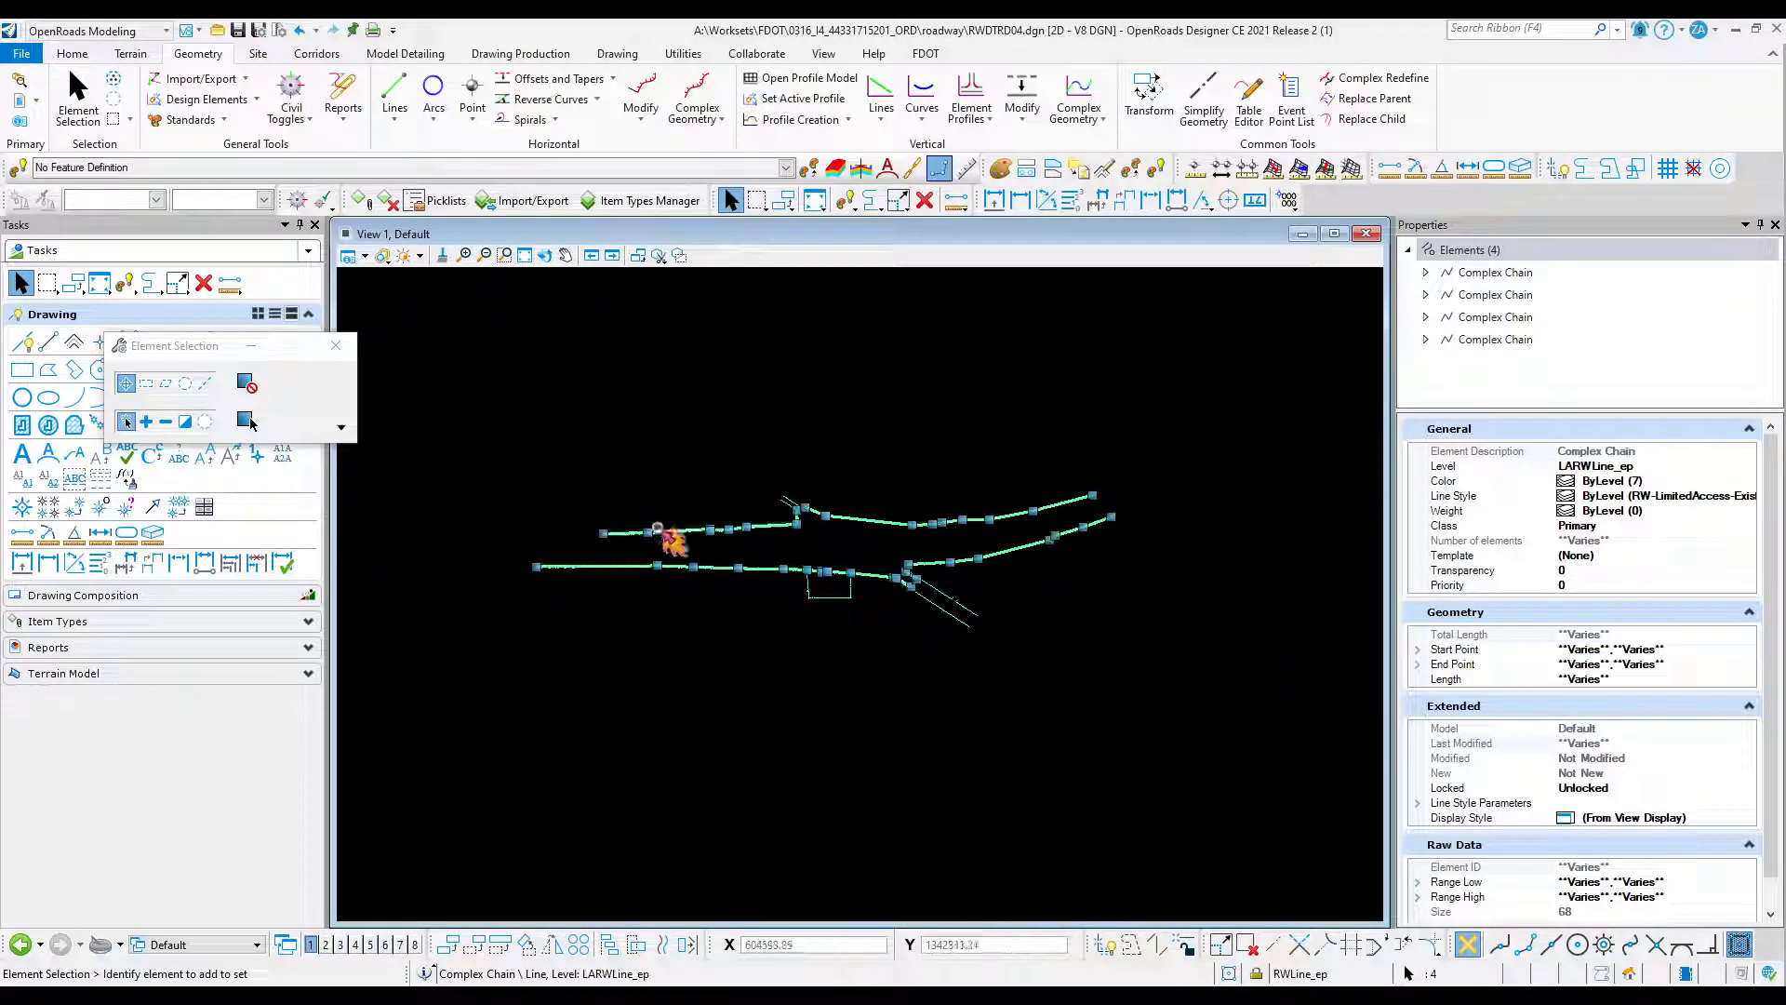
scroll(700, 578, up, 3)
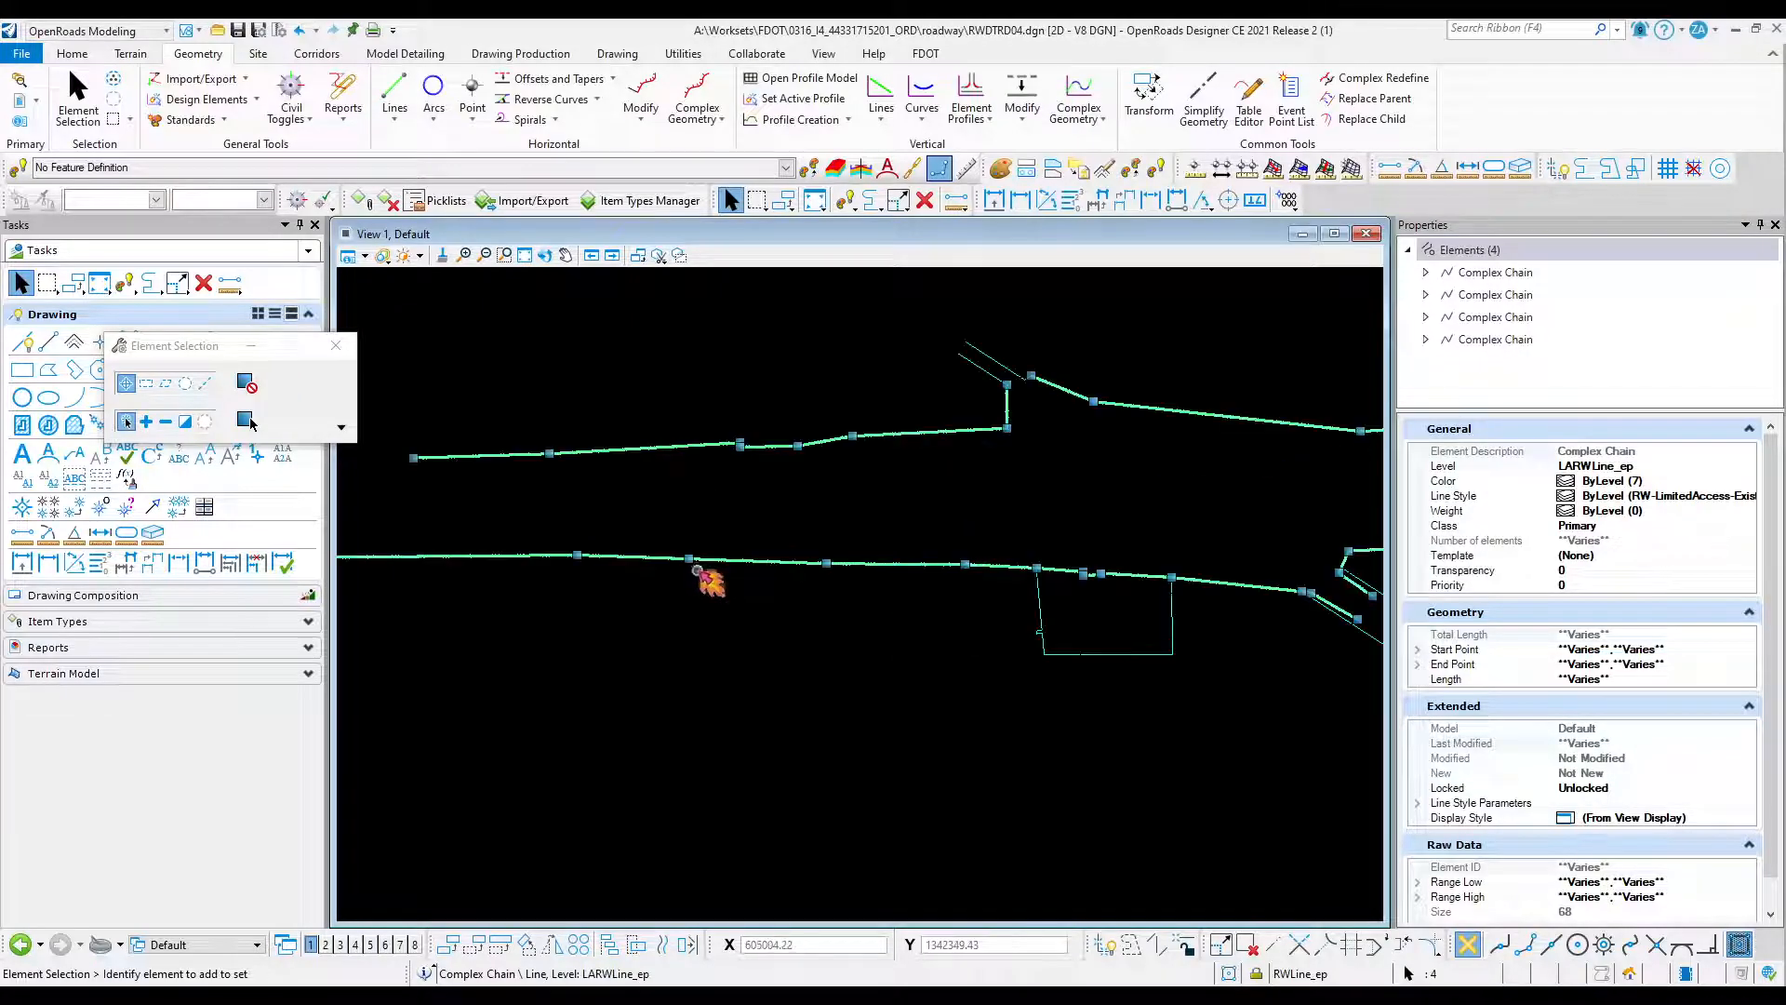
click(210, 121)
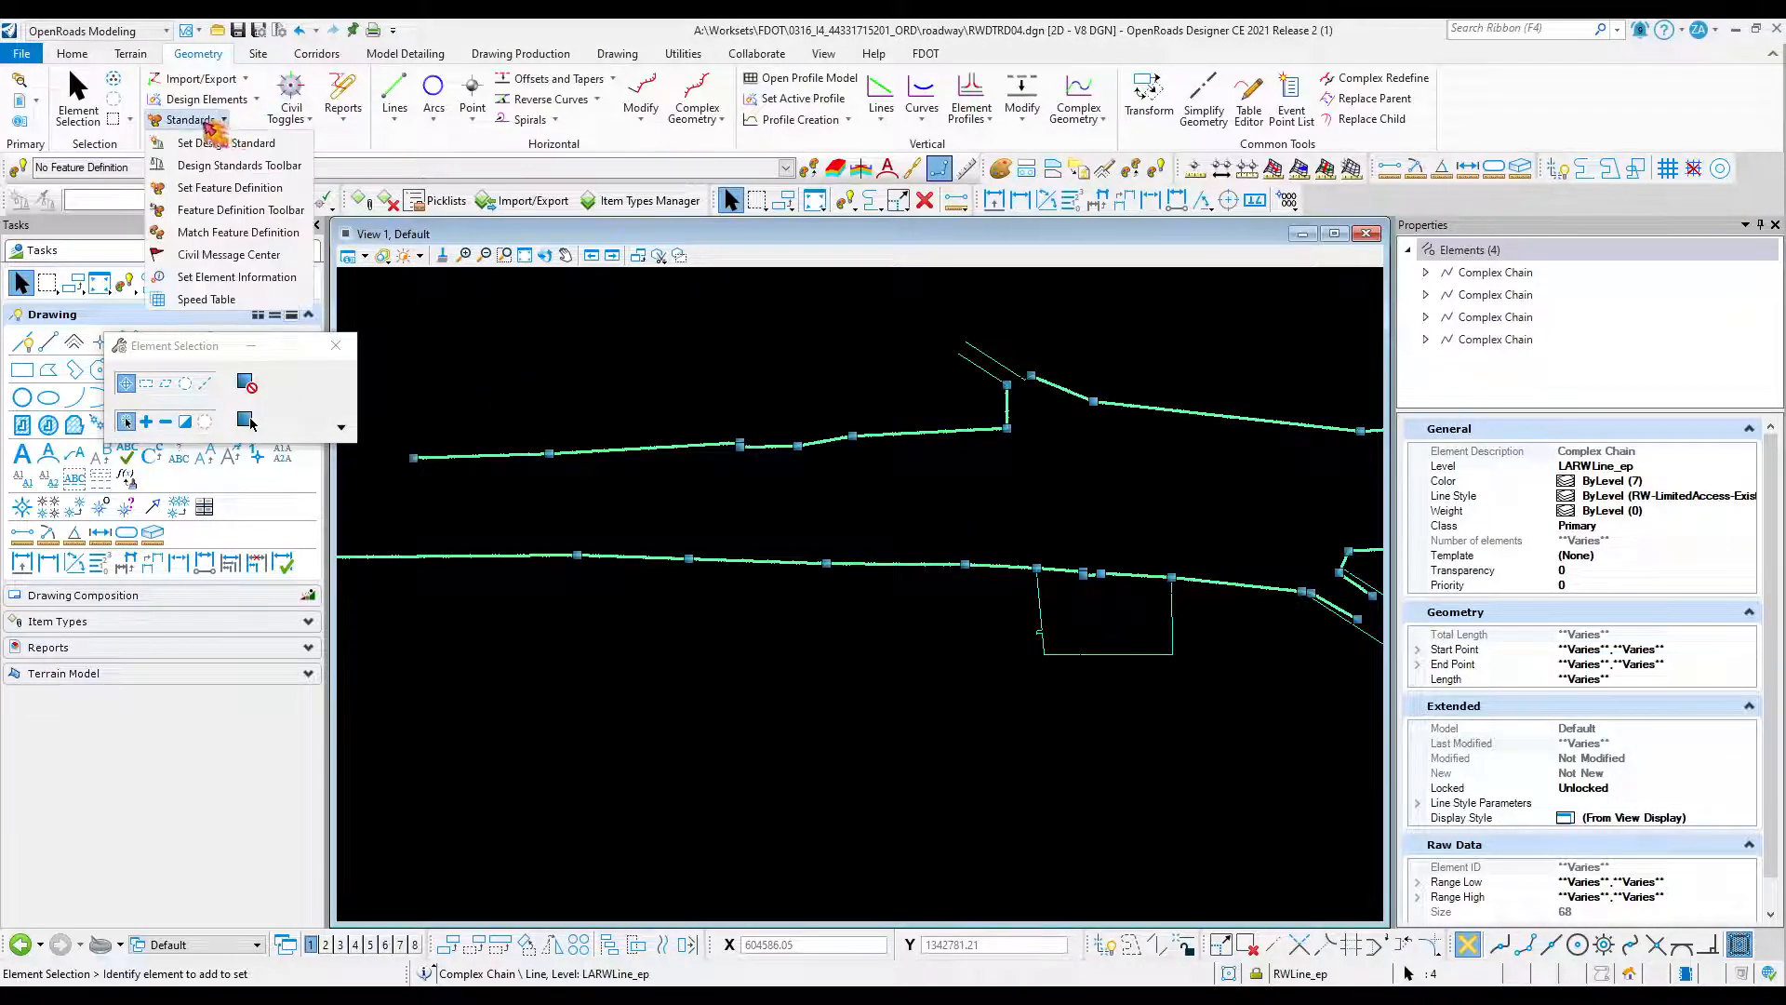
click(230, 187)
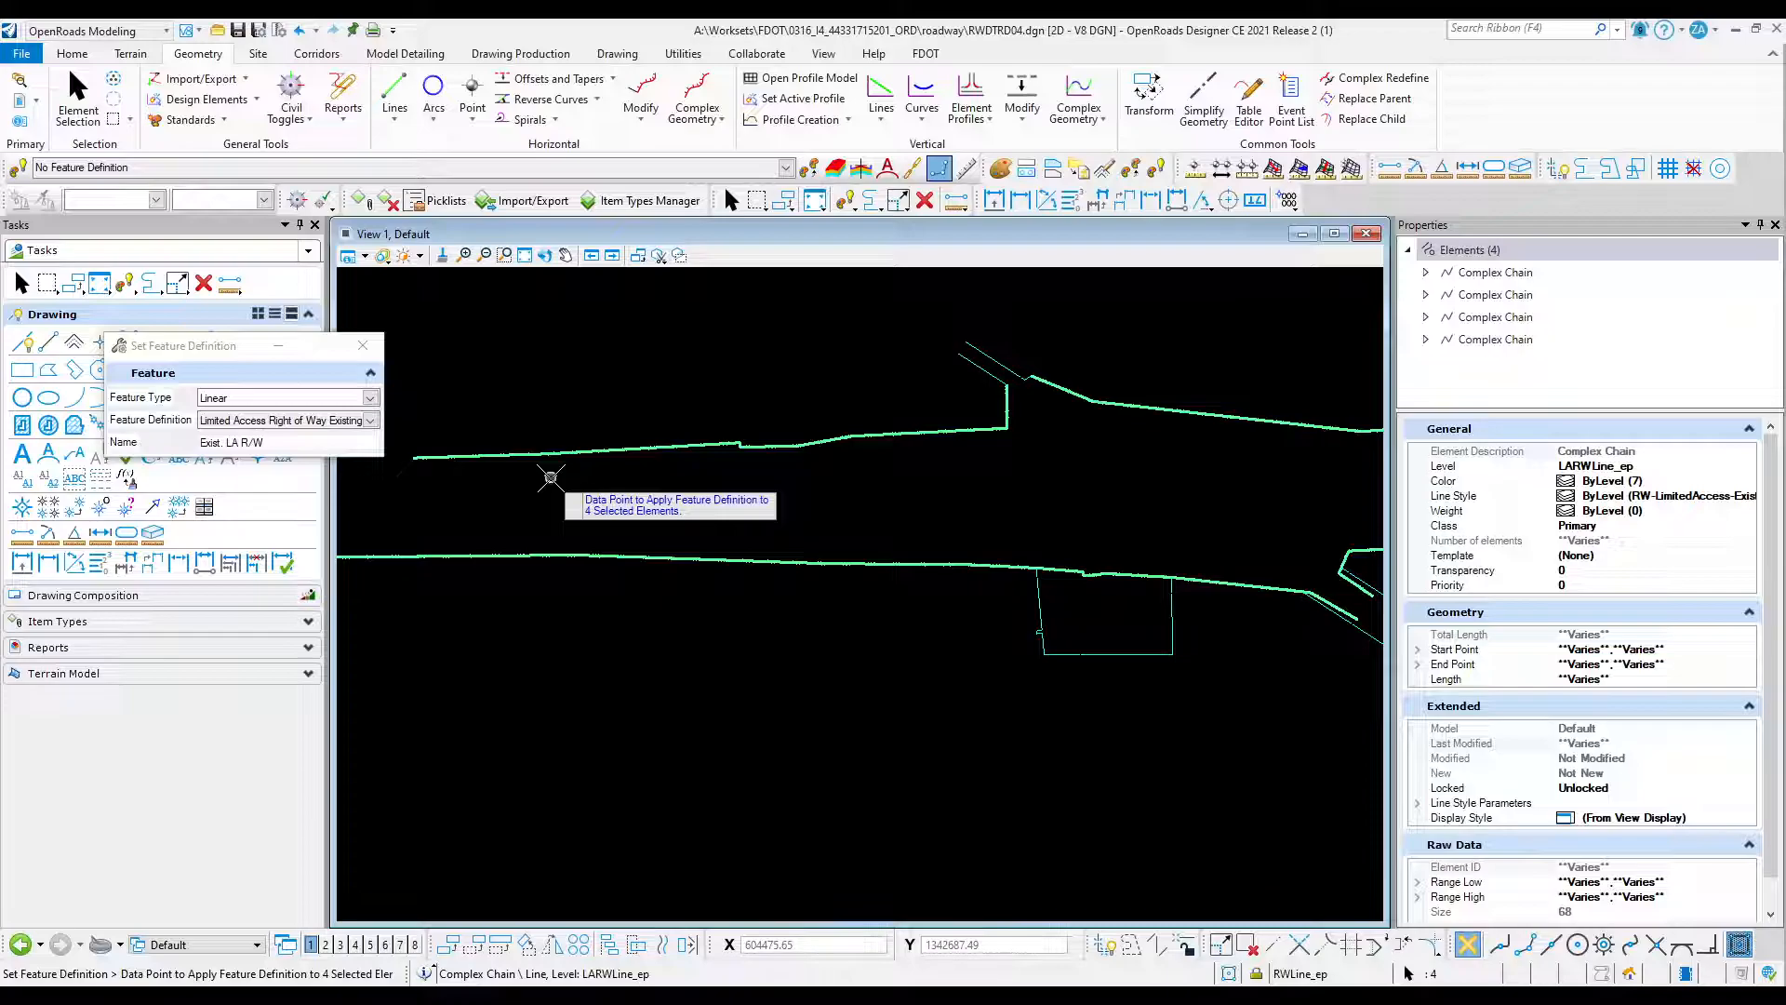
click(609, 527)
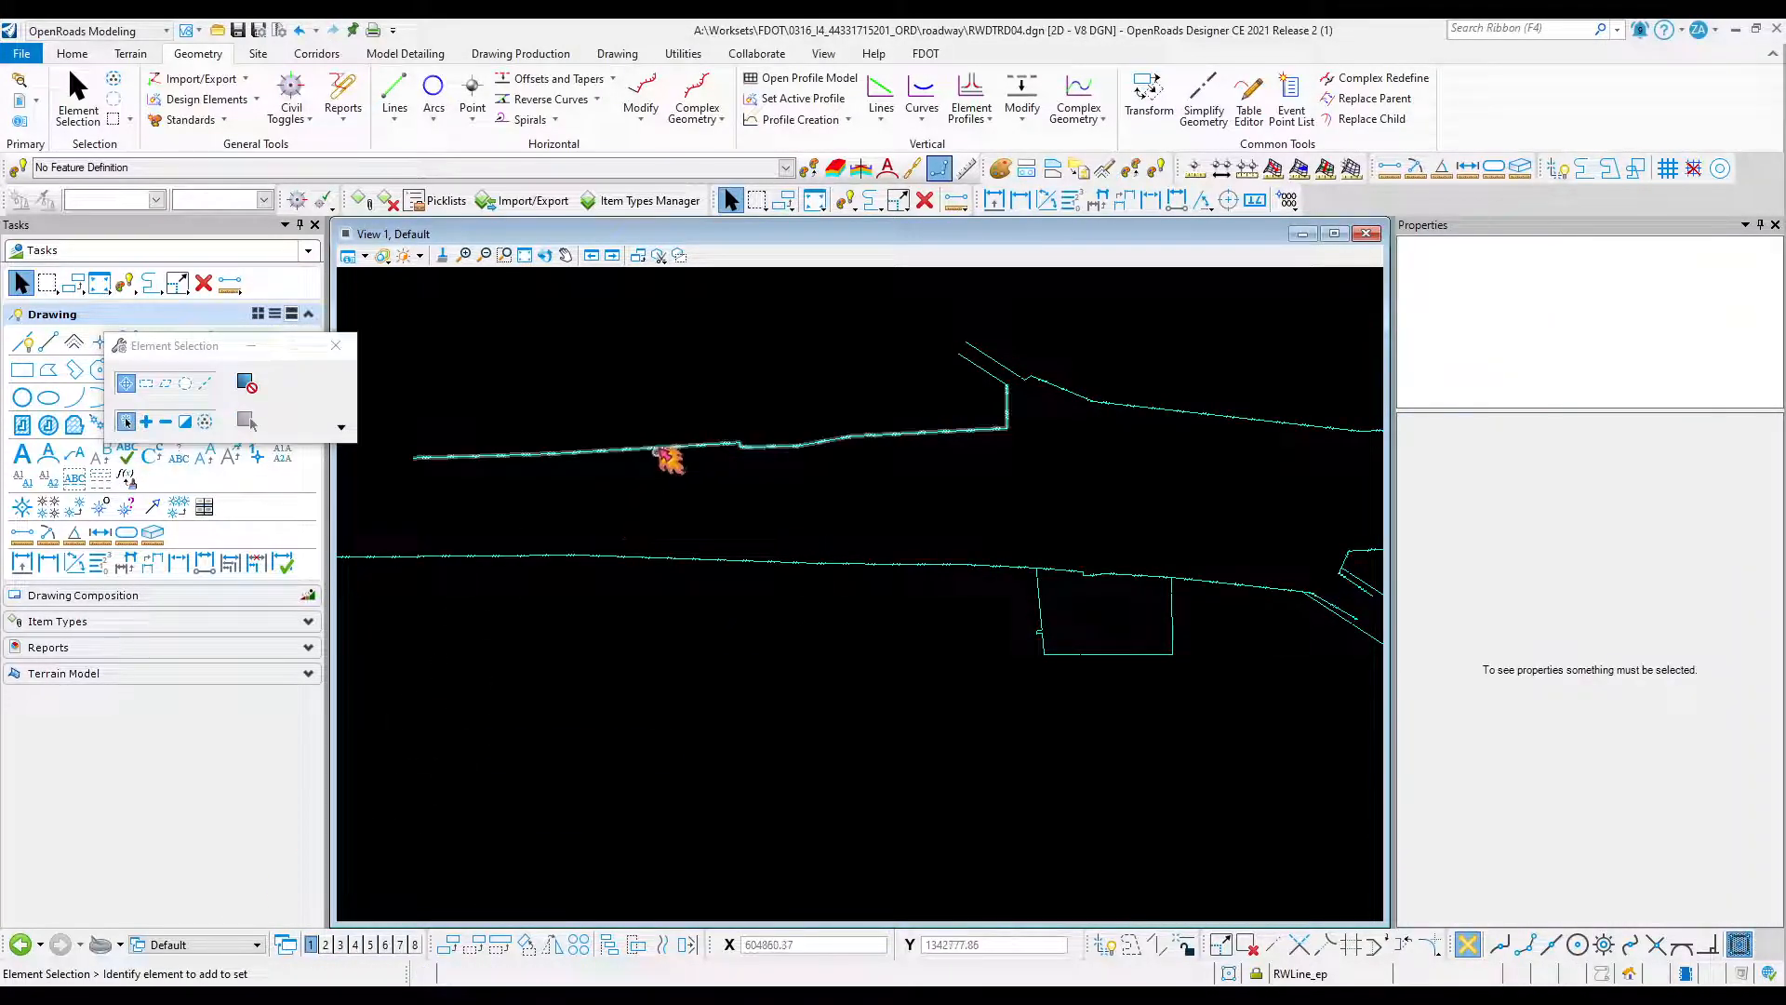
Check the feature definition and feature name of the northwest and southwest limited-access chains, and clear the selection.
click(669, 458)
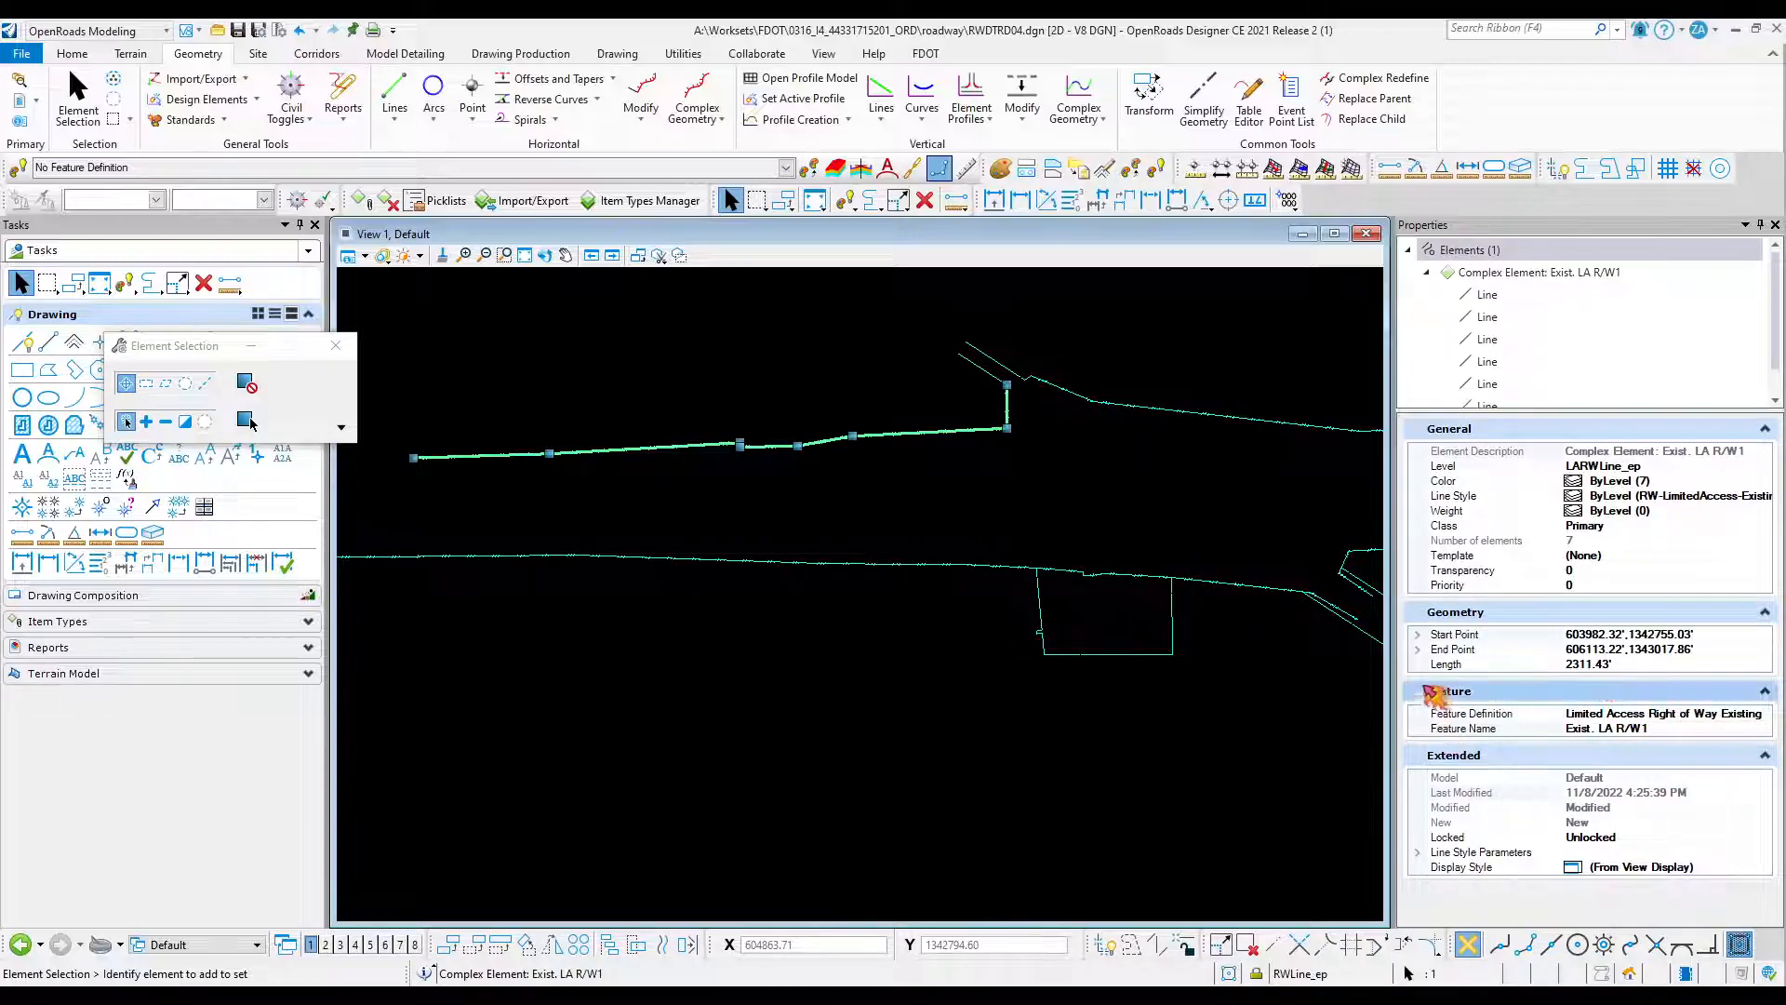
click(945, 567)
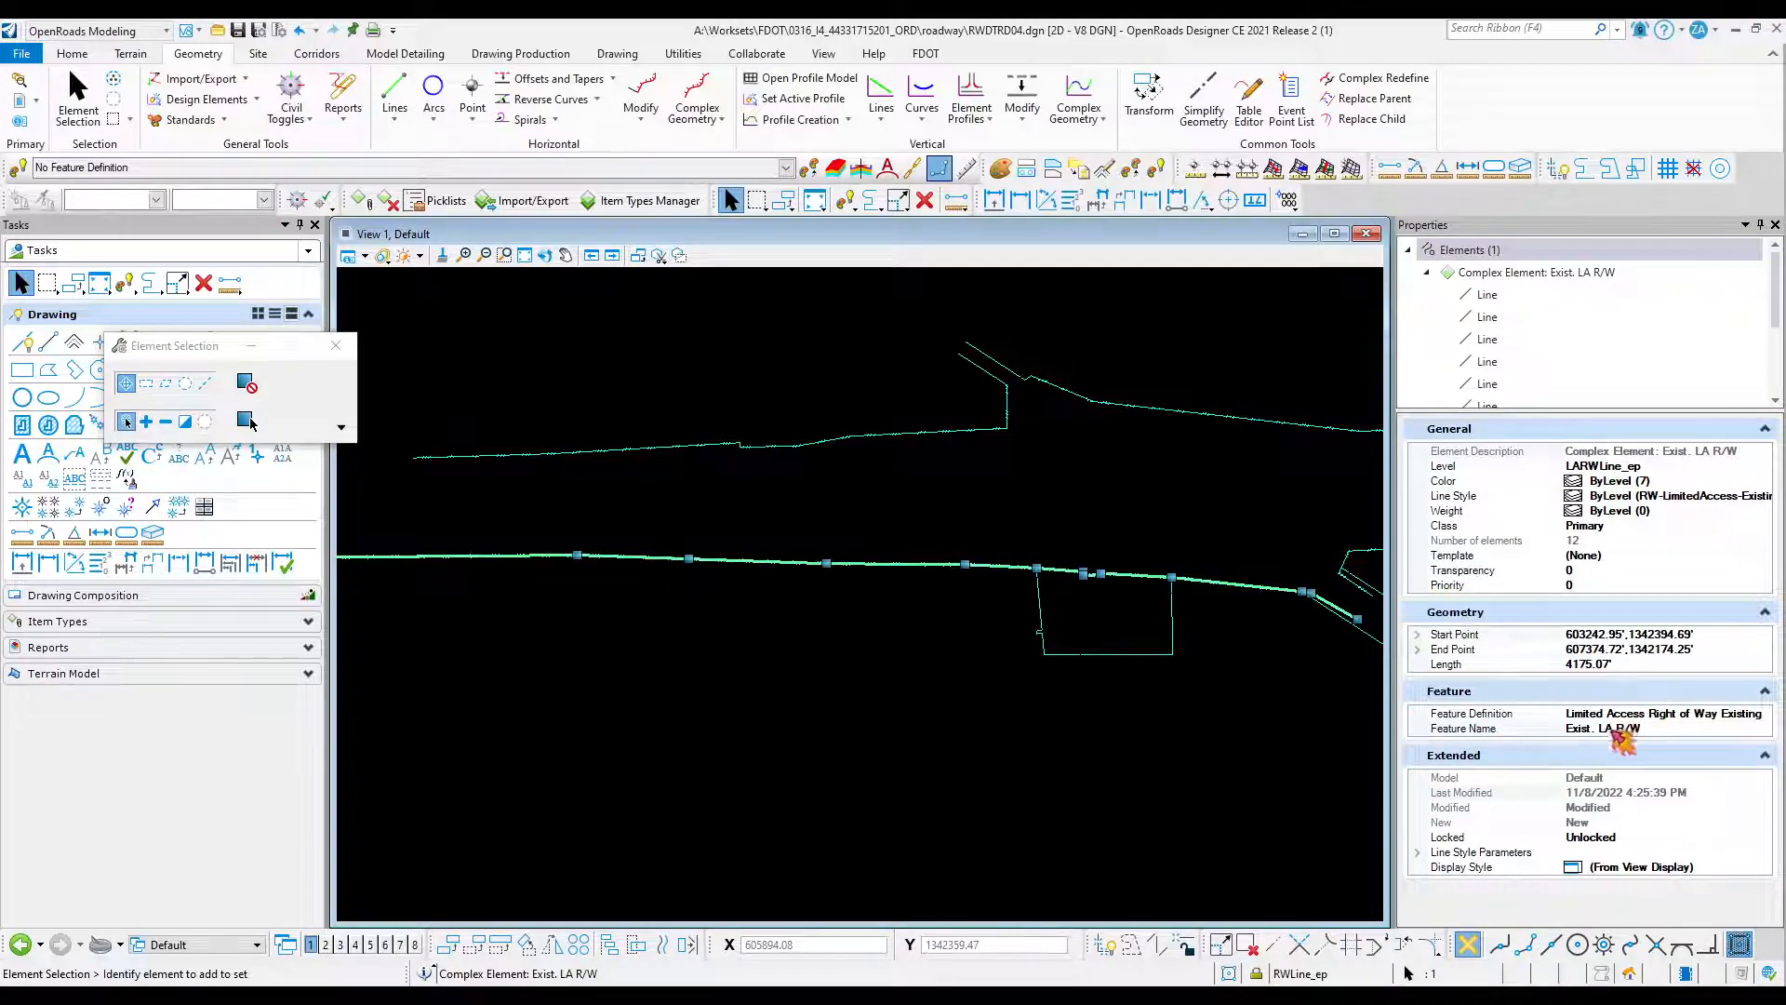
click(814, 628)
Assign the feature definition Right of Way Line Existing to the six crossing-road and parcel complex chains, and check the southeast road's southwest chain.
scroll(967, 391, up, 2)
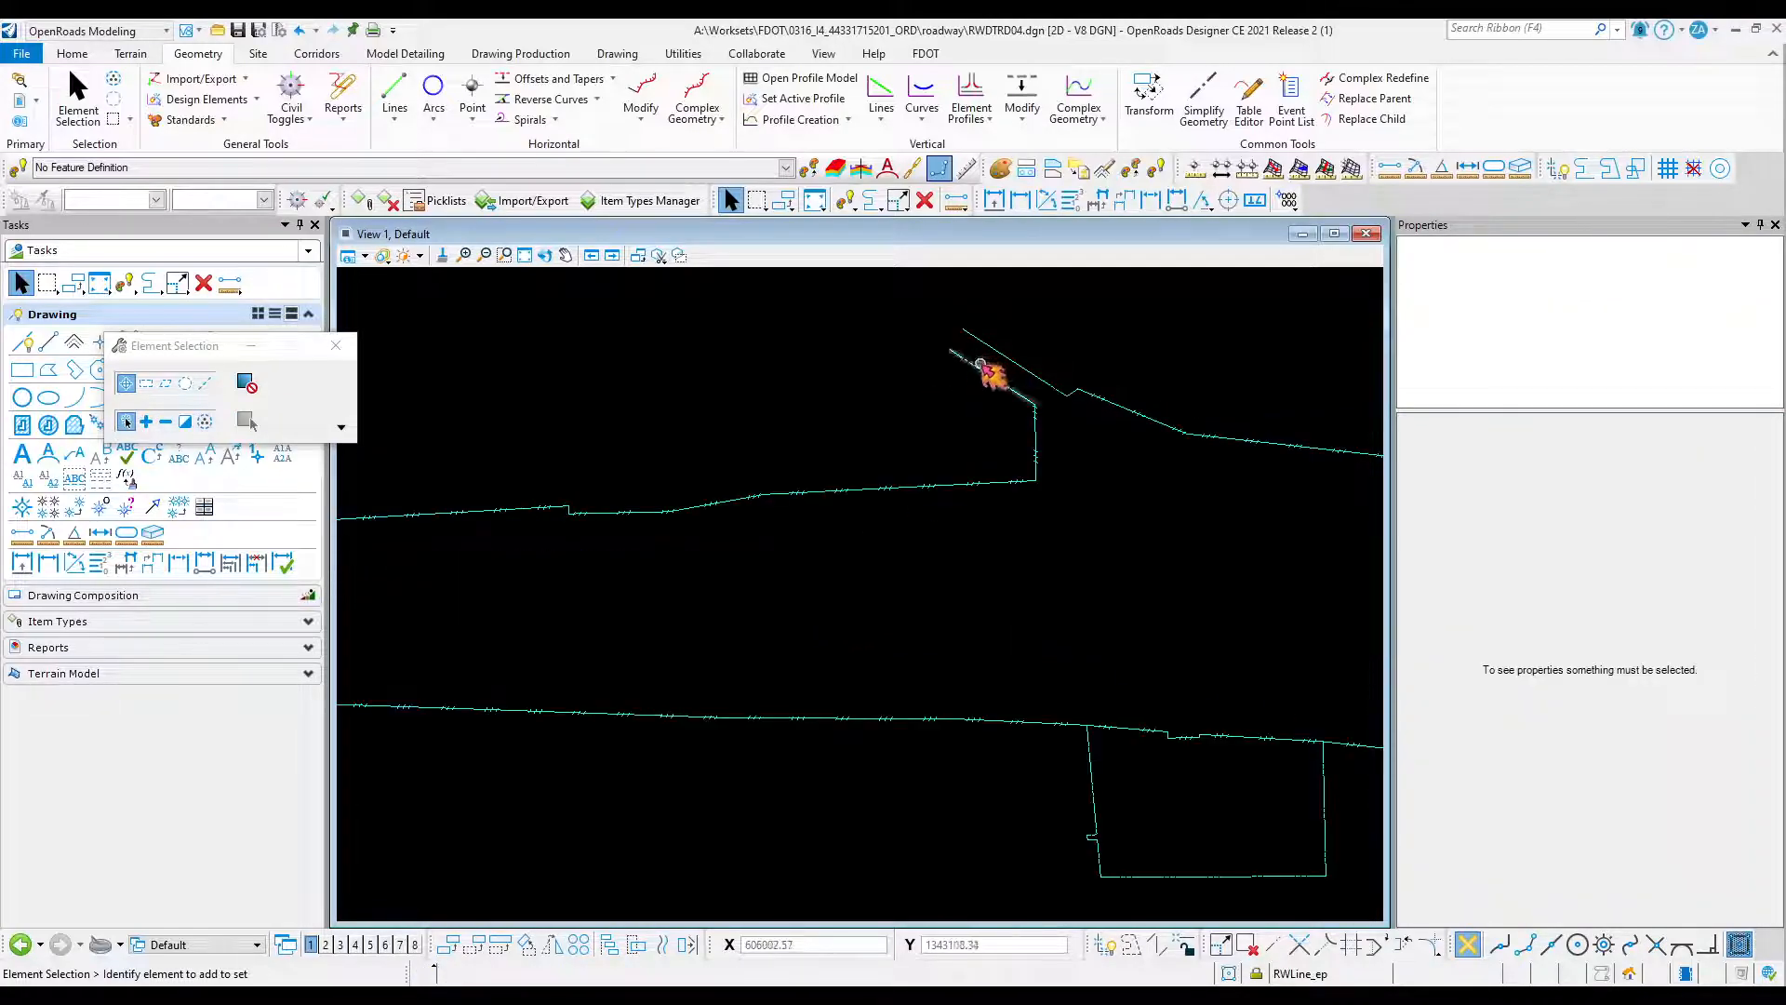
click(986, 367)
scroll(907, 363, down, 3)
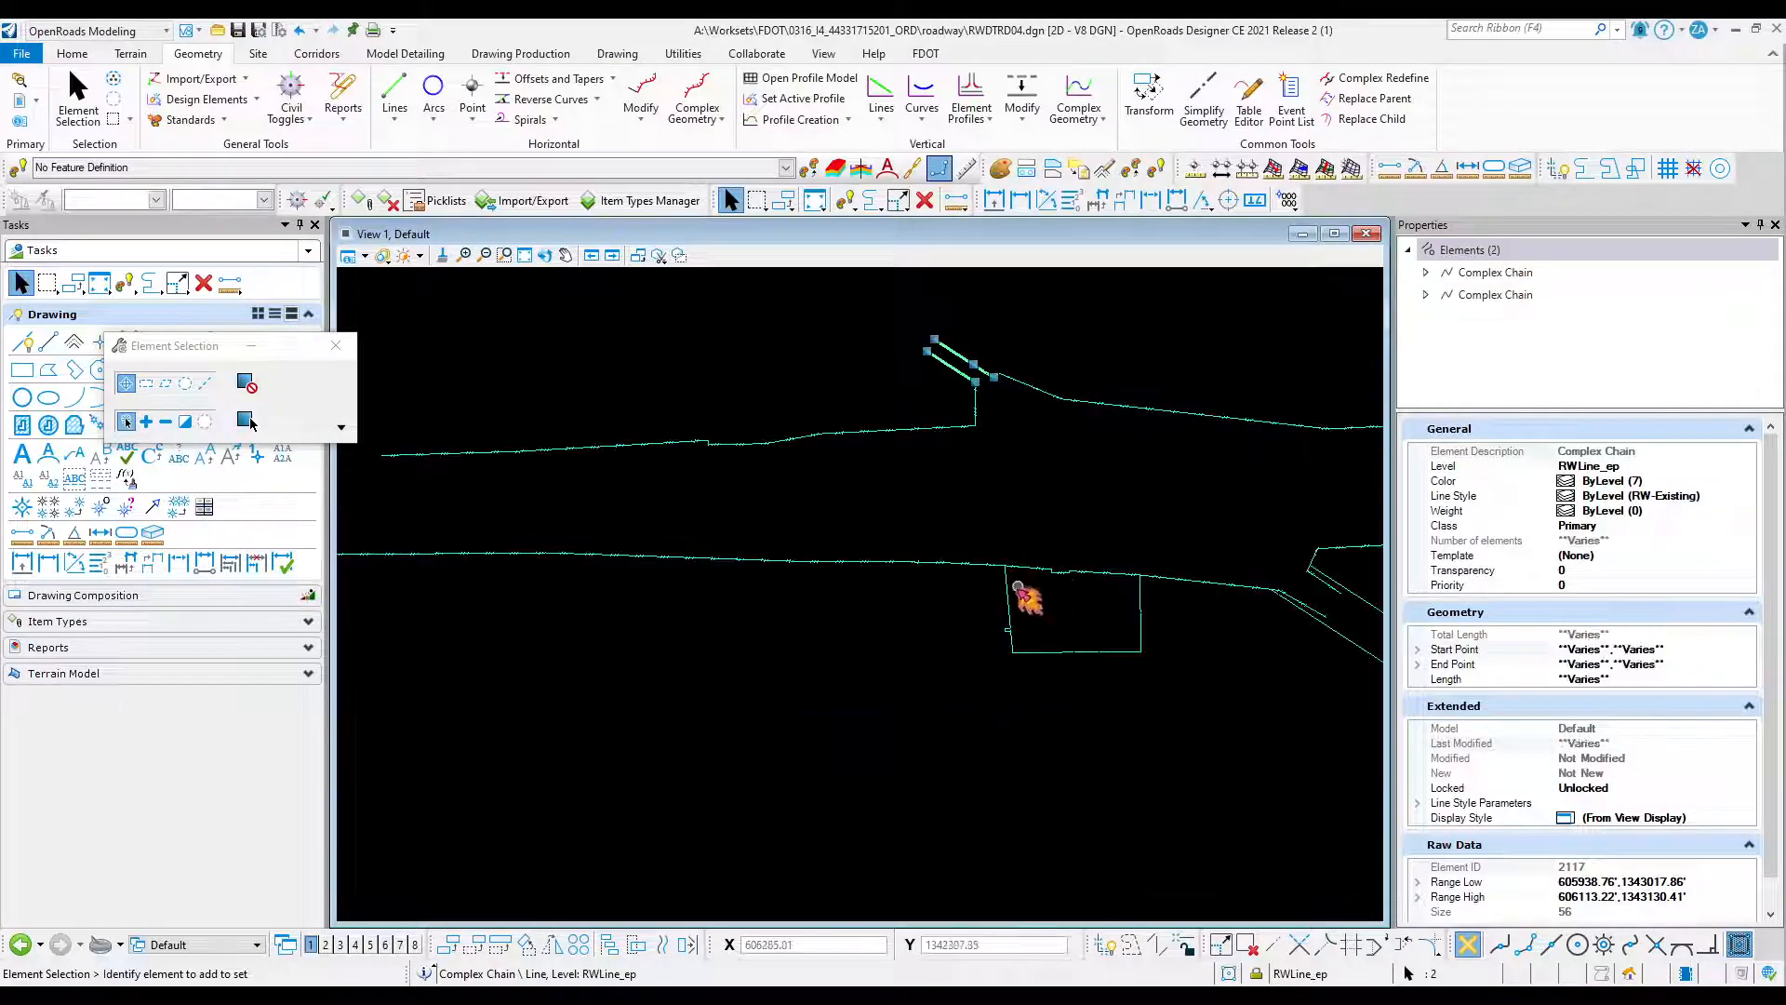
scroll(1017, 584, up, 2)
click(1014, 584)
scroll(850, 658, down, 5)
scroll(986, 646, up, 3)
click(946, 662)
scroll(1009, 630, down, 2)
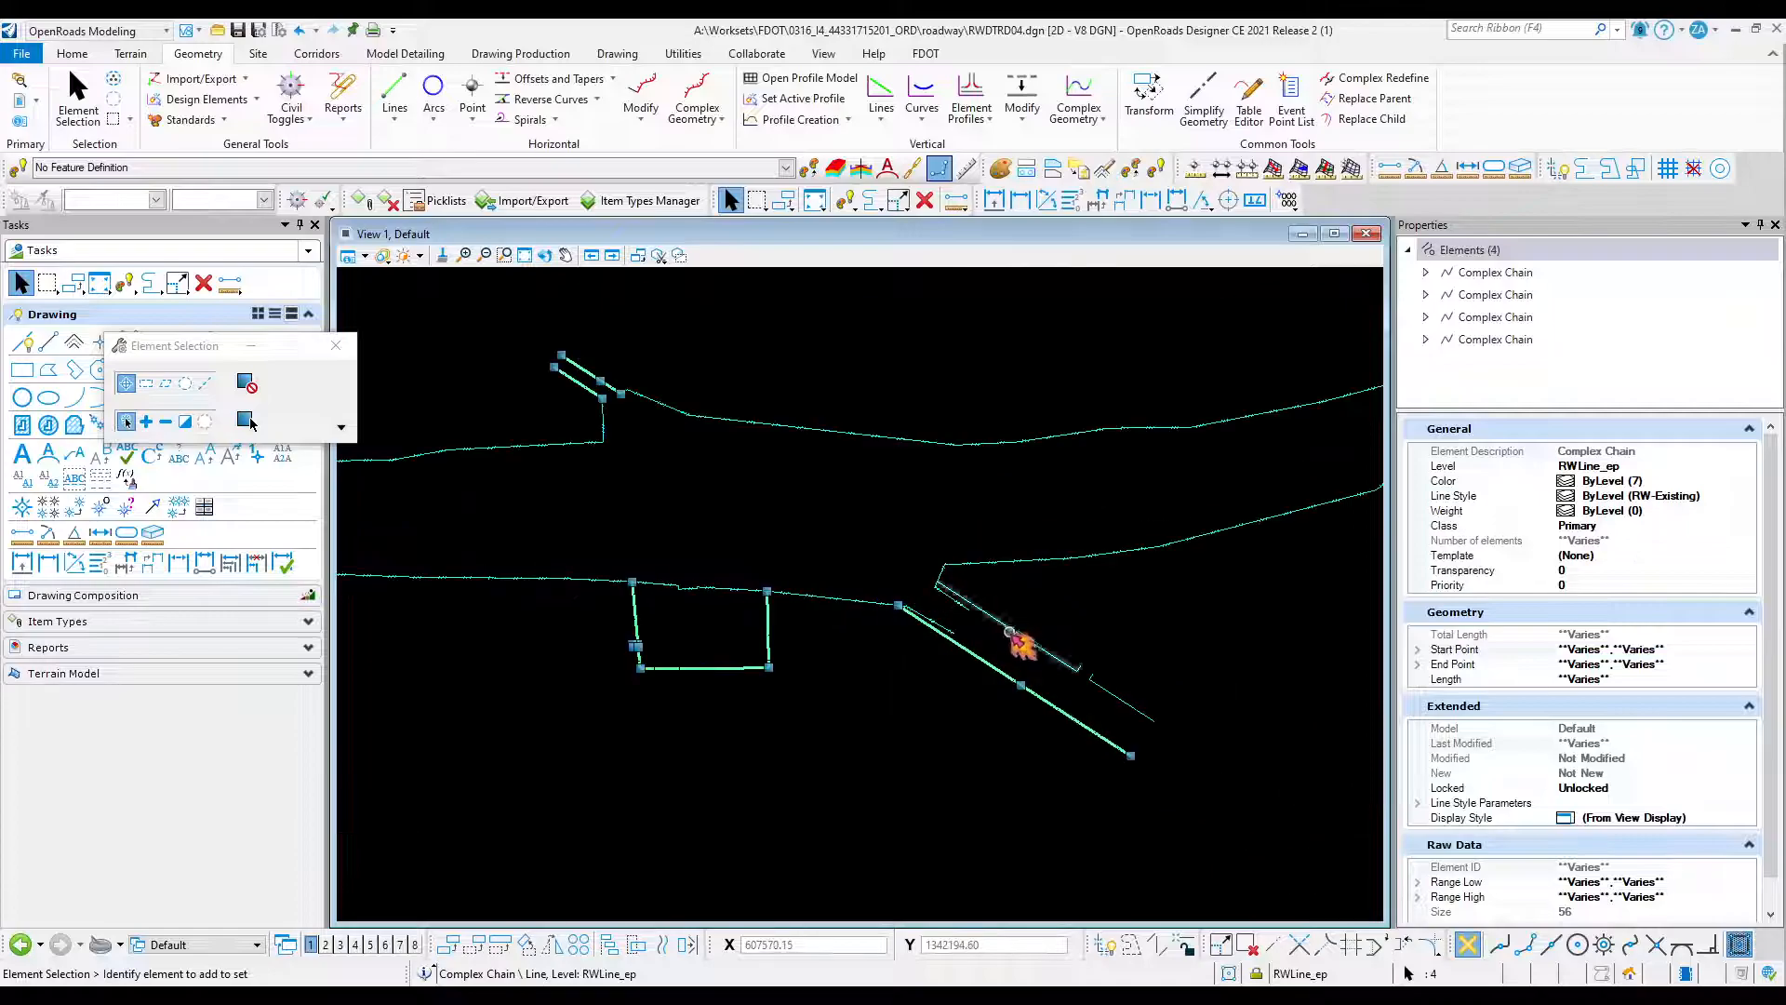
scroll(1079, 675, up, 3)
click(1148, 712)
scroll(1150, 716, down, 5)
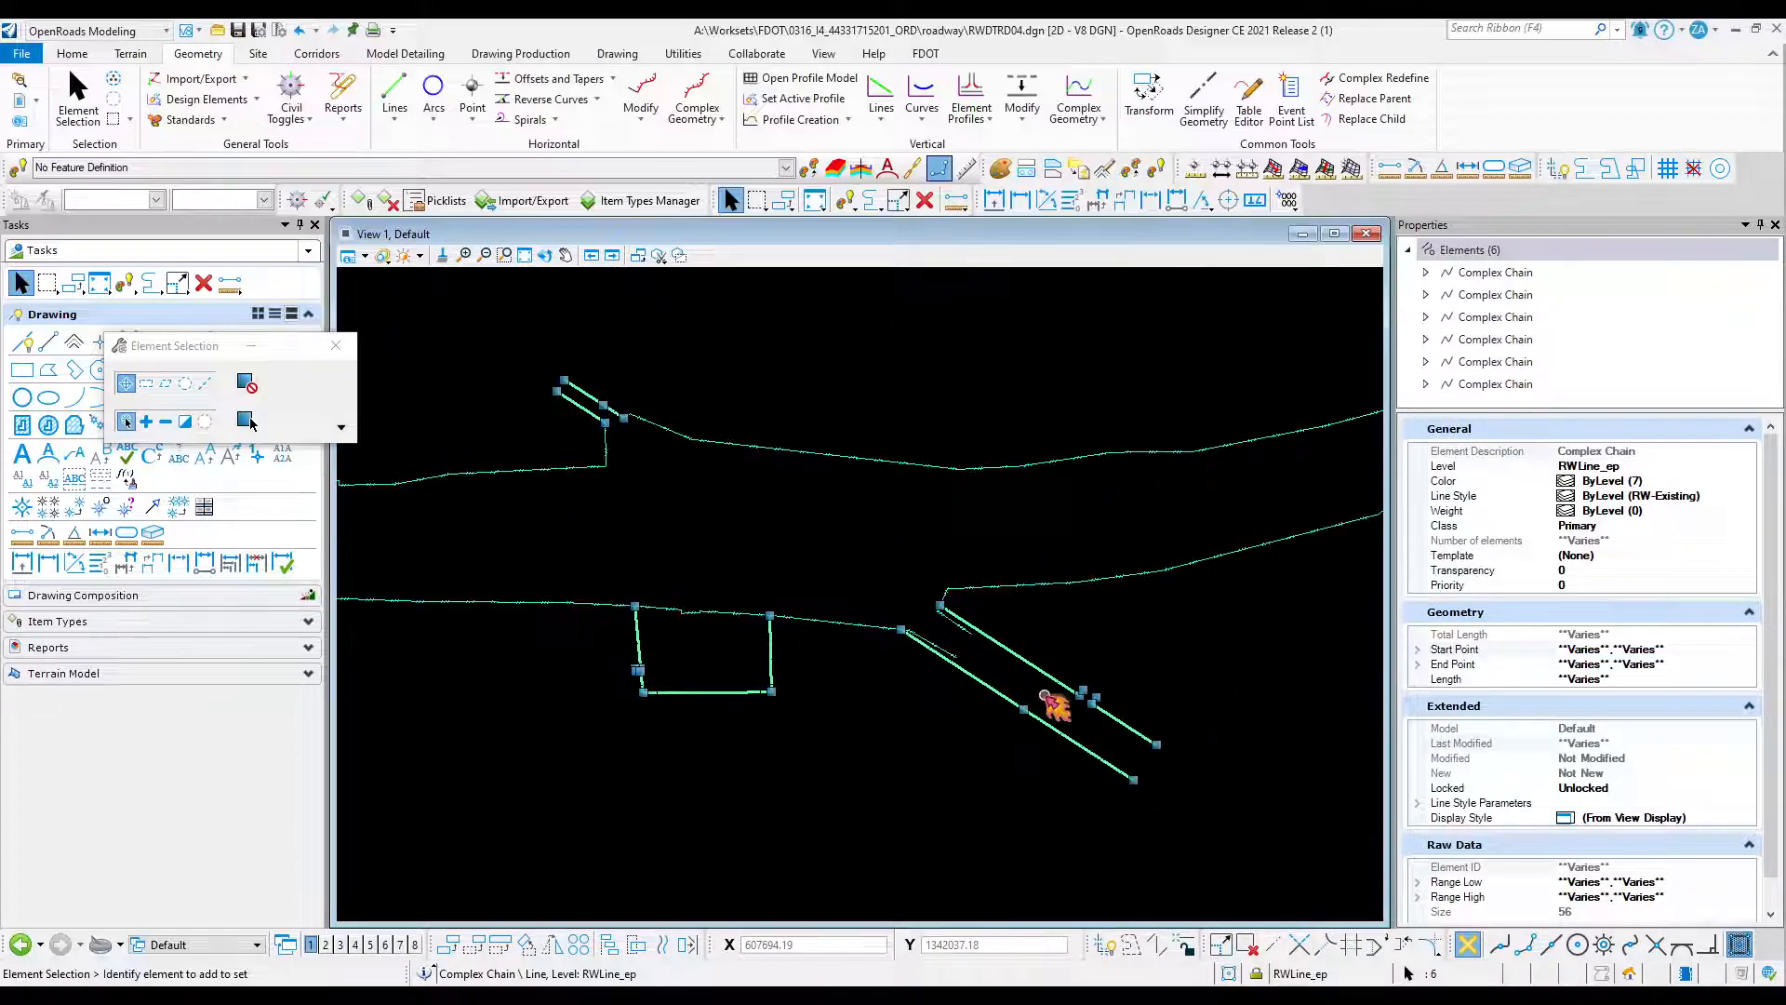
click(996, 649)
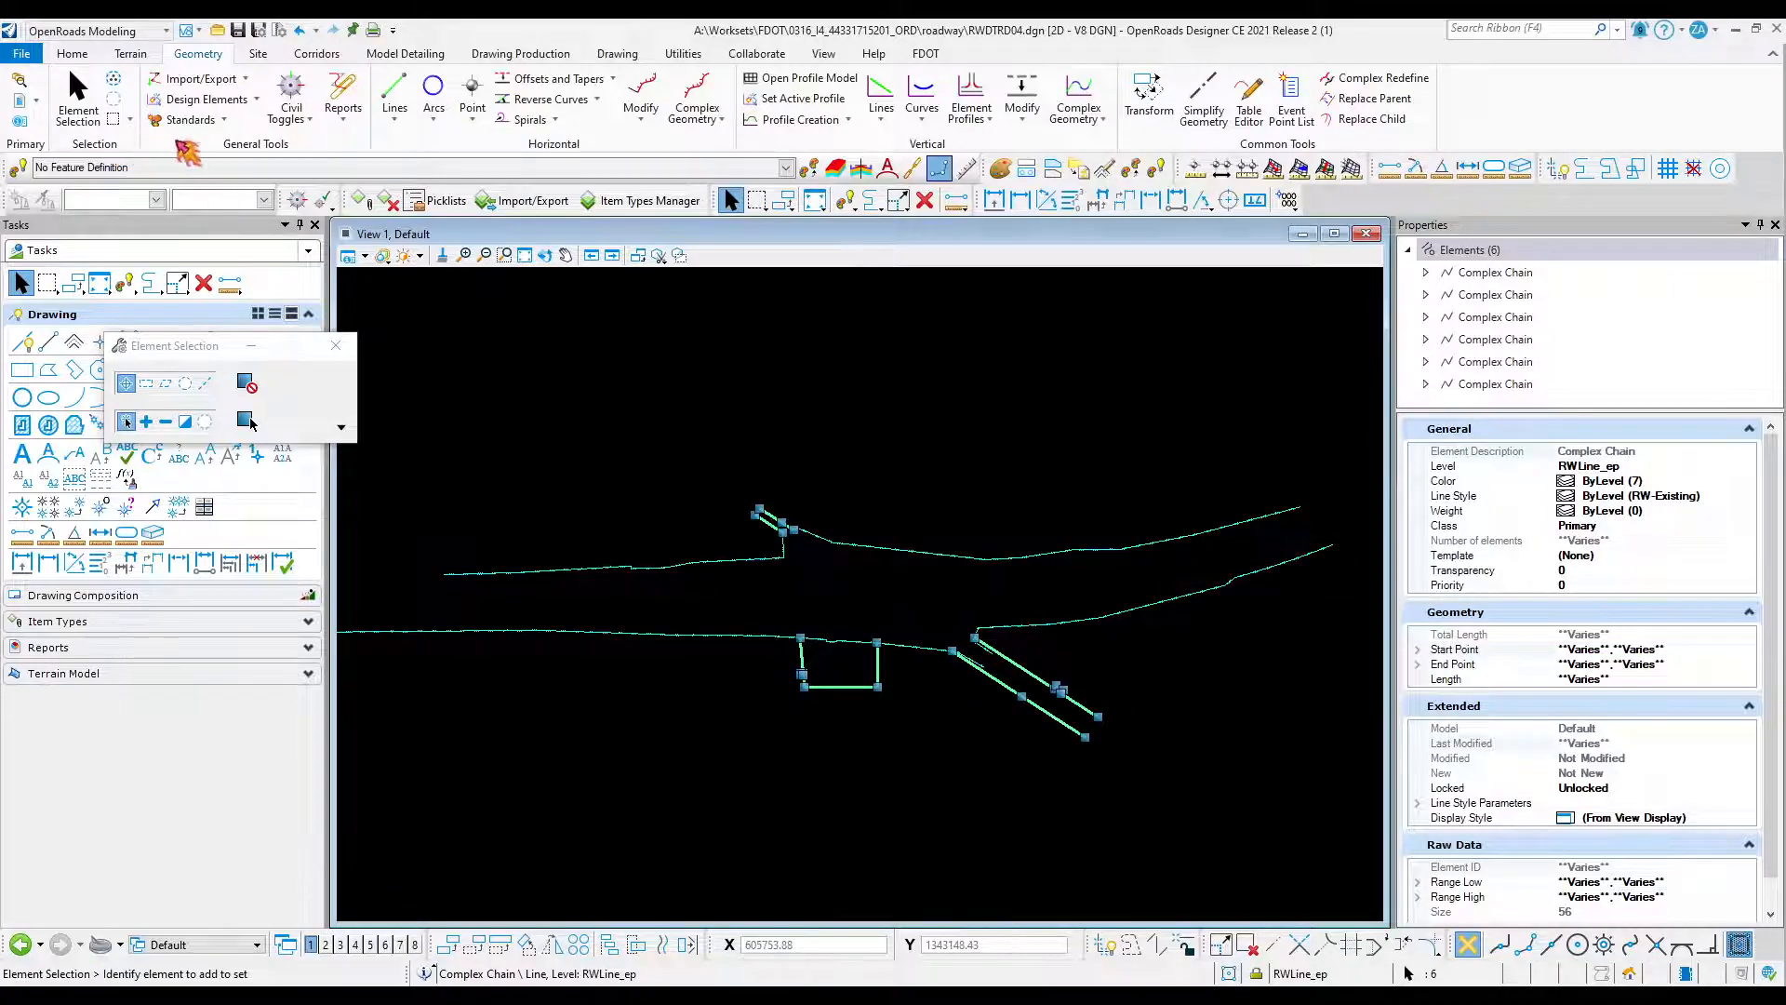
click(227, 121)
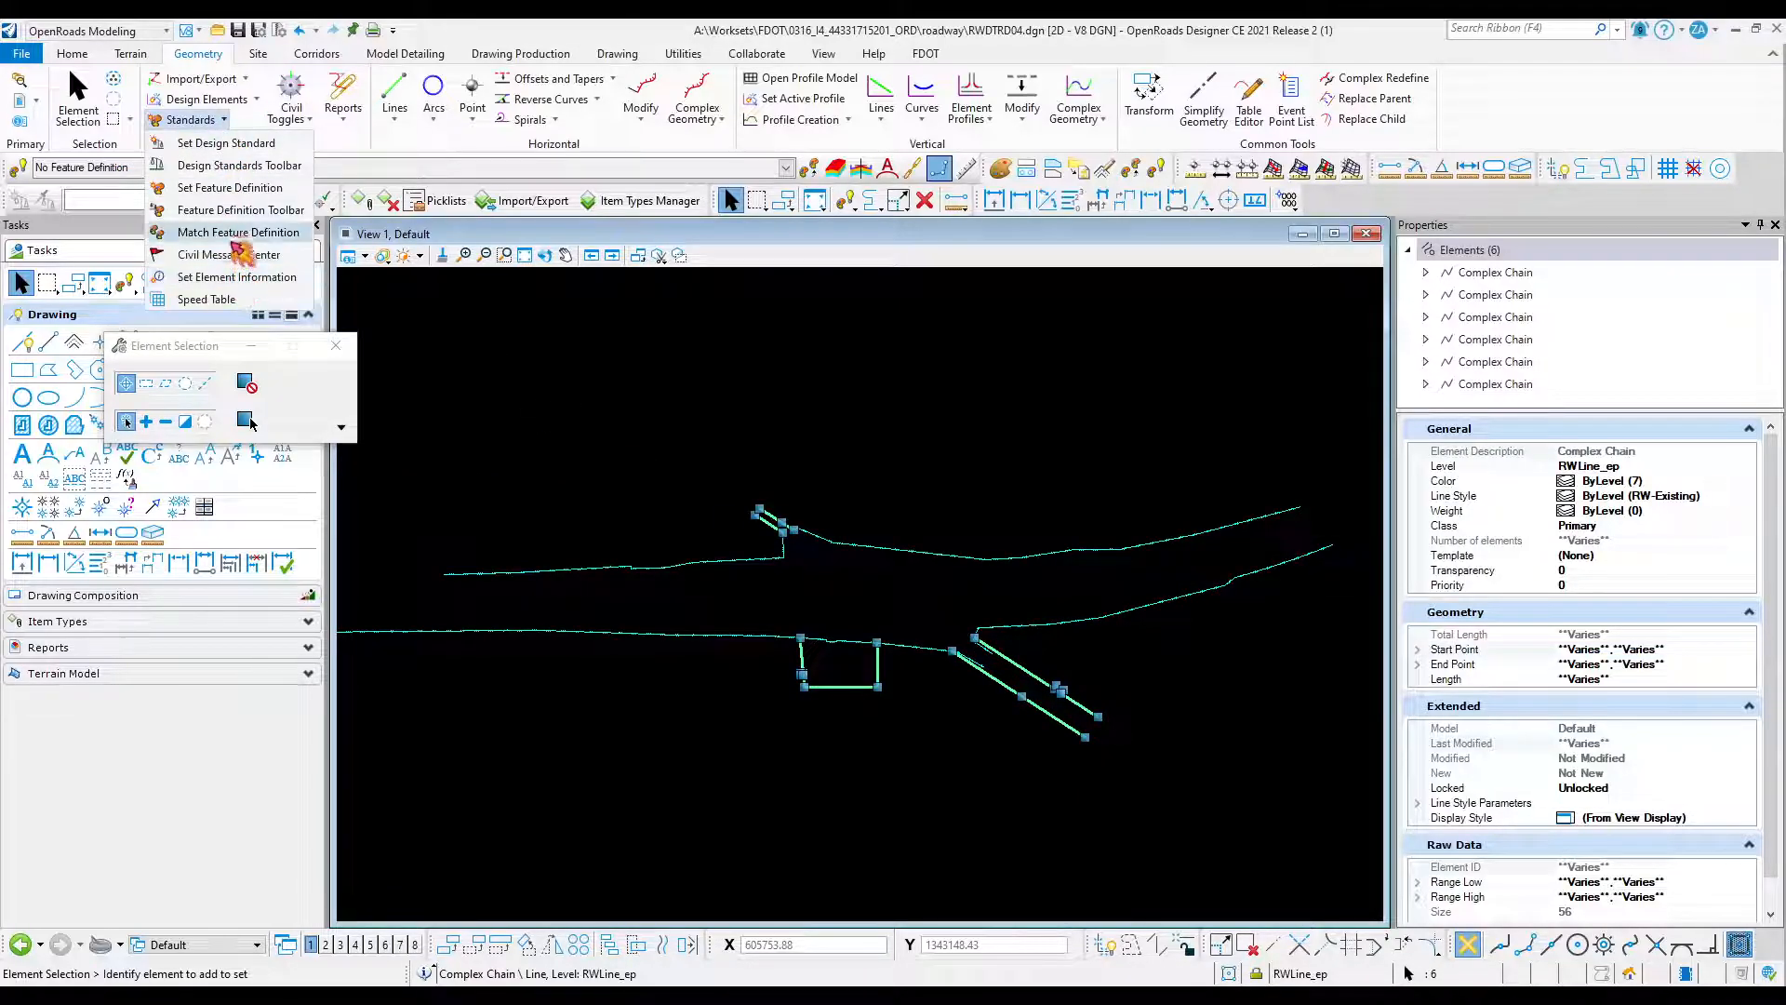
click(229, 187)
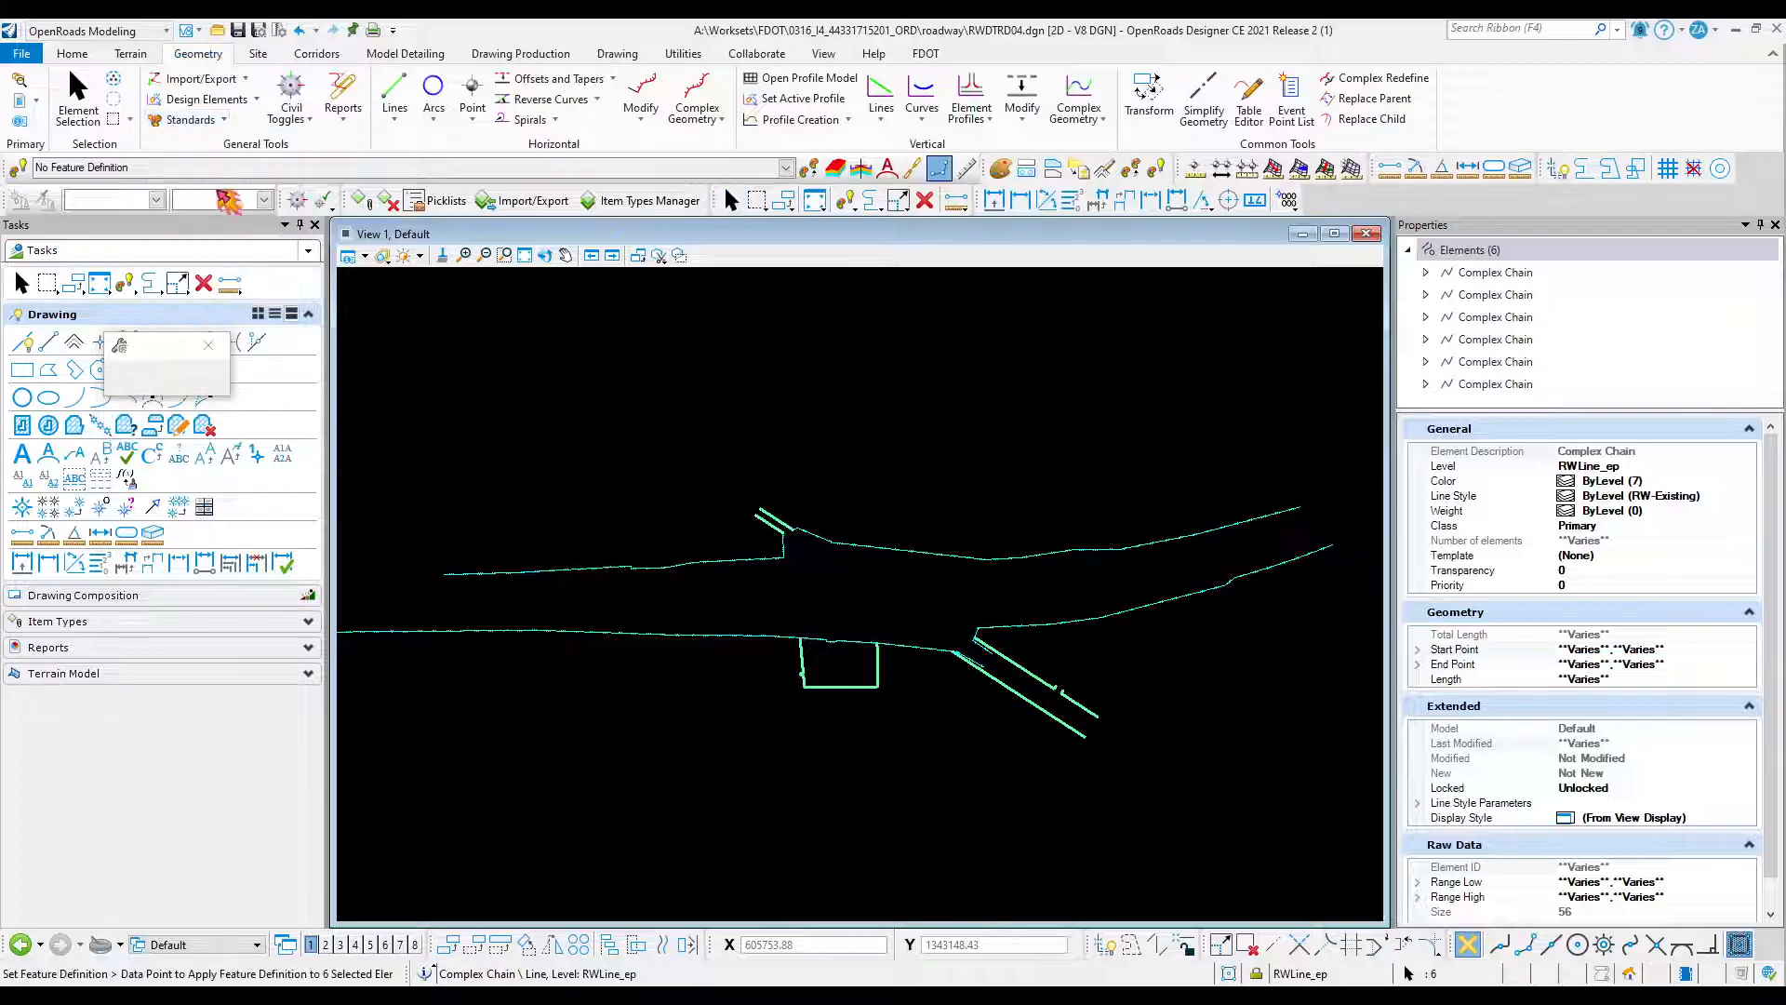
click(370, 420)
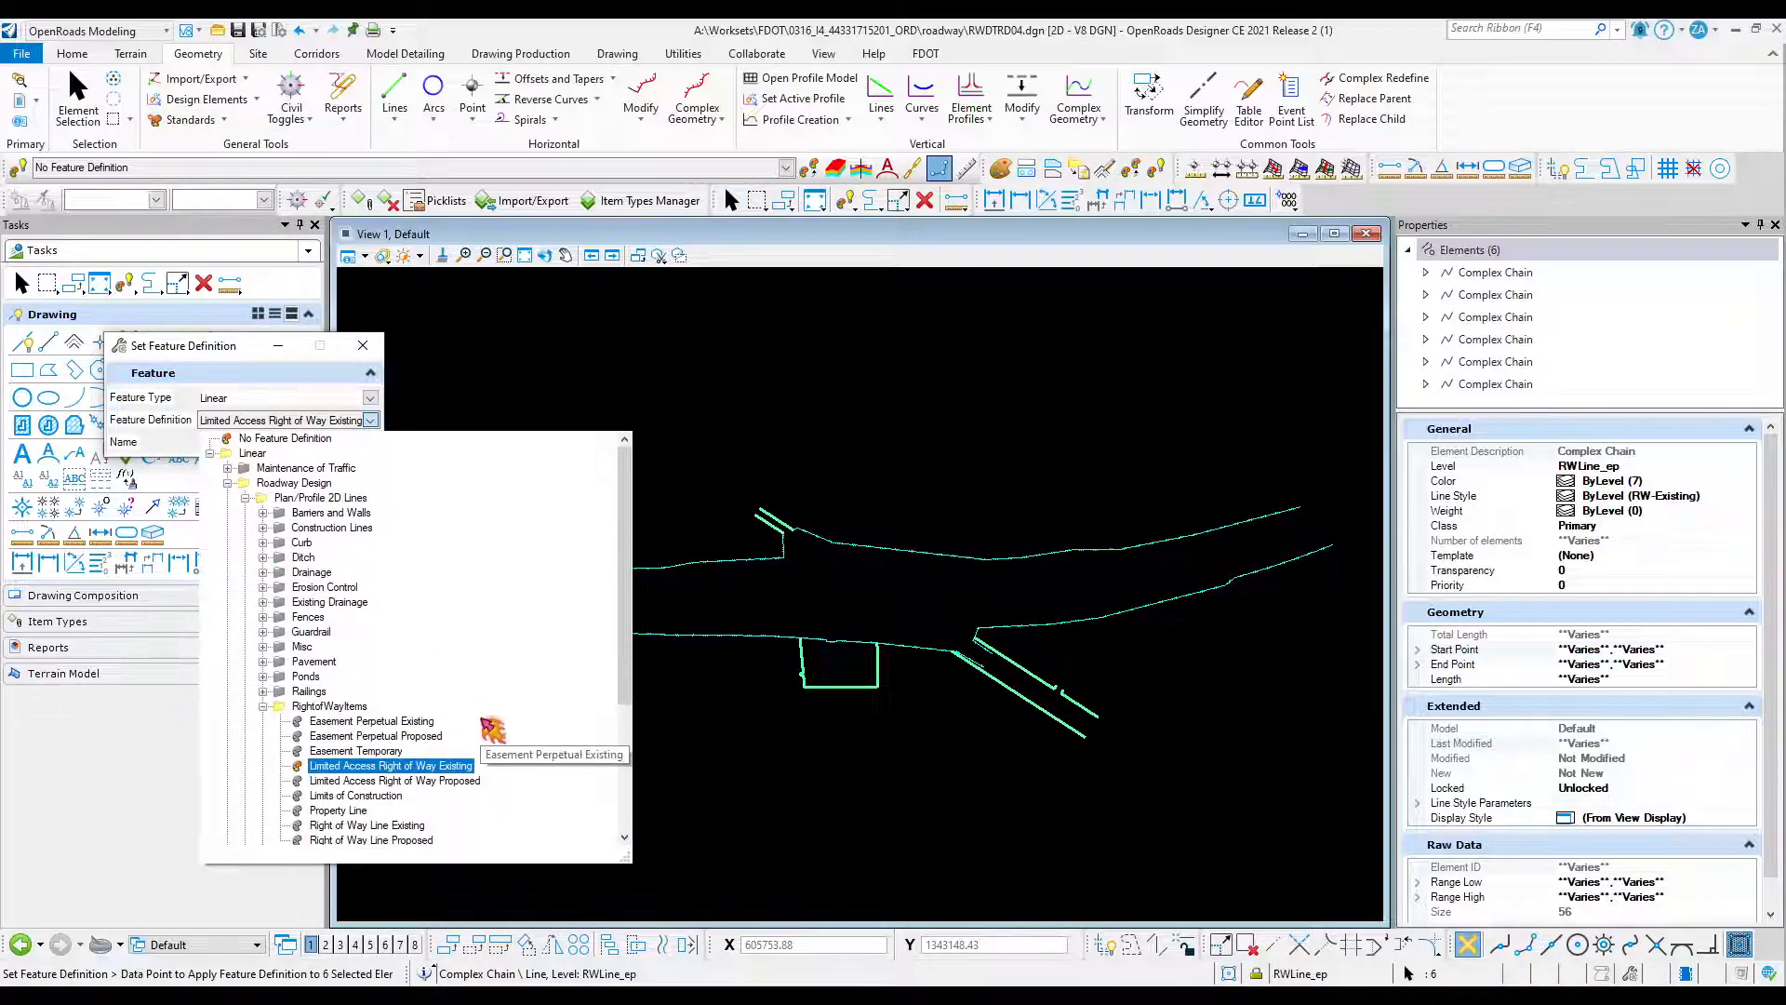
scroll(472, 806, down, 1)
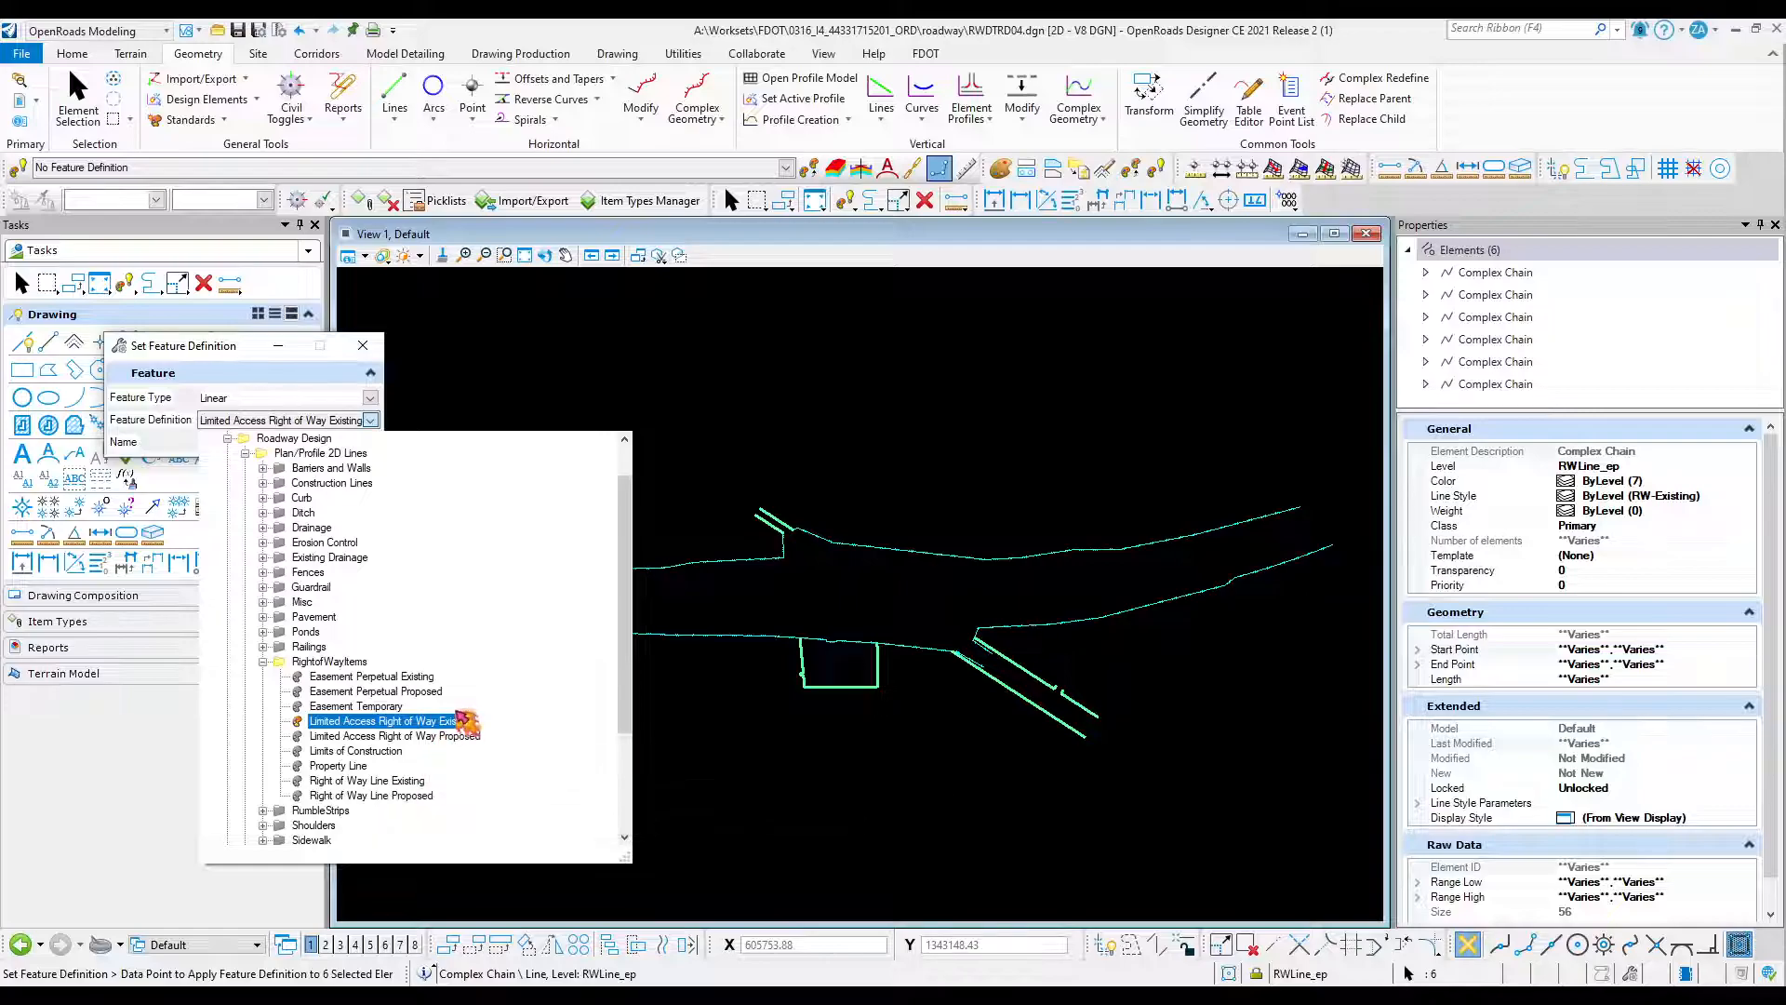
click(376, 782)
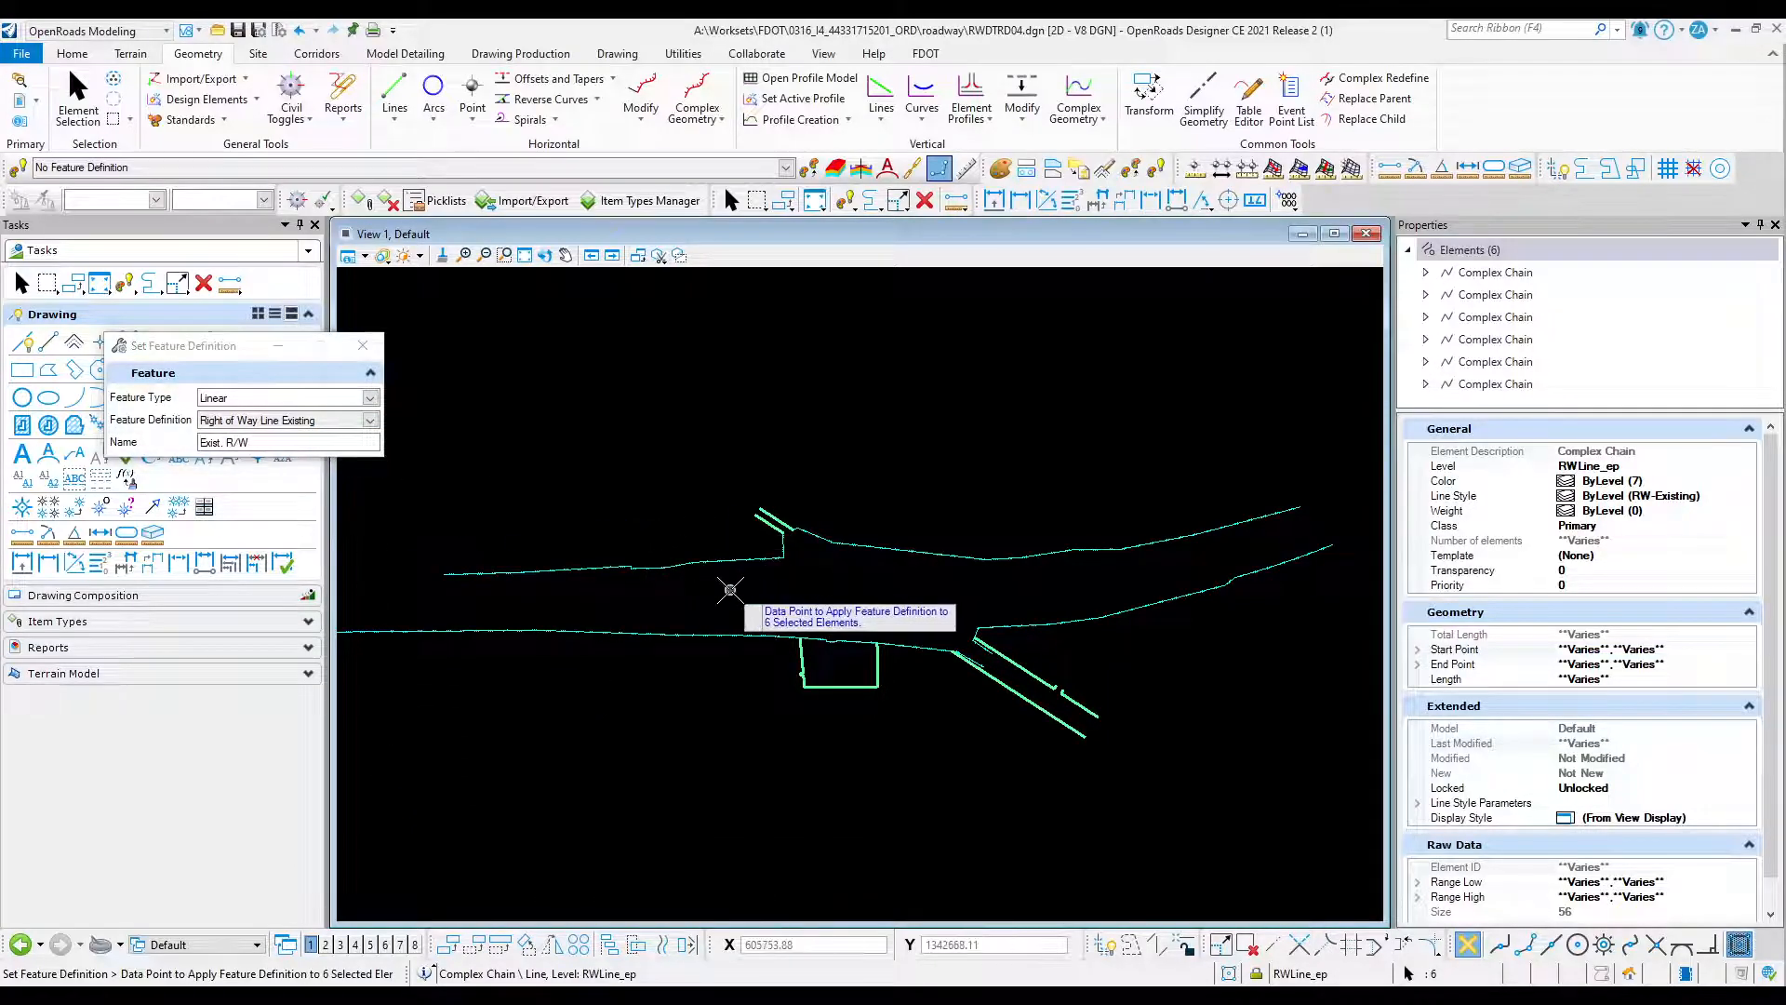
click(907, 693)
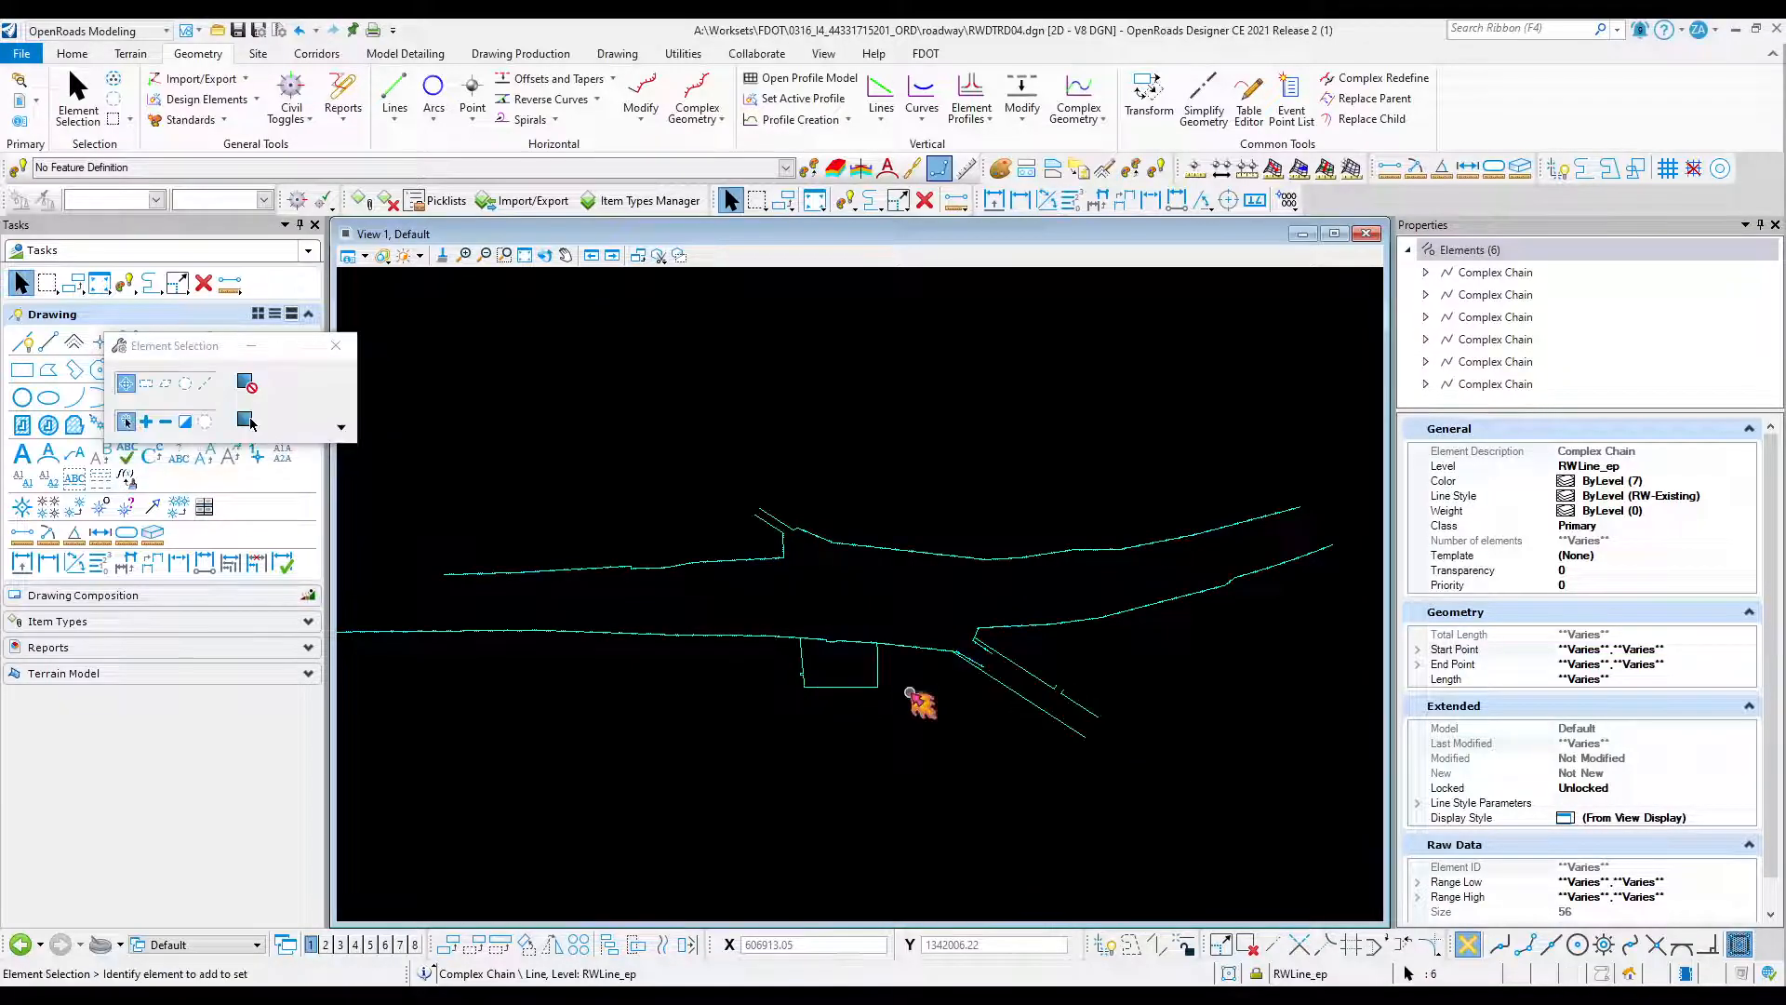
click(1009, 691)
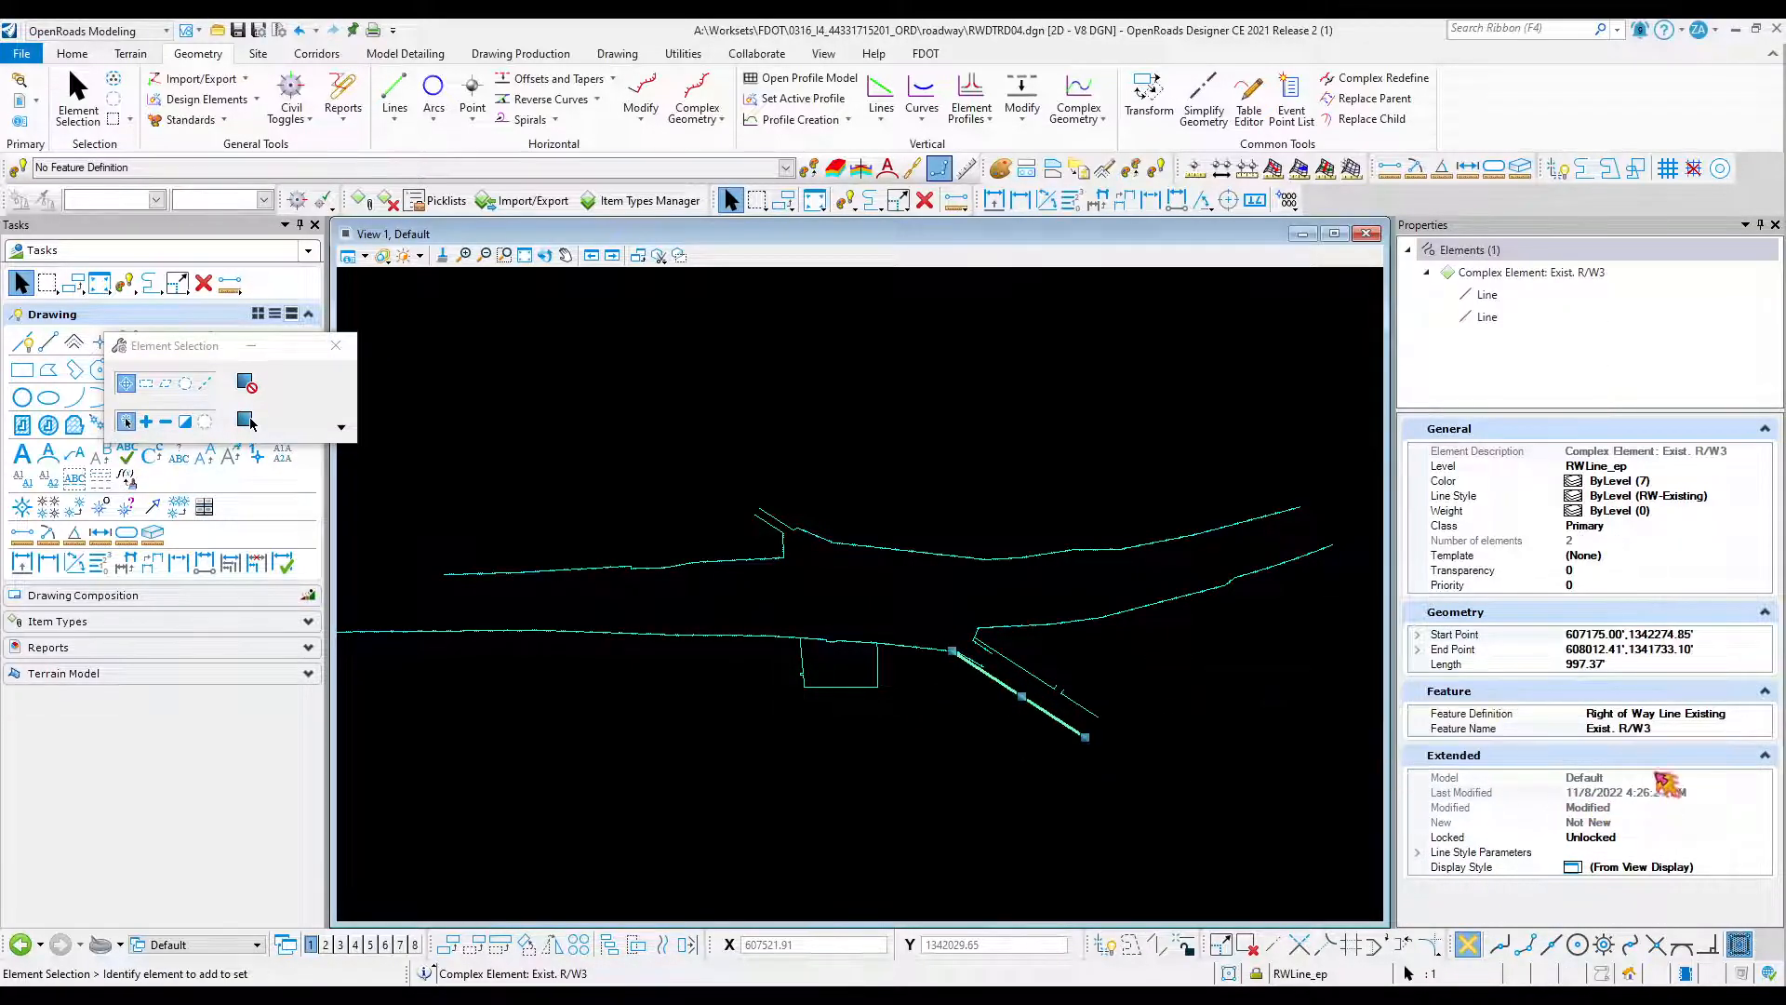
click(1064, 657)
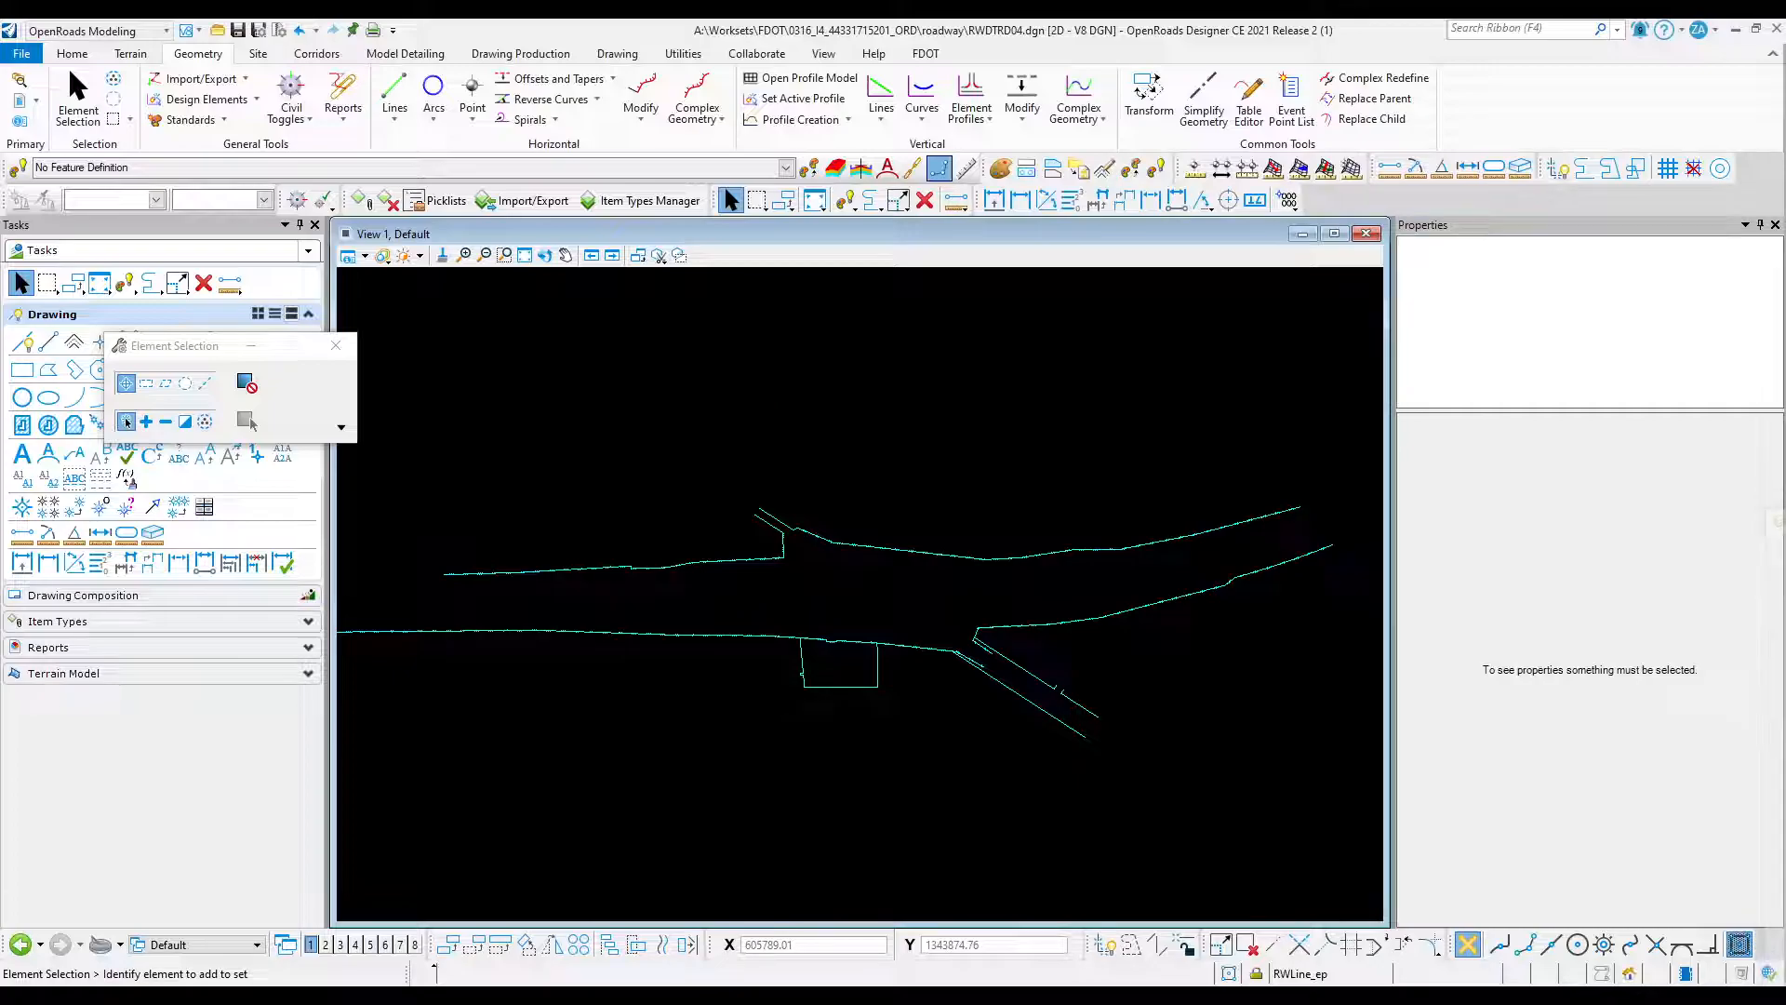
Choose GDTMRD01.dgn from the project's Survey folder as a new reference attachment.
drag(1785, 372, 1229, 263)
click(1101, 309)
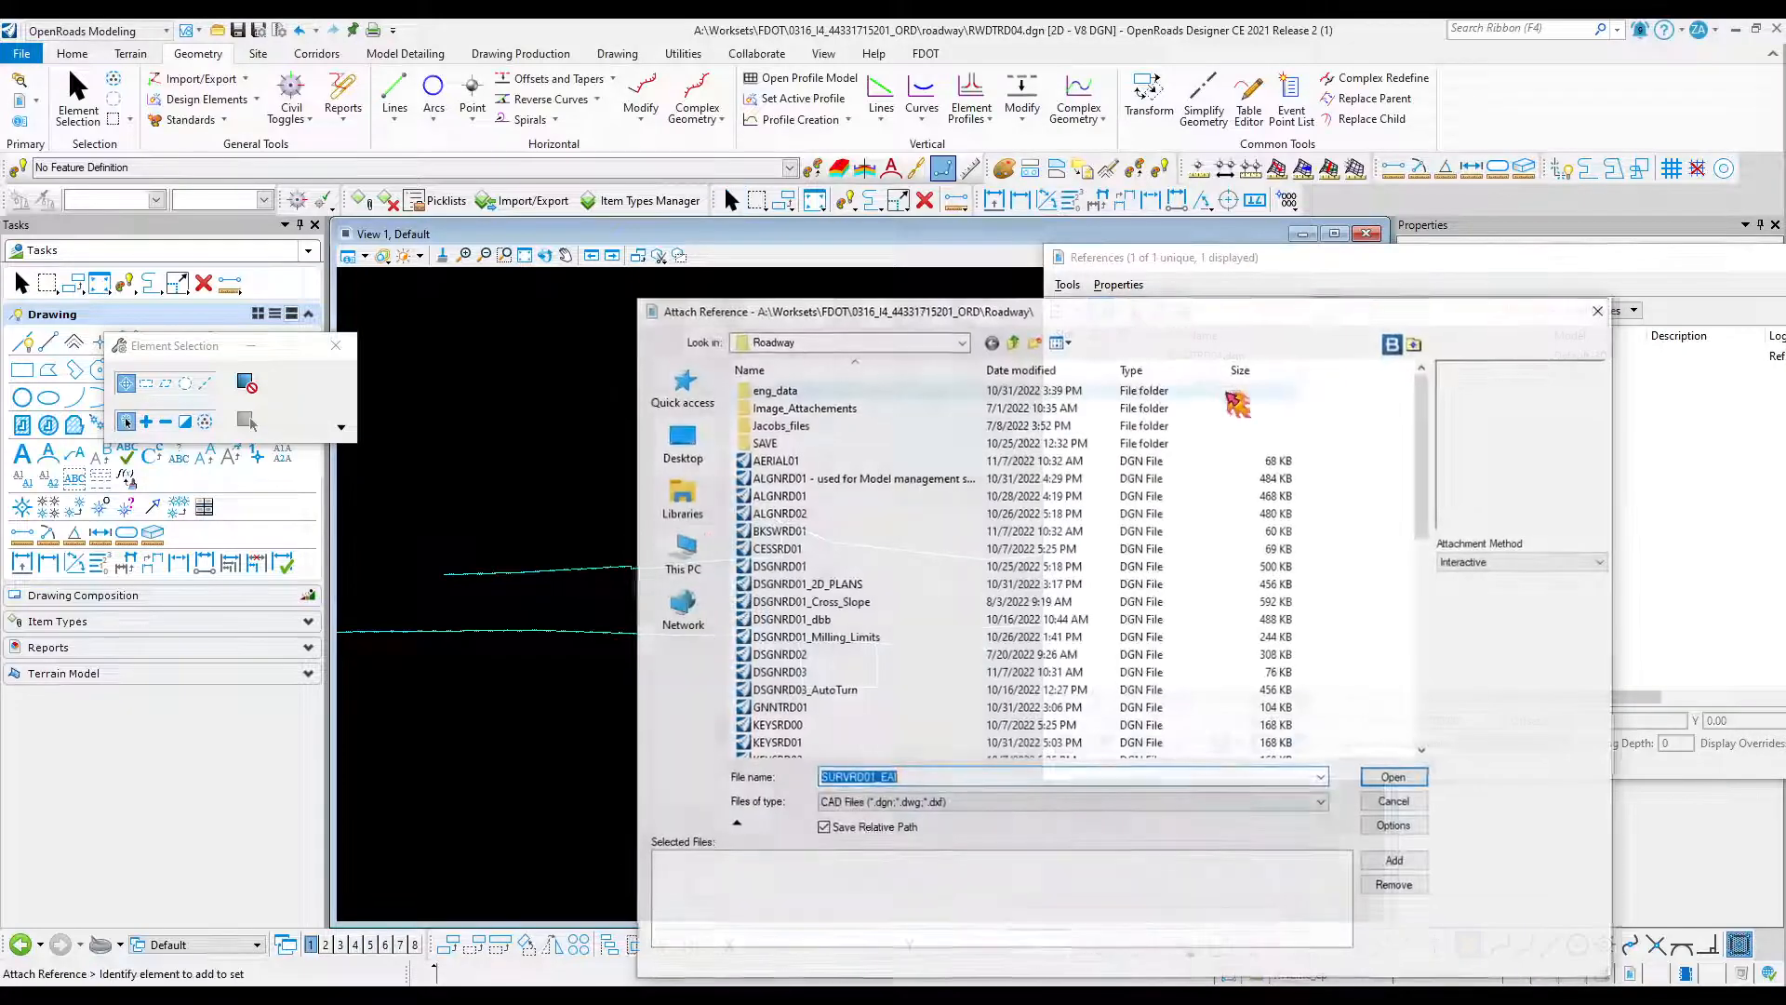
click(1016, 343)
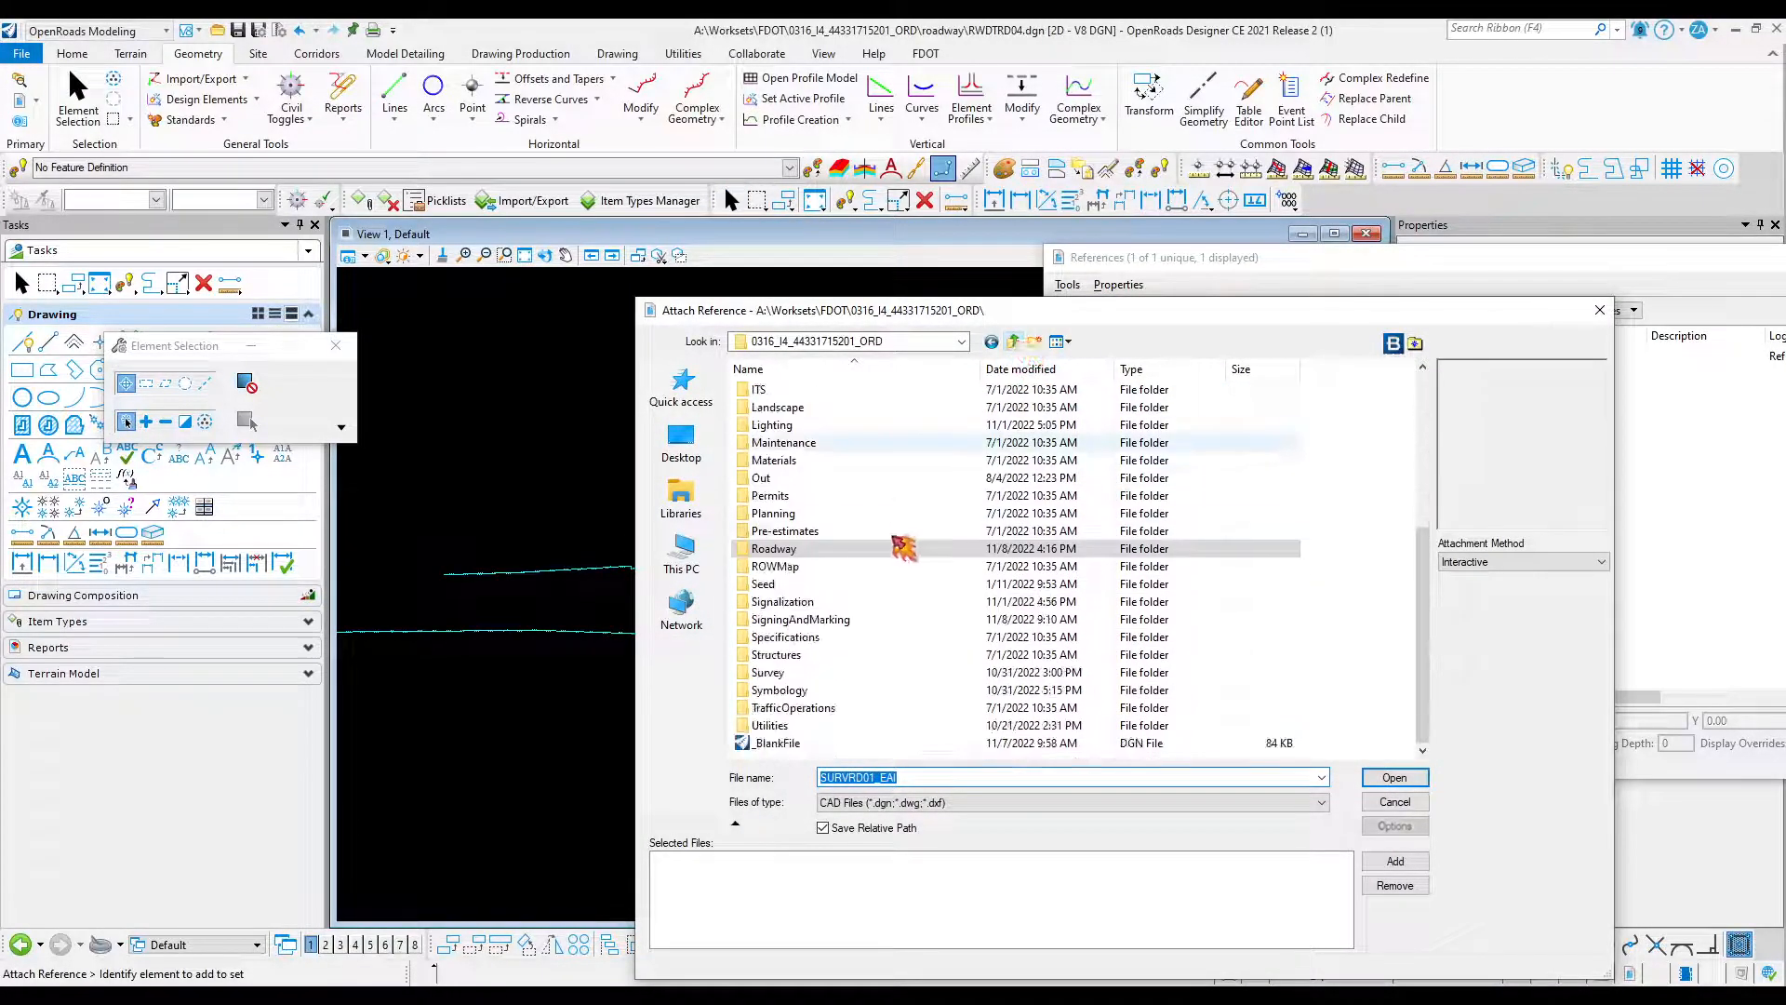
double_click(801, 674)
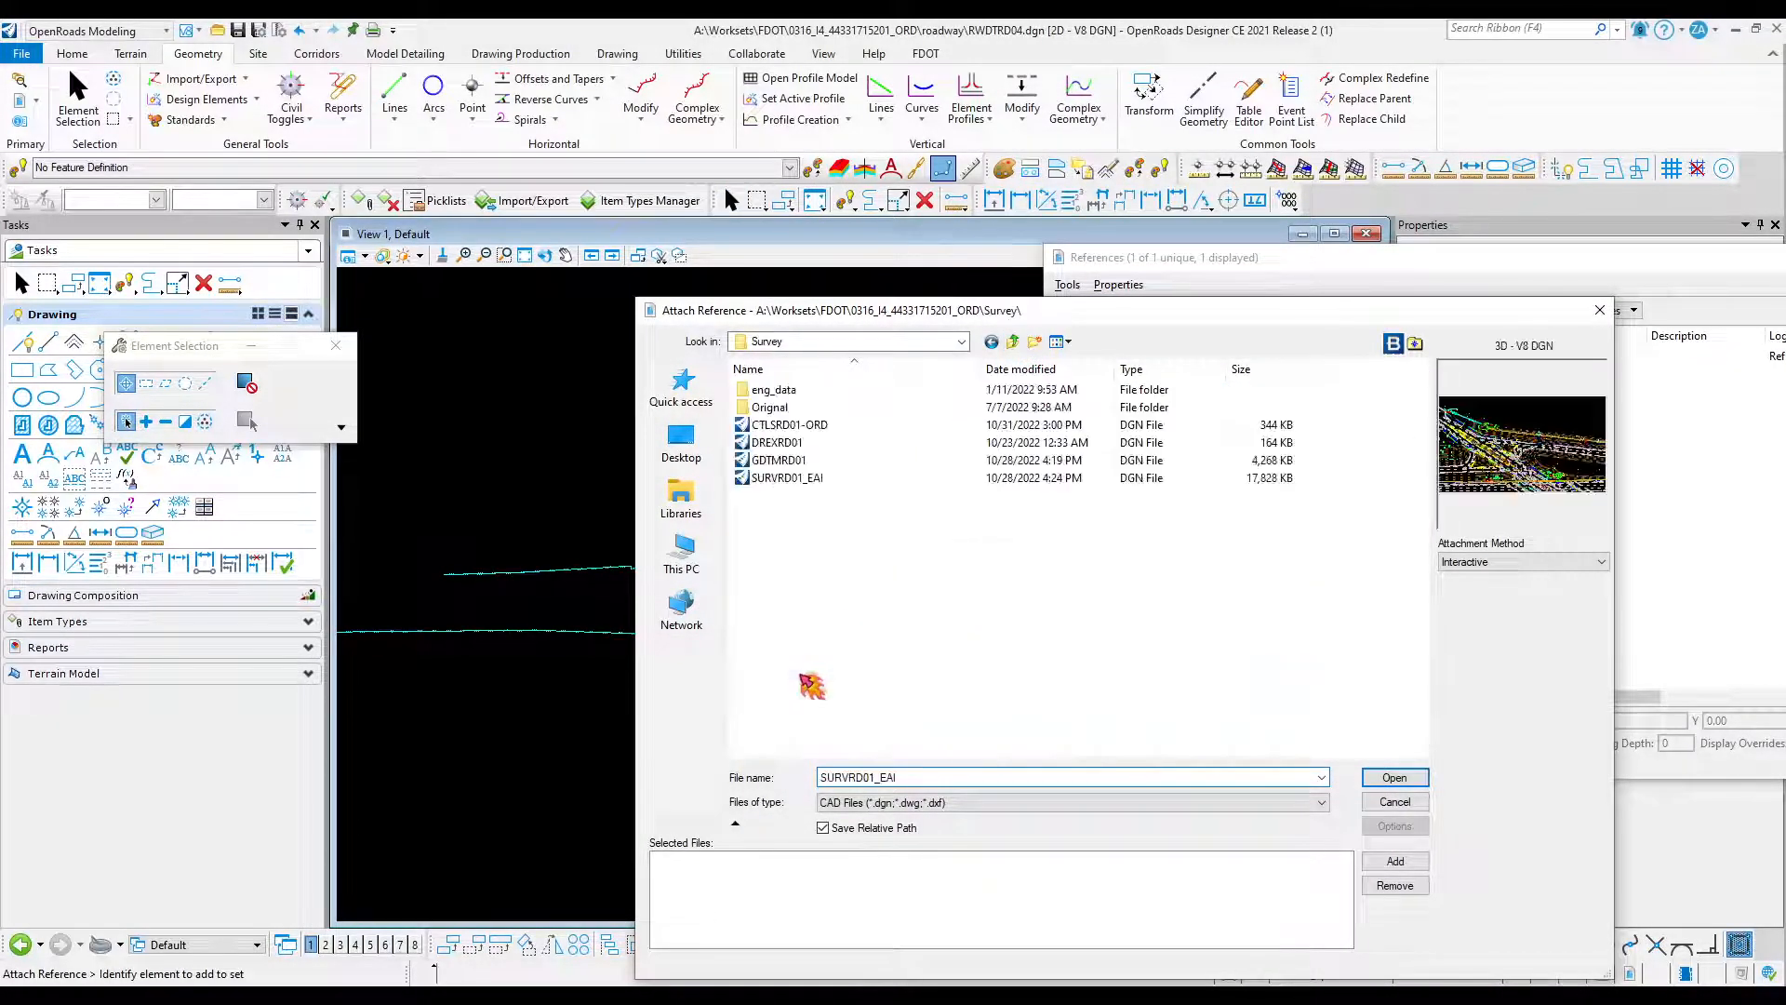
click(789, 460)
click(1389, 775)
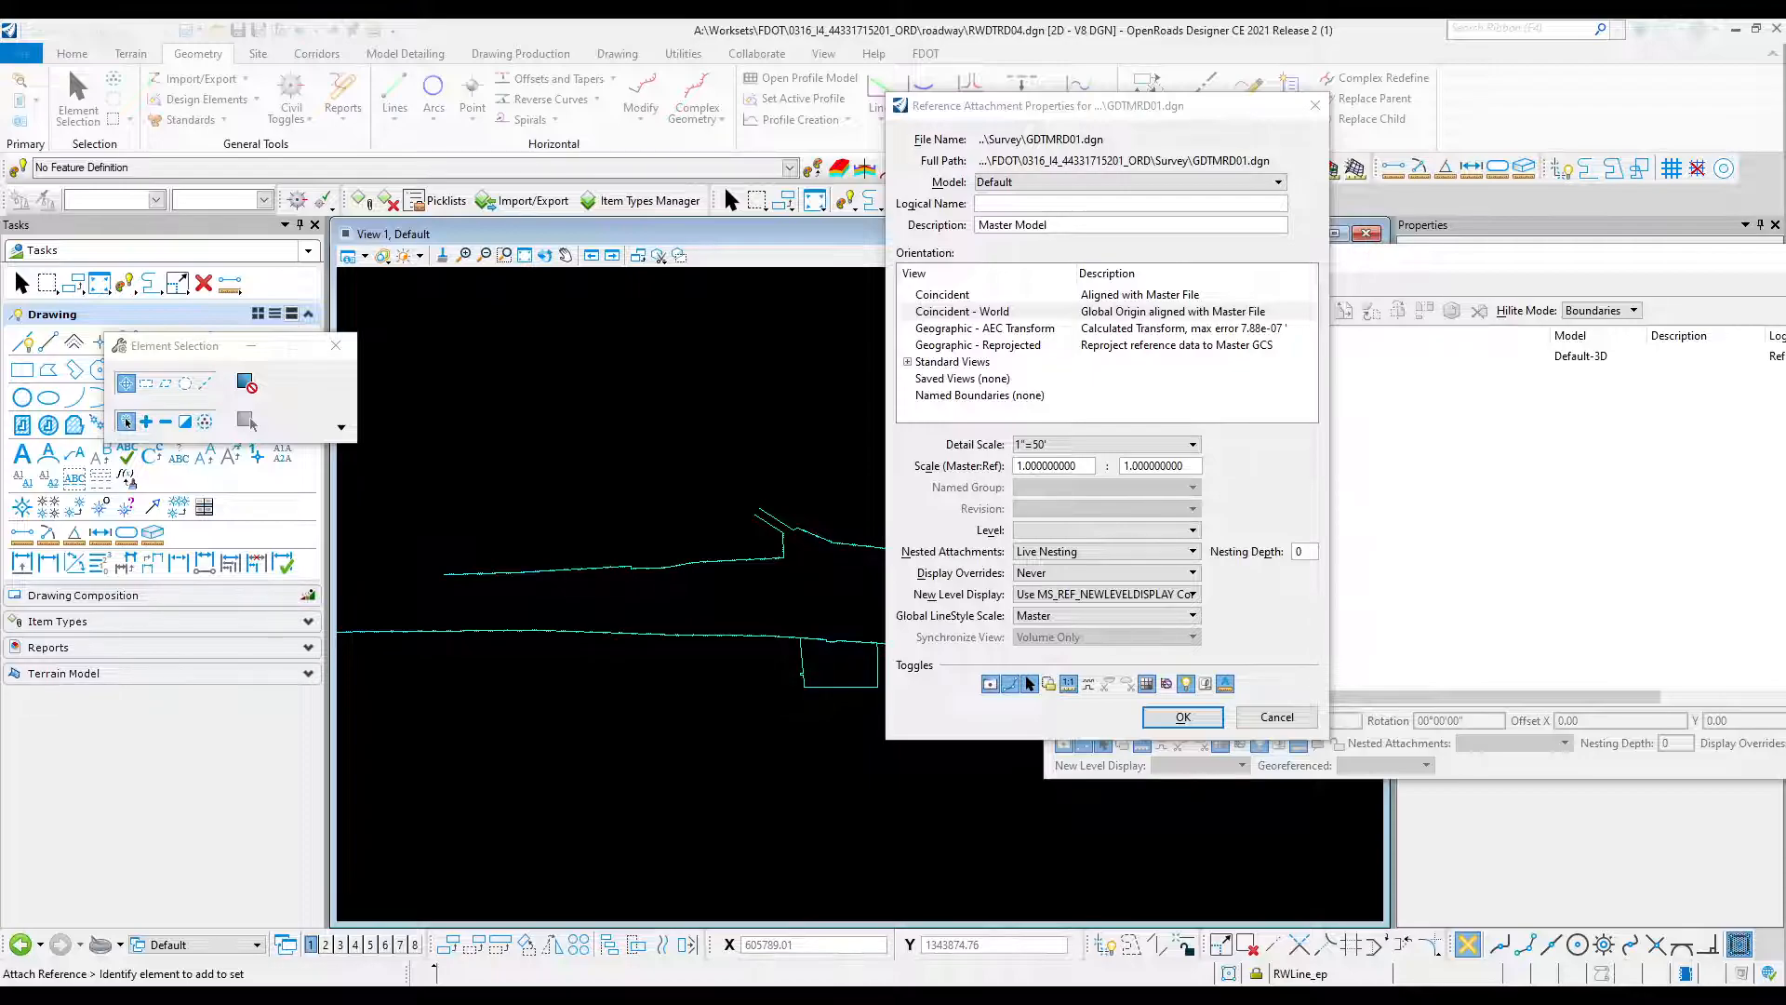
Set the reference's logical name to GDTM and attach it to the roadway file.
click(1035, 203)
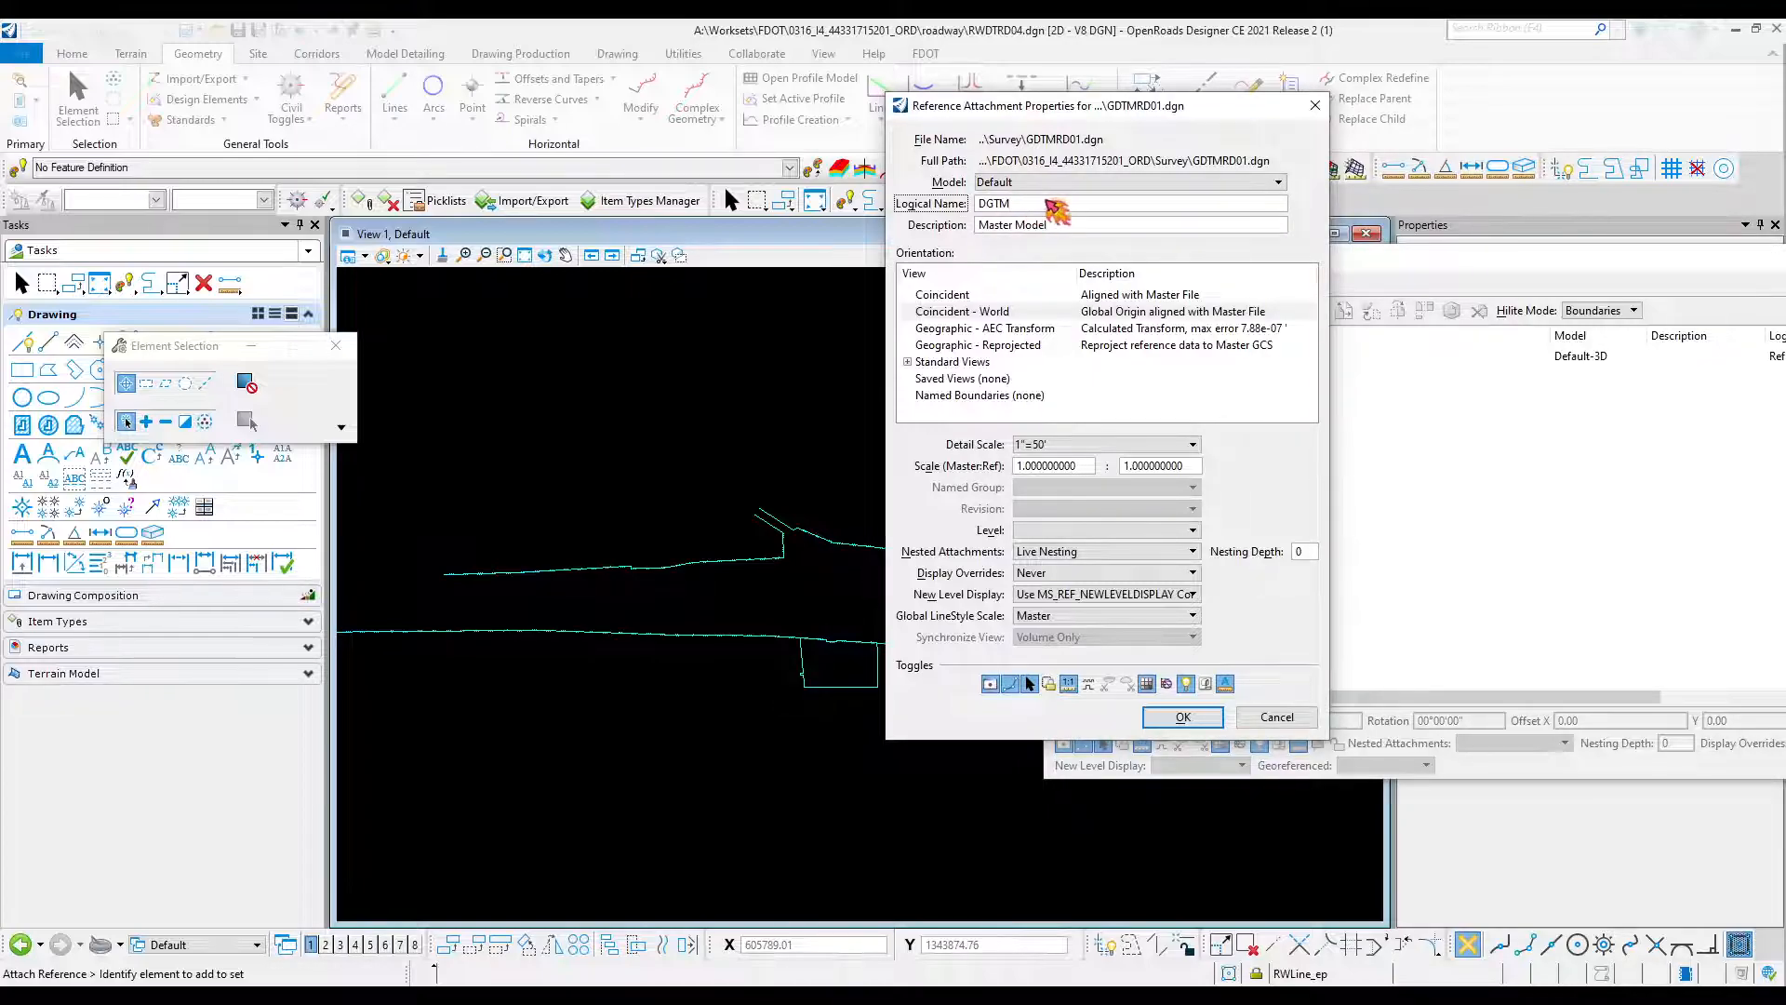
drag(1007, 206, 944, 211)
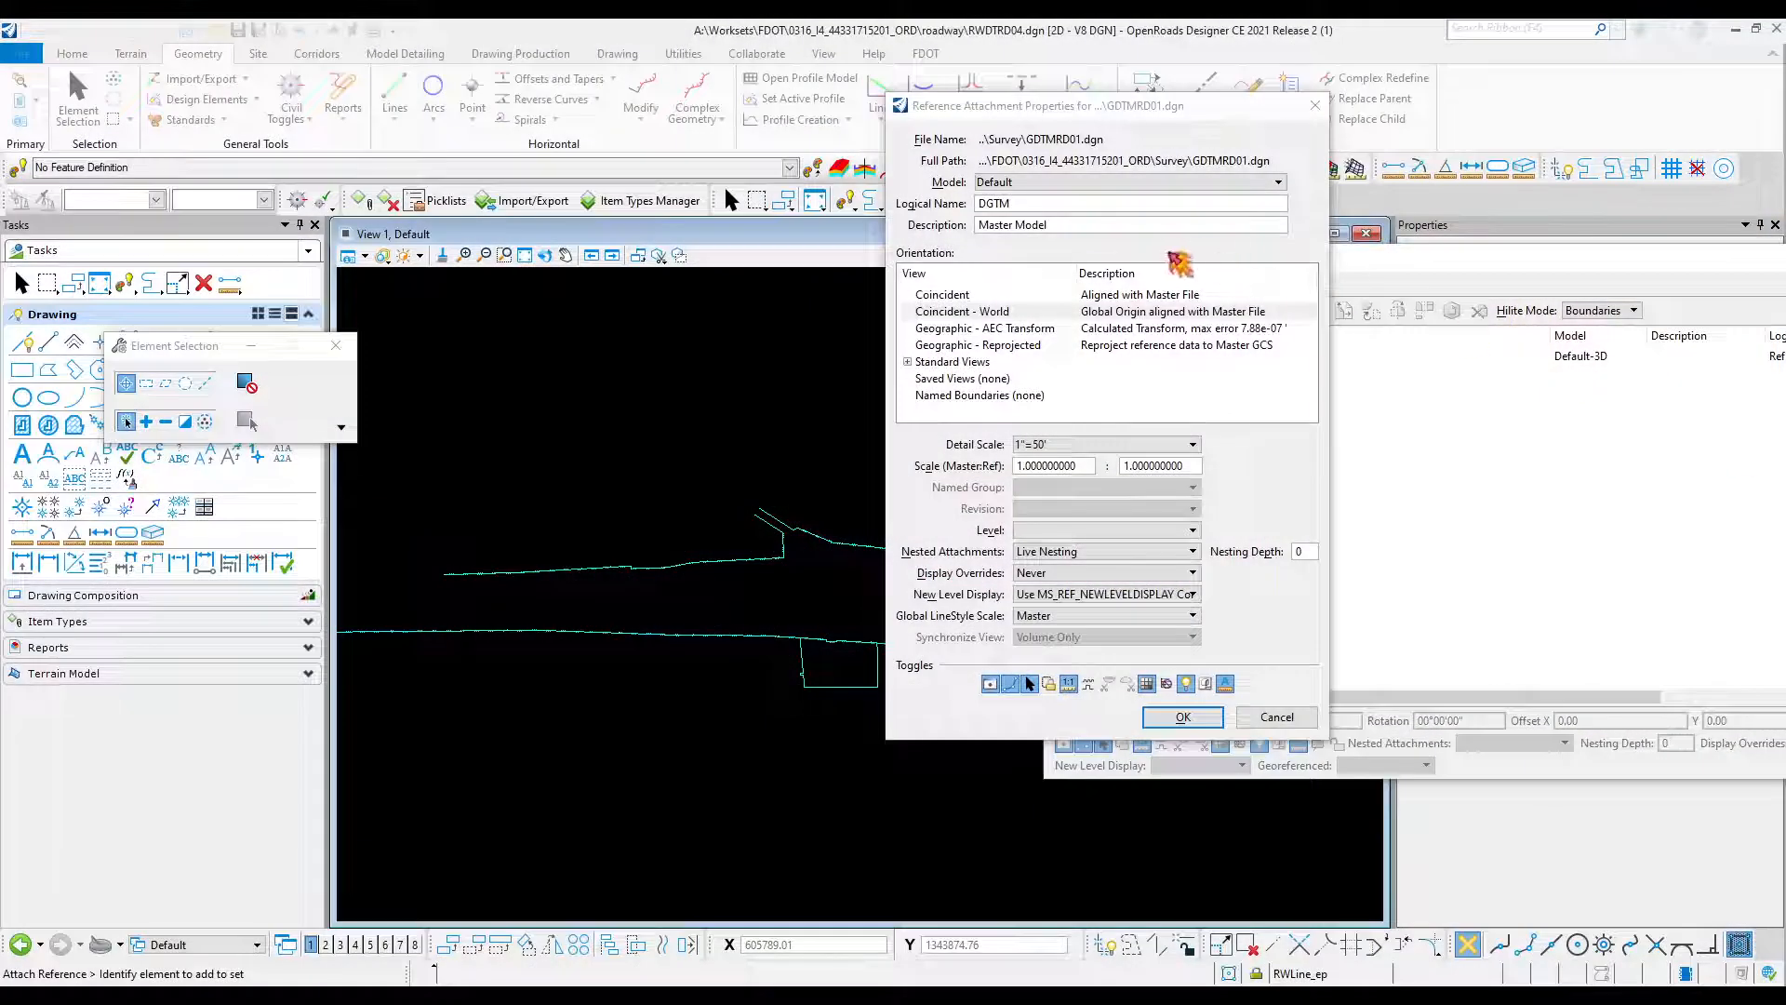
click(1030, 205)
drag(1025, 206, 957, 212)
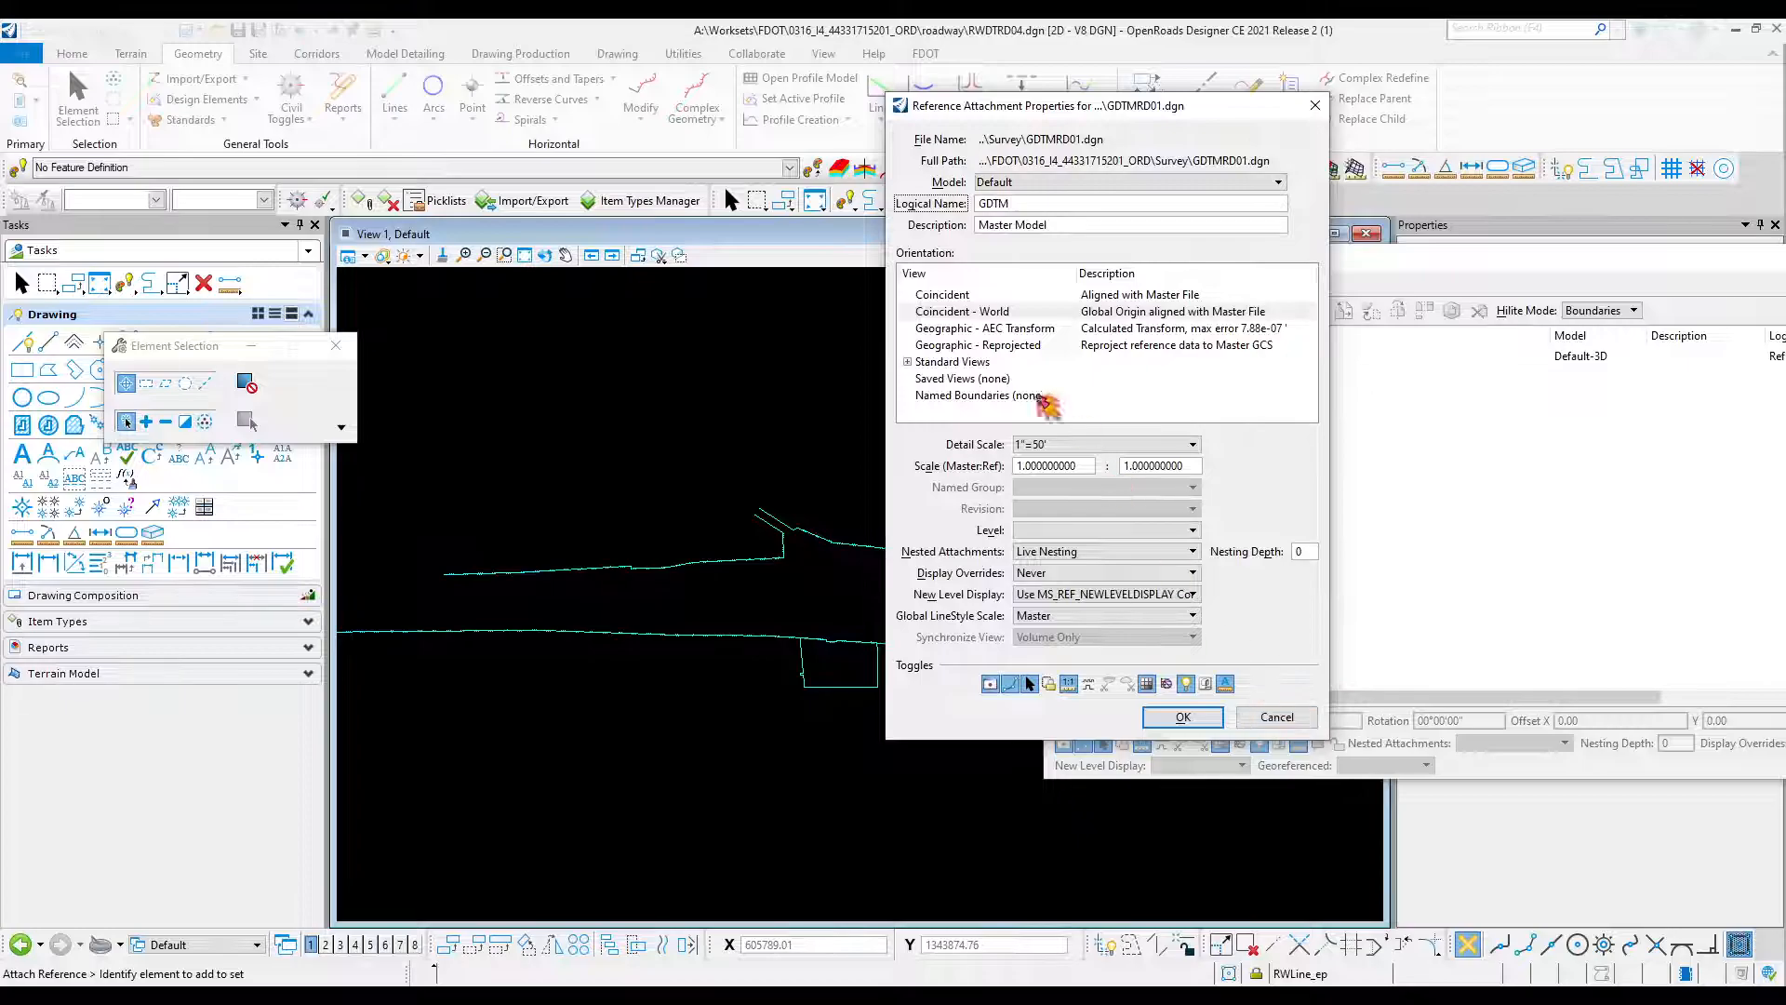
click(1189, 717)
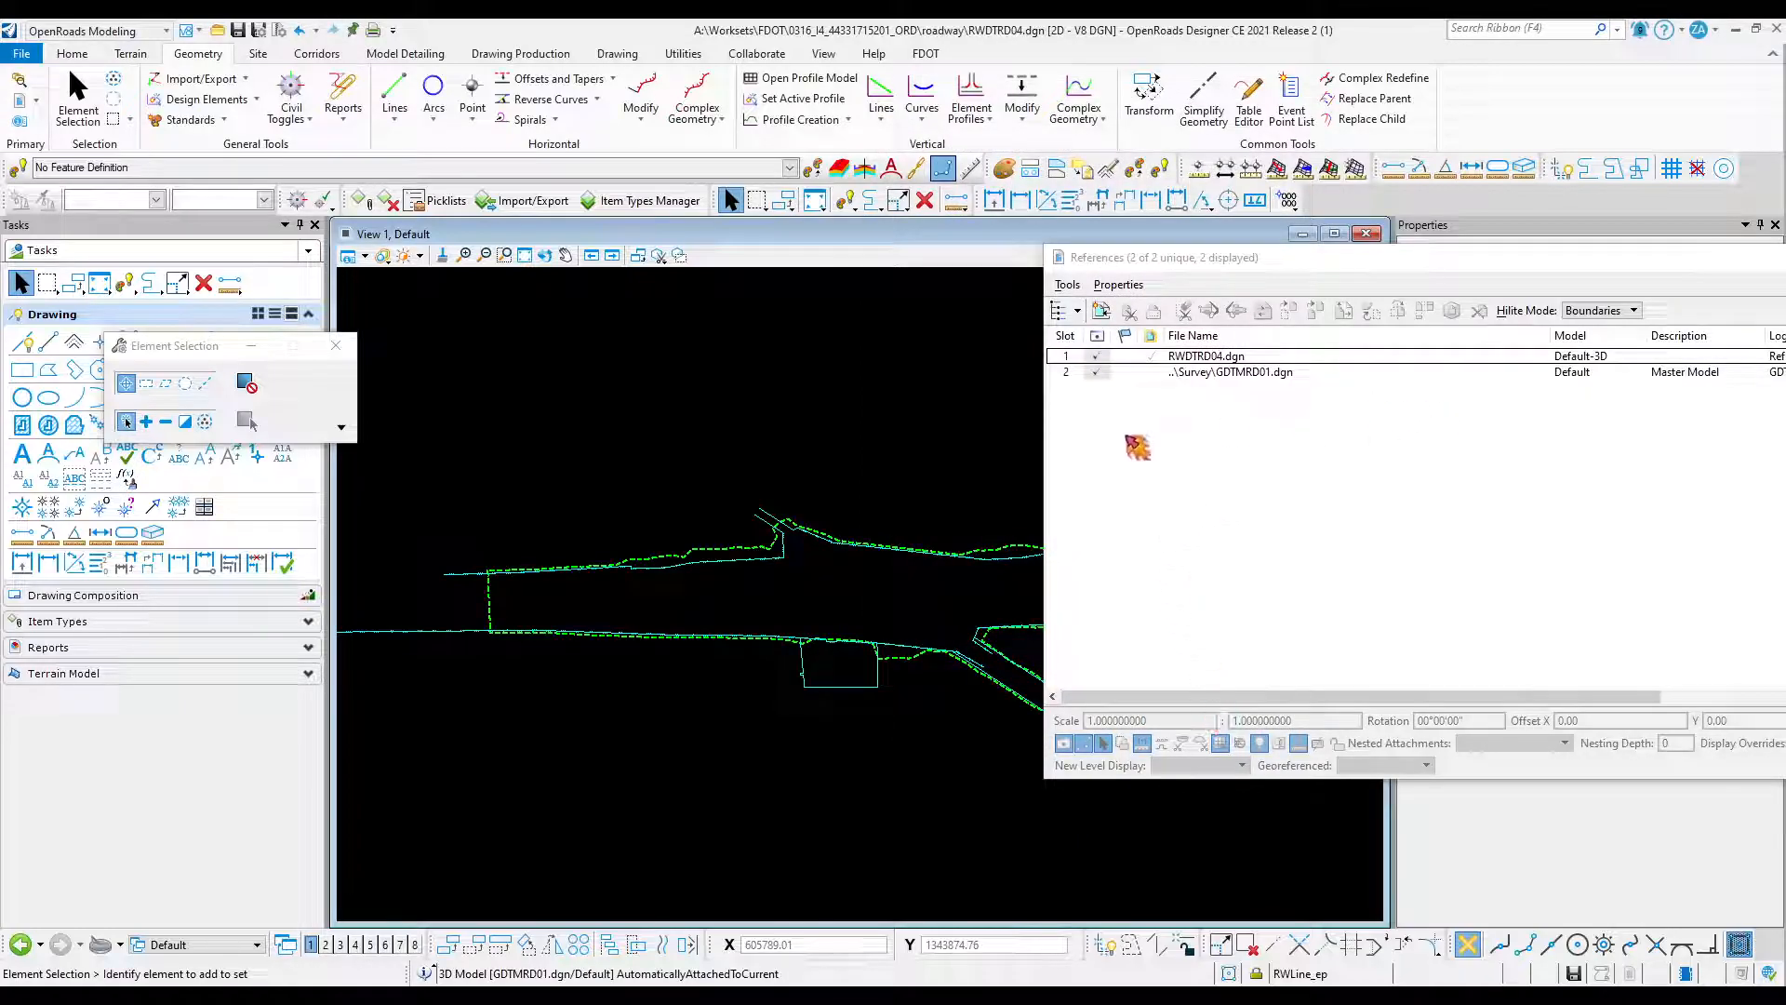
Set the referenced GDTM terrain model as the active terrain model and move the References window out of the way.
scroll(726, 545, up, 5)
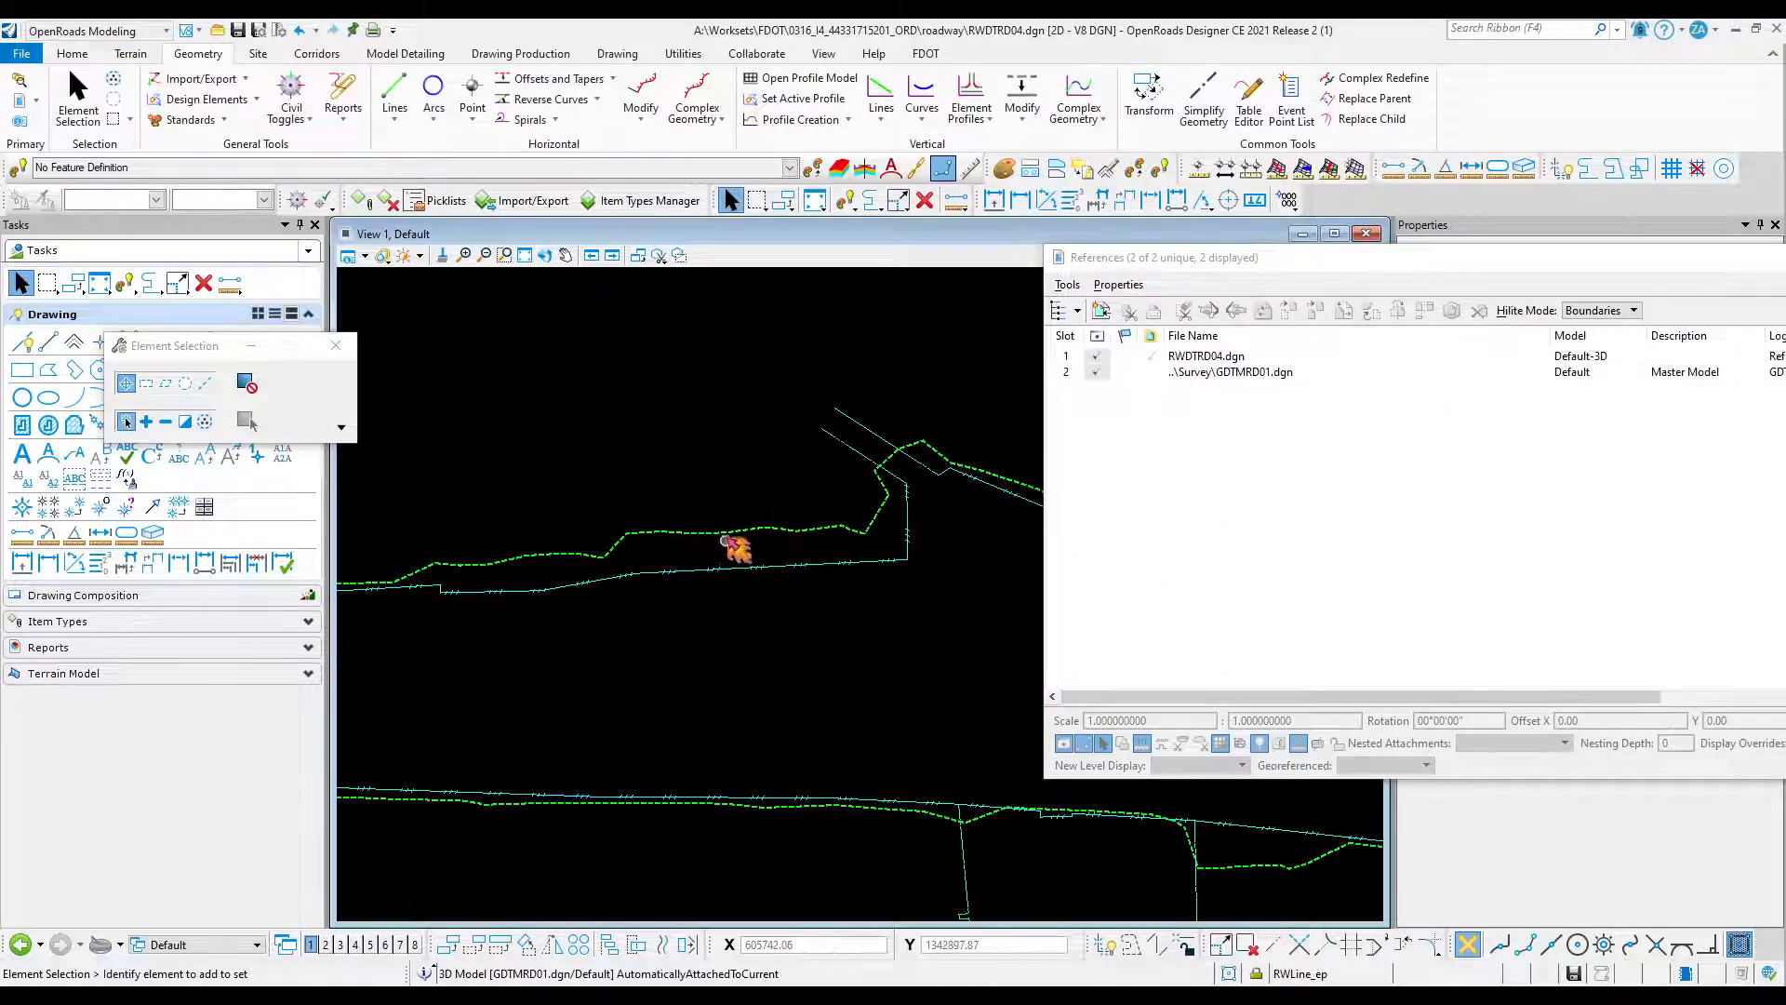
click(737, 533)
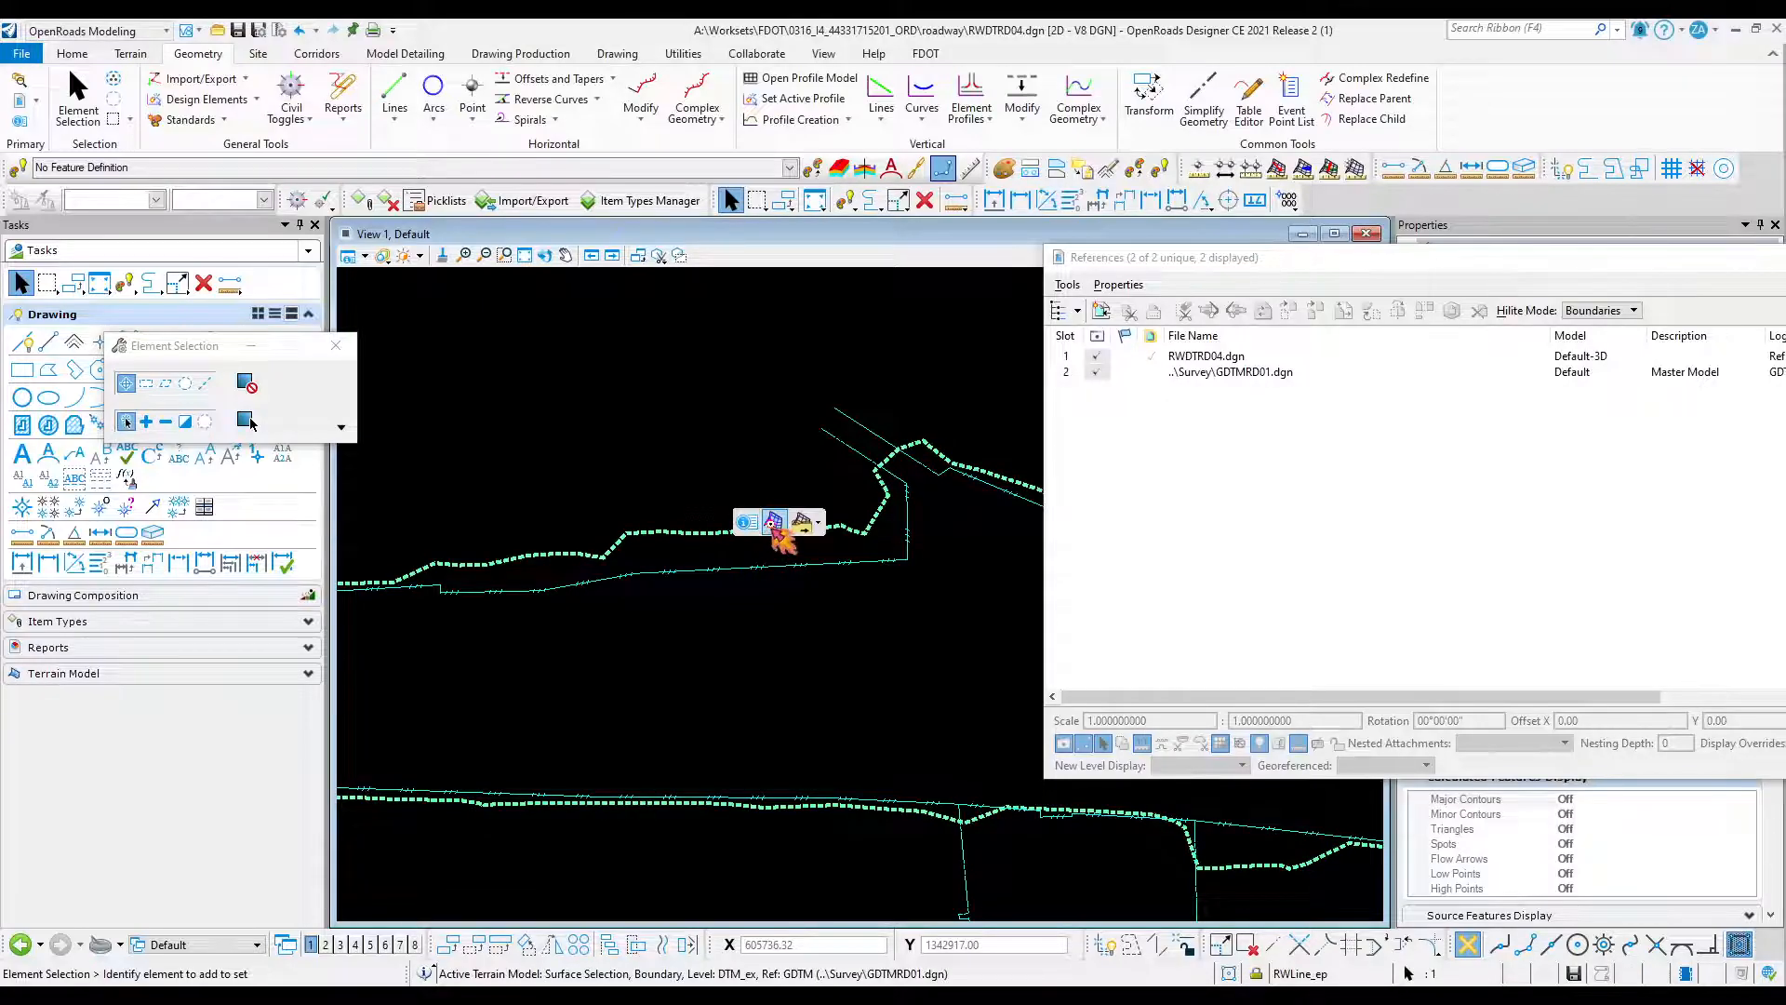
click(774, 523)
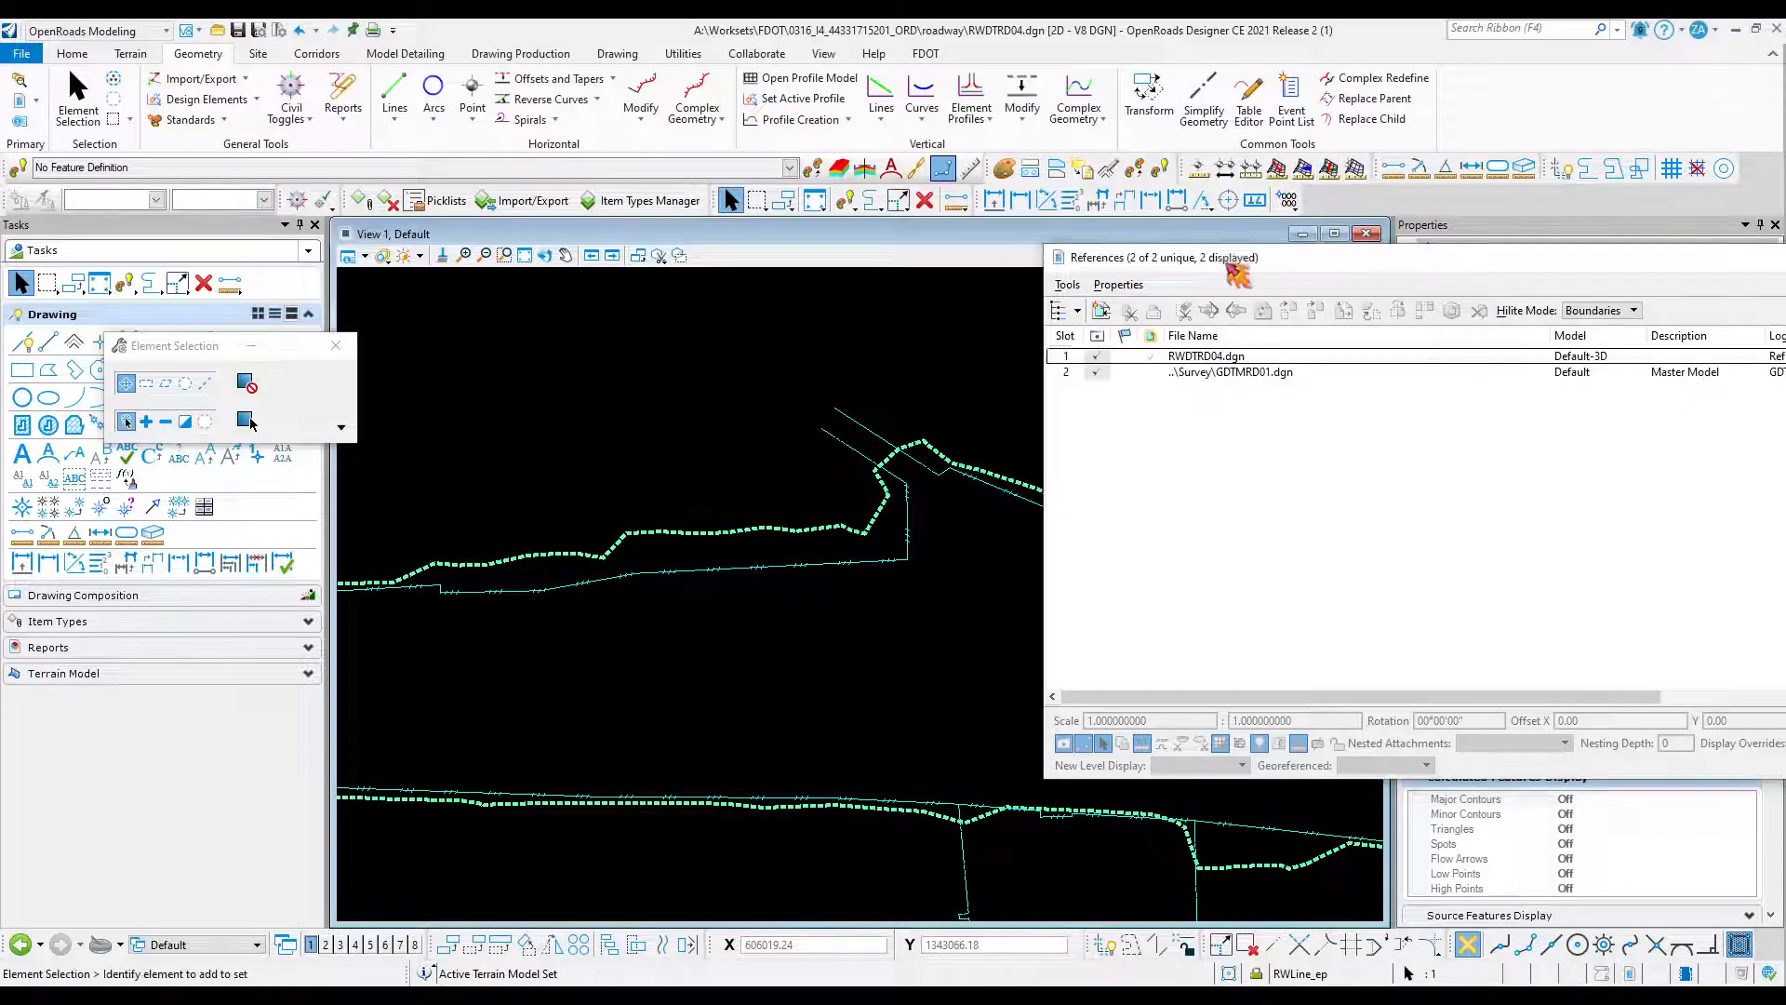
drag(1227, 265, 1785, 264)
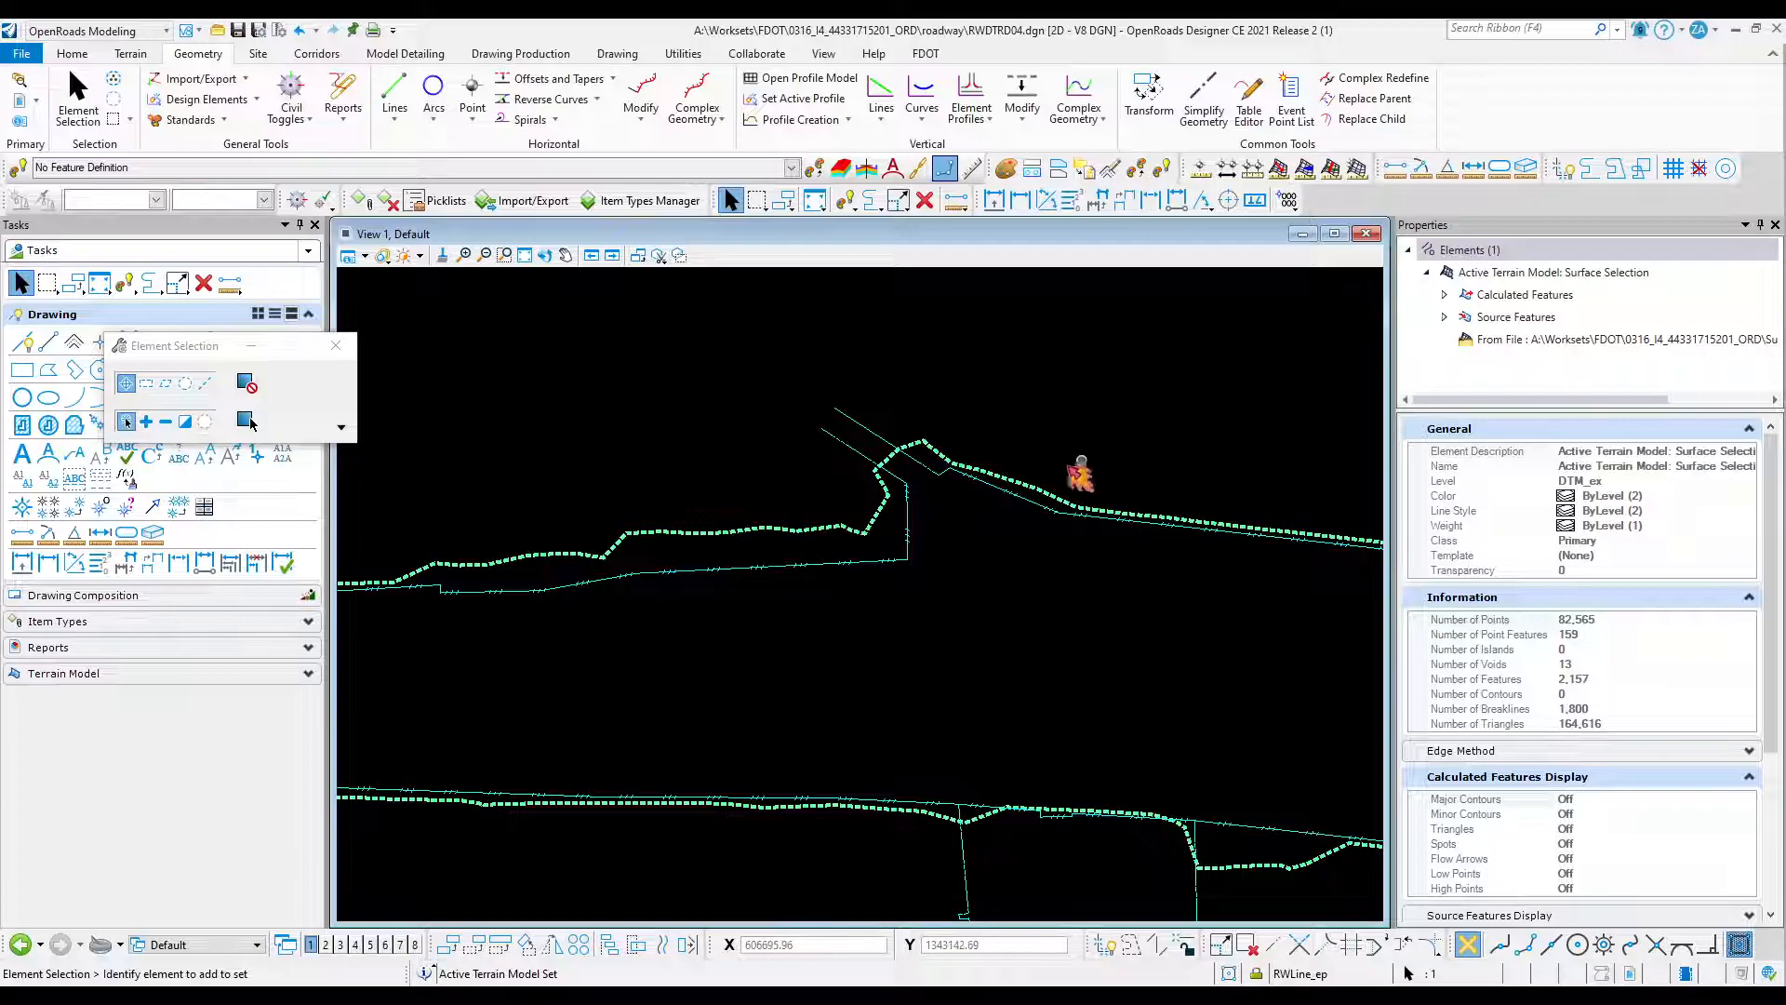
Split the display into 2D and 3D views and bring the terrain boundary into view in the 3D model.
scroll(885, 471, down, 3)
right_click(868, 472)
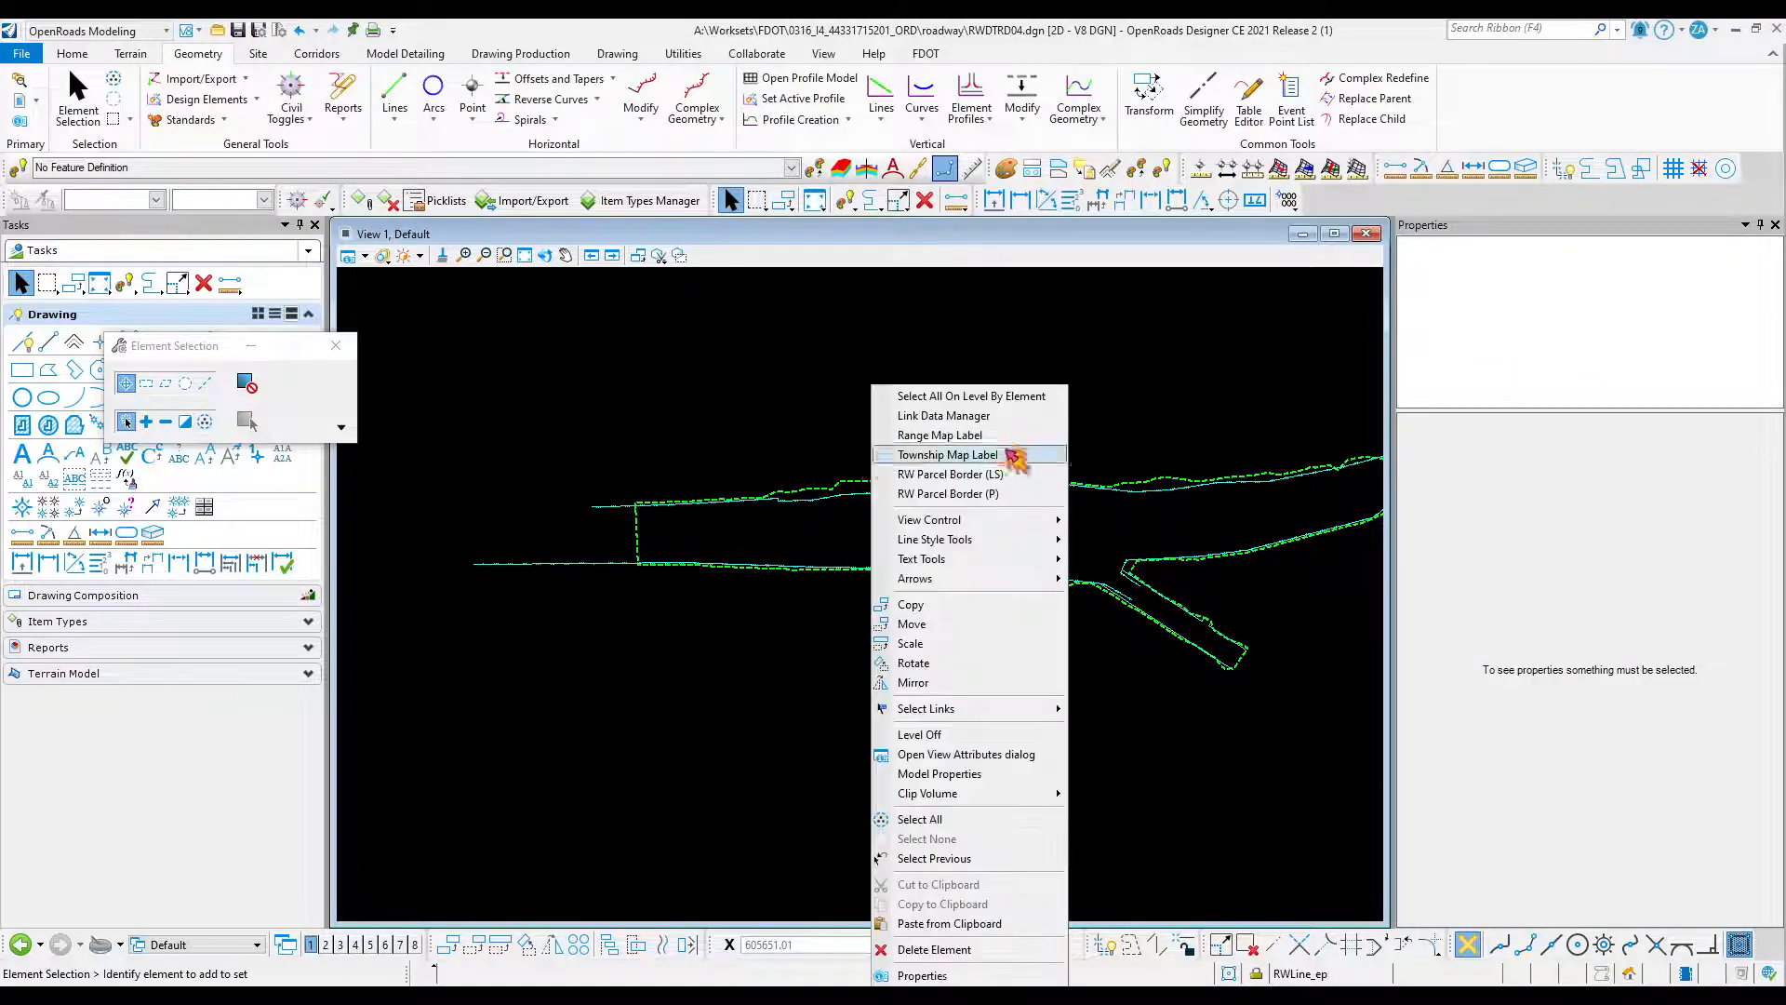
mouse_move(1046, 519)
click(1144, 540)
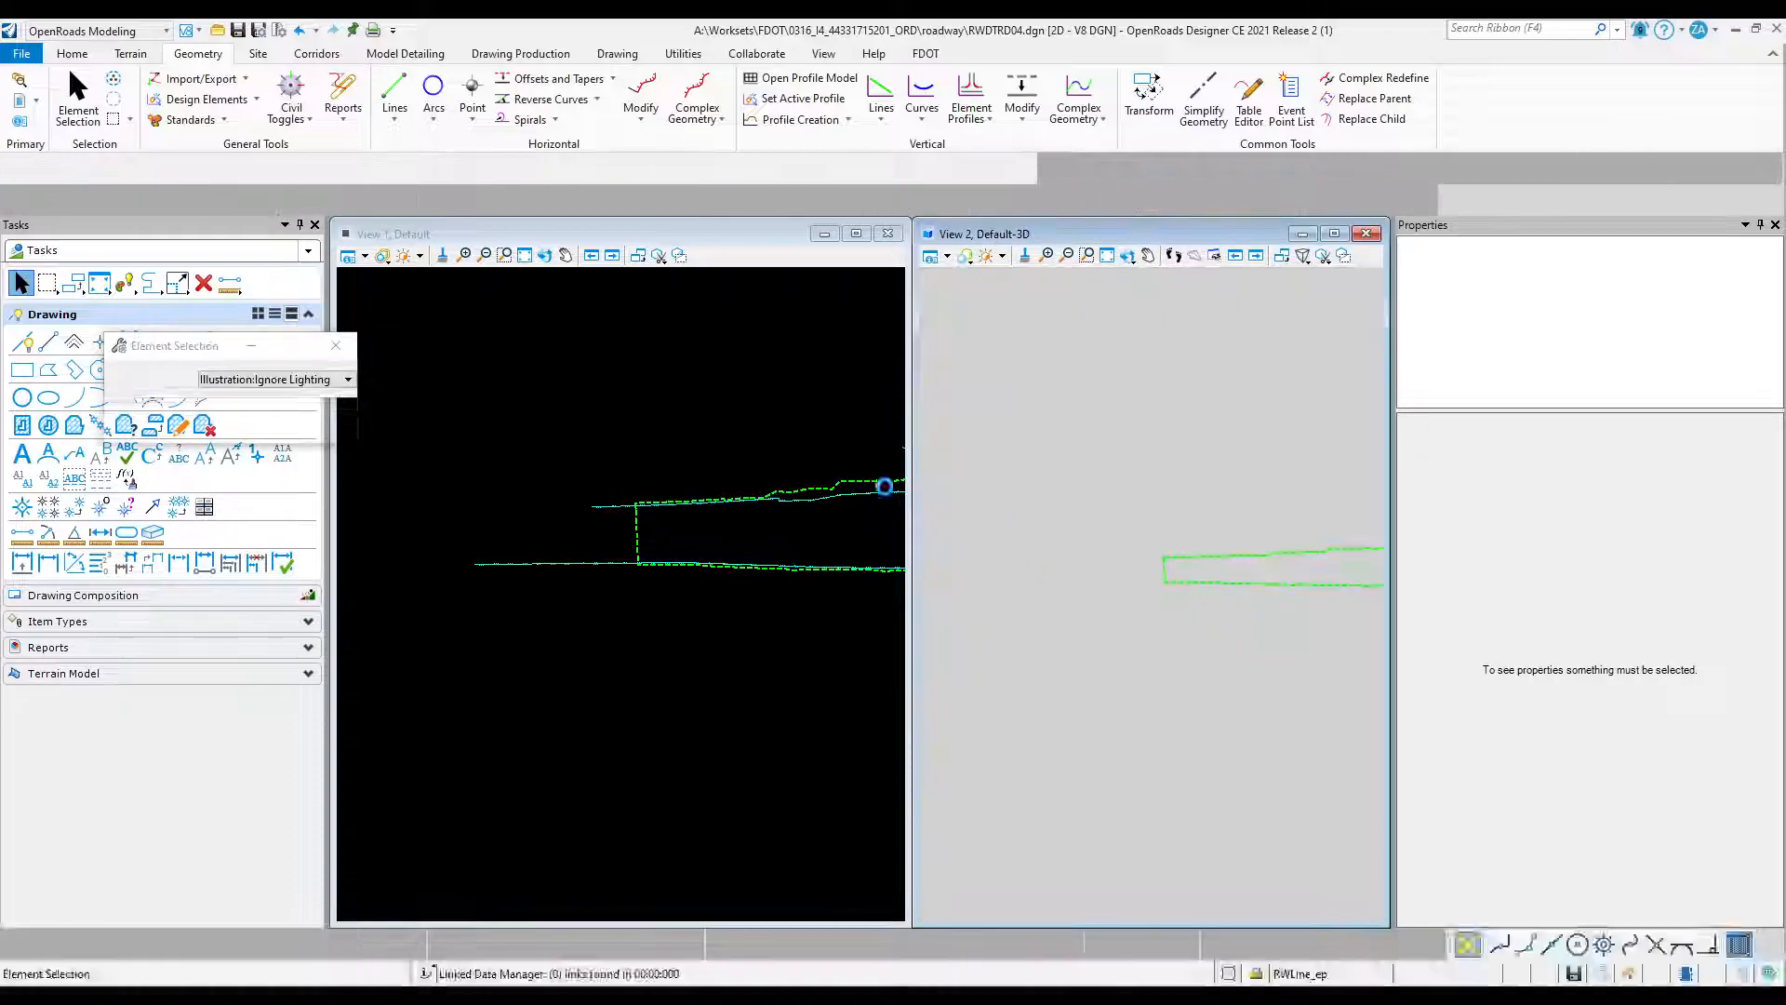
scroll(1211, 569, up, 5)
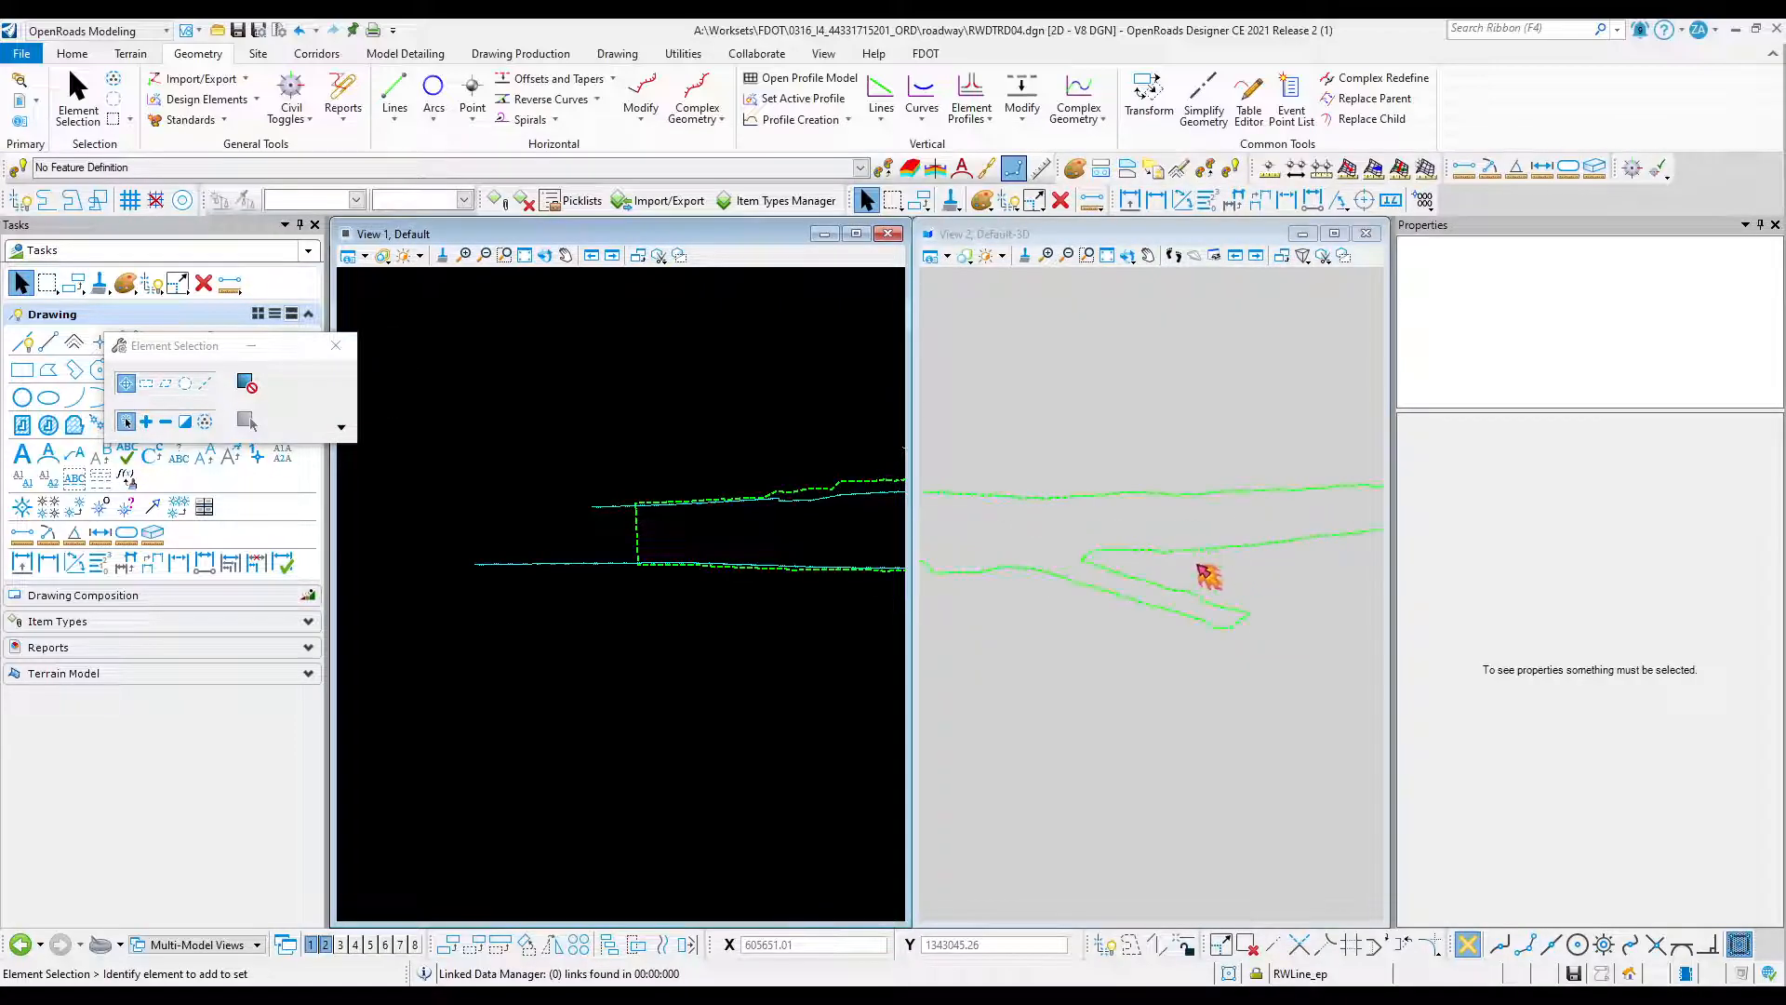
Check the active terrain model's properties in the 2D view and clear the selection.
click(814, 497)
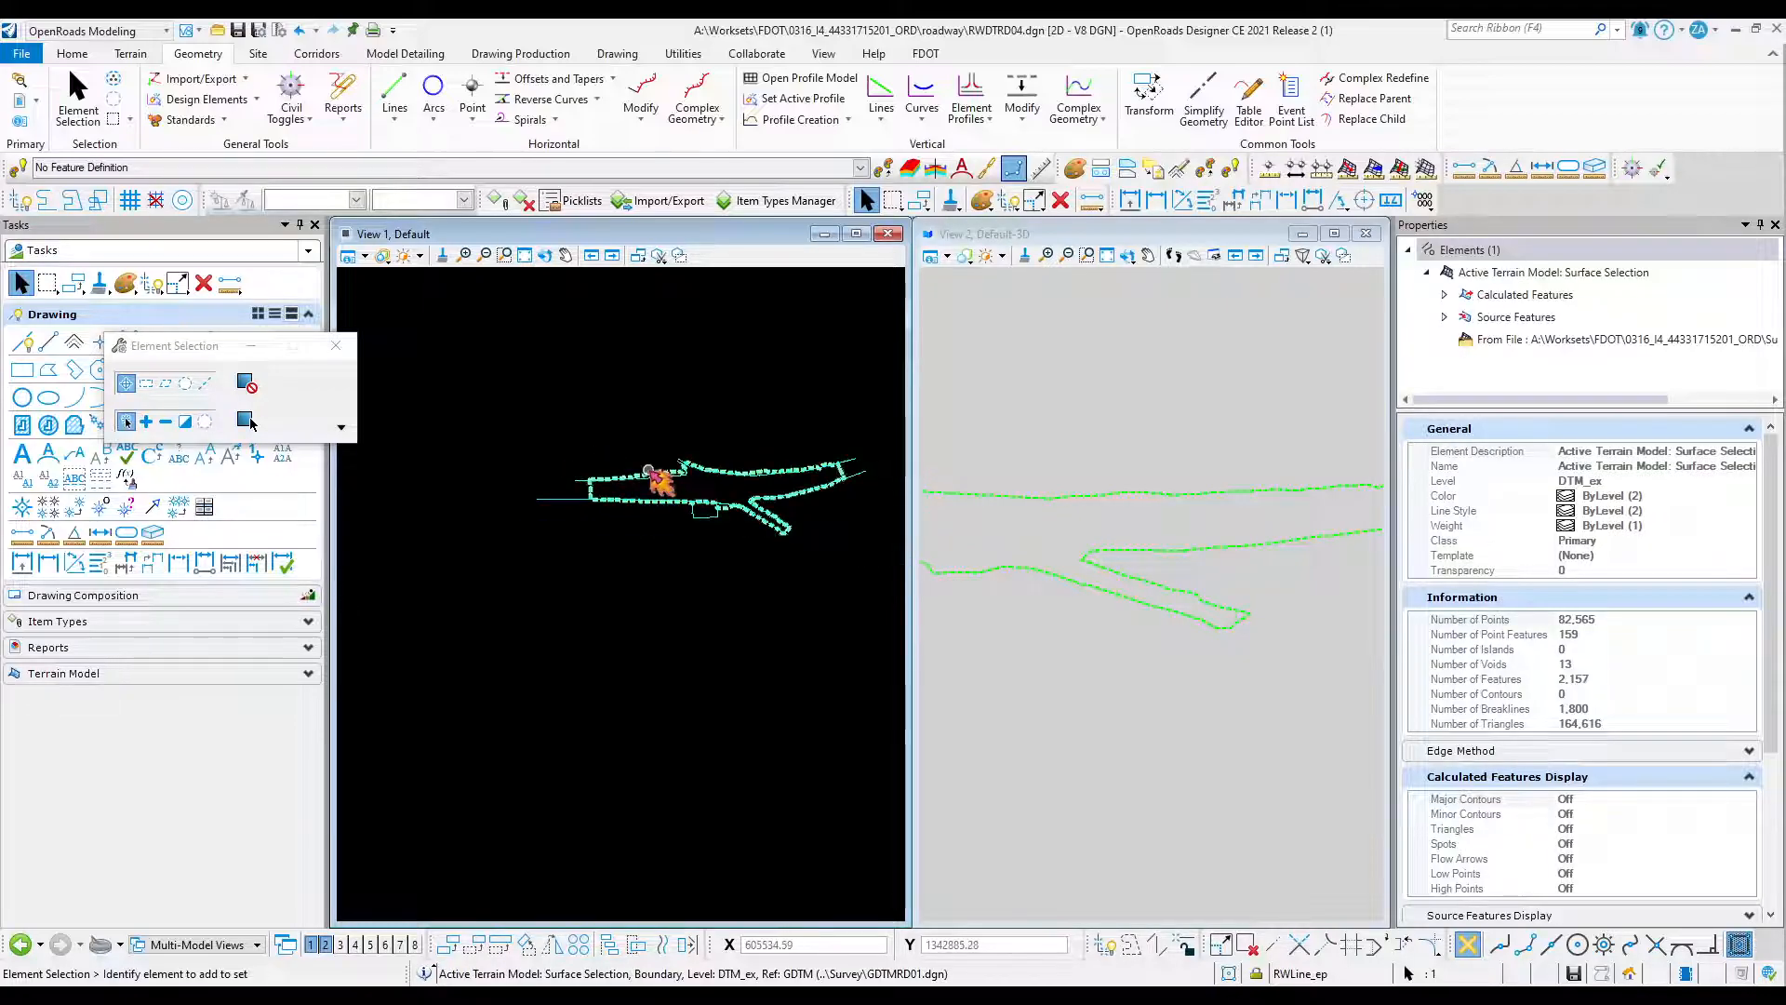
scroll(655, 488, up, 3)
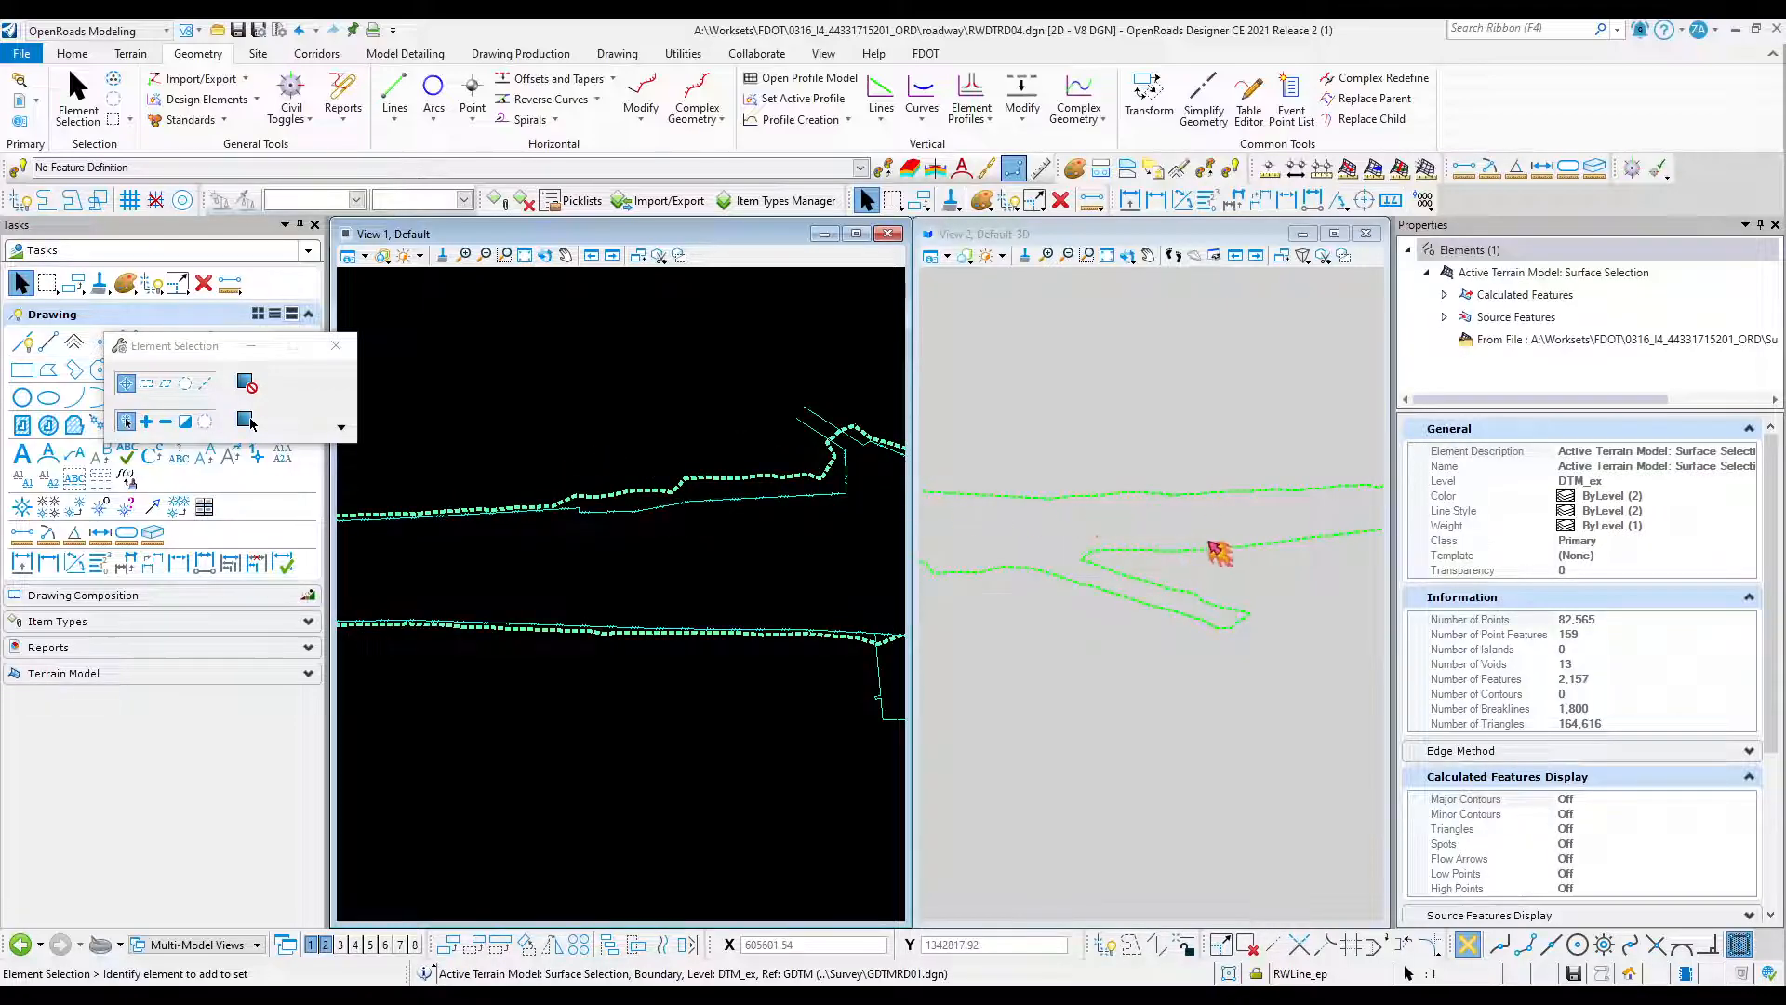
click(721, 526)
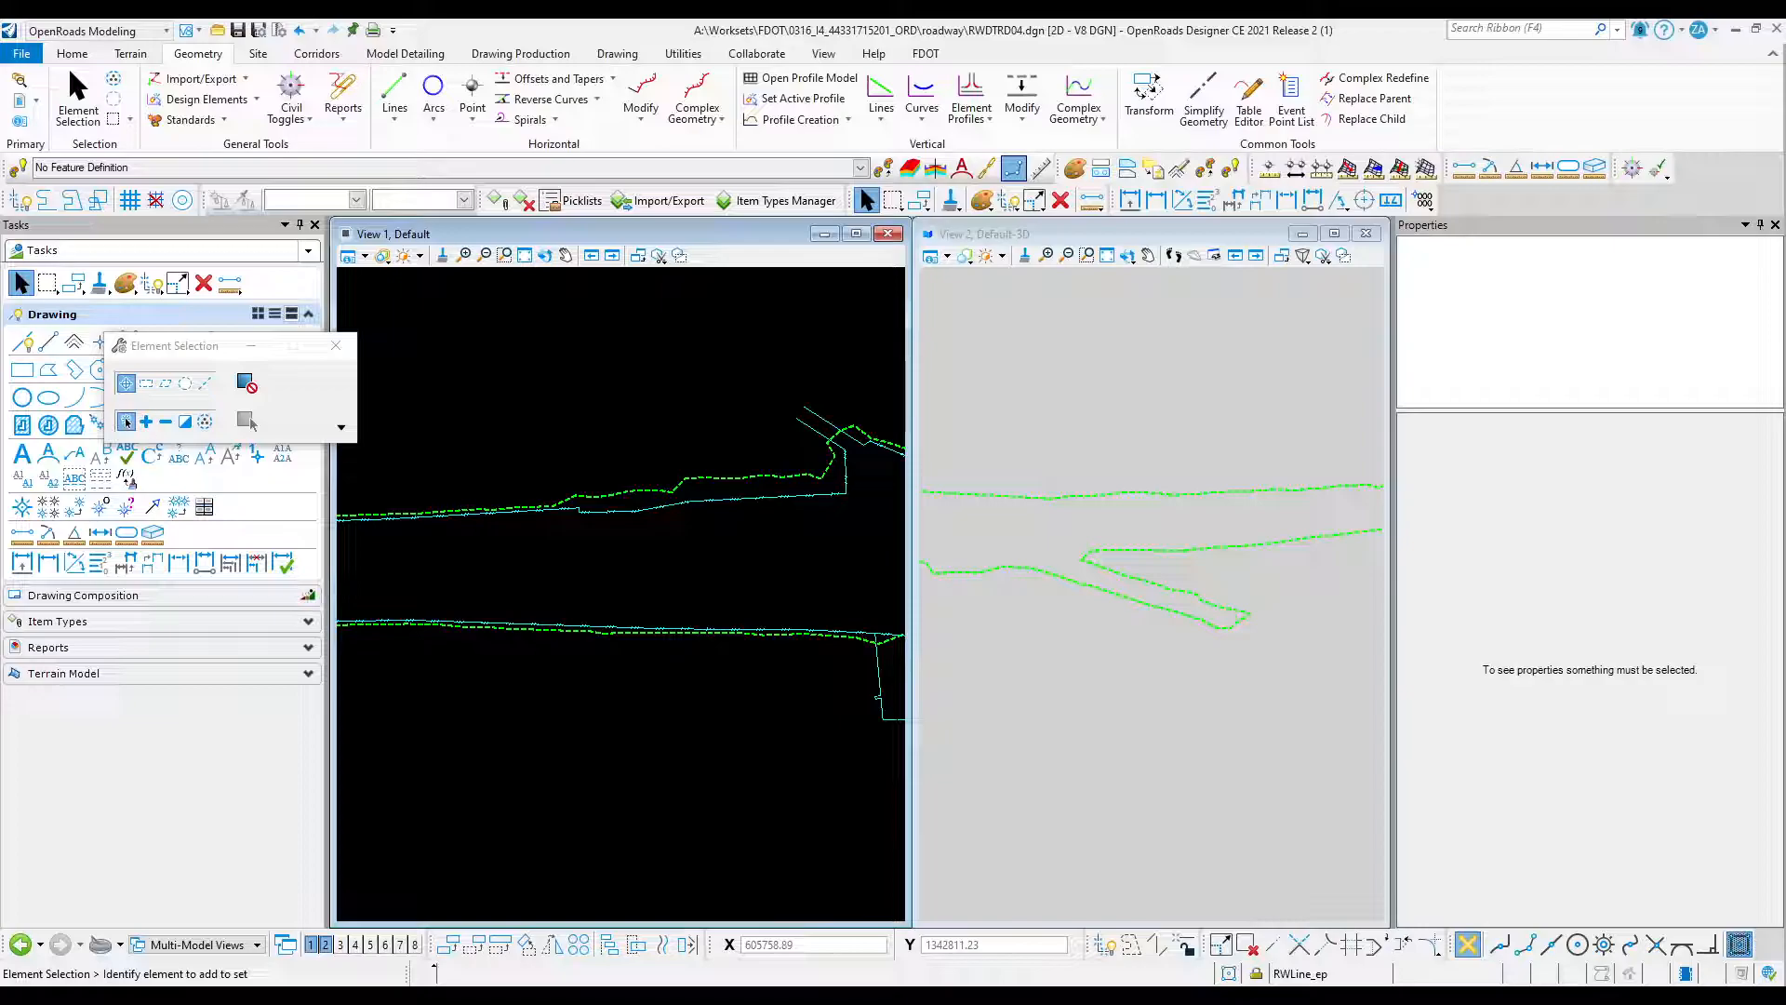
Widen the 2D view window so that it overlaps part of the 3D view.
scroll(780, 563, down, 3)
scroll(806, 519, up, 5)
scroll(783, 488, down, 4)
scroll(663, 543, up, 2)
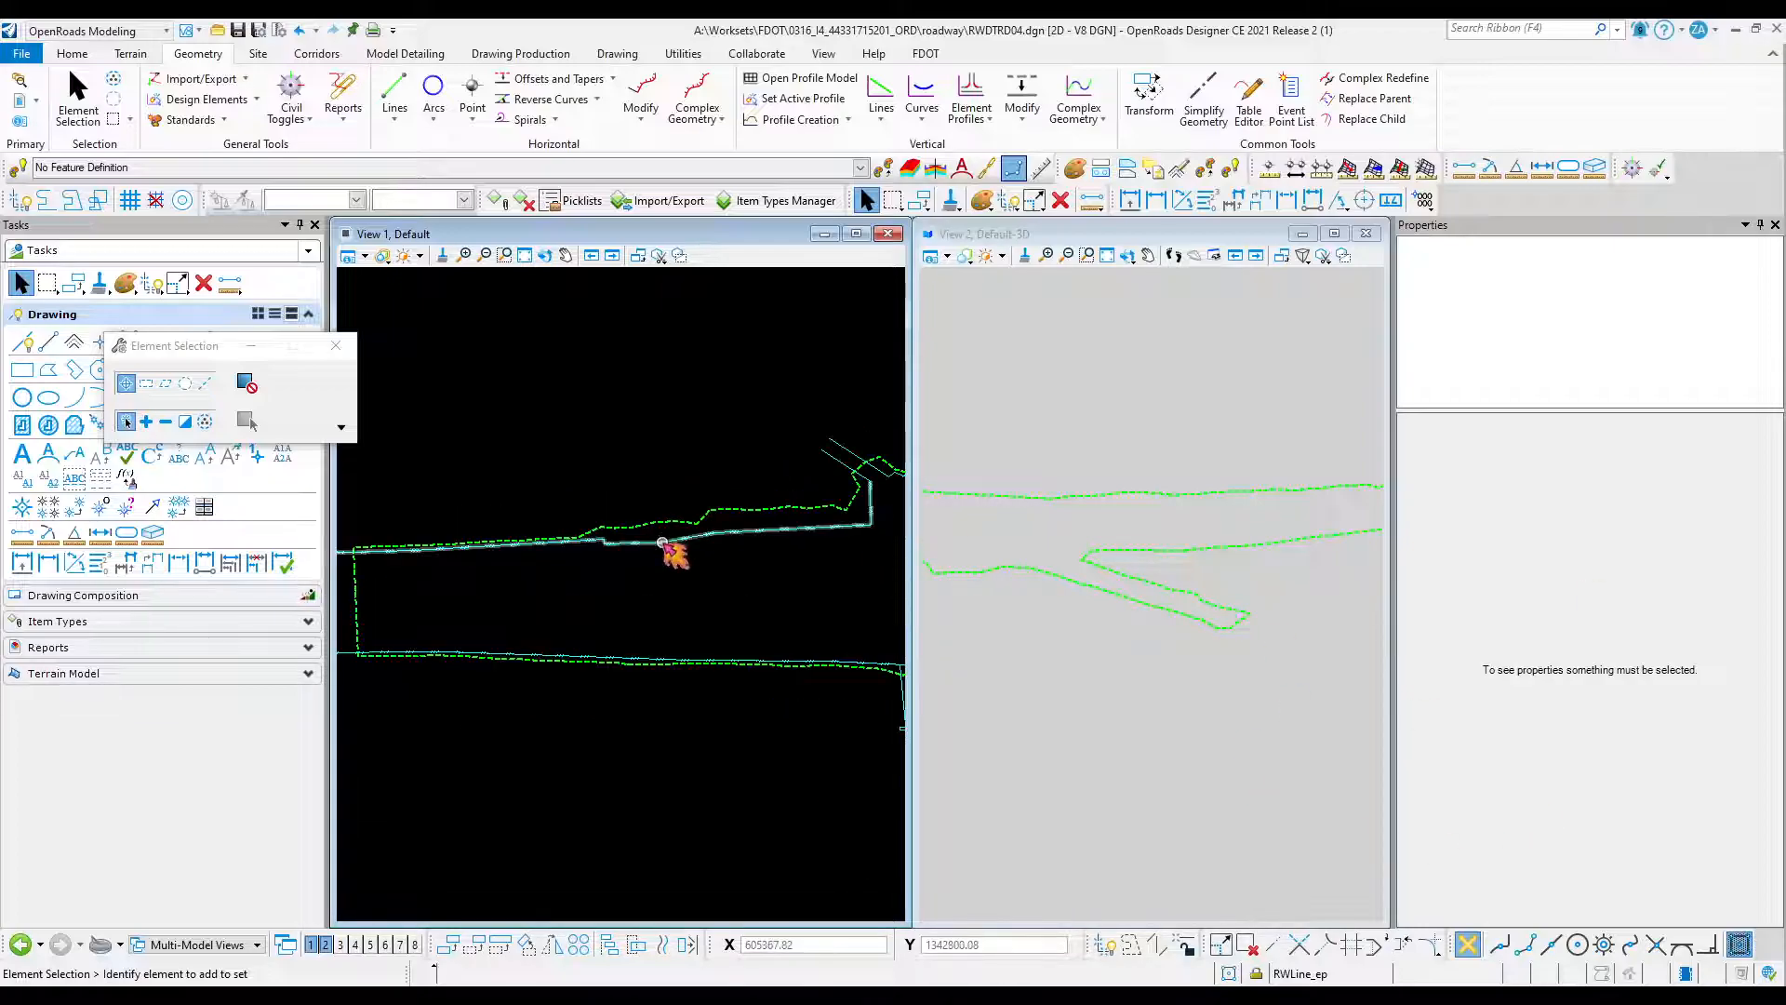
scroll(659, 543, down, 3)
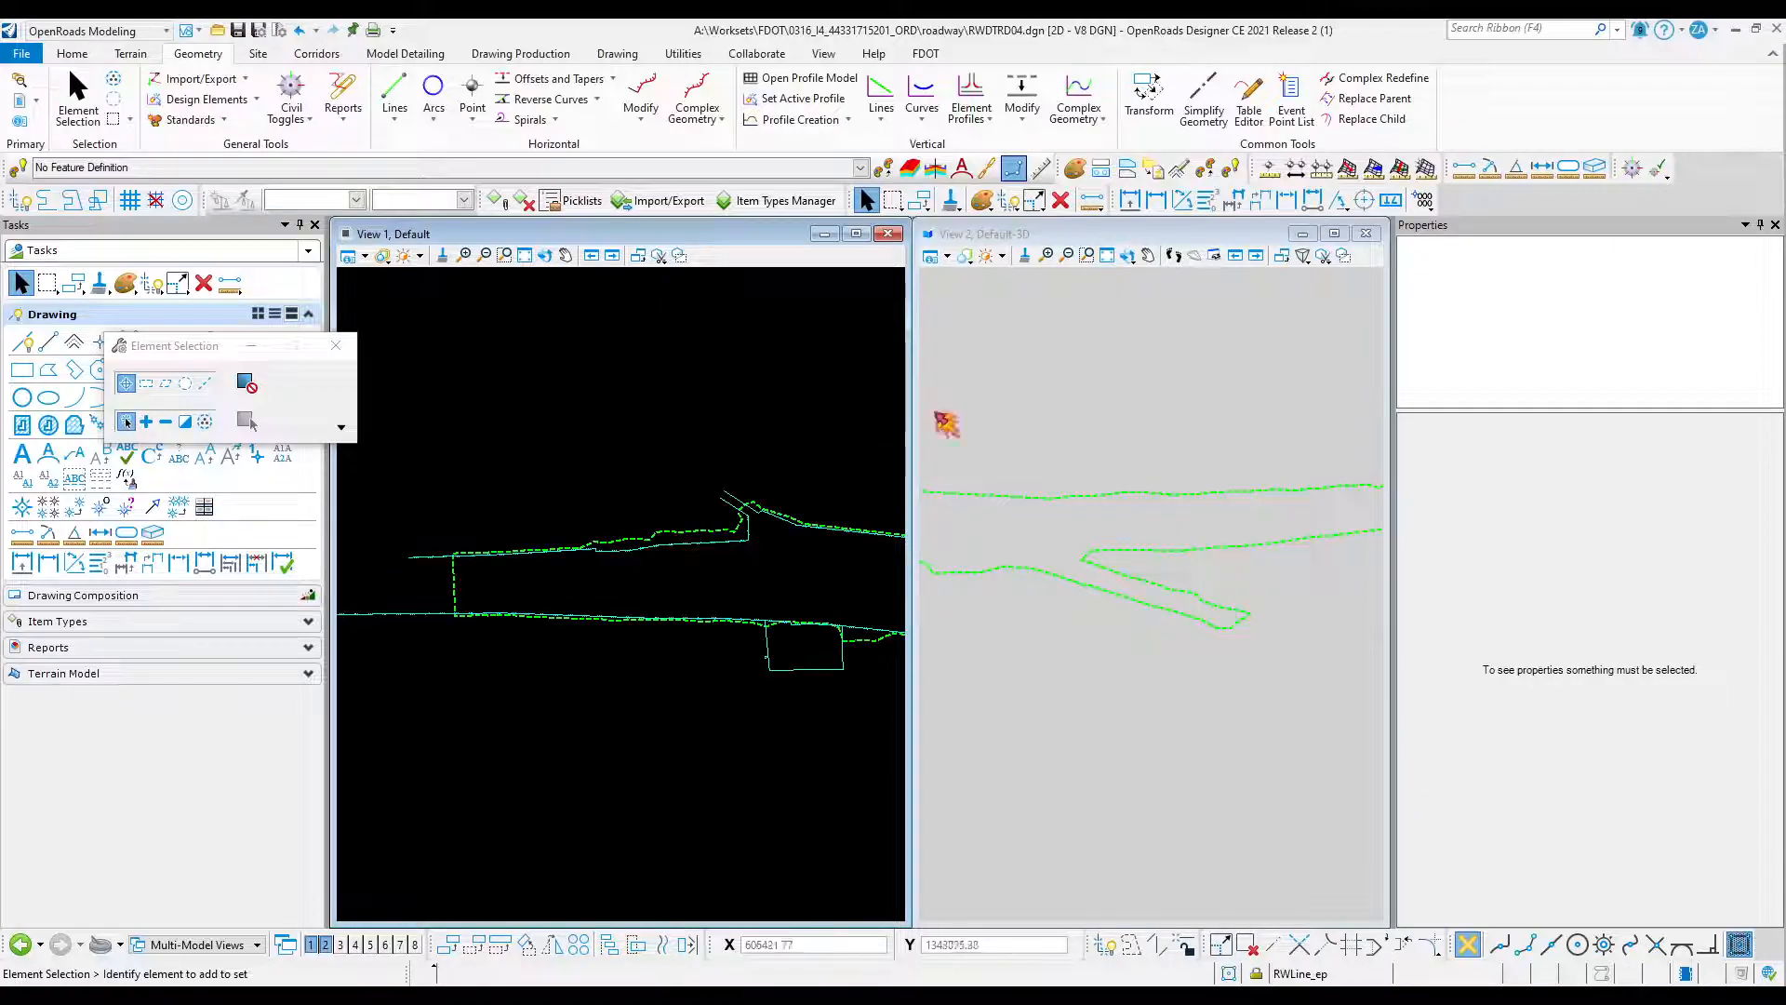
drag(910, 376, 1123, 375)
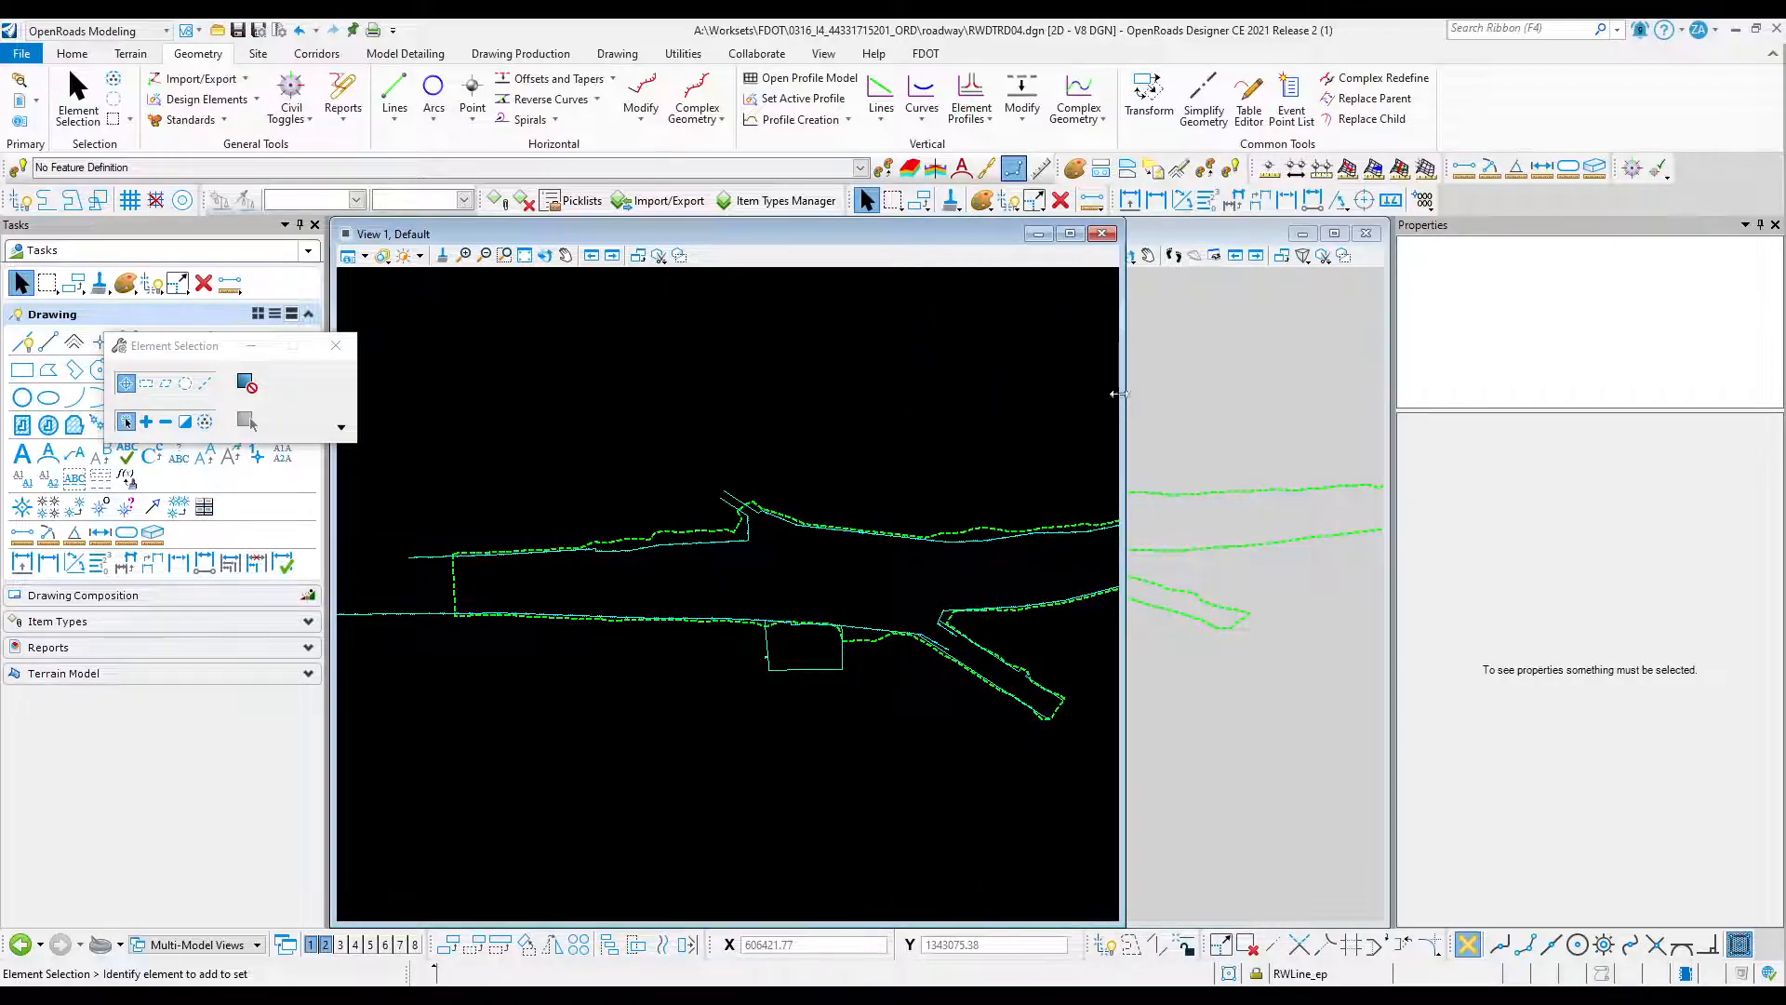
Select the northwest limited-access chain in the 2D view and check its feature definition and feature name.
scroll(707, 545, up, 8)
click(731, 518)
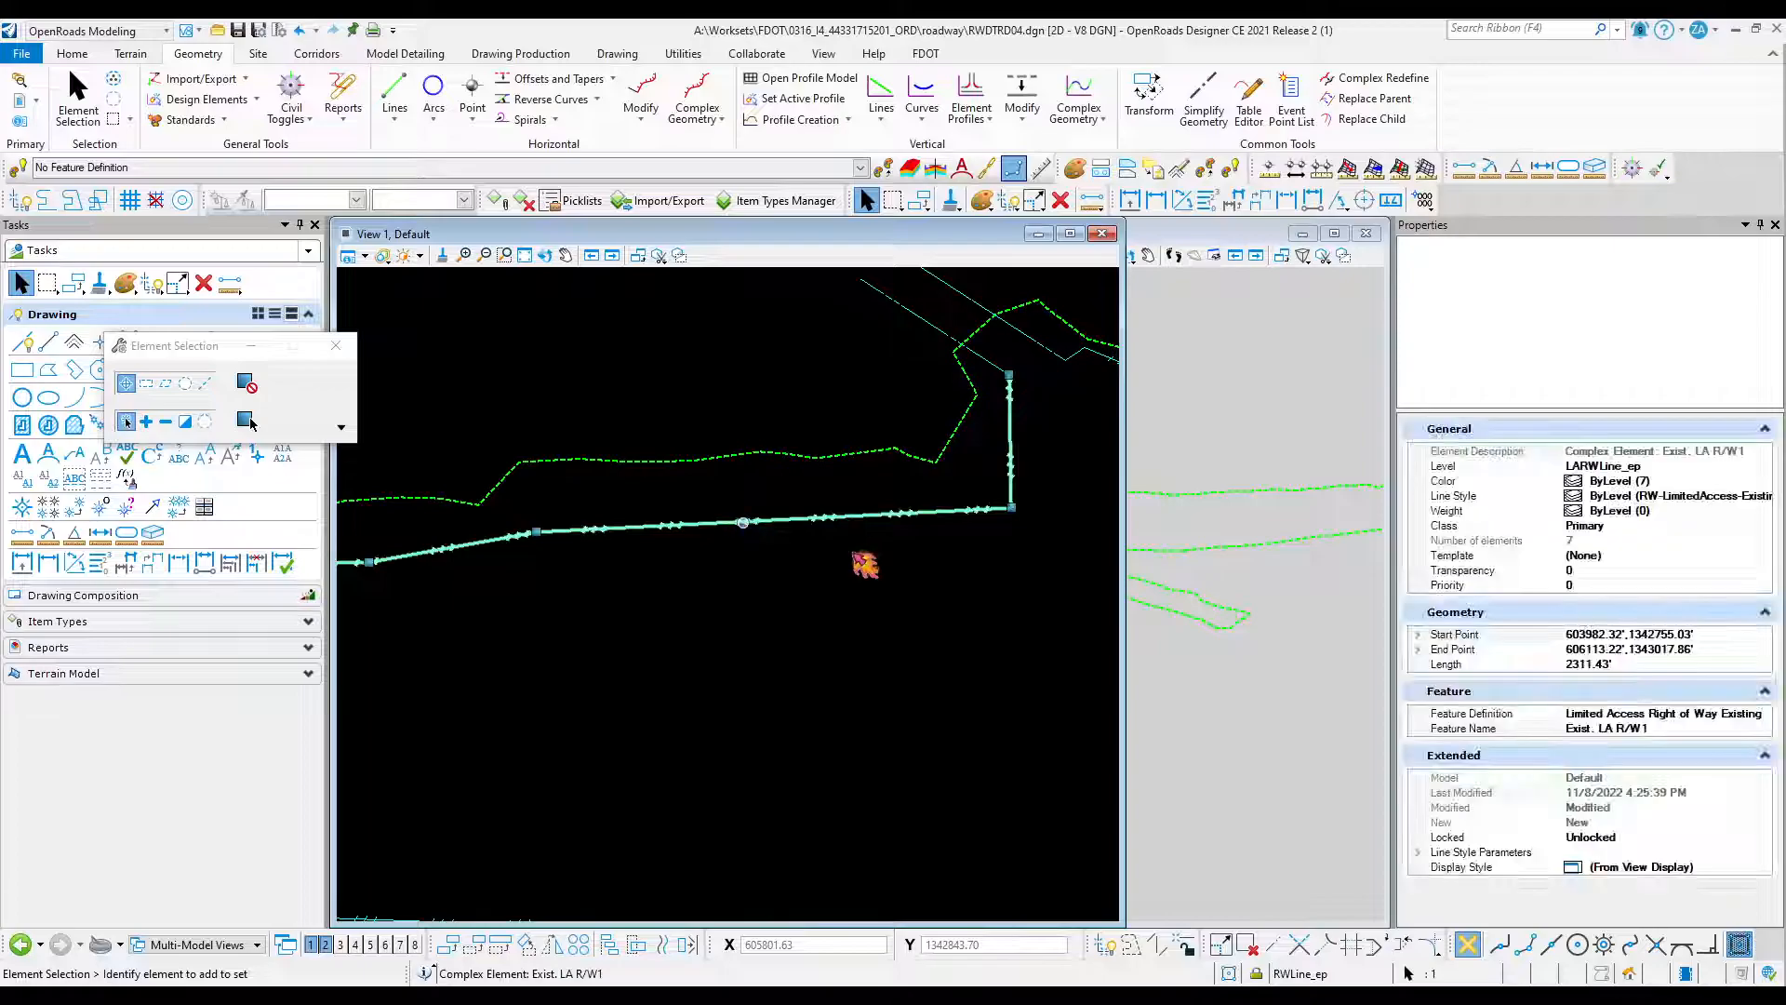
scroll(837, 552, down, 4)
scroll(861, 561, down, 1)
scroll(717, 564, down, 1)
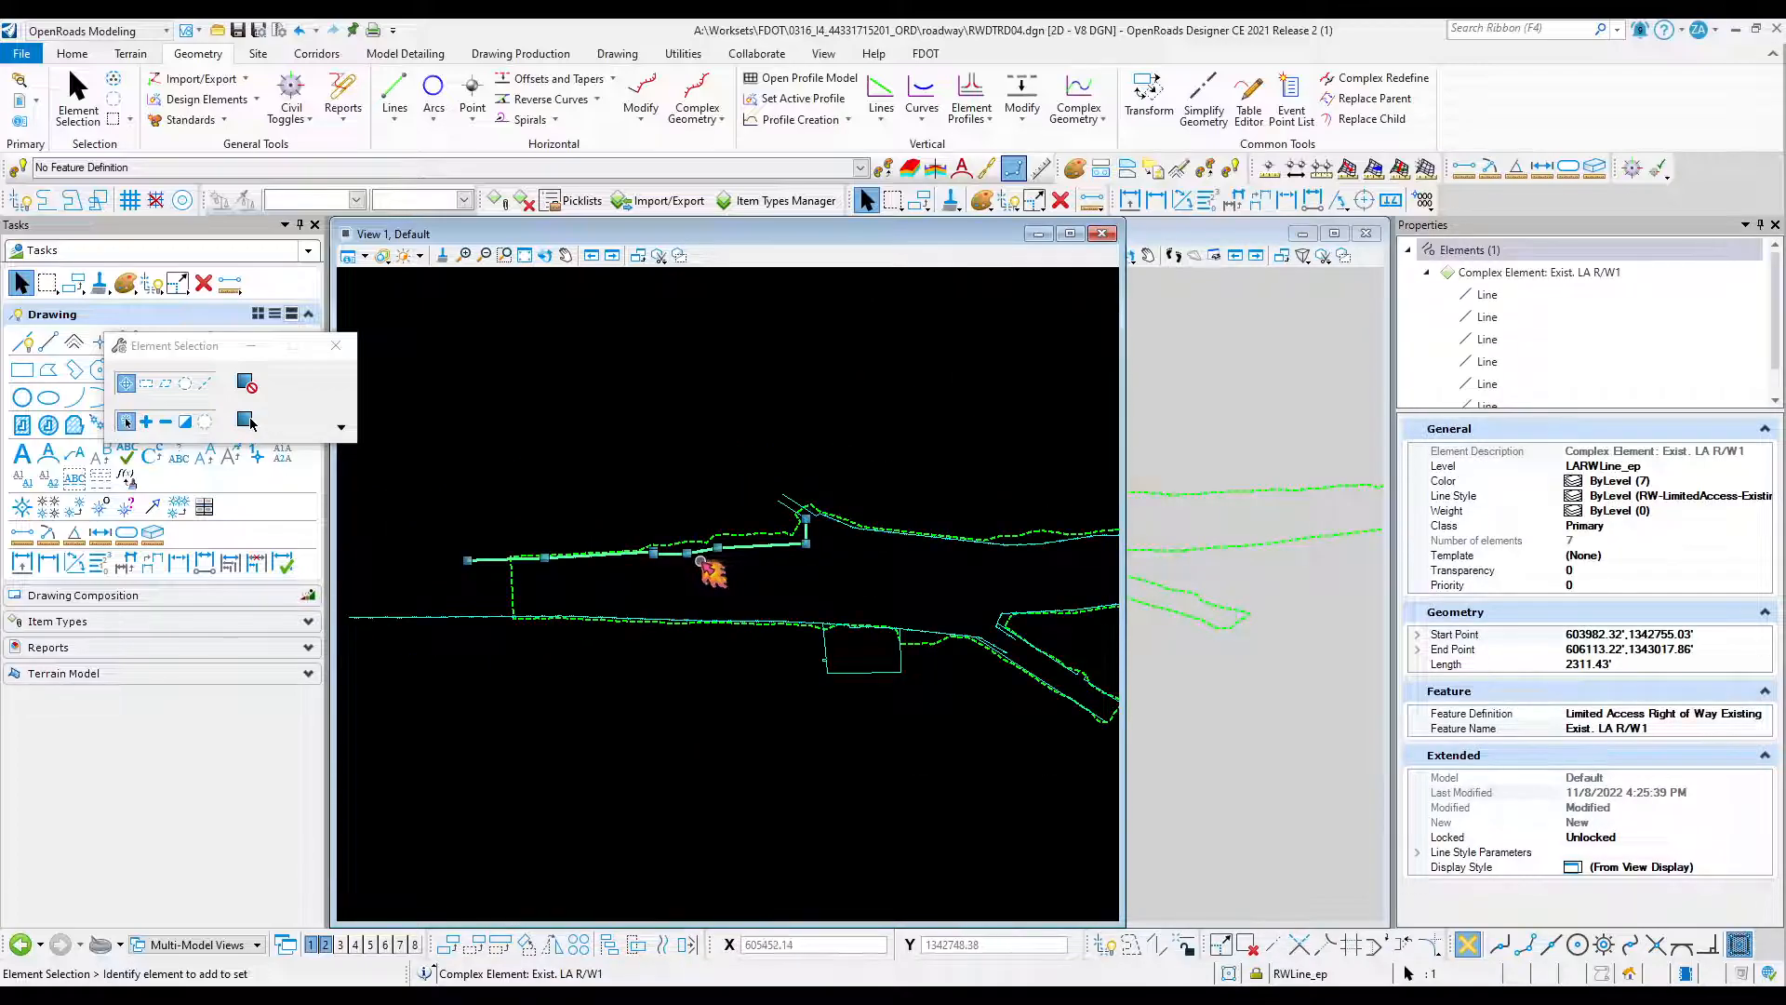
scroll(702, 562, up, 2)
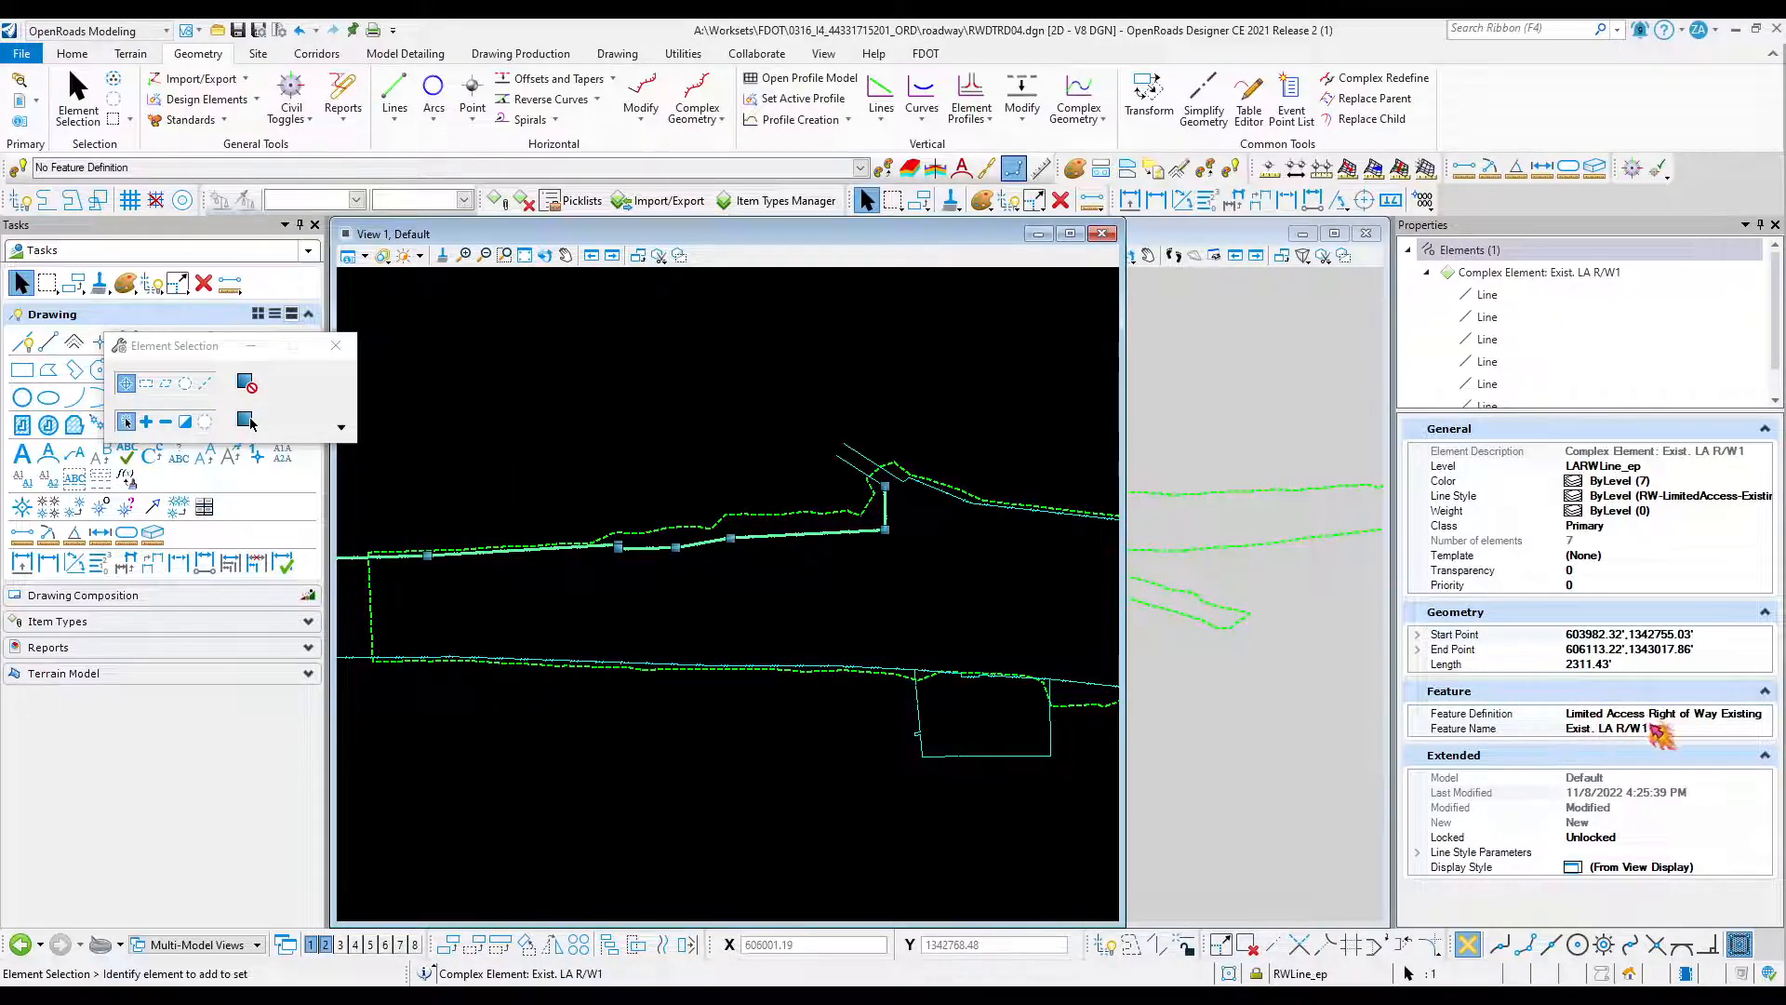
scroll(735, 524, up, 2)
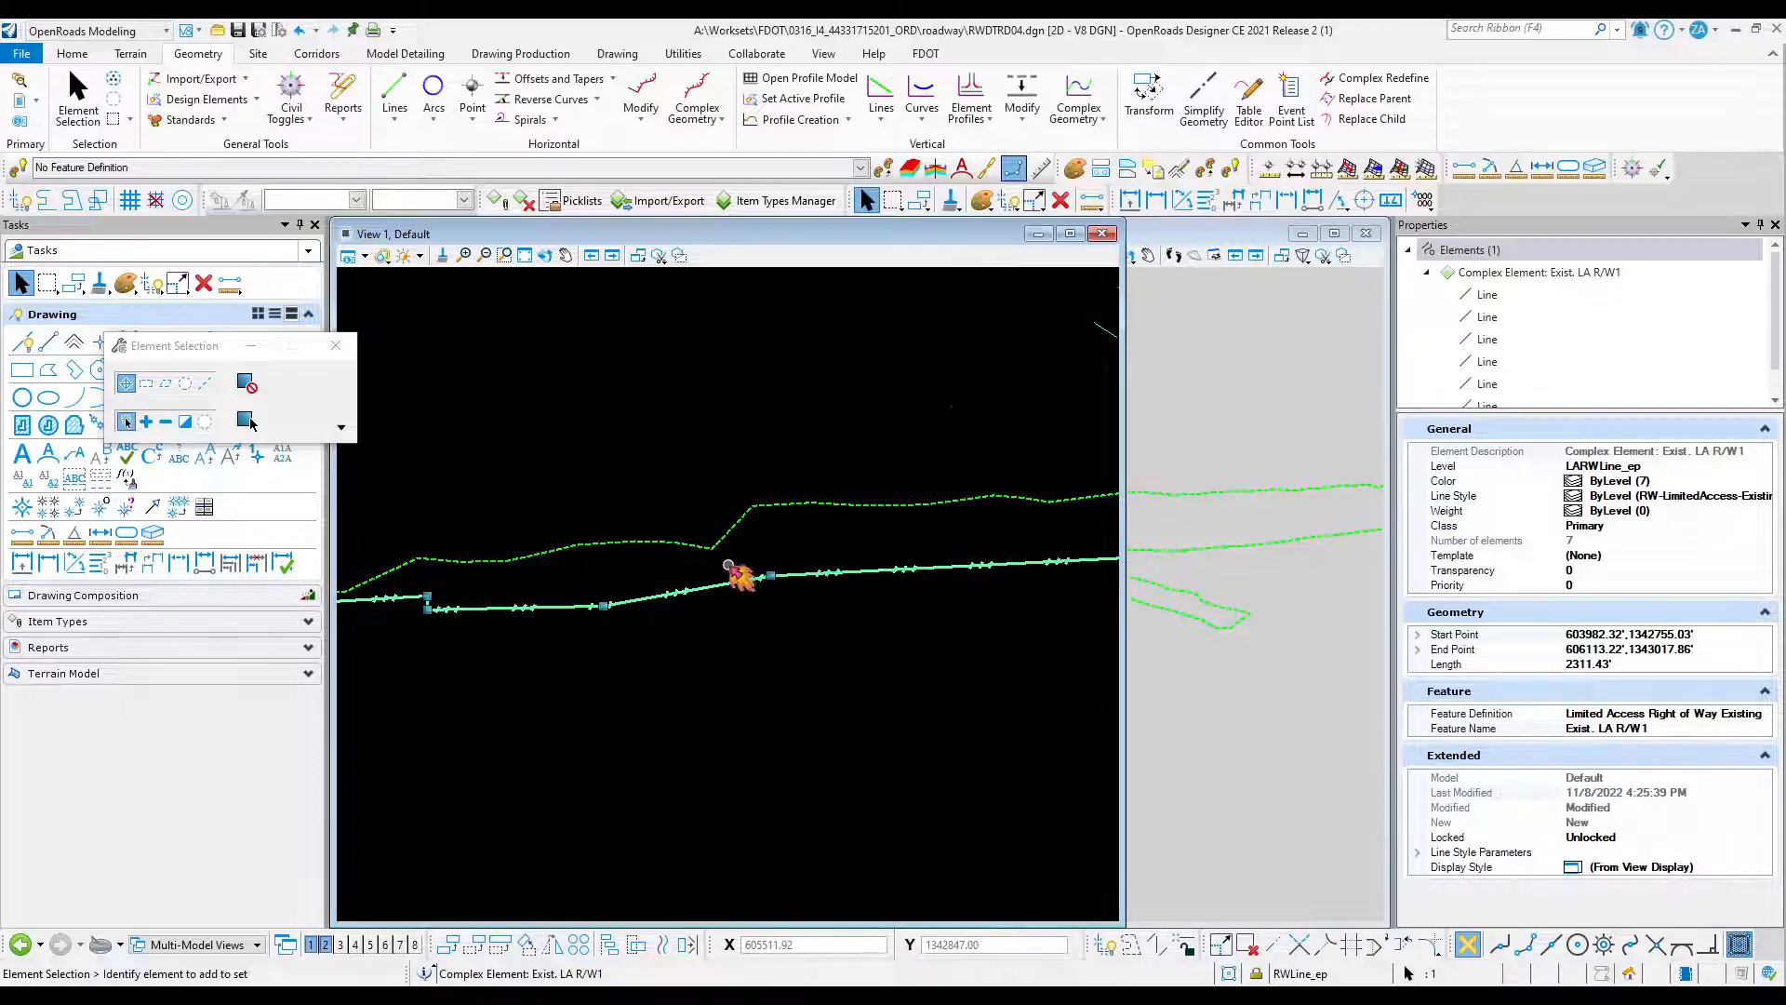
scroll(728, 564, down, 2)
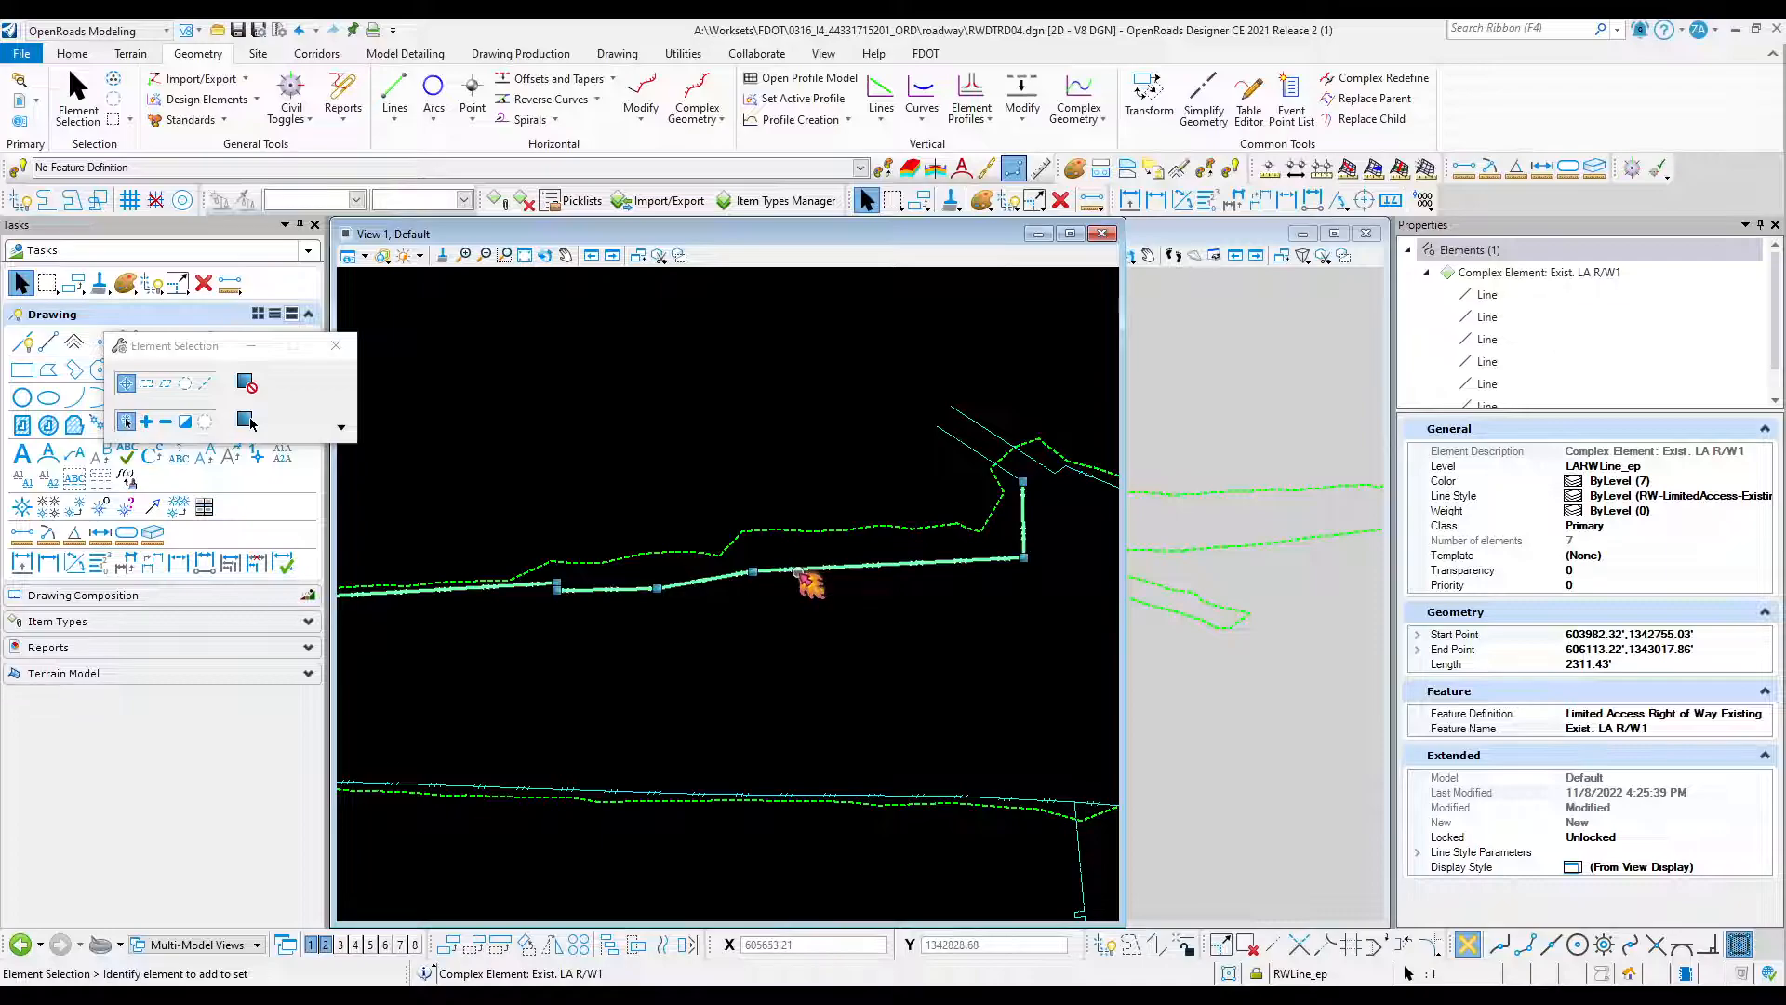
Open the profile model of the northwest limited-access chain in View 4.
click(848, 571)
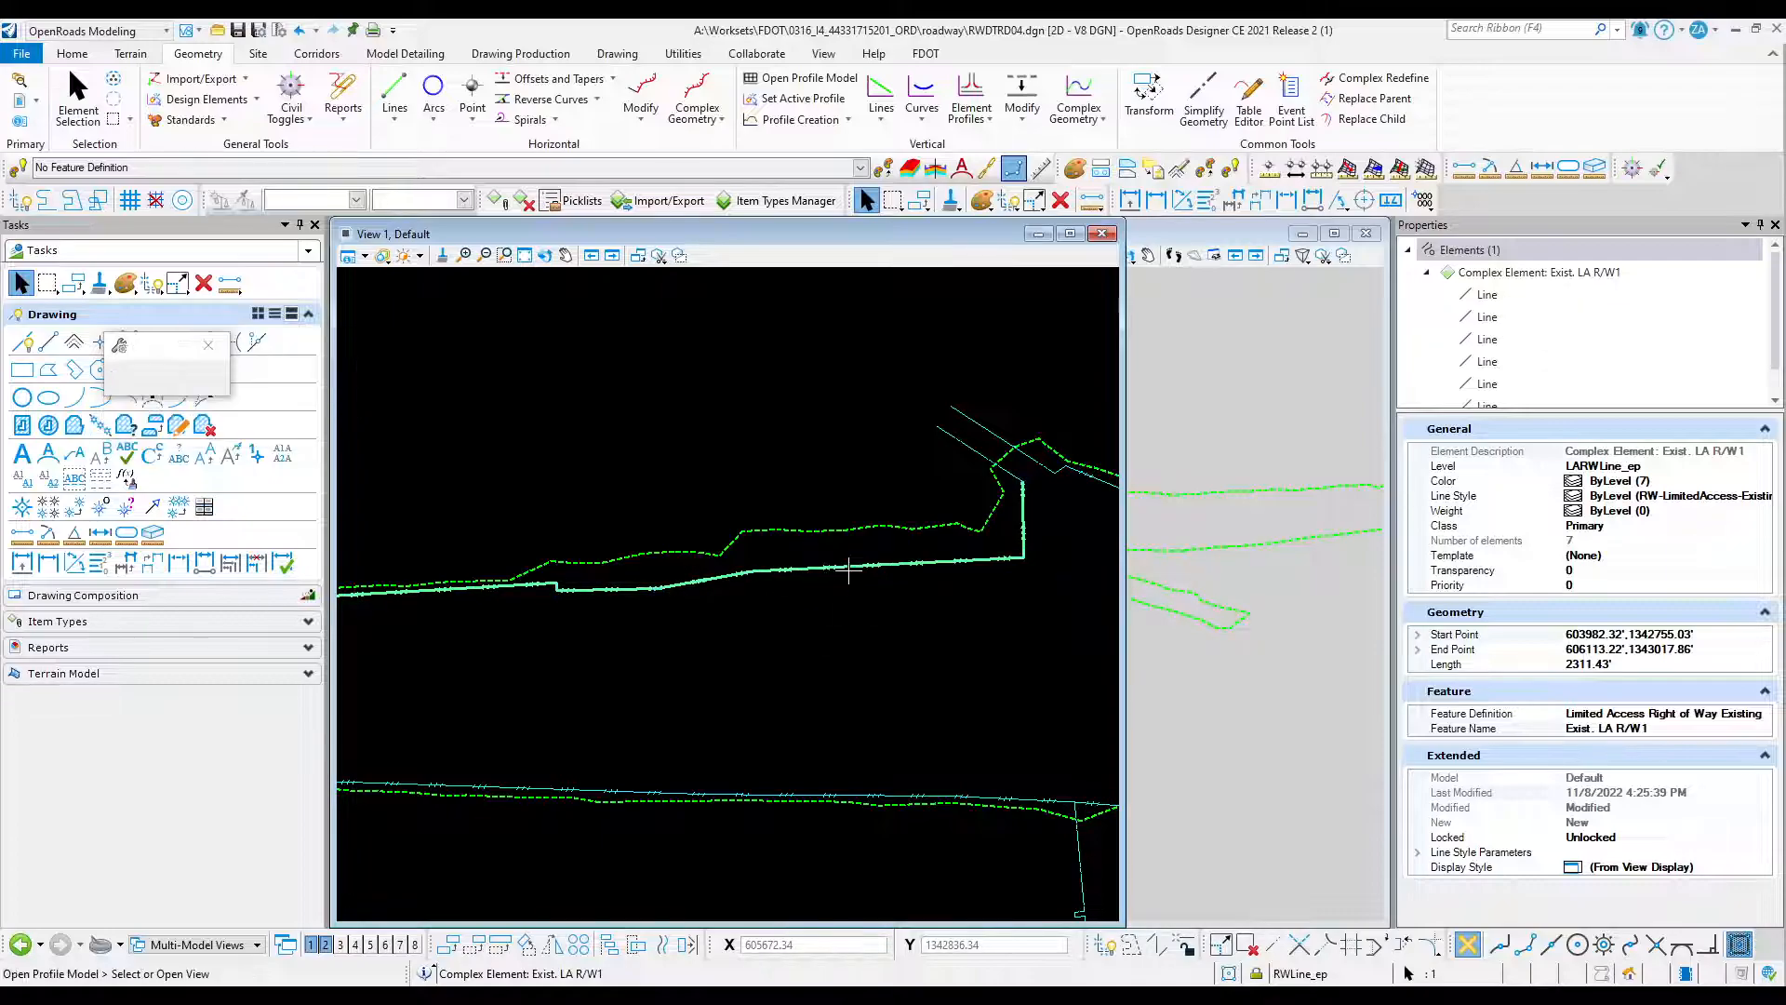
click(357, 945)
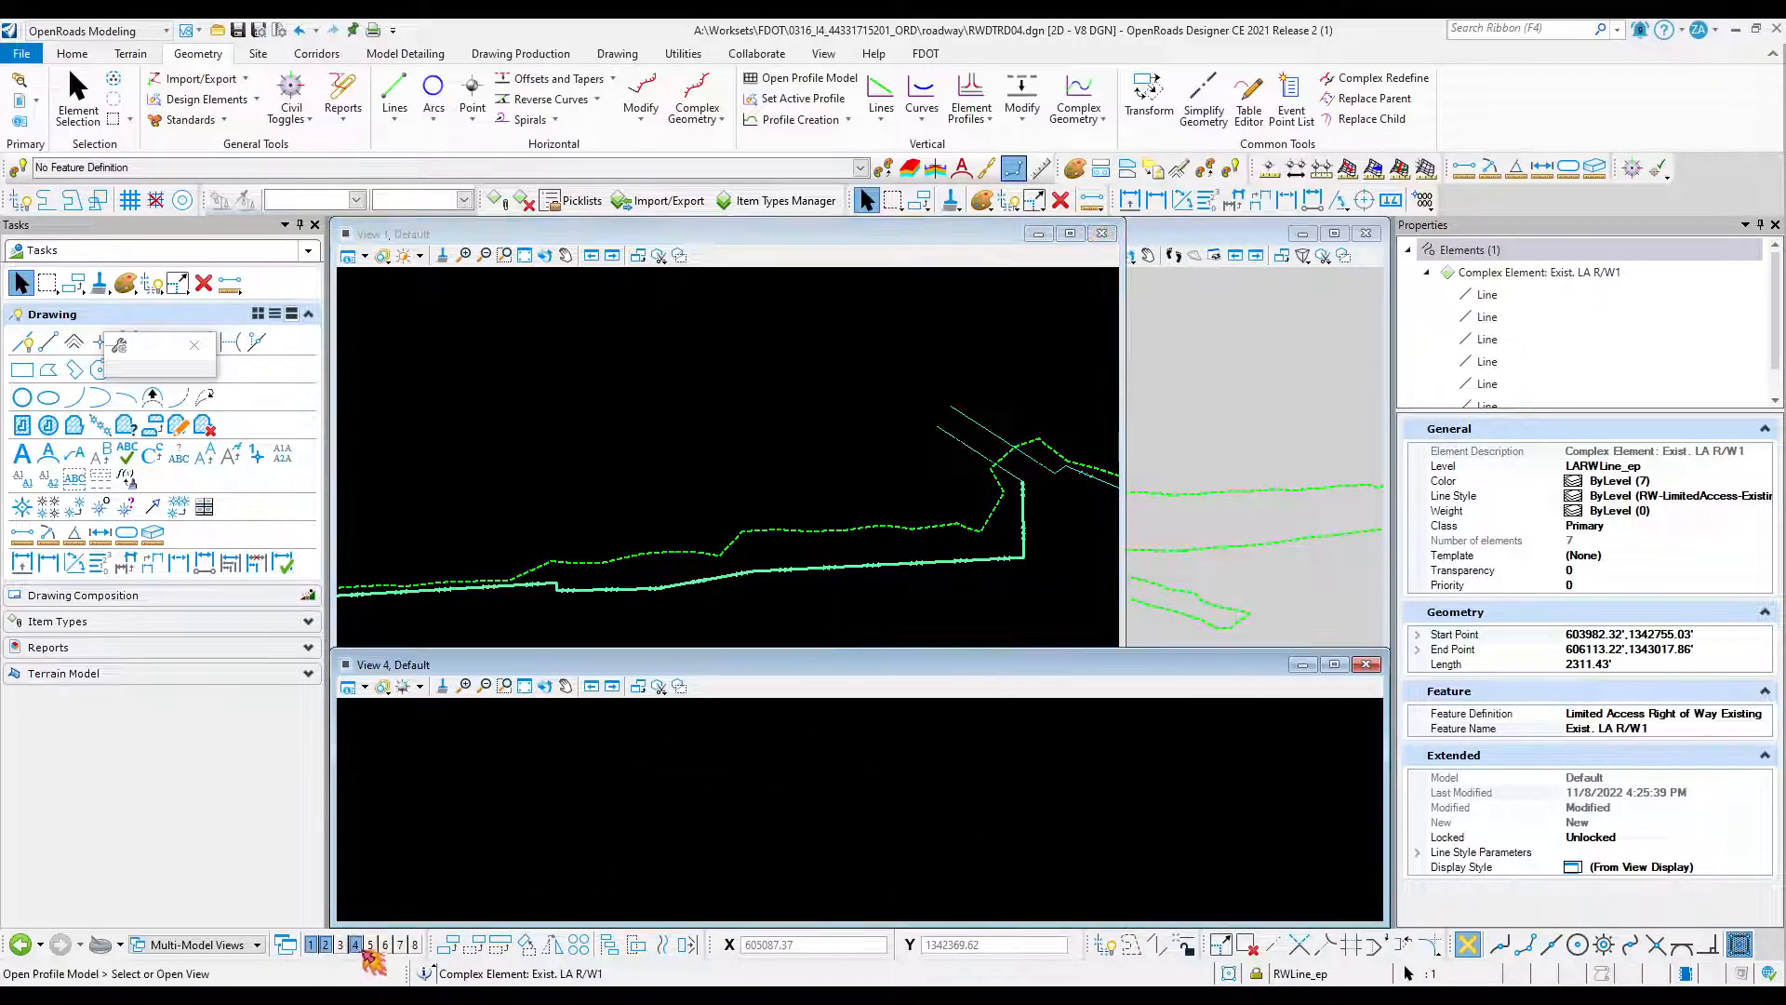
click(854, 761)
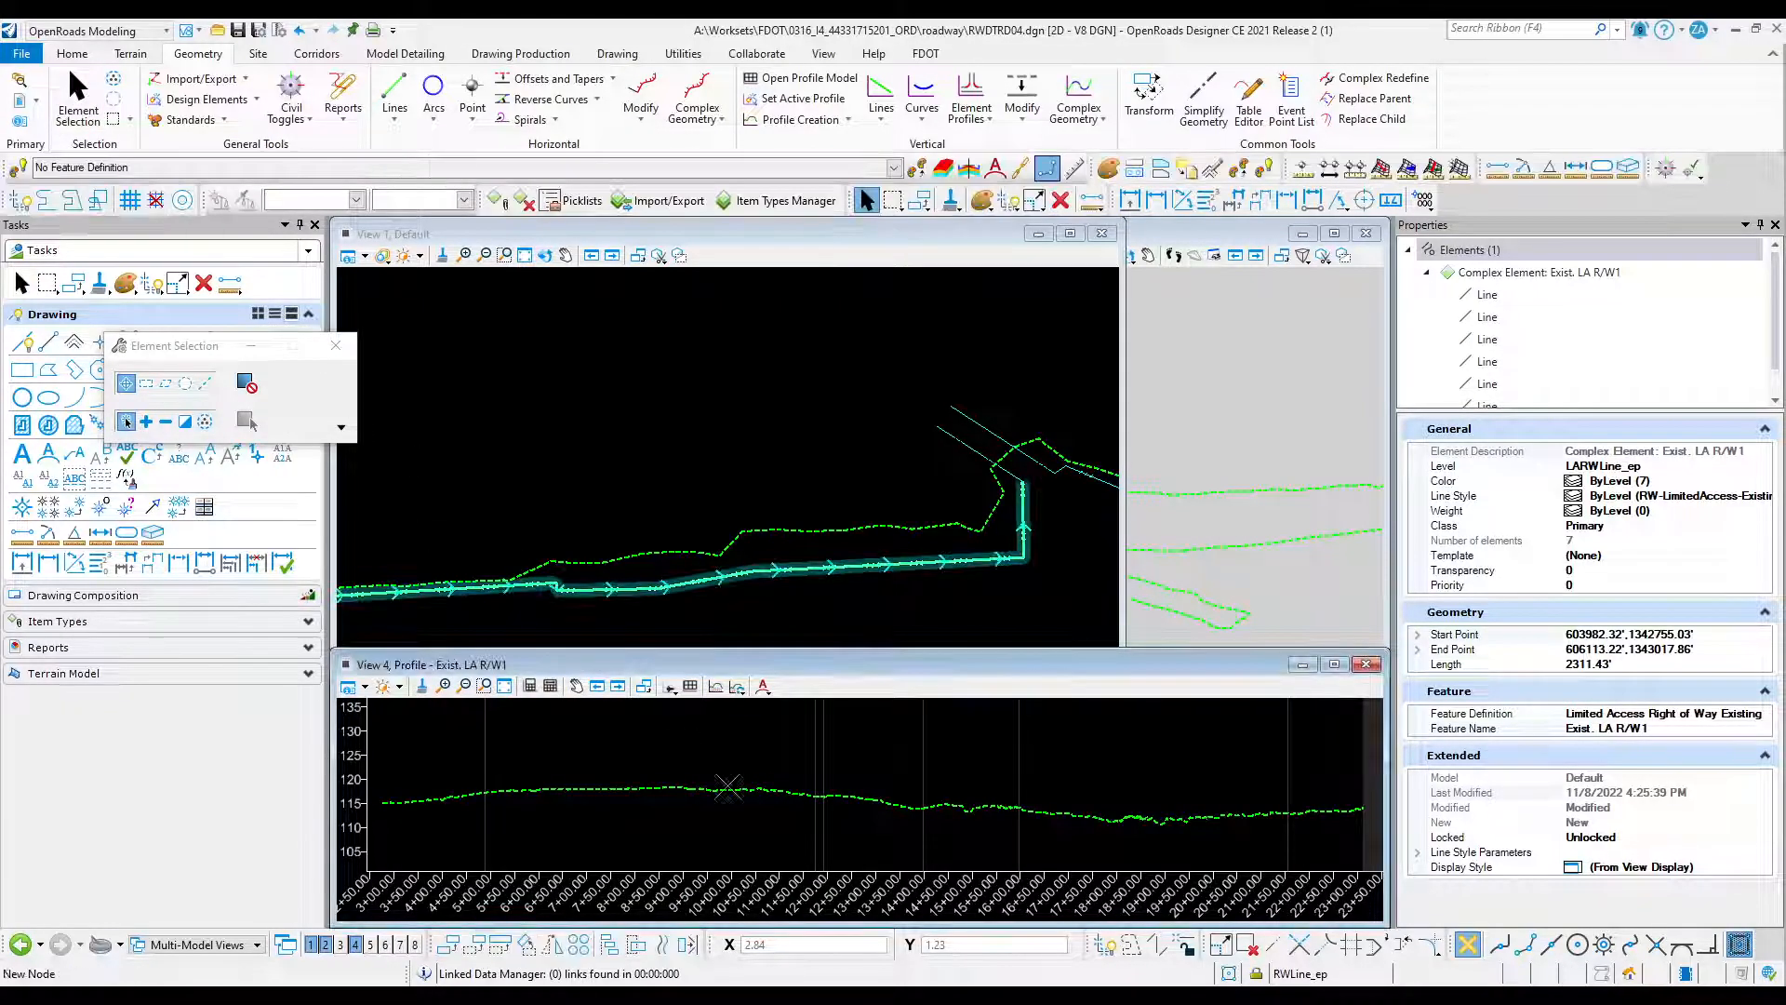
Set the existing-ground surface profile as the active profile of the northwest limited-access chain.
click(78, 89)
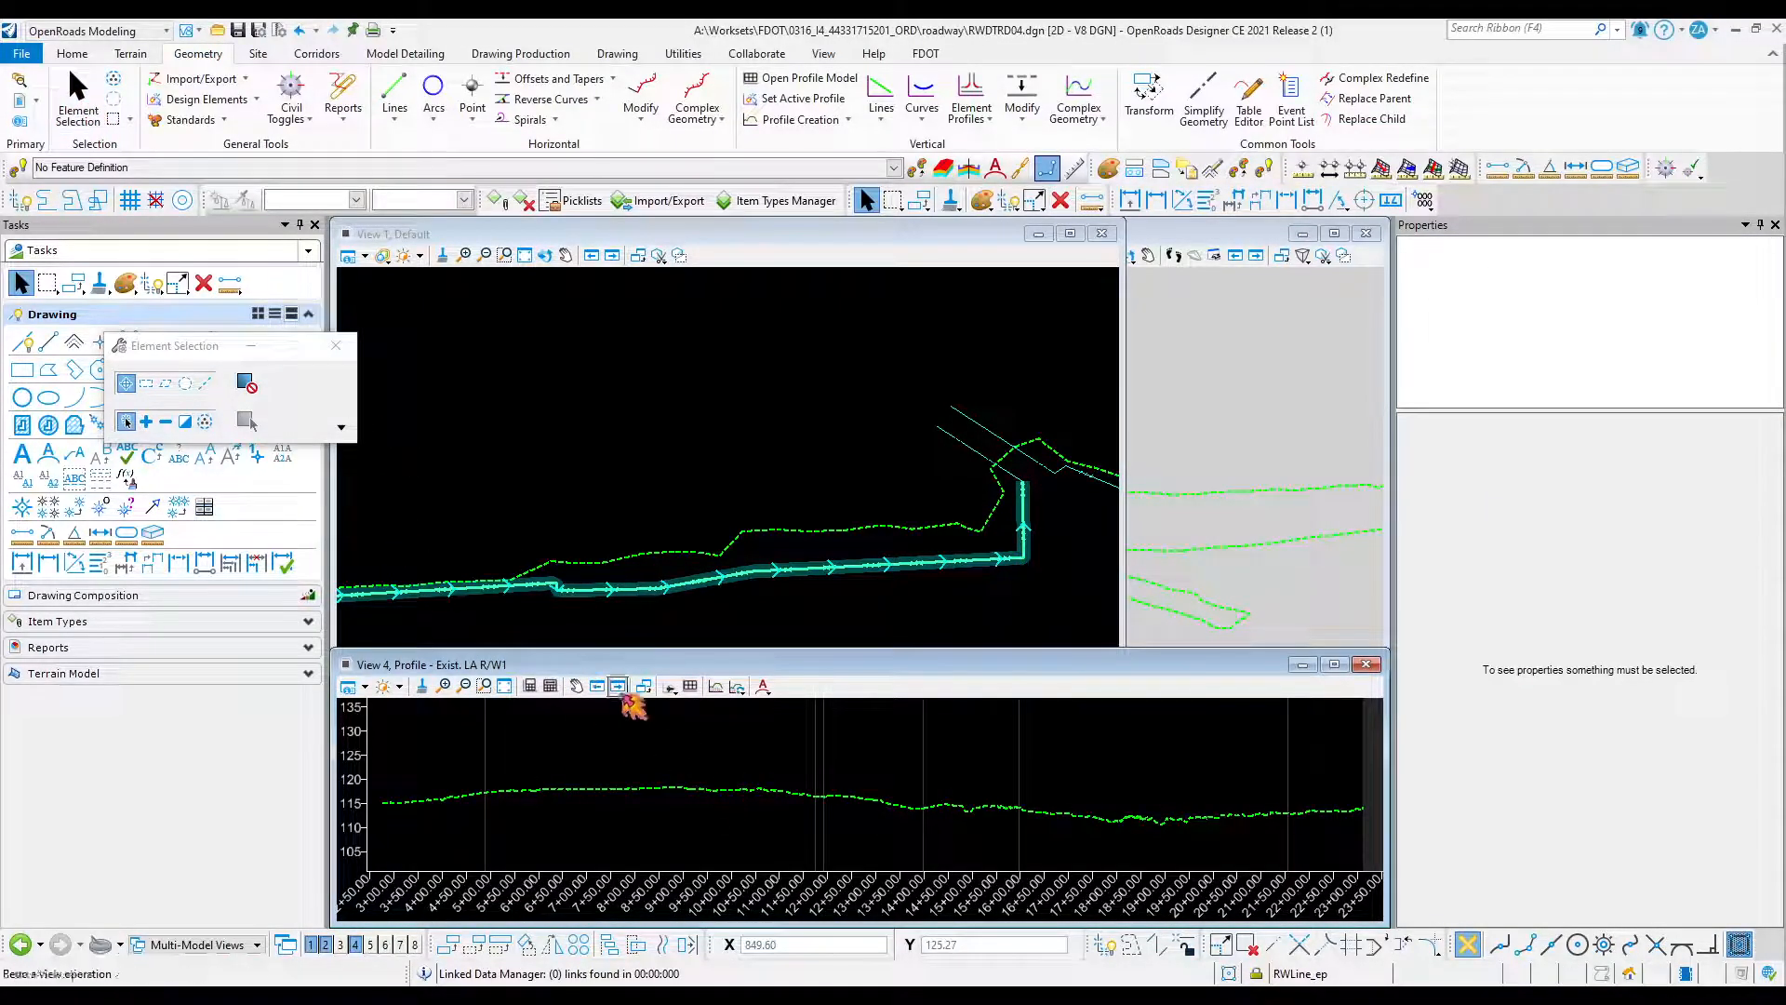
click(728, 791)
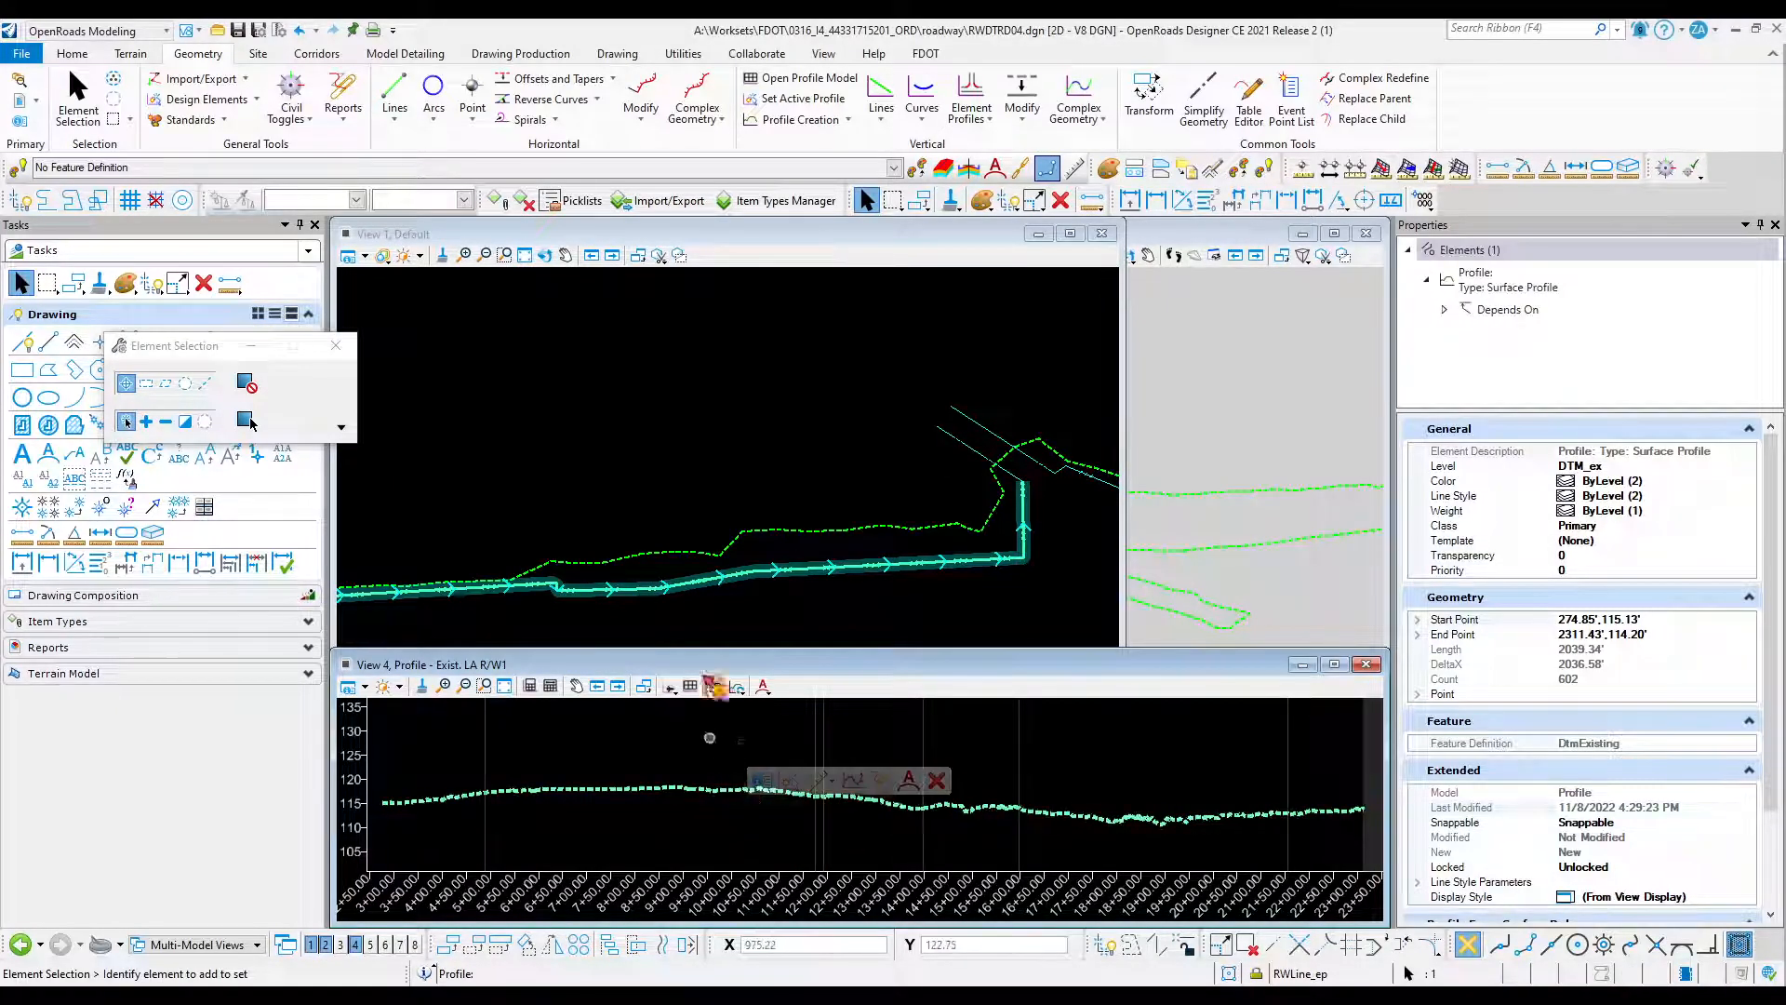
click(782, 780)
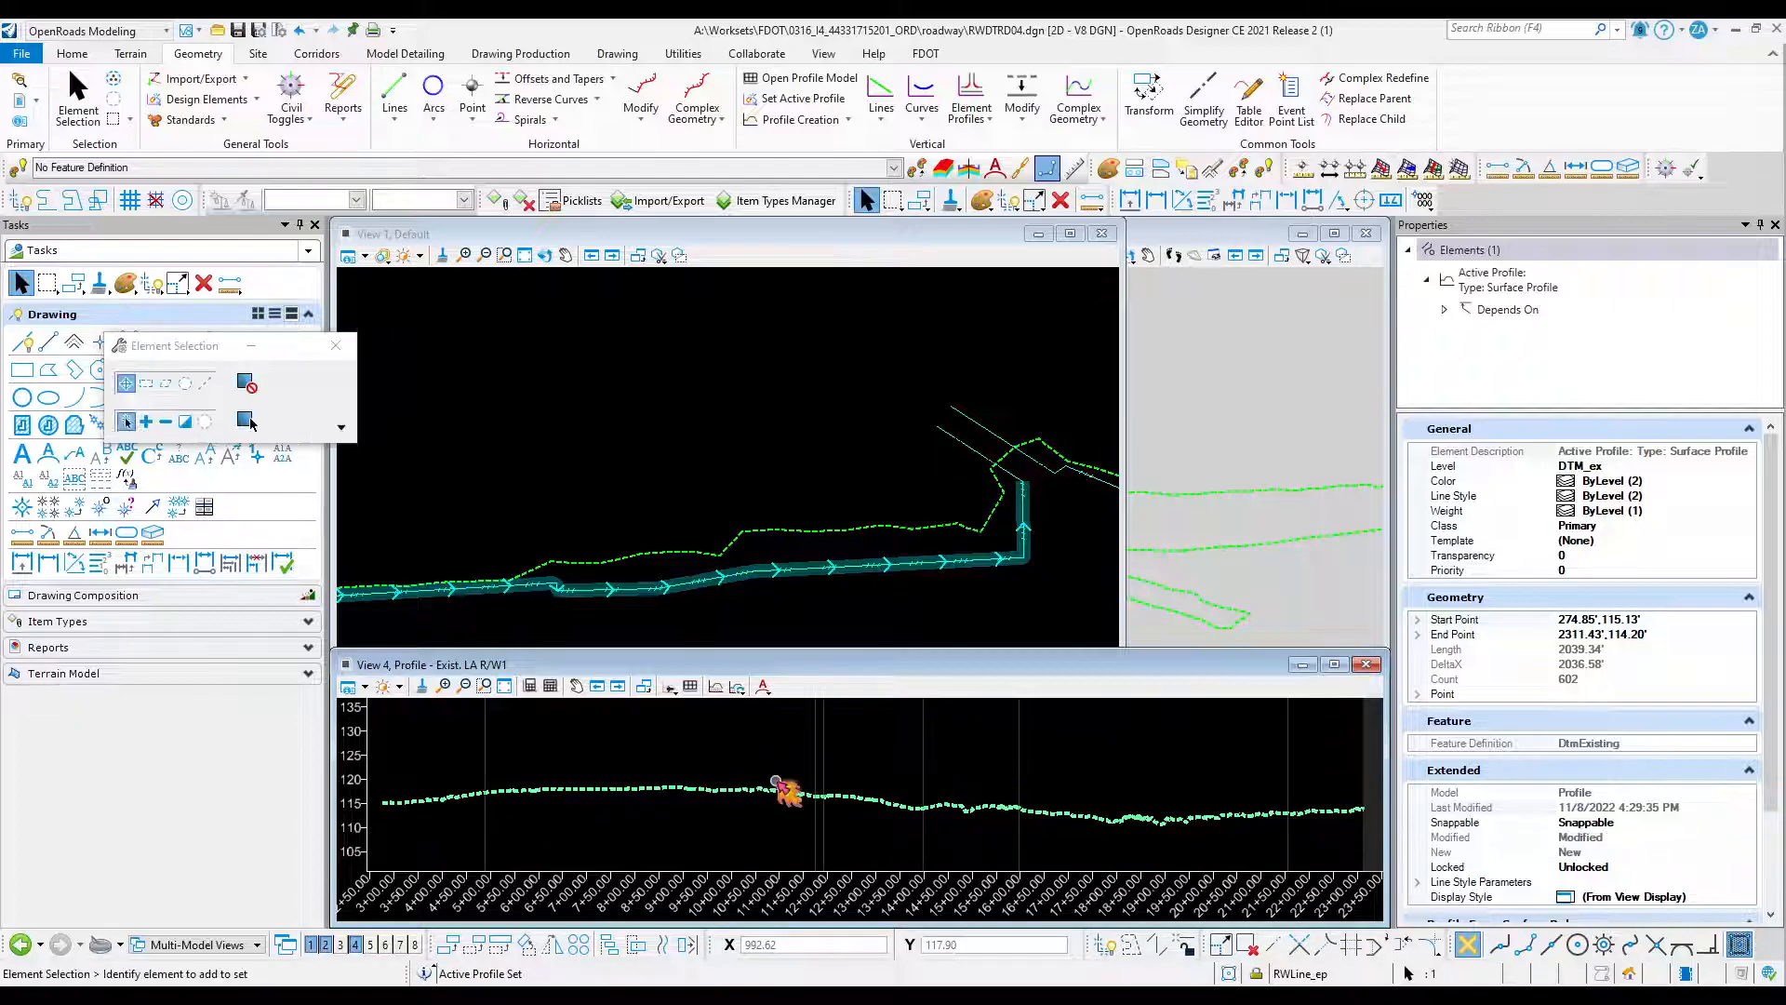
Examine the northwest limited-access chain against the terrain boundary in the 3D view.
scroll(1251, 496, down, 5)
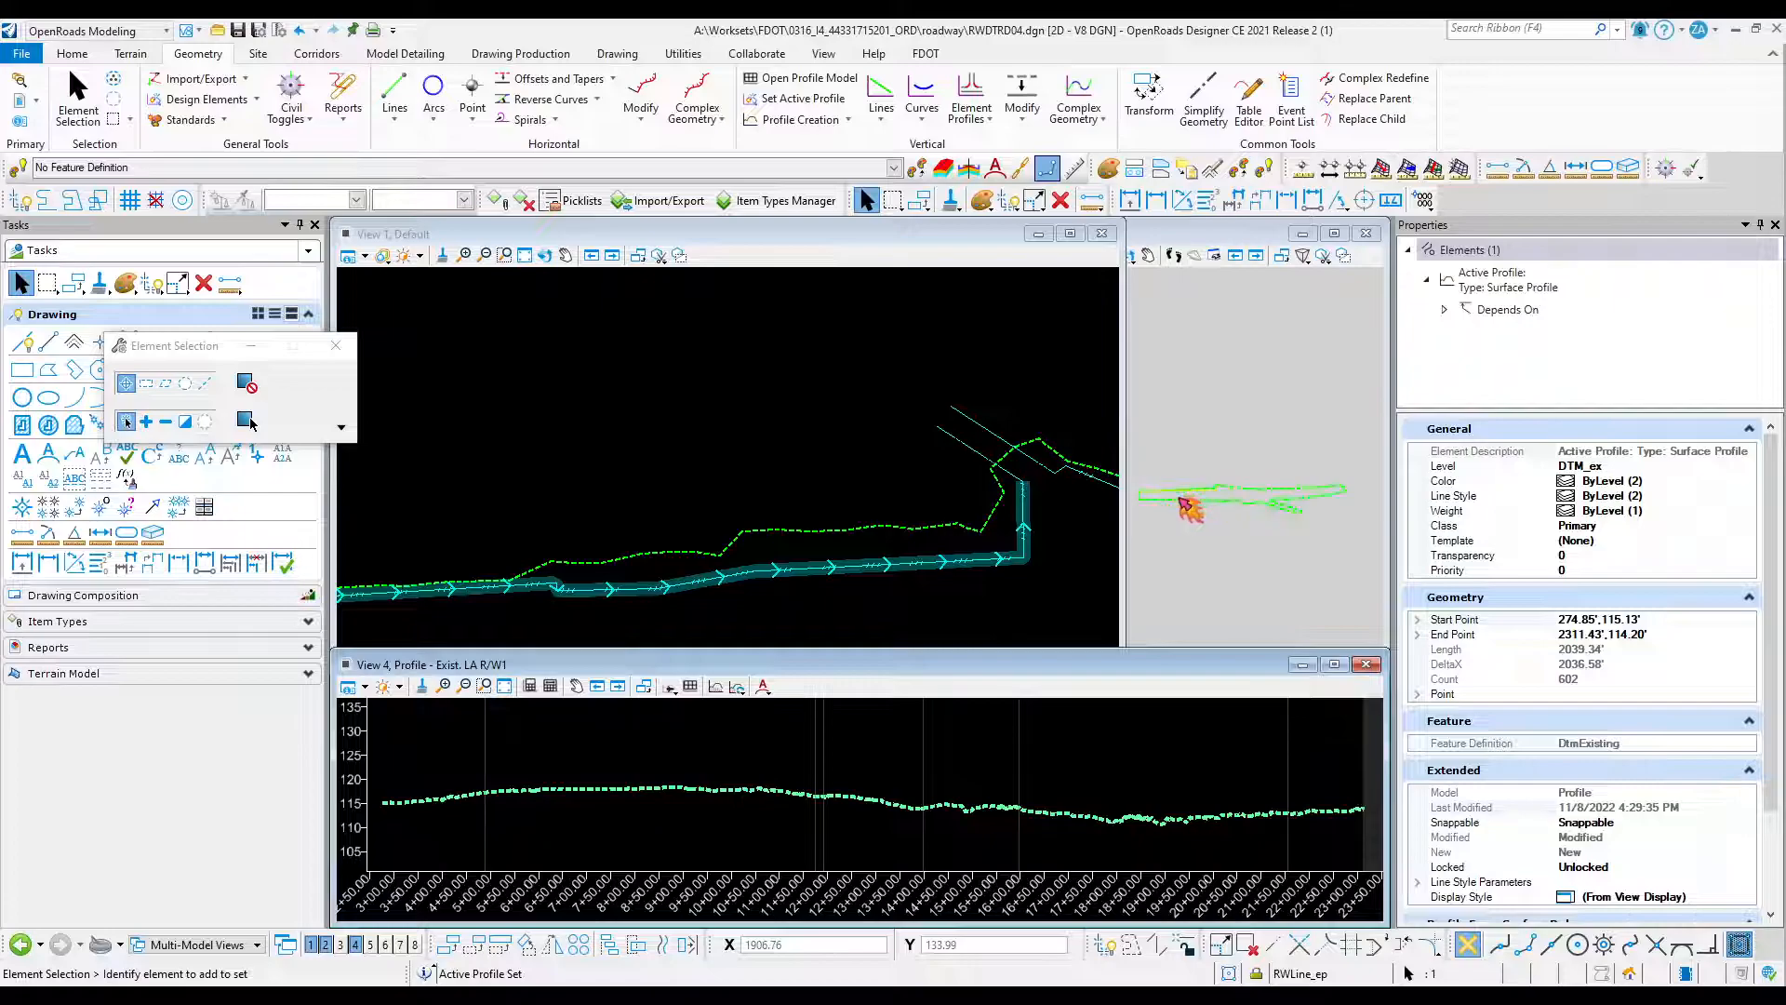
shift+middle_drag(1274, 488, 1298, 423)
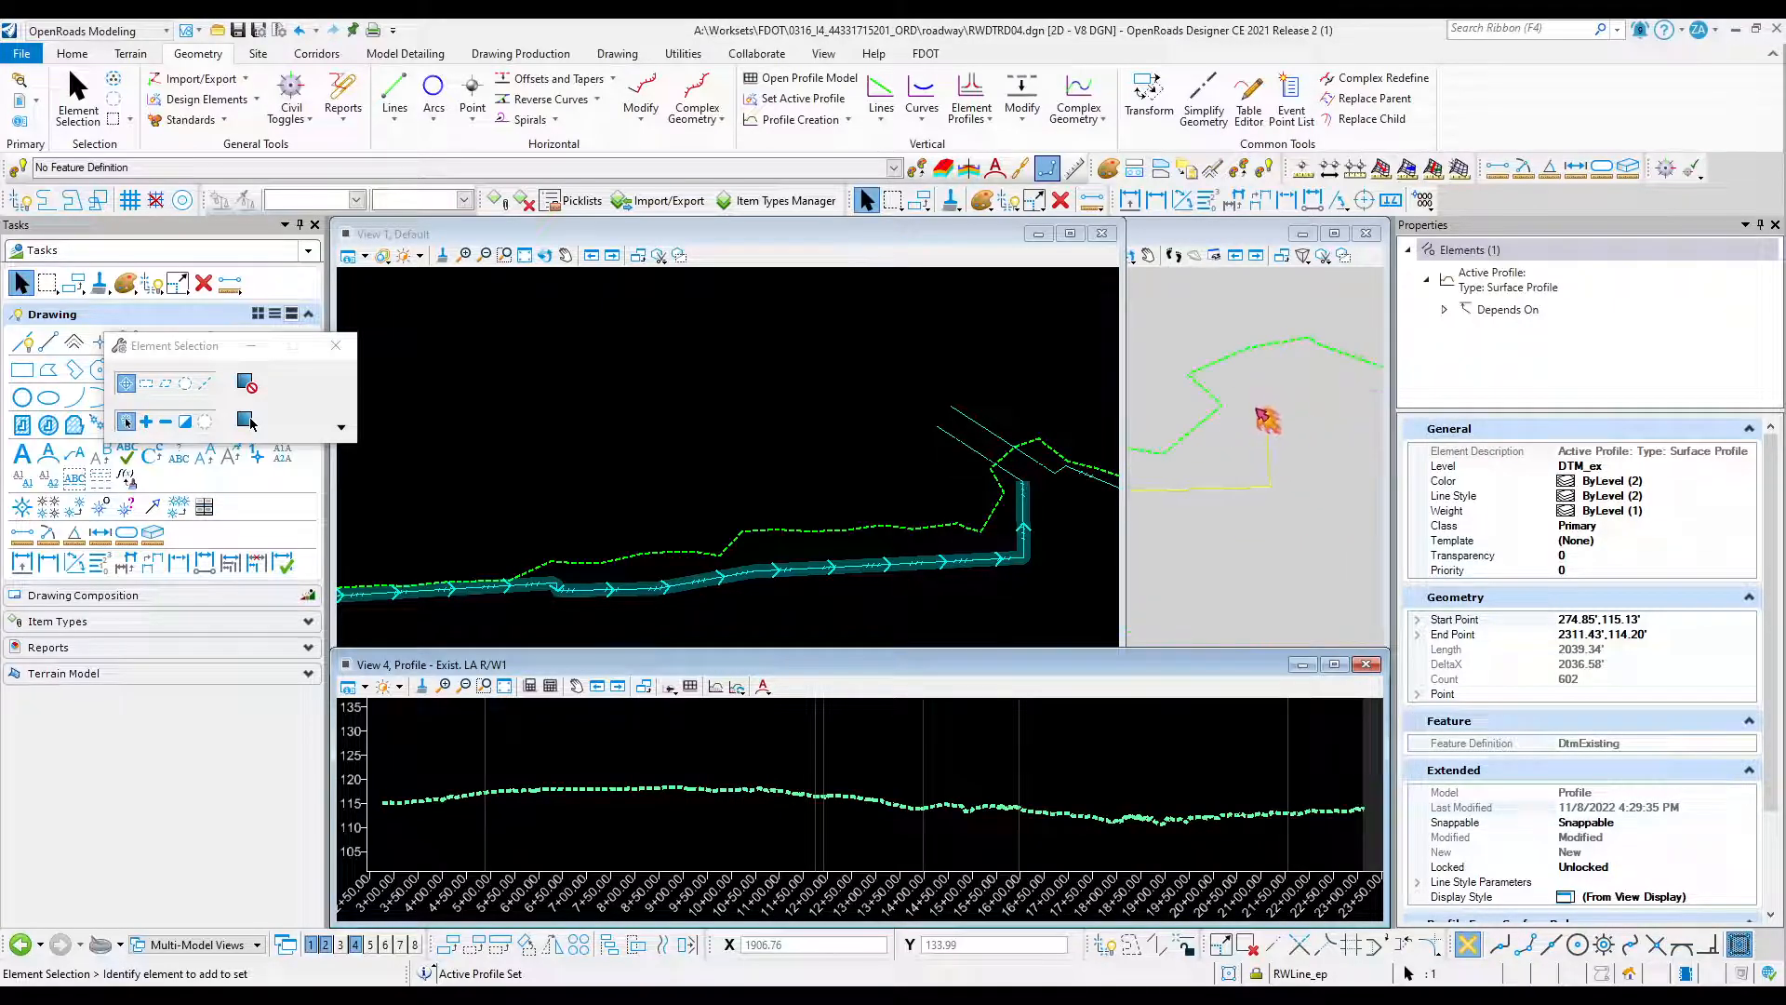
scroll(1240, 443, down, 5)
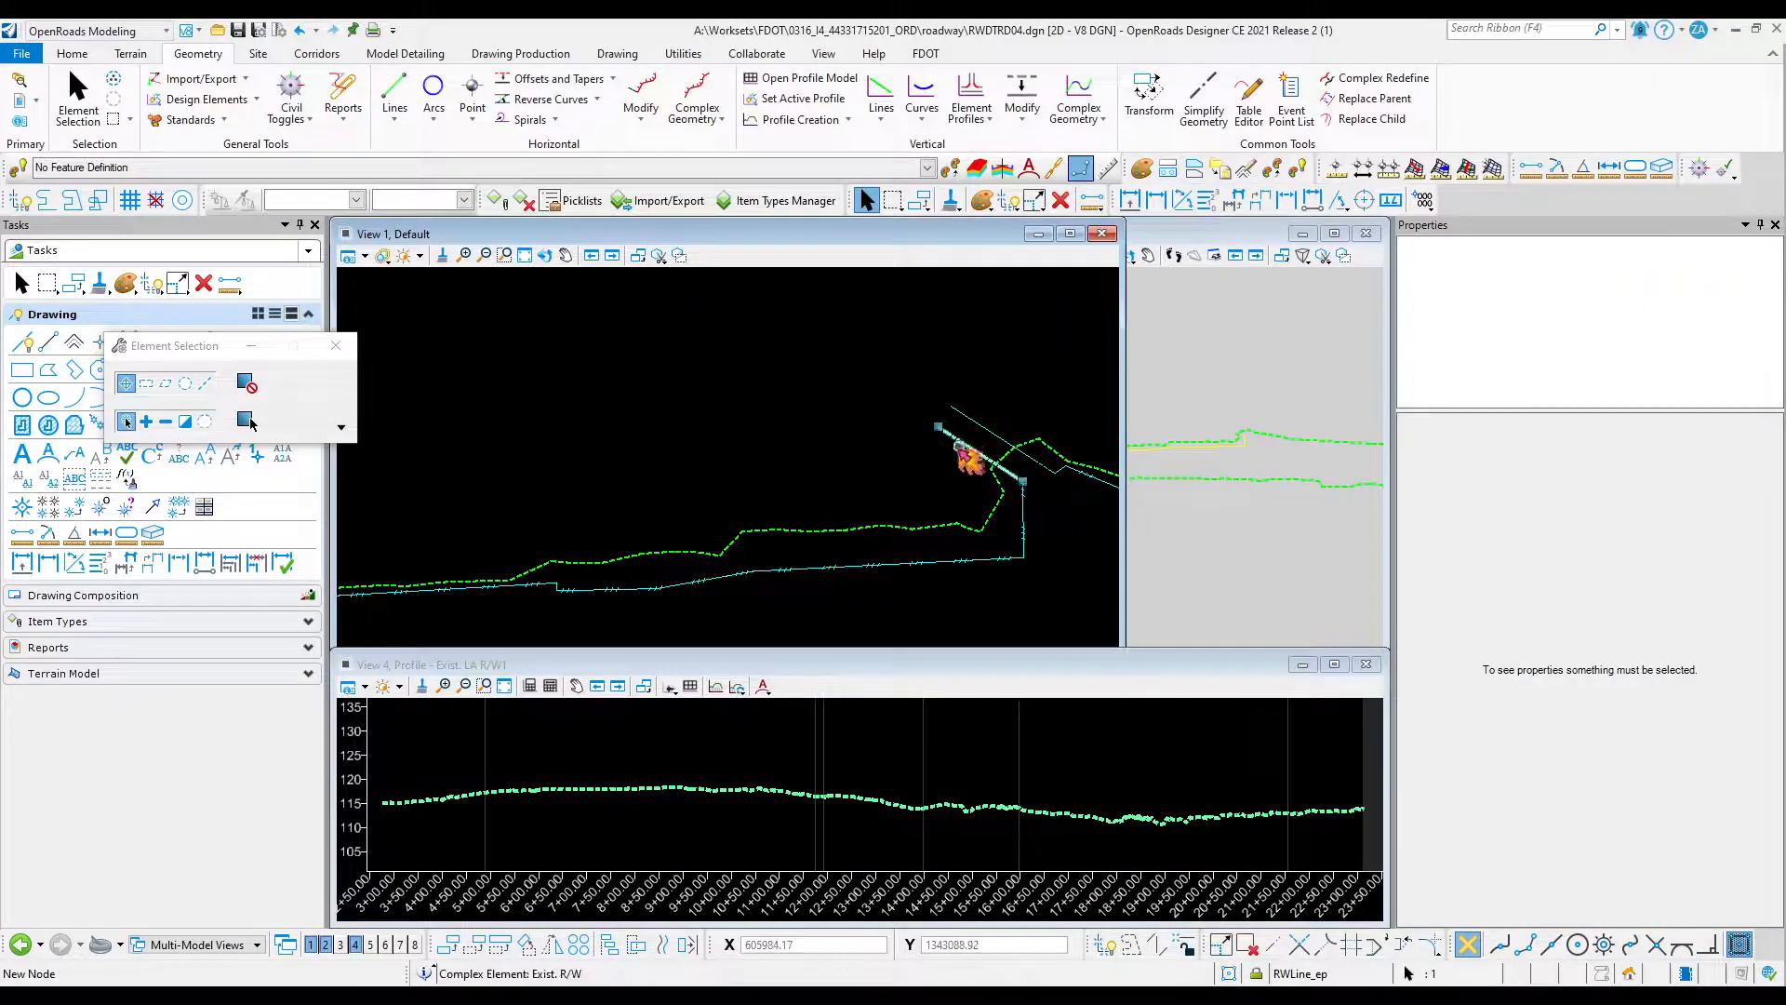
Open the profile model of the short northwest right-of-way line chain (Exist. R/W) in View 4.
click(967, 456)
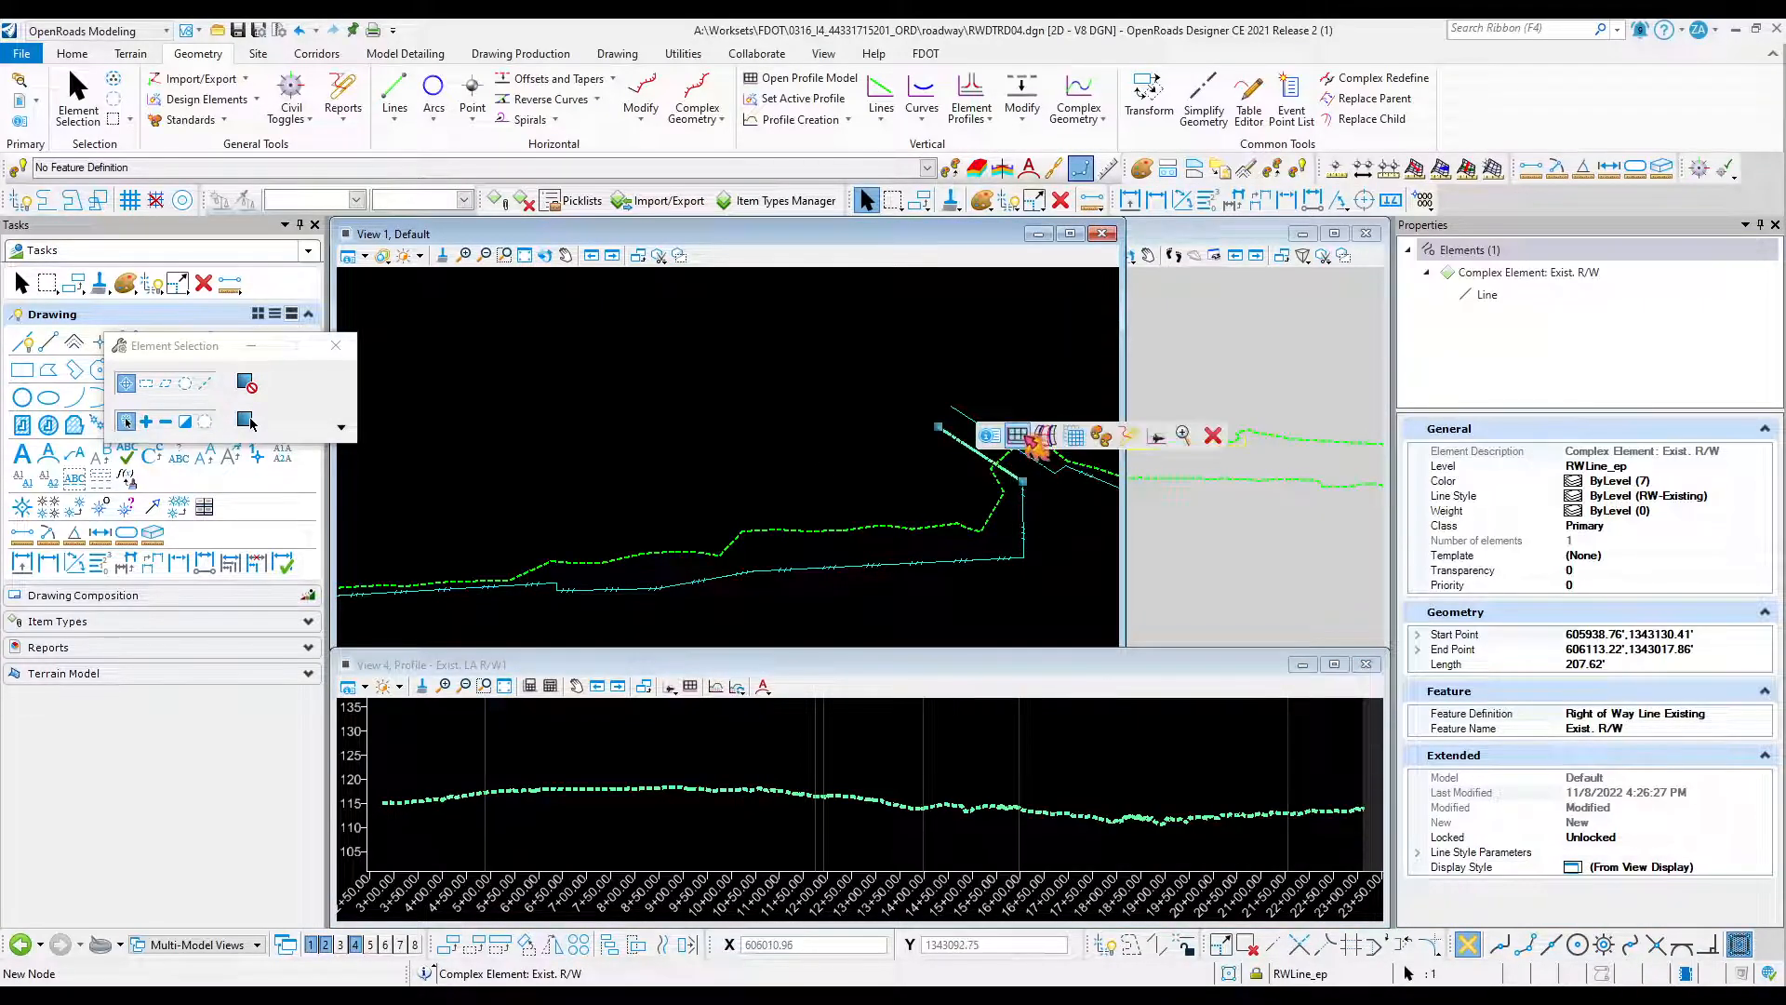
click(1034, 443)
click(908, 768)
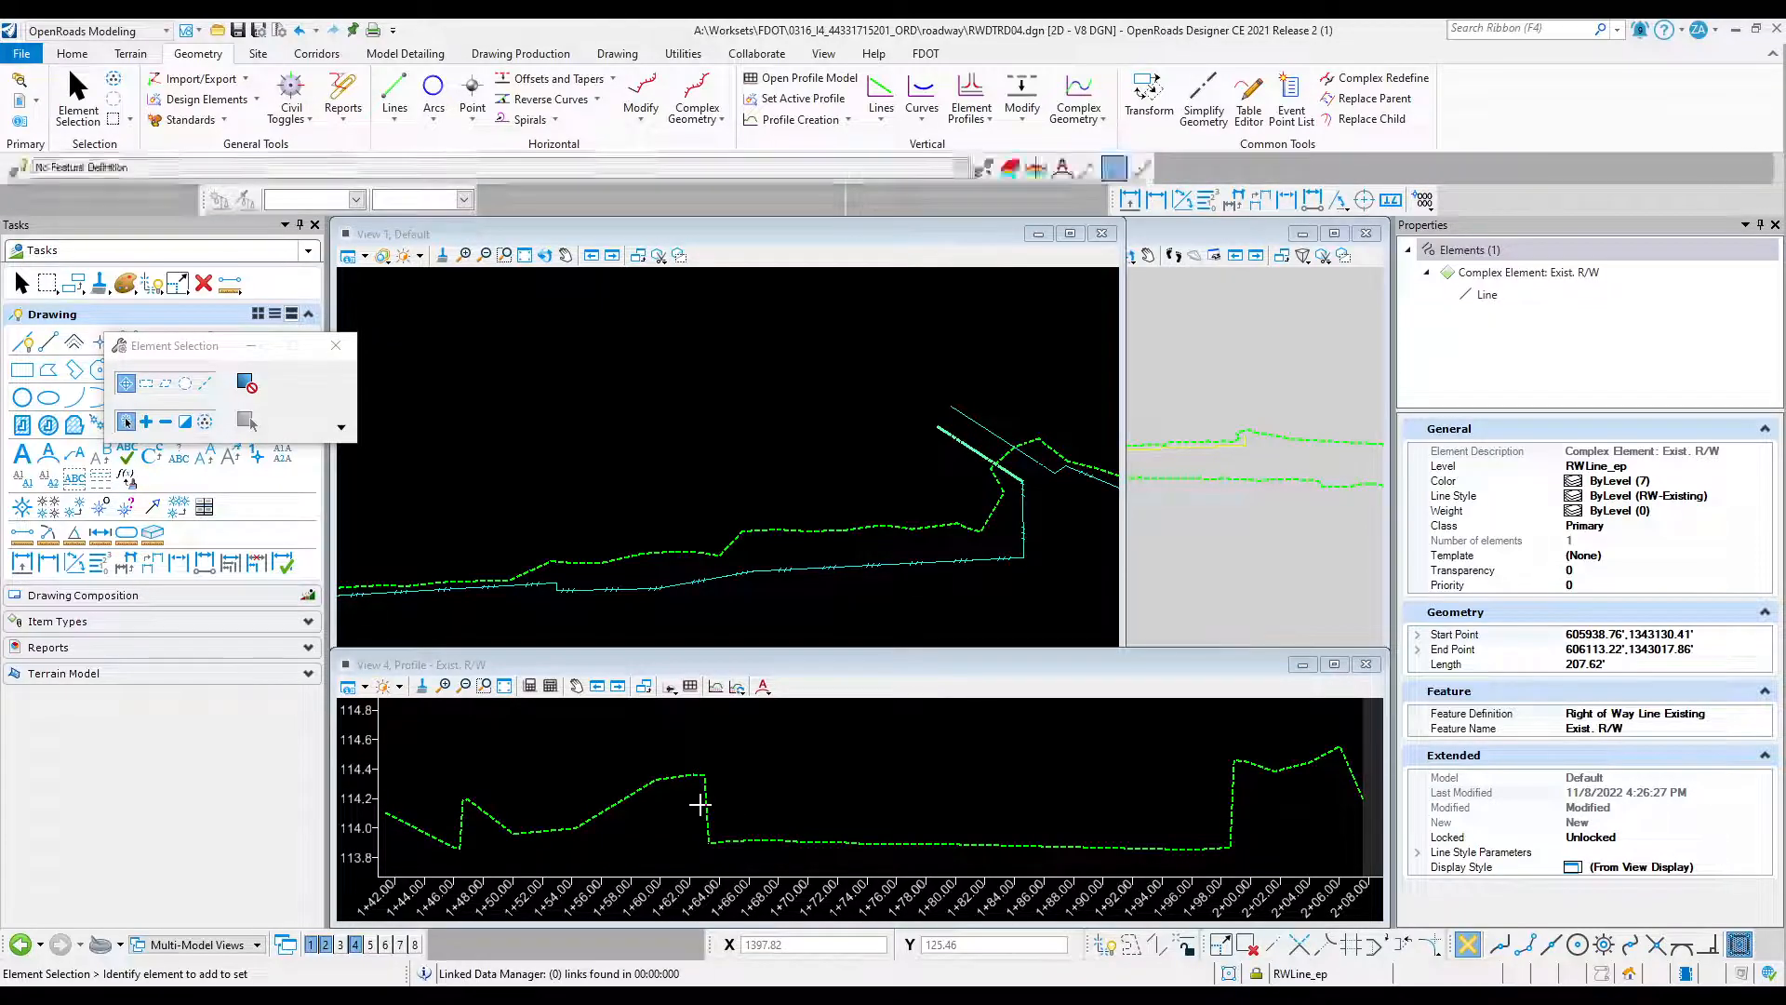
Set the existing-ground surface profile as the active profile of the Exist. R/W chain and check the line in the 3D view.
click(699, 805)
click(704, 805)
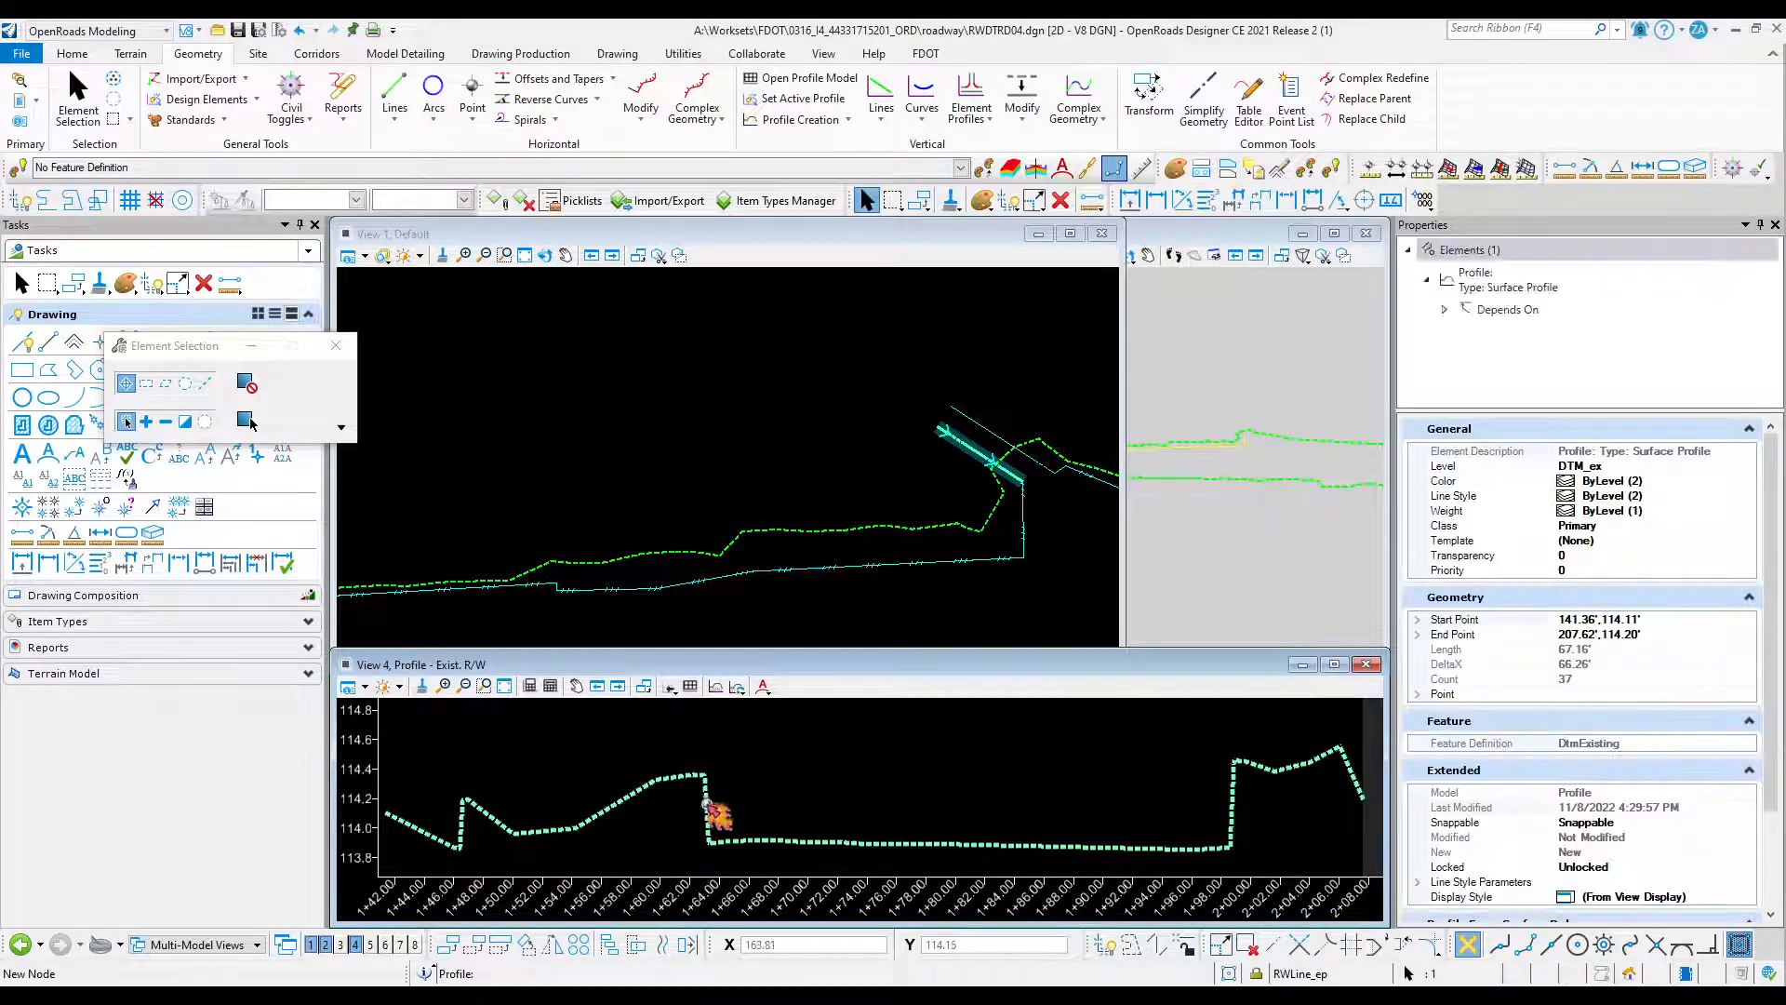
click(728, 796)
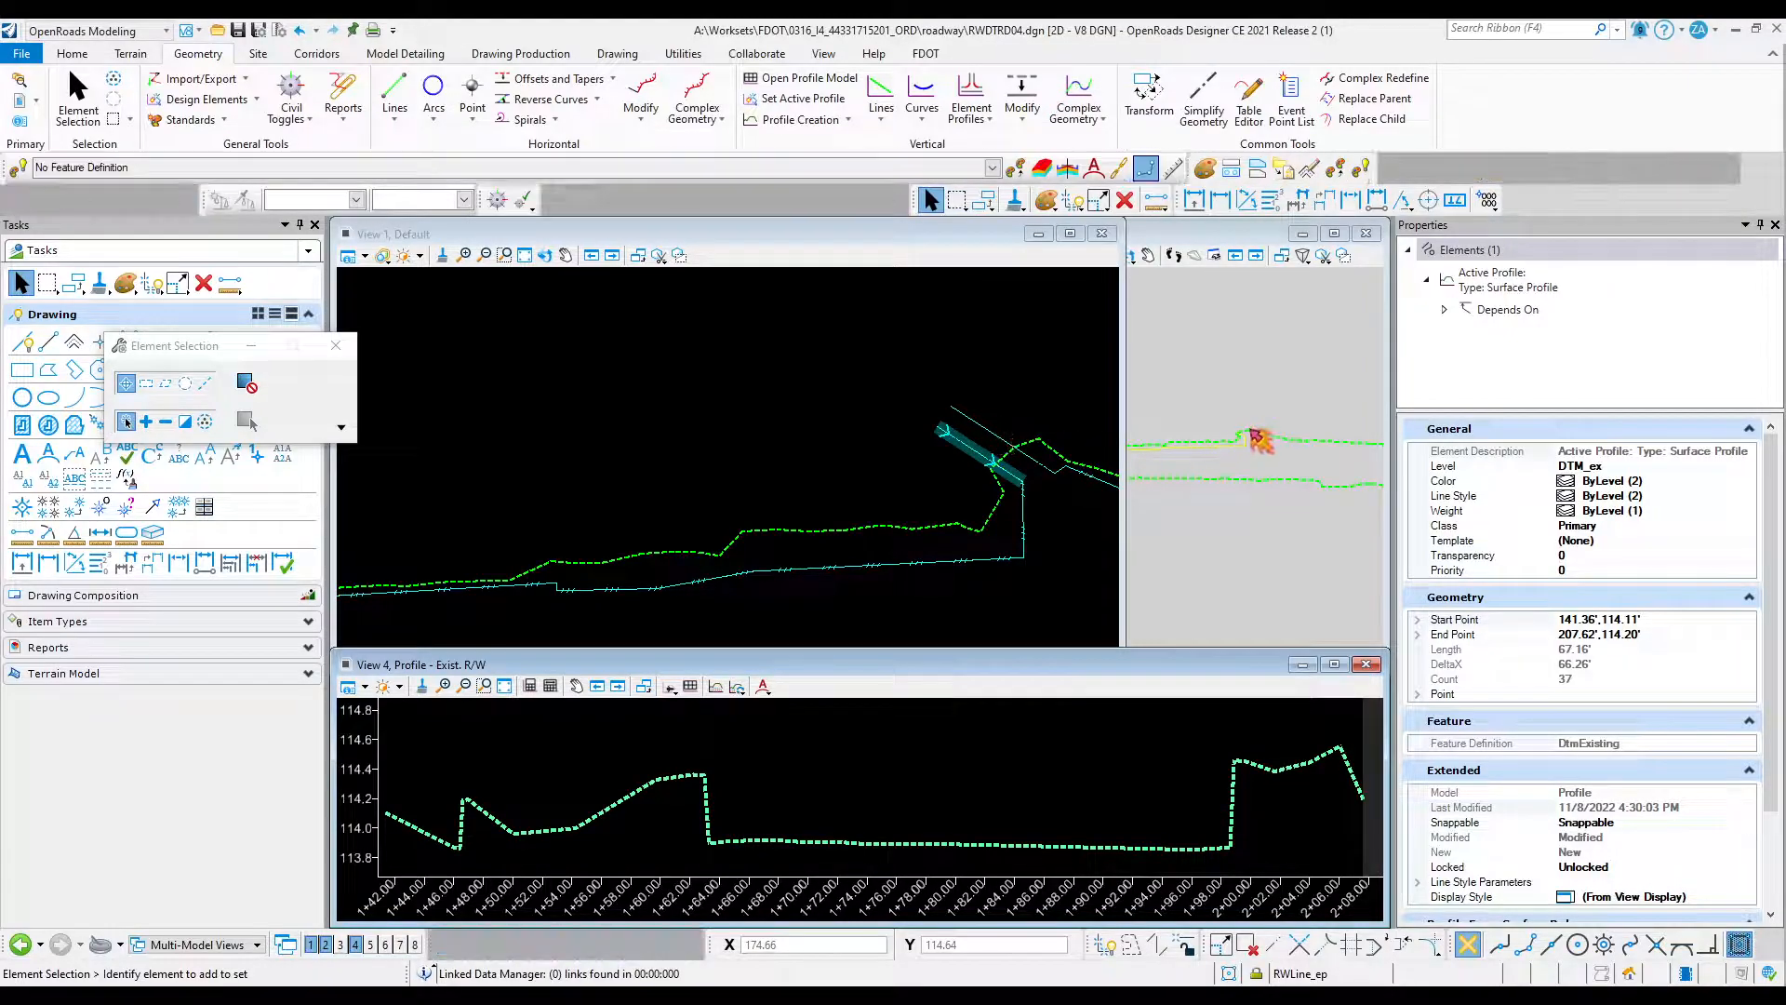
scroll(1256, 444, up, 10)
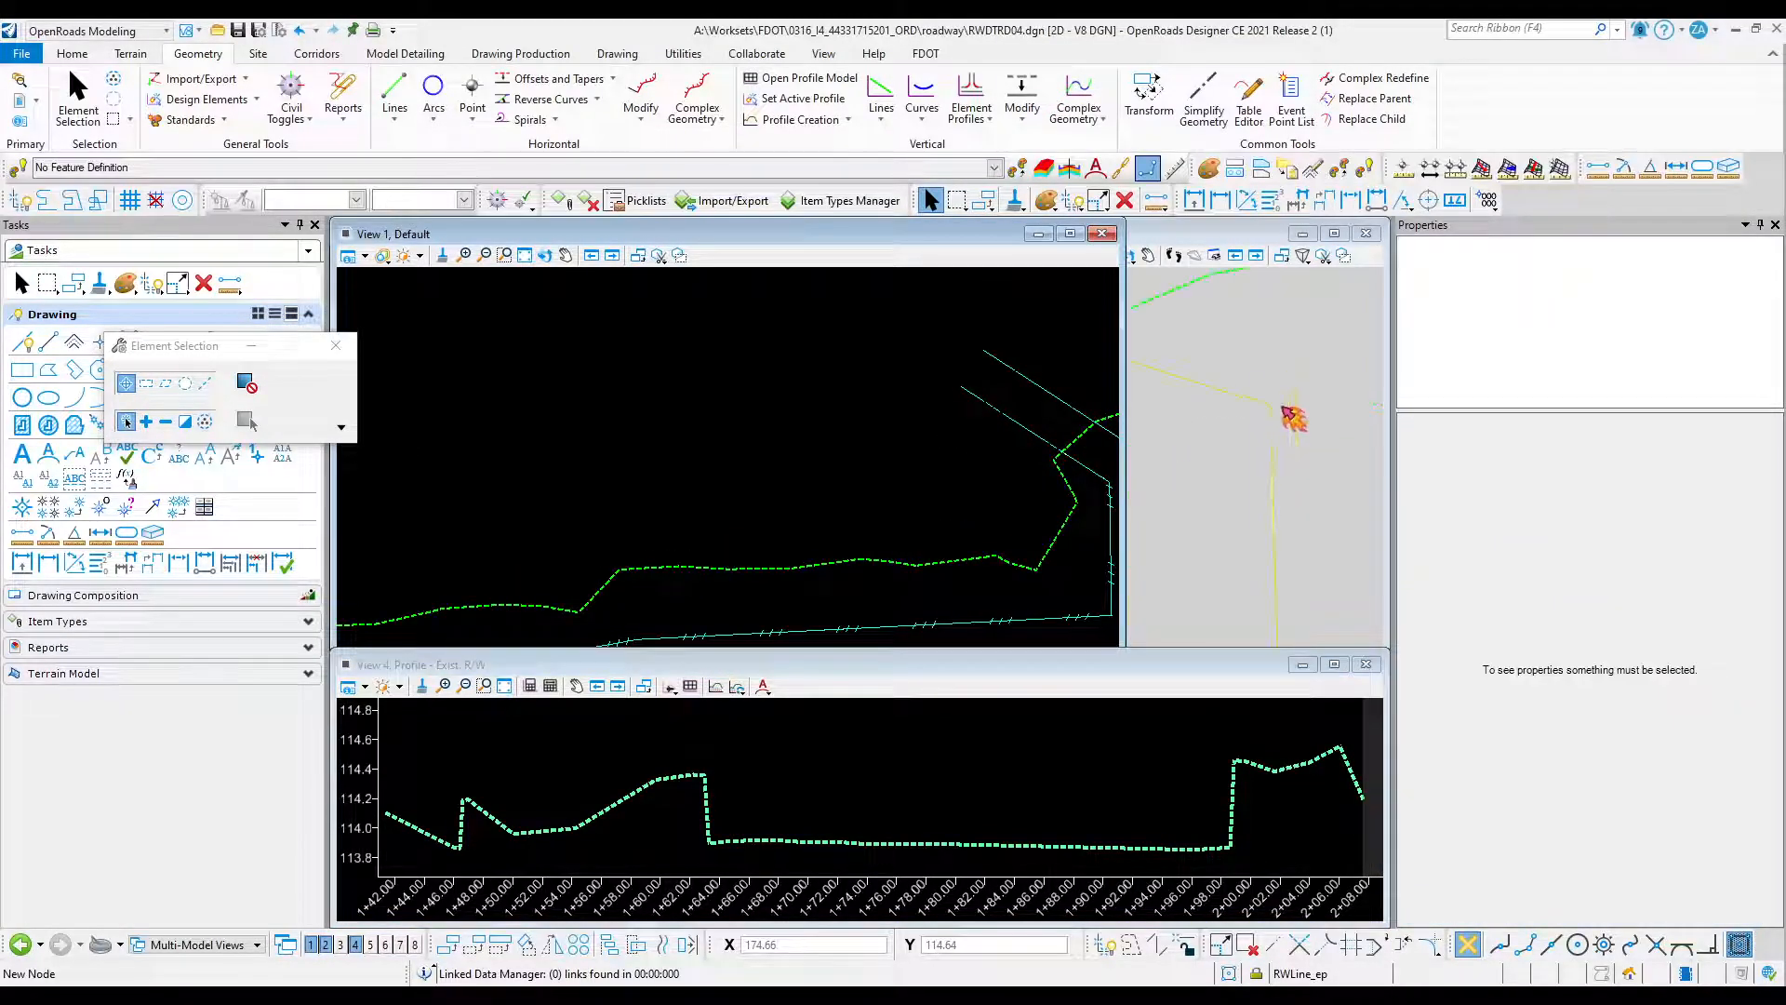
scroll(772, 465, down, 3)
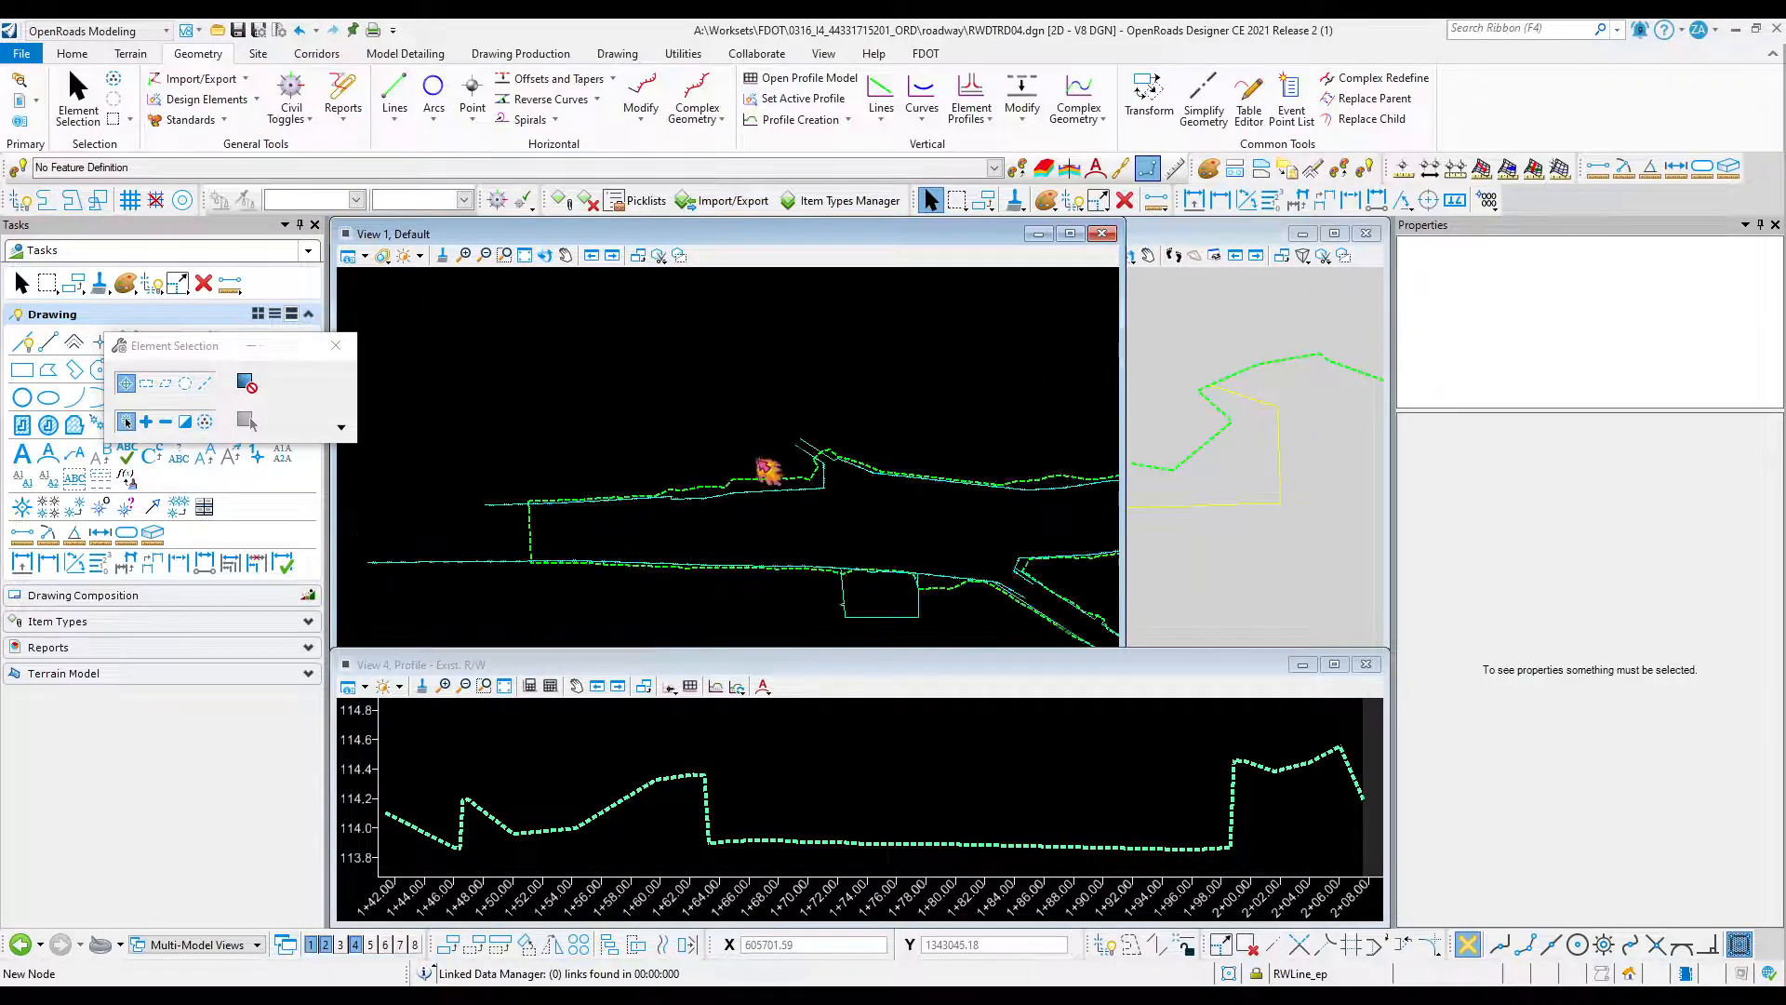
Select the neighboring right-of-way line chain (Exist. R/W1) in the 2D view and open its profile model in View 4.
click(802, 448)
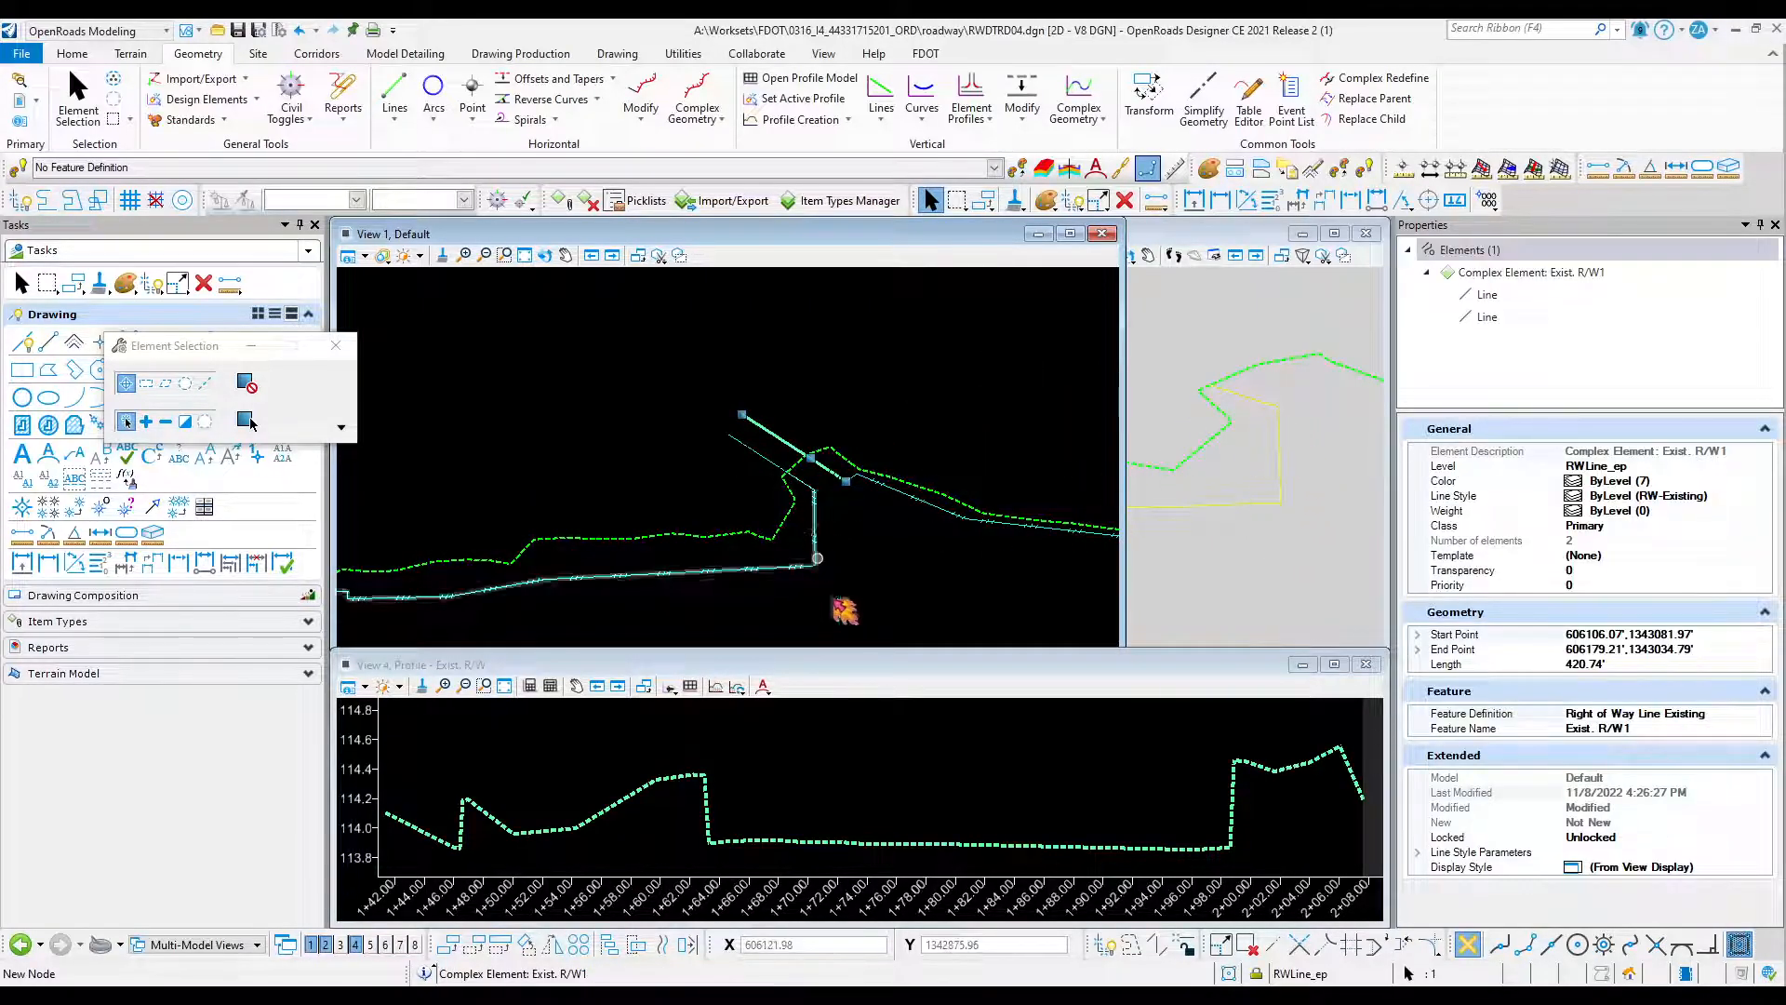
right_click(789, 449)
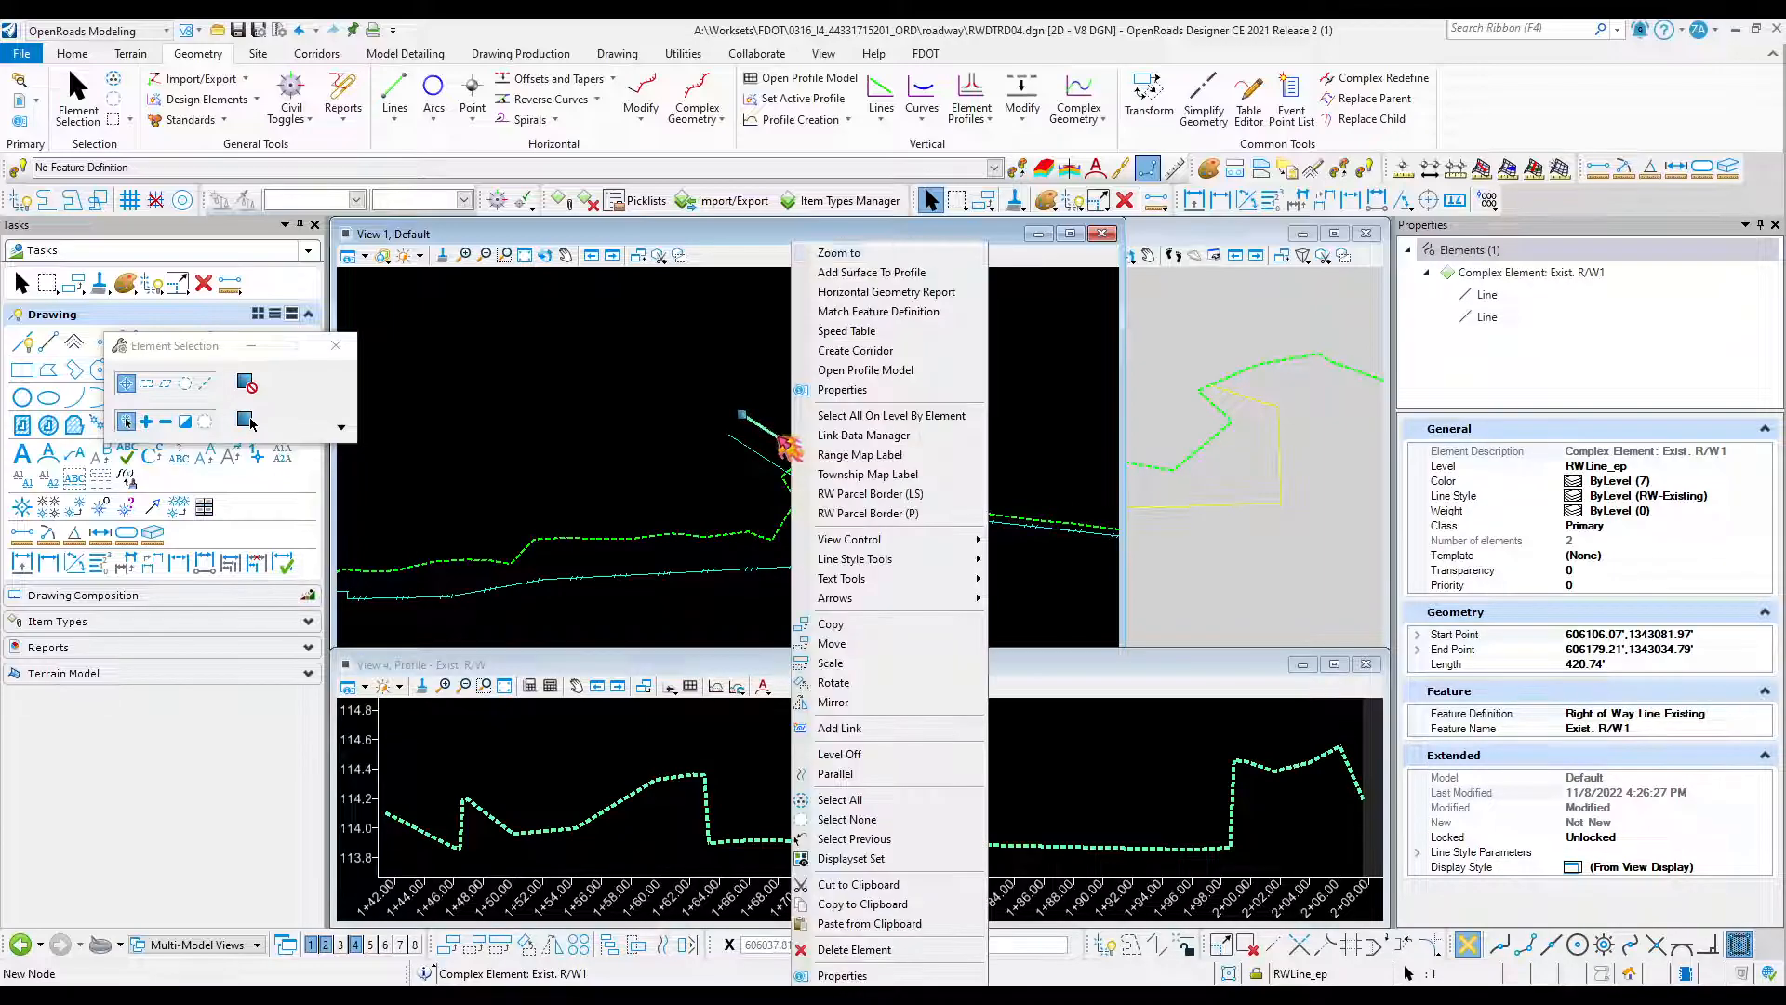
click(763, 404)
mouse_move(774, 434)
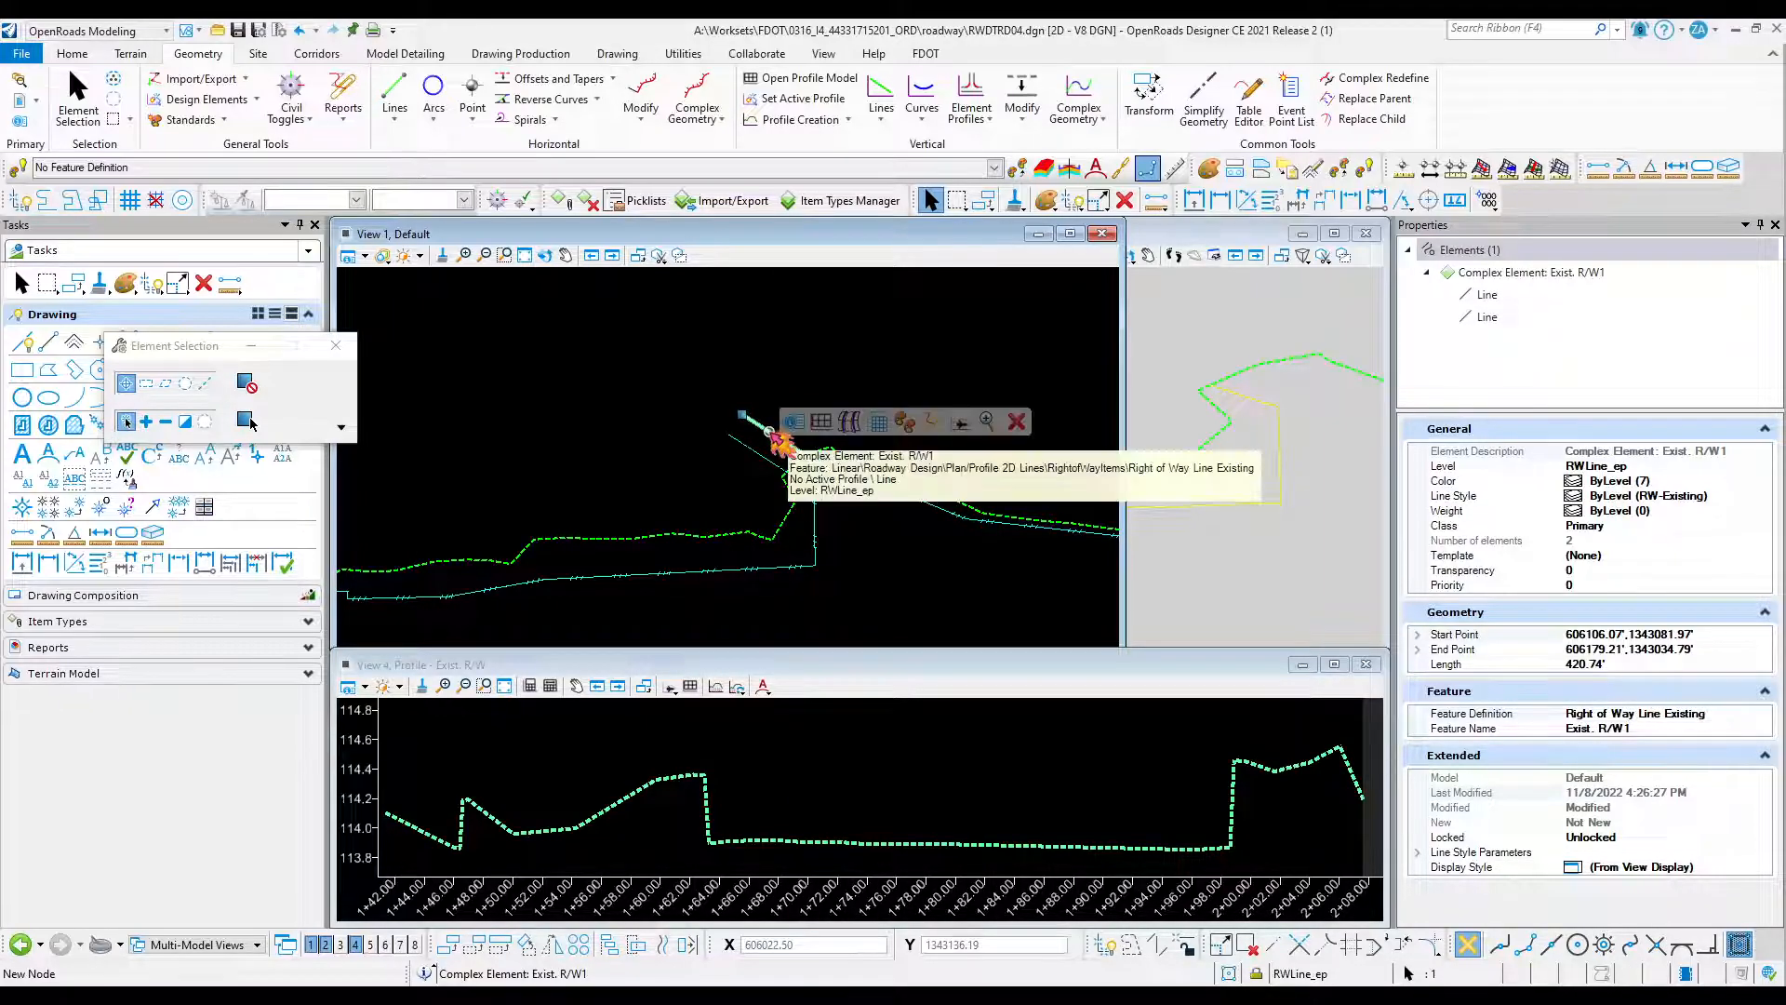
click(838, 428)
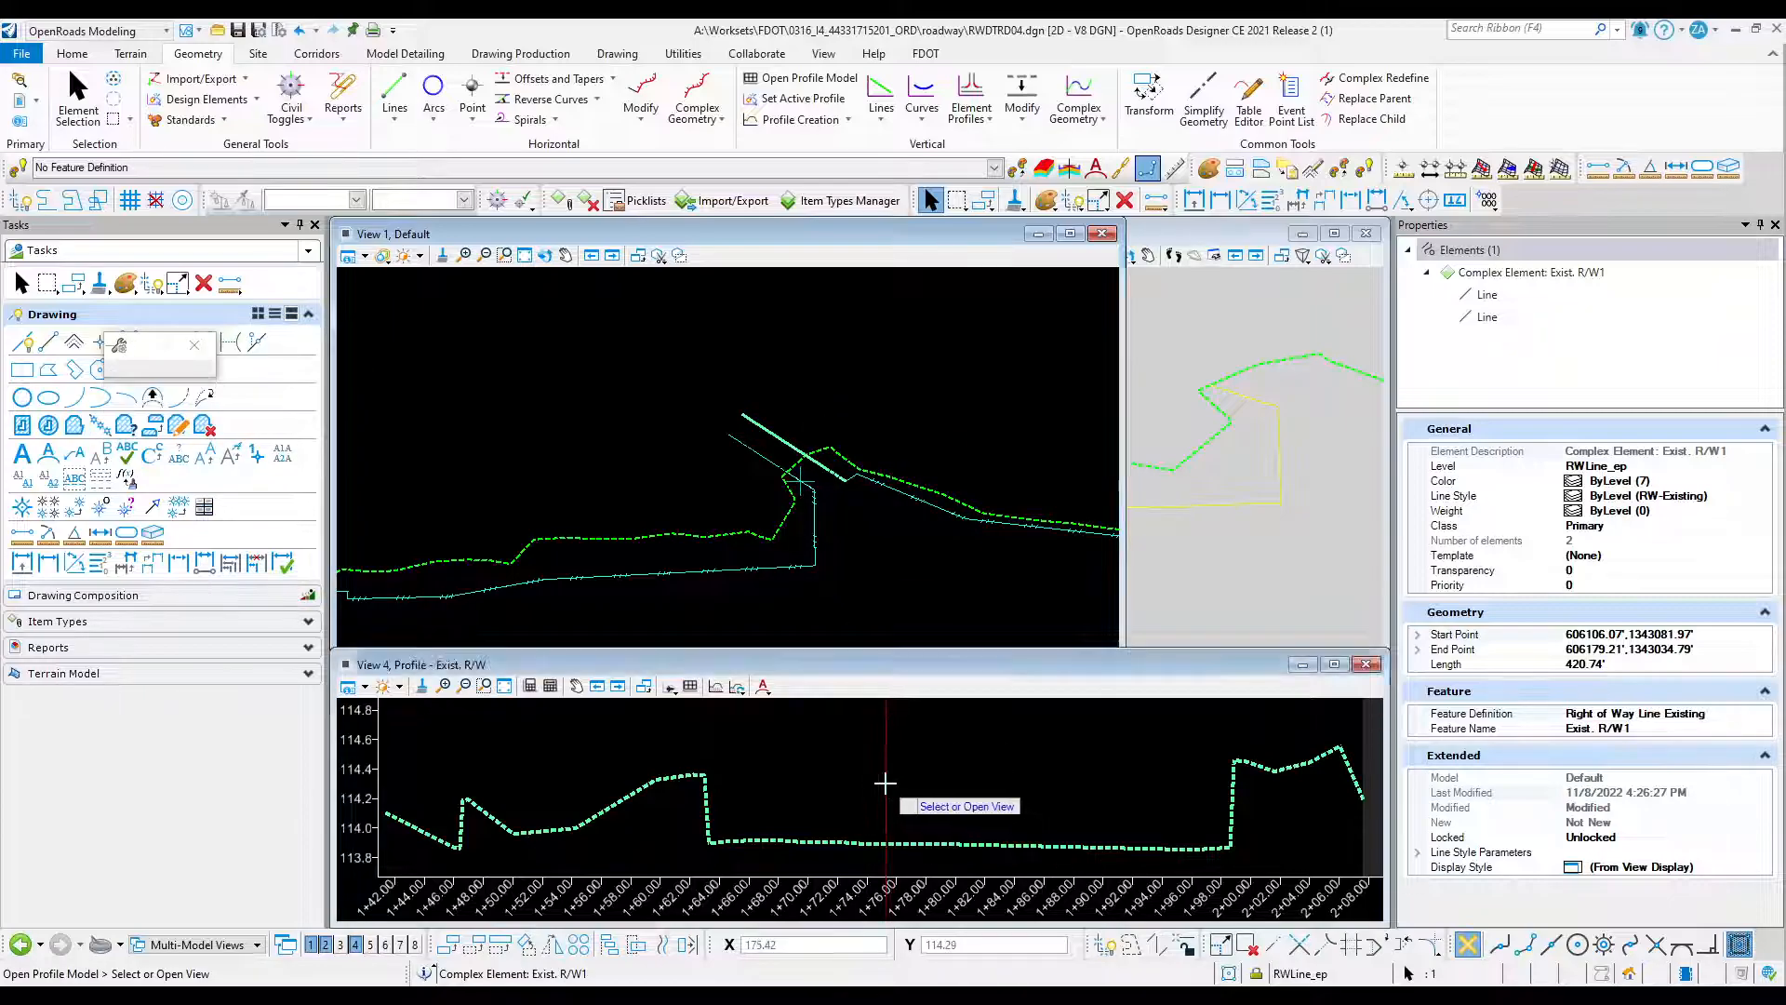
click(888, 783)
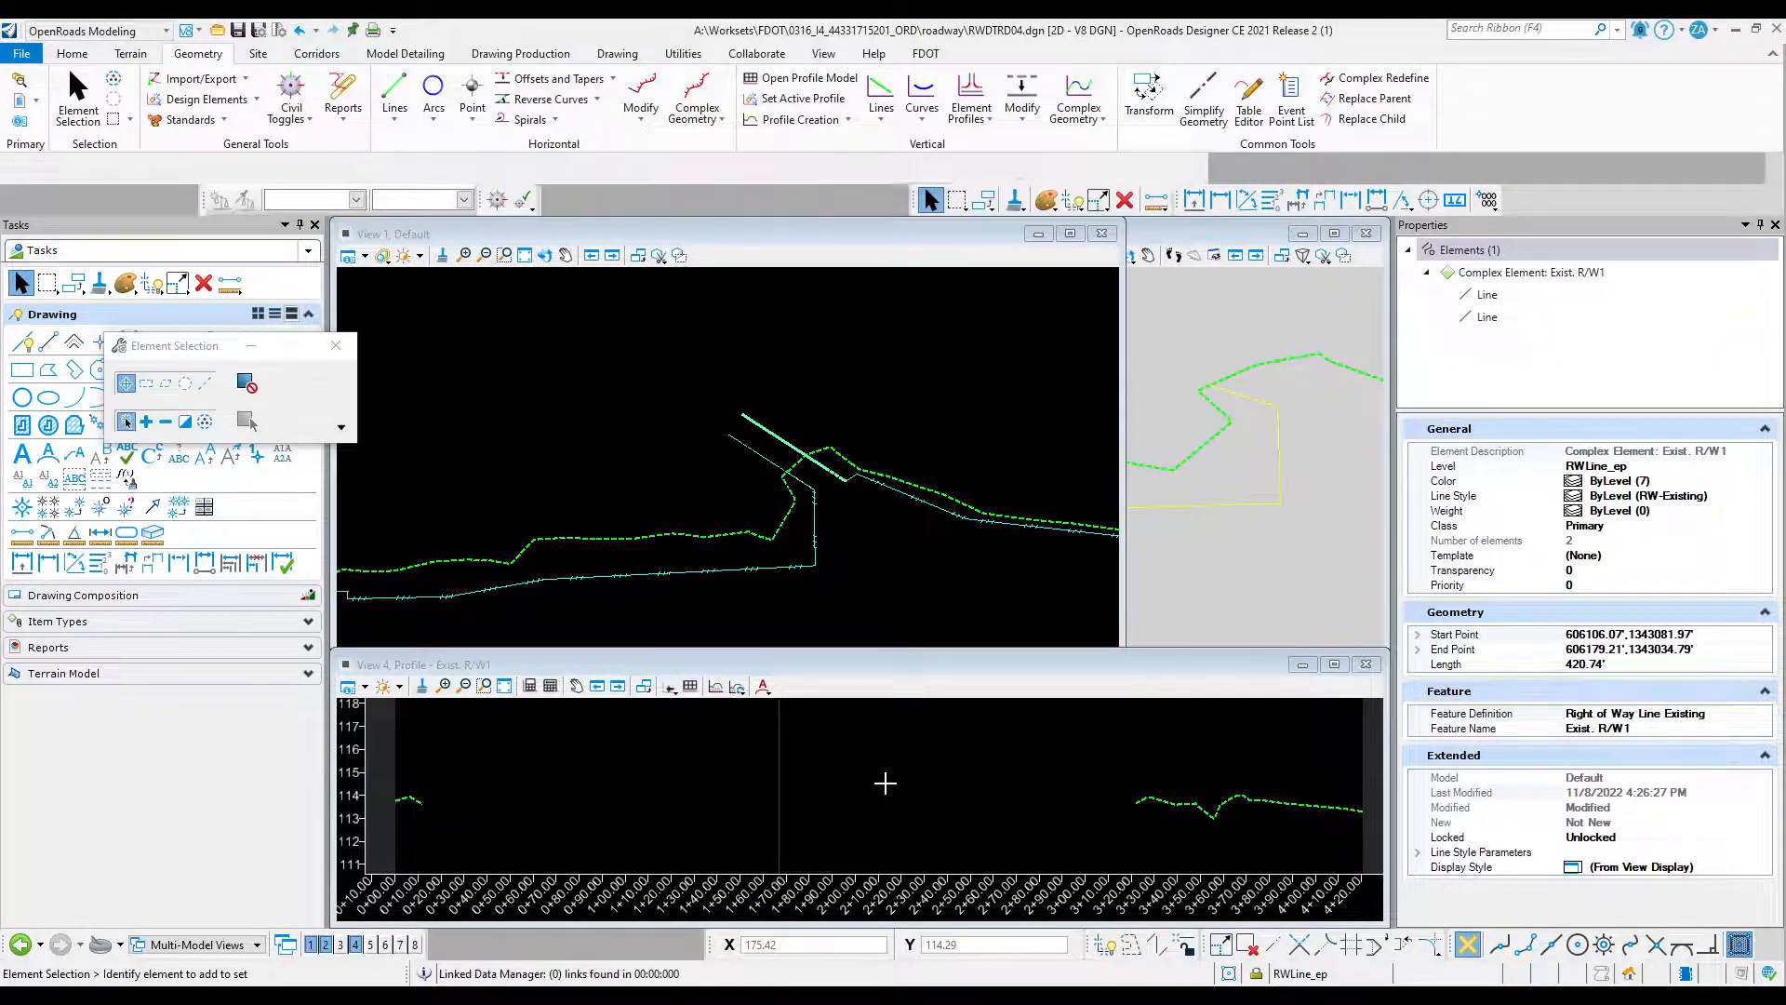
Set the existing-ground surface profile as the active profile of the Exist. R/W1 chain and clear the selection.
click(78, 91)
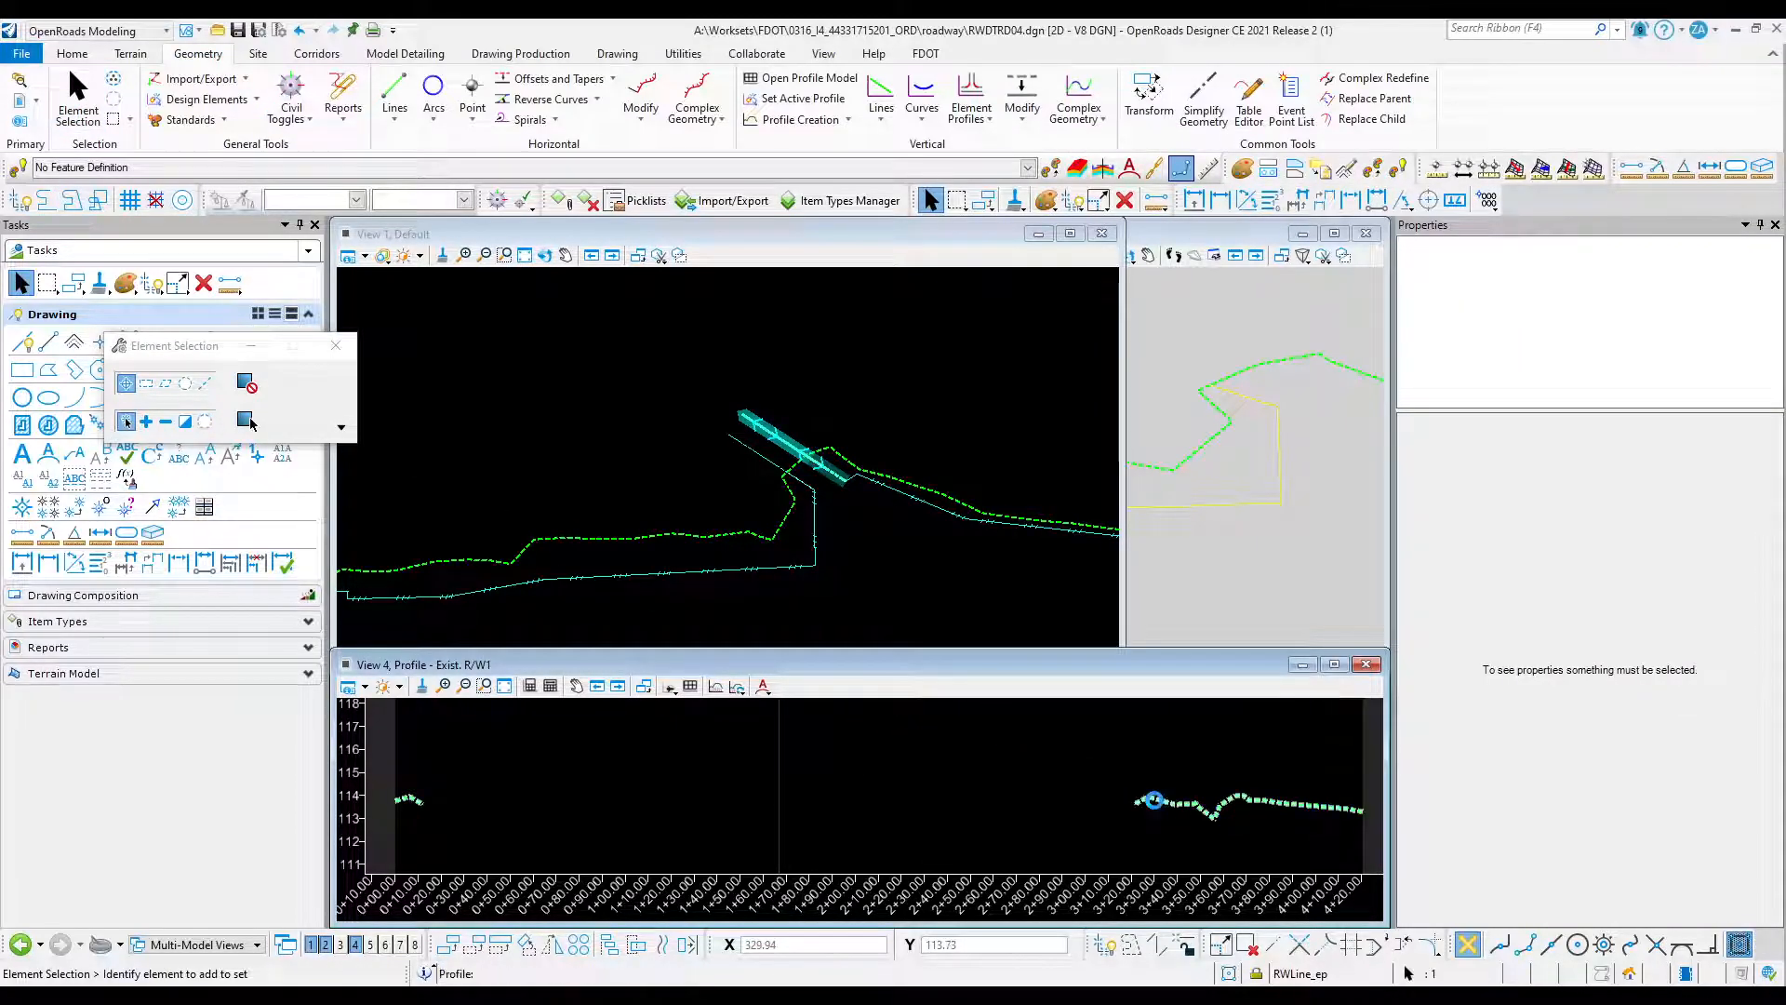
click(1153, 800)
right_click(1154, 800)
mouse_move(1251, 435)
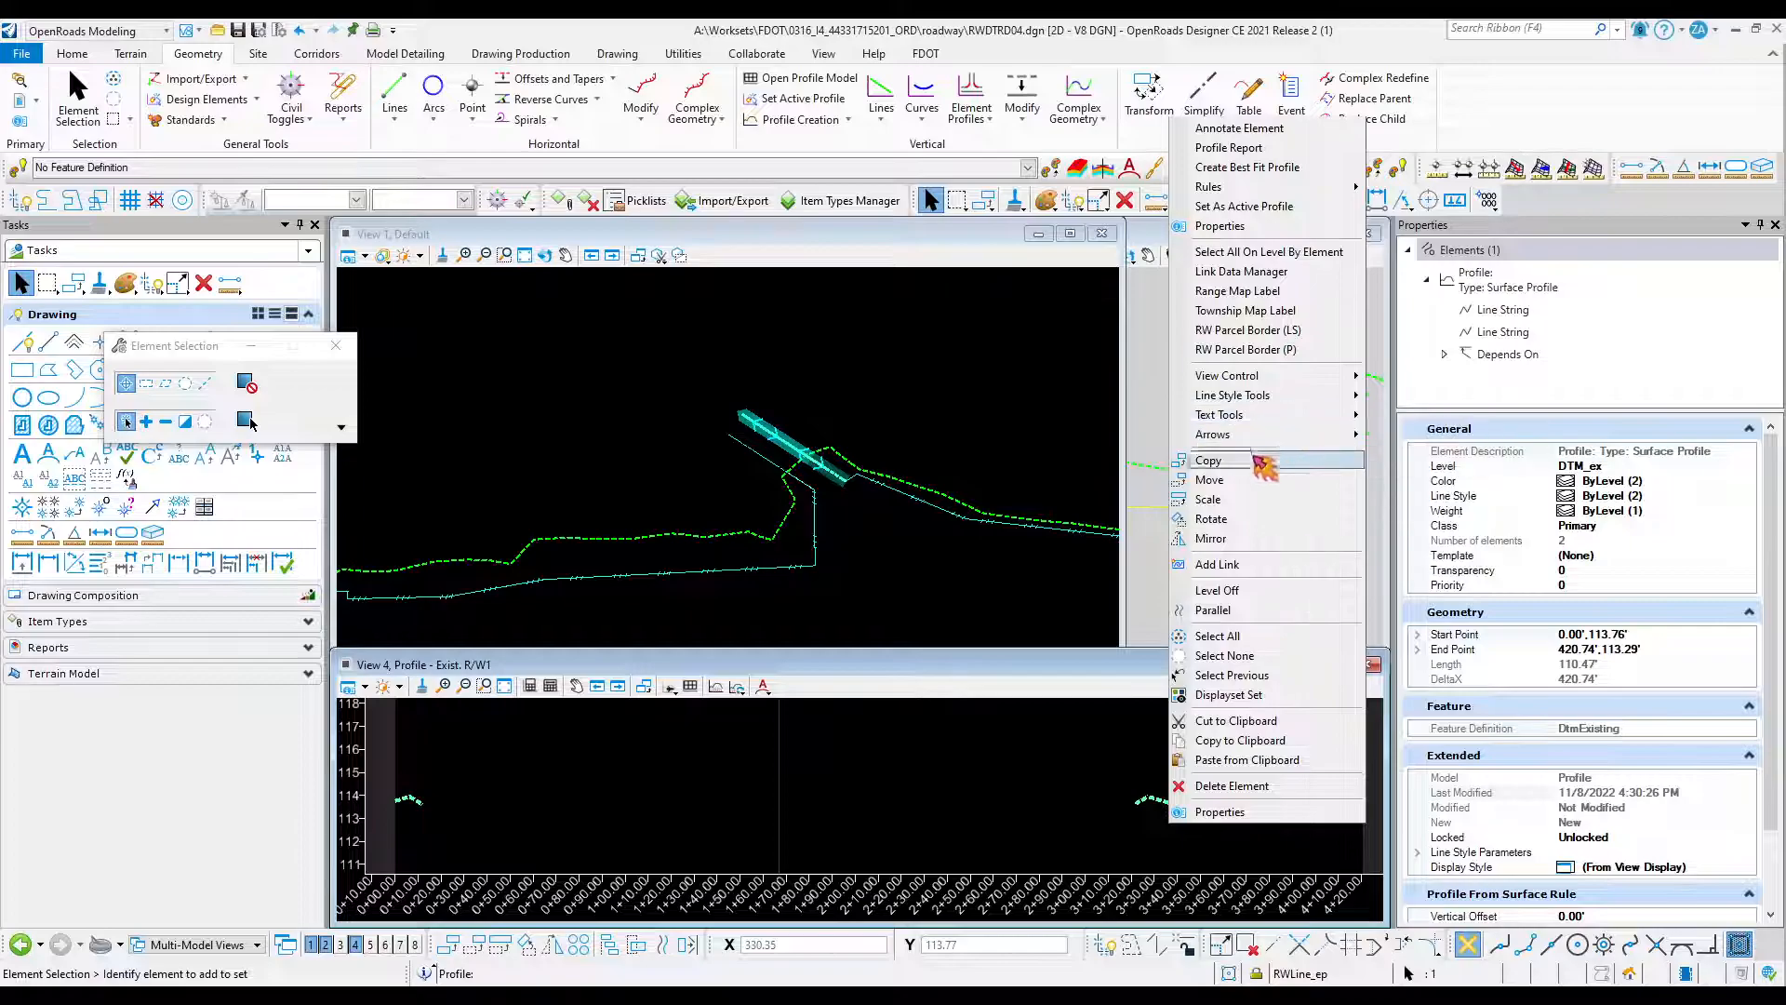
click(1045, 800)
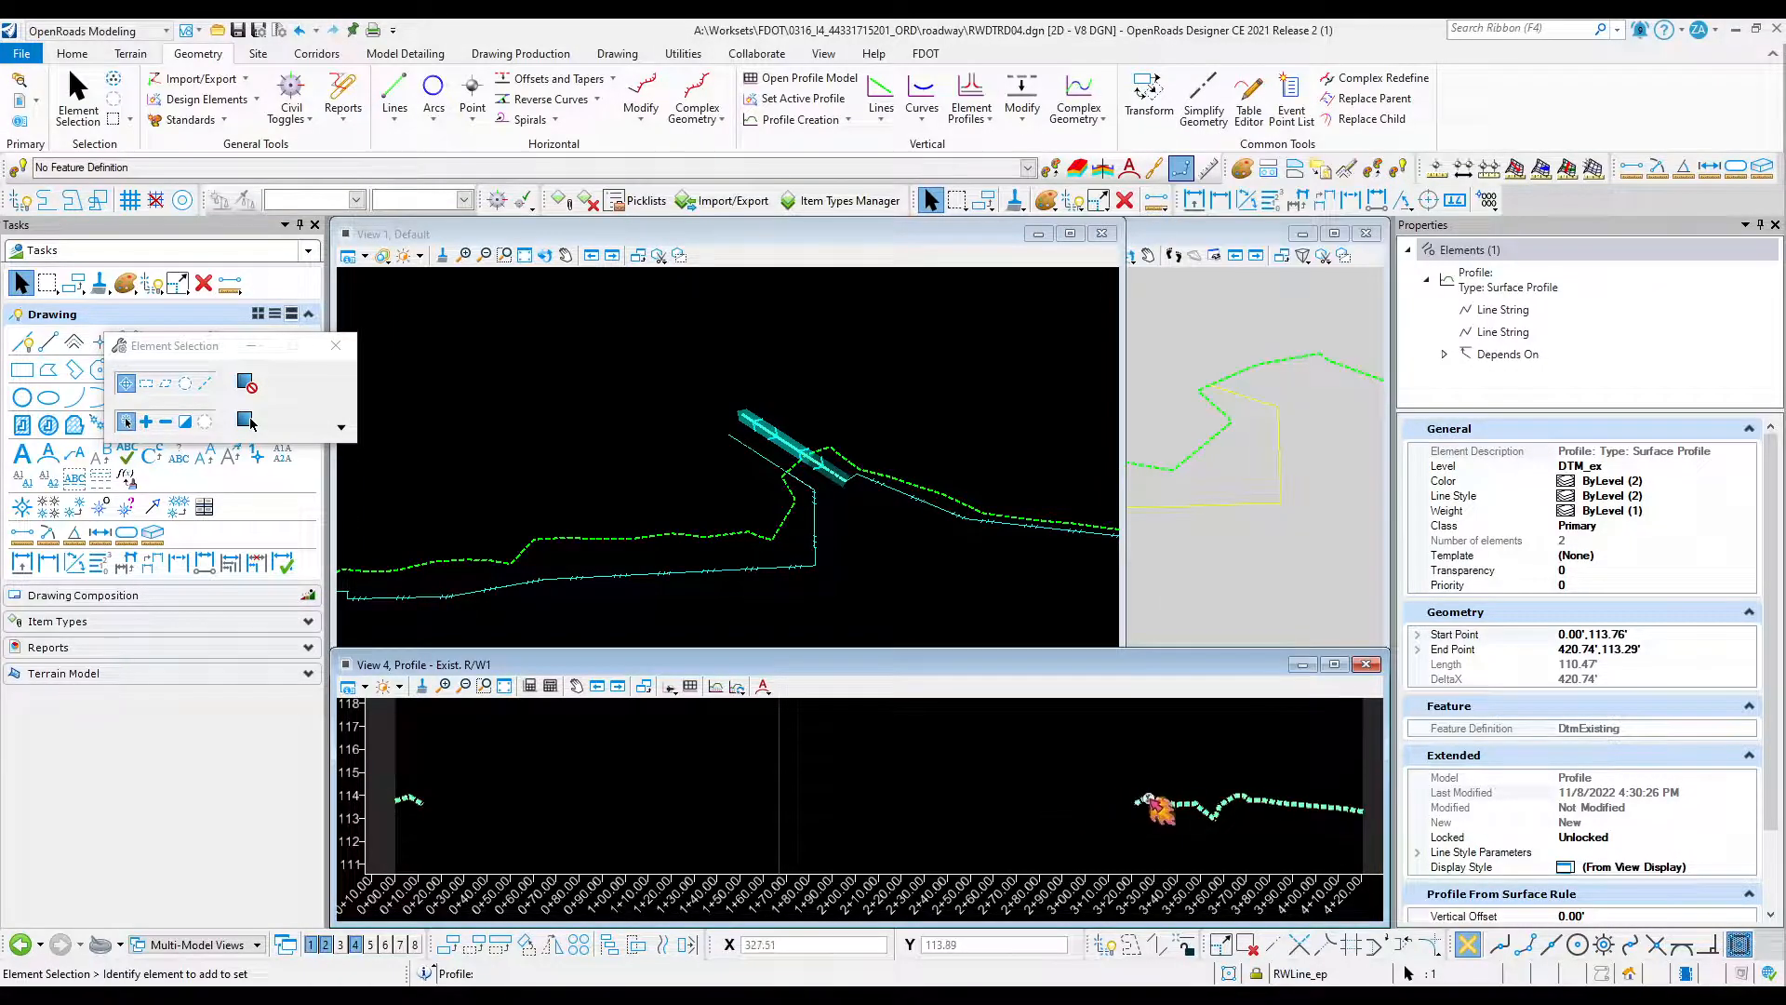
click(1208, 787)
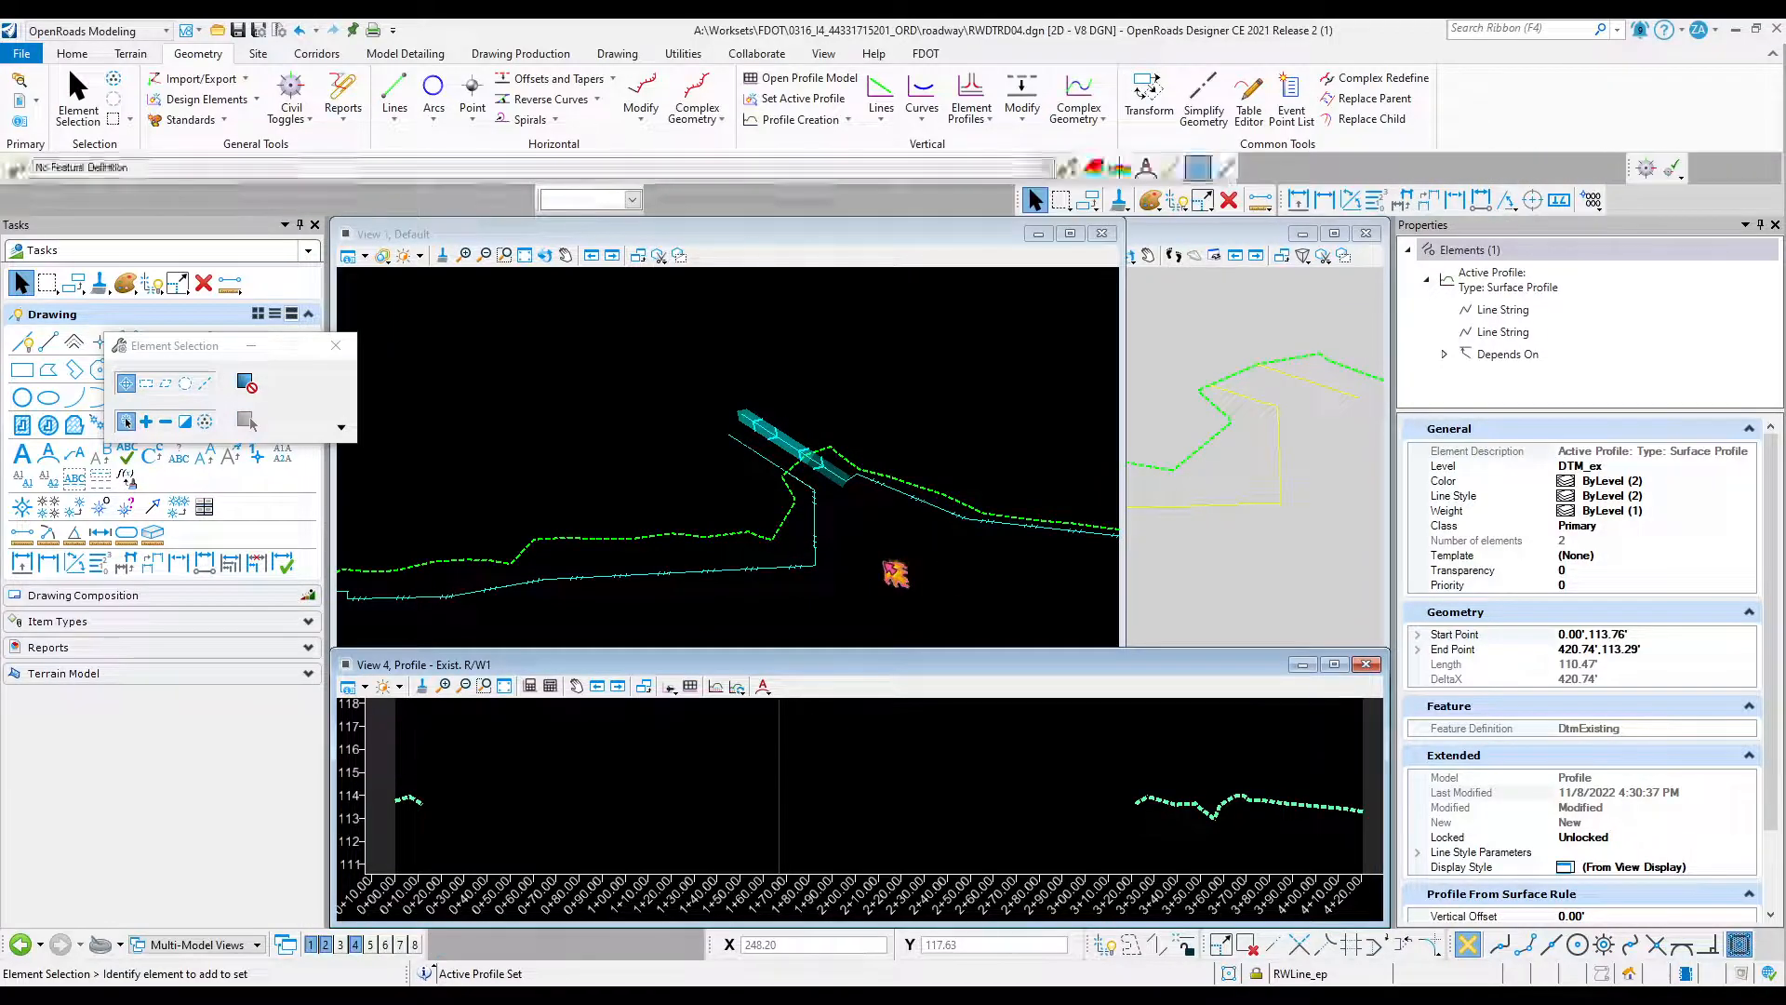
click(884, 561)
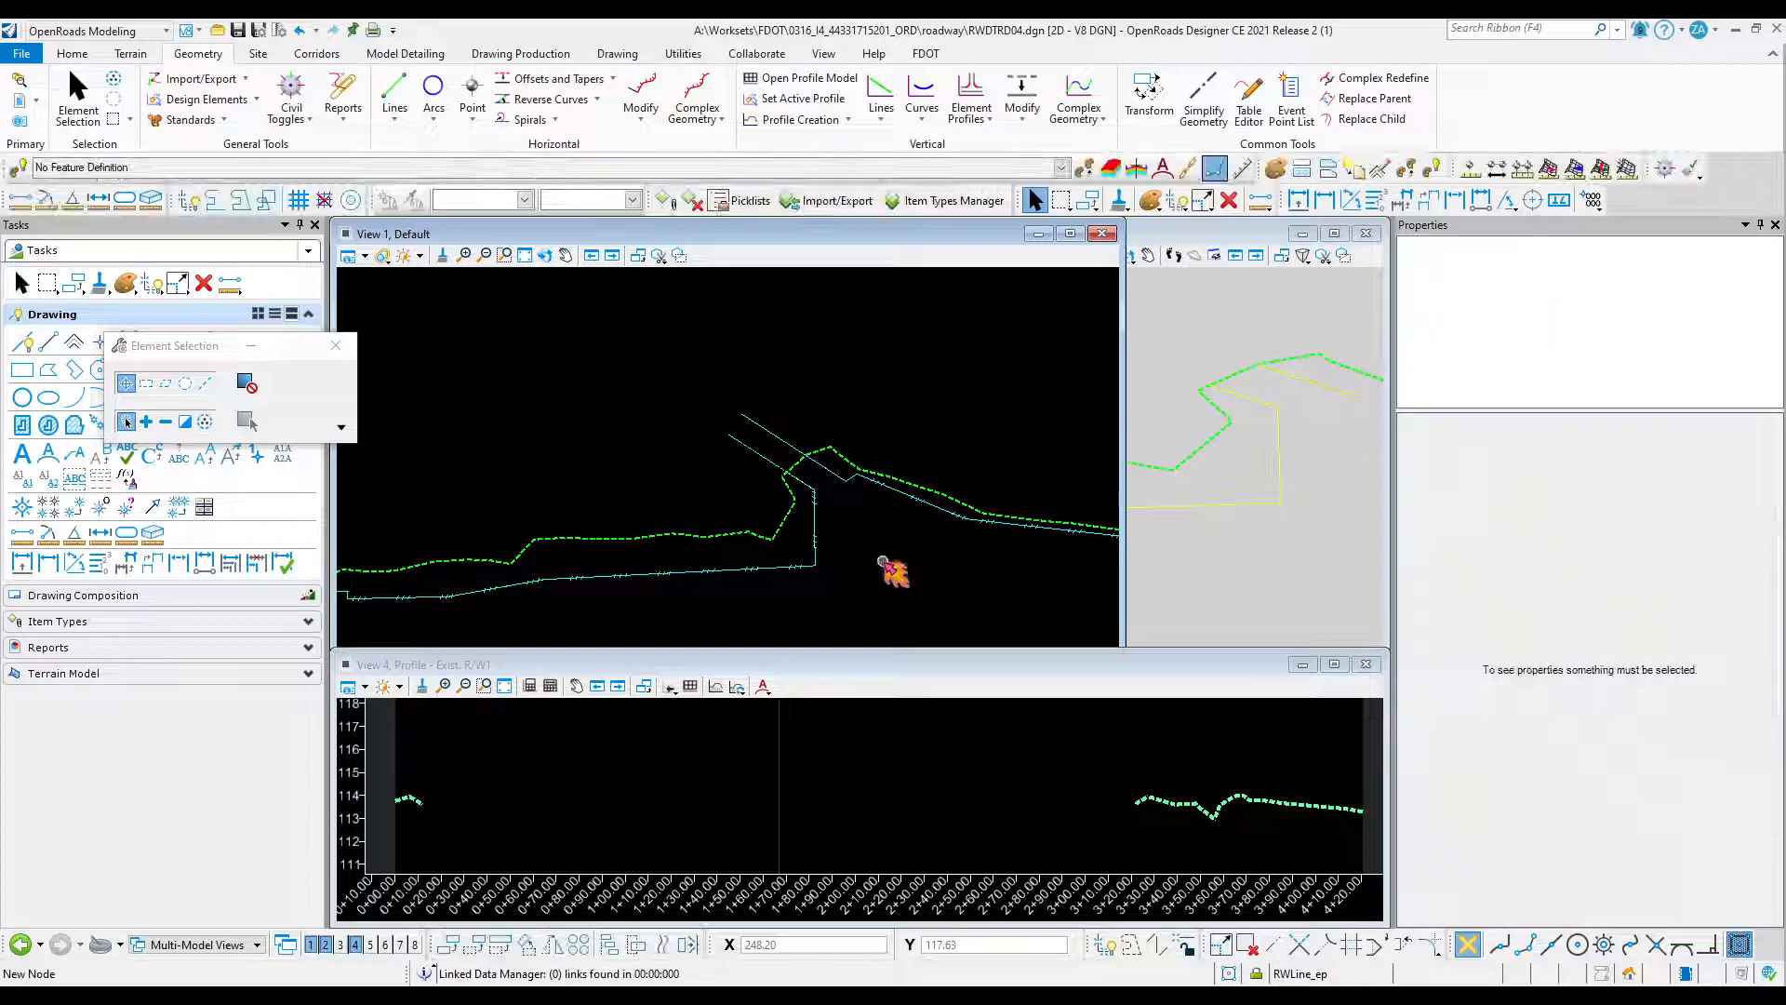
Arrange the views with the 3 Views Plan/Profile/3D layout, accept the dynamic profile view, and return to Element Selection.
right_click(602, 418)
mouse_move(757, 526)
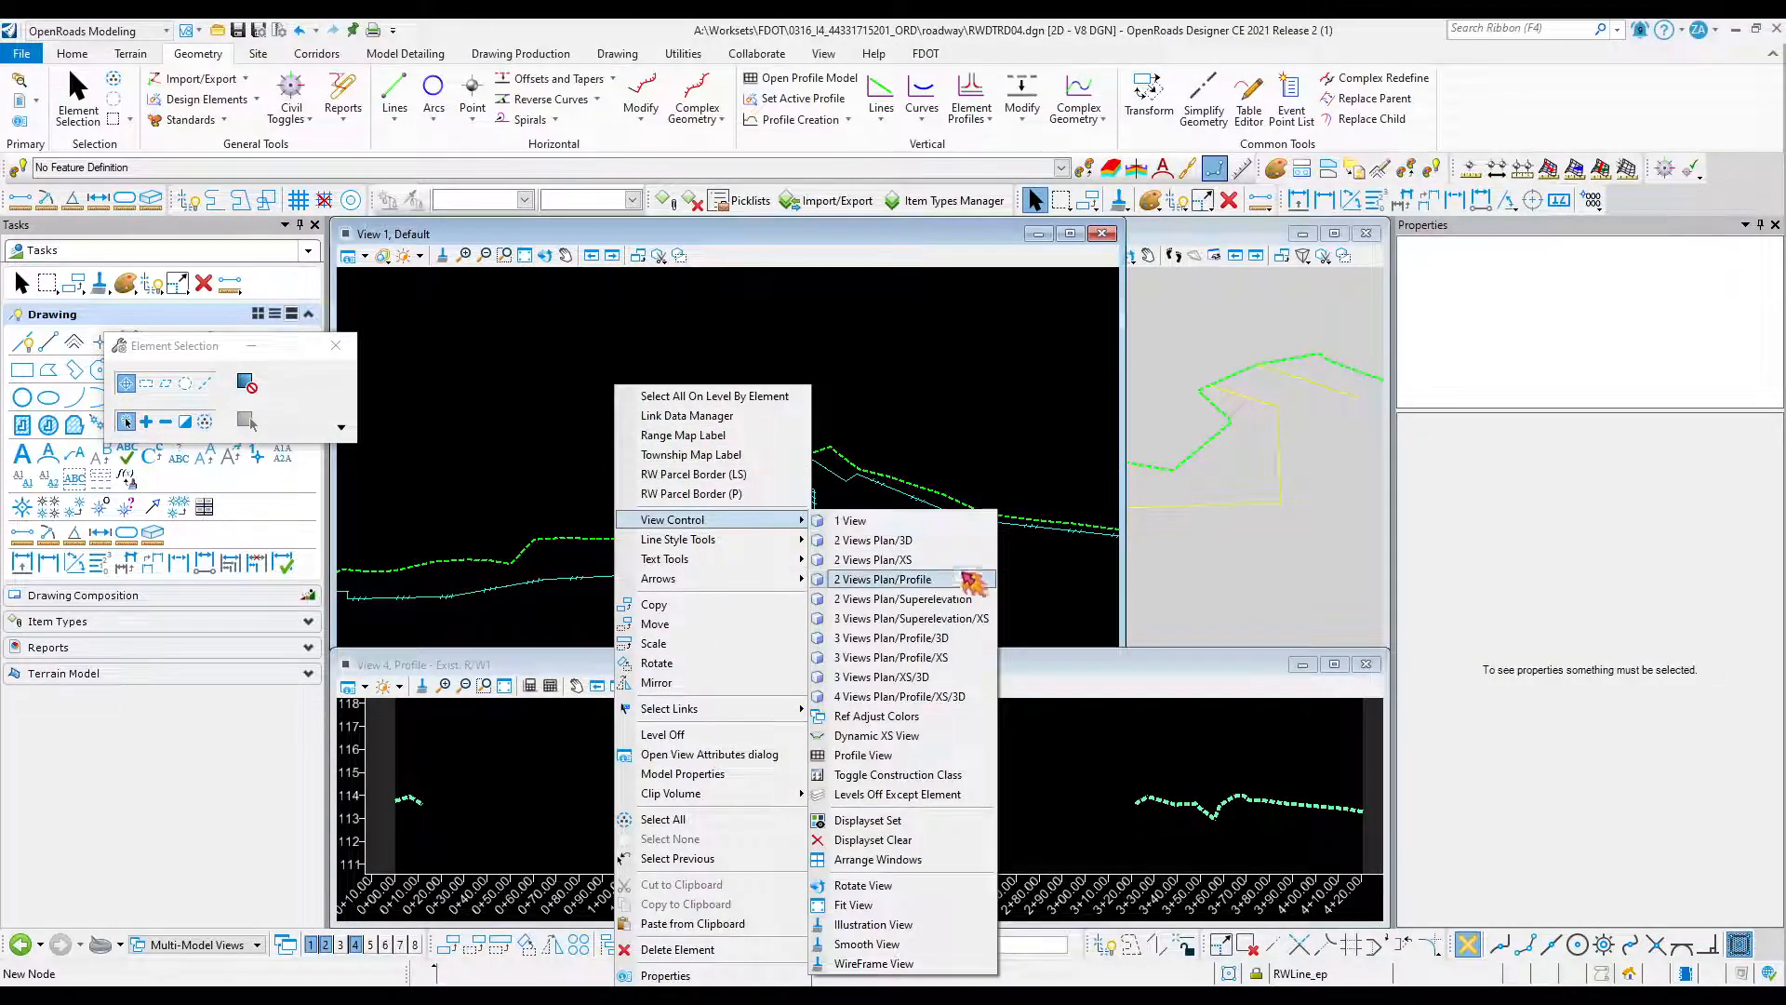
click(955, 638)
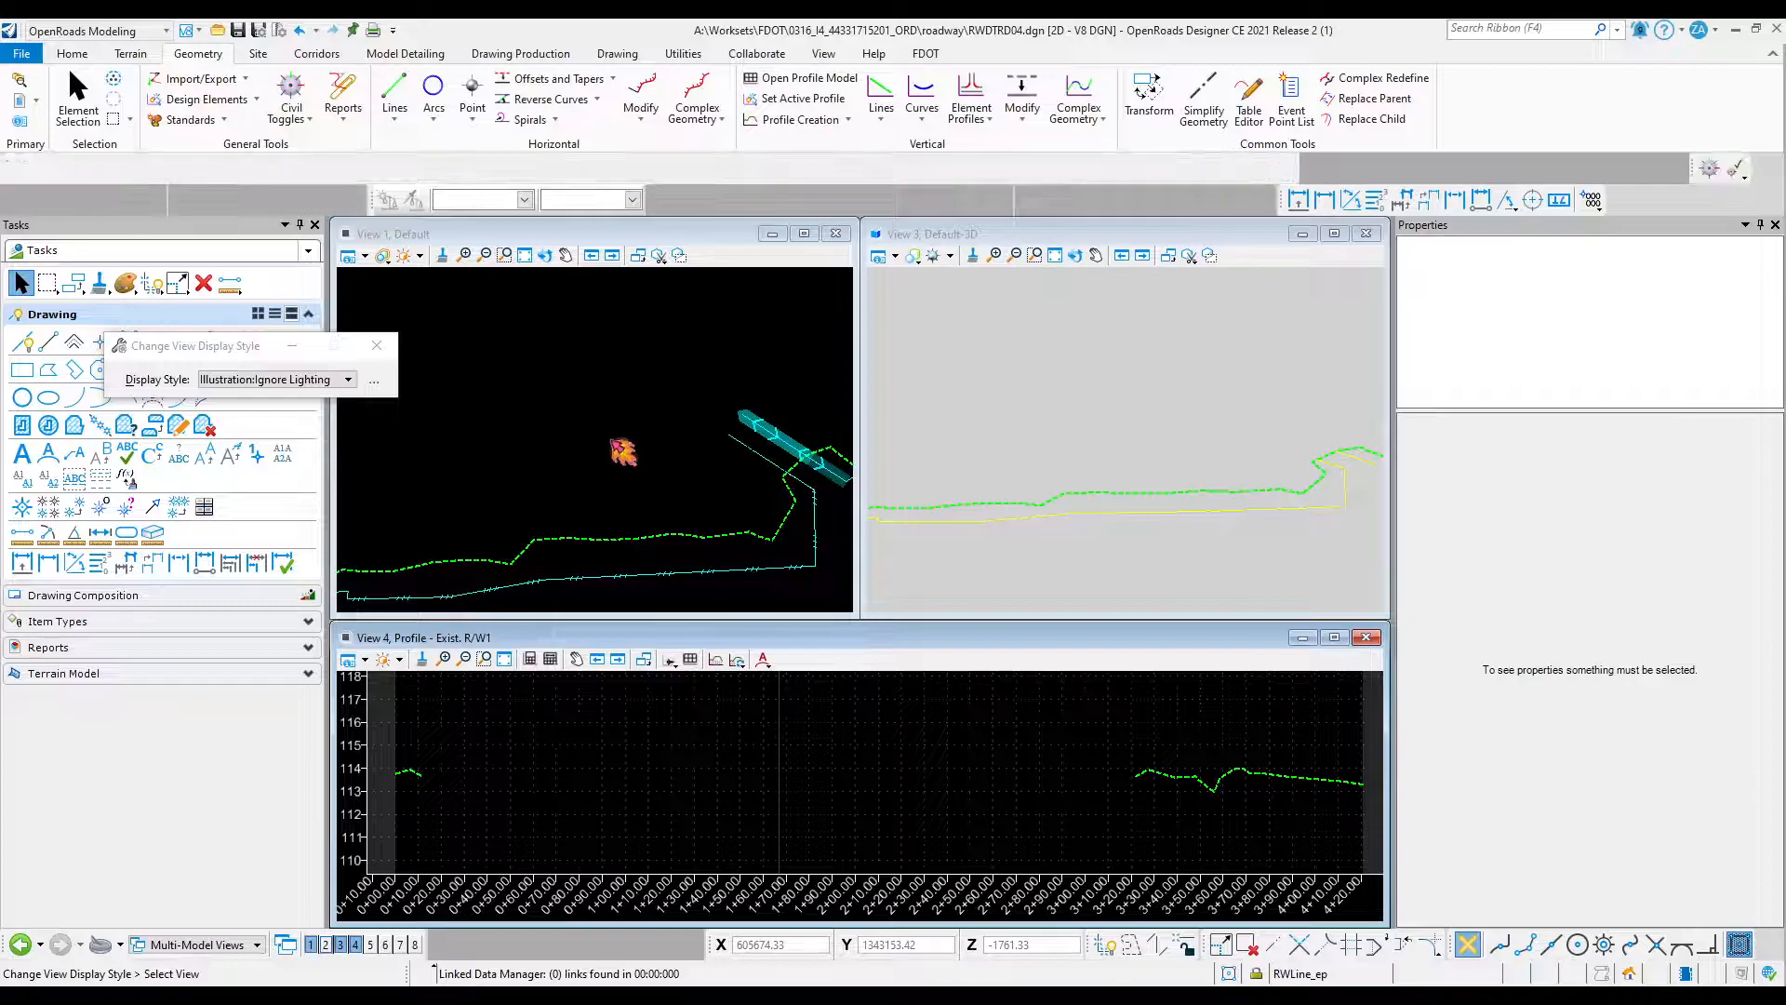
click(1279, 489)
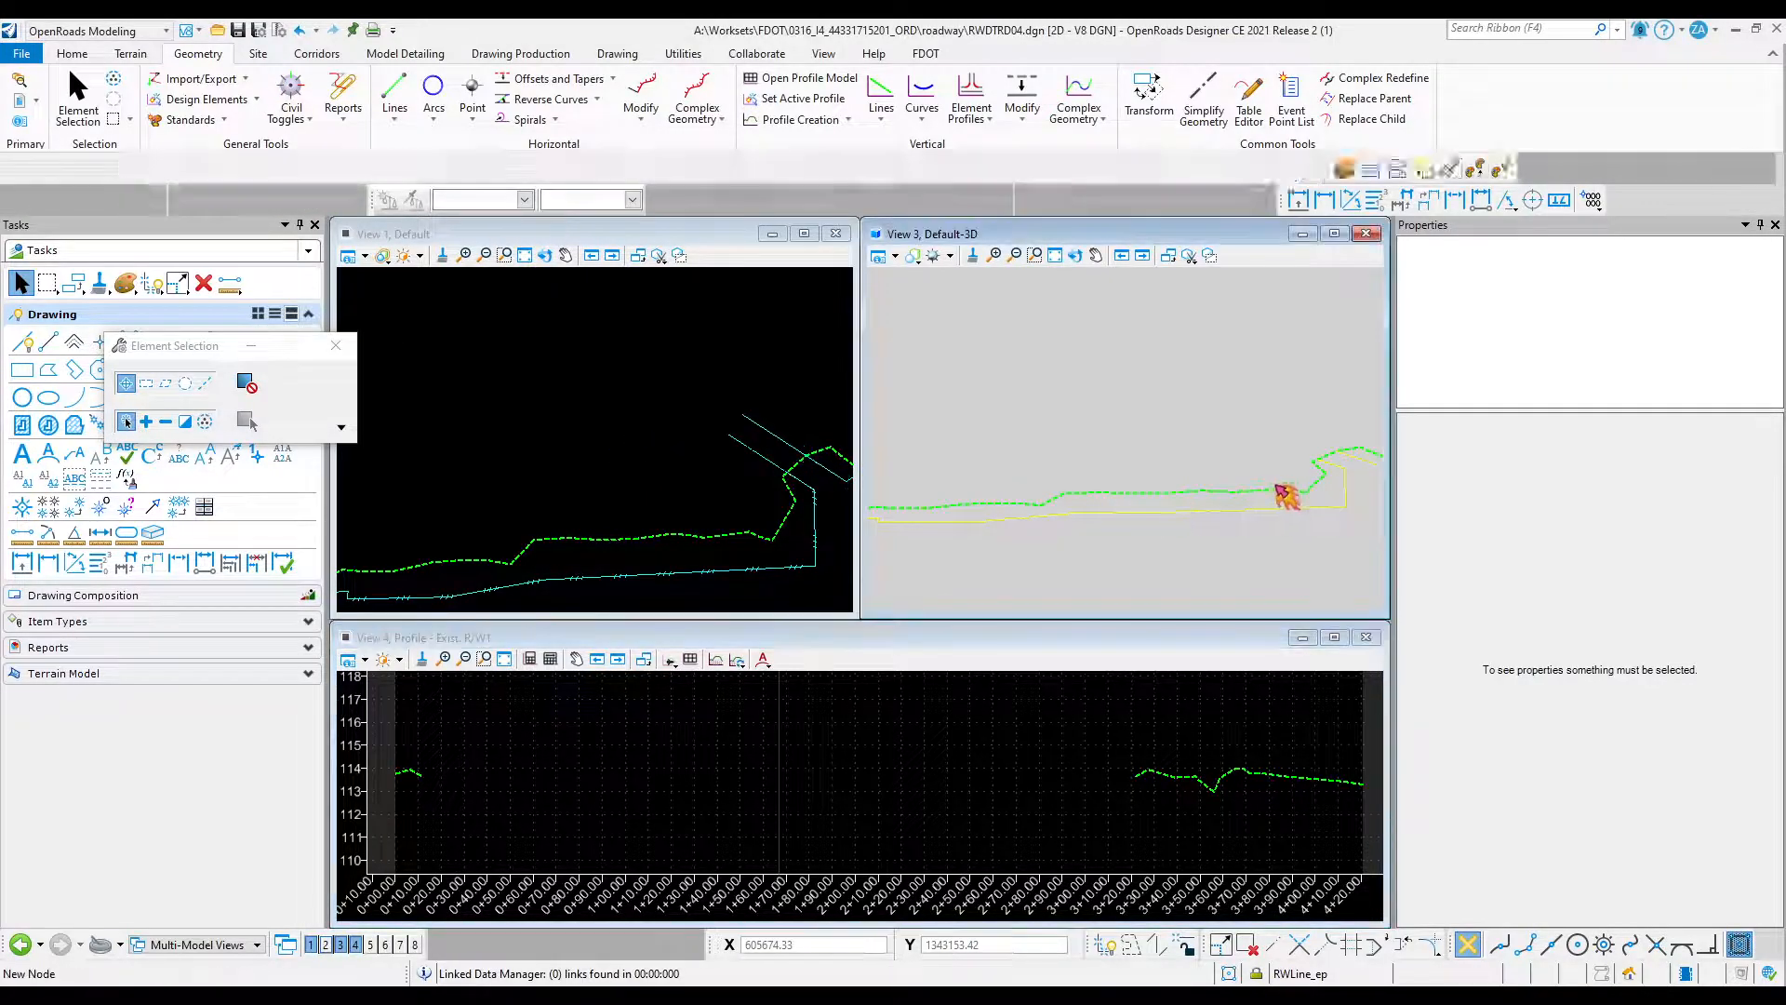
click(647, 376)
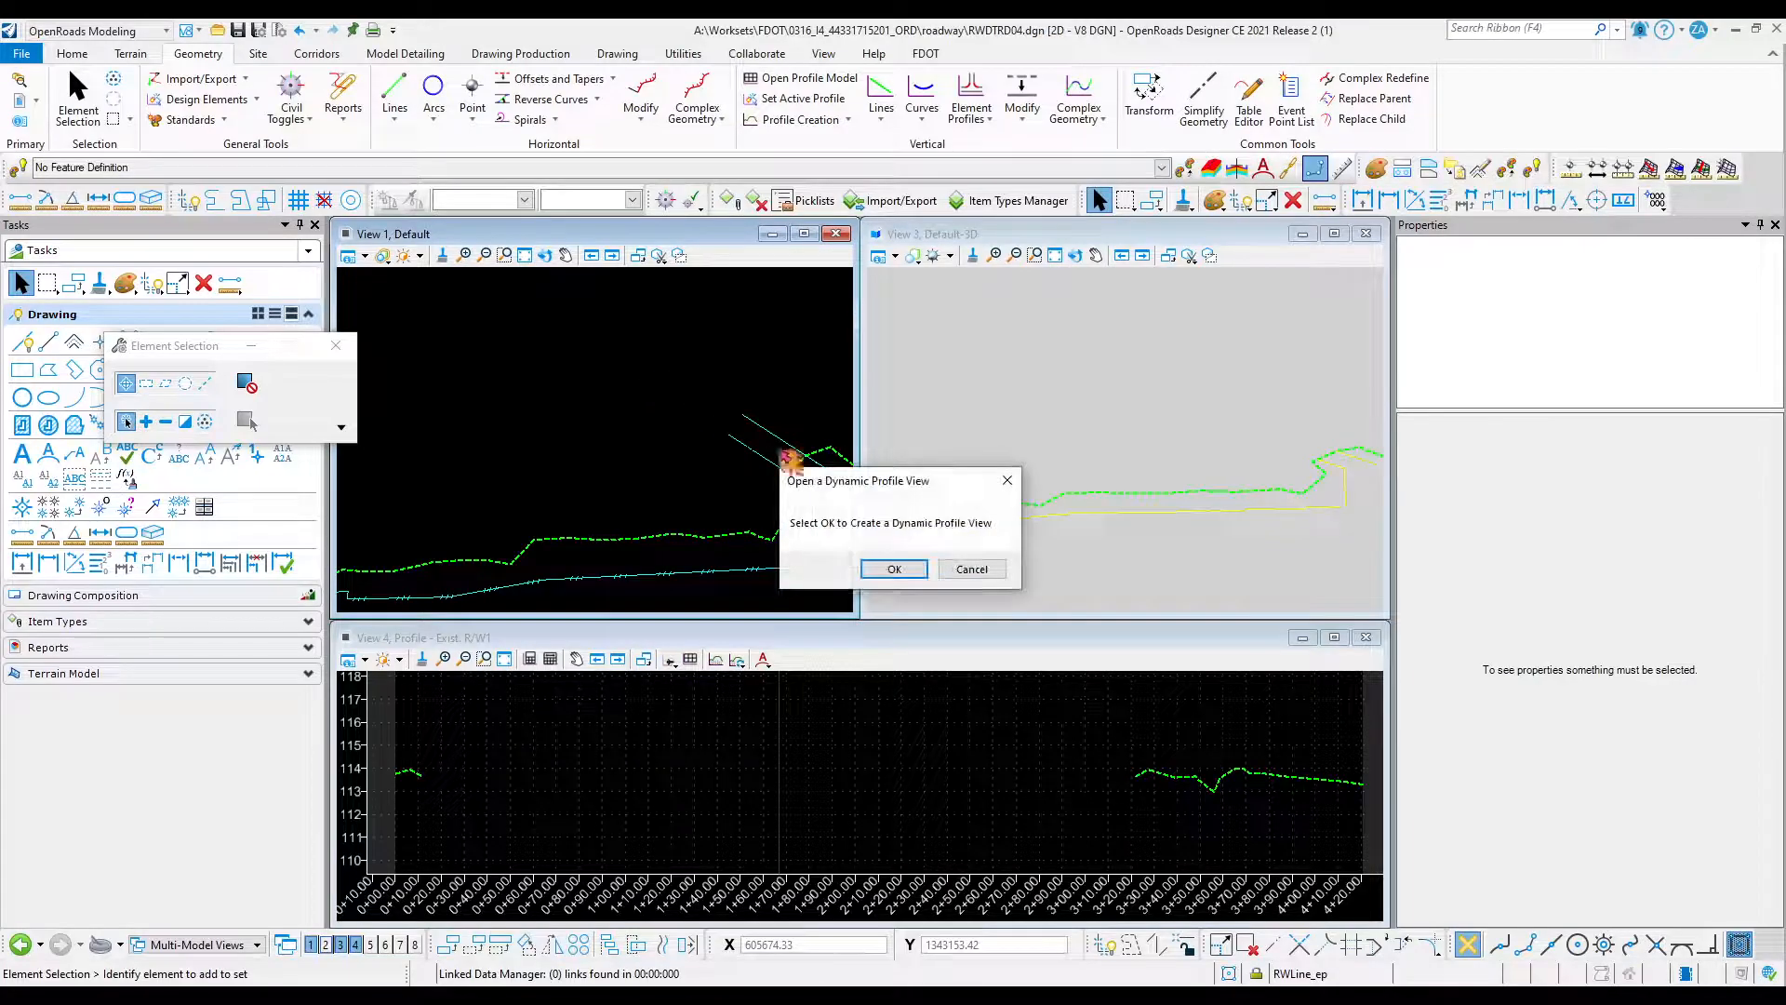
click(893, 570)
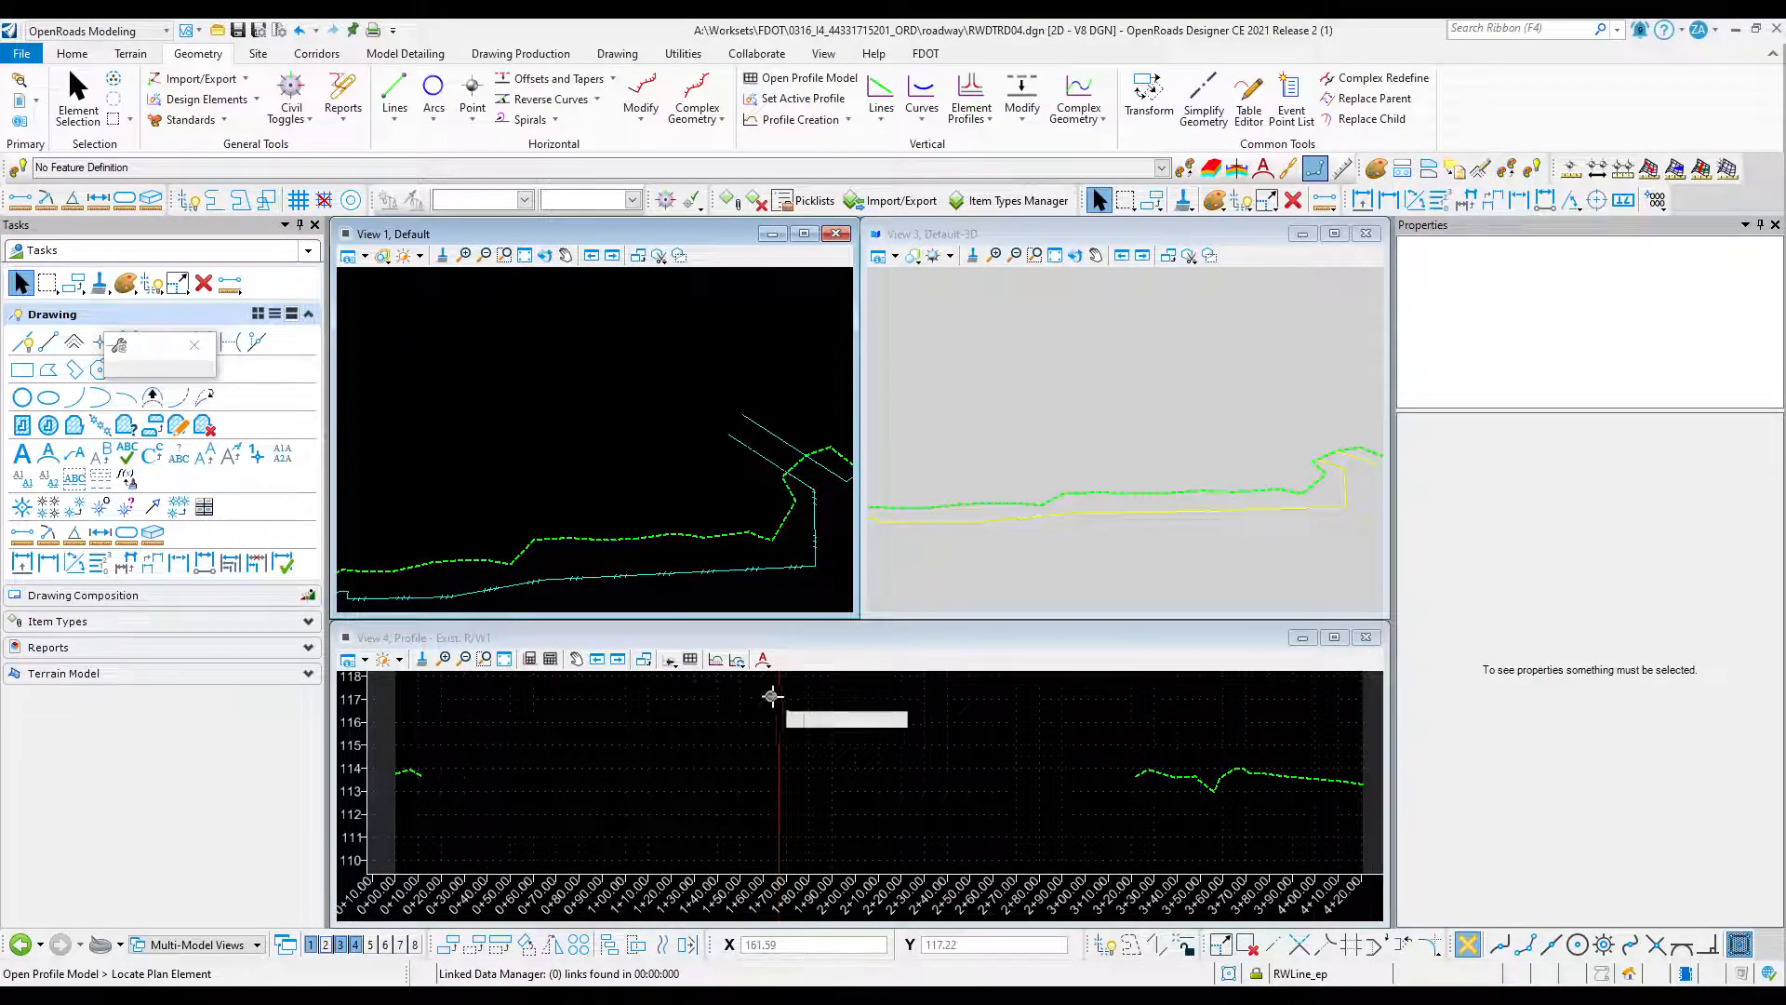
click(78, 93)
Select the northern limited-access chain (Exist. LA R/W2) in the 2D view and open its profile model in View 4.
scroll(655, 493, up, 3)
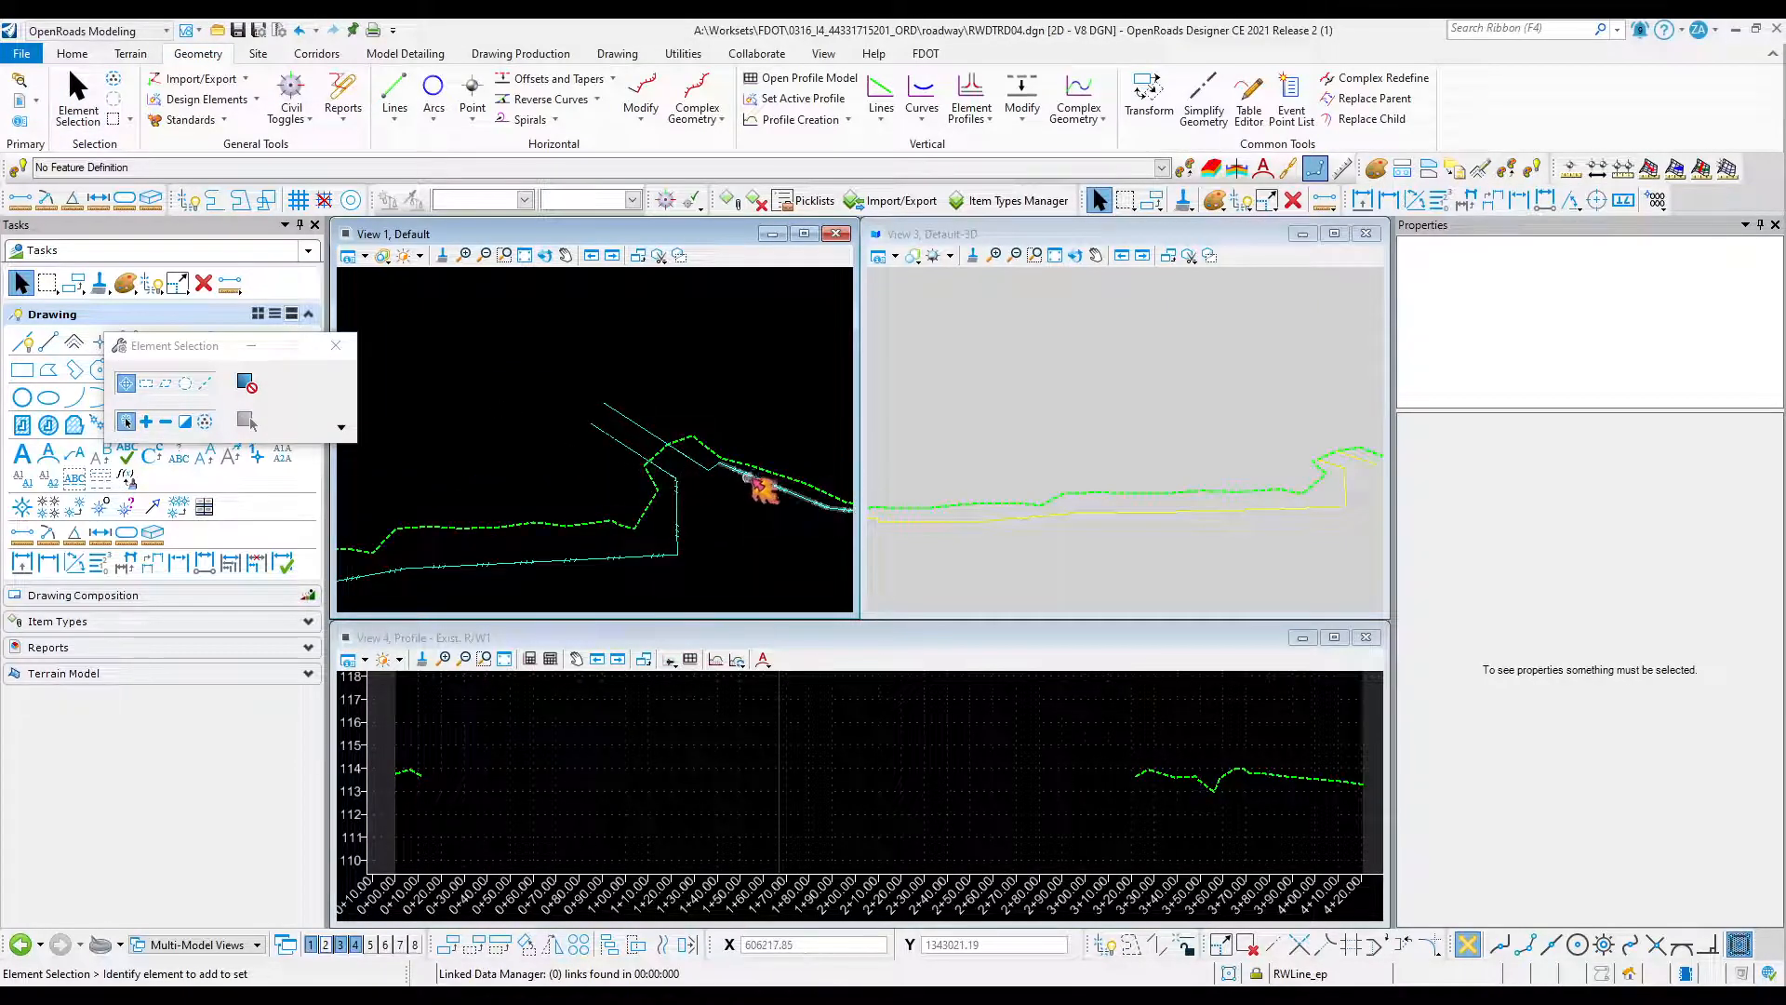
click(723, 472)
mouse_move(722, 478)
middle_down()
mouse_move(690, 506)
mouse_move(559, 465)
middle_up()
scroll(558, 460, down, 3)
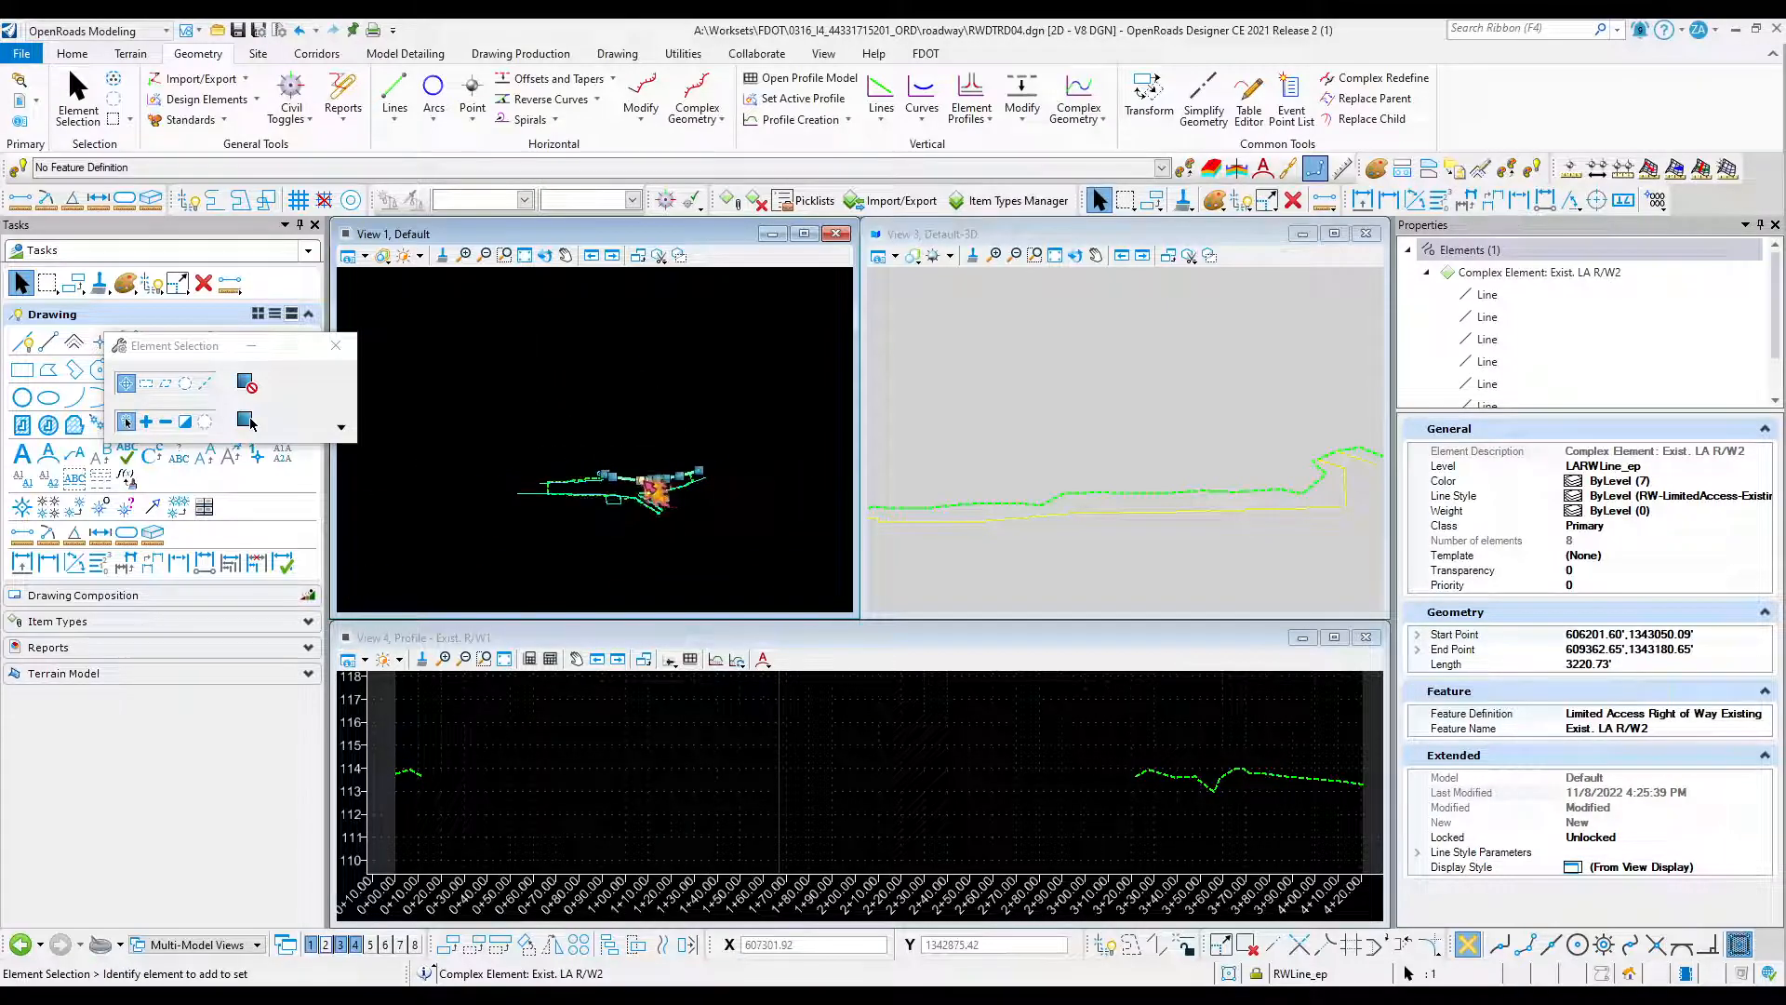
scroll(641, 477, up, 3)
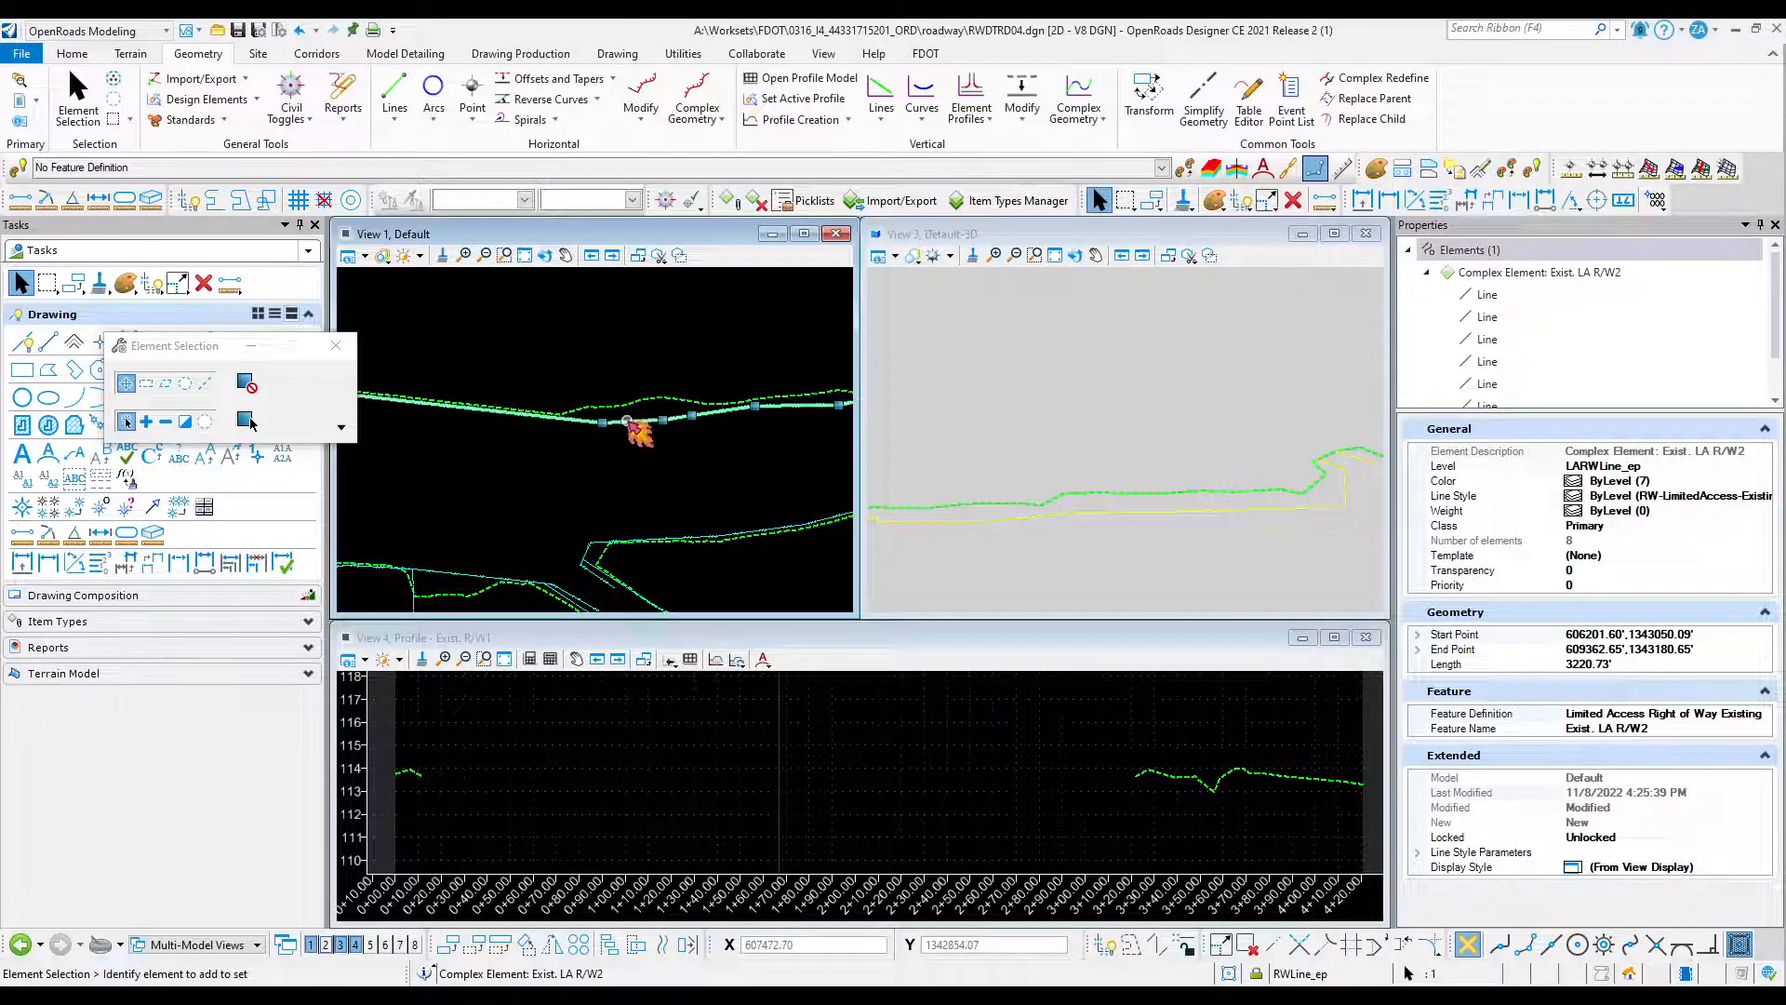
scroll(631, 429, up, 2)
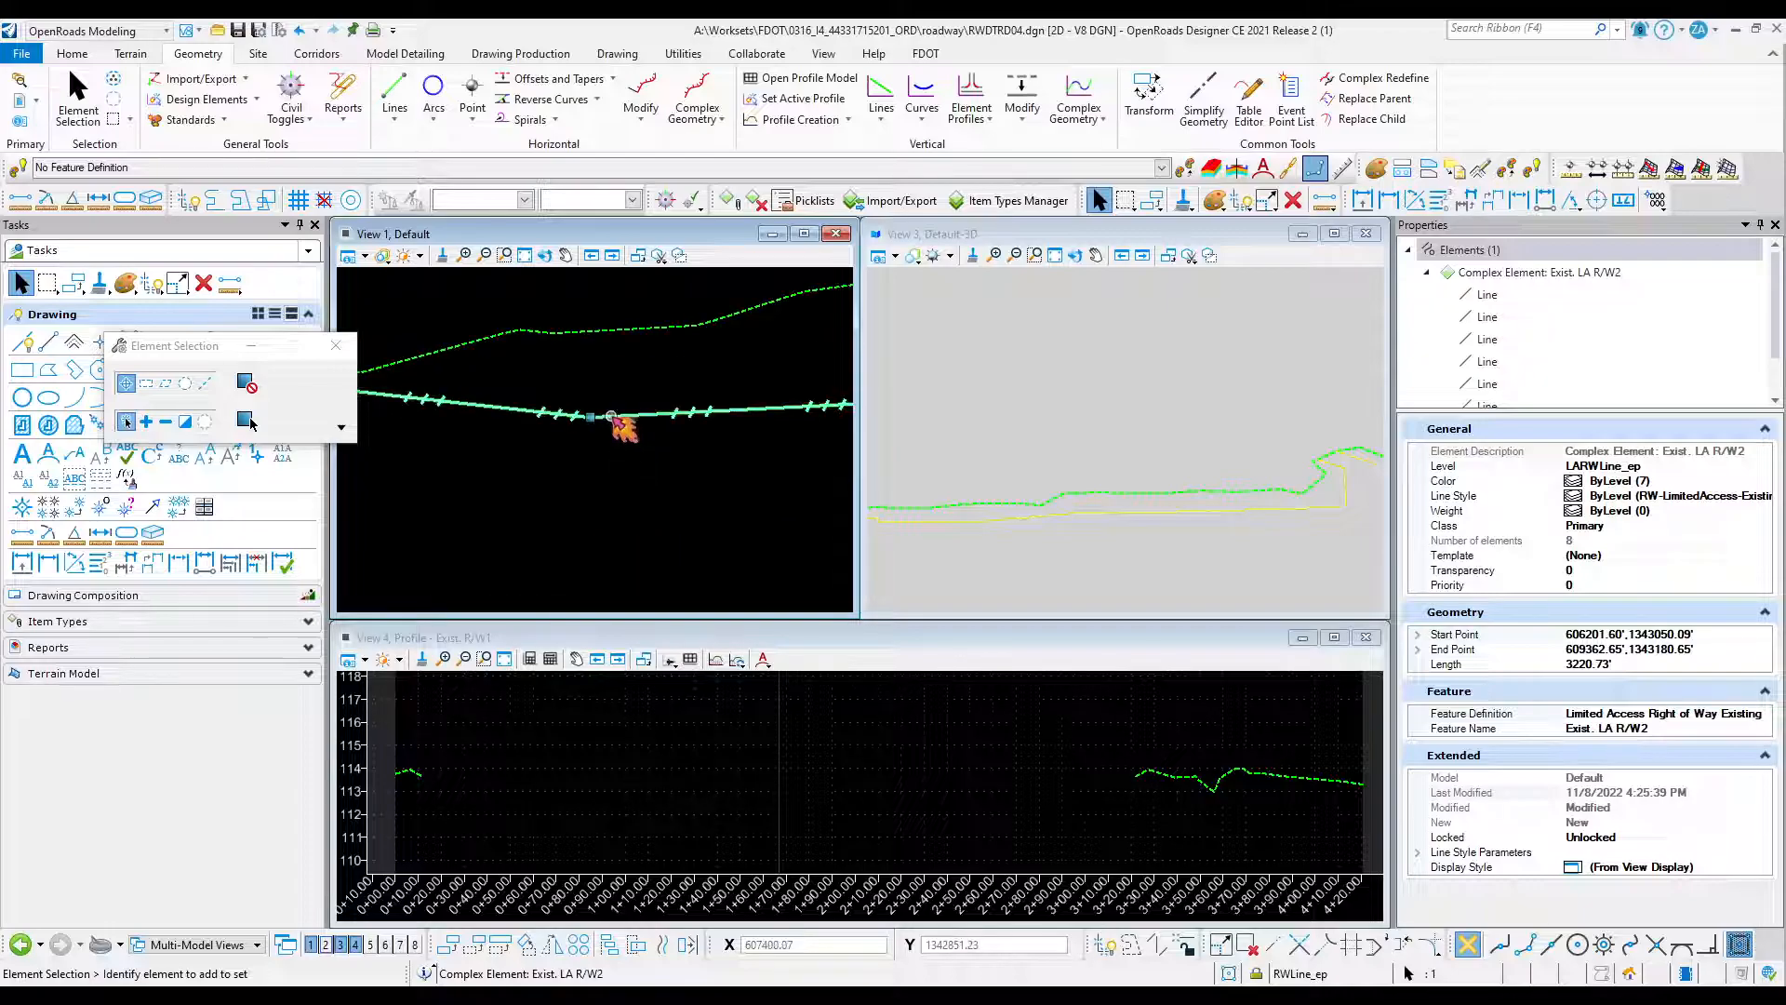
click(637, 457)
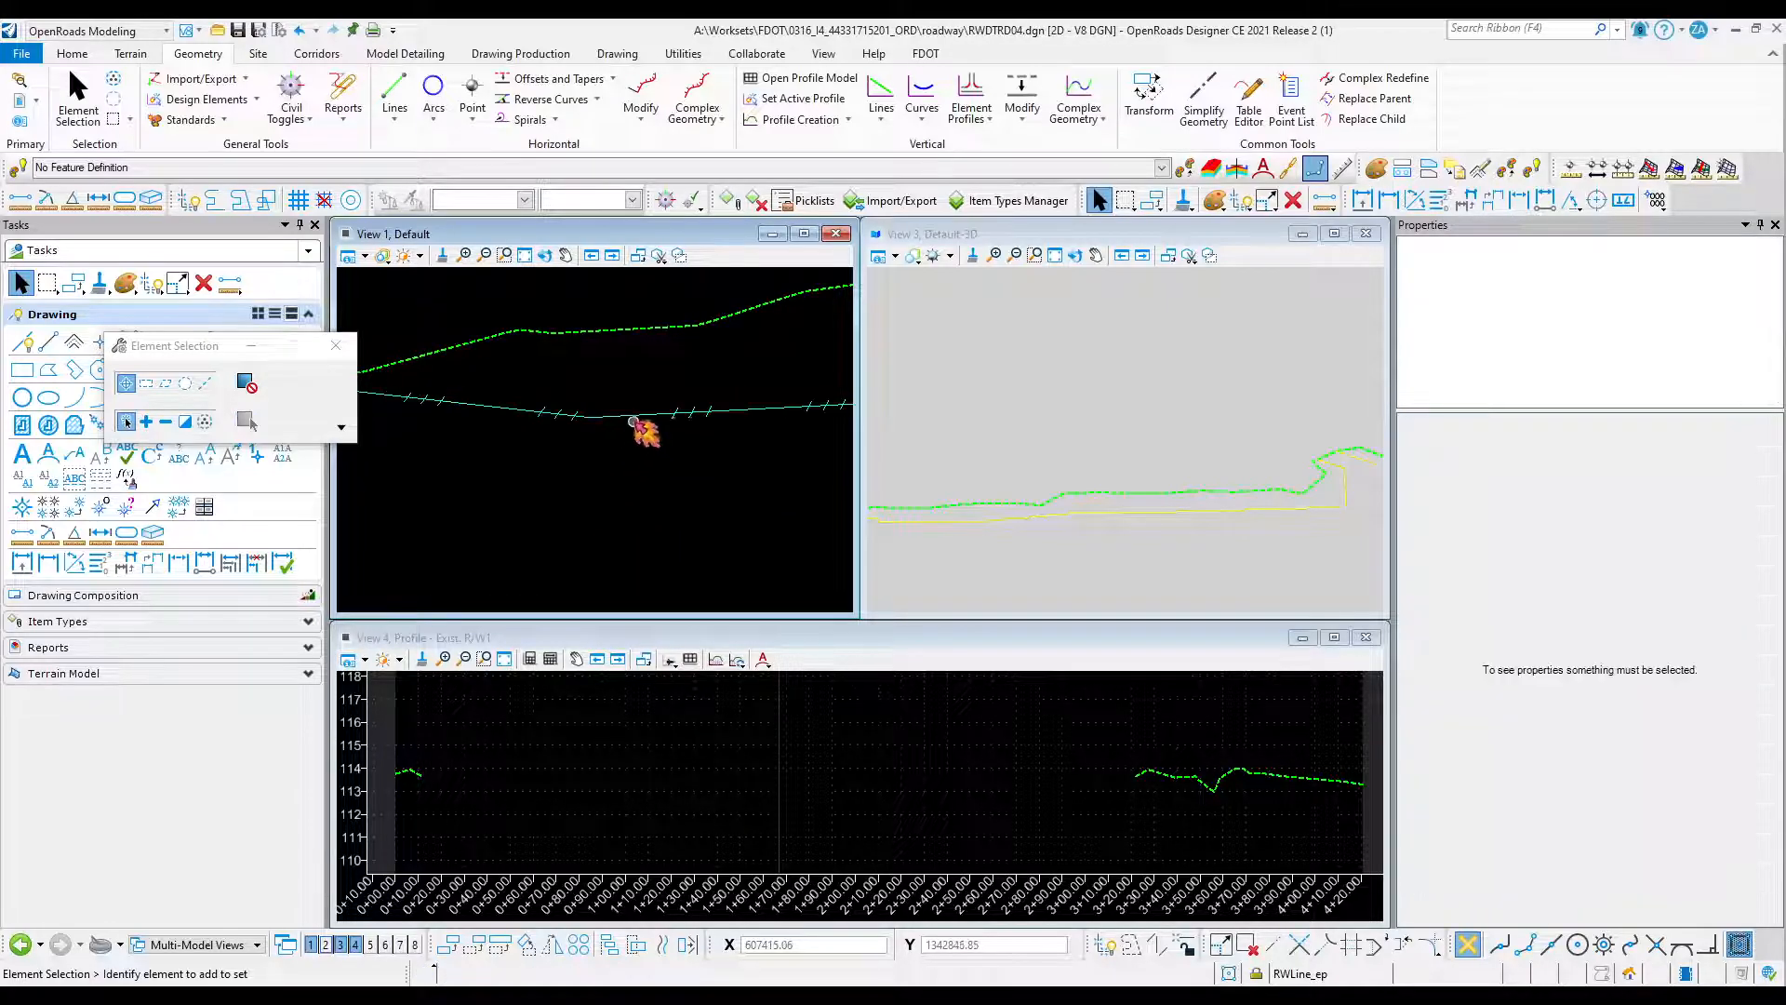
click(625, 415)
click(630, 415)
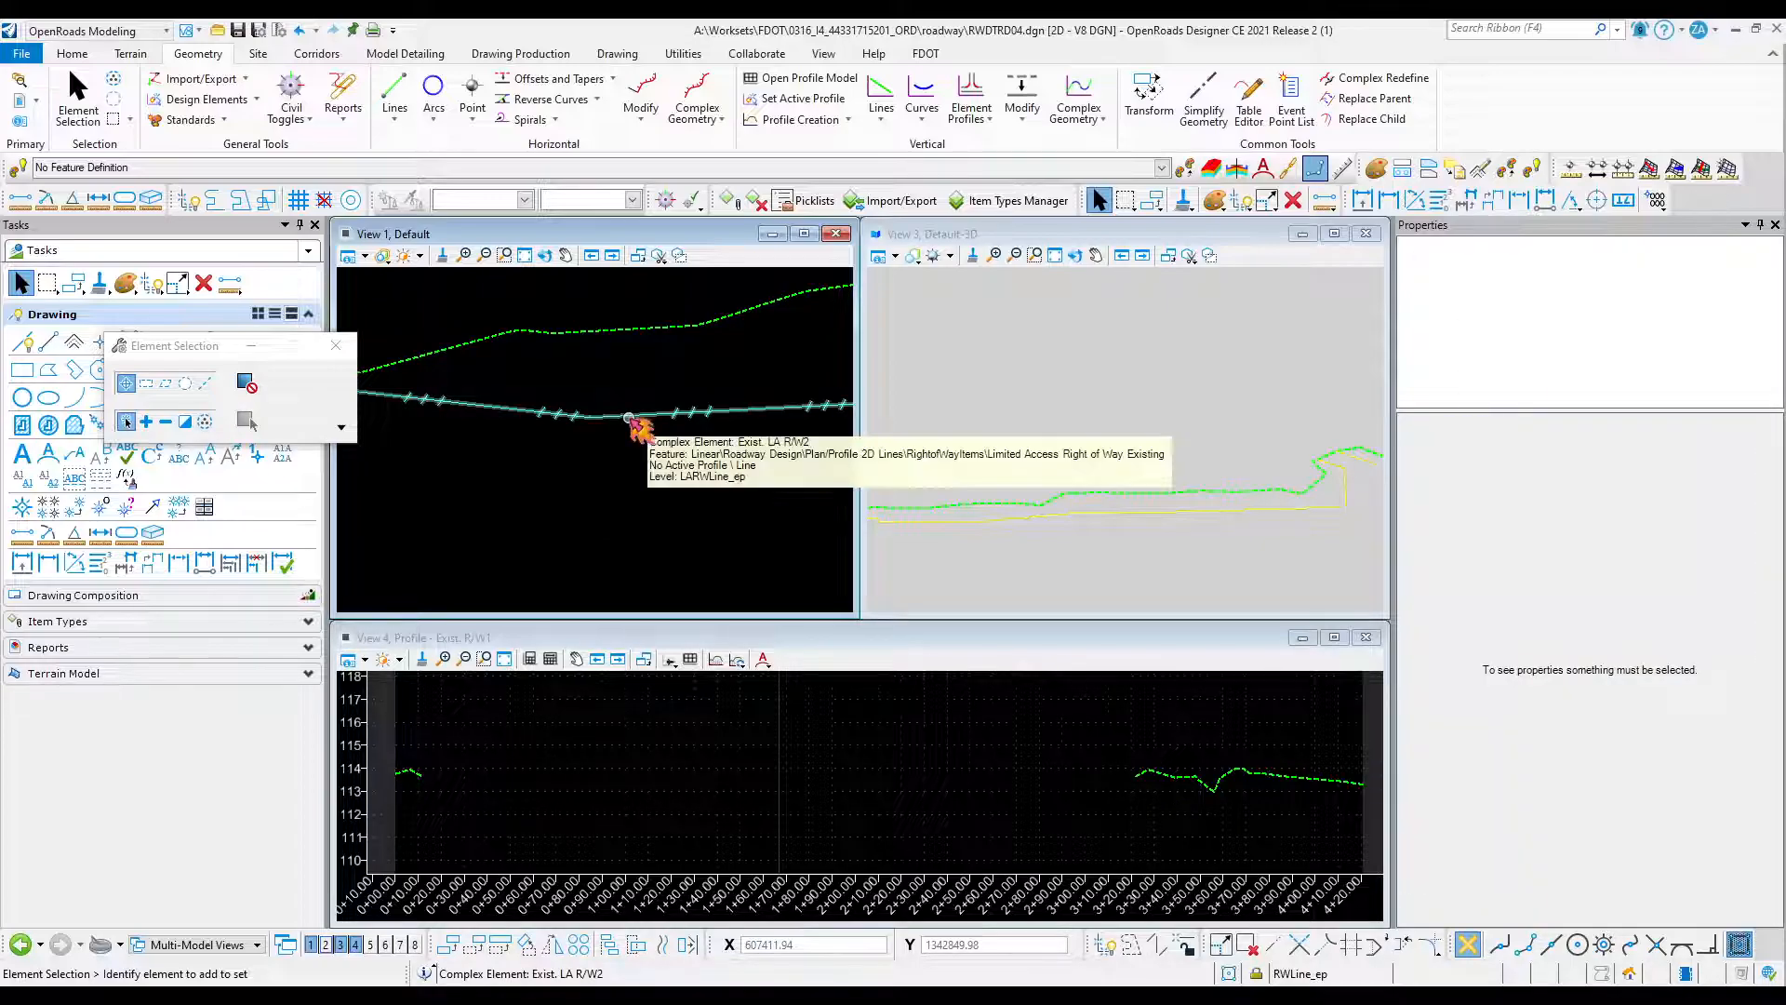
click(630, 416)
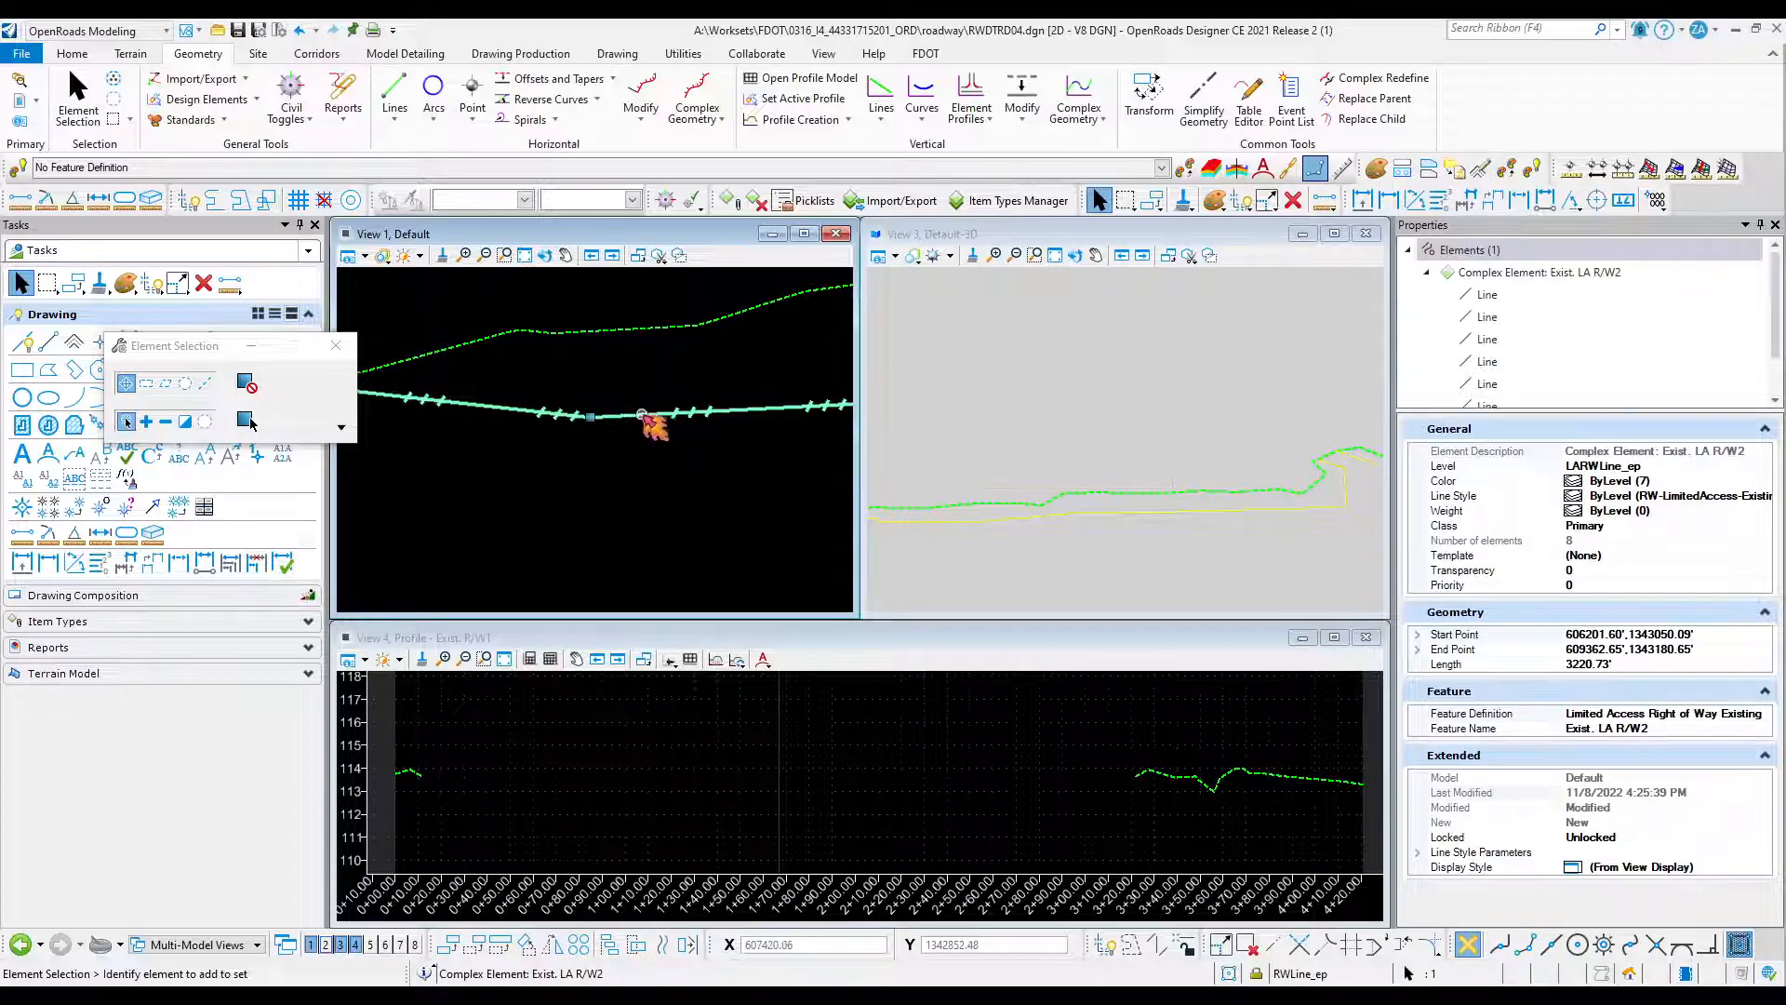
mouse_move(690, 409)
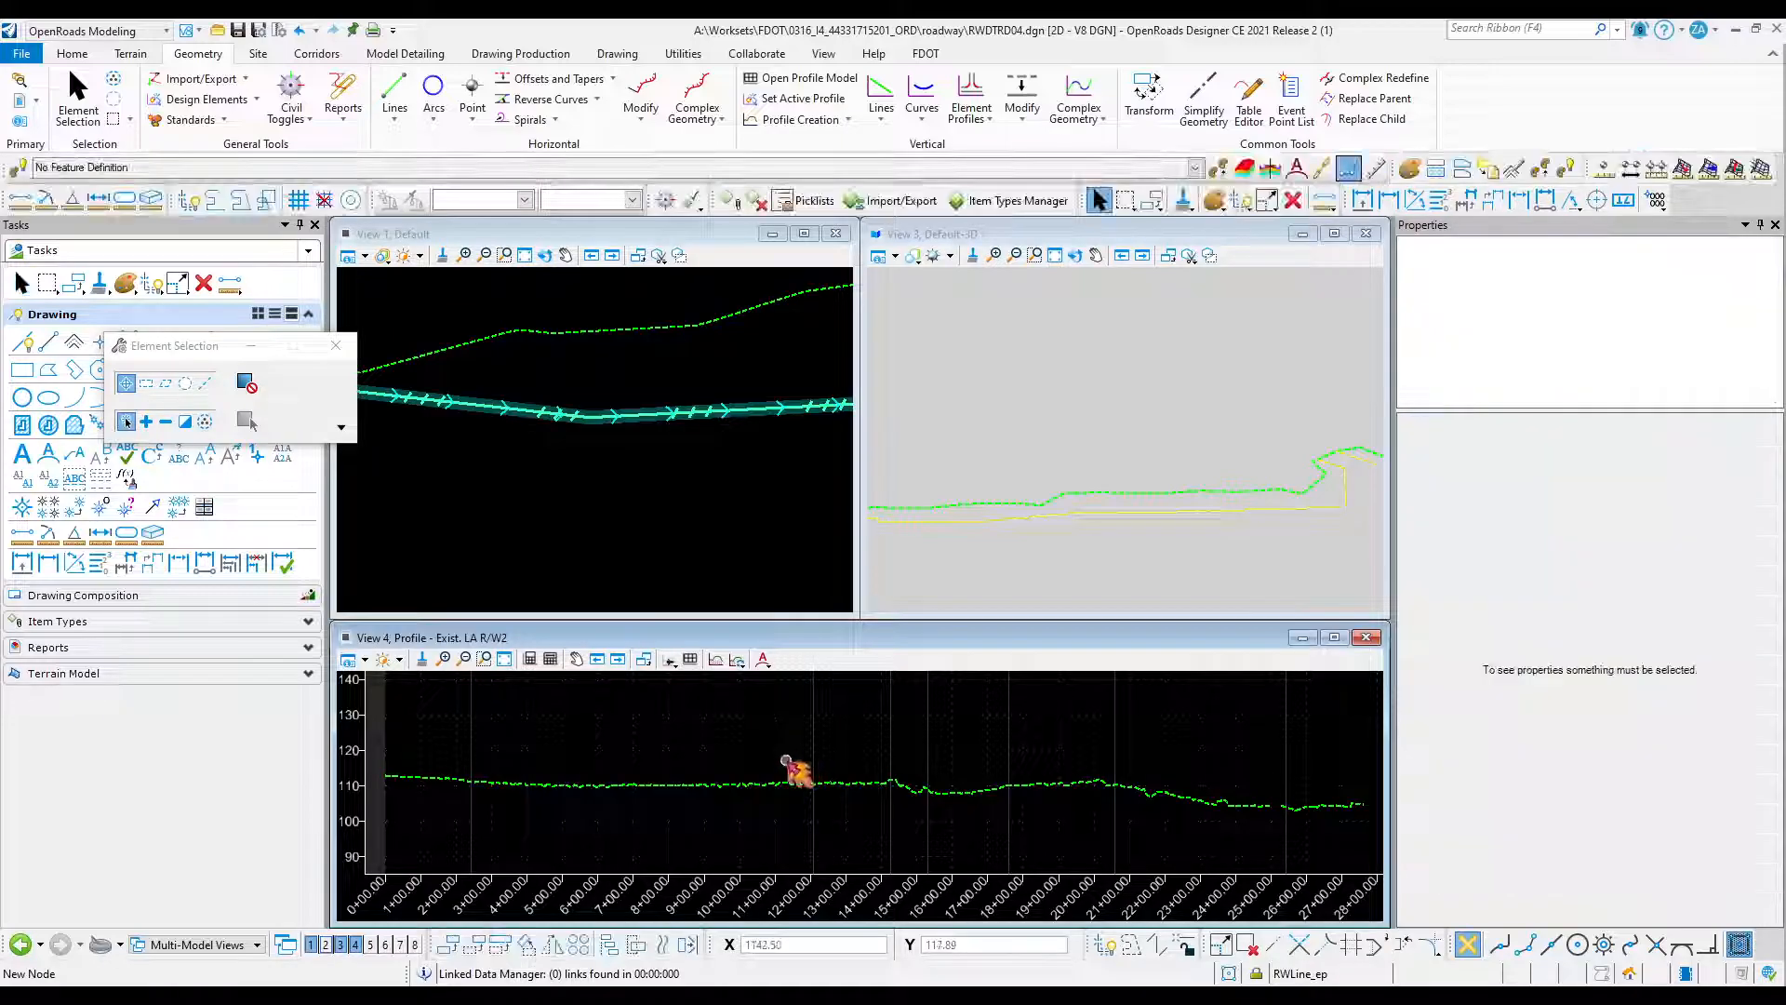
Set the existing-ground surface profile as the active profile of the Exist. LA R/W2 chain and check it in the 3D view.
click(839, 786)
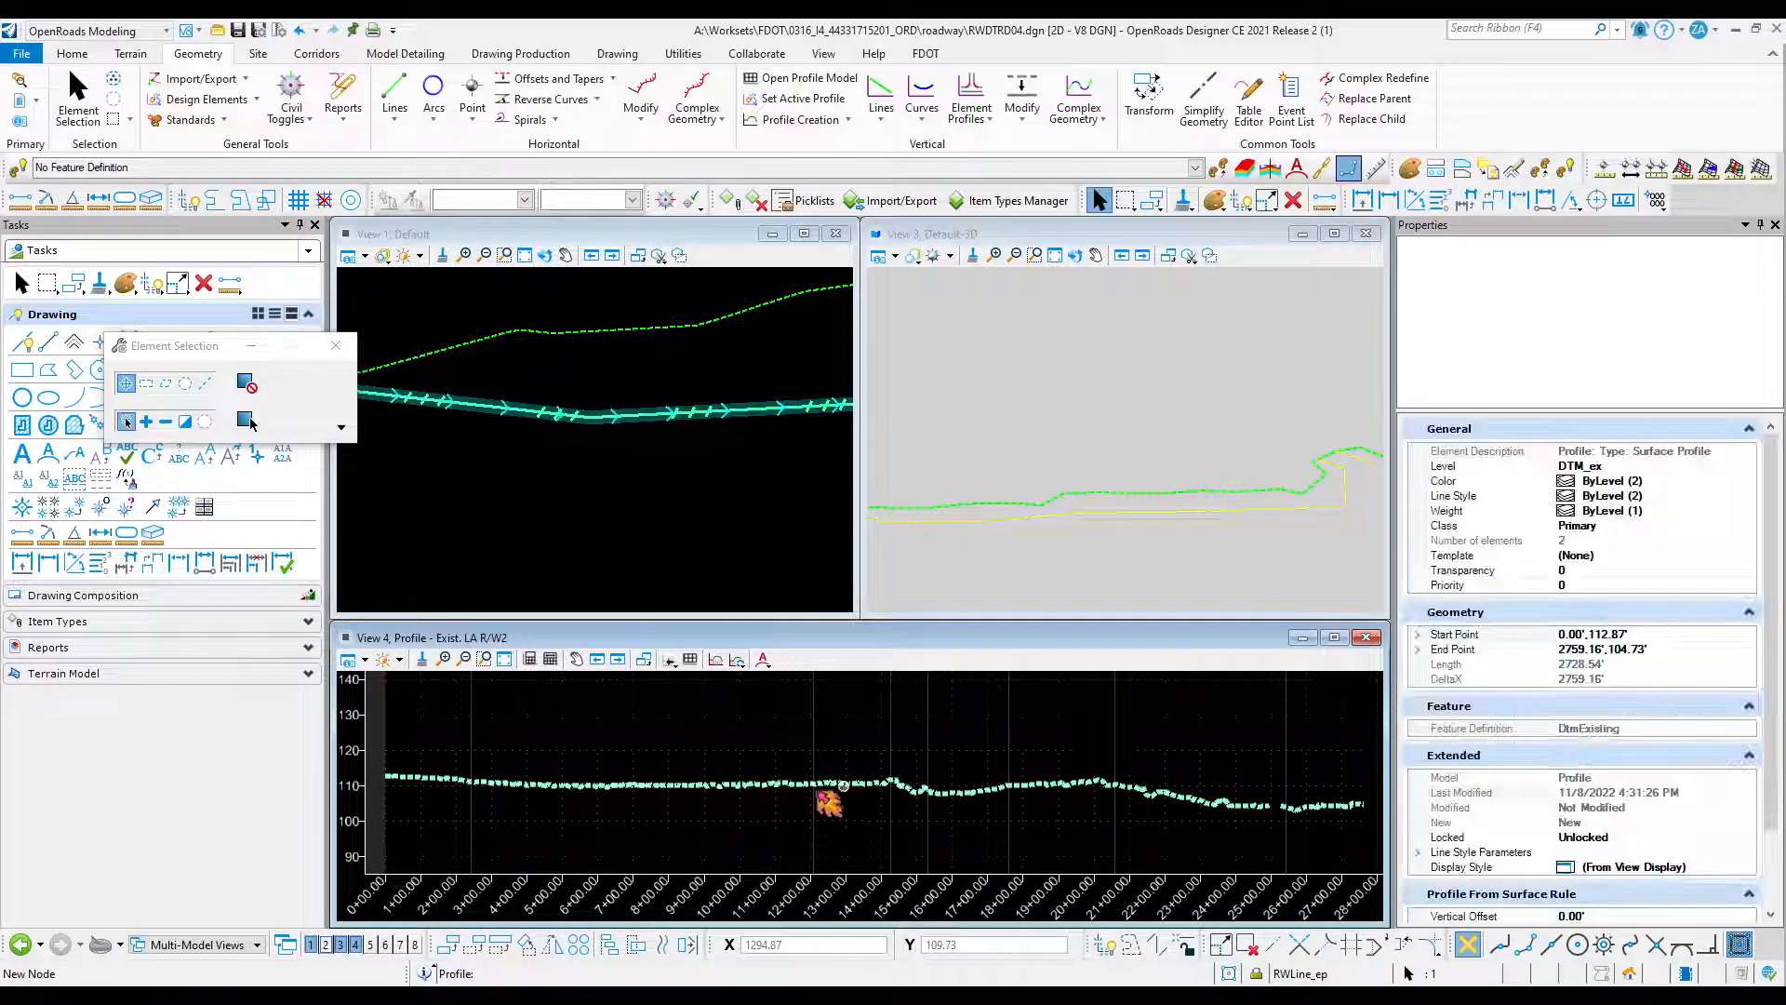
click(878, 776)
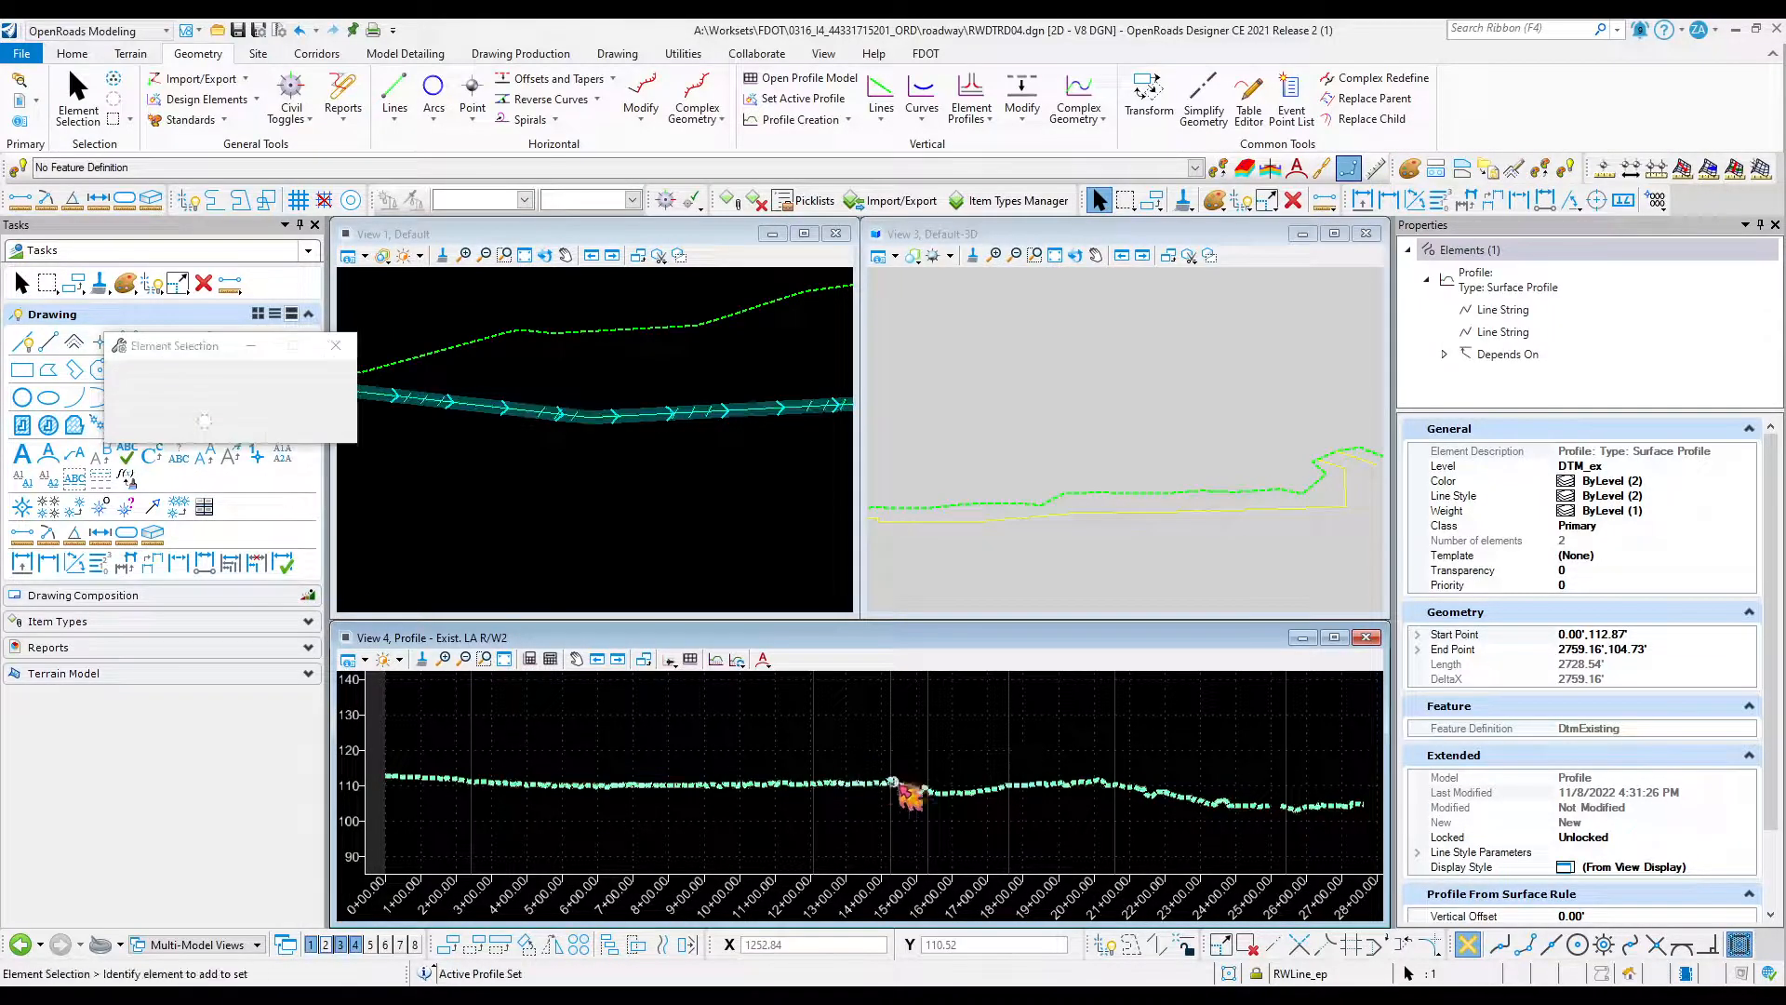
scroll(988, 504, down, 5)
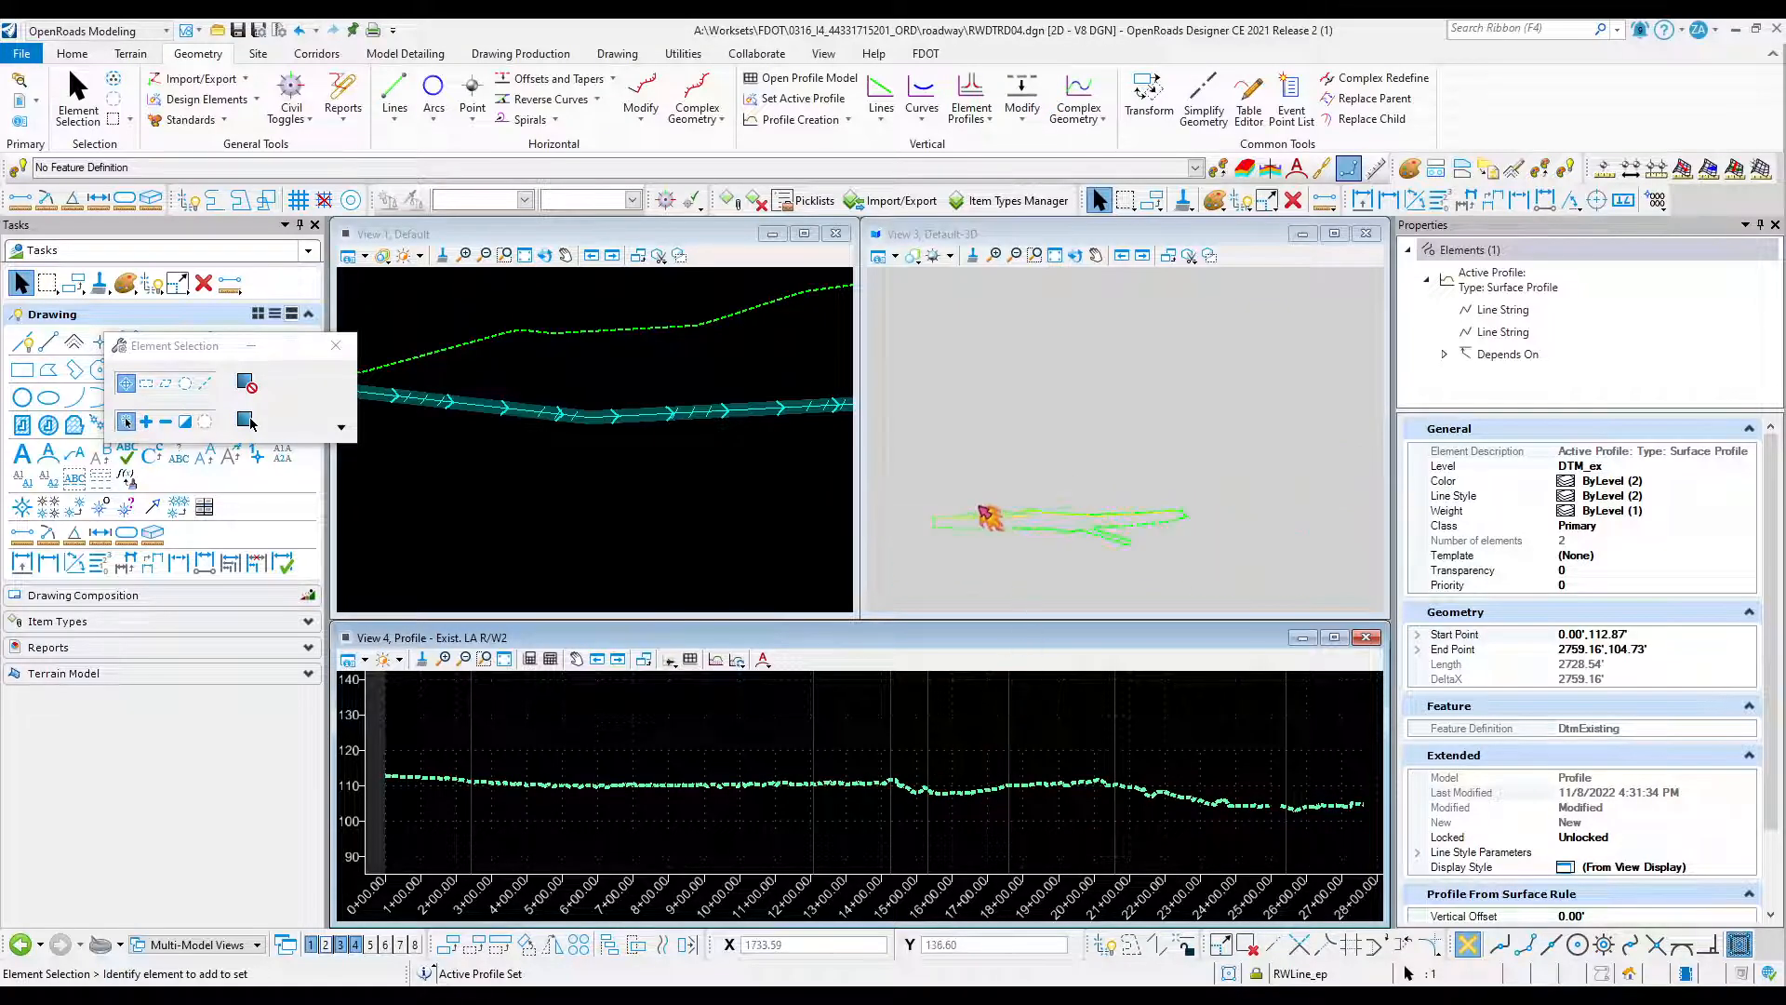
scroll(1219, 365, up, 5)
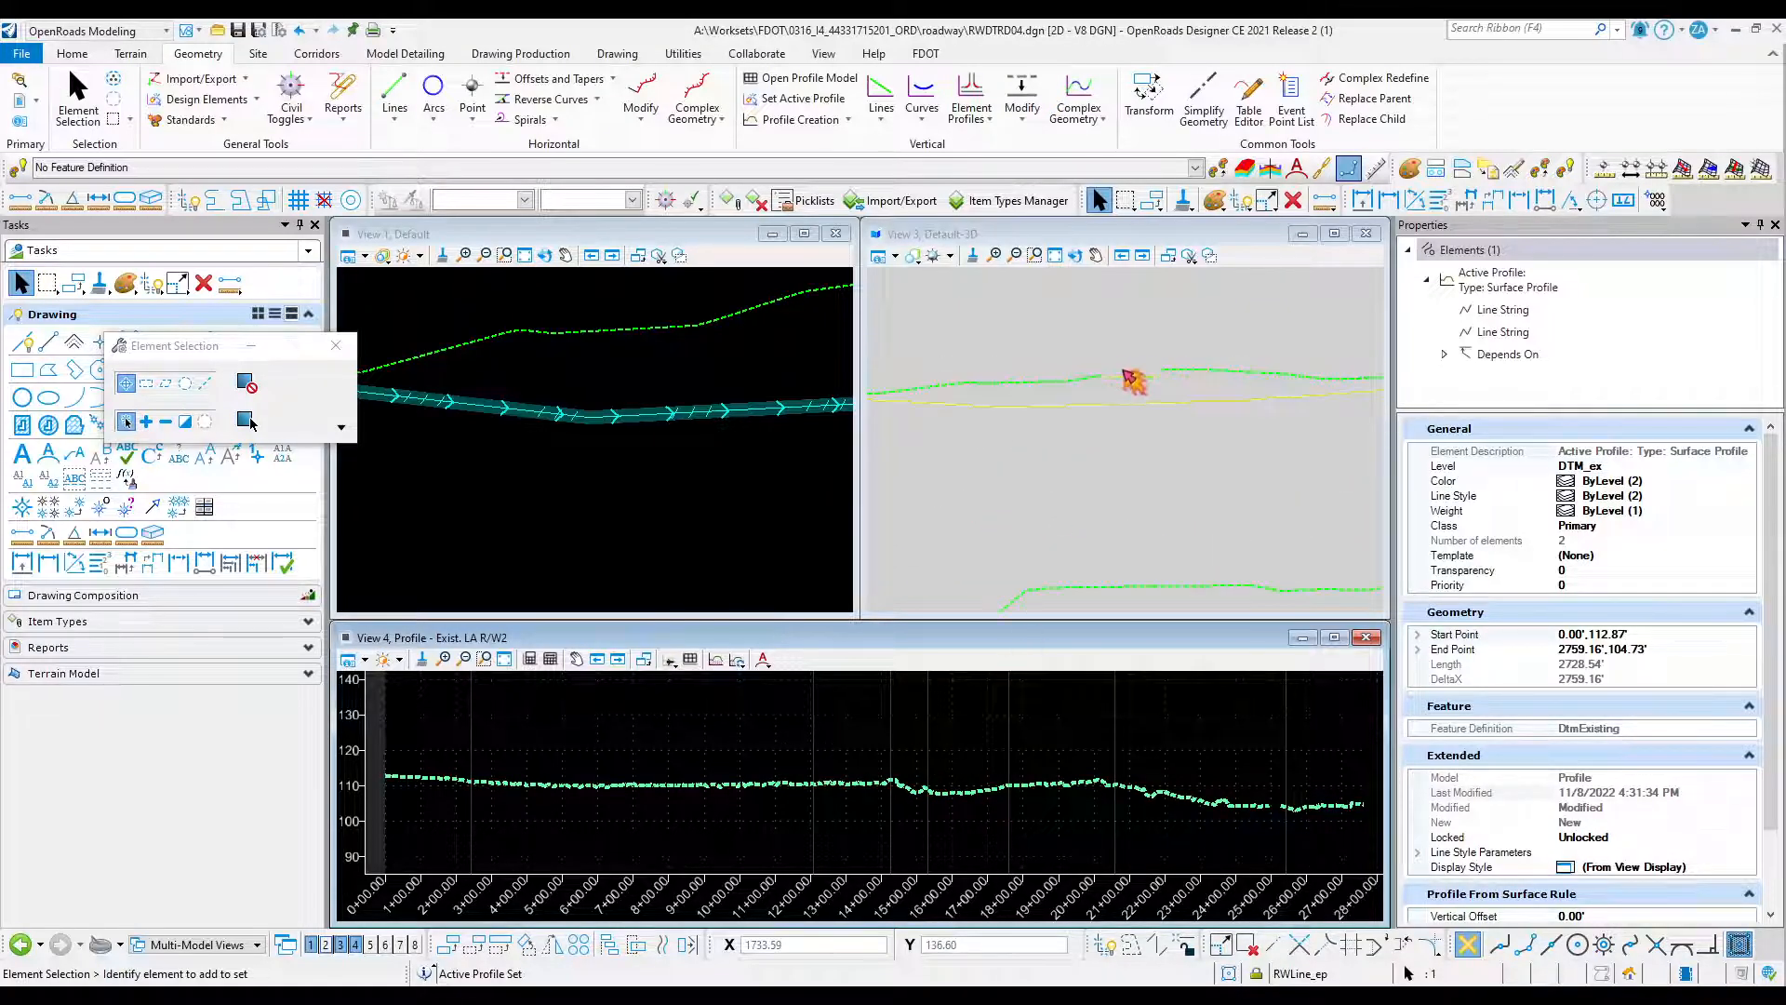
Open the profile model of the southern limited-access chain (Exist. LA R/W) in View 4 and set its existing-ground surface profile as active.
scroll(670, 450, down, 4)
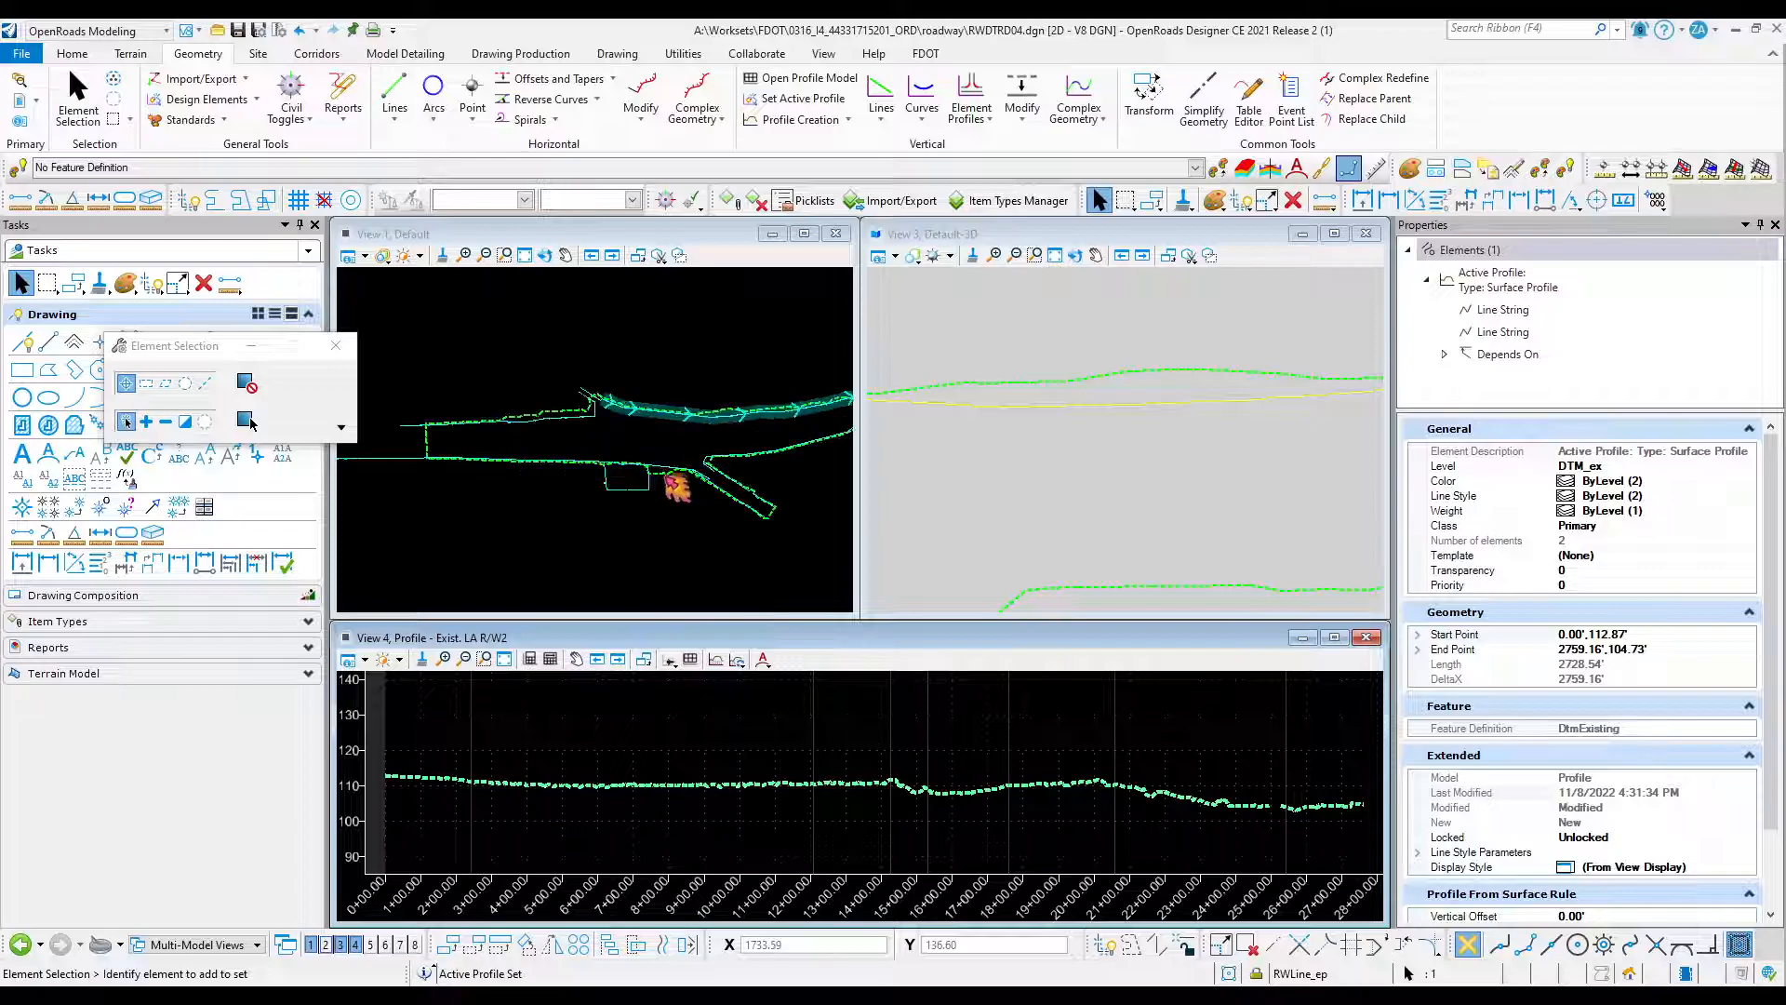
scroll(567, 442, down, 3)
scroll(567, 443, up, 3)
scroll(529, 436, down, 2)
scroll(634, 458, up, 2)
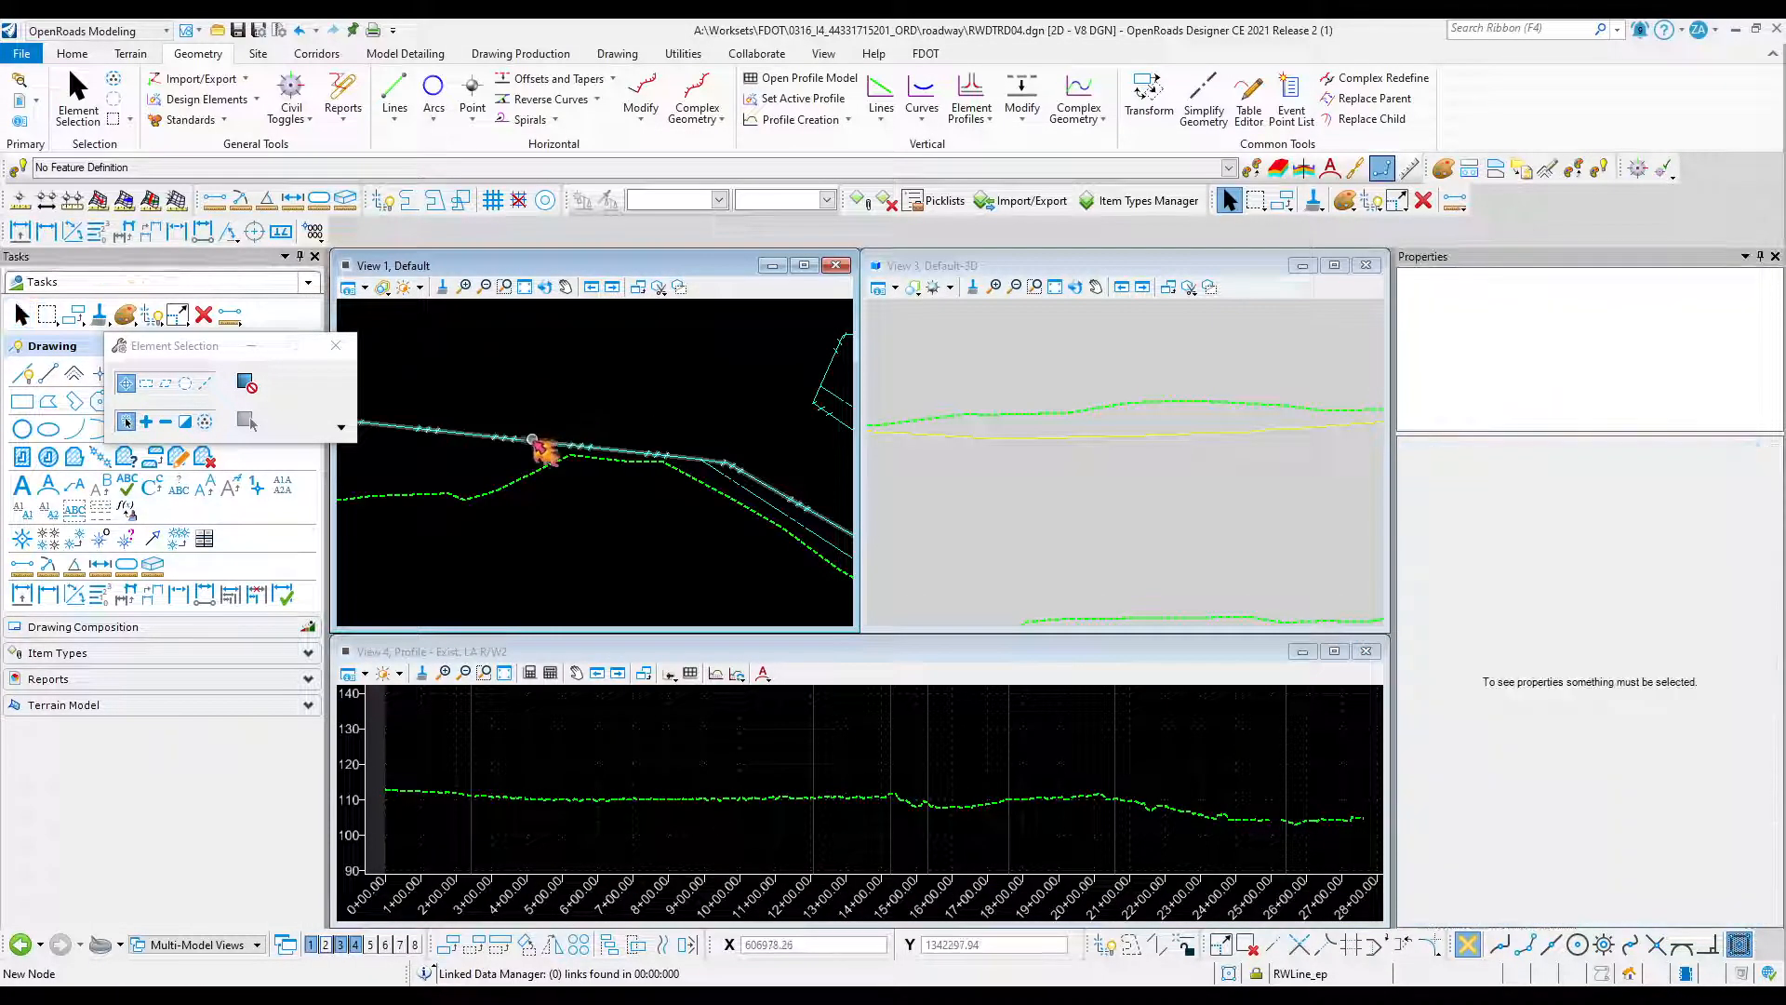
click(536, 448)
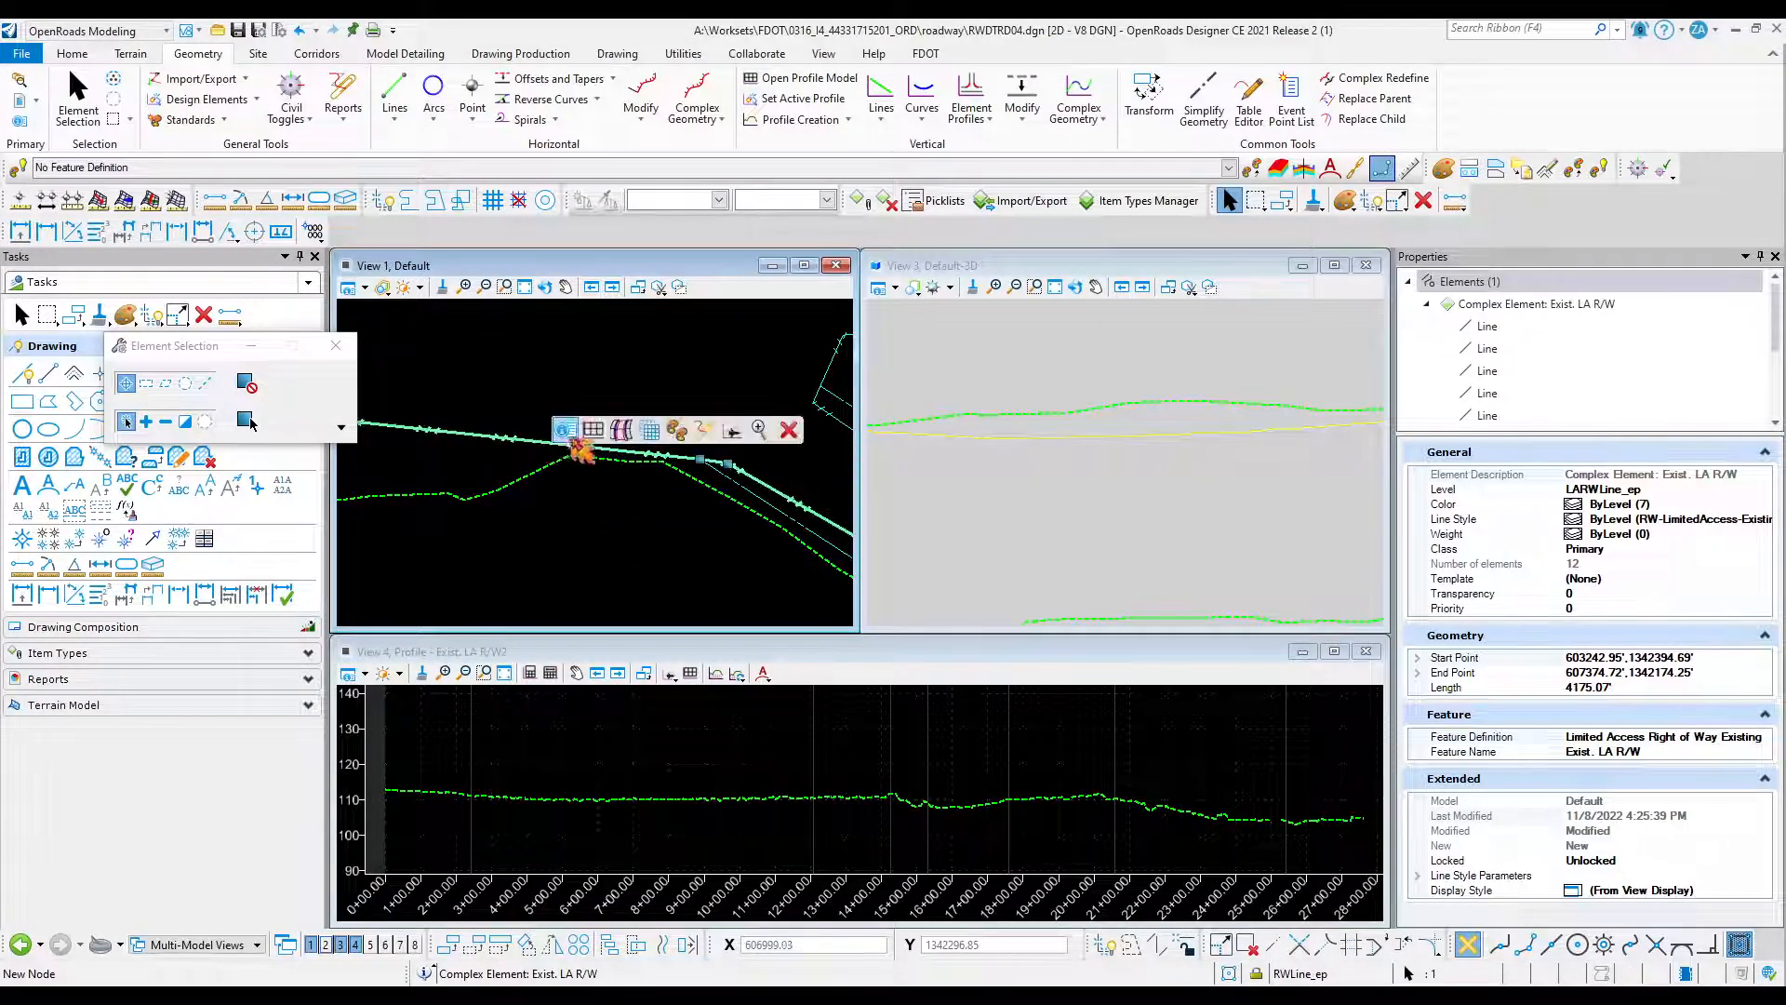
click(592, 434)
click(792, 761)
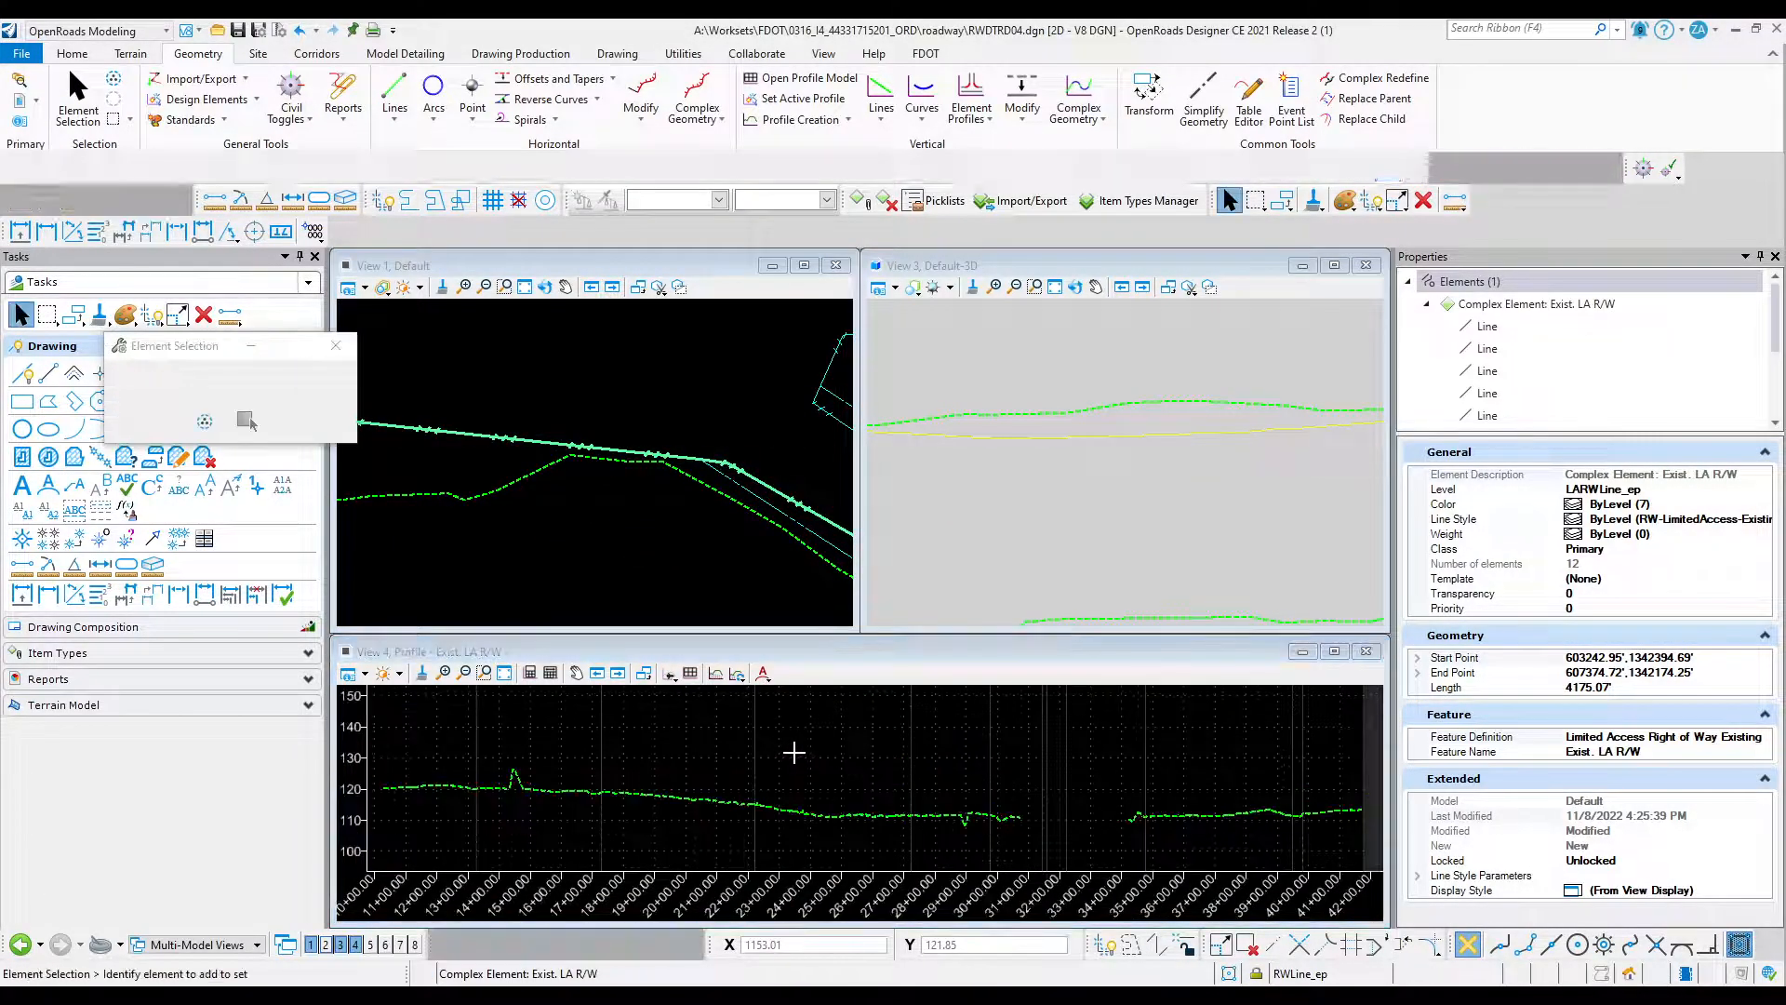
click(786, 806)
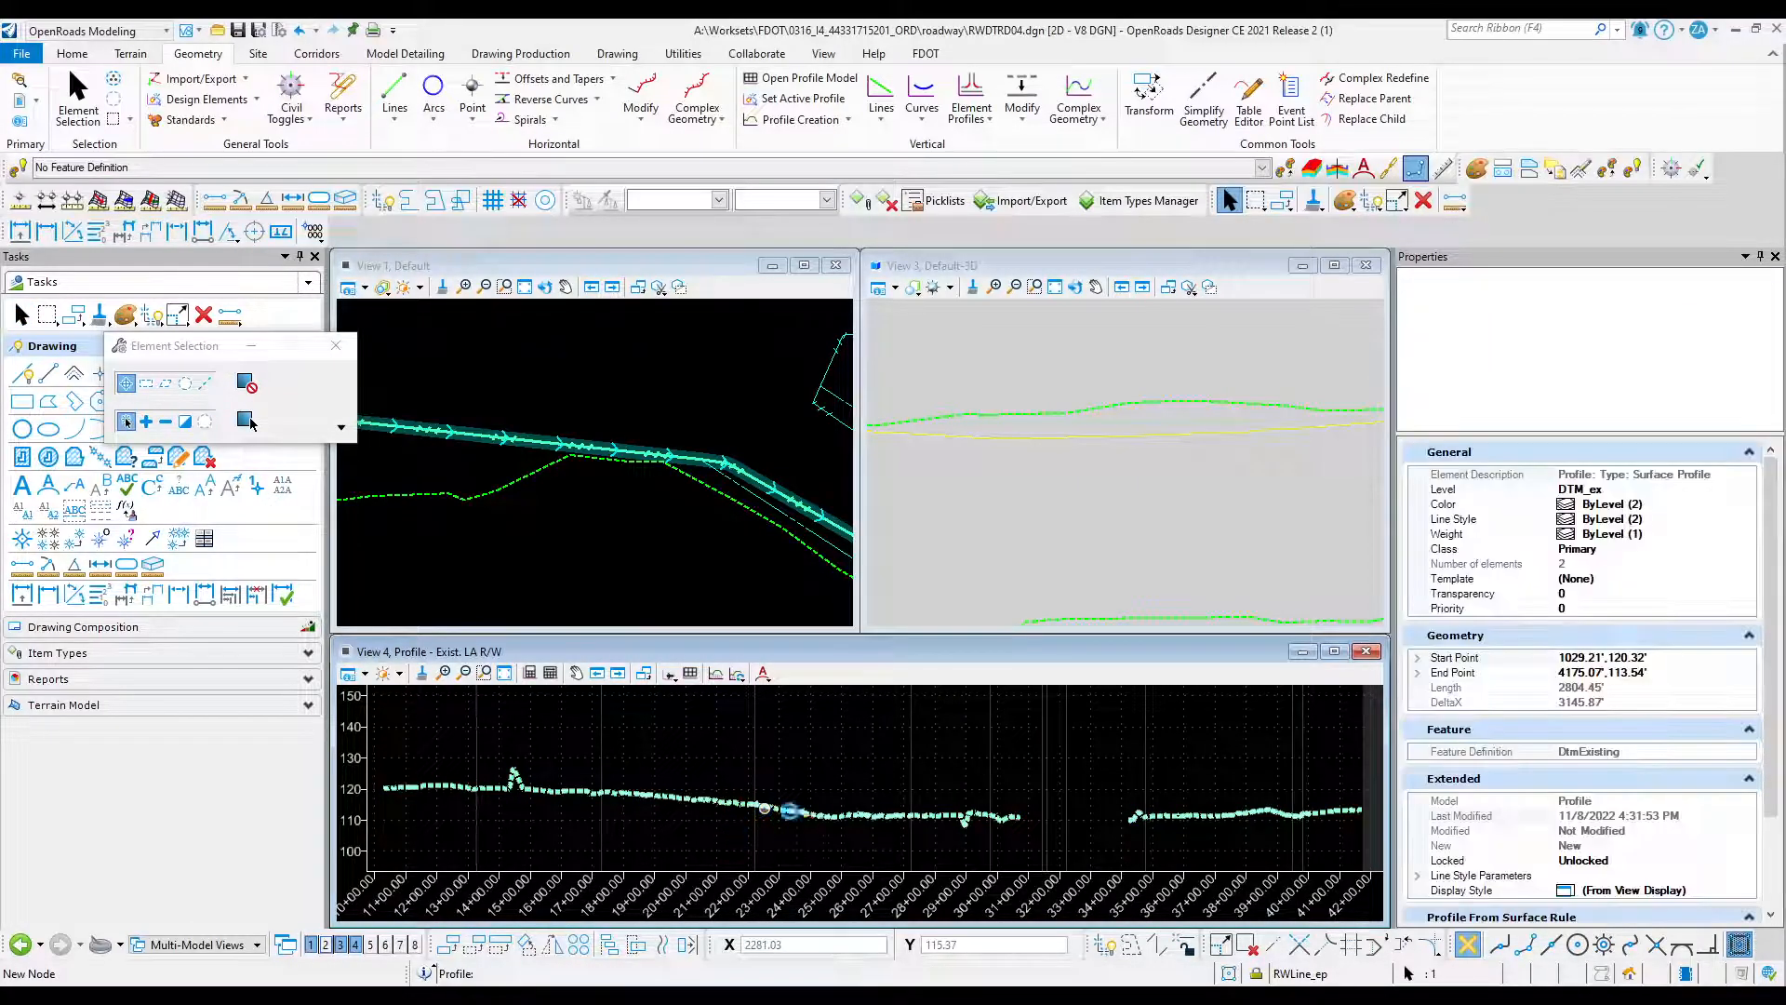
click(846, 806)
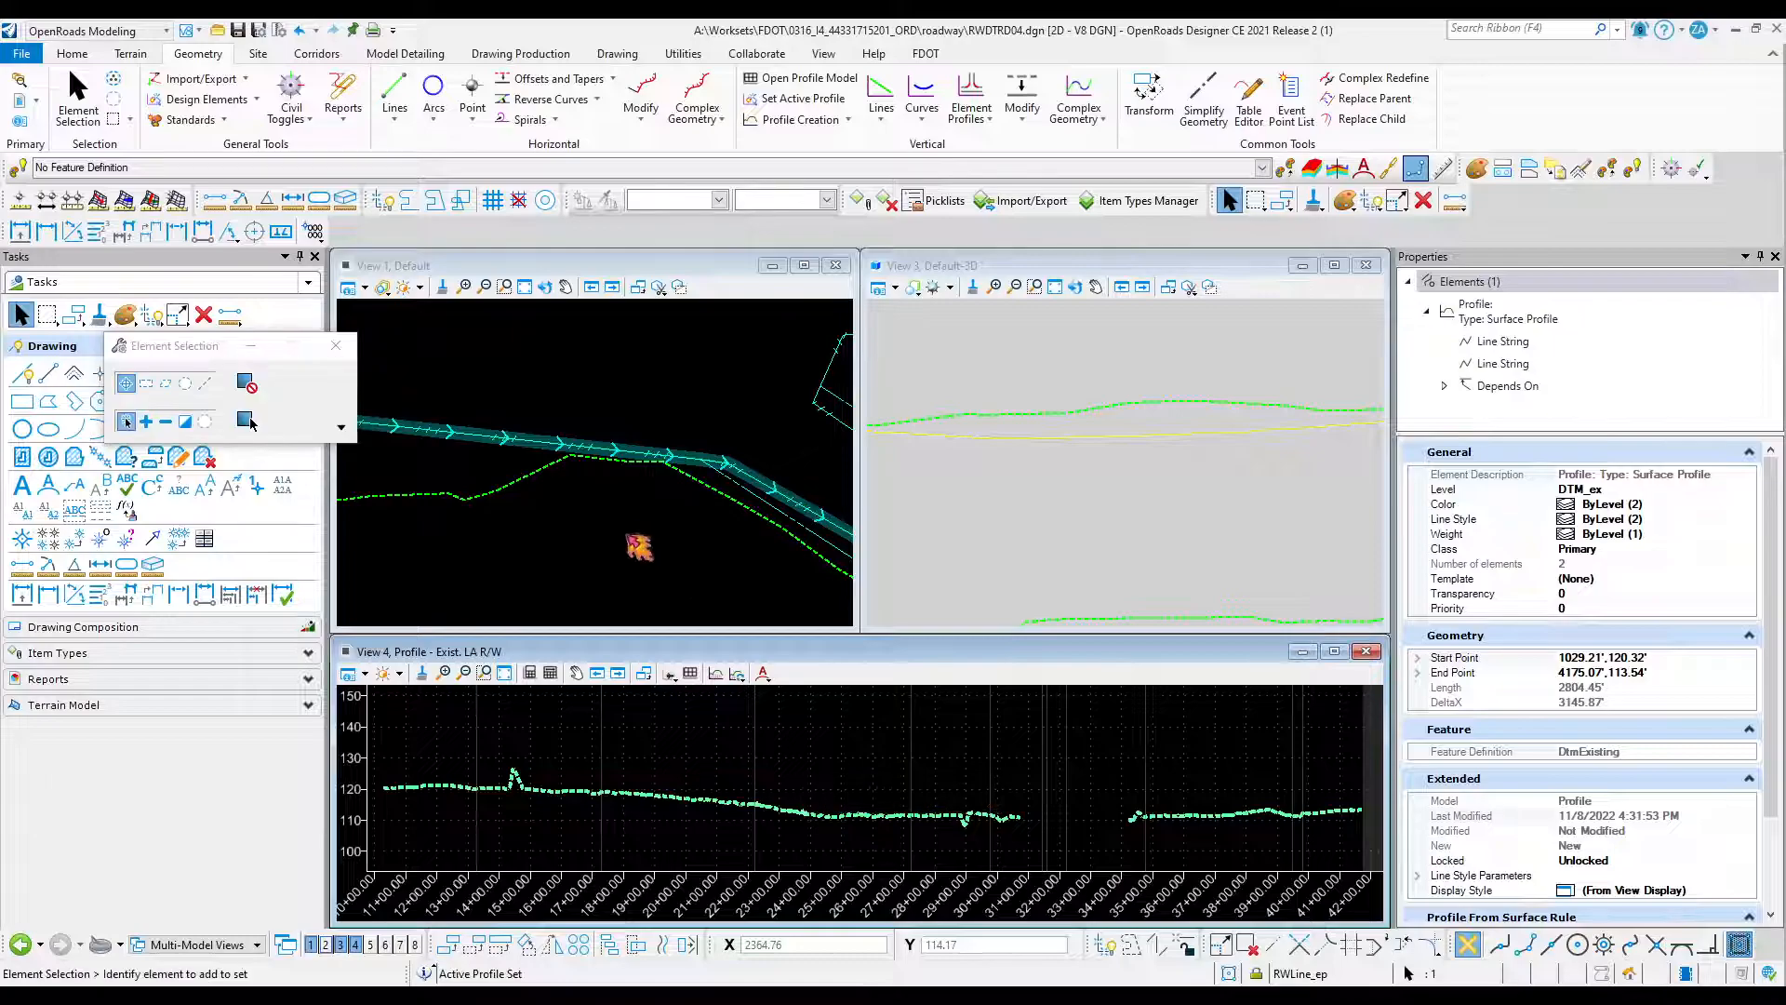
Open the profile model of the Exist. LA R/W3 chain in View 4 and make its existing-ground surface profile the active one.
scroll(567, 552, down, 3)
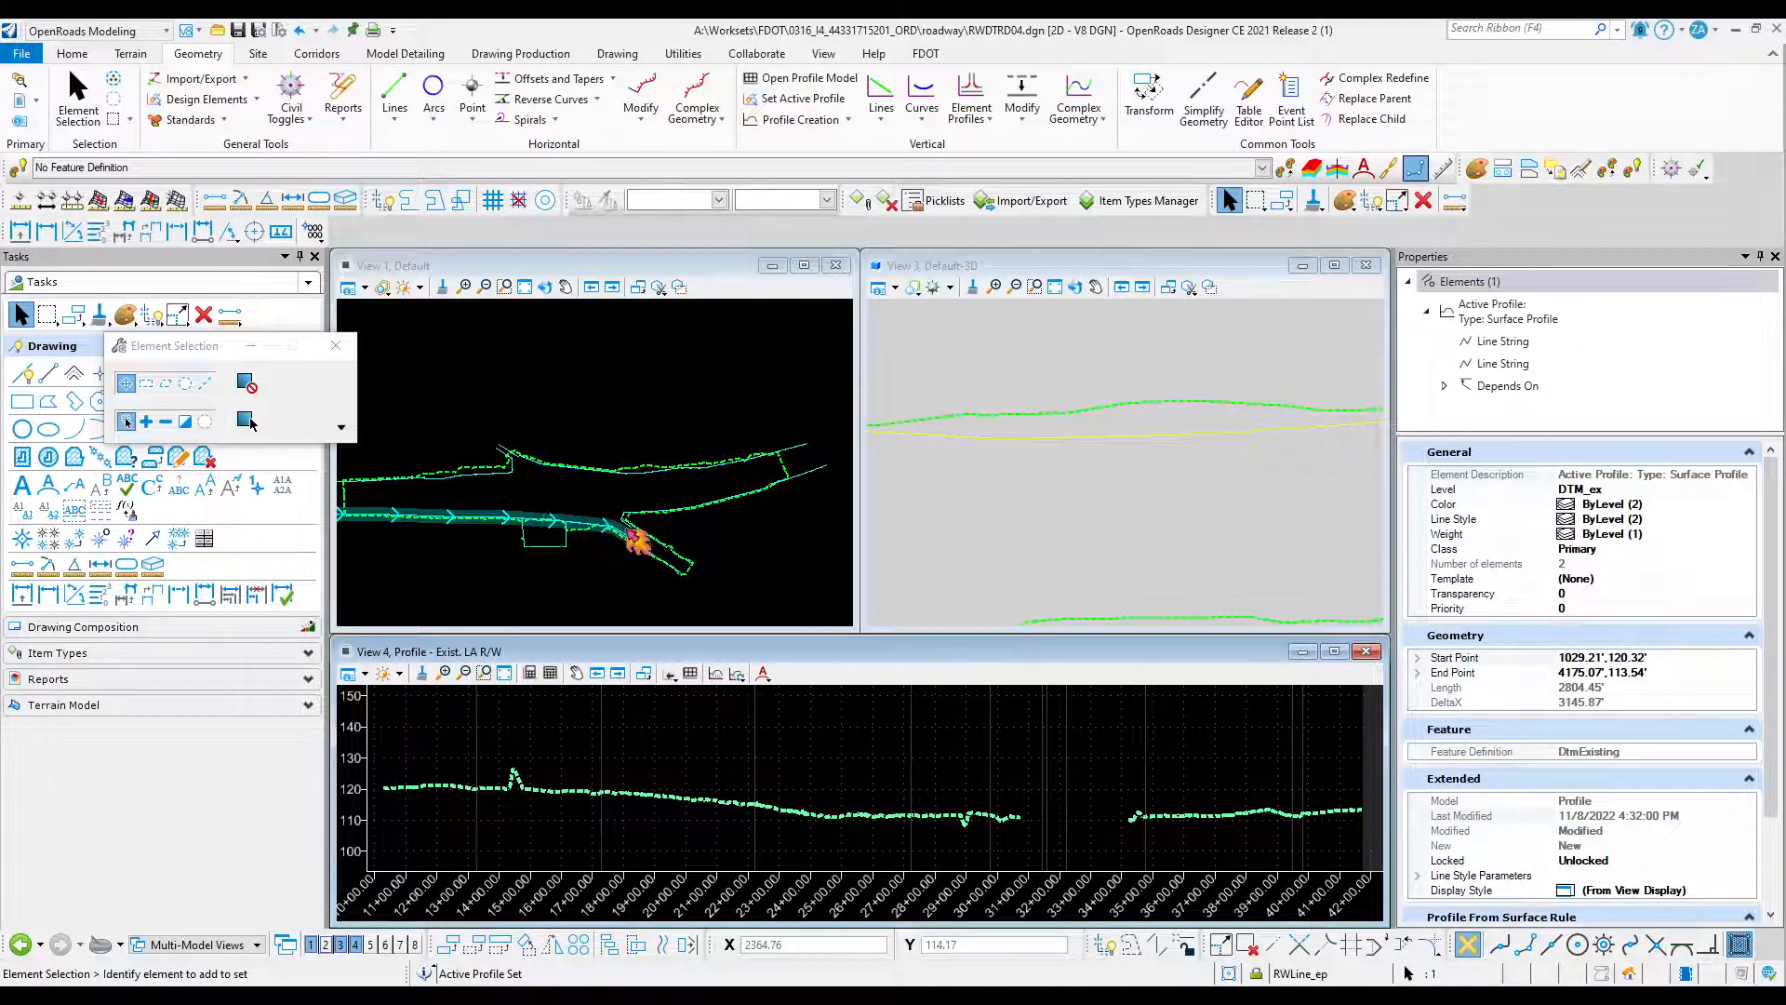
scroll(632, 537, up, 4)
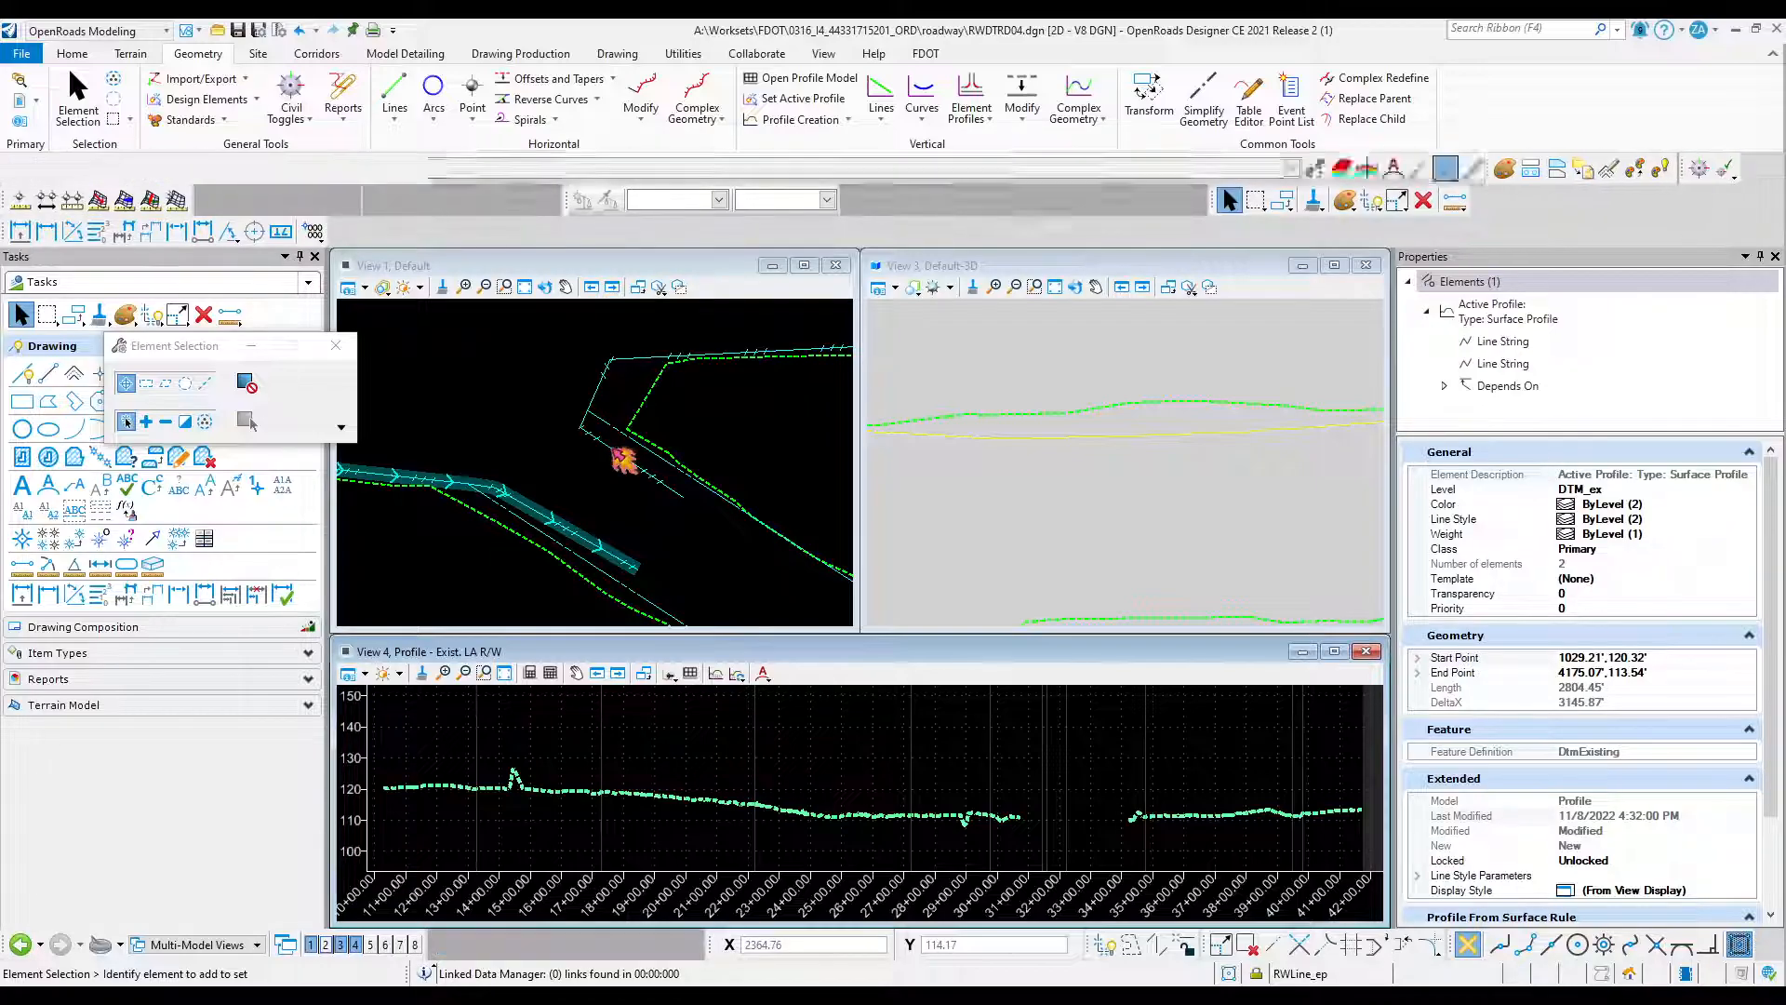
click(621, 459)
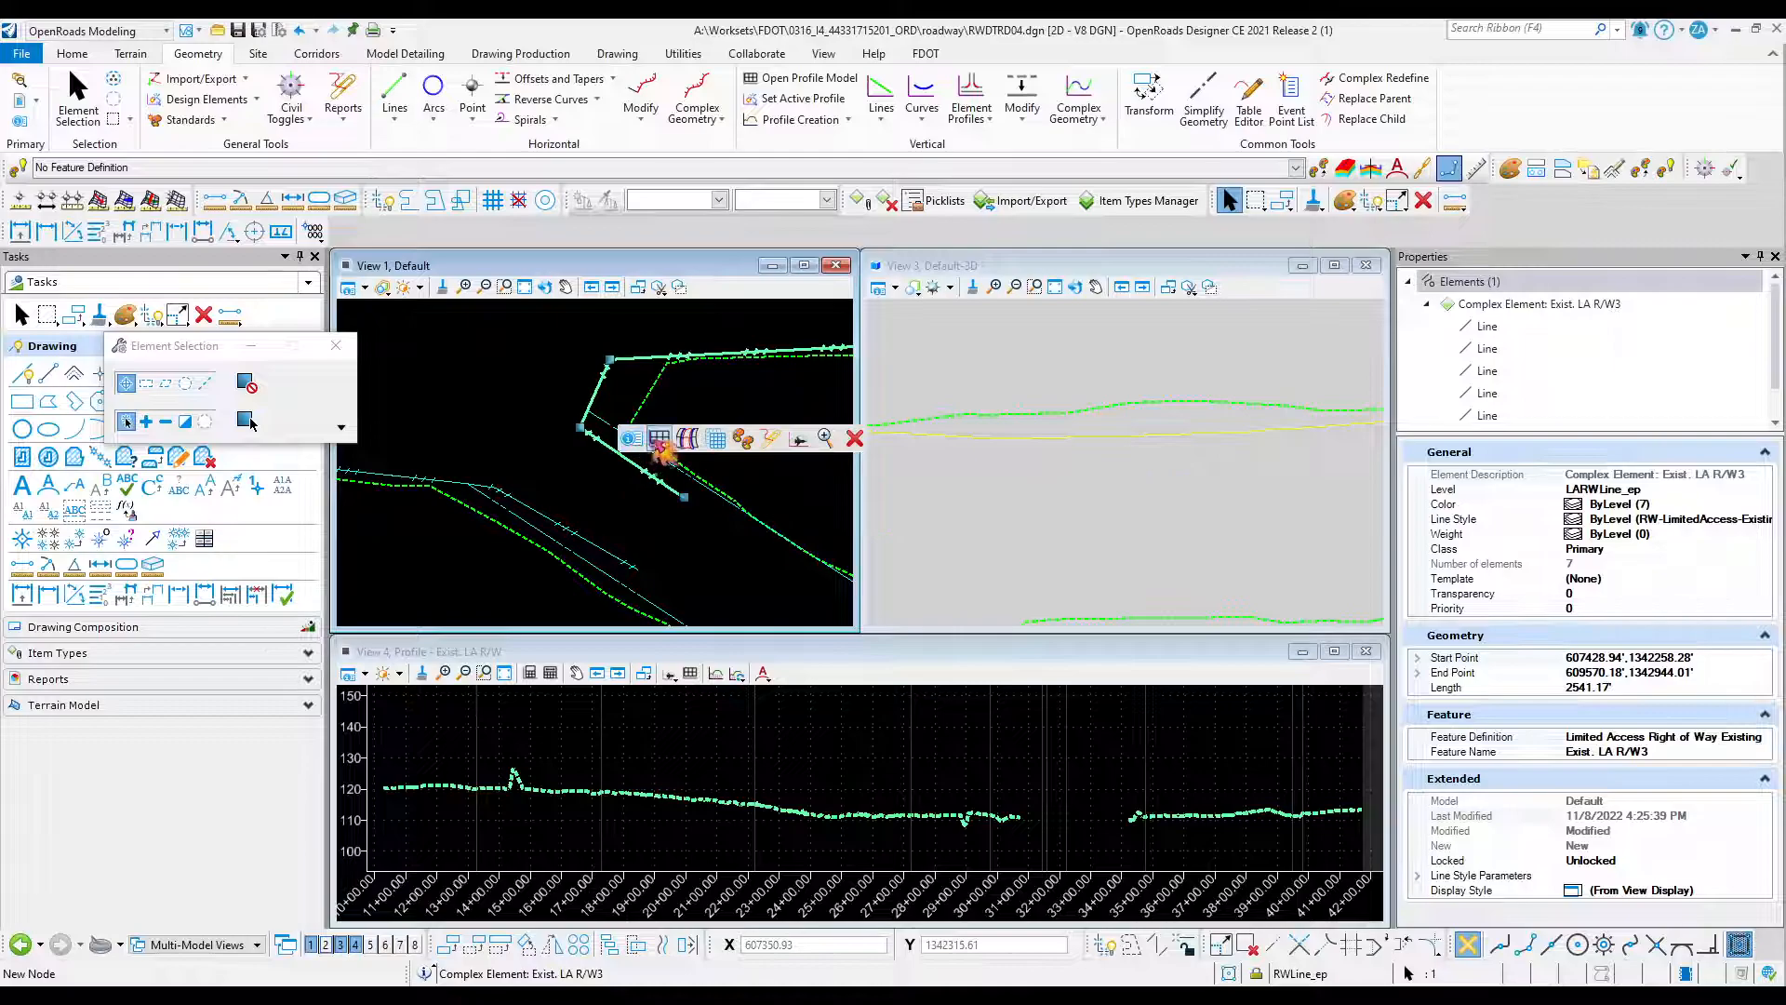
click(655, 439)
click(809, 757)
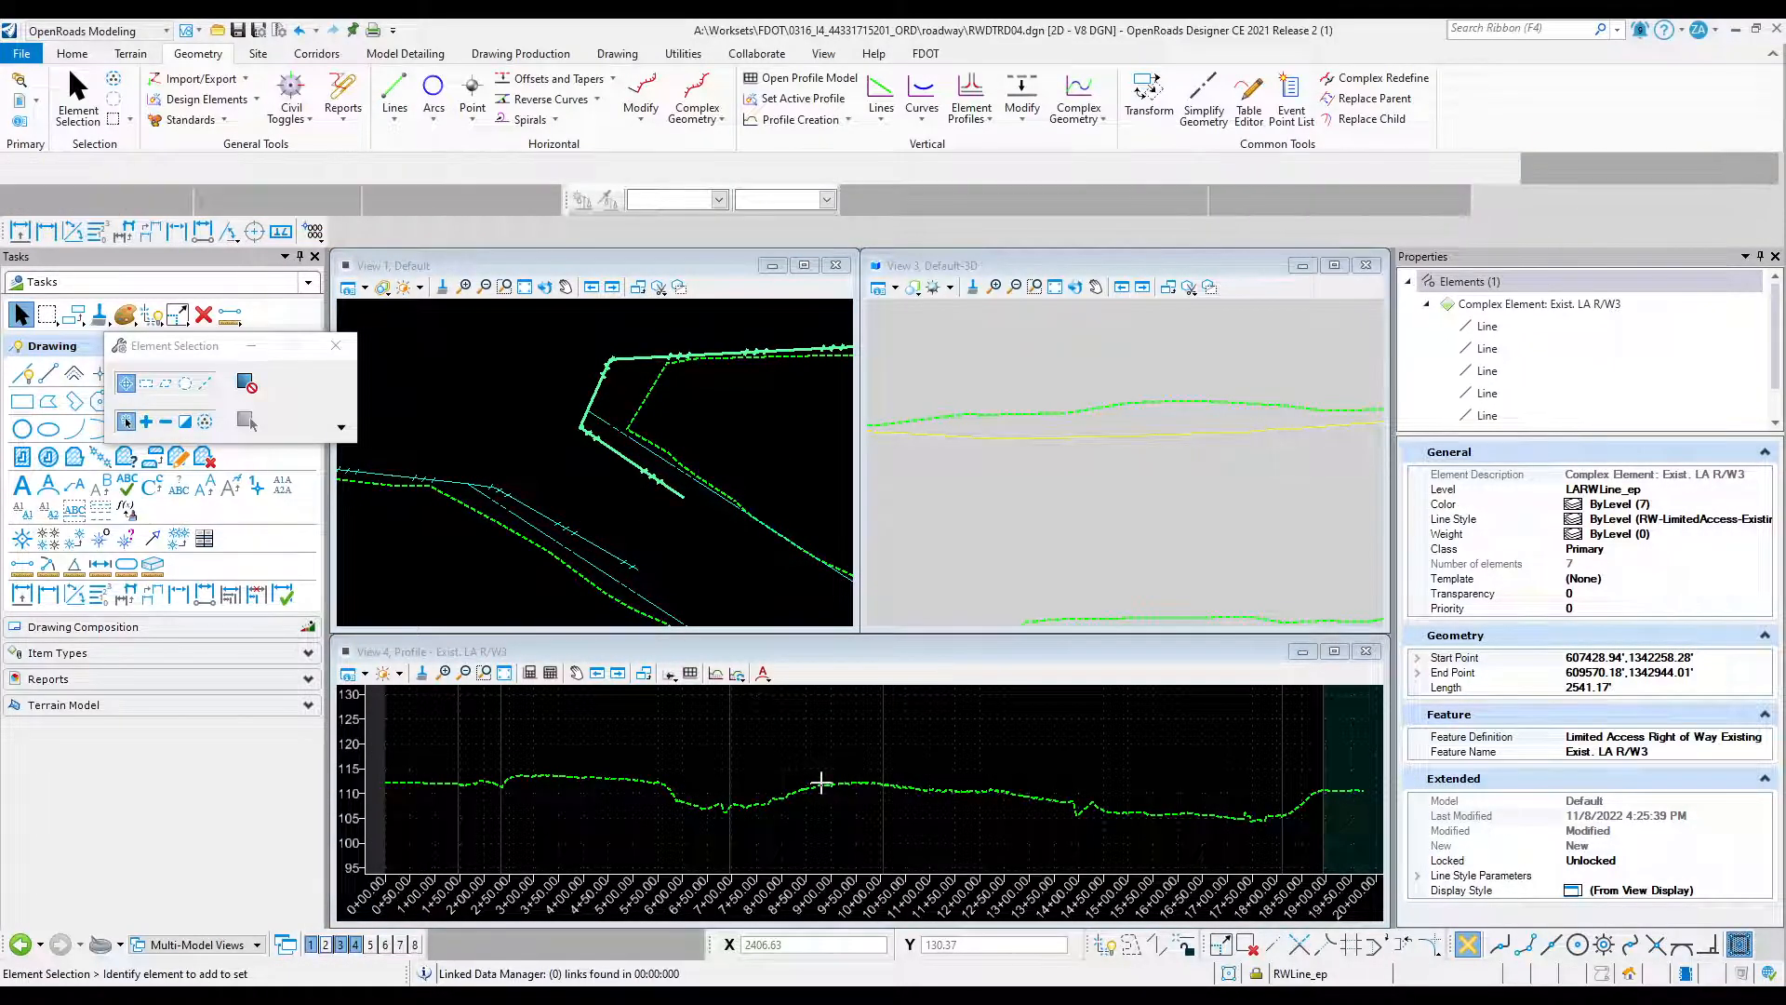
click(805, 788)
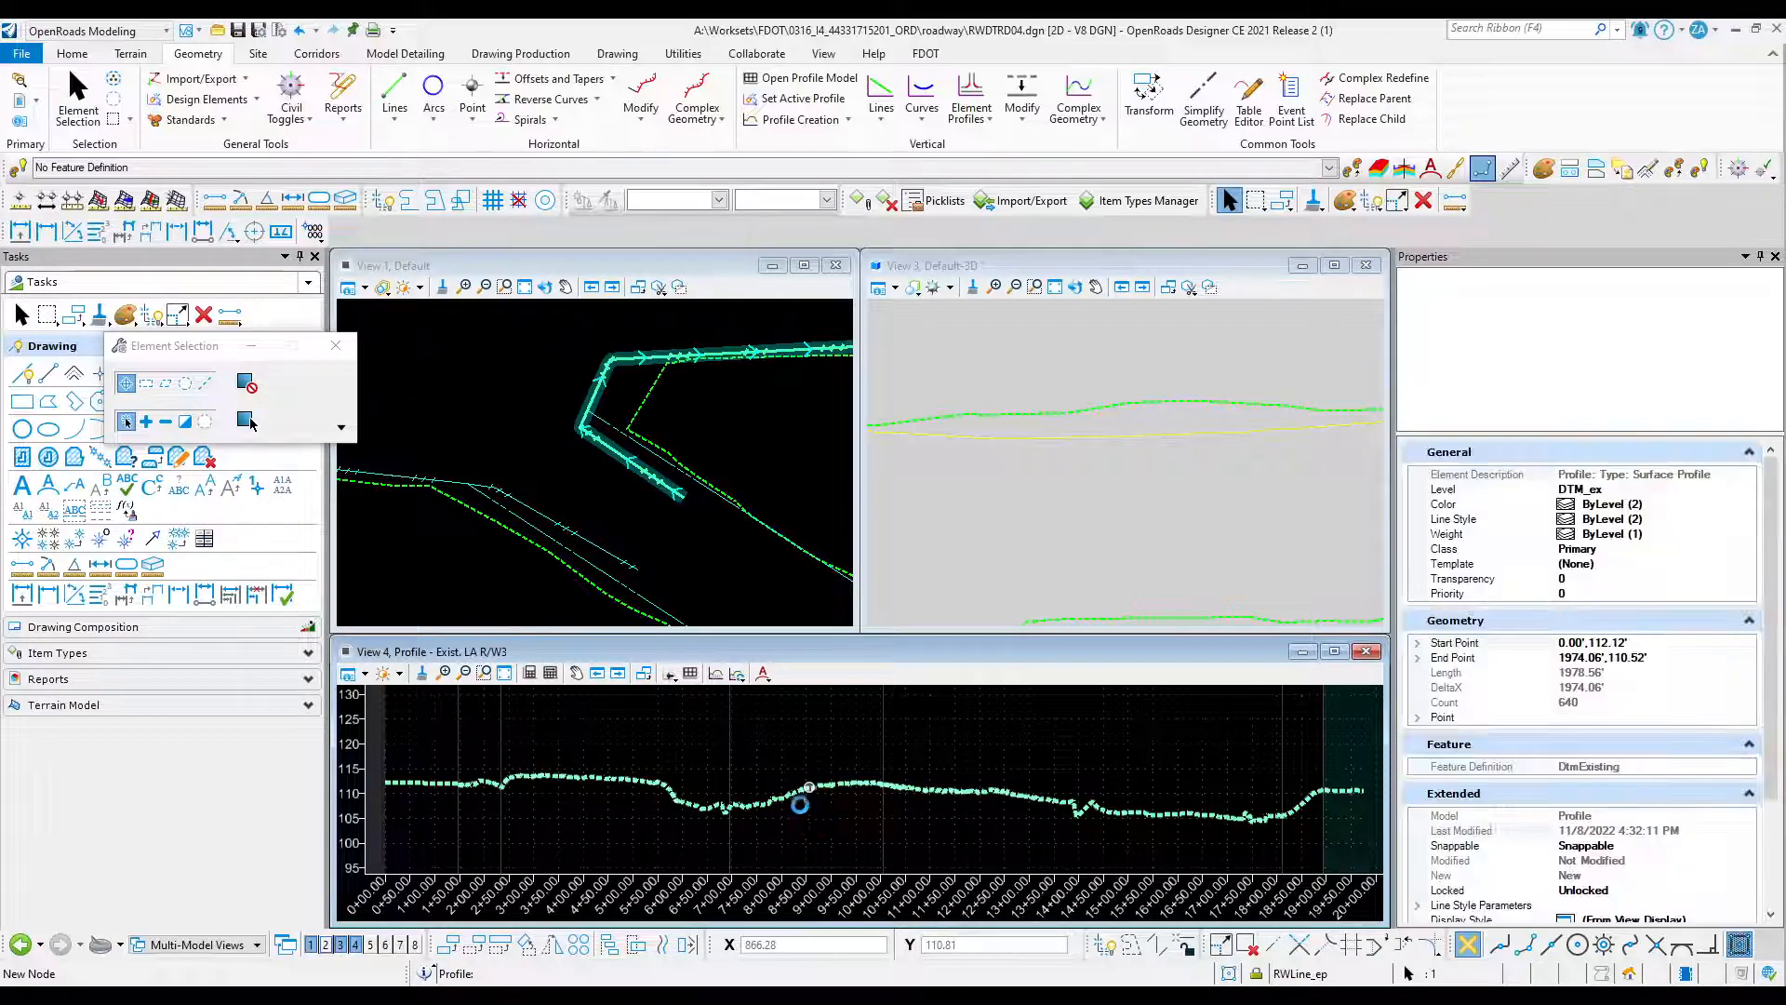
click(842, 779)
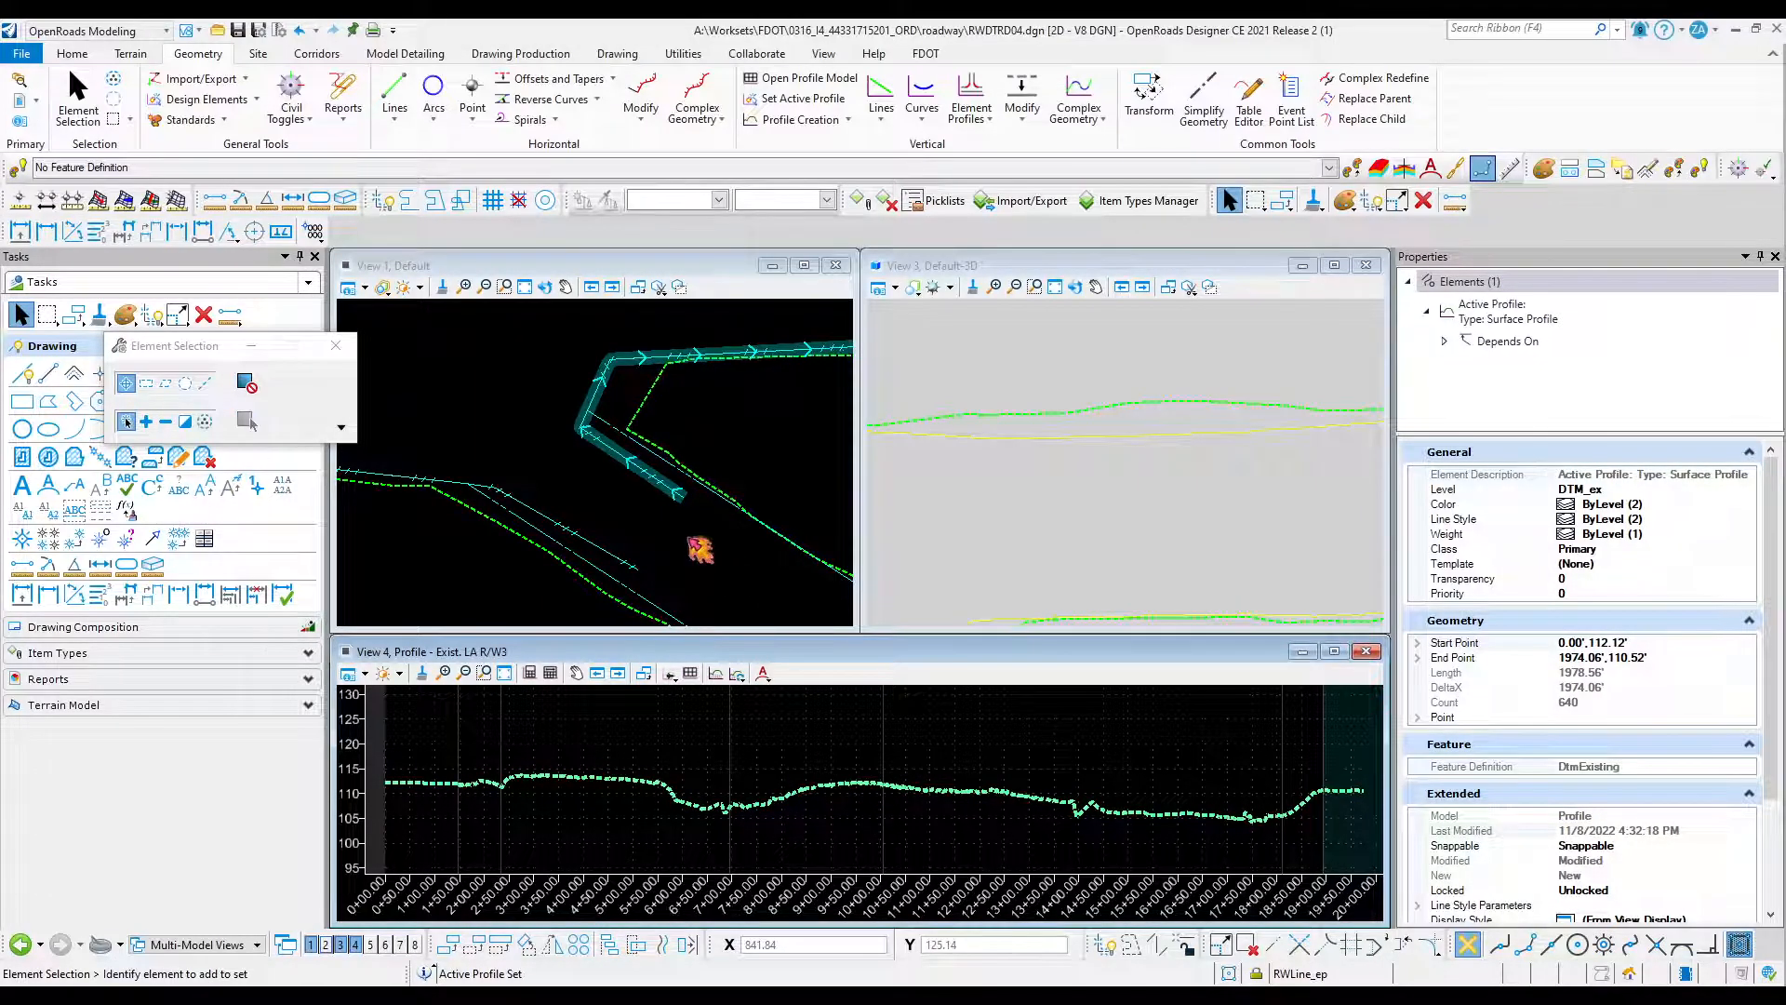
Open the profile model of the Exist. R/W3 chain along the side road in View 4 and set its existing-ground surface profile as active.
click(655, 594)
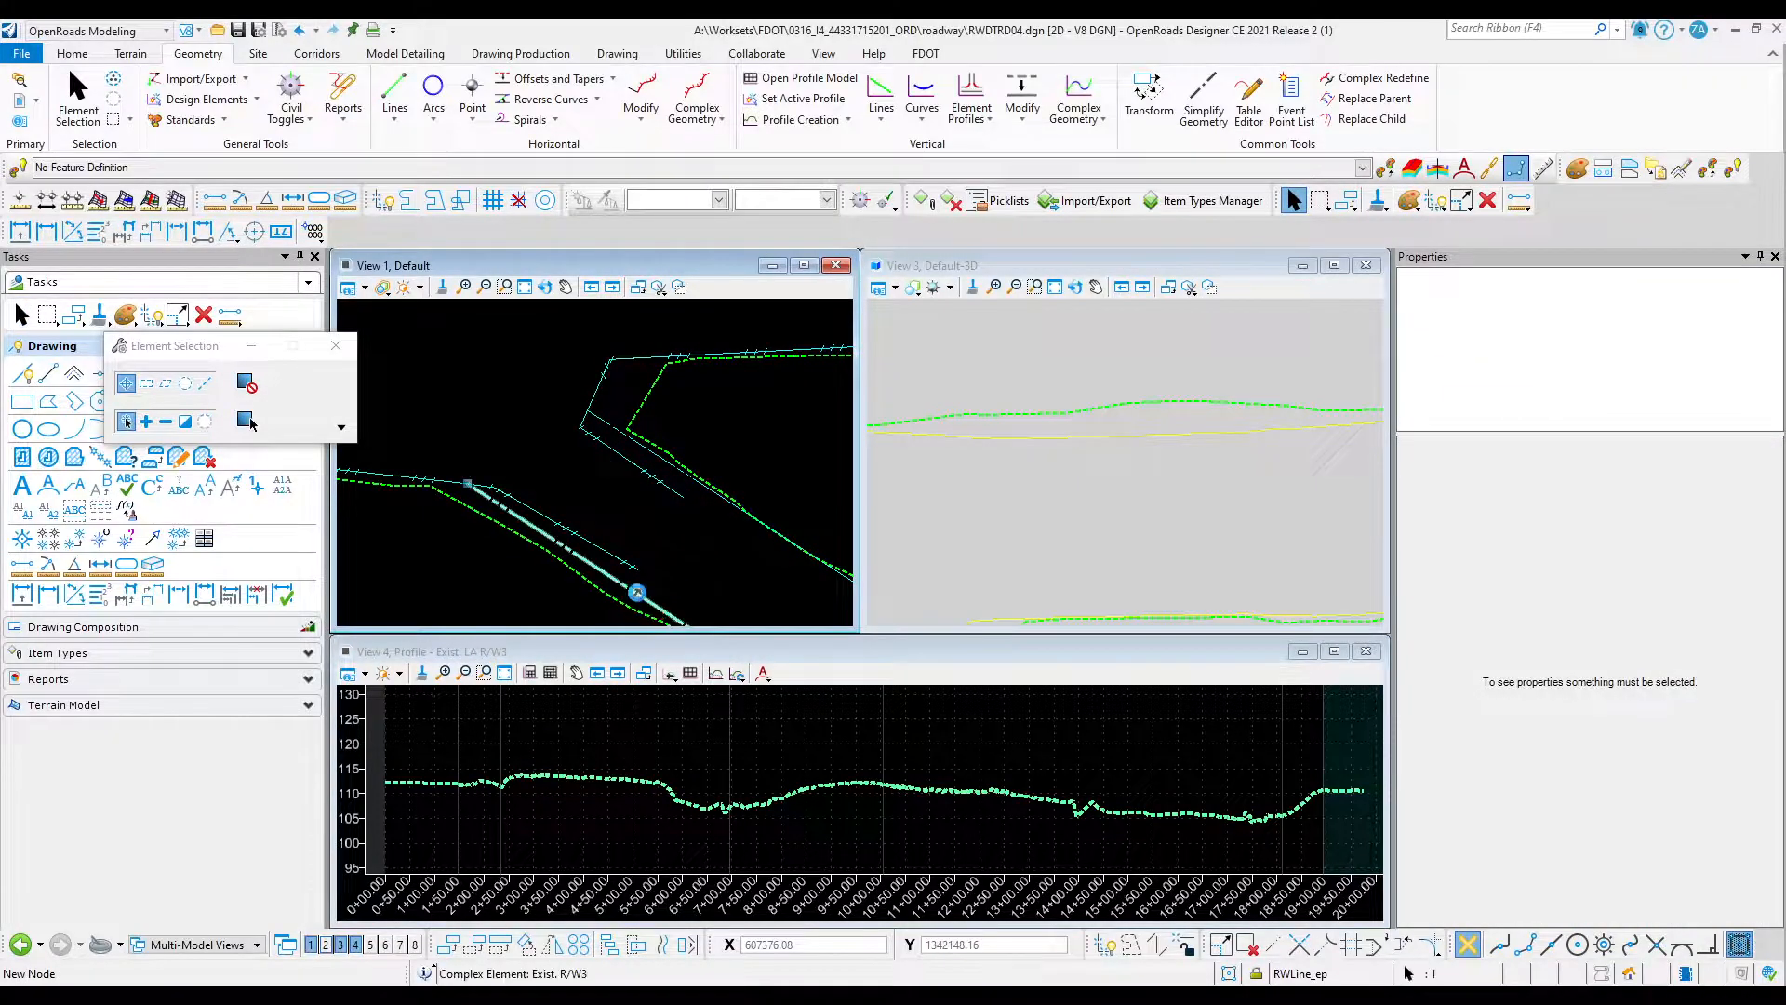
click(637, 593)
click(680, 580)
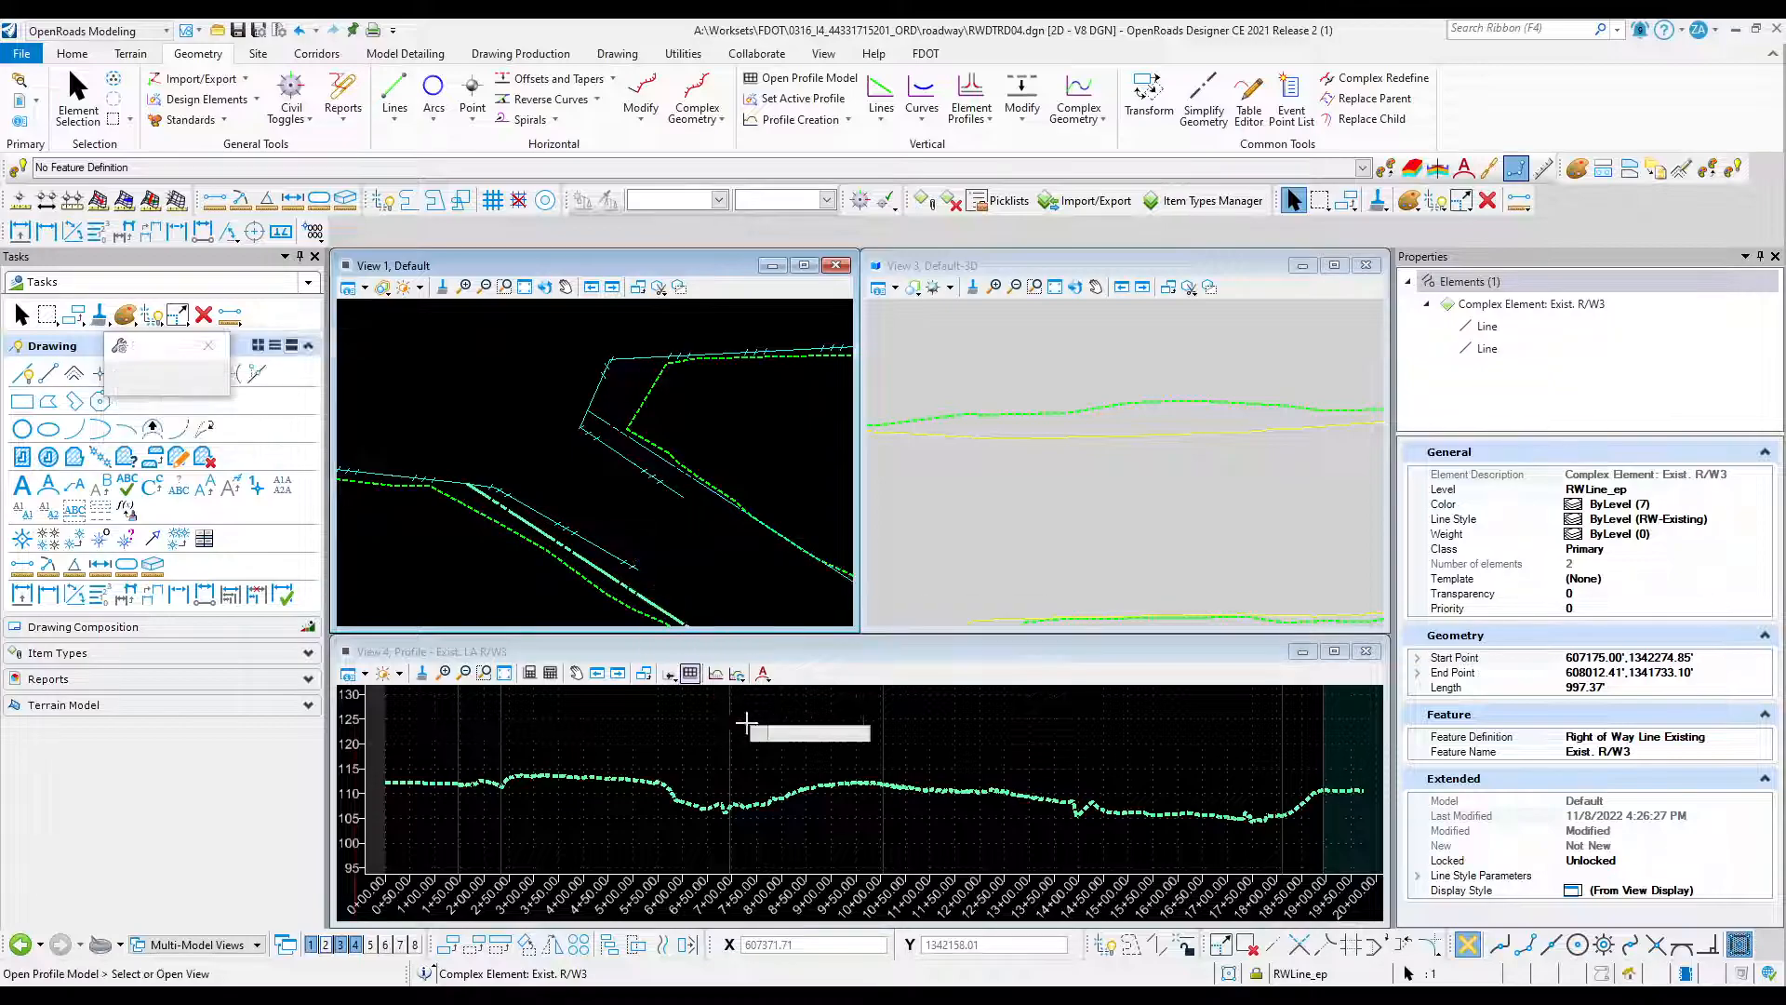
click(757, 741)
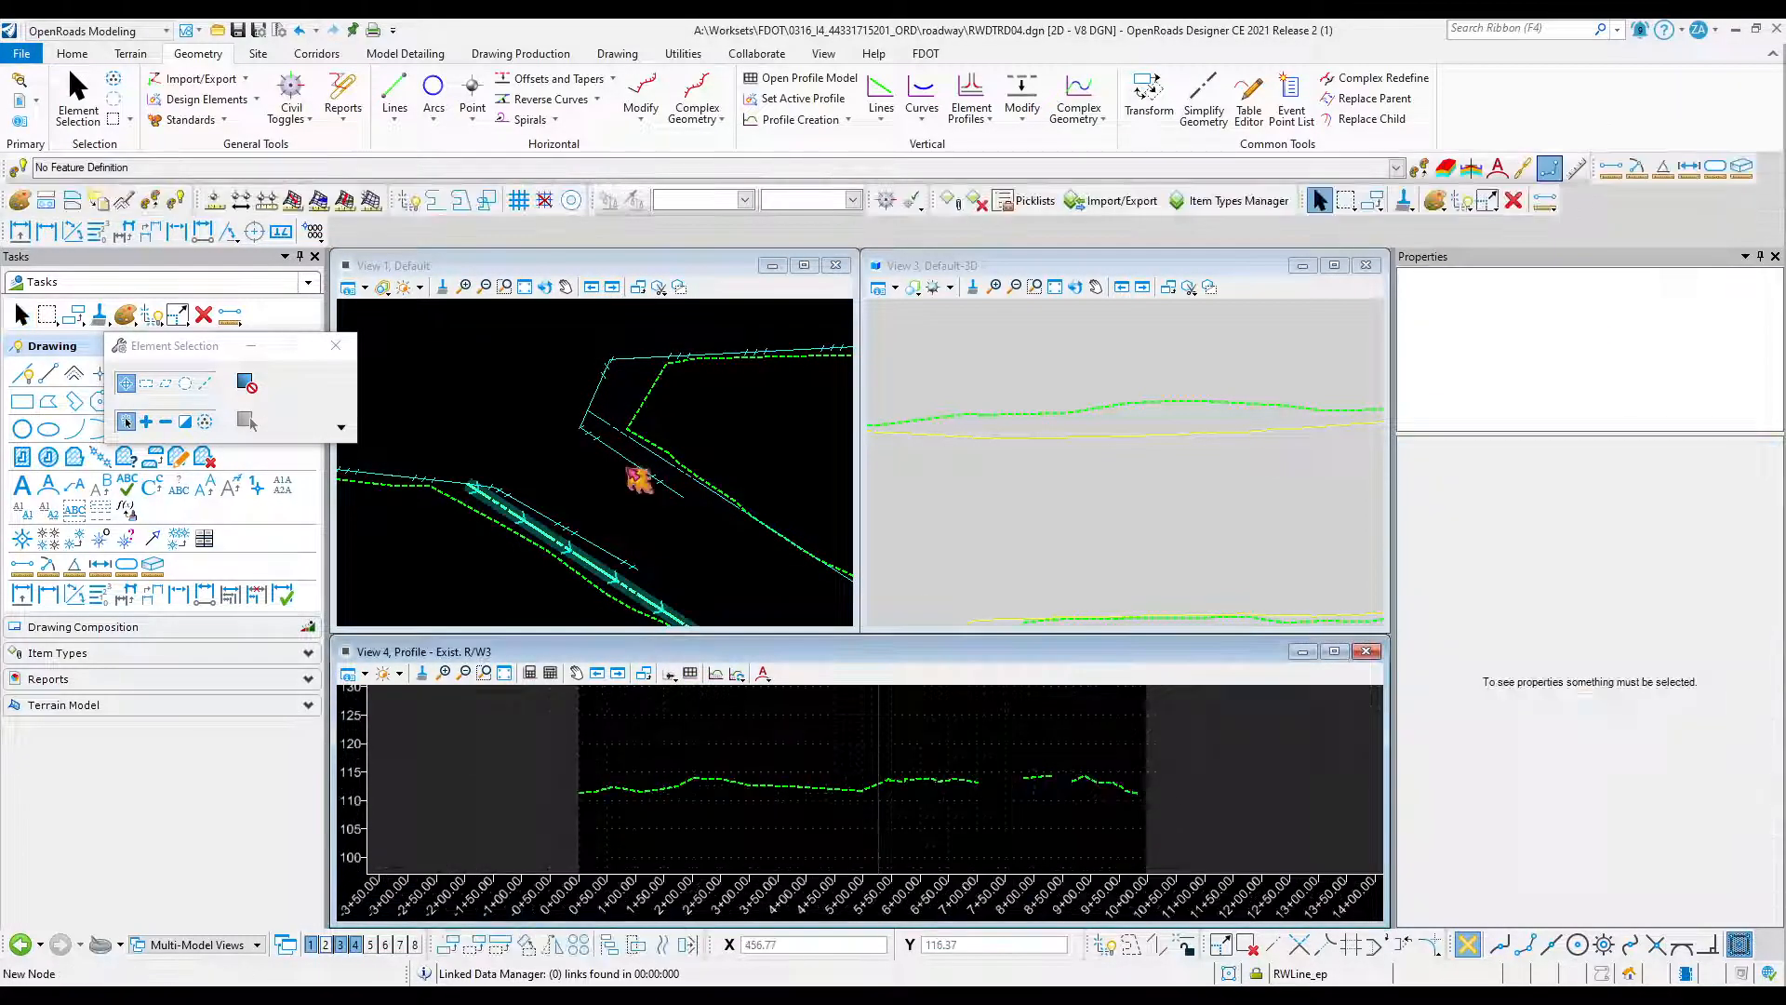
scroll(640, 479, down, 3)
scroll(717, 561, up, 5)
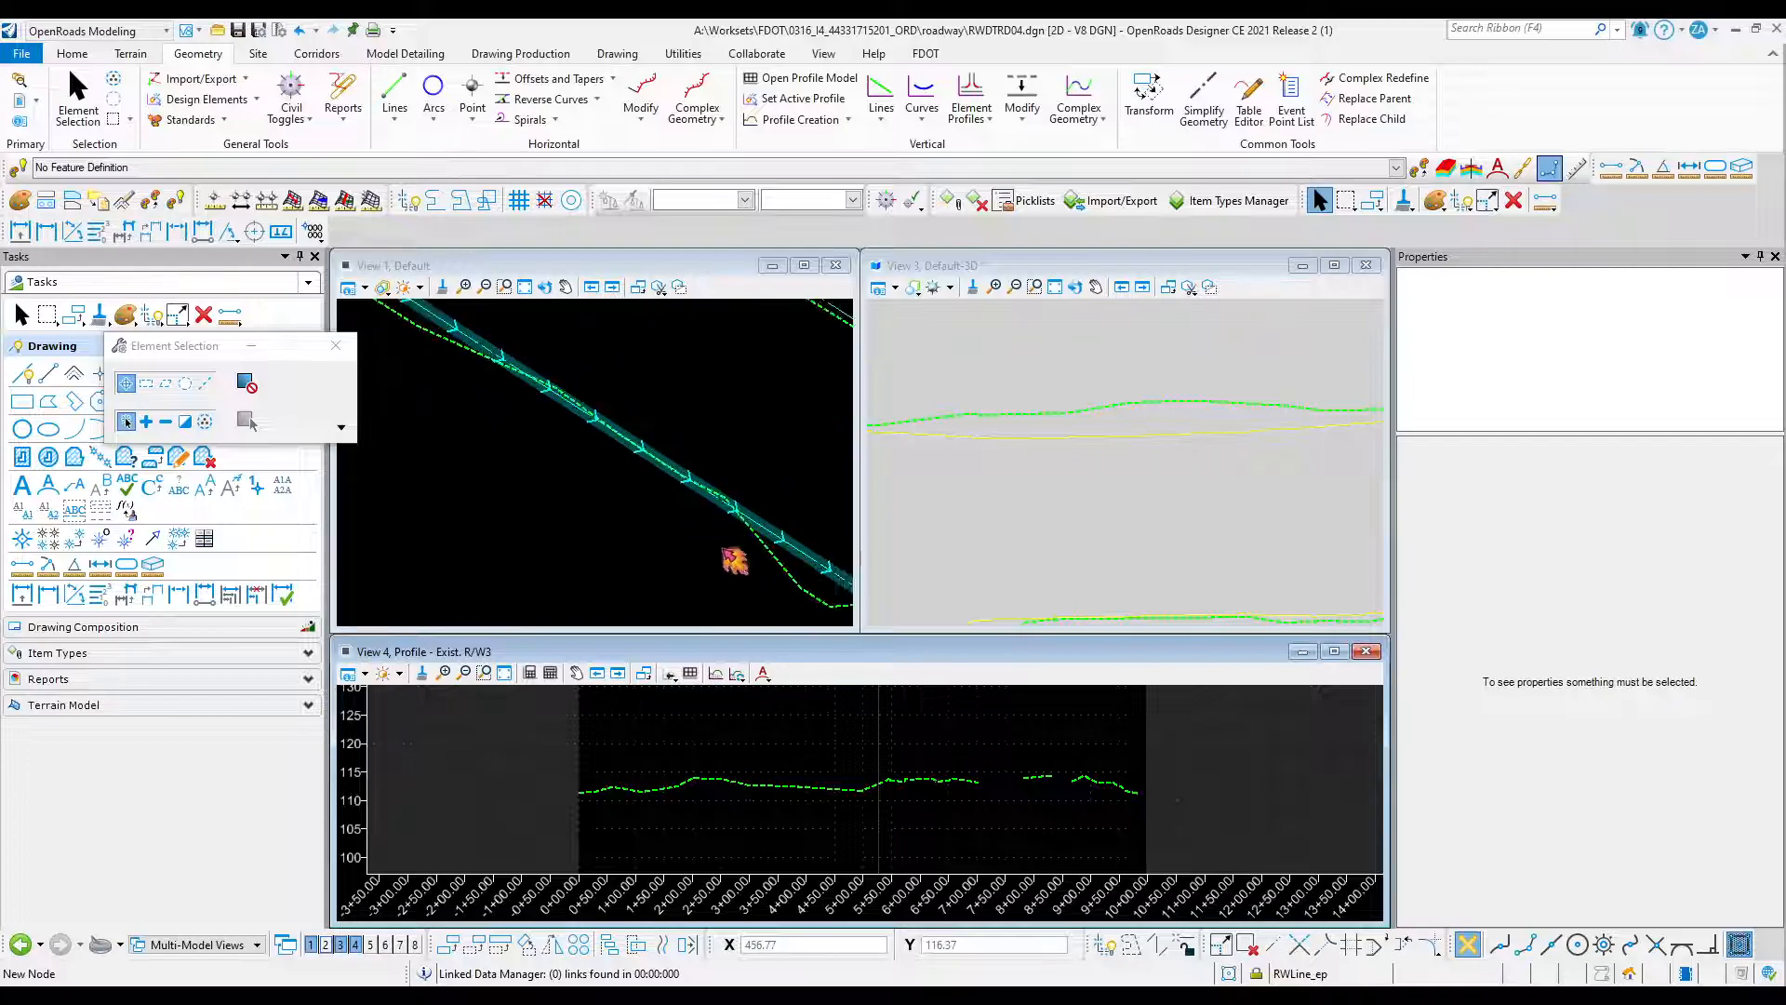
scroll(704, 547, down, 3)
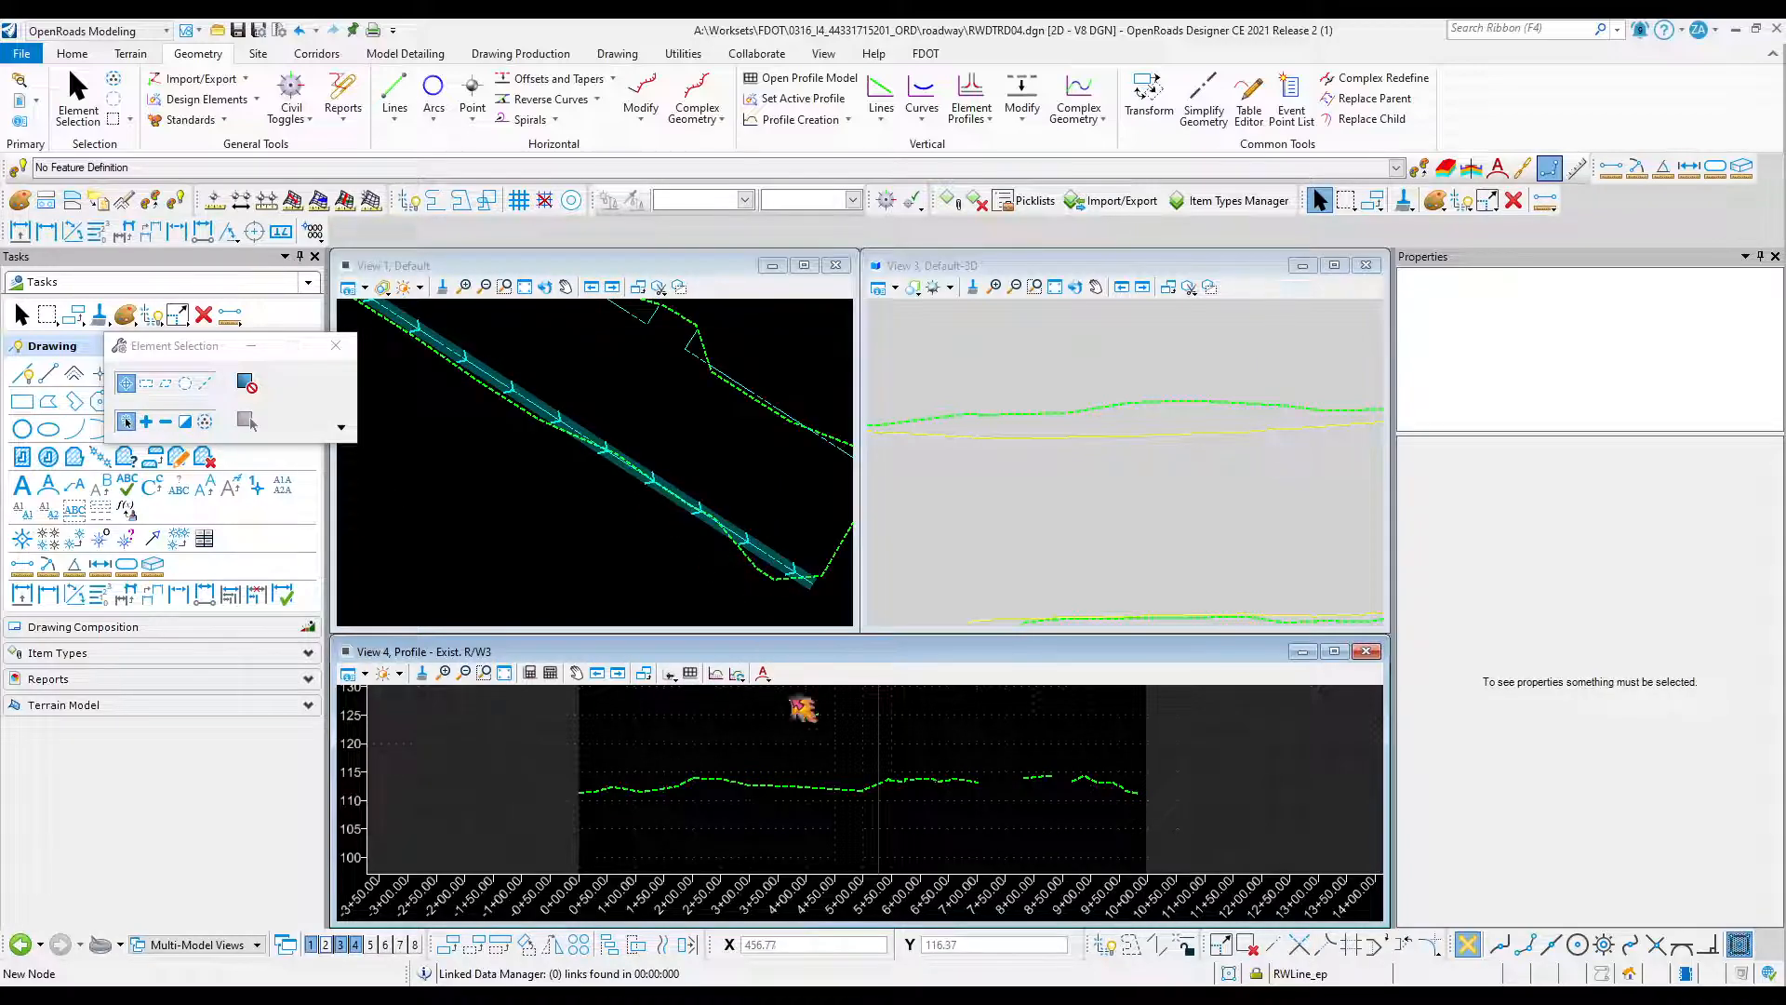
click(867, 791)
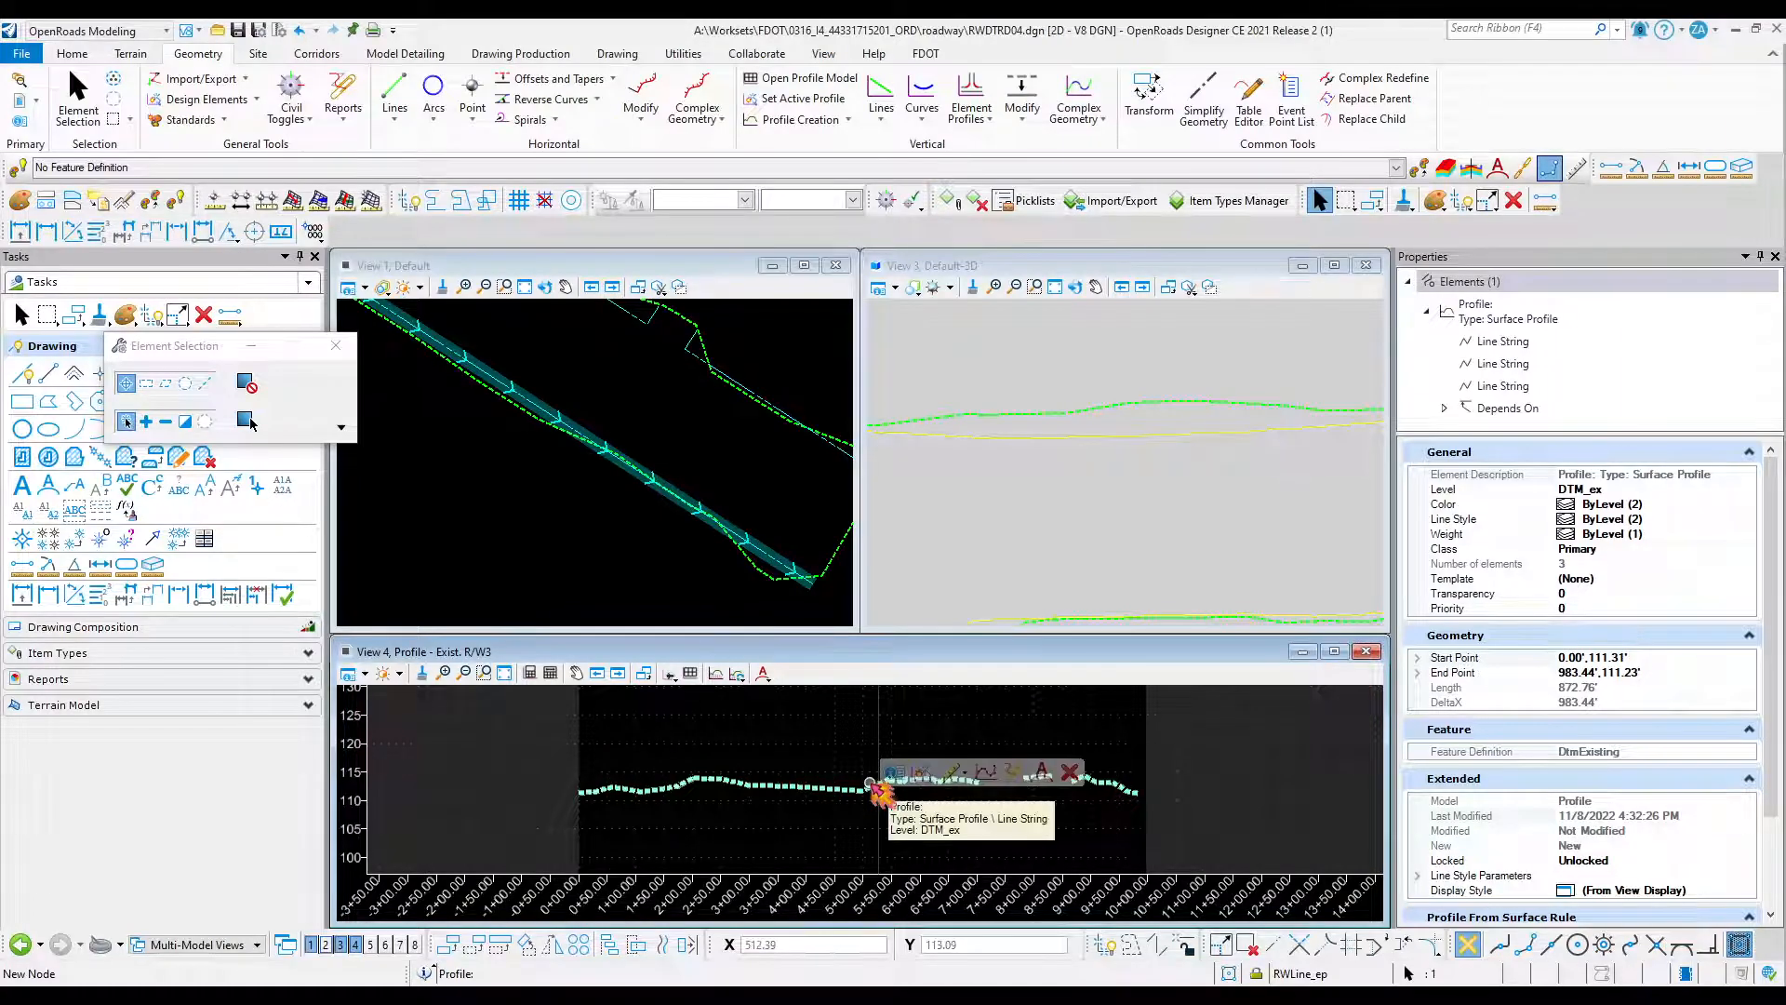
click(922, 773)
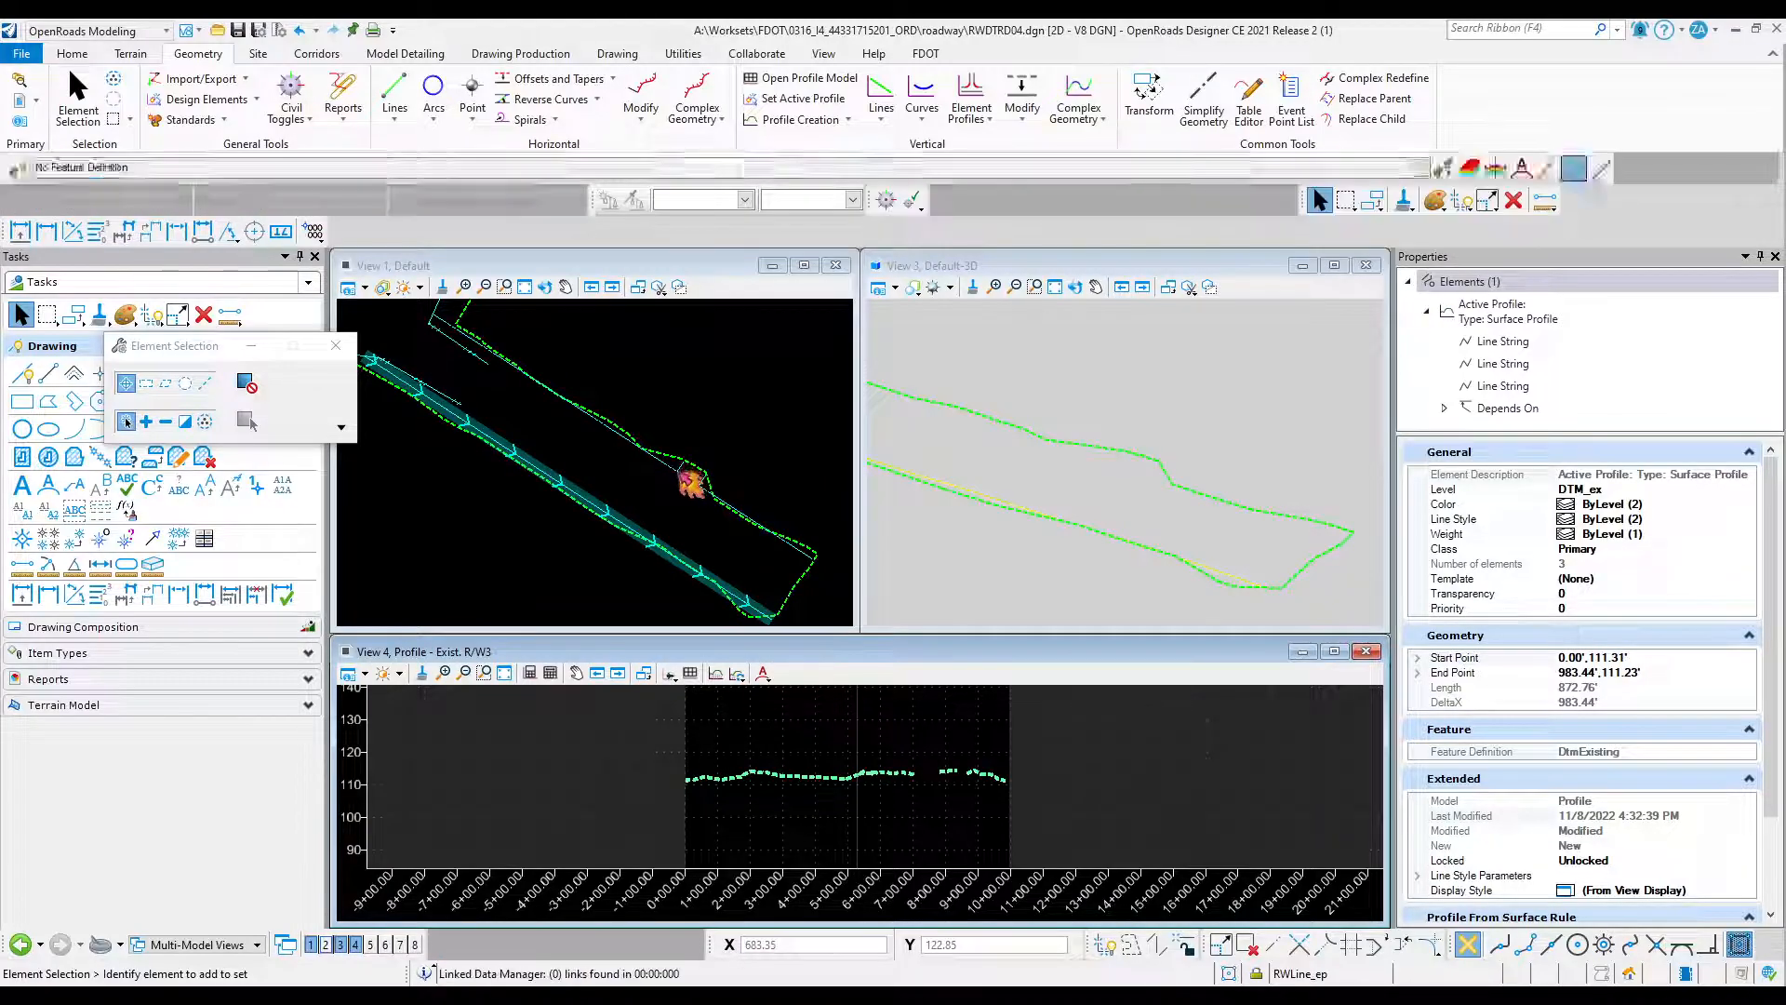
Open the profile model of the Exist. R/W4 chain in View 4 and set its existing-ground surface profile as active.
click(660, 463)
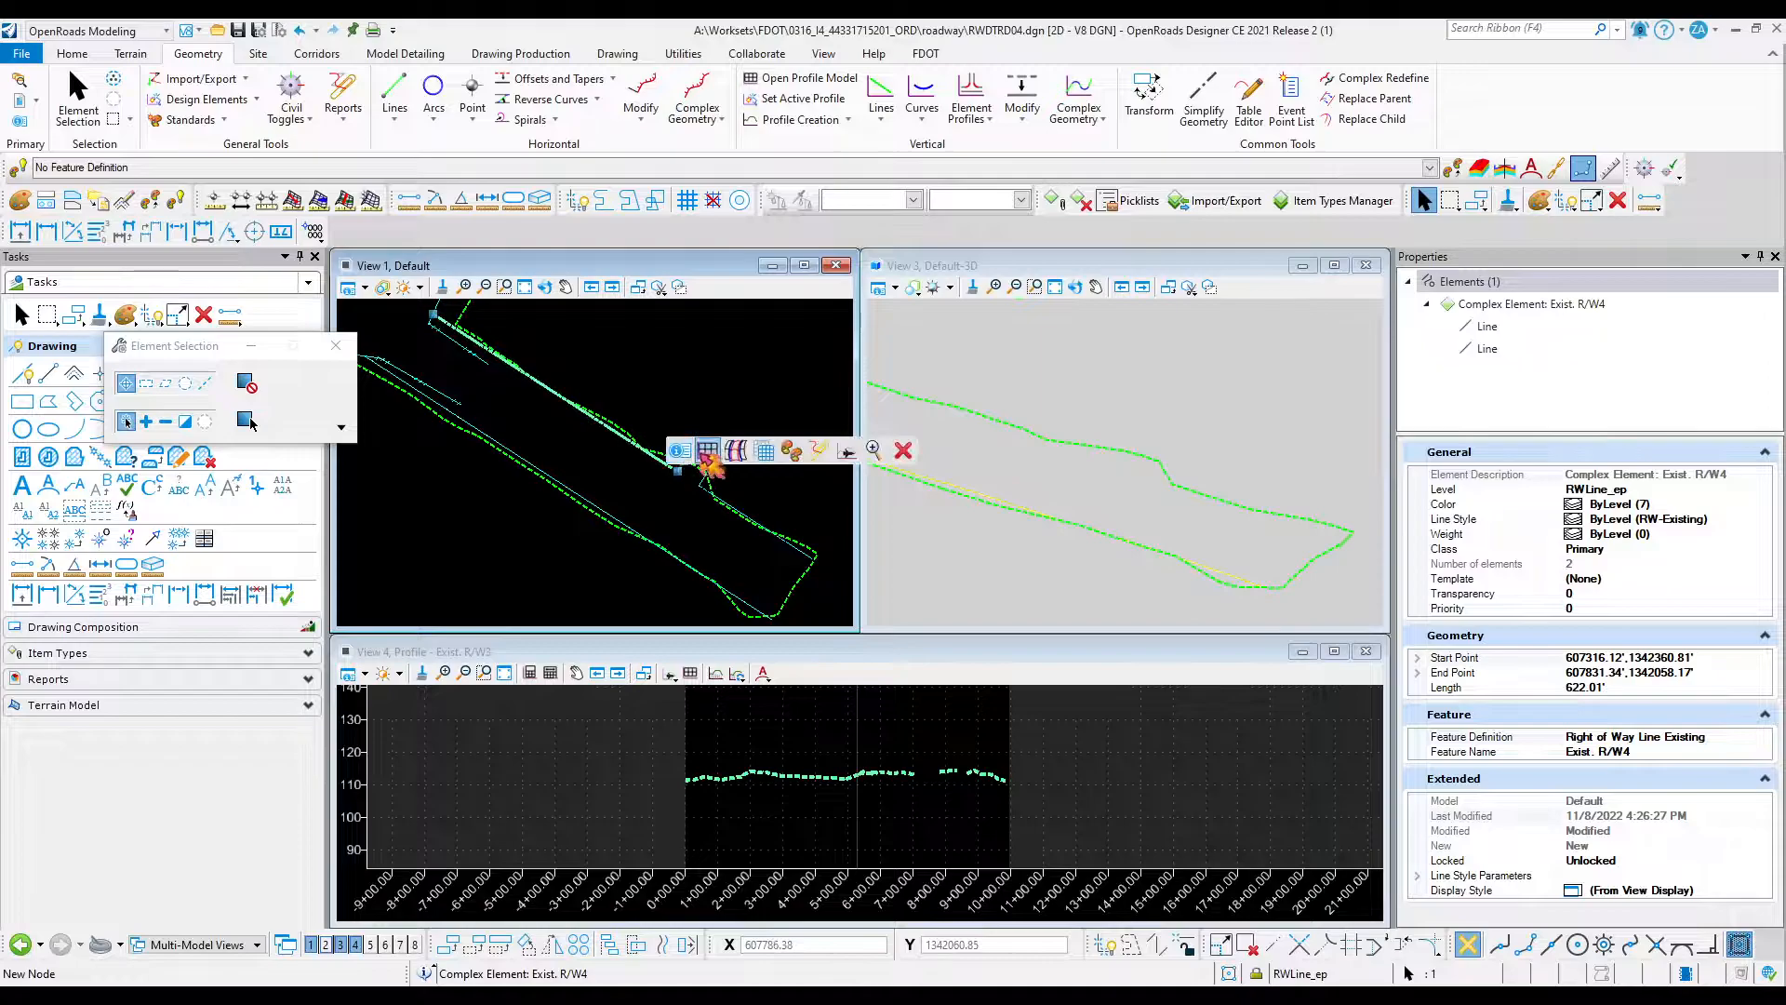
click(707, 451)
click(828, 745)
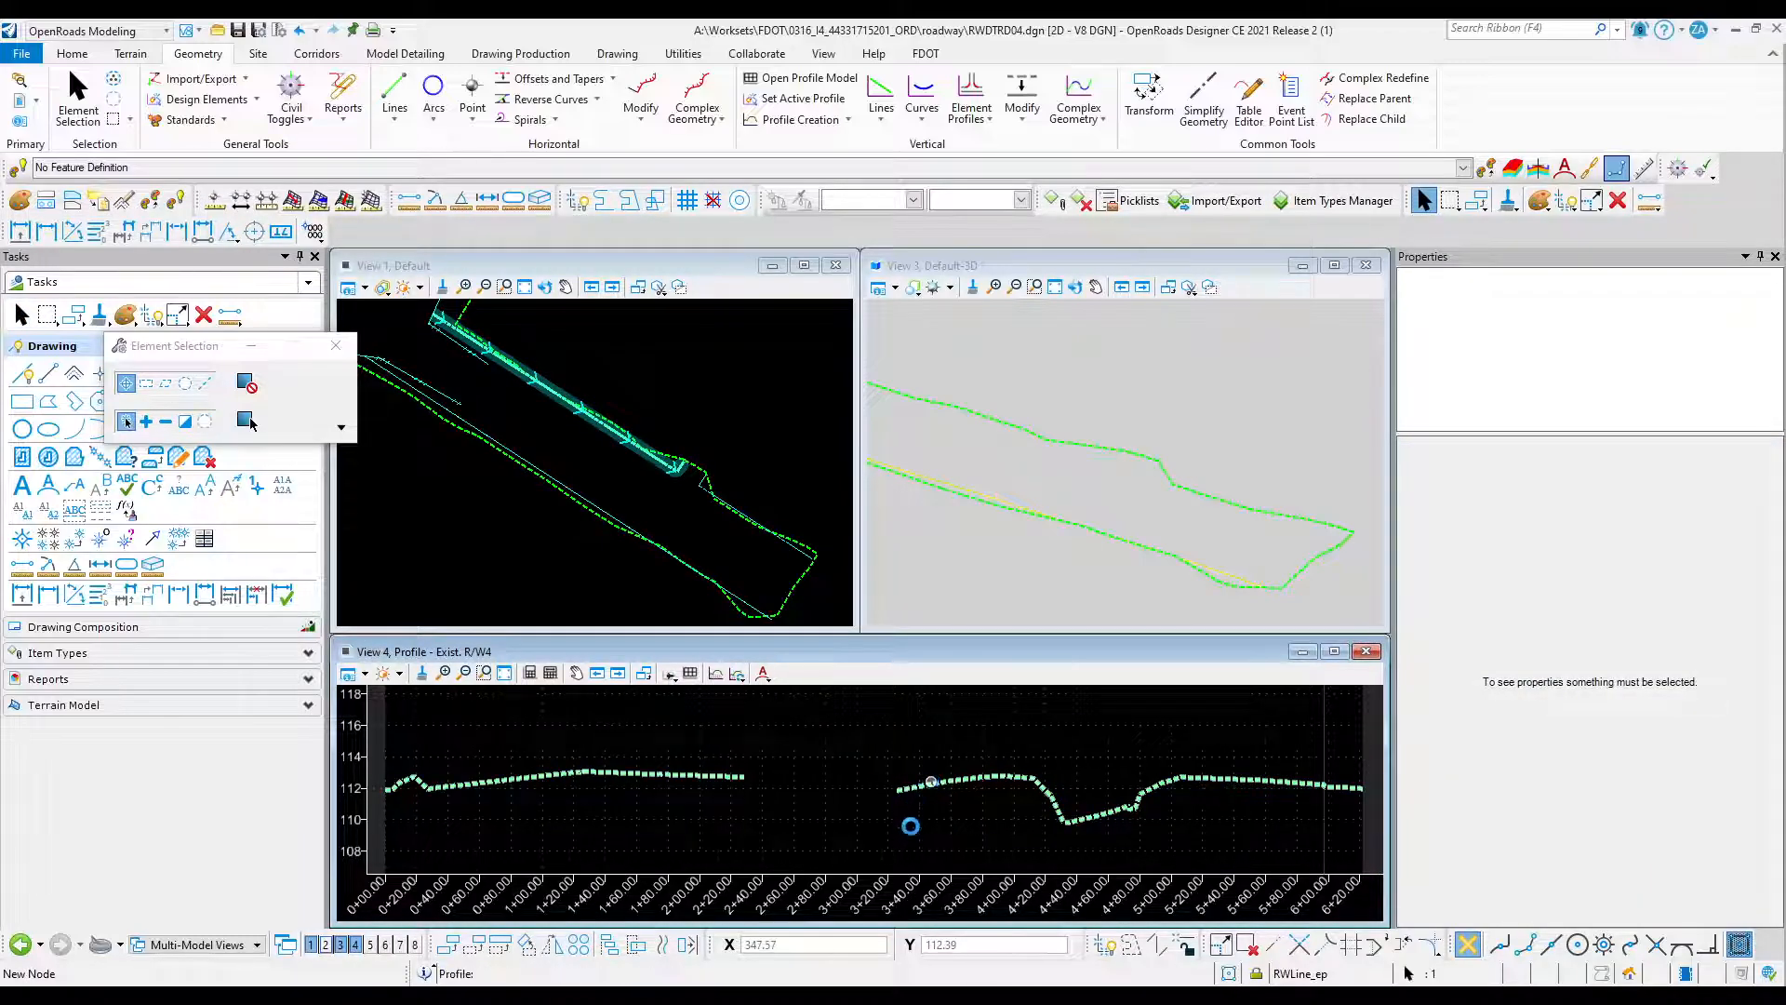
click(925, 805)
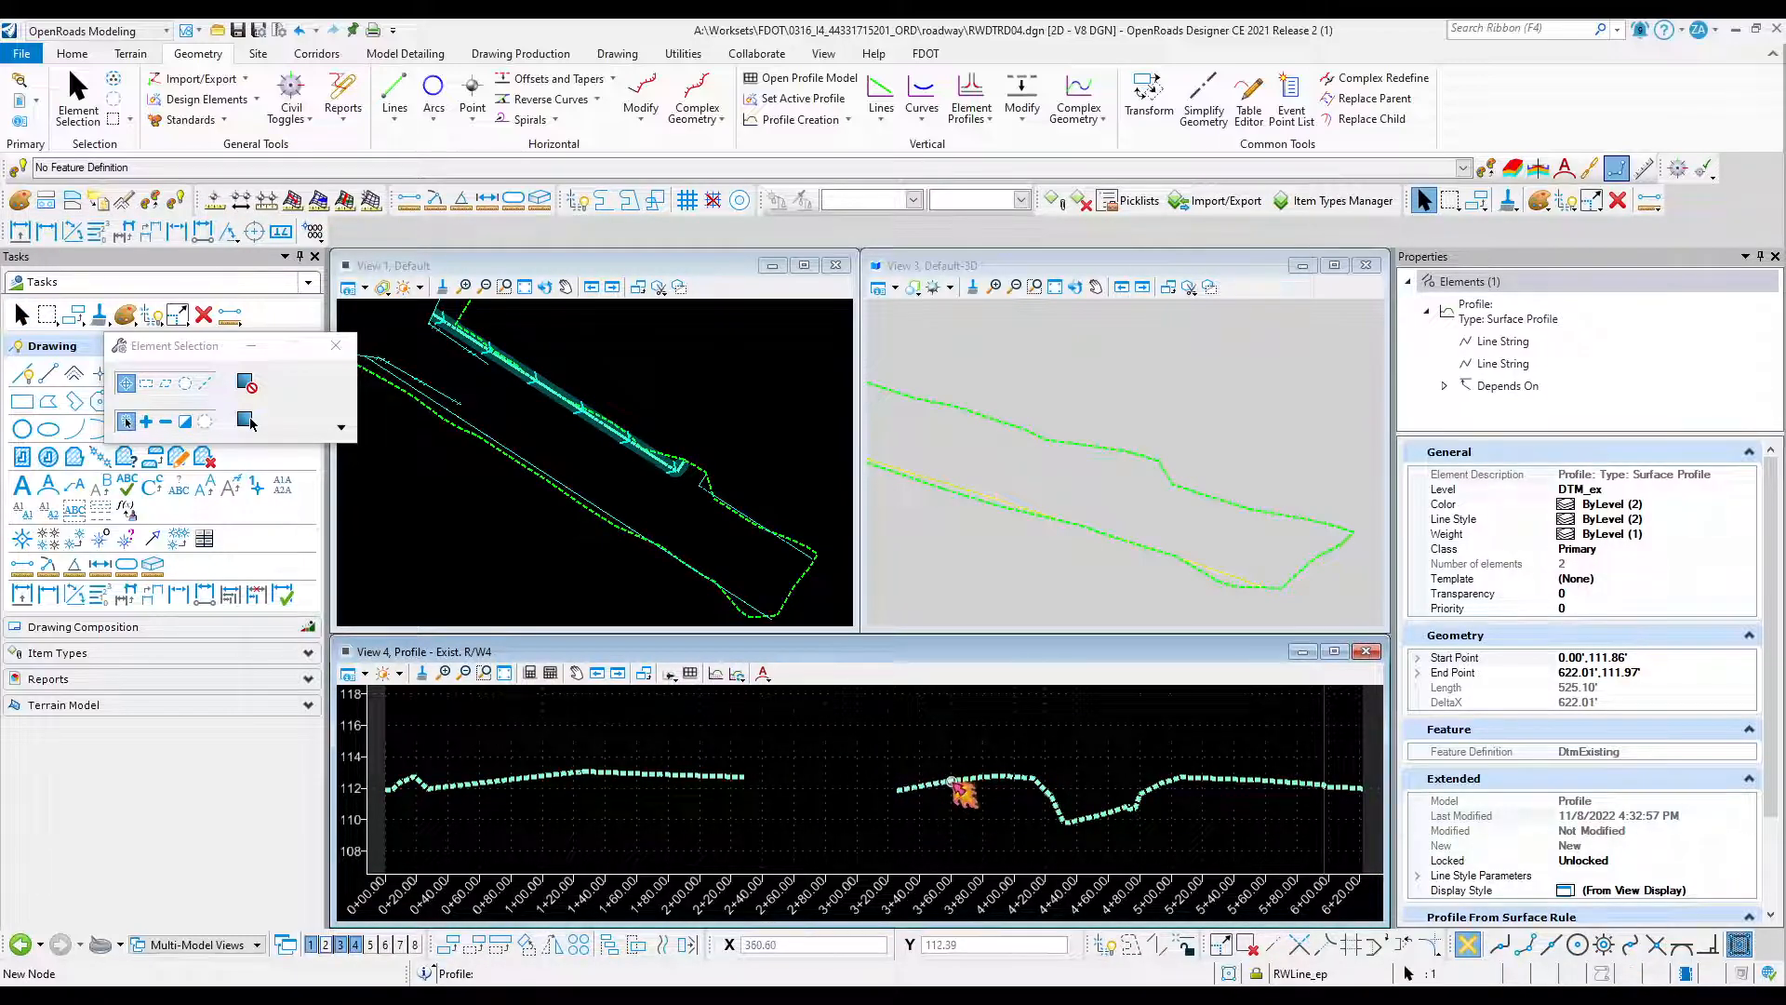
click(998, 776)
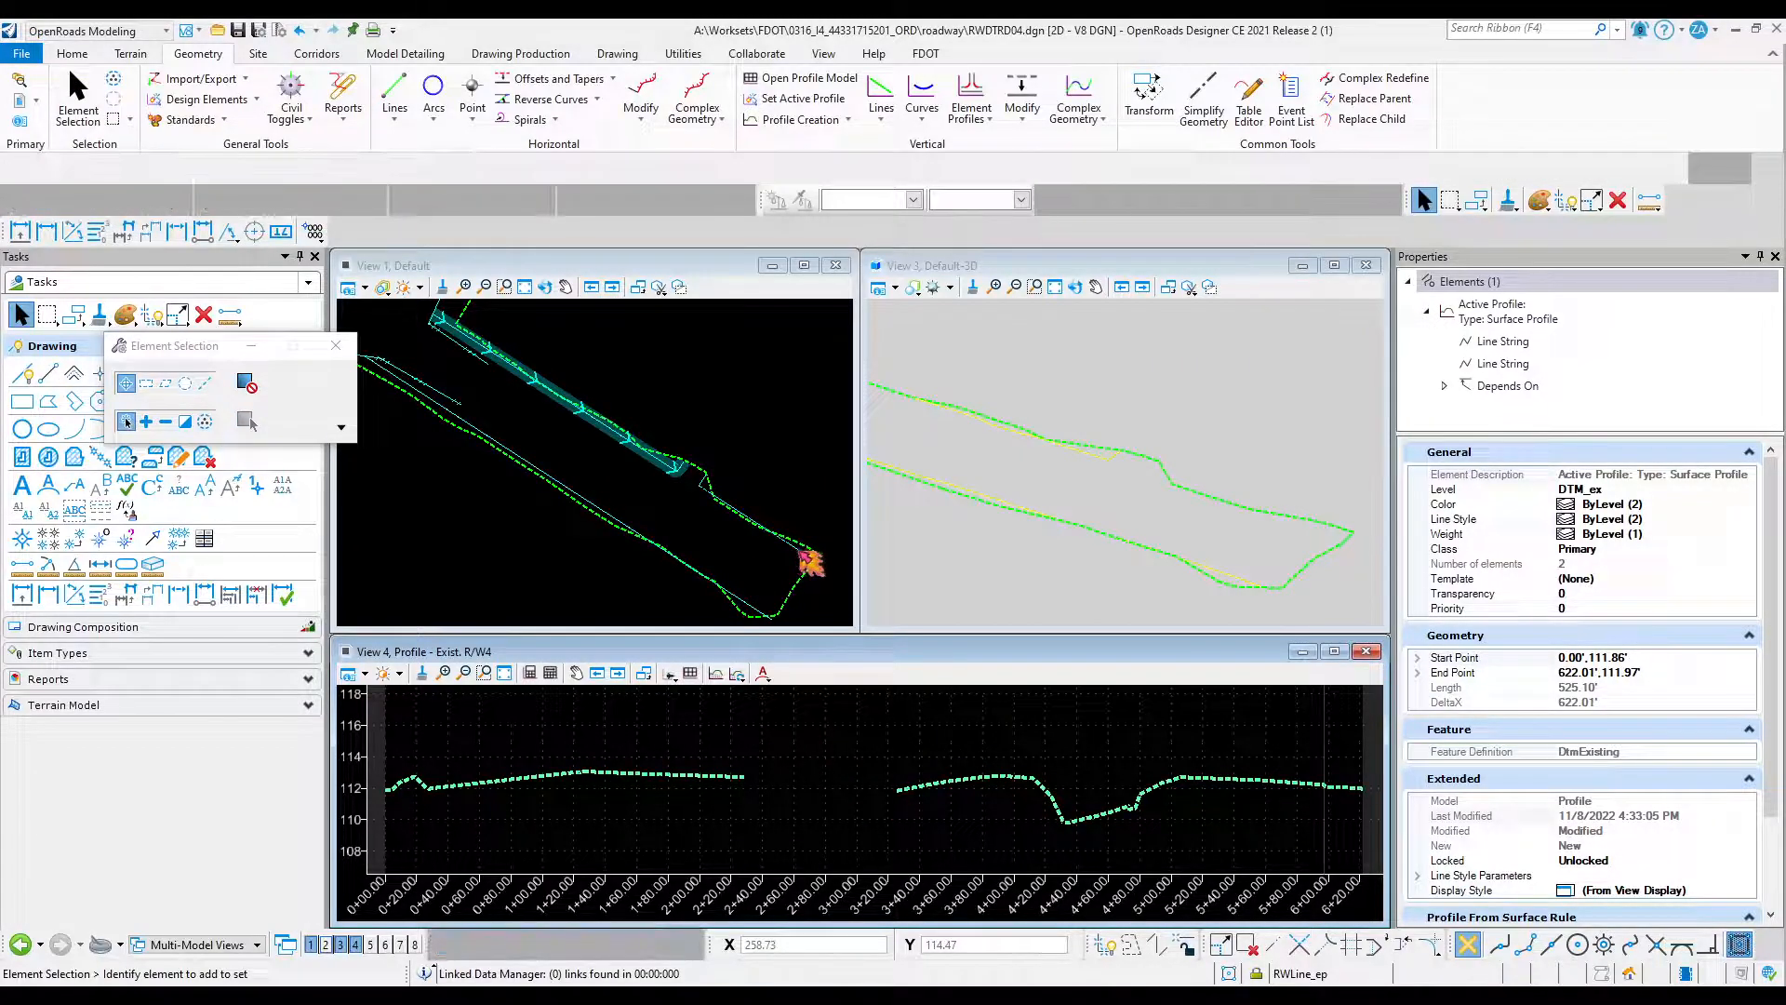
Open the profile model of the short Exist. R/W5 chain in View 4 and set its existing-ground surface profile as active.
click(801, 565)
click(791, 559)
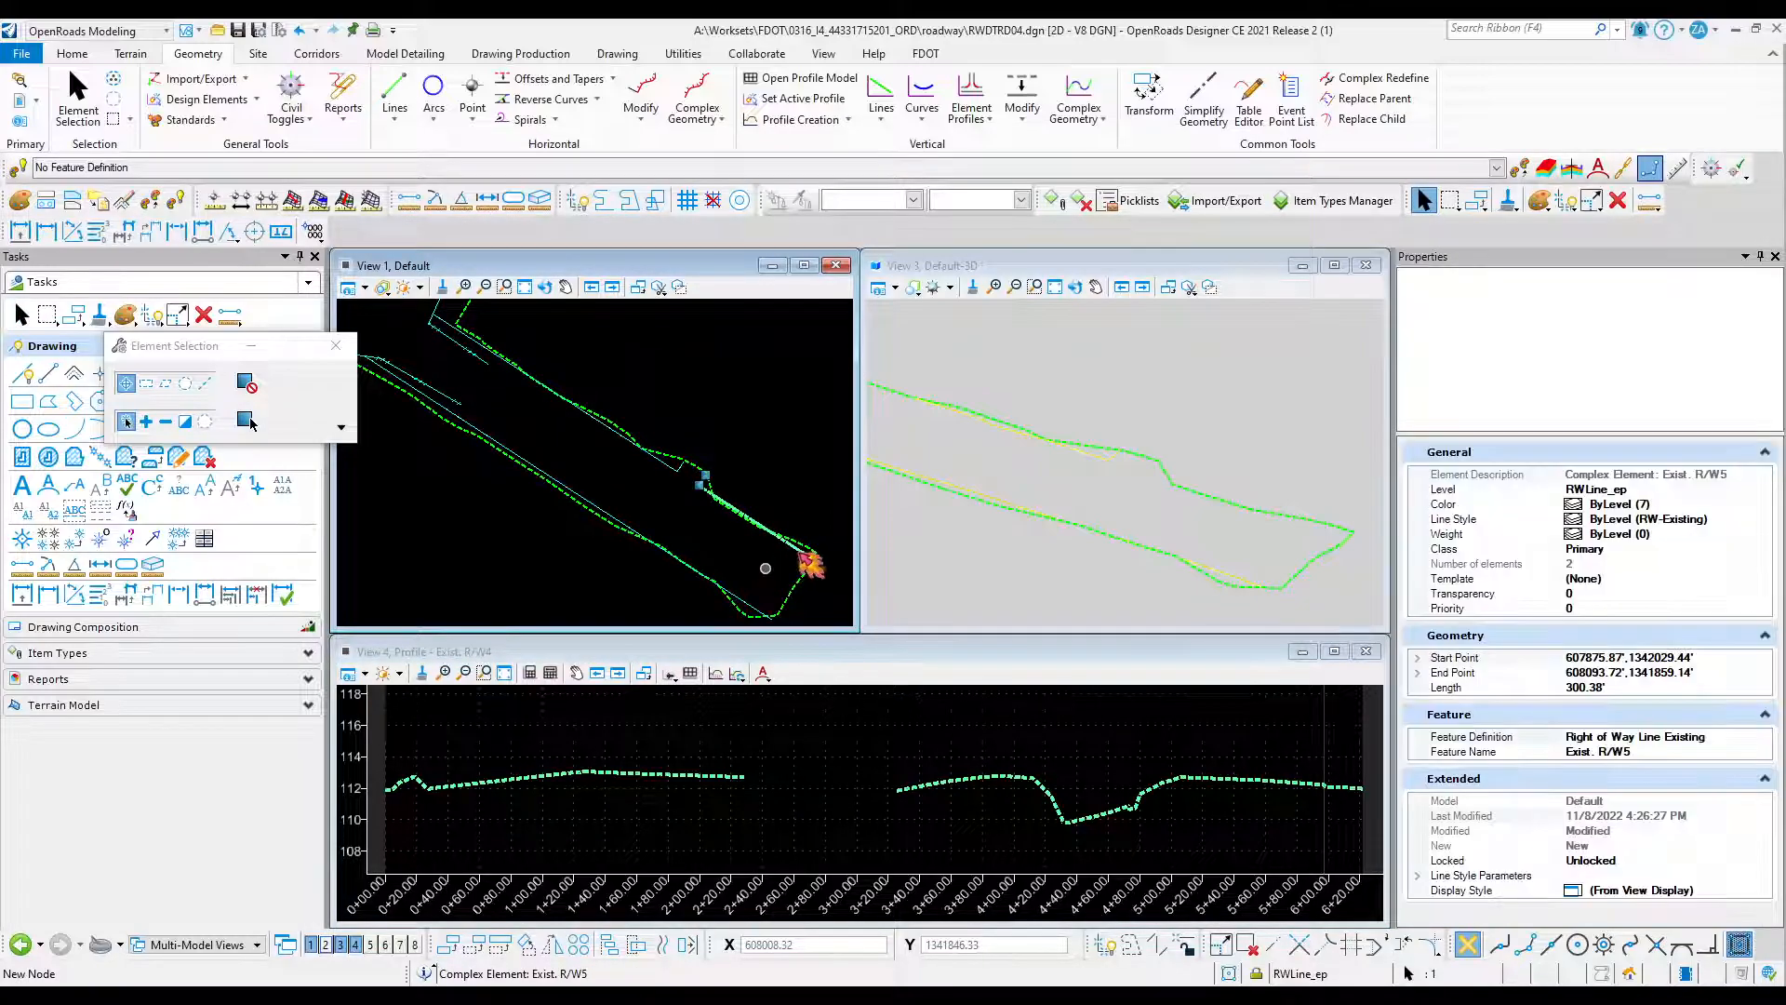
click(851, 542)
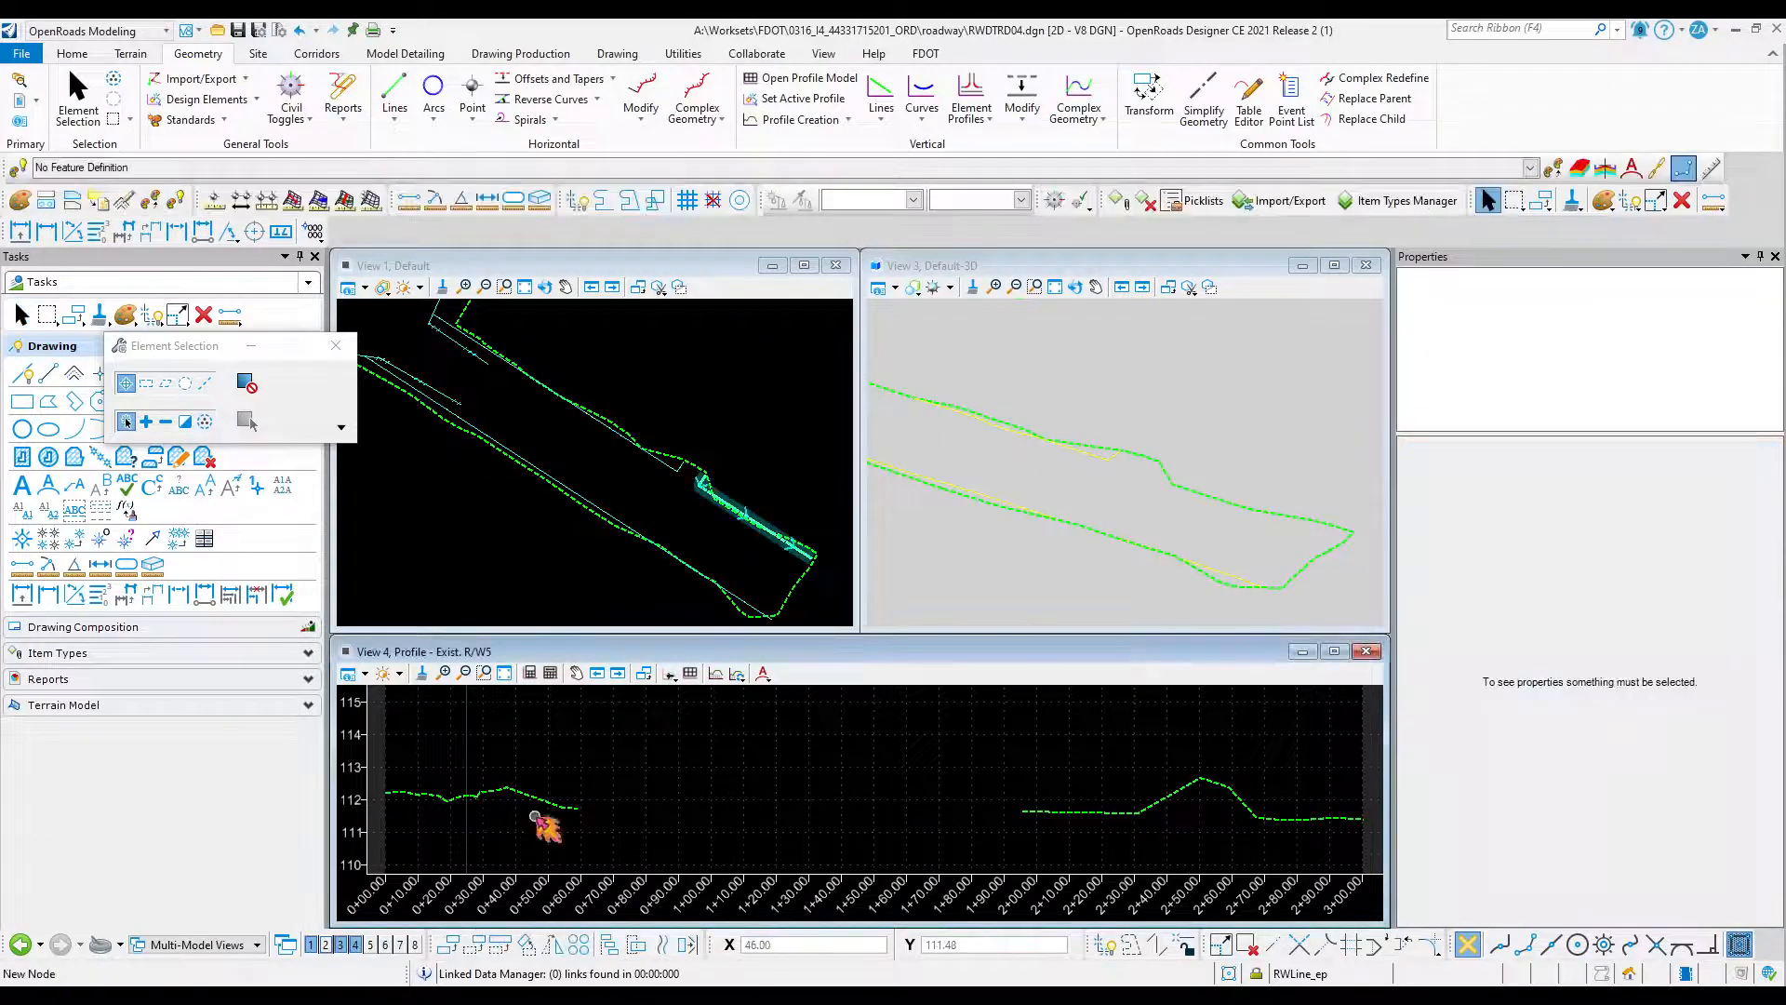
click(503, 793)
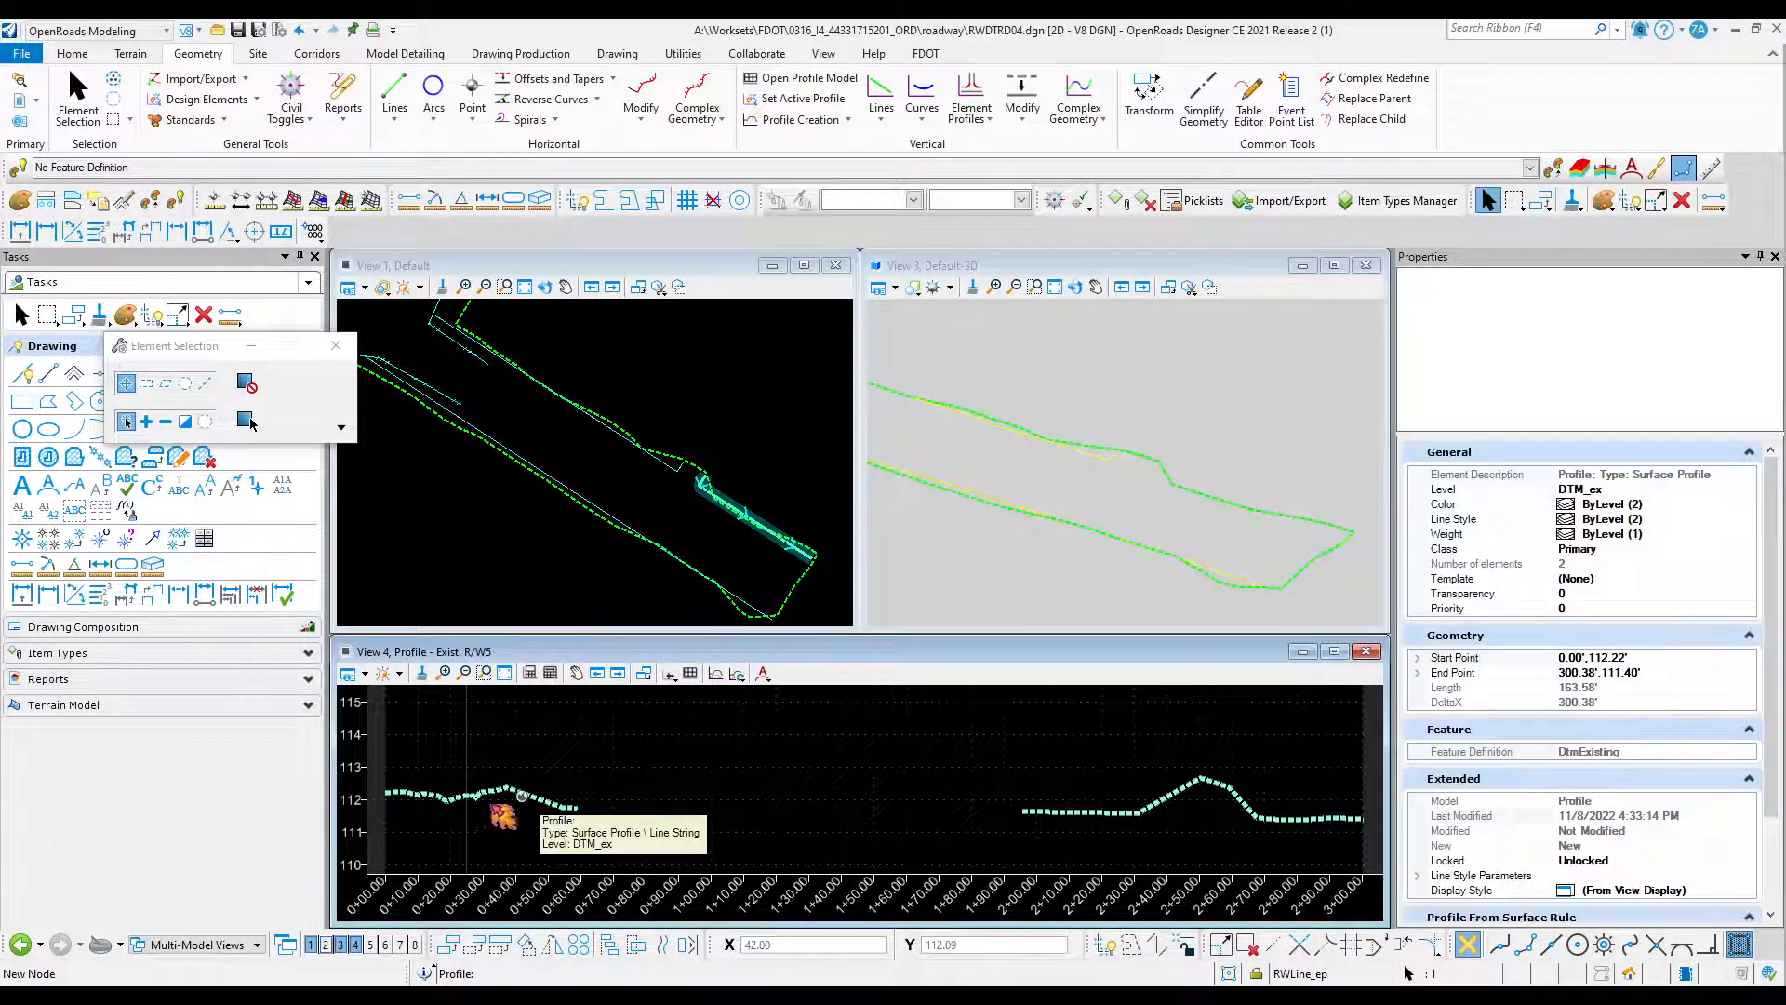
click(557, 784)
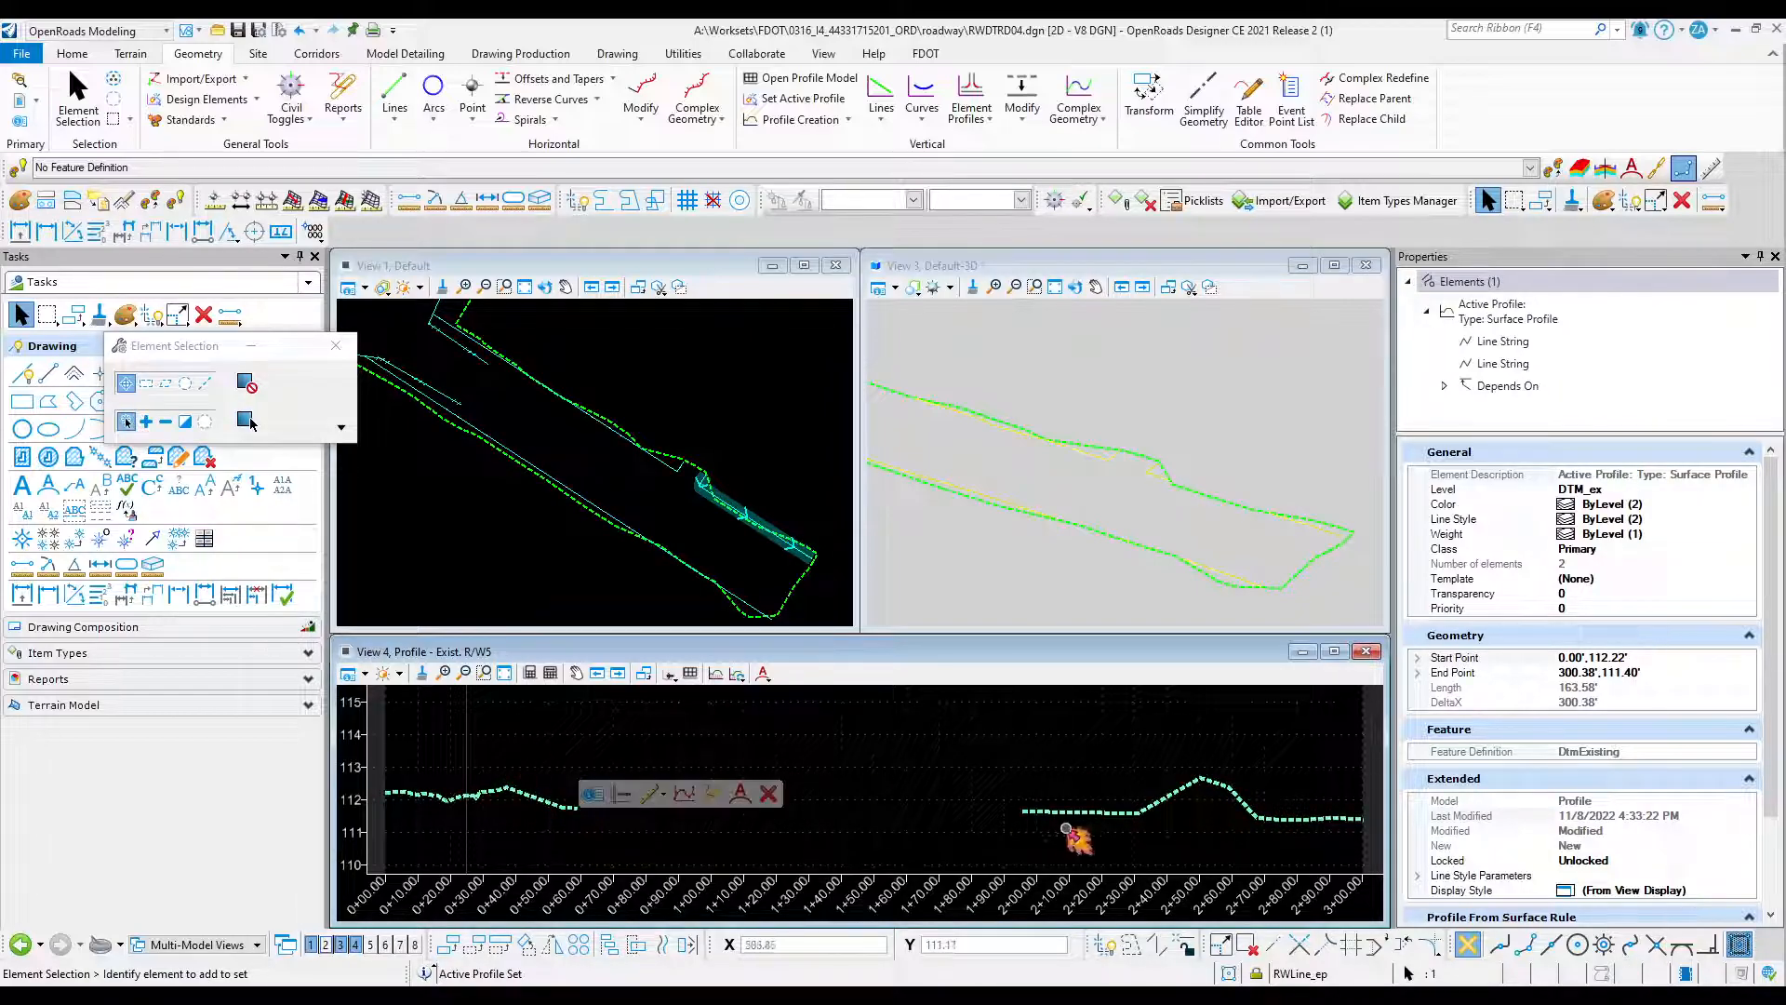
Clear the selection, look over the remaining chains in the 2D view and close the View 4 profile view.
scroll(988, 784, down, 5)
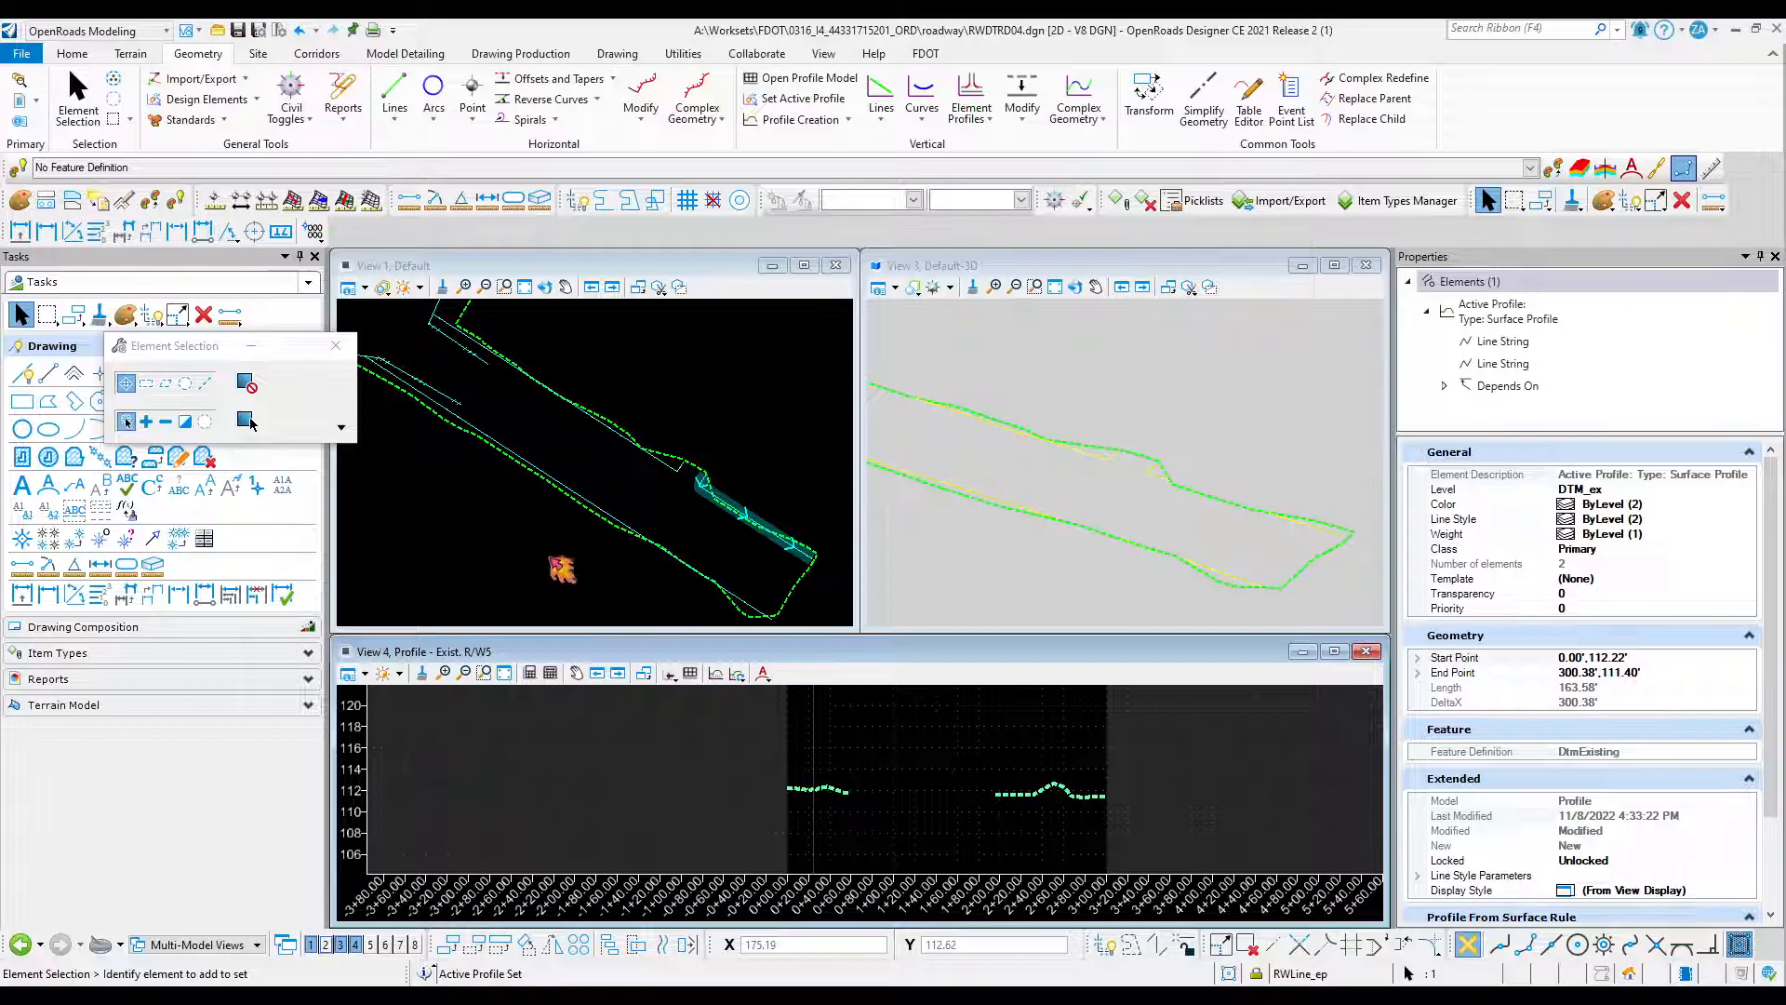
click(764, 558)
scroll(765, 558, down, 3)
scroll(778, 562, up, 1)
scroll(586, 503, up, 3)
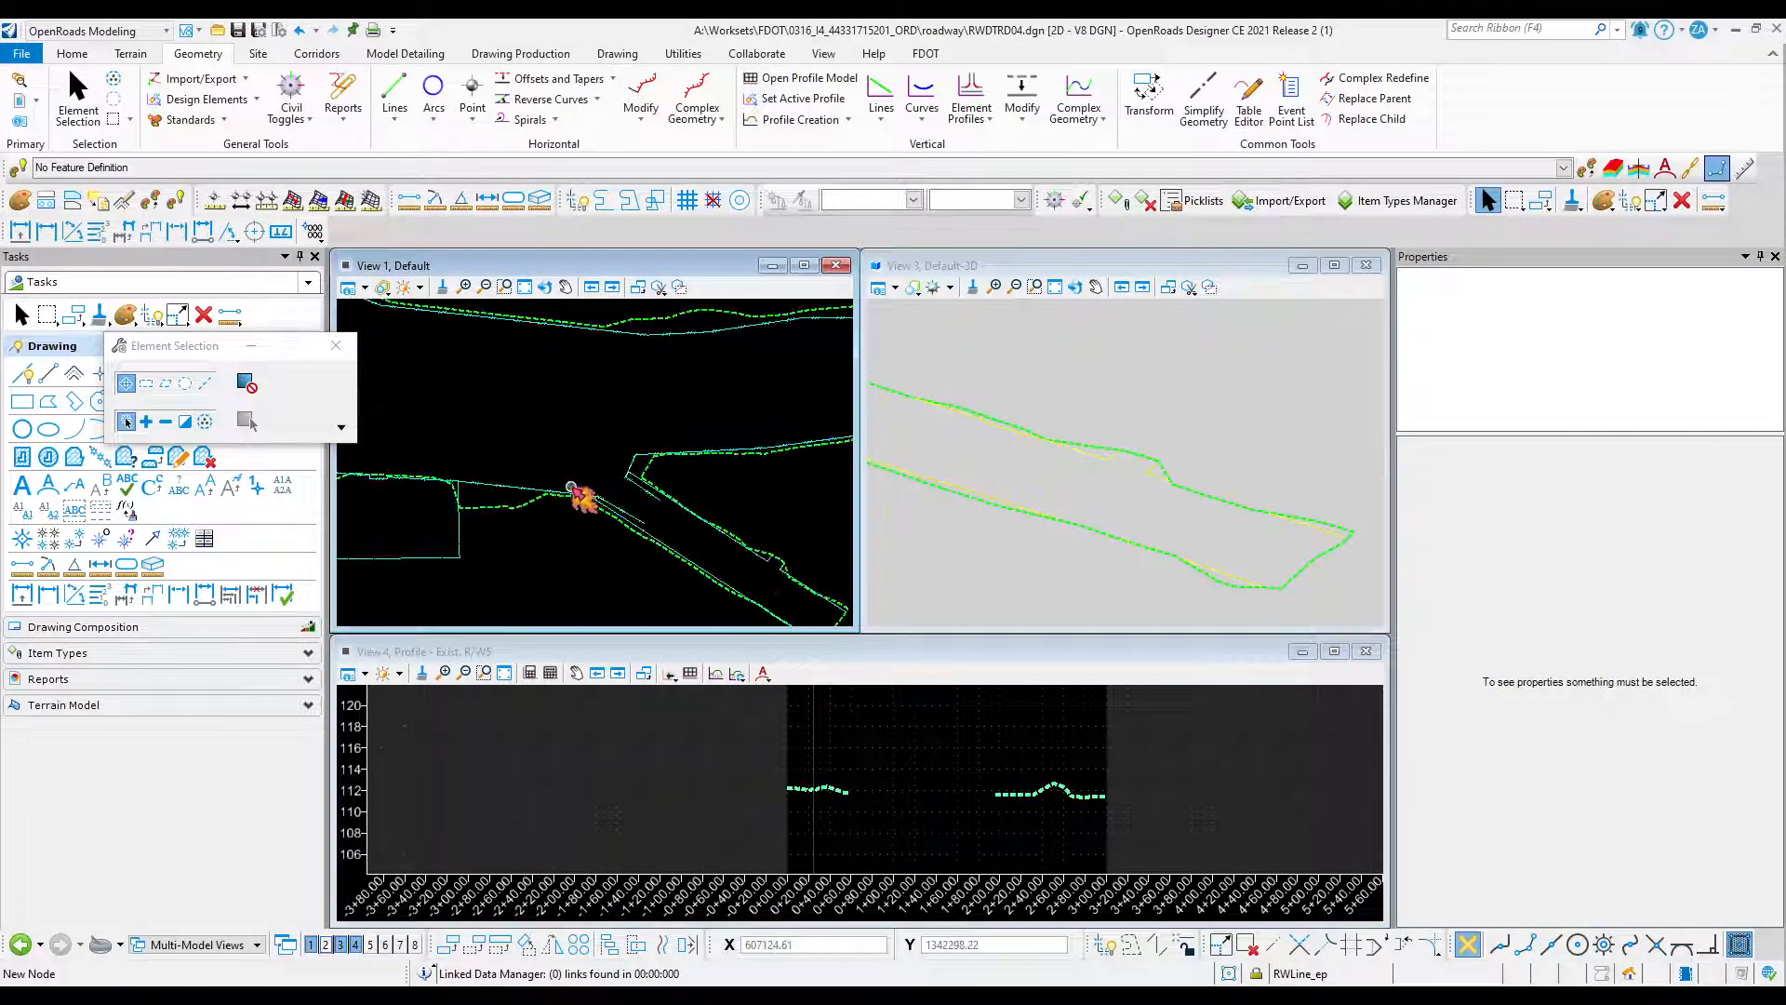
key(Escape)
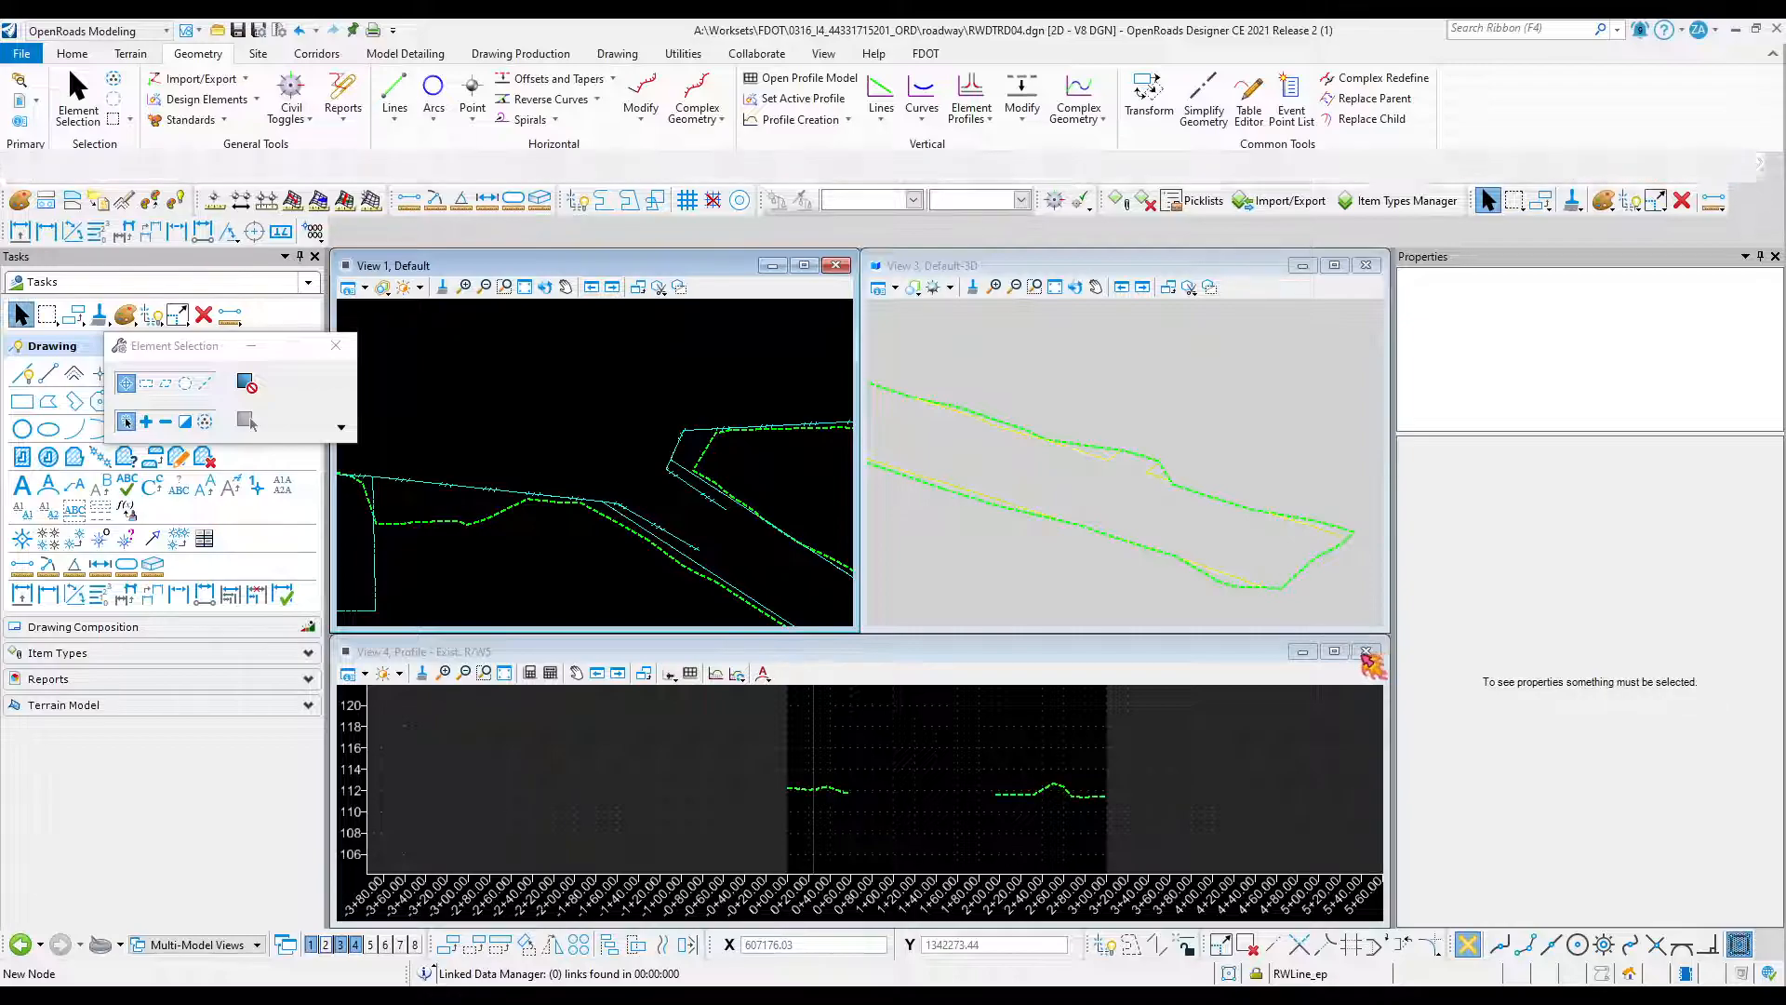
key(ctrl+F4)
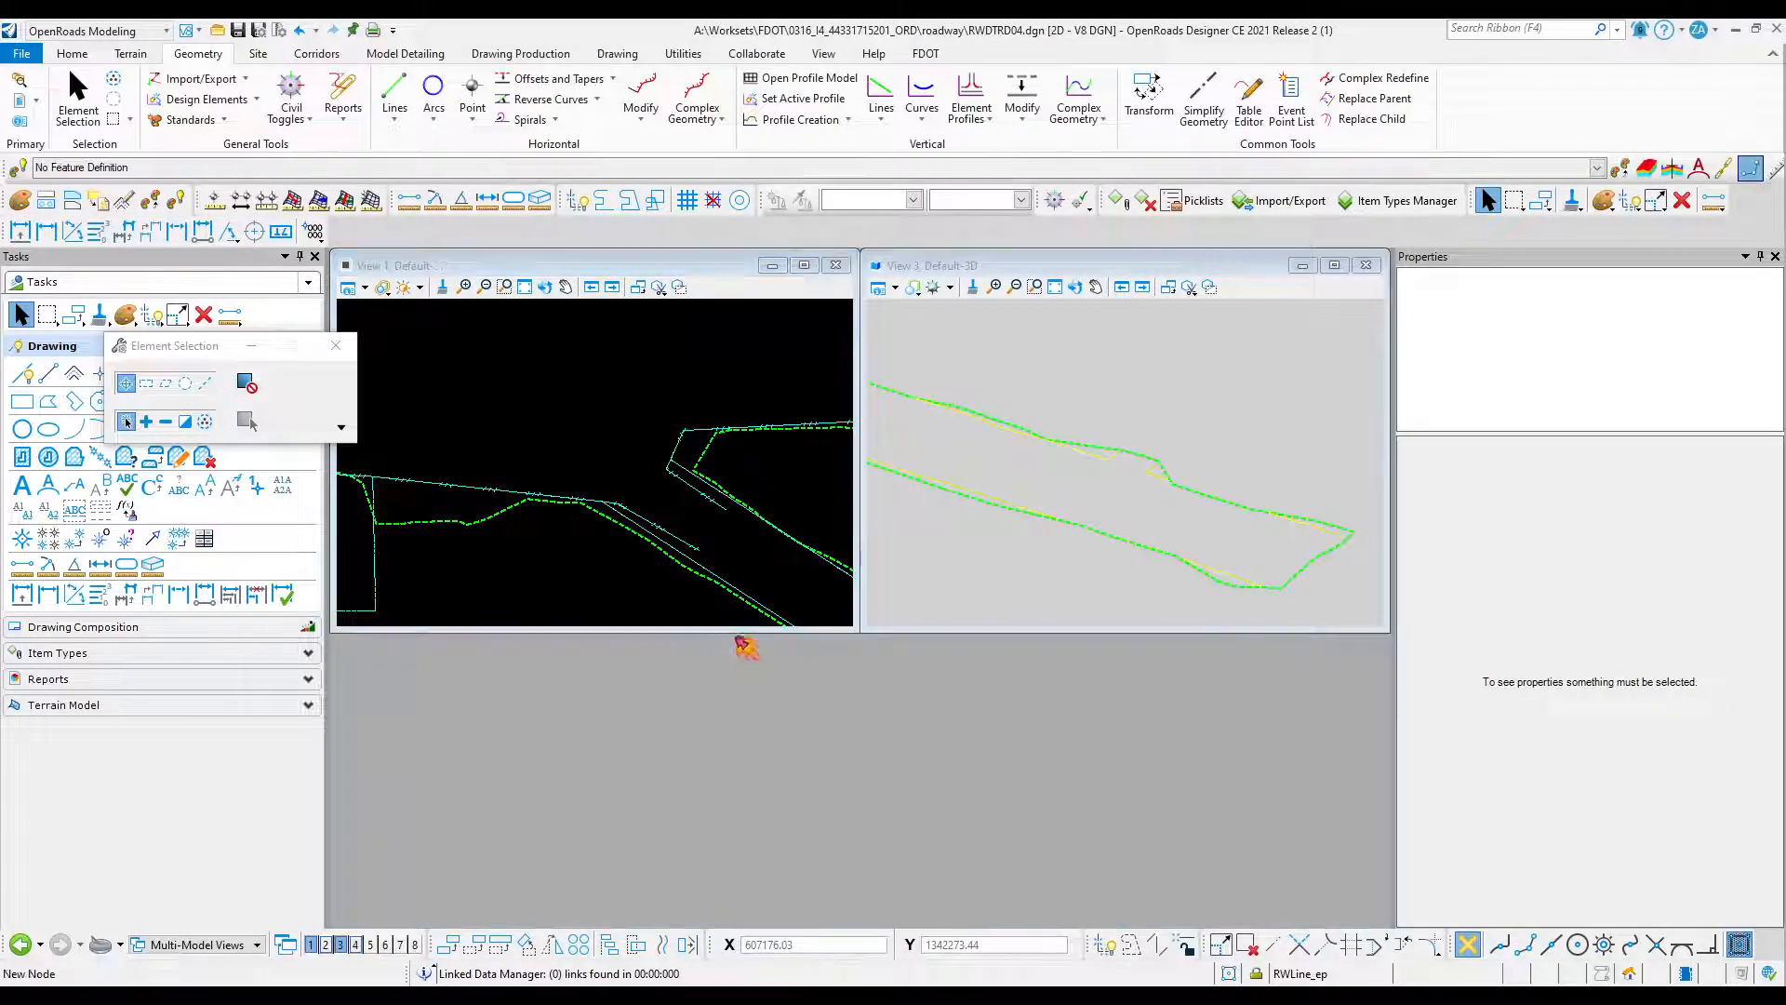
Arrange the views with the 2 Views Plan/3D layout and save the file and its settings.
click(525, 392)
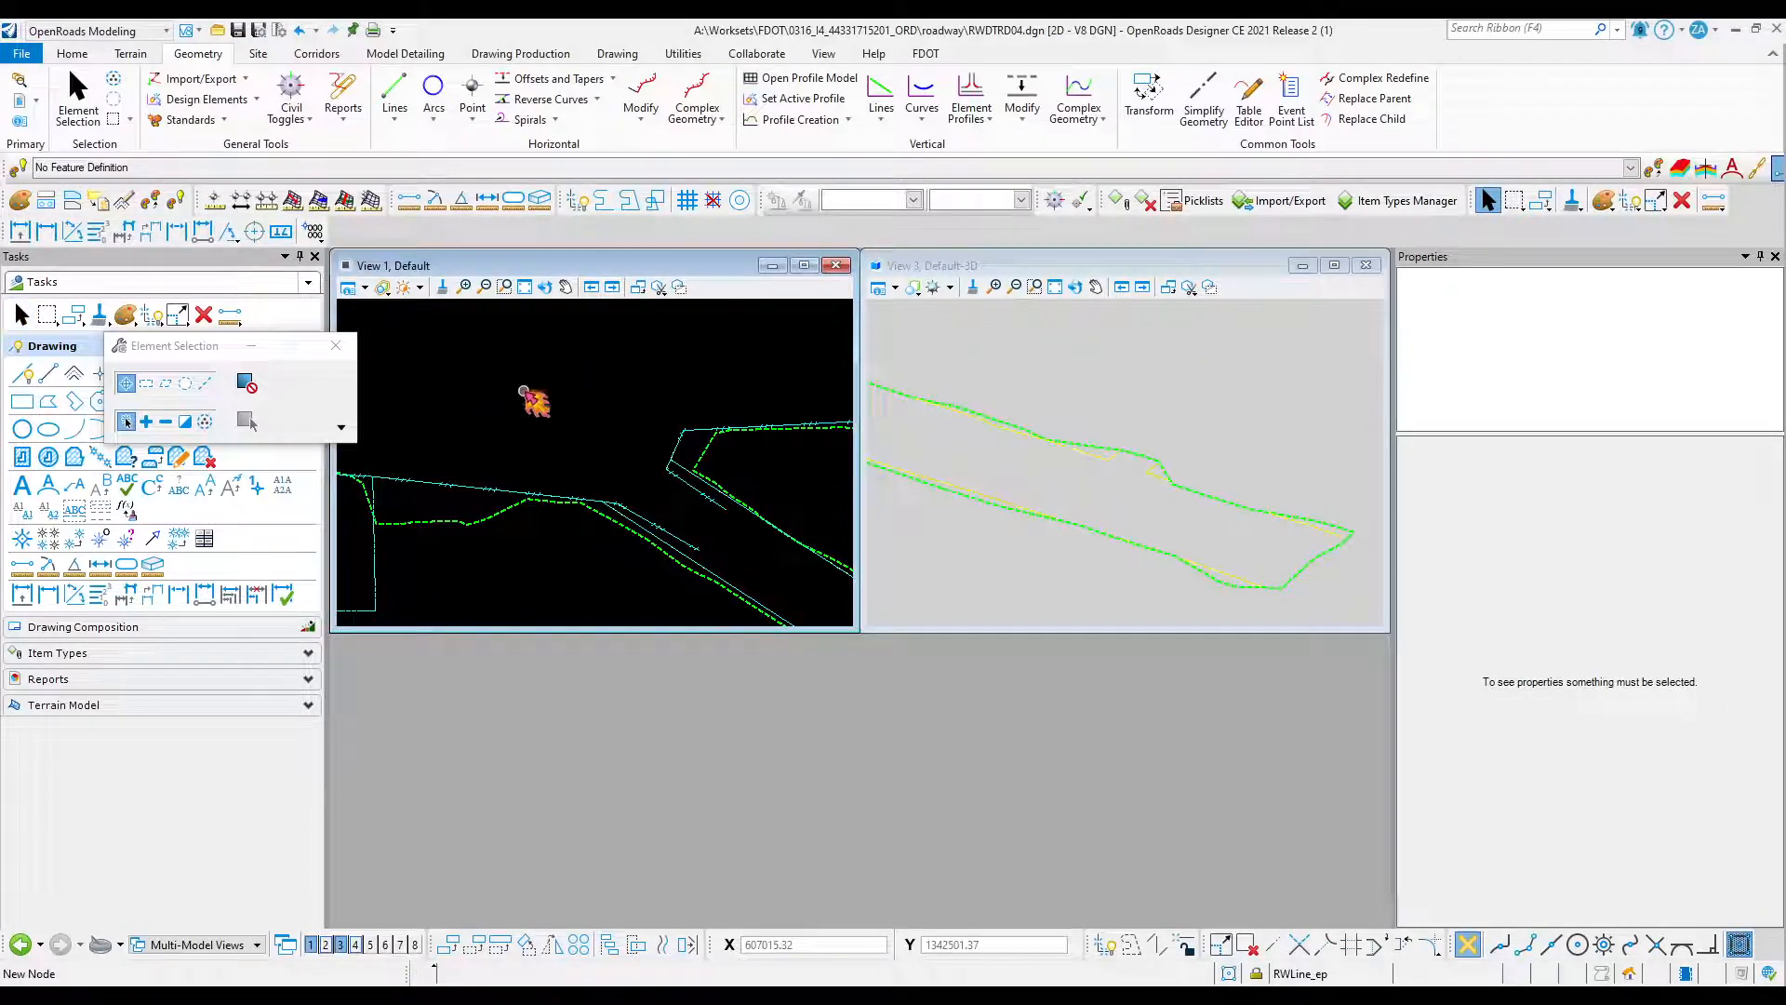
right_click(528, 393)
mouse_move(692, 520)
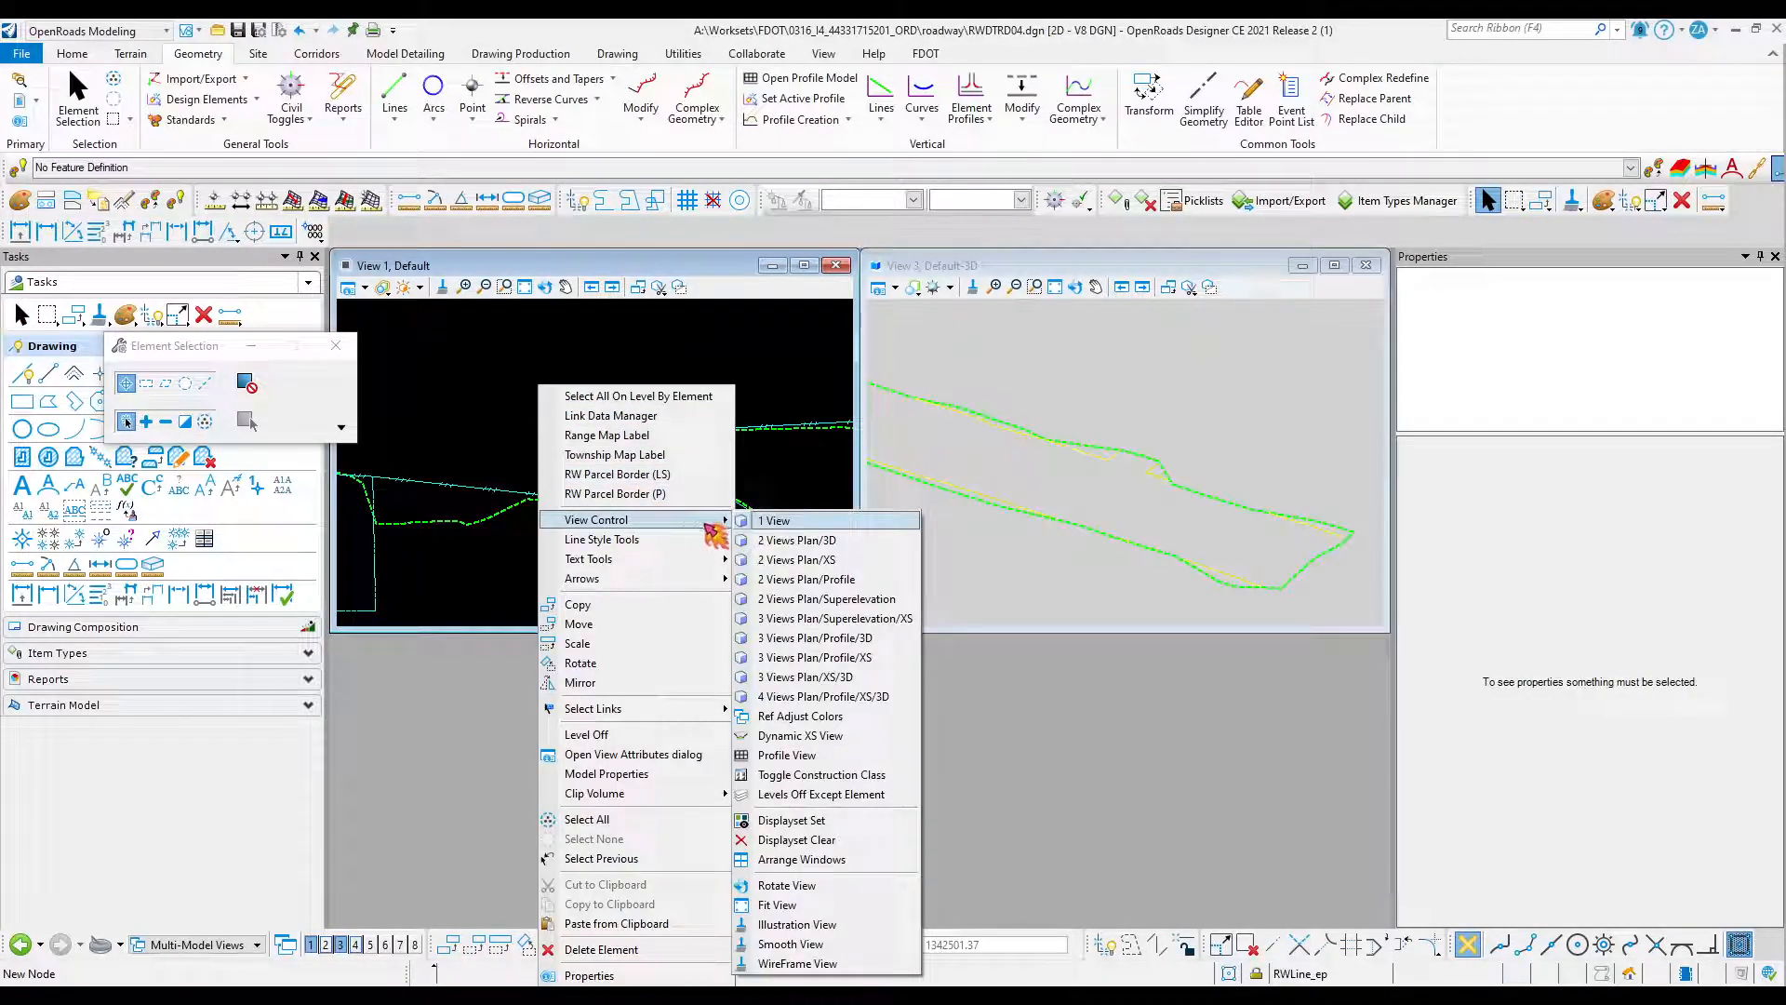
click(800, 541)
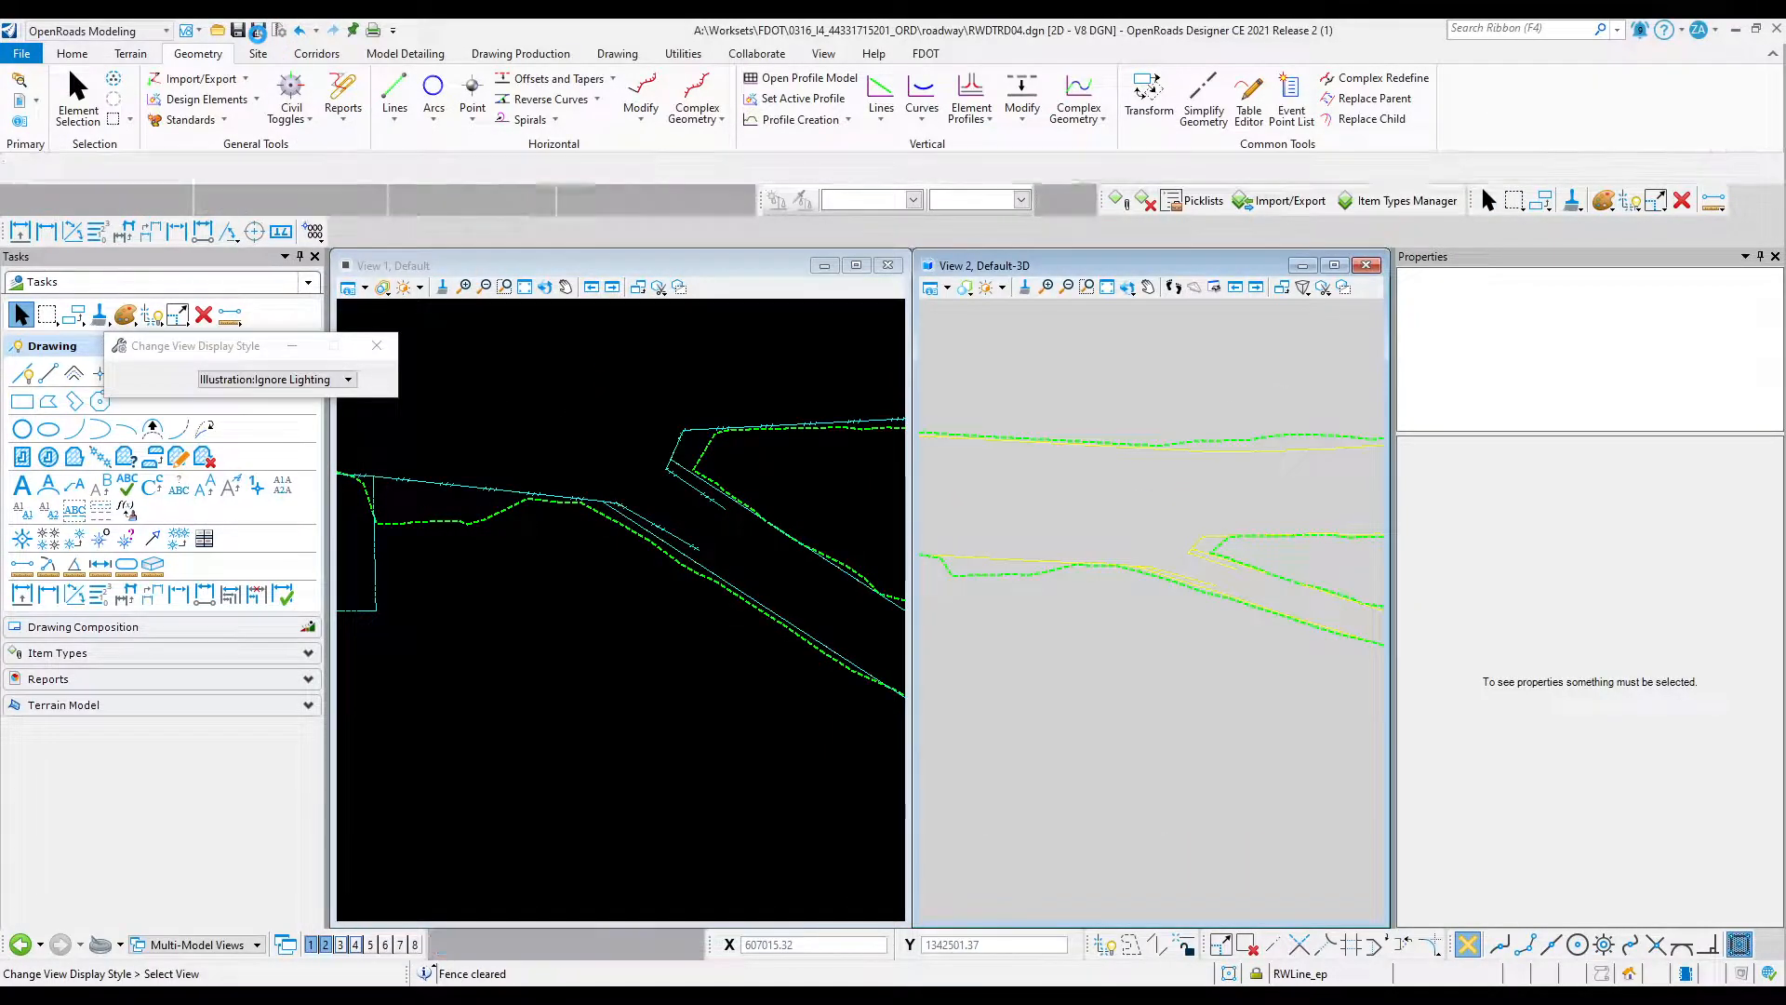
click(260, 30)
click(240, 32)
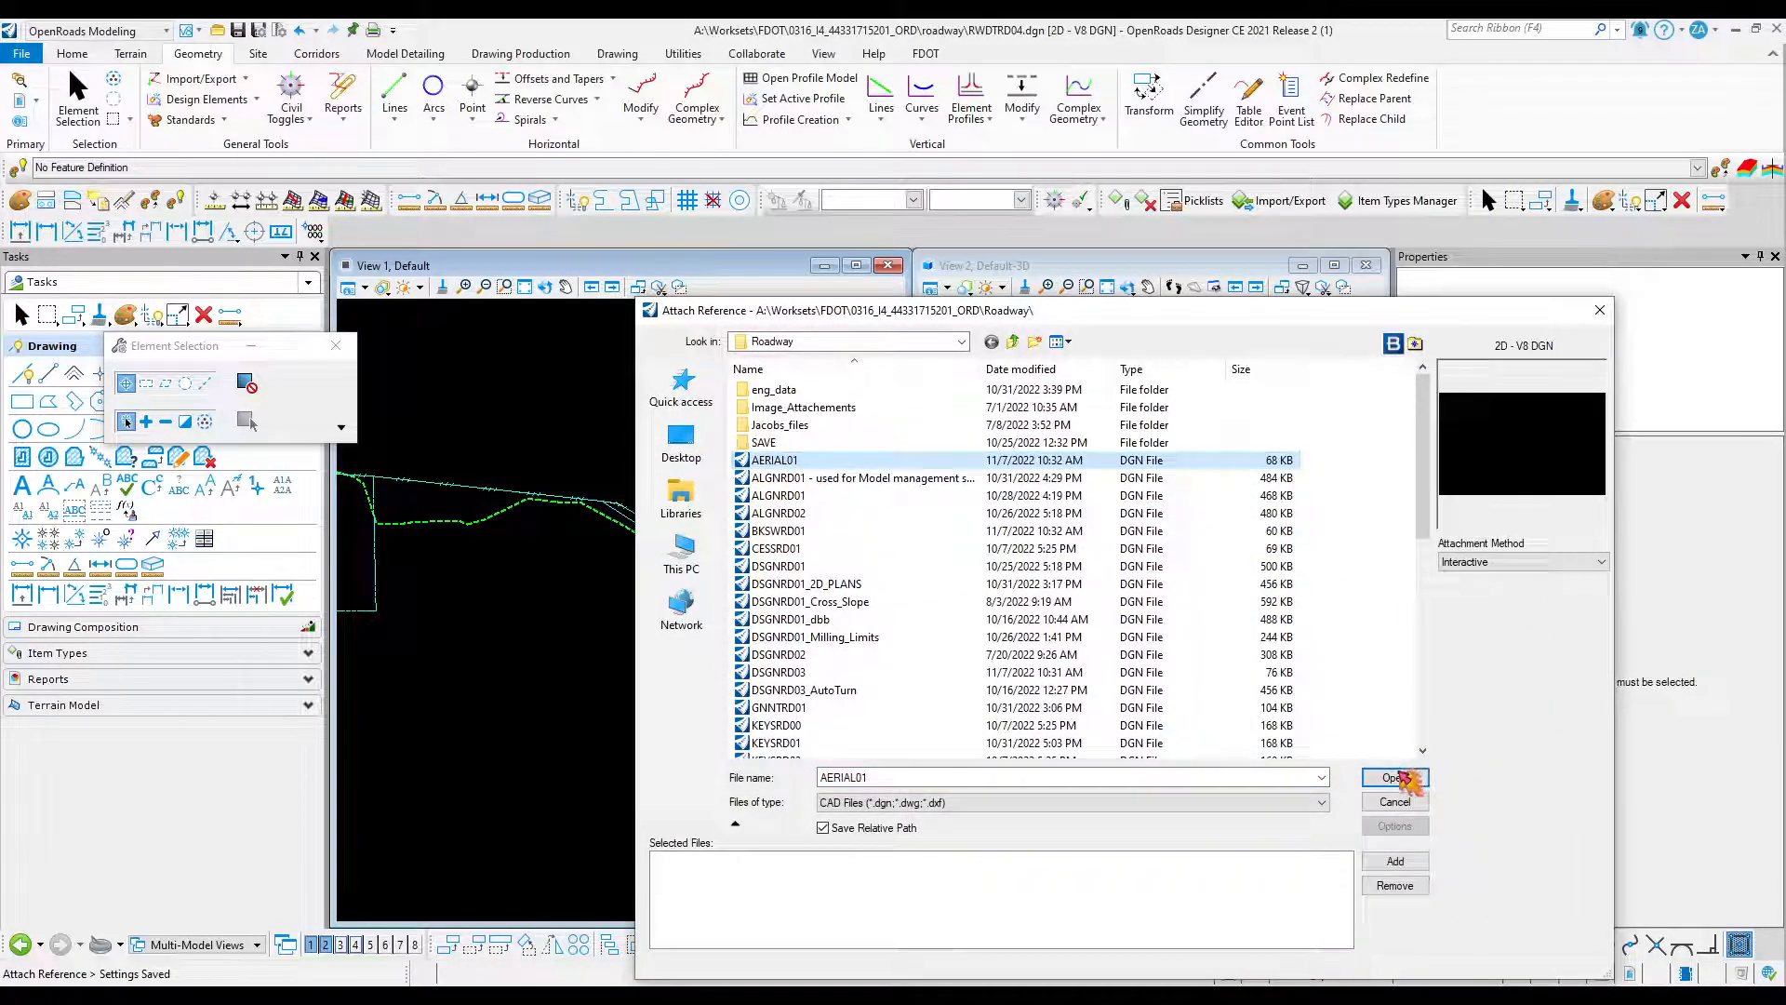
click(1404, 778)
click(1167, 713)
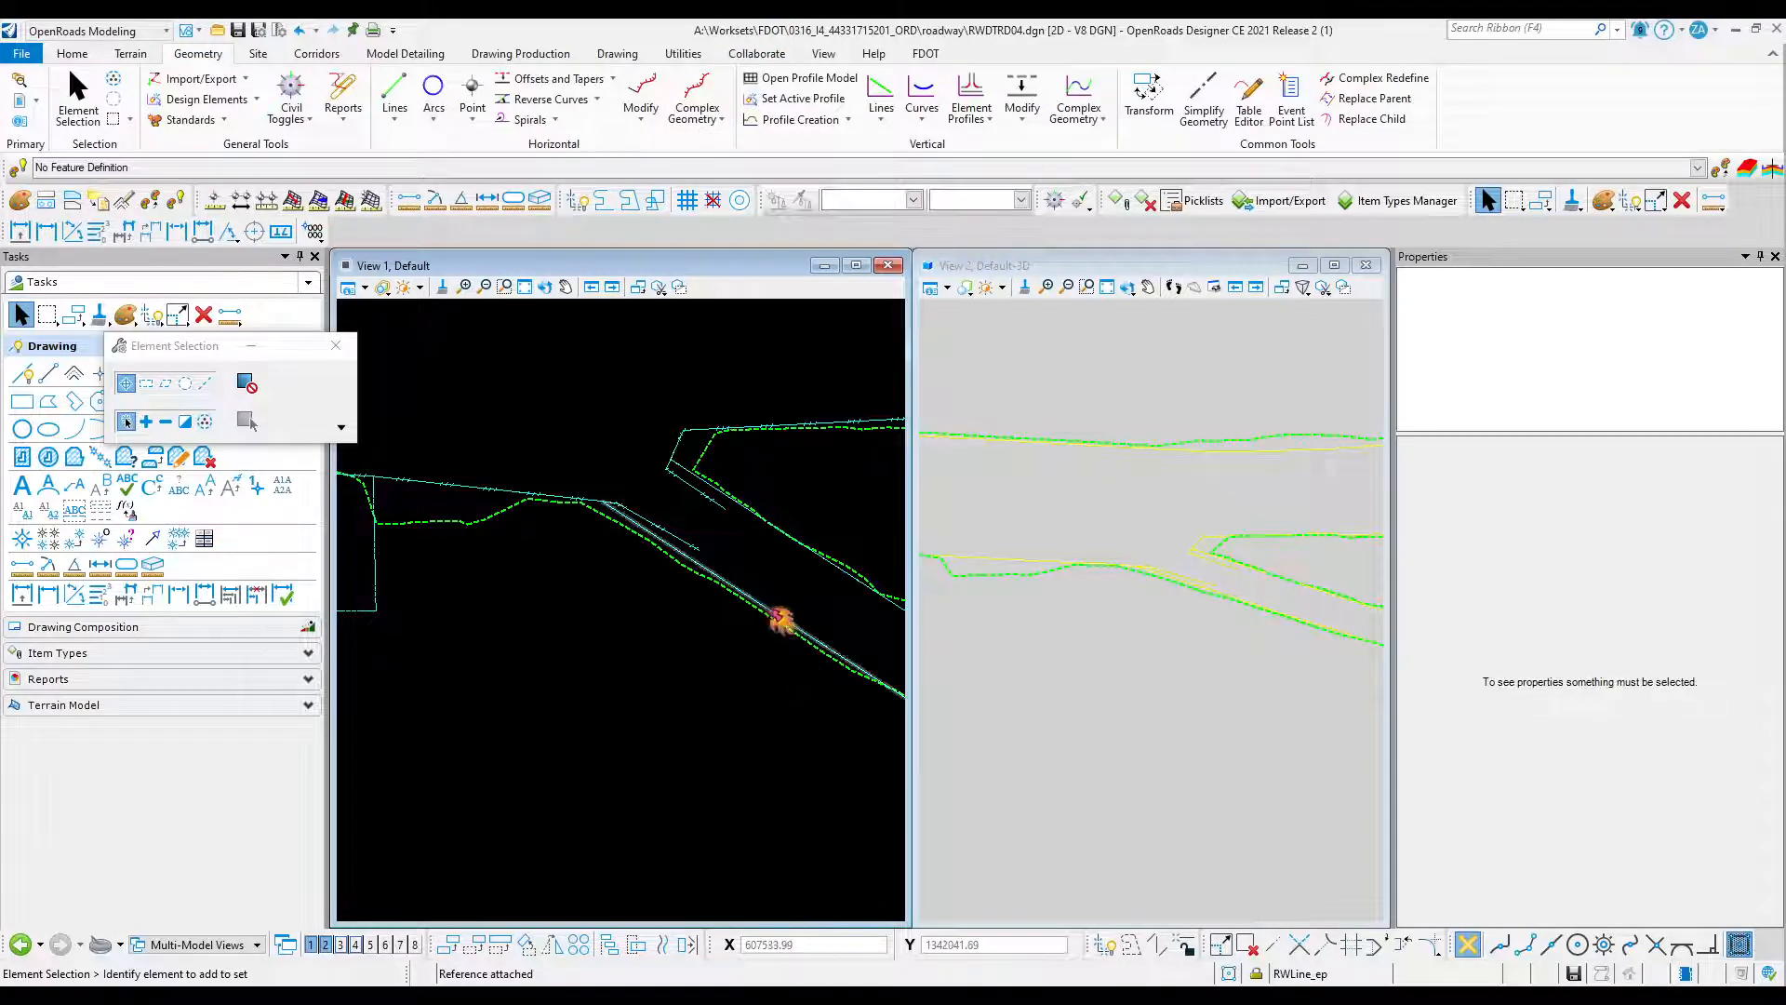
scroll(696, 593, down, 8)
scroll(695, 594, up, 4)
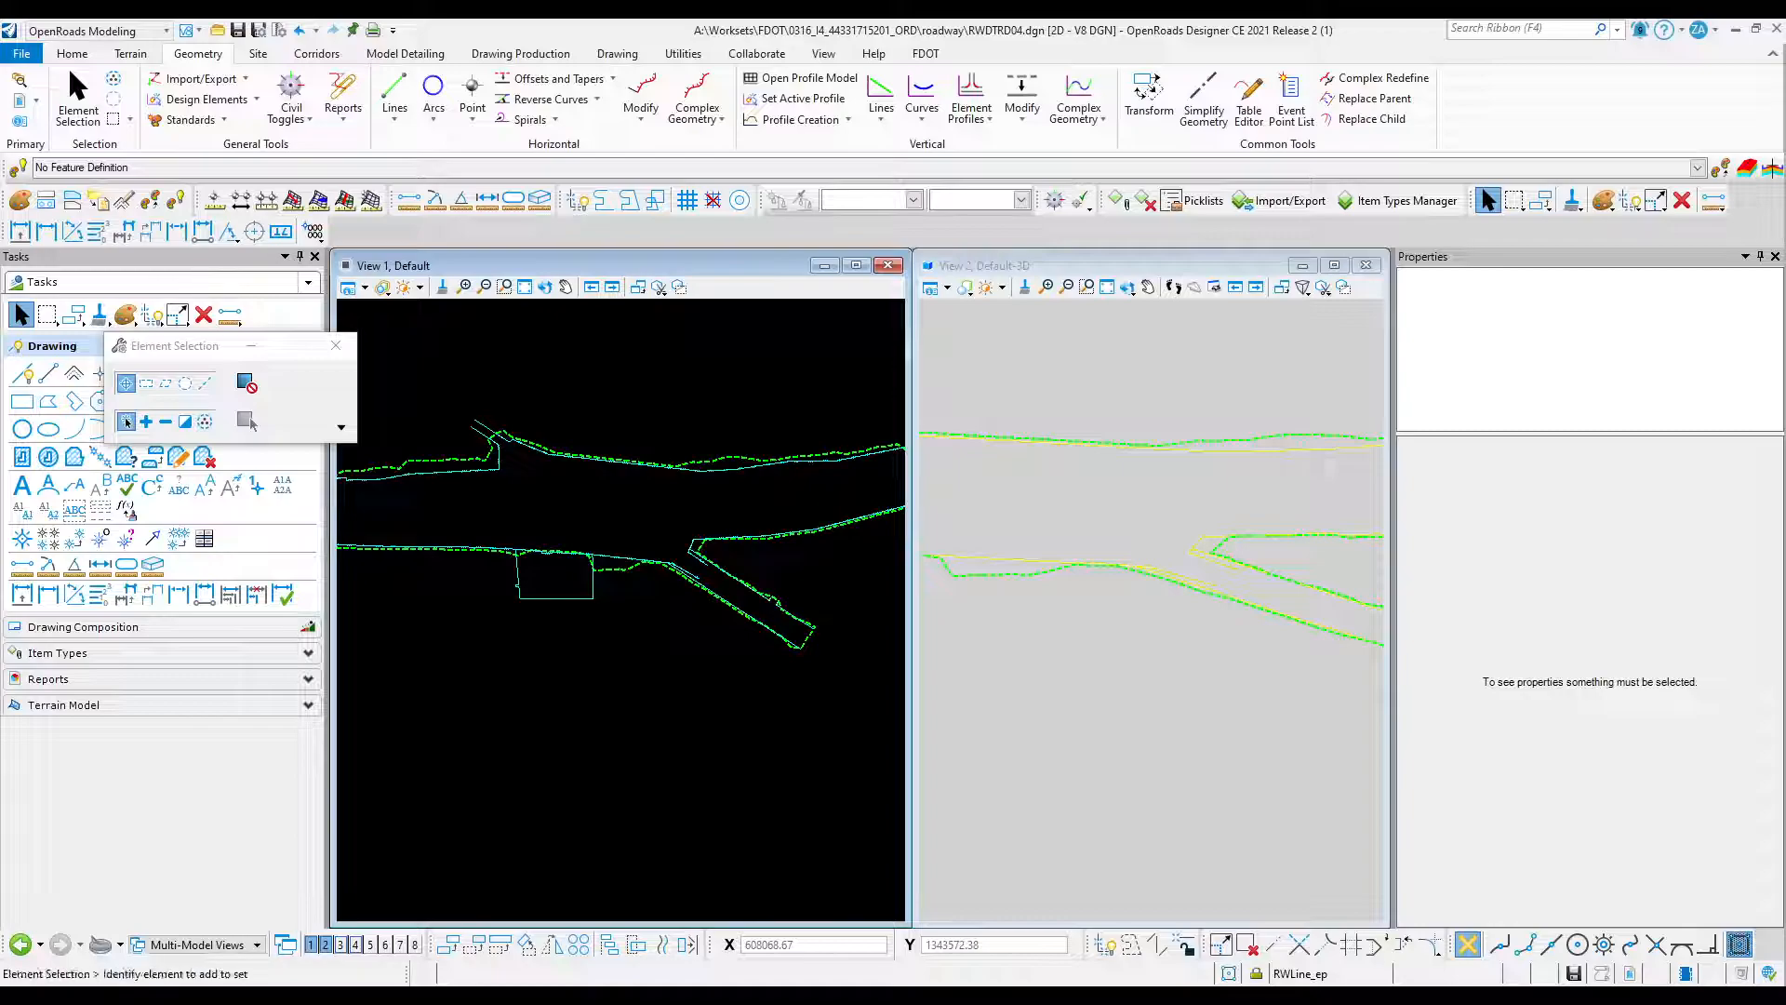
drag(1529, 448, 1185, 268)
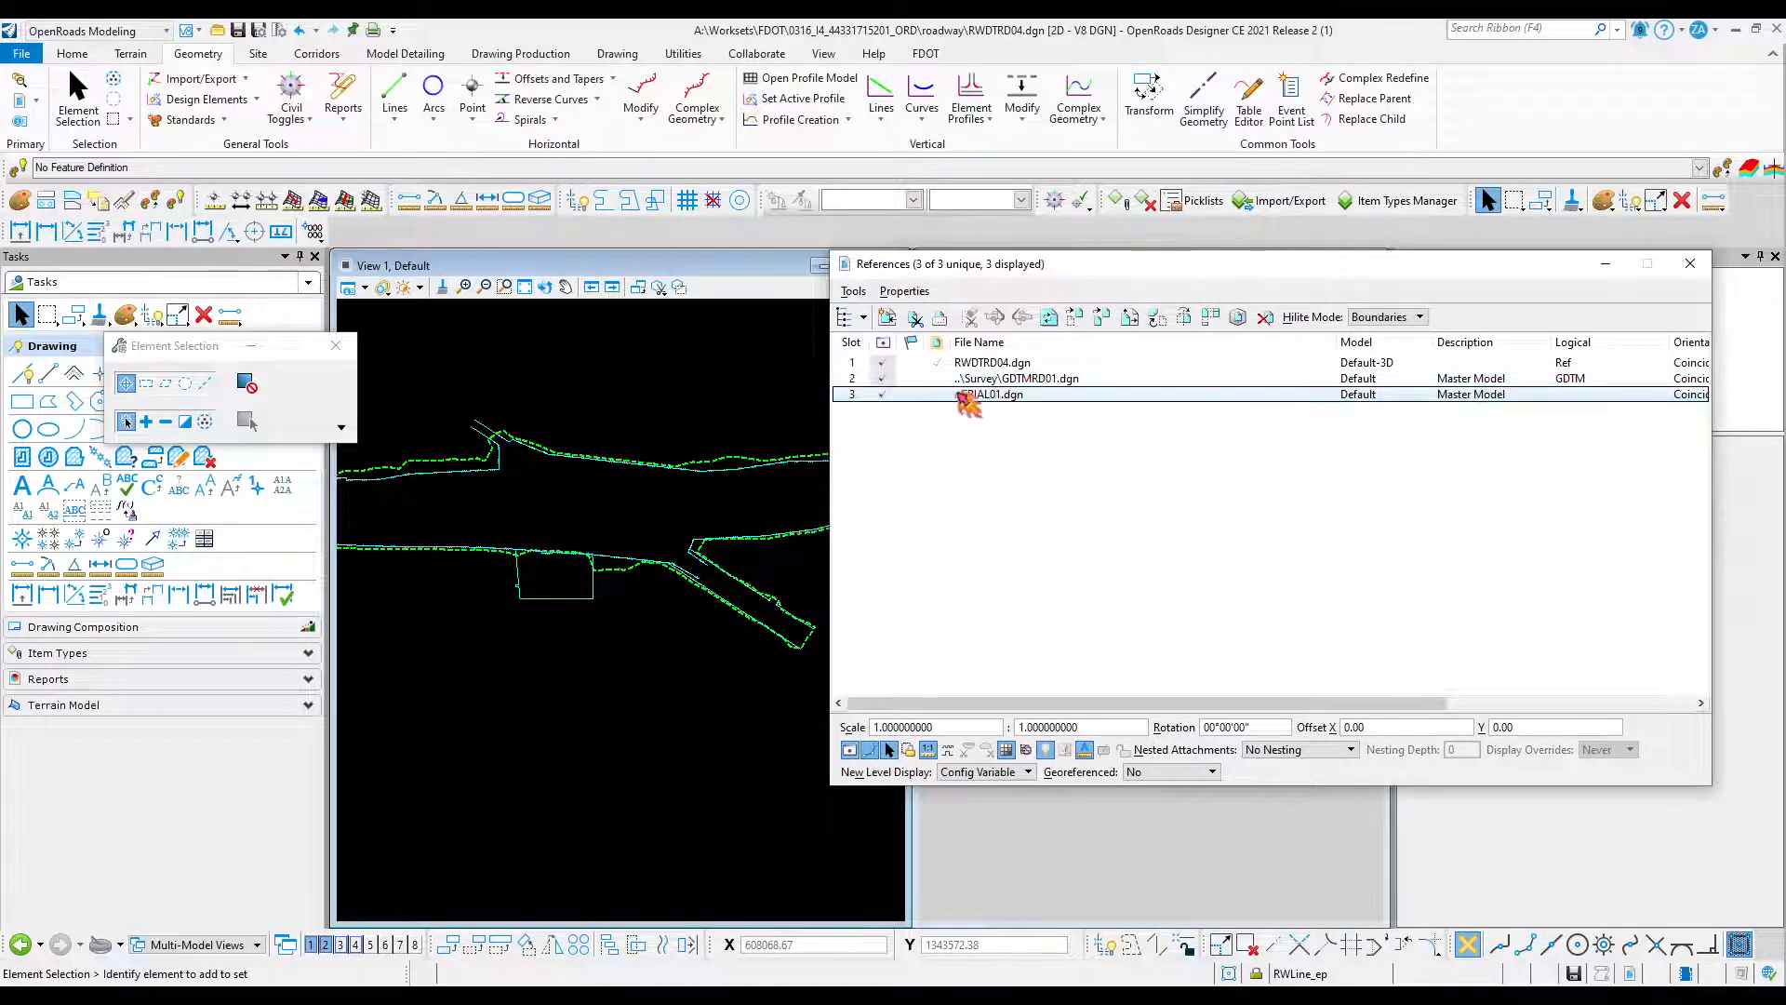
click(1266, 317)
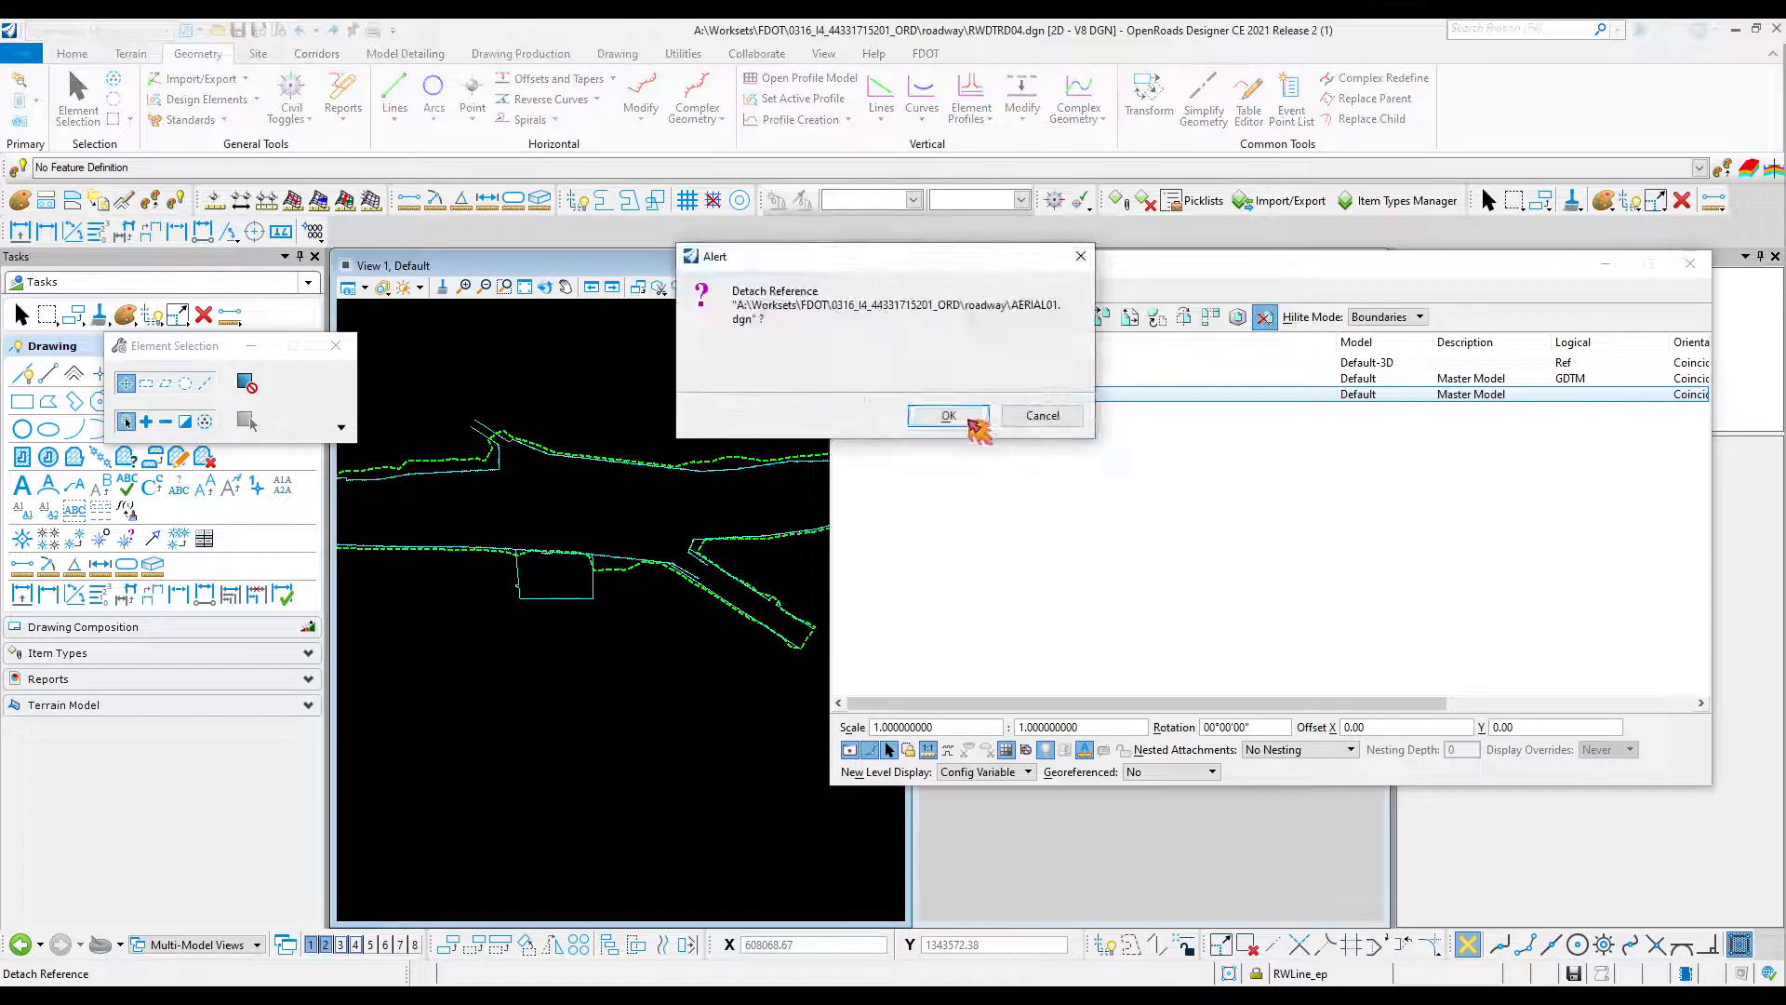
click(935, 410)
Attach ALGNRD01.dgn from the Roadway folder as a reference using the interactive method and dismiss the references list.
click(886, 317)
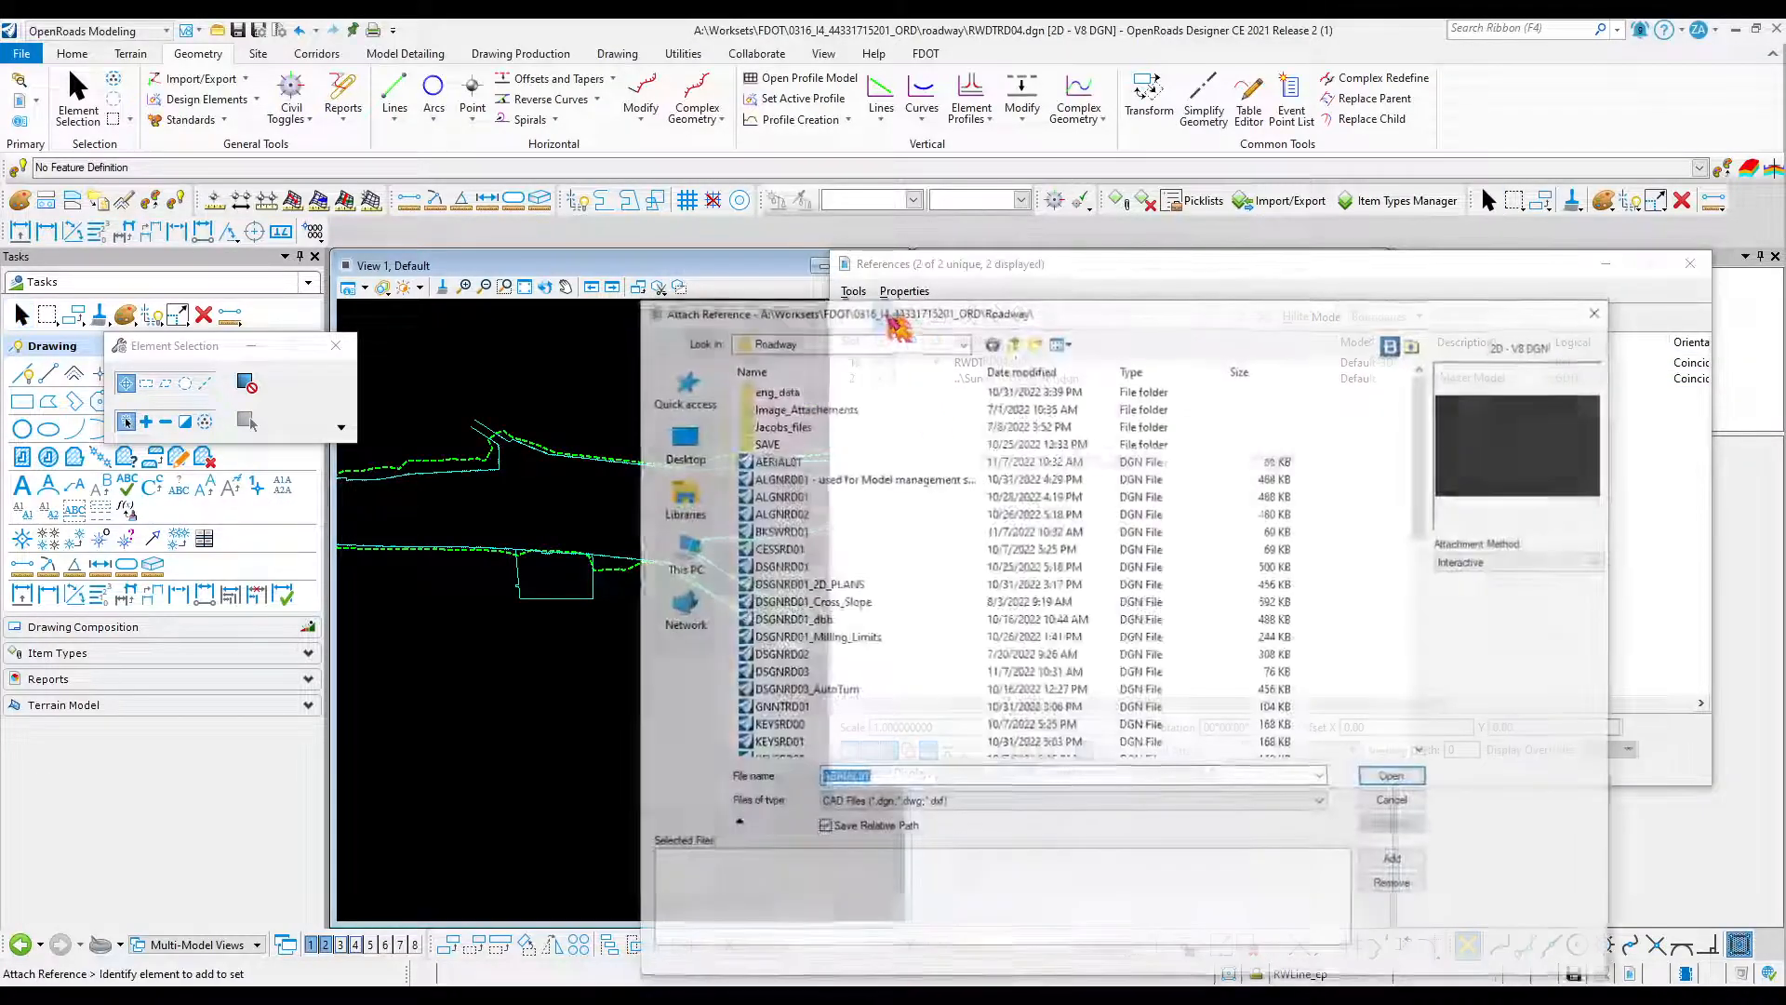
click(851, 496)
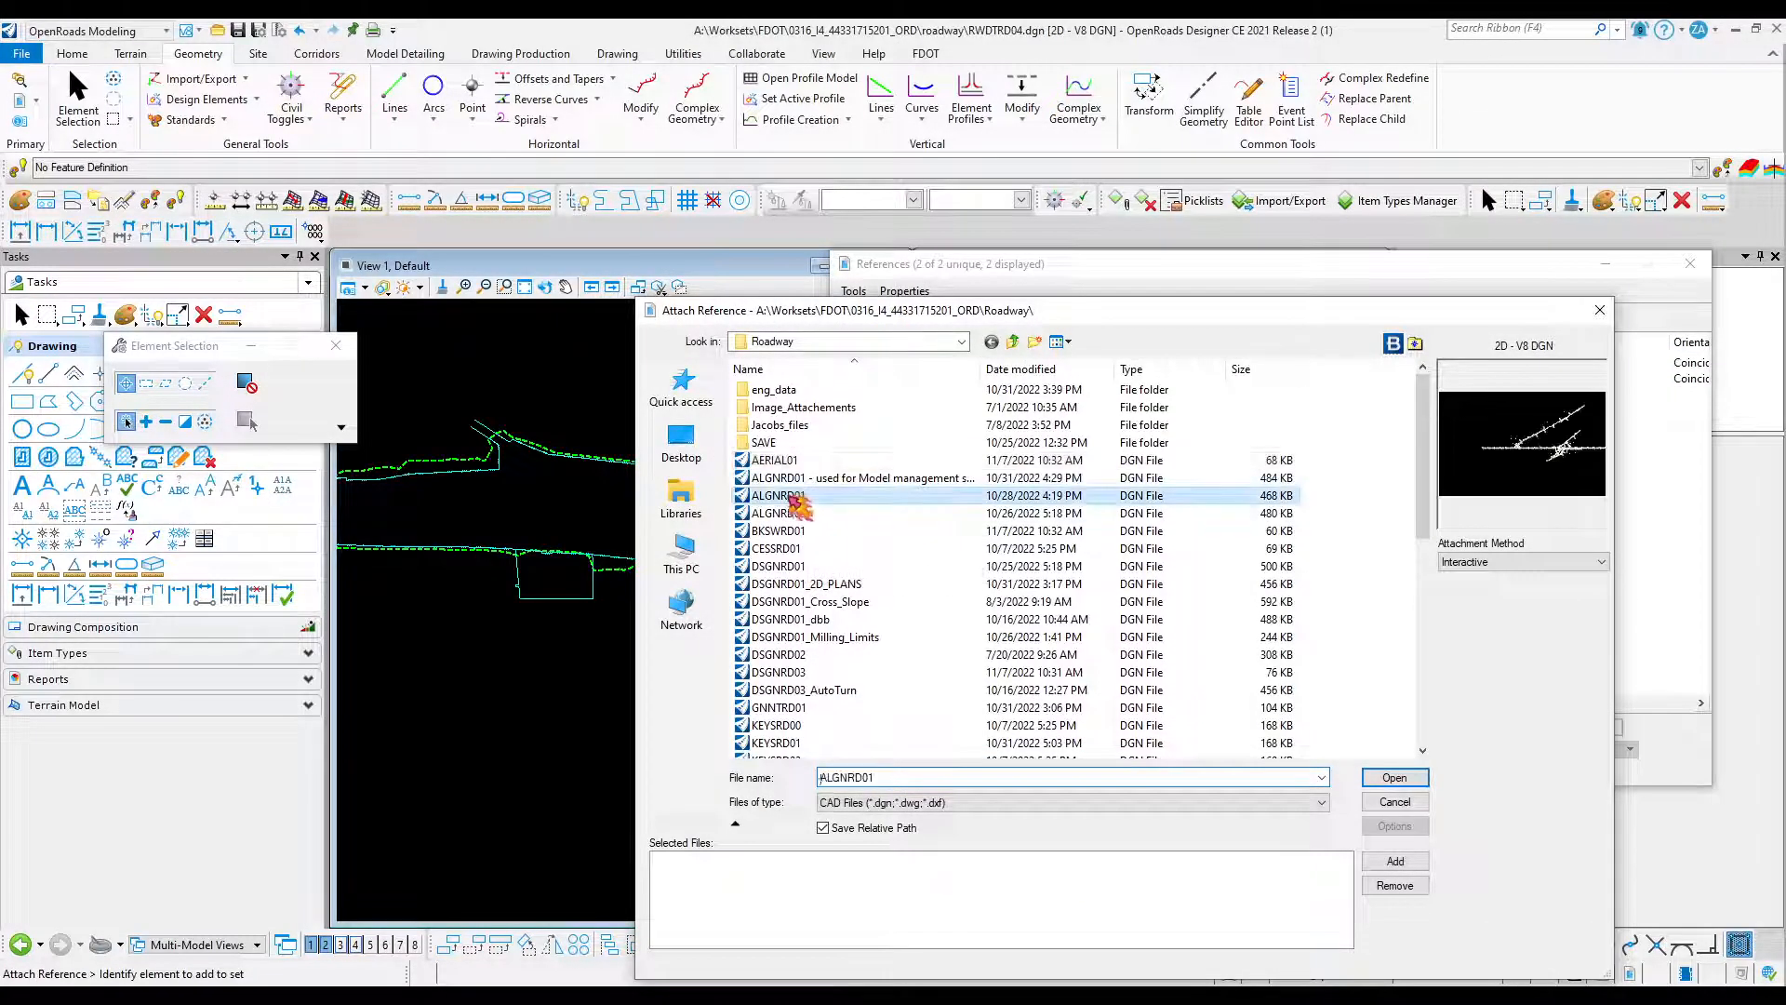
click(1395, 779)
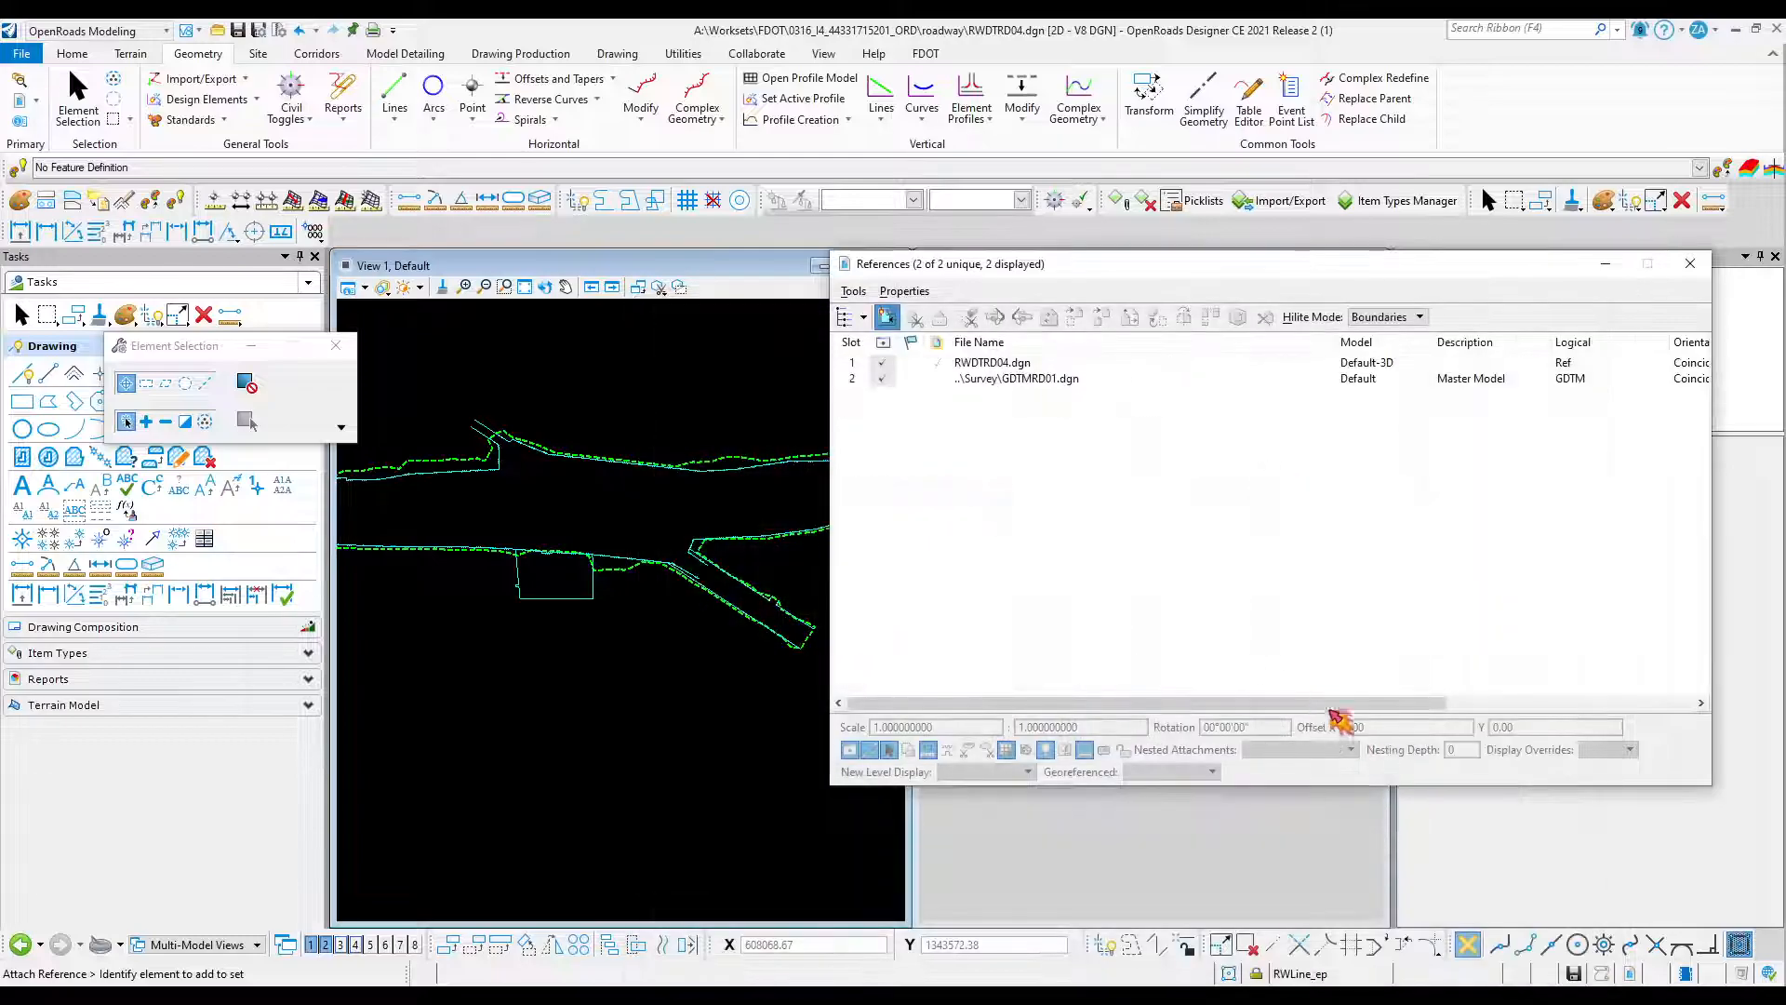
click(1193, 717)
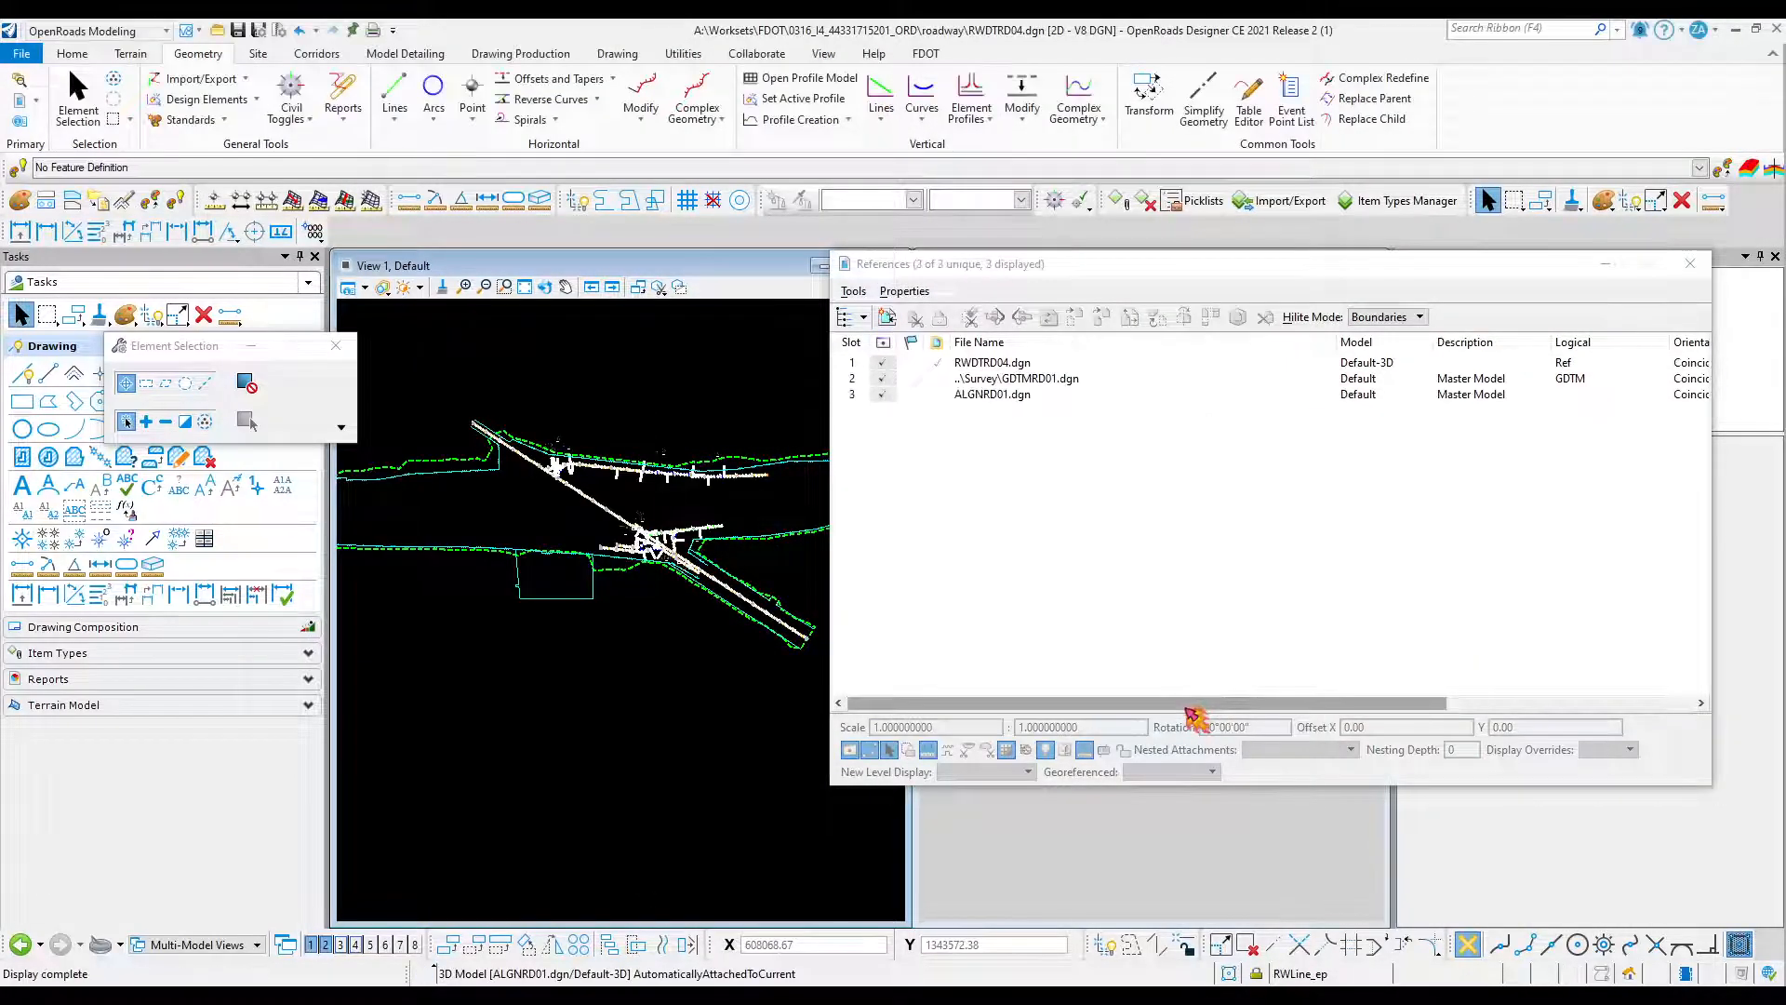
drag(1264, 264, 1785, 297)
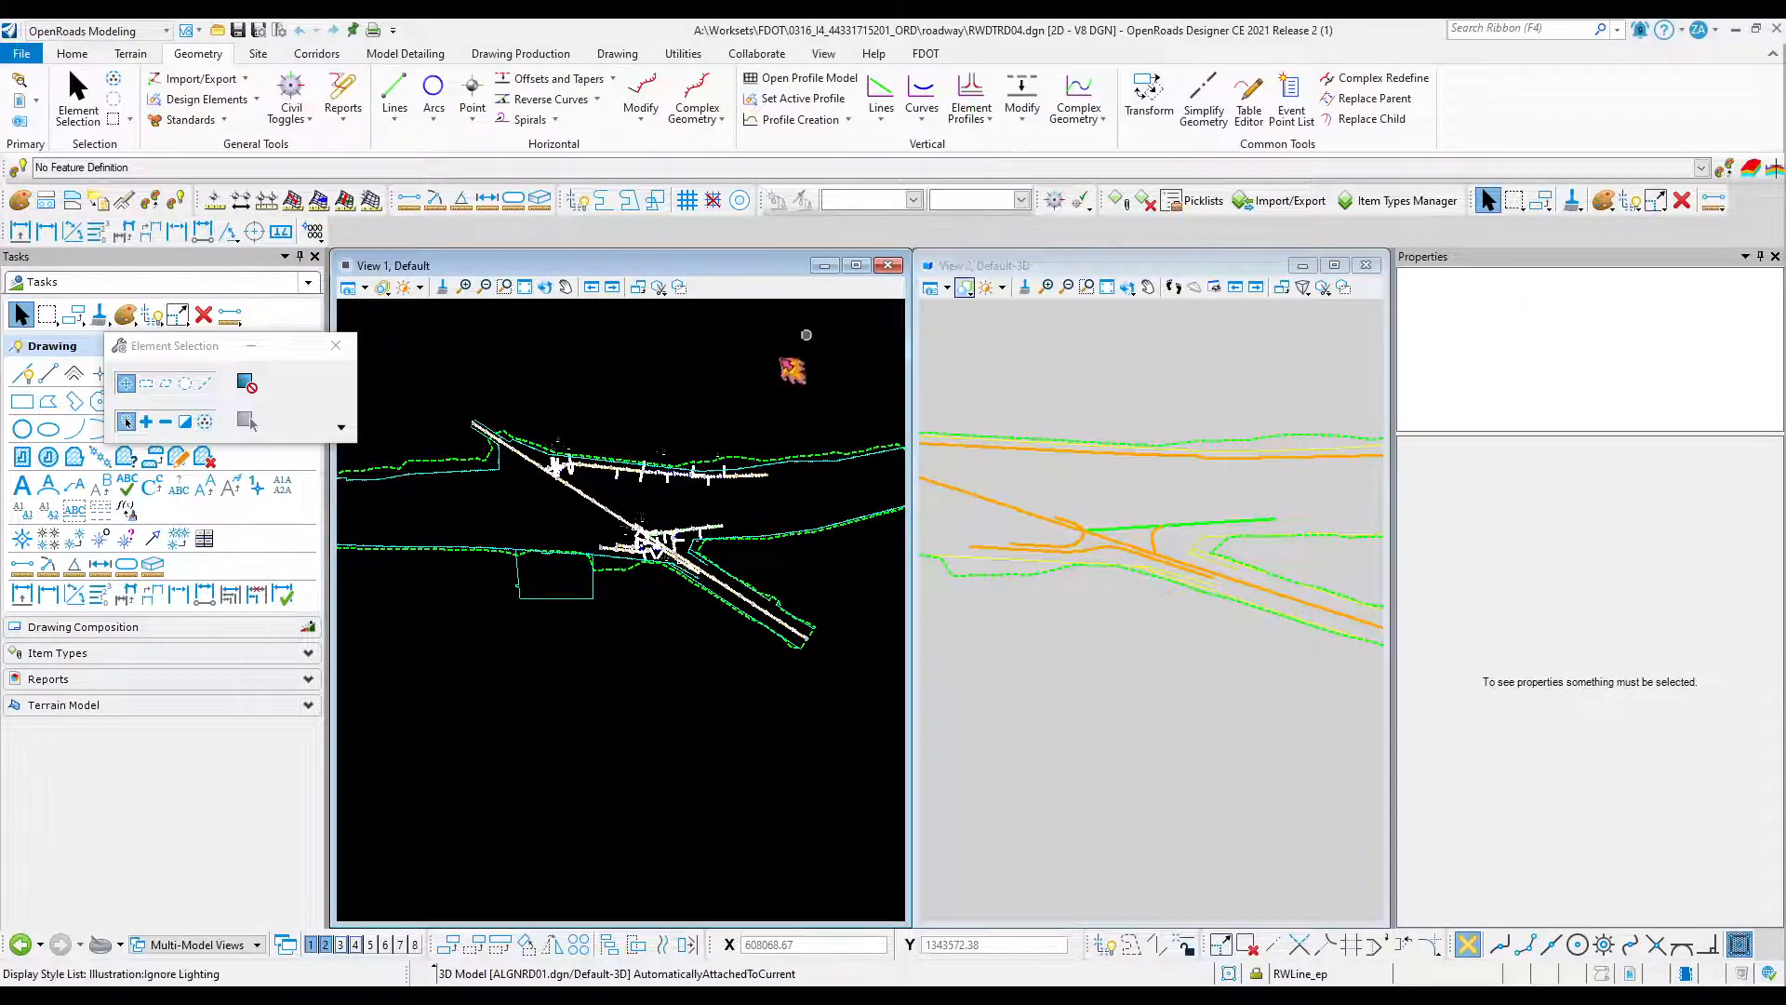
Start opening a dynamic cross section view and choose the SR566 baseline in the 2D view as its alignment.
scroll(649, 567, up, 7)
scroll(536, 455, down, 4)
scroll(640, 512, up, 2)
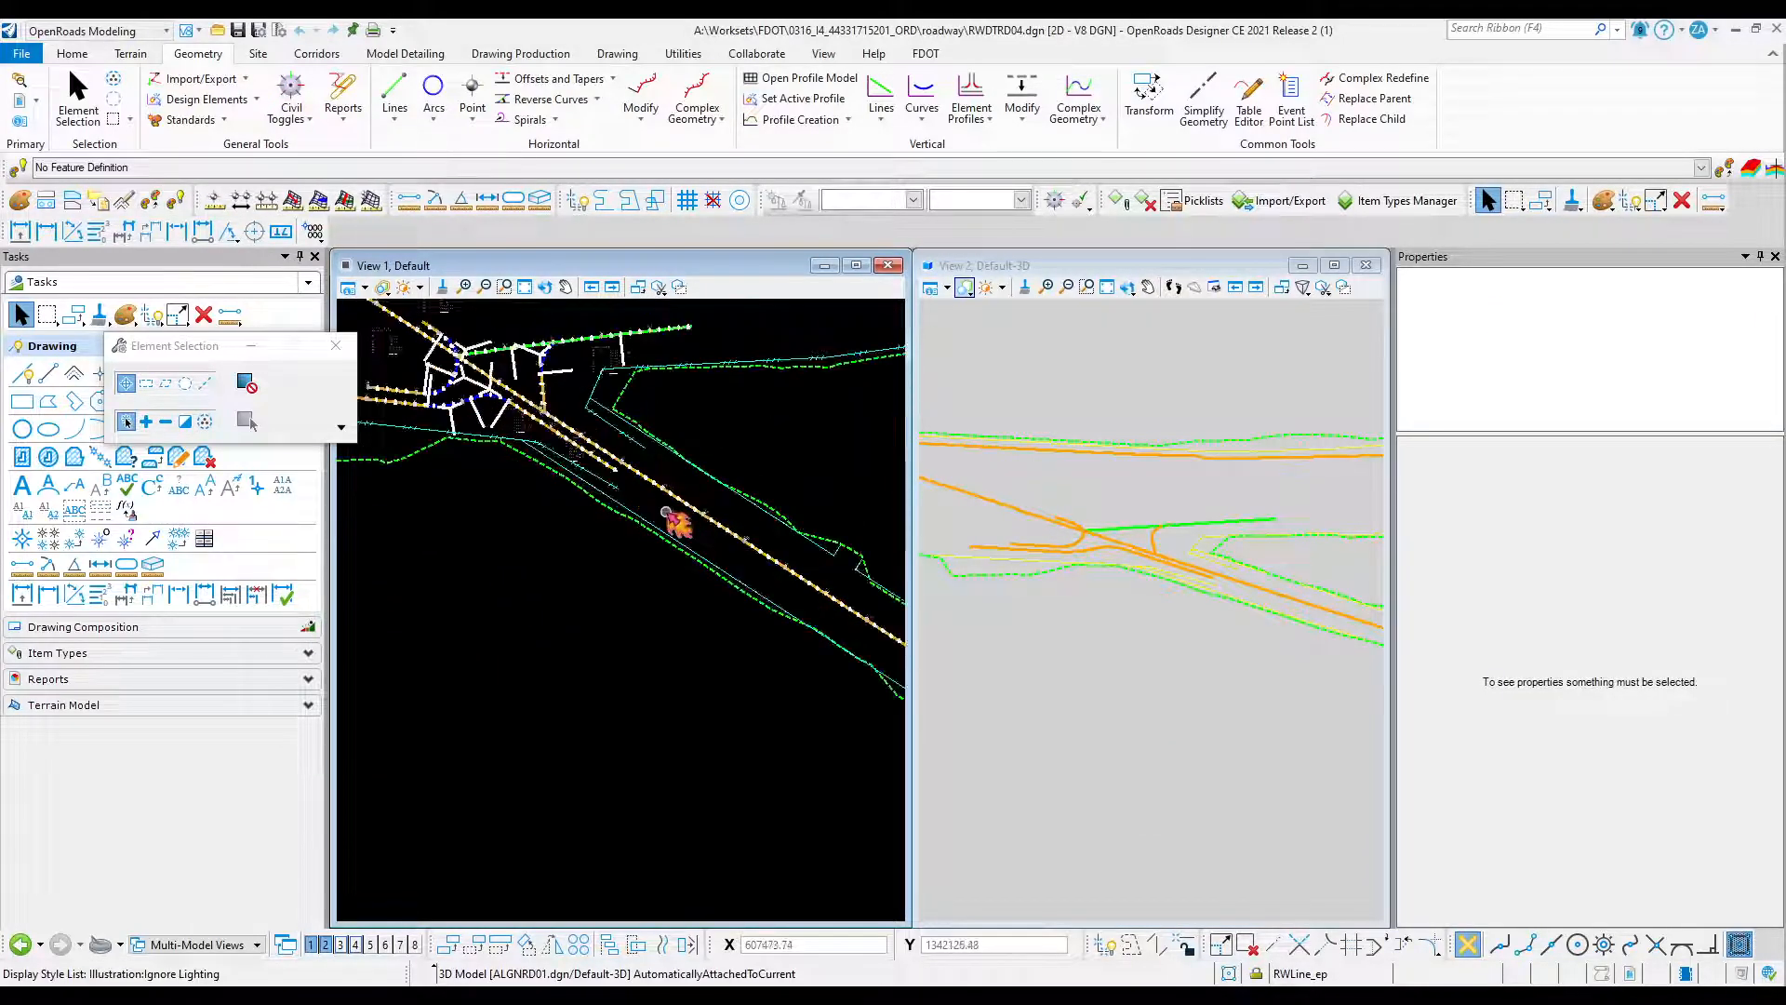
click(316, 53)
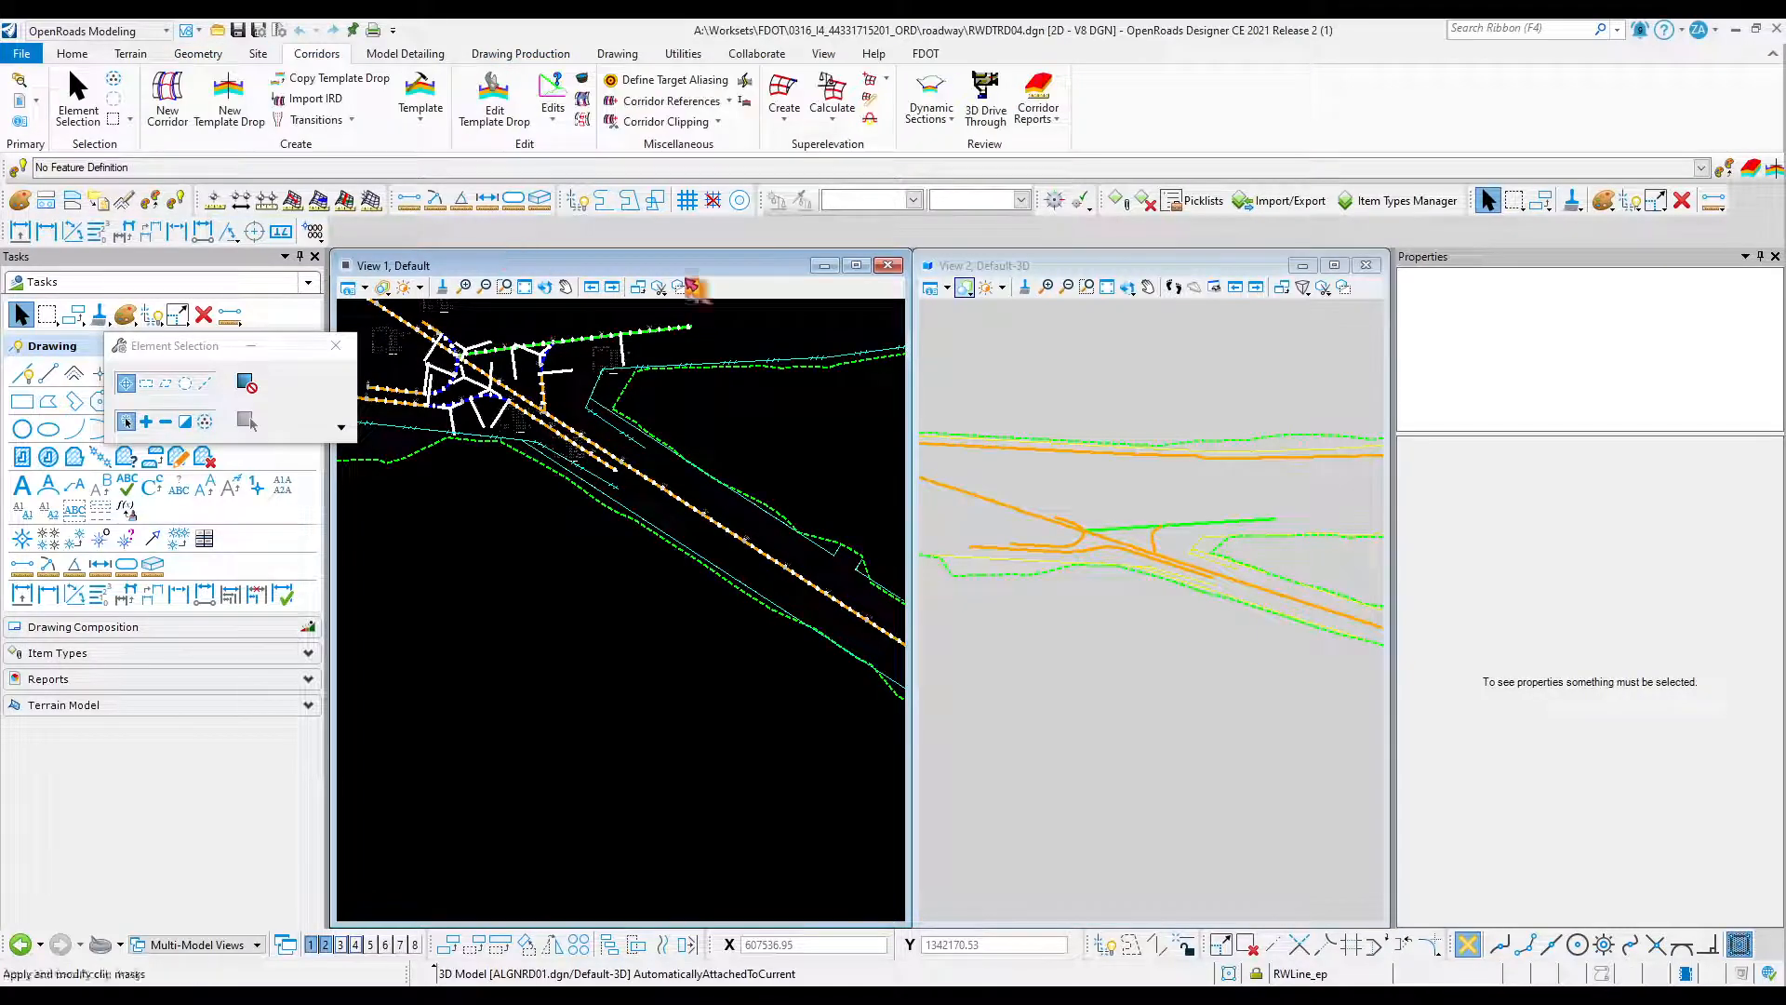
click(944, 124)
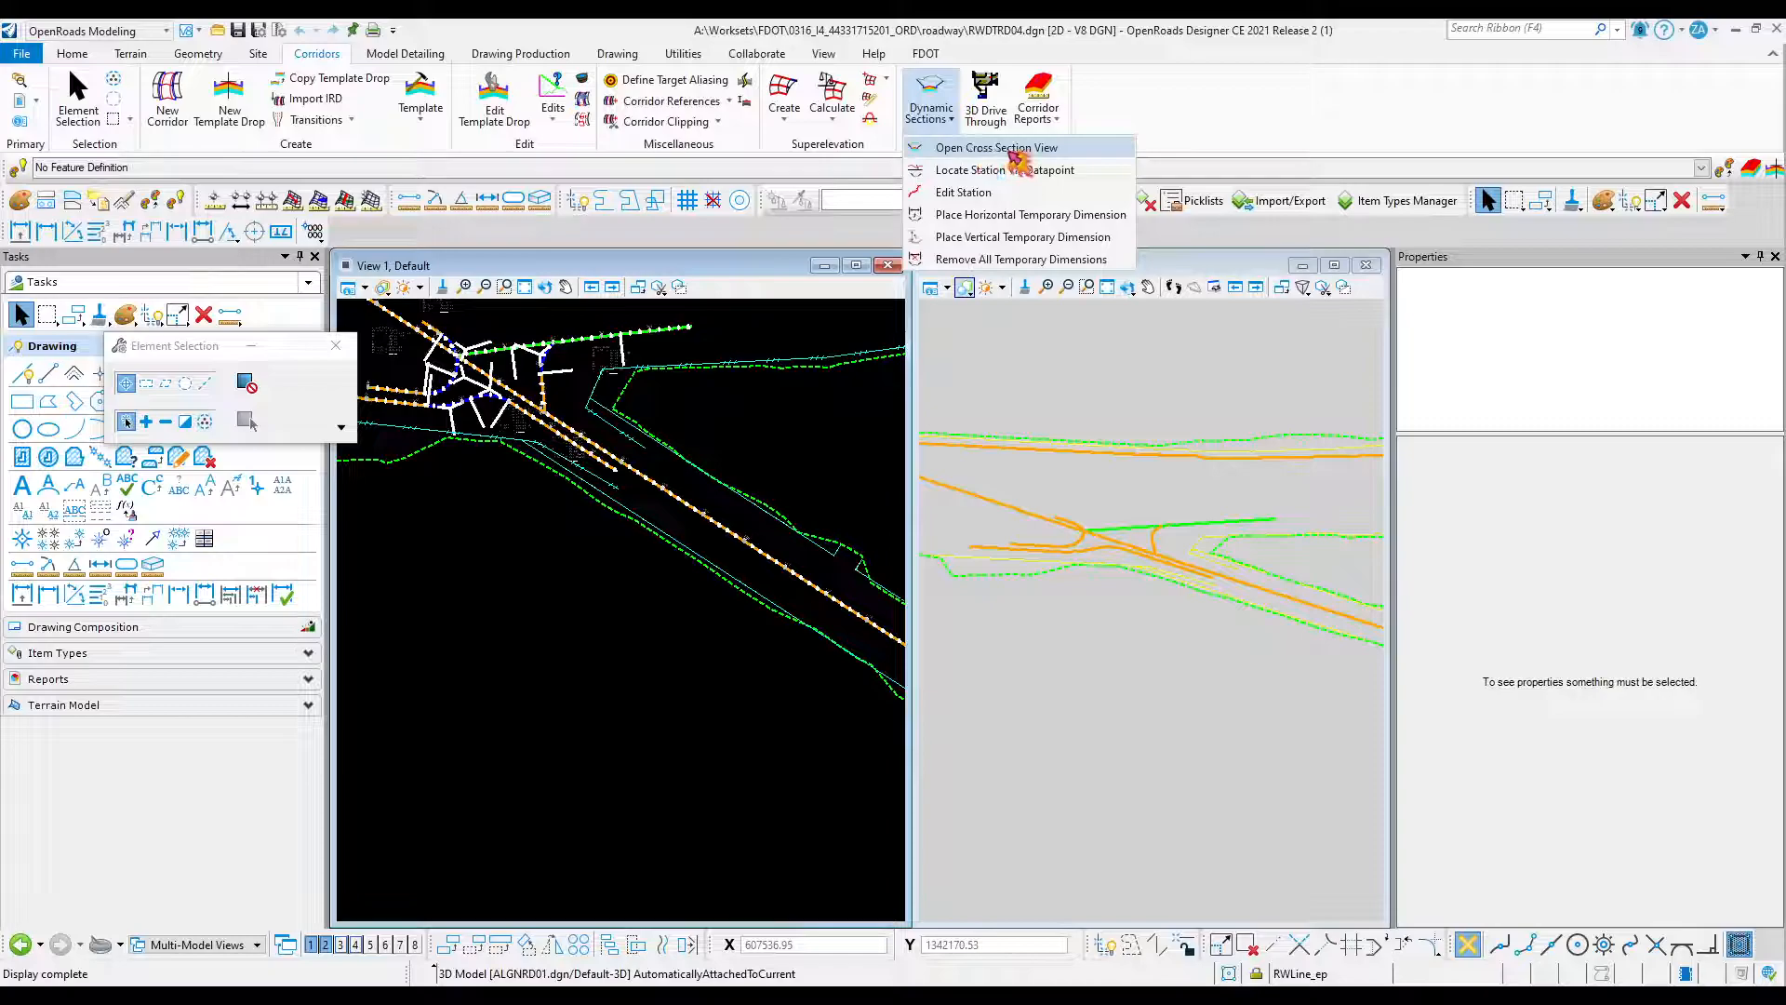
click(997, 148)
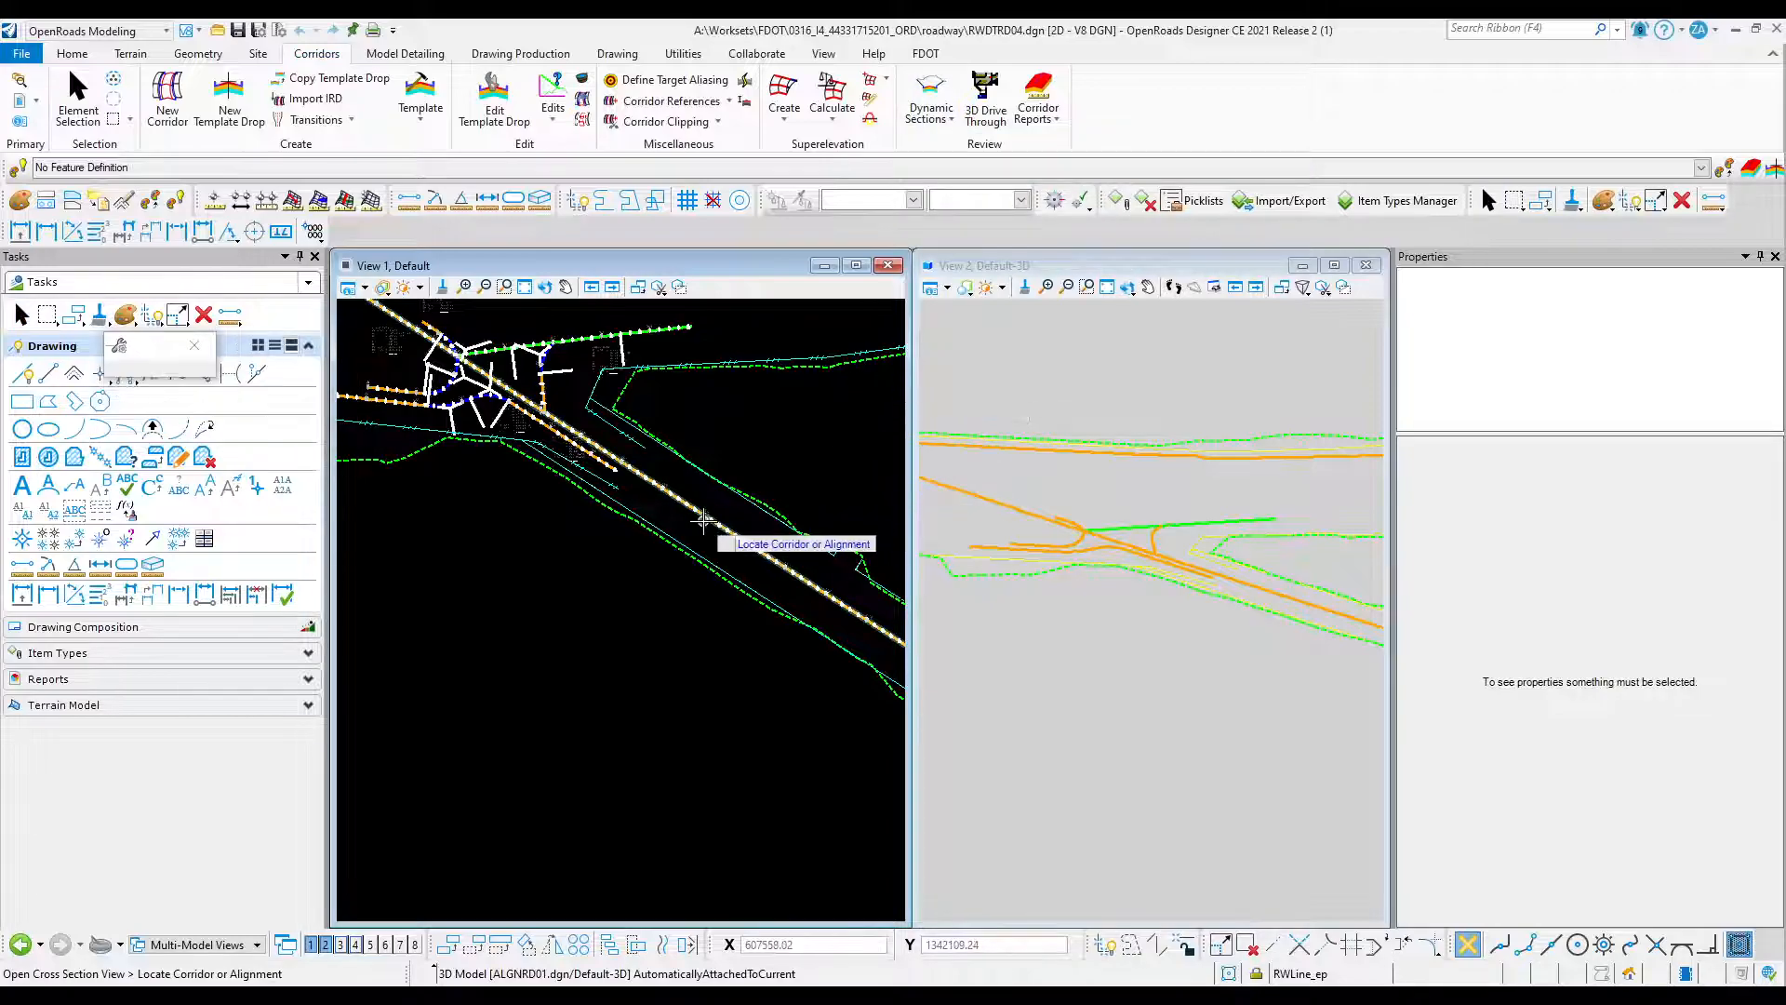
scroll(712, 516, up, 1)
scroll(709, 510, up, 3)
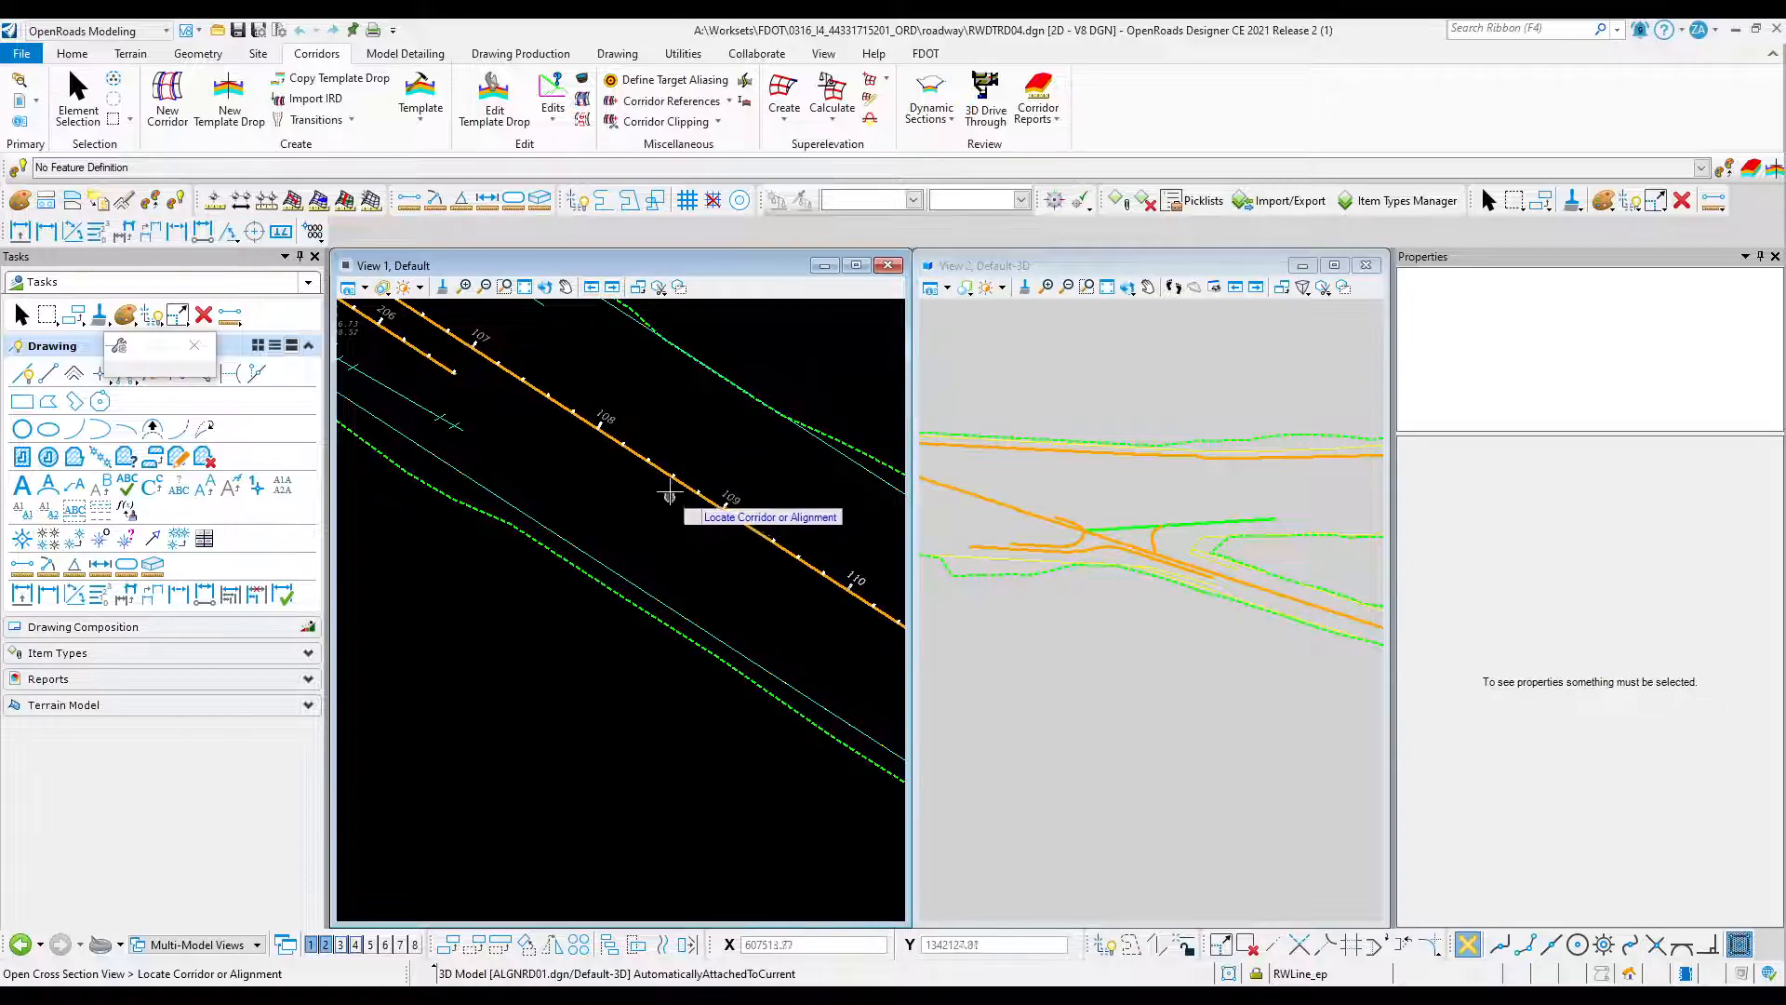
scroll(730, 600, down, 2)
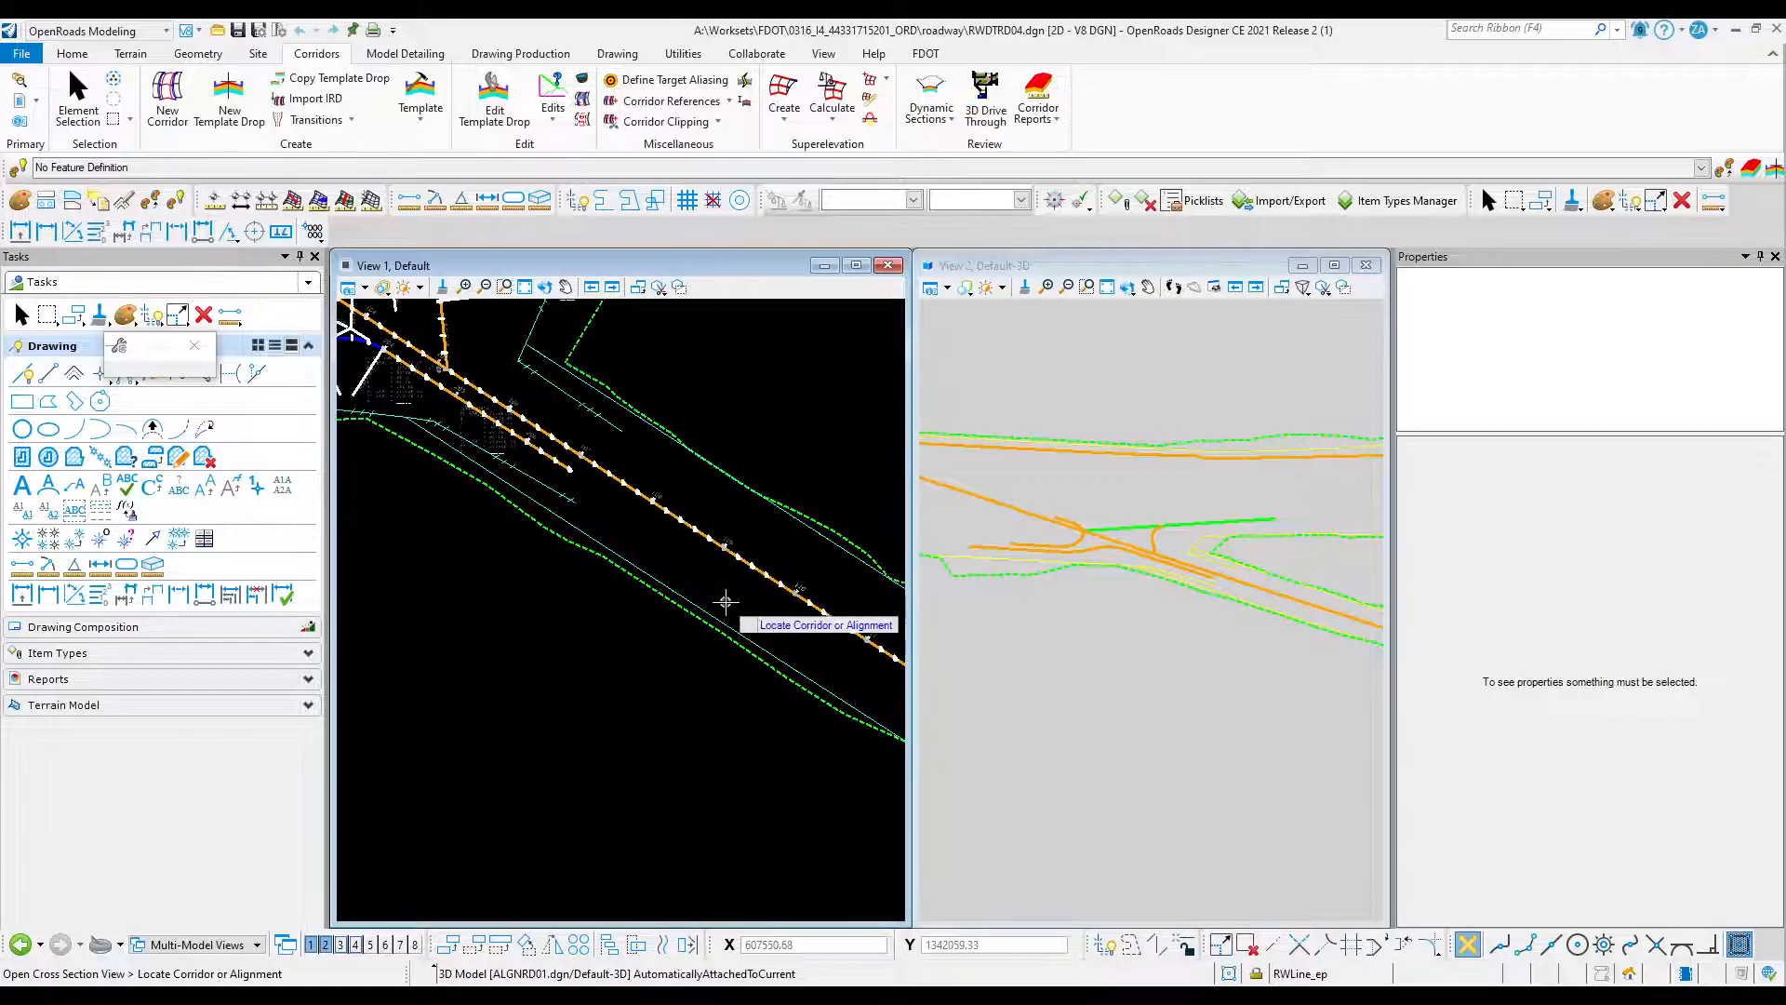
scroll(426, 381, up, 2)
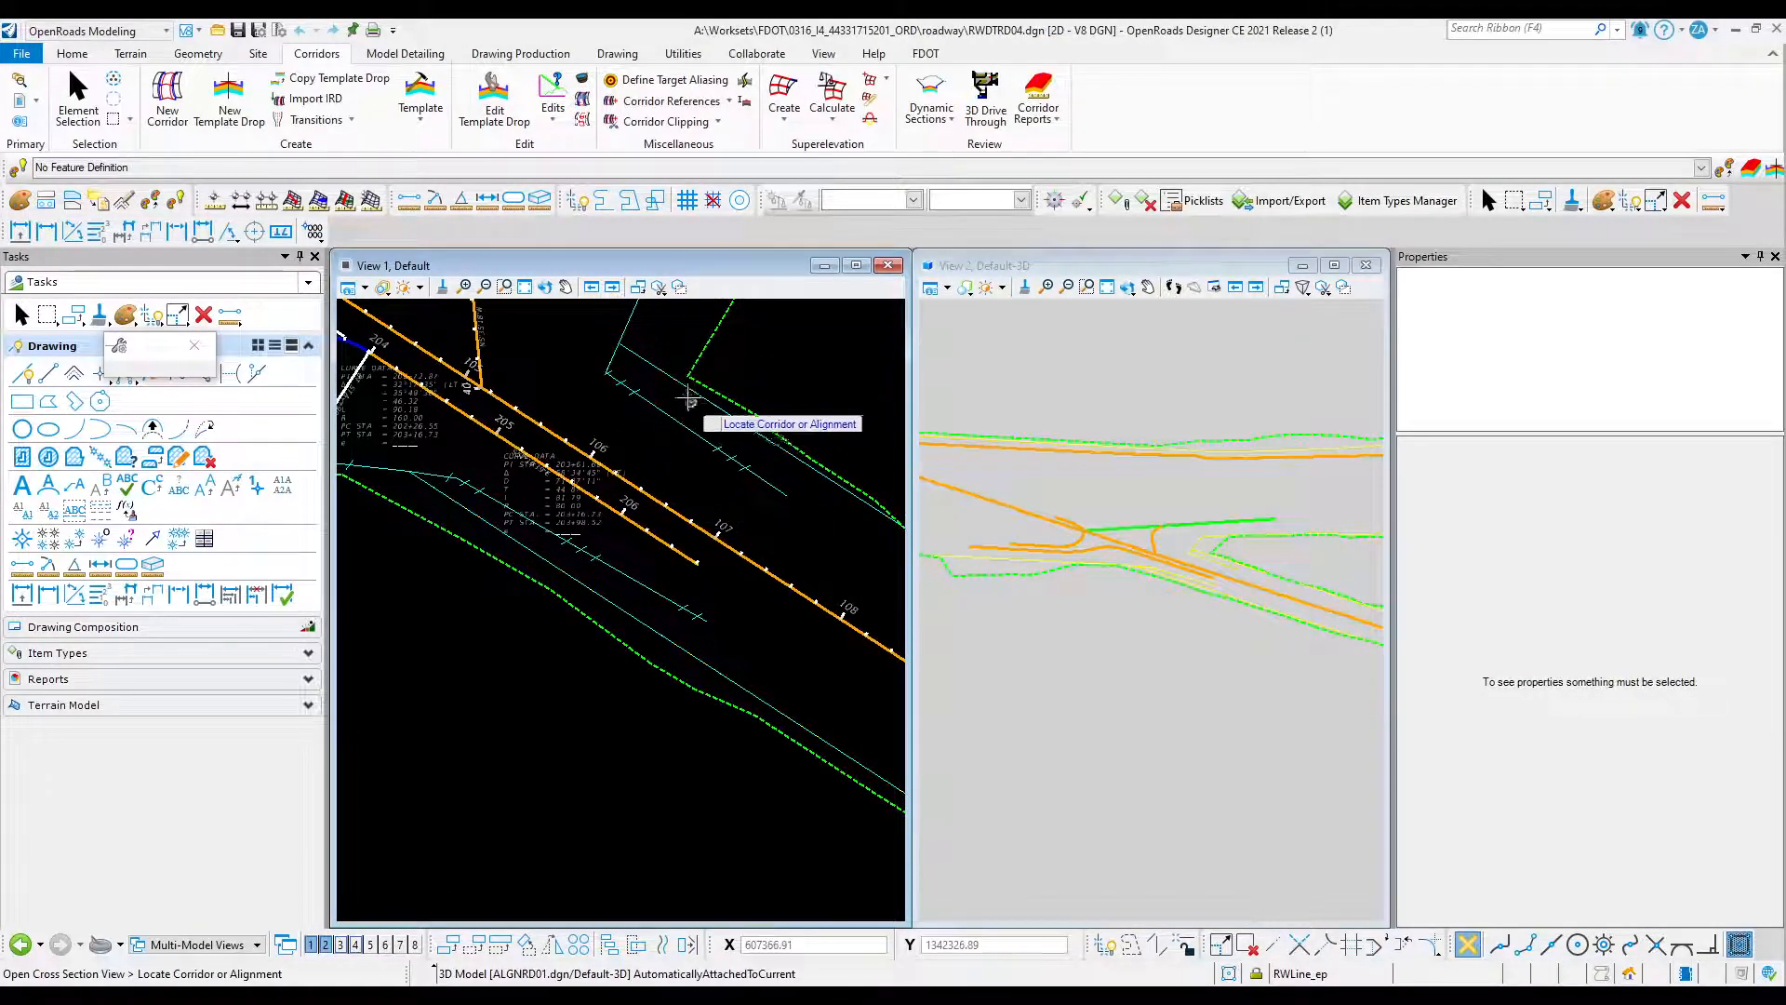
click(672, 507)
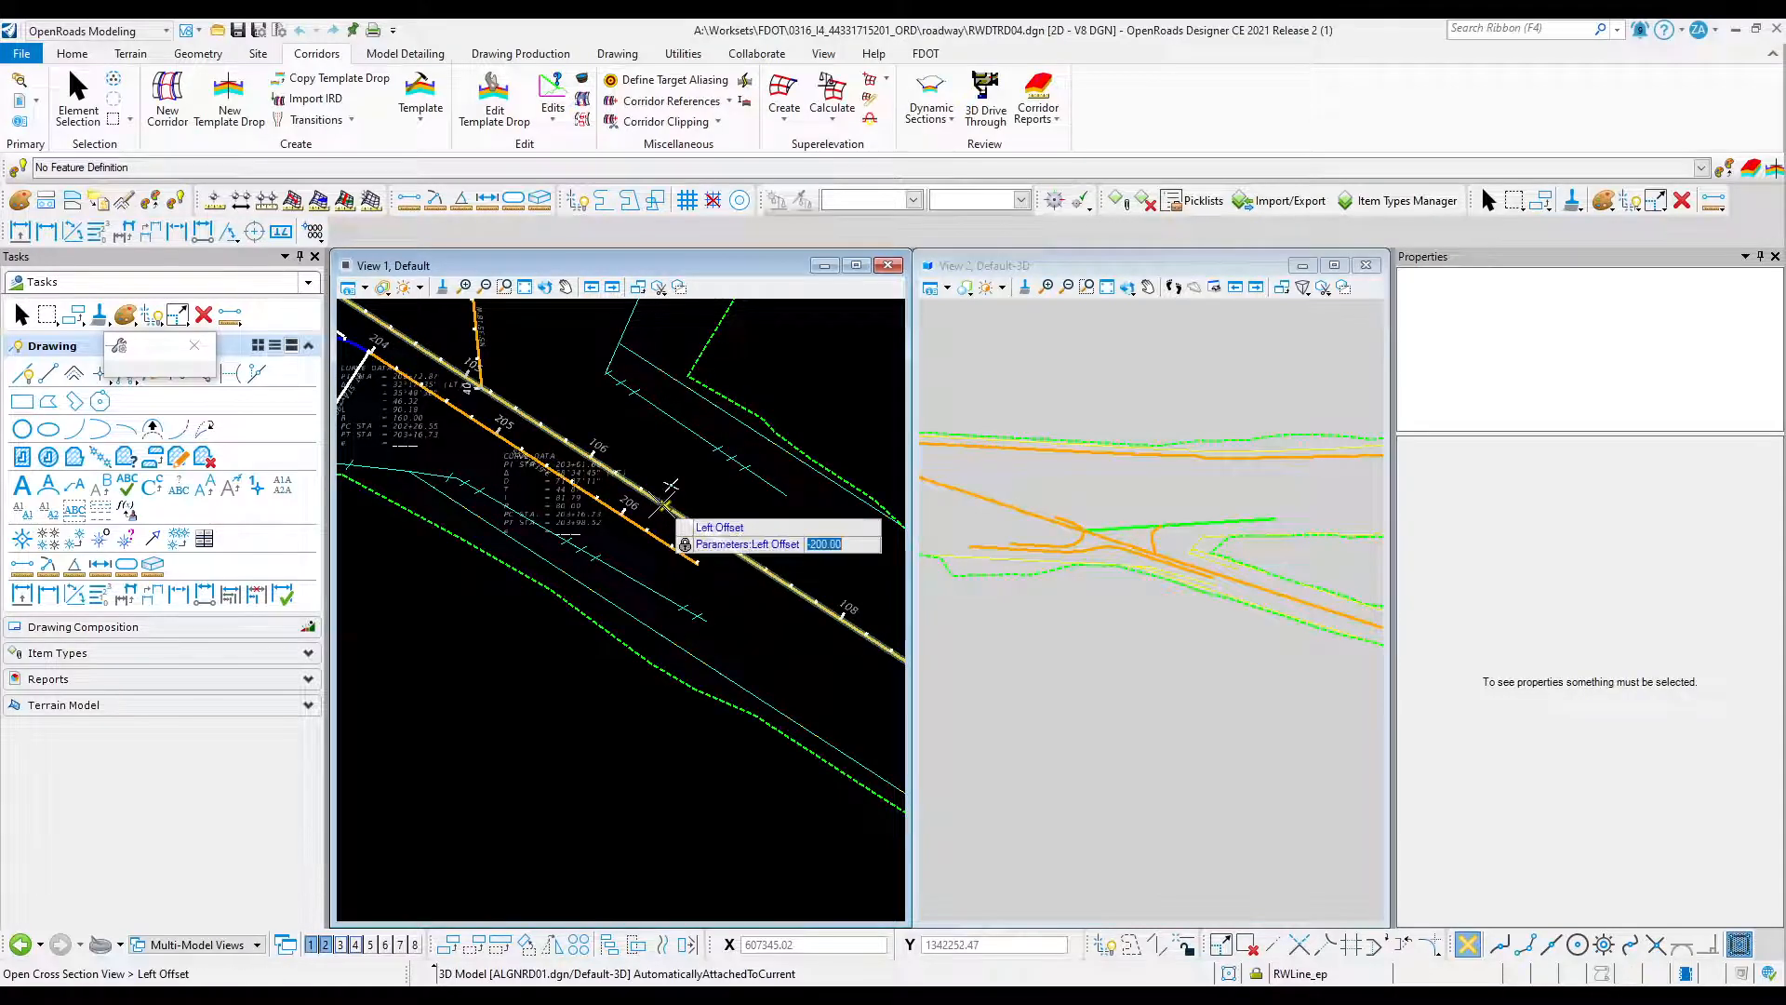
Accept offsets of -200 and 200, station 105+94.13 and a 50 interval, and show the cross section in View 5.
scroll(679, 480, down, 5)
click(729, 446)
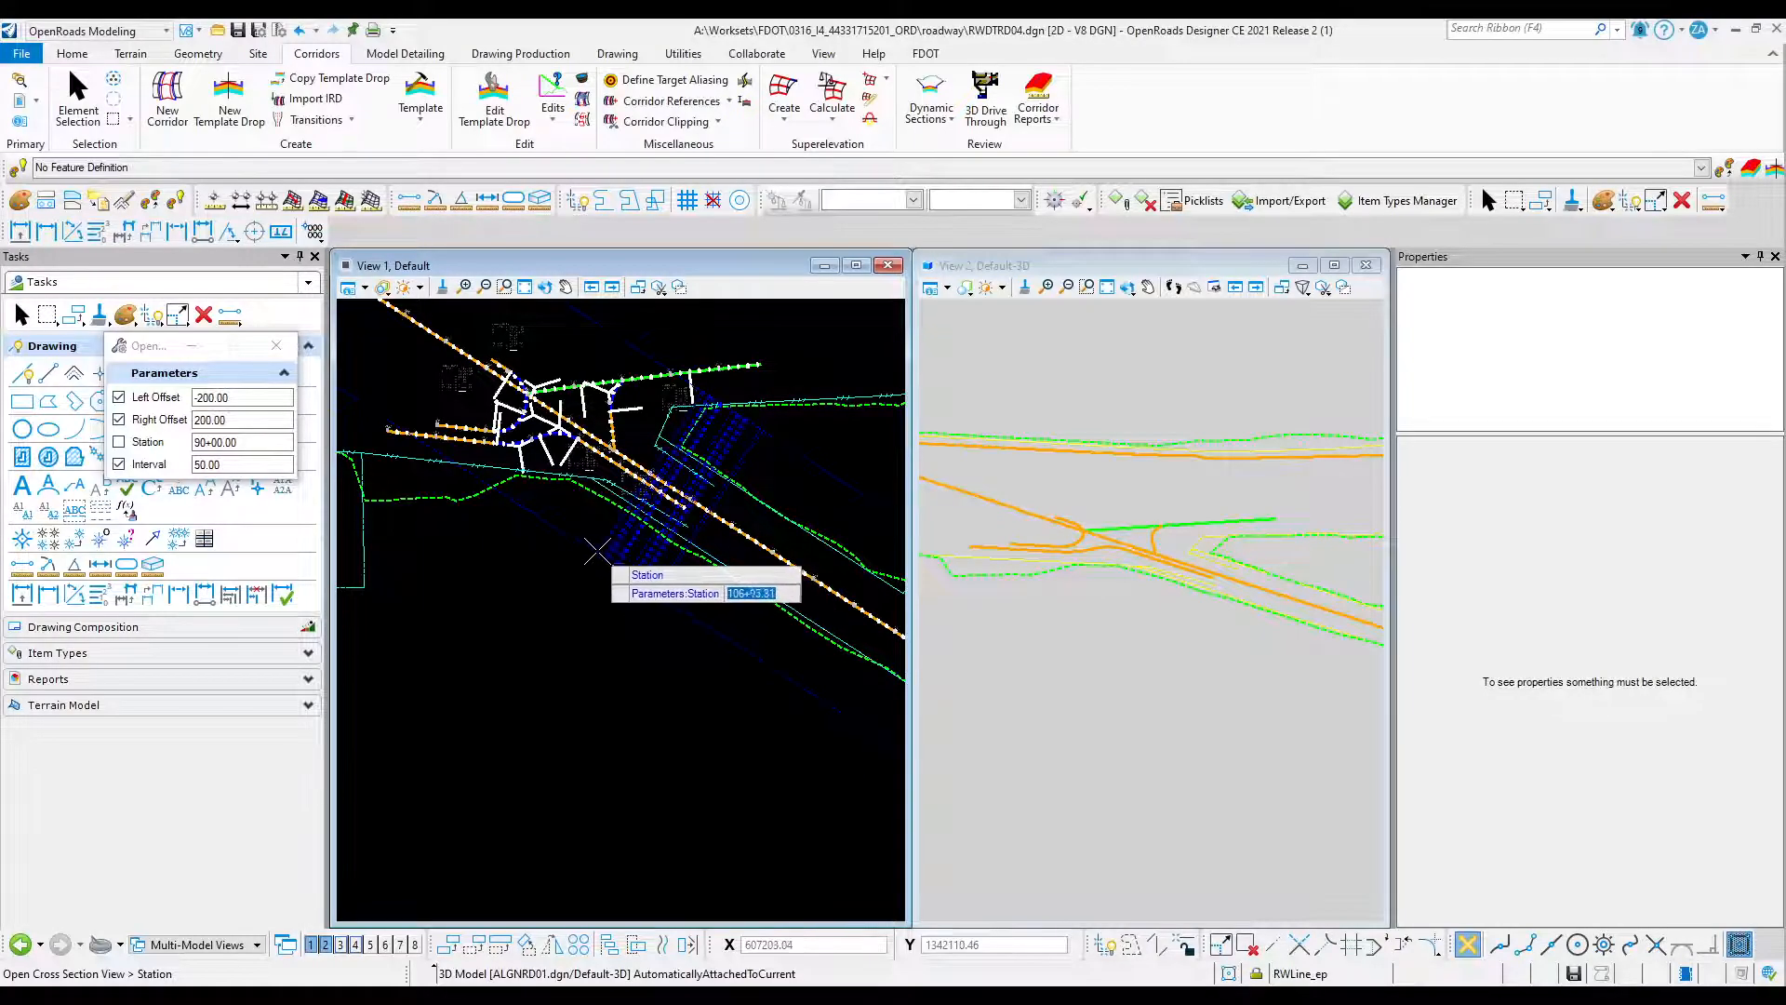
click(596, 551)
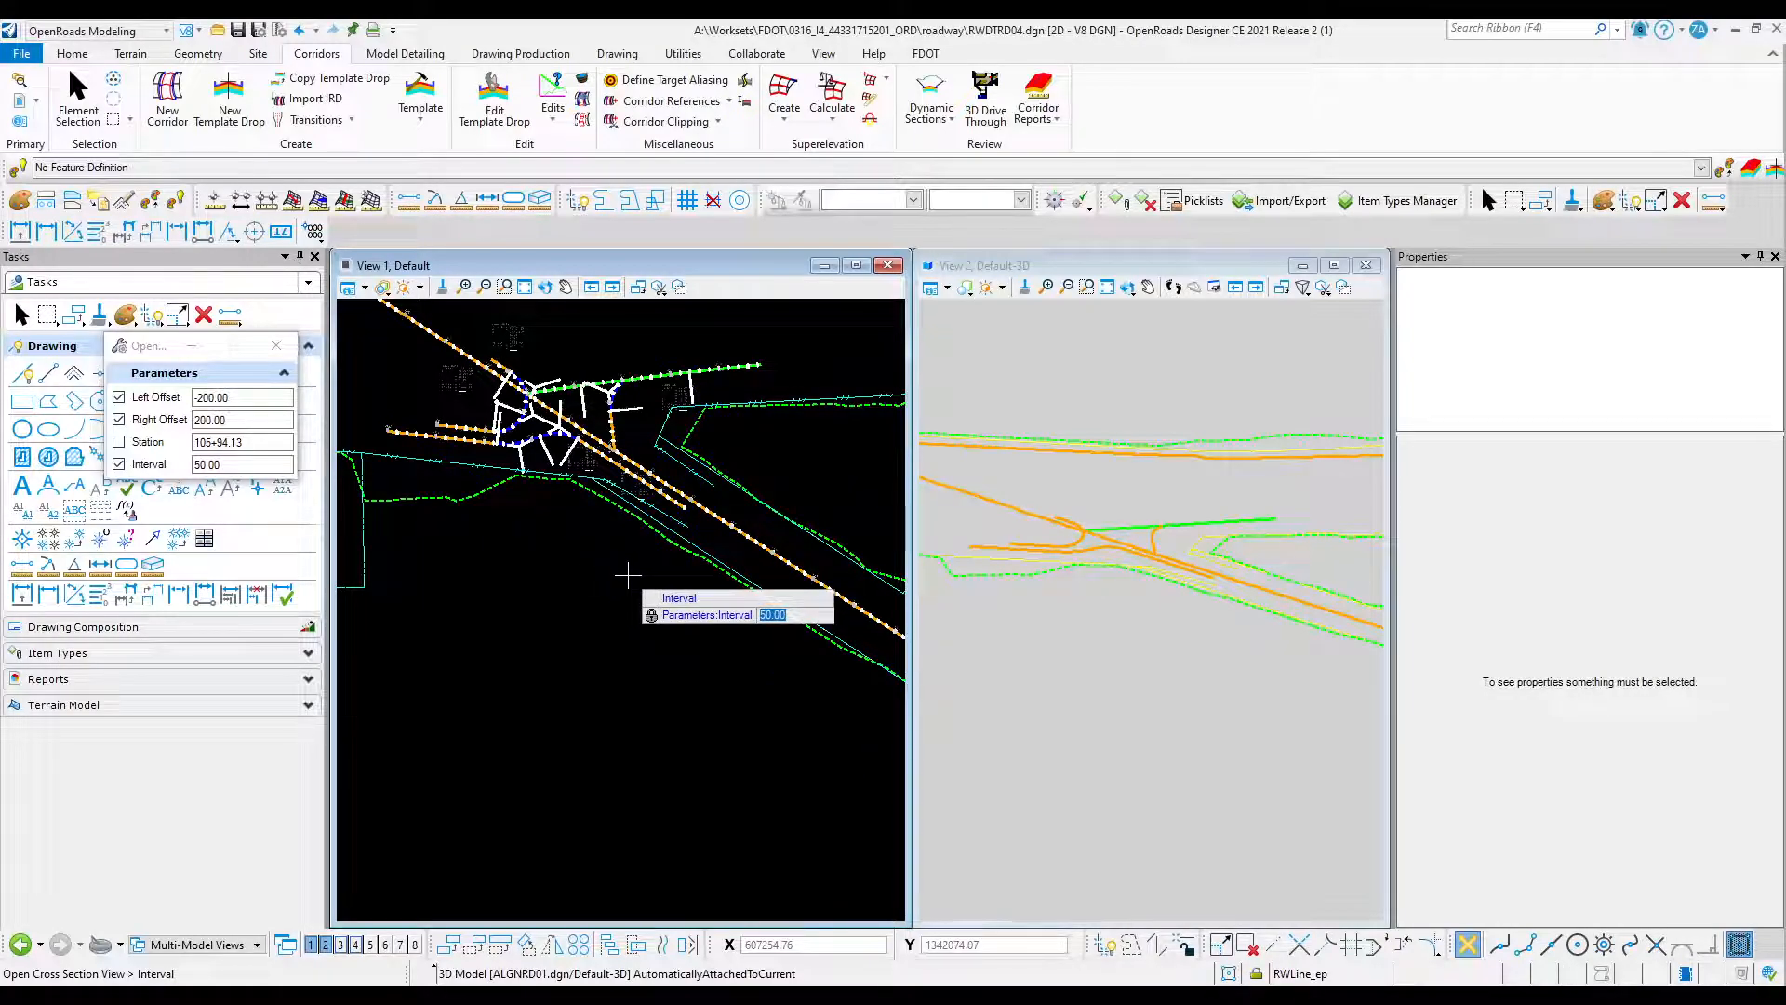
click(626, 568)
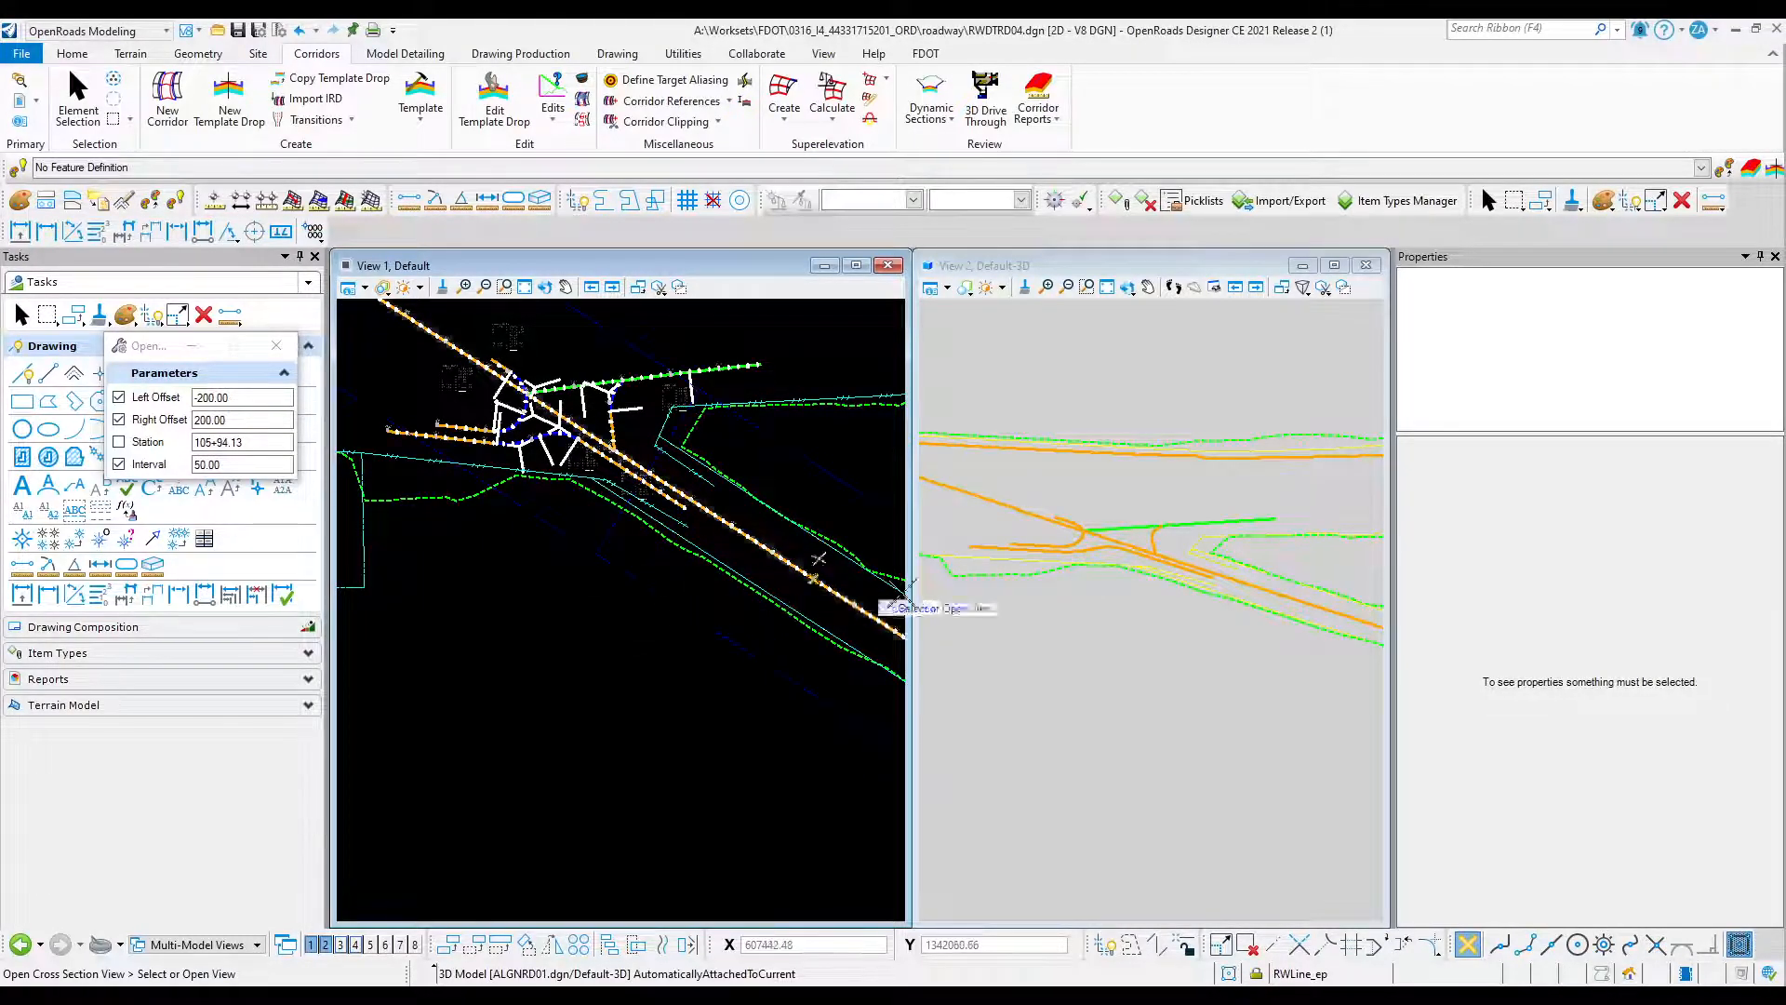
click(370, 944)
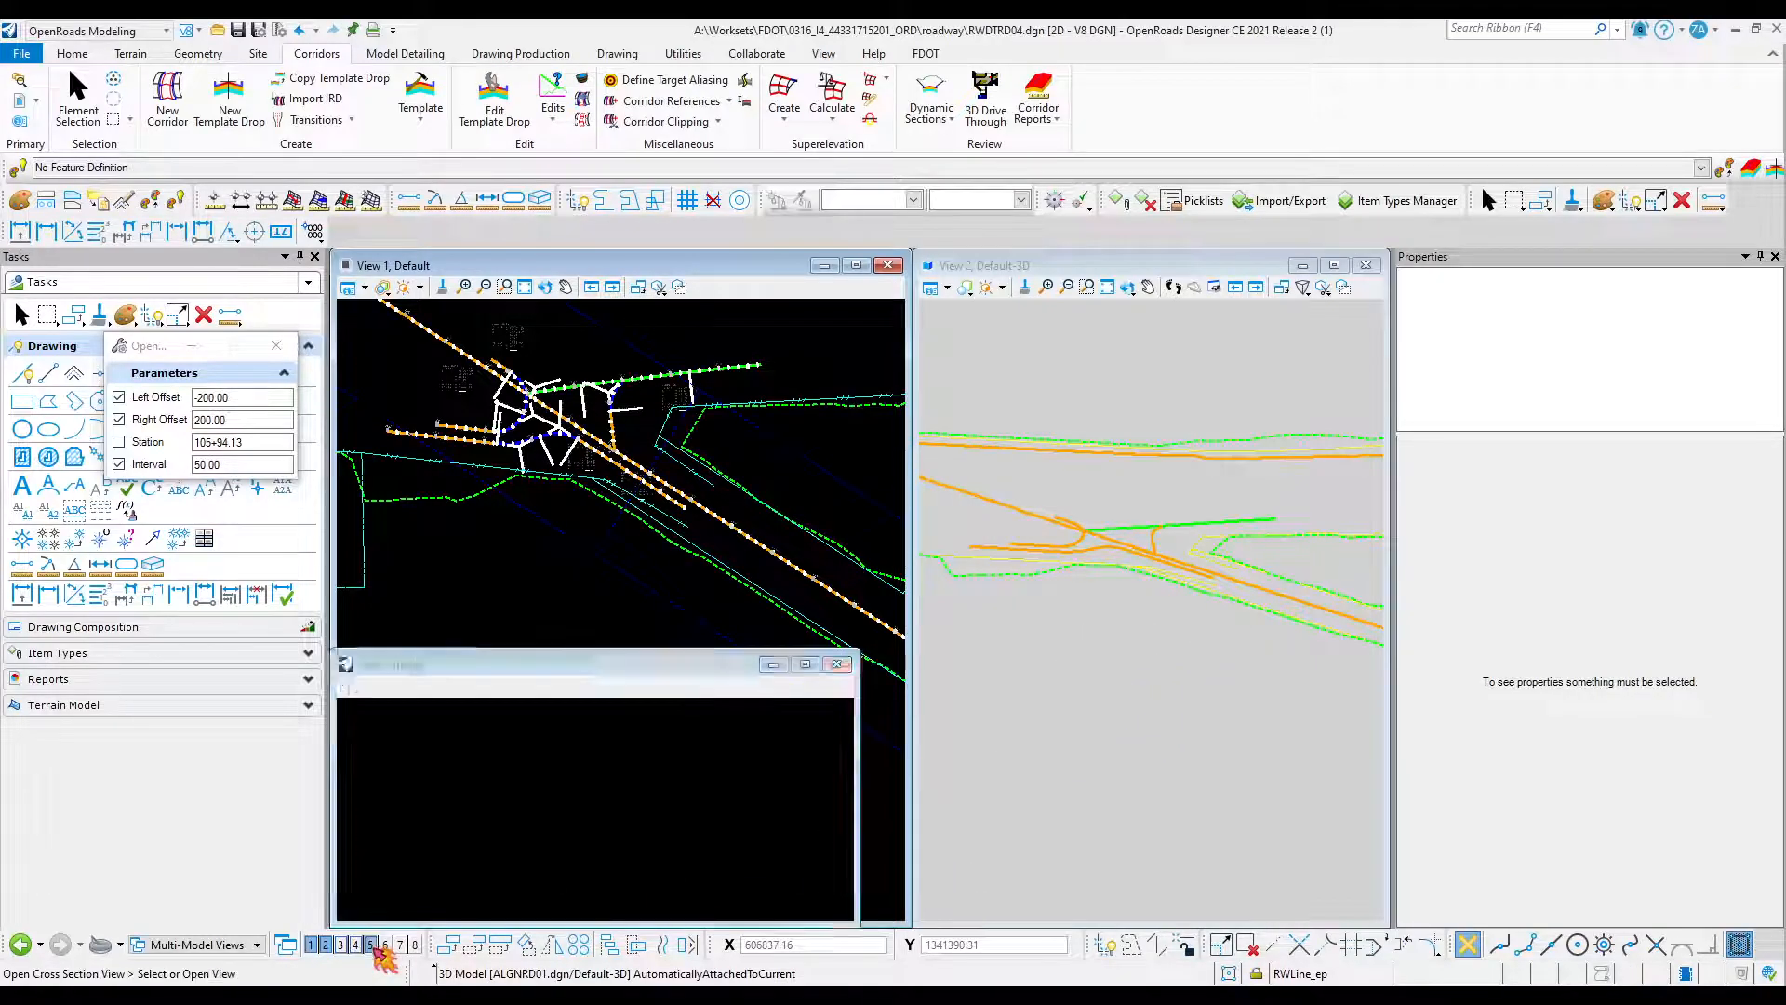
click(613, 823)
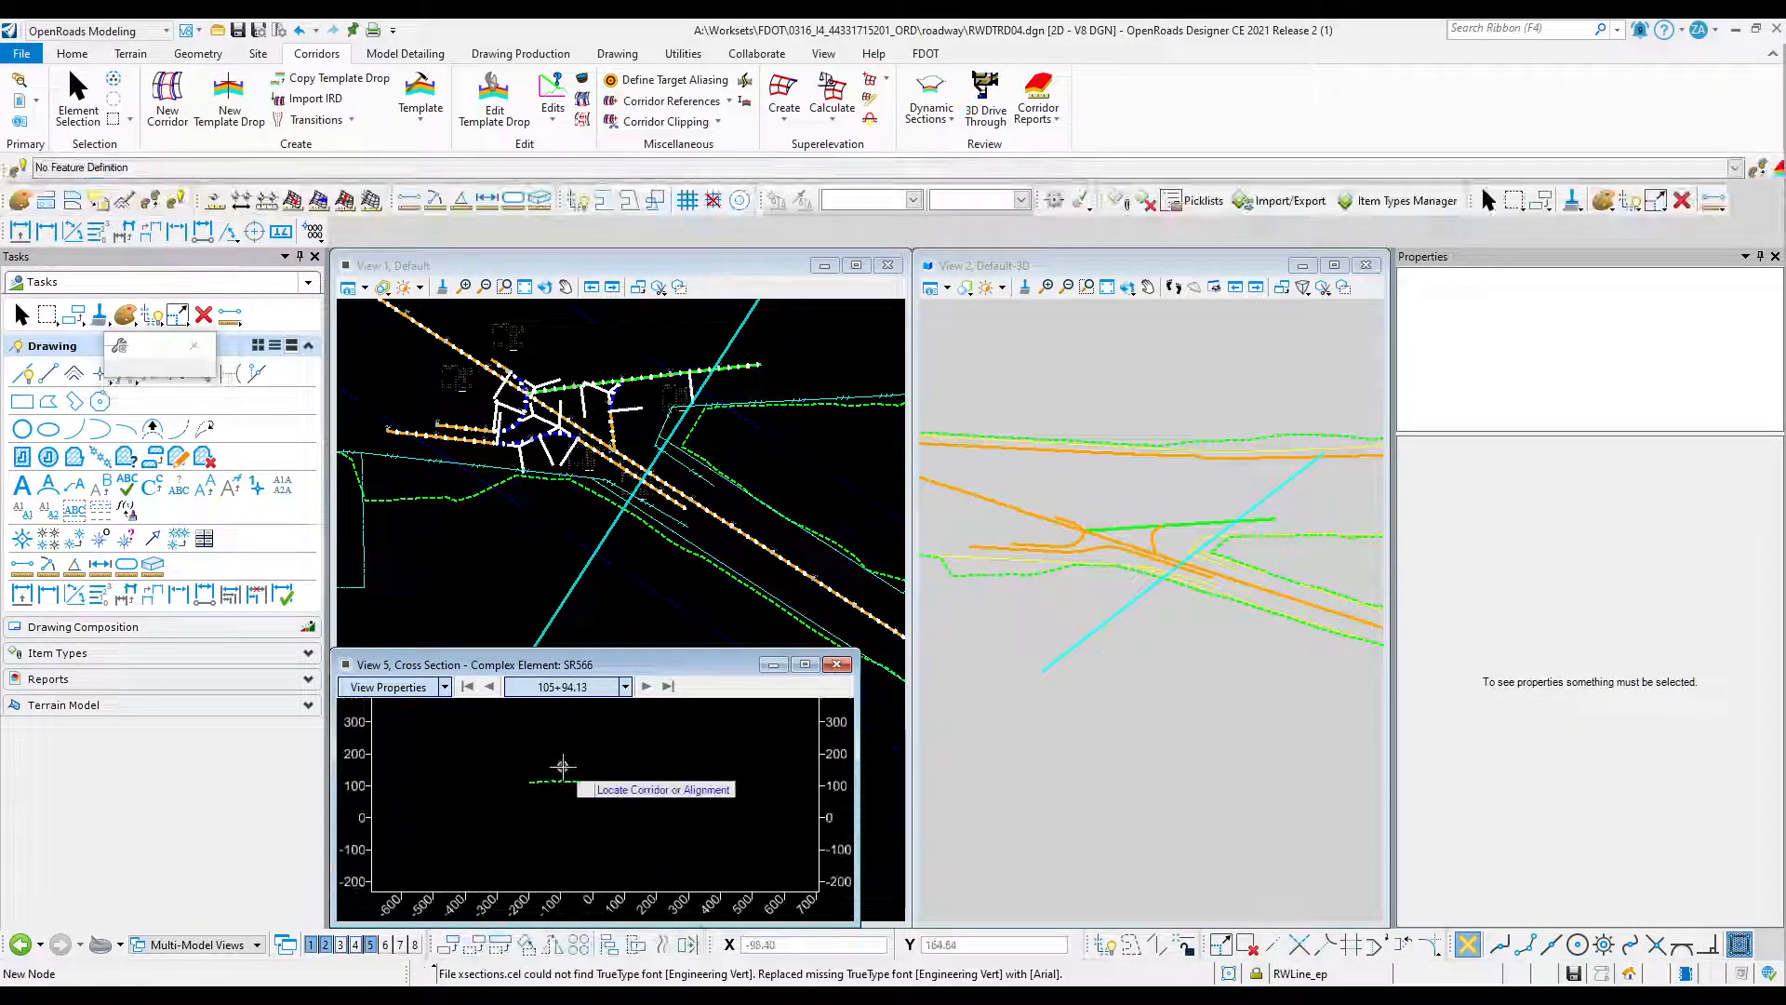
Examine the cross section at station 105+94.13 against its cut location in the plan view and leave the command.
scroll(558, 778, down, 5)
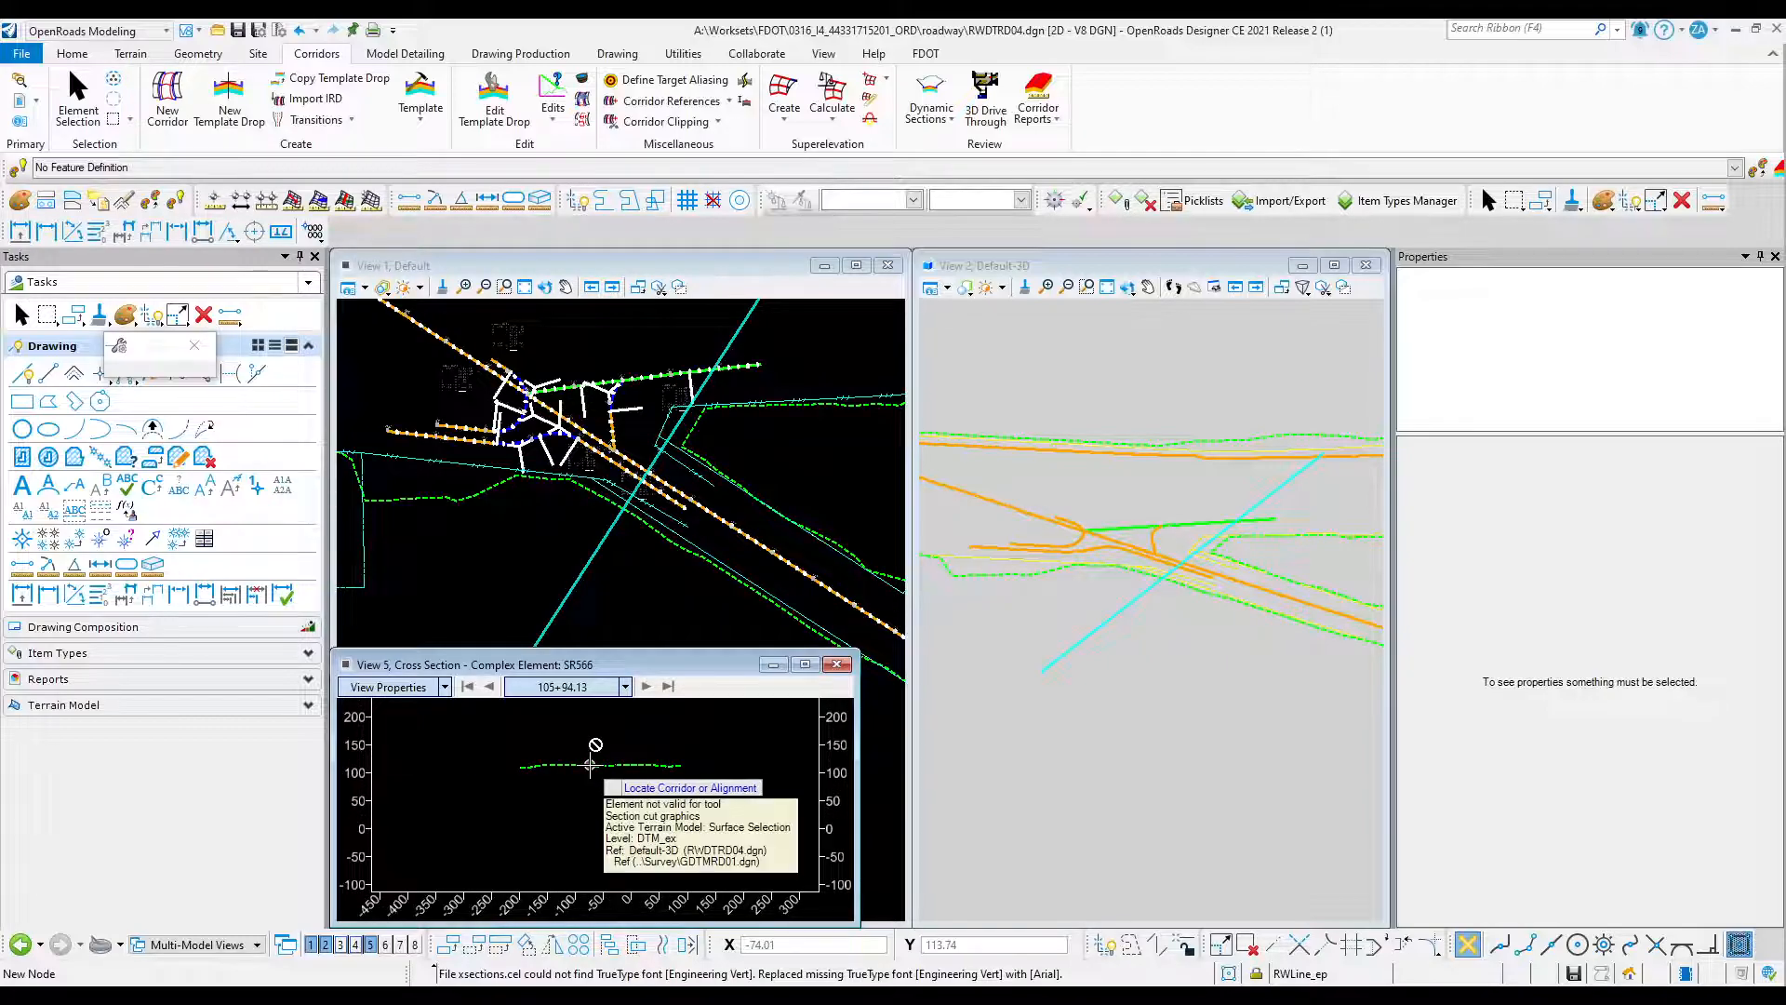
scroll(590, 765, up, 5)
scroll(656, 493, down, 3)
scroll(656, 493, up, 3)
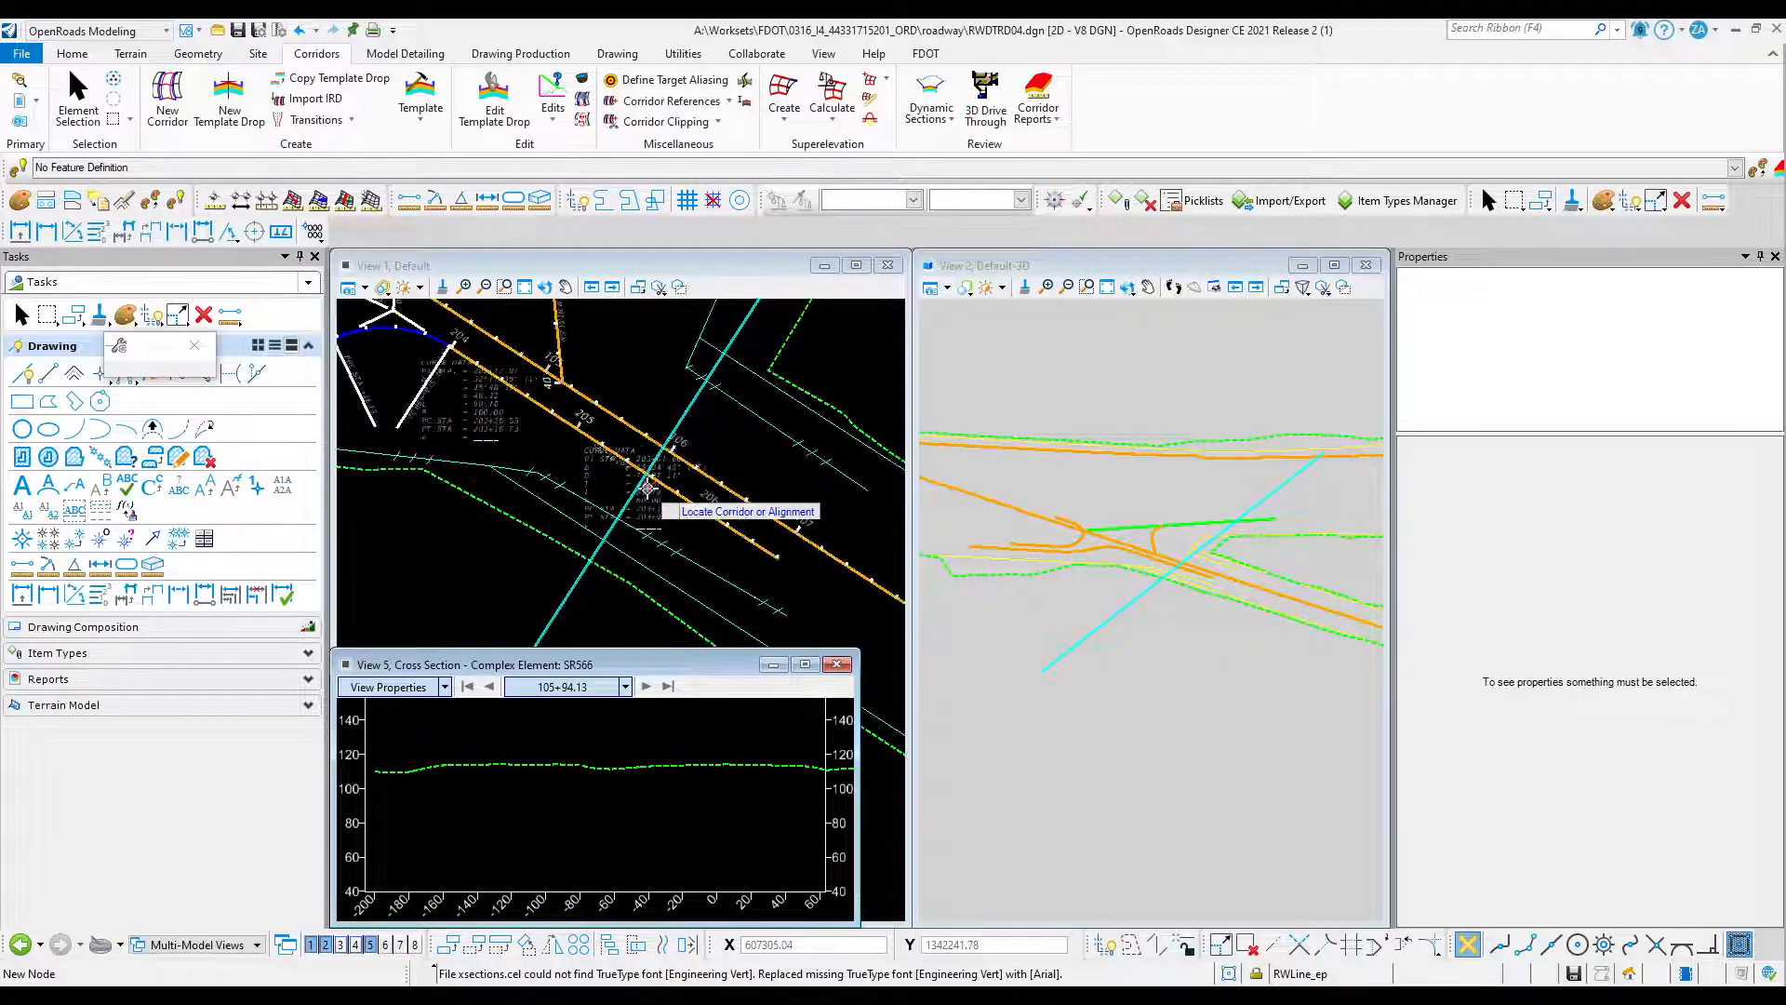
scroll(642, 426, up, 3)
scroll(642, 426, up, 2)
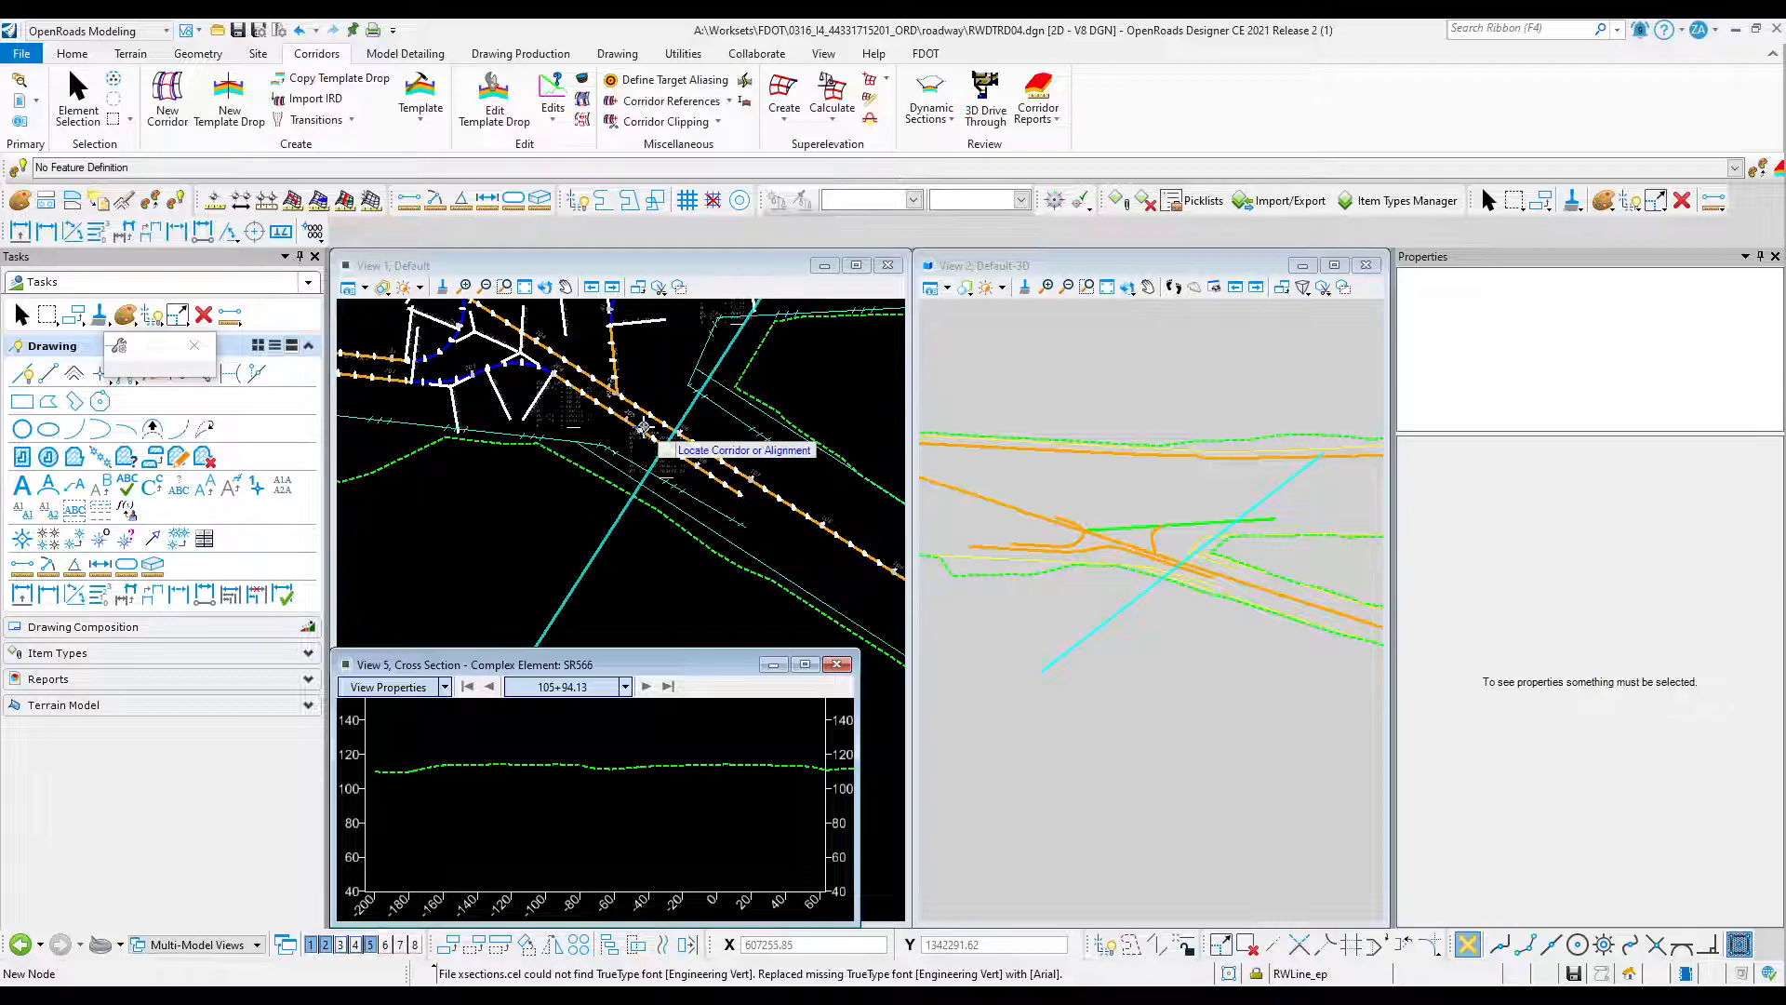
click(82, 110)
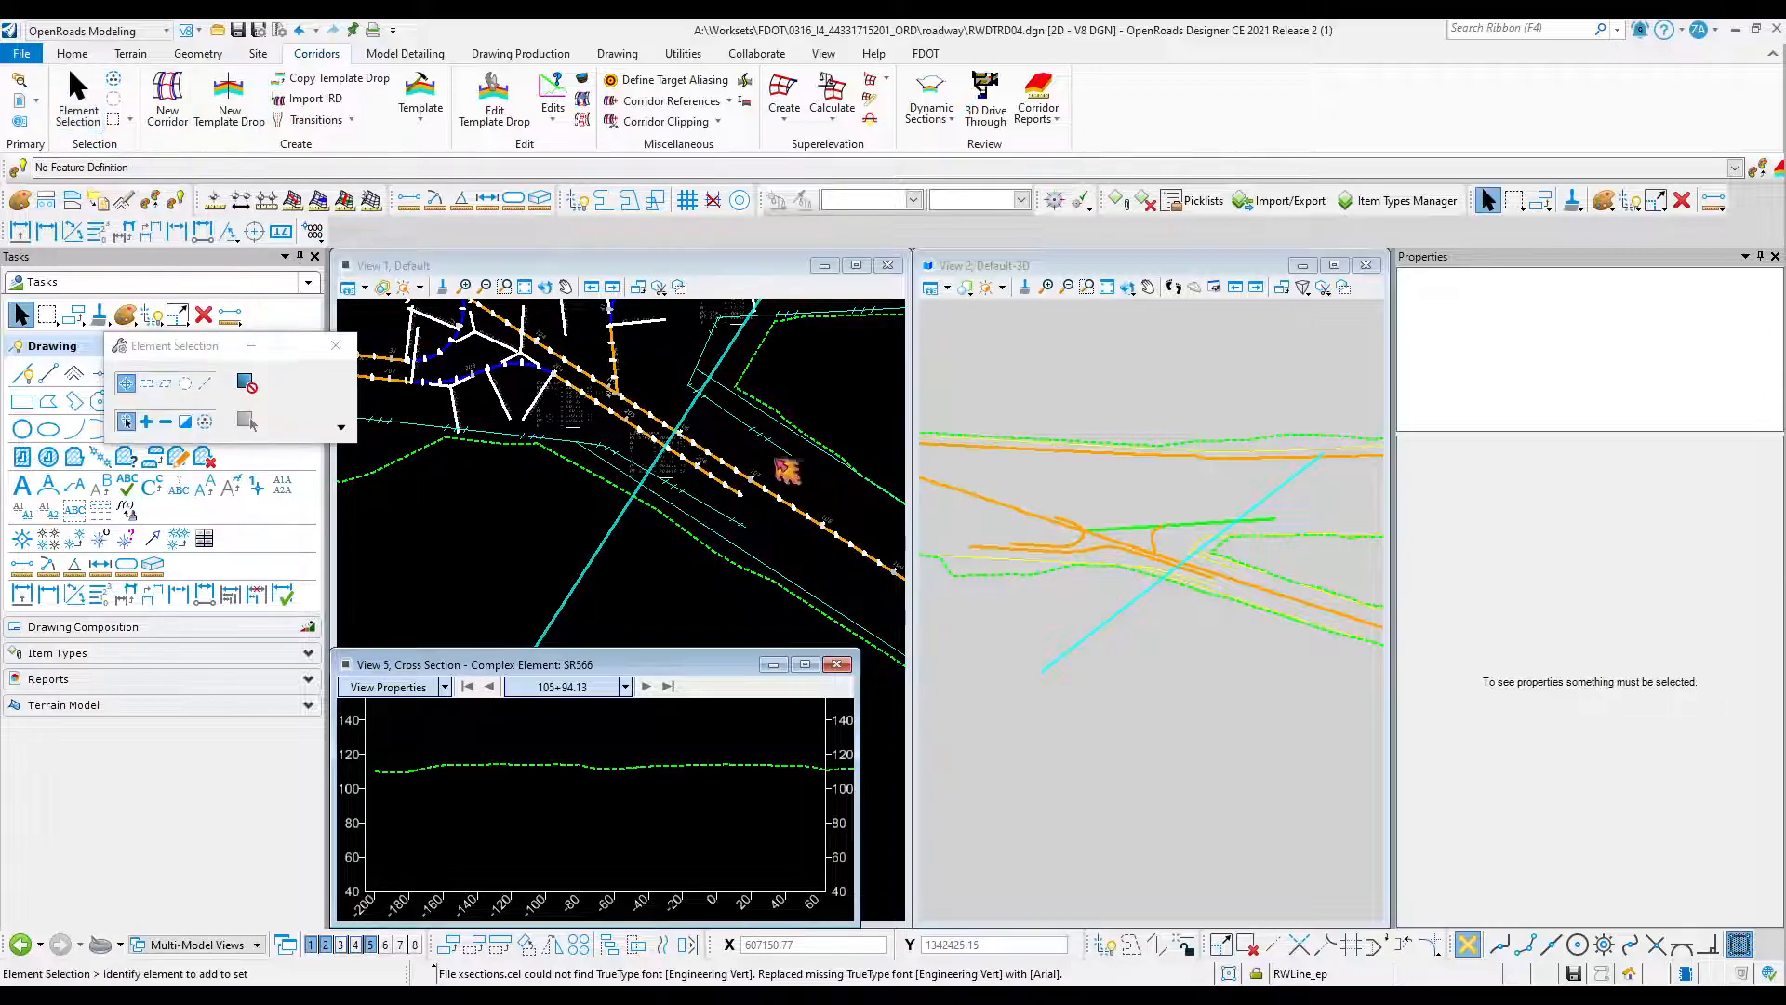
Open the profile model of the SR566 baseline in View 5 and select its surface profile to check it.
scroll(657, 419, up, 3)
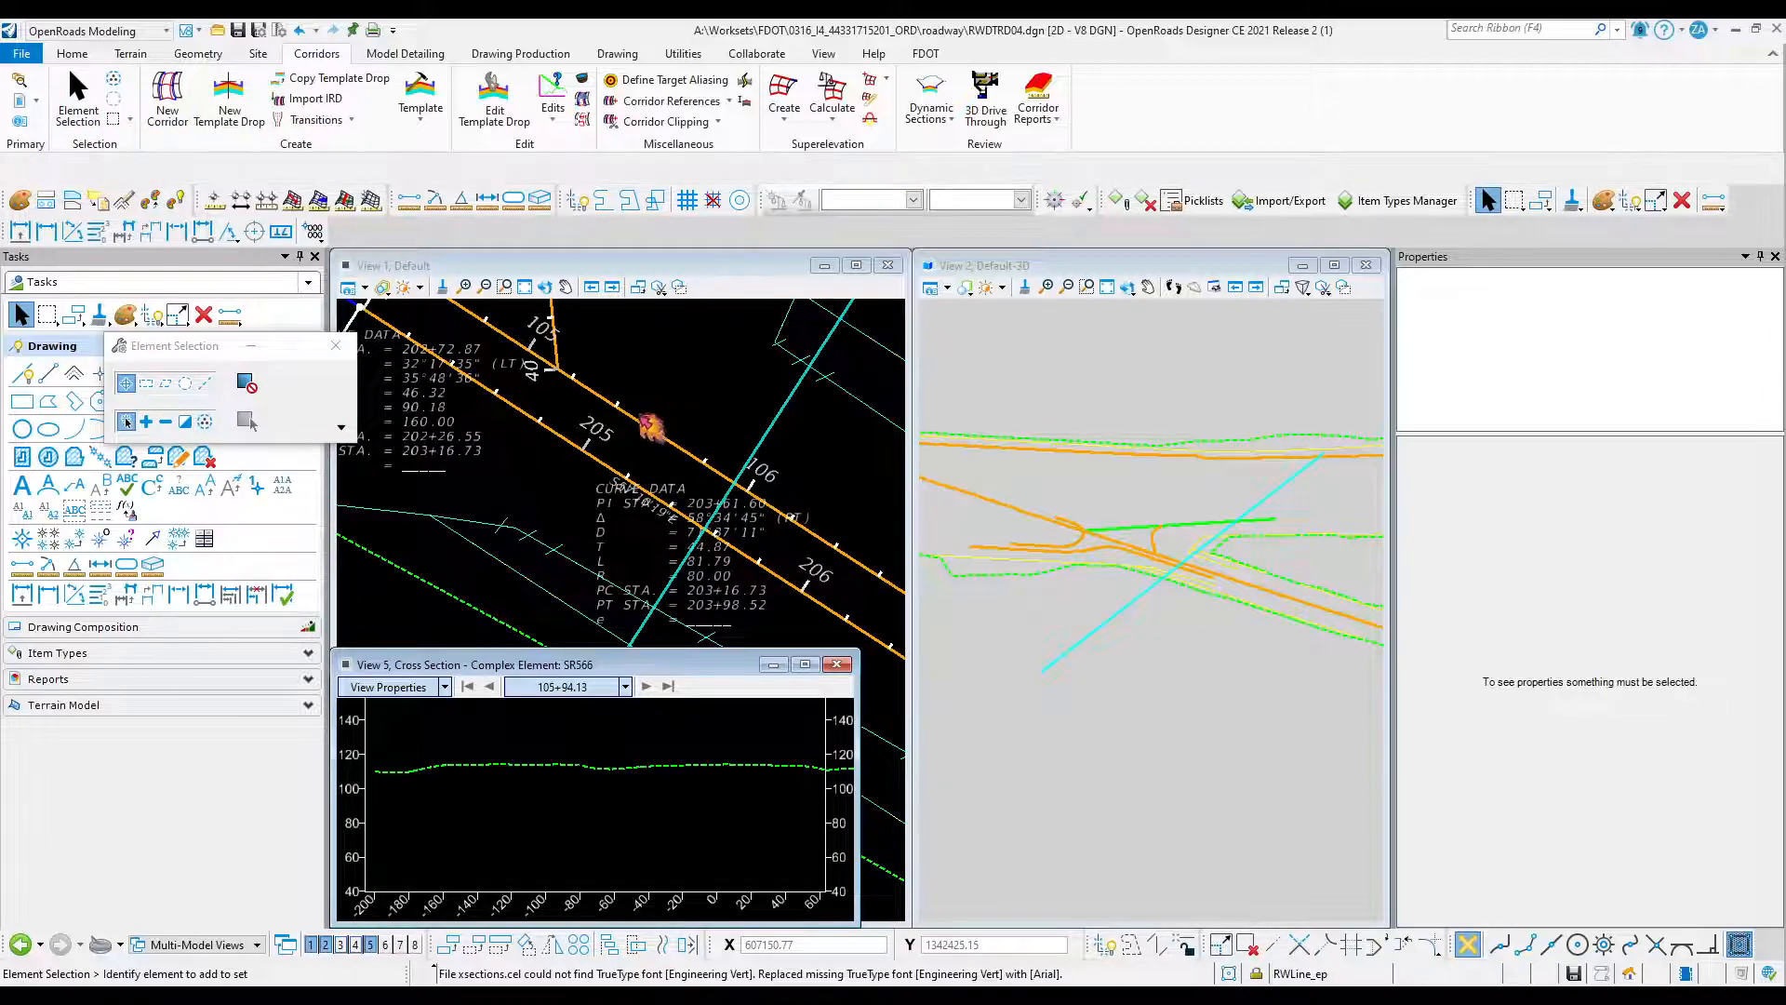
click(655, 427)
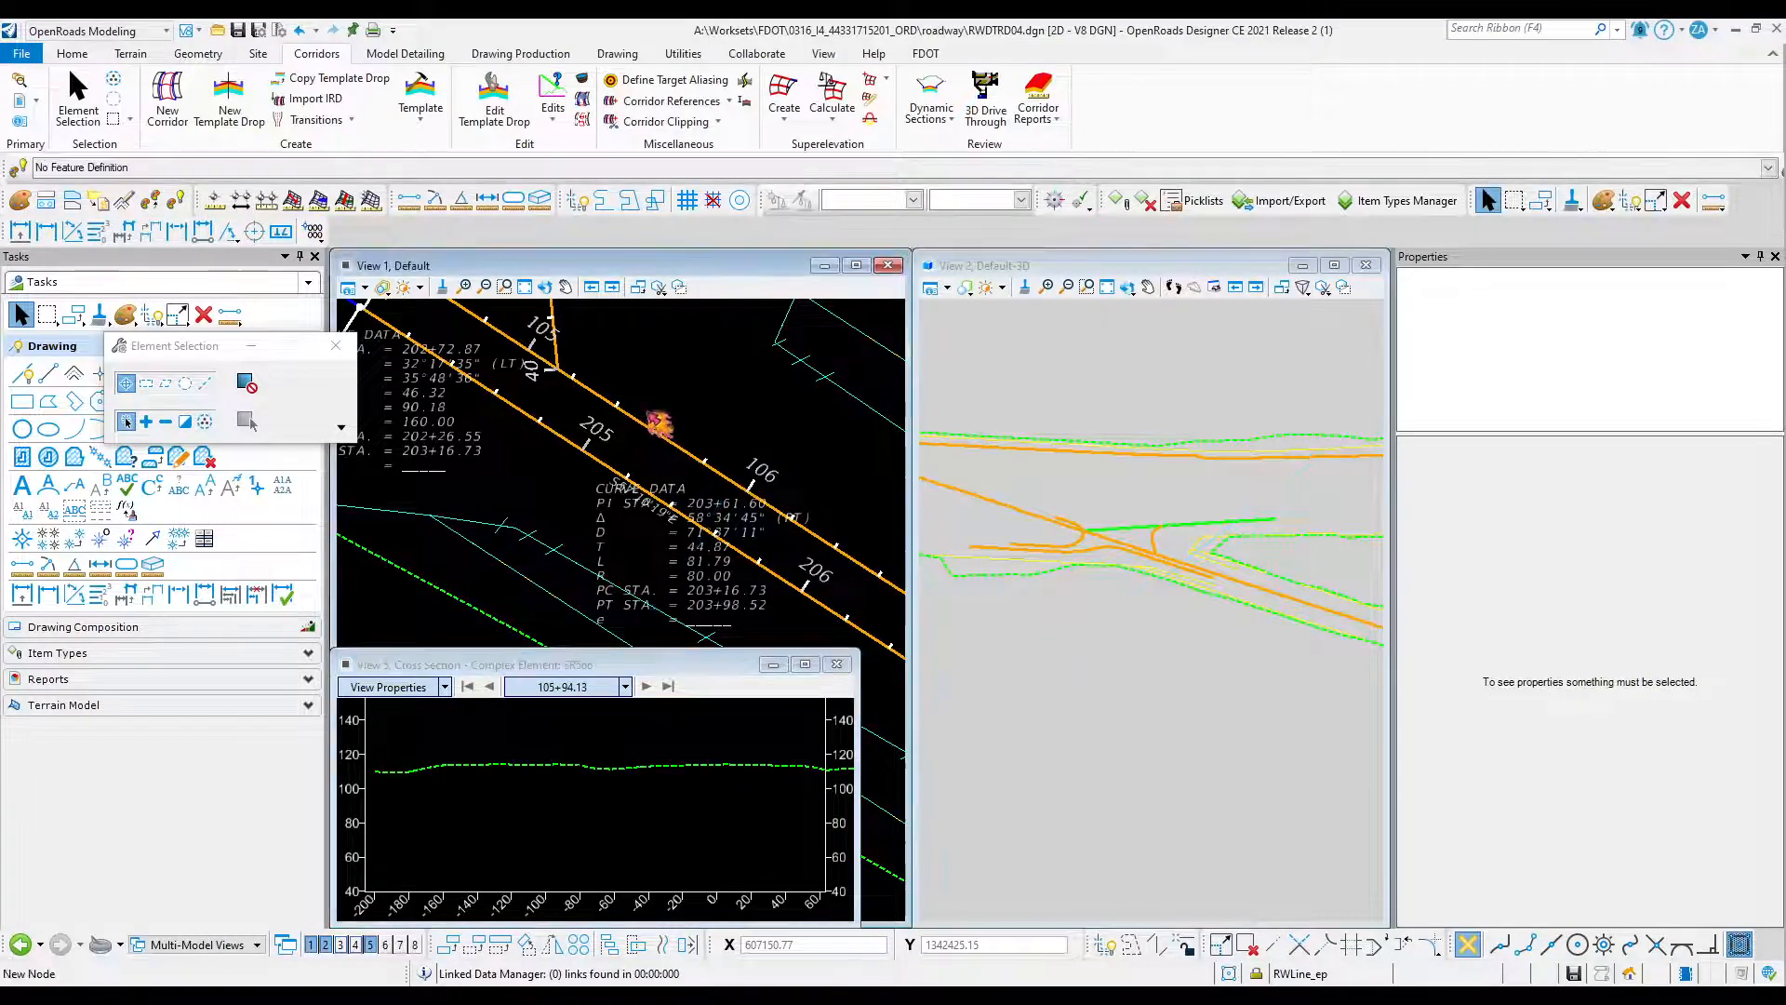
scroll(648, 414, down, 2)
scroll(659, 429, up, 2)
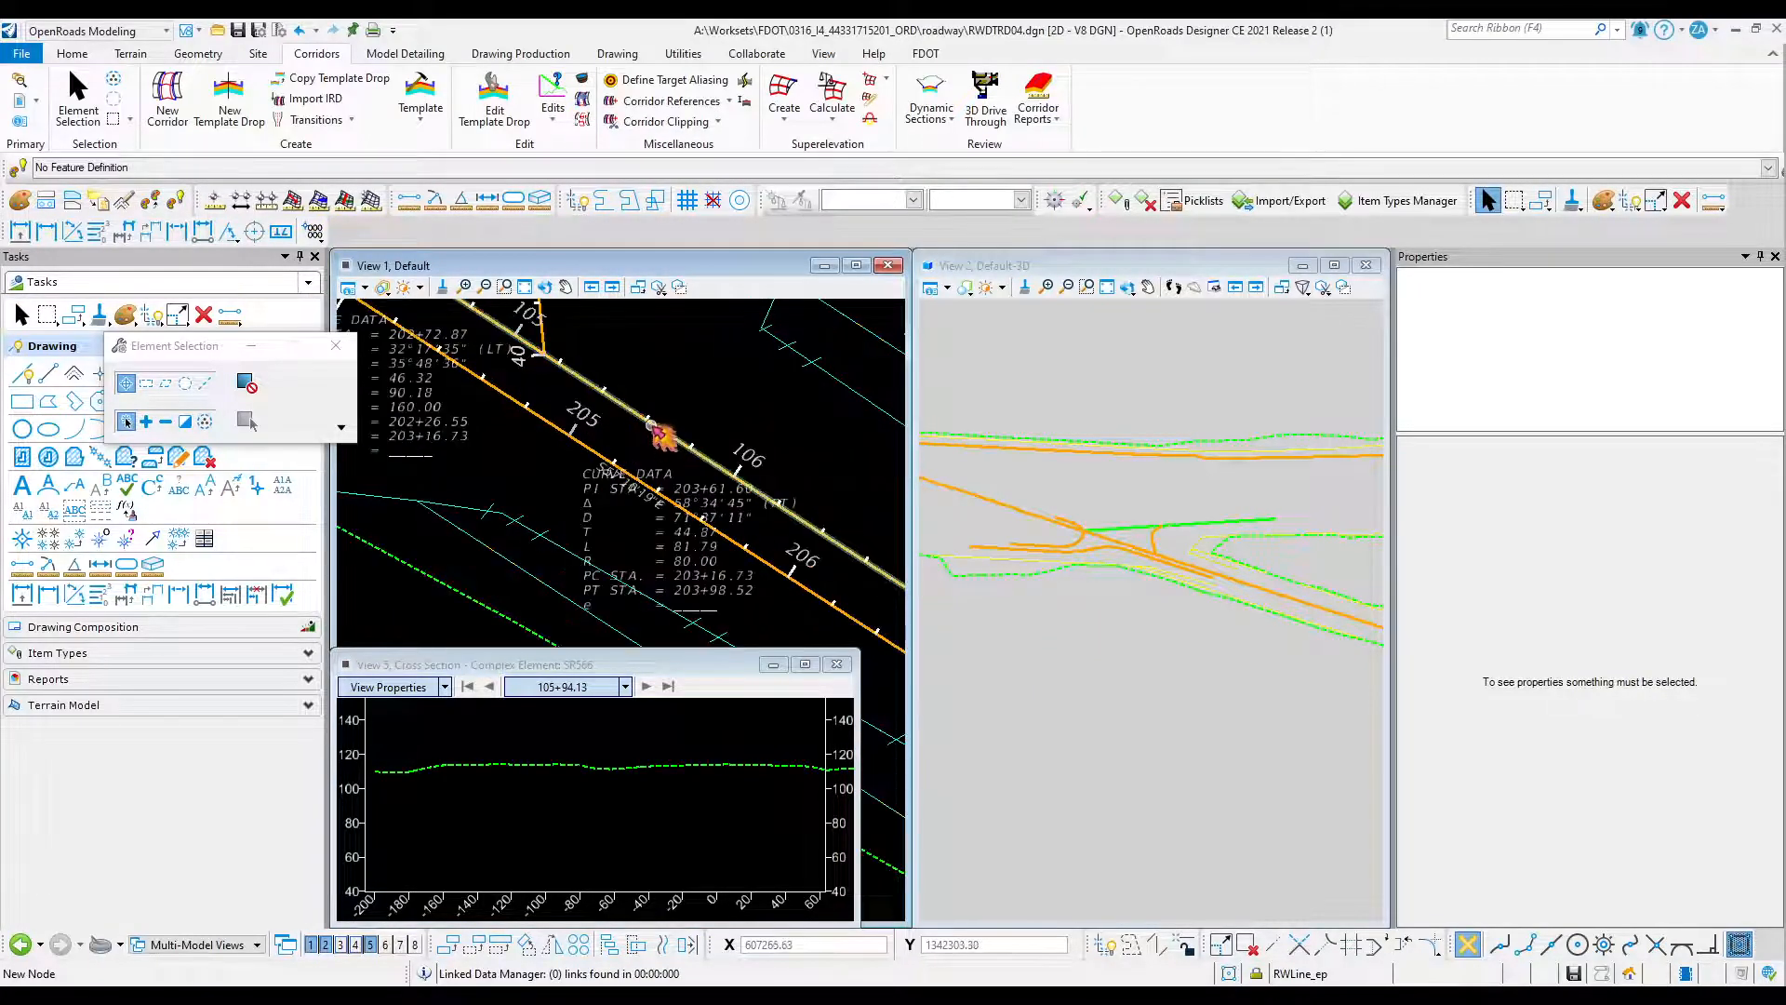
click(655, 428)
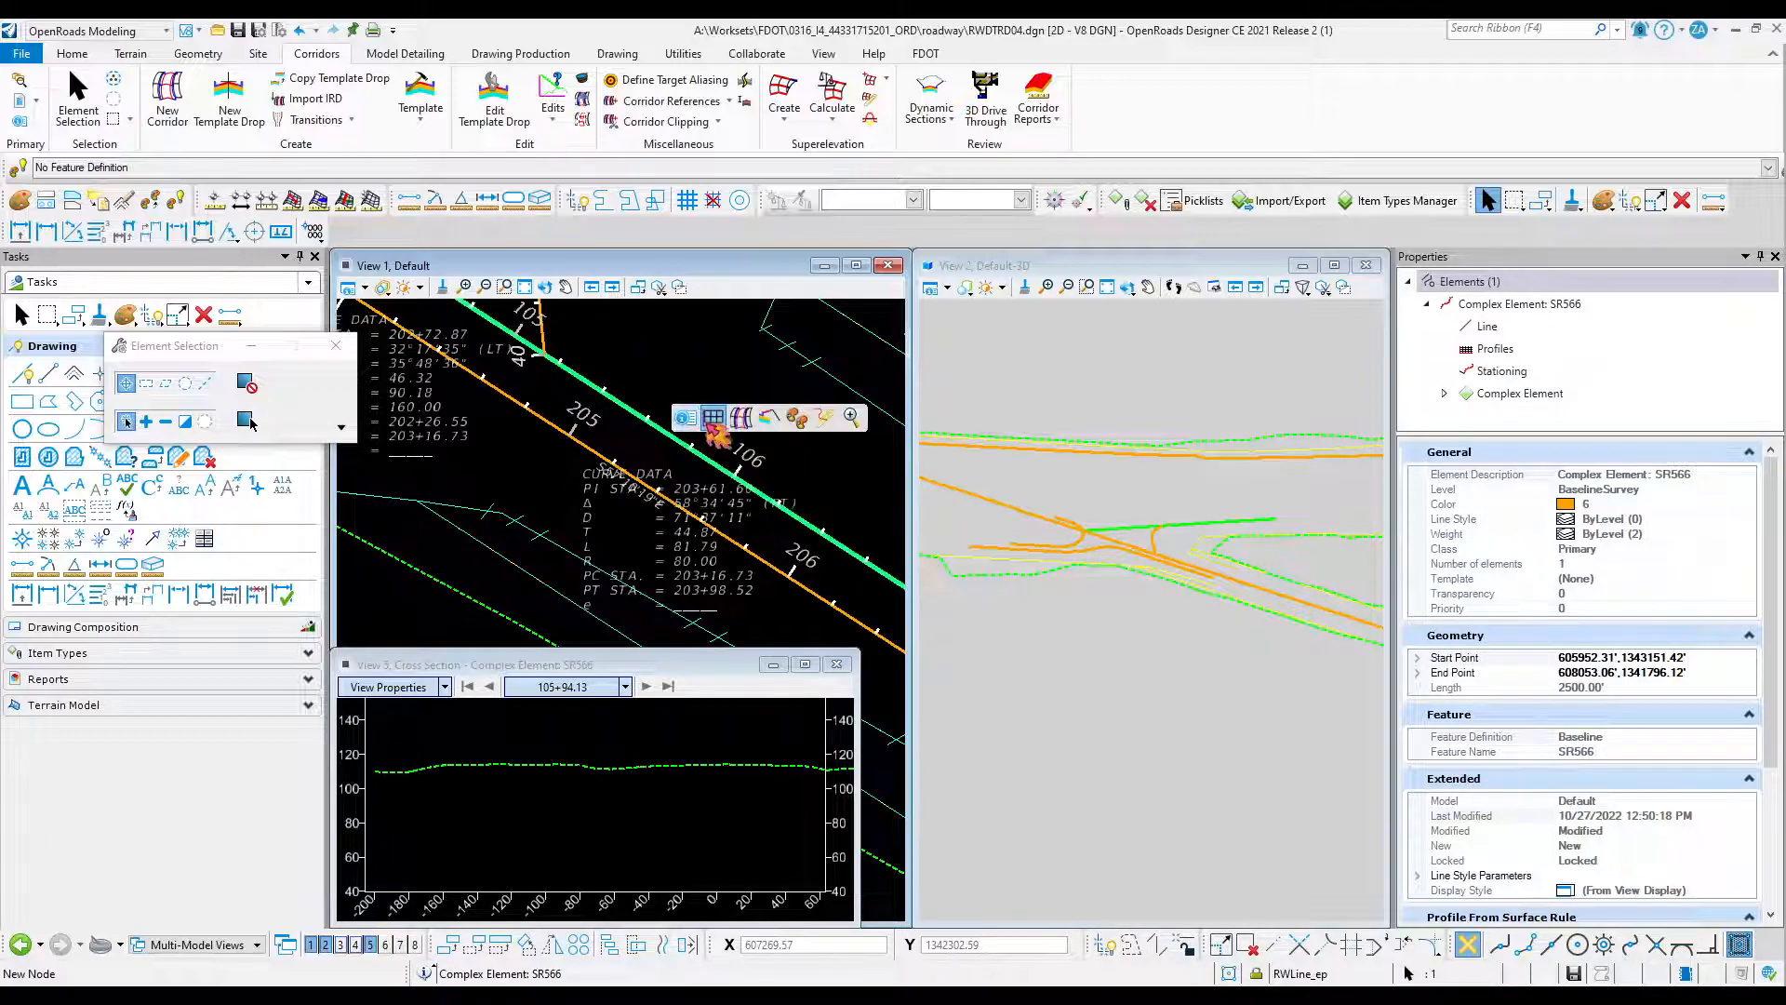
click(712, 417)
click(616, 731)
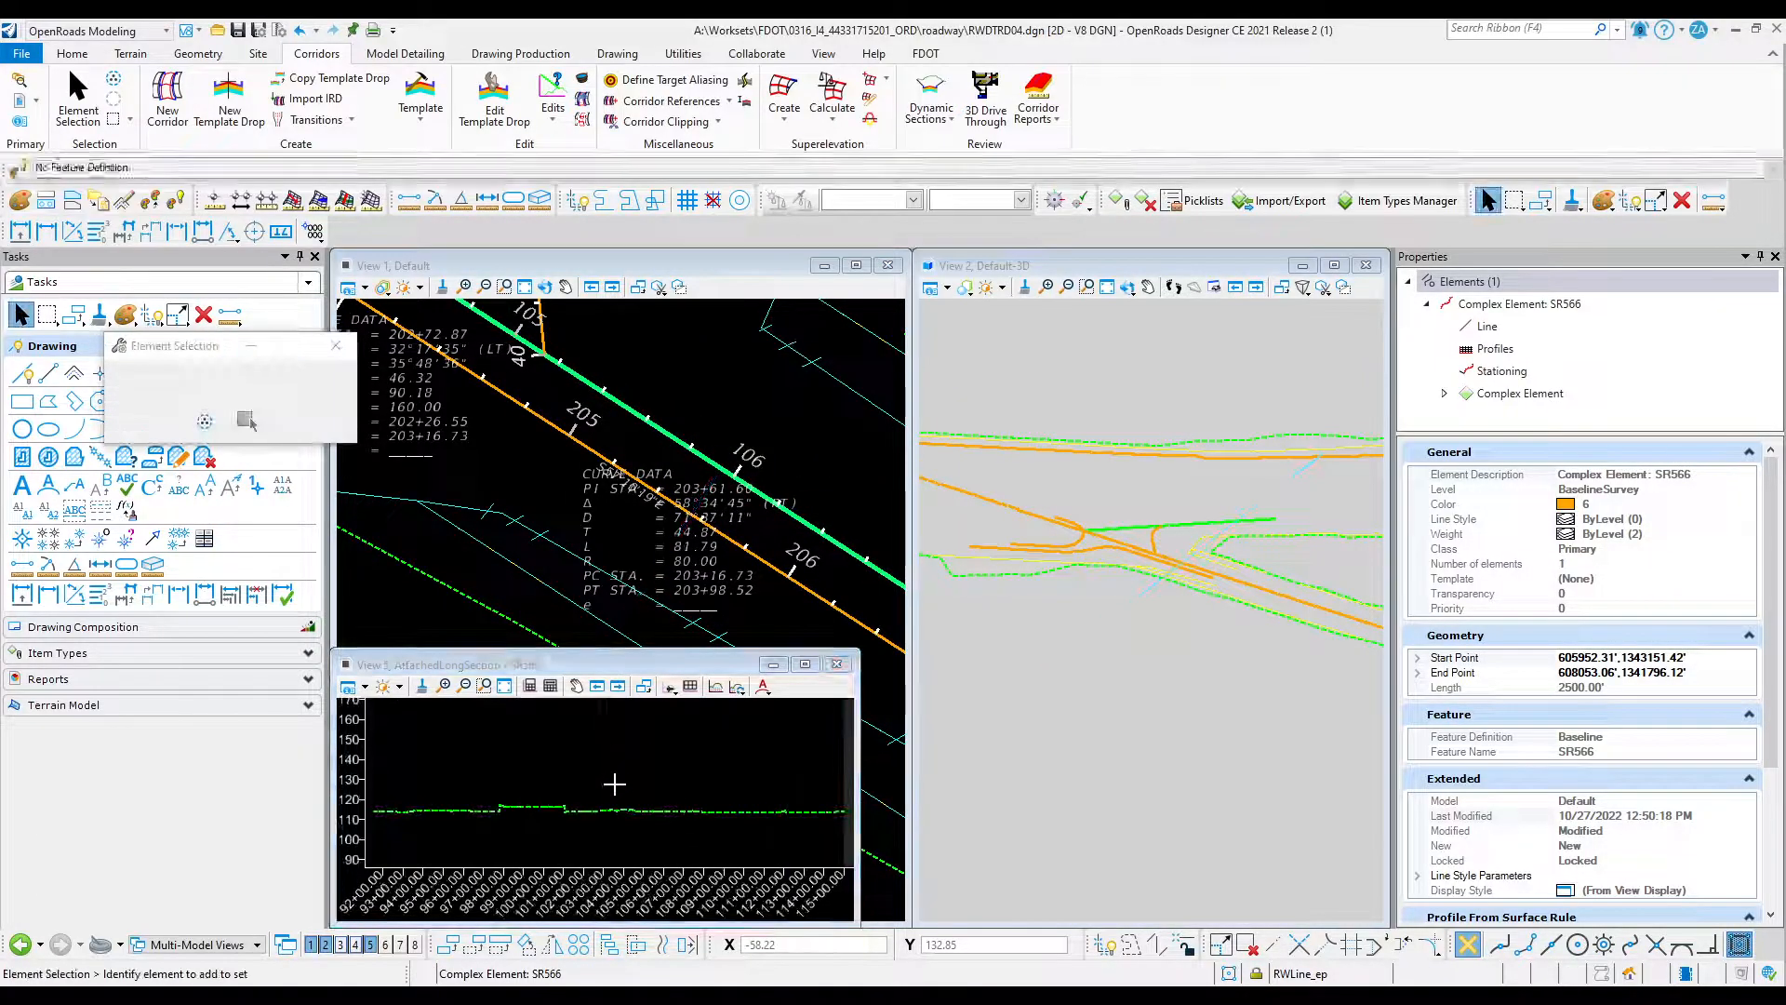
click(583, 812)
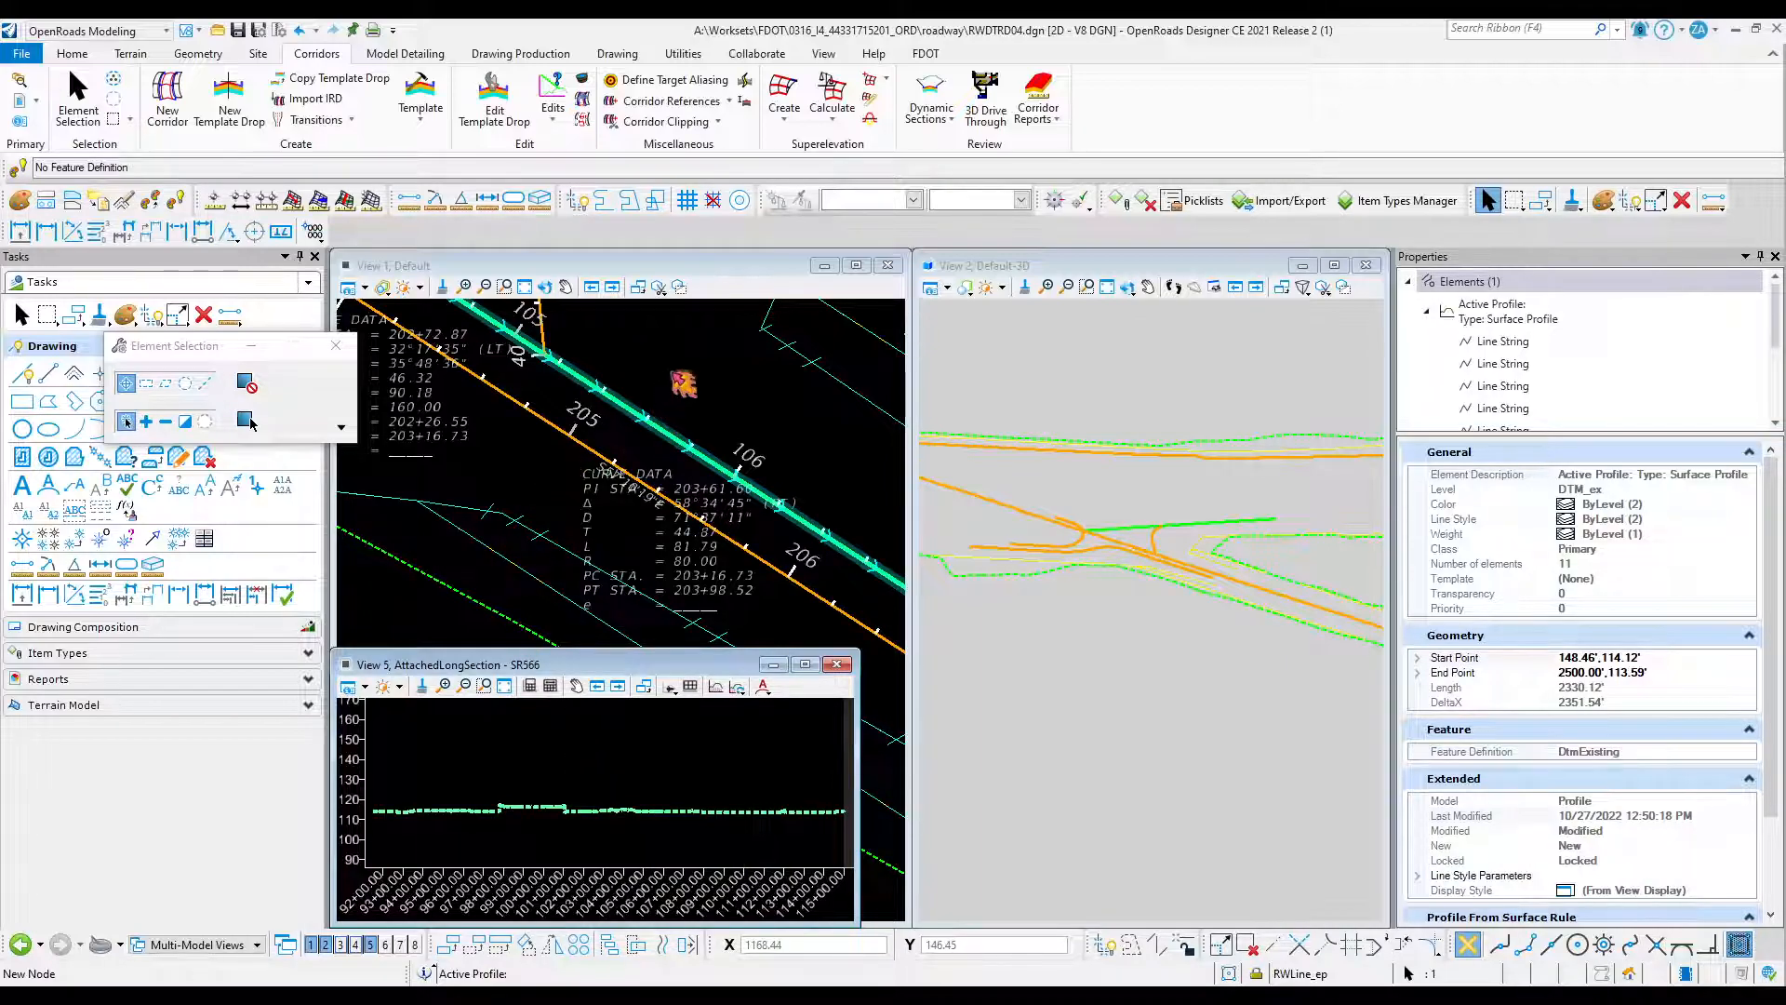
Start opening another dynamic cross section view and choose the SR566 baseline in the 2D view as its alignment.
click(933, 93)
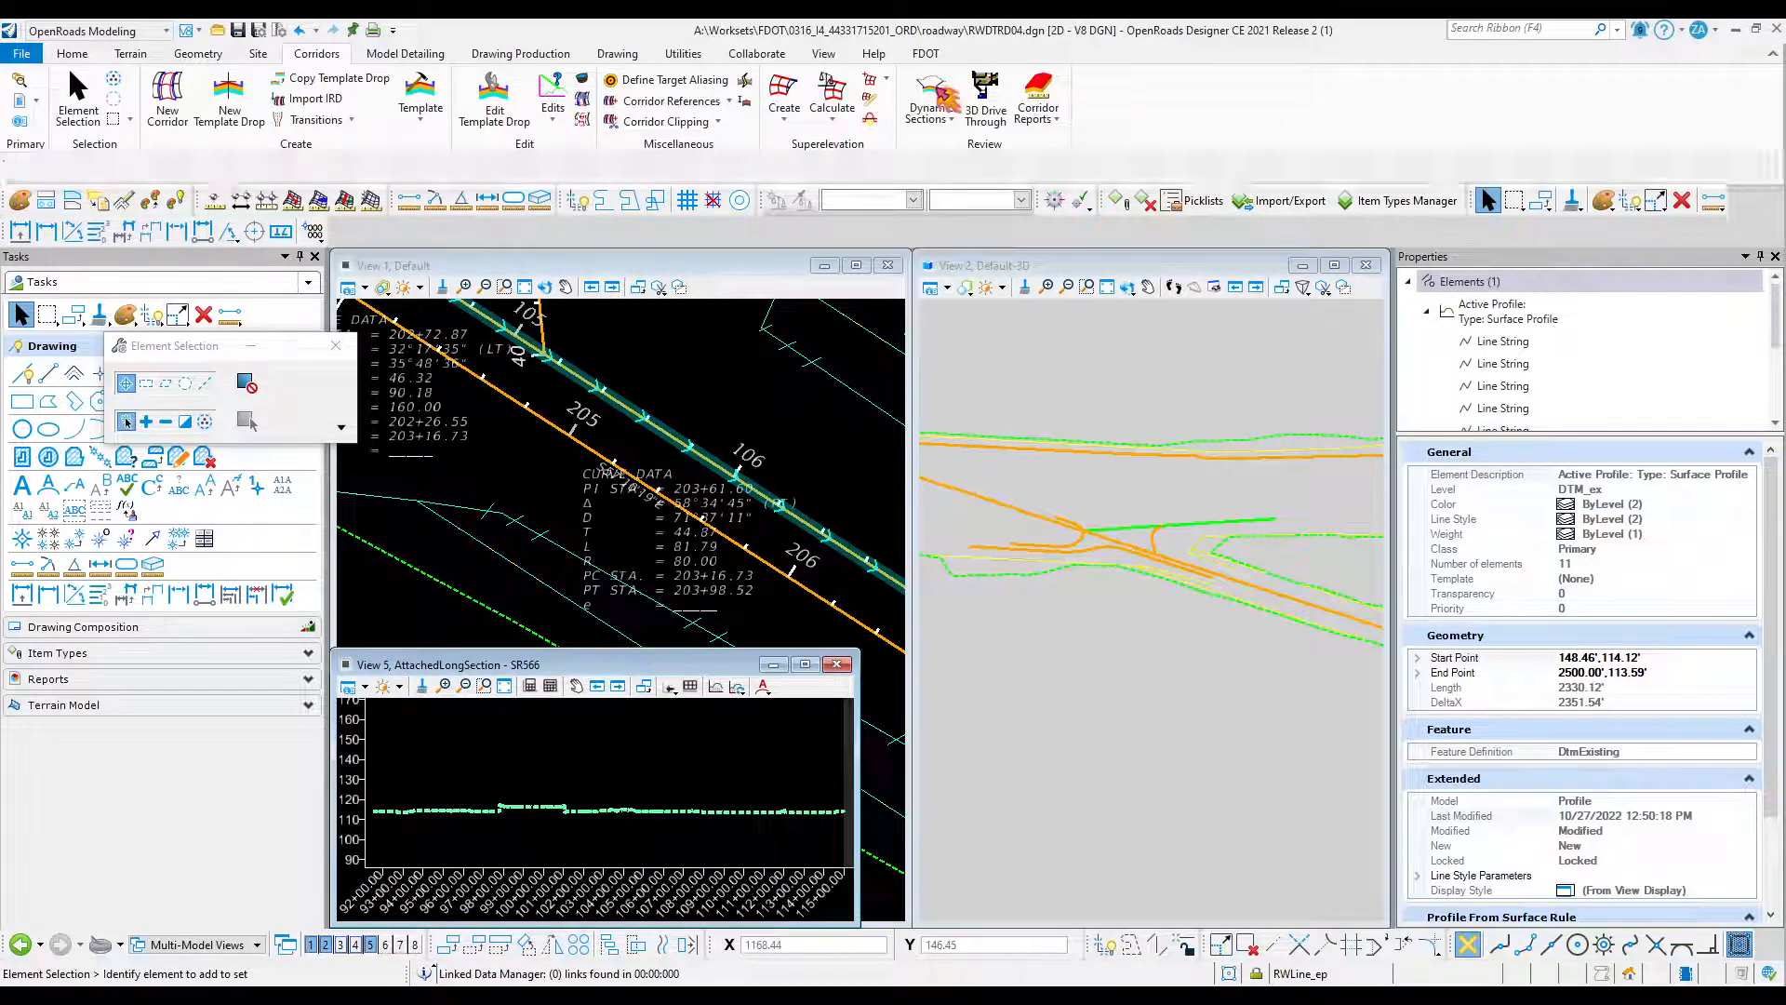
click(949, 118)
click(975, 149)
click(668, 430)
scroll(670, 432, down, 3)
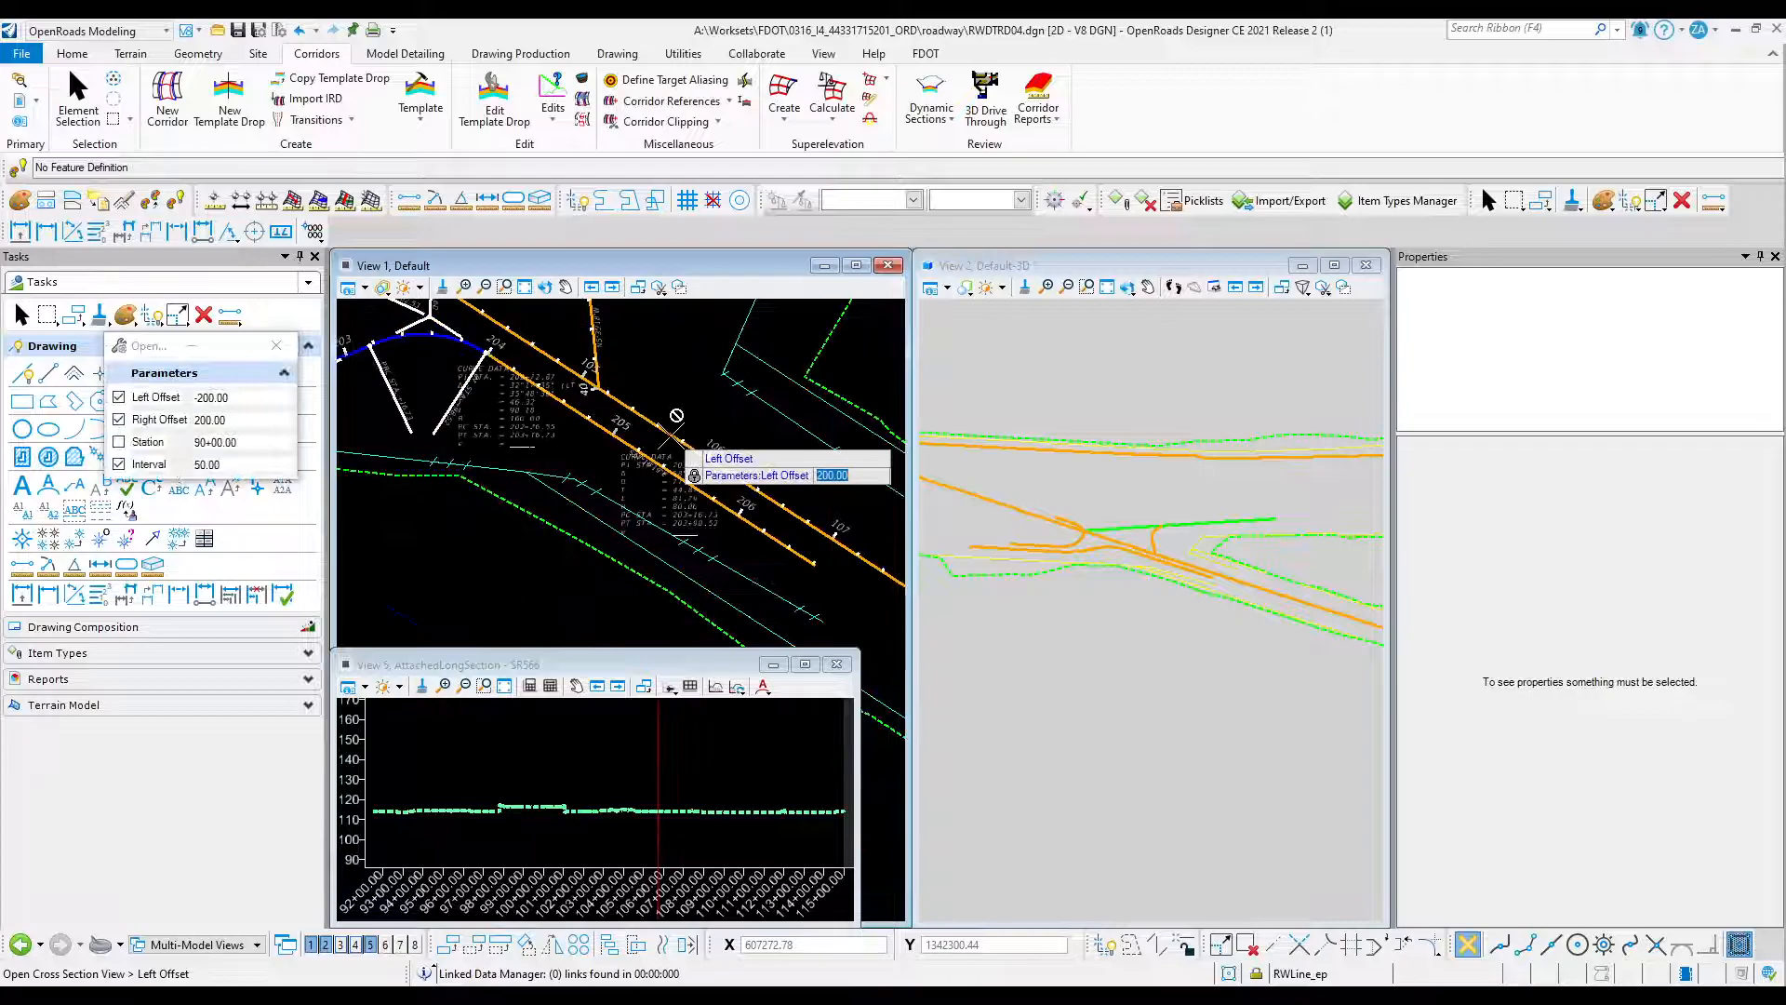
scroll(693, 442, down, 4)
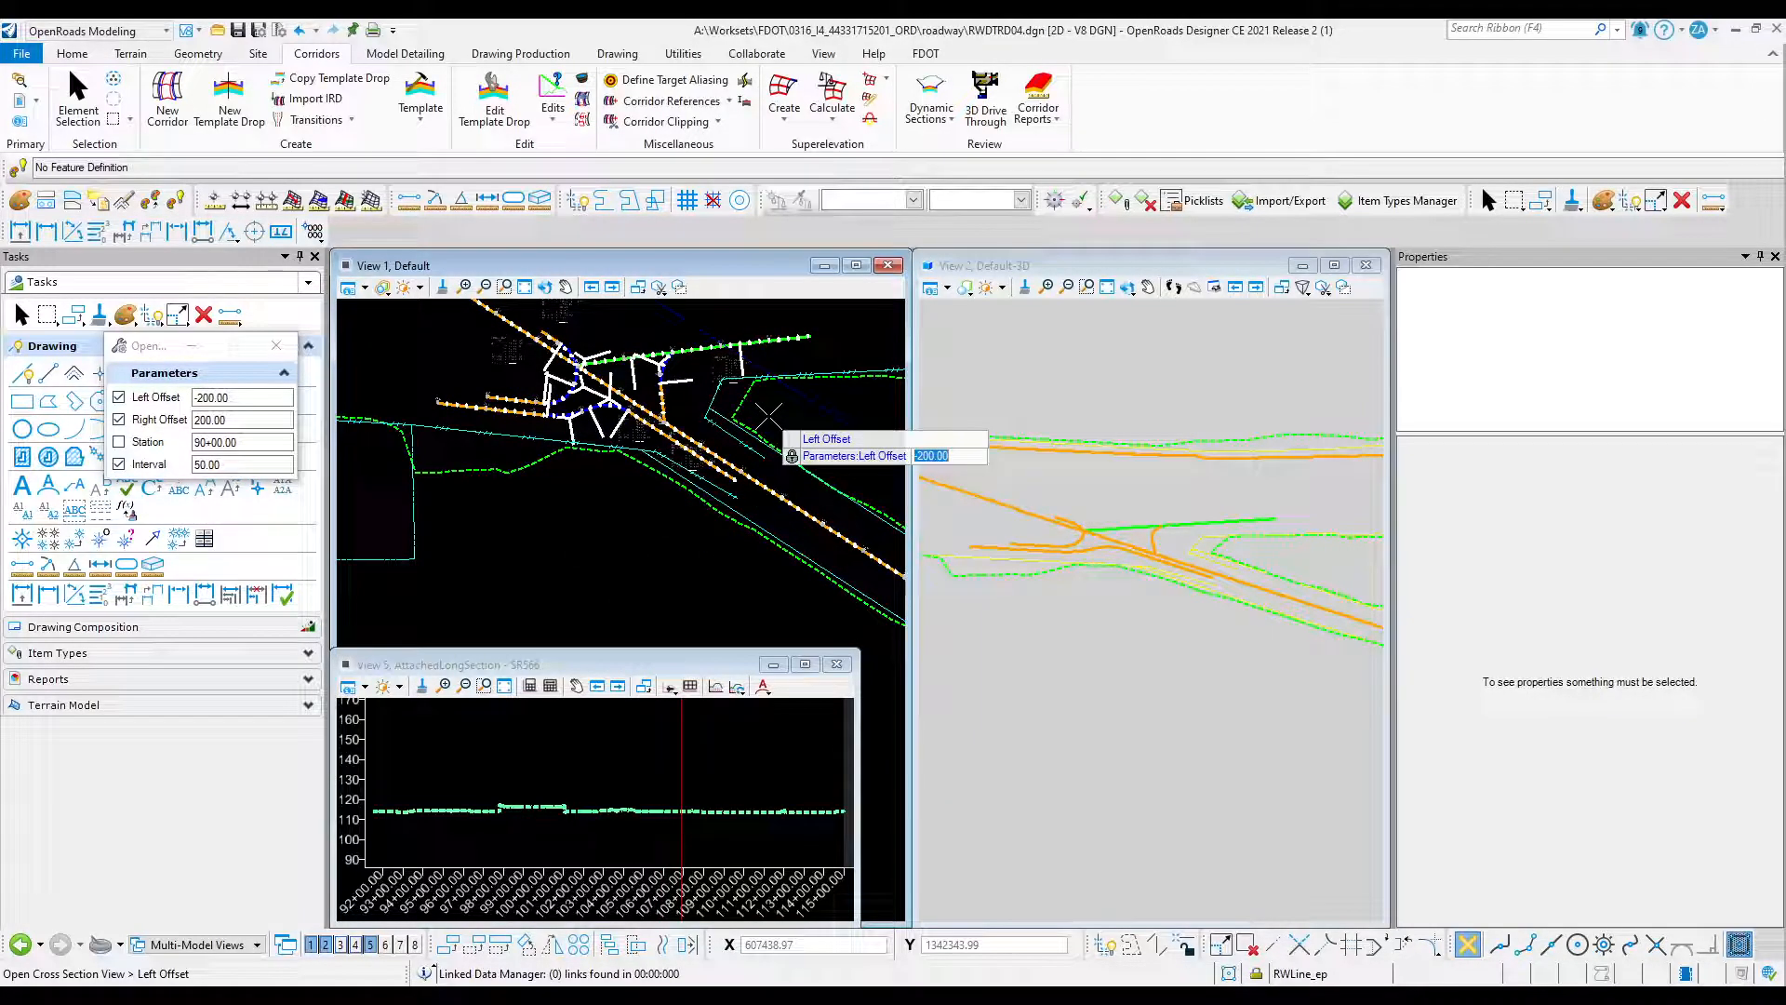
Set the offsets to -80 and 80, the interval to 10 and the station to 105+54.72, and show the cross section in View 5.
click(244, 398)
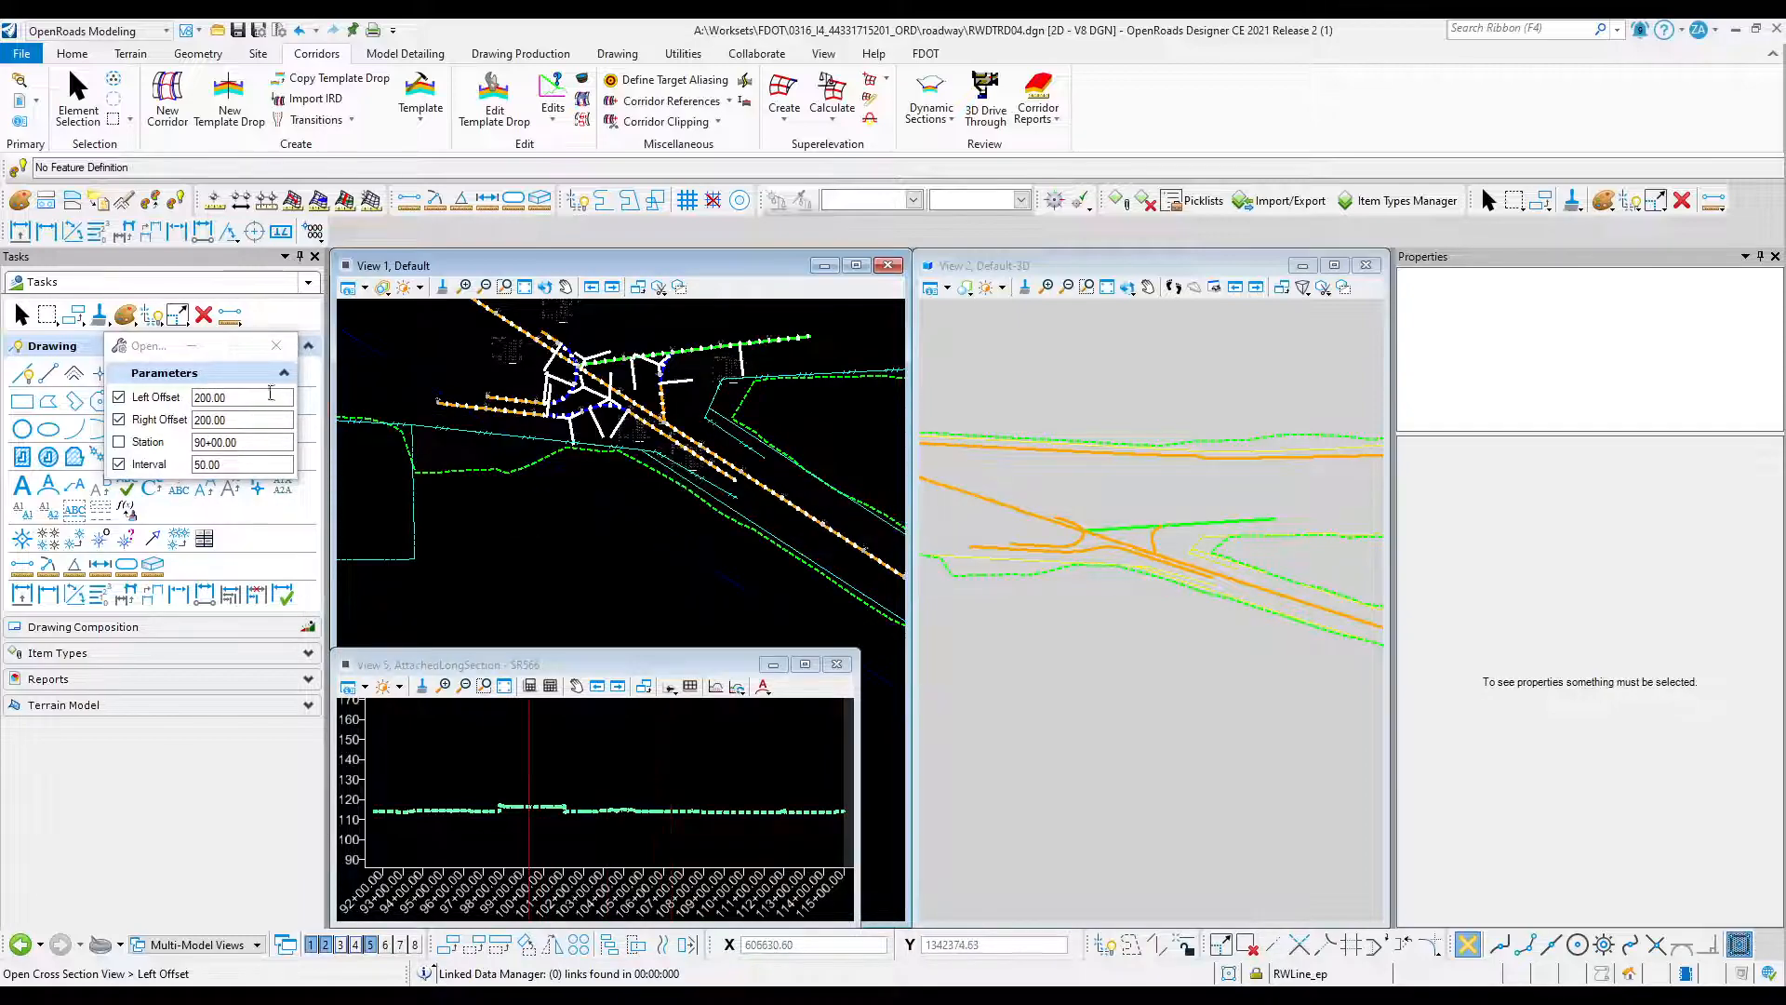
drag(231, 394, 195, 398)
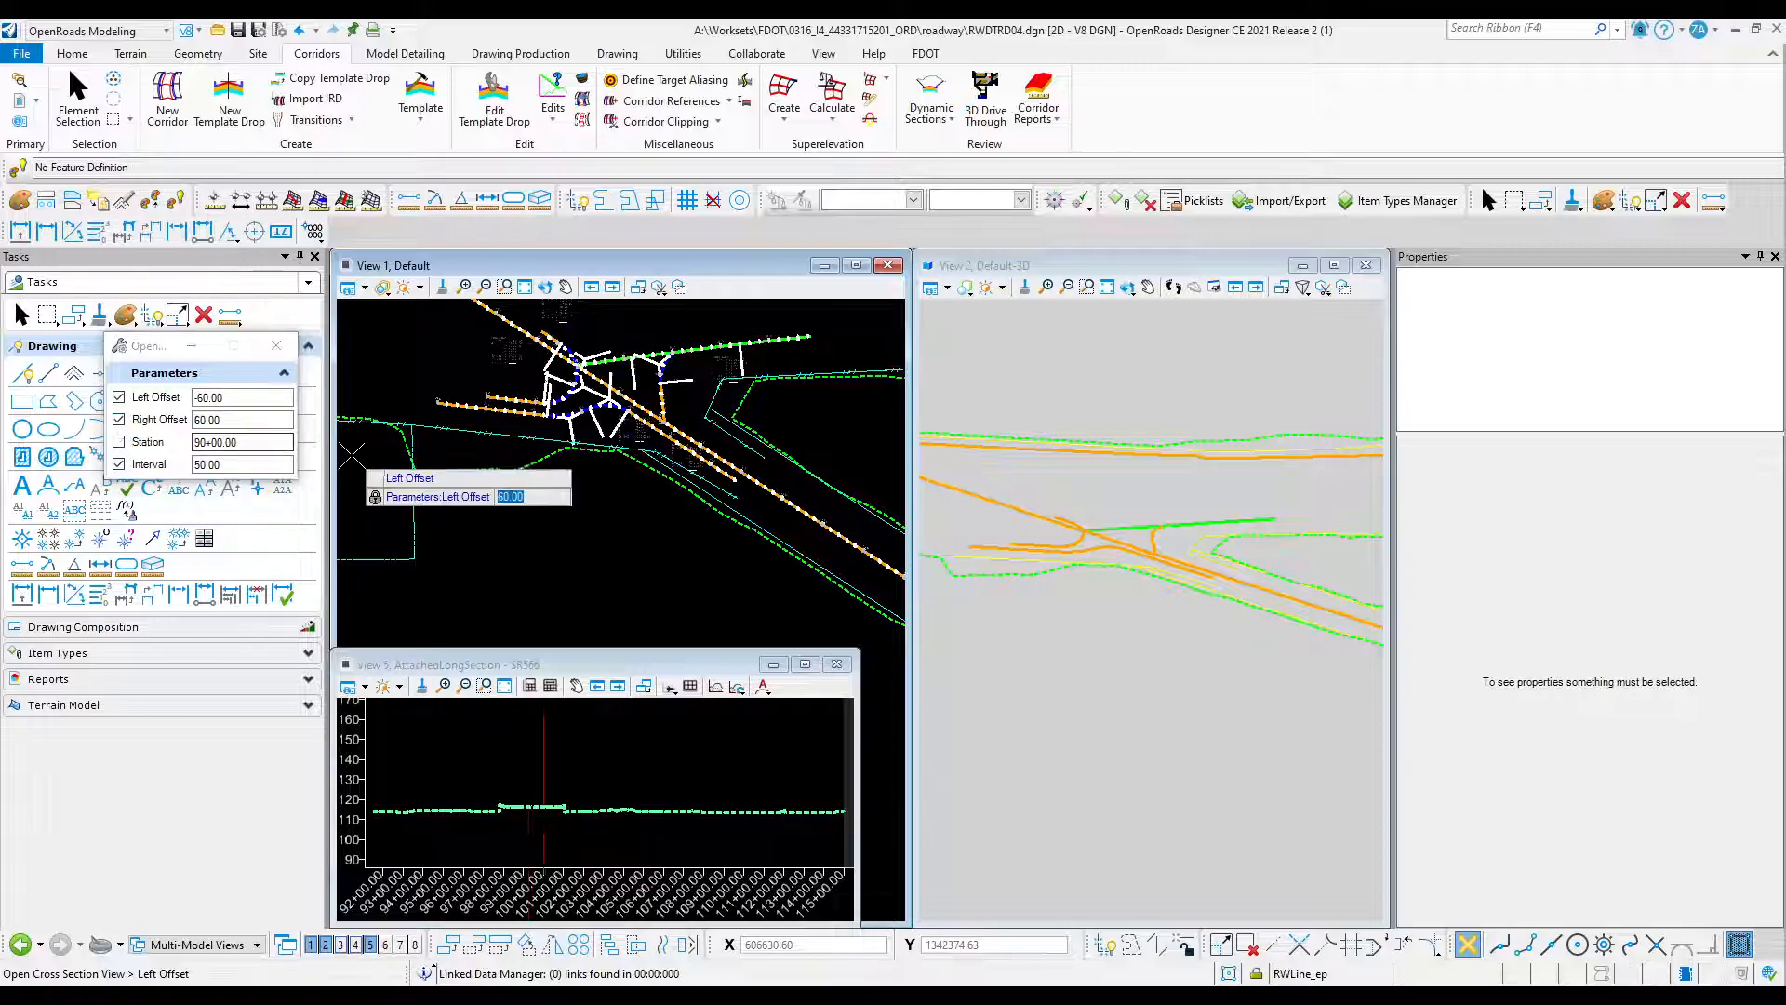
drag(224, 464, 203, 465)
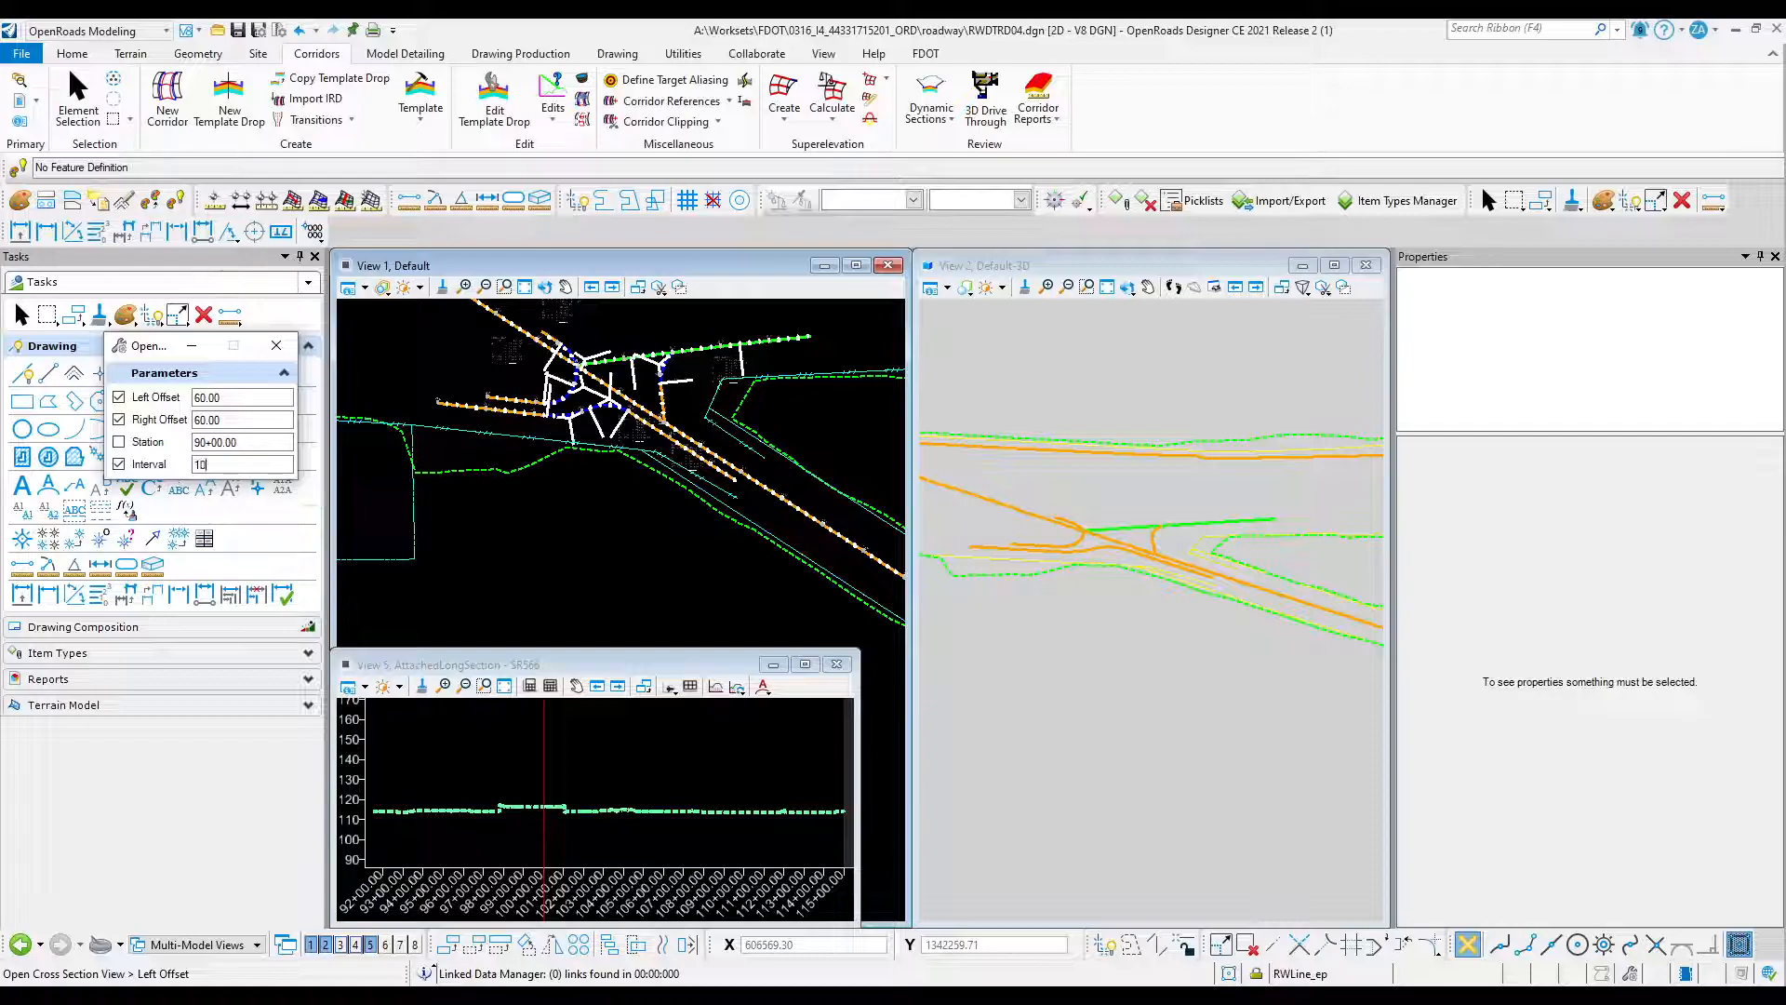
scroll(721, 437, up, 3)
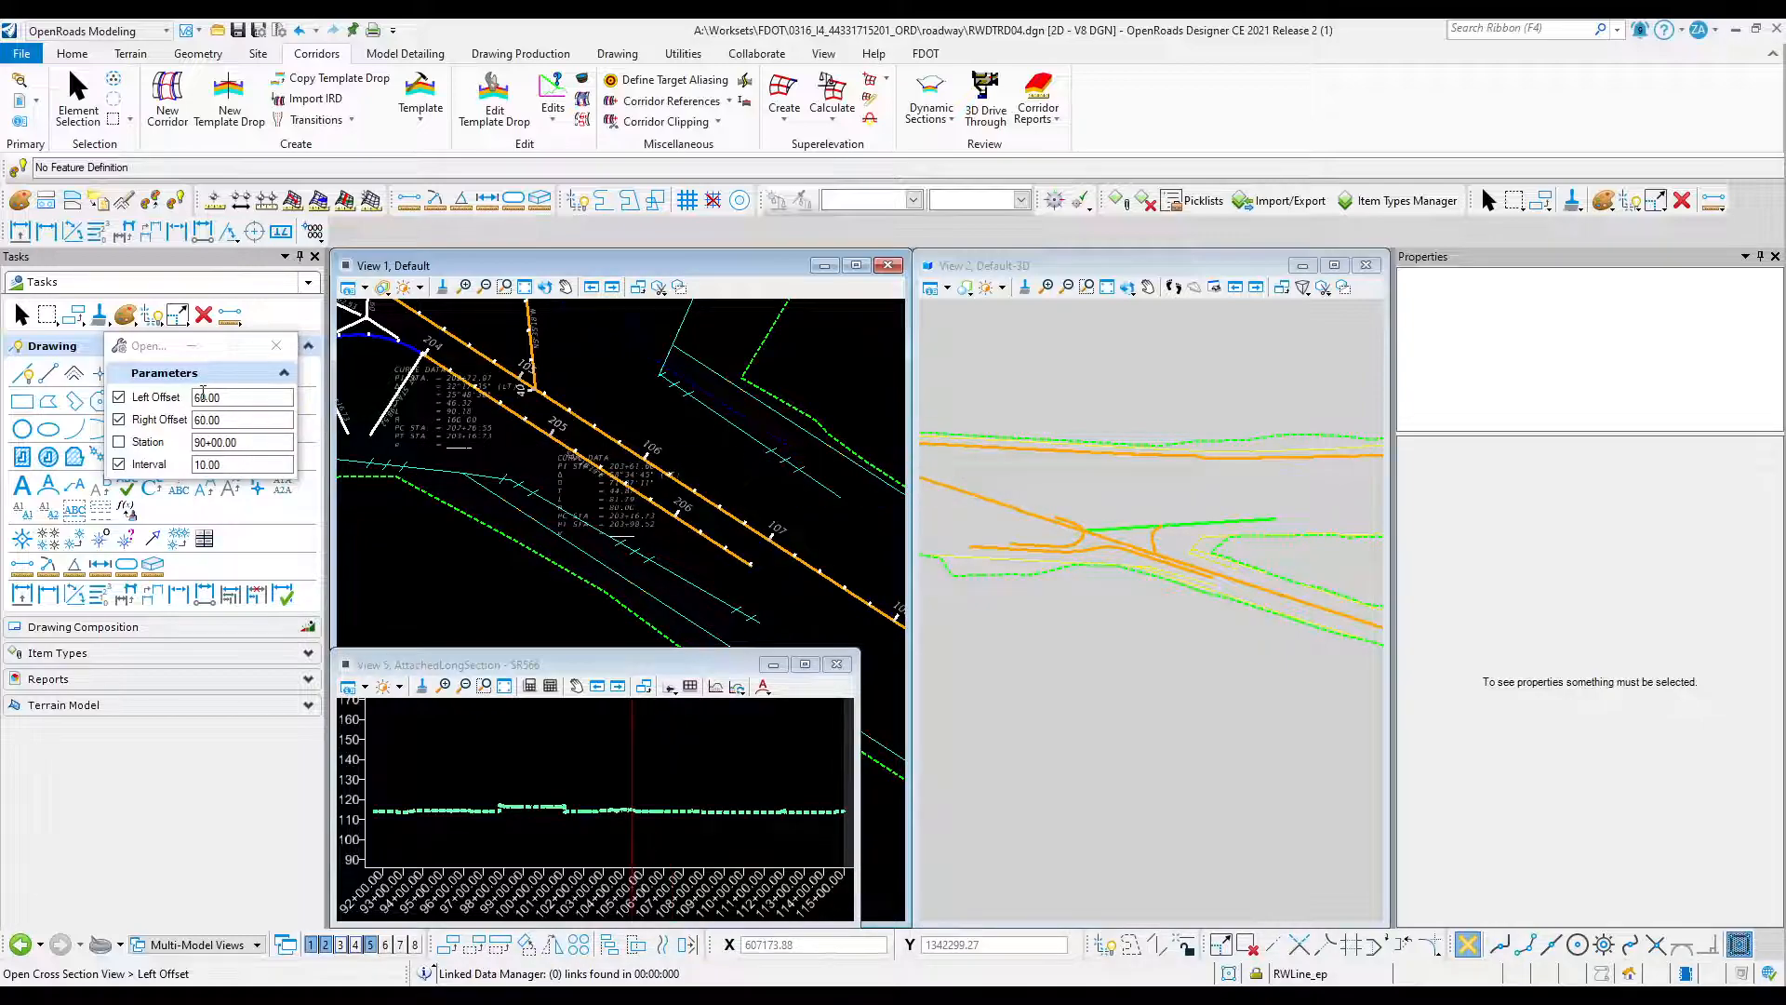
click(237, 400)
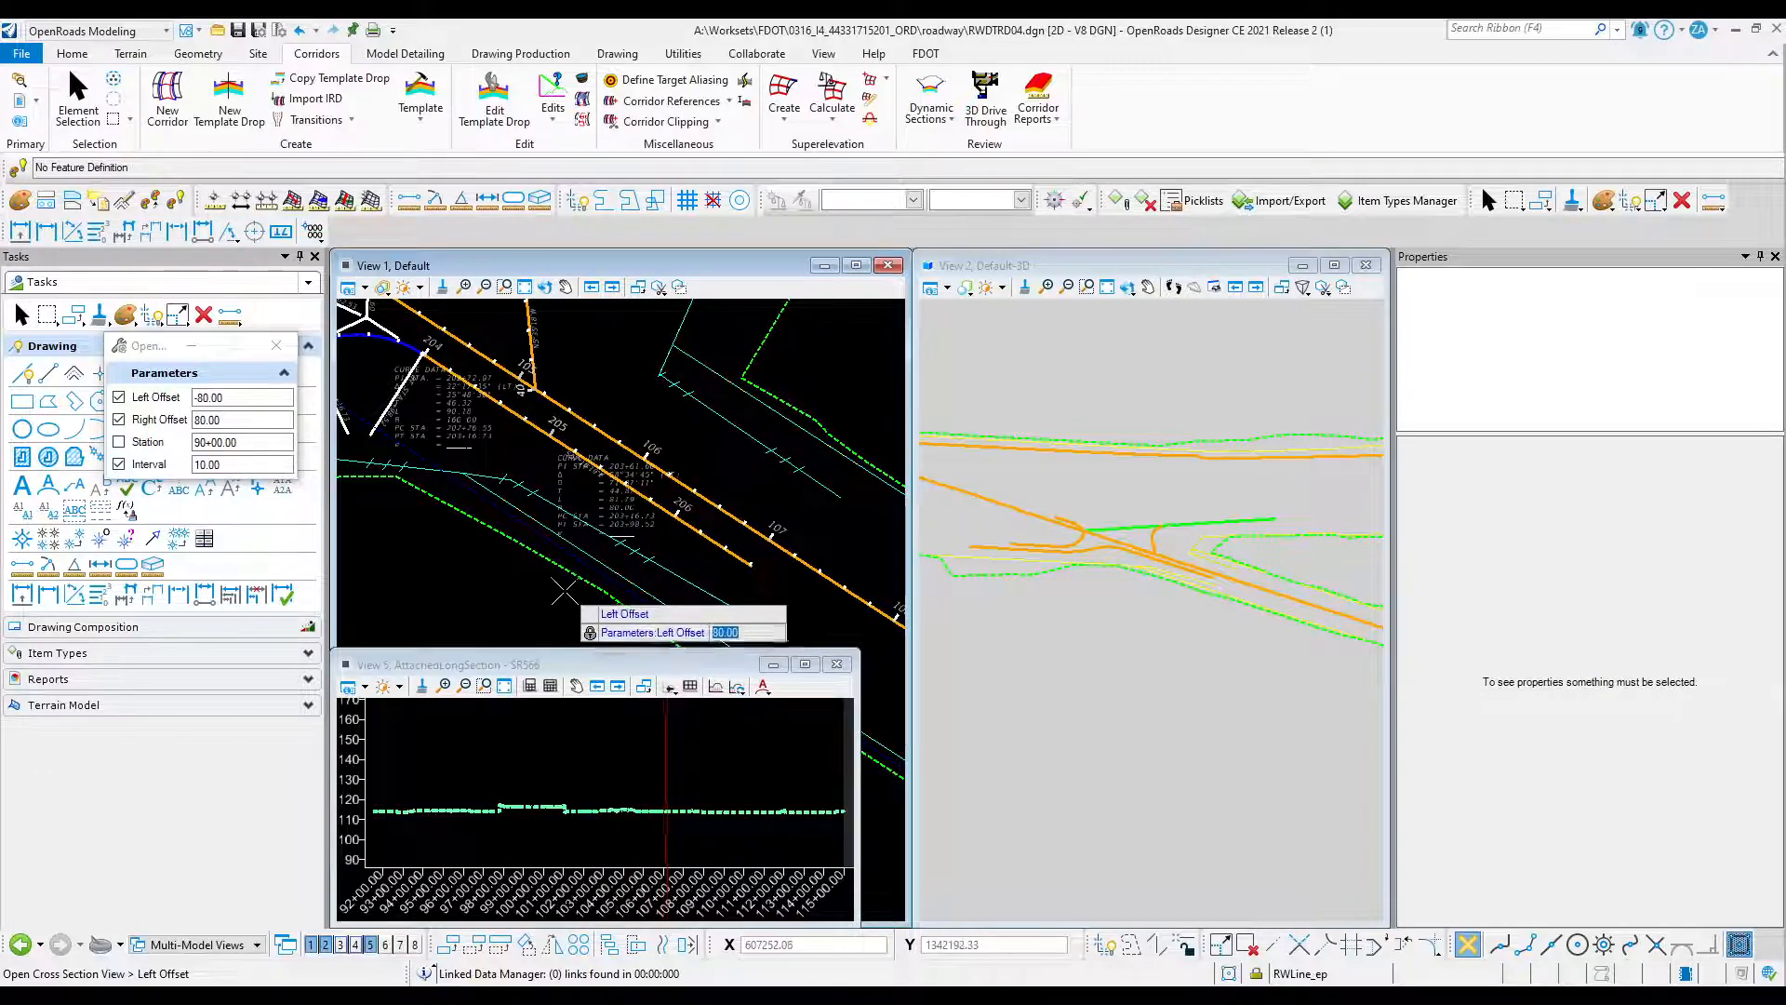
scroll(550, 570, down, 2)
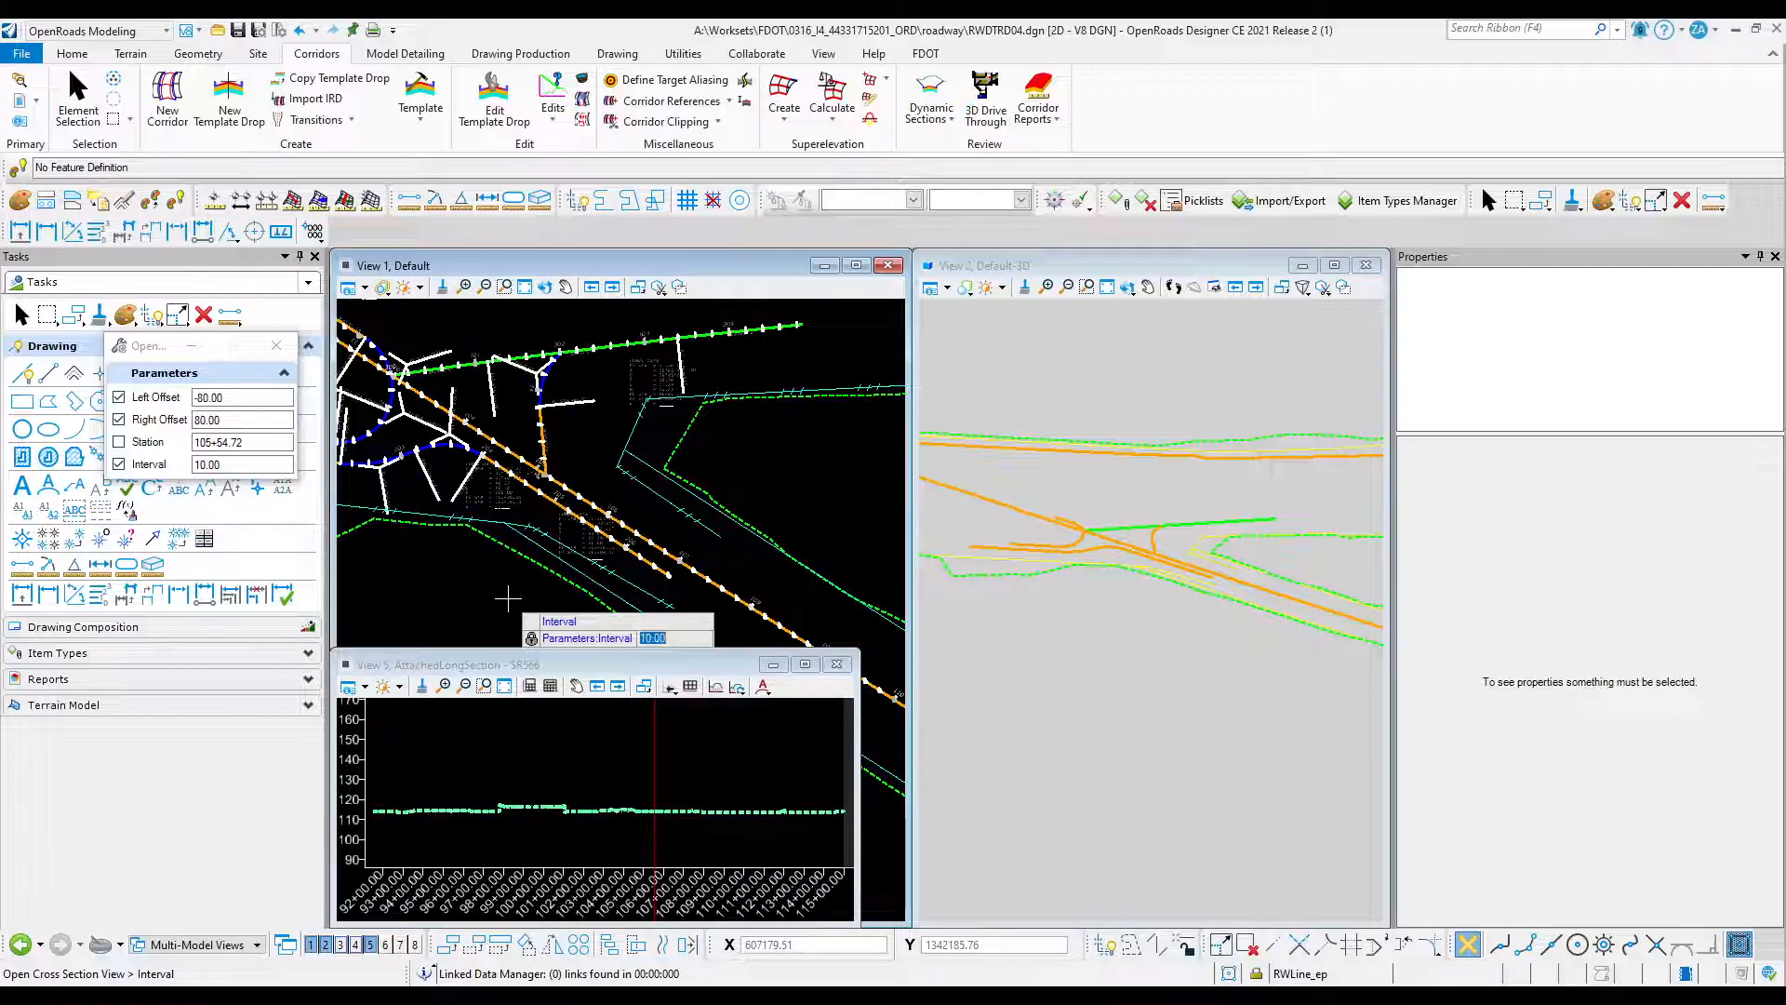
click(508, 598)
click(577, 737)
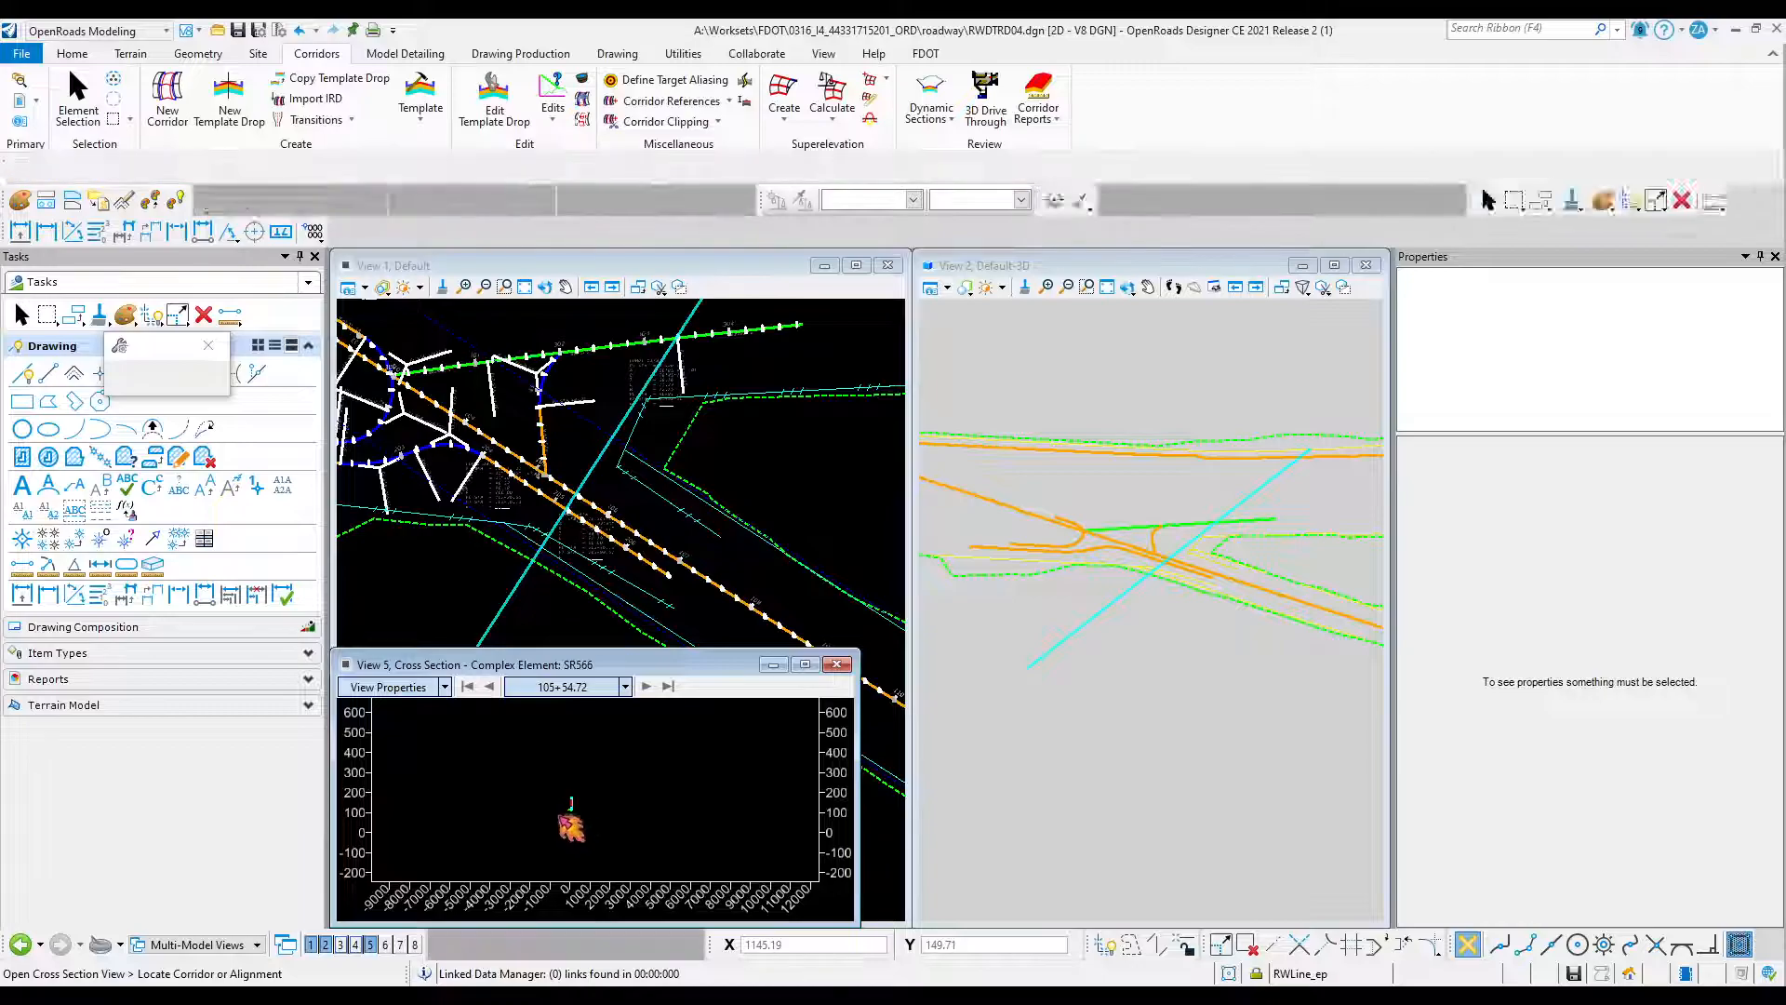
Maximize View 5 and examine where the vertical right-of-way lines meet the existing ground at station 105+54.72.
scroll(570, 807, up, 8)
scroll(614, 818, down, 4)
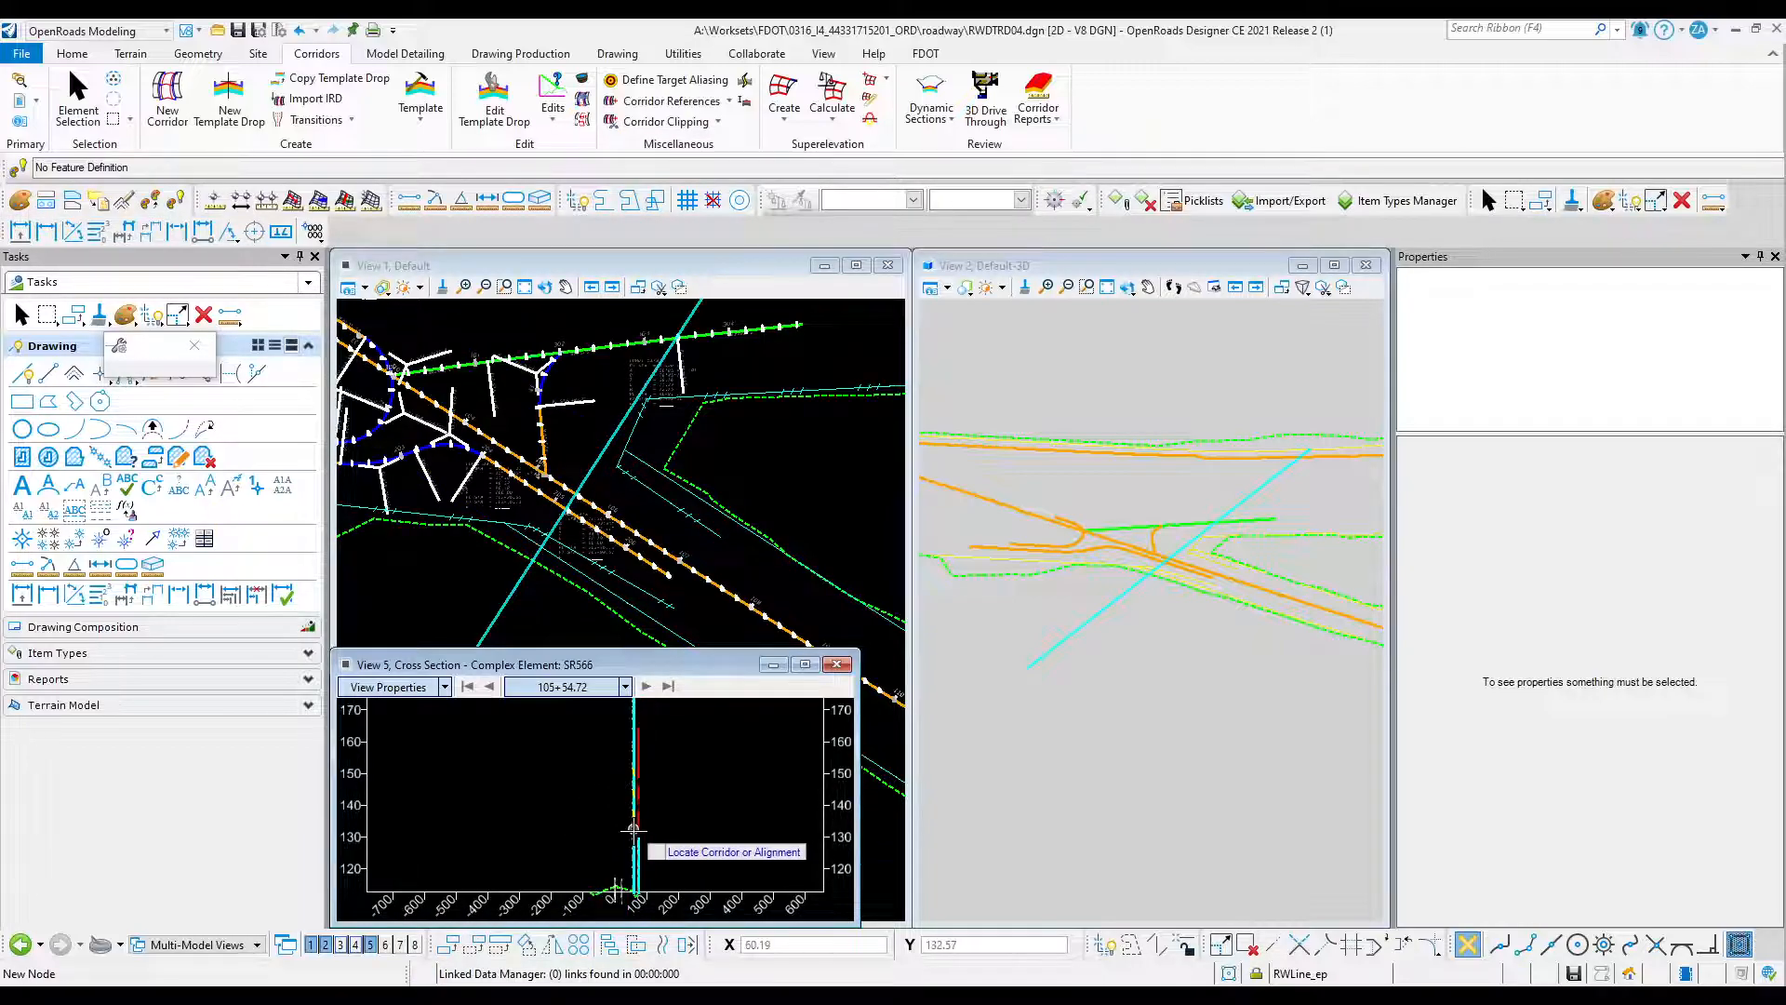
scroll(624, 842, up, 10)
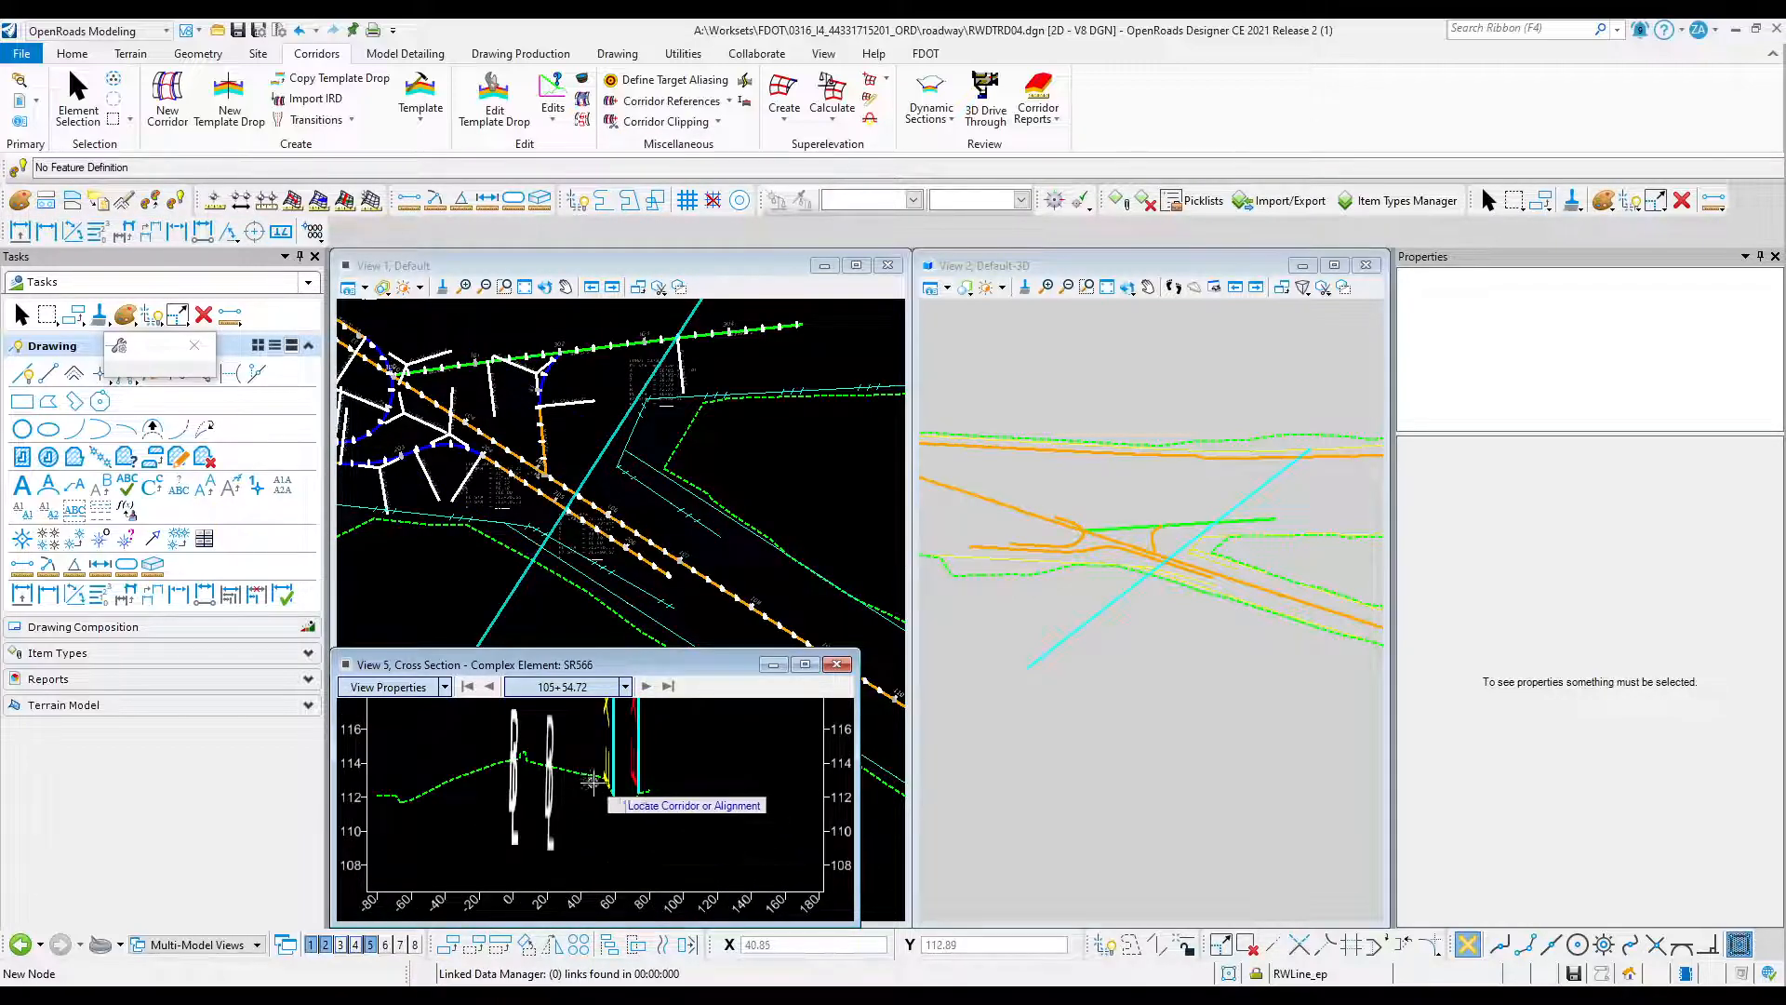
click(805, 664)
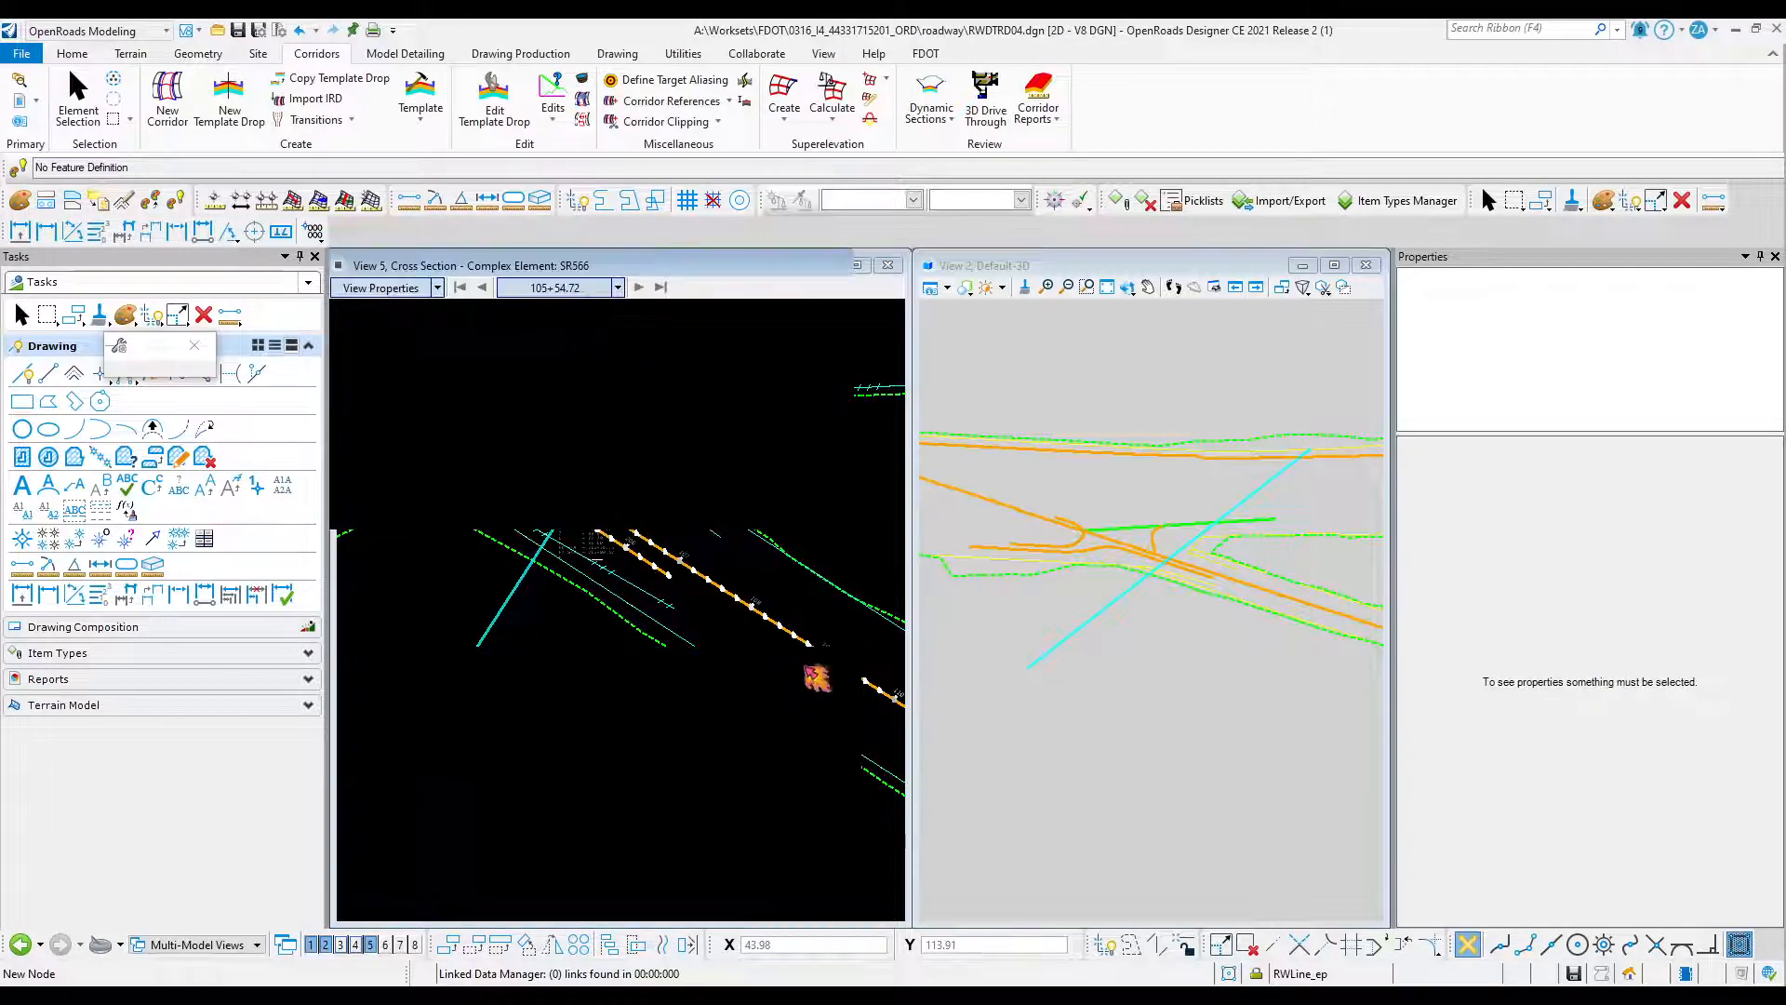
scroll(819, 605, down, 5)
scroll(760, 494, up, 8)
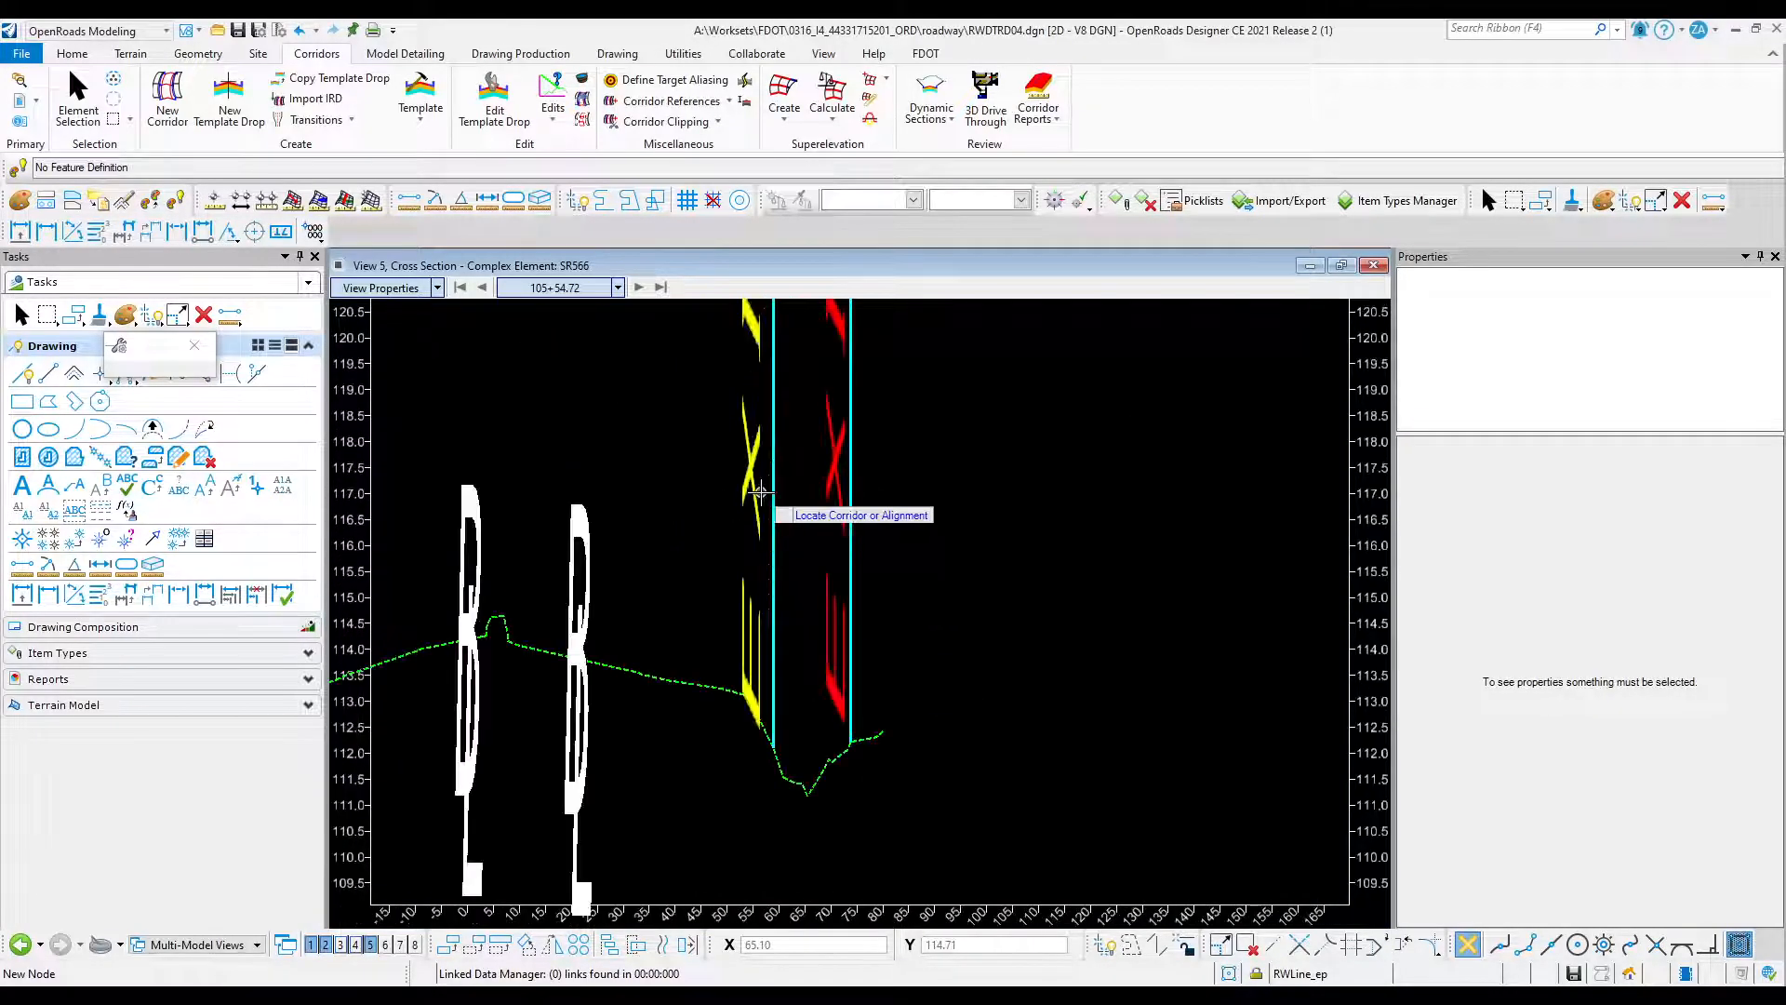
scroll(989, 690, down, 10)
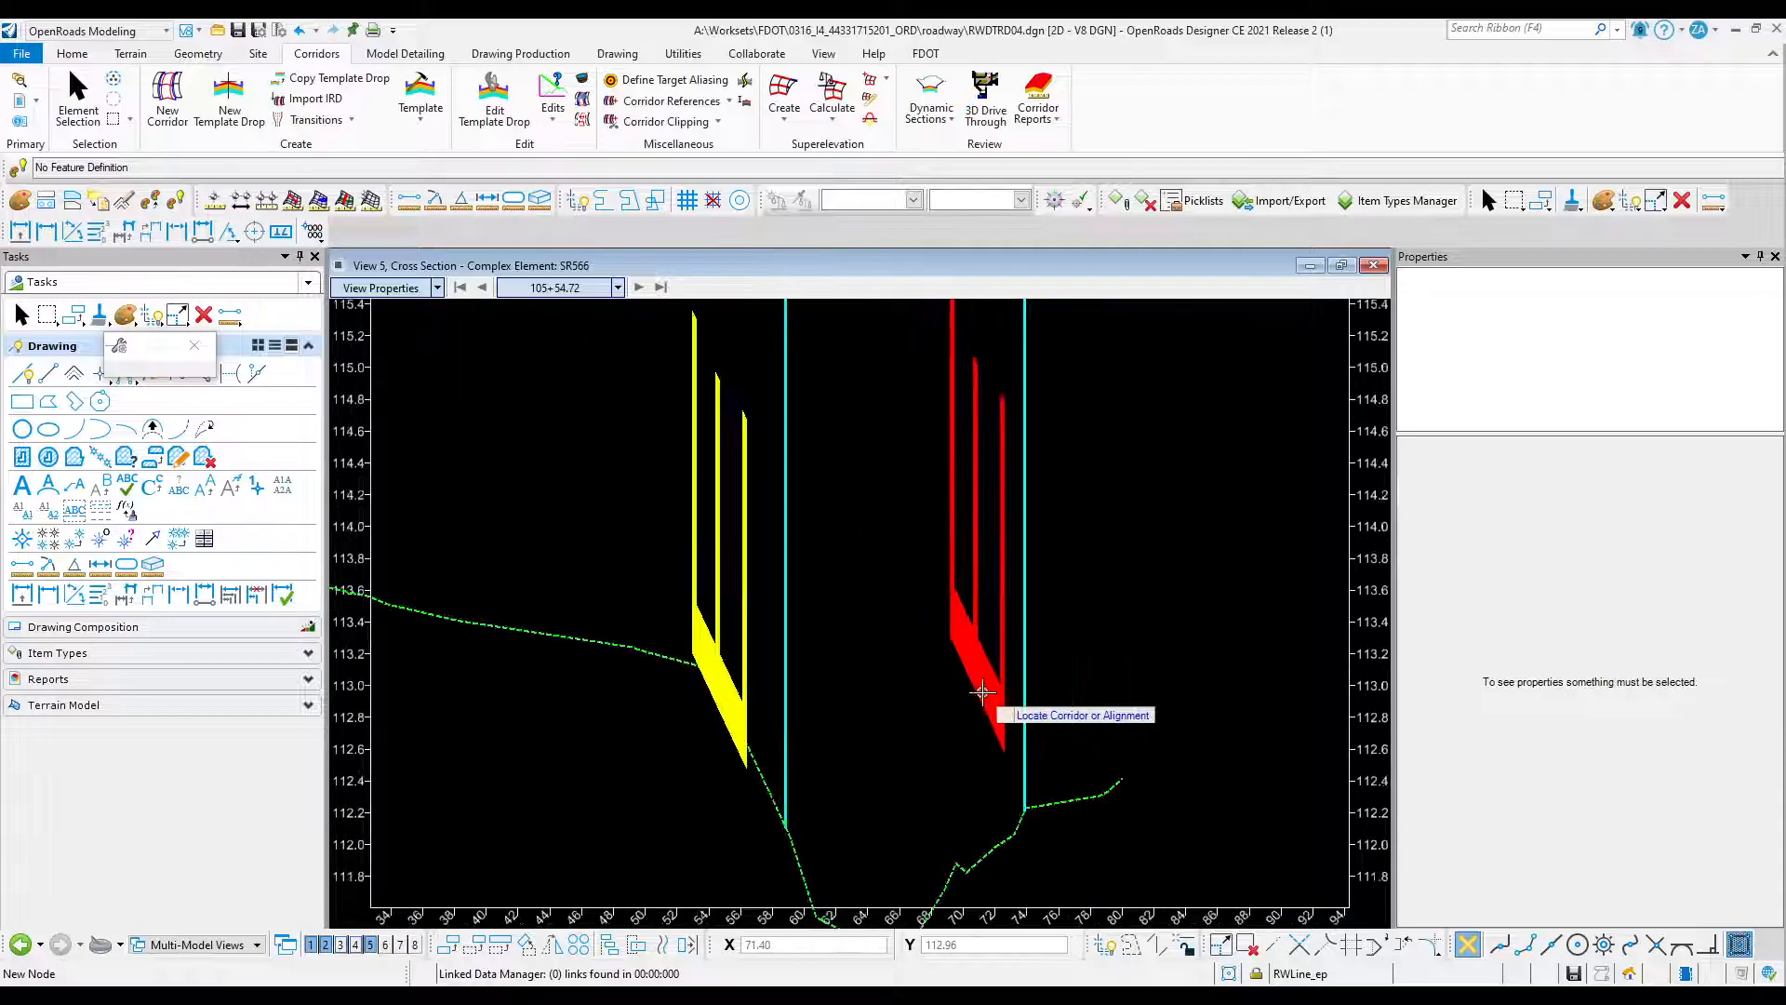
middle_drag(945, 466, 818, 540)
middle_drag(749, 592, 780, 674)
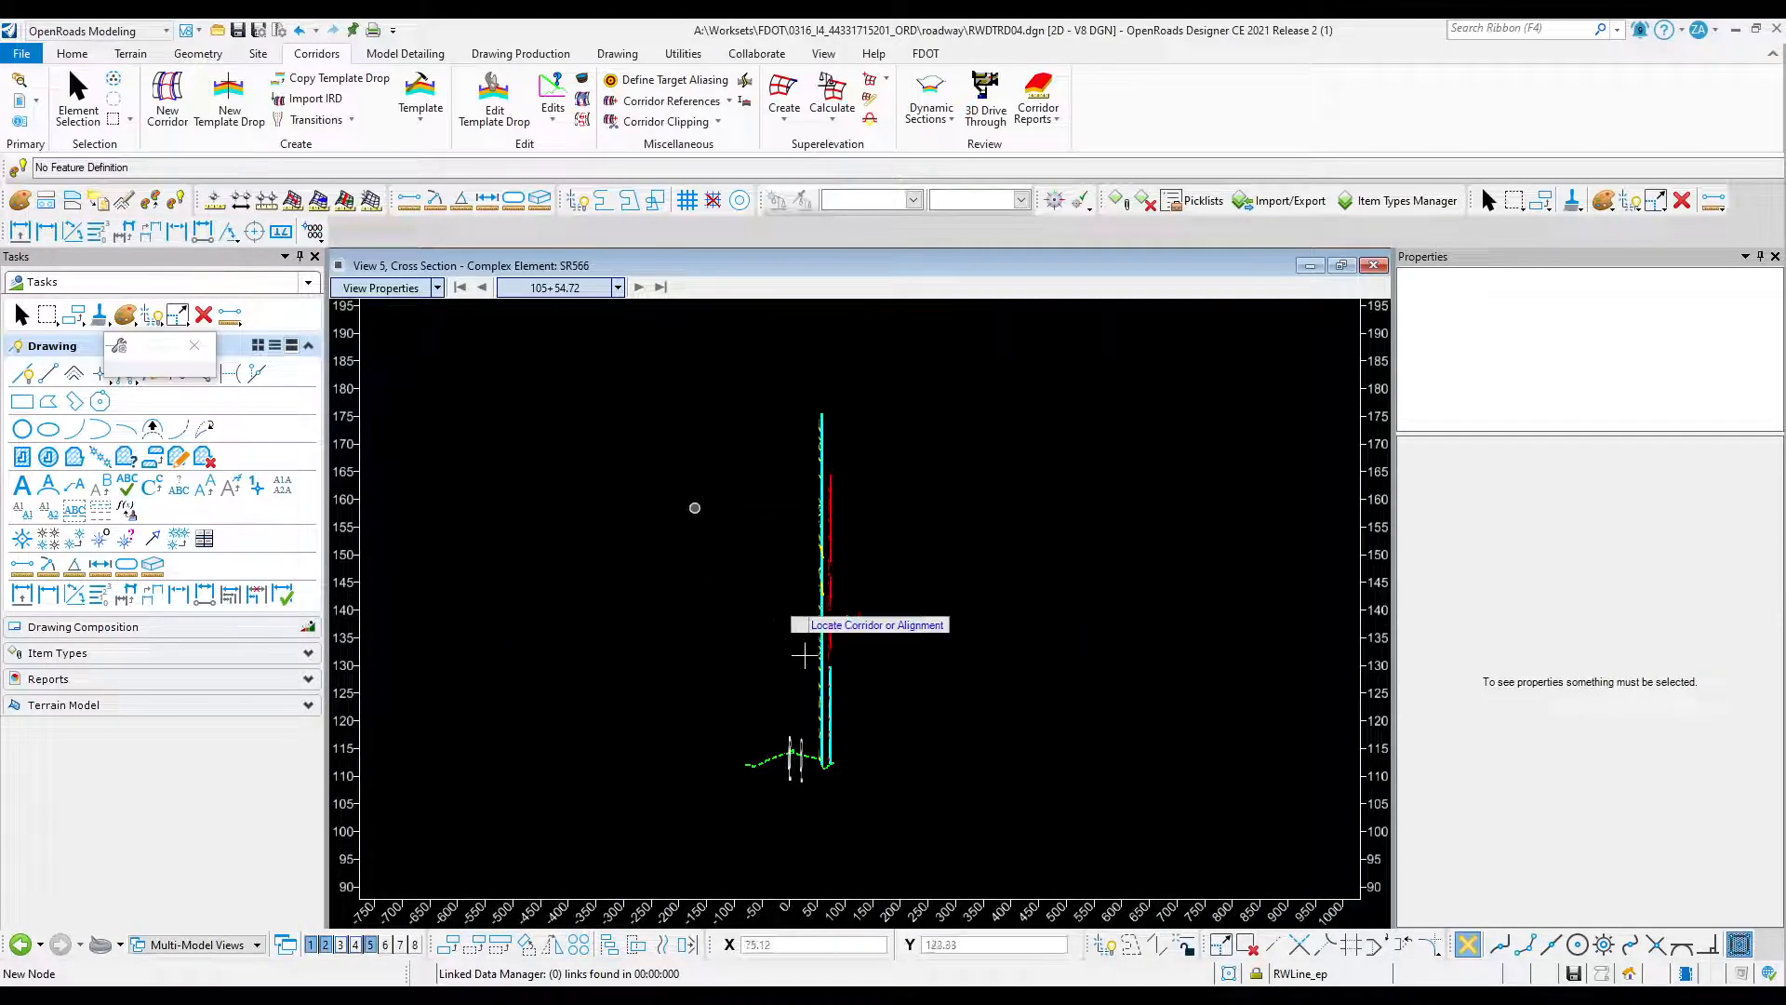
scroll(837, 772, up, 3)
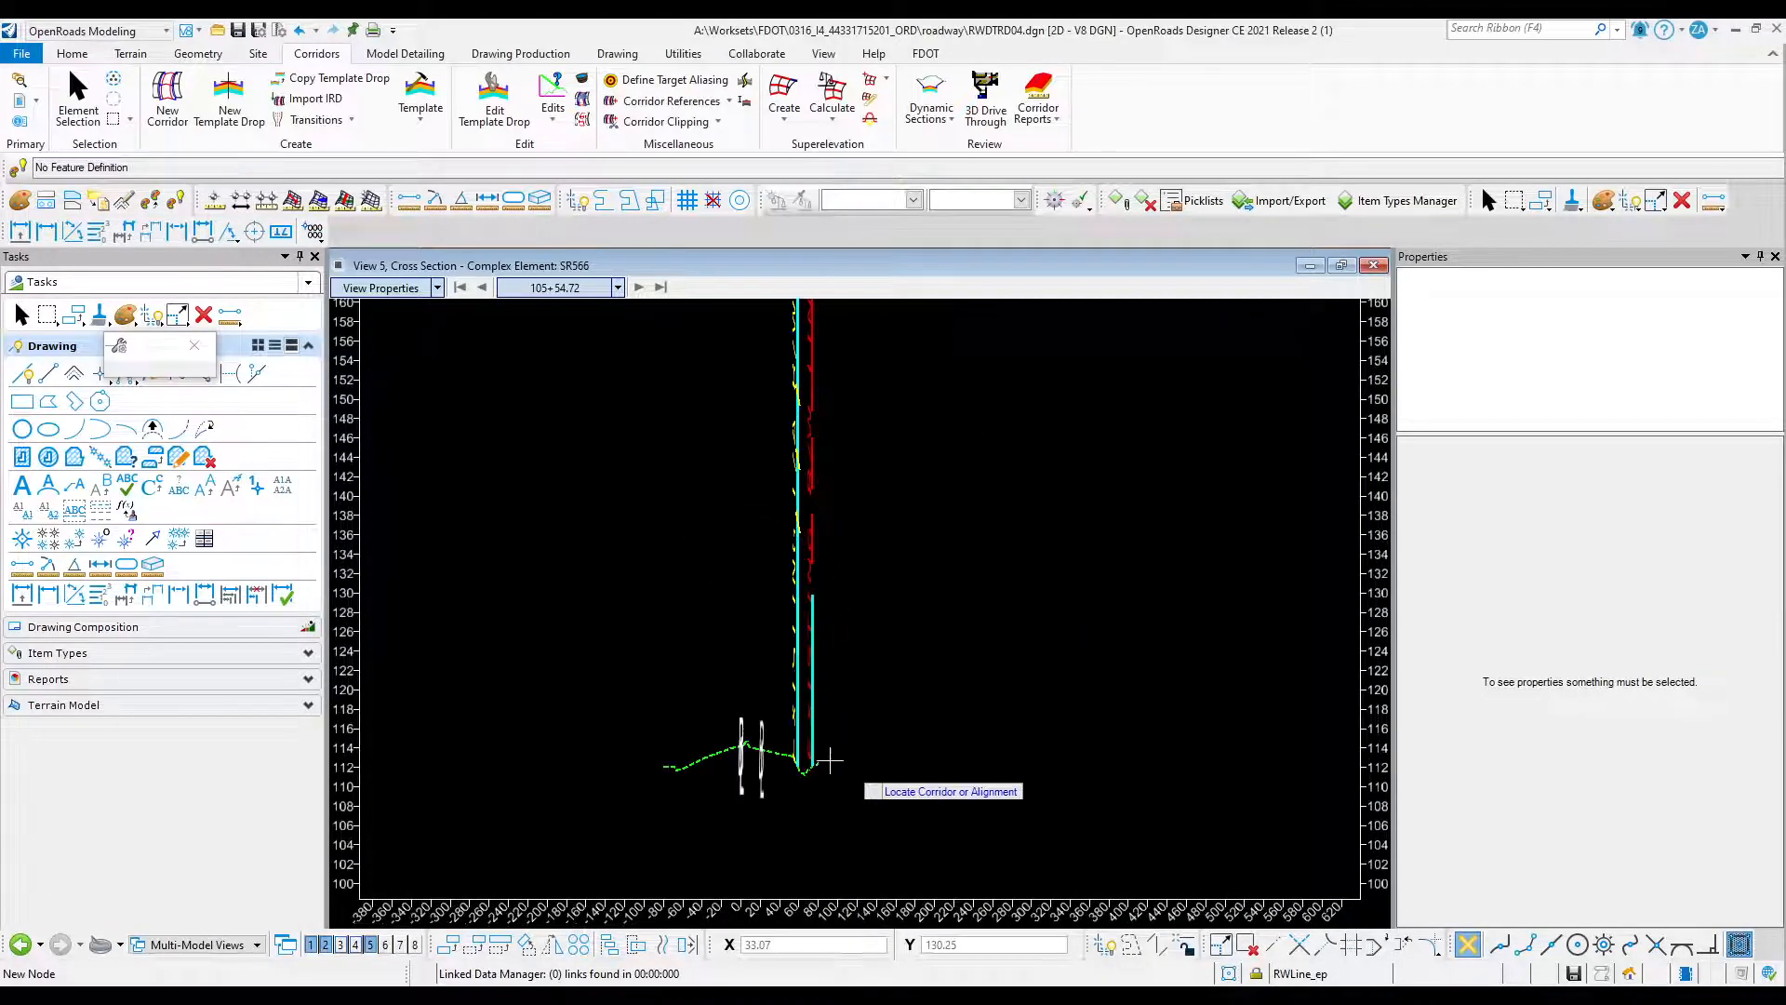
View the cross sections at stations 105+60.00 and 105+50.00, restore View 5 and inspect the right-of-way lines in the 3D view.
click(641, 291)
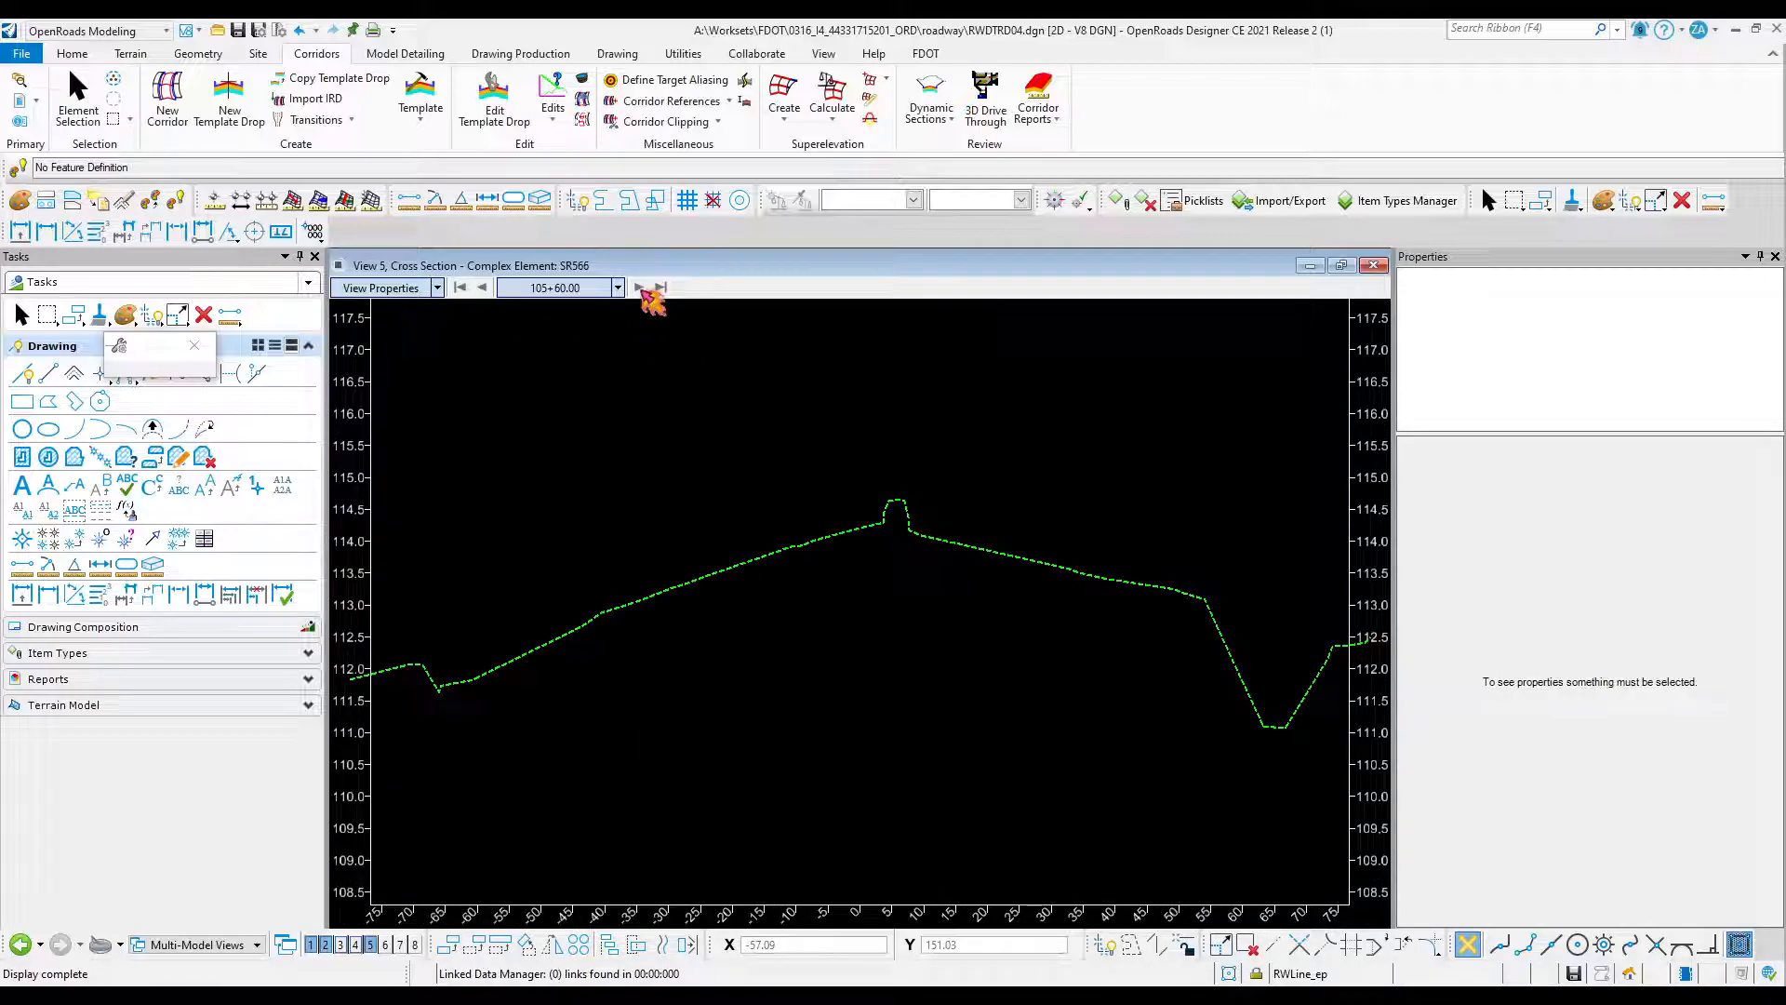
click(482, 288)
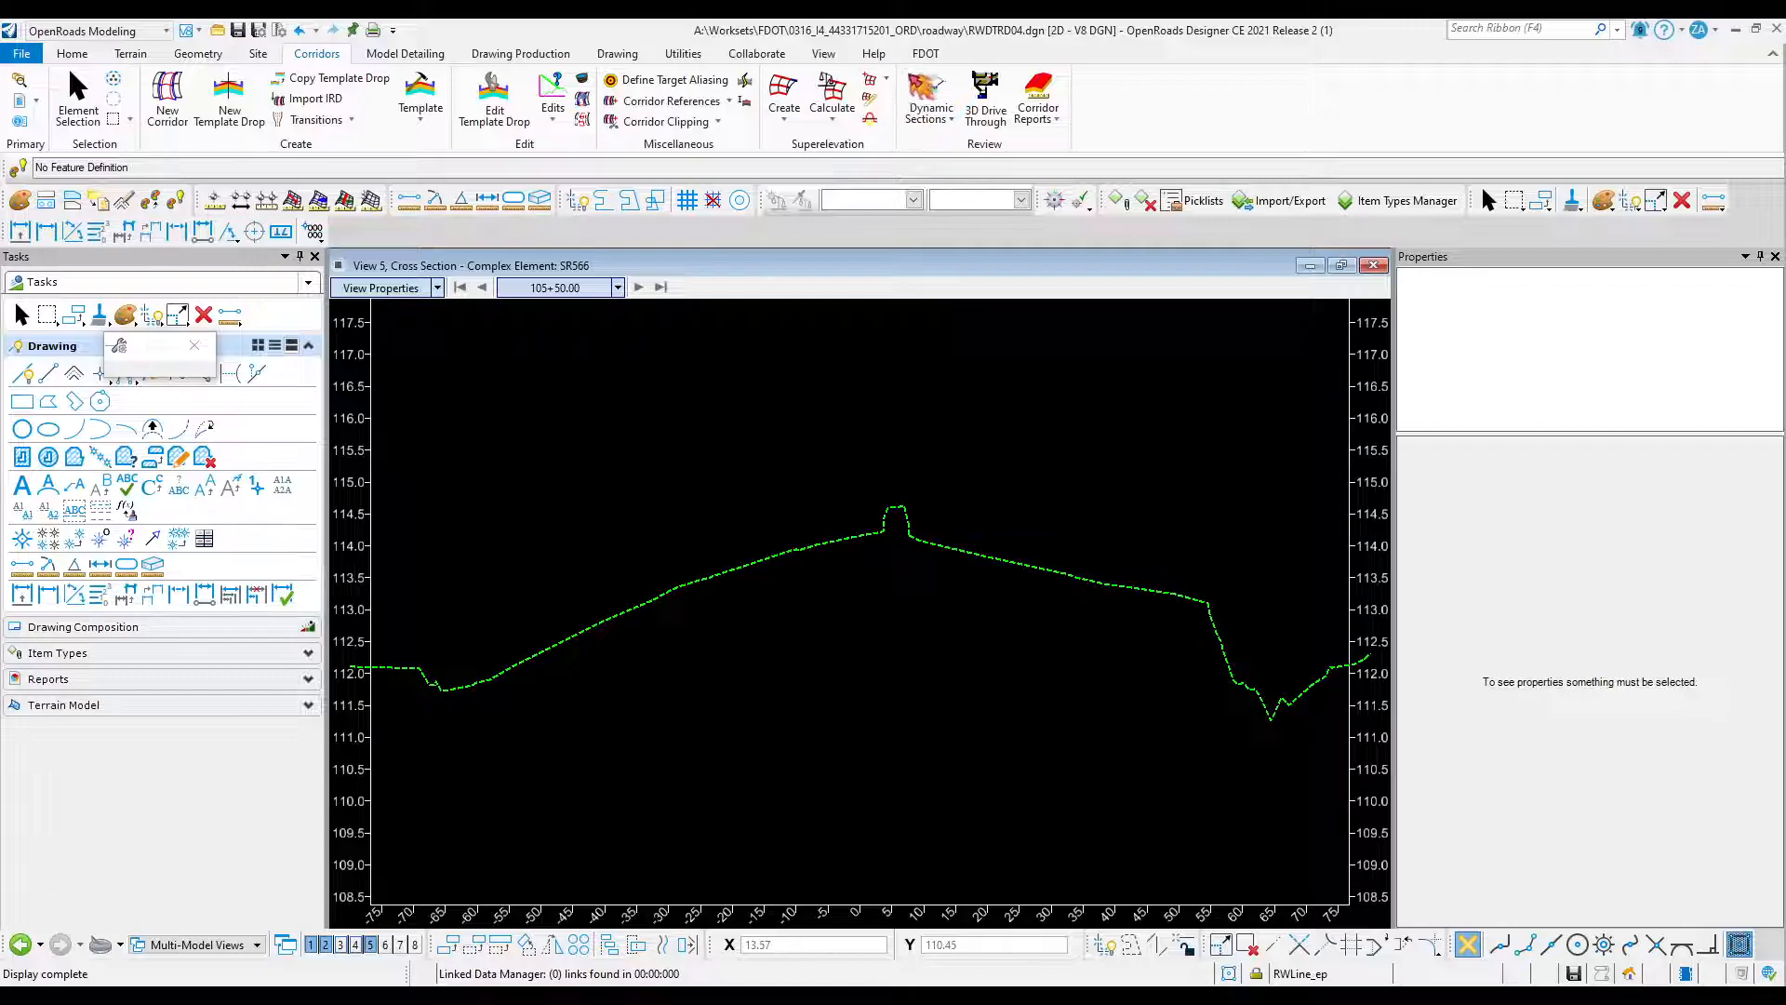
click(1340, 265)
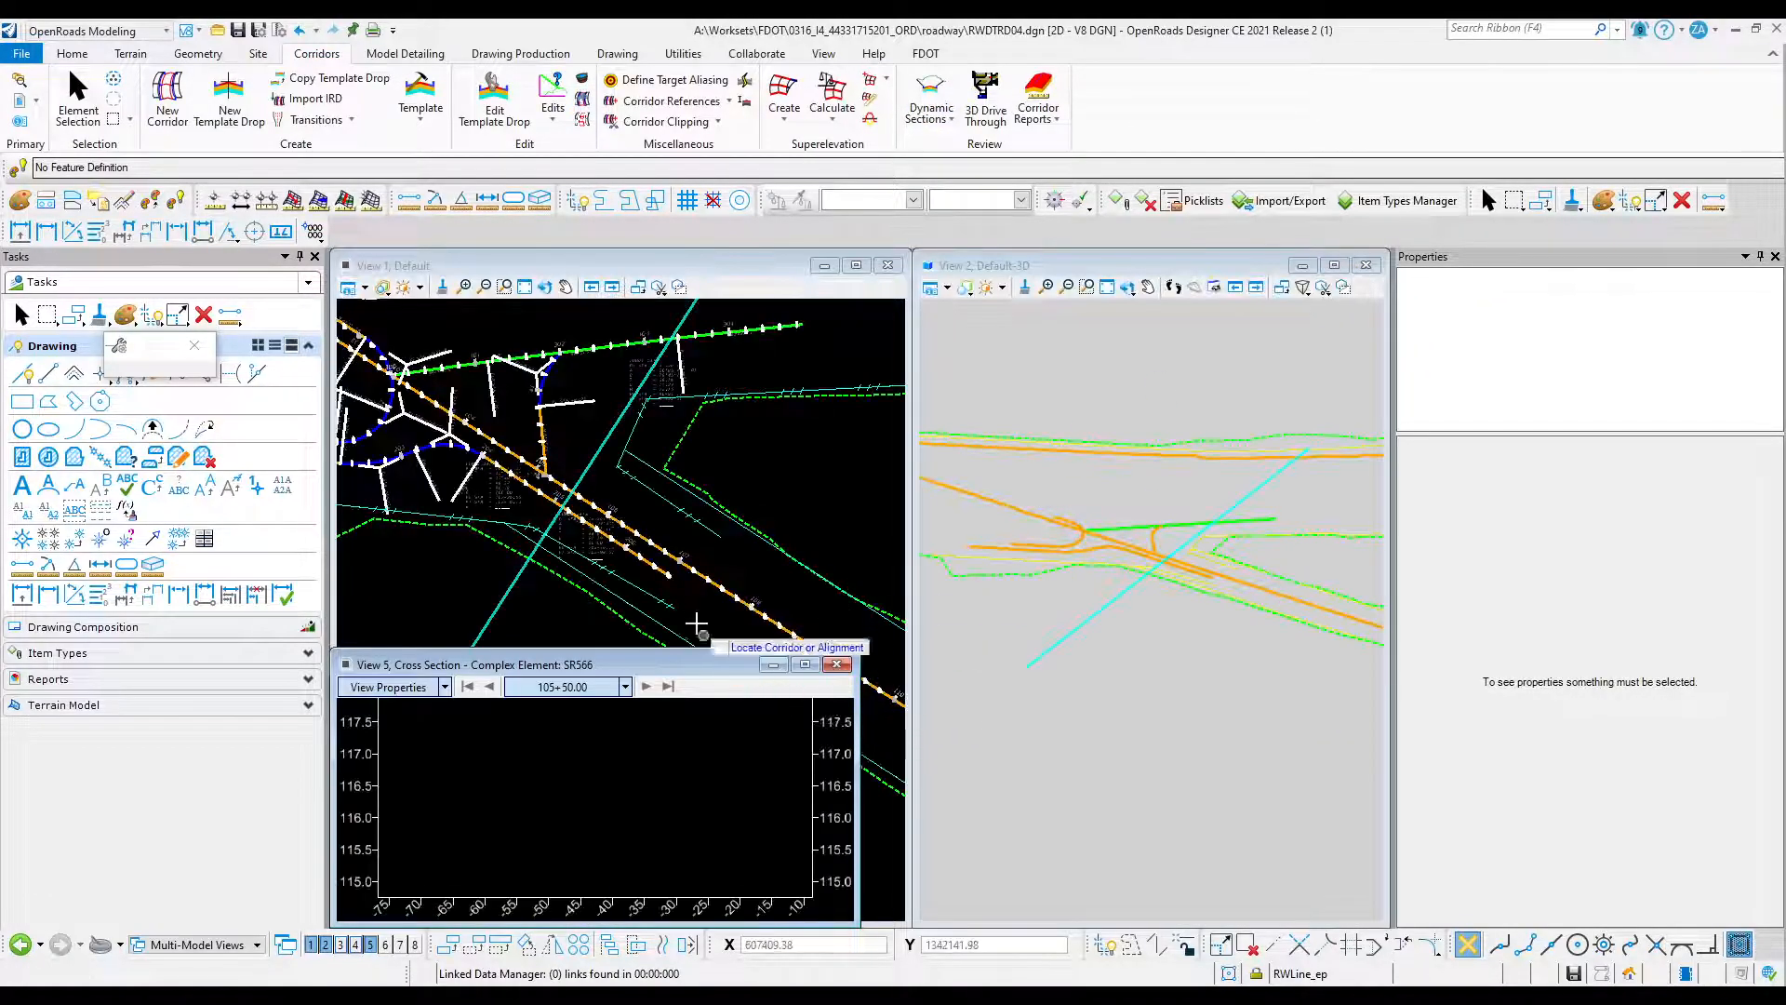
scroll(1184, 570, up, 3)
scroll(1059, 582, down, 4)
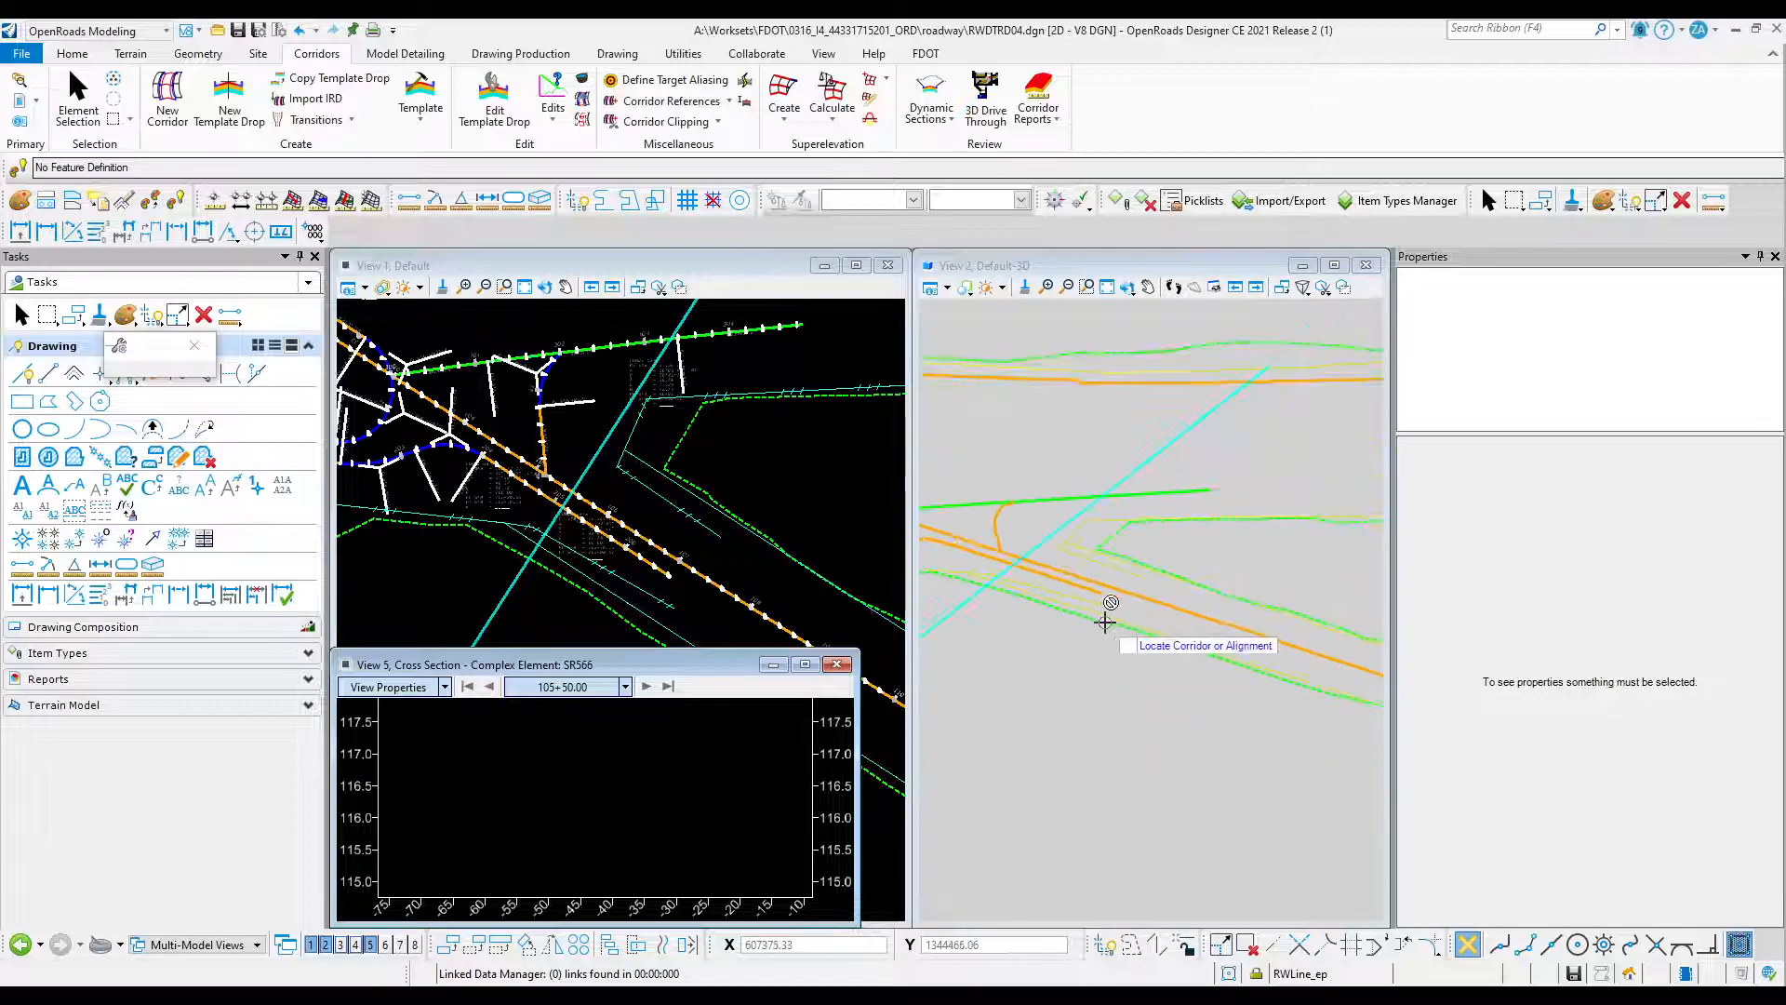
scroll(1085, 622, up, 2)
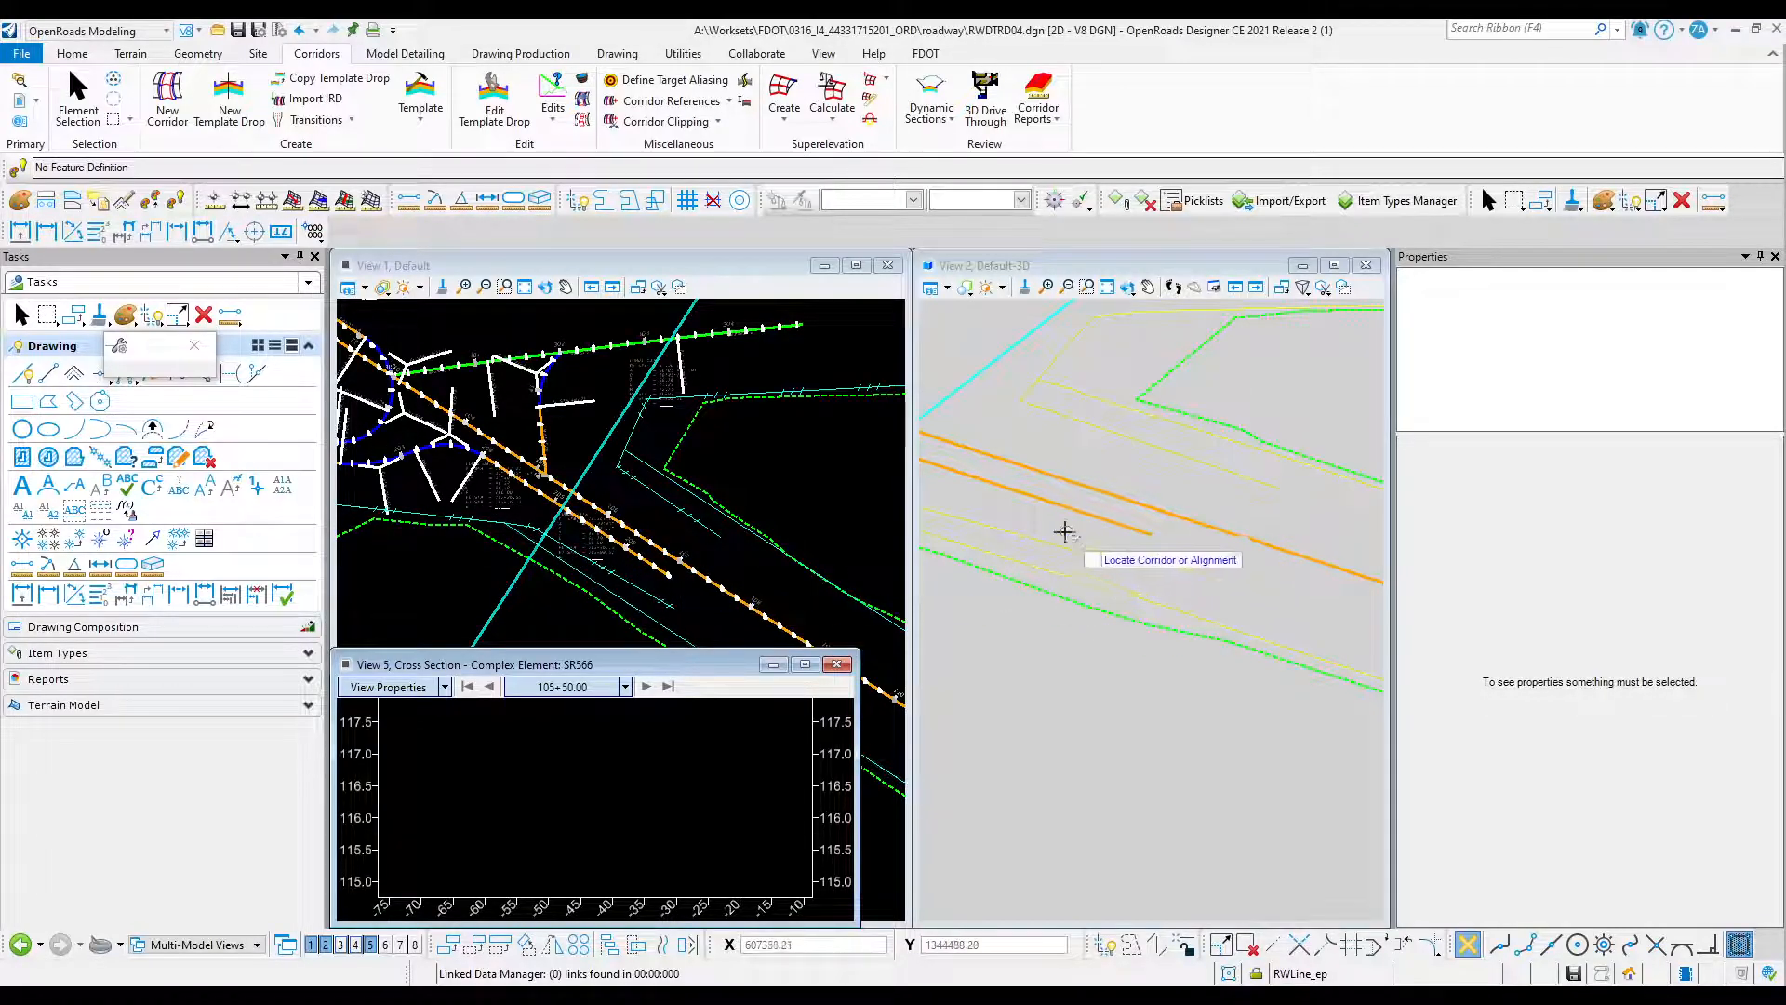
scroll(1135, 566, down, 3)
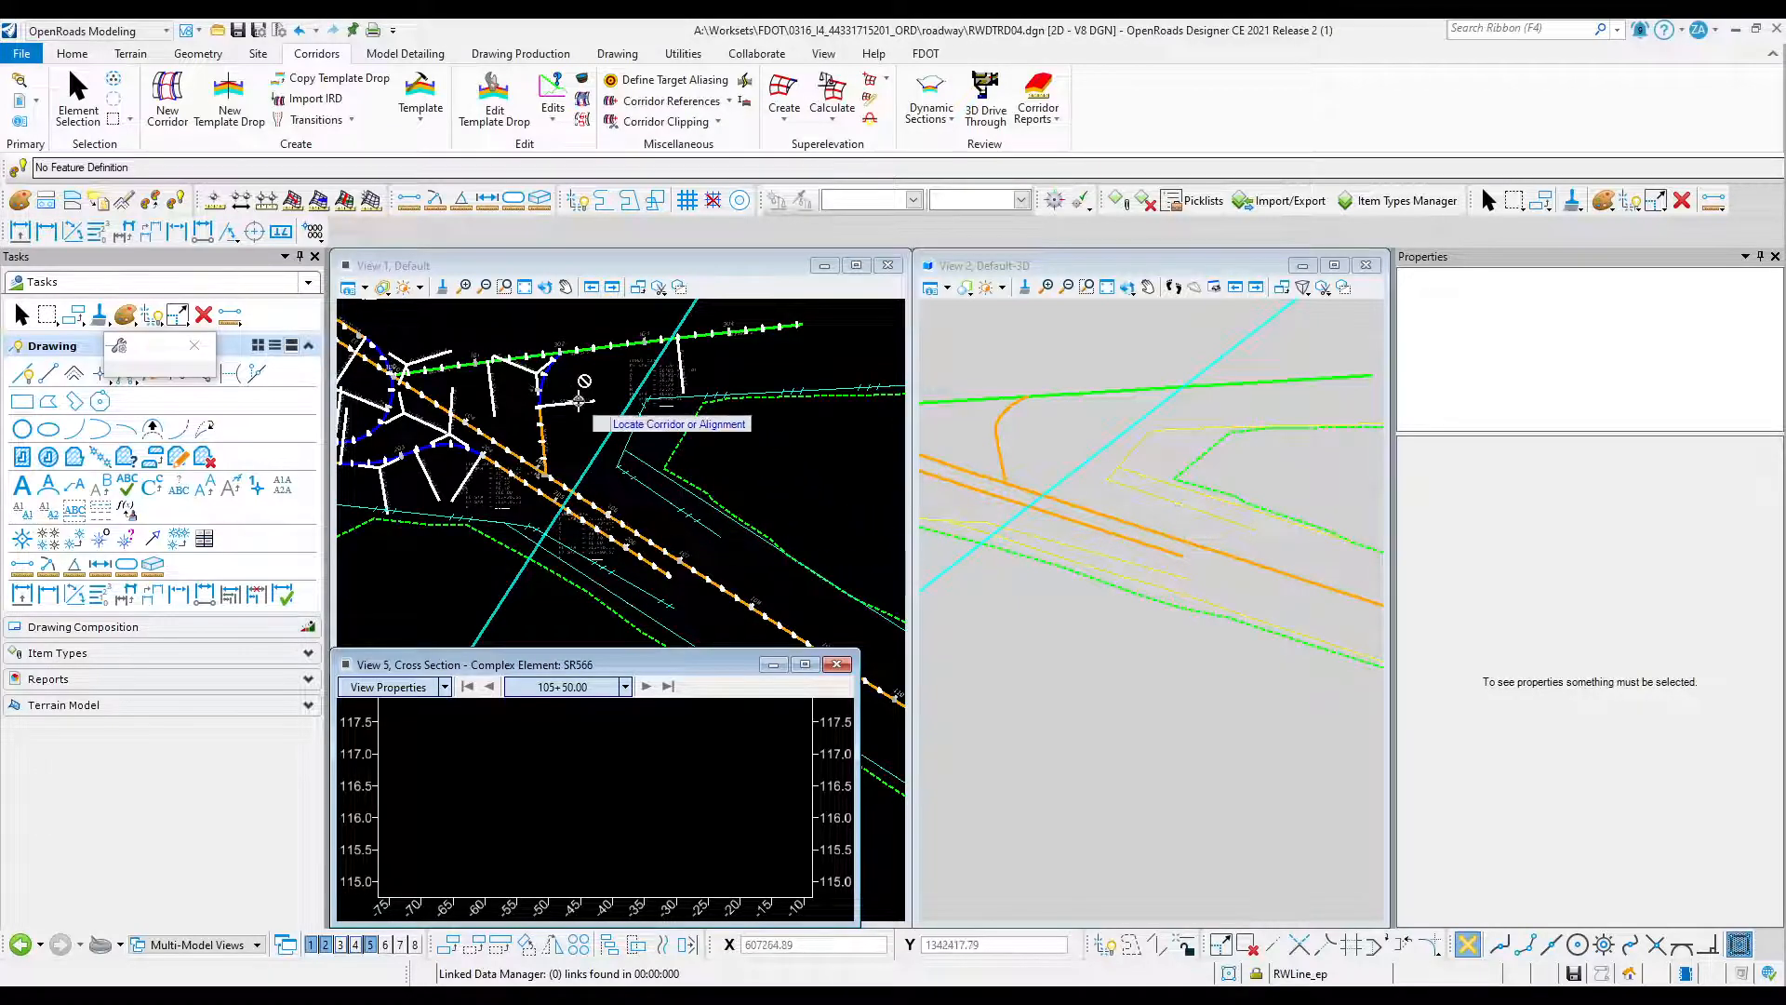
Choose the SR566 baseline for a new cross section view and set its offsets to -100 and 100.
scroll(636, 485, down, 2)
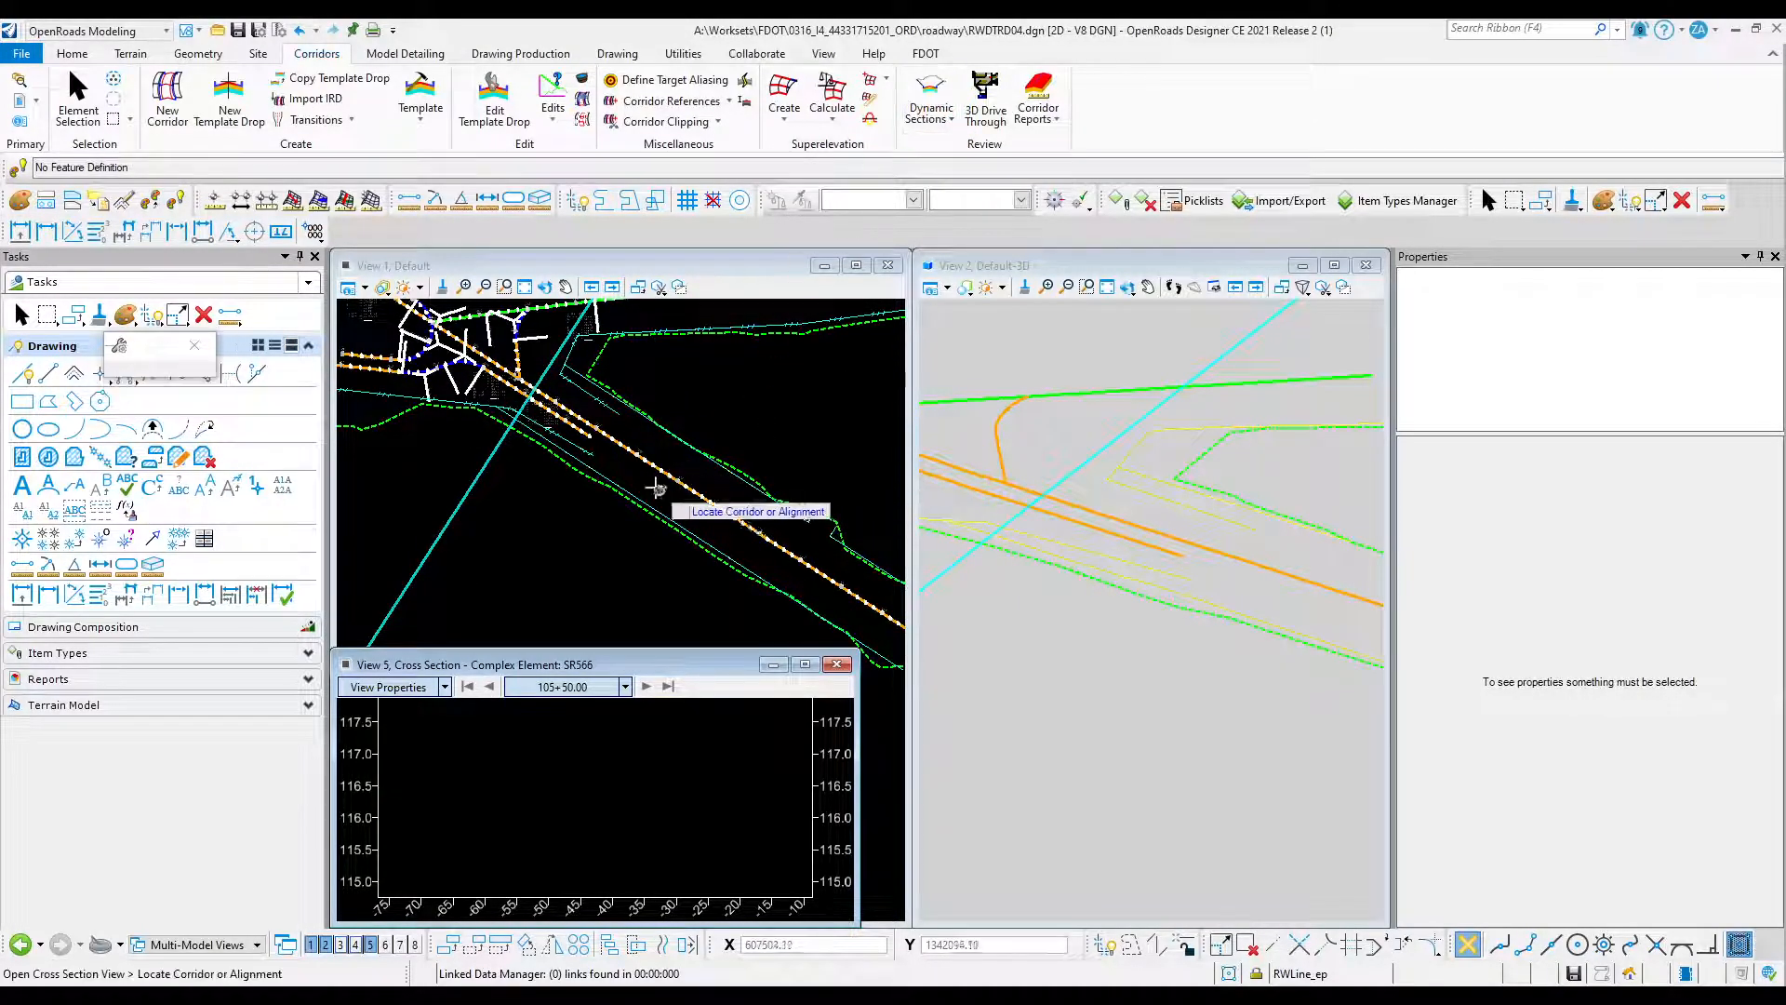
scroll(659, 486, up, 3)
click(657, 456)
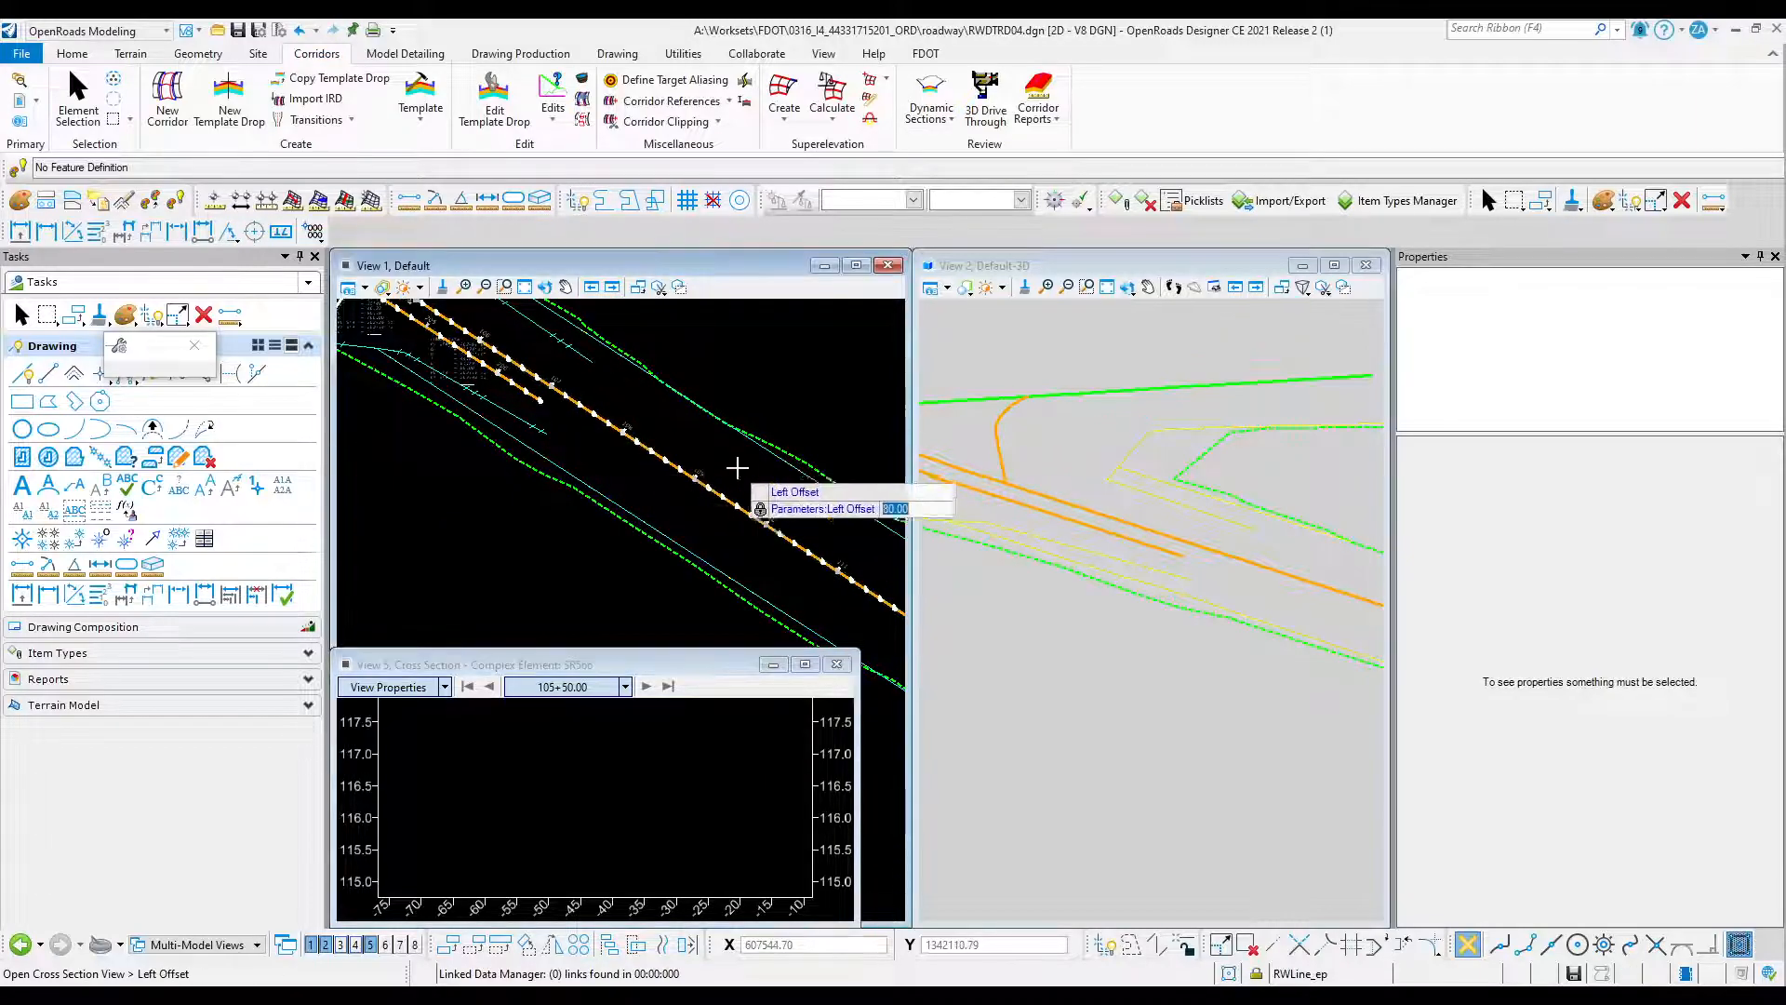
click(685, 360)
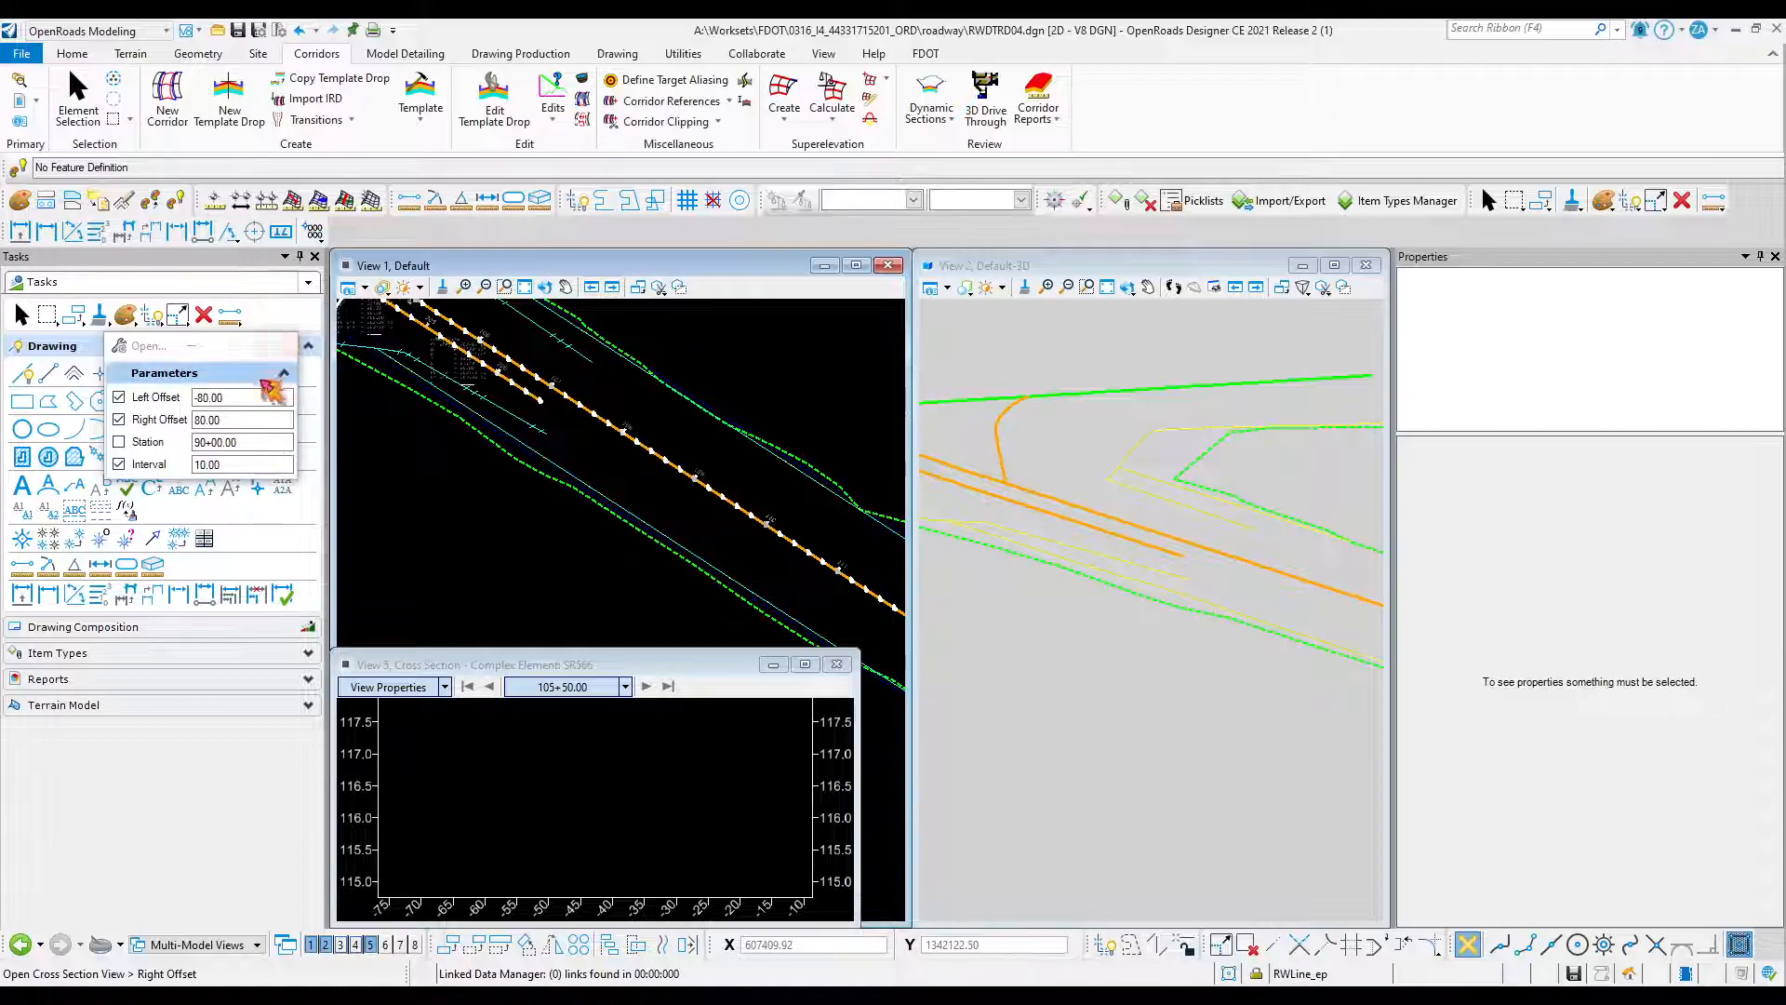
drag(248, 398, 162, 402)
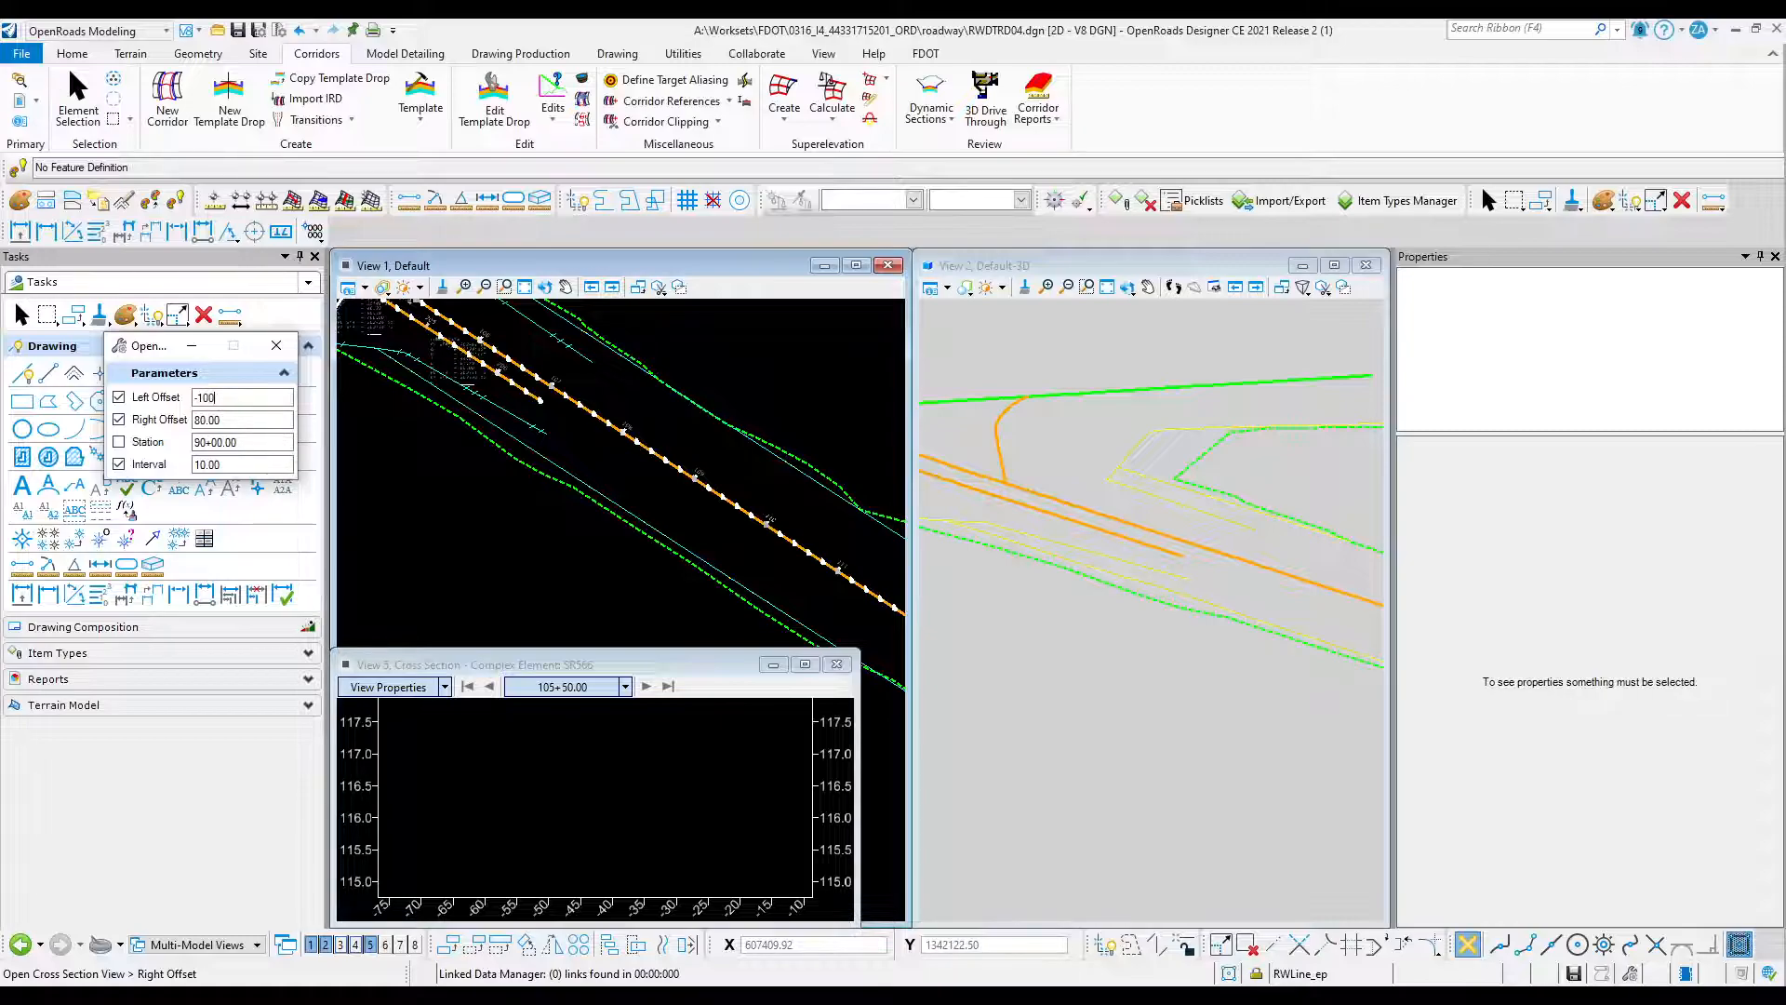
drag(248, 420, 169, 428)
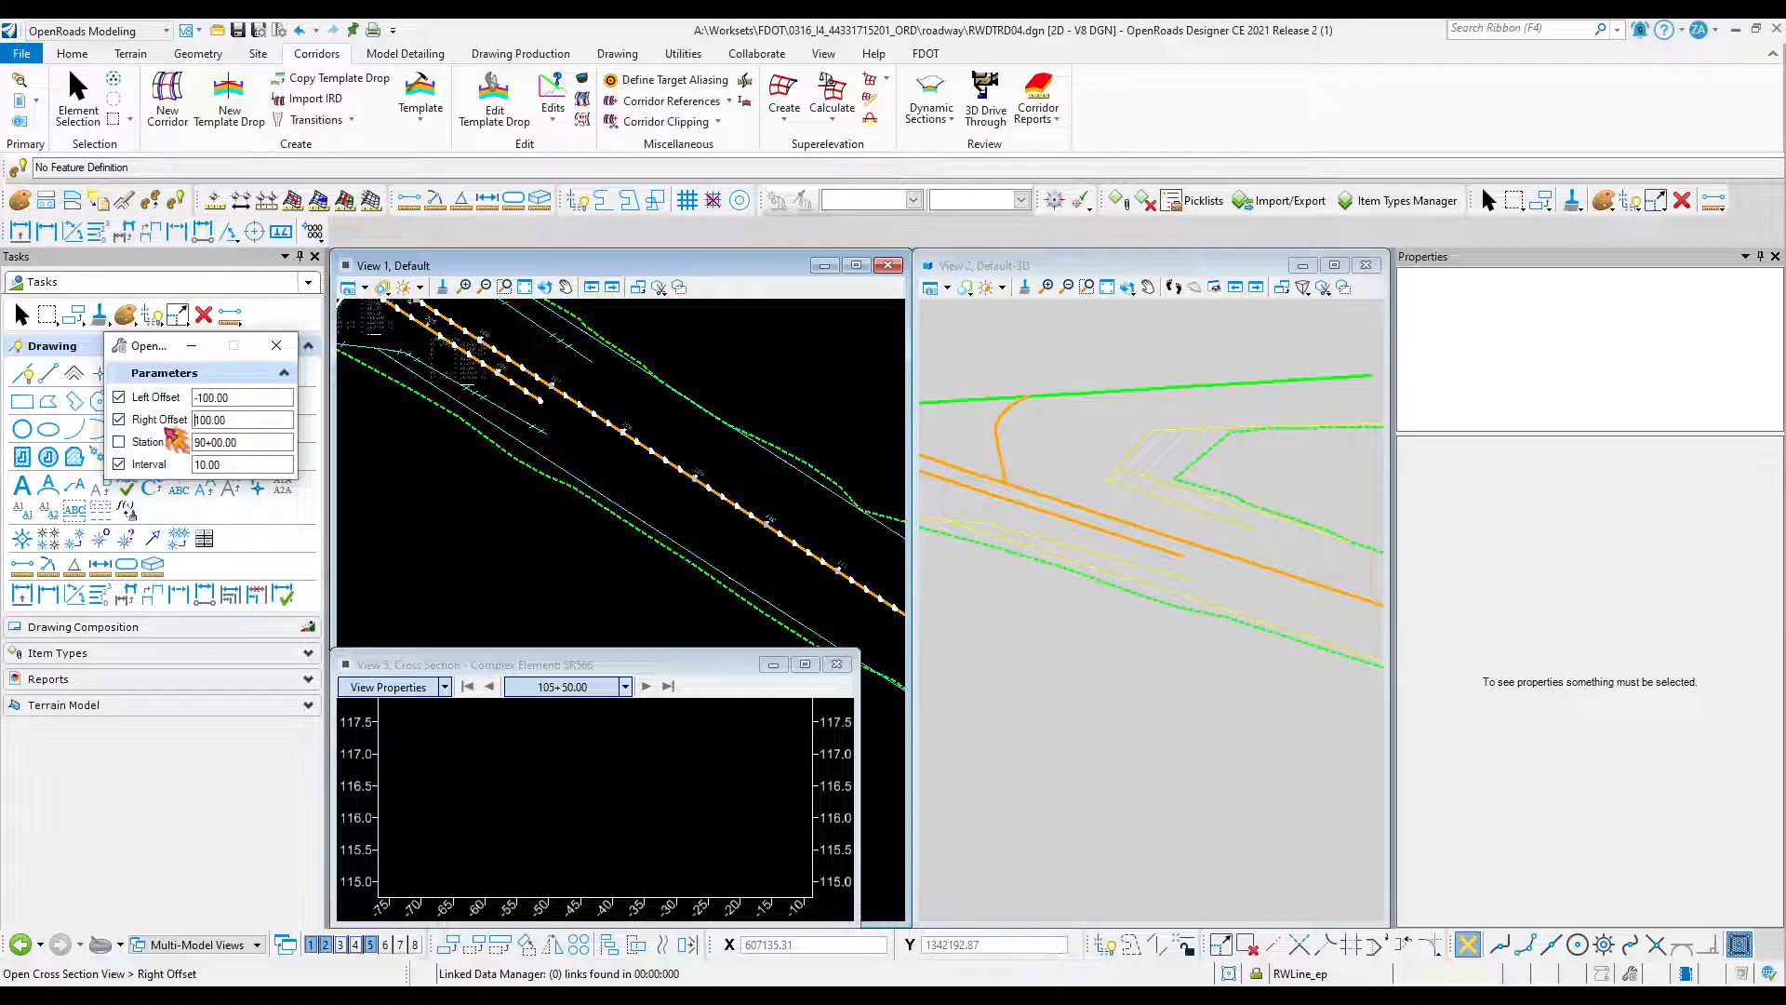
Set the station to 108+09.94, accept the 10 interval and show the cross section in View 5.
click(711, 456)
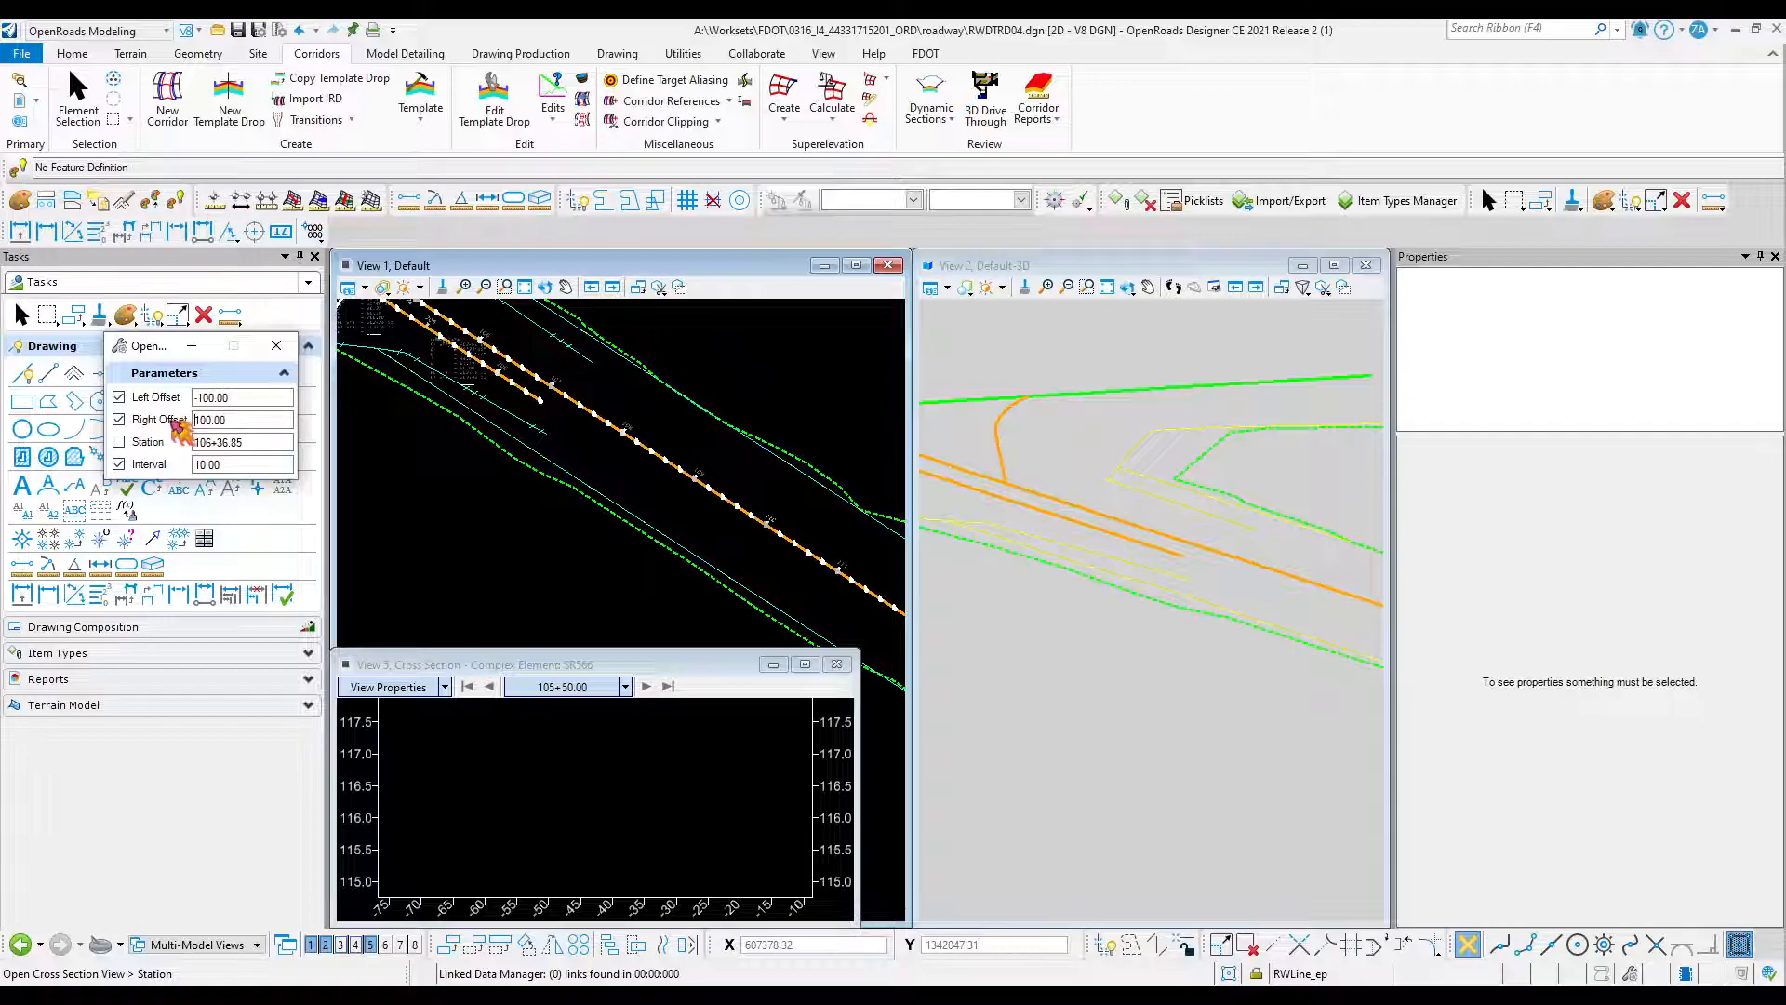
click(550, 558)
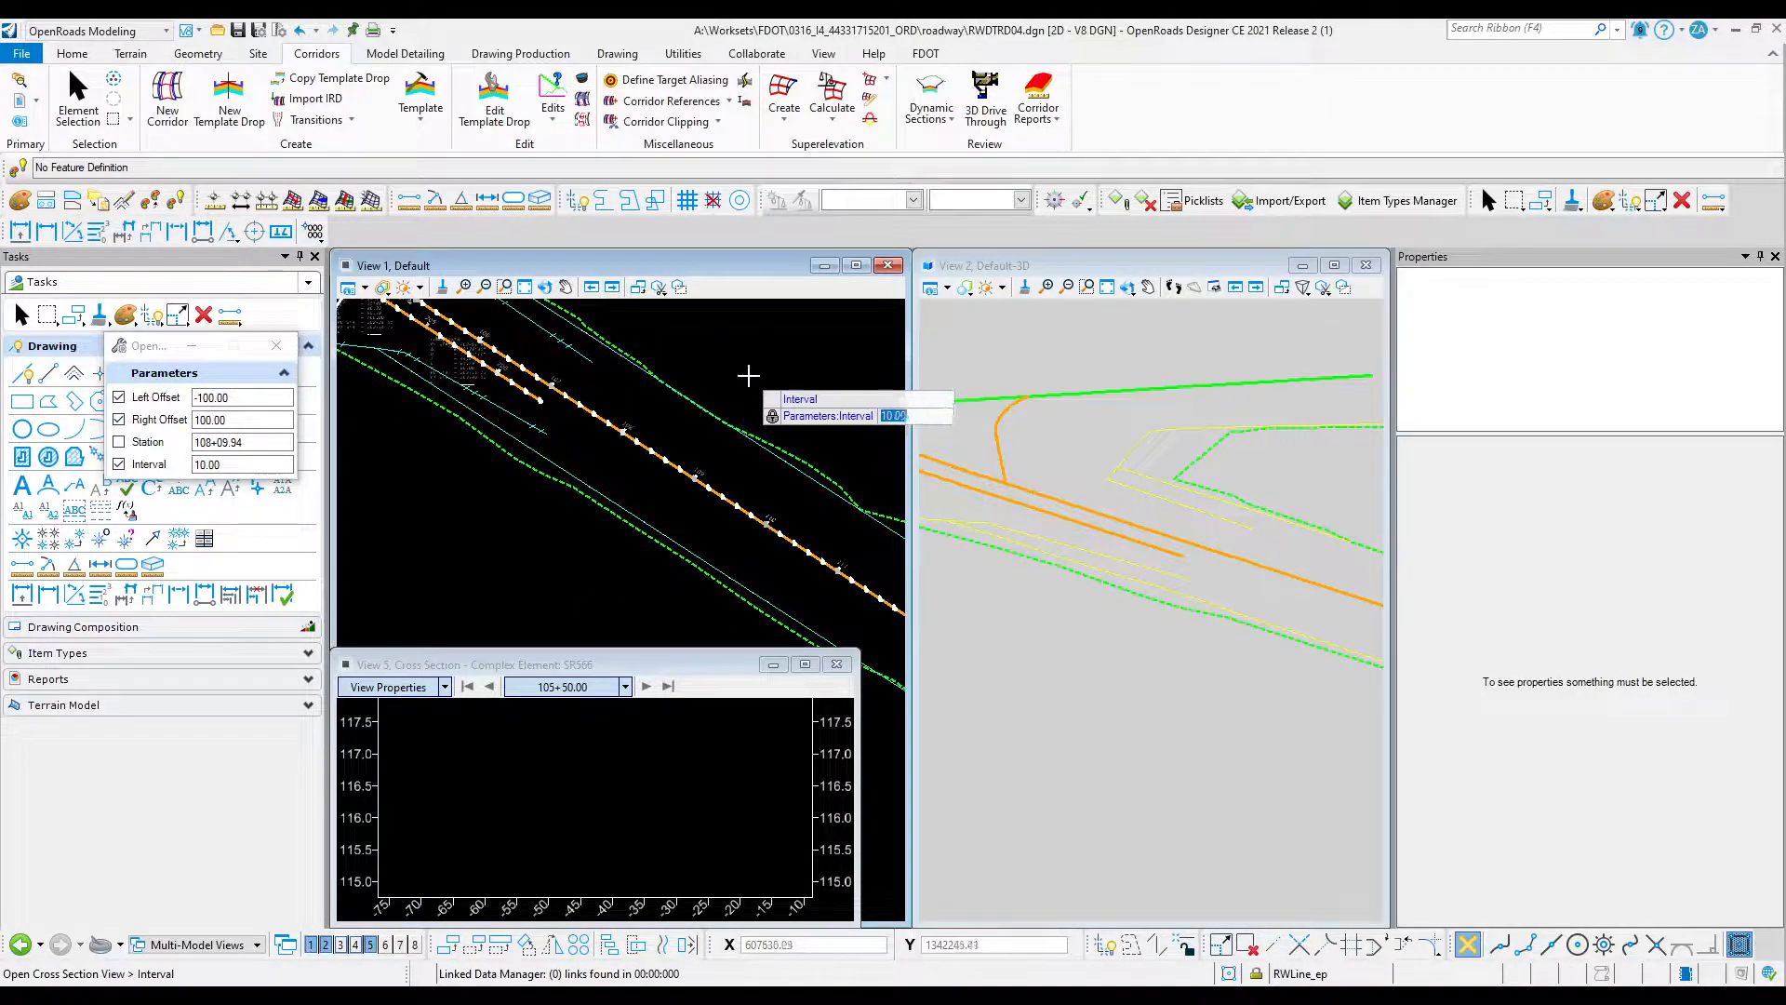
click(580, 561)
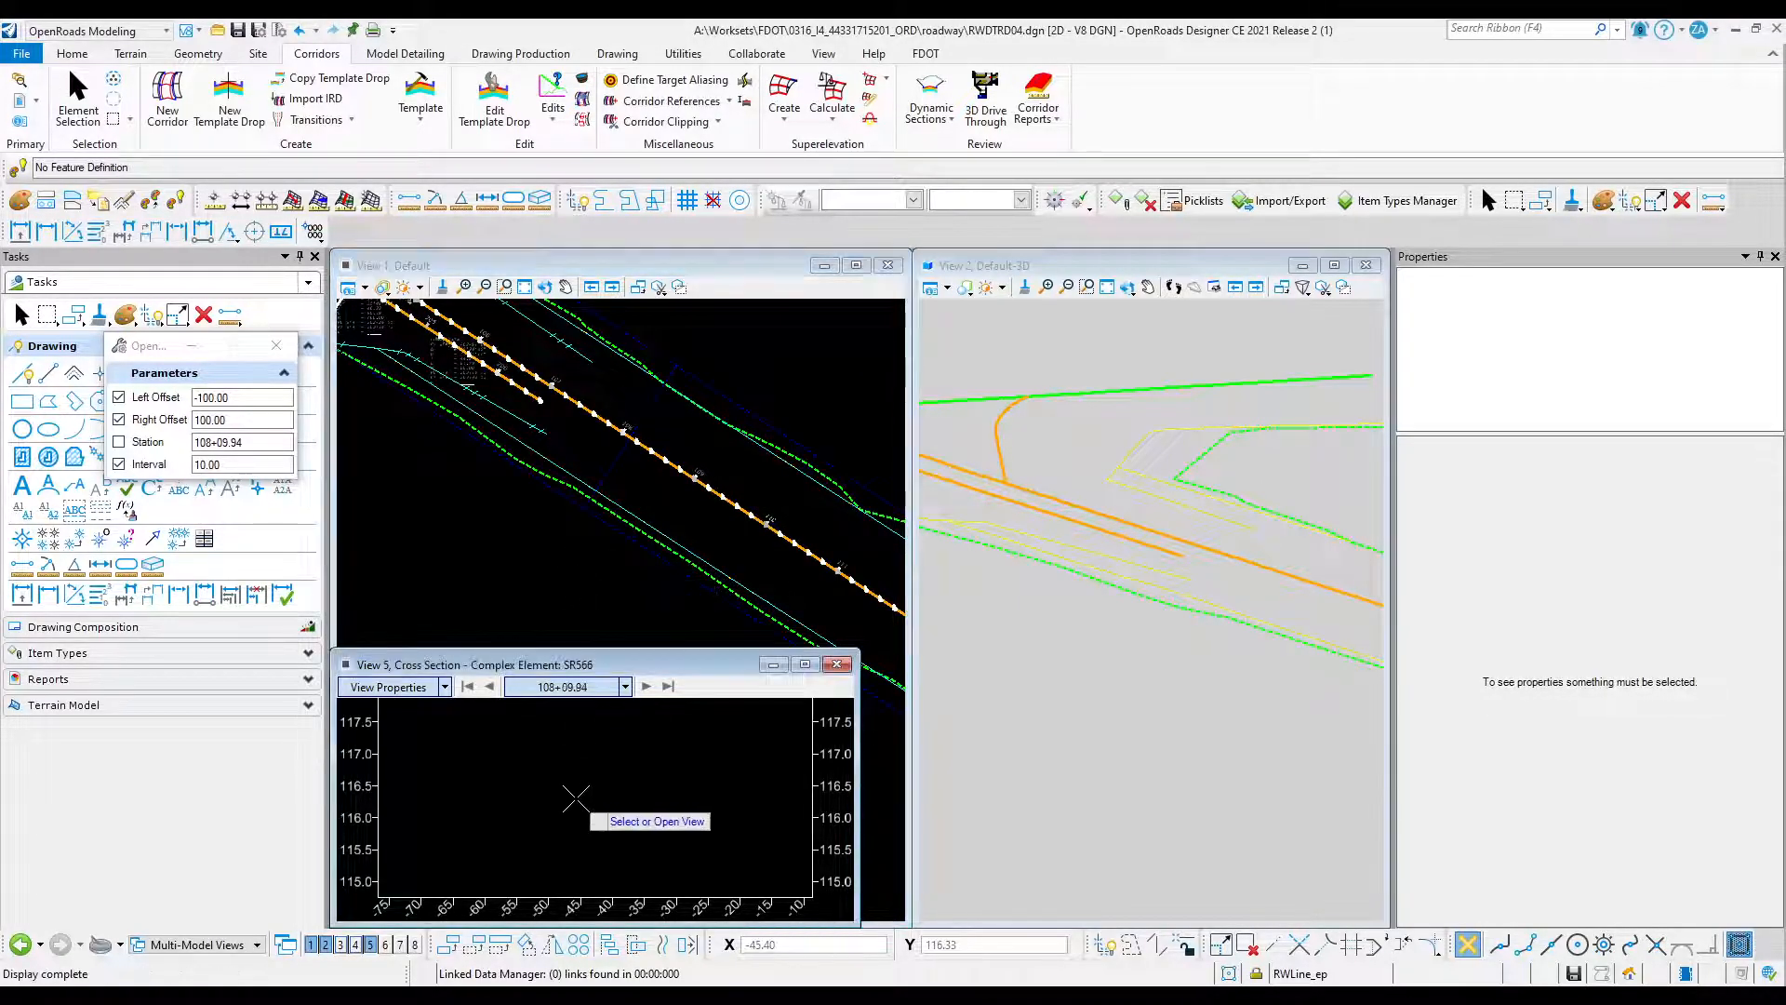
Examine the ground line at station 108+09.94, and view the cross sections at stations 108+10.00 and 108+00.00.
scroll(576, 802, up, 3)
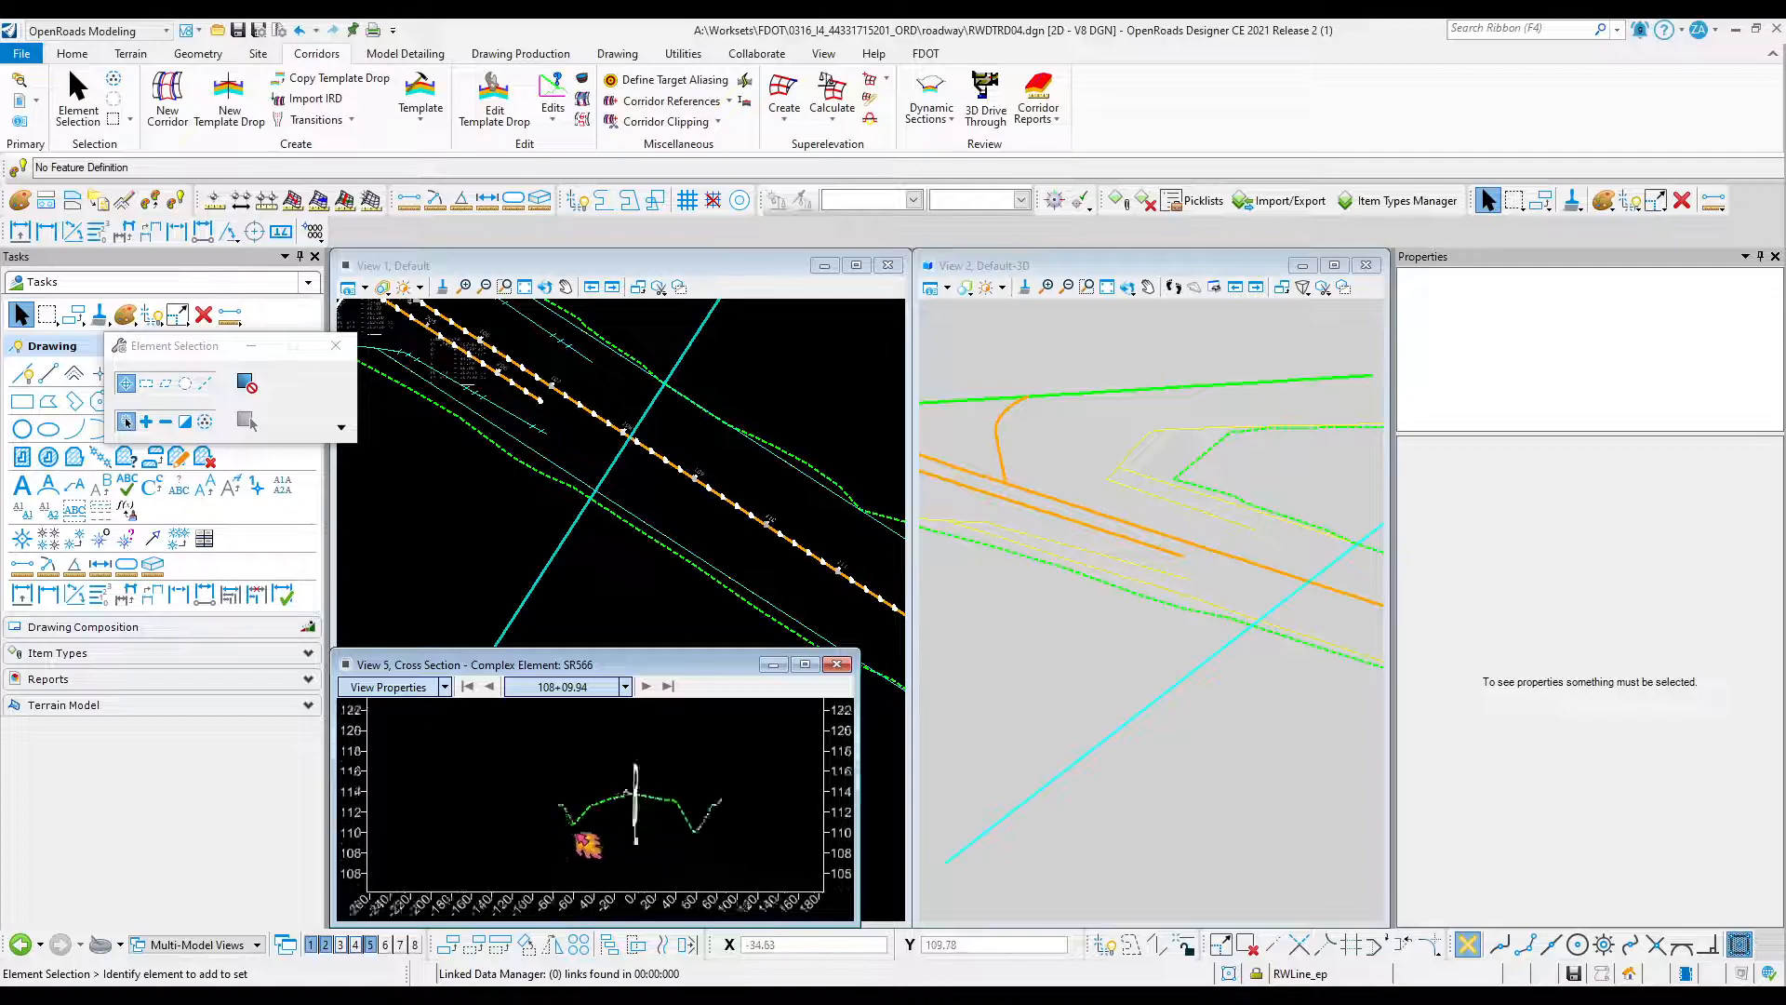
scroll(567, 795, down, 6)
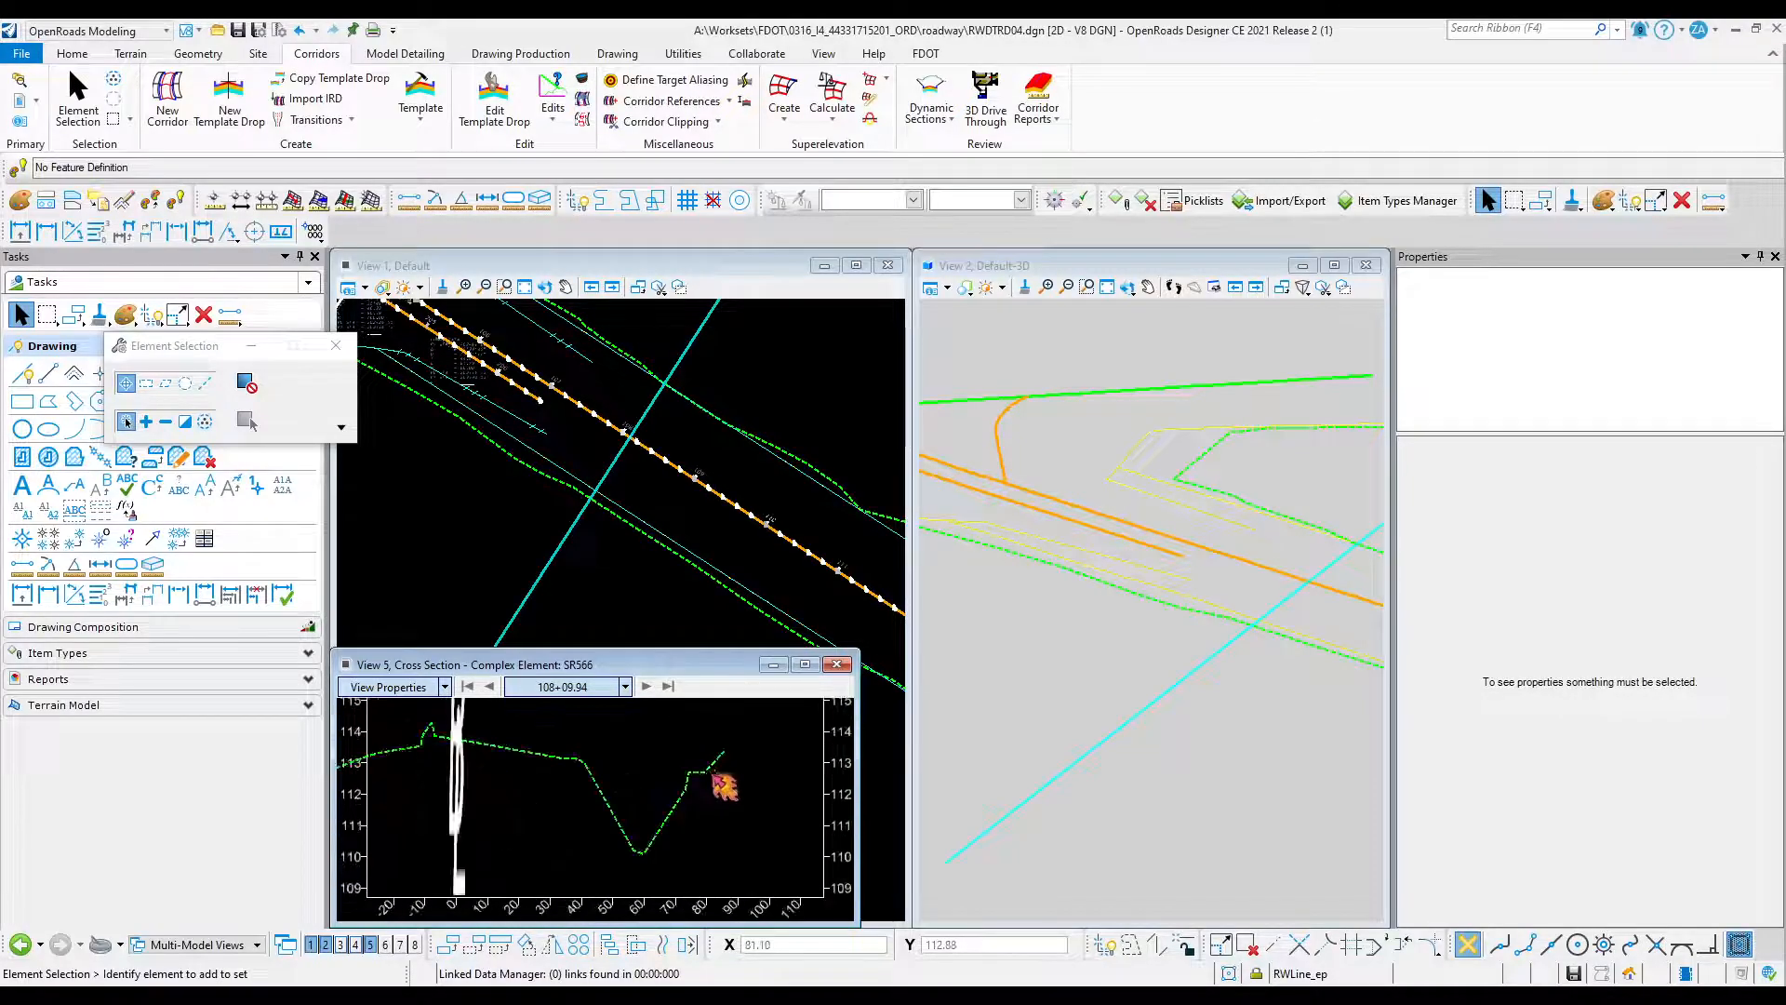
scroll(651, 768, up, 3)
click(649, 686)
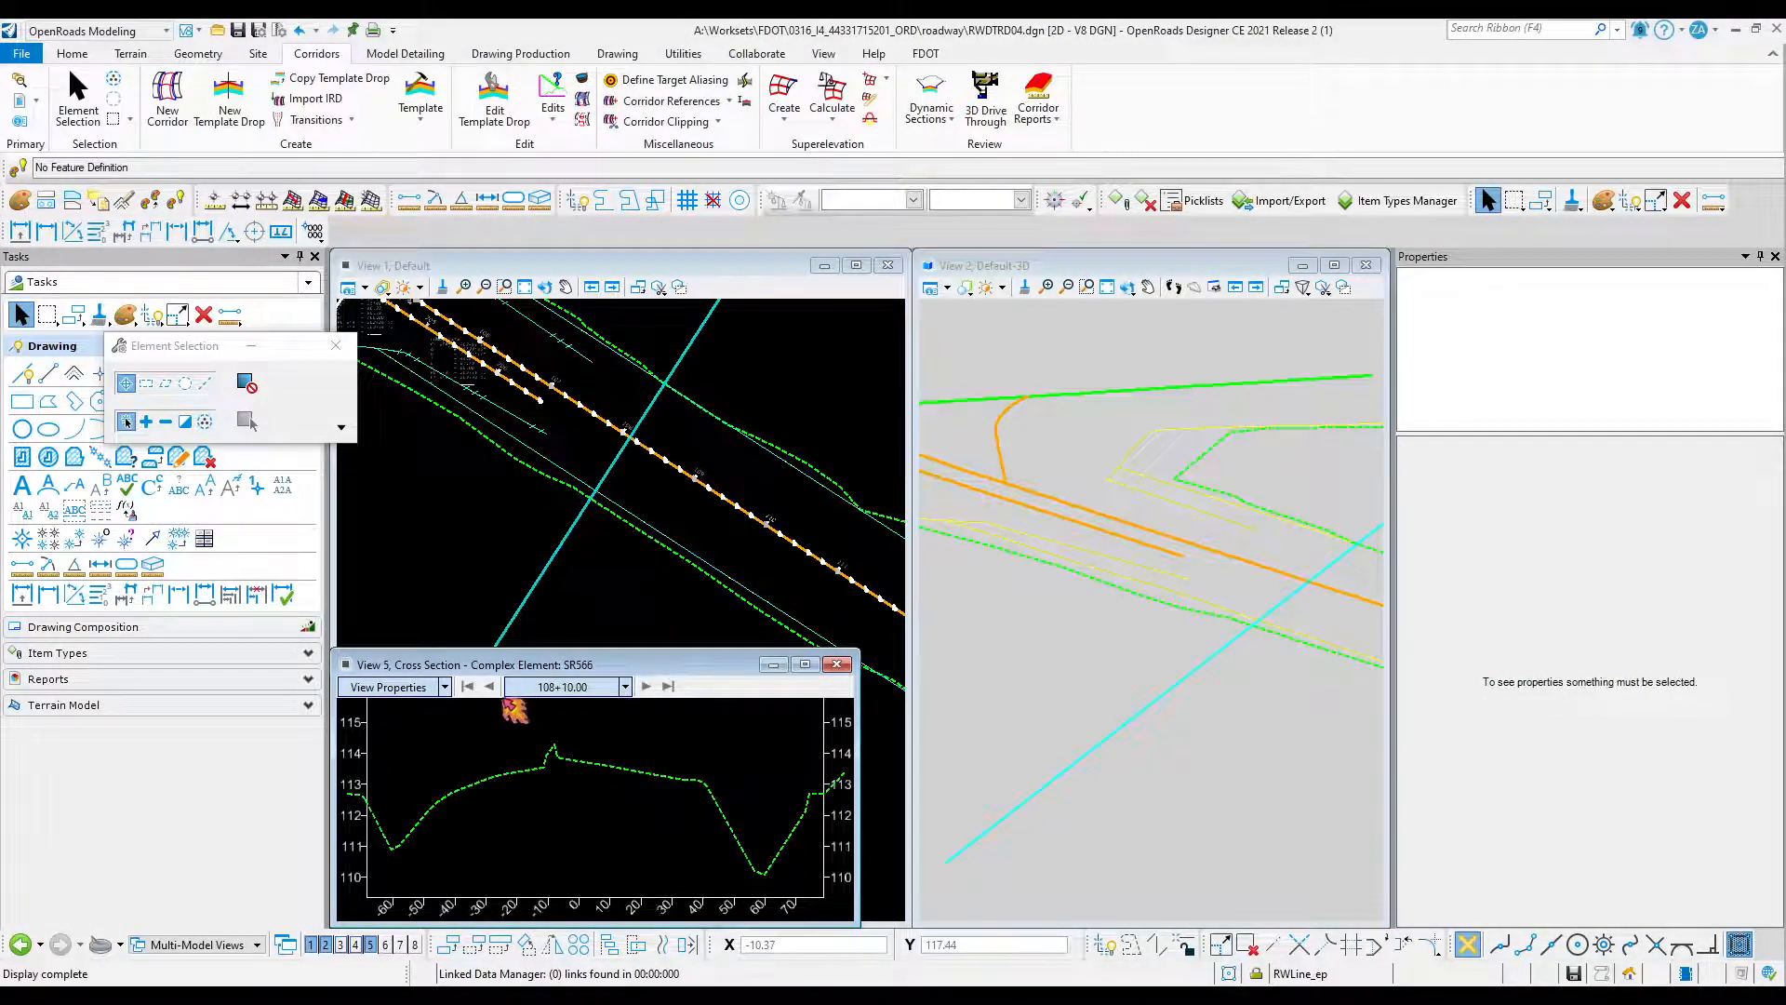
click(490, 686)
scroll(598, 805, down, 5)
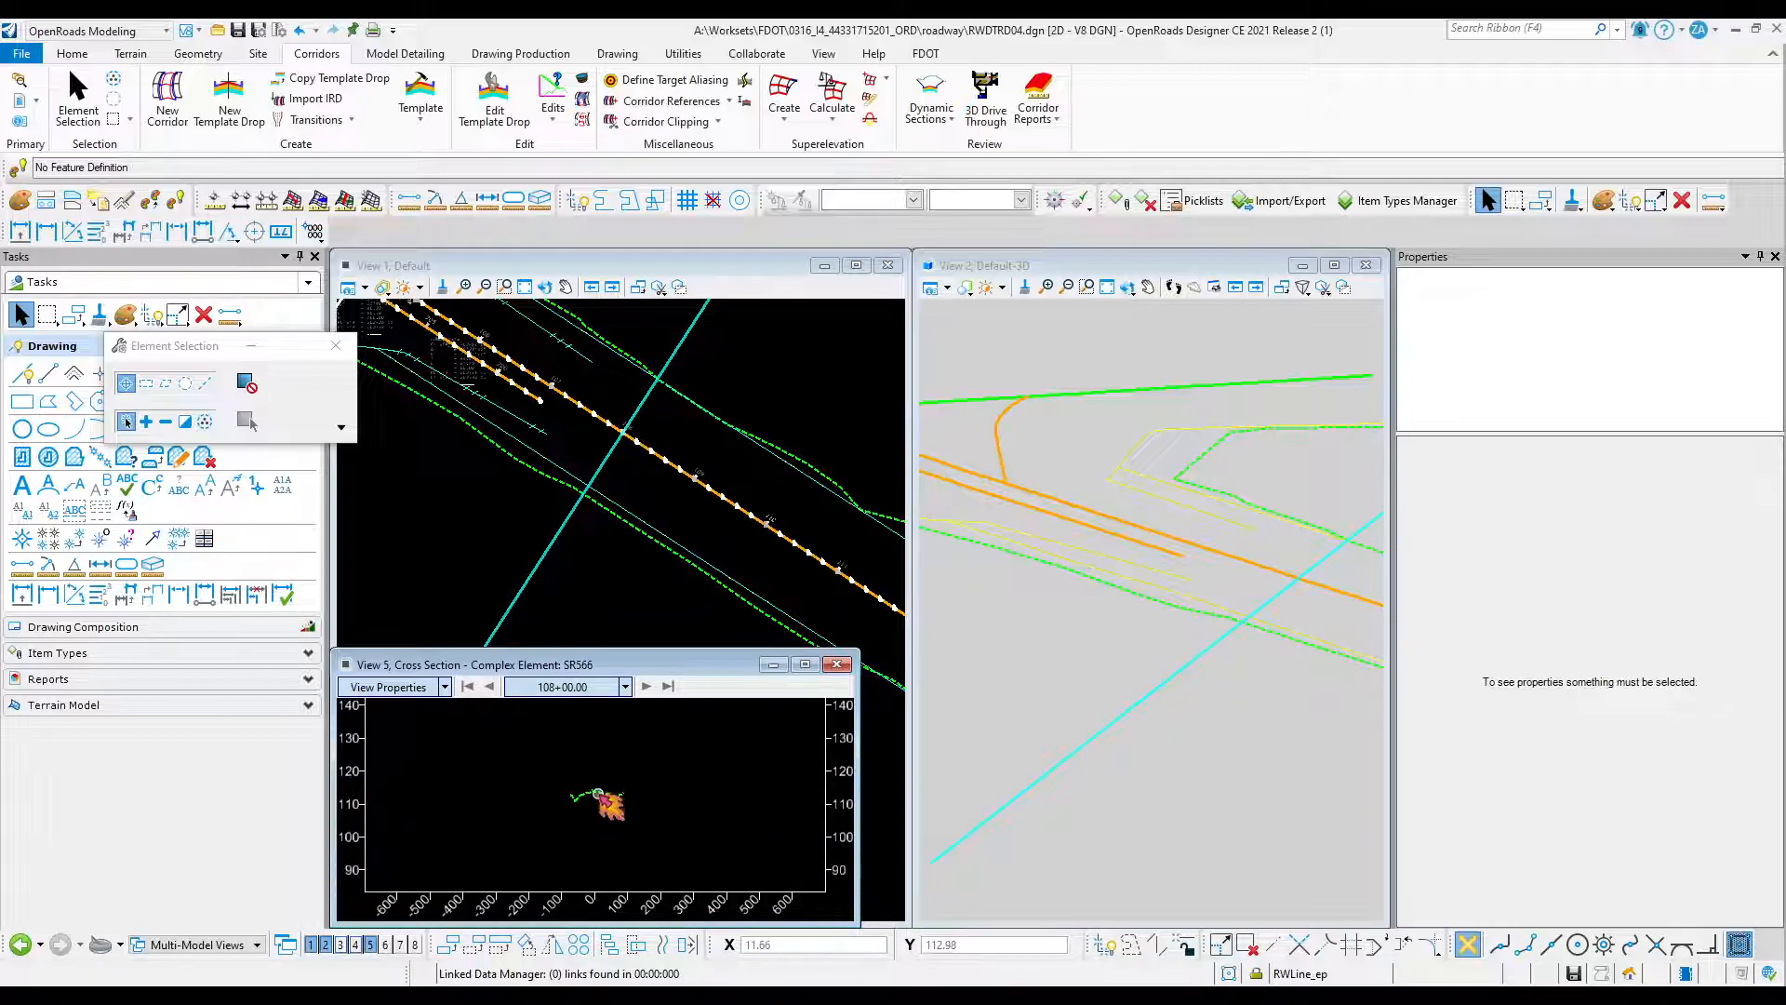
Step back through the SR566 cross sections before station 108+00.00 and close the View 5 cross section view.
click(491, 688)
click(491, 688)
click(492, 688)
click(491, 689)
click(492, 688)
click(491, 688)
click(491, 689)
click(489, 687)
click(489, 687)
click(840, 665)
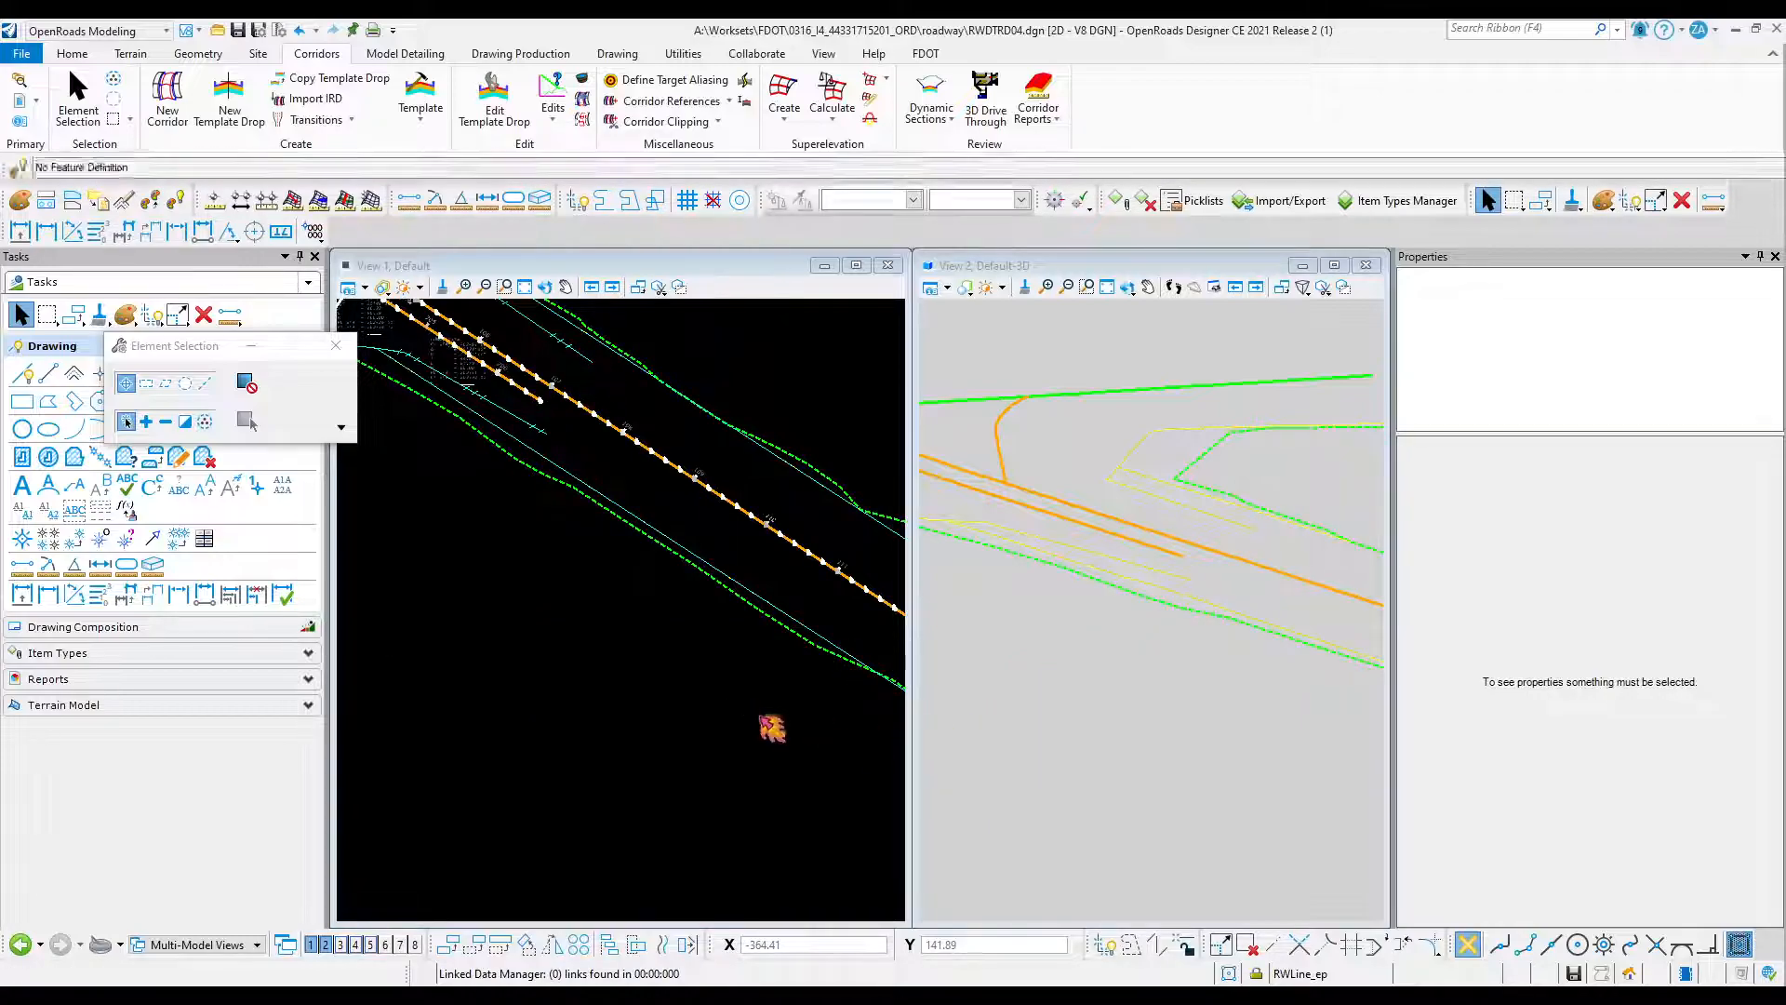
Start placing a civil cross section named boundary and choose the 11x17 Cross Section drawing seed.
click(809, 648)
scroll(767, 736, down, 4)
scroll(658, 605, up, 2)
scroll(668, 611, up, 3)
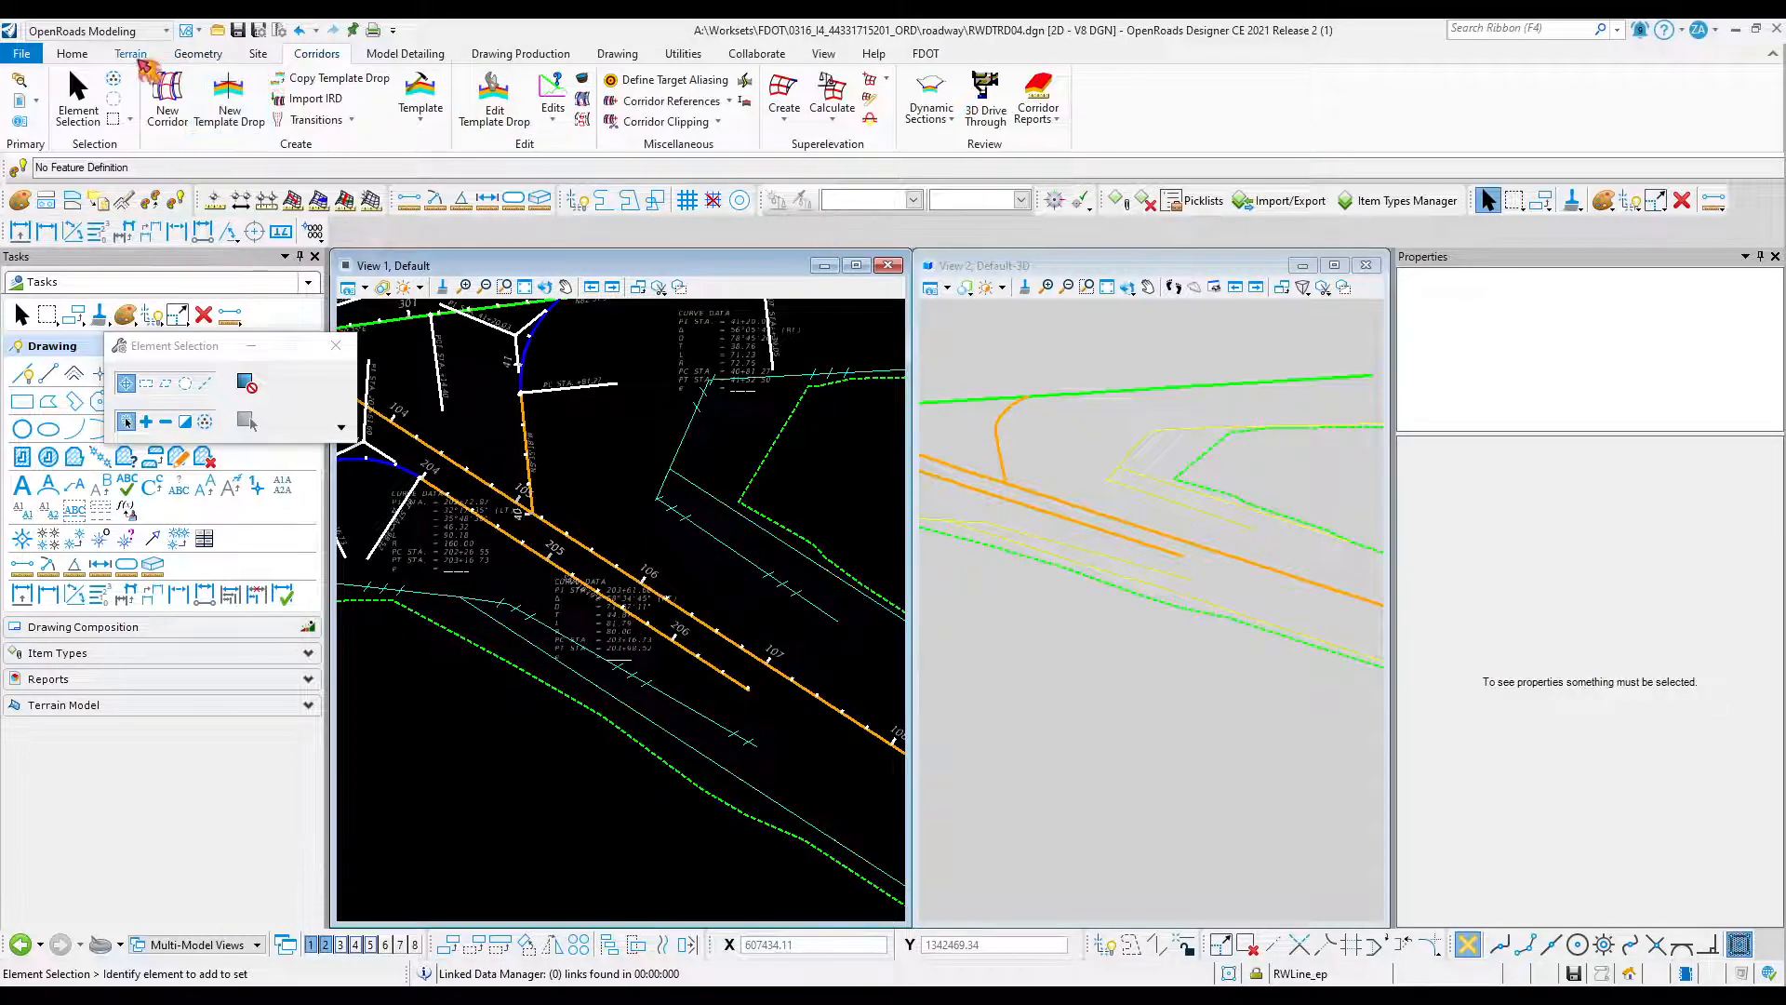
click(497, 58)
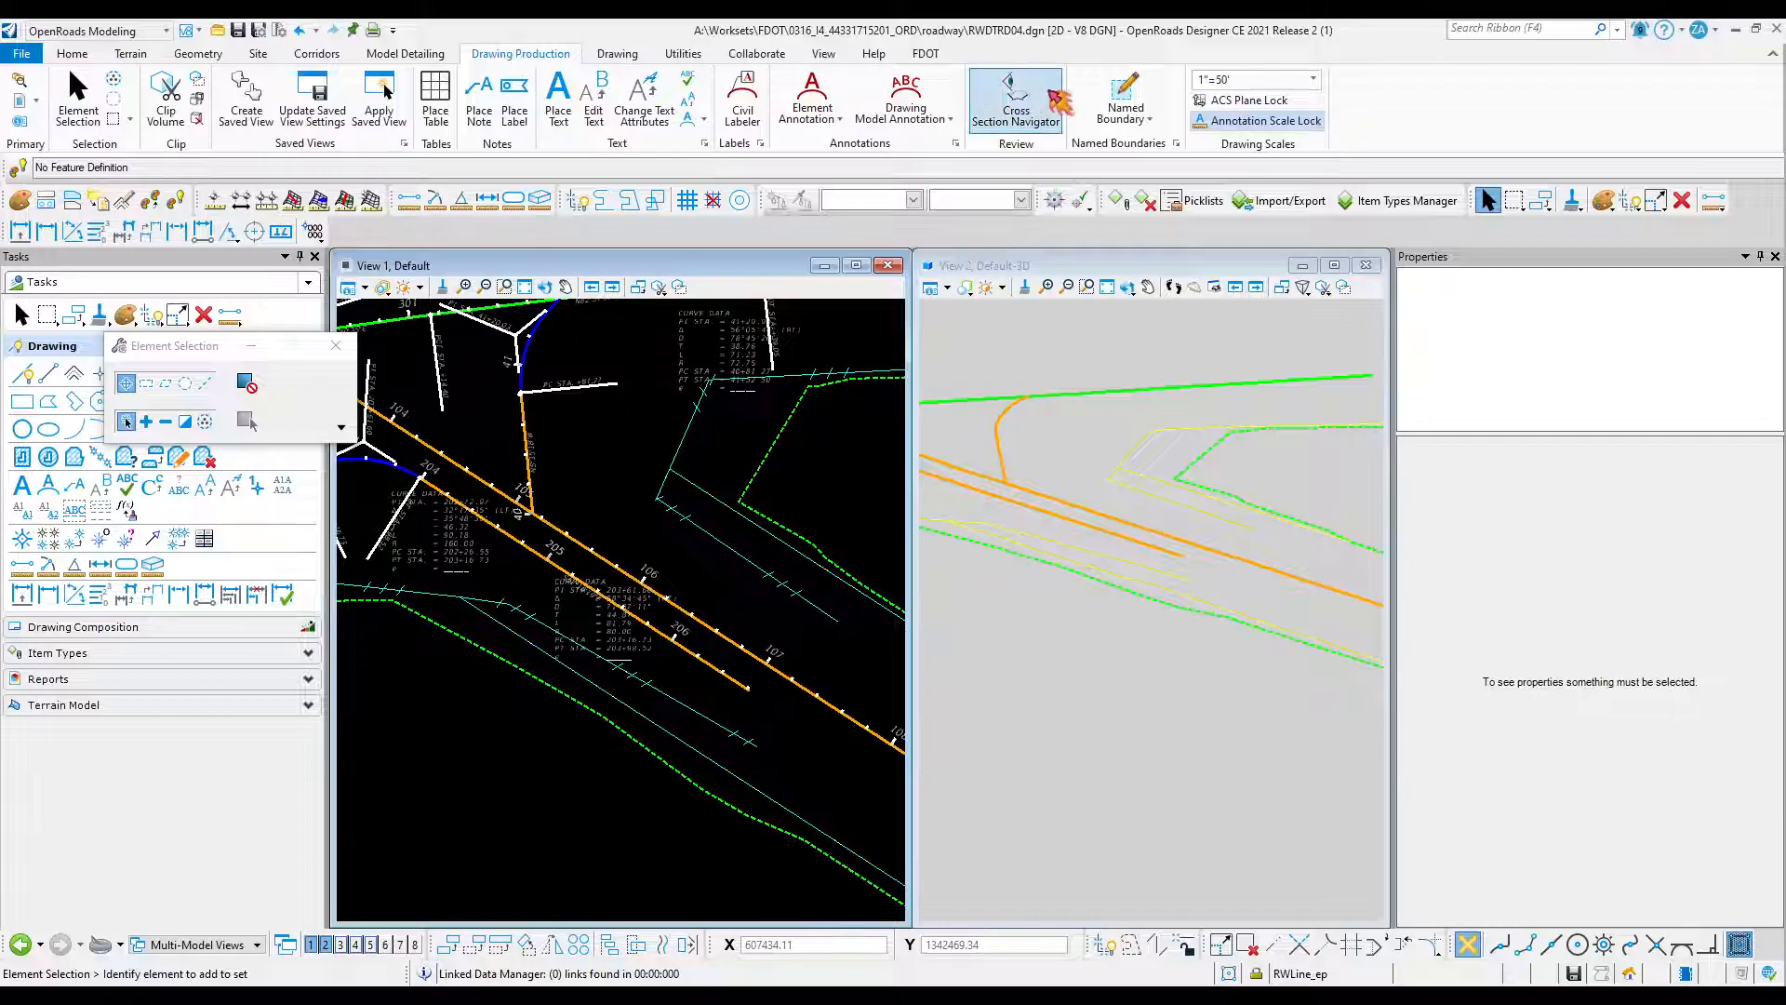
scroll(1261, 489, up, 5)
scroll(1139, 549, down, 3)
scroll(1246, 644, down, 4)
scroll(1057, 657, up, 2)
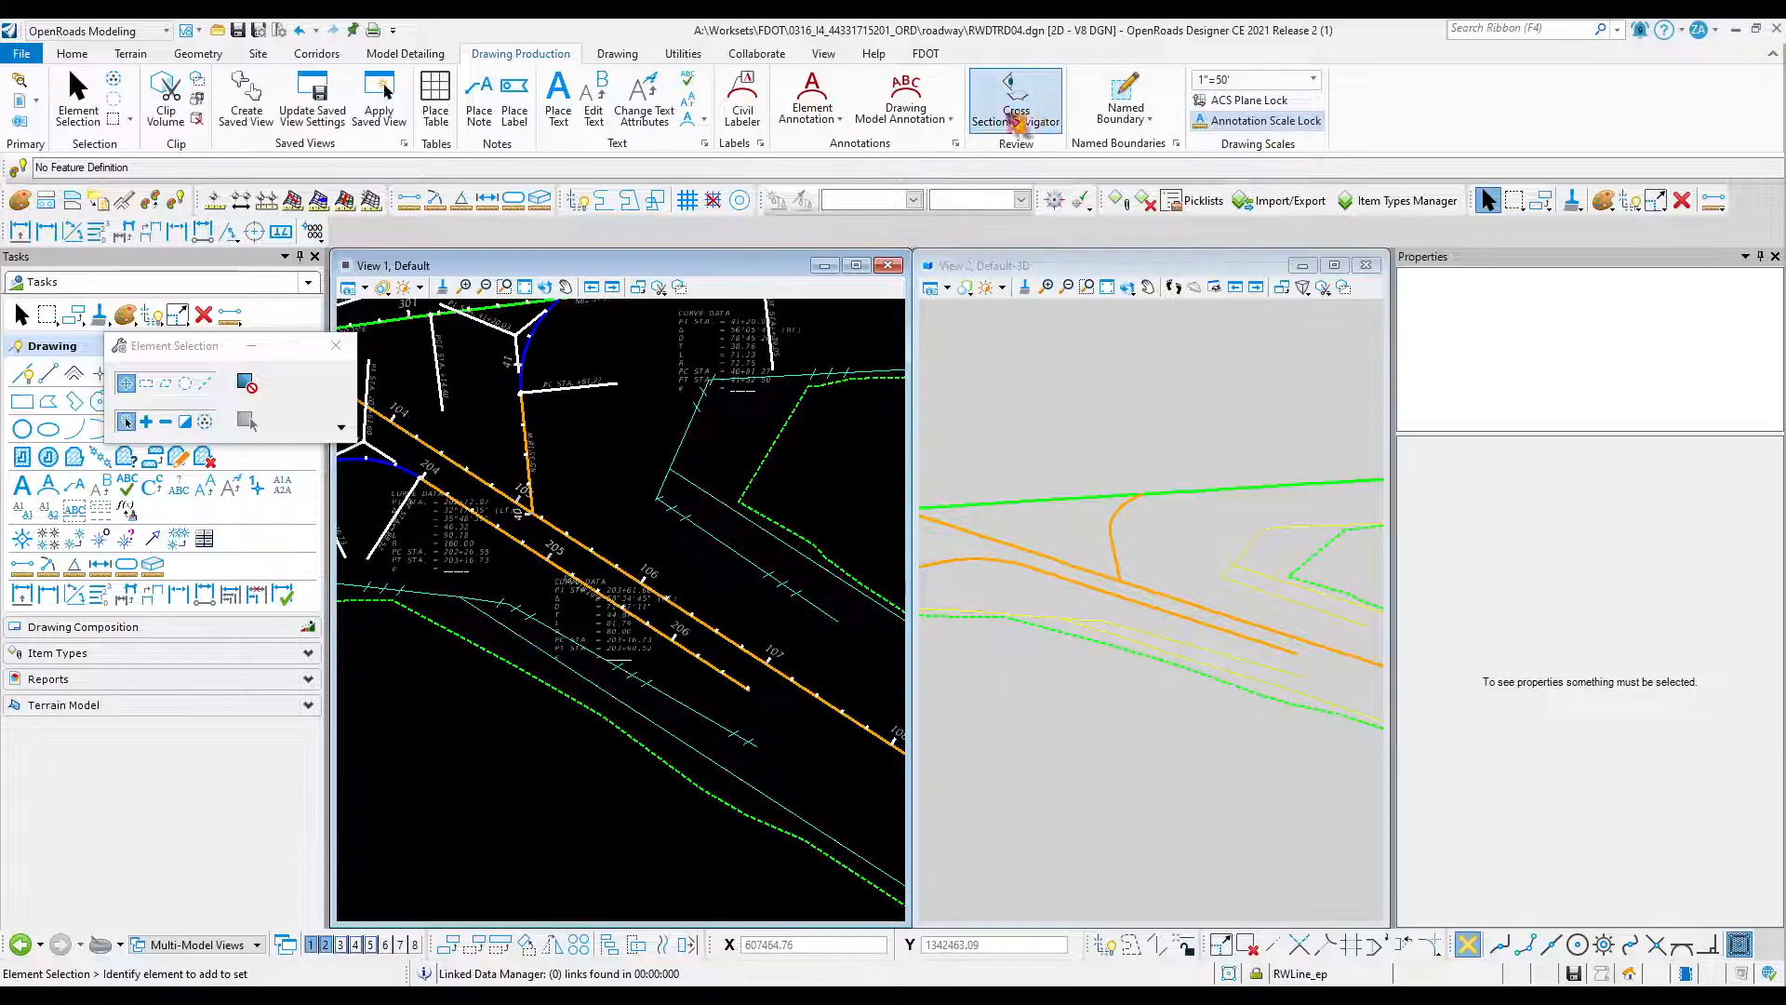
scroll(651, 656, down, 2)
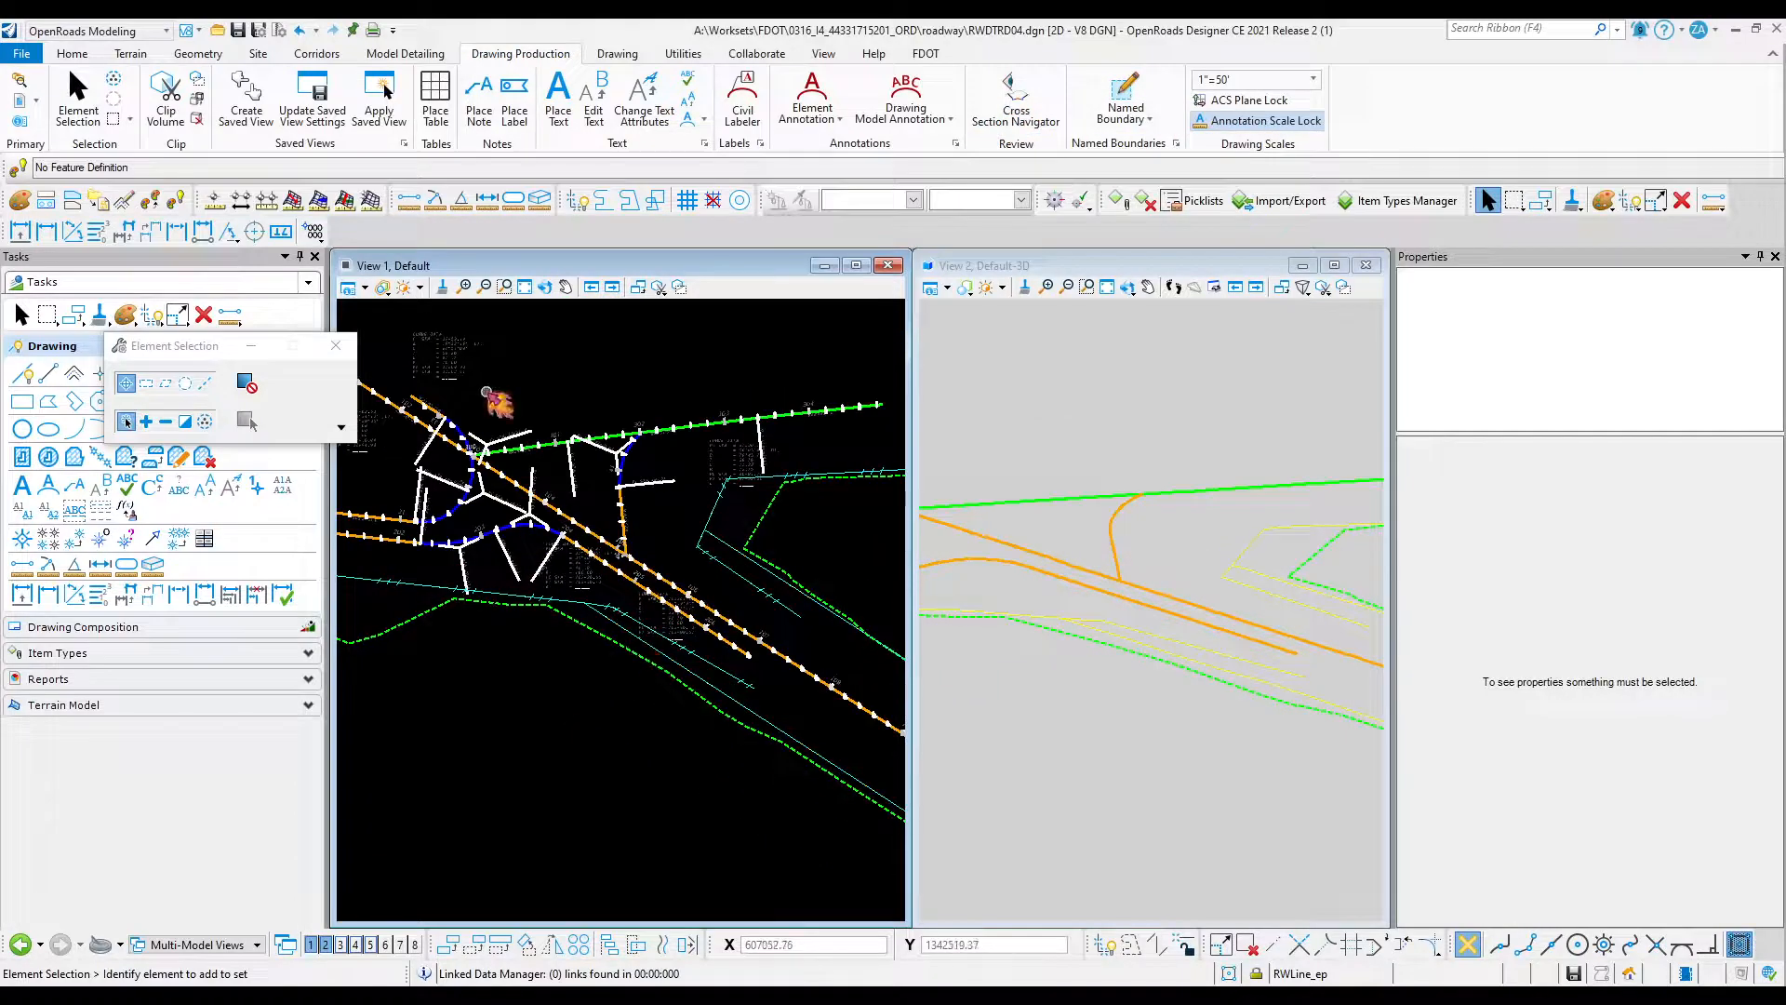
click(1131, 88)
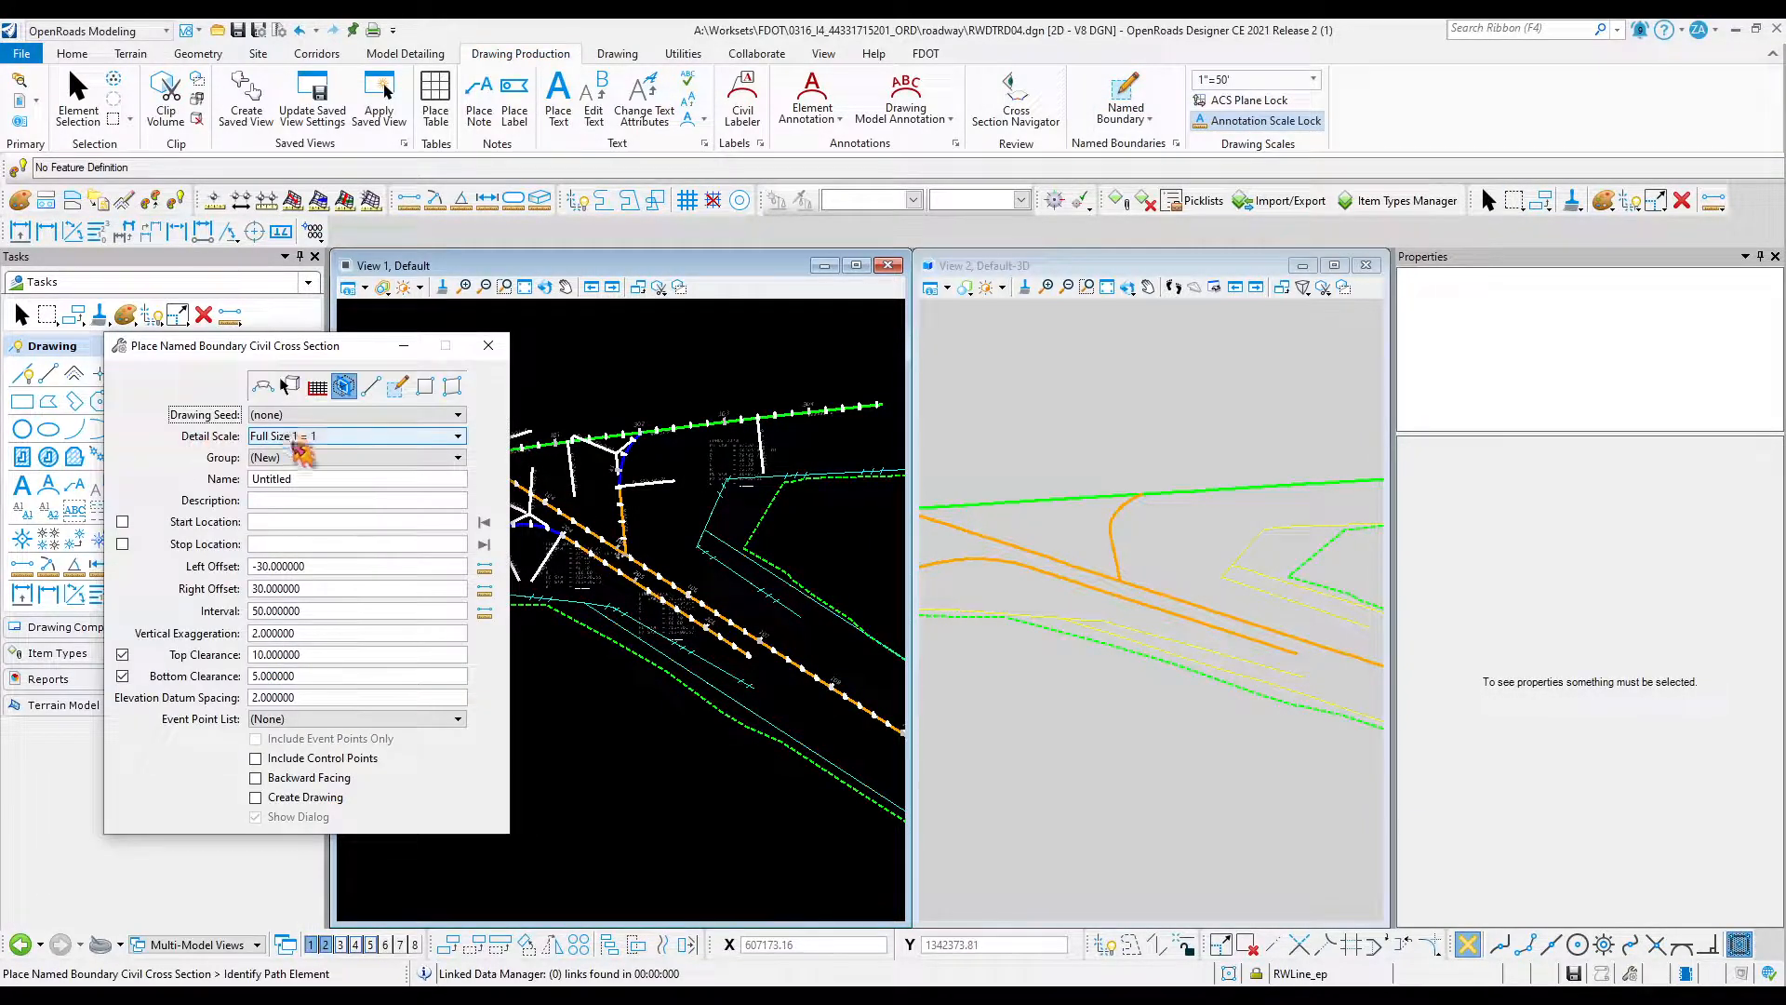
click(279, 419)
click(303, 482)
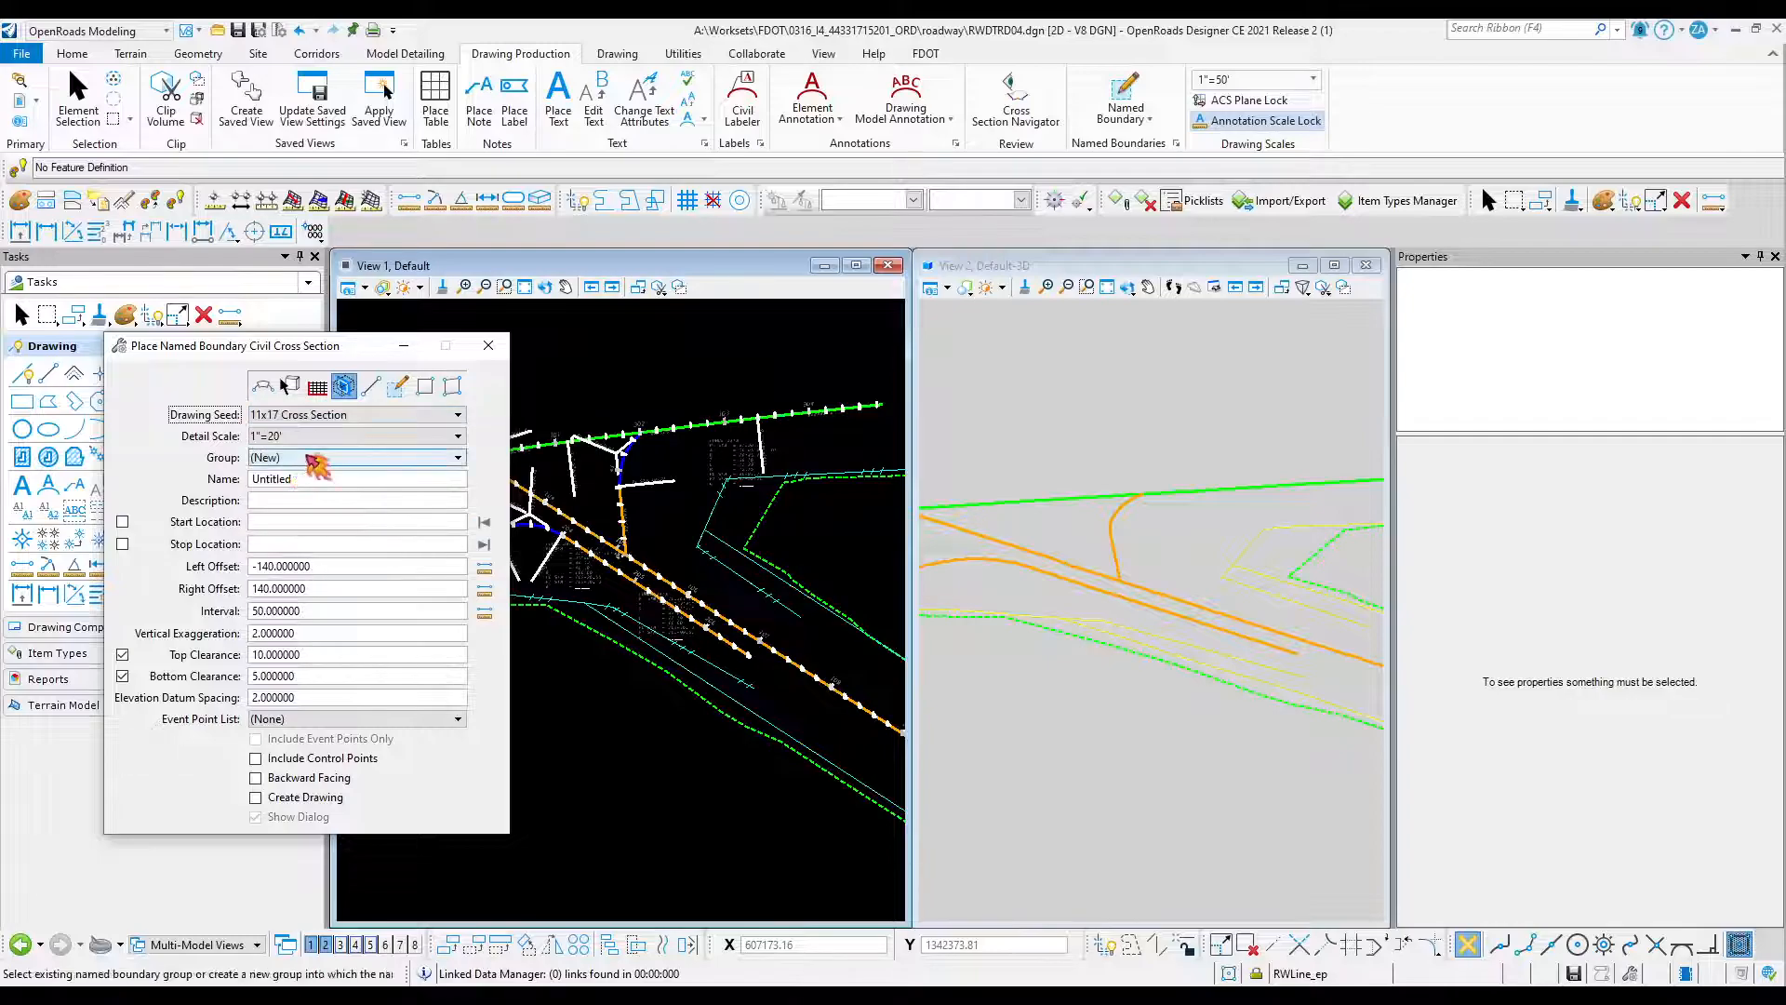
Place named boundaries along the SR566 baseline from station 106+12.34 to 108+01.69, keeping the -140 and 140 offsets and the 50 interval.
drag(186, 346, 1103, 247)
scroll(687, 614, up, 3)
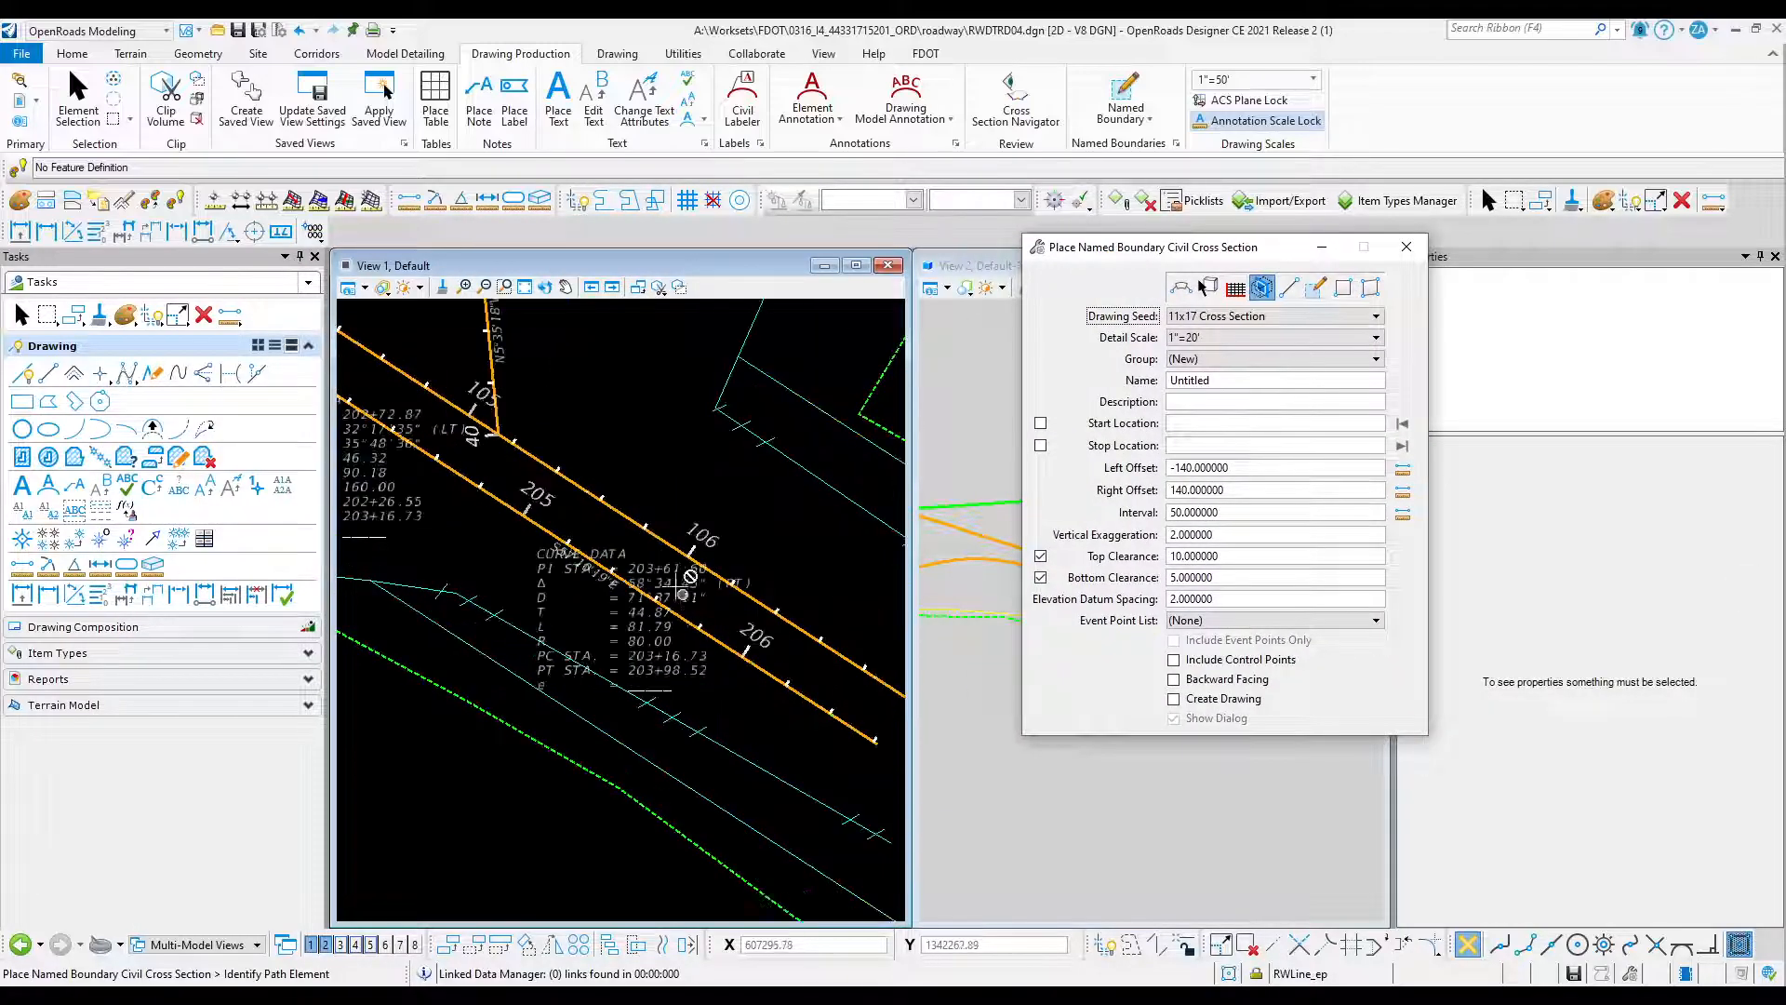
click(631, 524)
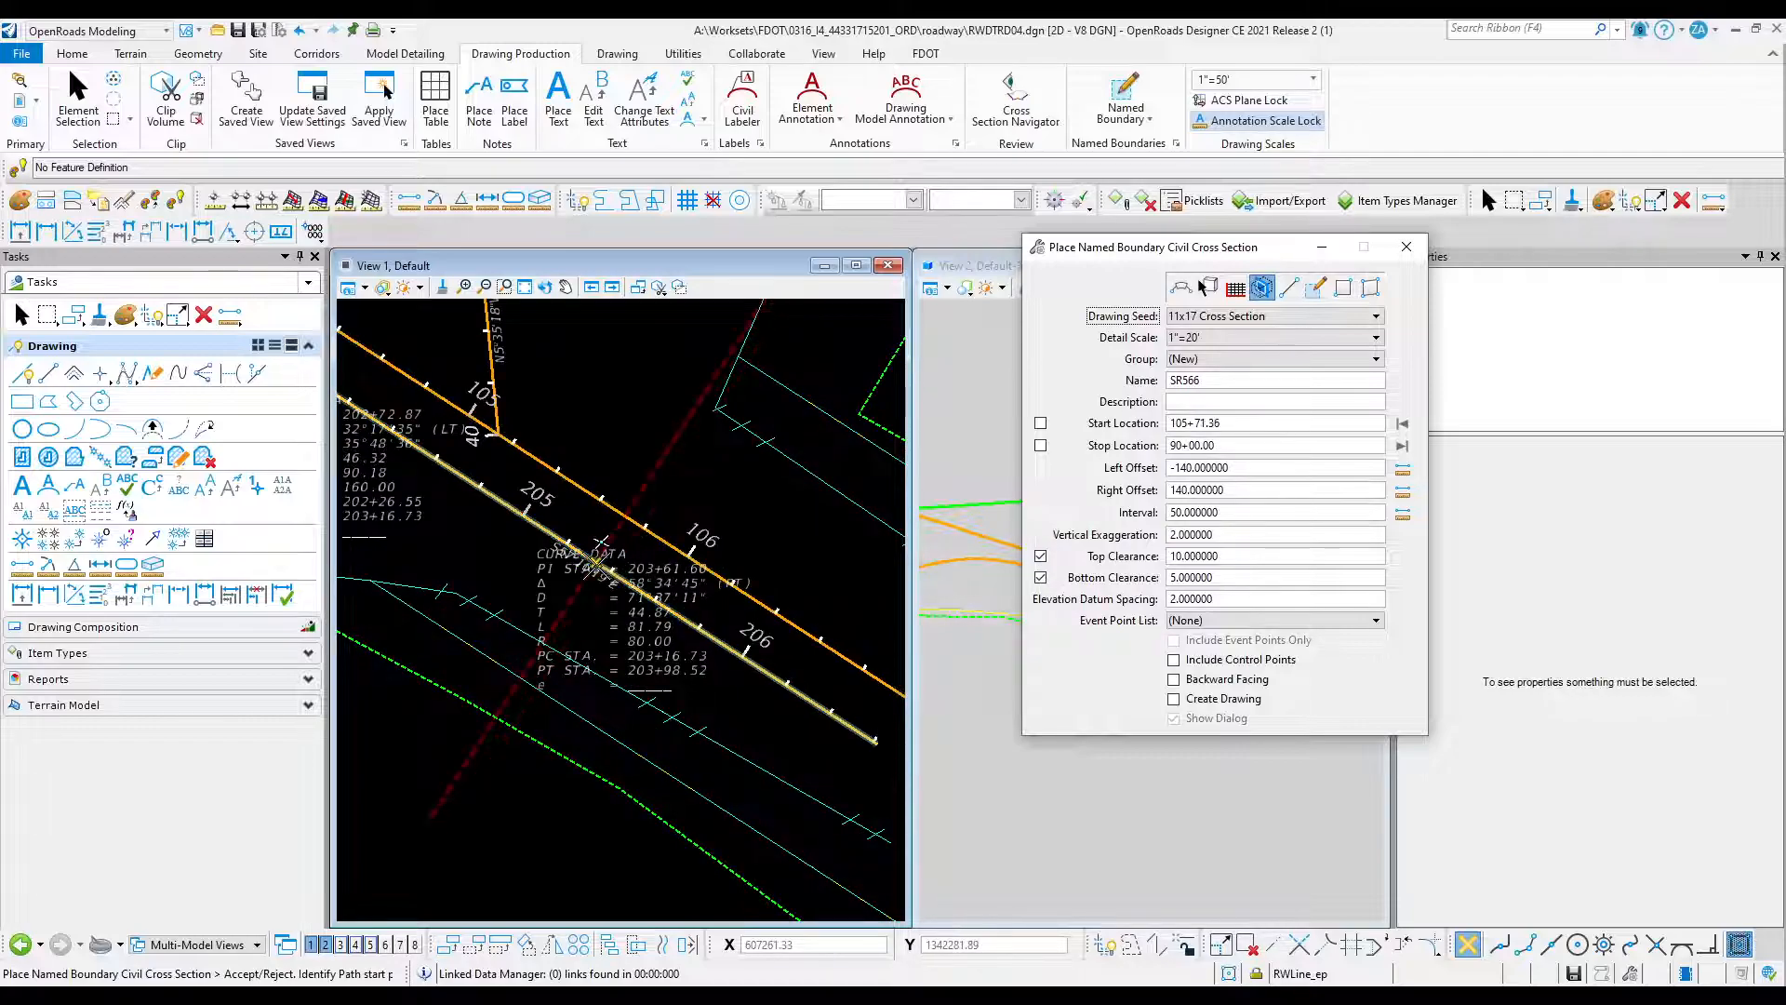
scroll(632, 524, down, 3)
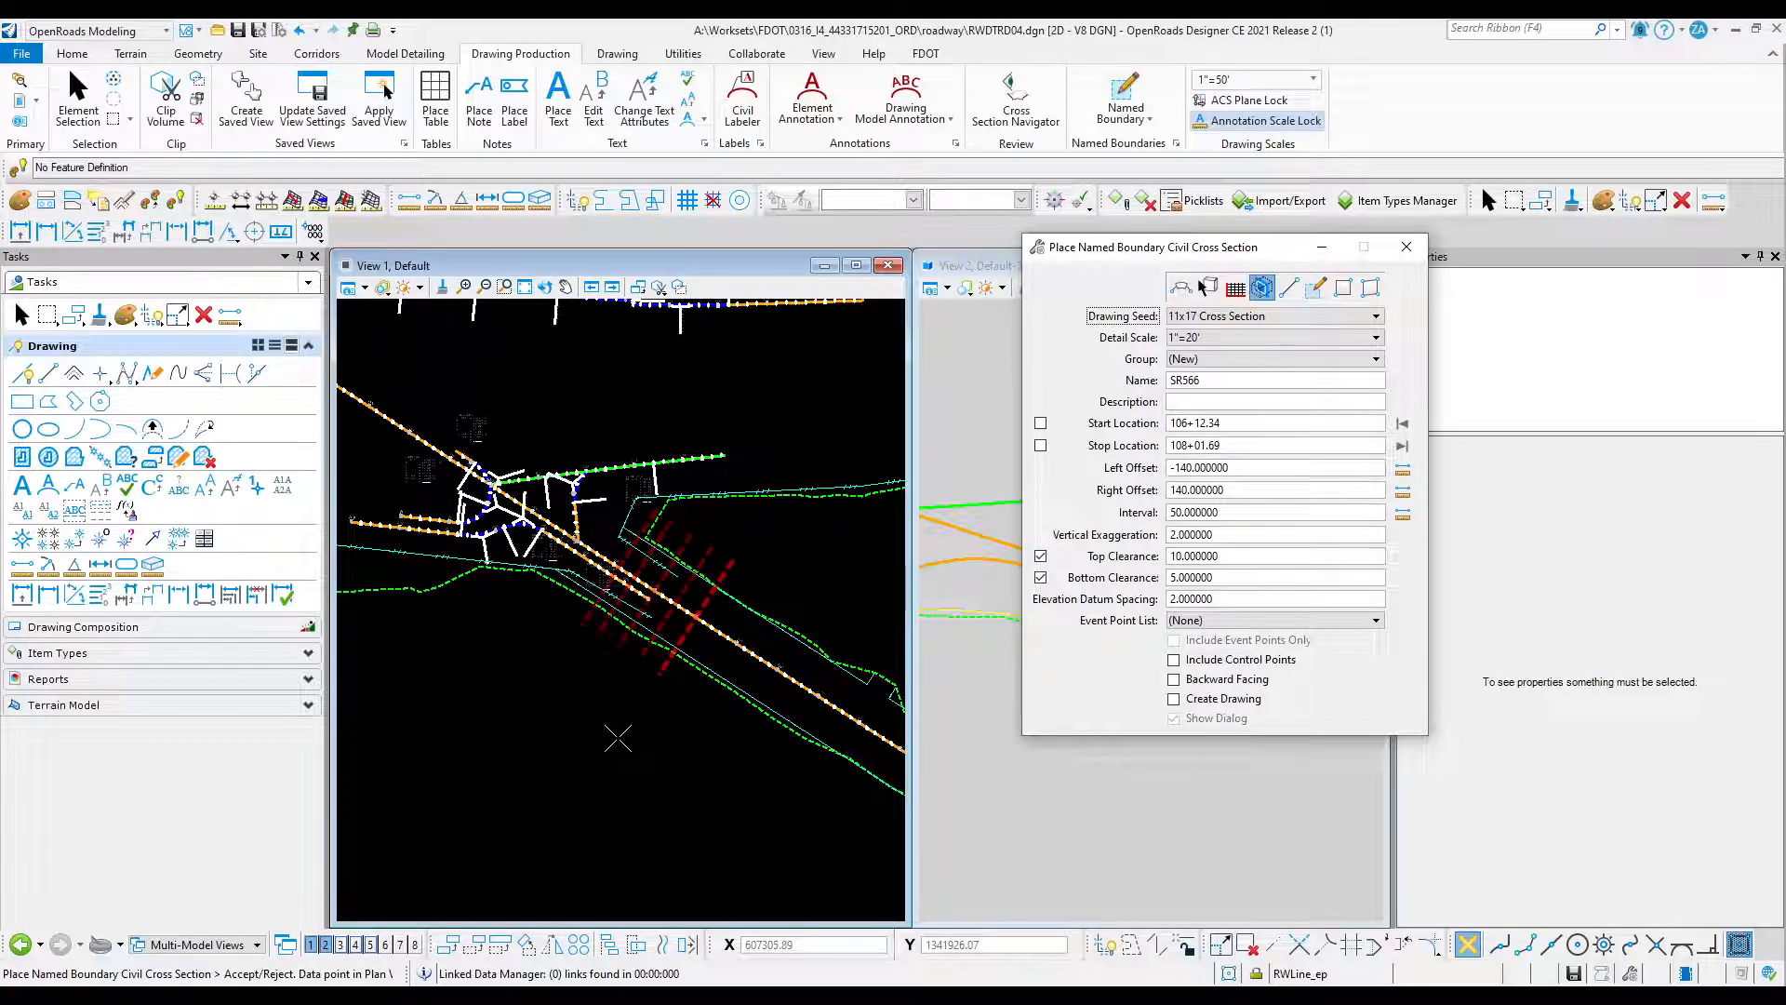
click(617, 738)
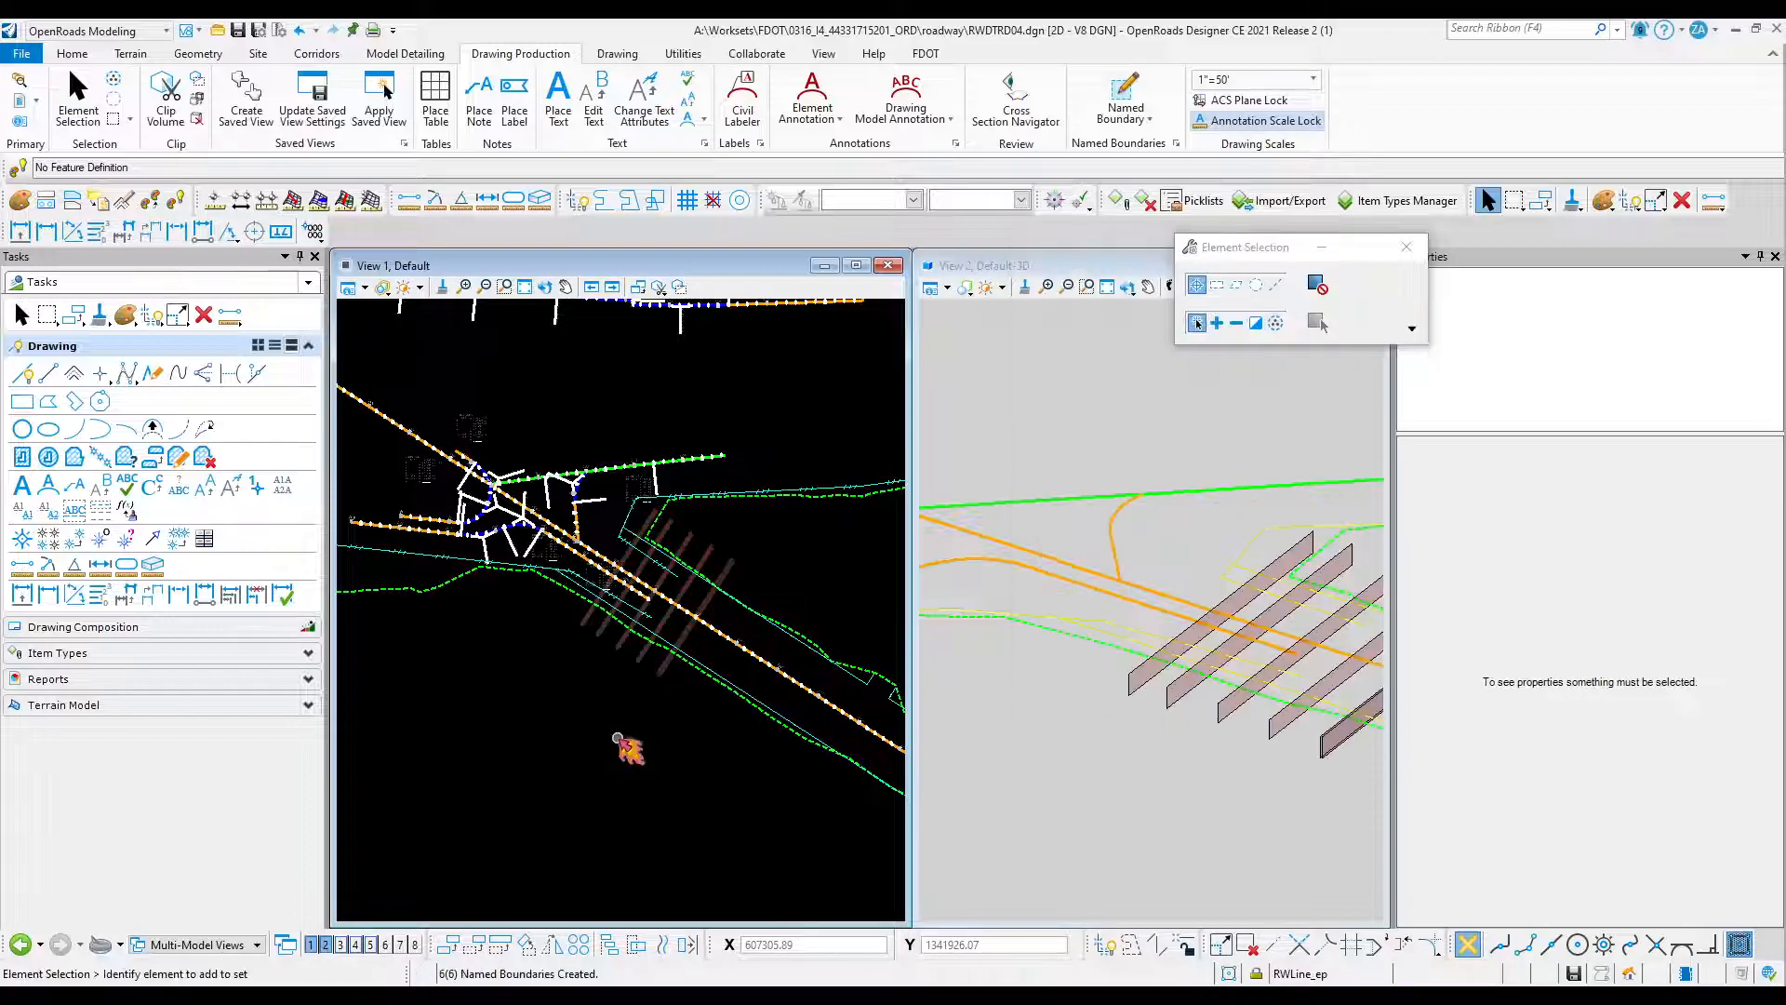
Examine the placed cross section named boundaries against the right-of-way lines in the 3D view.
scroll(646, 638, down, 2)
scroll(1122, 605, down, 5)
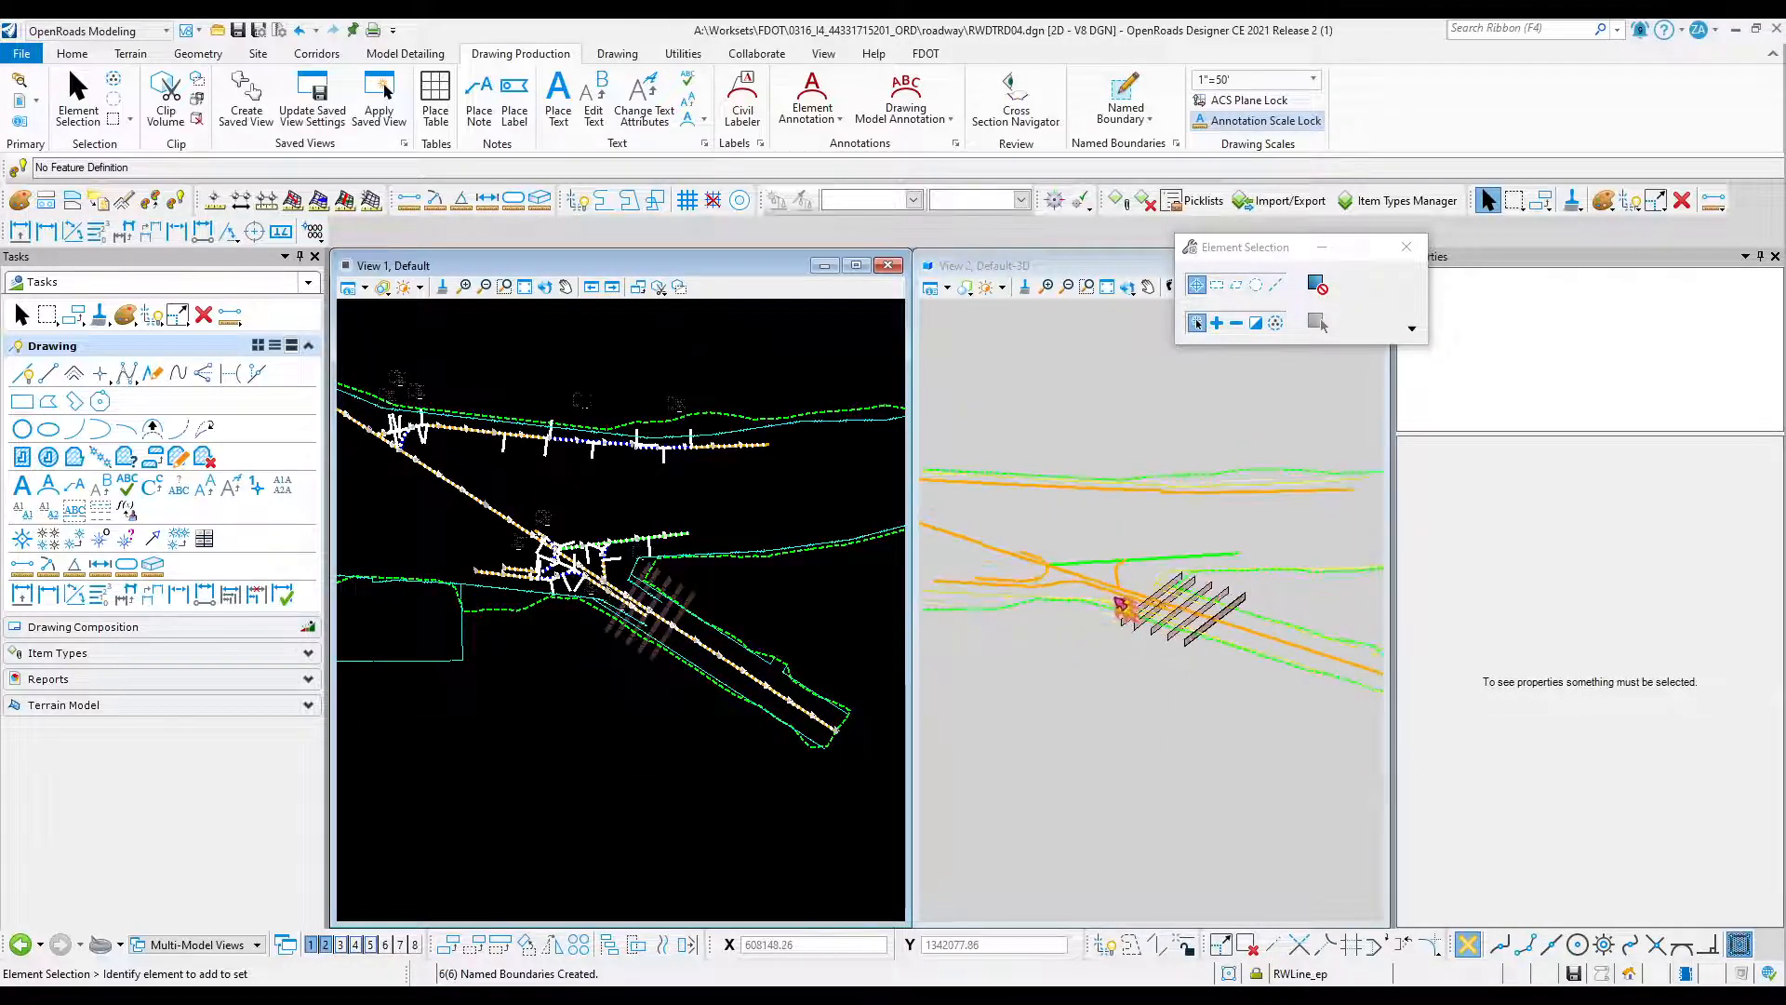
scroll(1239, 637, up, 10)
scroll(1236, 634, down, 5)
scroll(1113, 588, up, 4)
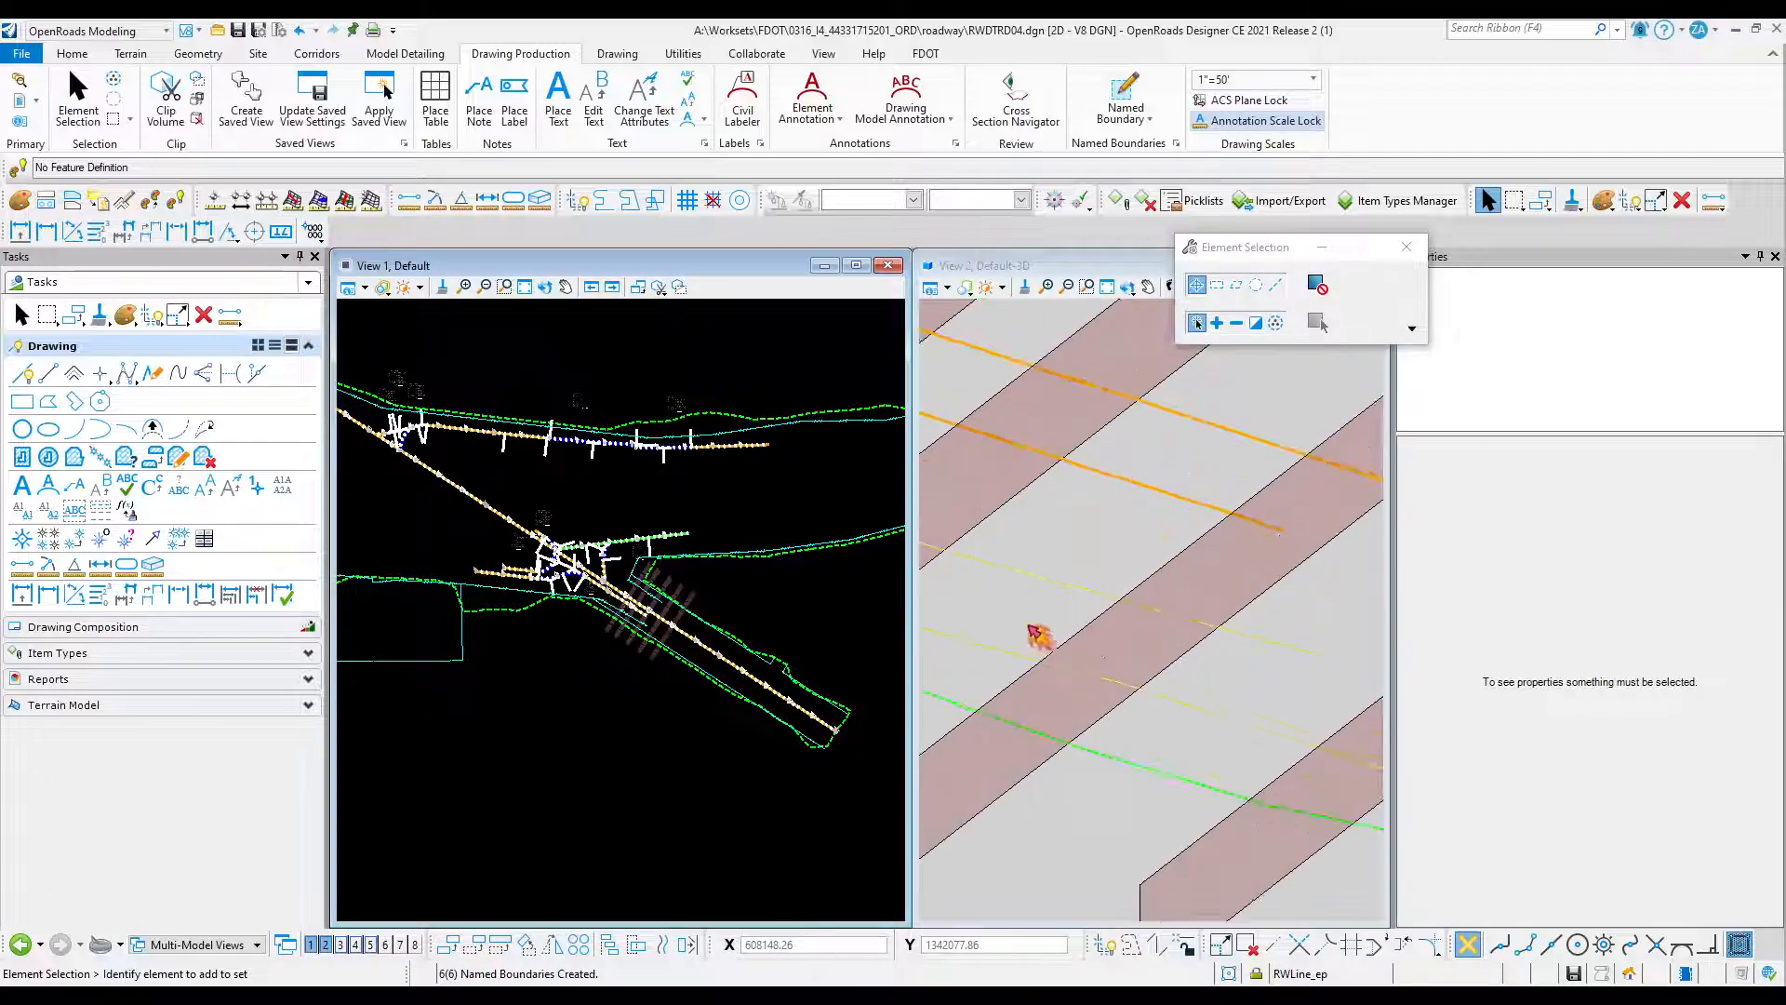
scroll(1163, 717, down, 4)
scroll(1171, 654, up, 2)
scroll(1171, 657, down, 2)
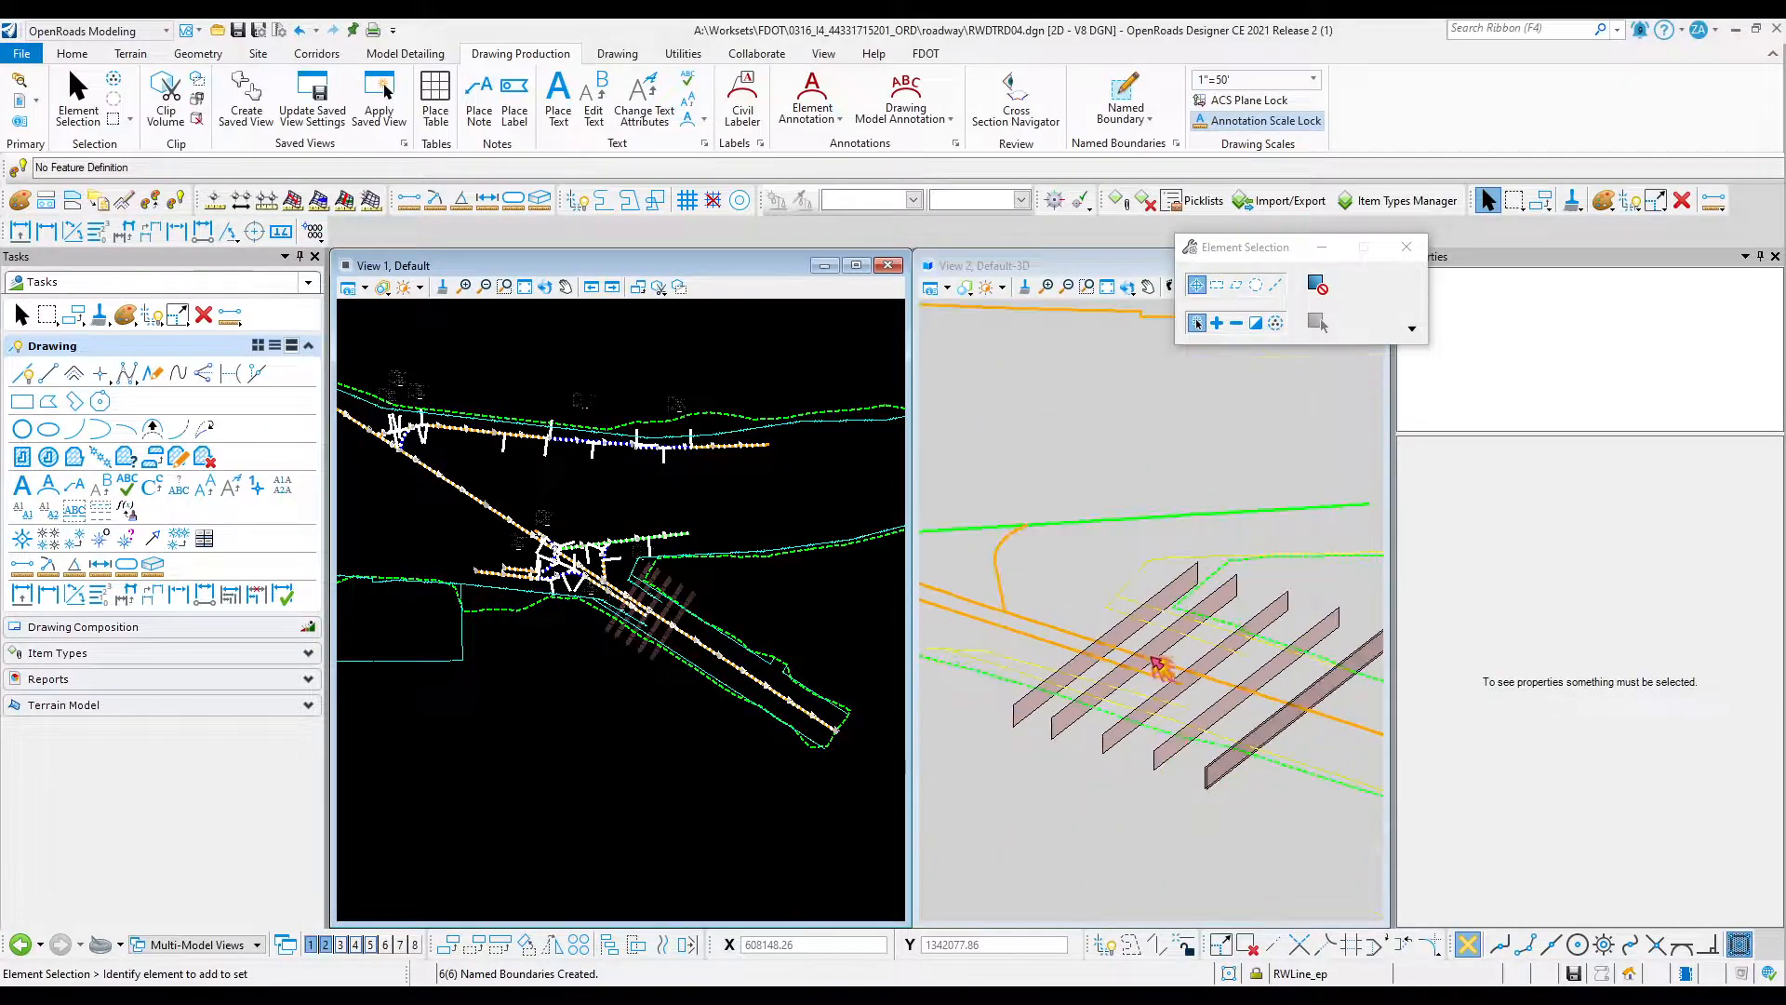
scroll(1153, 663, up, 4)
scroll(1153, 664, down, 4)
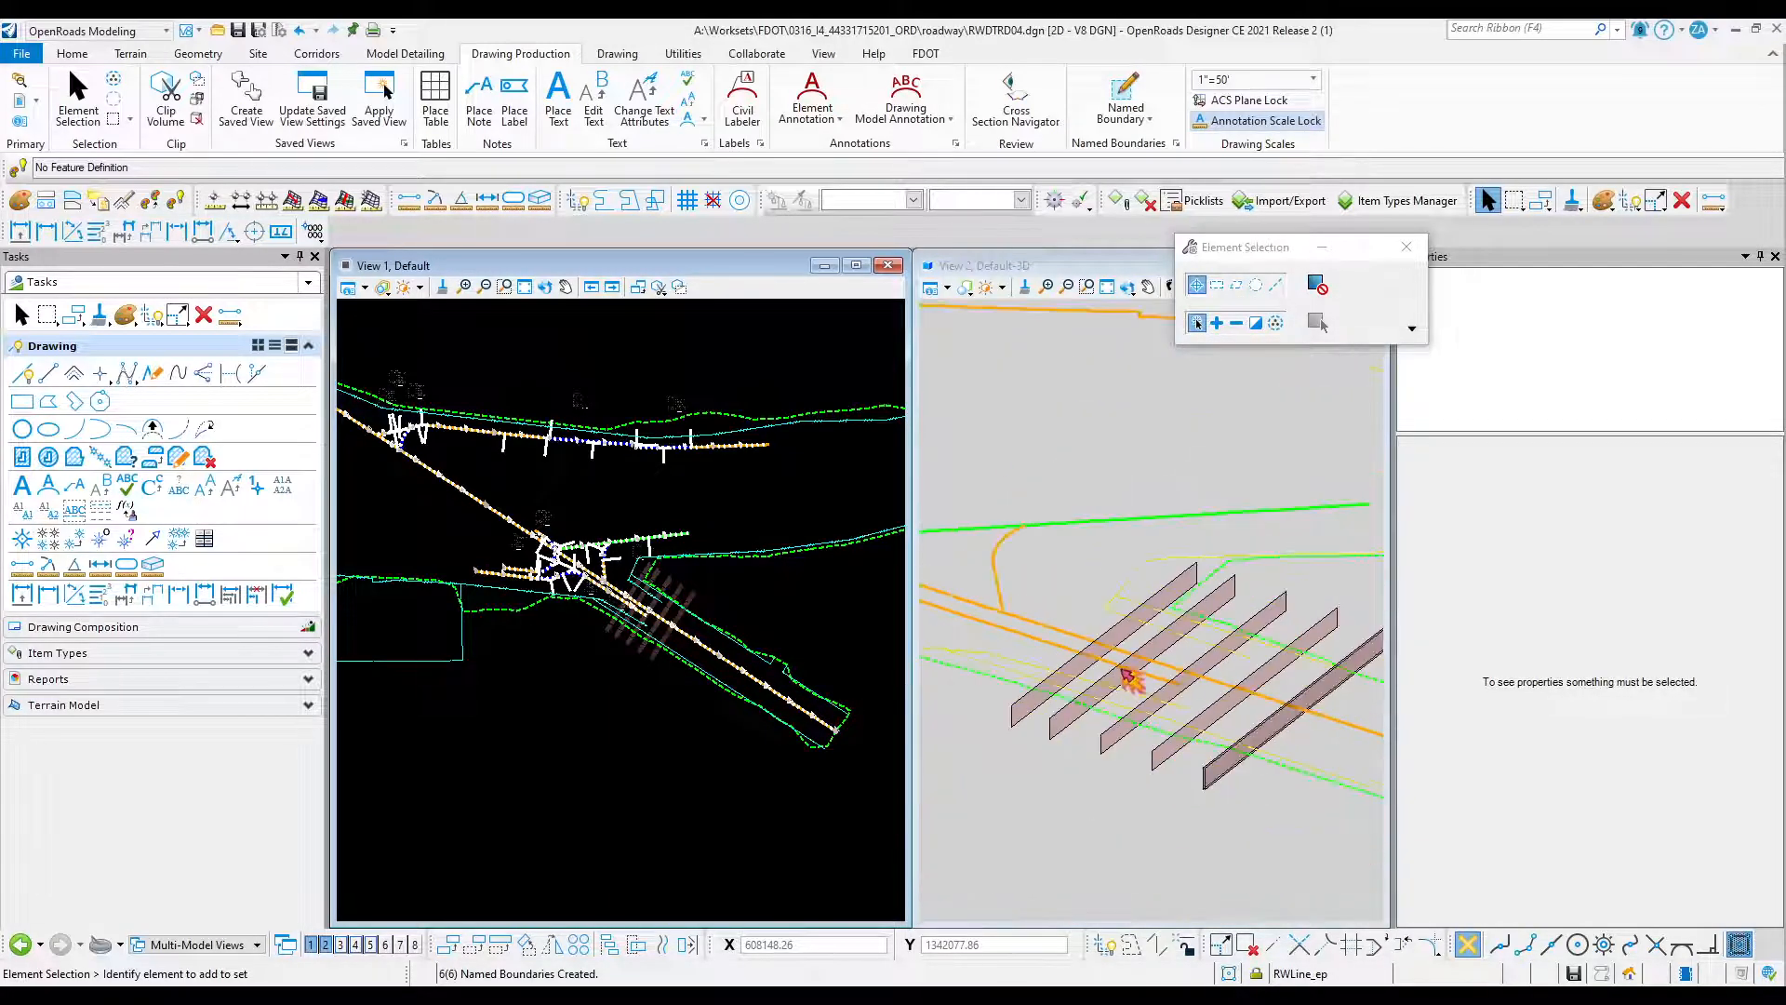
click(1177, 144)
click(916, 214)
click(900, 234)
drag(1091, 76, 1329, 182)
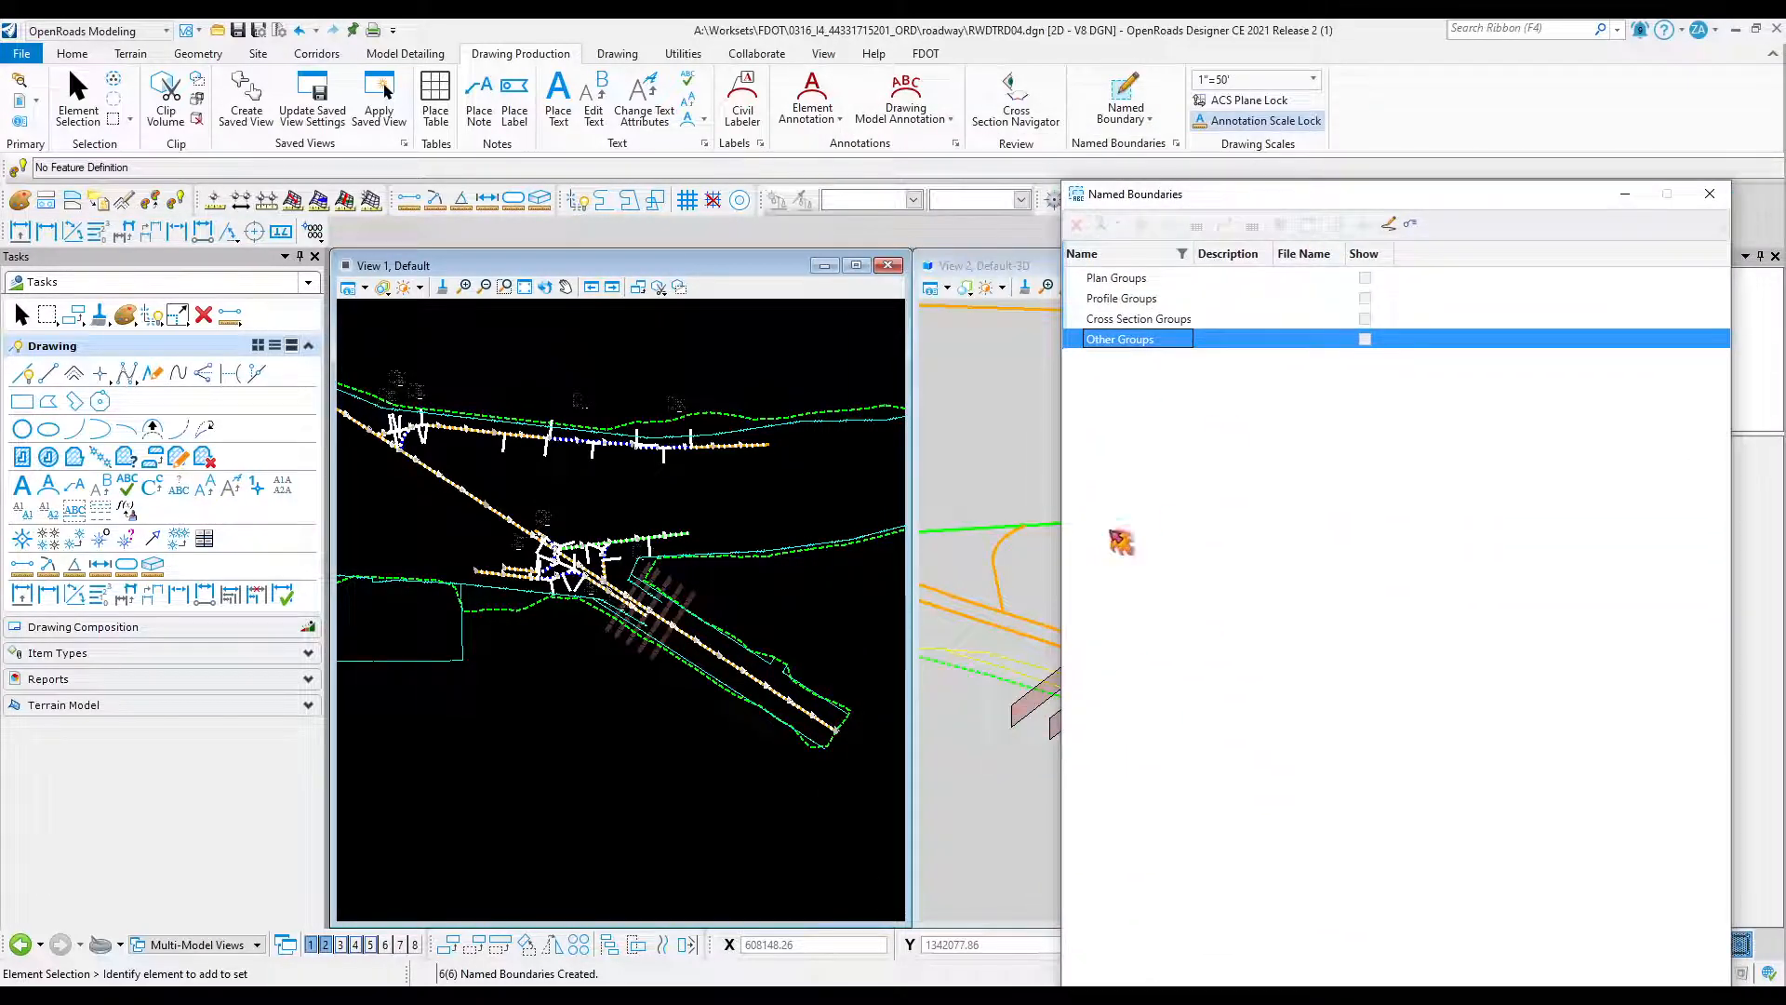
click(1174, 320)
click(1114, 340)
click(1119, 320)
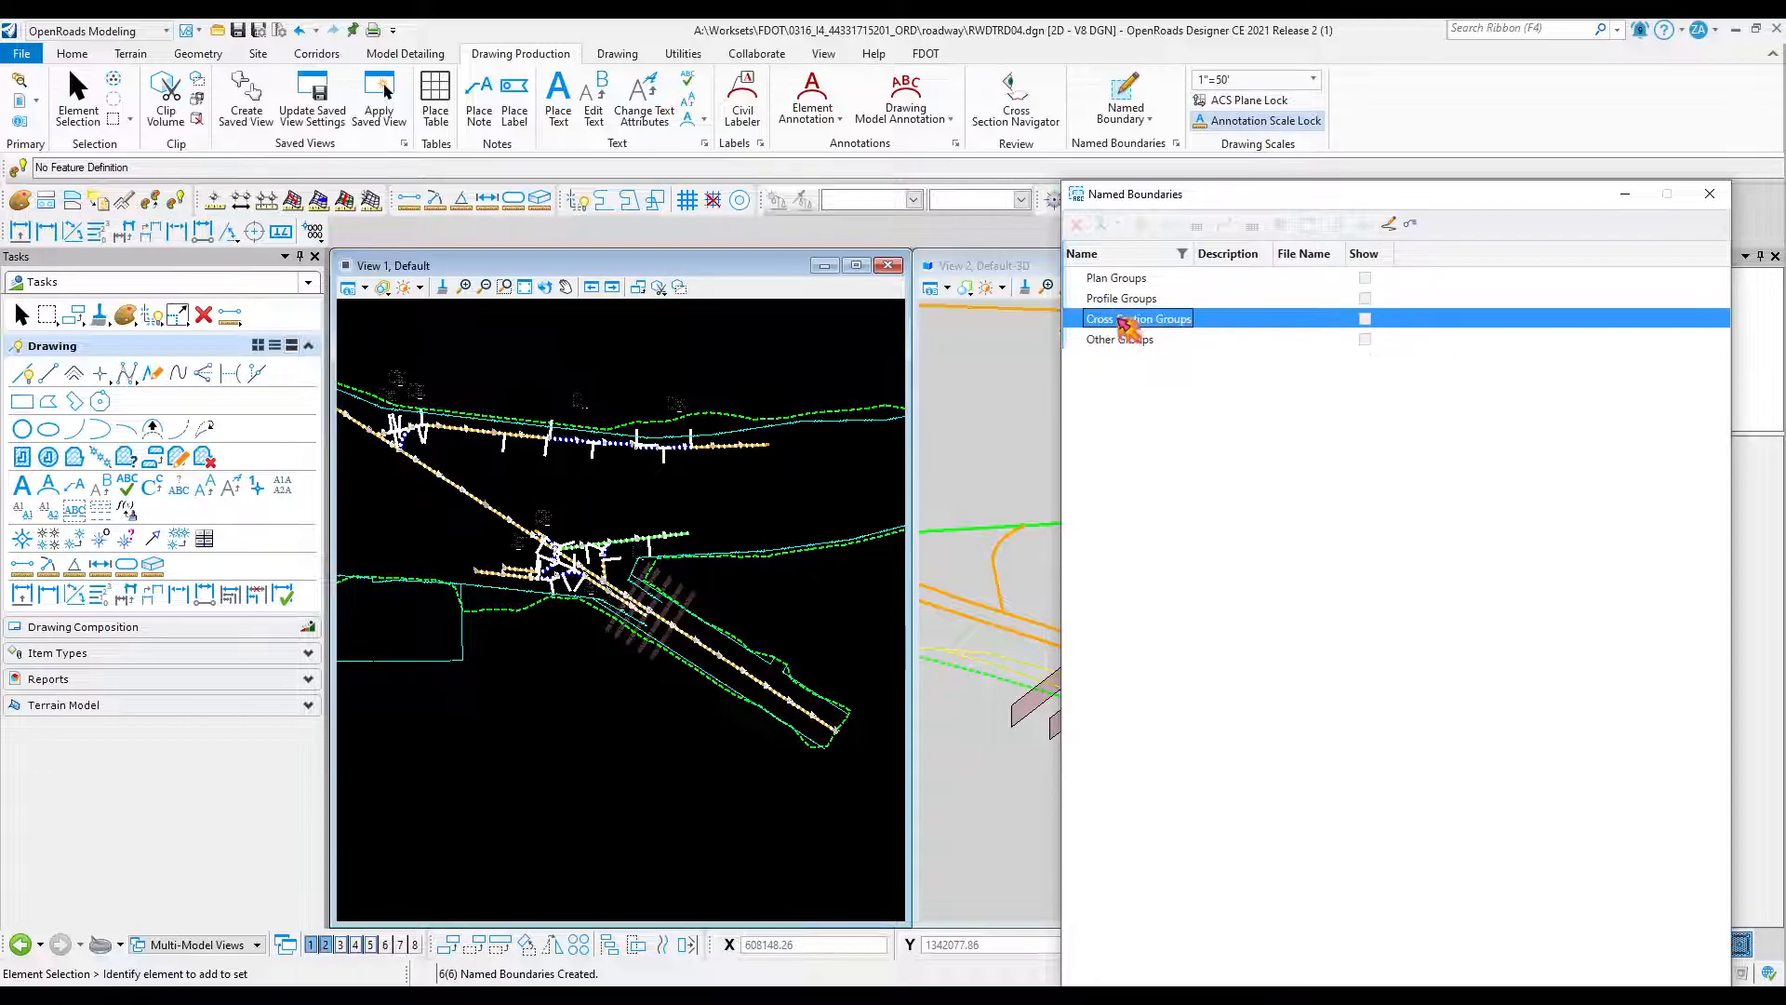
click(1710, 194)
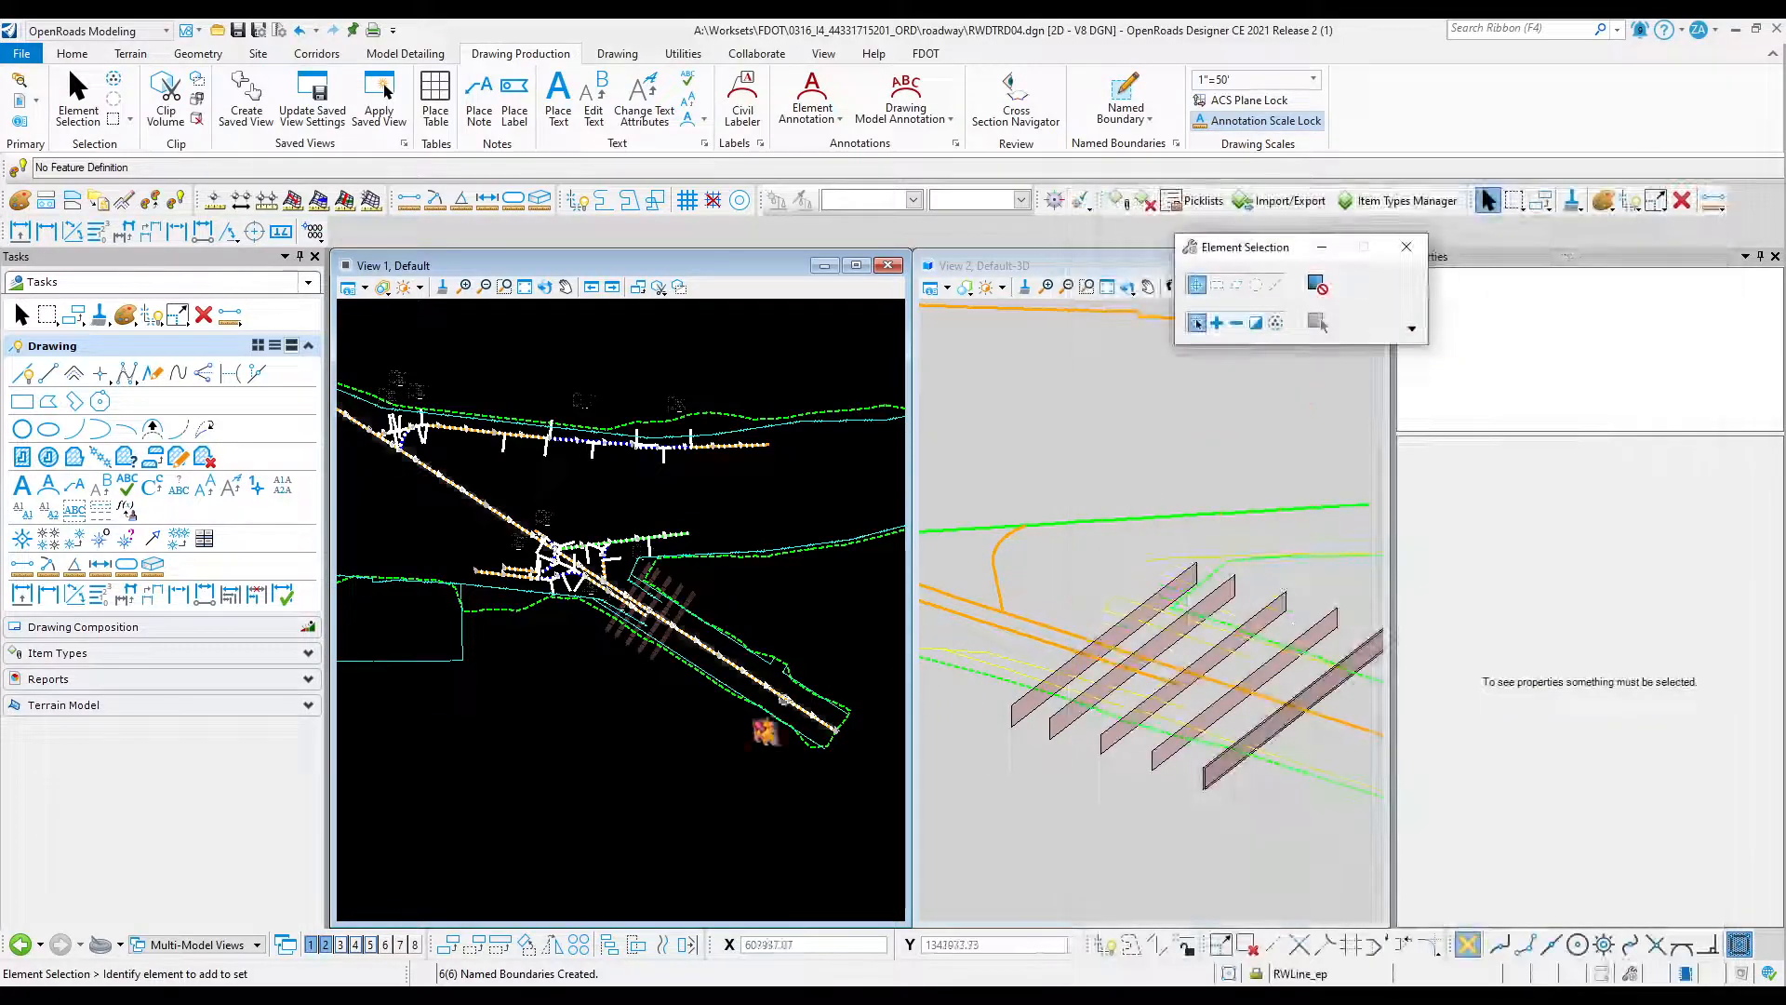
Expand the SR566 cross section group in the named boundaries list and create its cross section drawings.
scroll(606, 626, up, 2)
scroll(626, 626, down, 4)
scroll(636, 644, up, 2)
scroll(636, 645, down, 3)
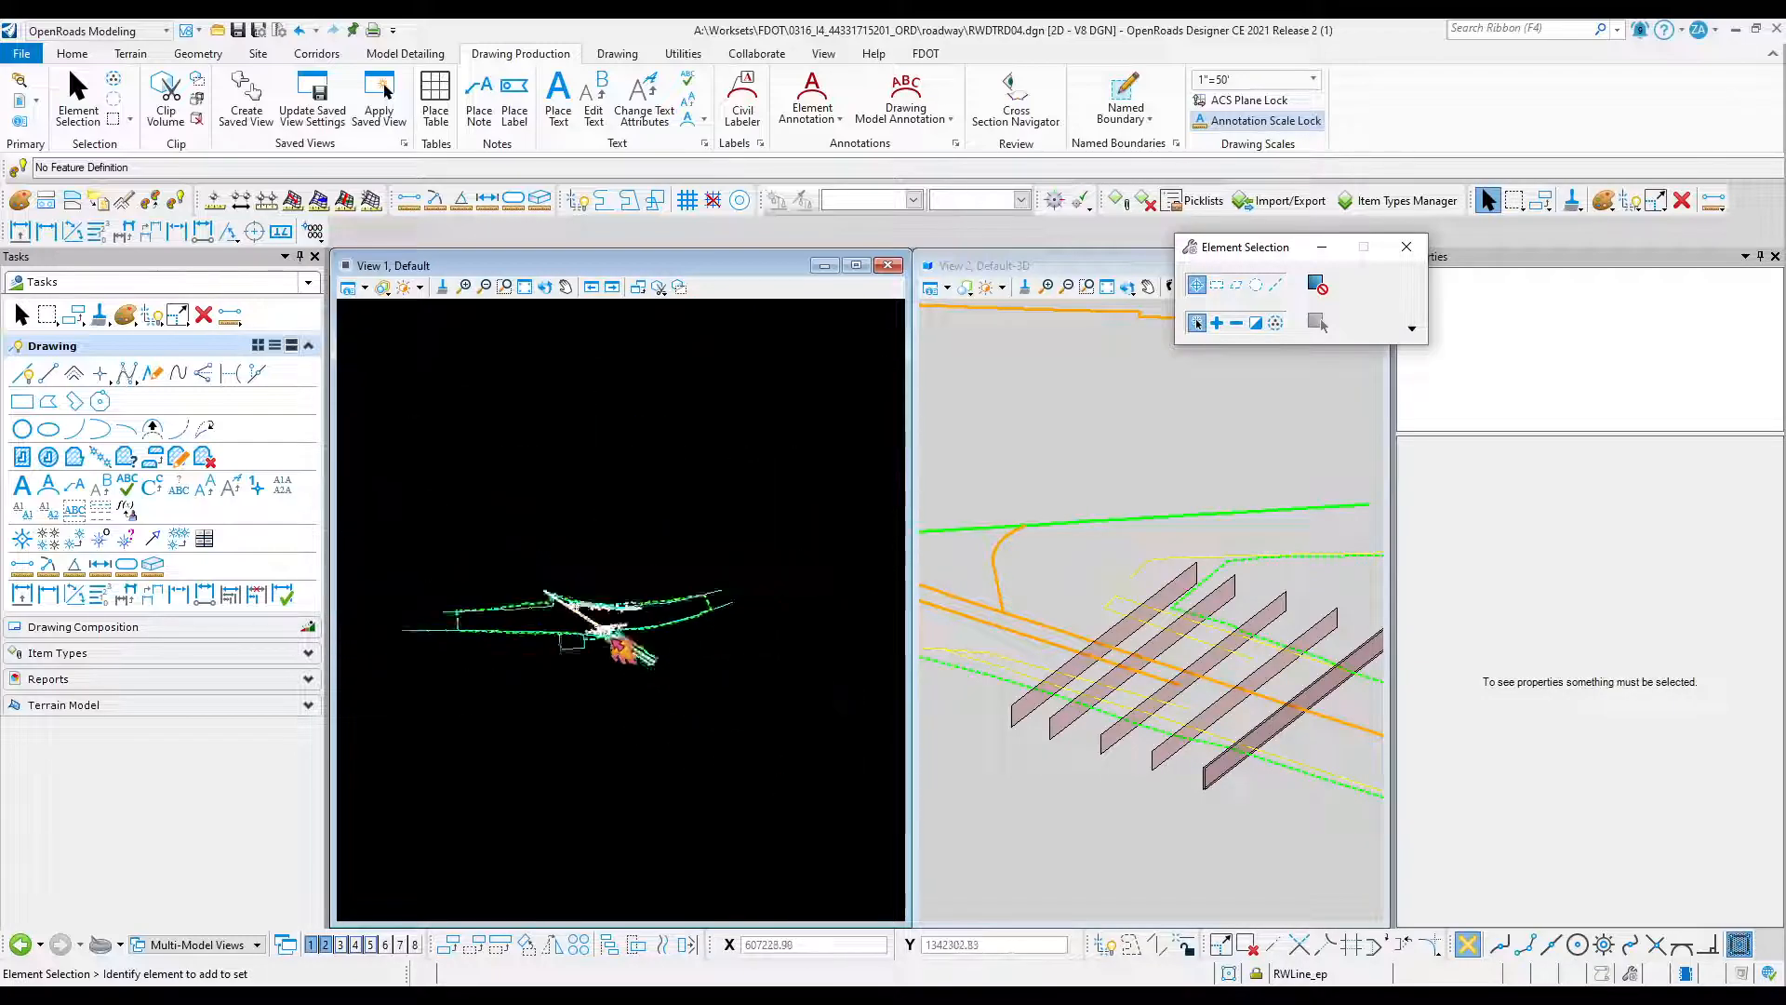
scroll(621, 630, up, 5)
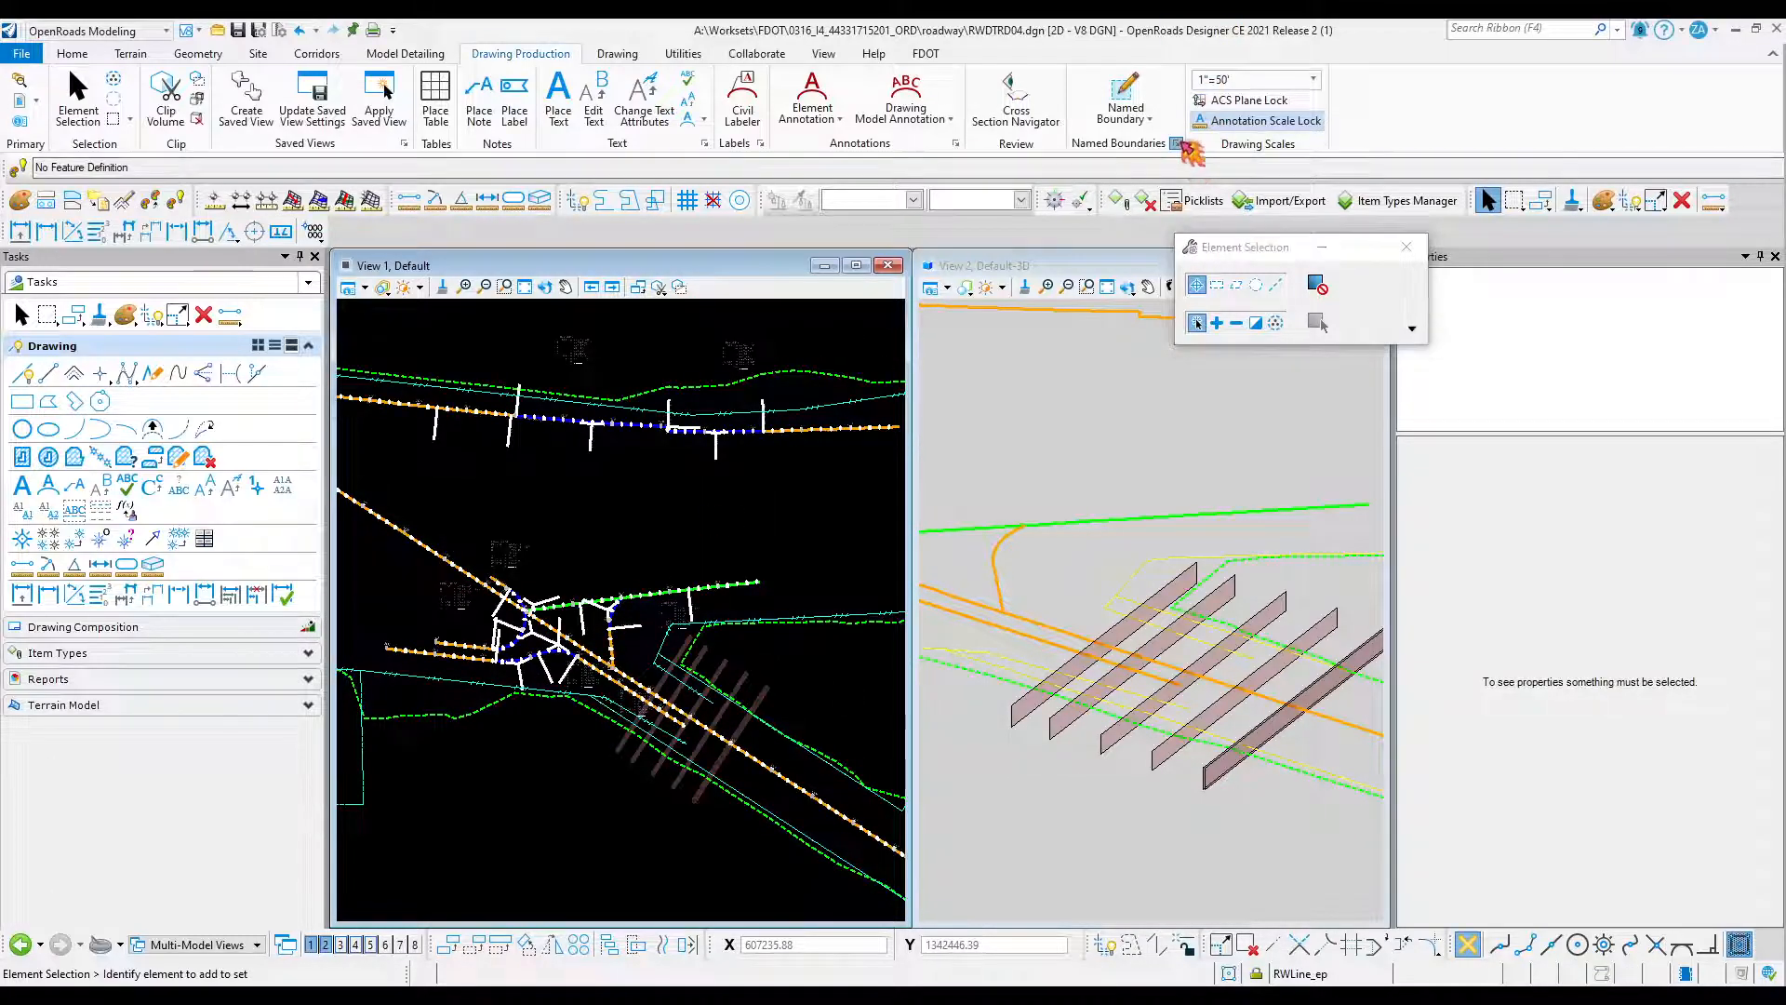
click(1126, 98)
click(1081, 321)
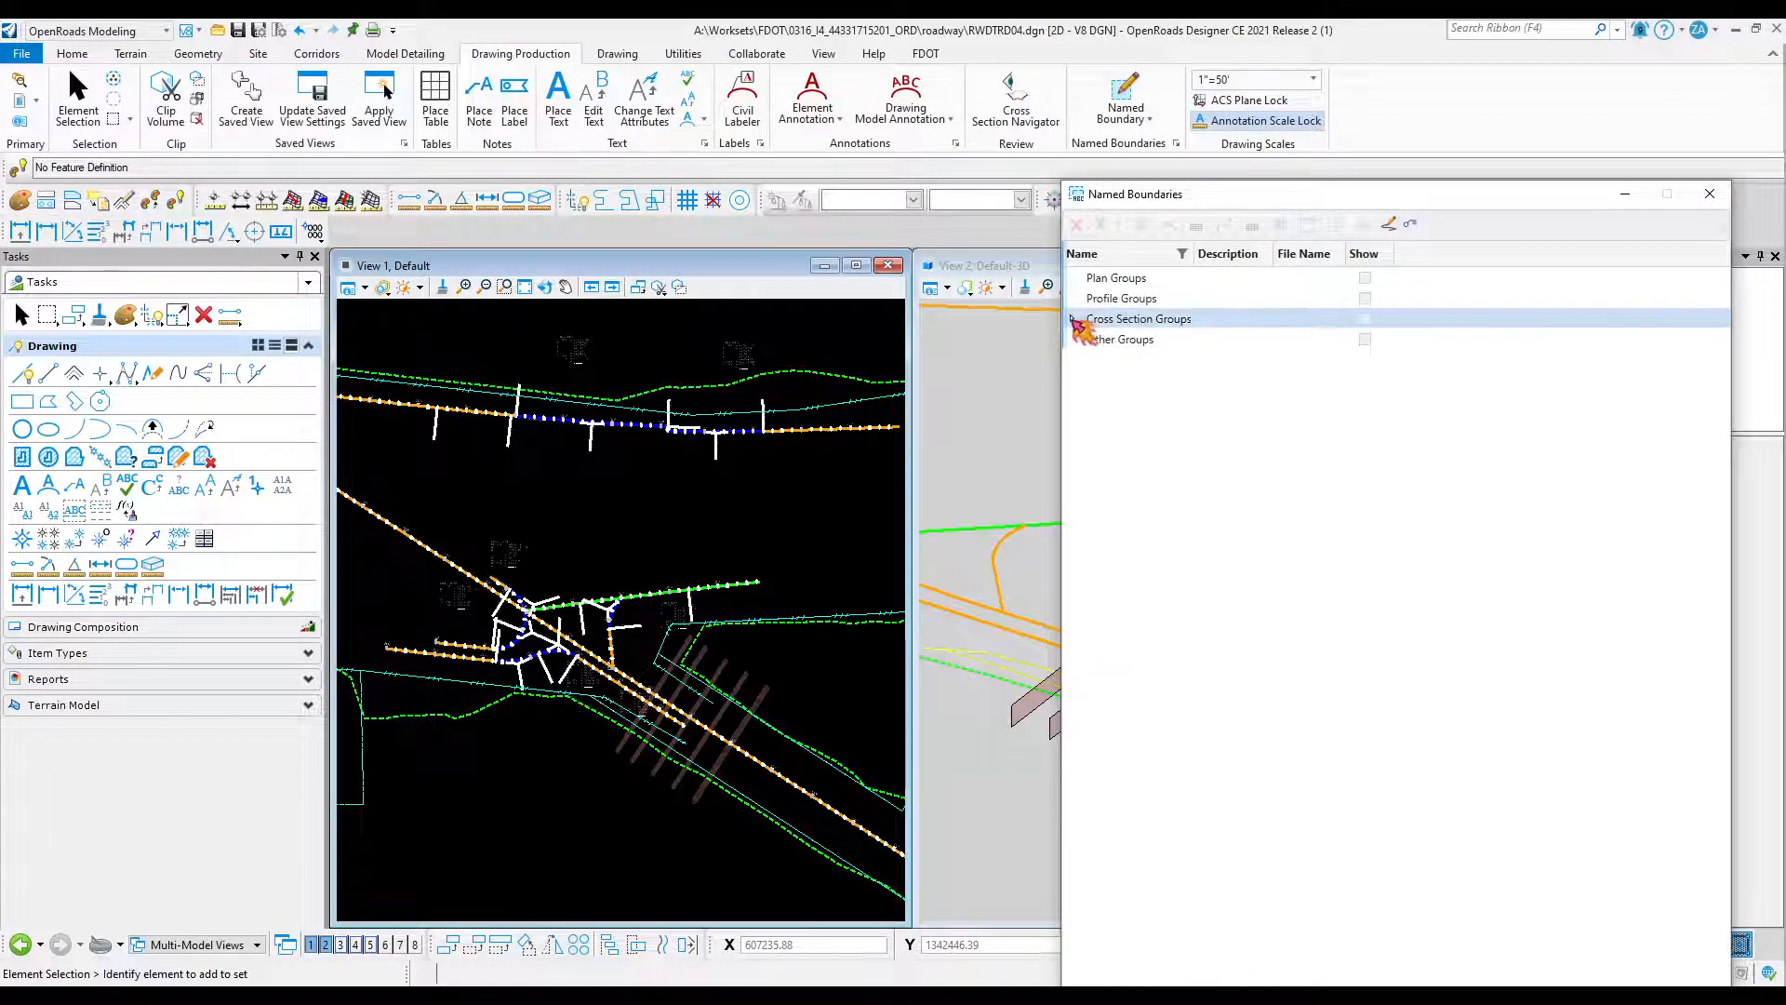
click(1073, 319)
click(1132, 341)
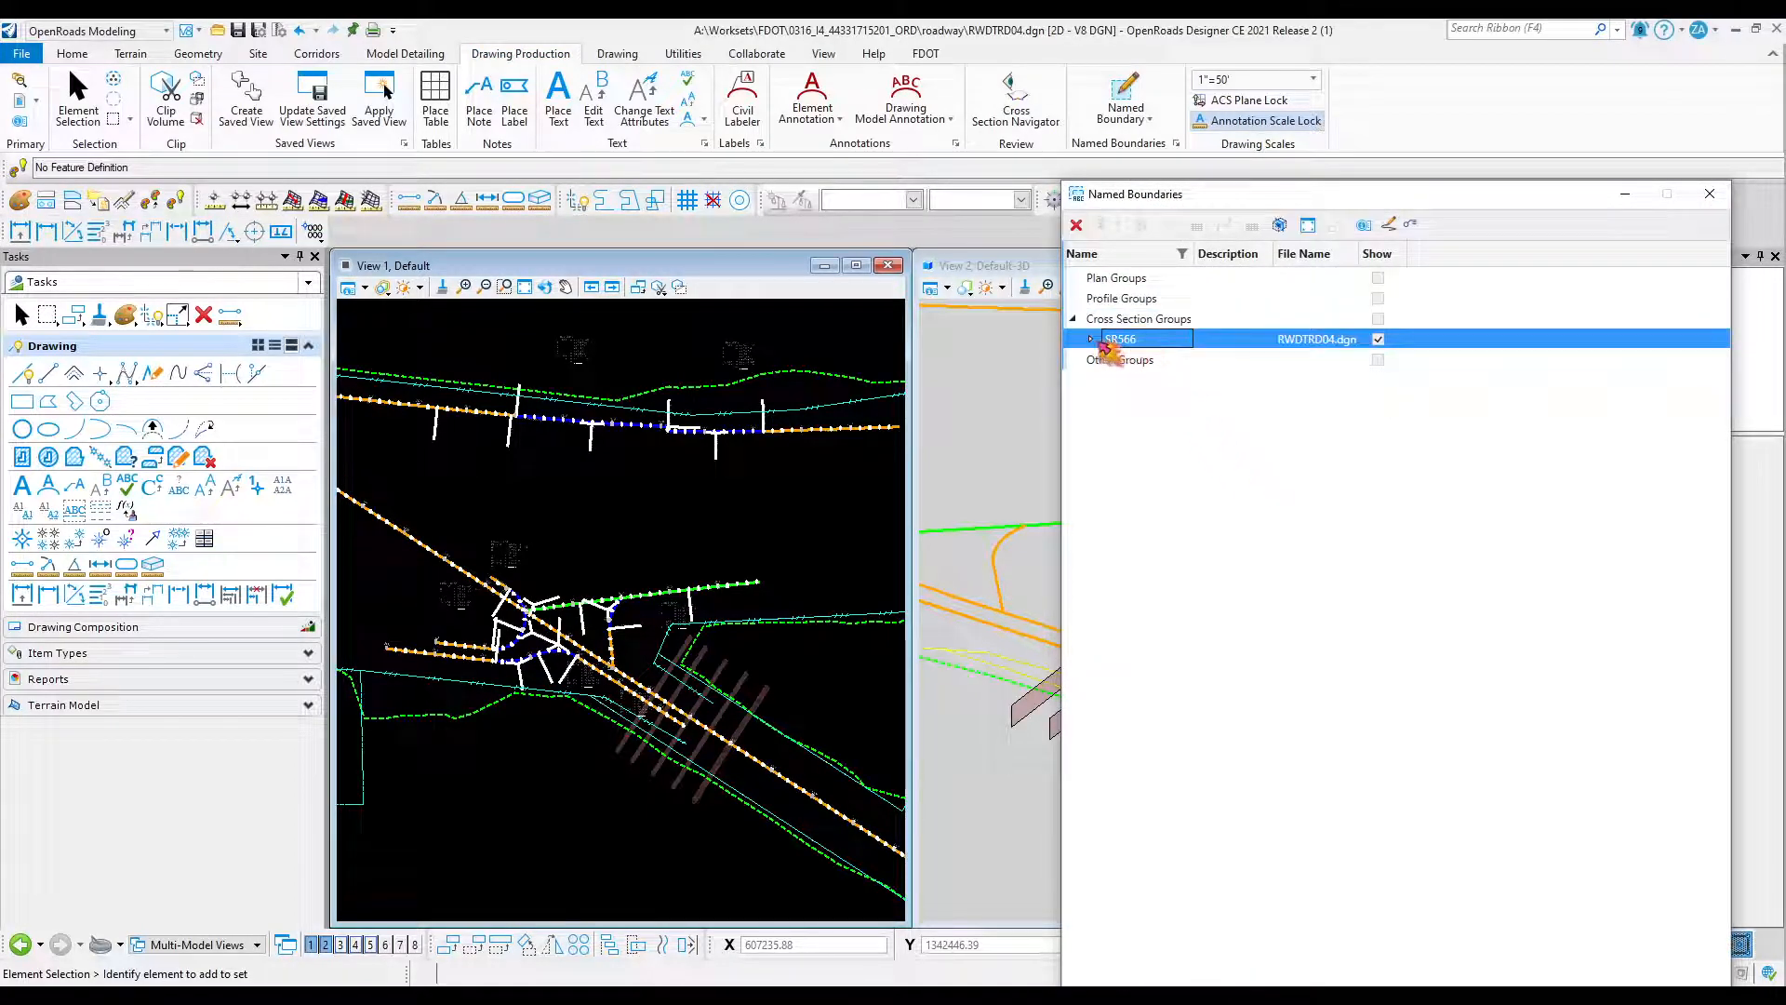
click(1092, 339)
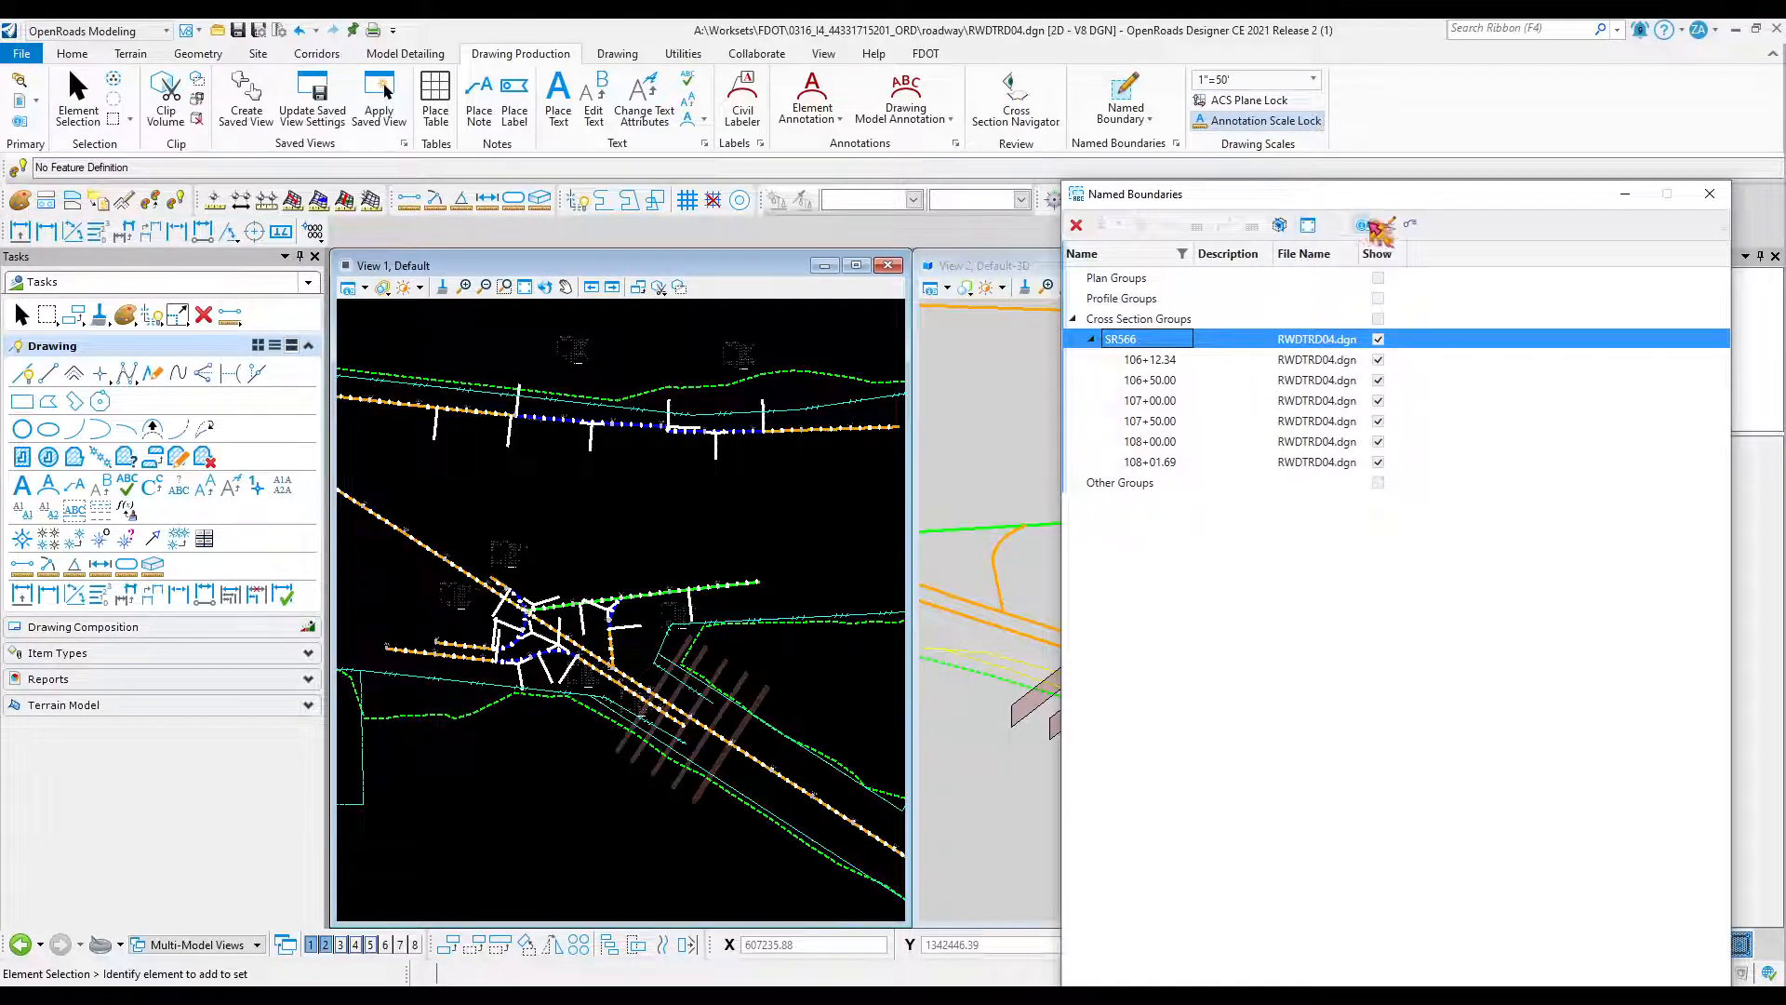
right_click(1276, 340)
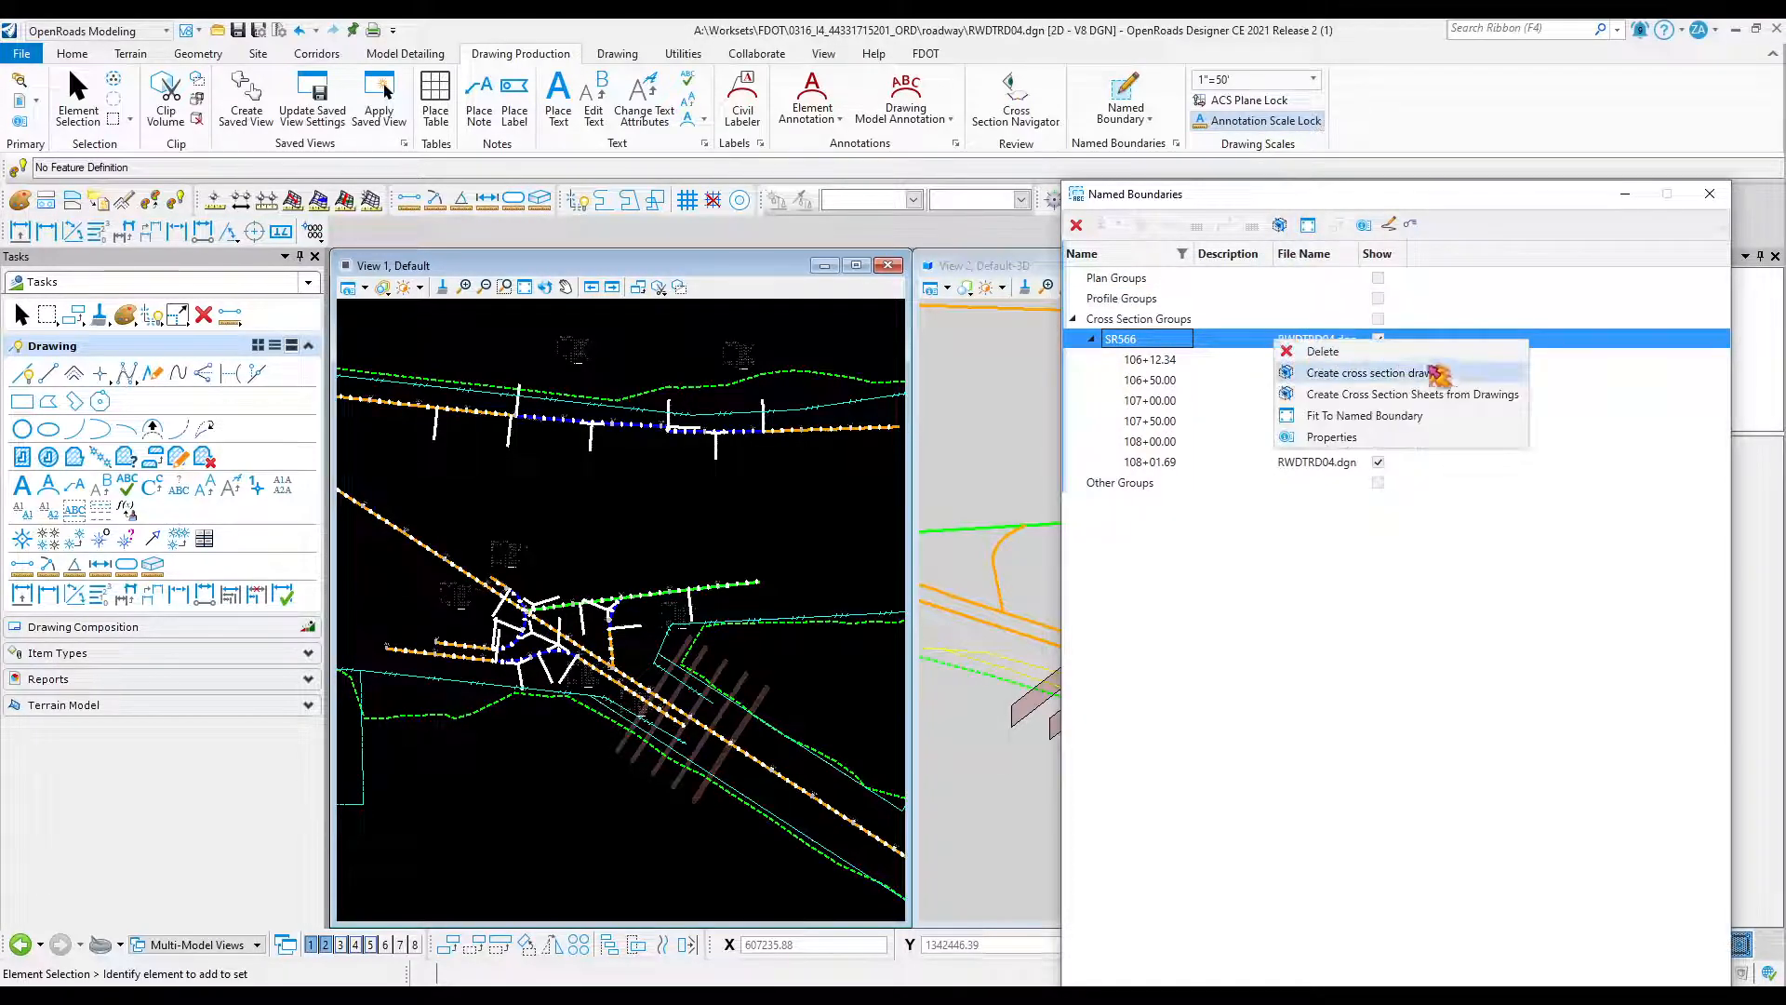
click(1424, 375)
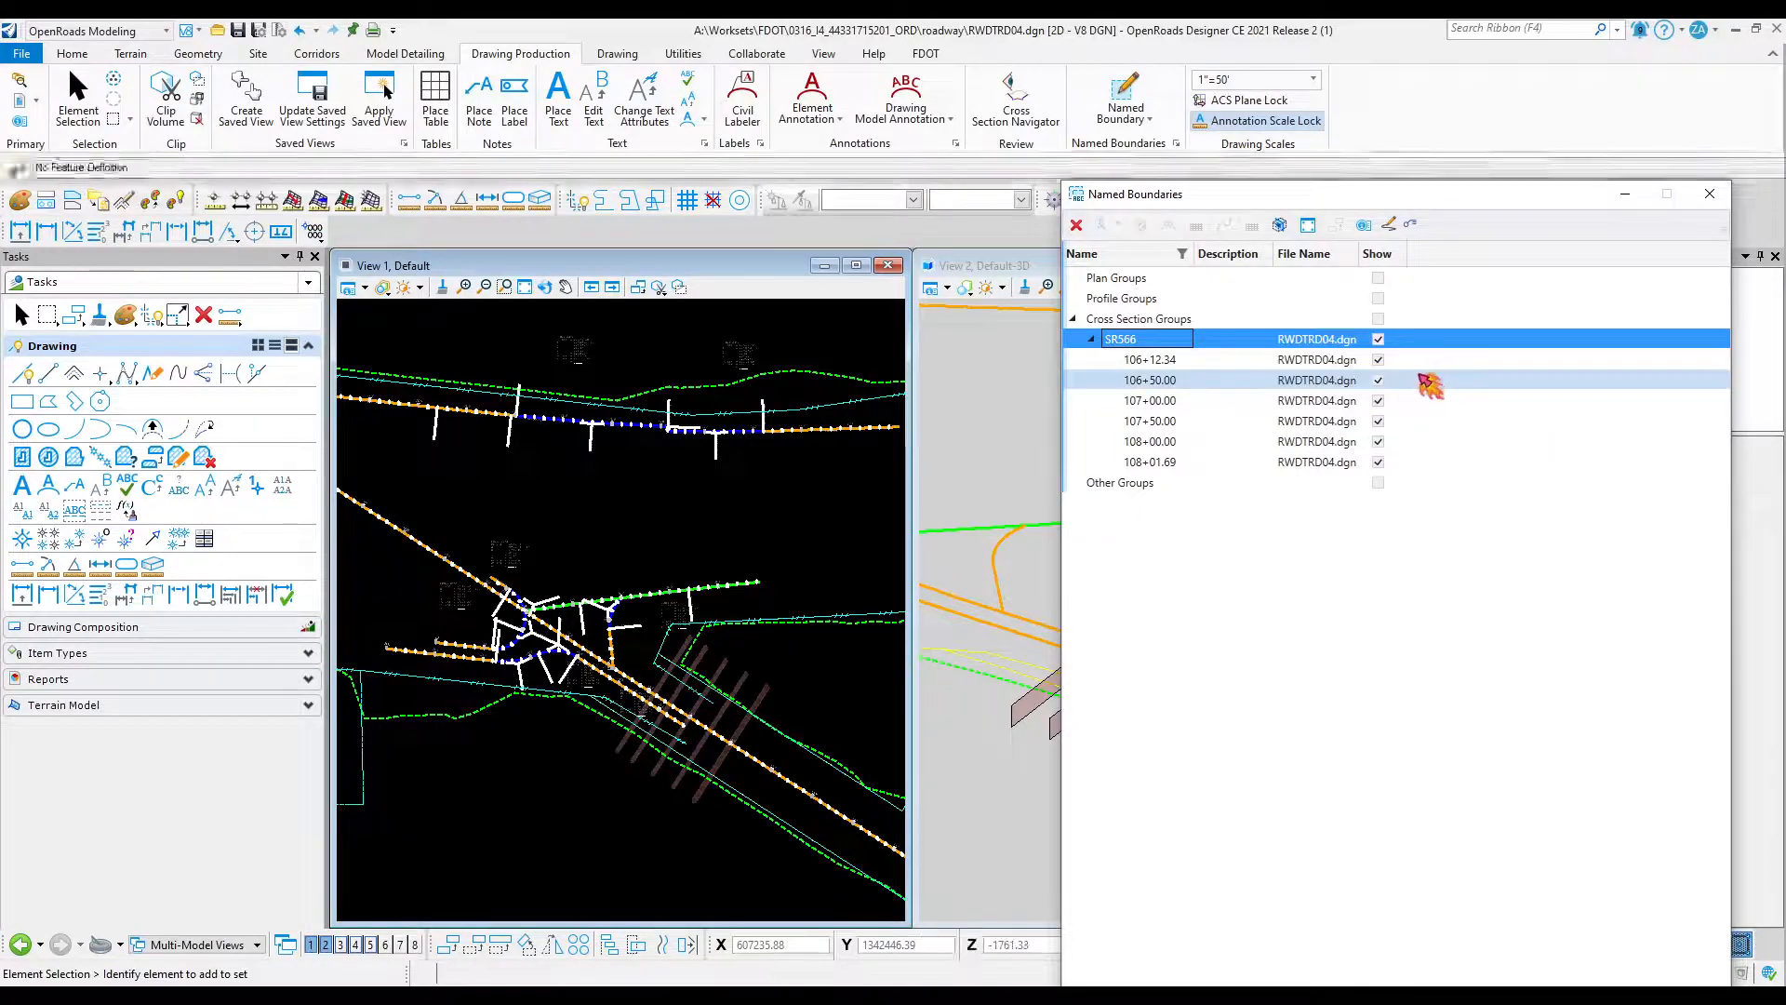
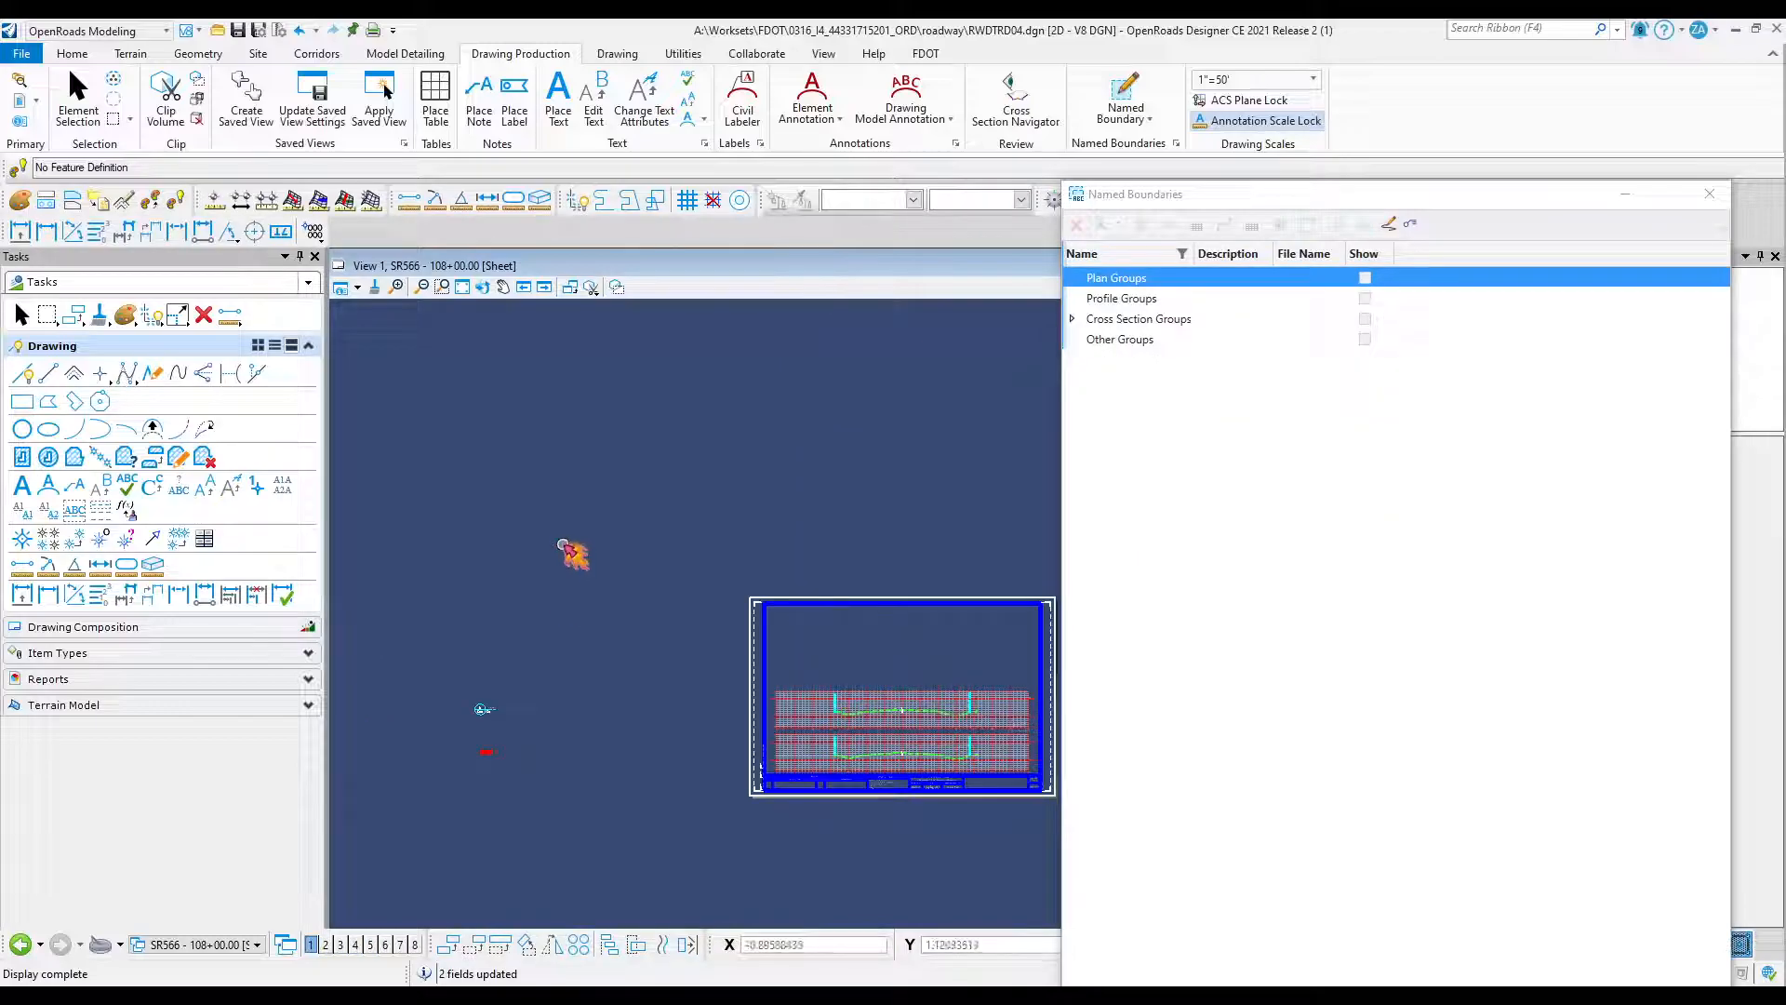
Inspect the existing R/W lines and ground lines on the SR566 - 108+00.00 sheet.
scroll(758, 640, up, 6)
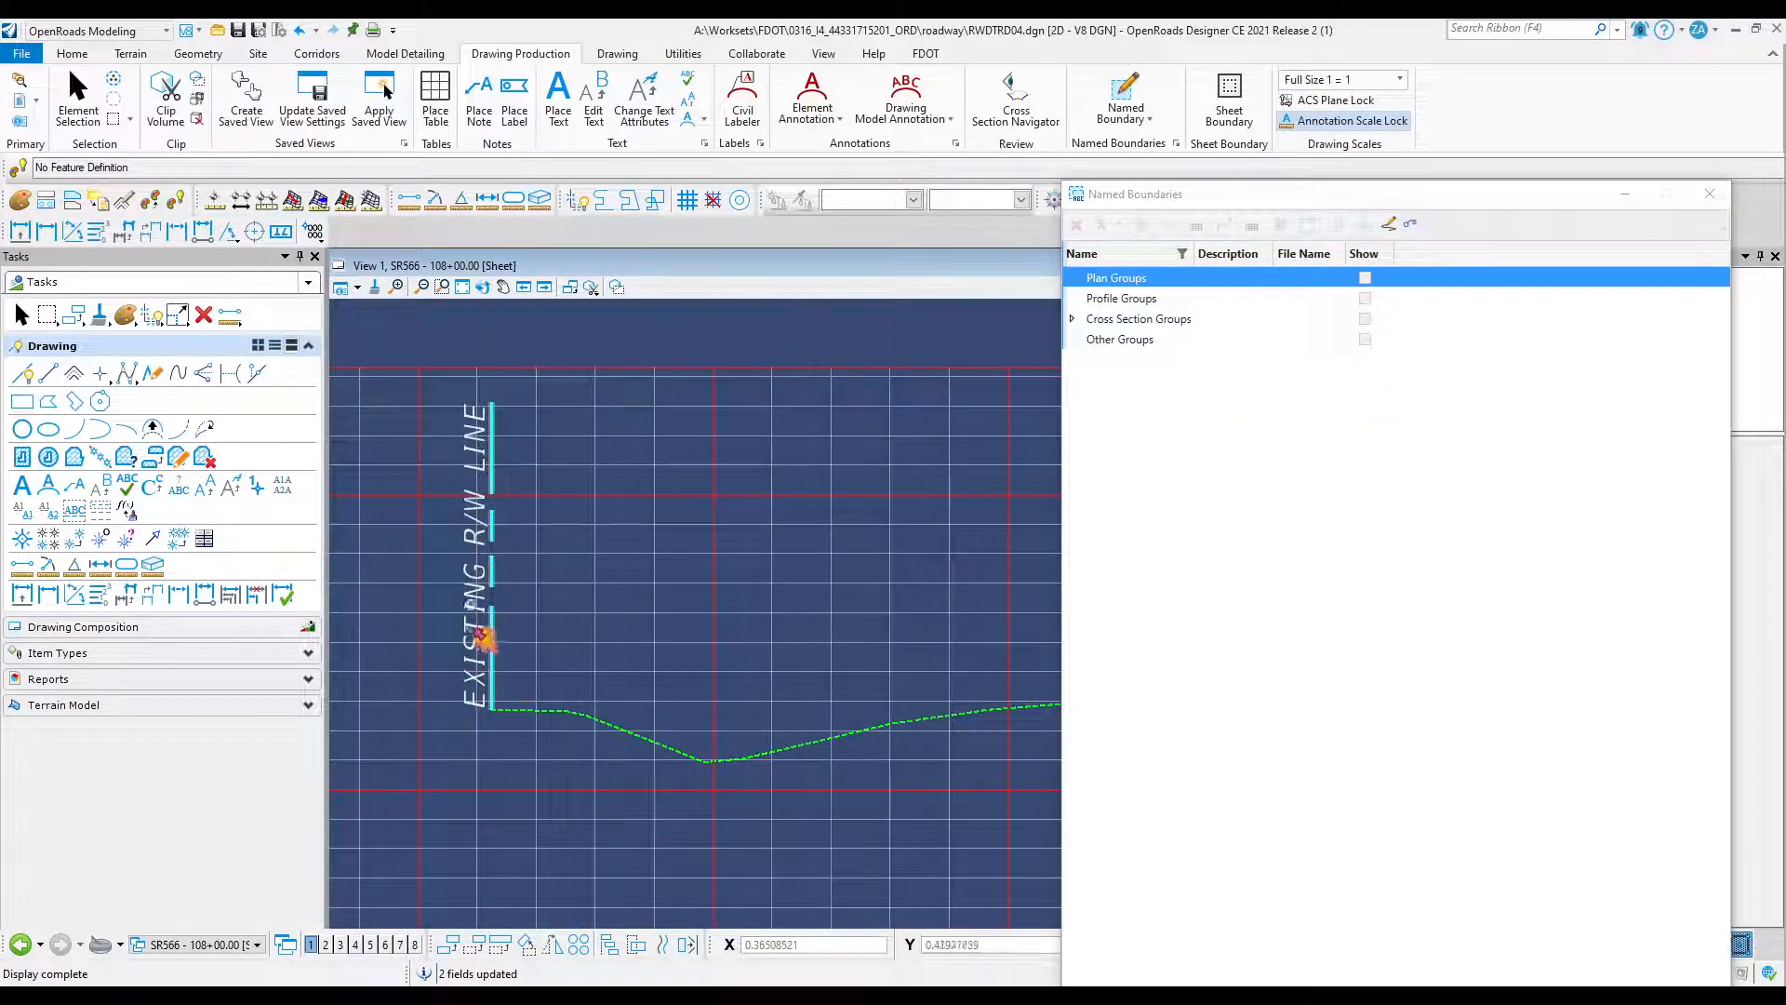
scroll(491, 634, down, 5)
scroll(865, 589, up, 2)
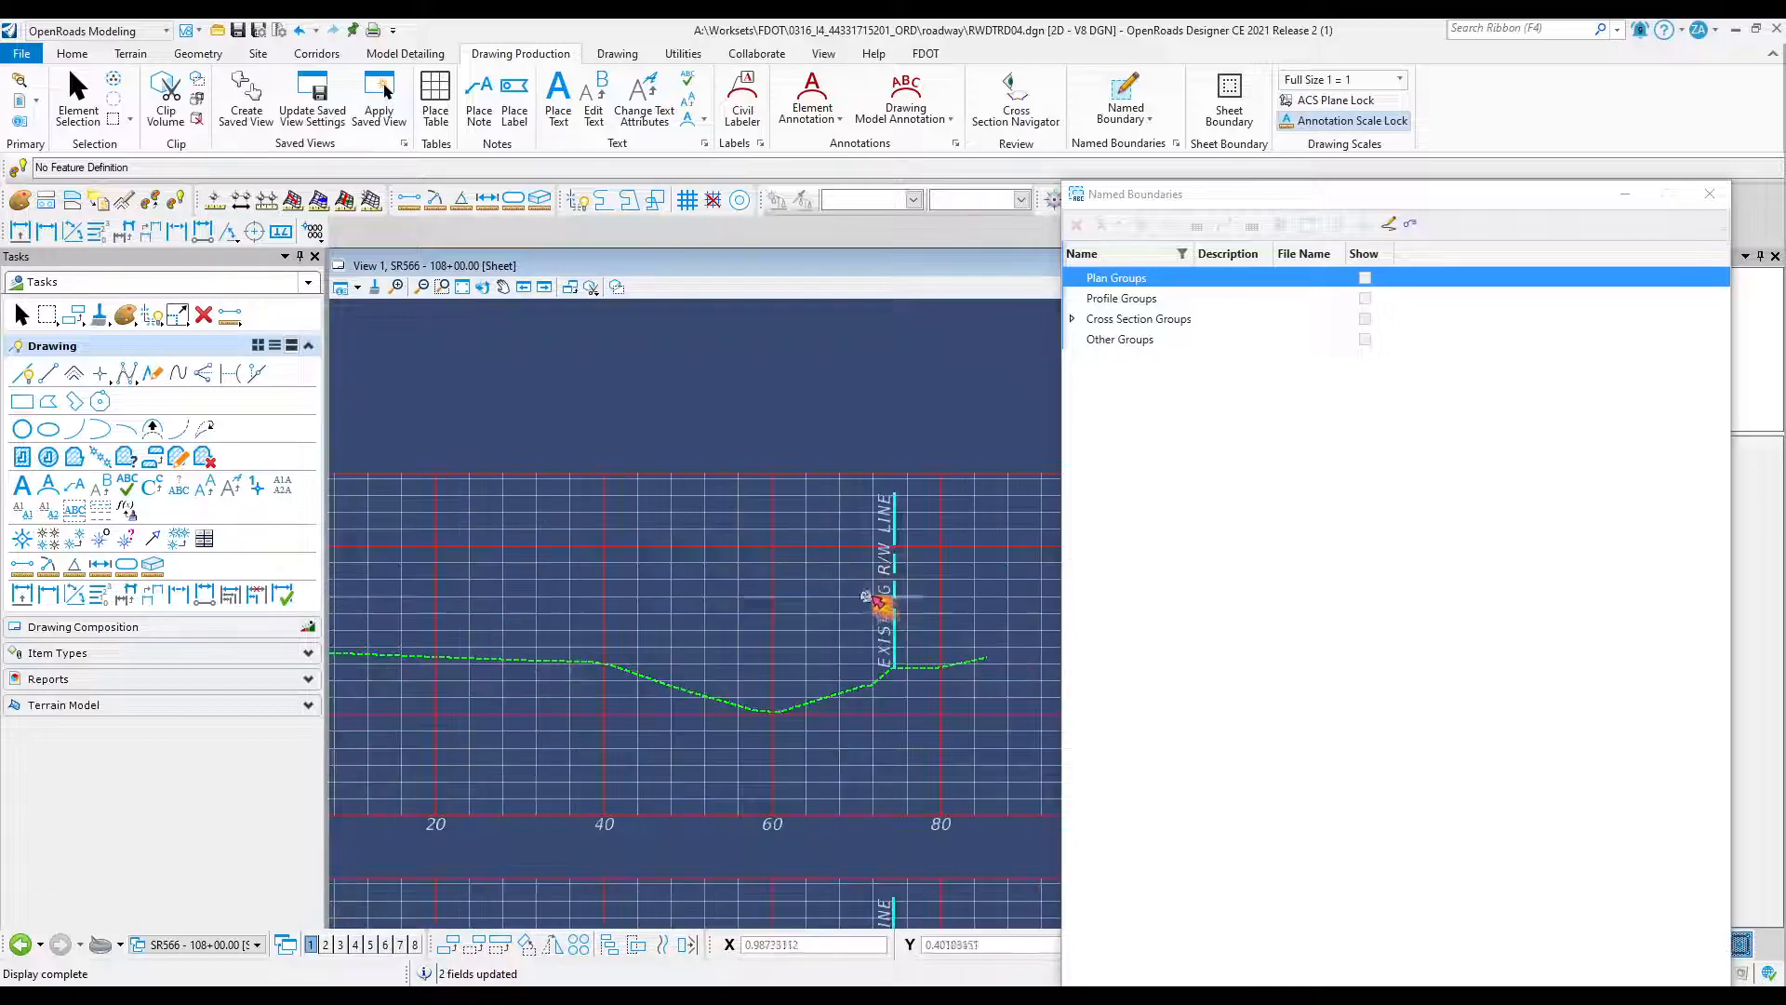
scroll(872, 590, down, 4)
Open the SR566 - 106+12.34 sheet and examine the labelled existing R/W and L/A R/W lines in its cross sections.
click(256, 944)
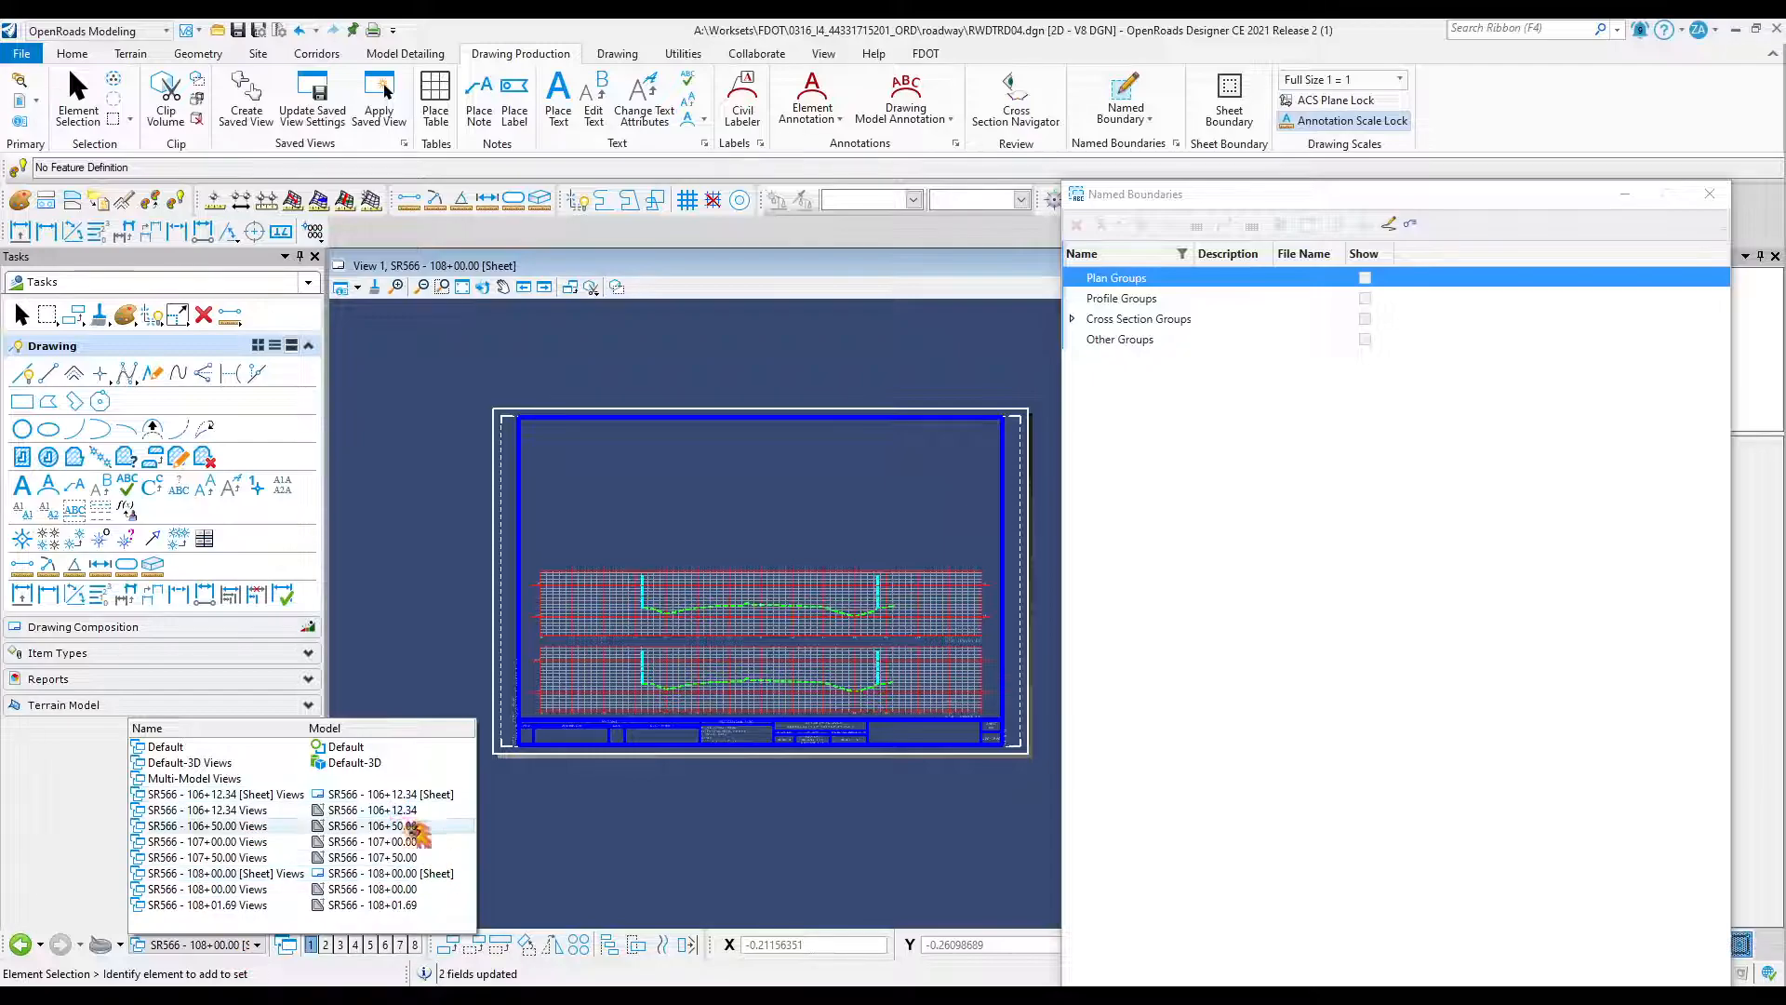
click(454, 795)
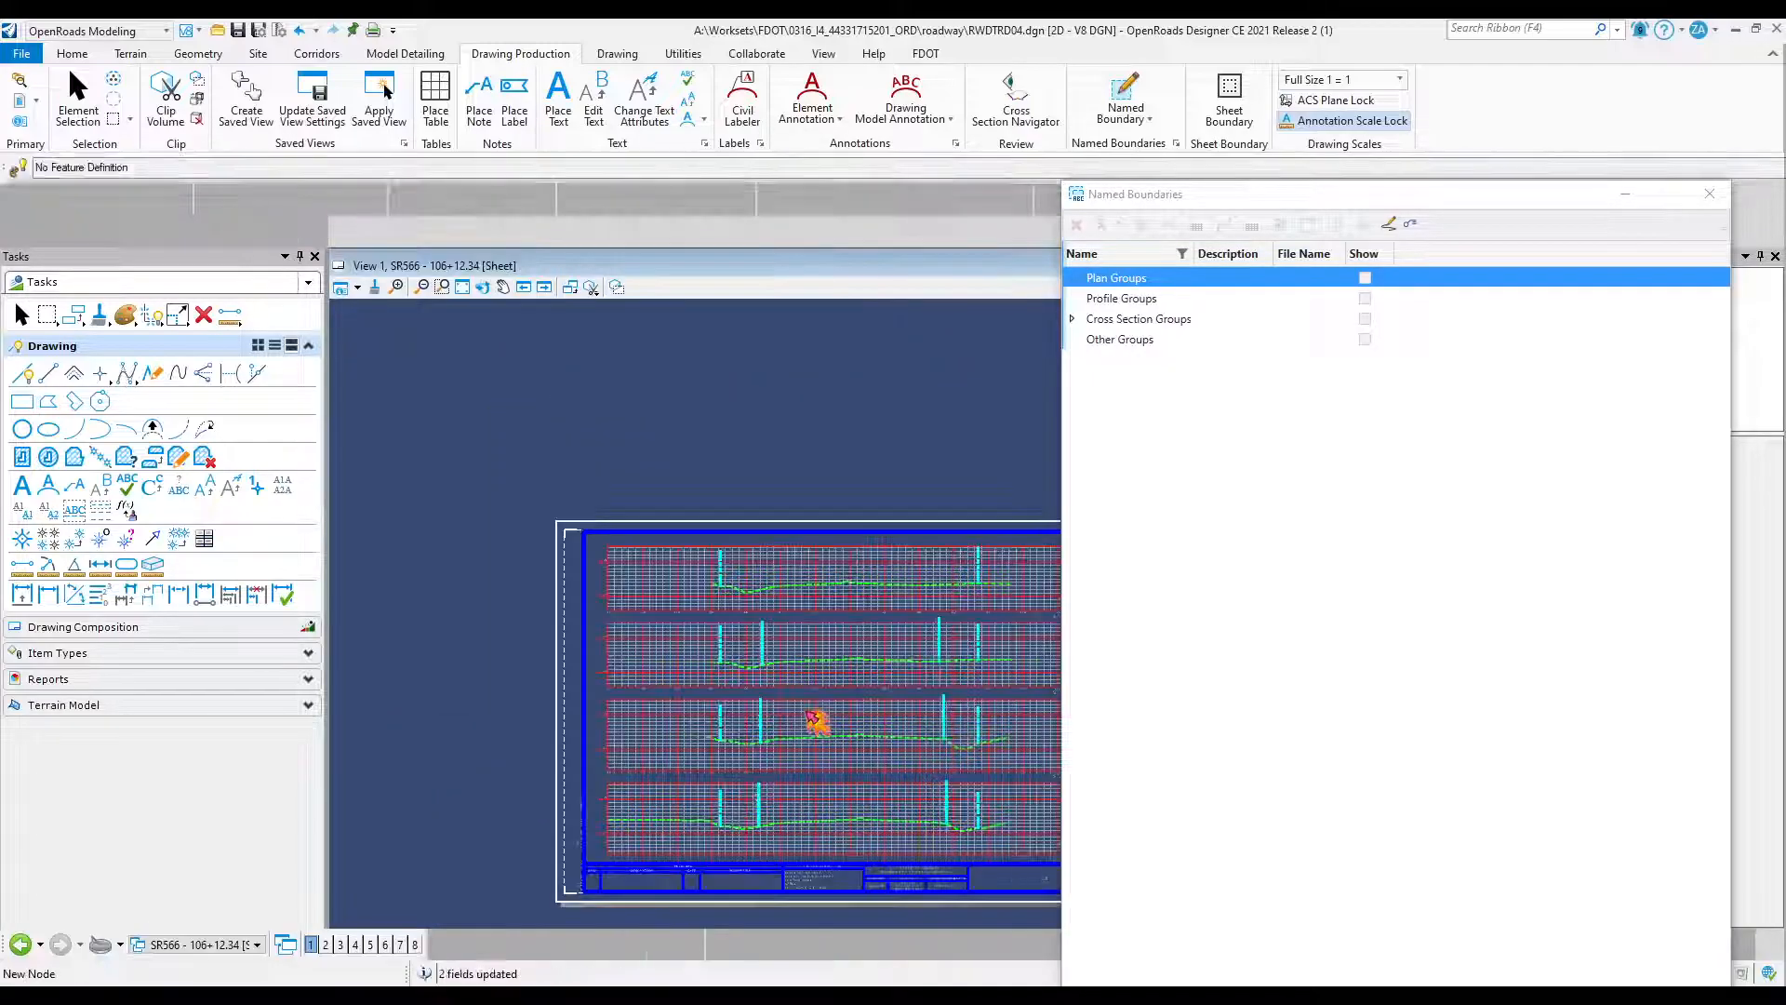
scroll(658, 654, down, 2)
scroll(755, 661, up, 5)
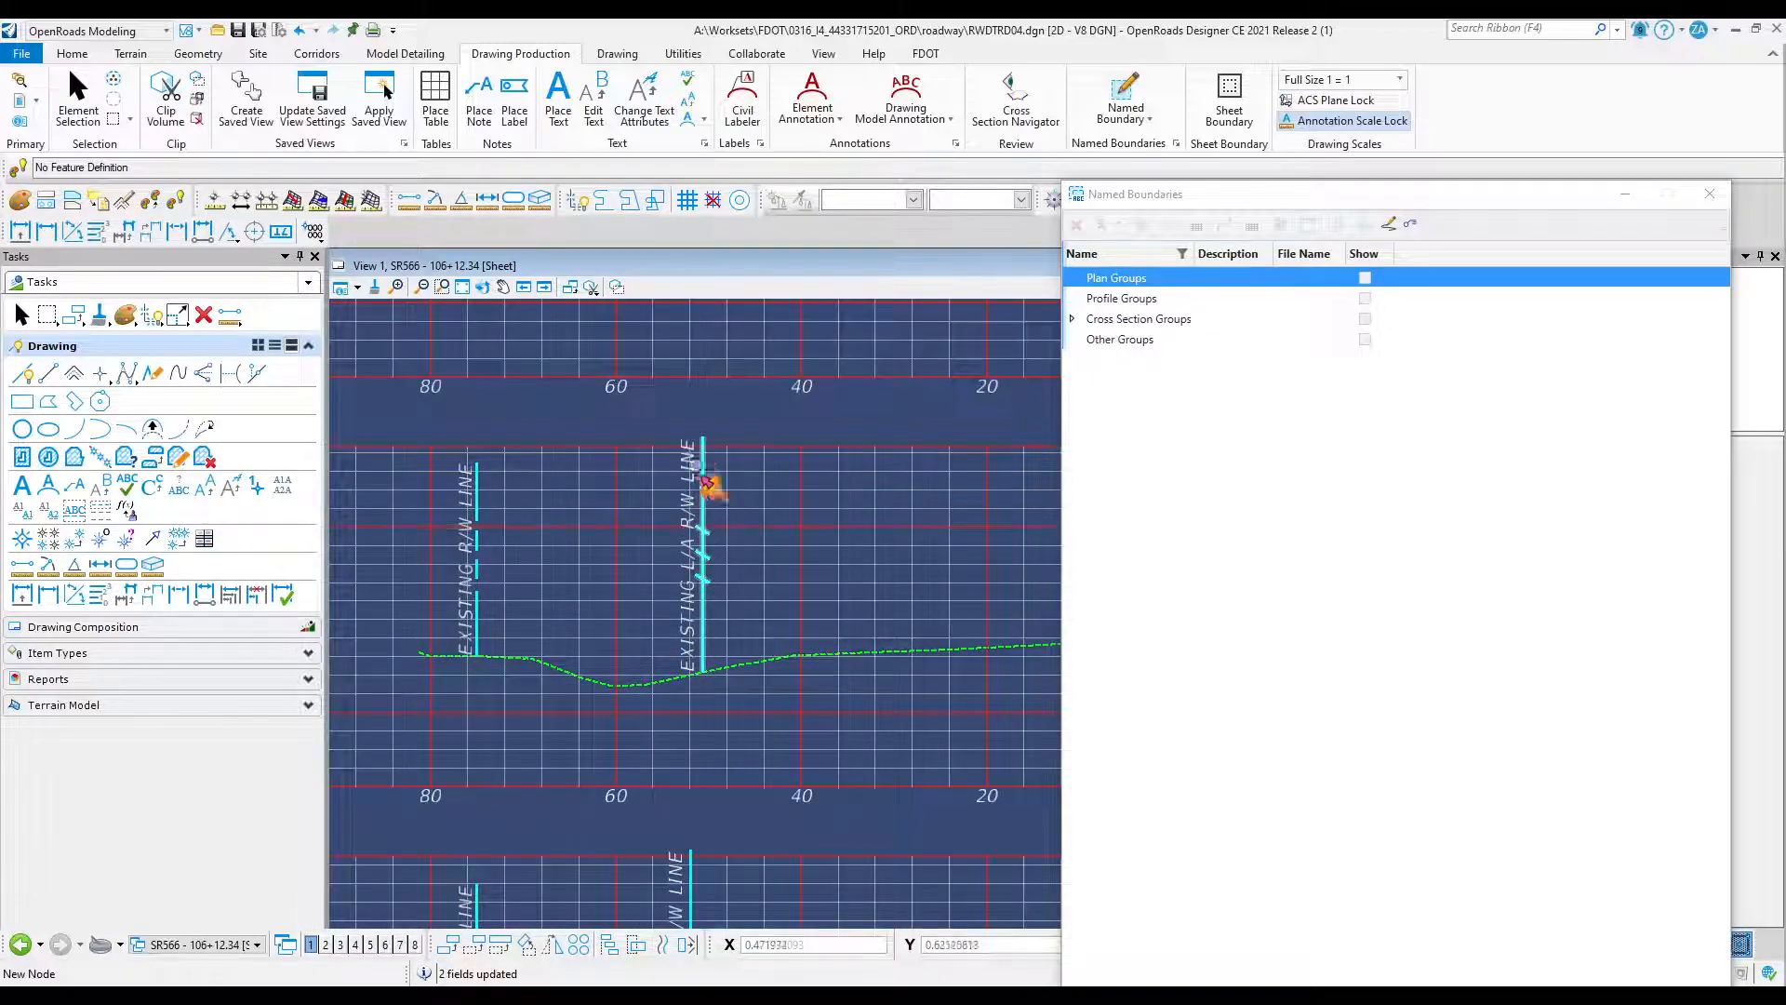
scroll(704, 503, down, 2)
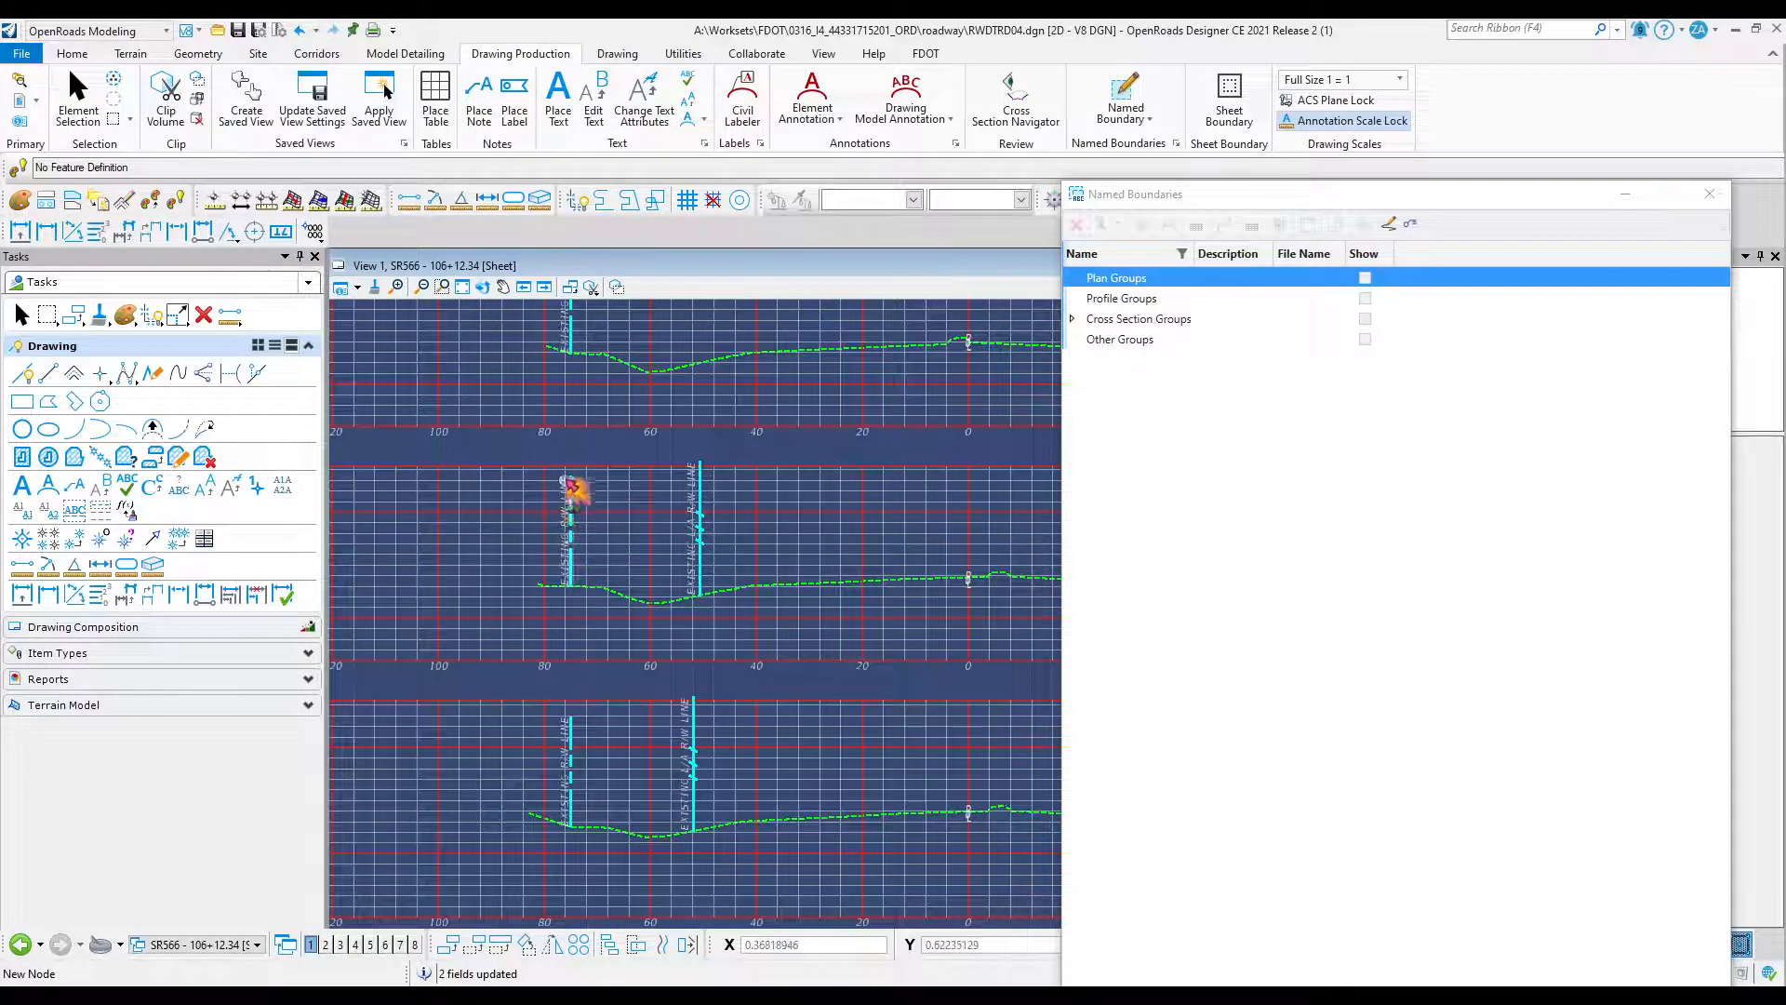
scroll(569, 511, down, 1)
scroll(705, 491, down, 2)
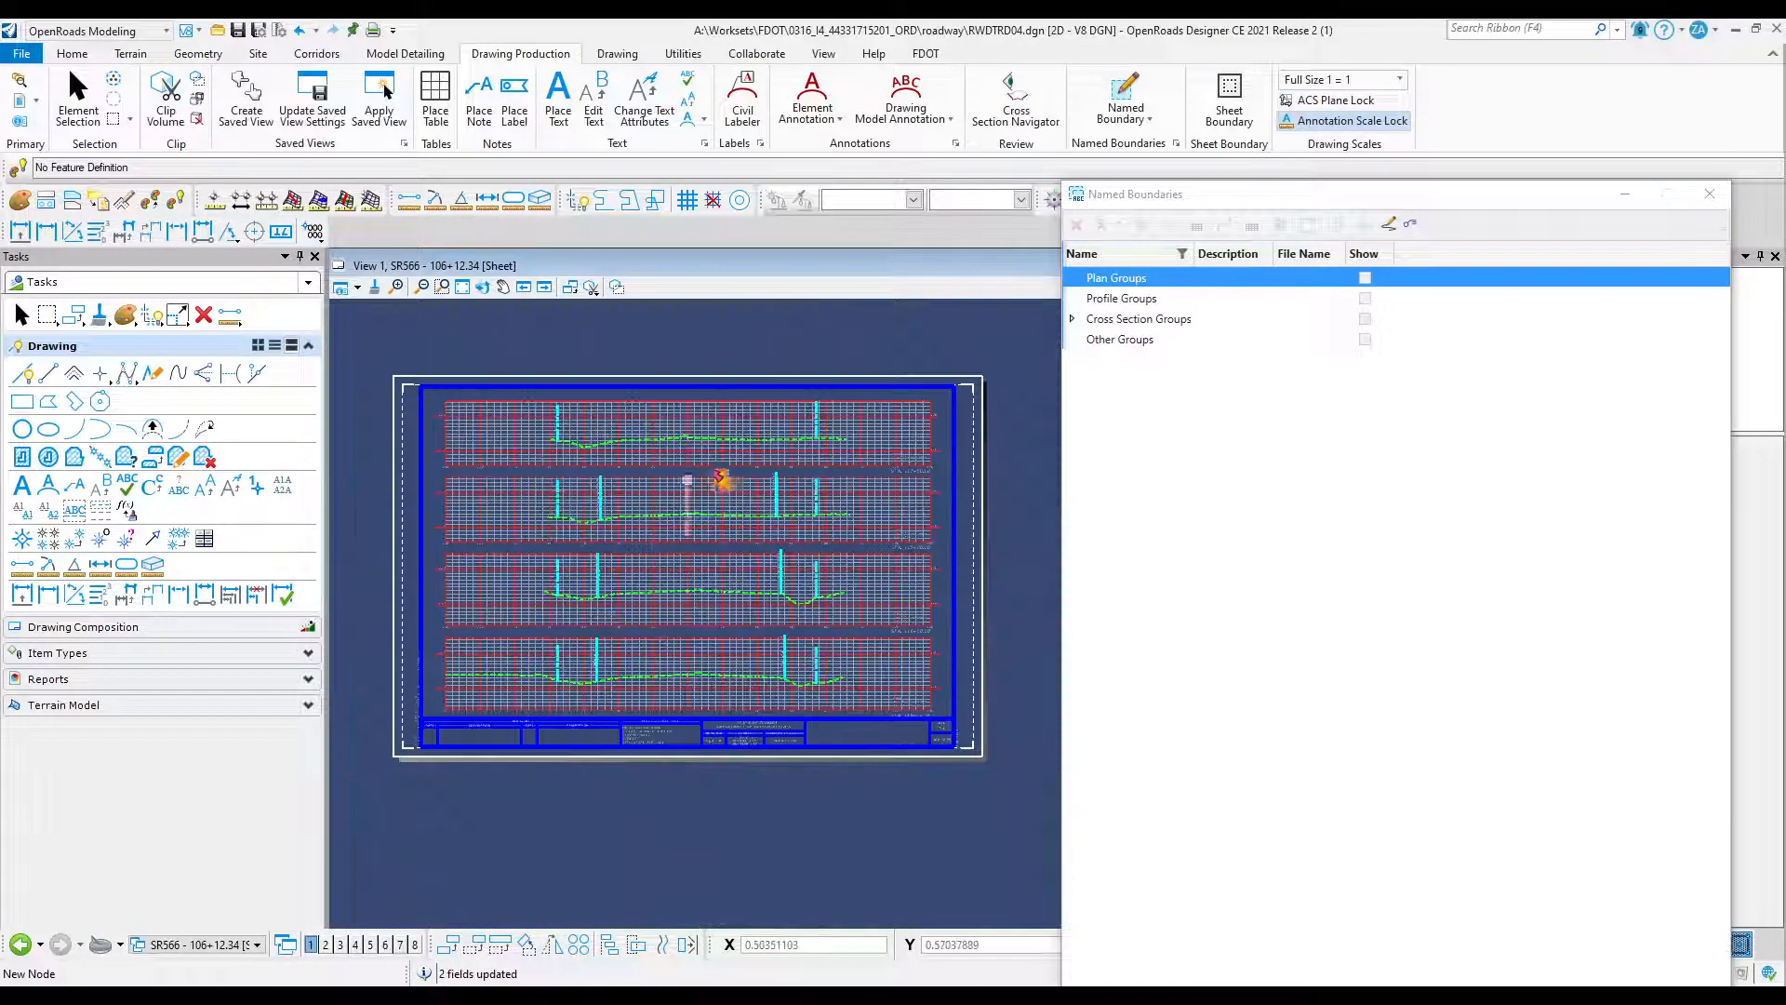
scroll(809, 430, up, 4)
scroll(885, 389, down, 2)
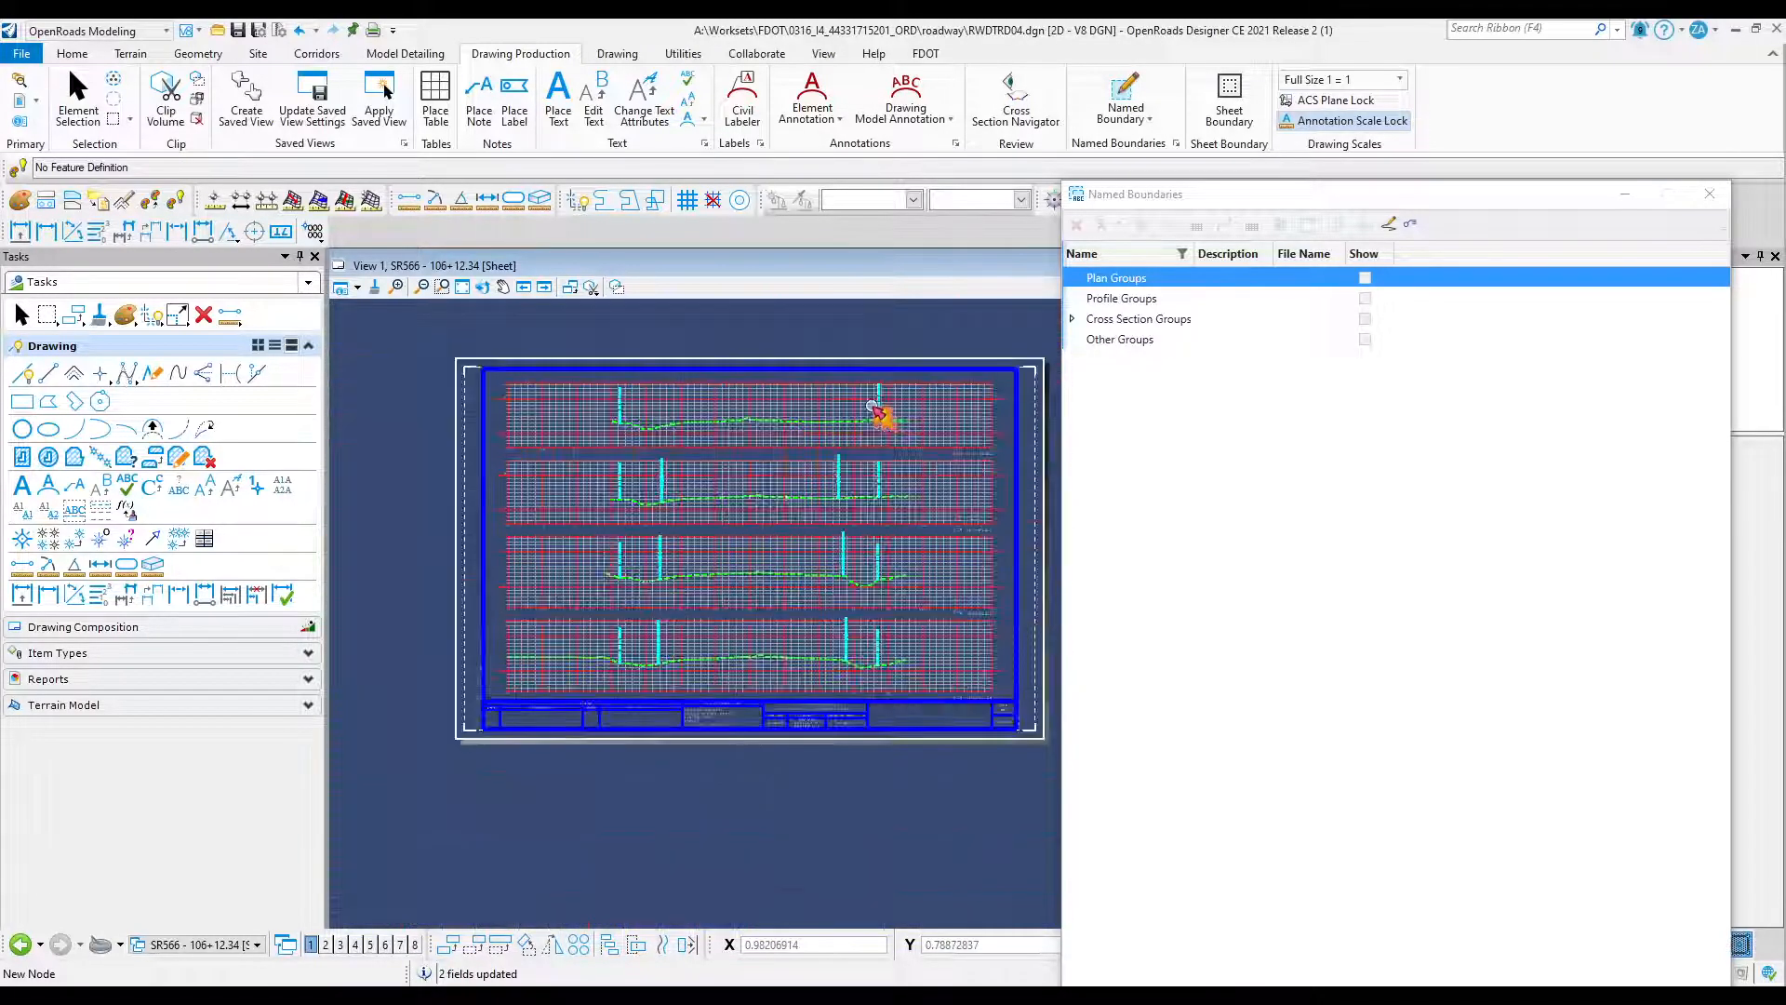
scroll(824, 644, up, 2)
scroll(809, 586, down, 4)
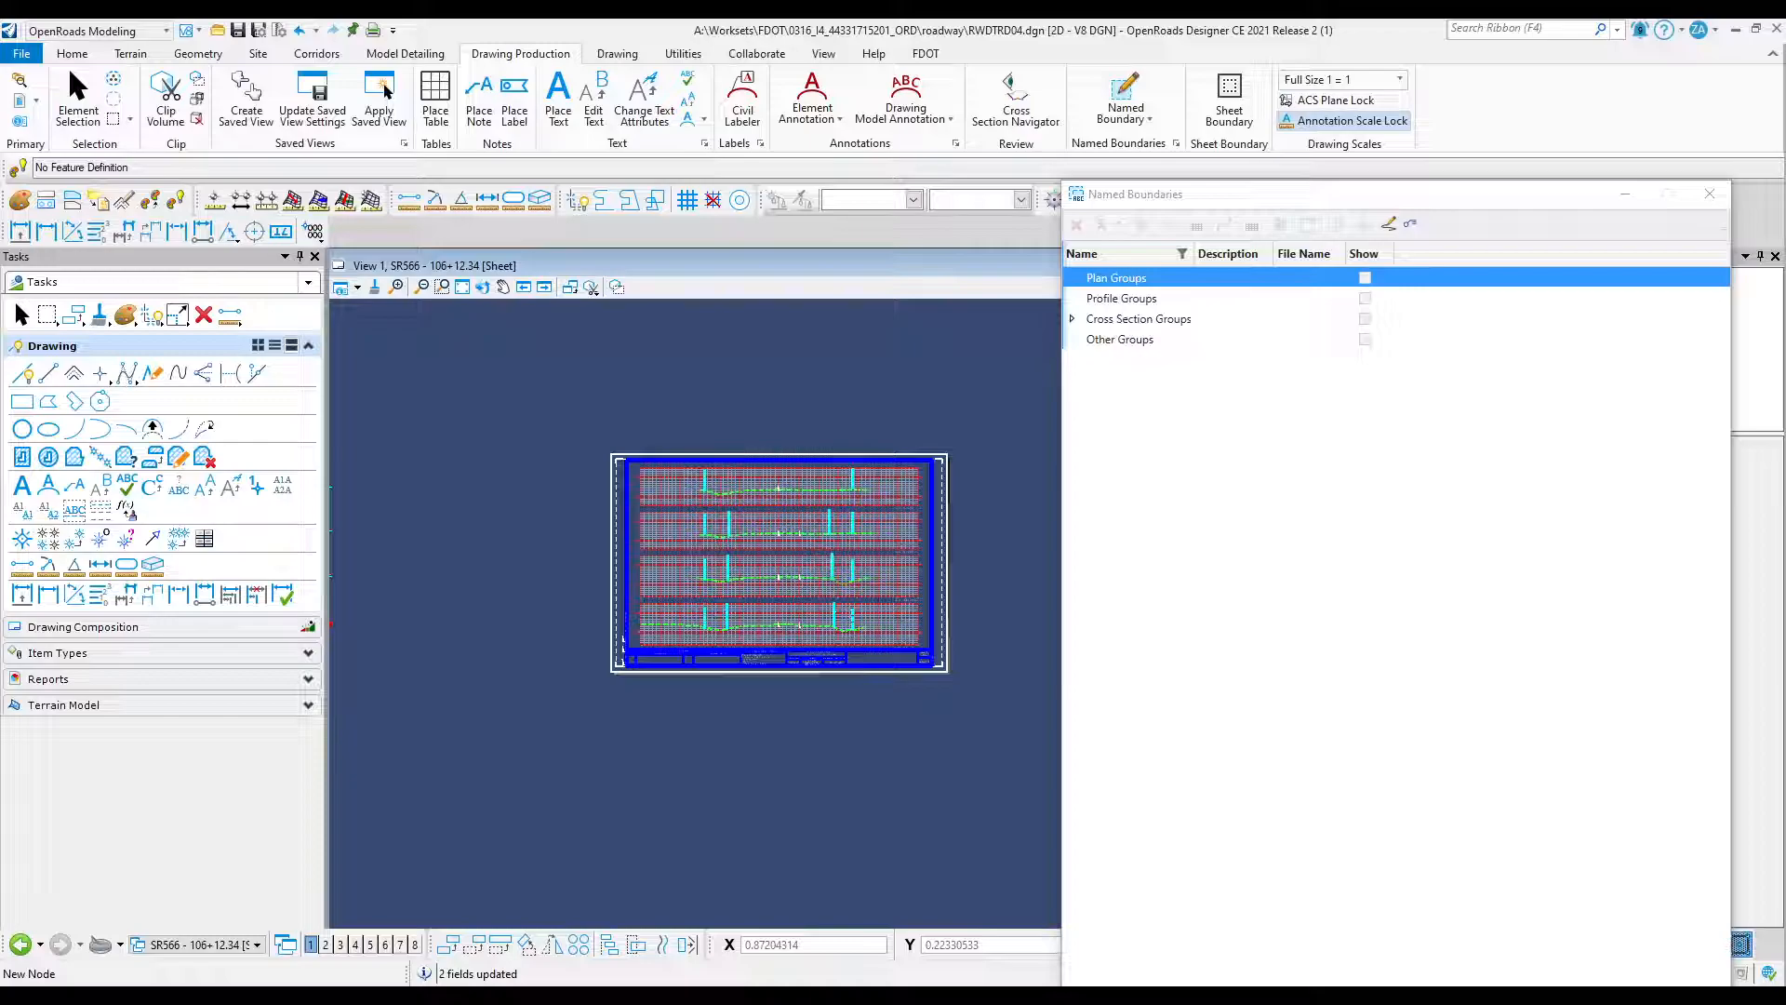
Switch to the training PDF in the browser and read Exercise 3.6 on viewing ROW lines in a dynamic cross section.
drag(419, 984, 752, 225)
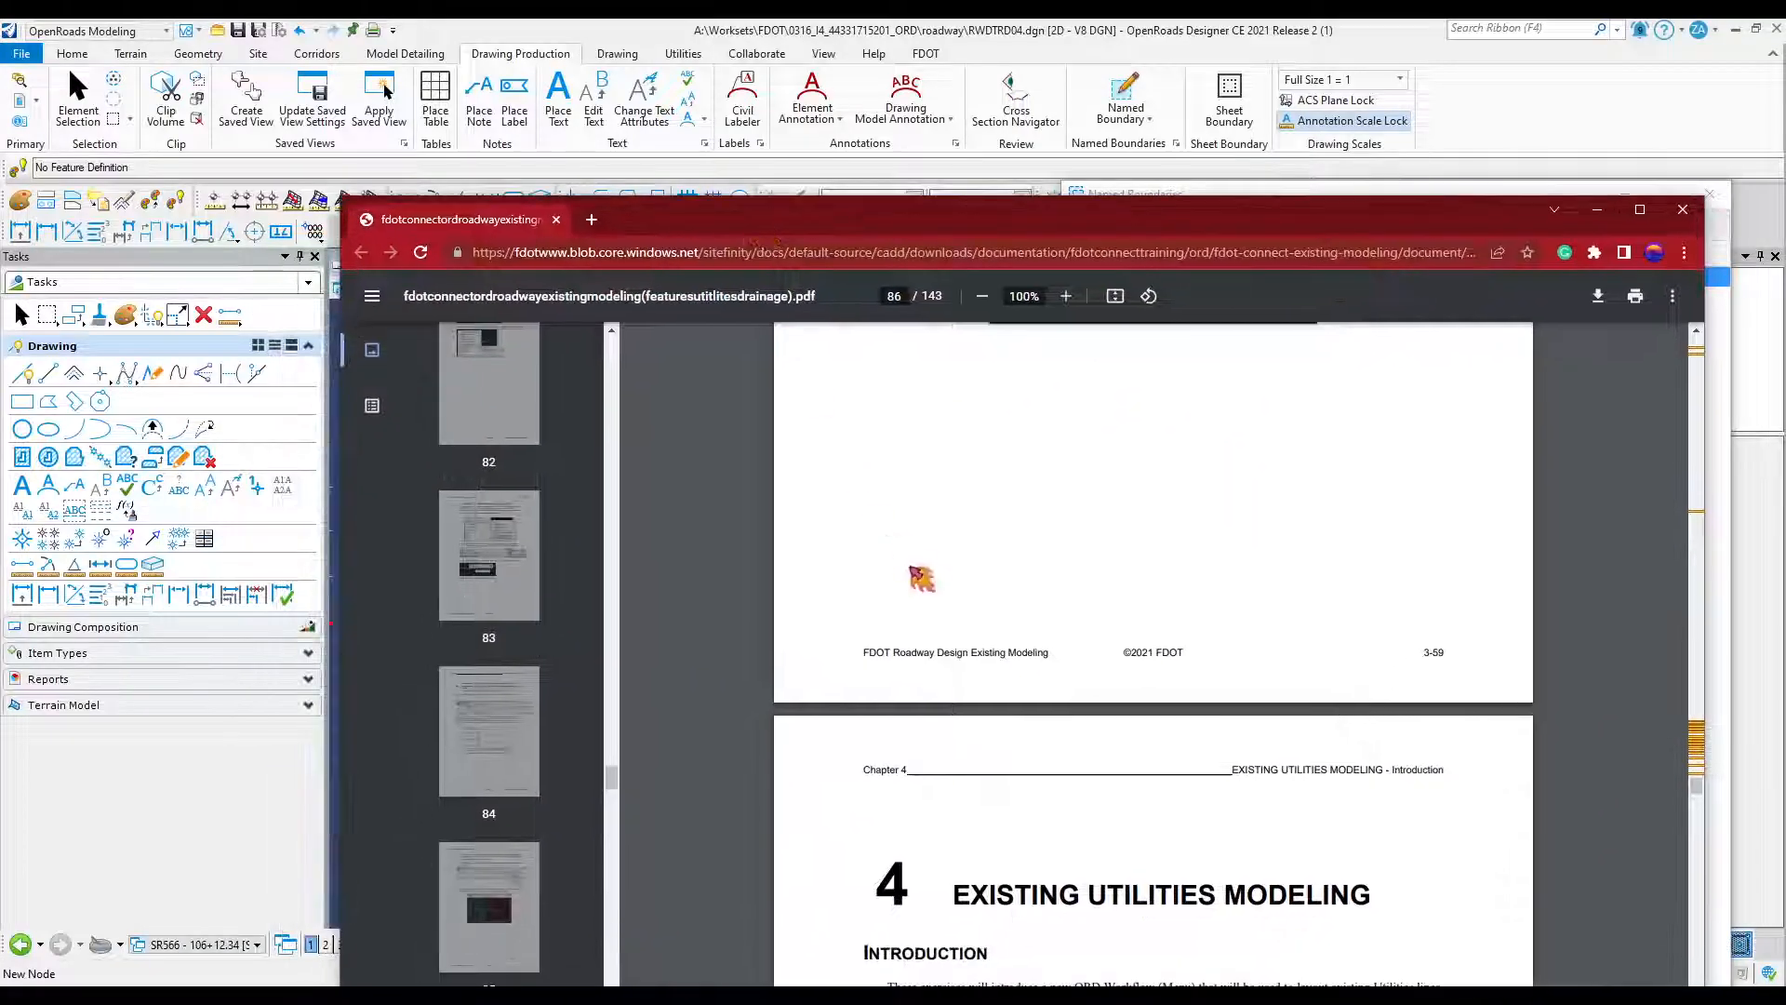
scroll(1096, 588, up, 7)
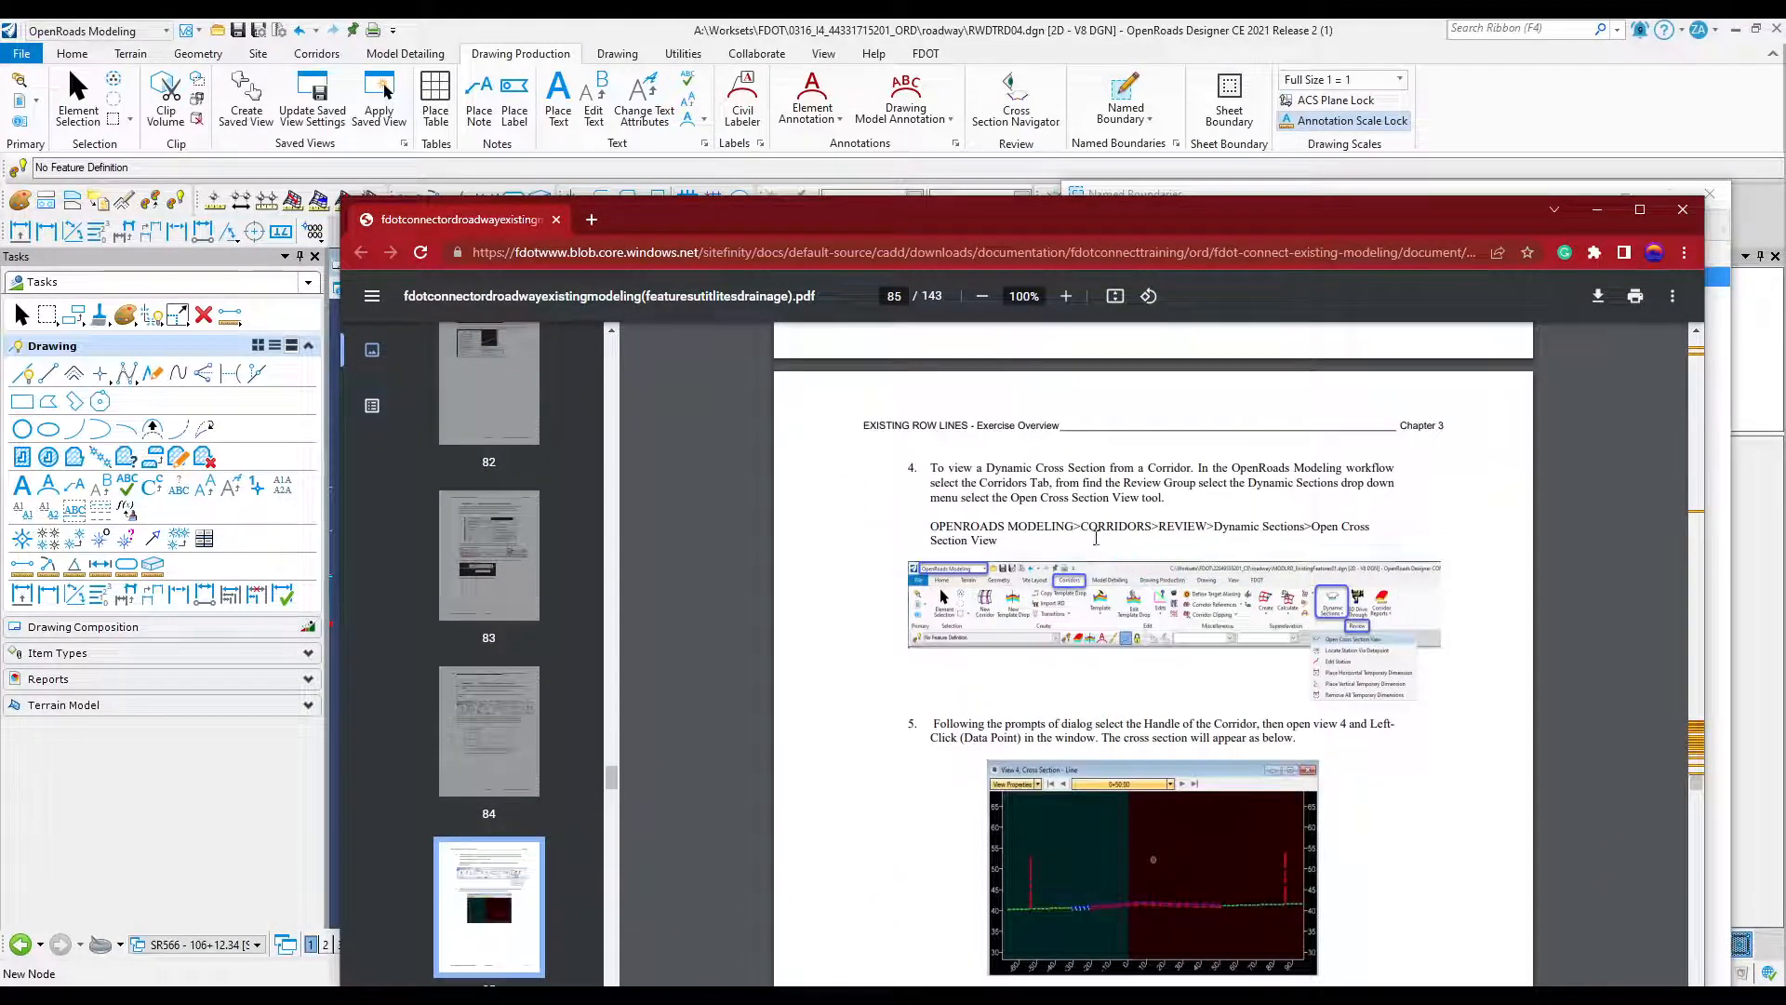
scroll(1096, 537, down, 2)
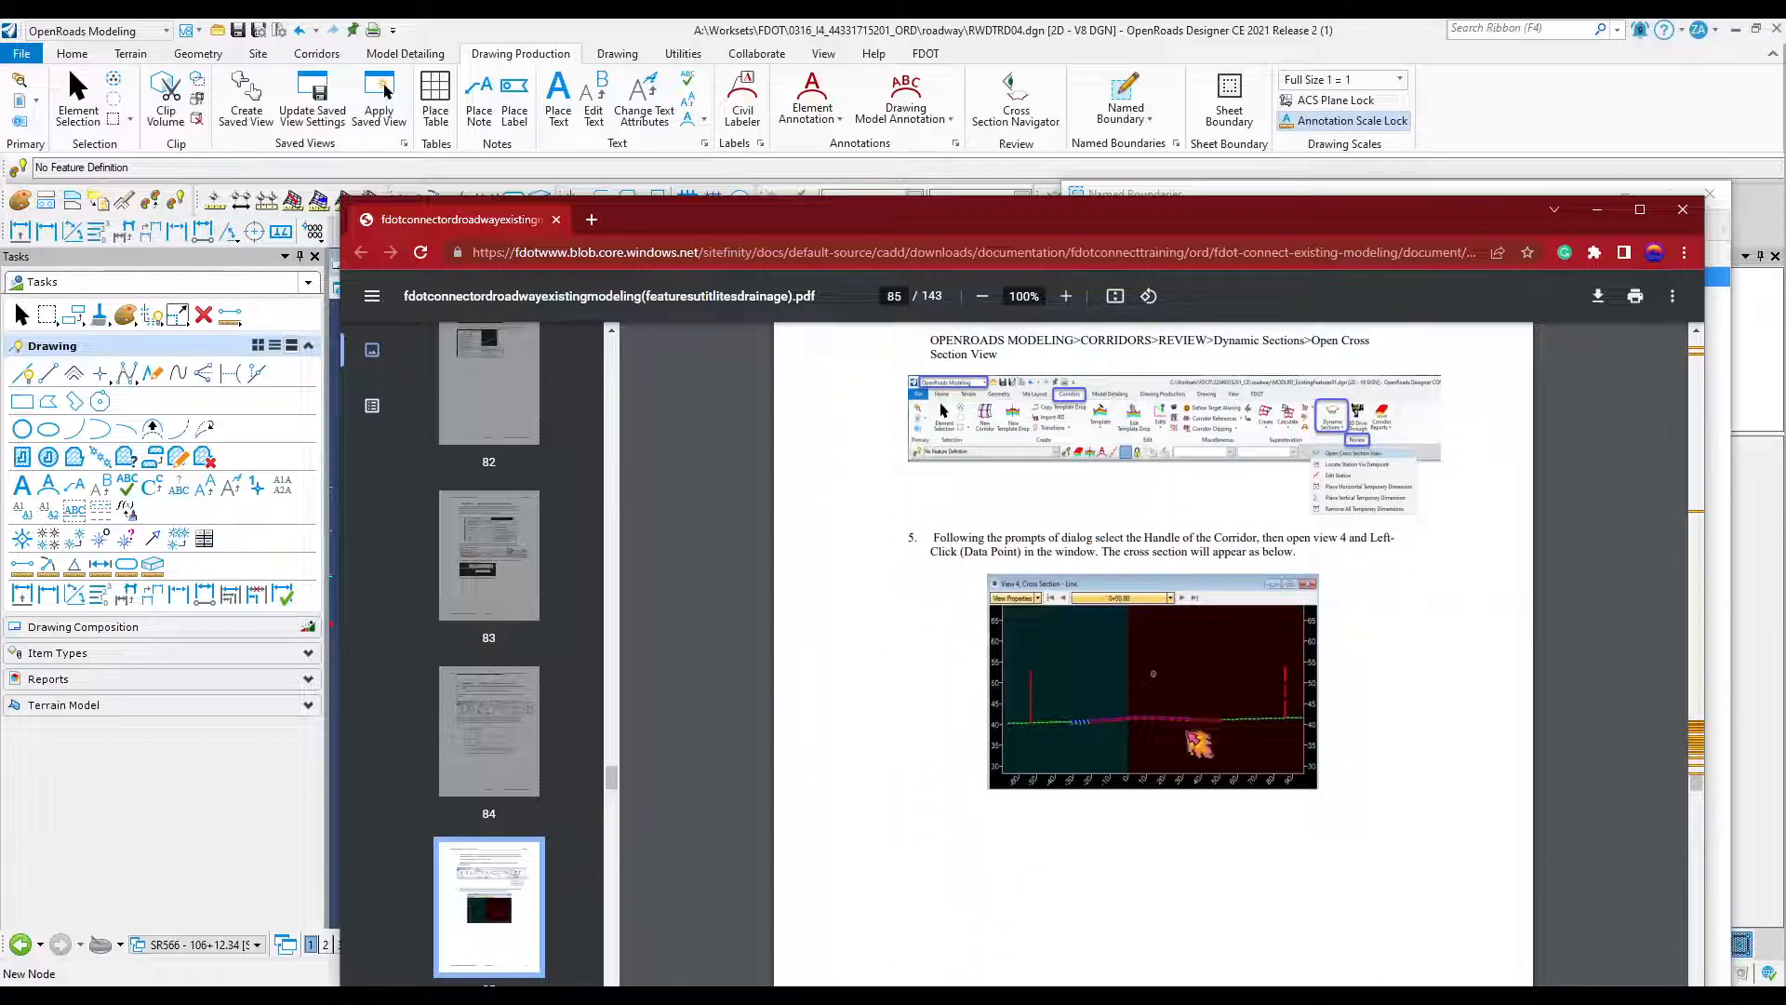
scroll(1197, 745, up, 5)
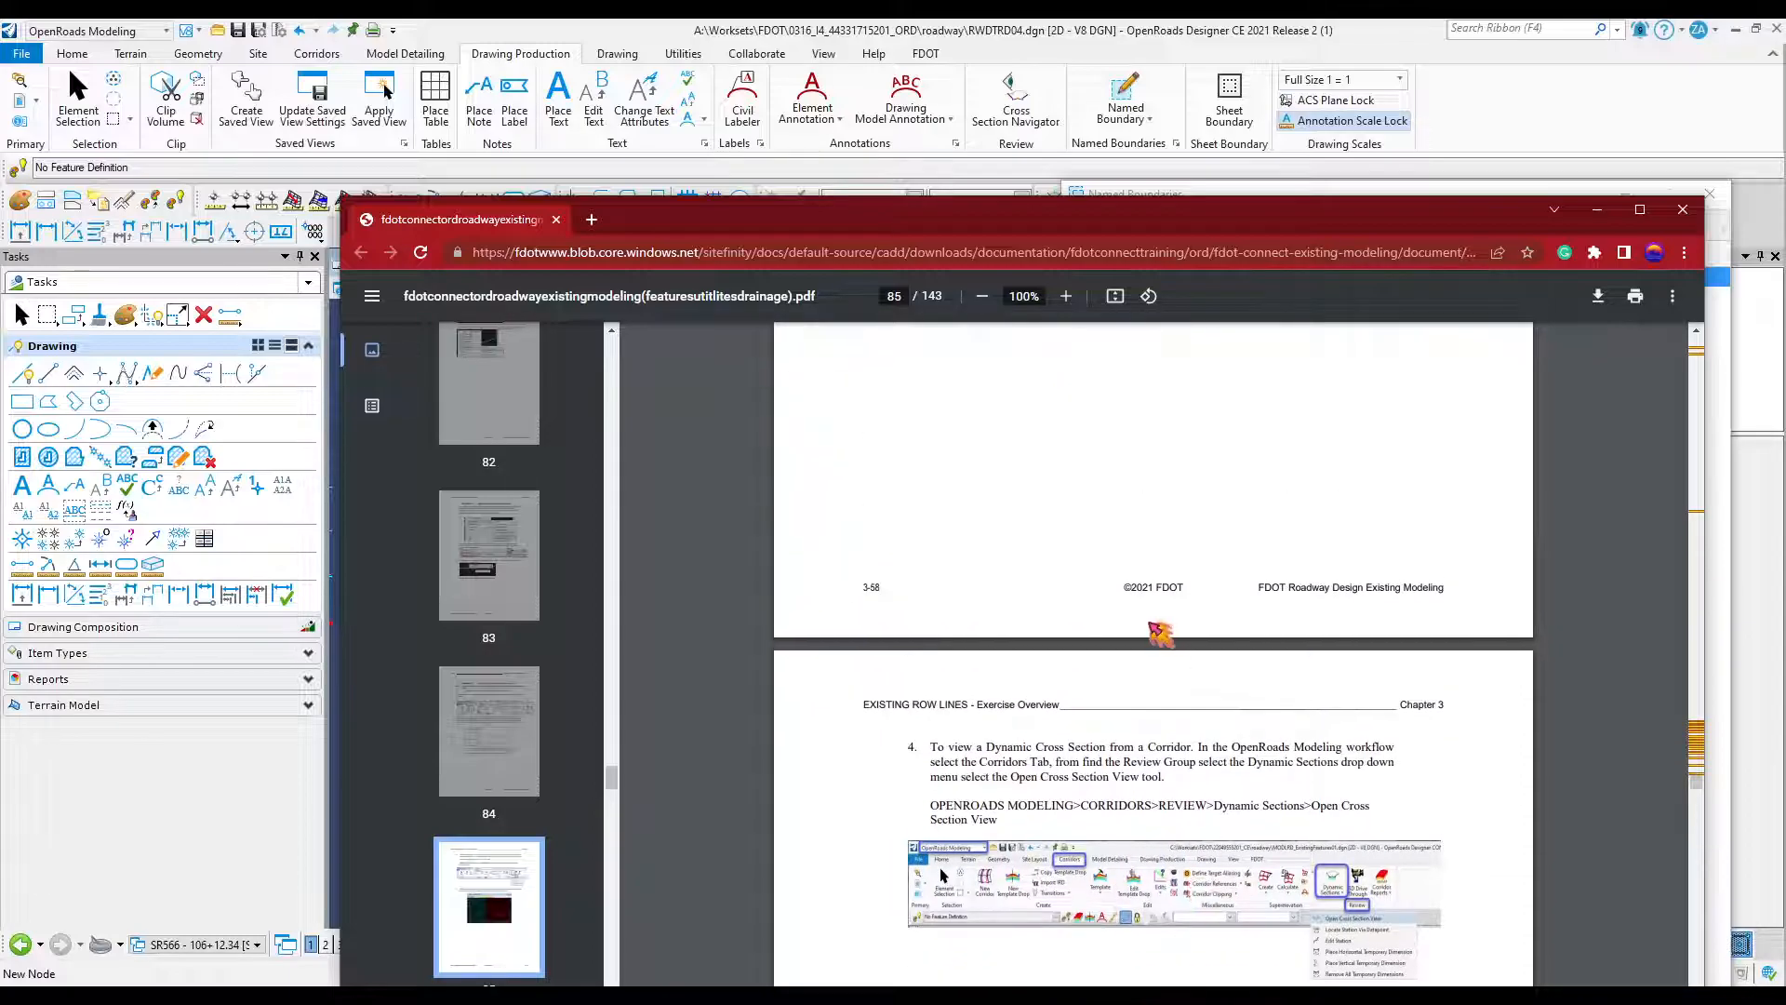
scroll(1160, 632, up, 5)
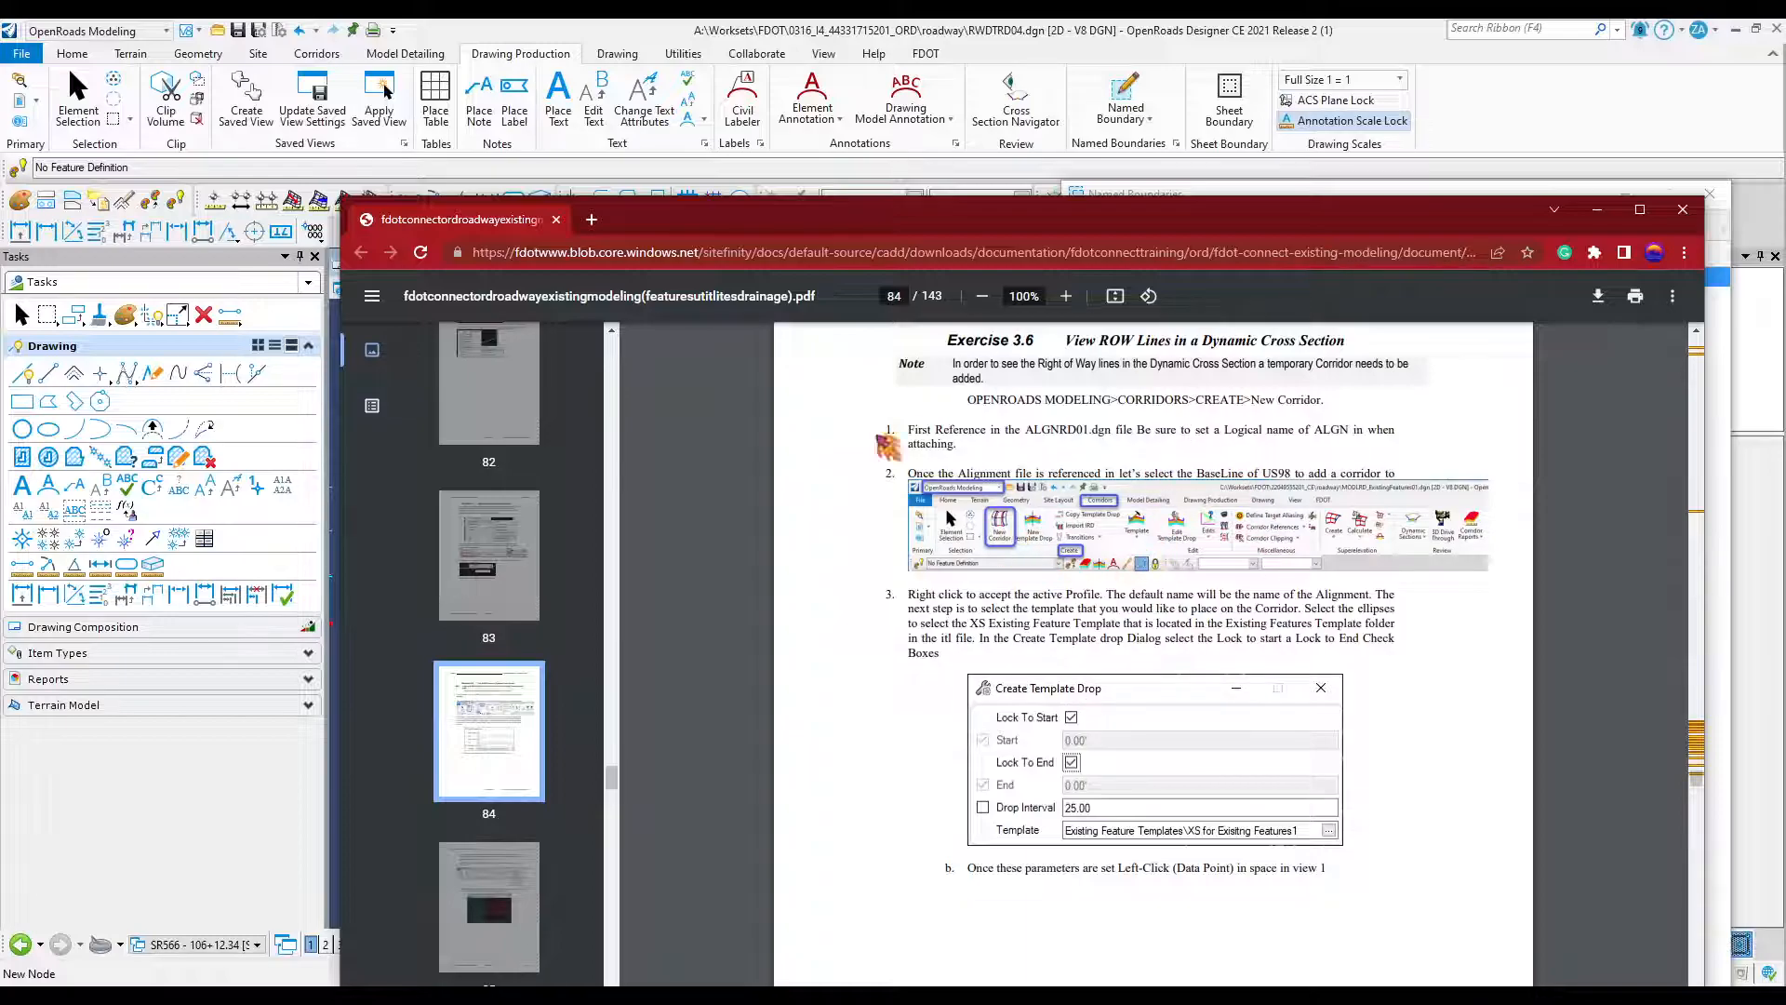
scroll(1219, 744, up, 8)
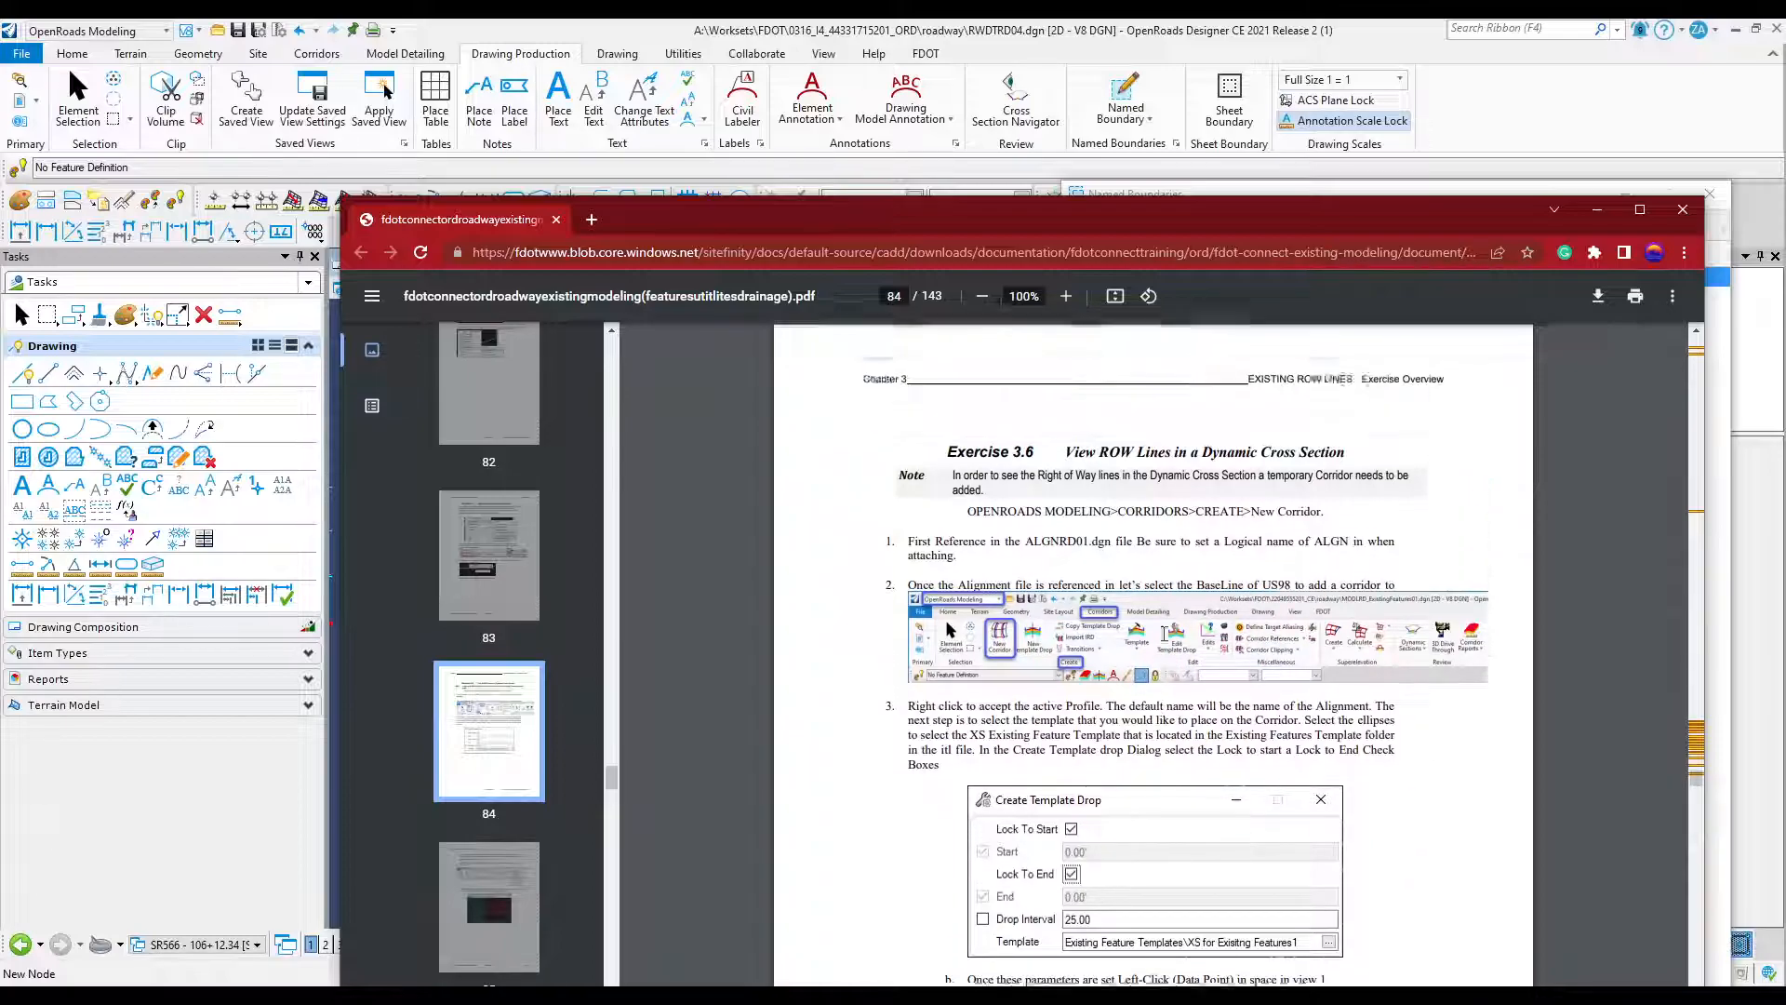
Switch back to OpenRoads Designer and inspect the existing R/W lines against the ground lines on the SR566 - 106+12.34 sheet.
click(784, 175)
scroll(744, 637, up, 6)
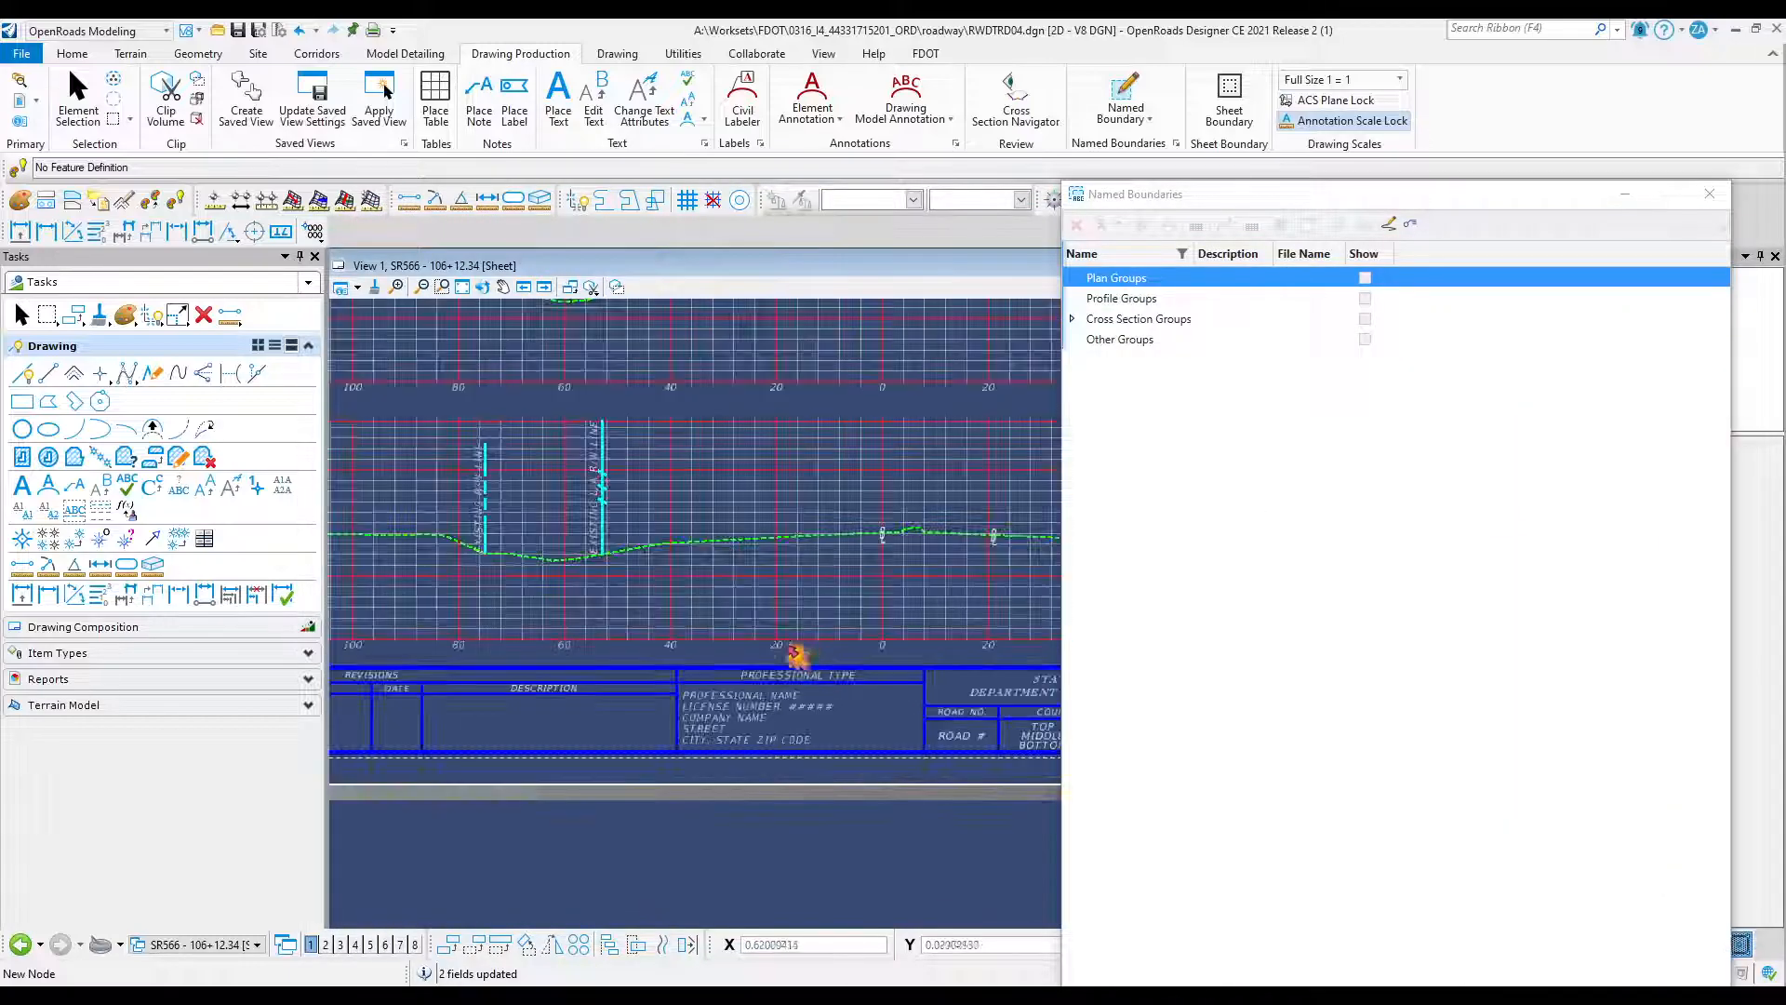
scroll(498, 518, up, 3)
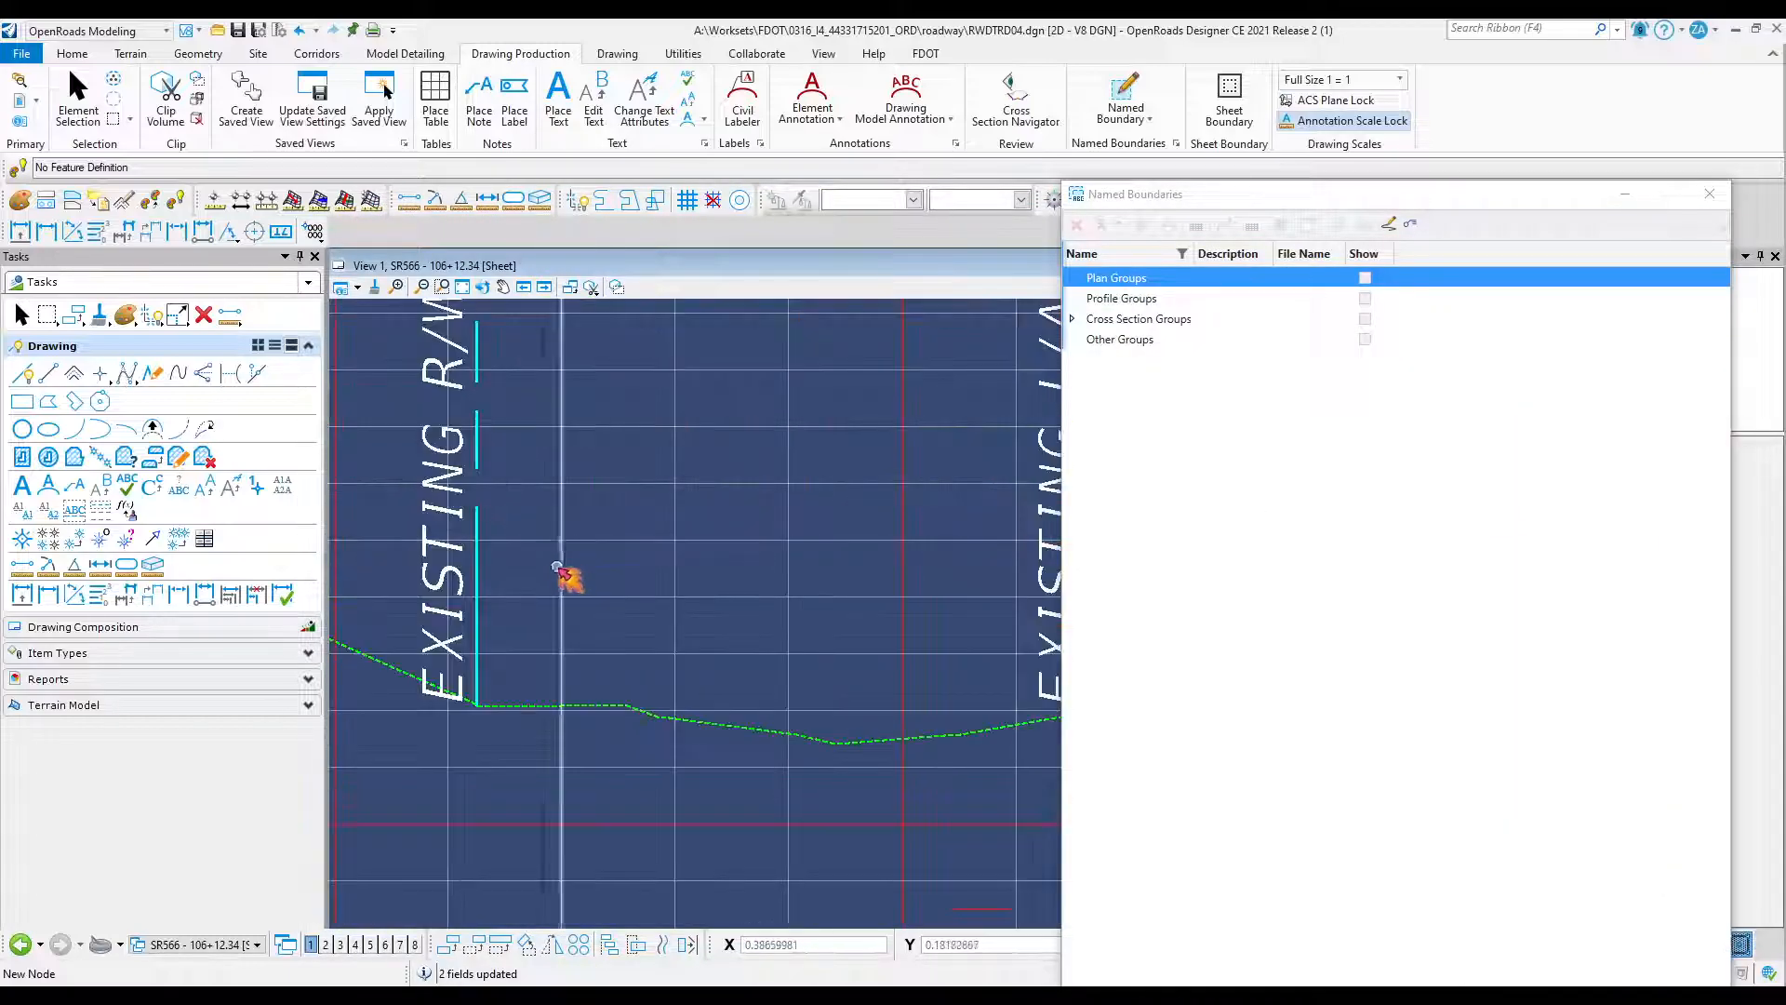
scroll(558, 586, down, 5)
scroll(553, 590, down, 4)
scroll(685, 451, up, 5)
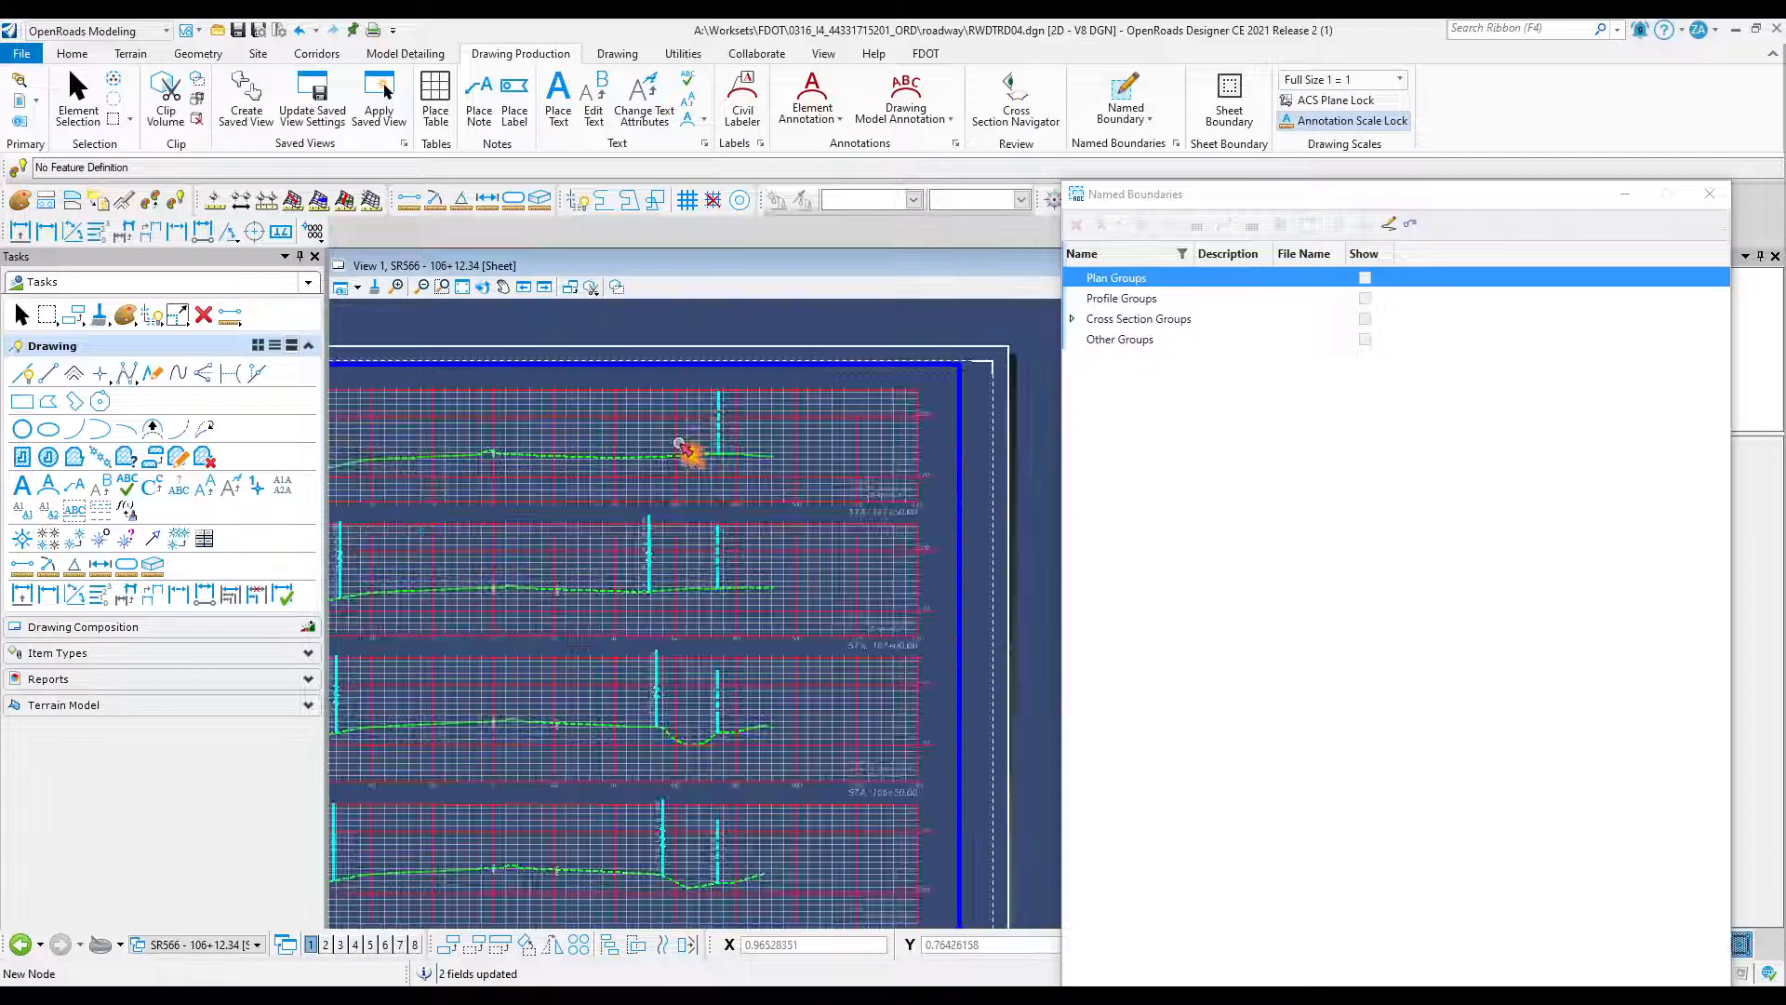
scroll(741, 489, down, 4)
scroll(700, 628, up, 4)
scroll(696, 625, down, 4)
Return to the Default model and review the SR566 cross section named boundaries in plan and the list of created models.
click(201, 951)
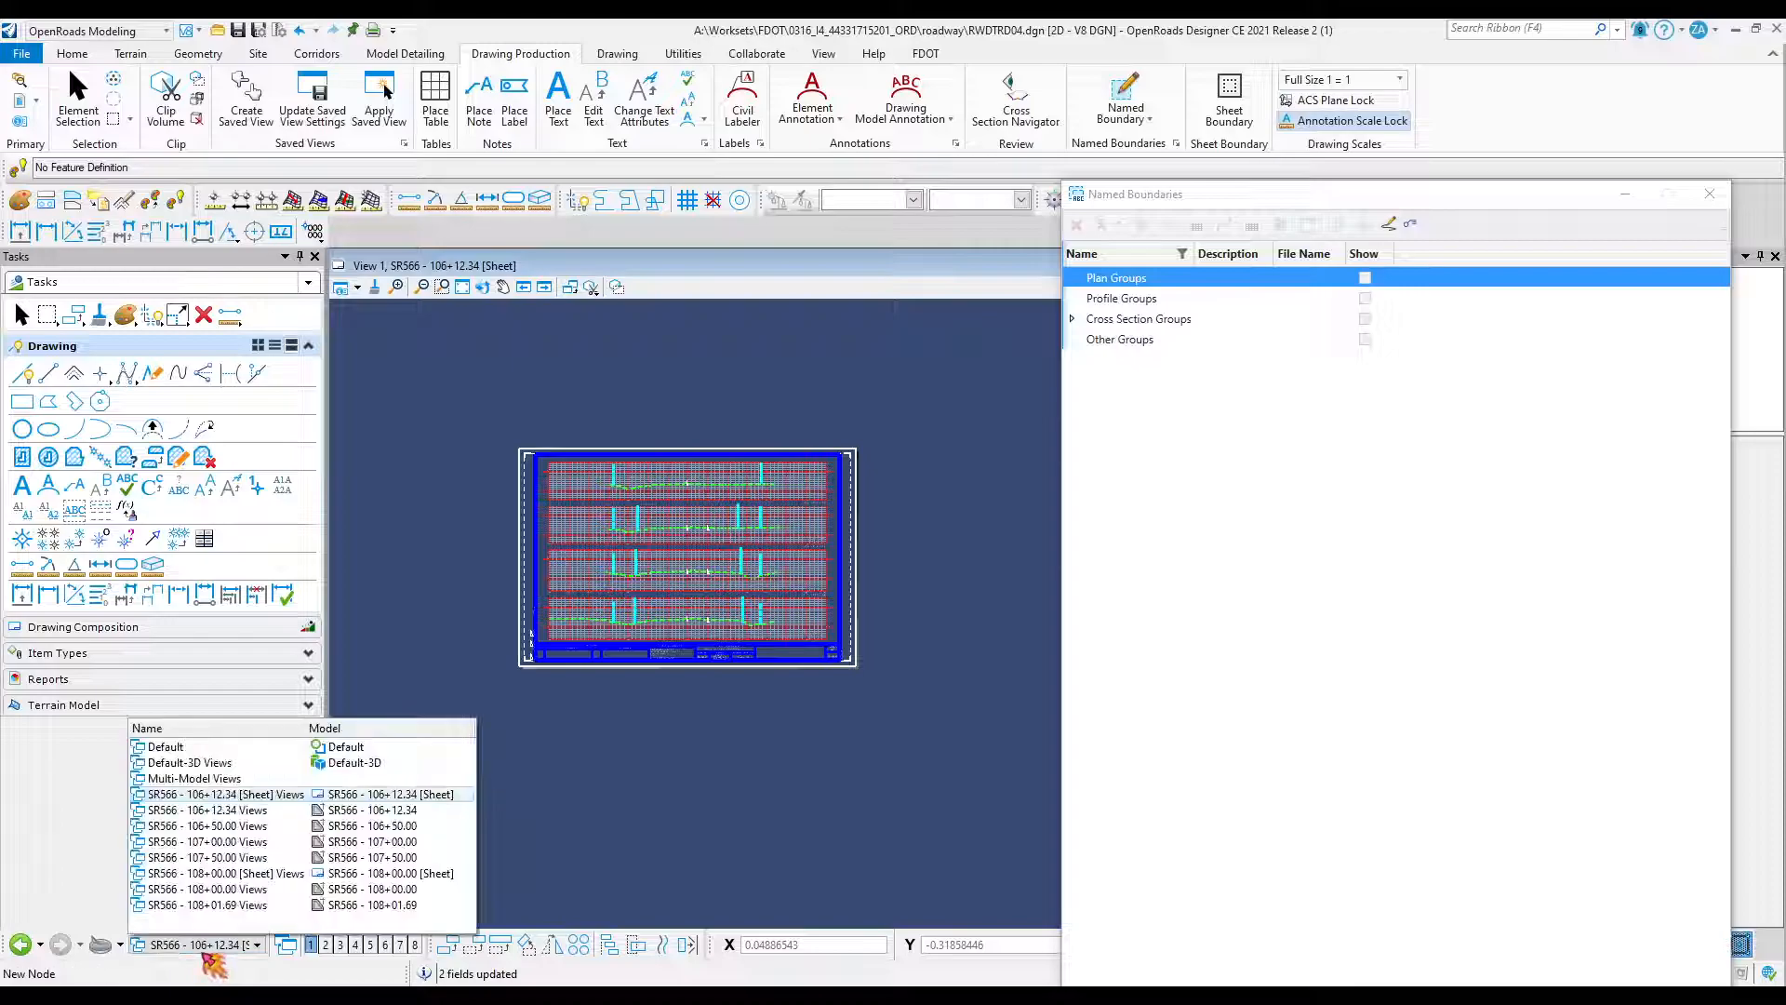
click(184, 750)
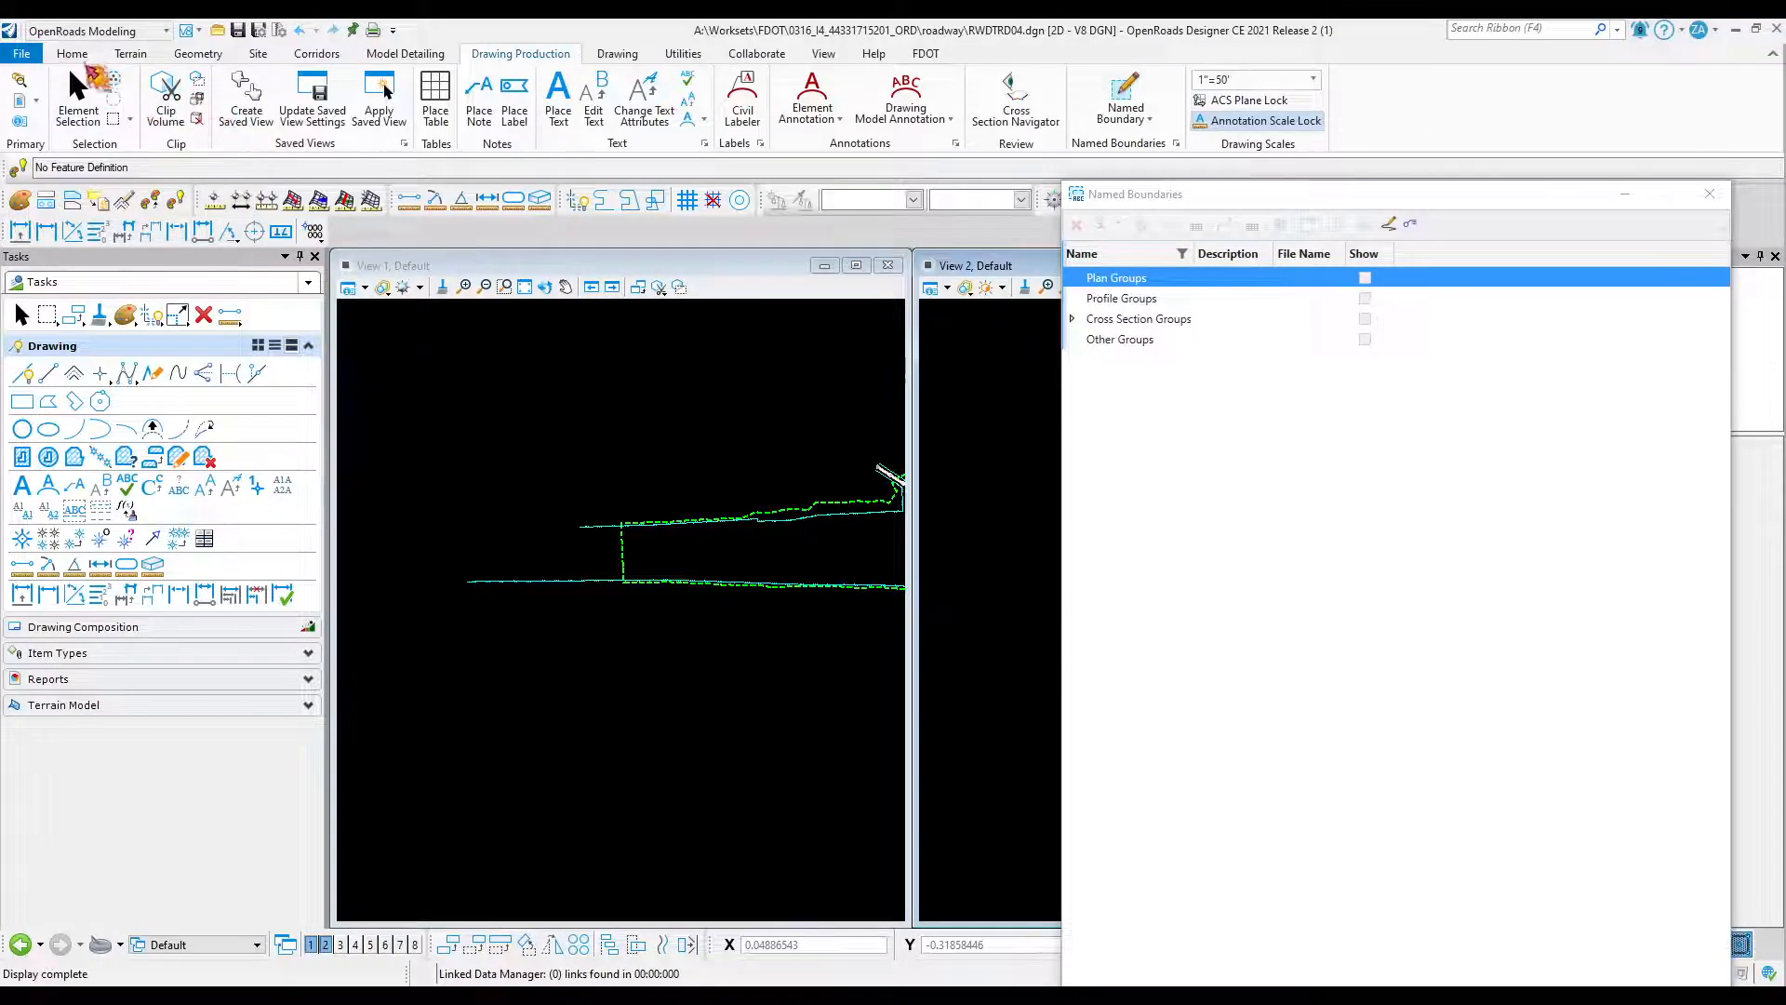
click(921, 56)
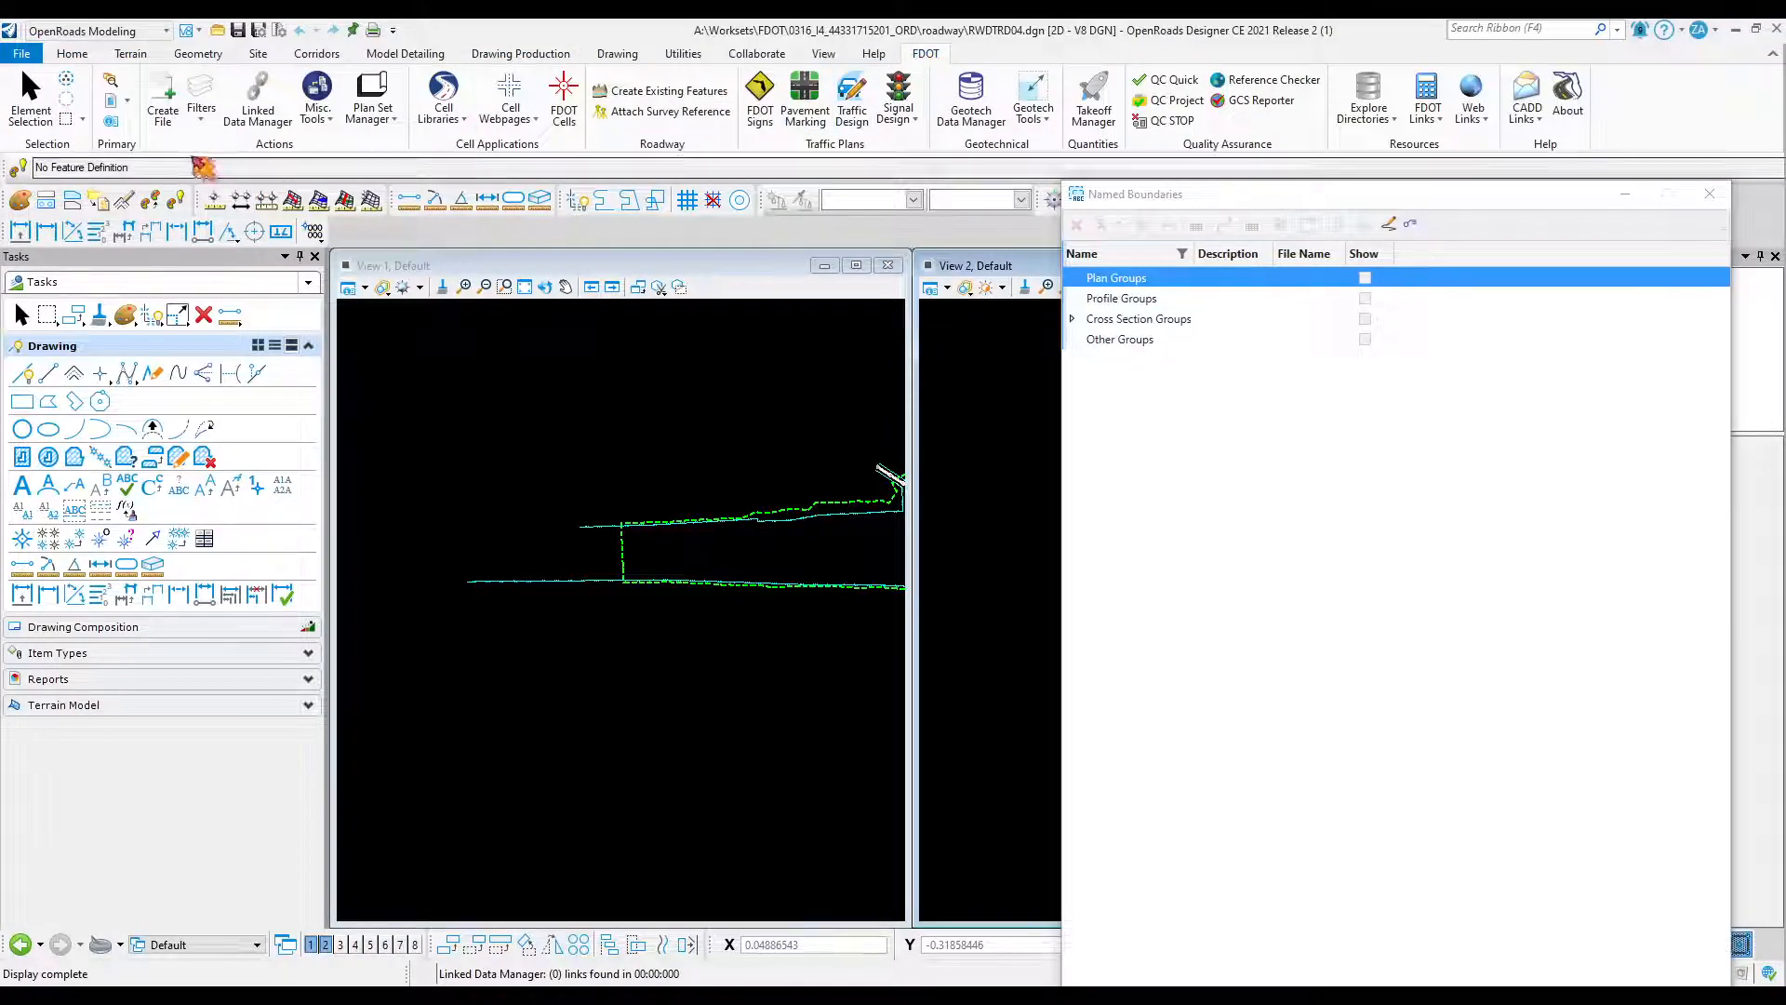
click(316, 109)
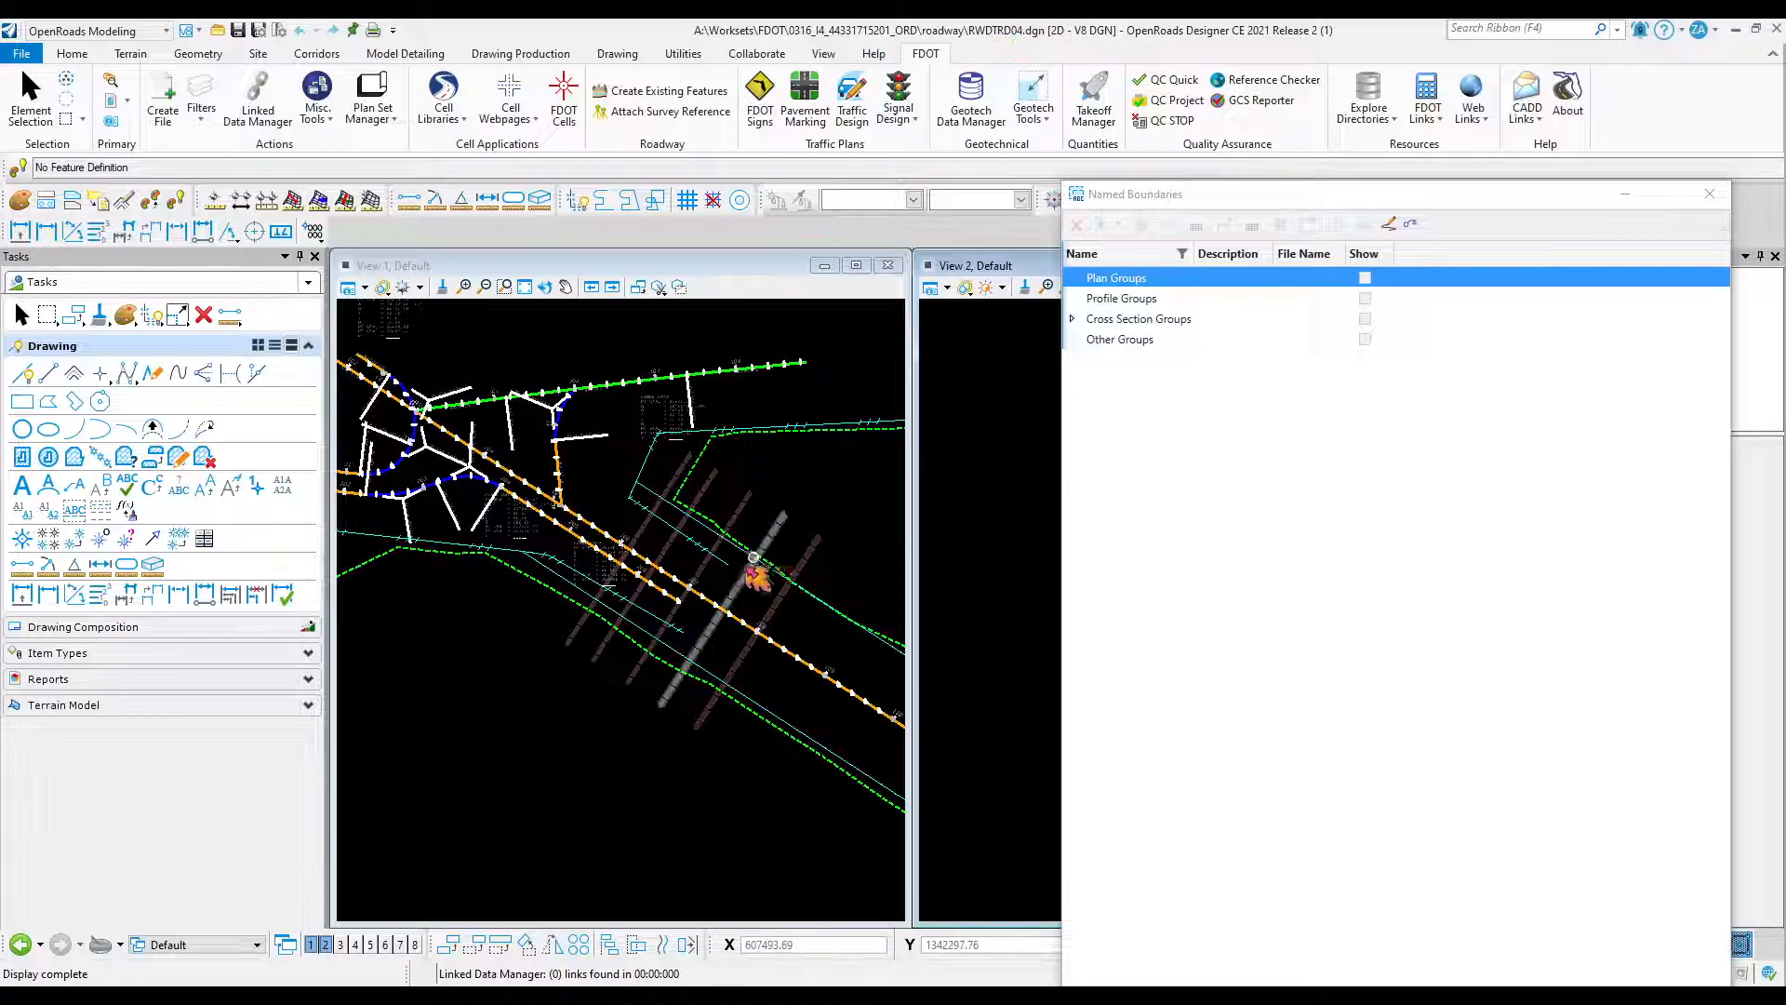
click(195, 945)
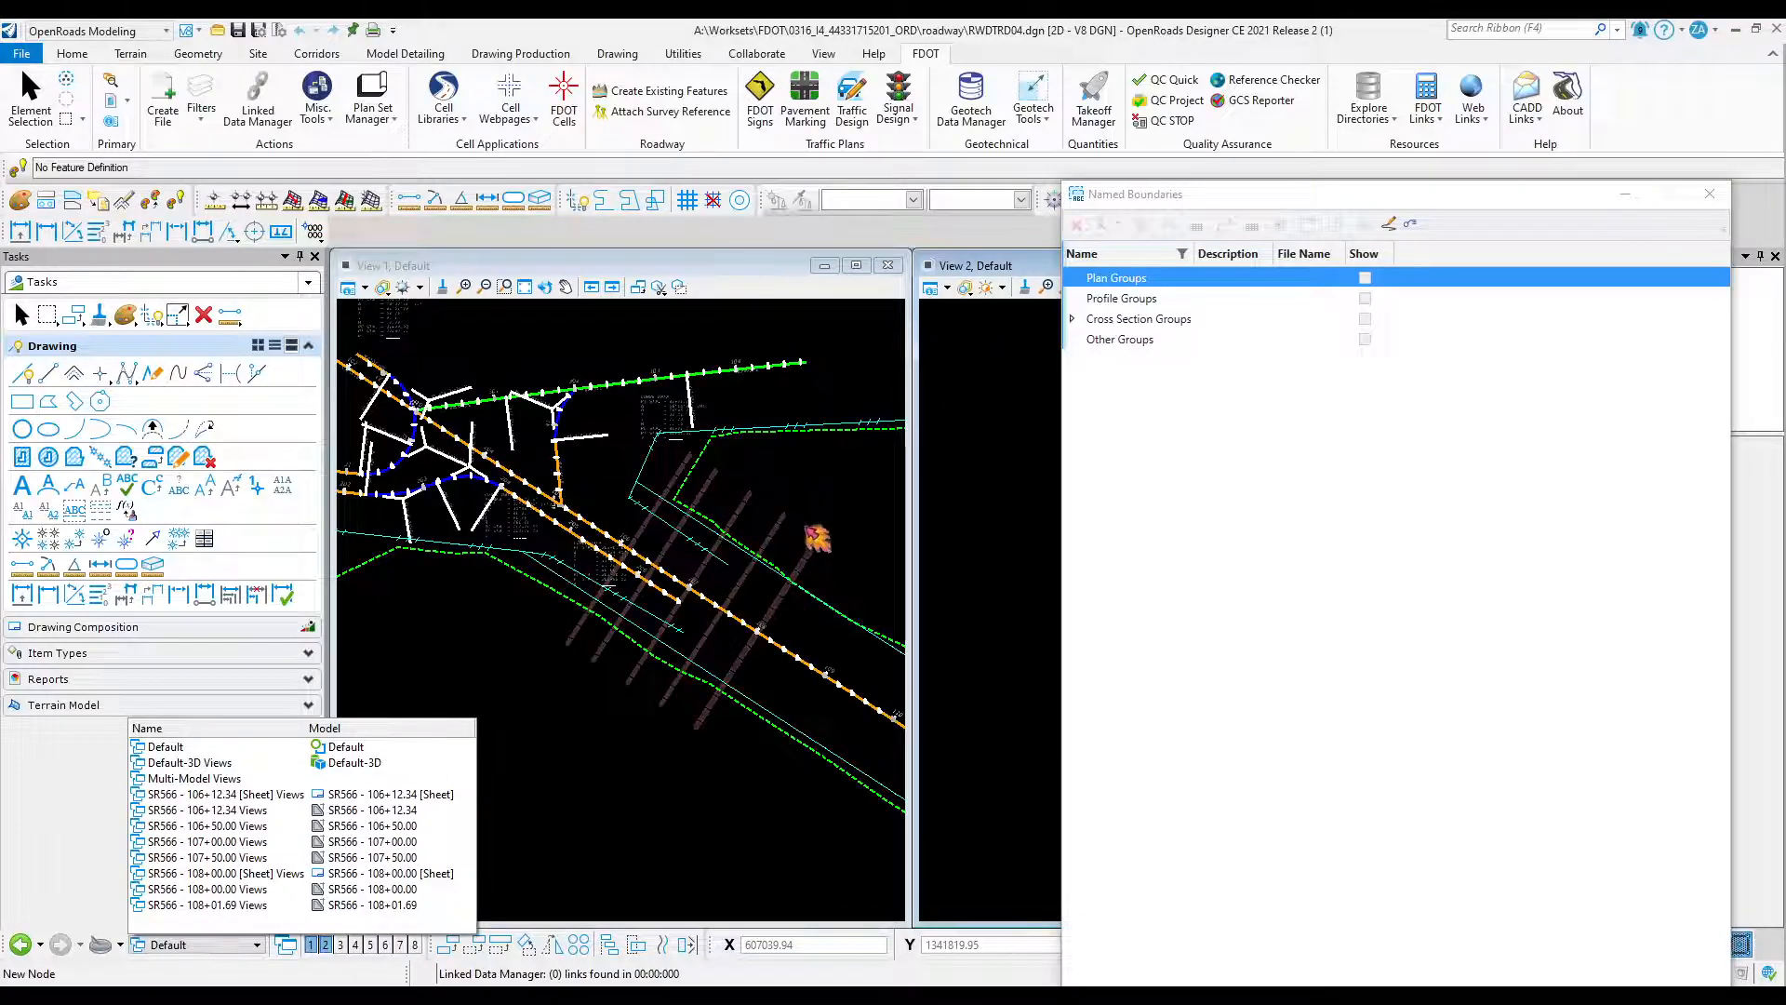
click(1070, 321)
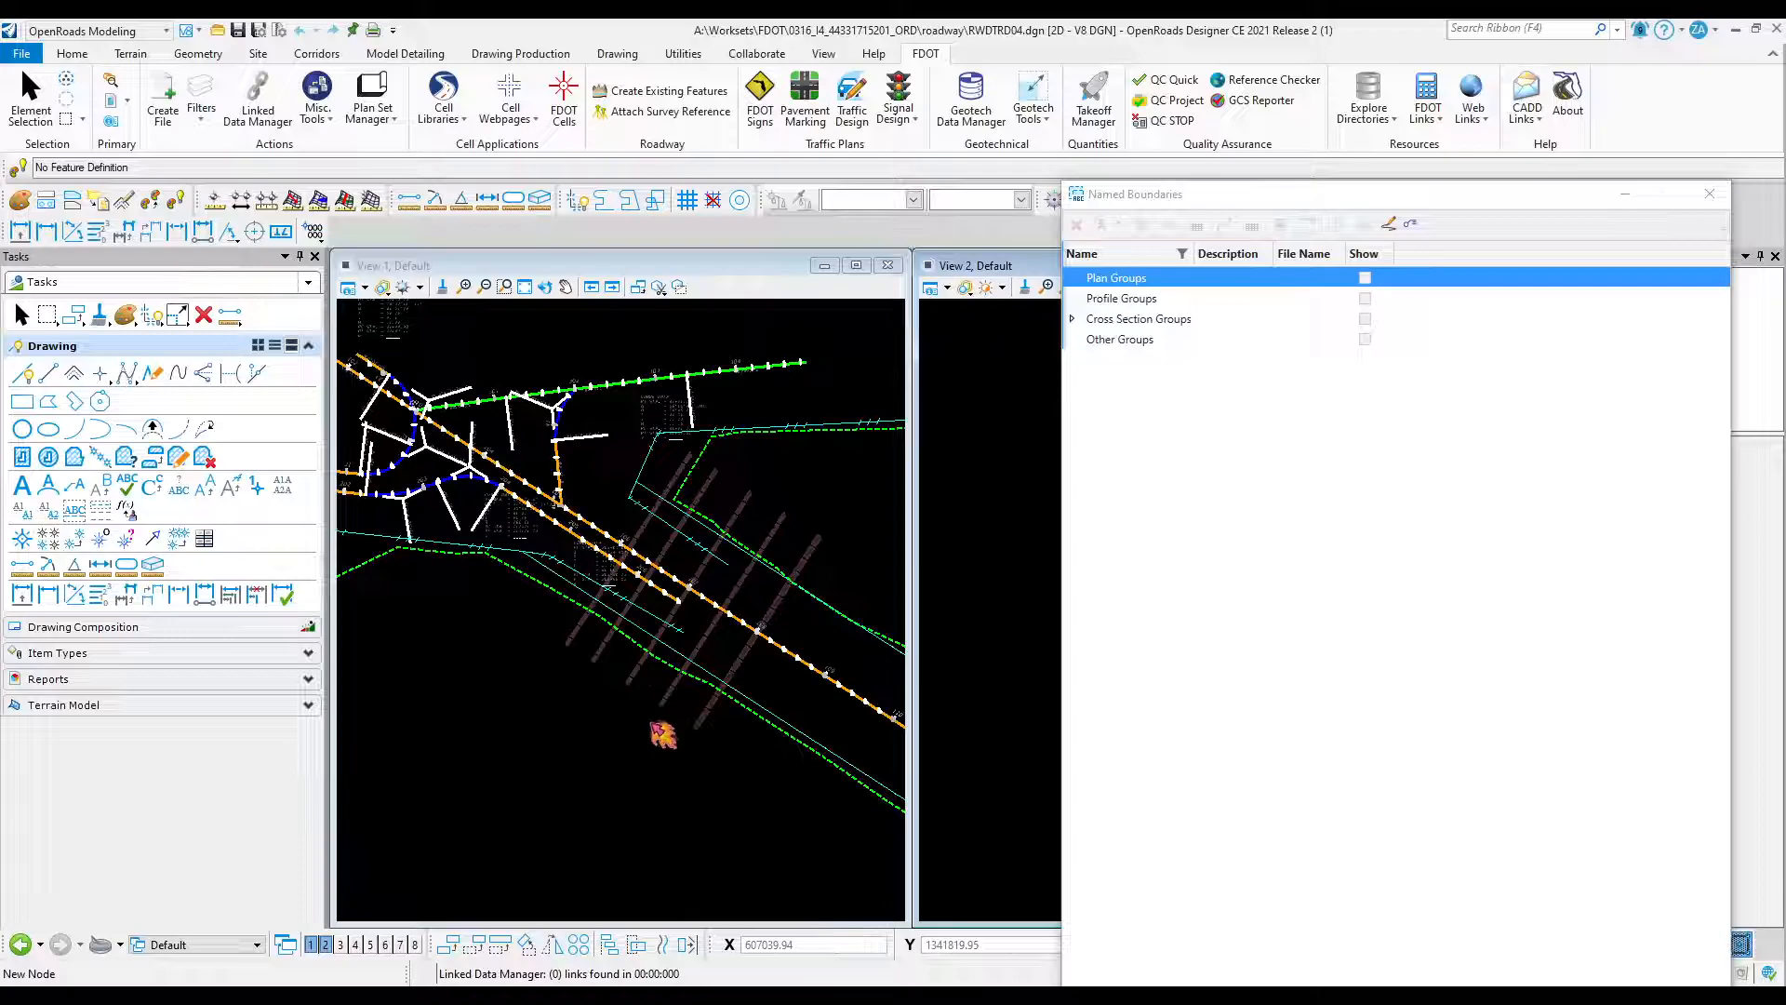
scroll(640, 698, down, 4)
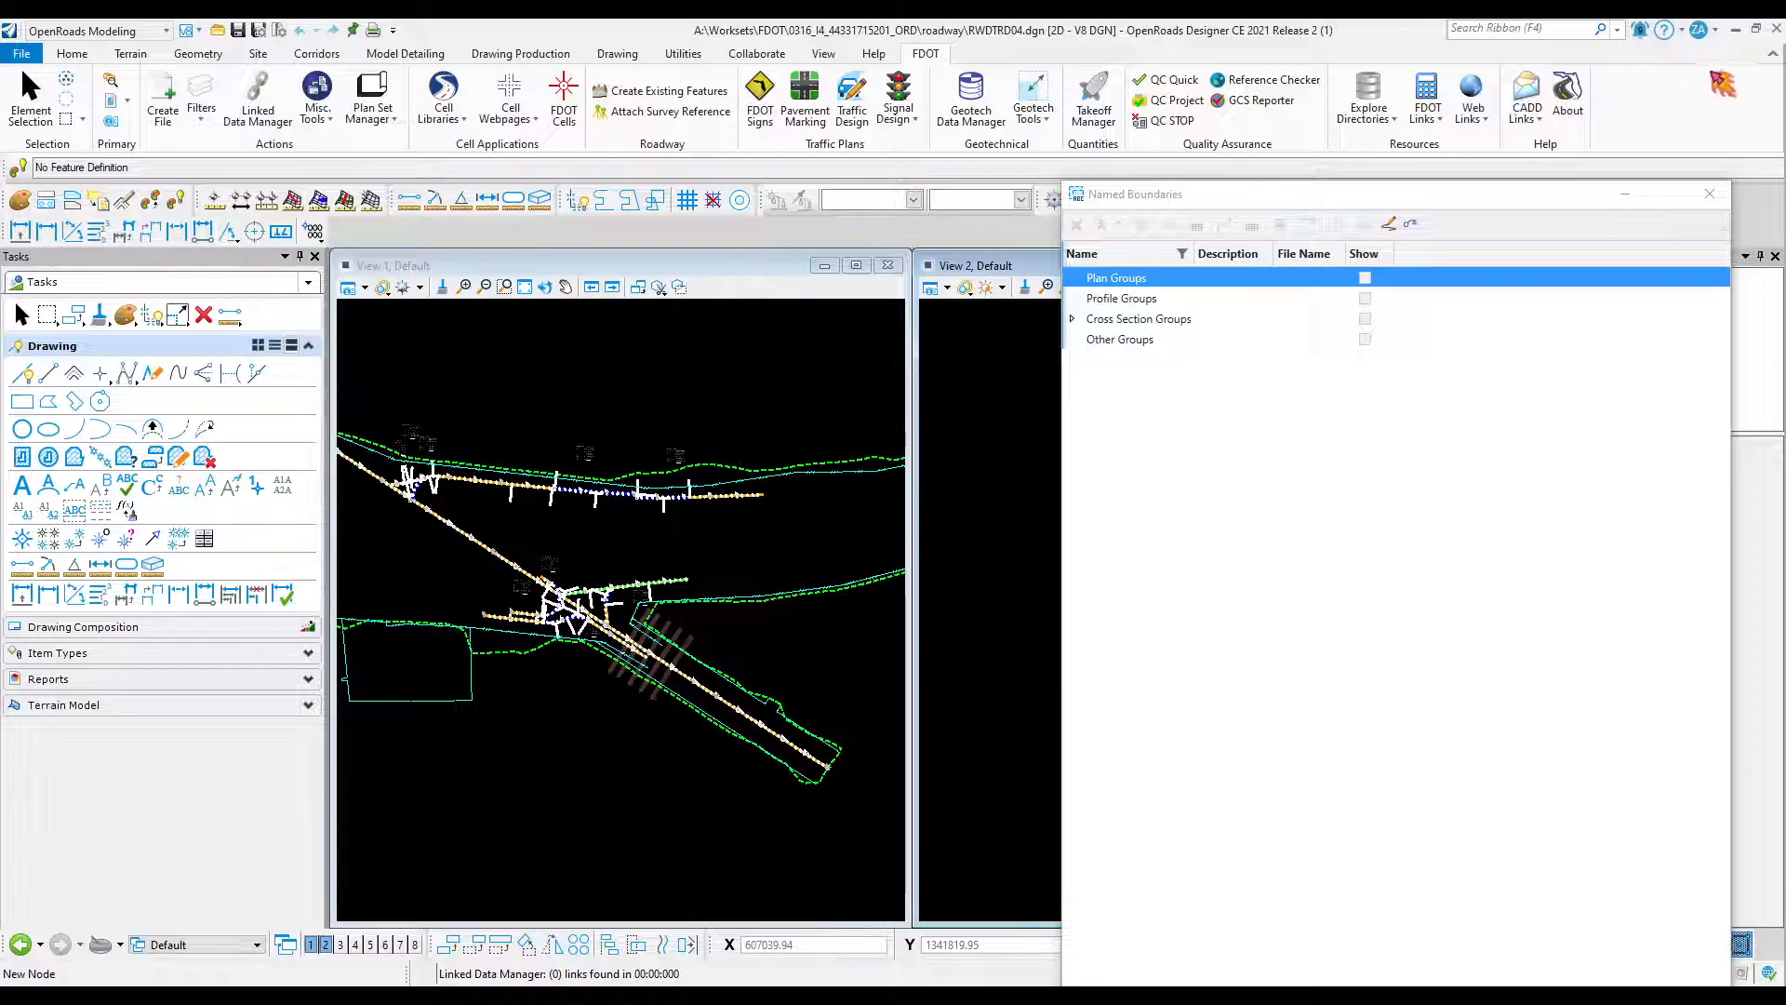
Close the Named Boundaries dialog and arrange two views showing the plan model beside the Default-3D model.
click(1708, 195)
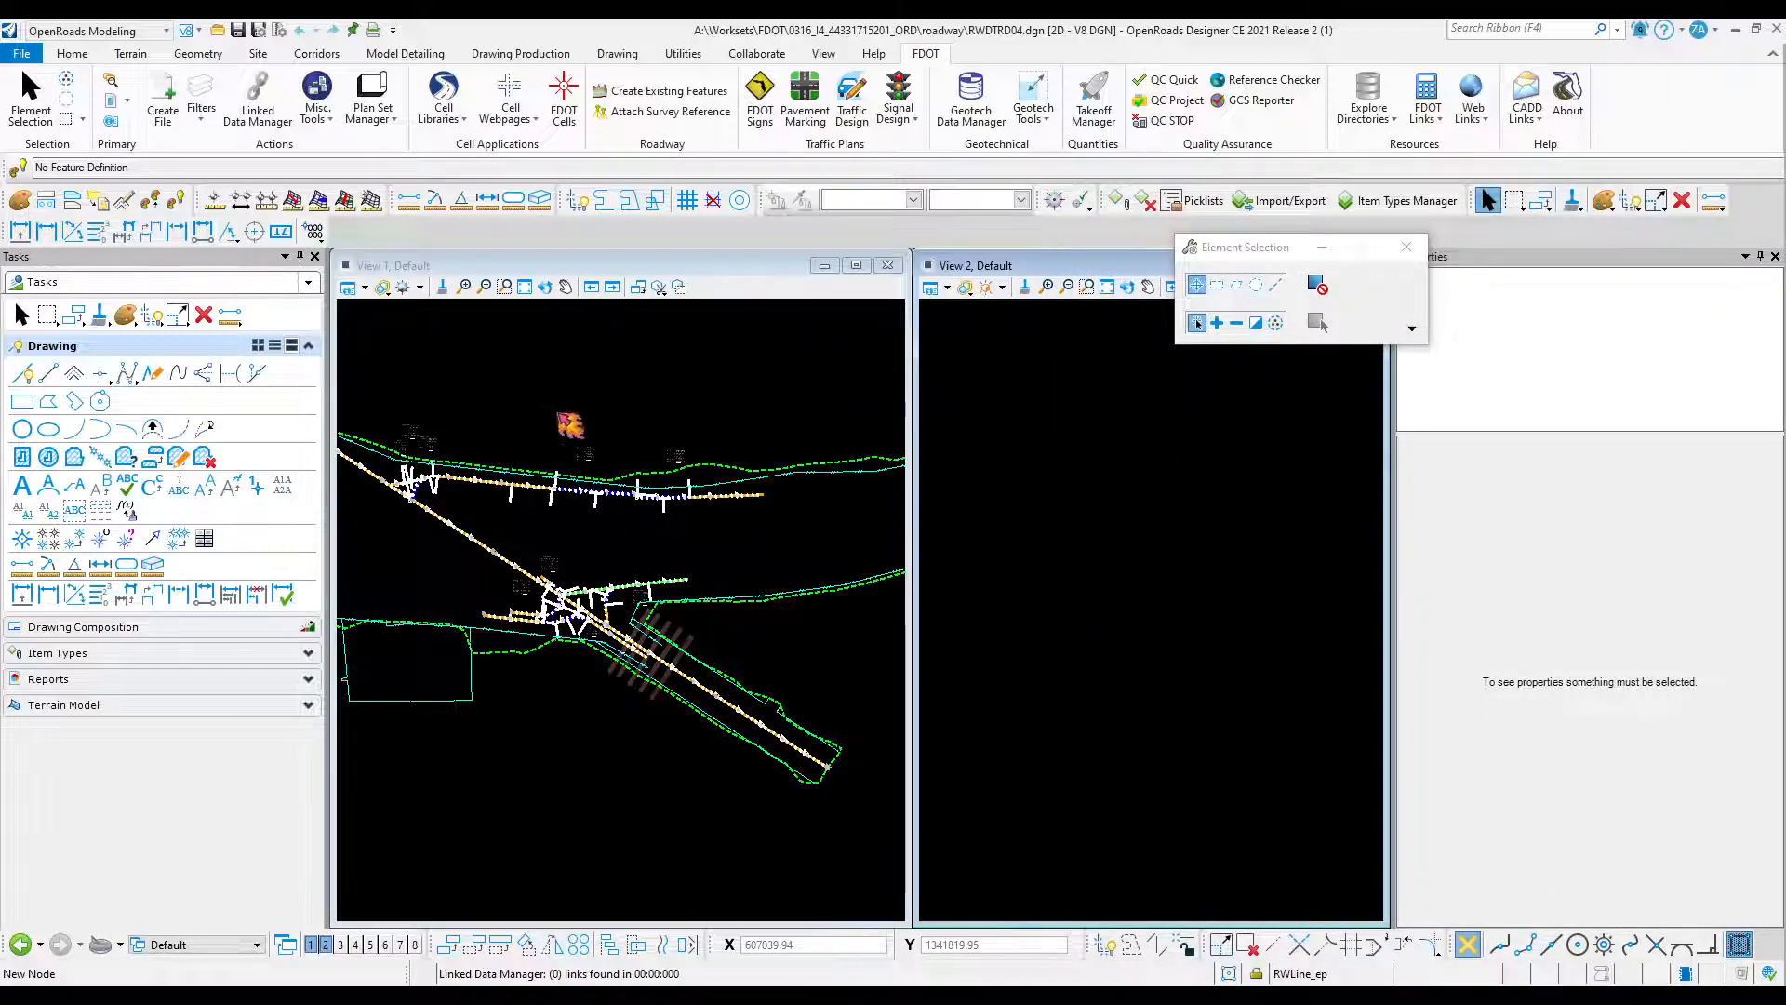
right_click(472, 374)
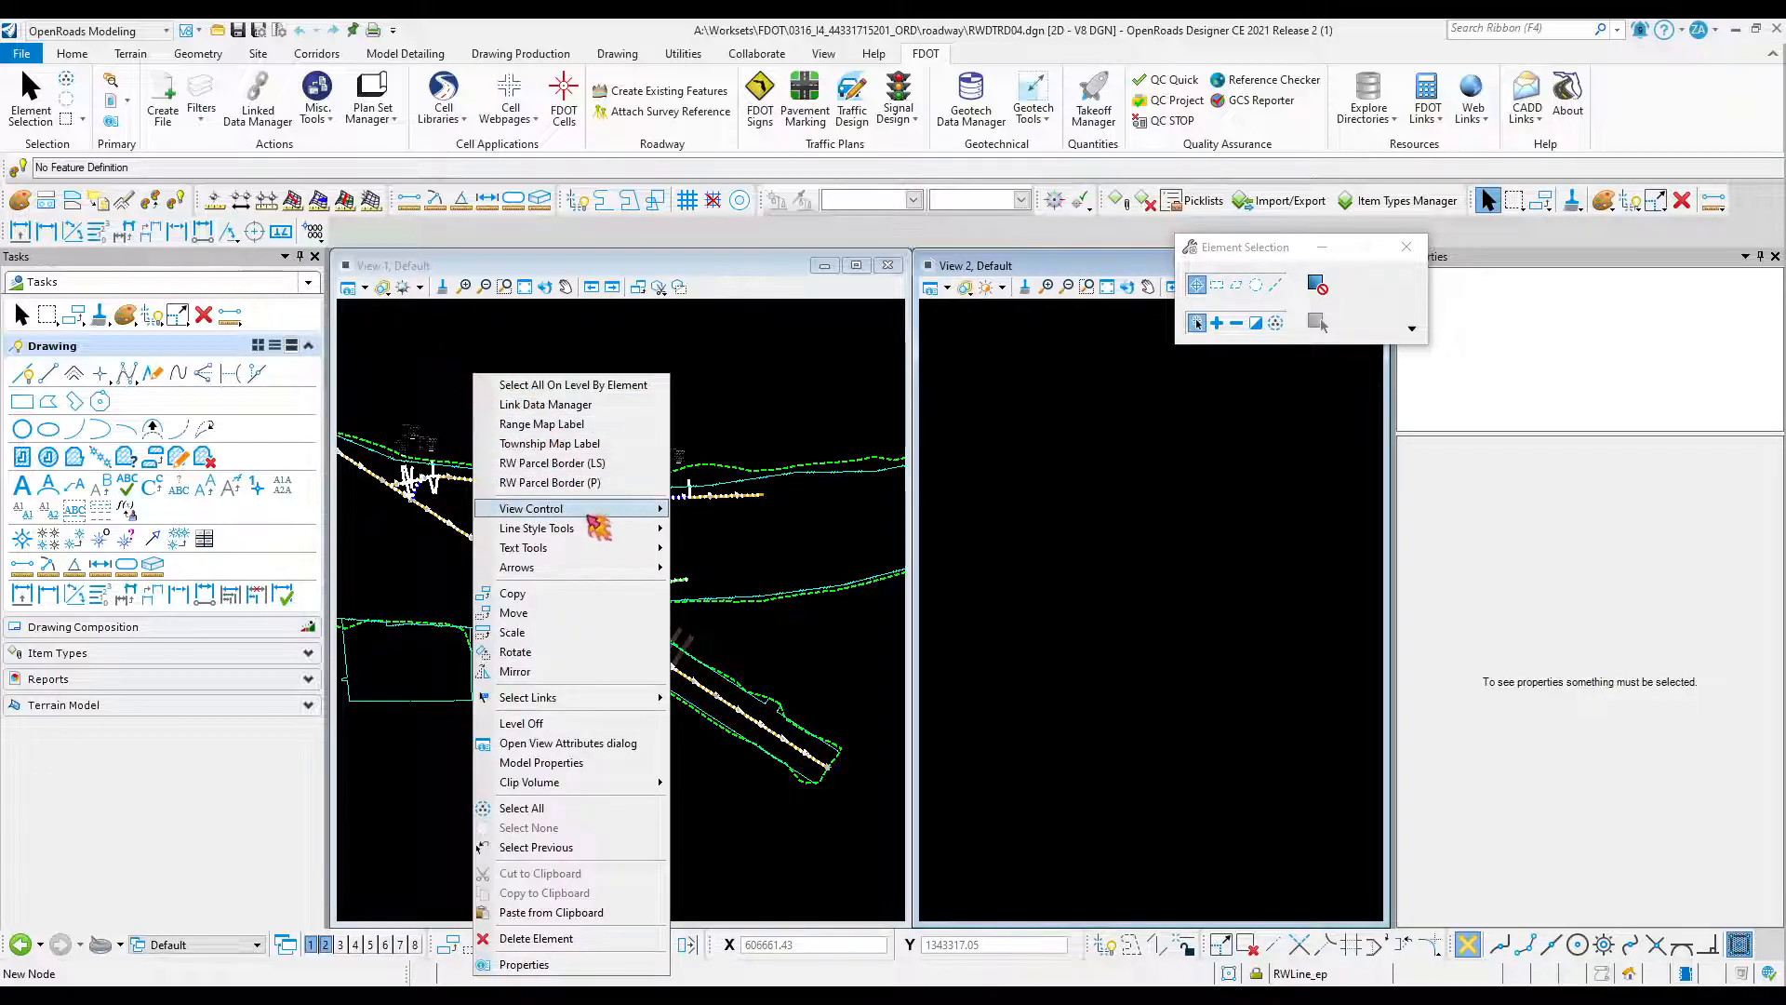
mouse_move(591, 508)
click(744, 529)
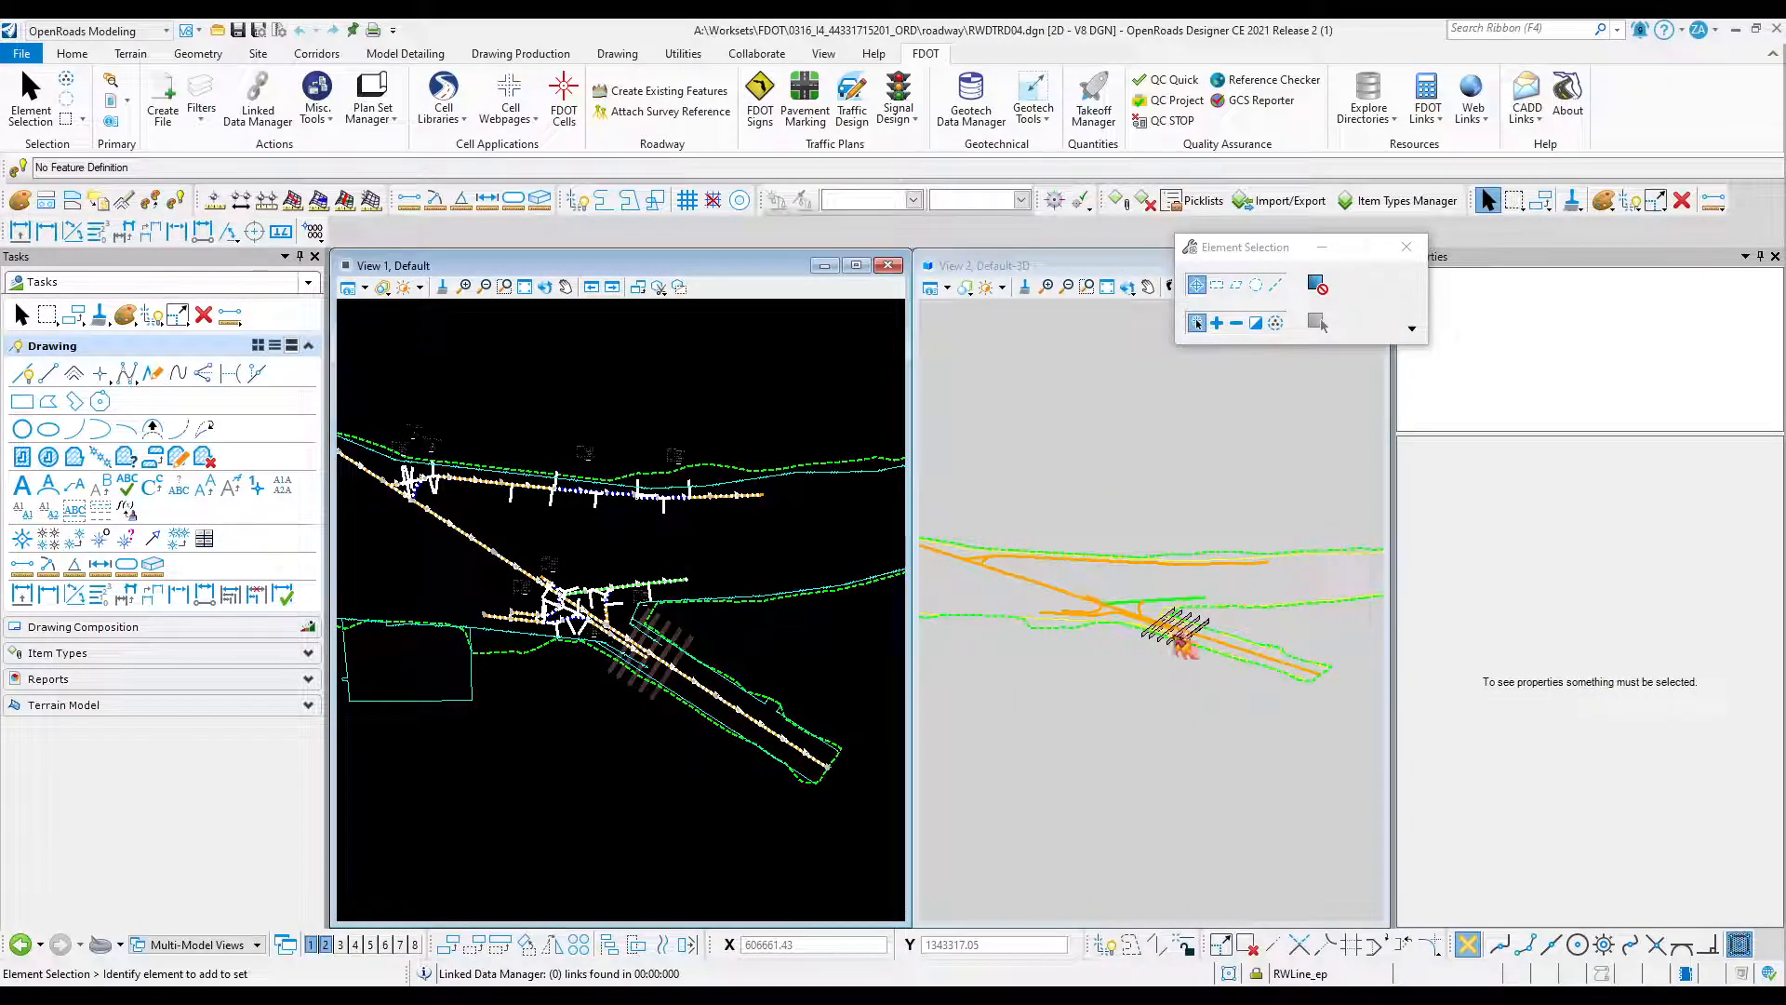
scroll(1180, 642, up, 5)
scroll(1180, 642, down, 6)
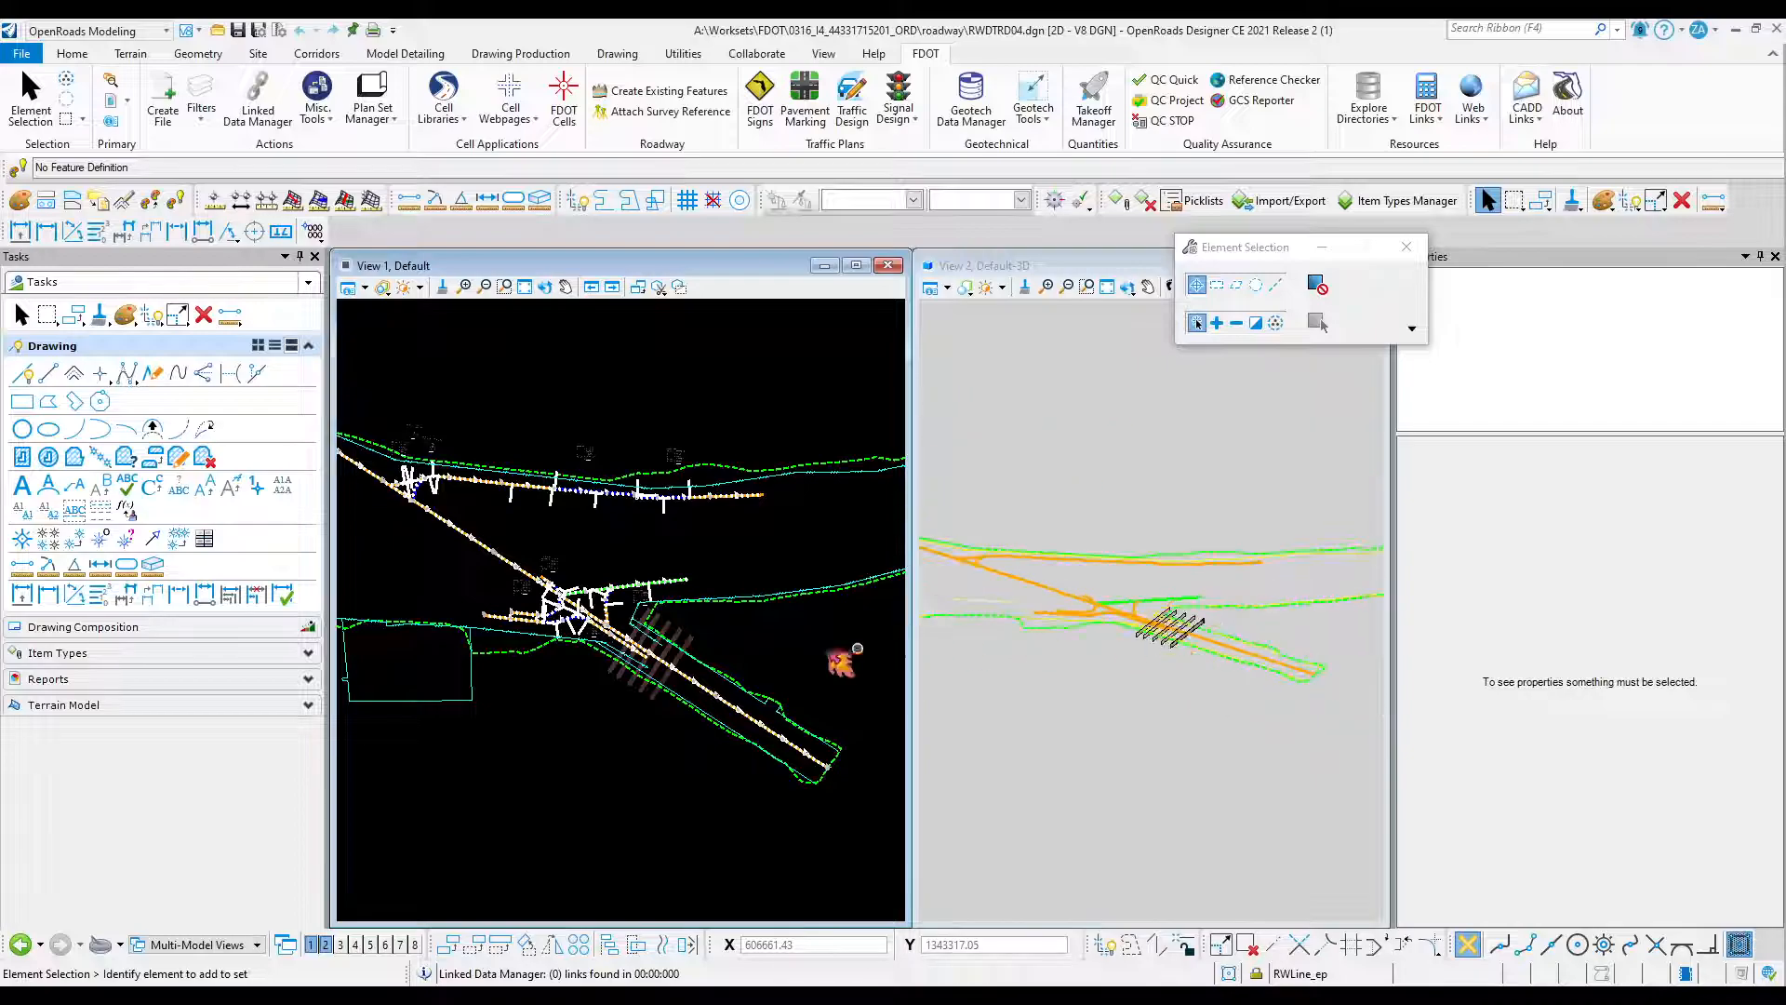